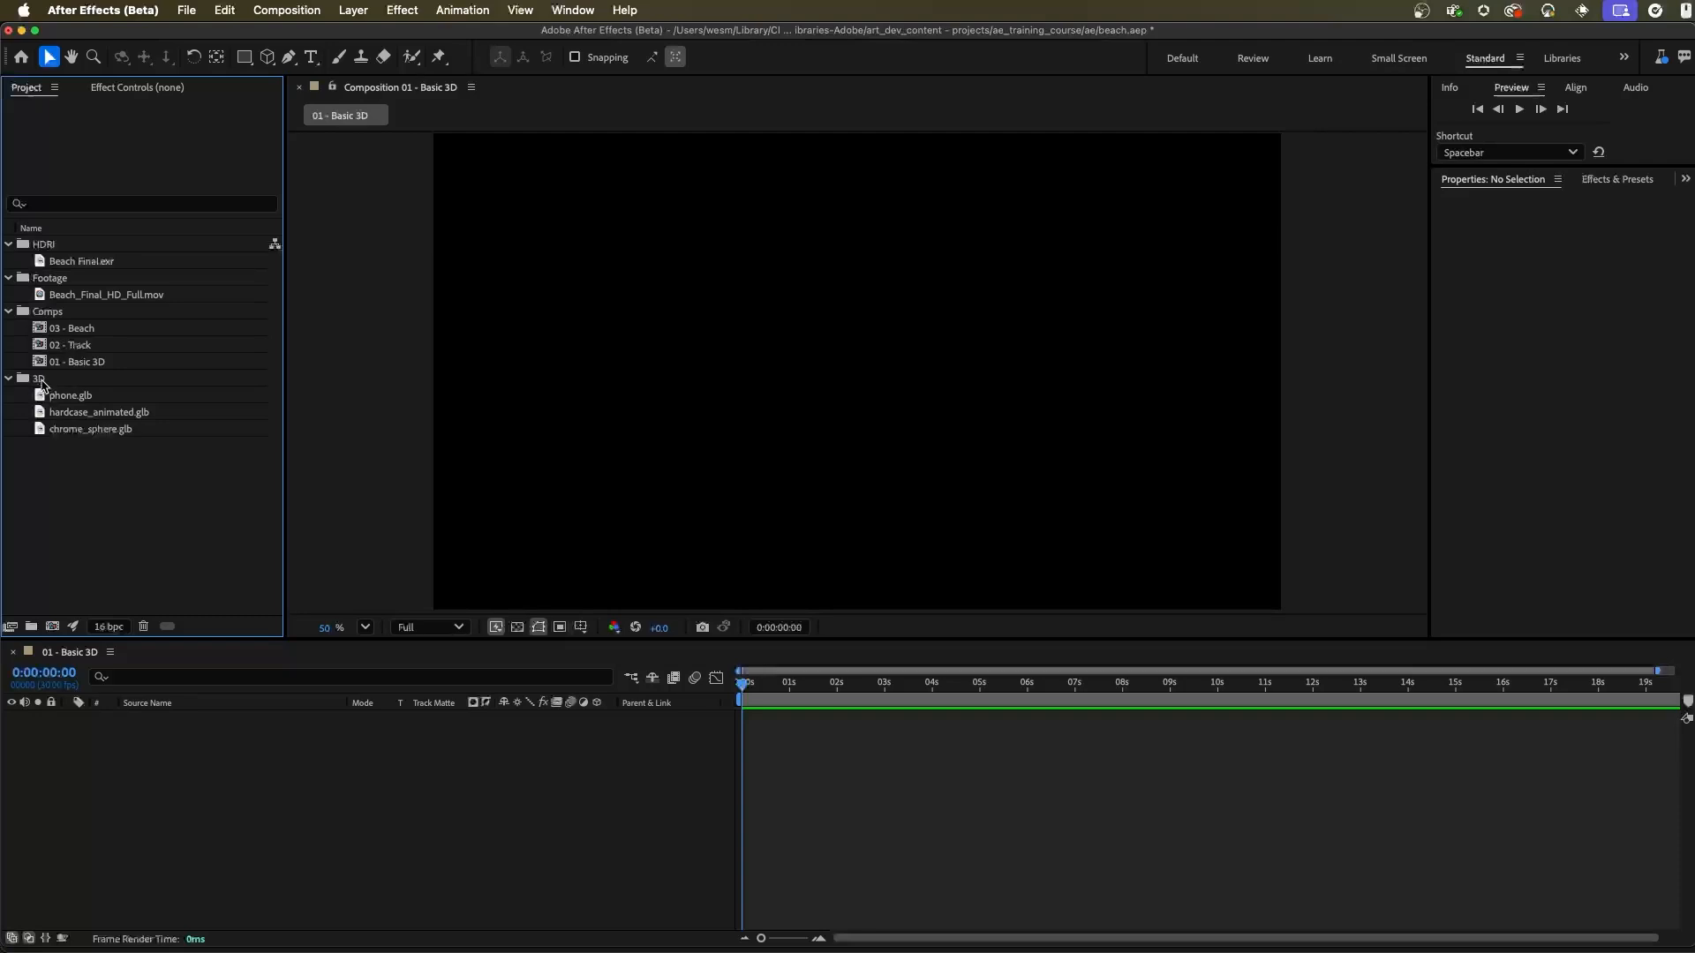
left_click(28, 381)
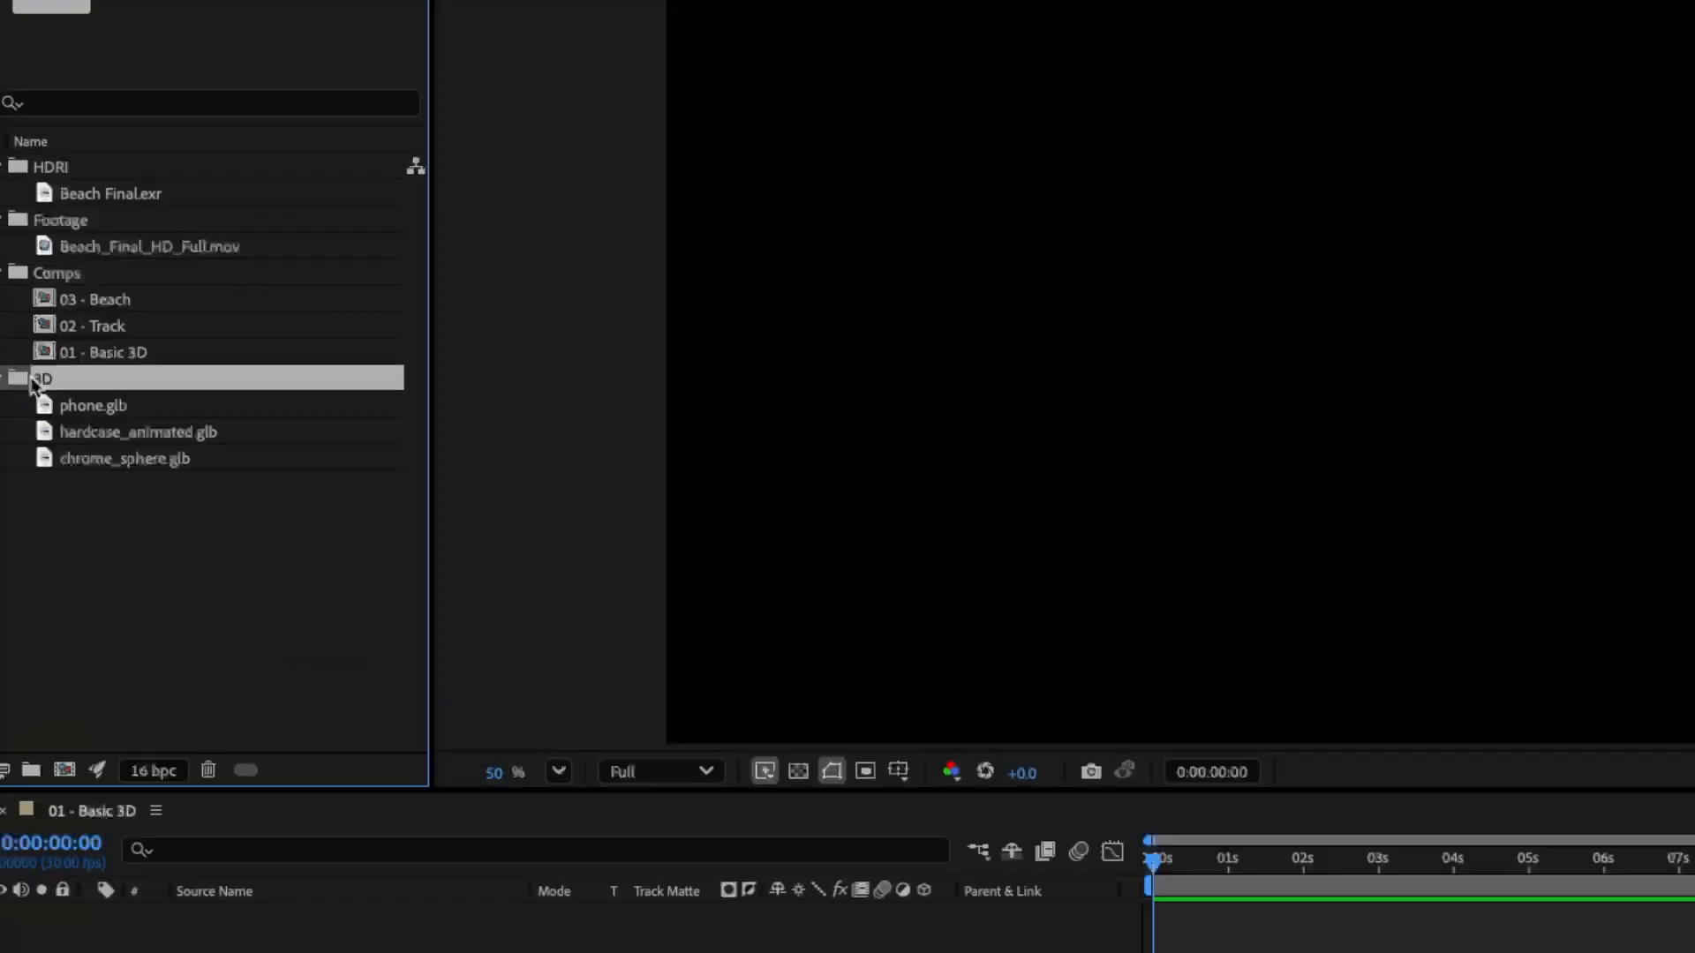
right_click(33, 380)
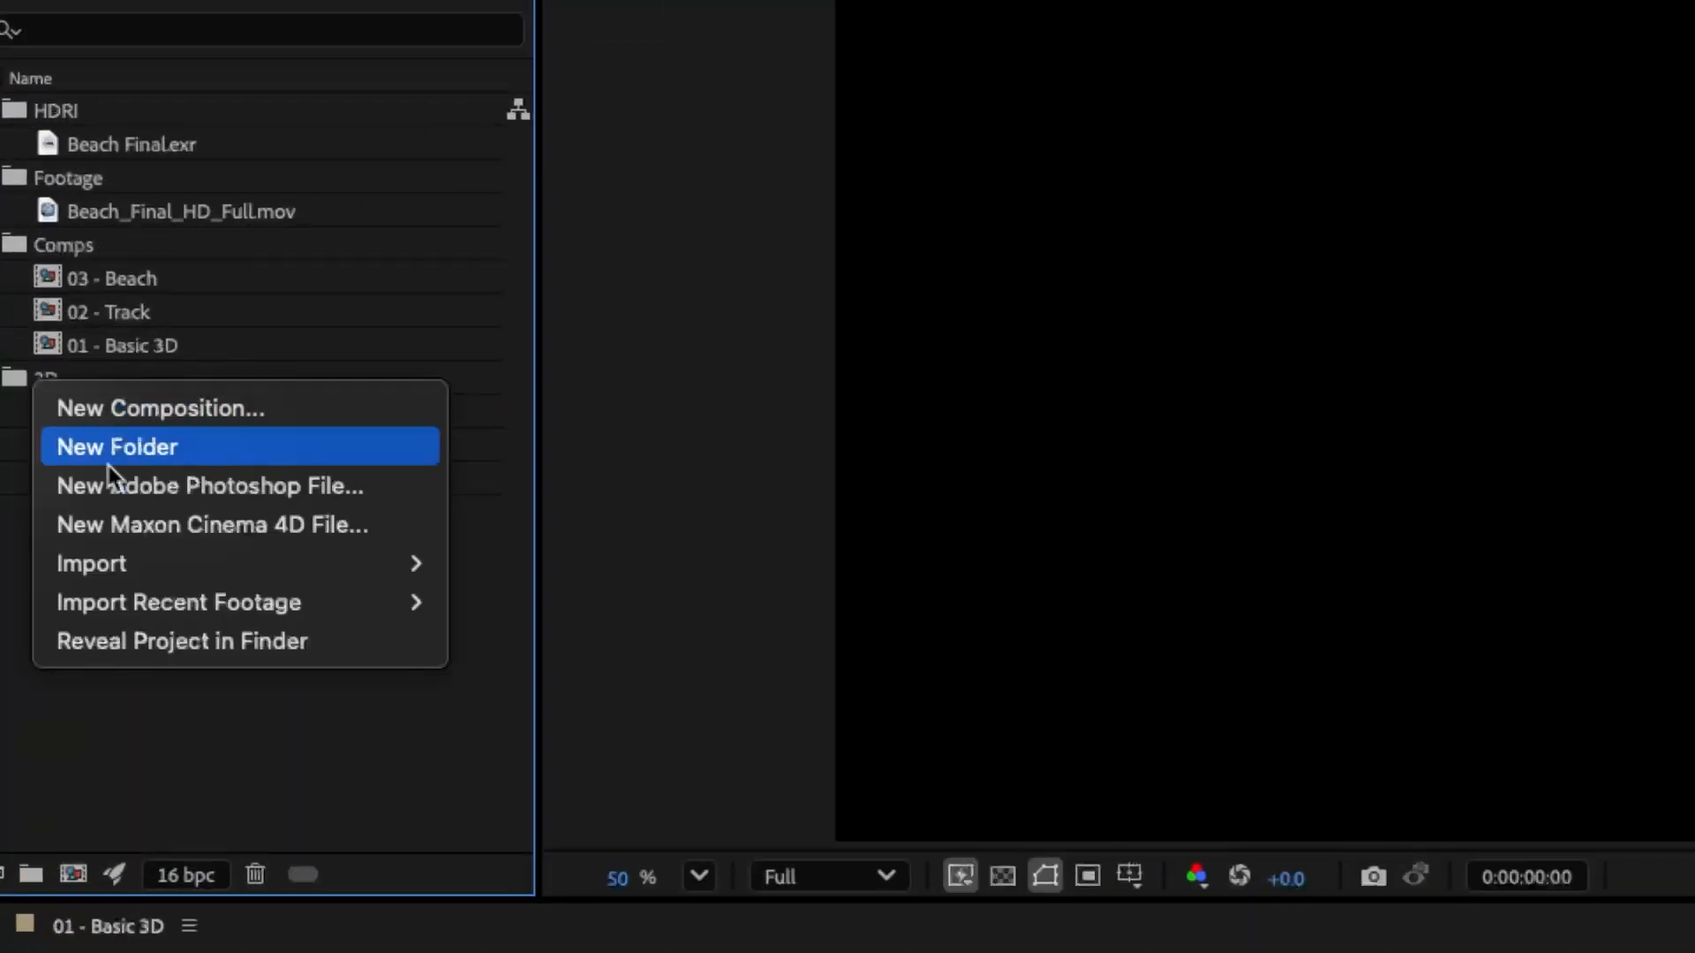
mouse_move(58, 475)
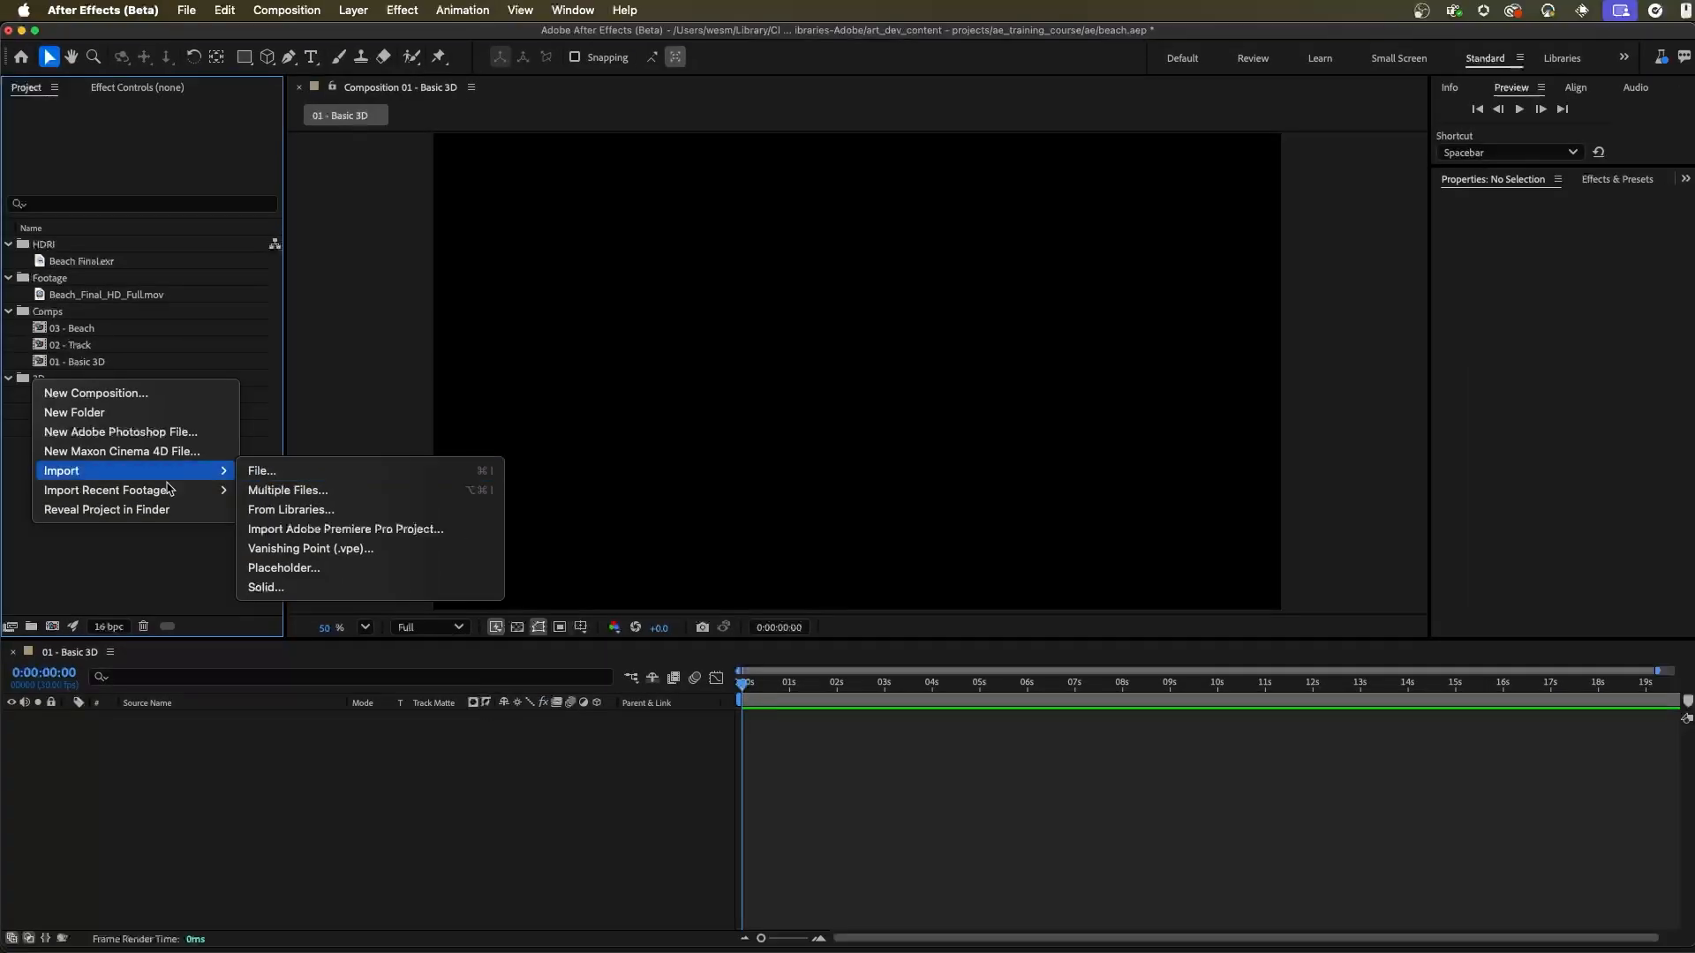
left_click(41, 719)
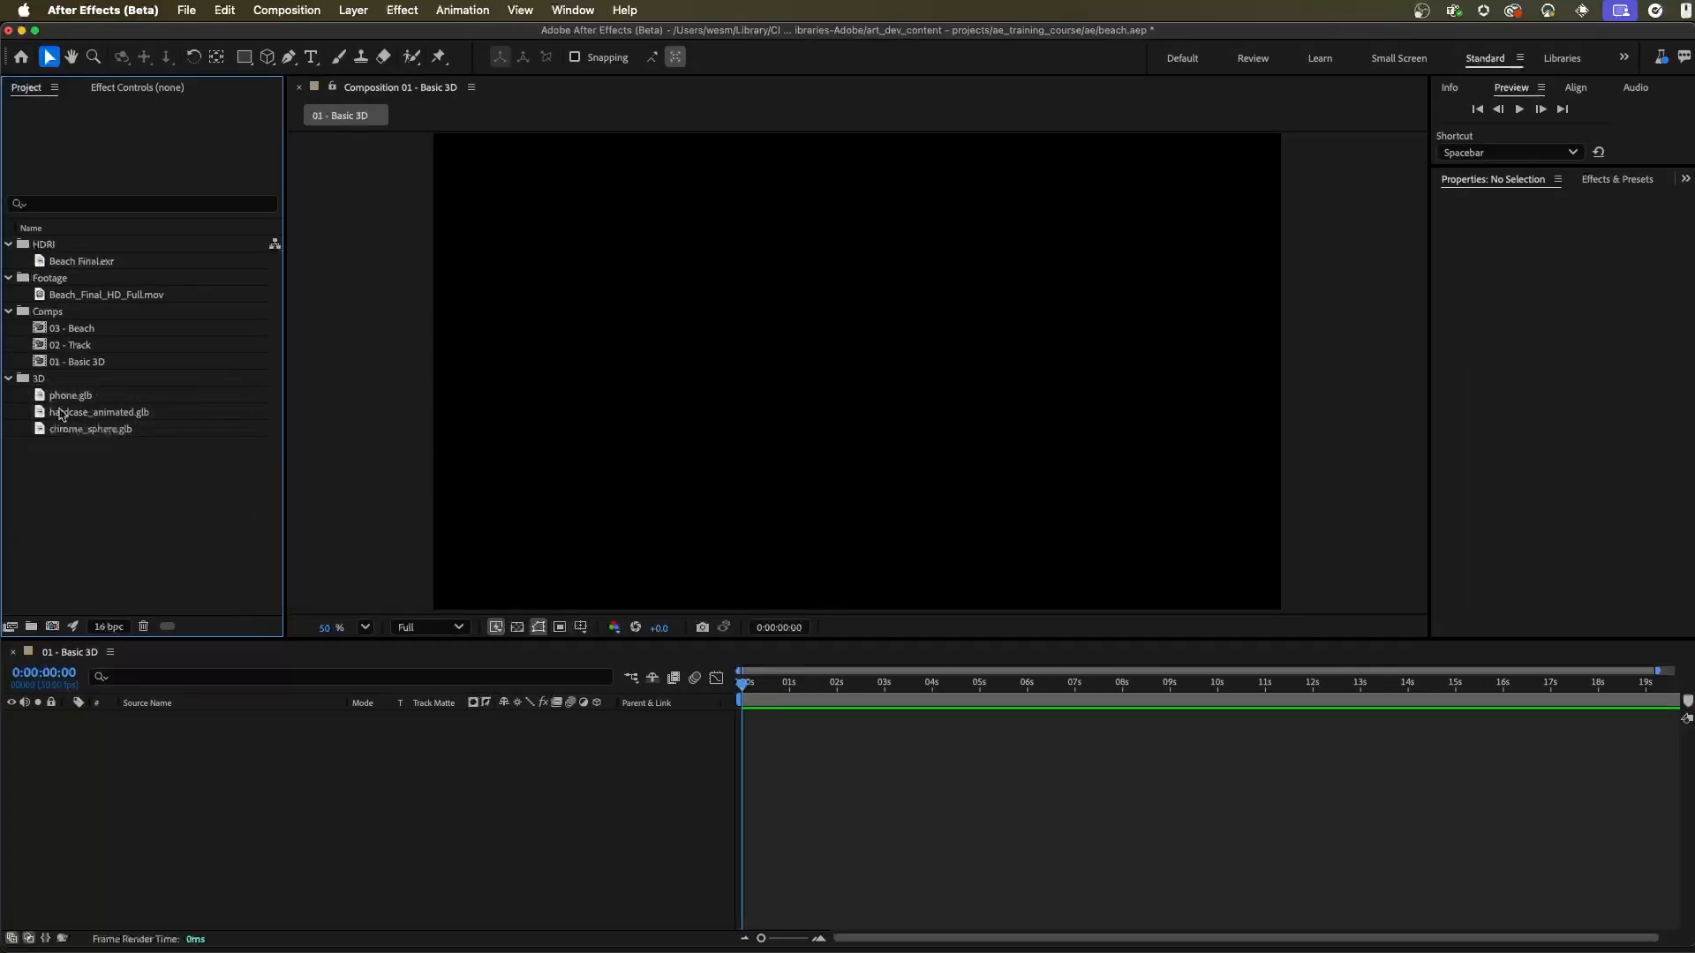
Step: Add hardcase_animated.glb to the 01 - Basic 3D composition, scaling the model with Make Comp Size
left_click_drag(85, 421, 142, 800)
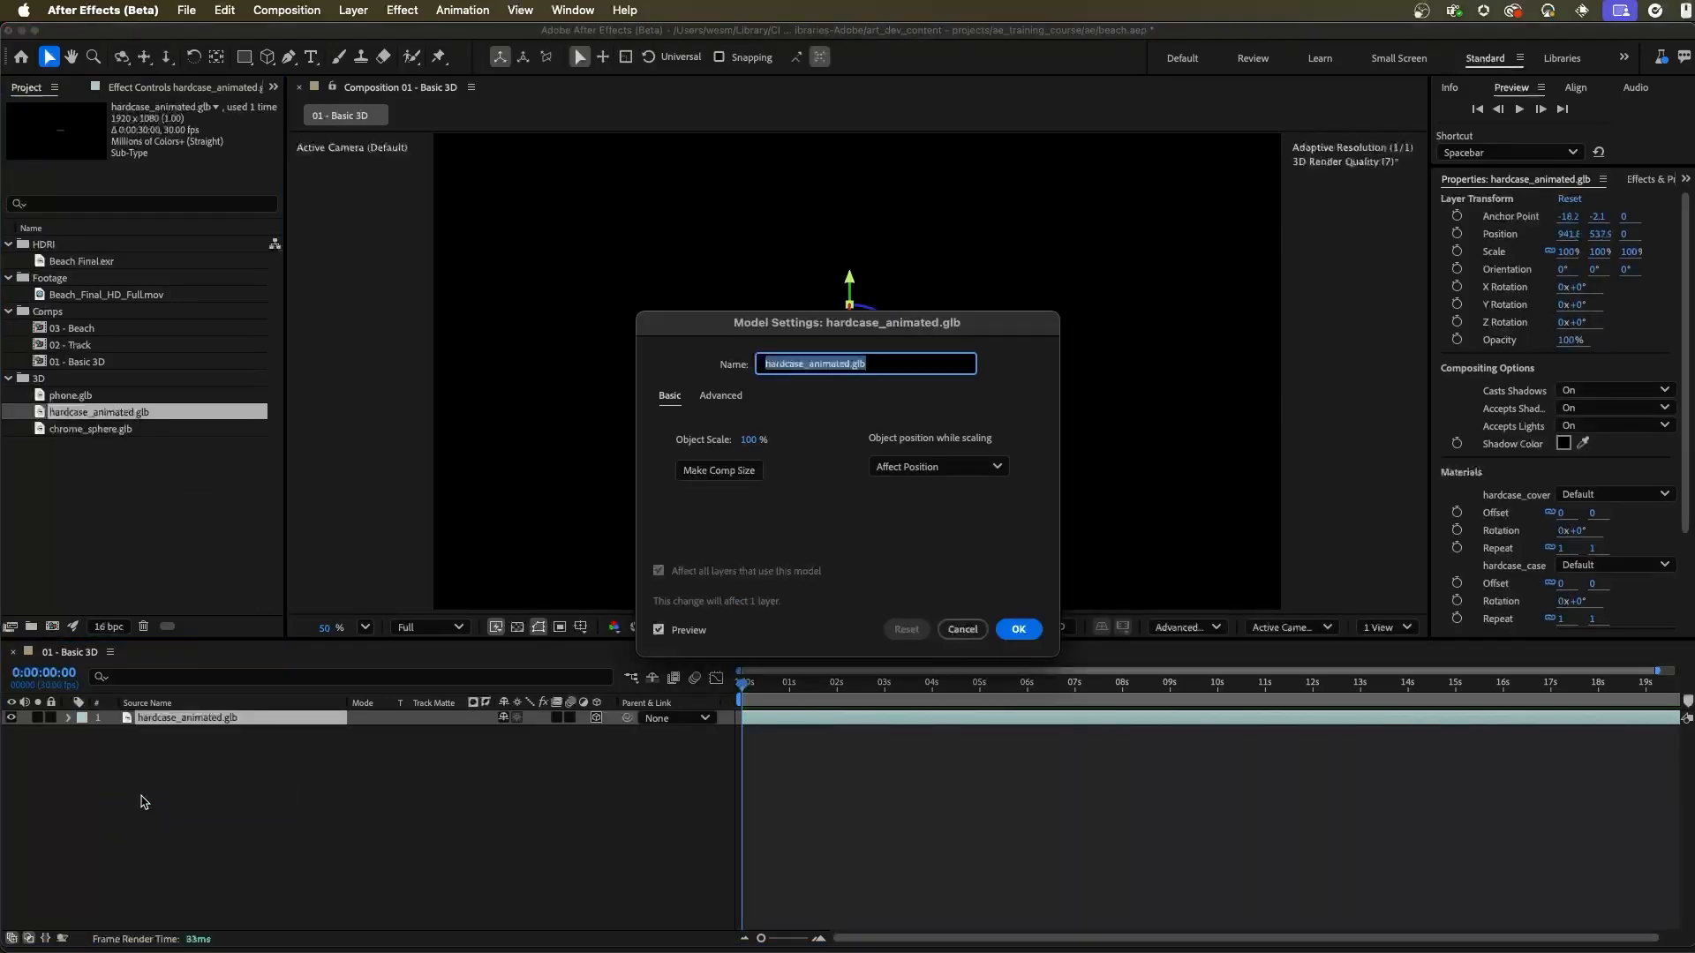
left_click(805, 509)
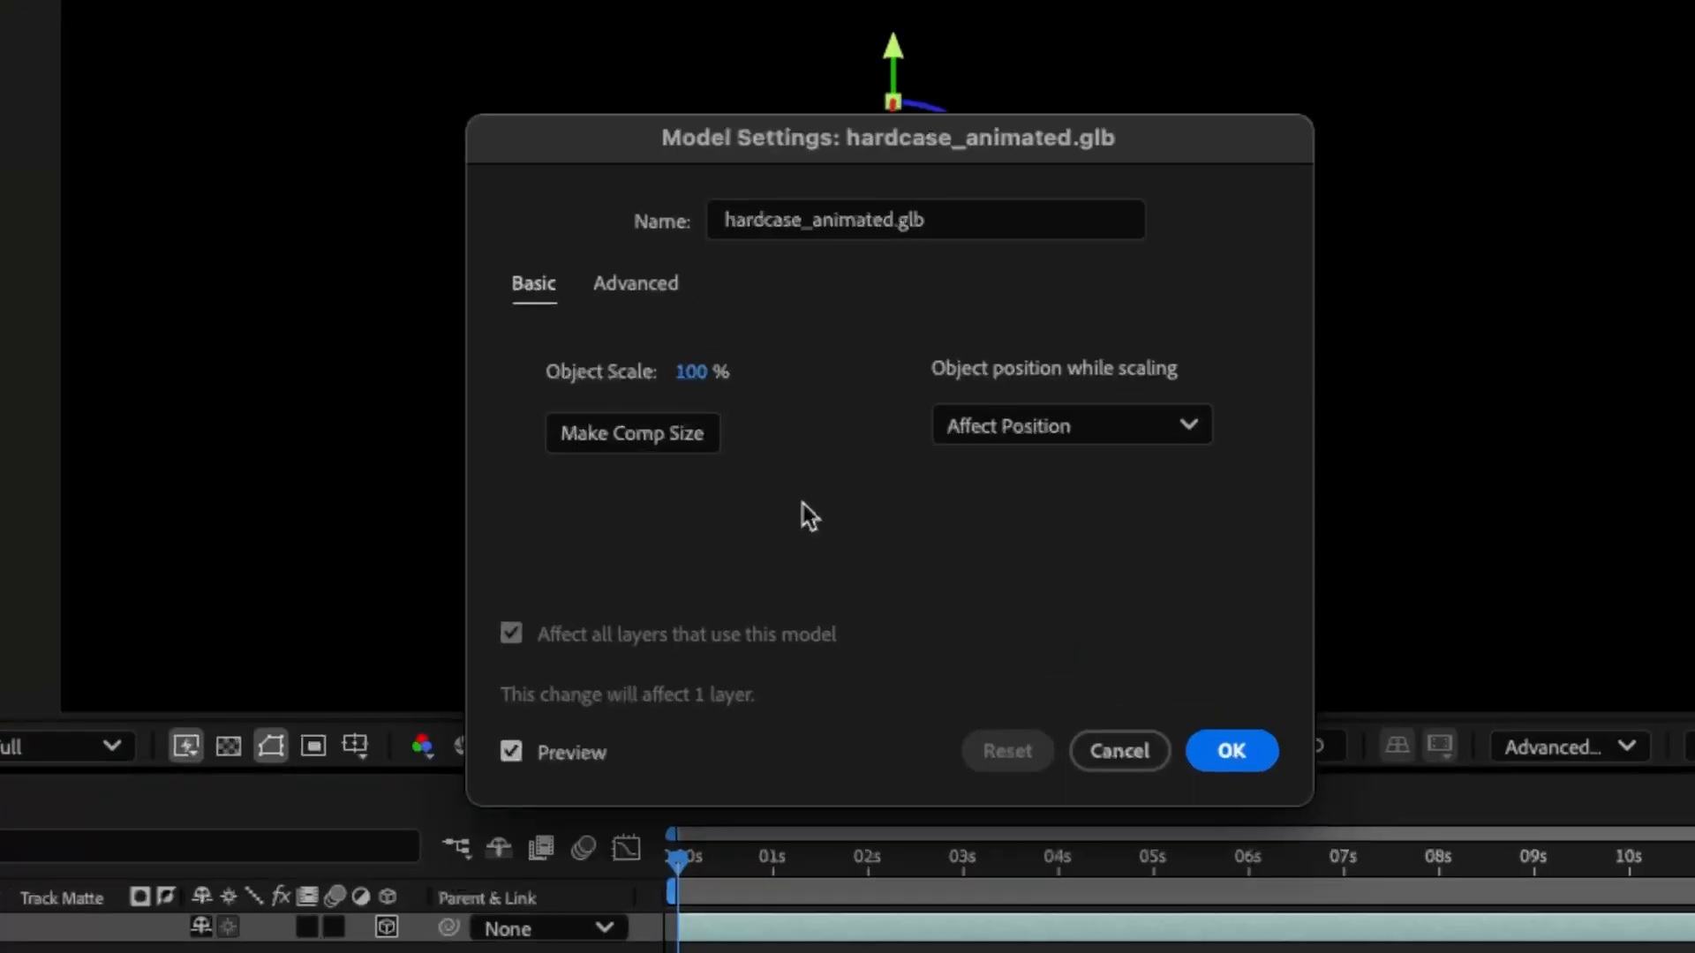
left_click(856, 219)
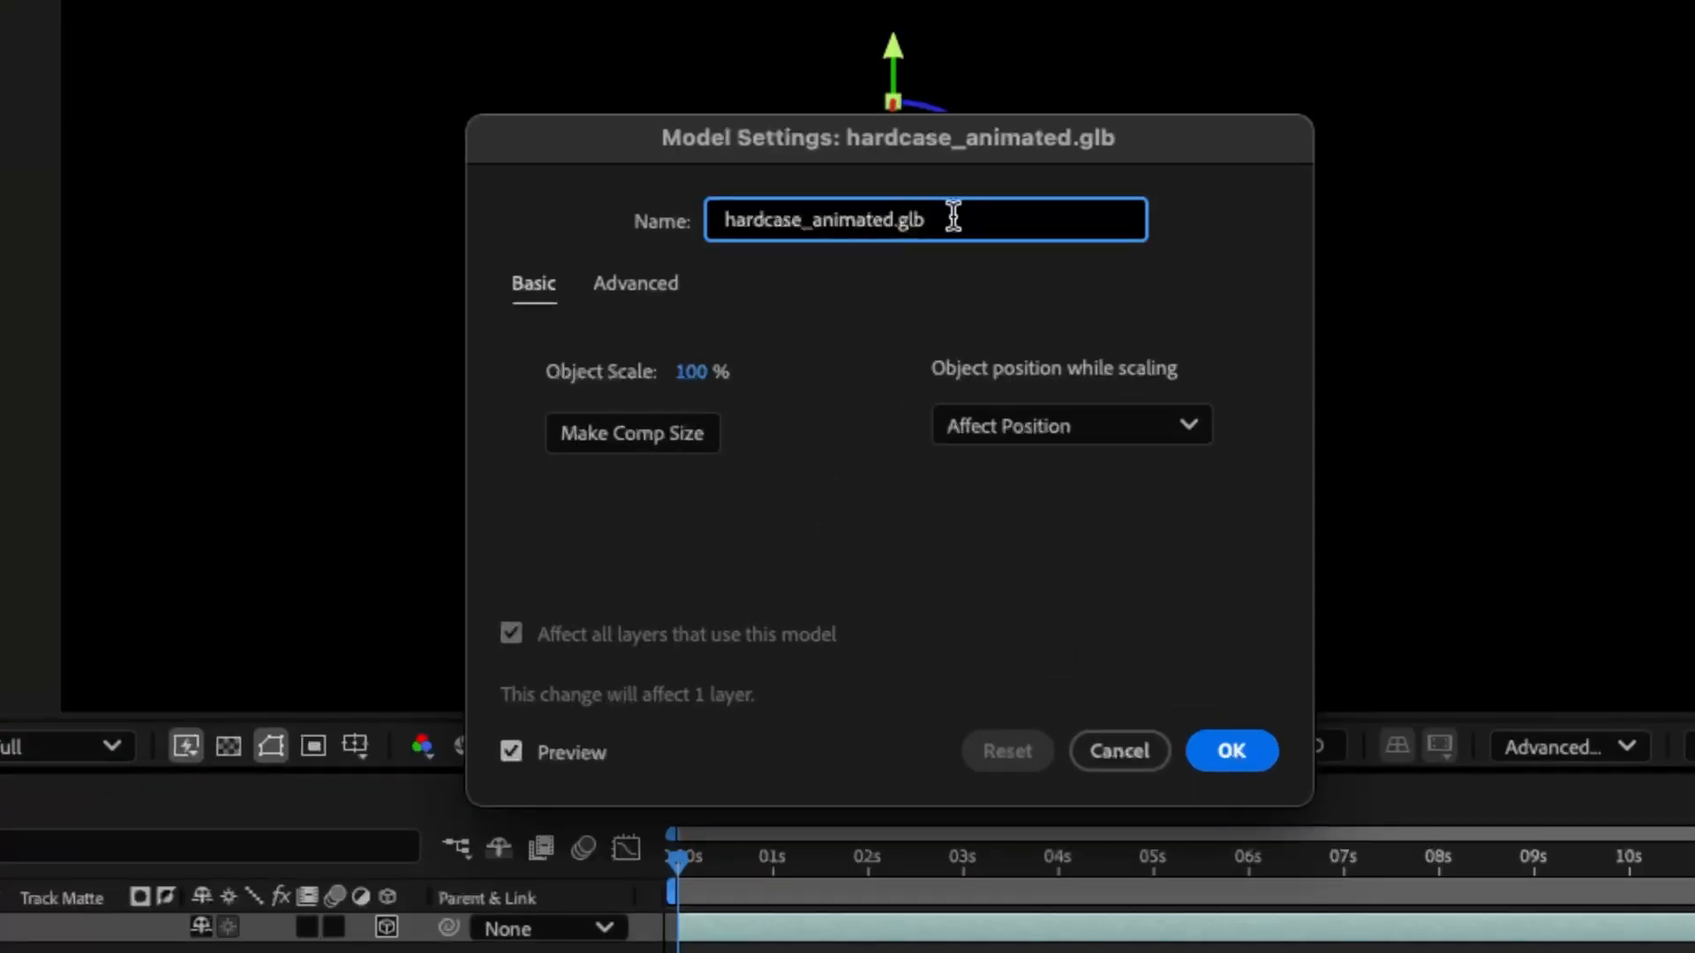
left_click(805, 457)
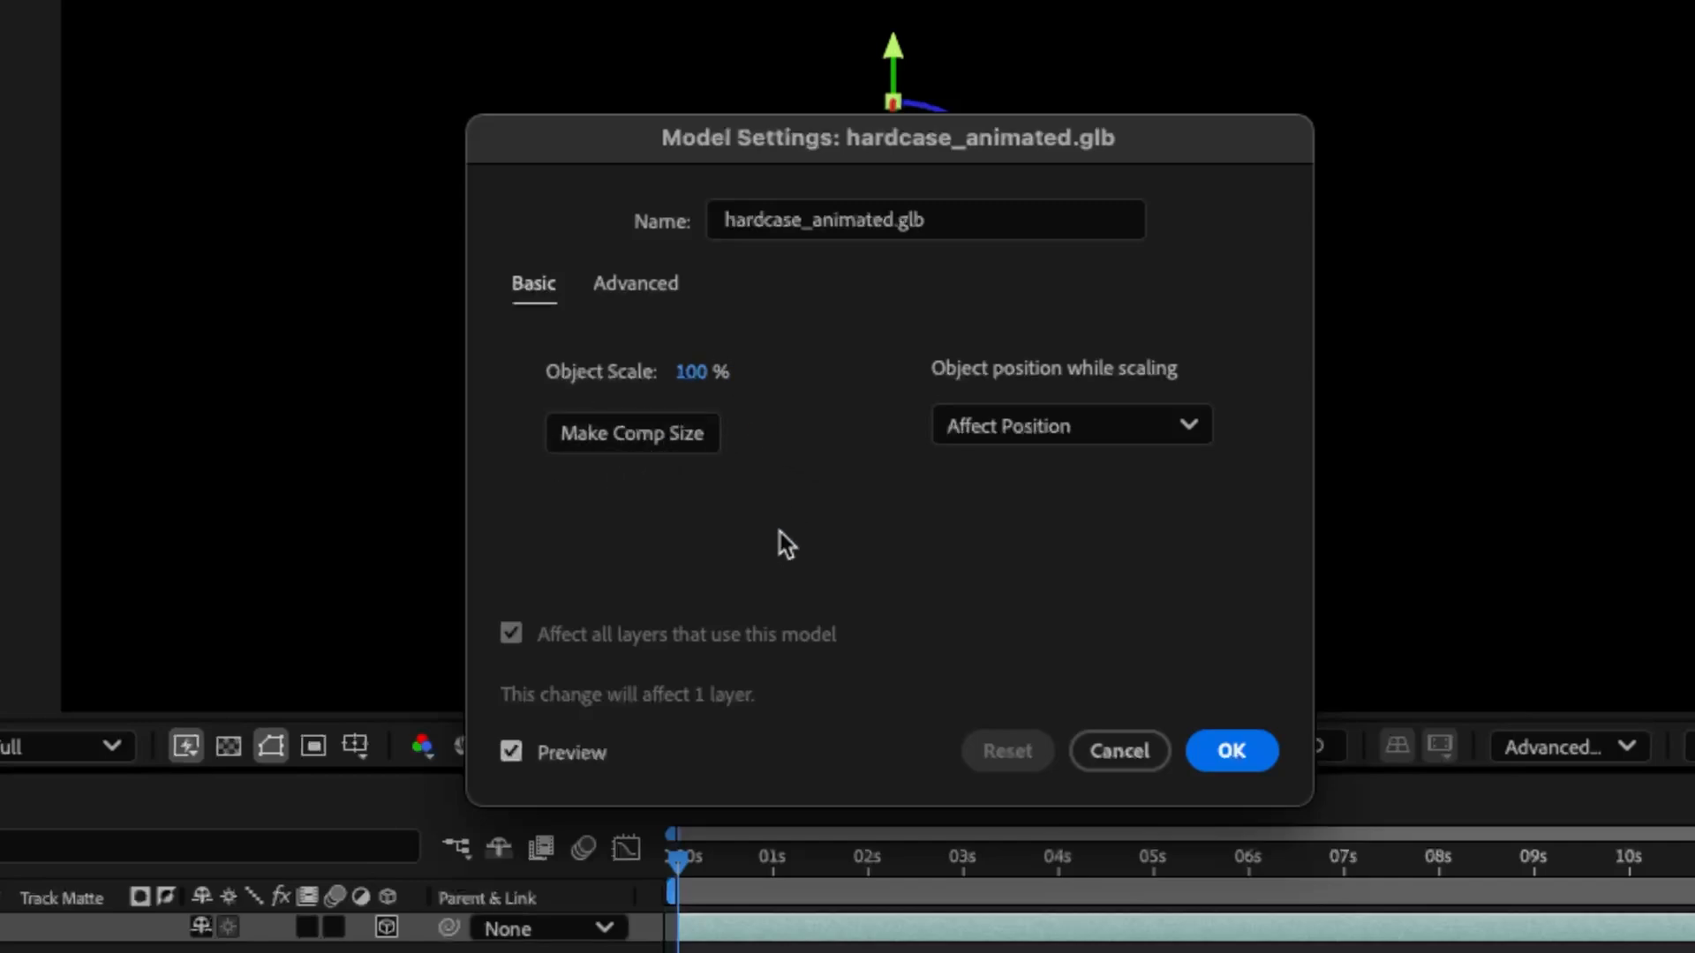
left_click(654, 437)
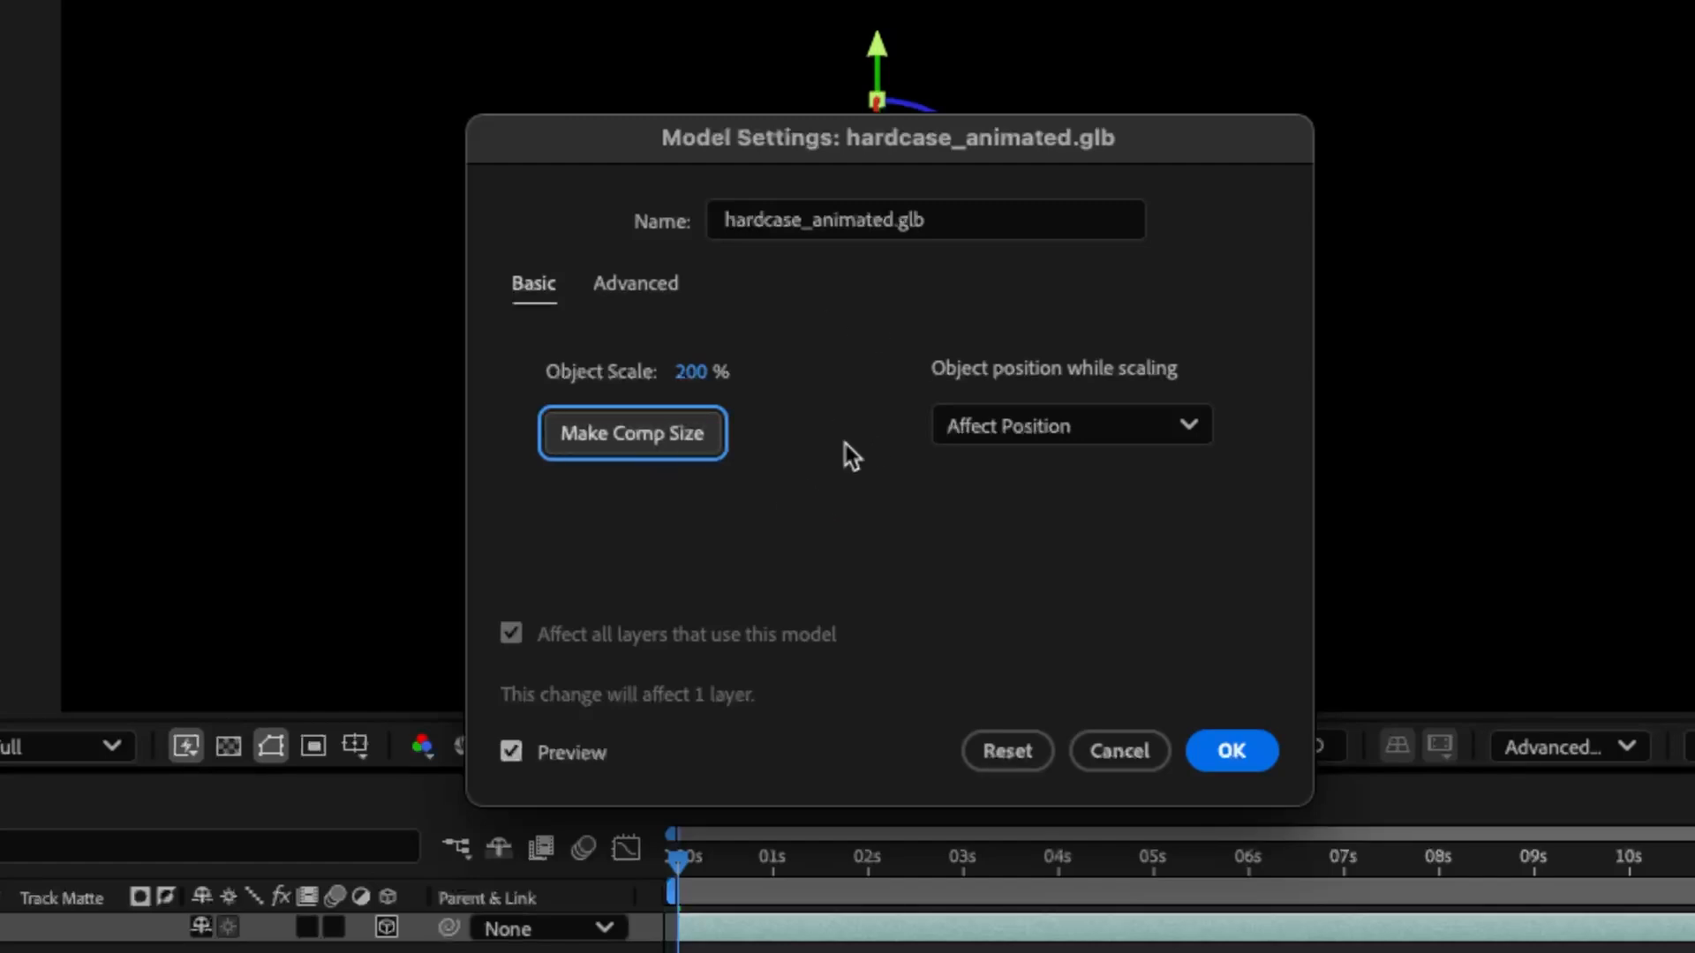
left_click(1228, 749)
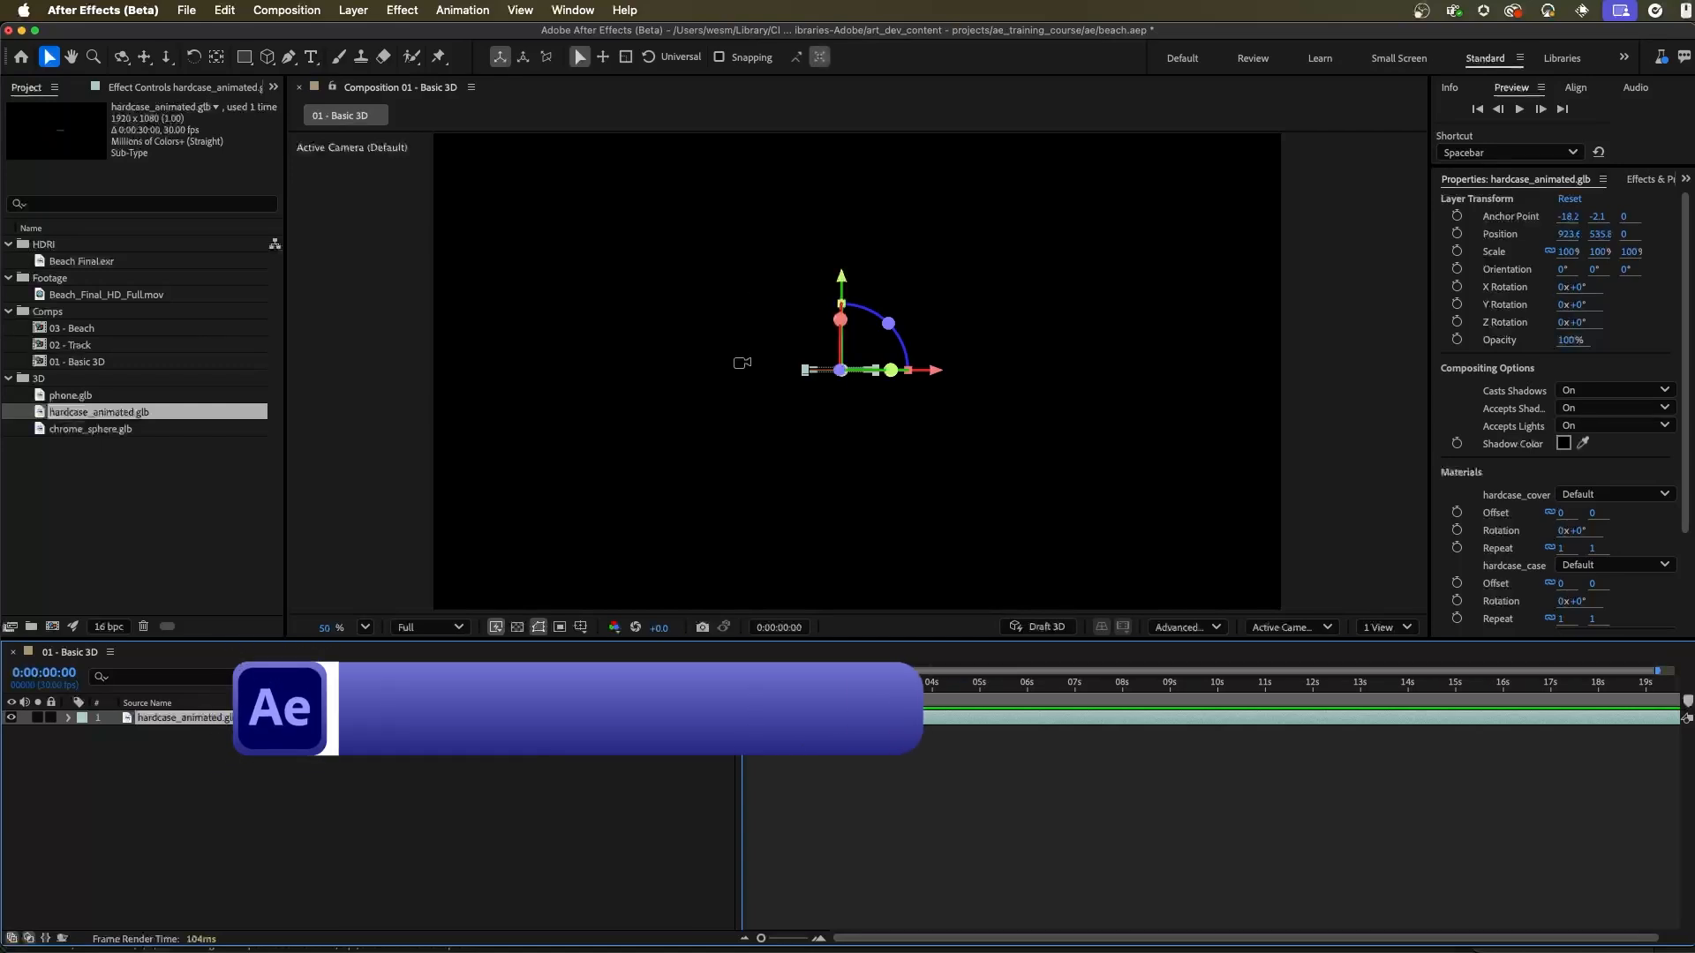
Step: Orbit, dolly and pan the default camera until the phone case fills most of the frame at an angle
left_click_drag(798, 333, 838, 397)
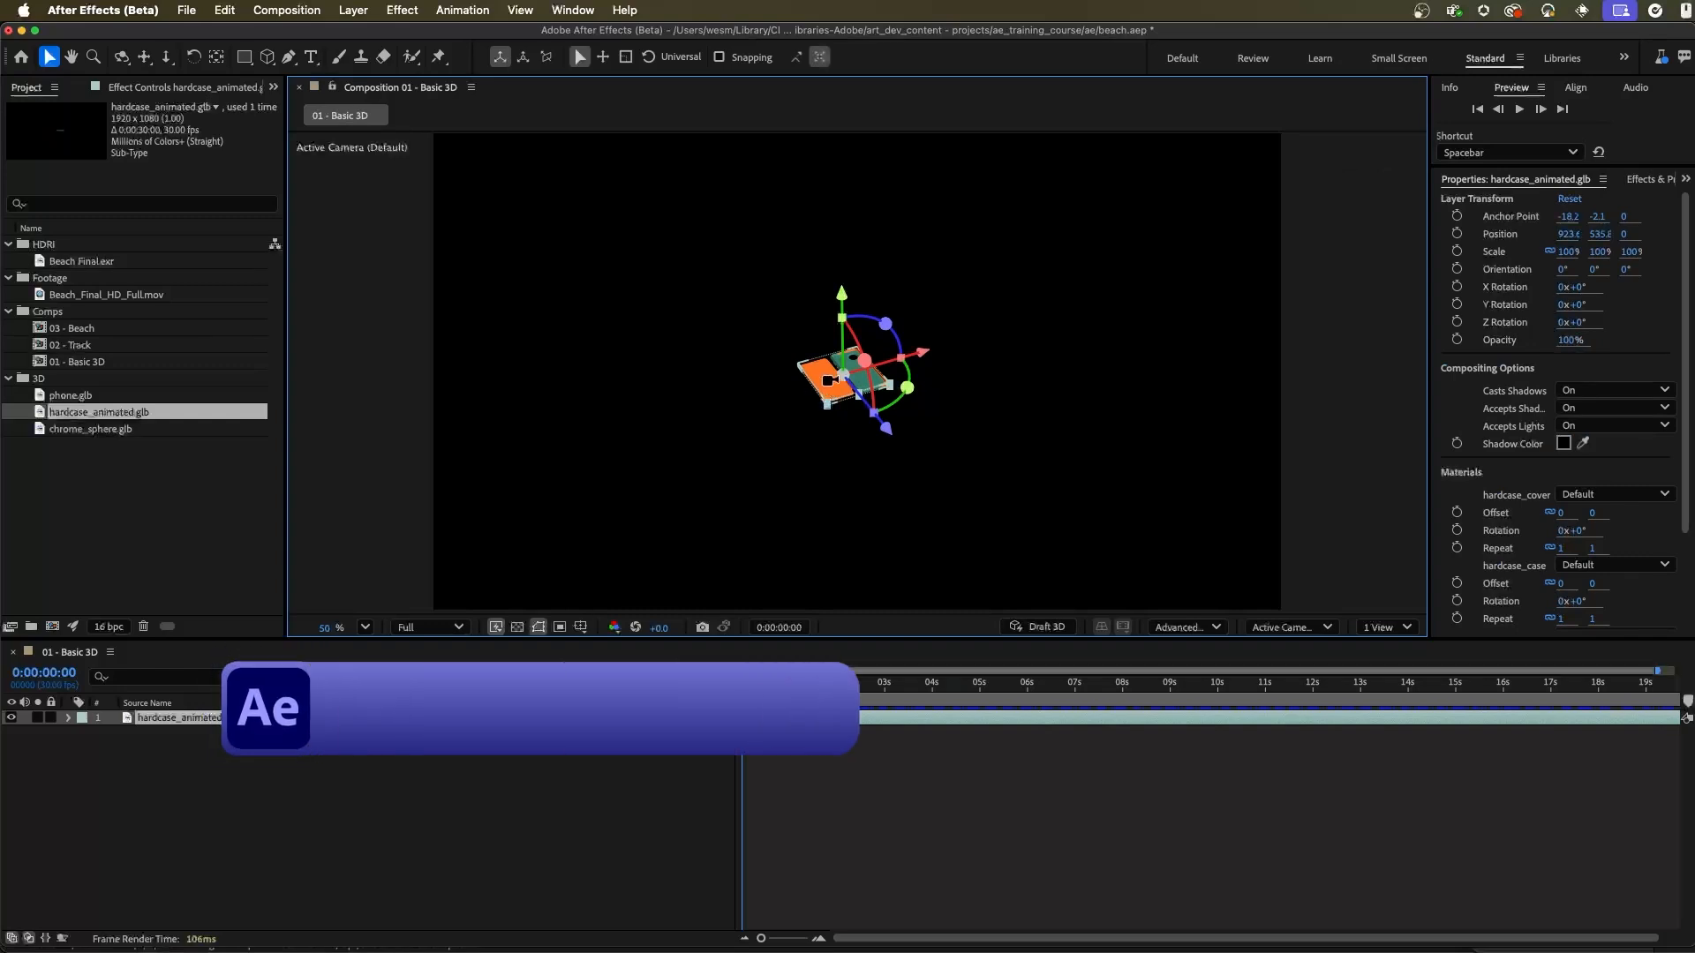
left_click_drag(827, 381, 1161, 489)
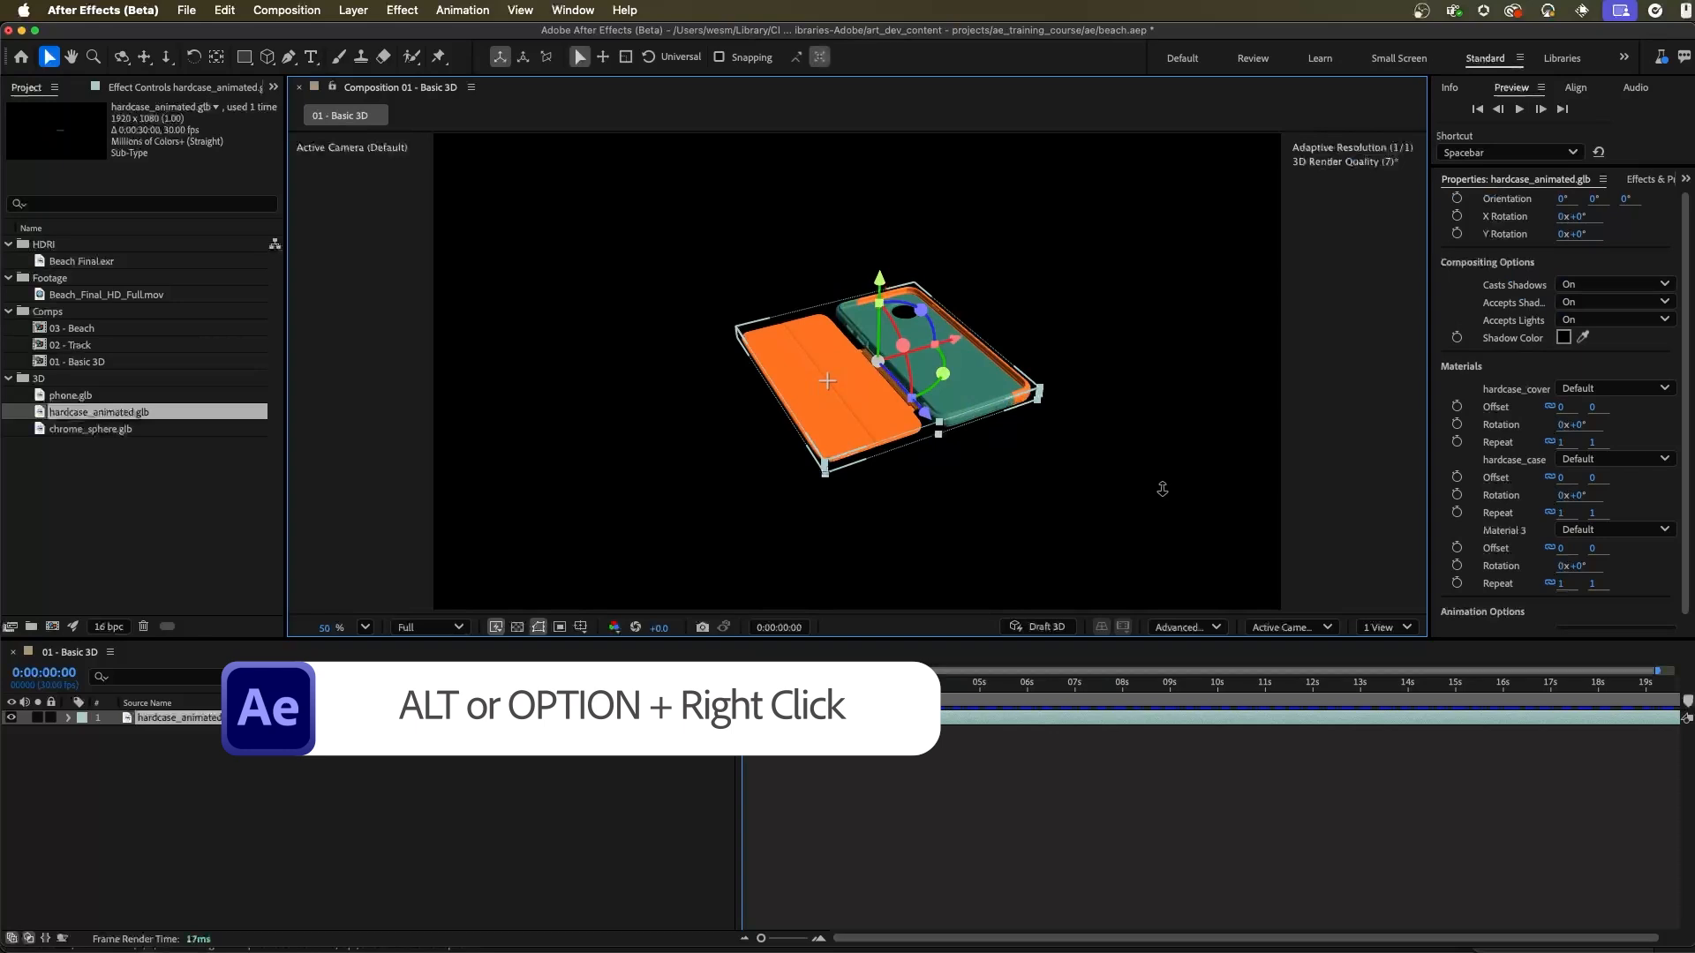
mouse_move(857, 372)
left_mouse_down()
mouse_move(844, 389)
mouse_move(859, 398)
left_mouse_up()
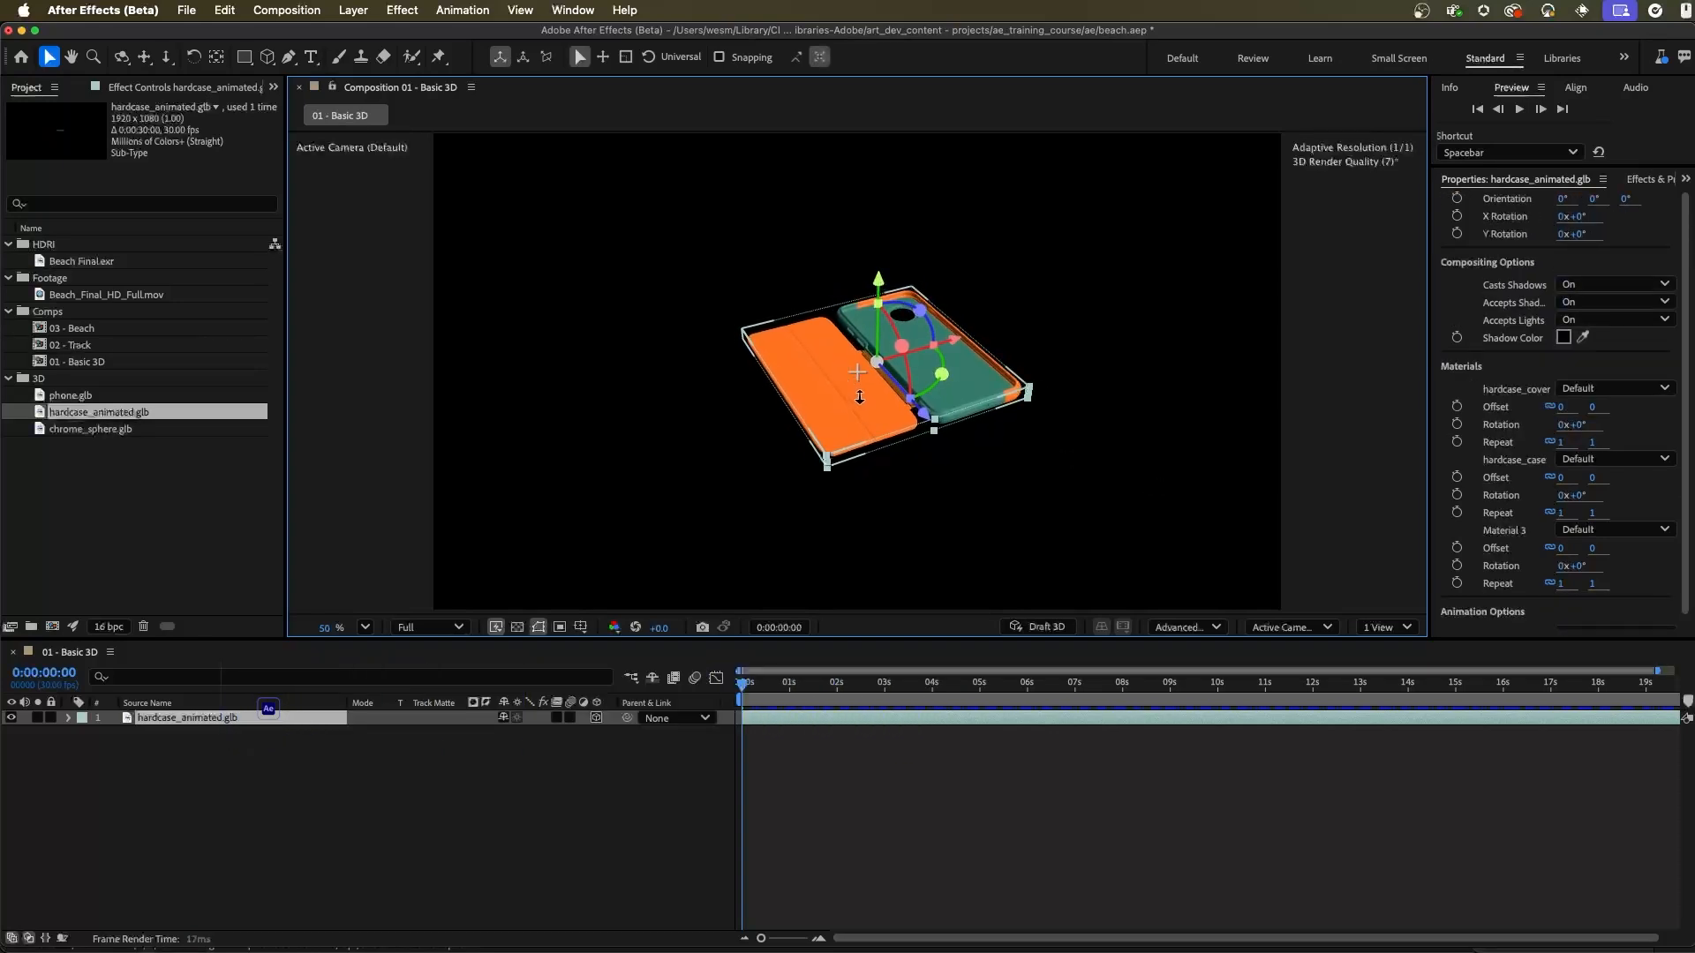
left_click_drag(863, 388, 816, 379)
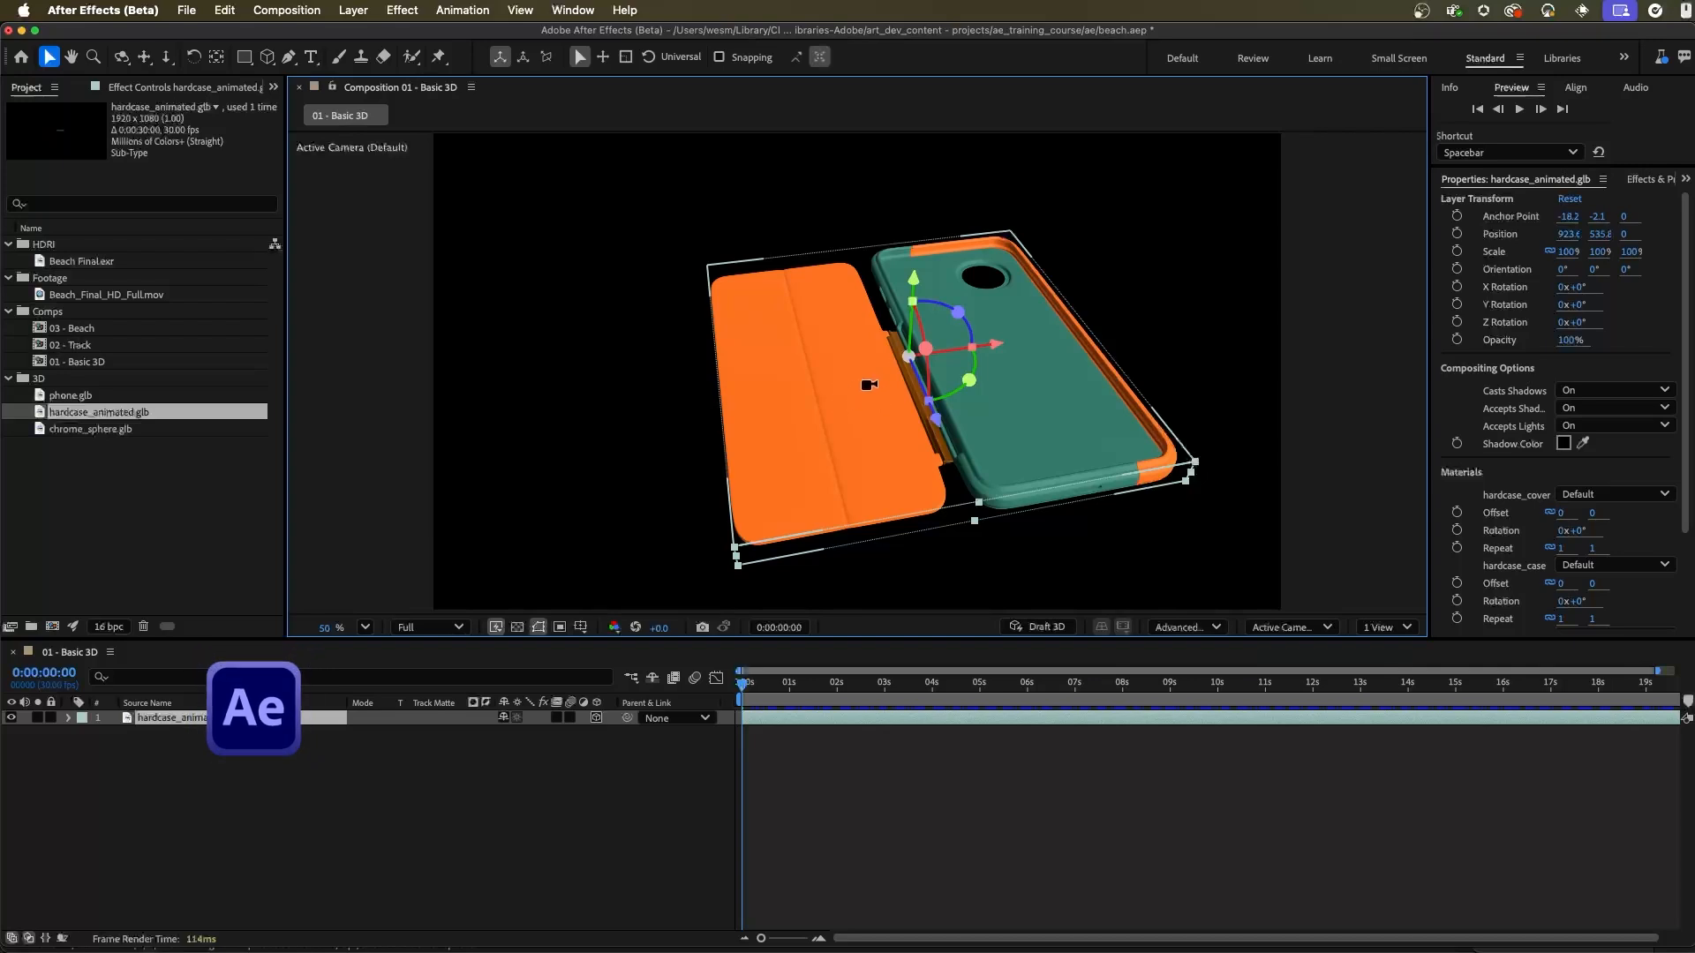
left_click_drag(874, 394, 840, 379)
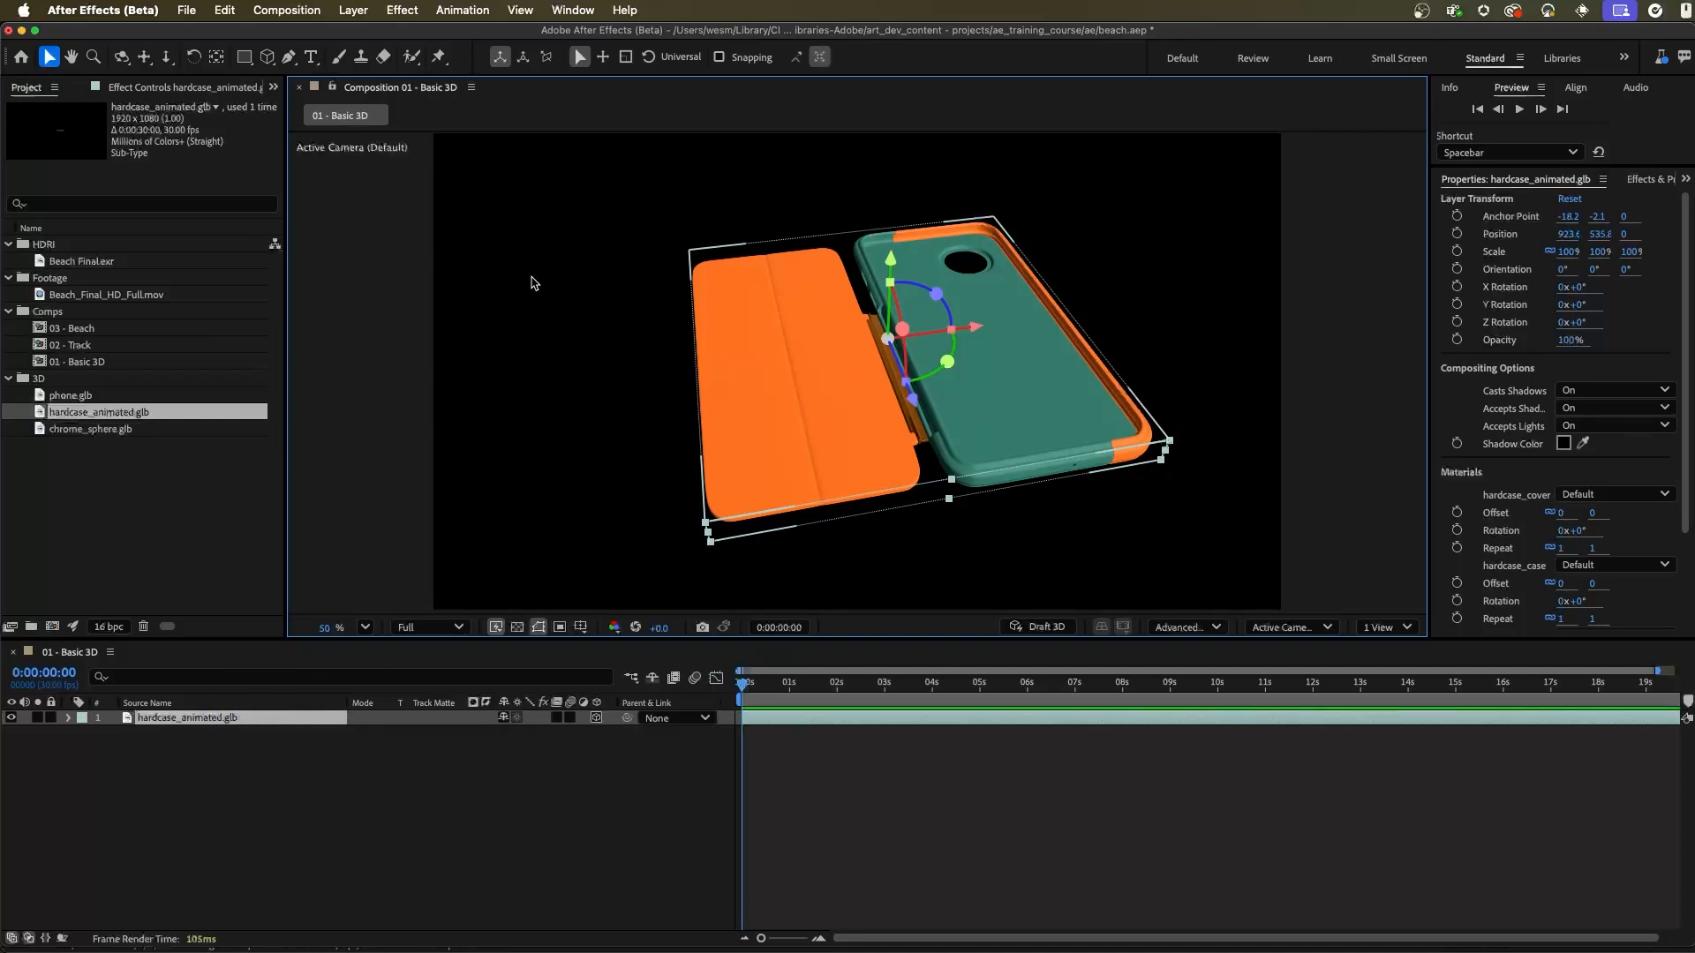
Step: Create a two-node camera named Camera 1 with the 50mm preset
left_click(352, 11)
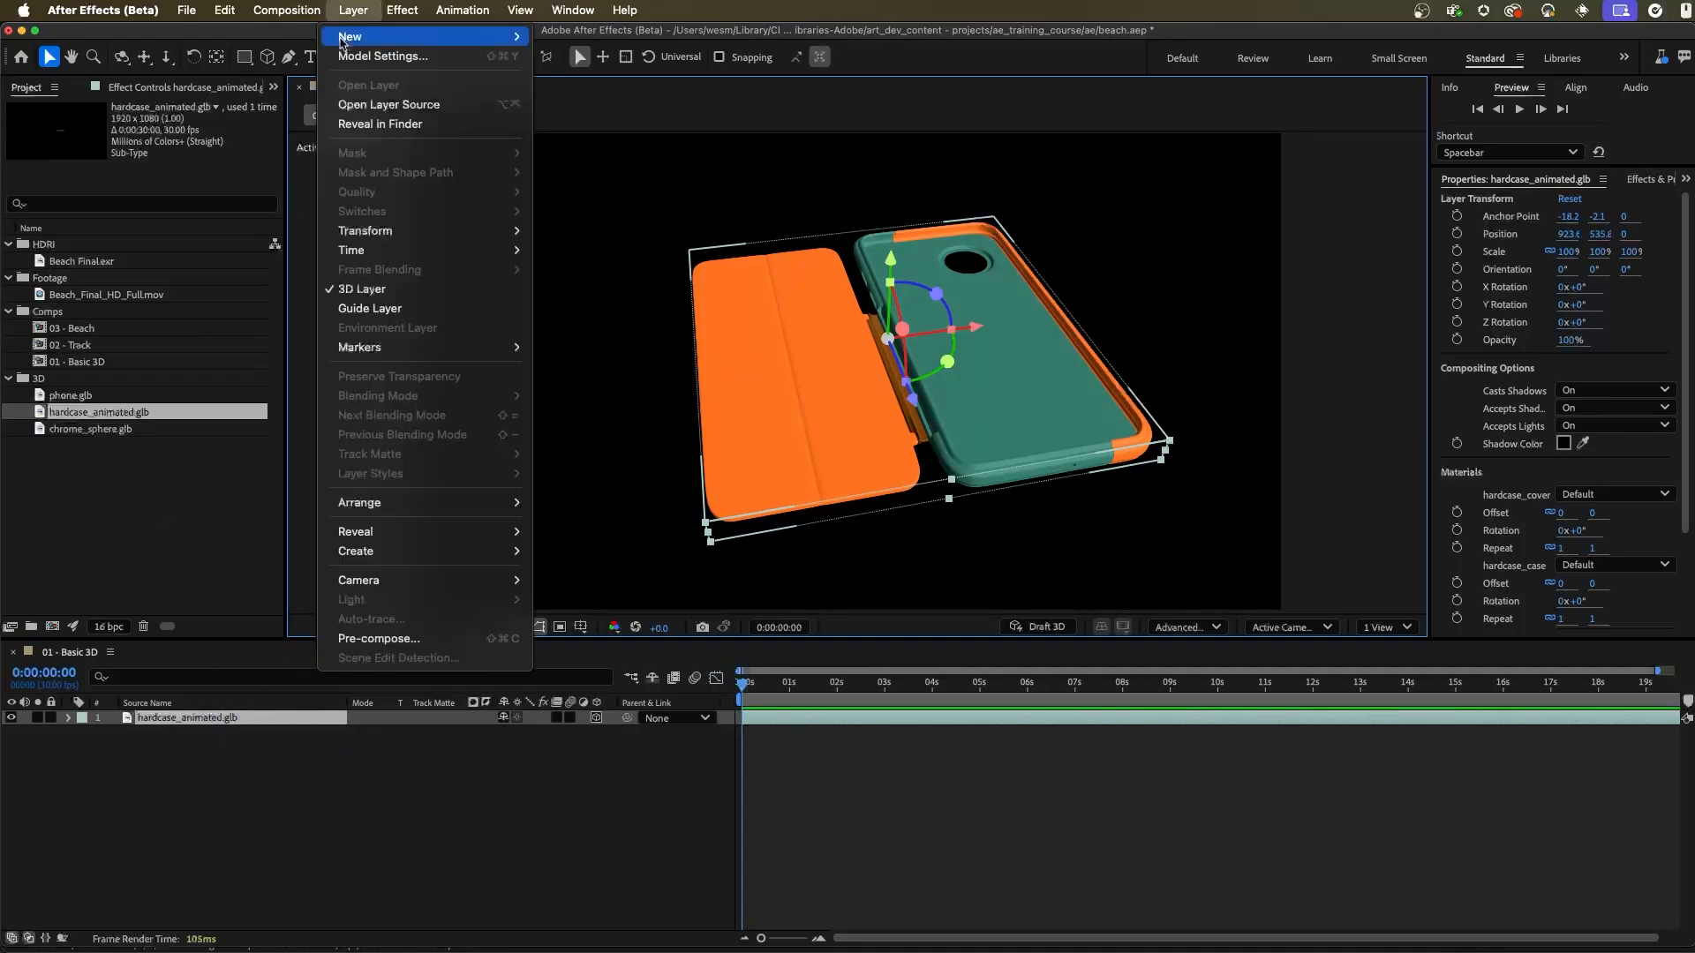
mouse_move(342, 40)
left_click(617, 94)
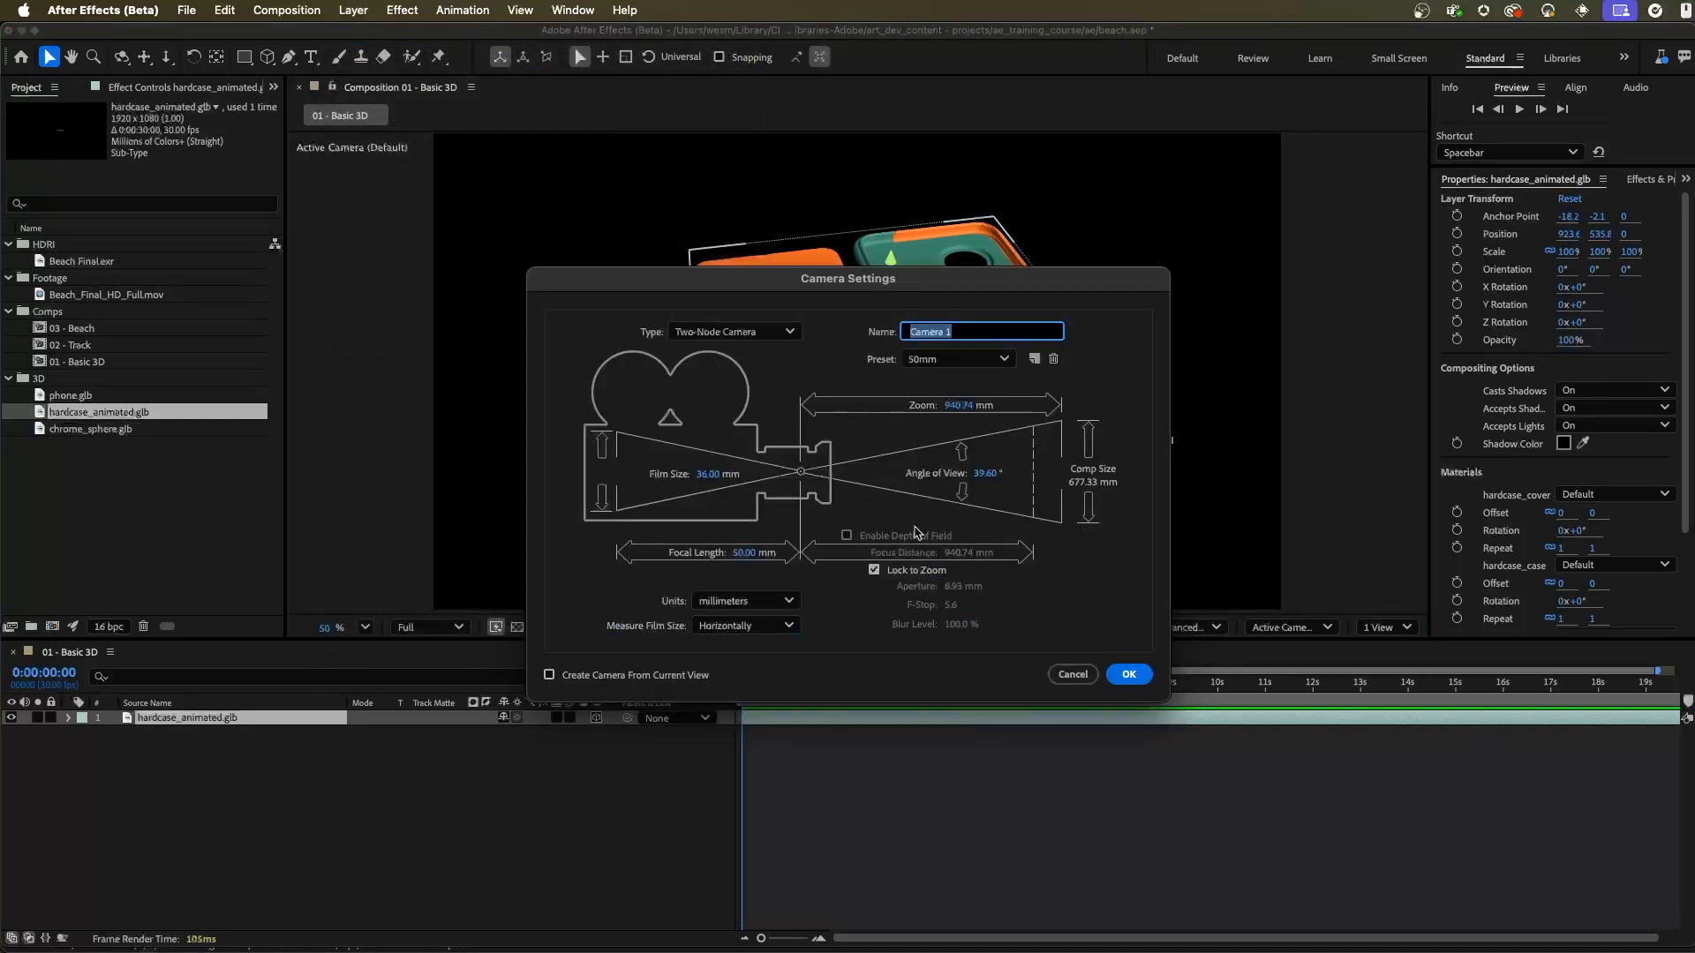
left_click(1128, 673)
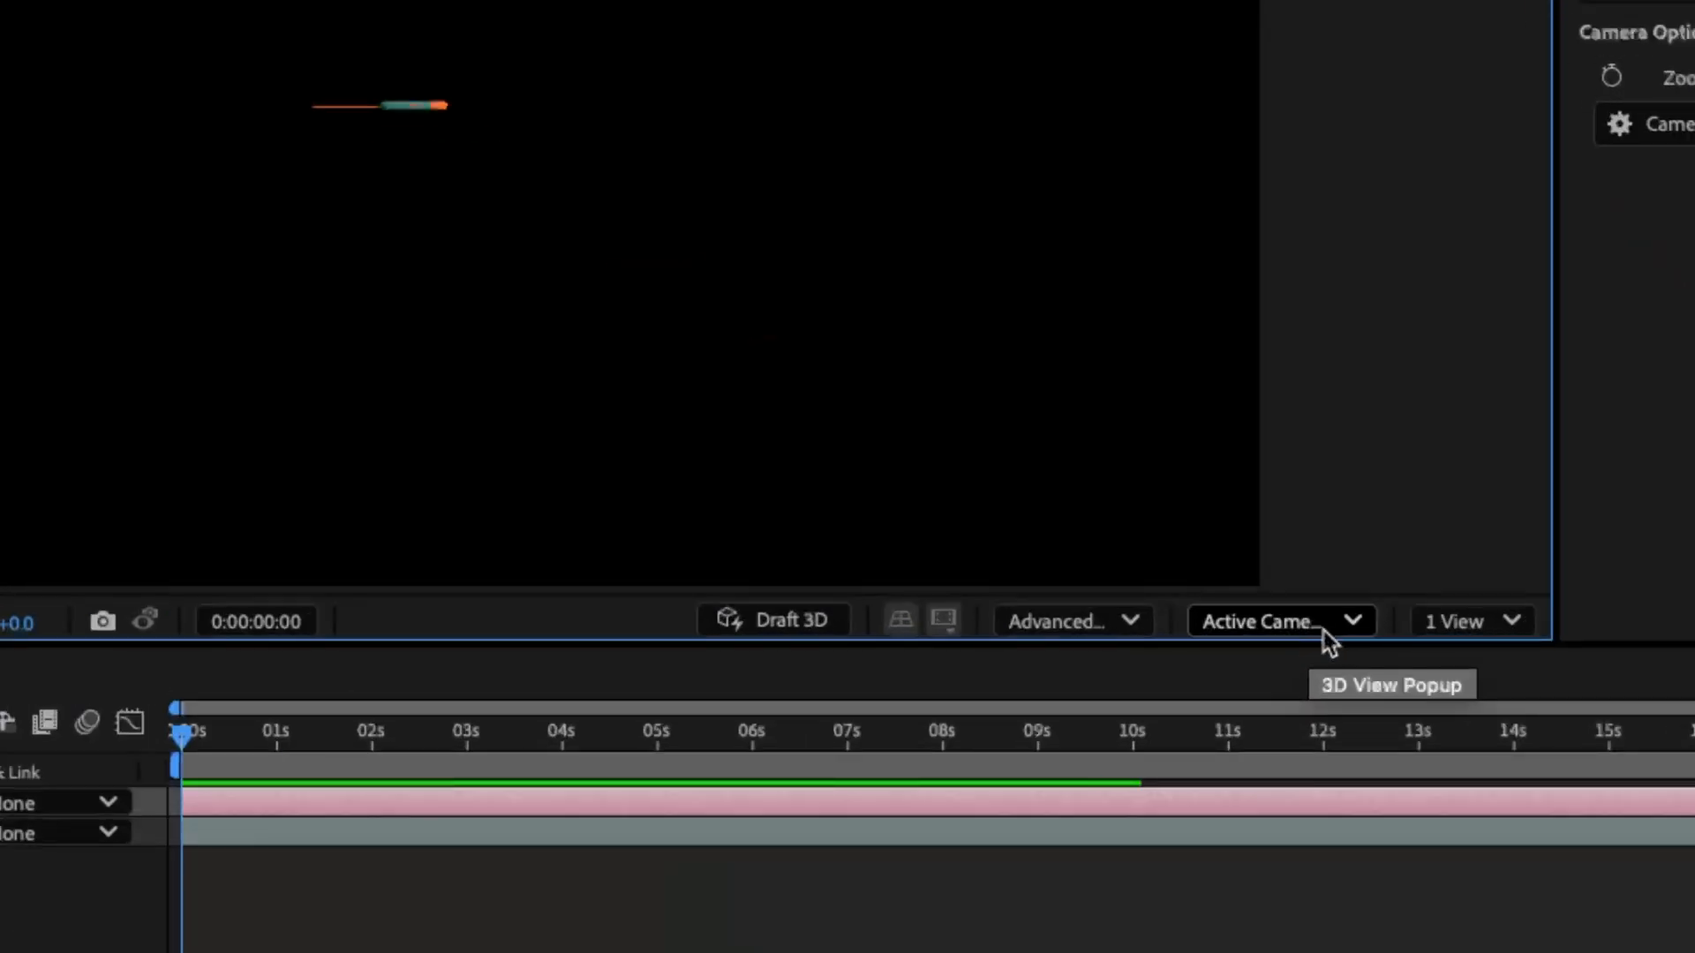
Step: Orbit and dolly Camera 1 to frame the open phone case large and from above at an angle
left_click(1324, 628)
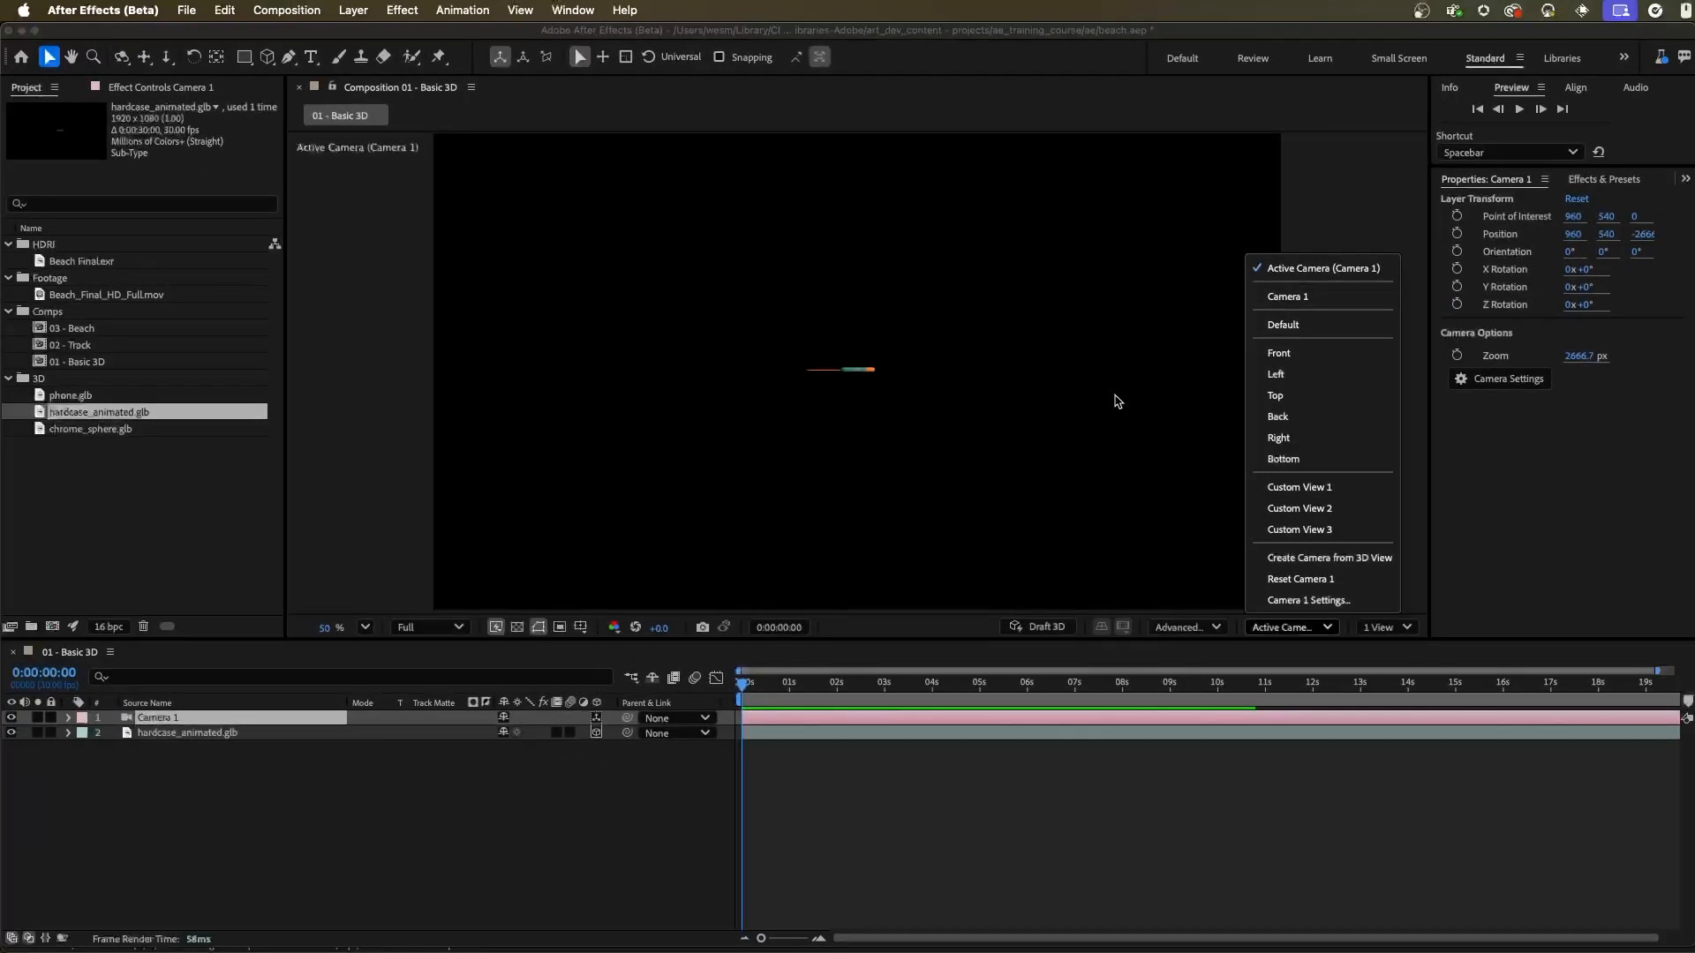
left_click(477, 647)
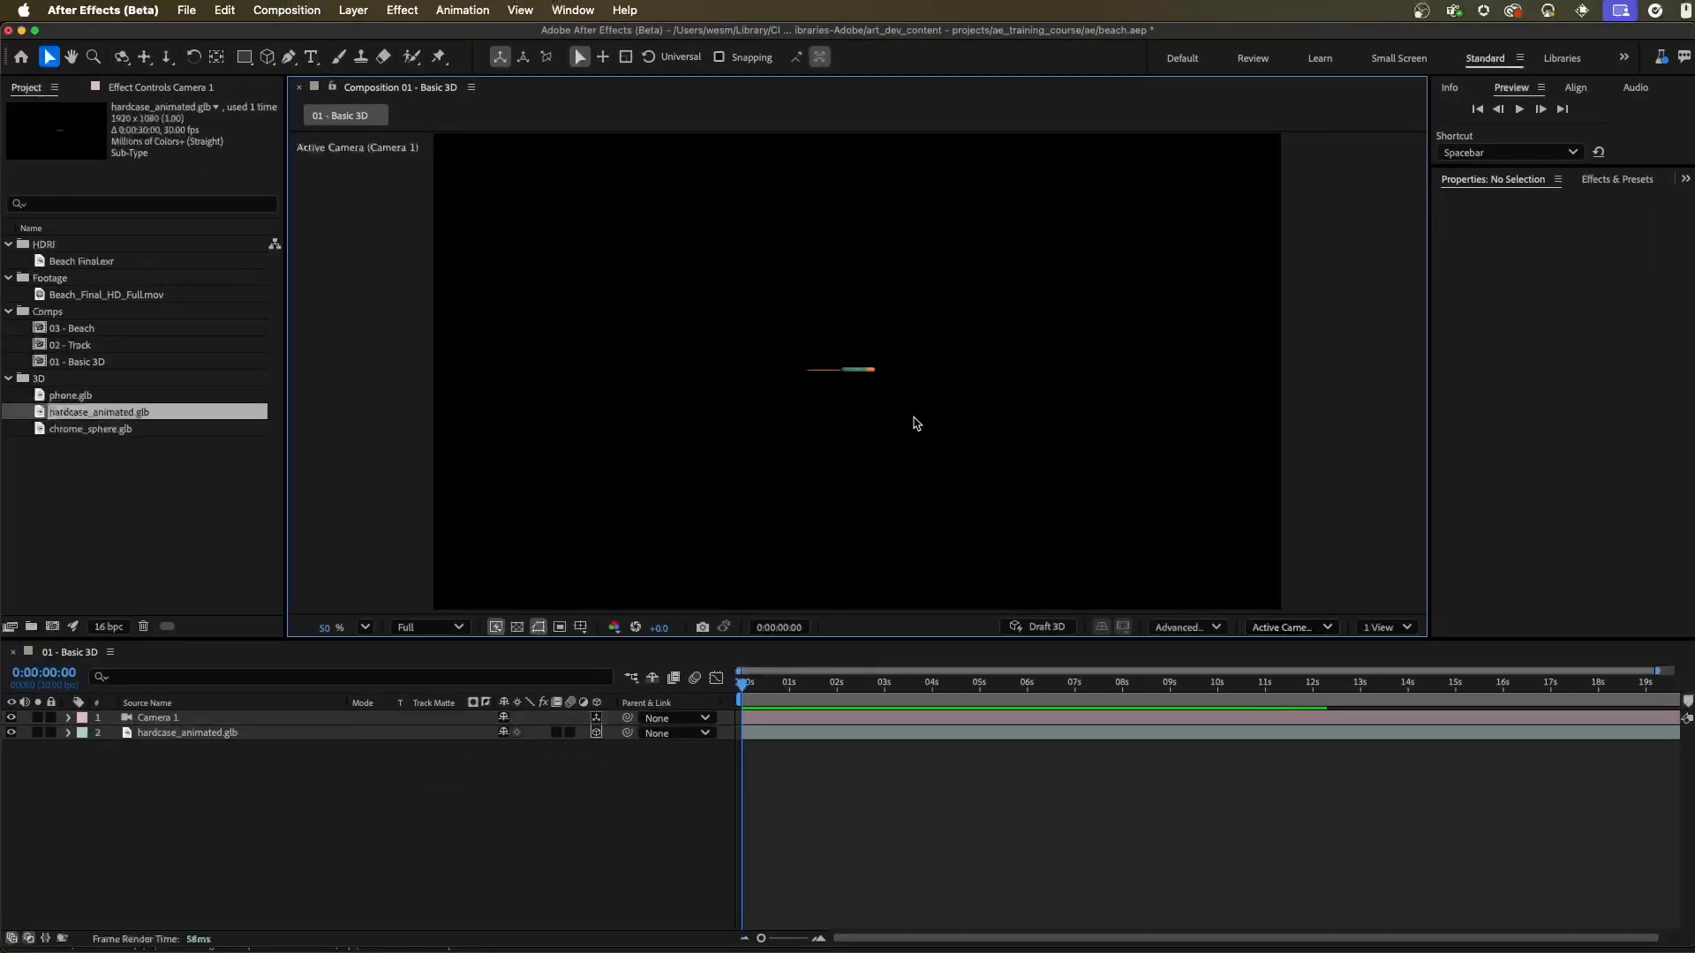
left_click_drag(865, 374, 965, 405)
left_click_drag(1058, 437, 1004, 410)
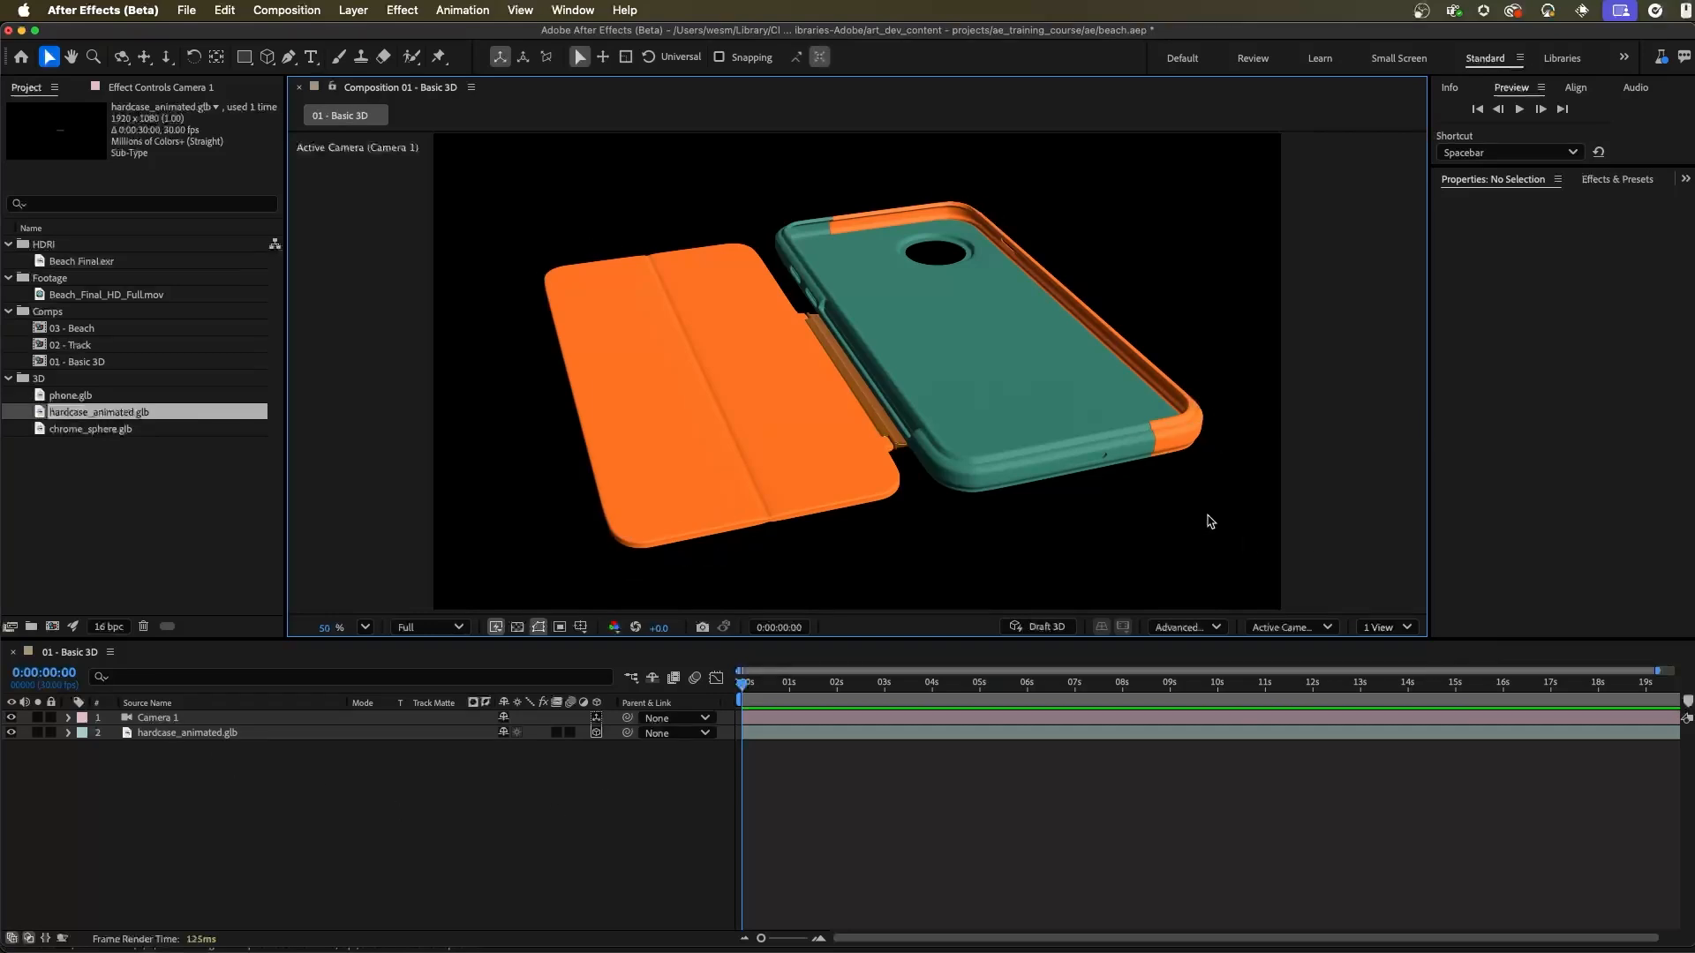
Step: Split the composition viewer into 2 Views and check the camera and phone case in the second view from the Top
left_click(1386, 628)
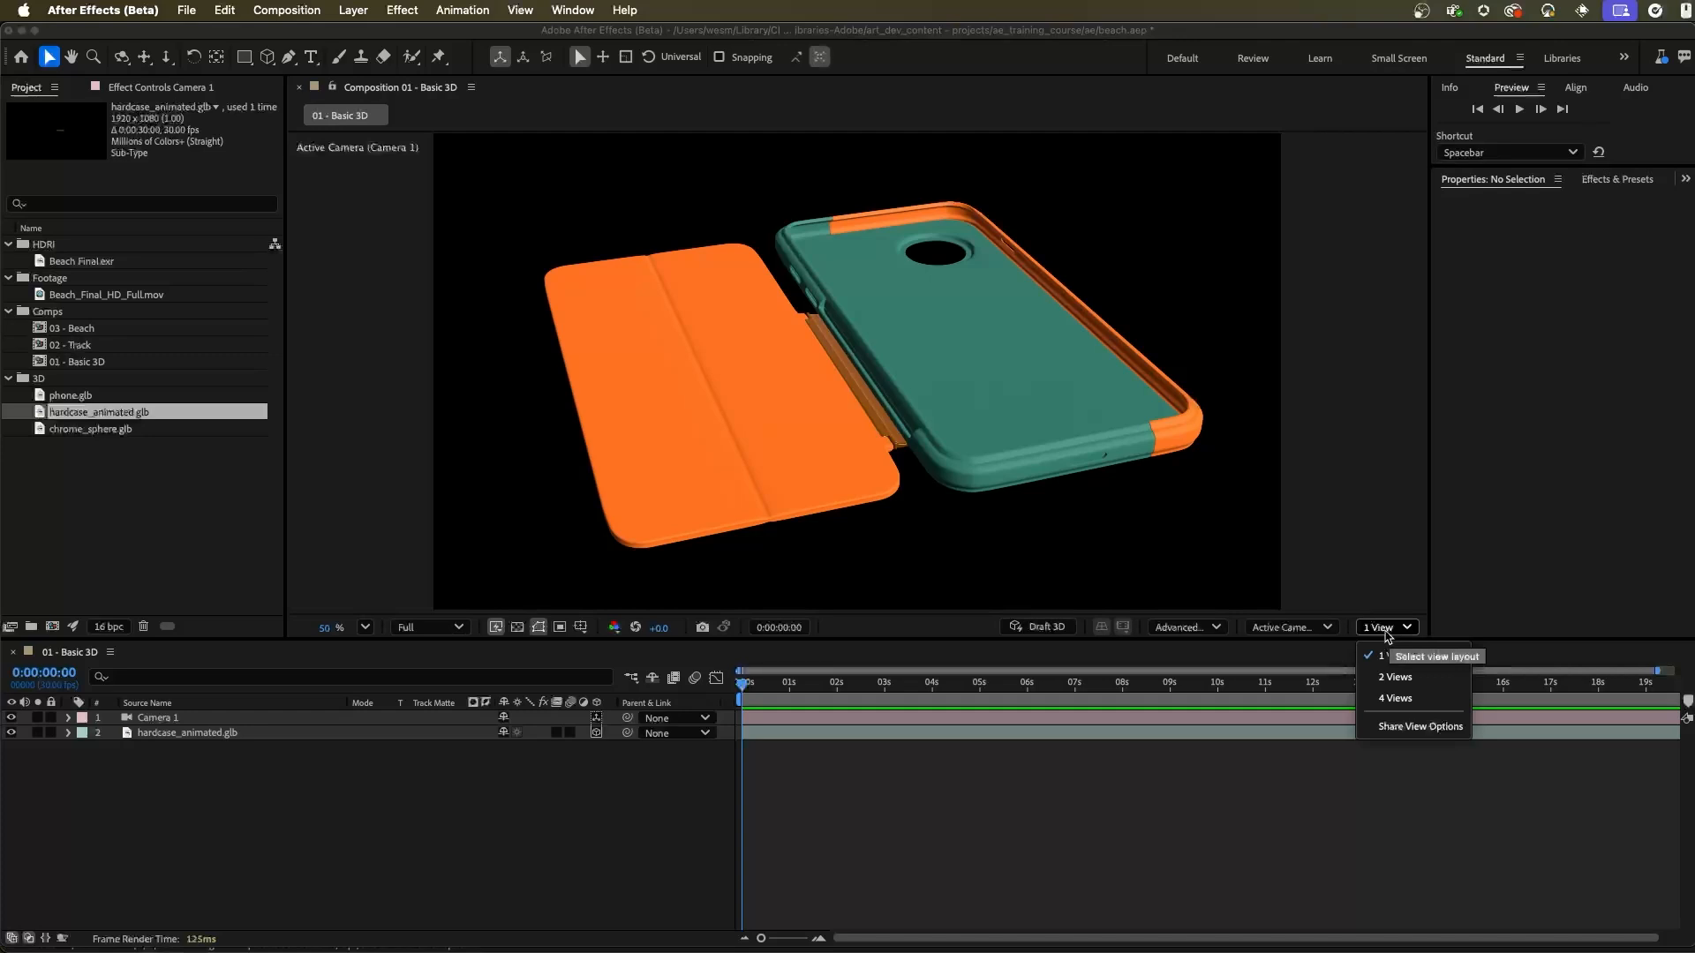
left_click(1404, 682)
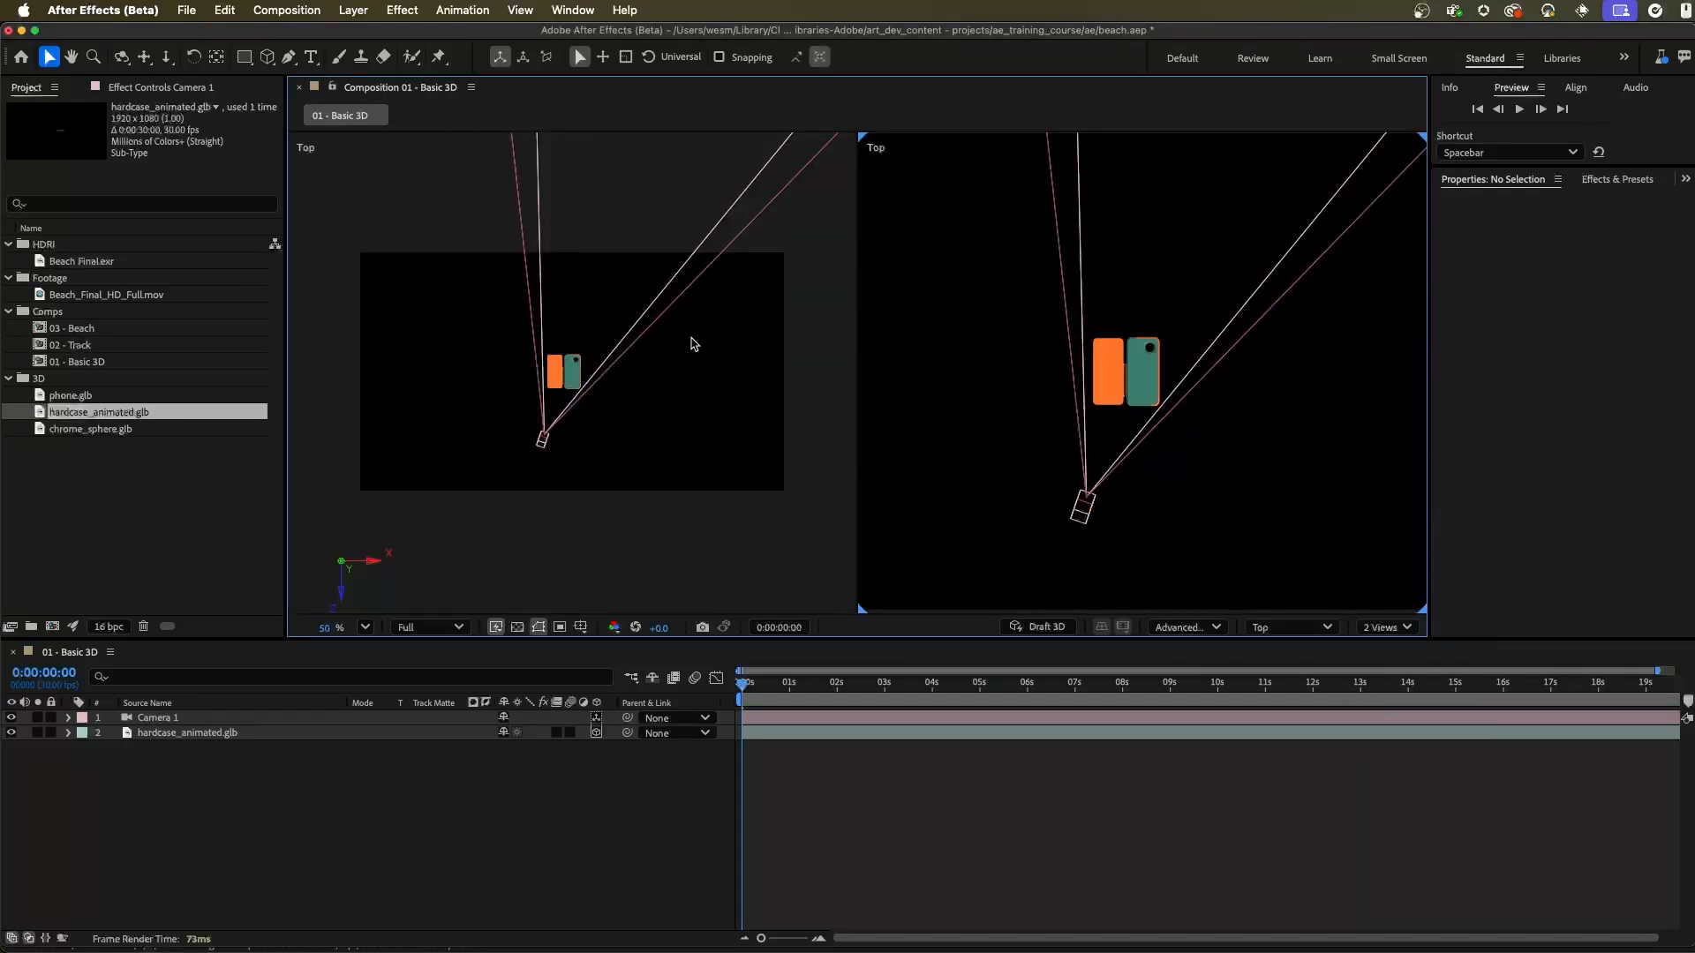
scroll(1015, 274, "left", 3)
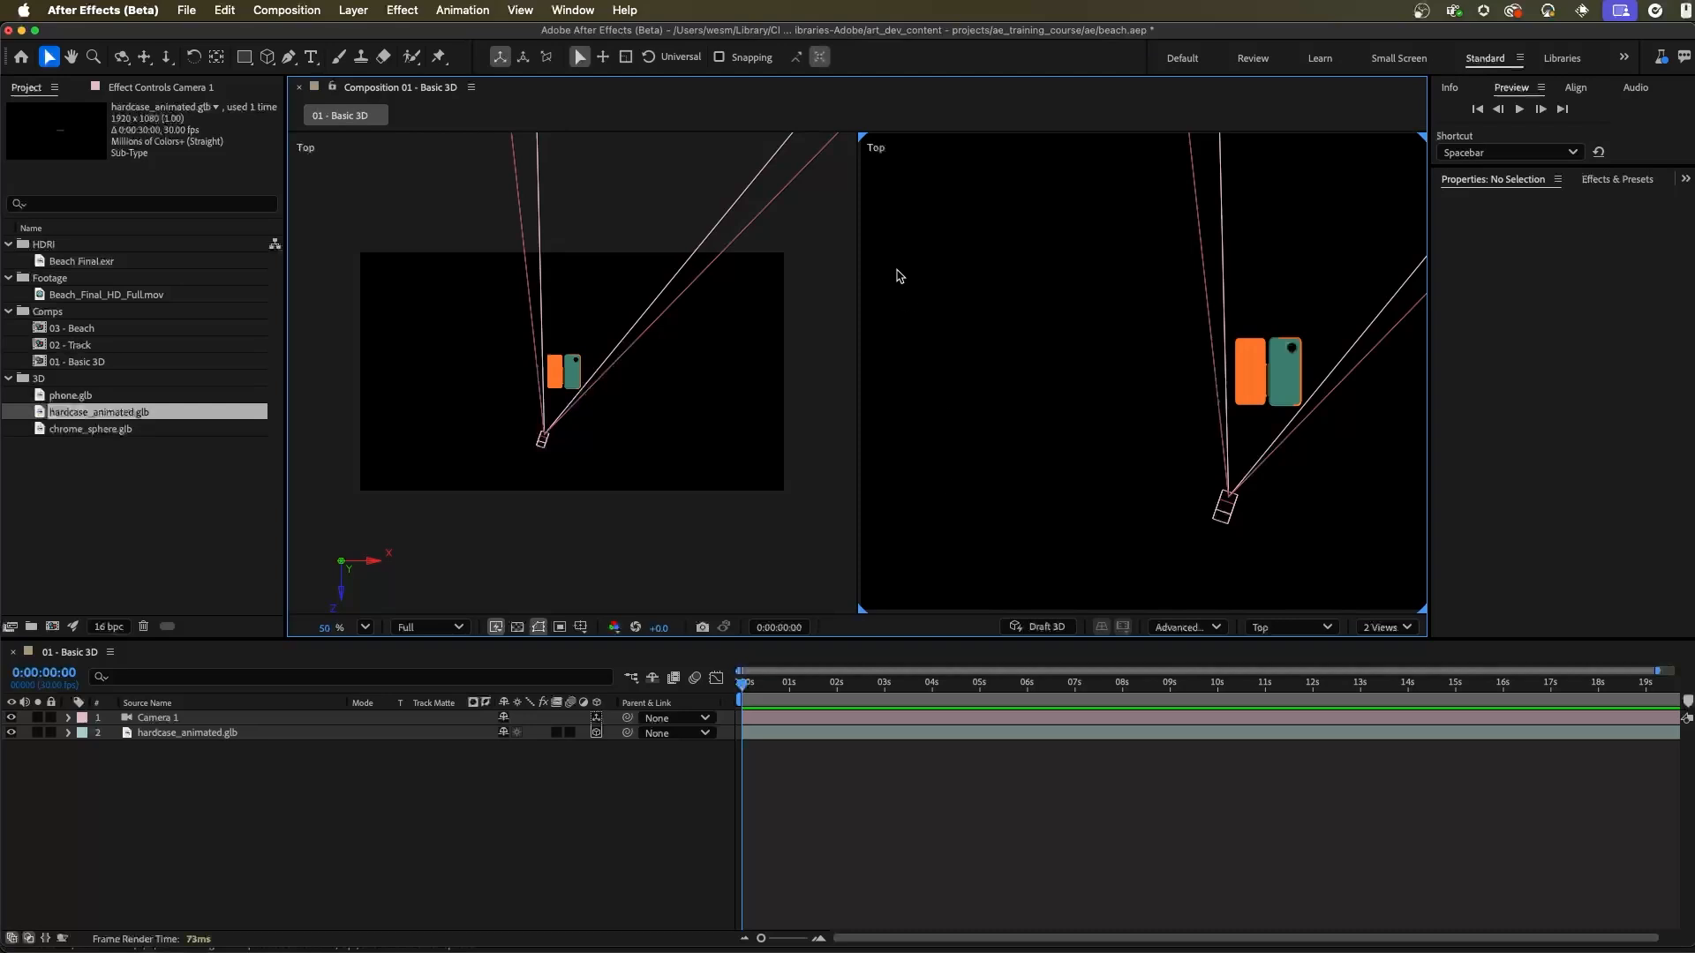
left_click(1310, 630)
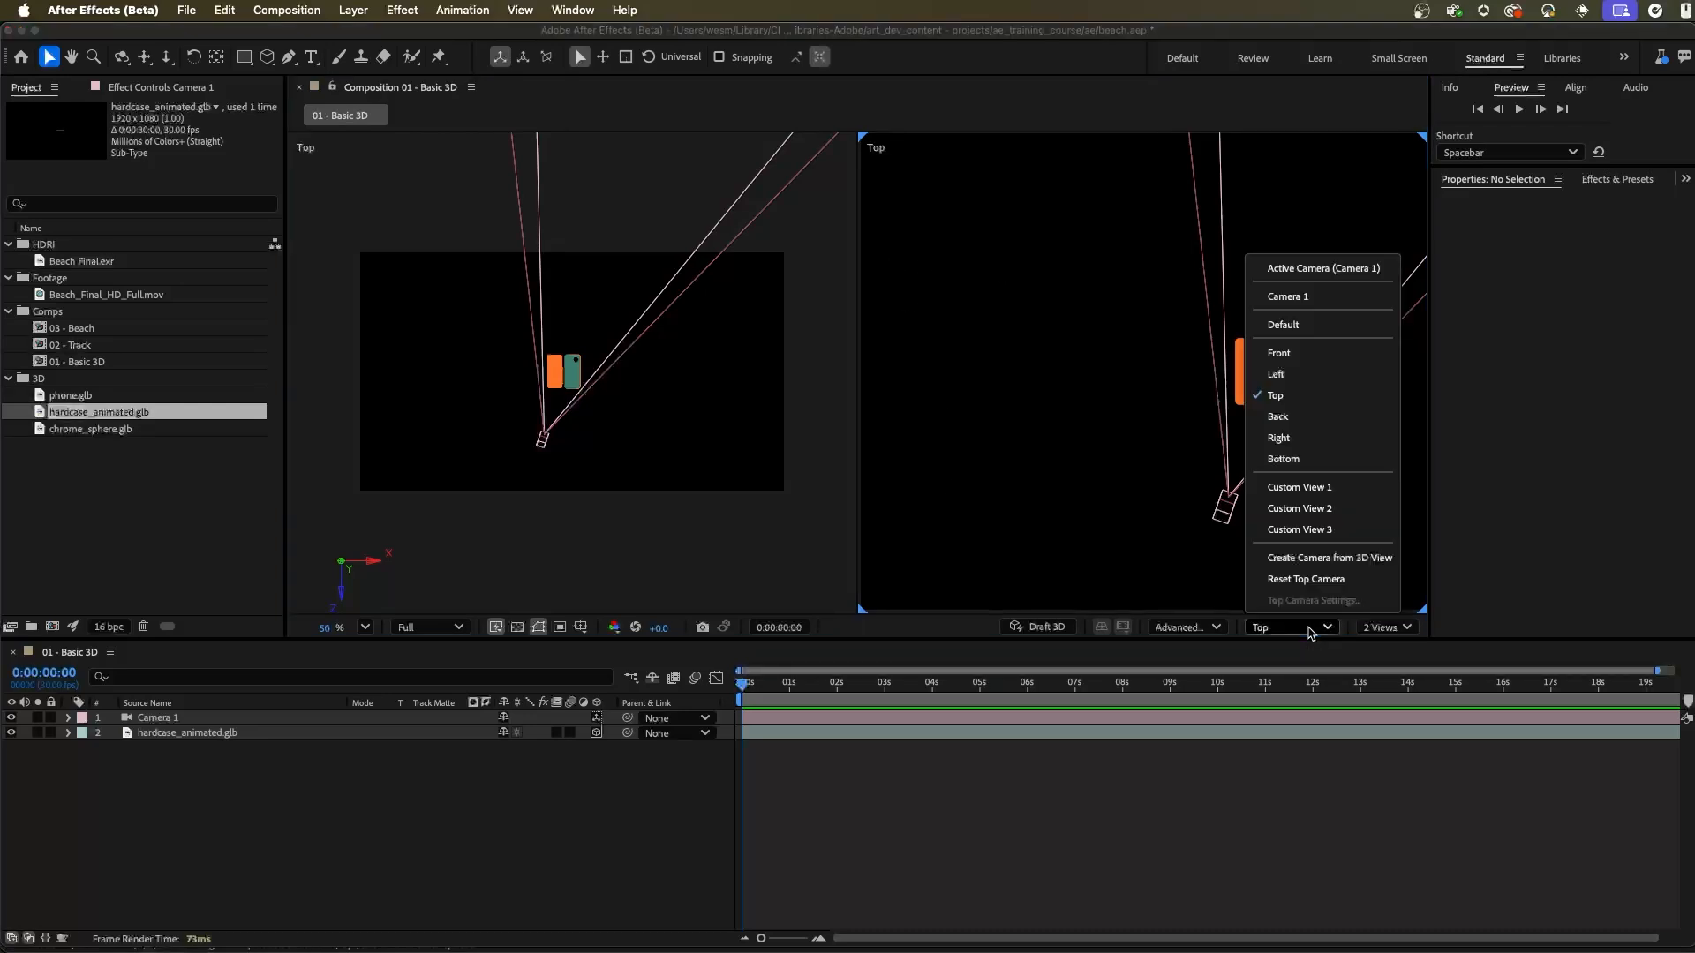
left_click(1292, 398)
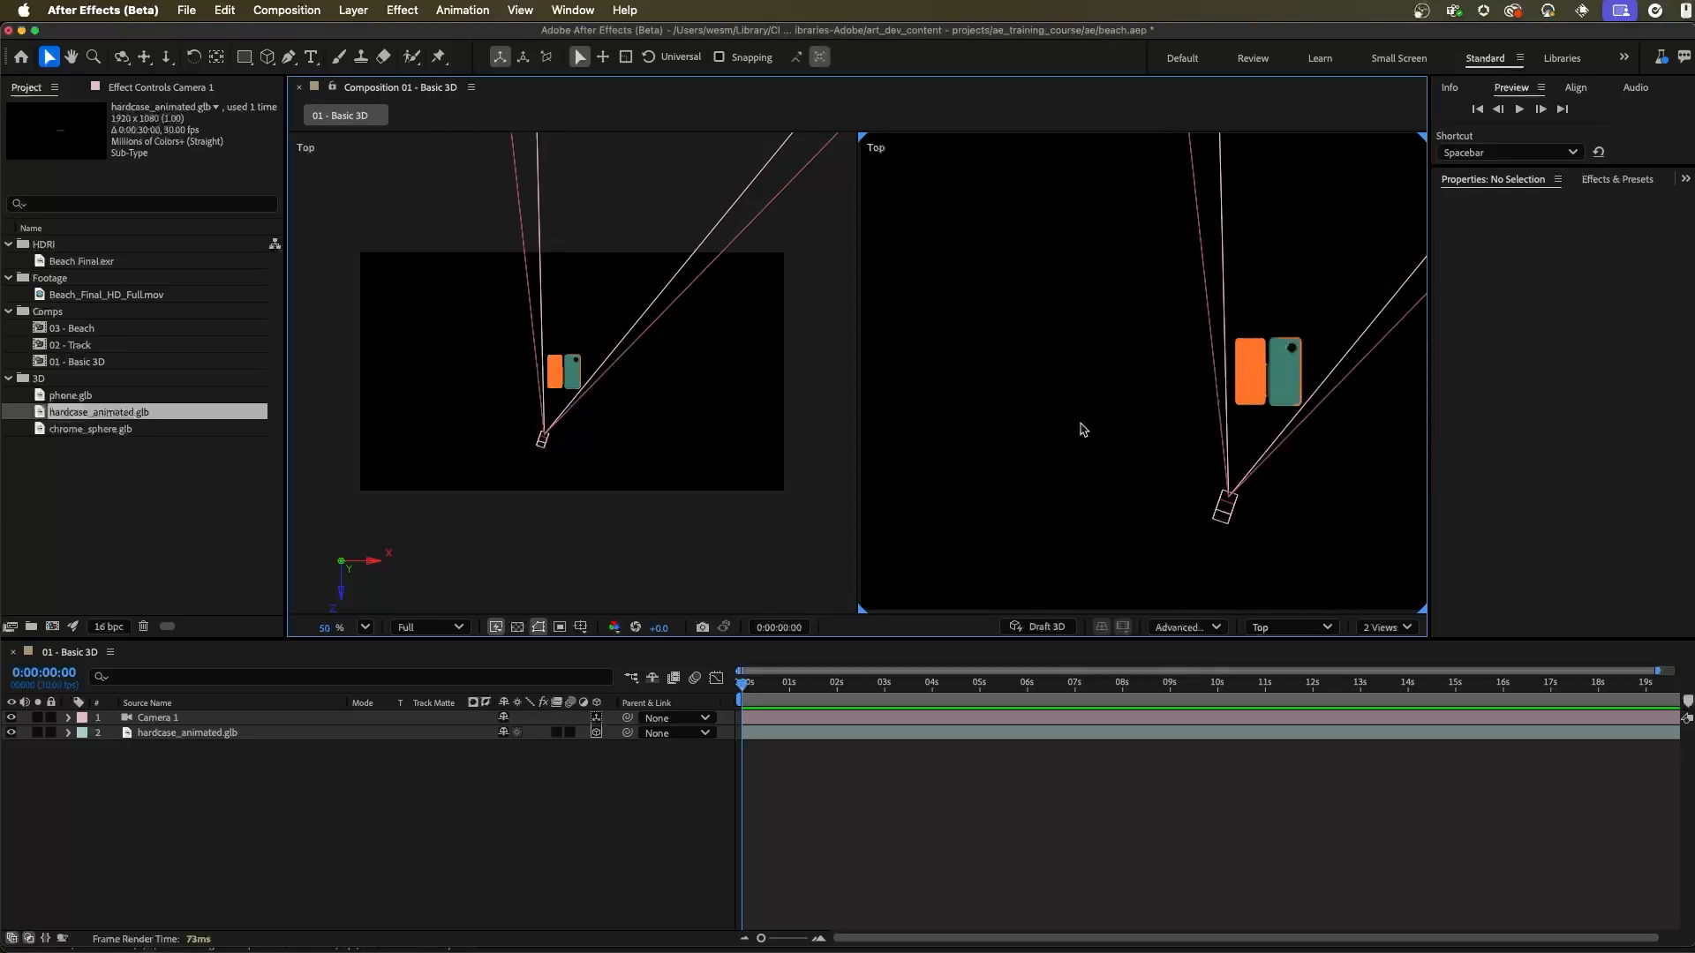
left_click(1221, 520)
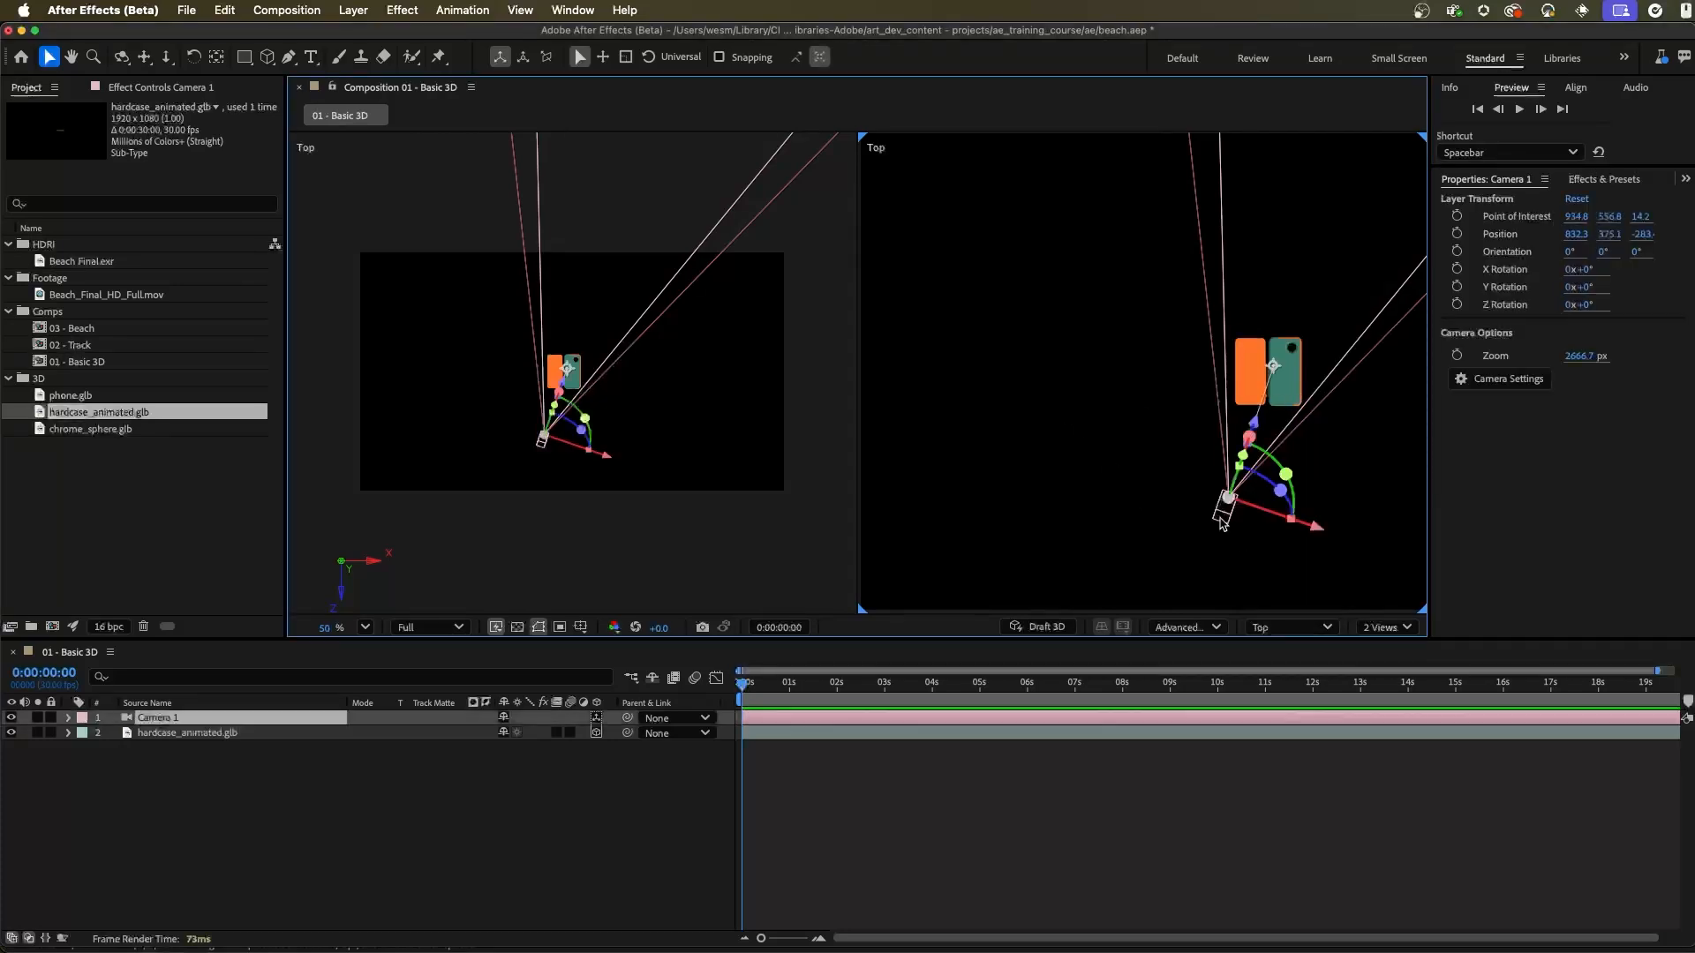
left_click(1295, 367)
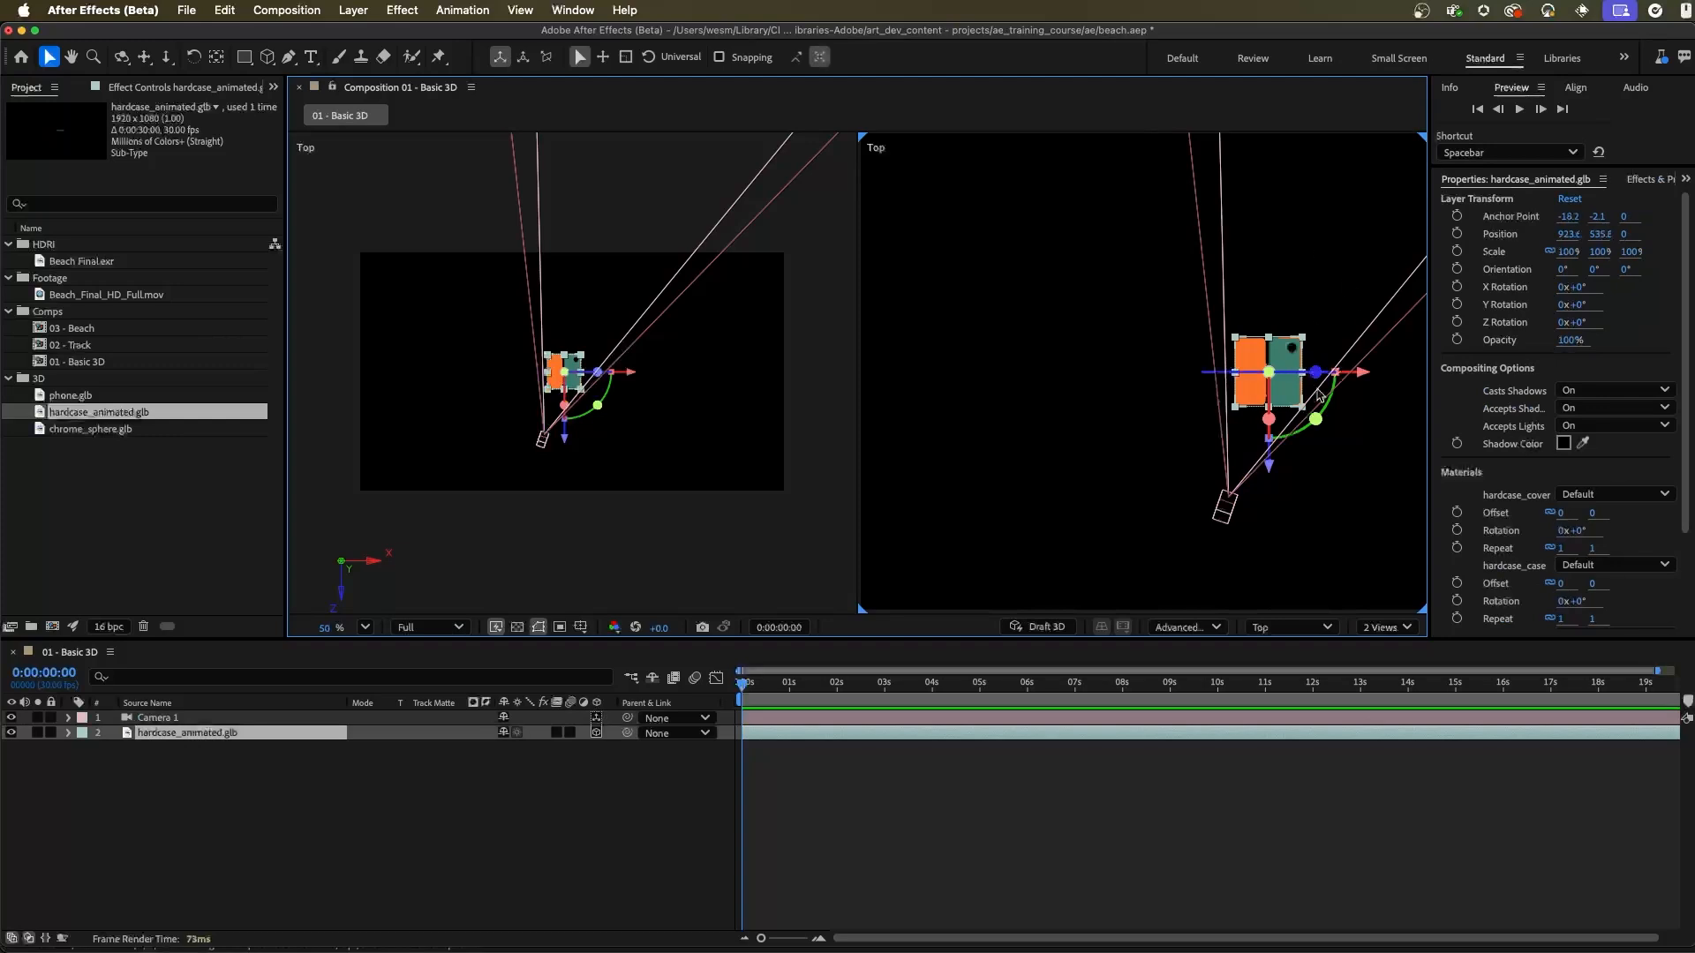
Step: Set the first view to Active Camera (Camera 1)
left_click(625, 183)
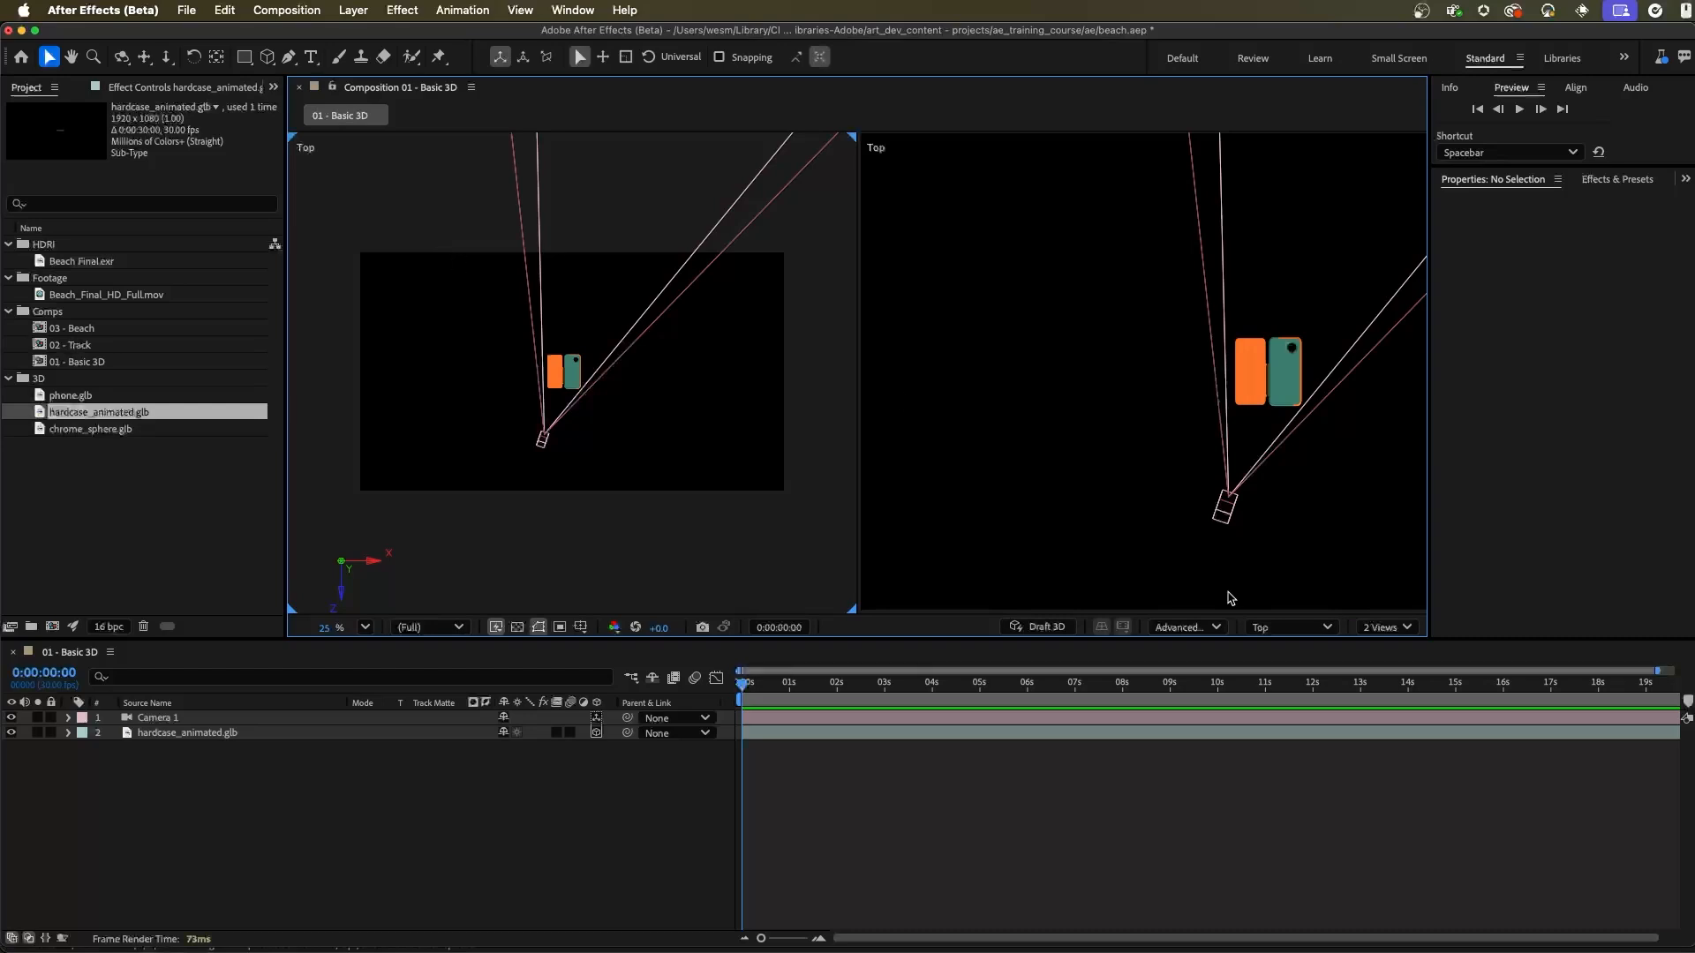
left_click(1296, 633)
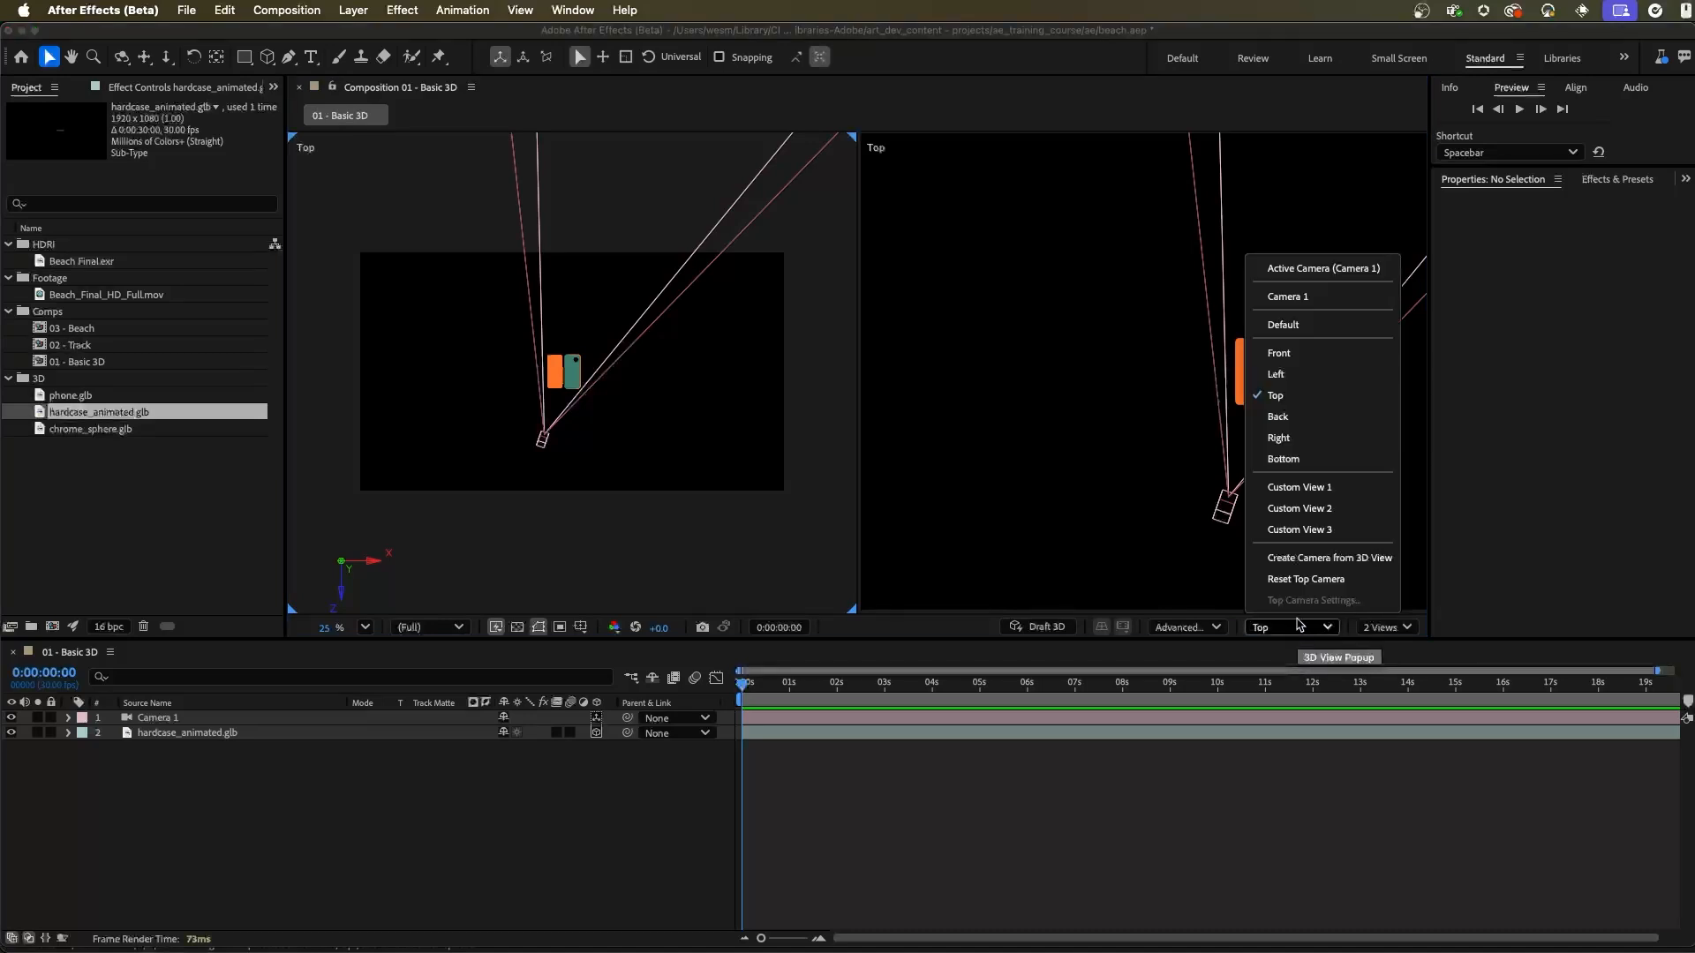
left_click(1350, 271)
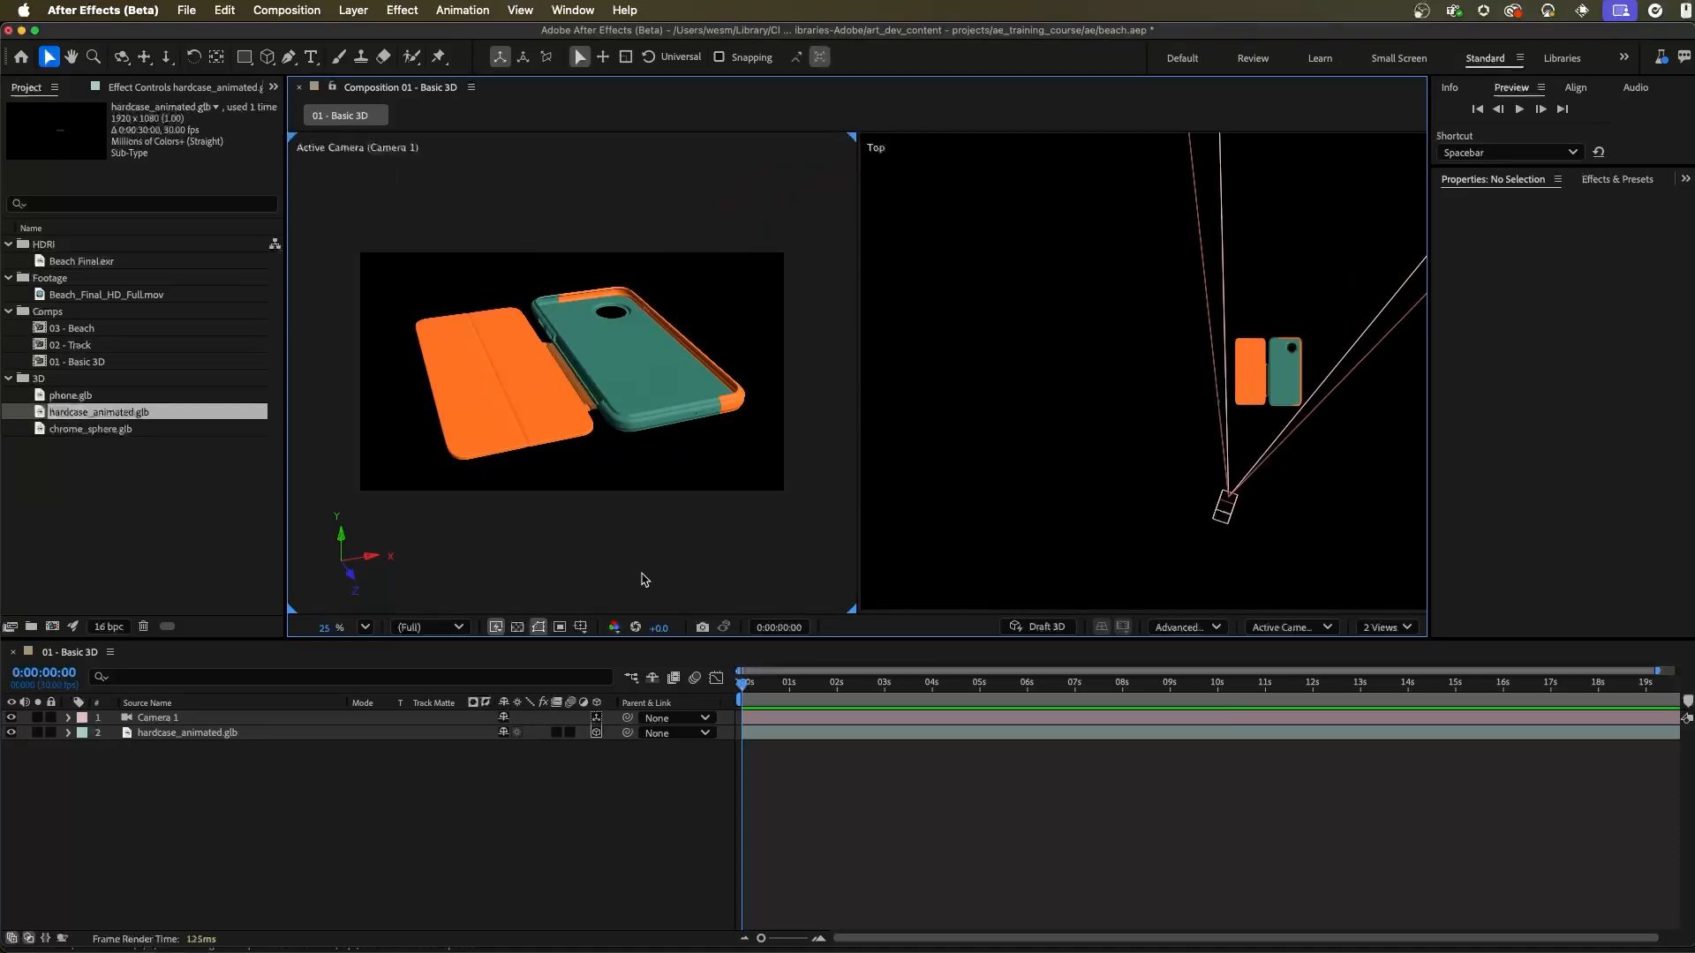
Step: Inspect the camera and phone case in the second view from the Right and Front, and return that view to Top
left_click(1000, 396)
left_click_drag(1328, 460, 1183, 486)
left_click_drag(1184, 486, 1262, 472)
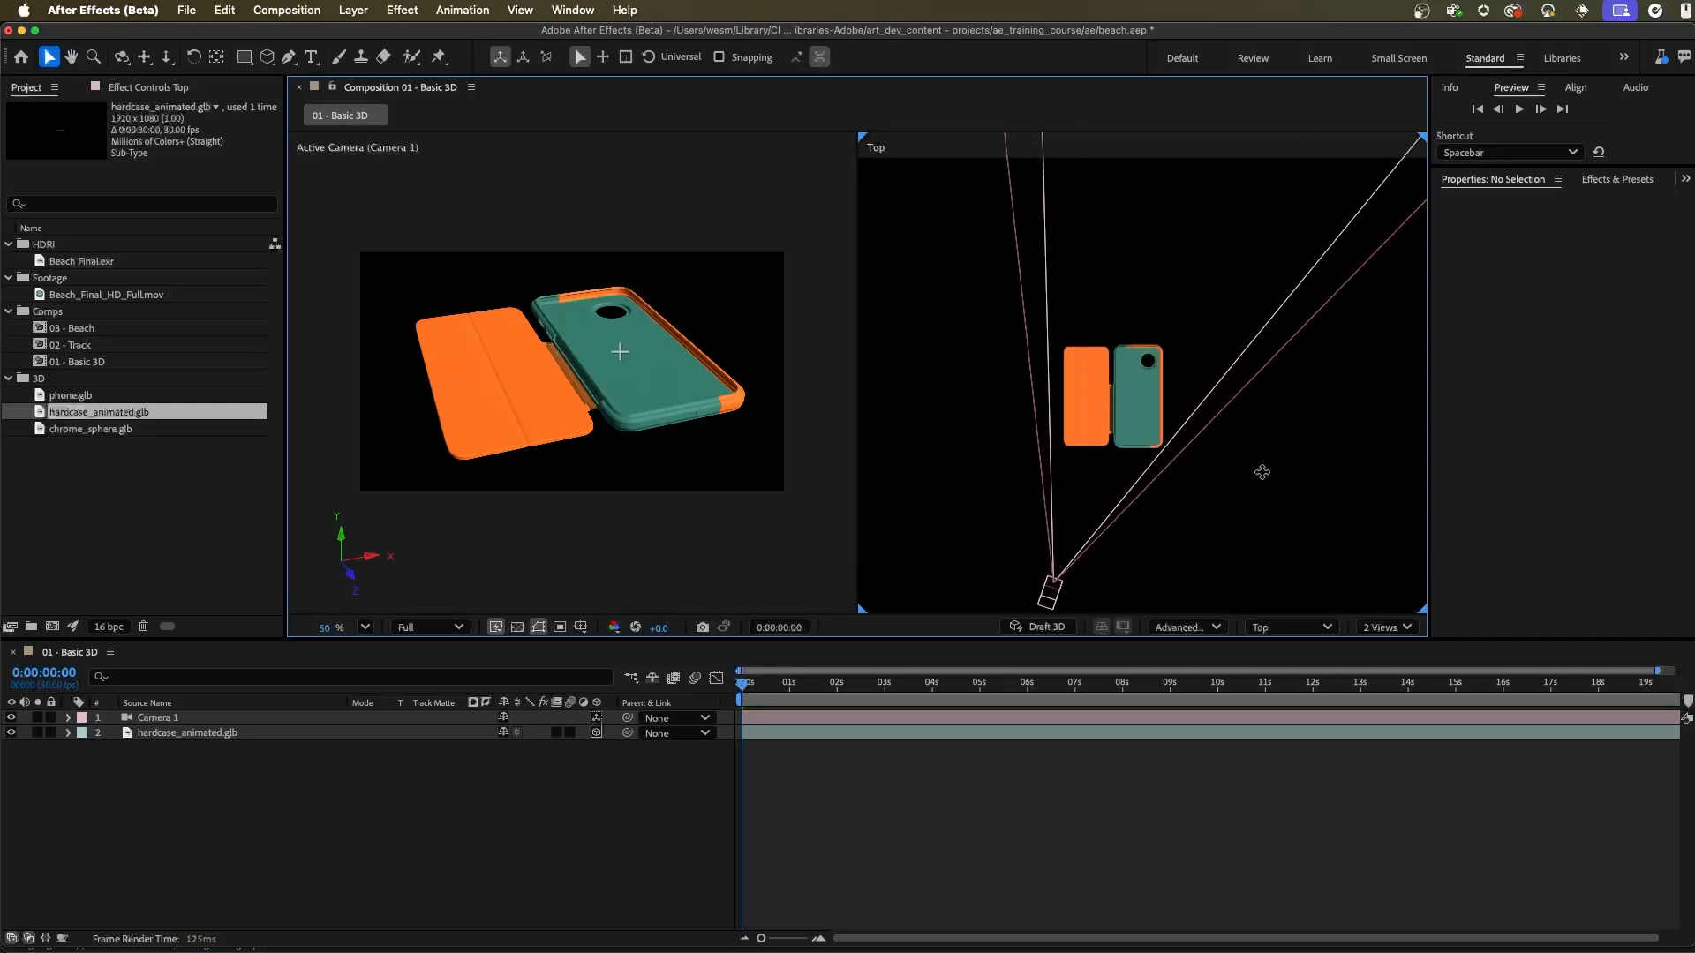
left_click(1291, 626)
left_click(1306, 457)
left_click_drag(1137, 394, 1266, 468)
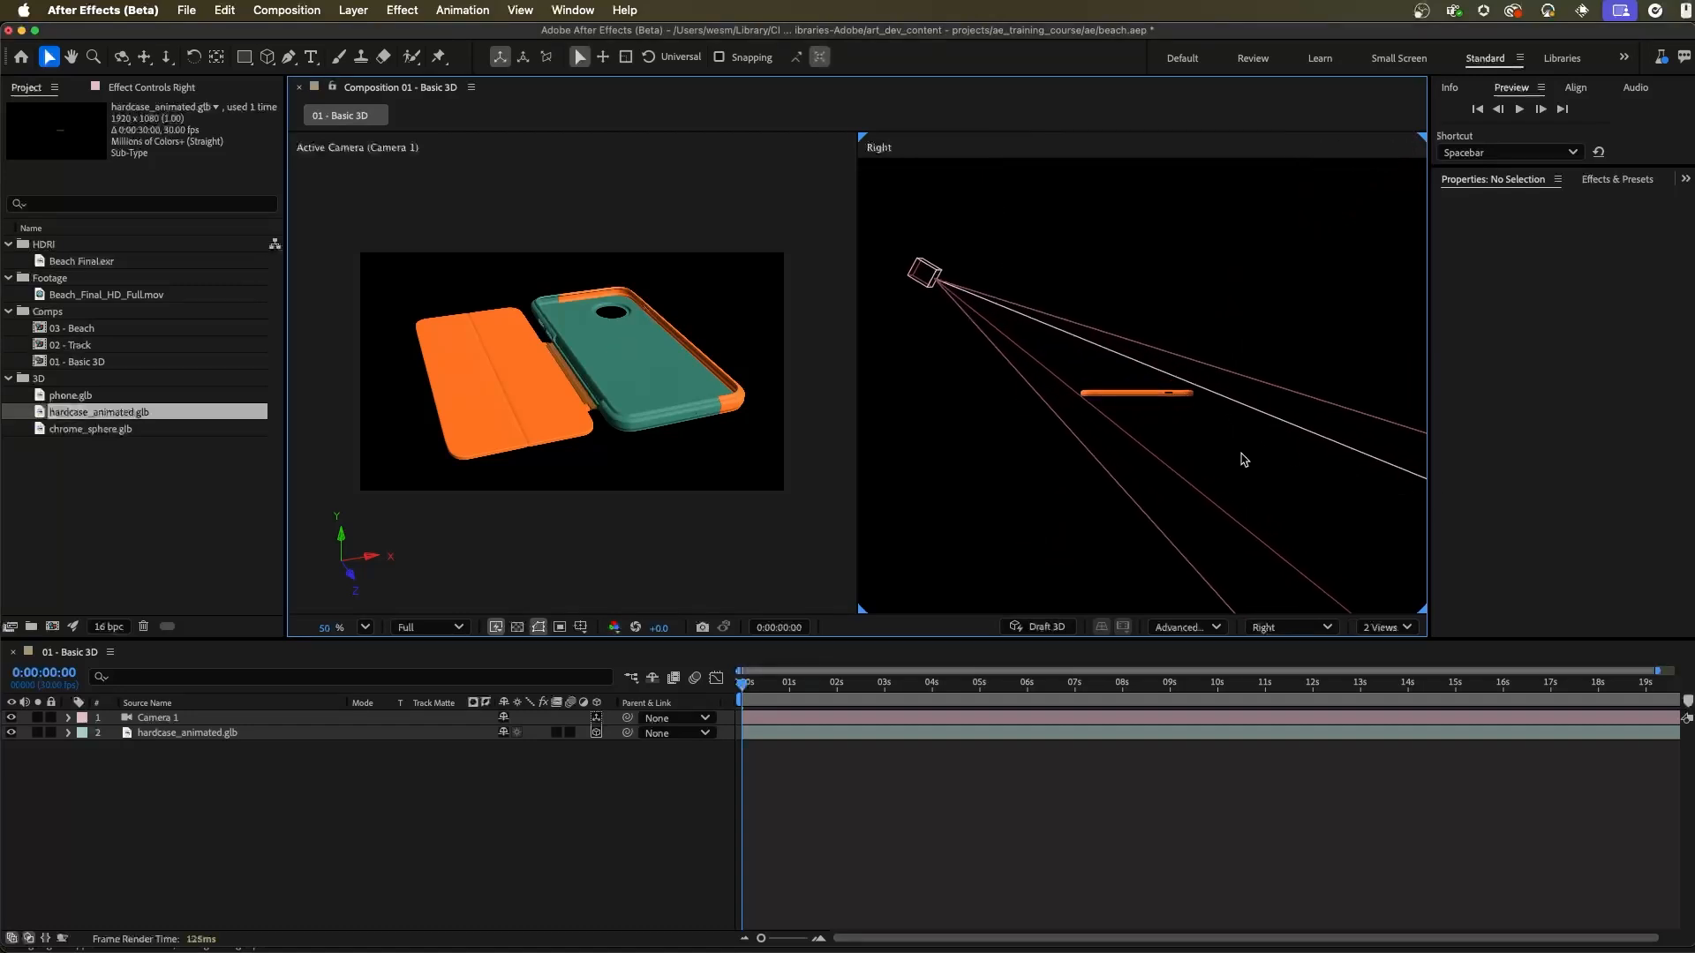
left_click(1290, 627)
left_click(1314, 369)
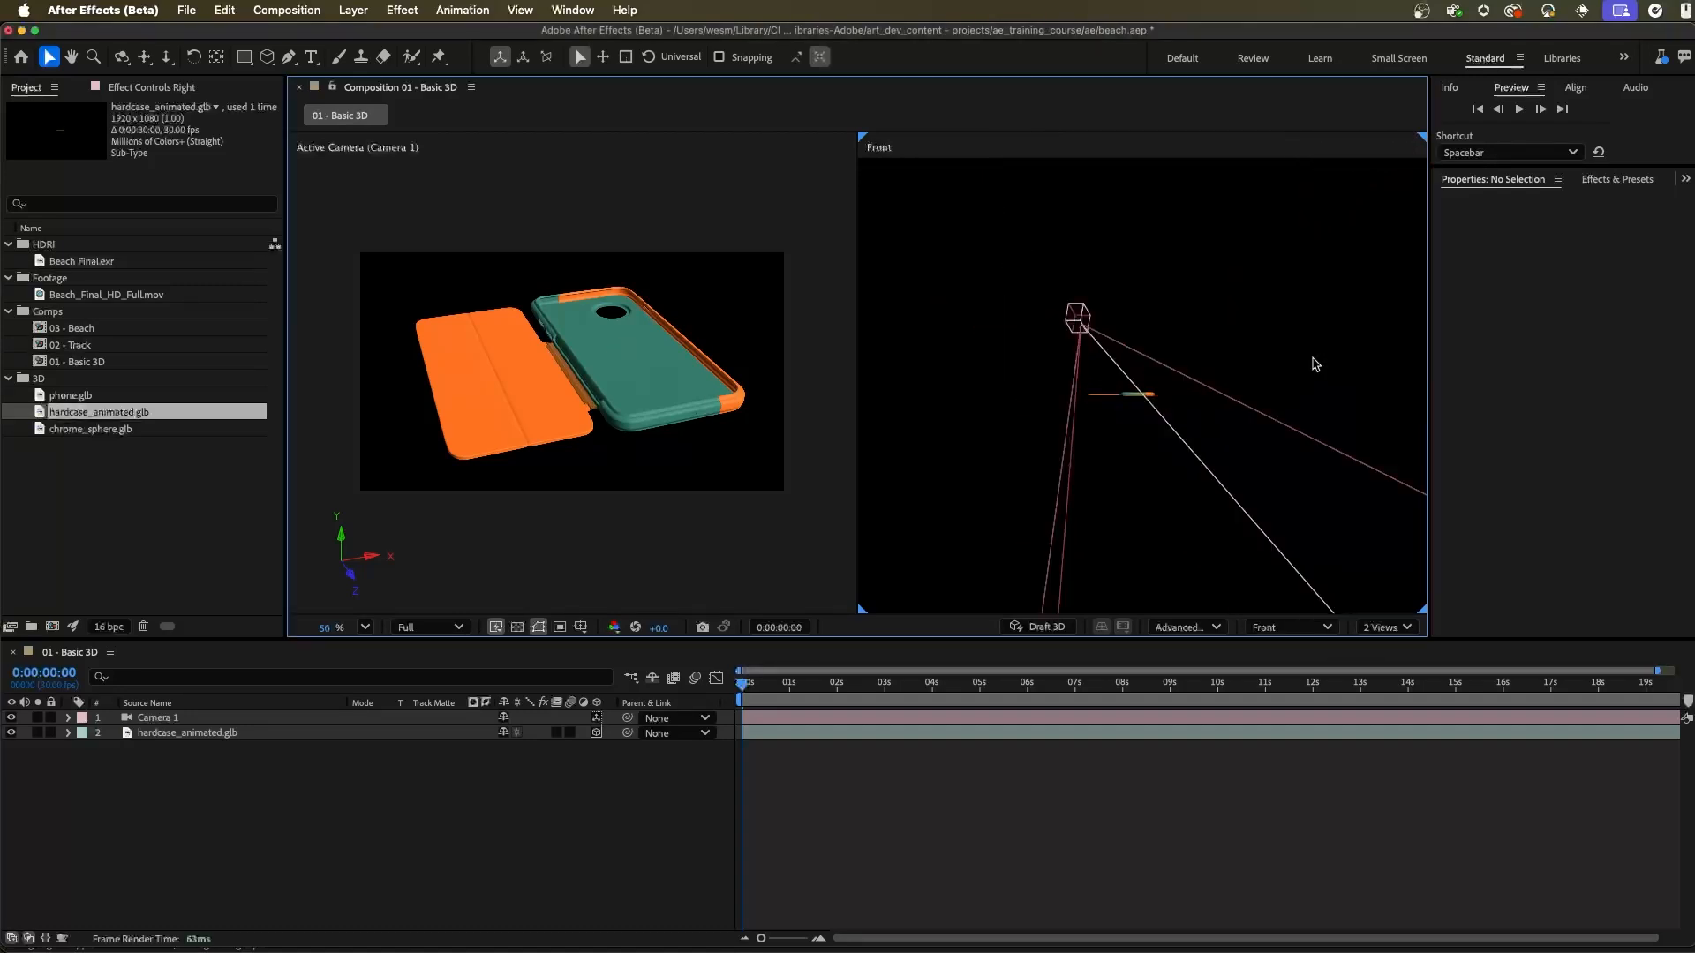
left_click(1294, 628)
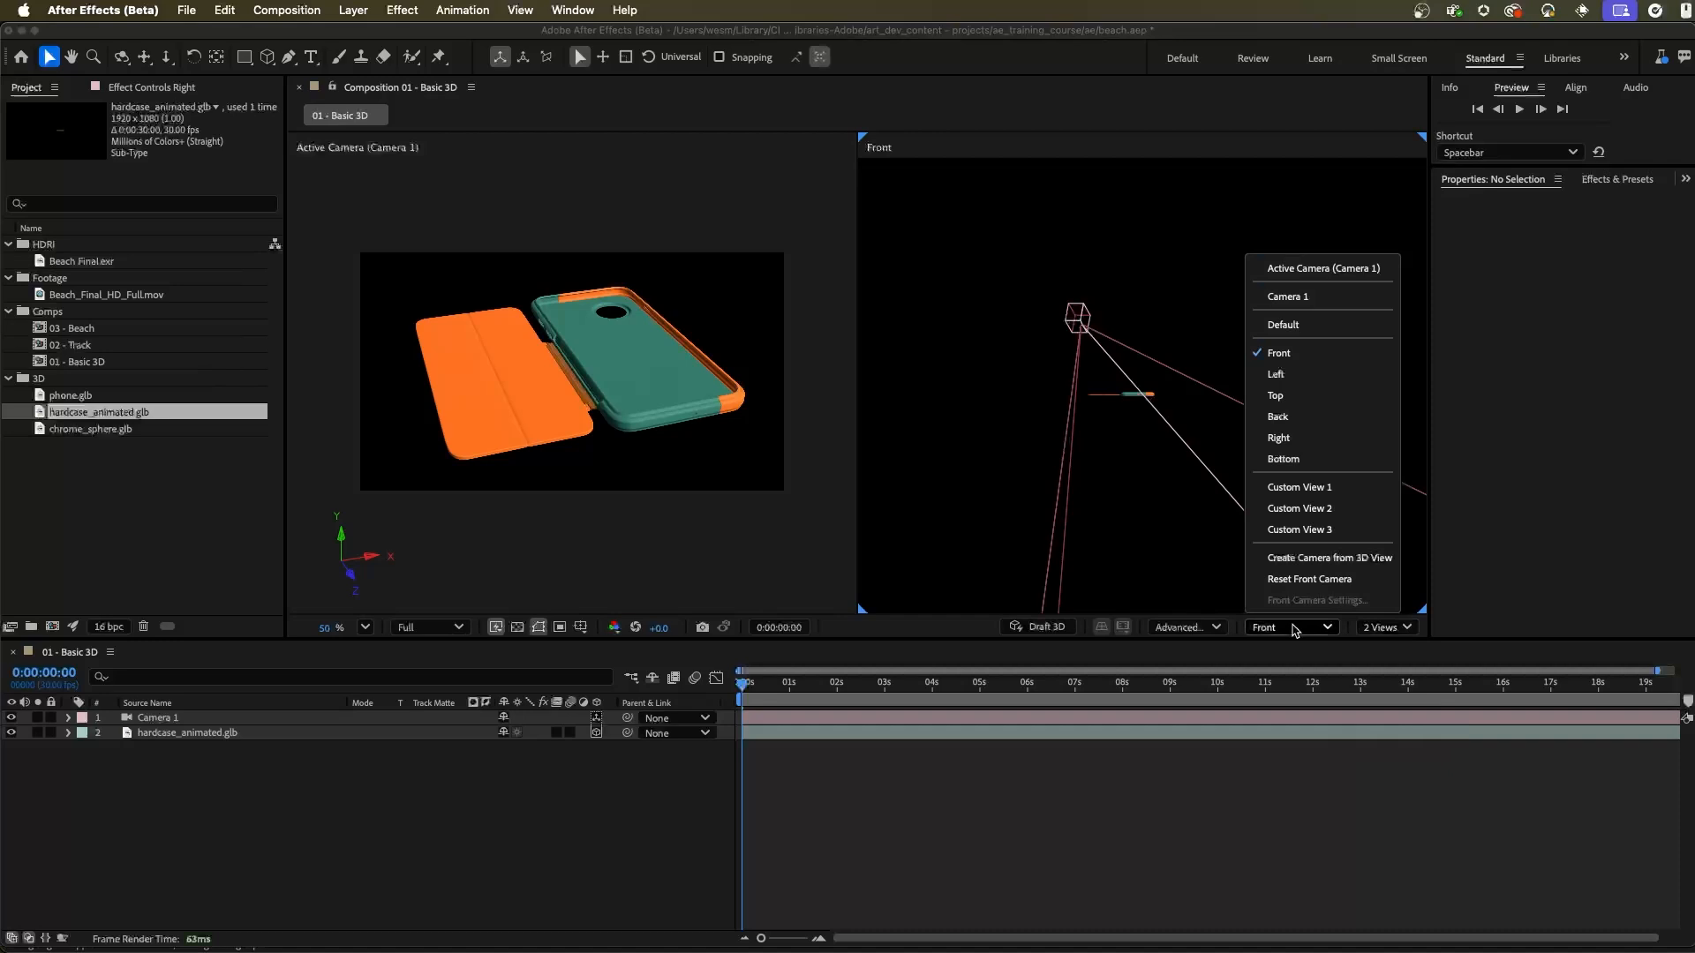
left_click(1313, 394)
left_click(594, 494)
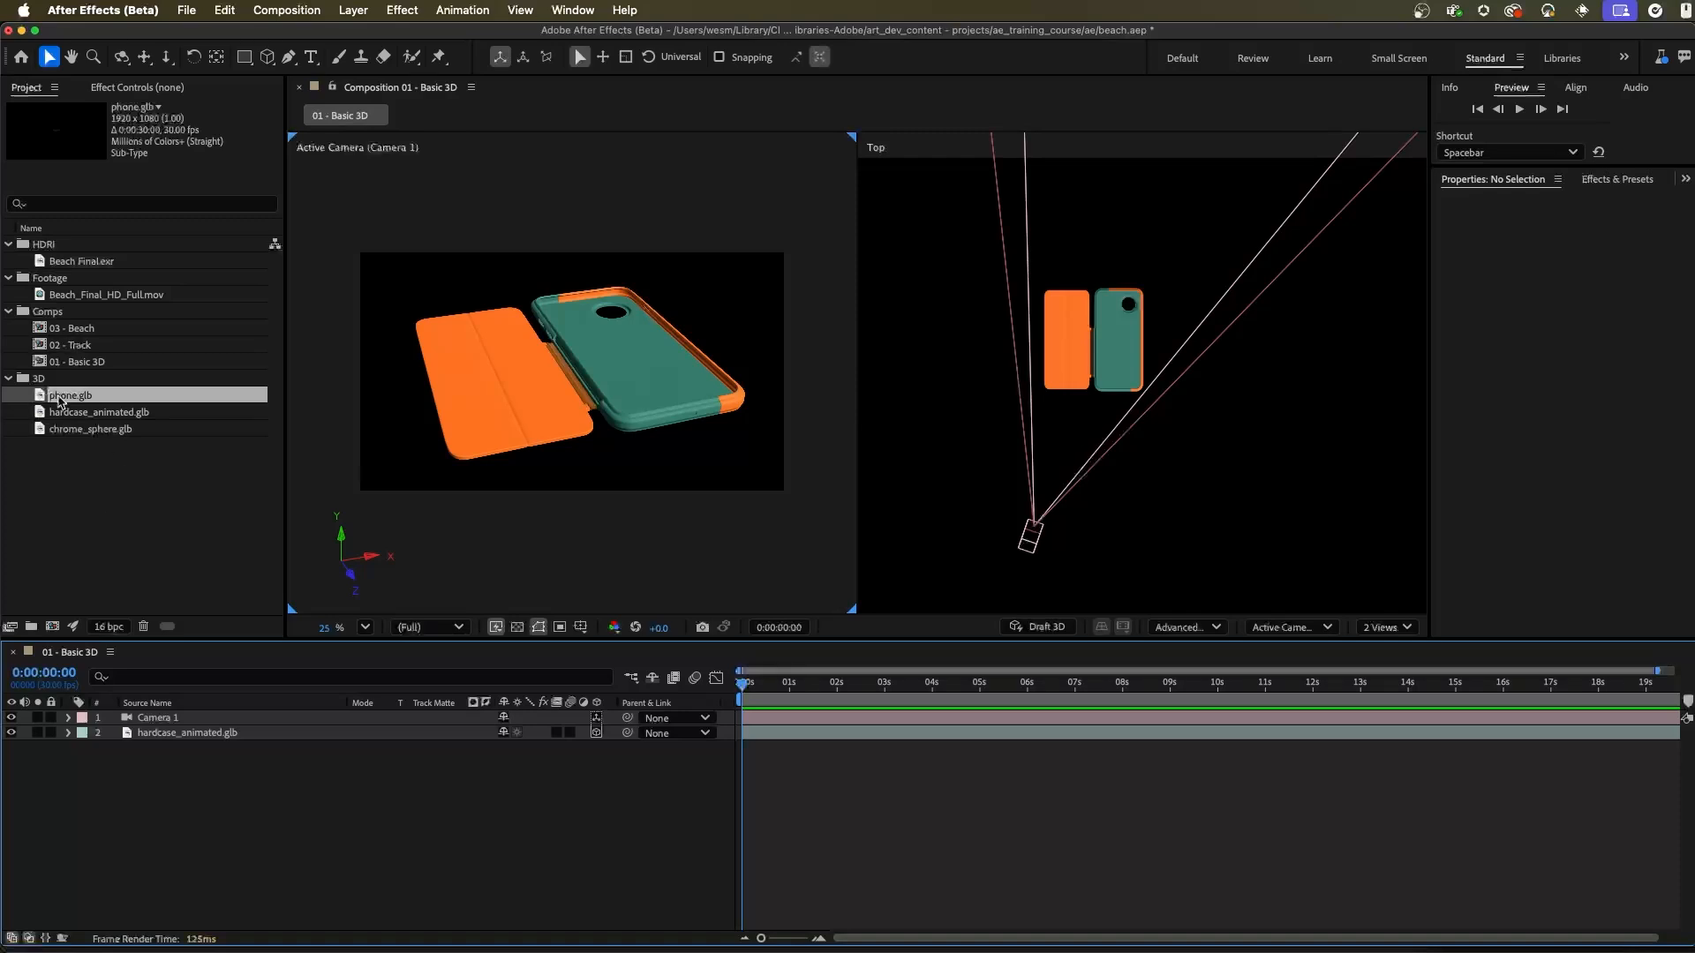
Step: Add phone.glb to the composition between Camera 1 and the phone case, with its object scale set to 200%
left_click_drag(71, 399, 285, 733)
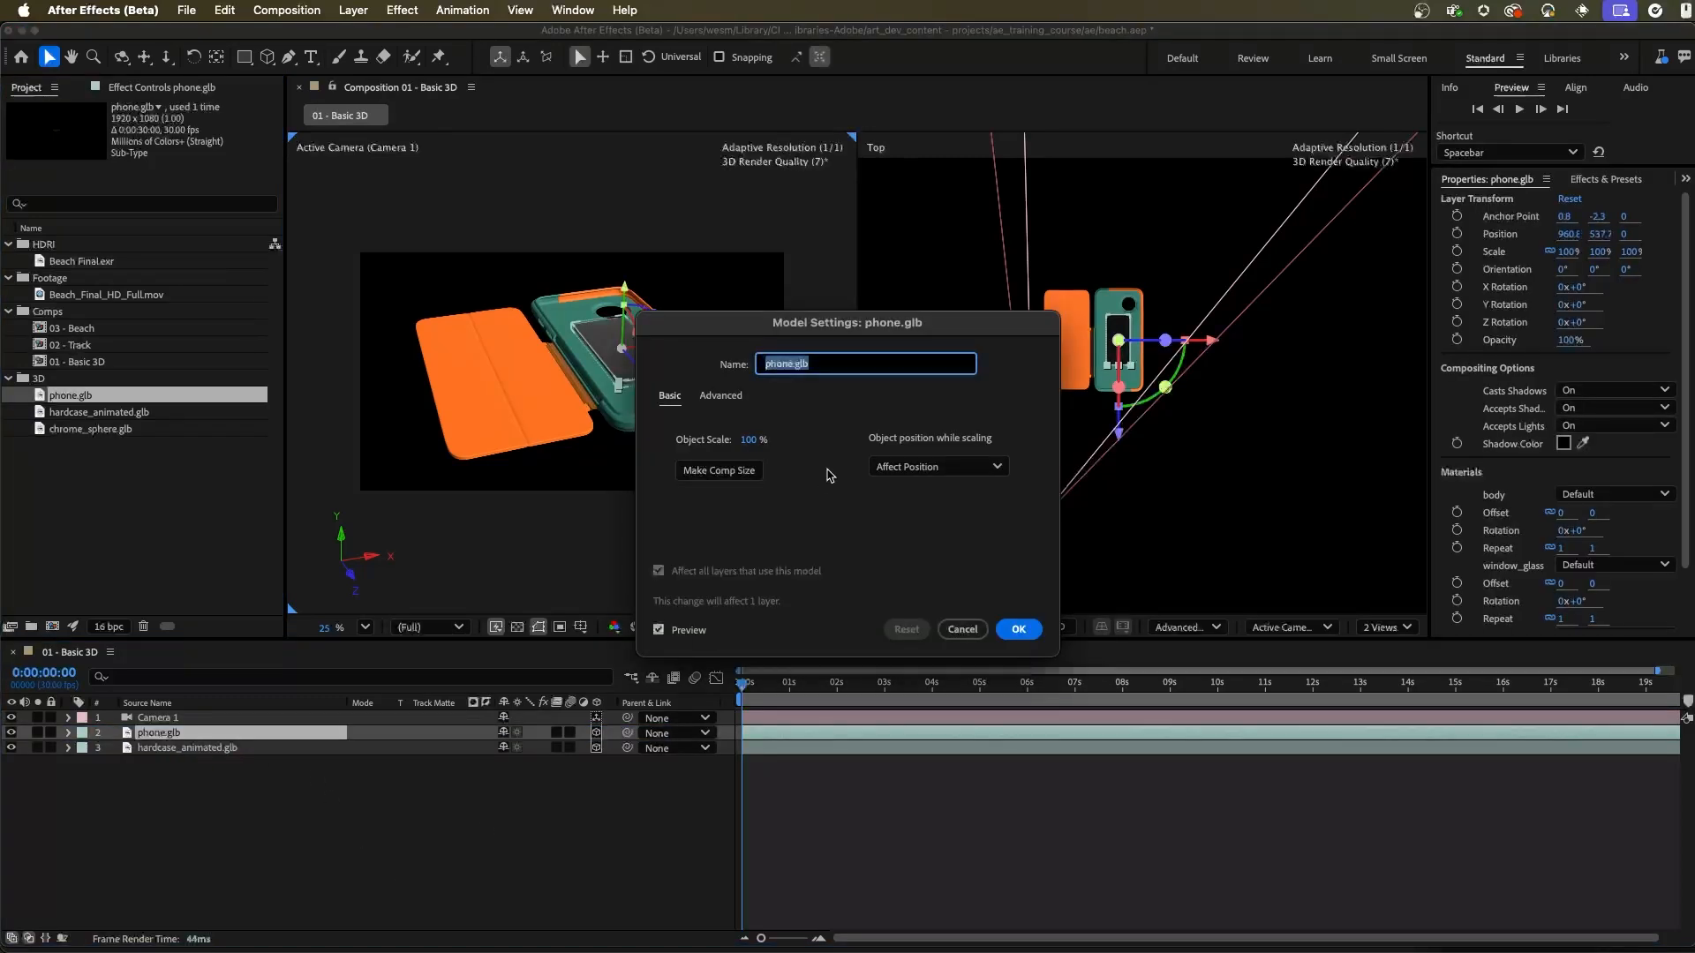
left_click(718, 469)
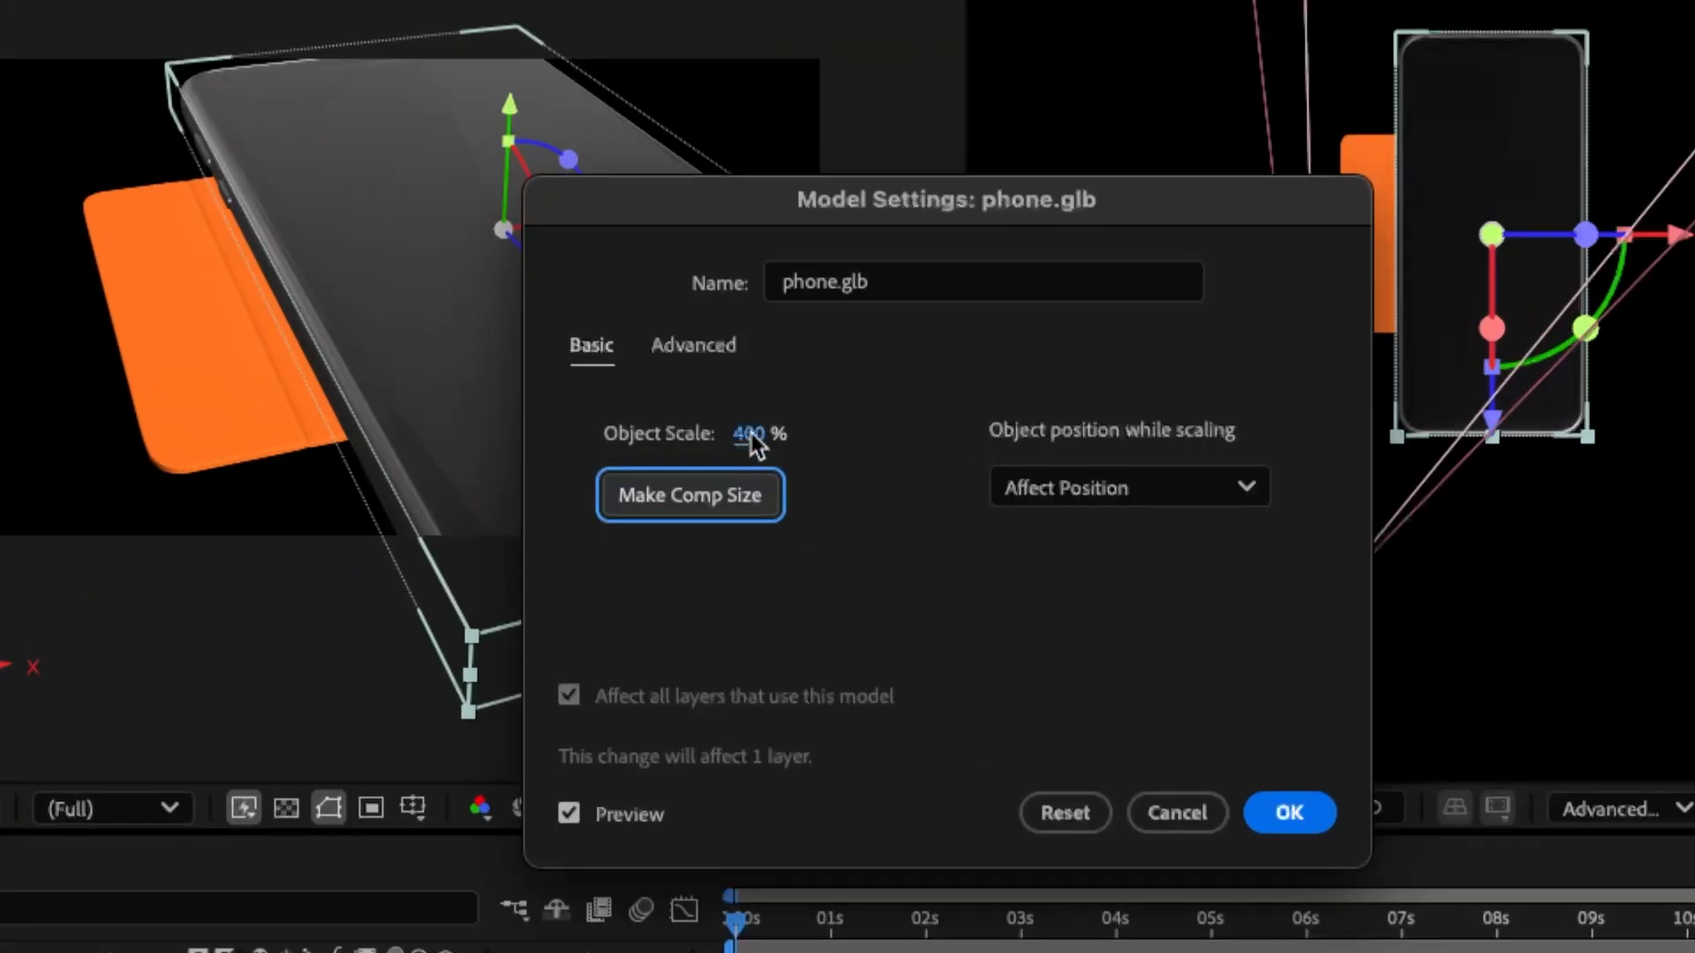
left_click(751, 432)
type("200")
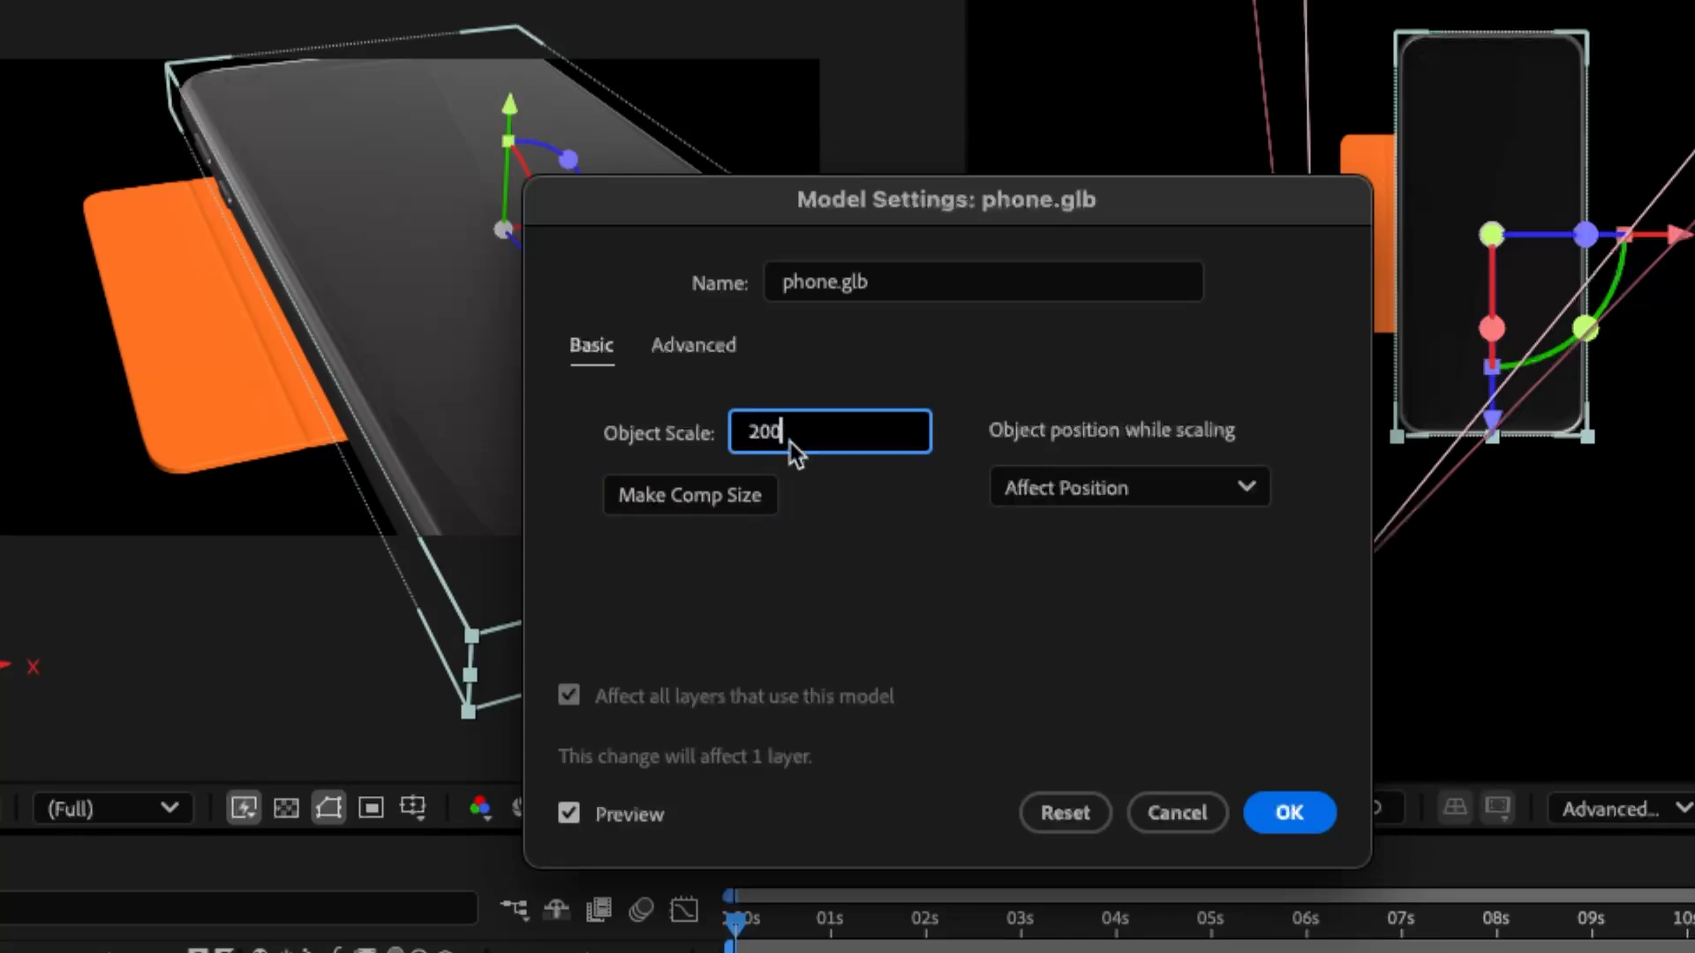
left_click(918, 533)
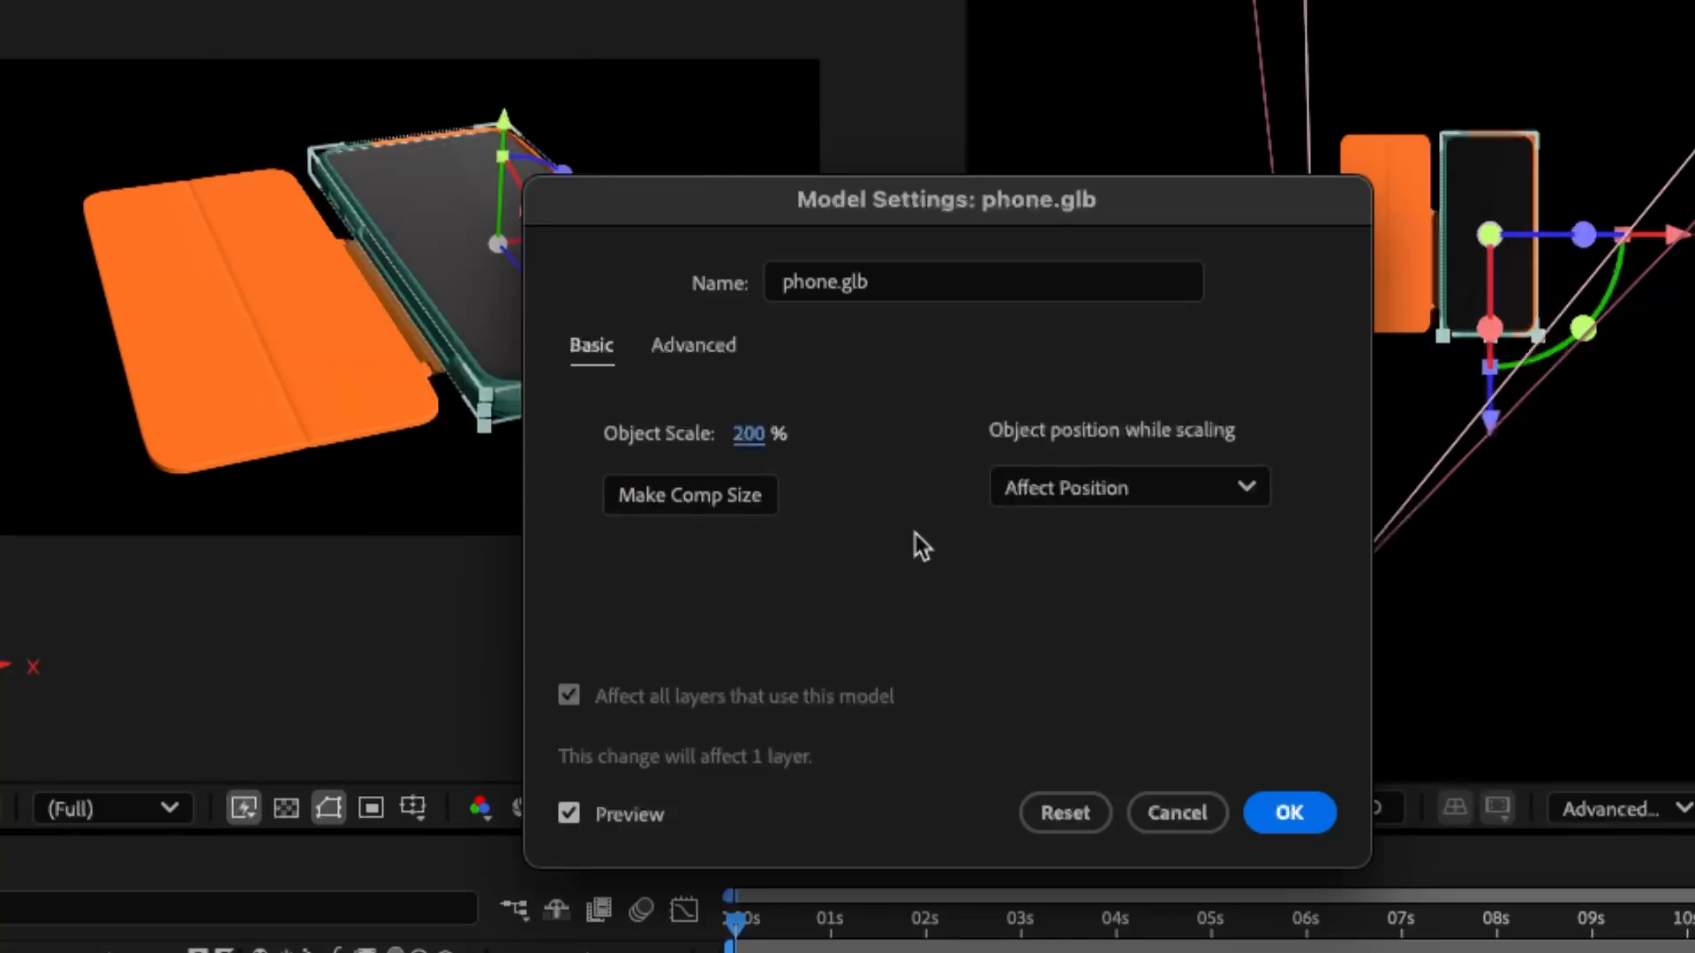
left_click_drag(744, 204, 1031, 203)
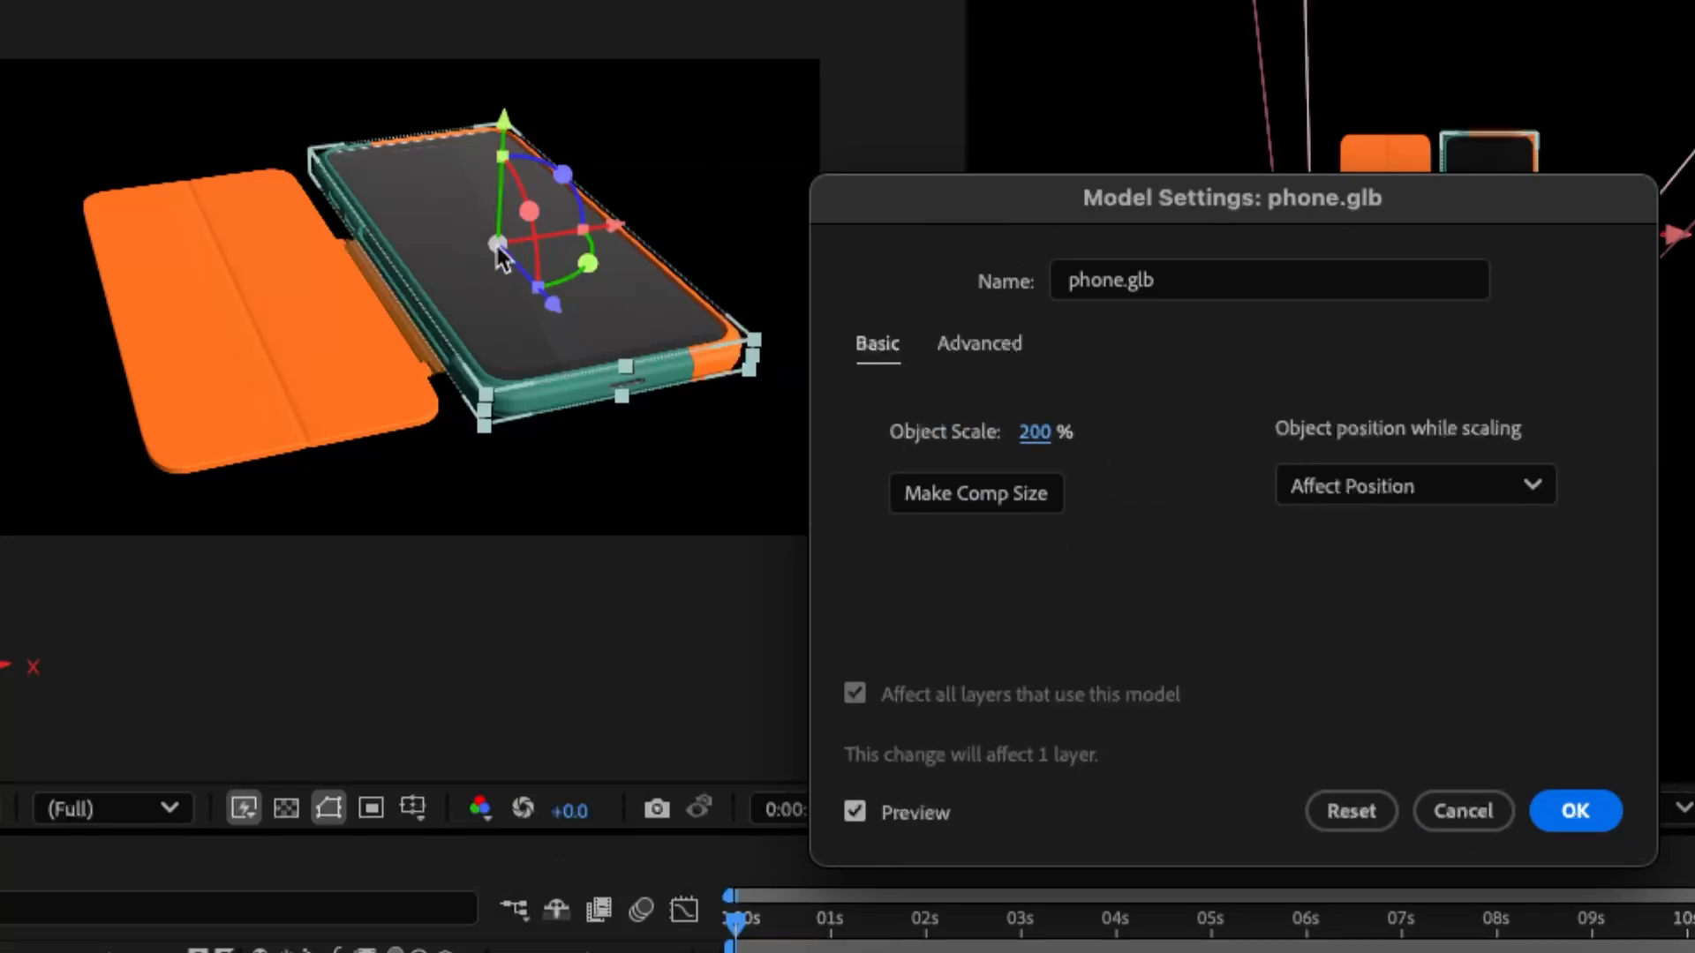
left_click(1553, 810)
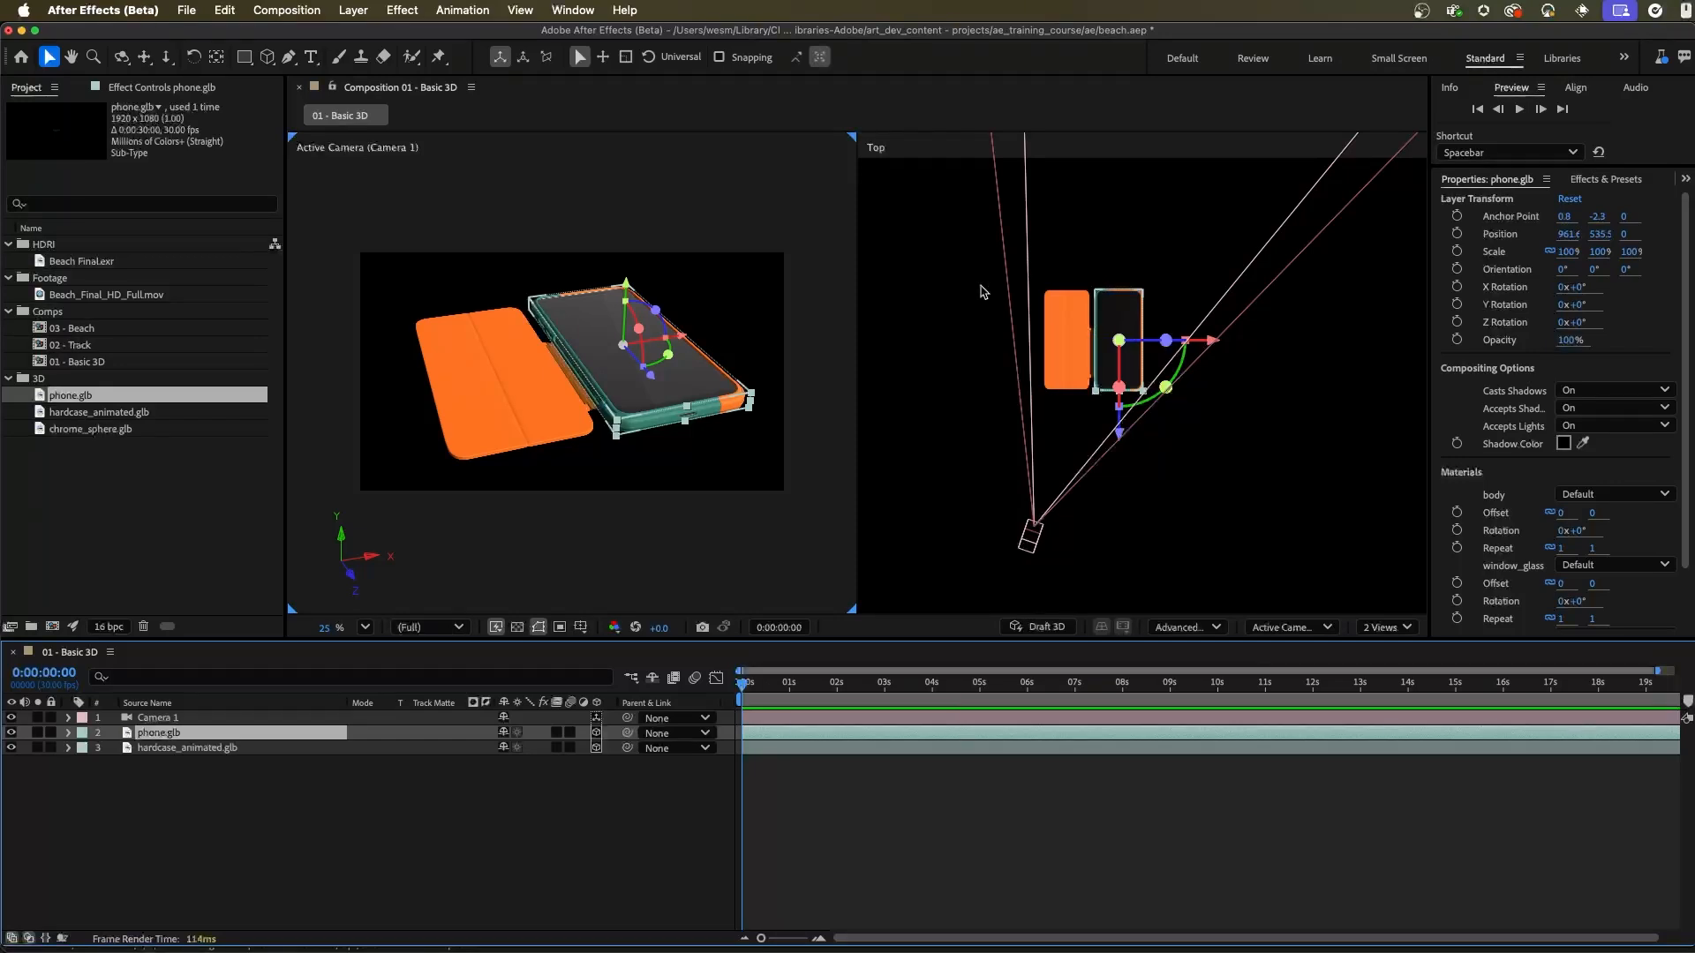
Step: Move the phone out of the case along the X axis to about X 1038 in the Top view
left_click_drag(1134, 363, 1365, 419)
left_click_drag(1152, 288, 1193, 475, "alt")
left_click_drag(1276, 388, 1225, 371, "alt")
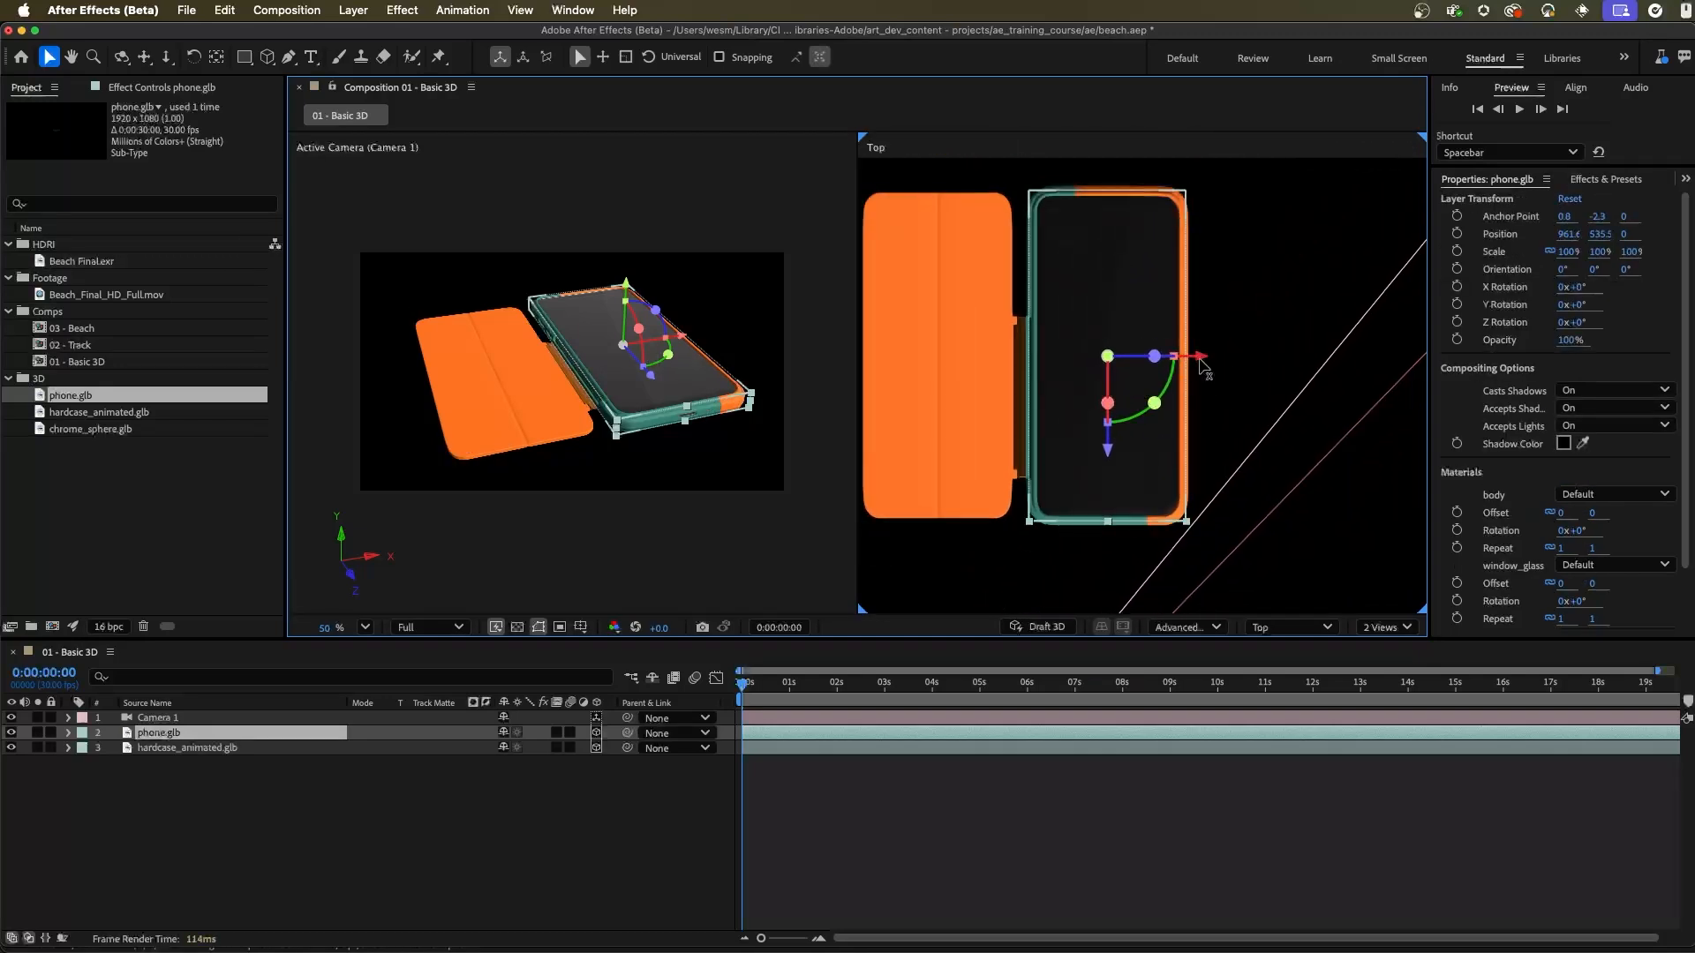
left_click_drag(1202, 362, 1370, 371)
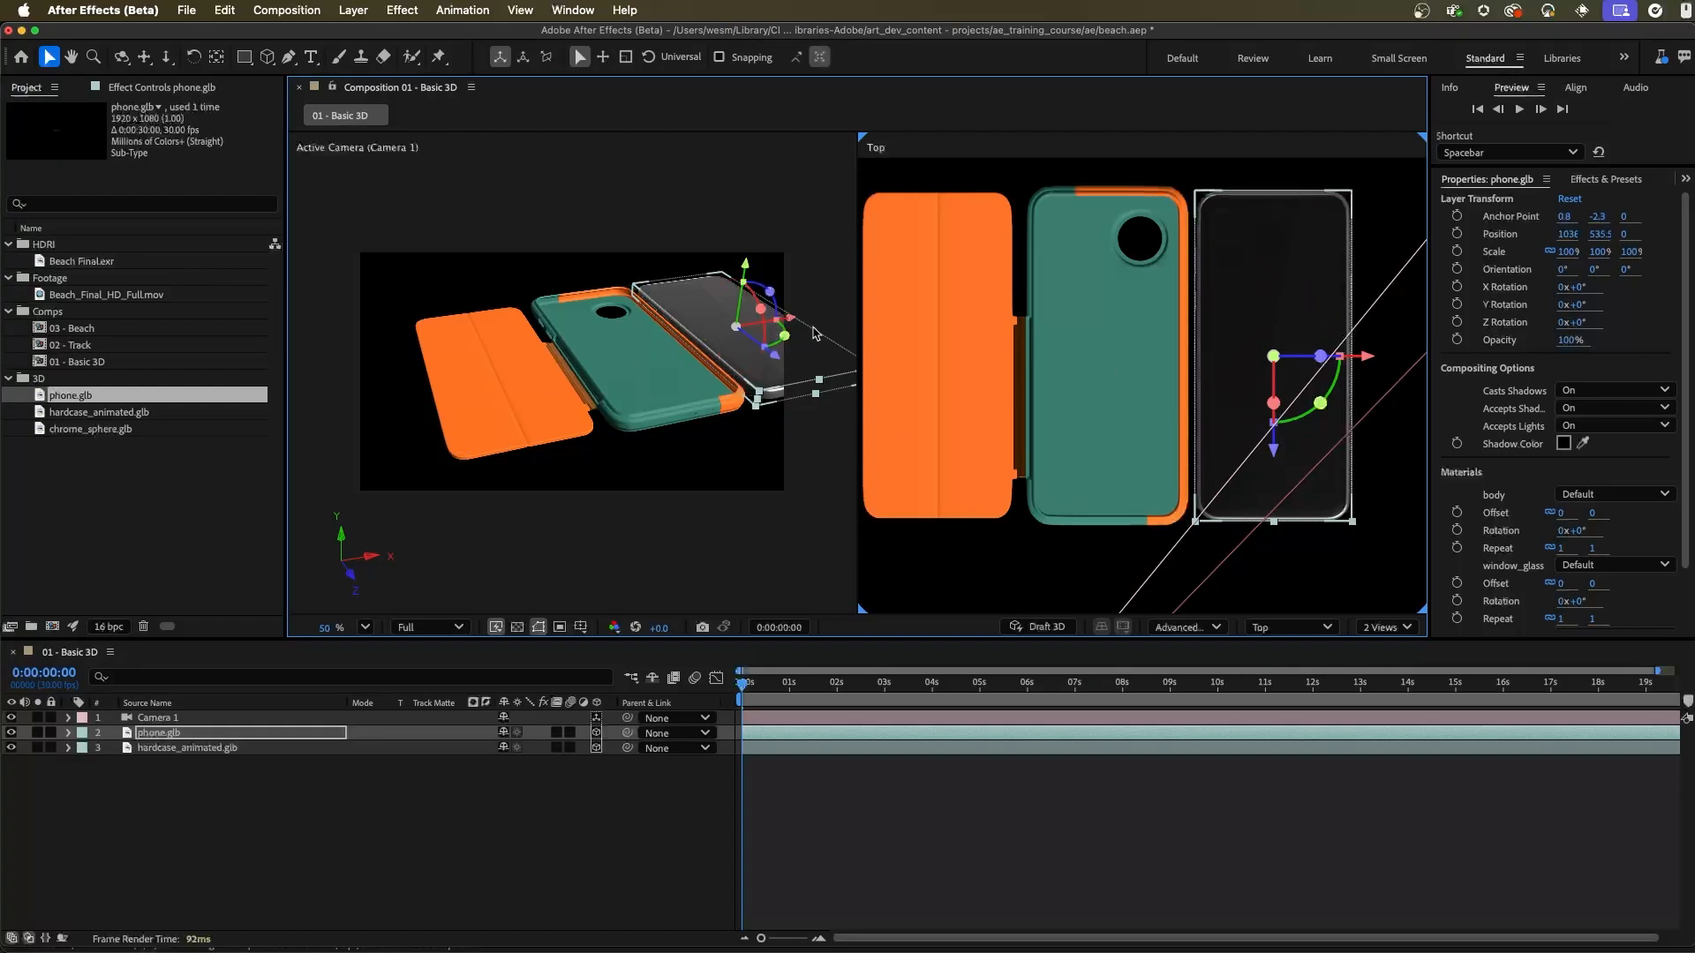
Step: Move the phone back into the case along the X axis
left_click_drag(792, 319, 673, 345)
key("super+z")
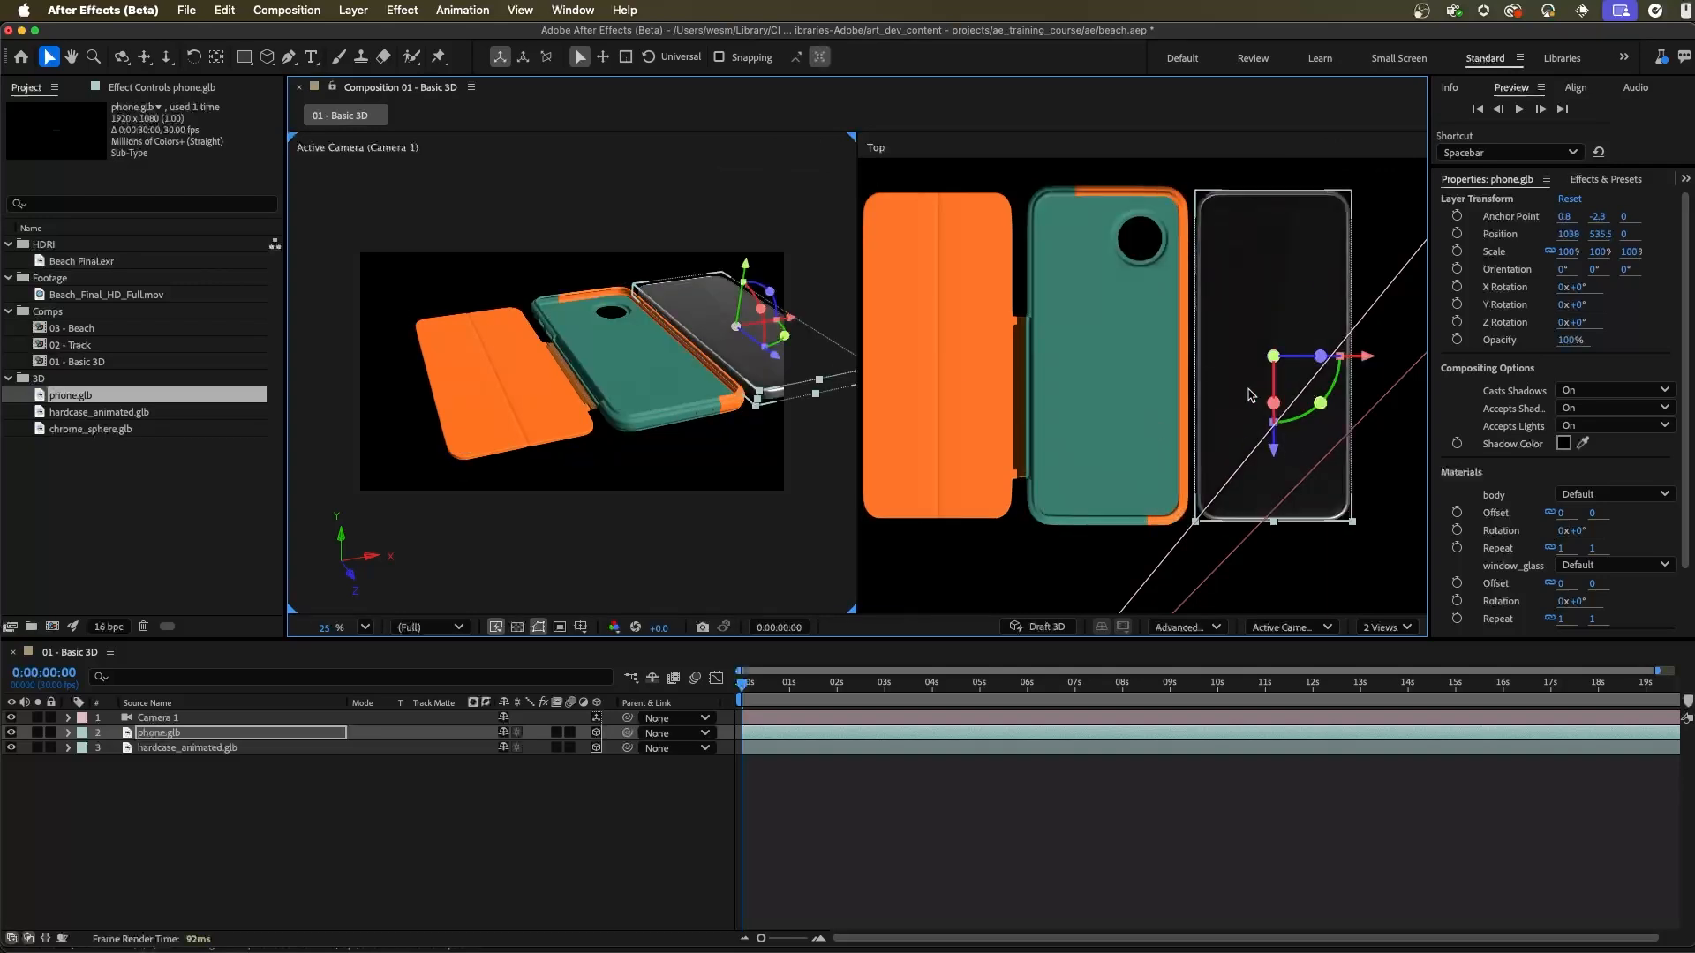
scroll(1110, 345, "up", 4)
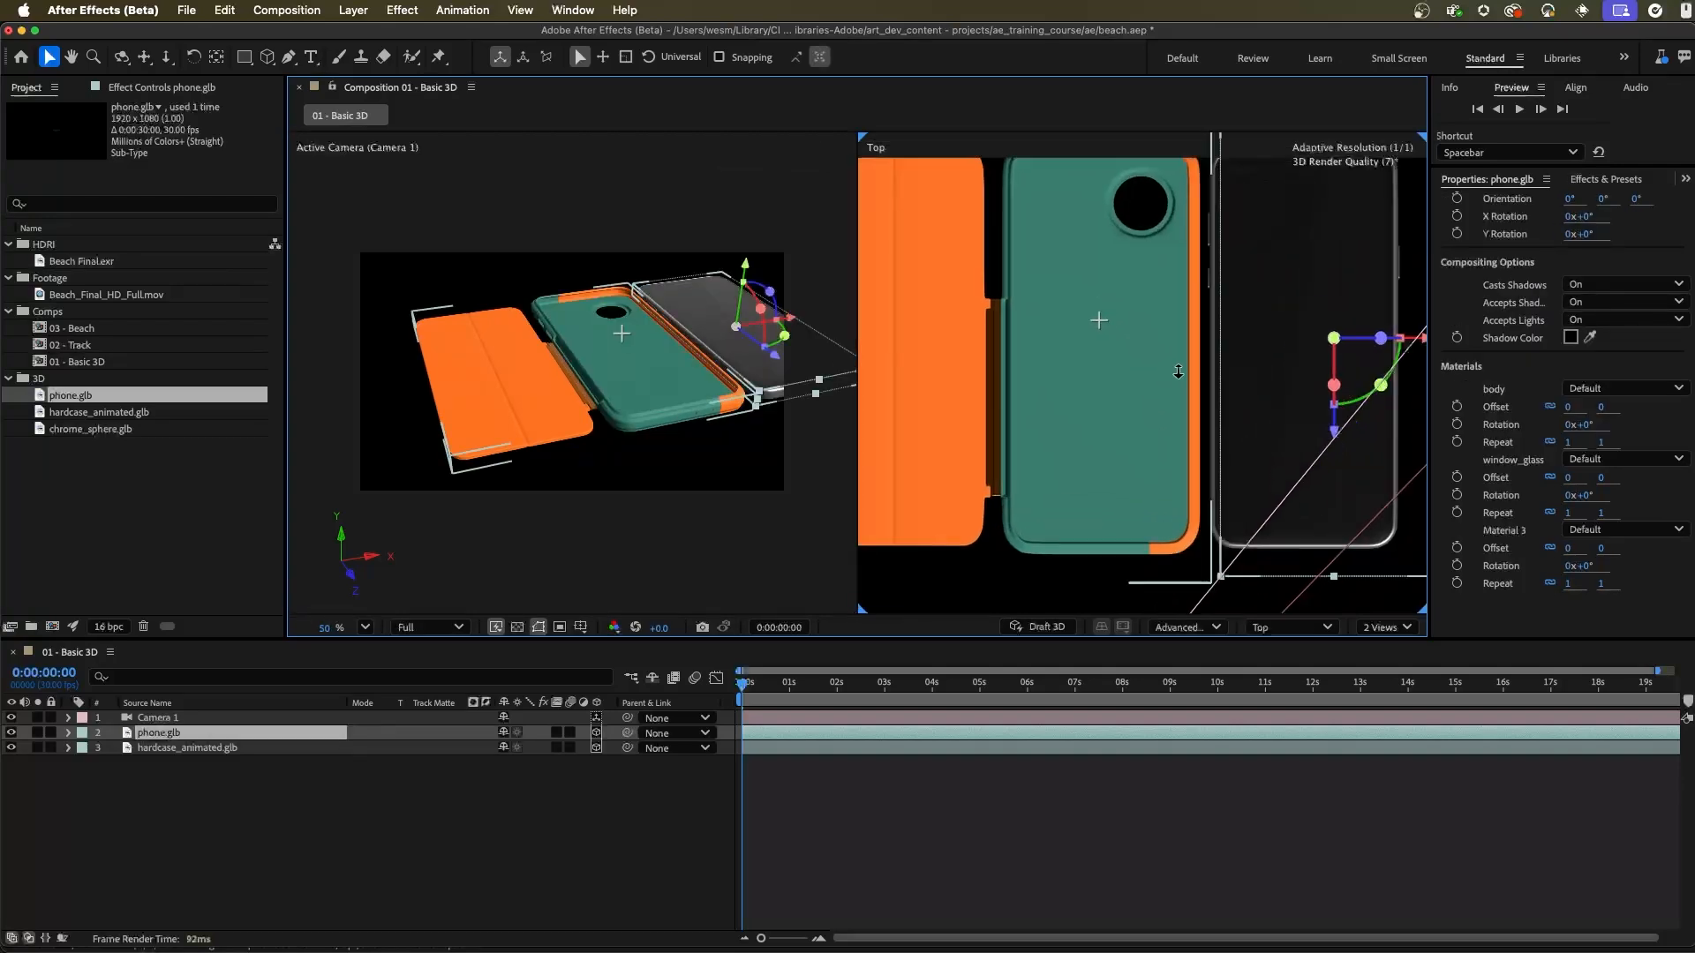
left_click_drag(1418, 353, 1177, 374)
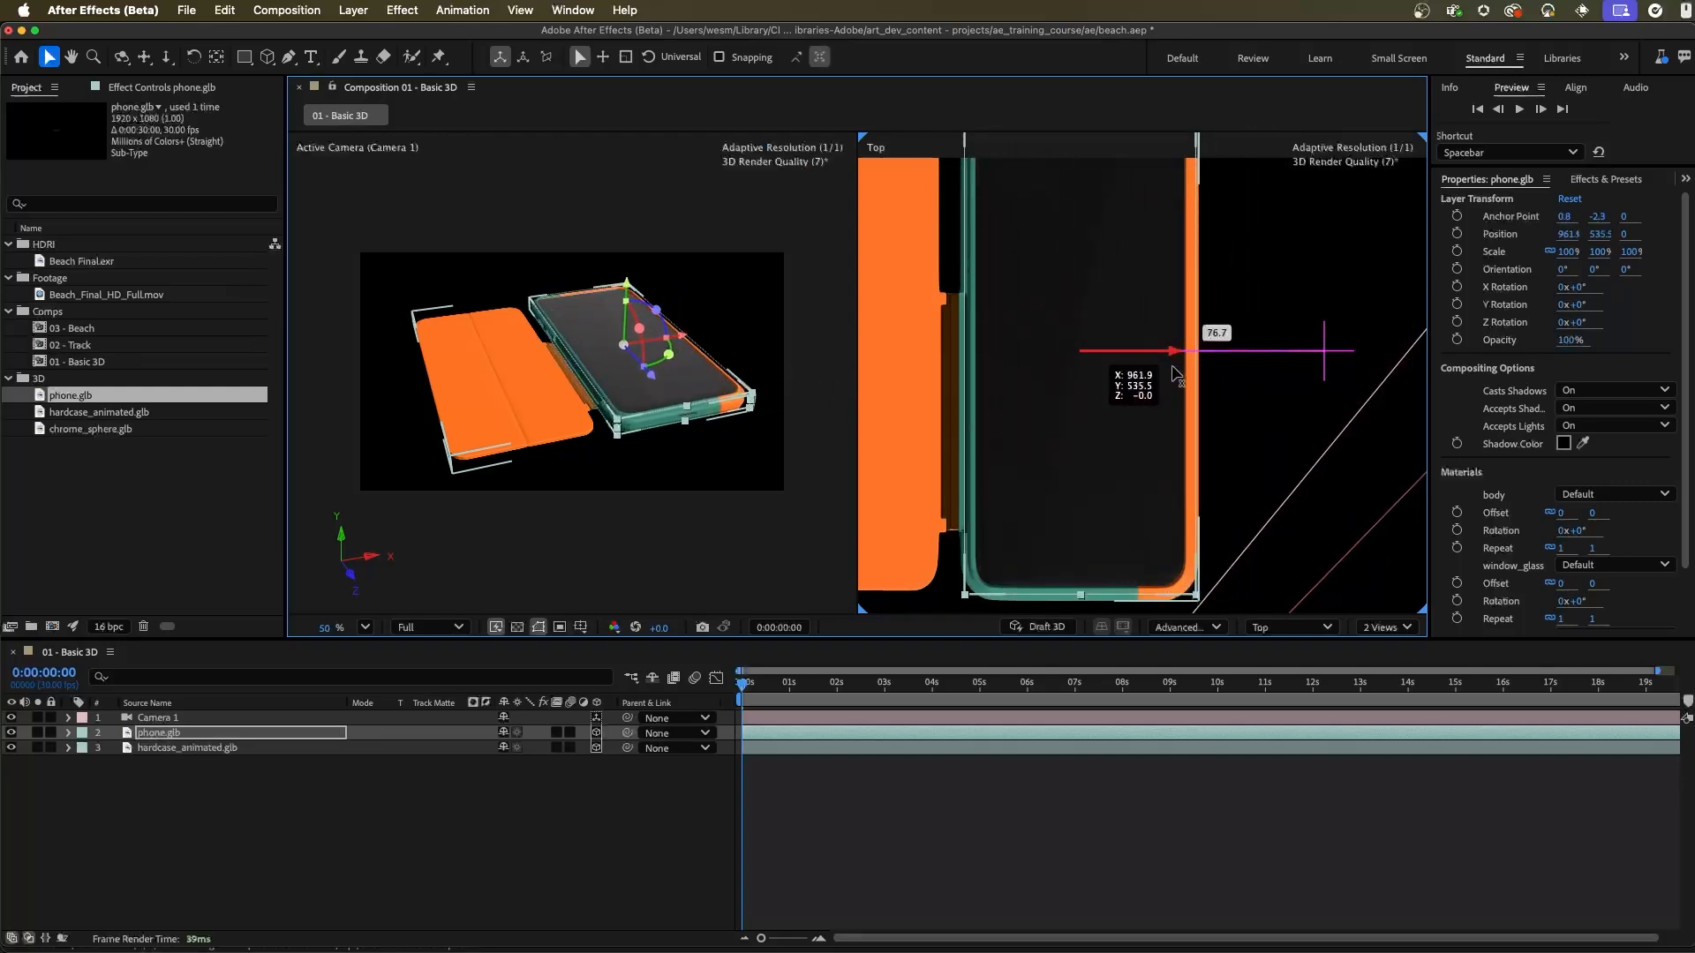
scroll(1124, 329, "down", 3)
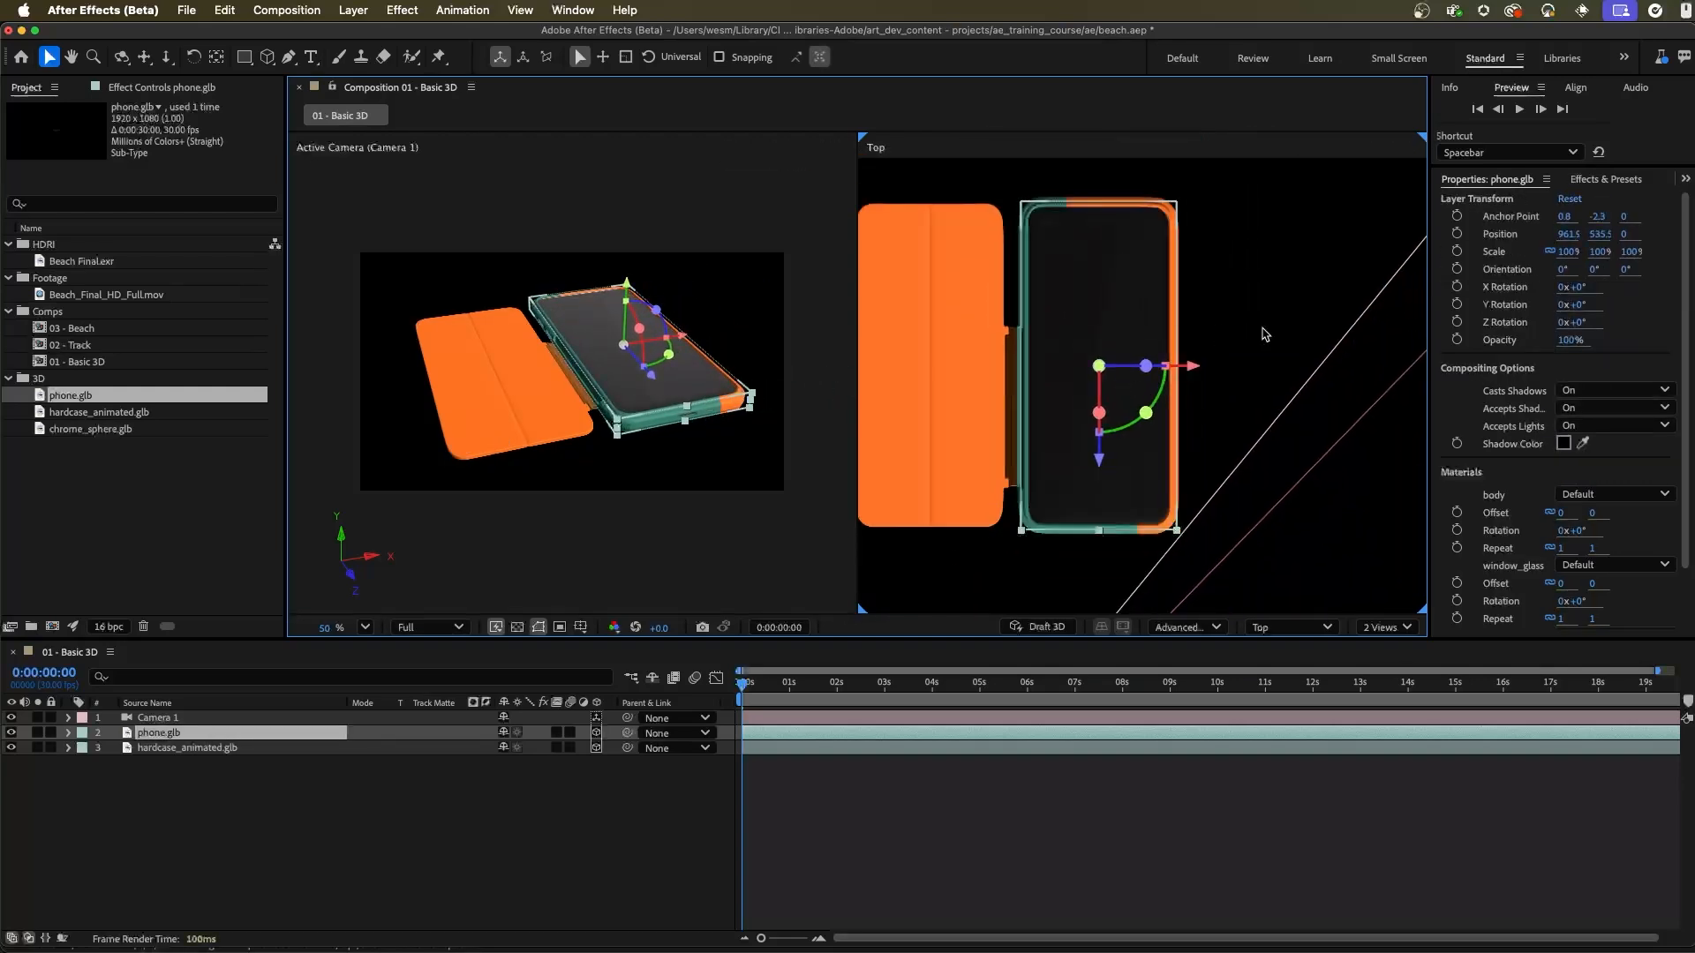
Step: Undo the phone's moves along the X axis
key("super+z")
key("super+z")
key("super+z")
key("super+z")
key("super+z")
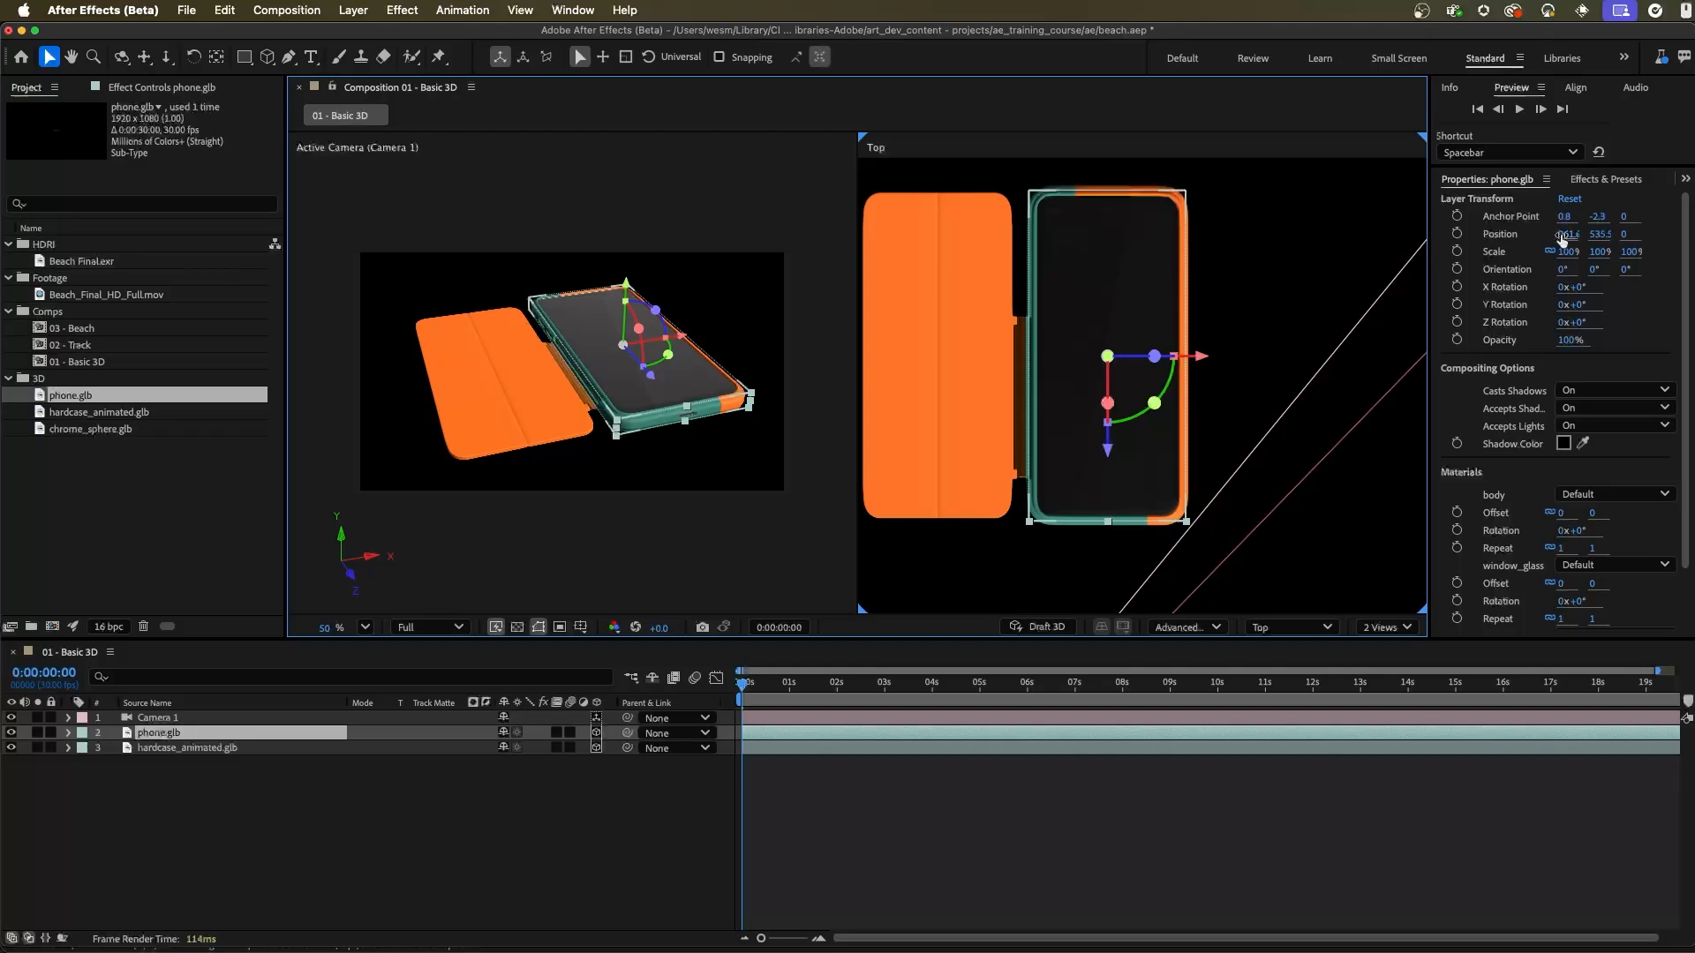
Step: Try changing the phone's transform properties, scaling it to about 79%, and undo the changes
left_click_drag(1562, 235, 1559, 300)
mouse_move(1582, 308)
left_mouse_down()
mouse_move(1564, 311)
mouse_move(1582, 335)
left_mouse_up()
left_click_drag(1575, 254, 1547, 254)
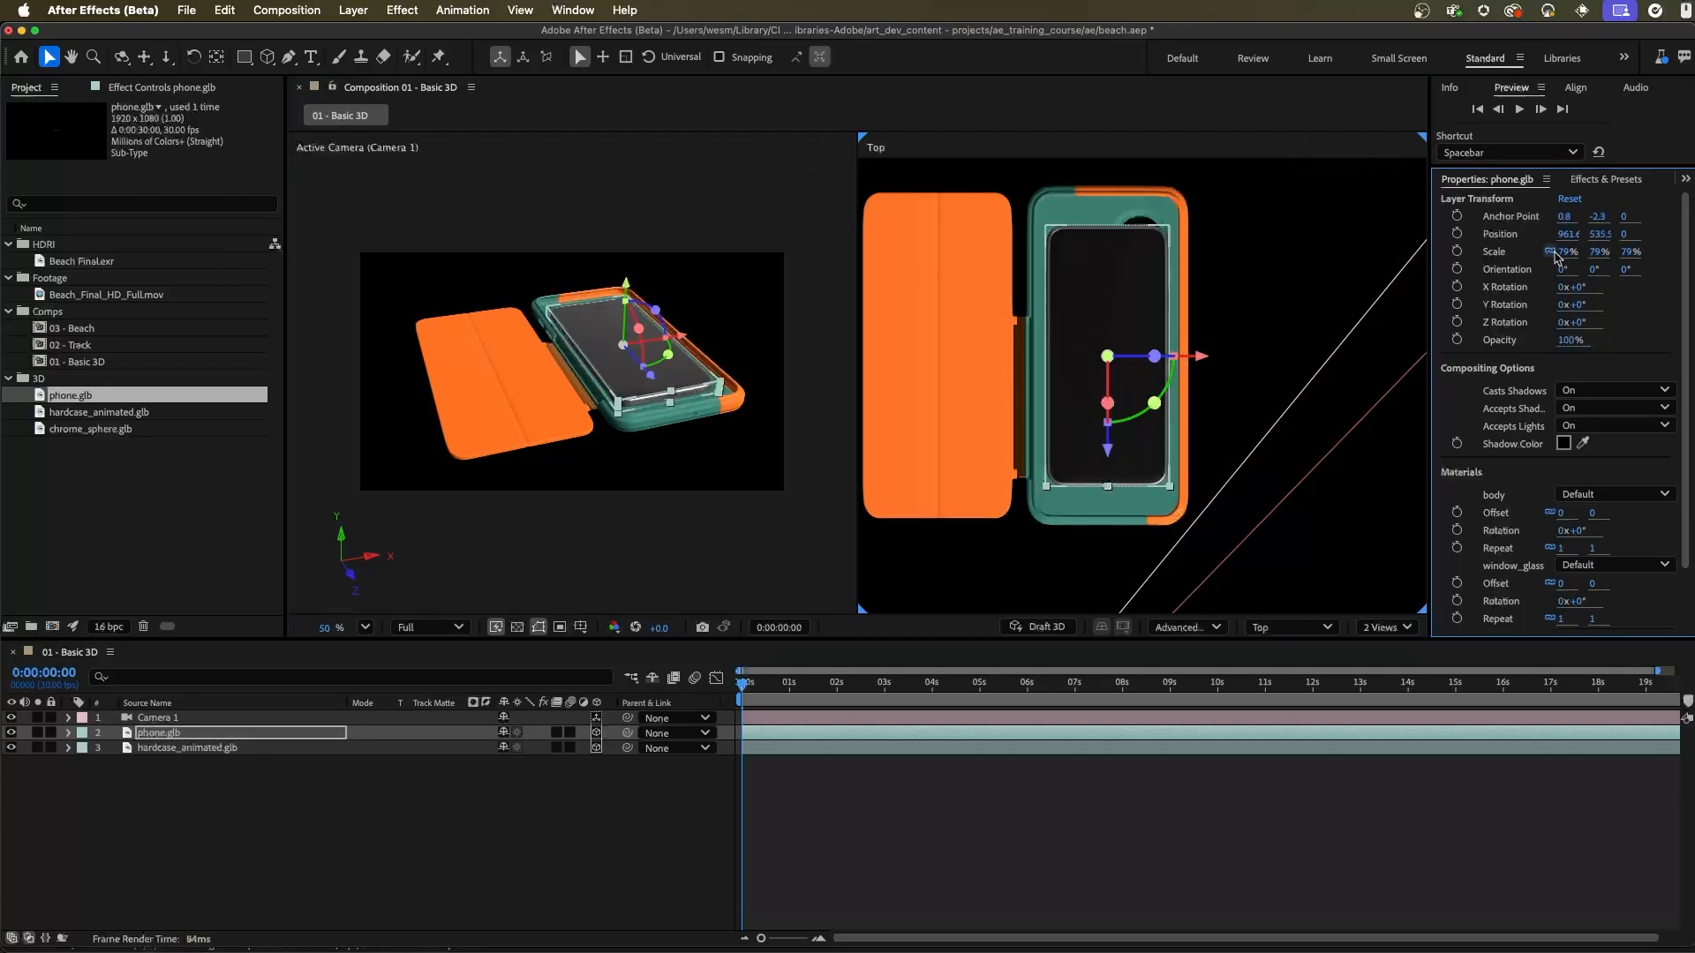
key("super+z")
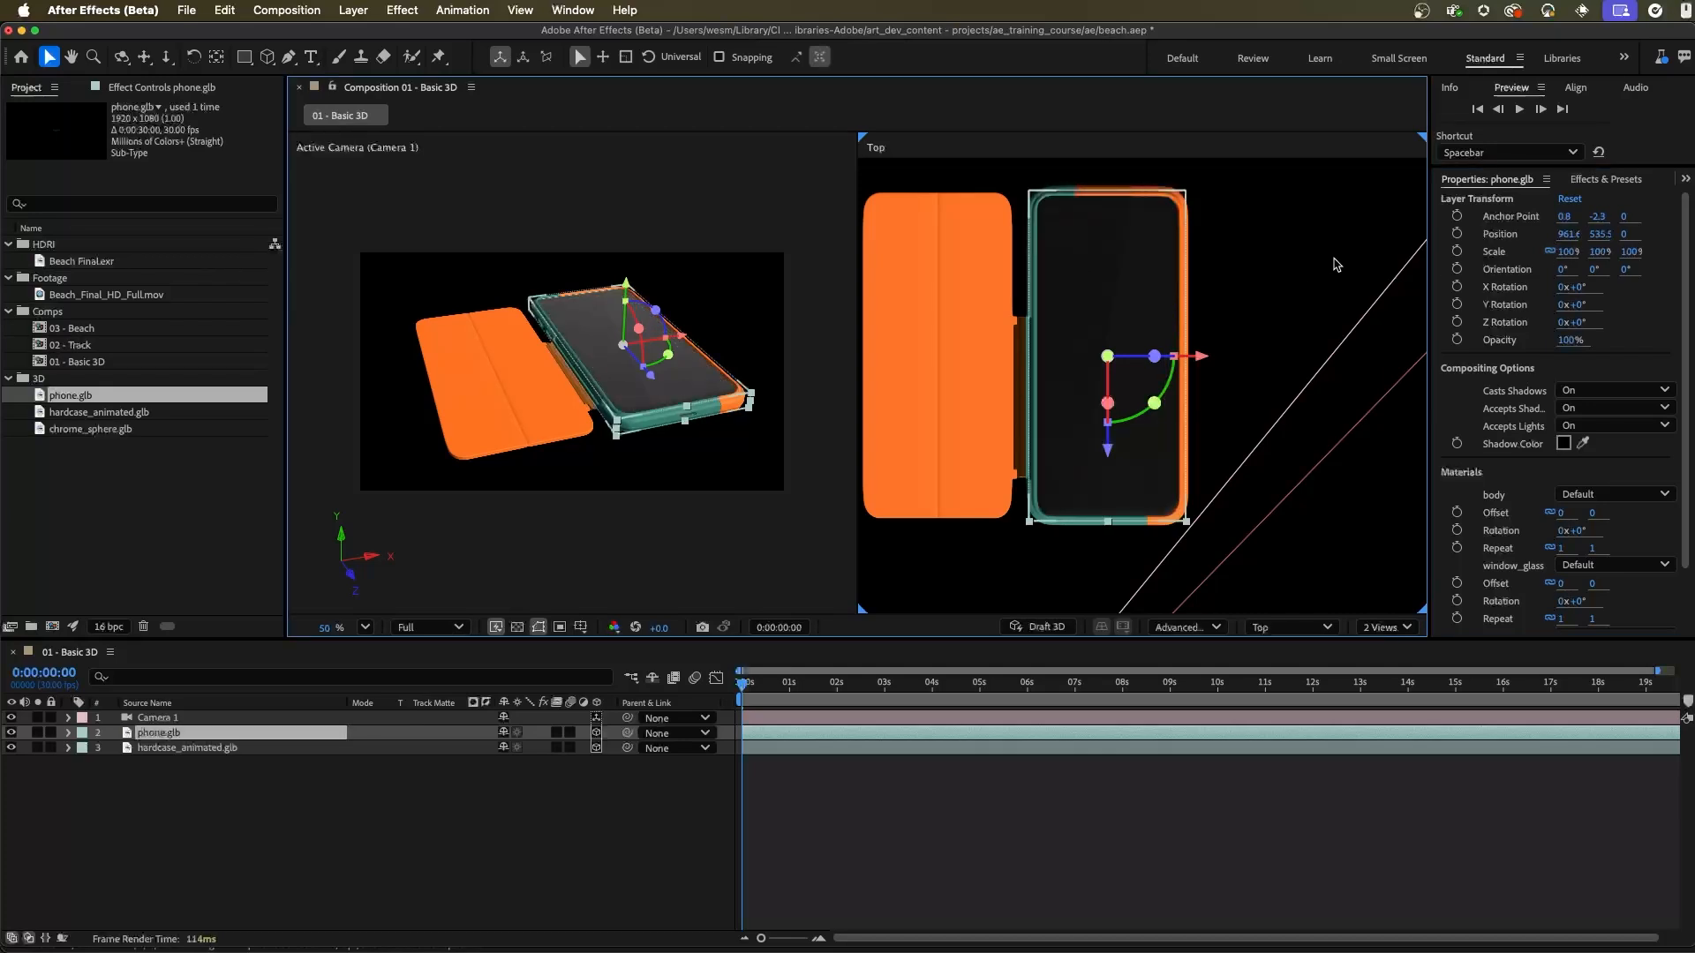
Step: Reveal the phone layer's Position property in the timeline, and try changing its value before undoing the change
left_click(554, 816)
left_click(188, 738)
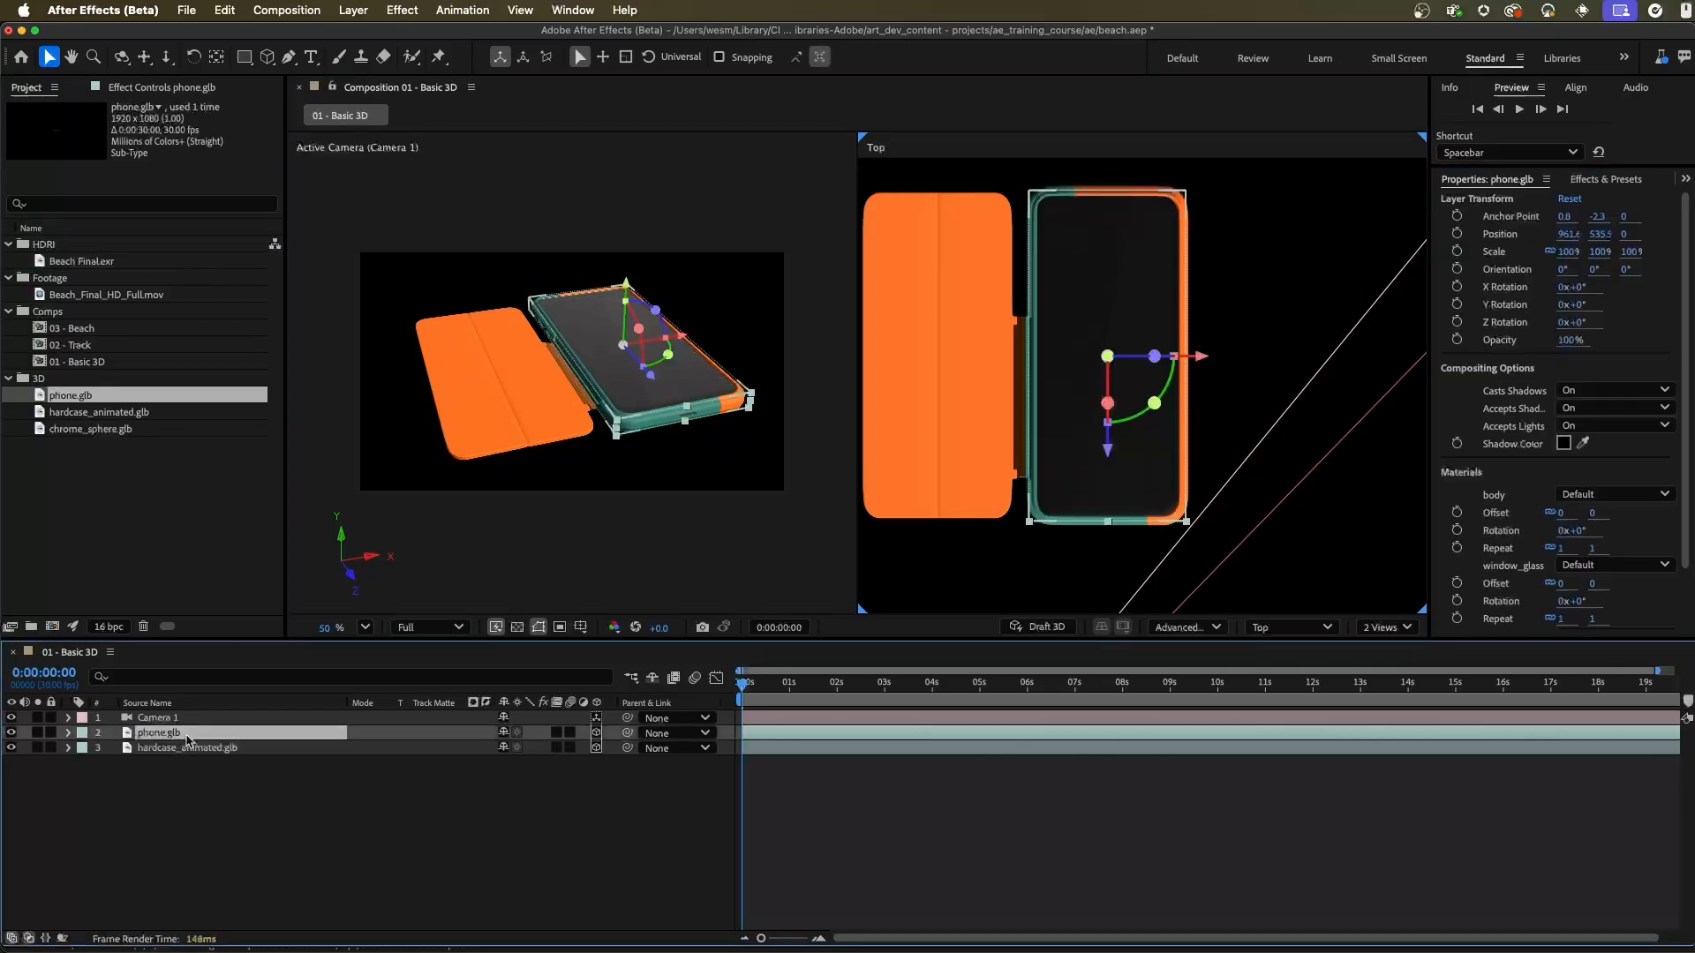
key("p")
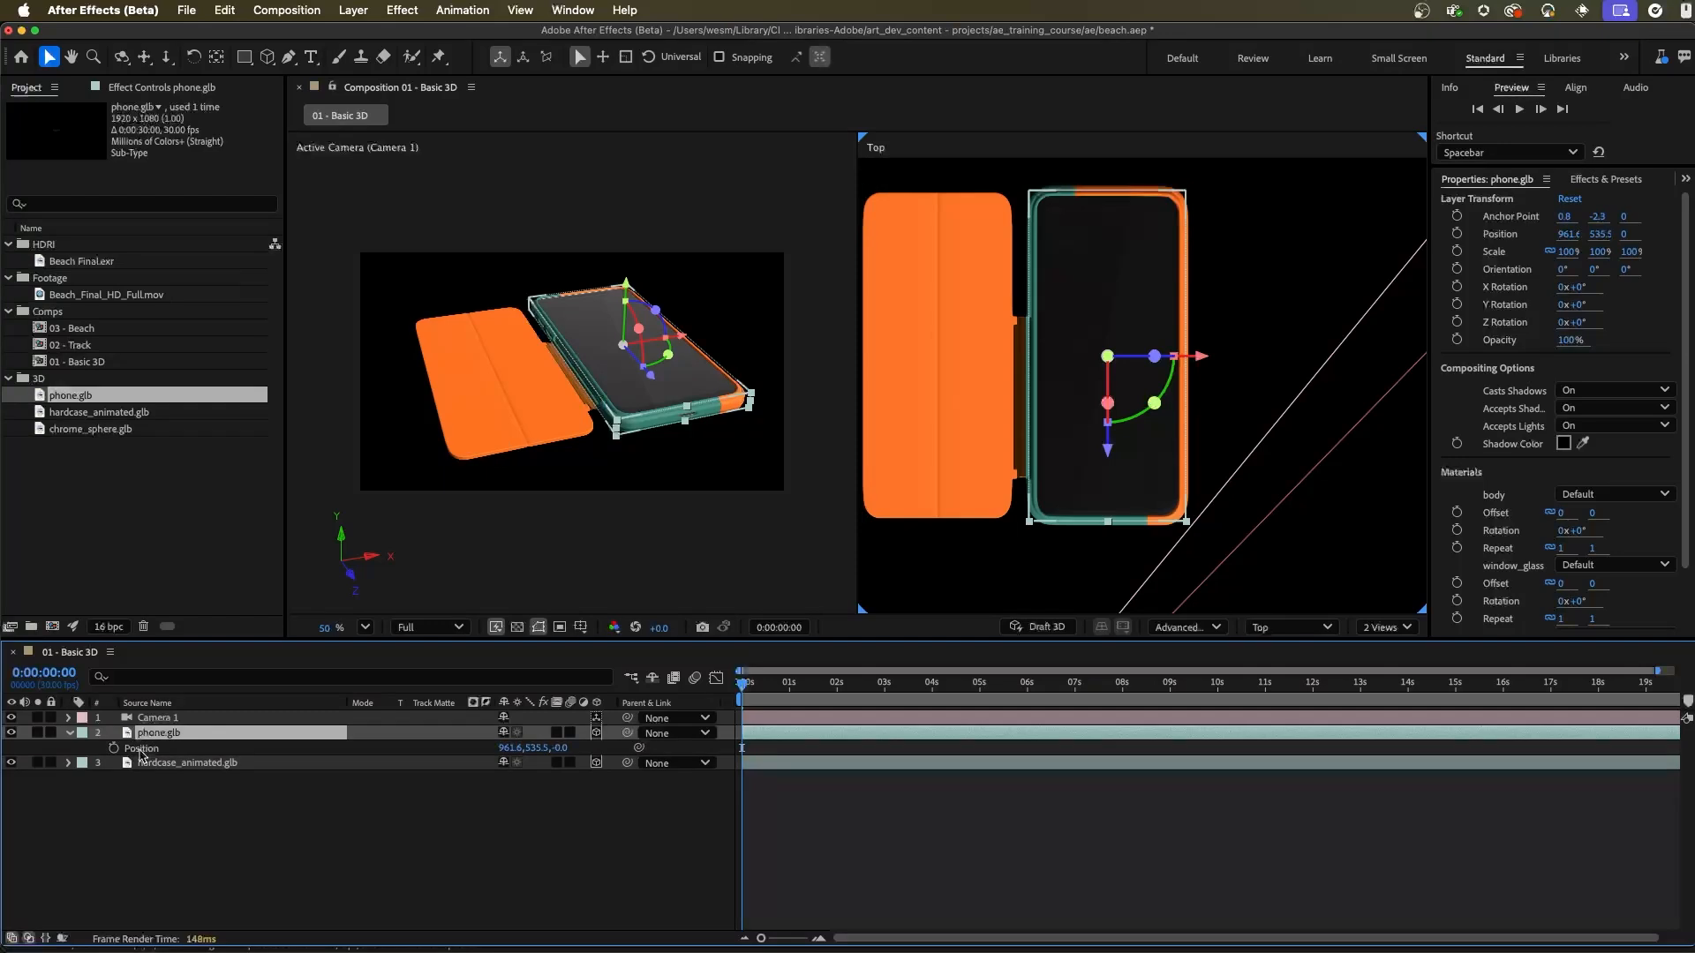
left_click_drag(507, 755, 552, 764)
key("super+z")
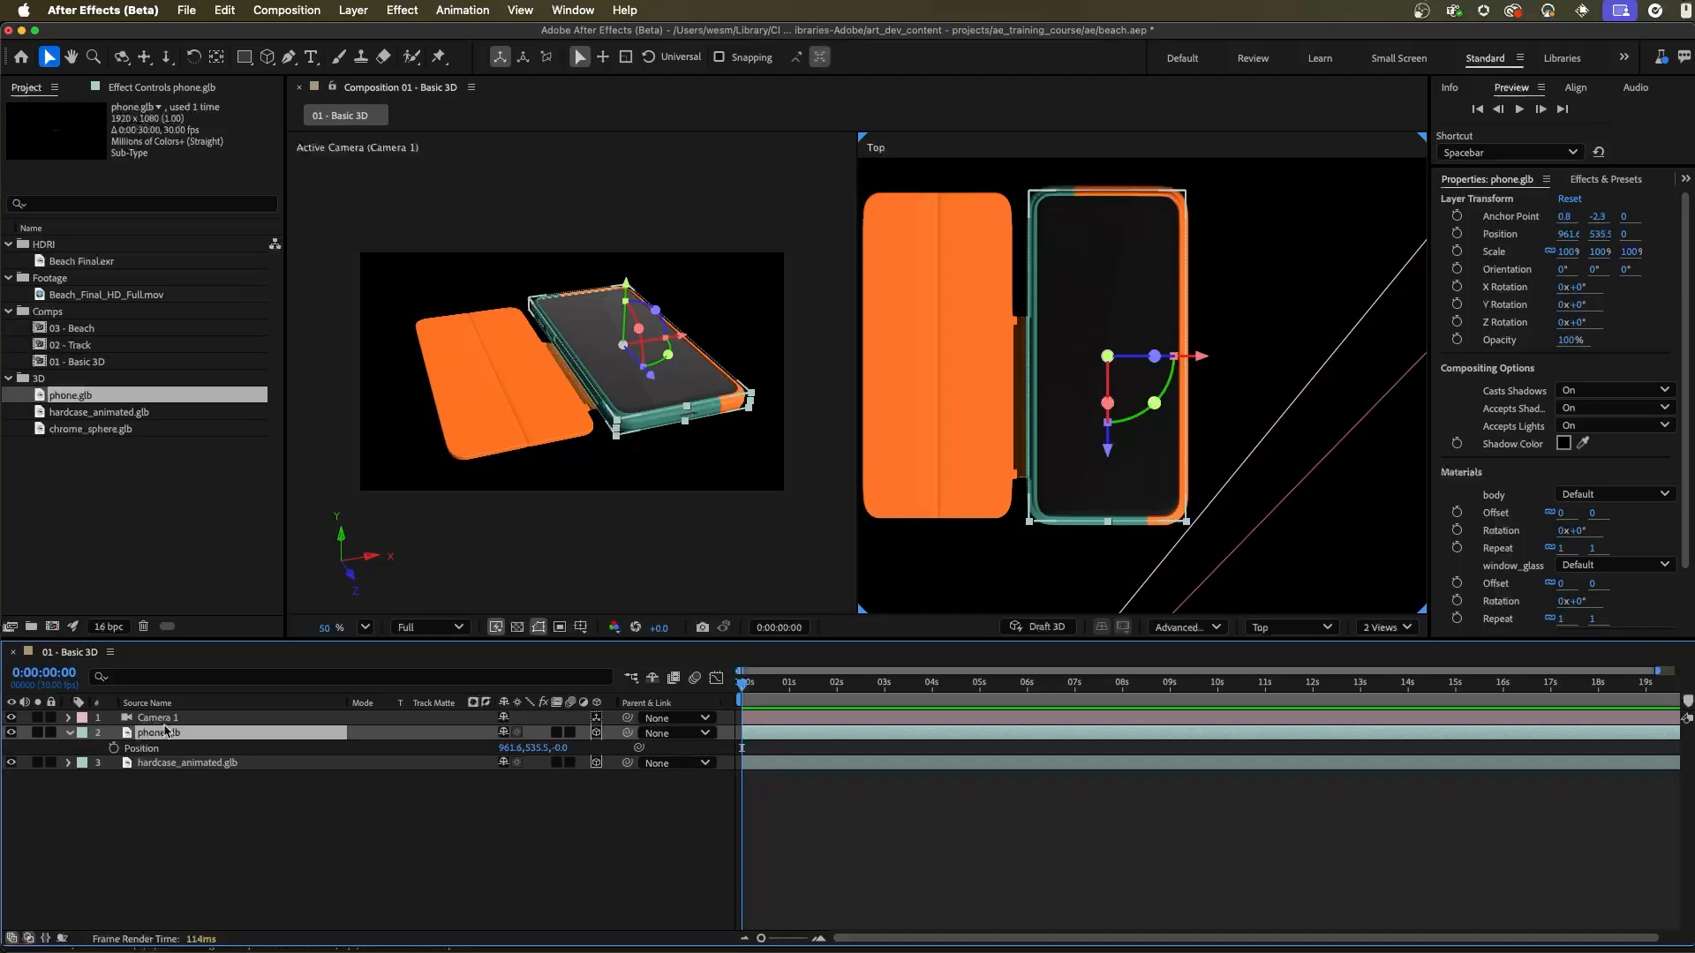
Step: Parent the hardcase_animated.glb layer to phone.glb and test the link by moving the phone, undoing each test move
left_click_drag(627, 763, 159, 731)
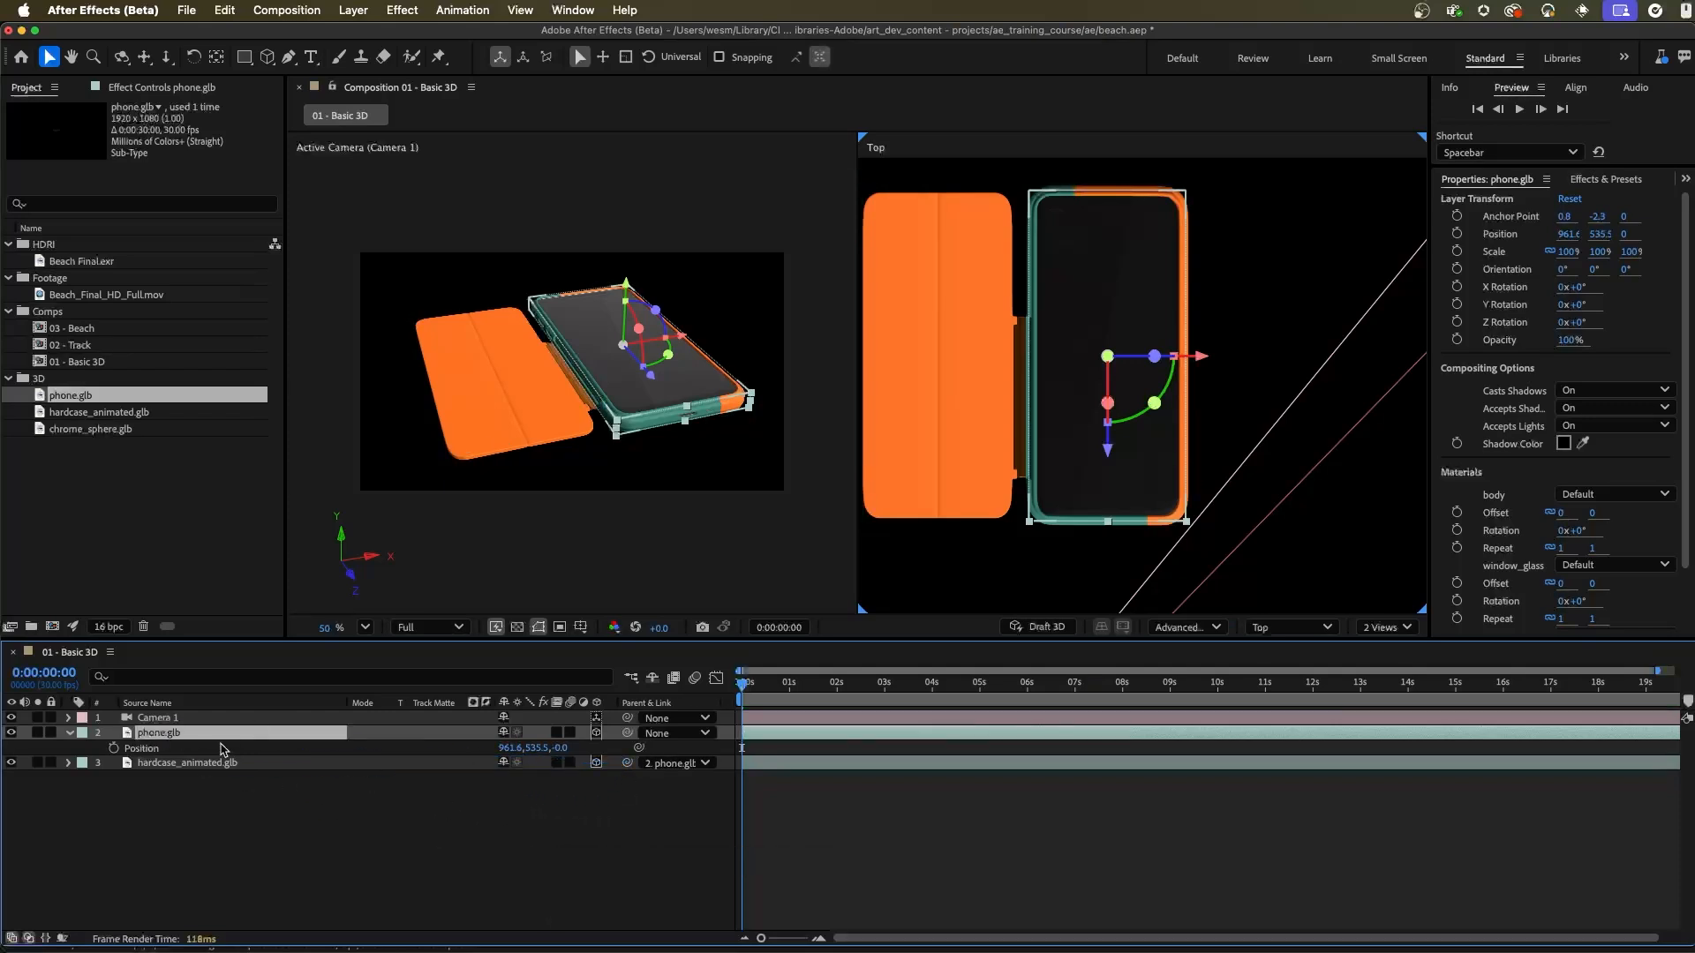
left_click_drag(1202, 357, 1266, 385)
key("super+z")
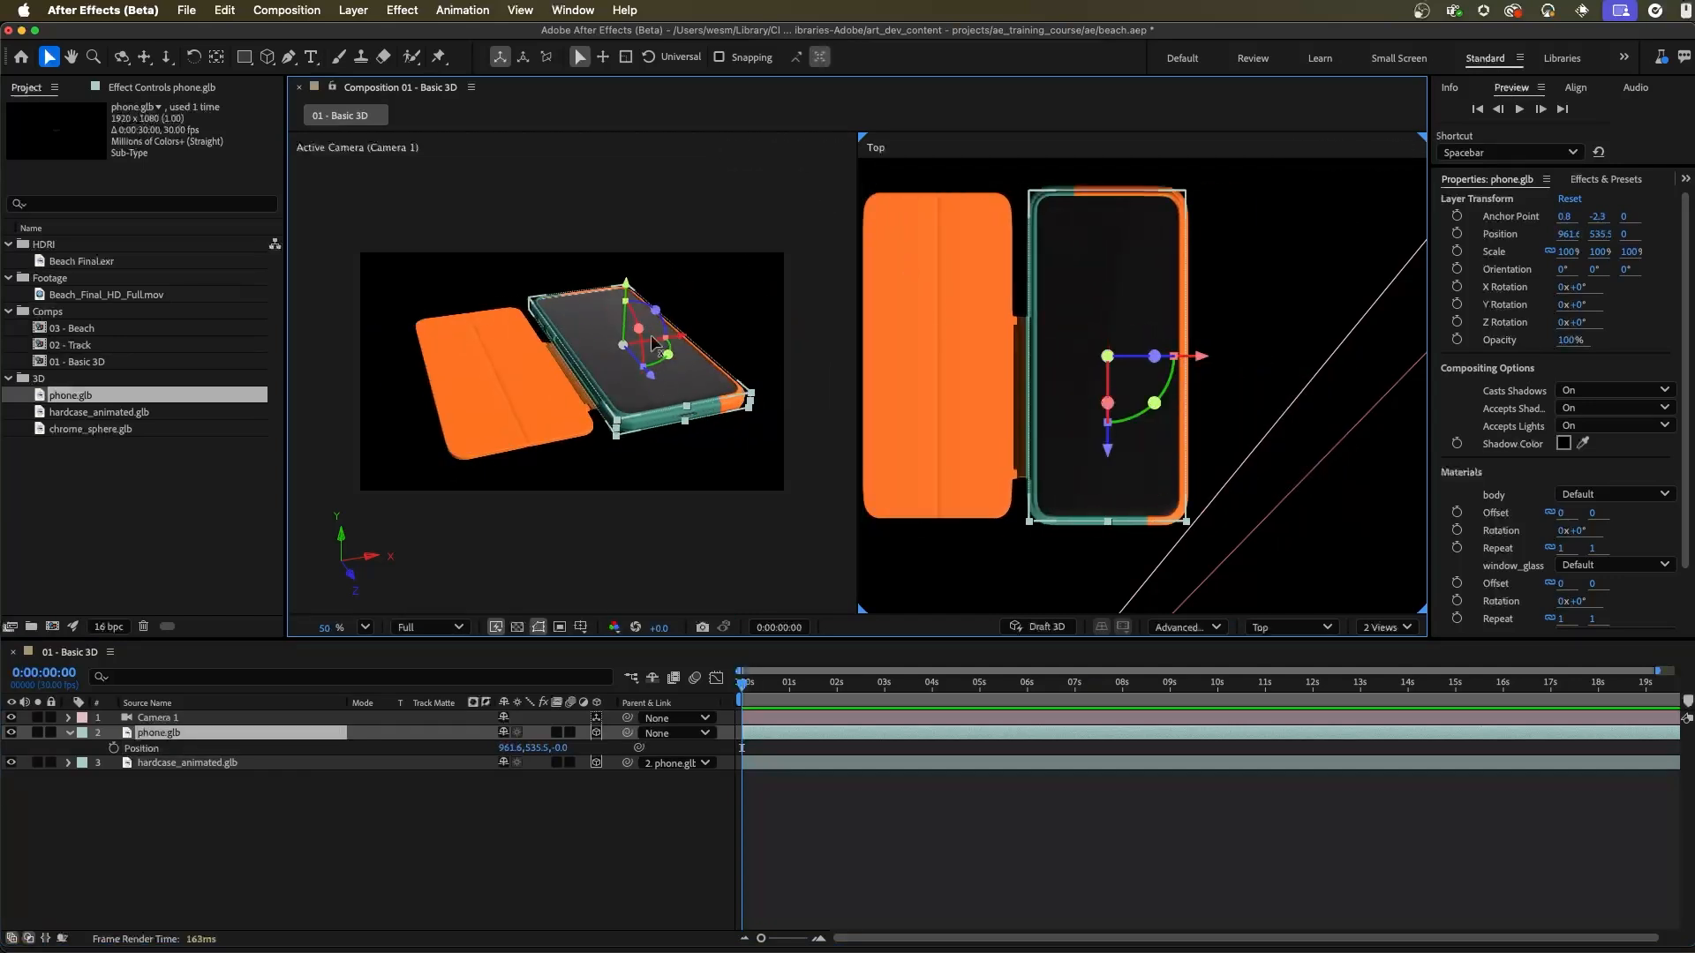
left_click_drag(640, 328, 632, 349)
key("super+z")
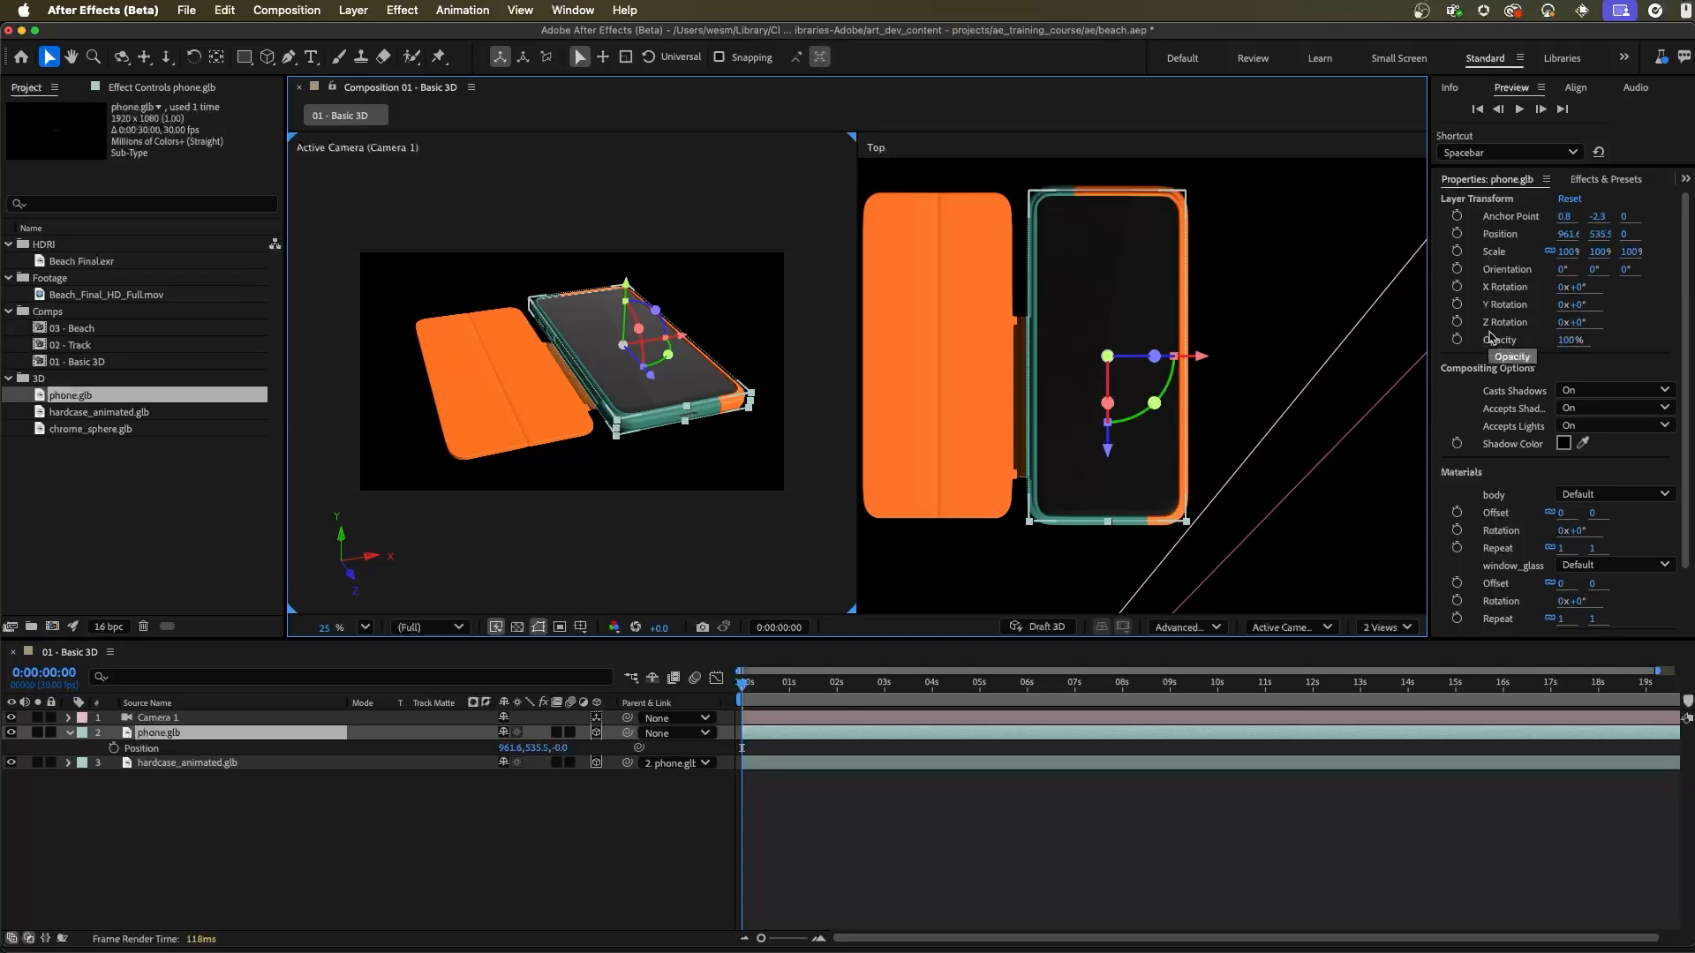
Step: Animate the phone's X Rotation from 0° at 0 seconds to 37° at 3 seconds, and preview the motion
left_click(1457, 287)
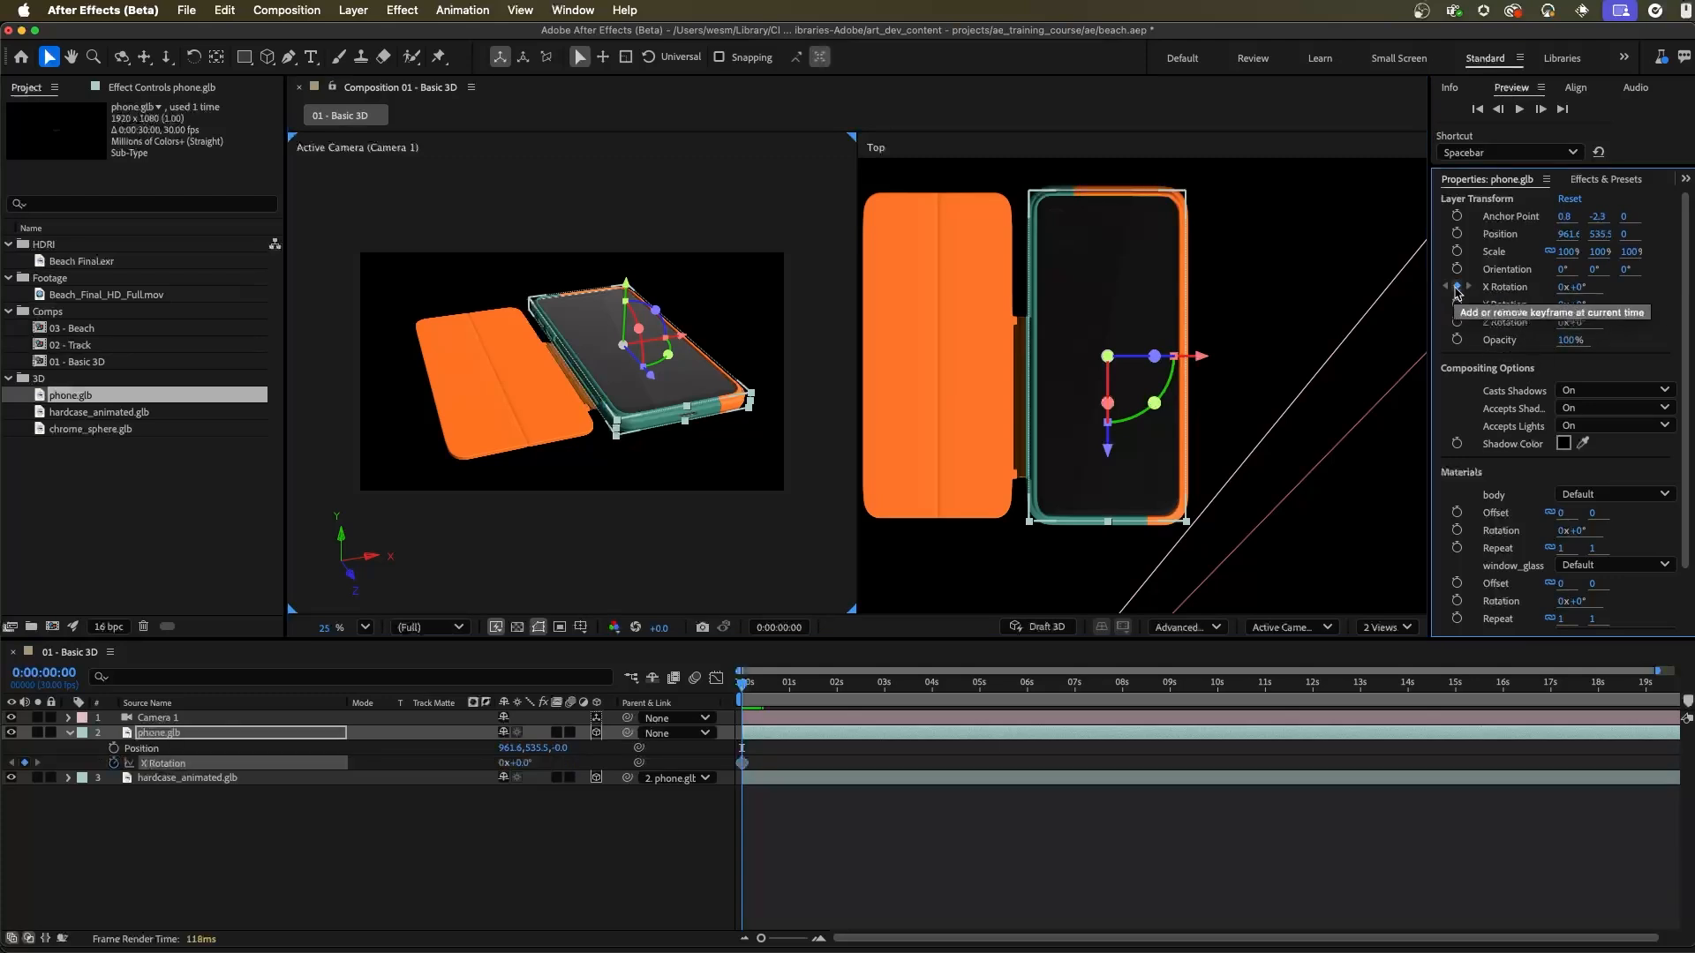
left_click_drag(764, 699, 884, 695)
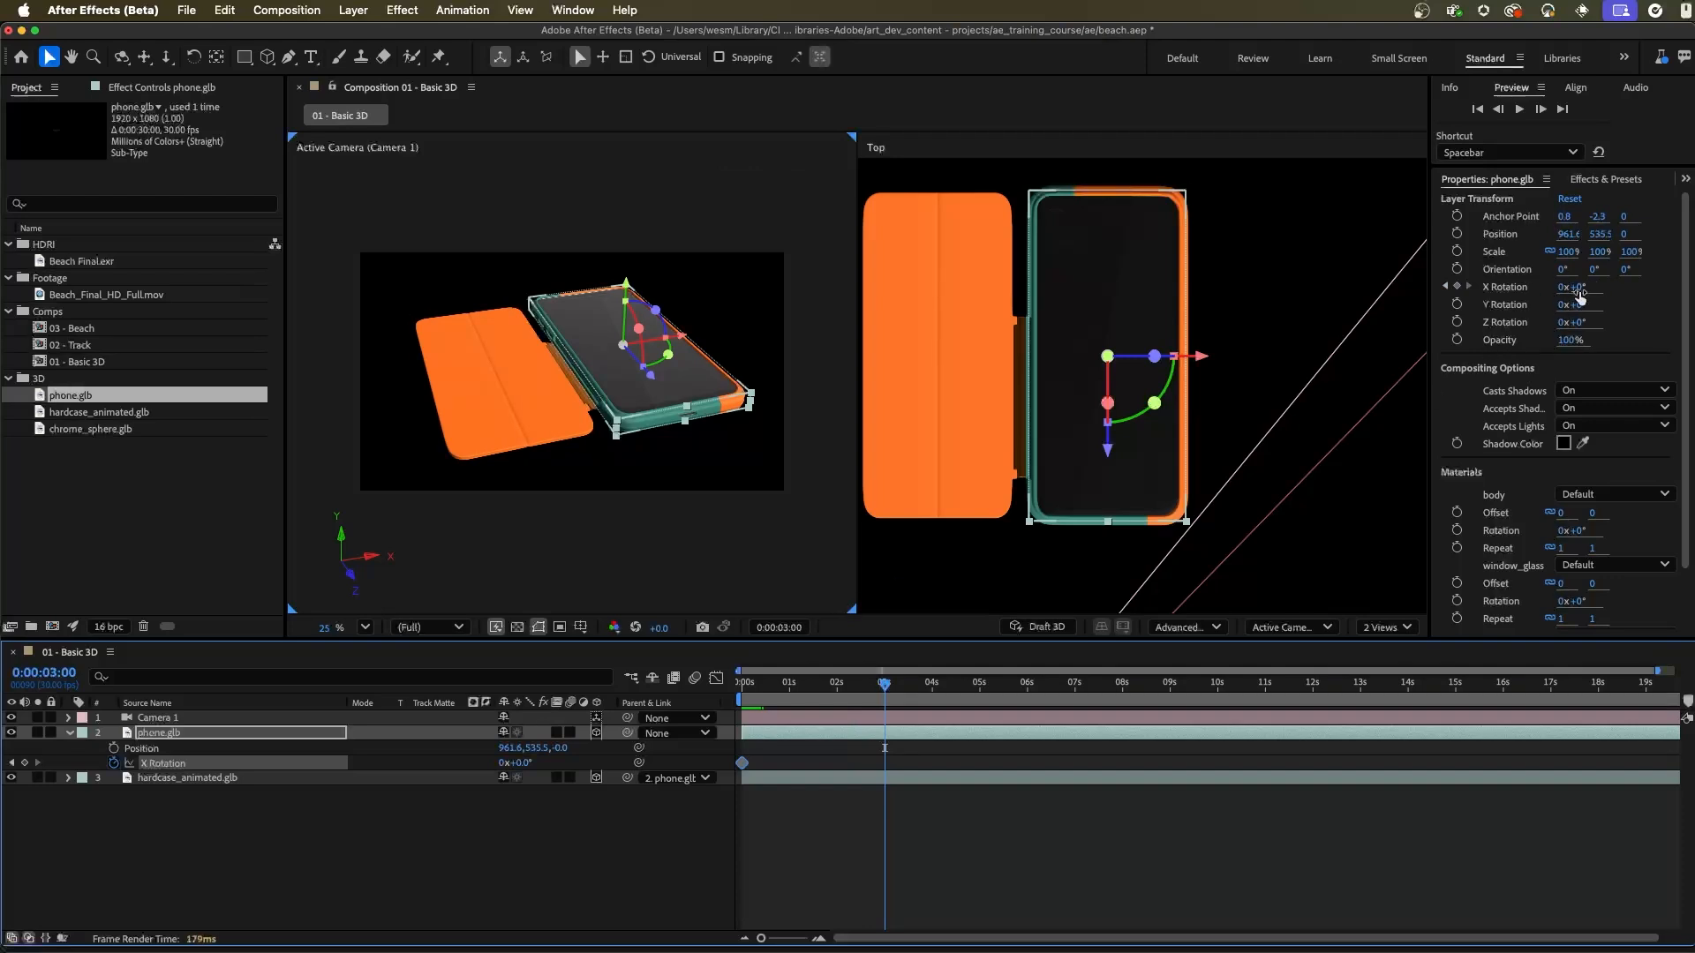
left_click_drag(1579, 286, 1636, 304)
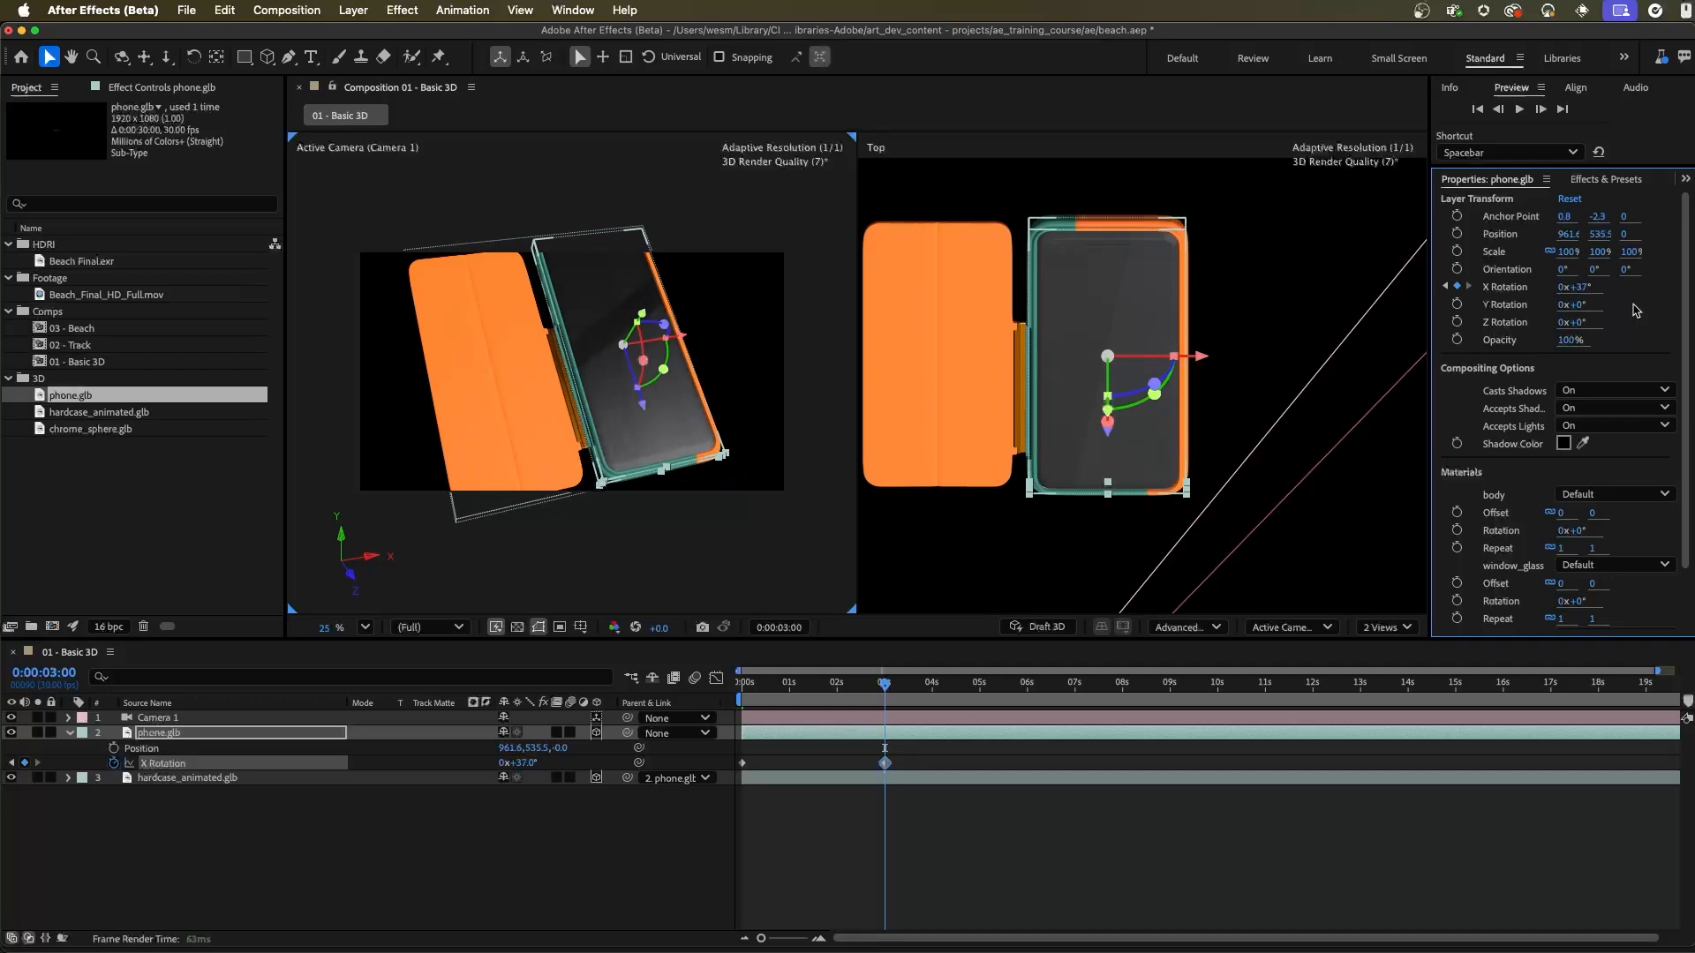
left_click_drag(884, 684, 730, 694)
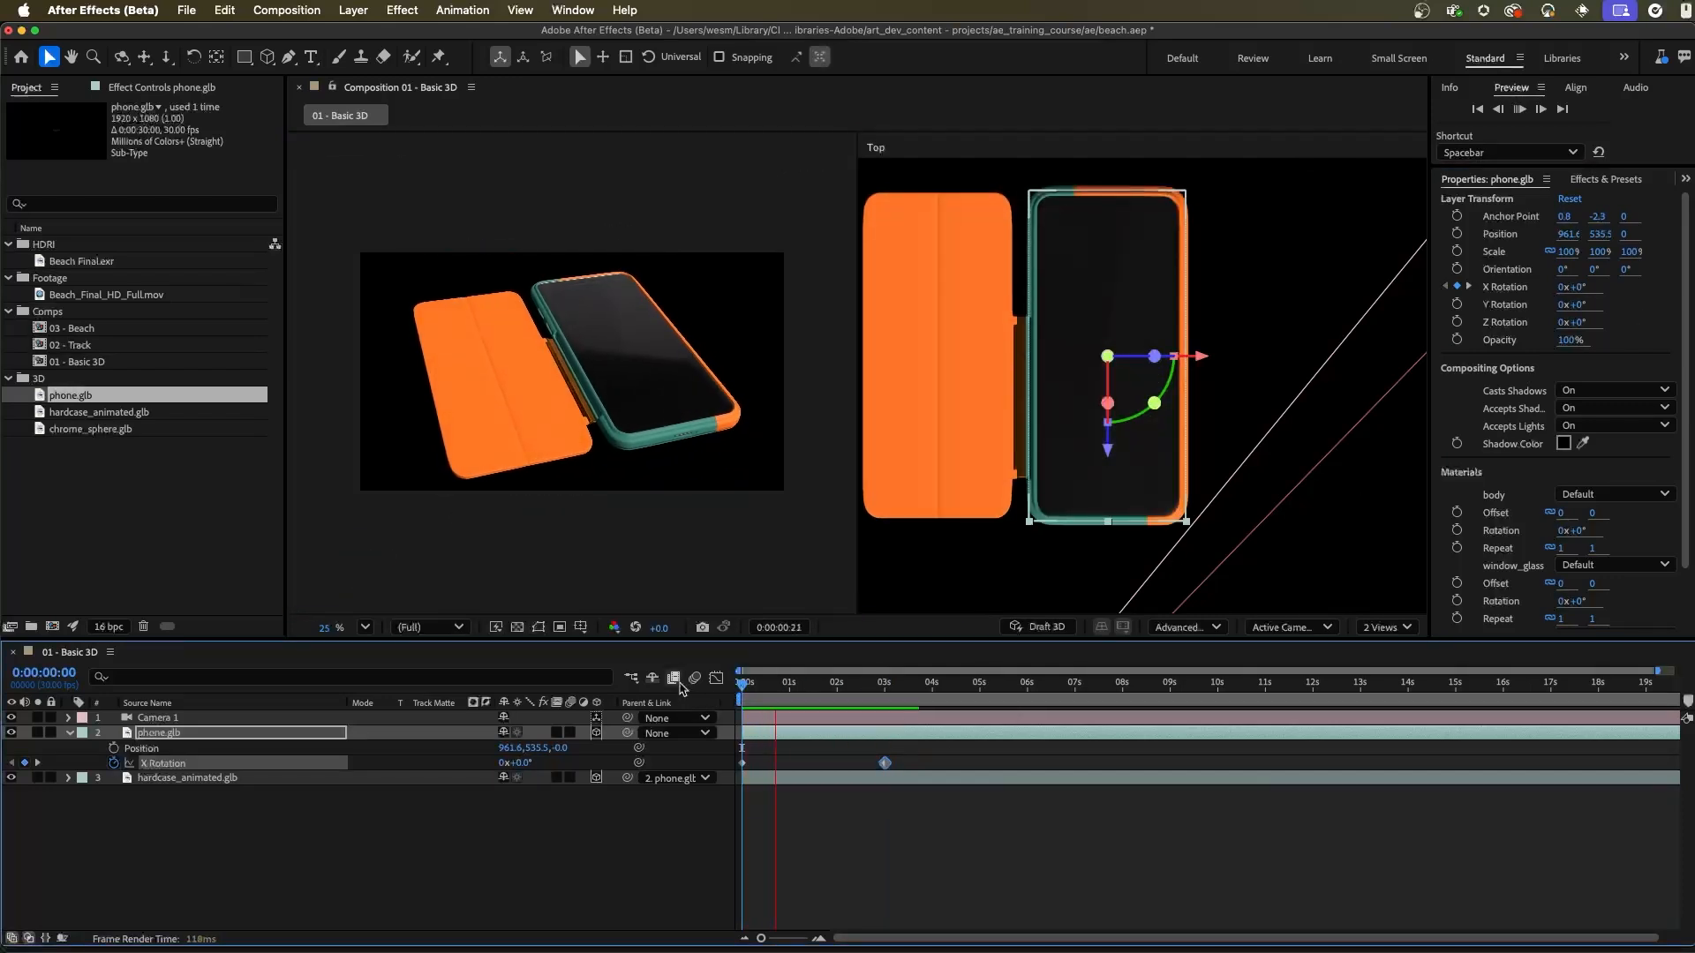
key("space")
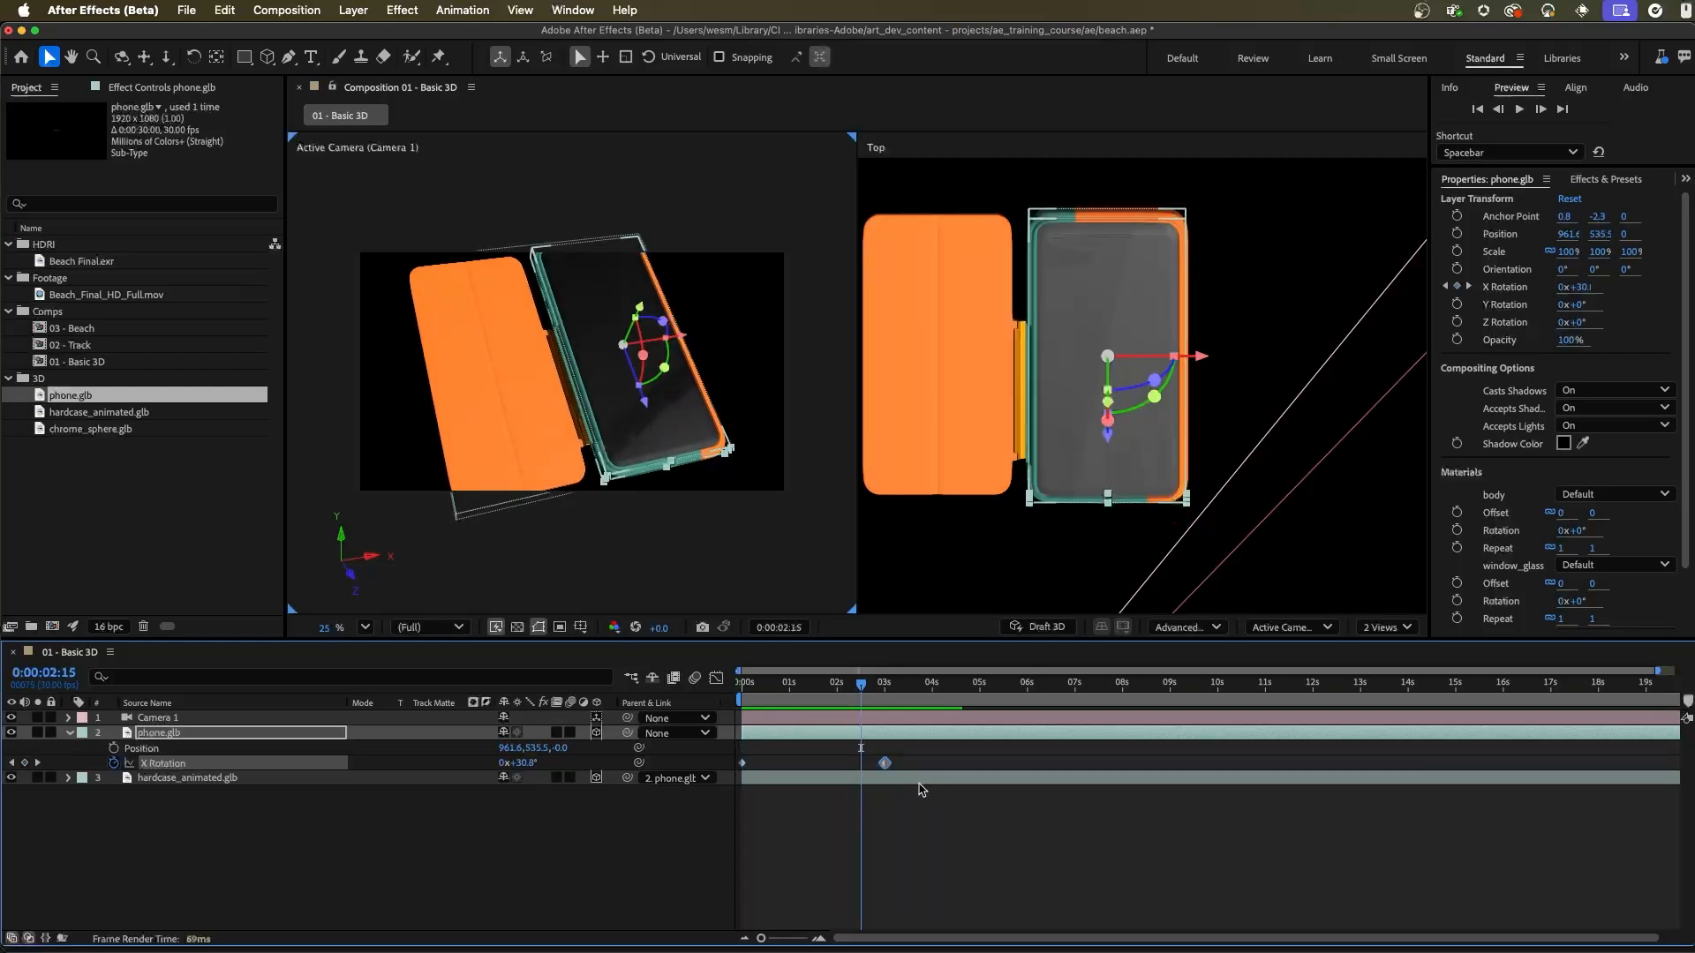
Step: Shift the phone's second X Rotation keyframe to about 1 second and preview the faster animation from the start
left_click_drag(884, 764, 792, 764)
key("Home")
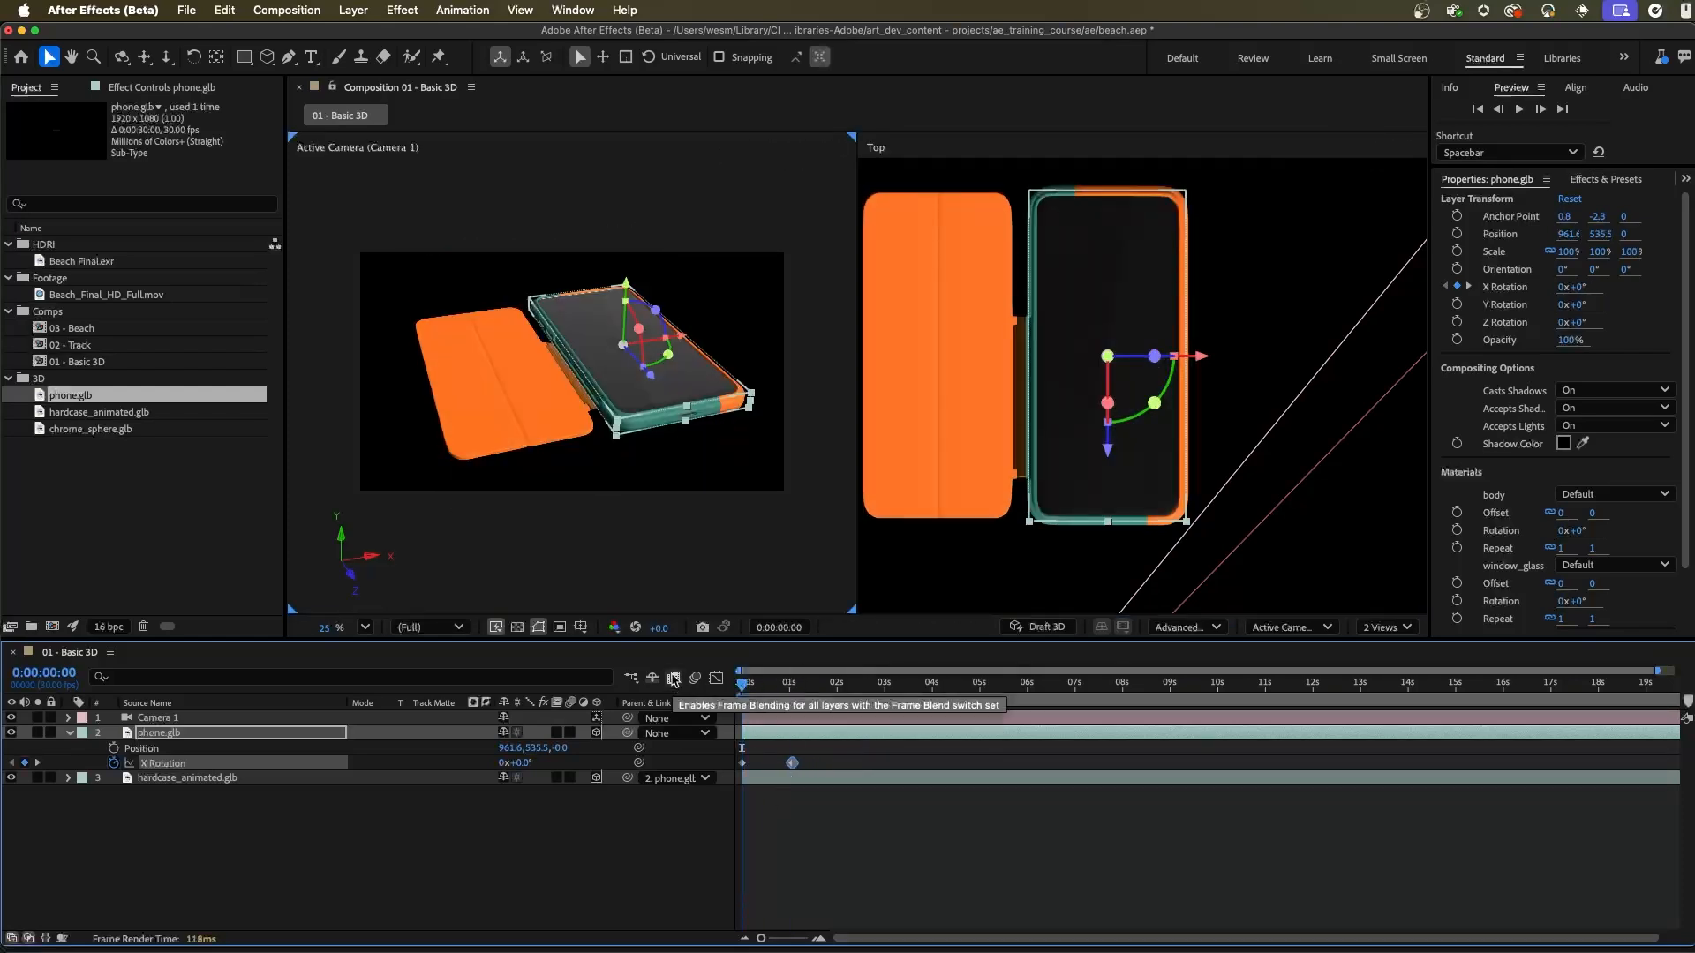
key("space")
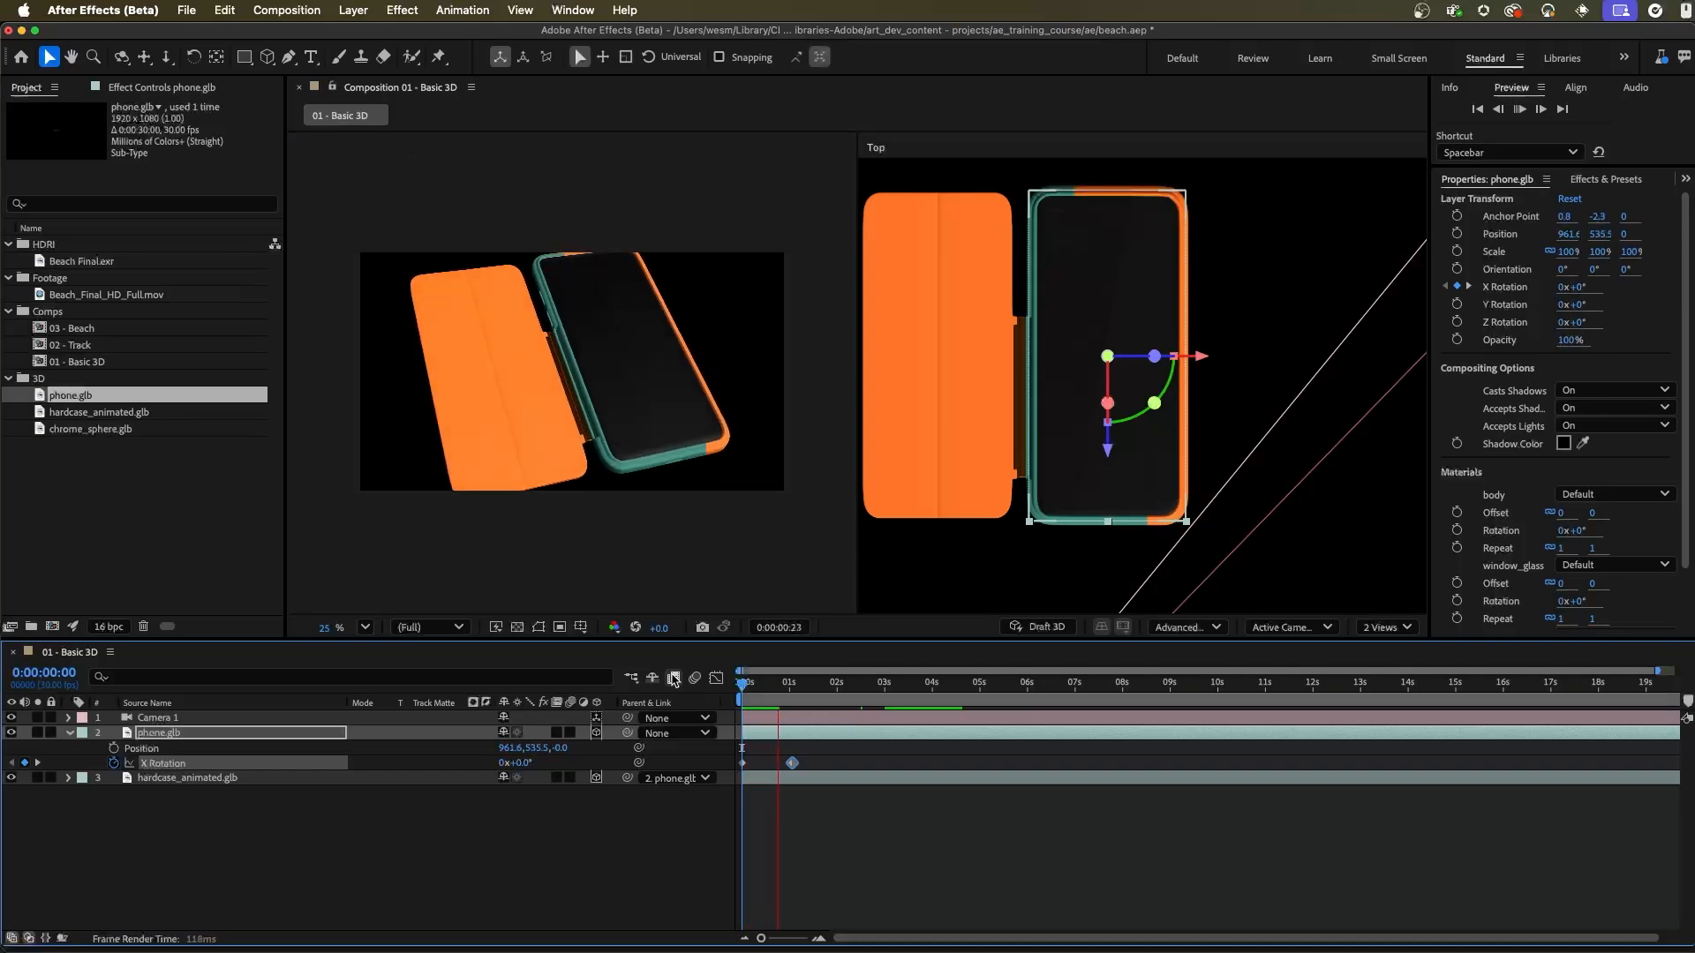
key("space")
key("space")
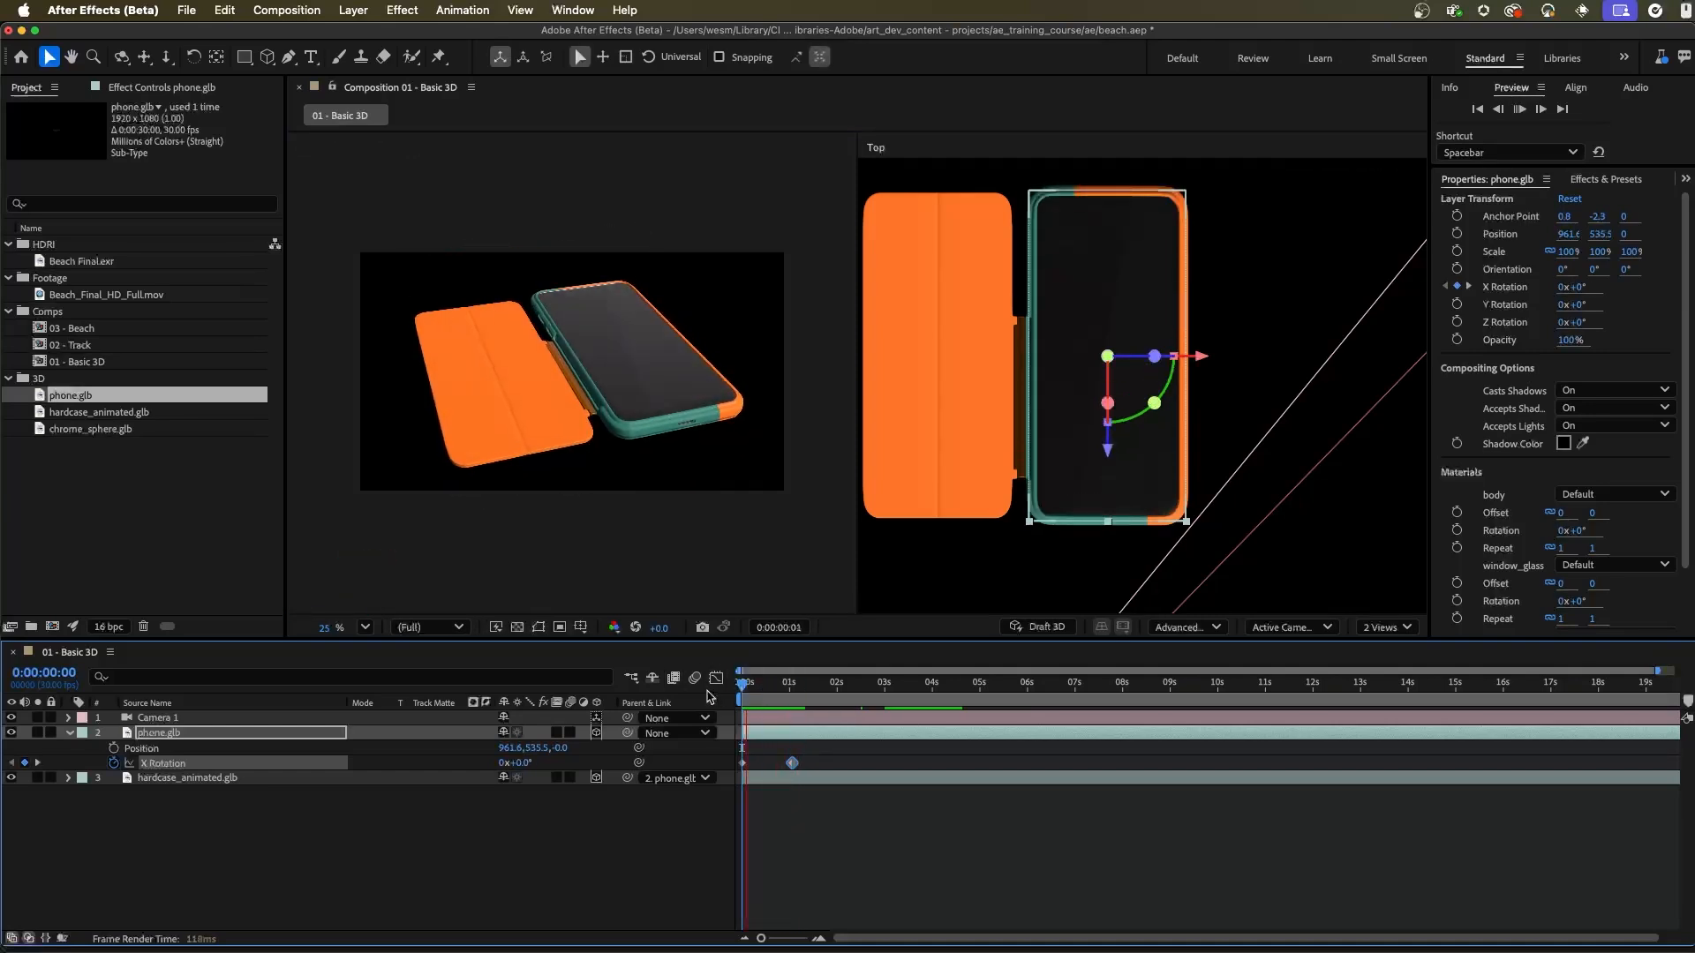
Step: Apply Easy Ease to both of the phone's X Rotation keyframes and preview the animation from the start
key("space")
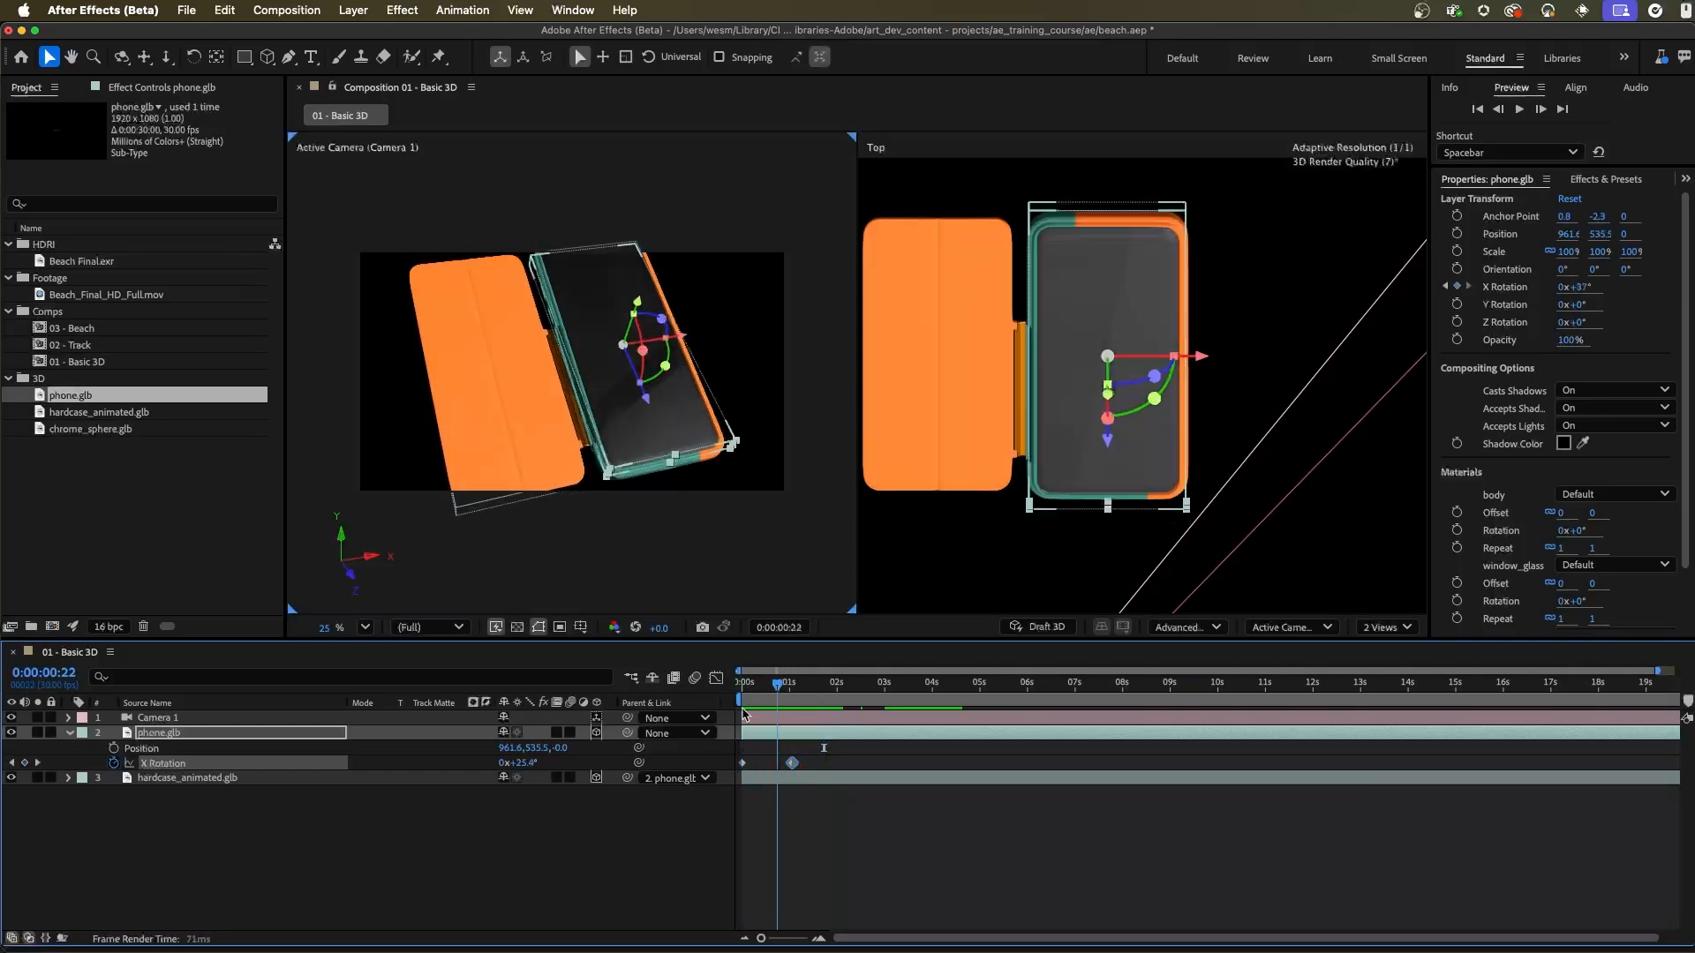
key("space")
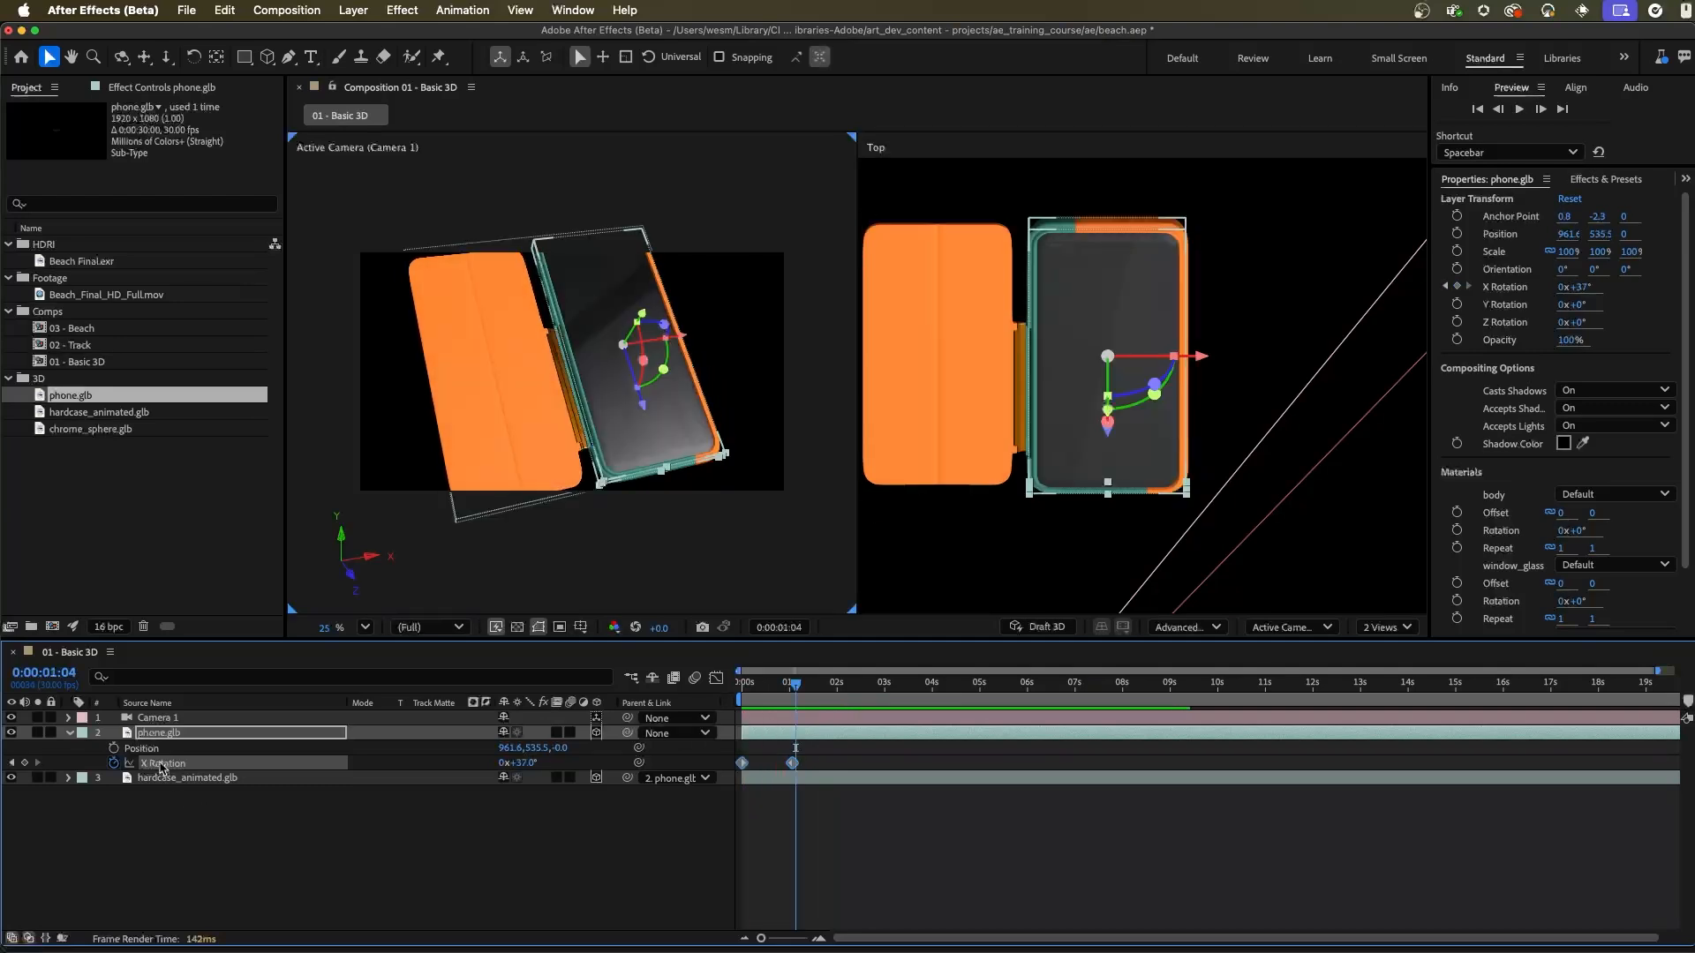
right_click(741, 764)
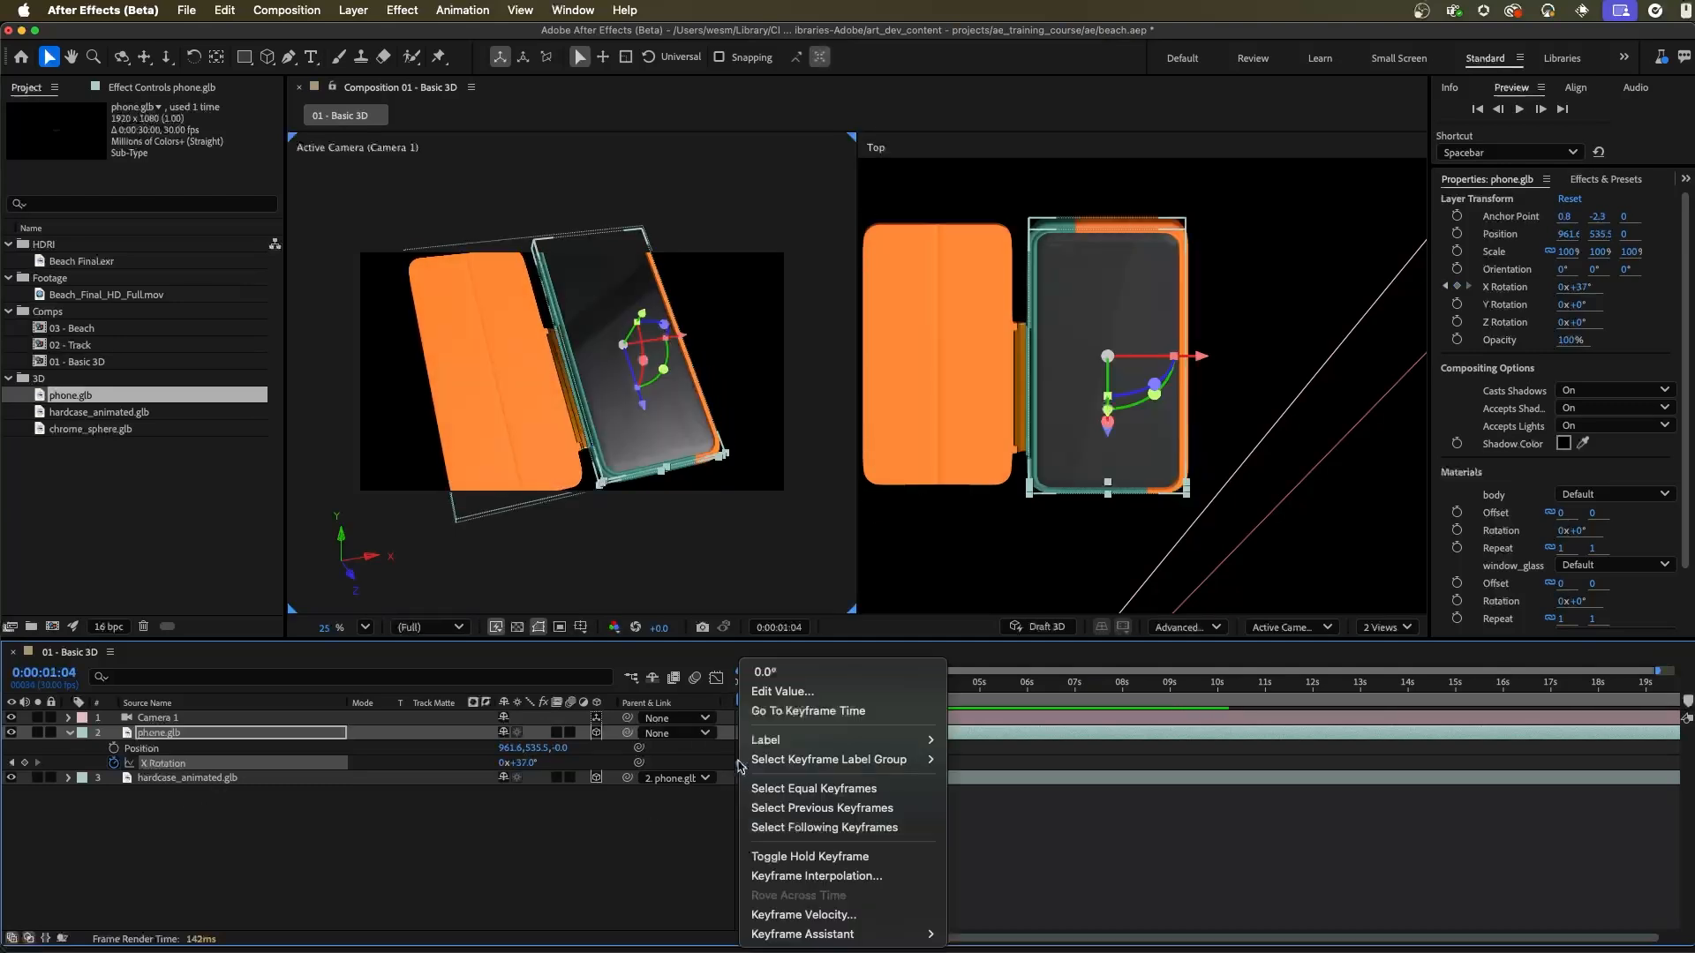
mouse_move(818, 937)
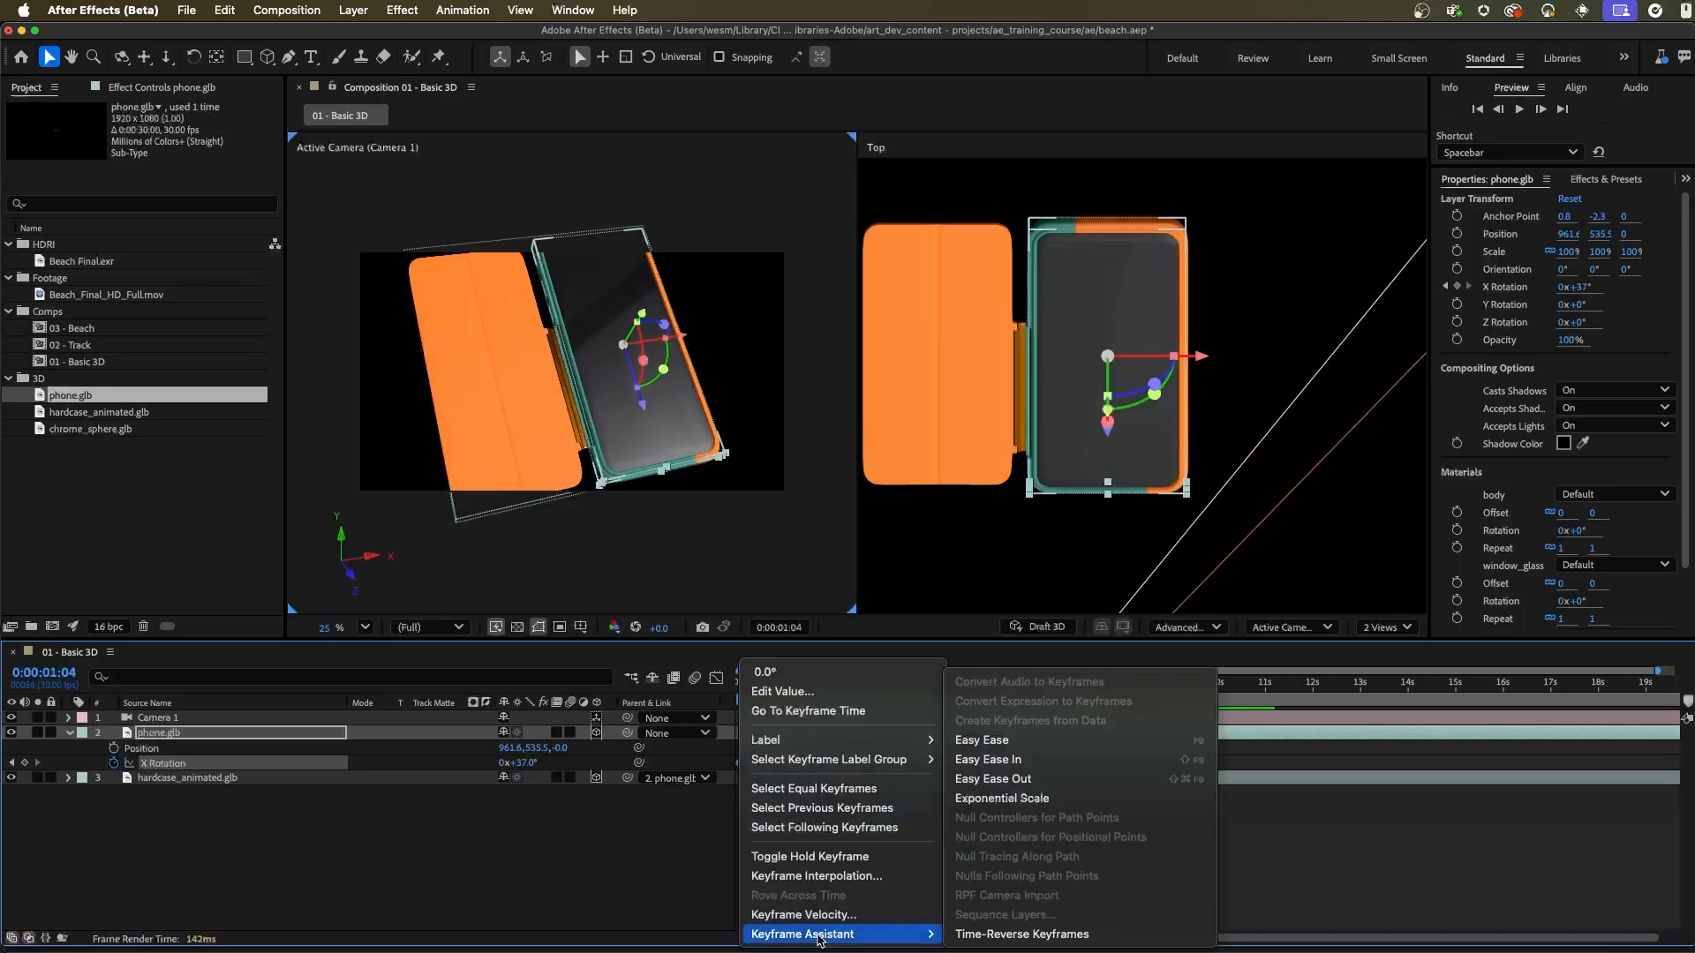
left_click(1055, 780)
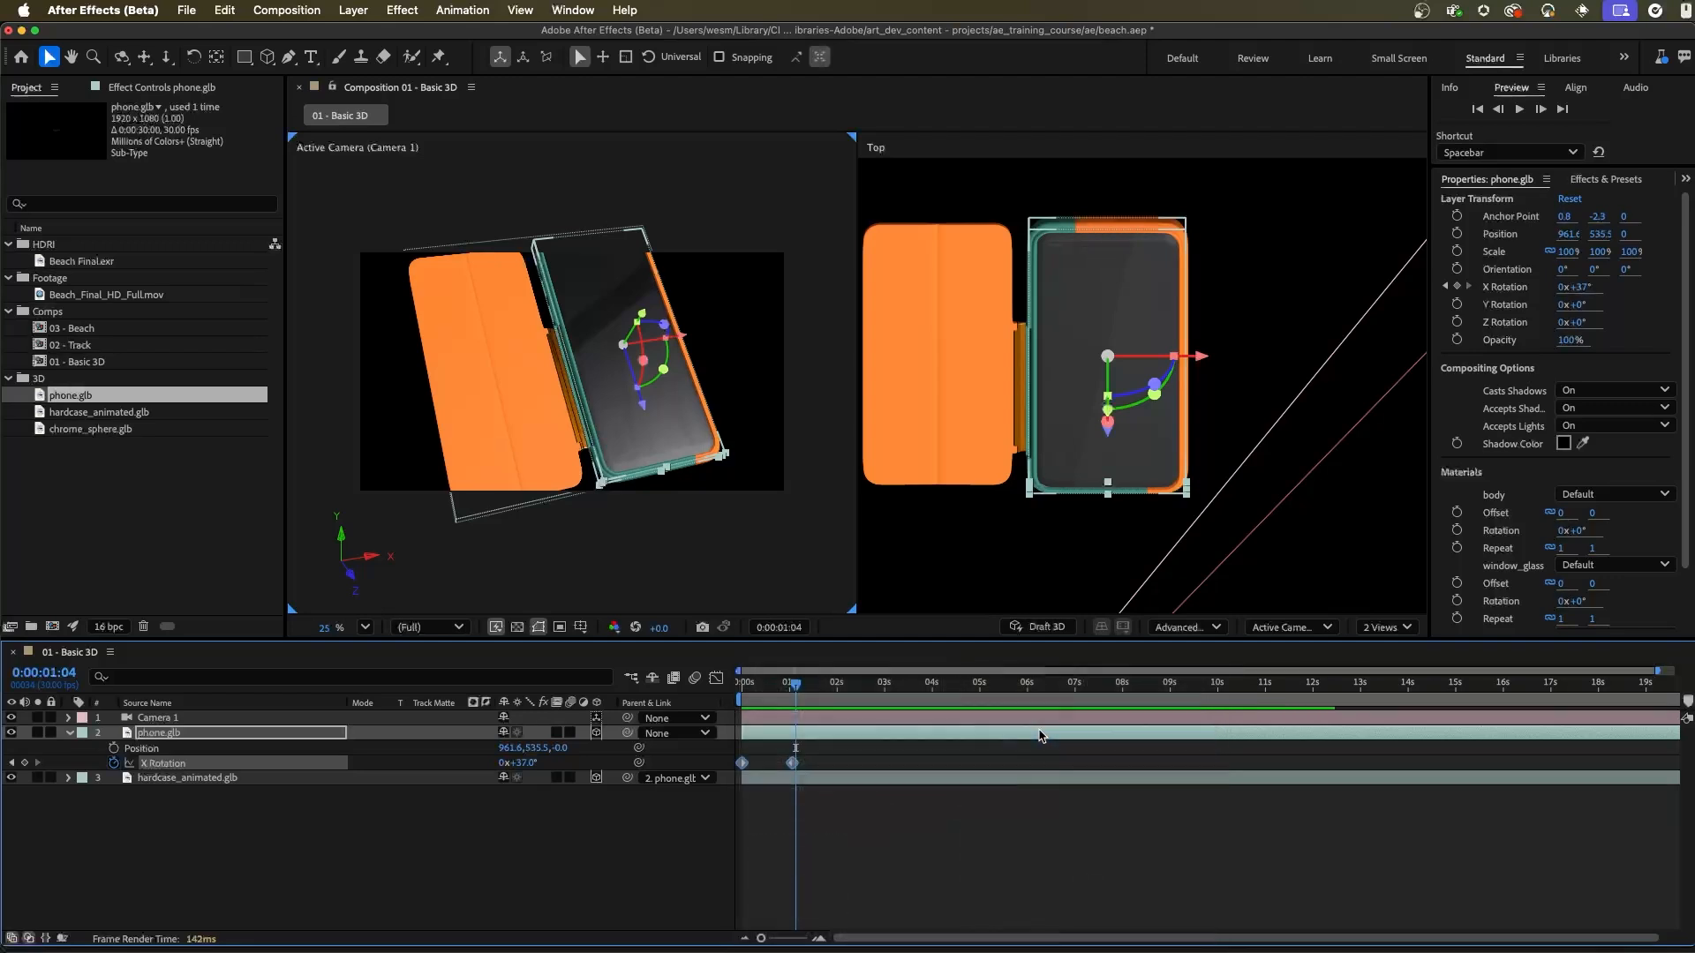
key("Home")
key("space")
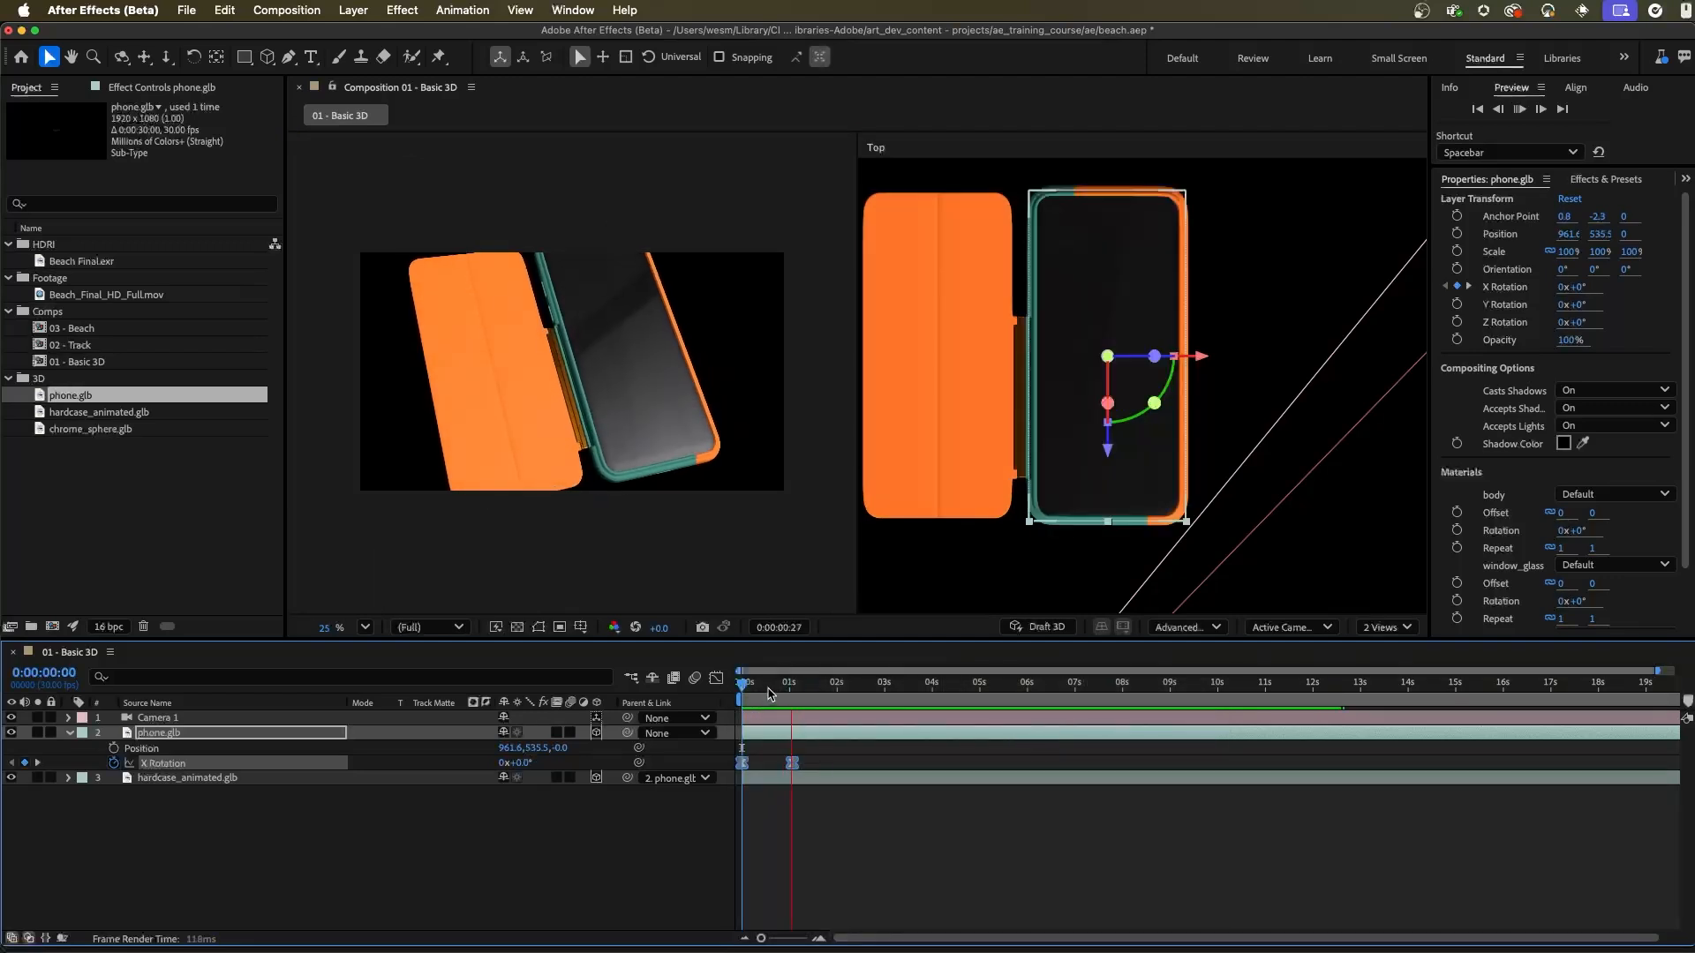
key("space")
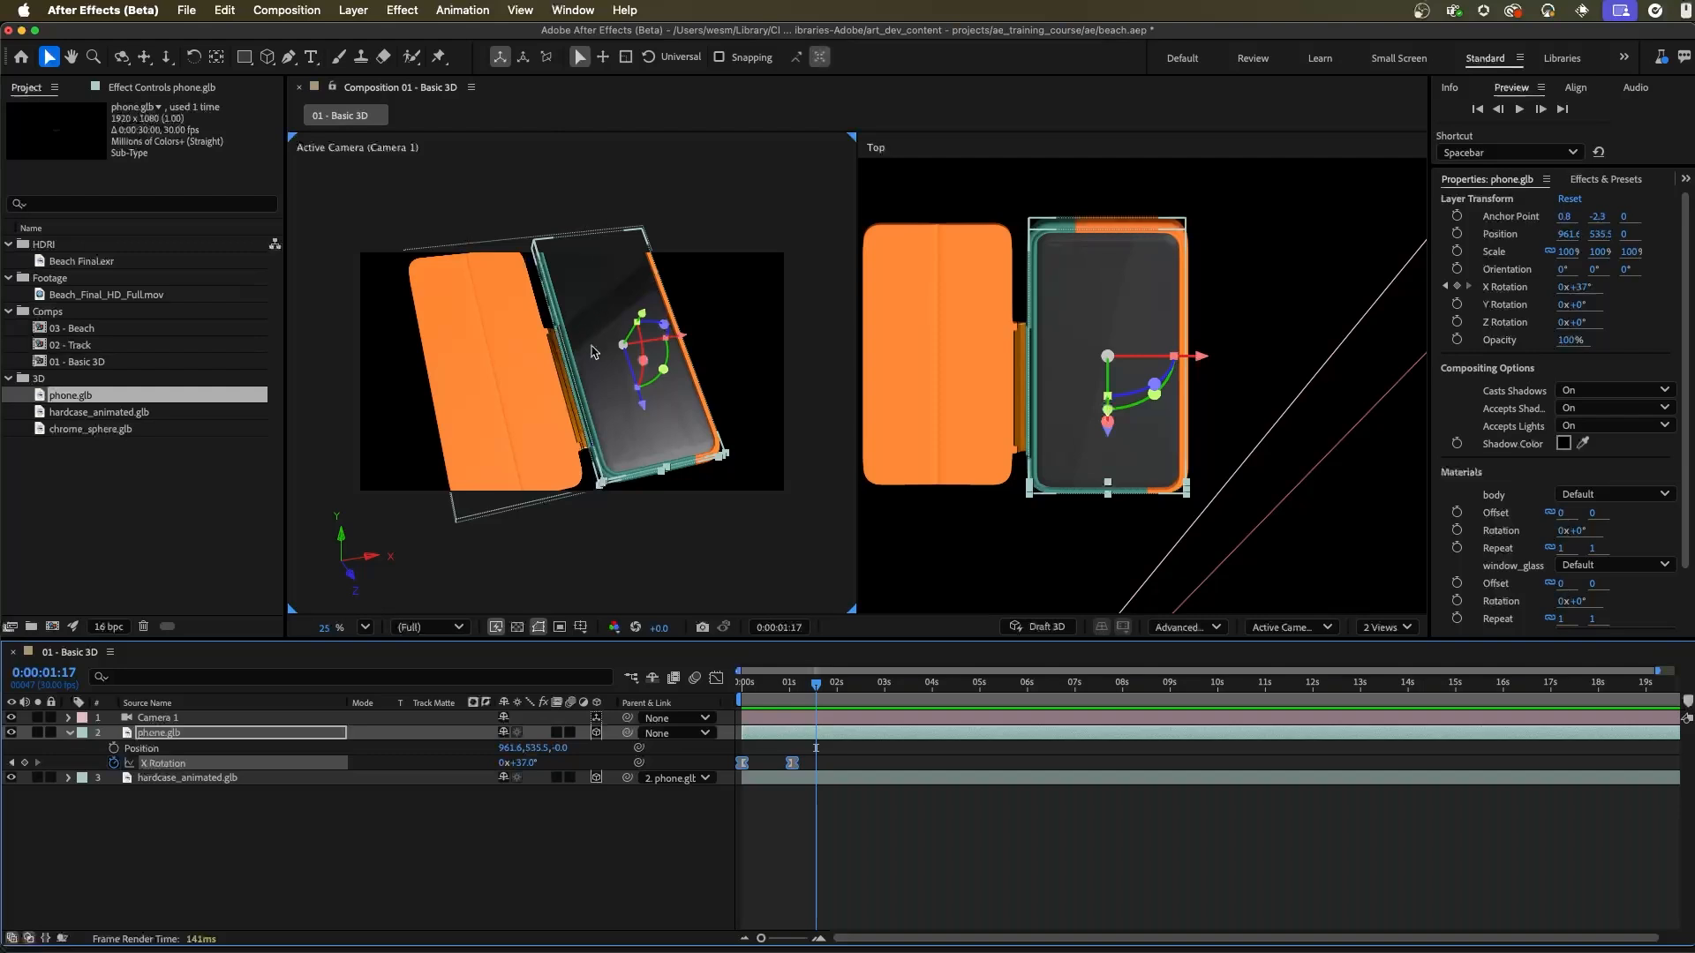
Step: Adjust Camera 1 so the phone and case sit smaller in the active camera view, and clear the selection
left_click(750, 399)
left_click(1050, 324)
left_click_drag(569, 391, 538, 386)
left_click(648, 276)
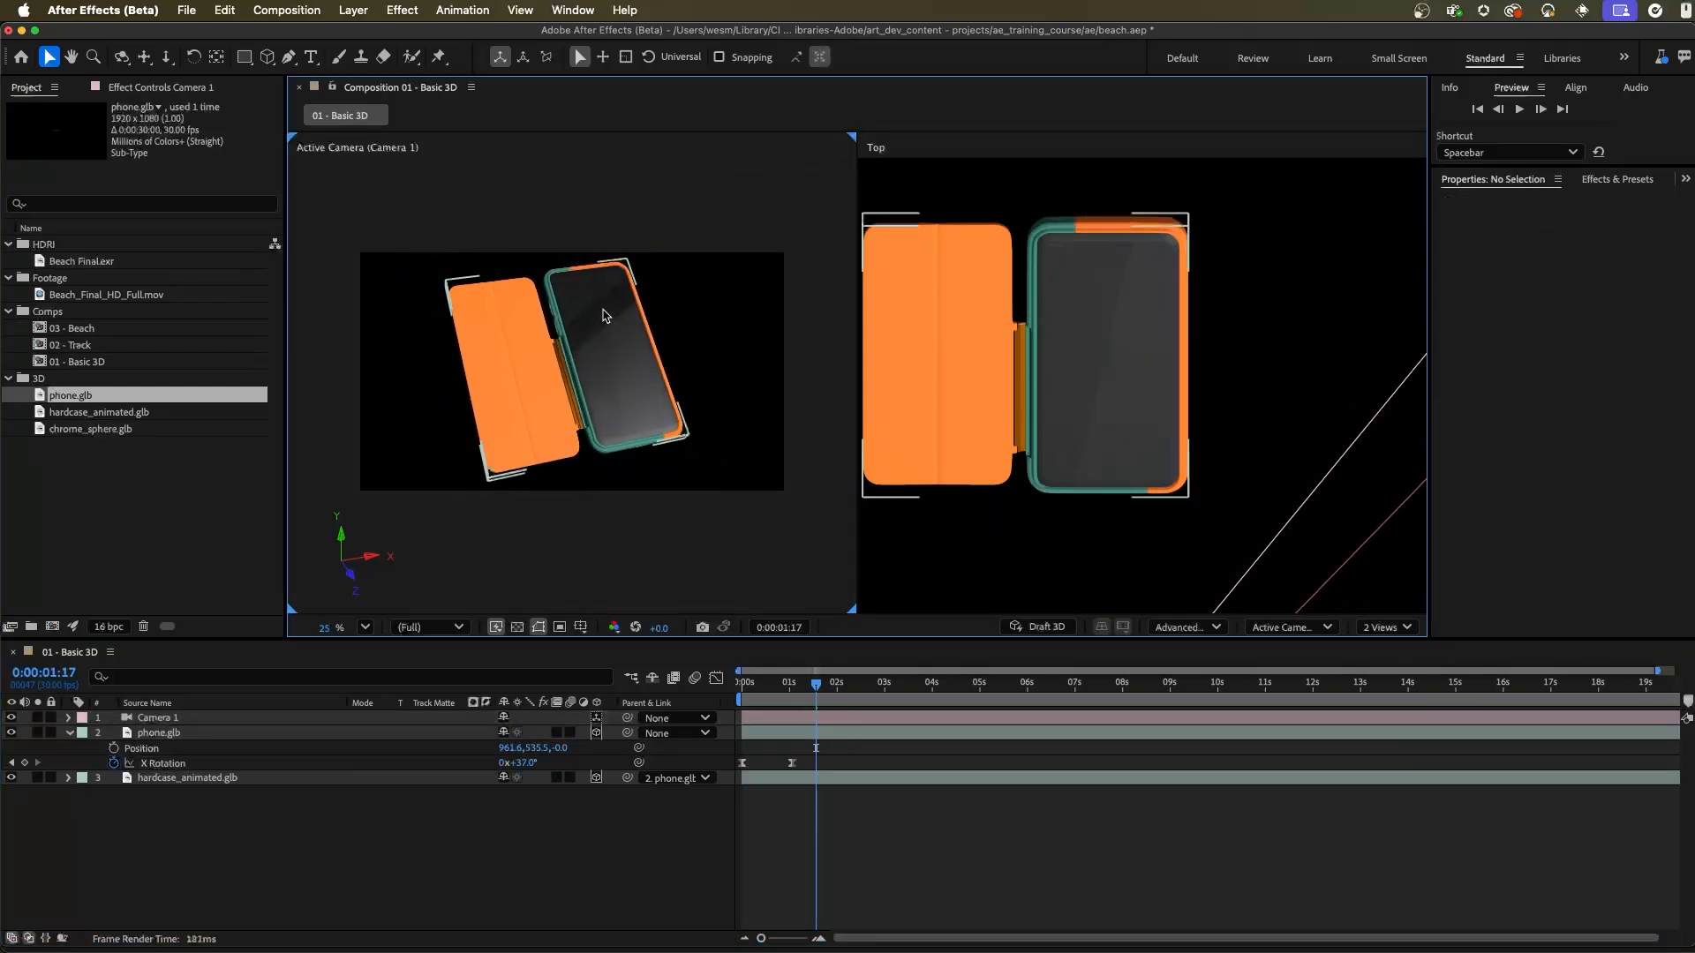
Step: Add a new light of type Environment with 100% intensity and shadow casting enabled
left_click(353, 10)
mouse_move(358, 38)
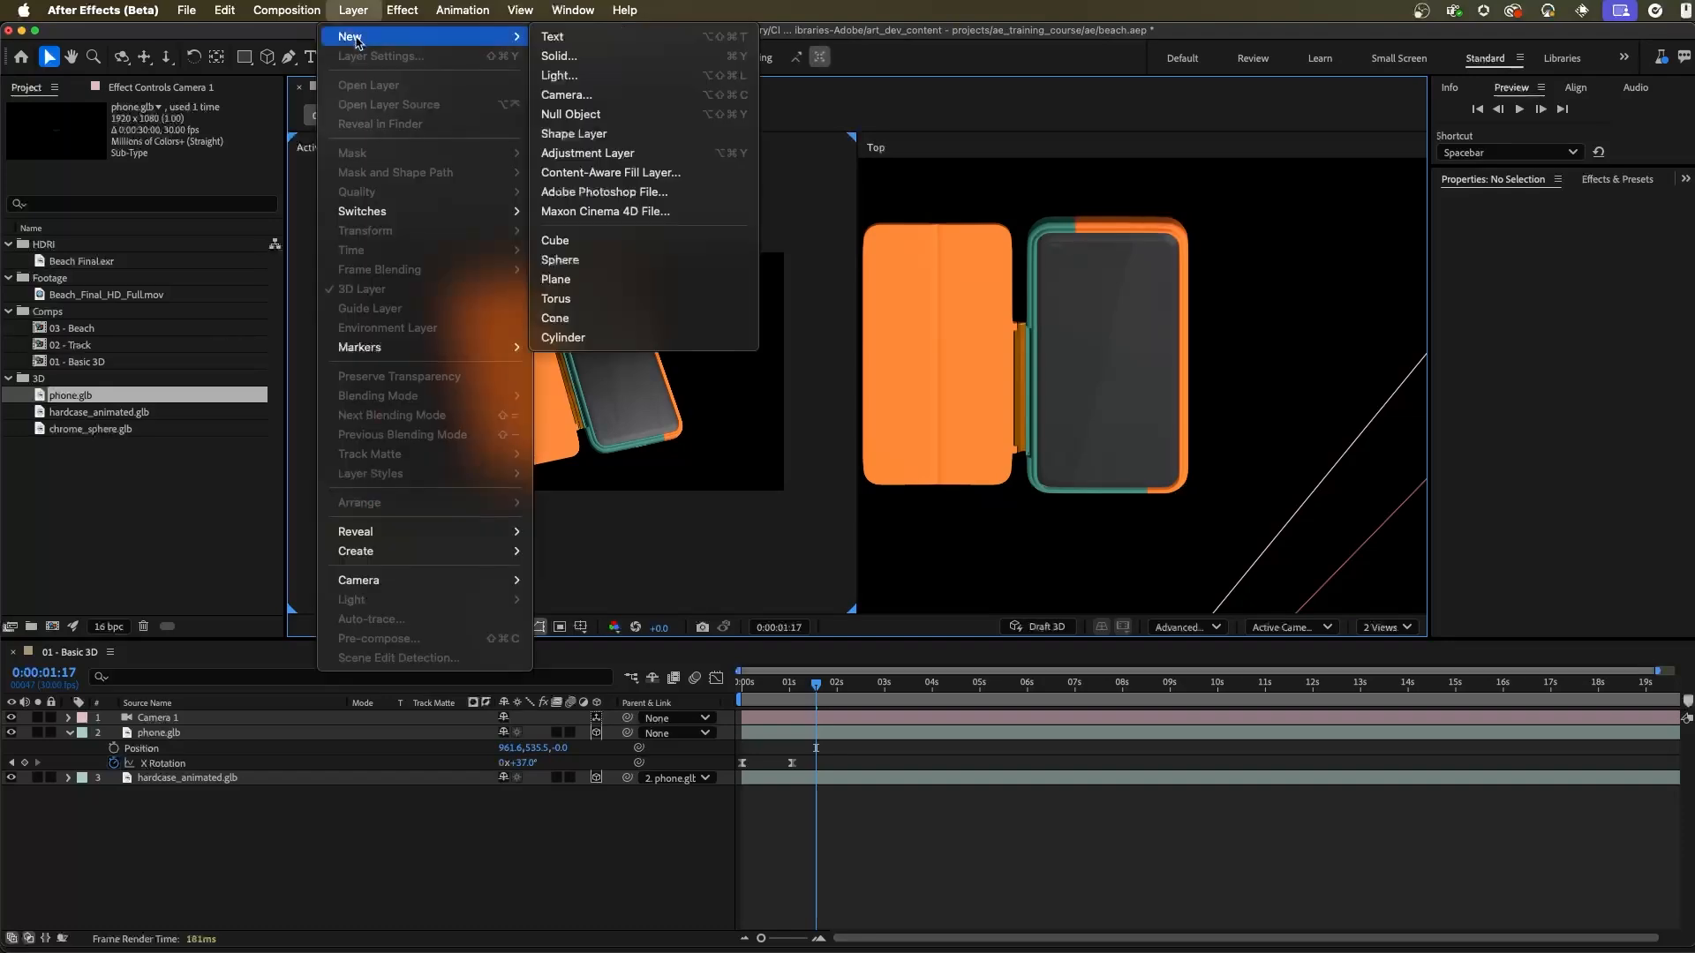
left_click(632, 80)
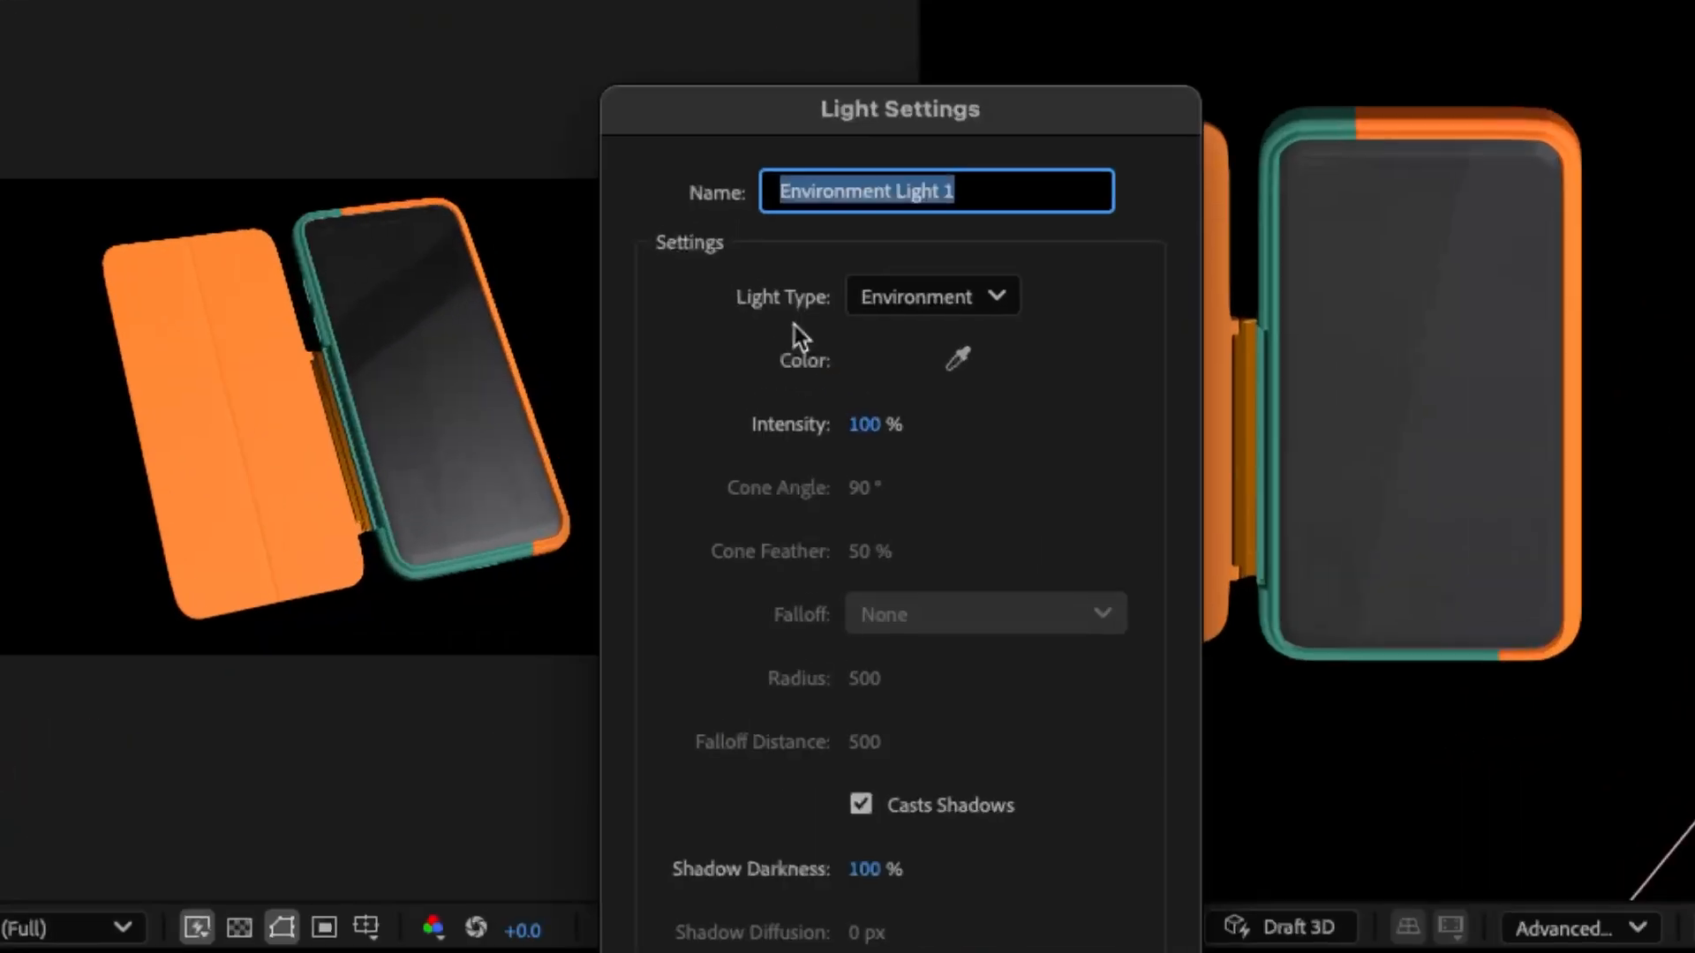
left_click(896, 312)
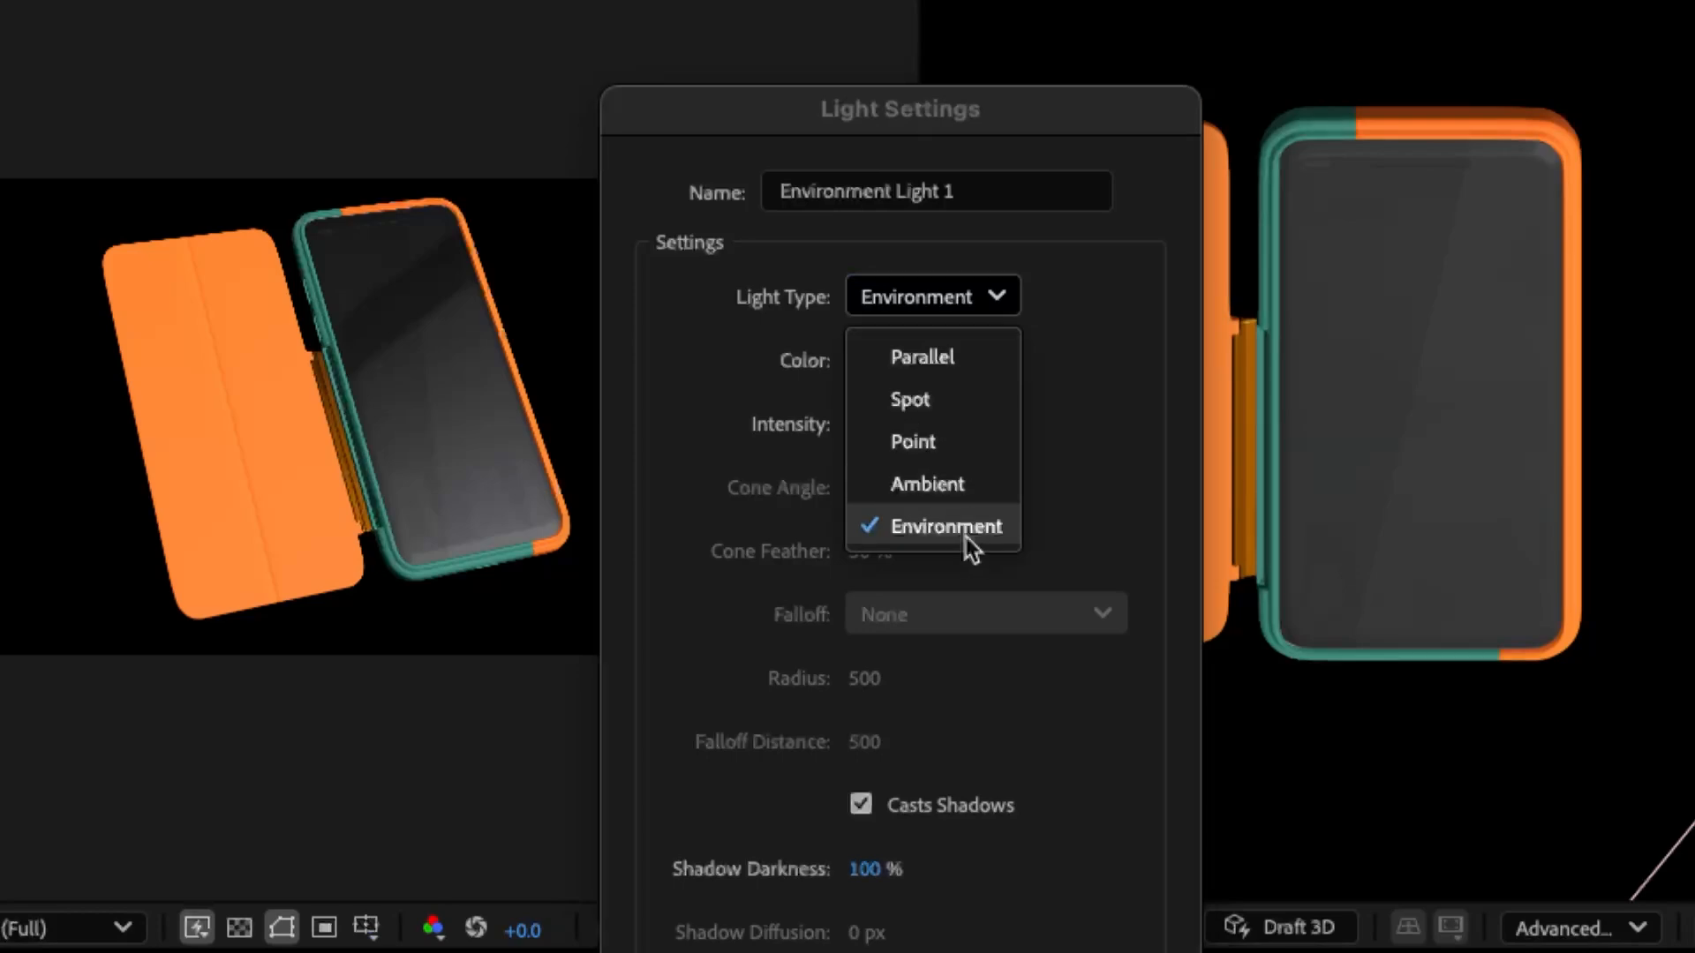
left_click(965, 539)
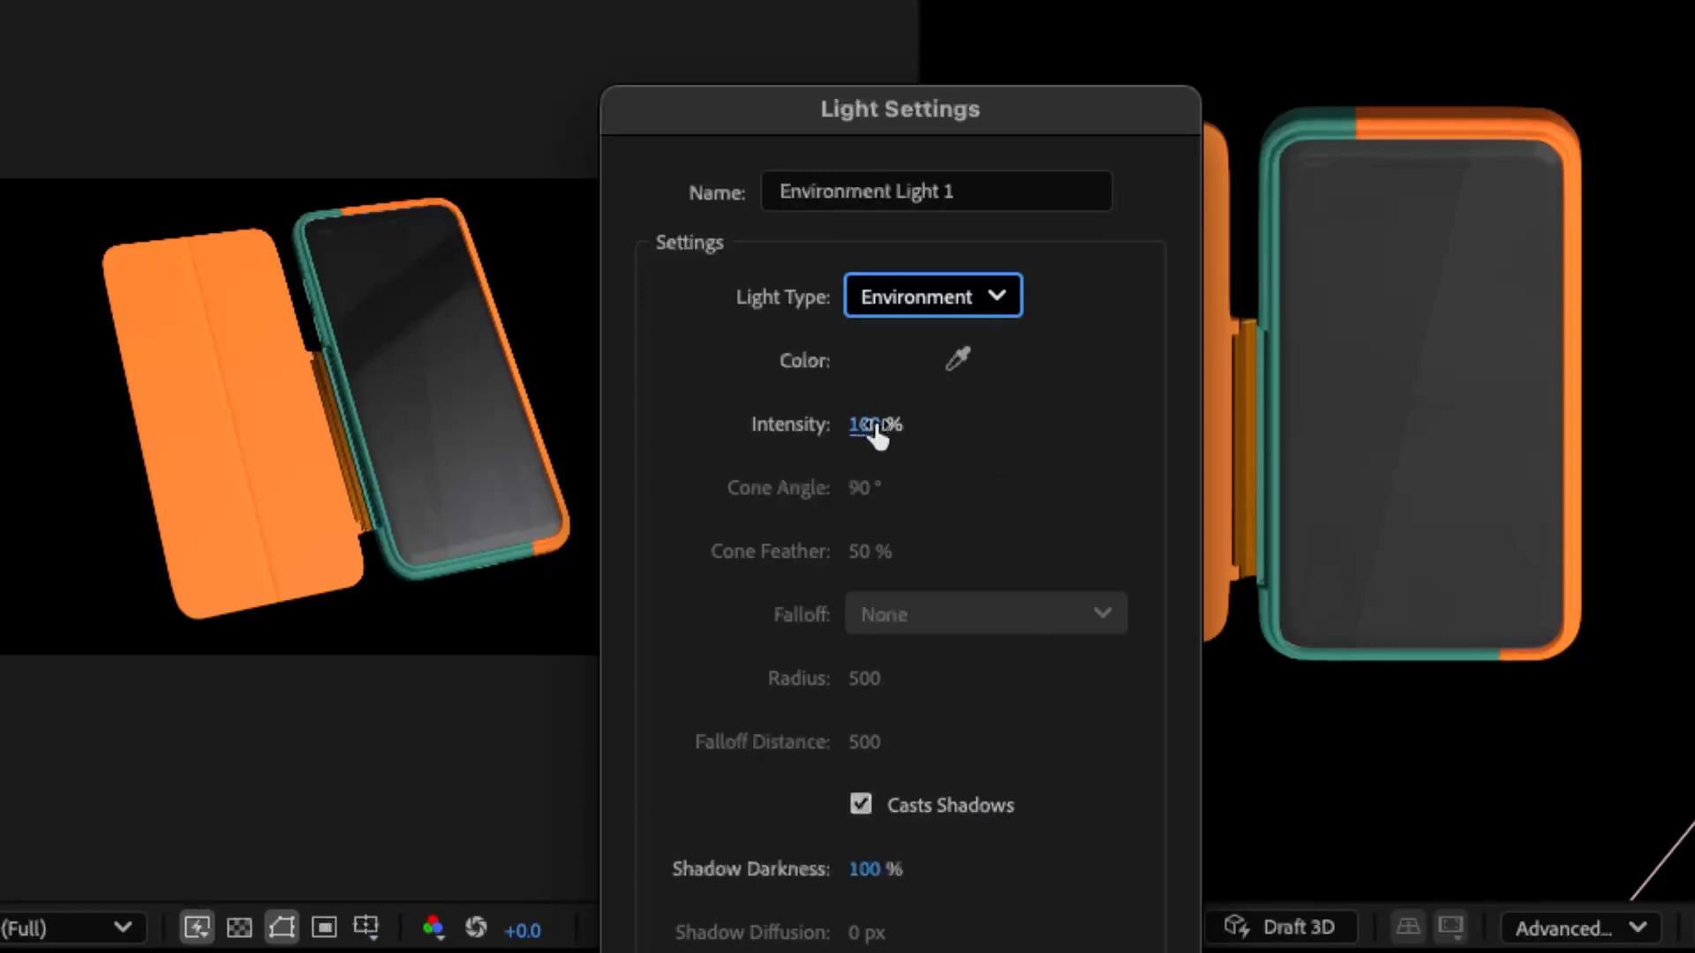
left_click(1004, 306)
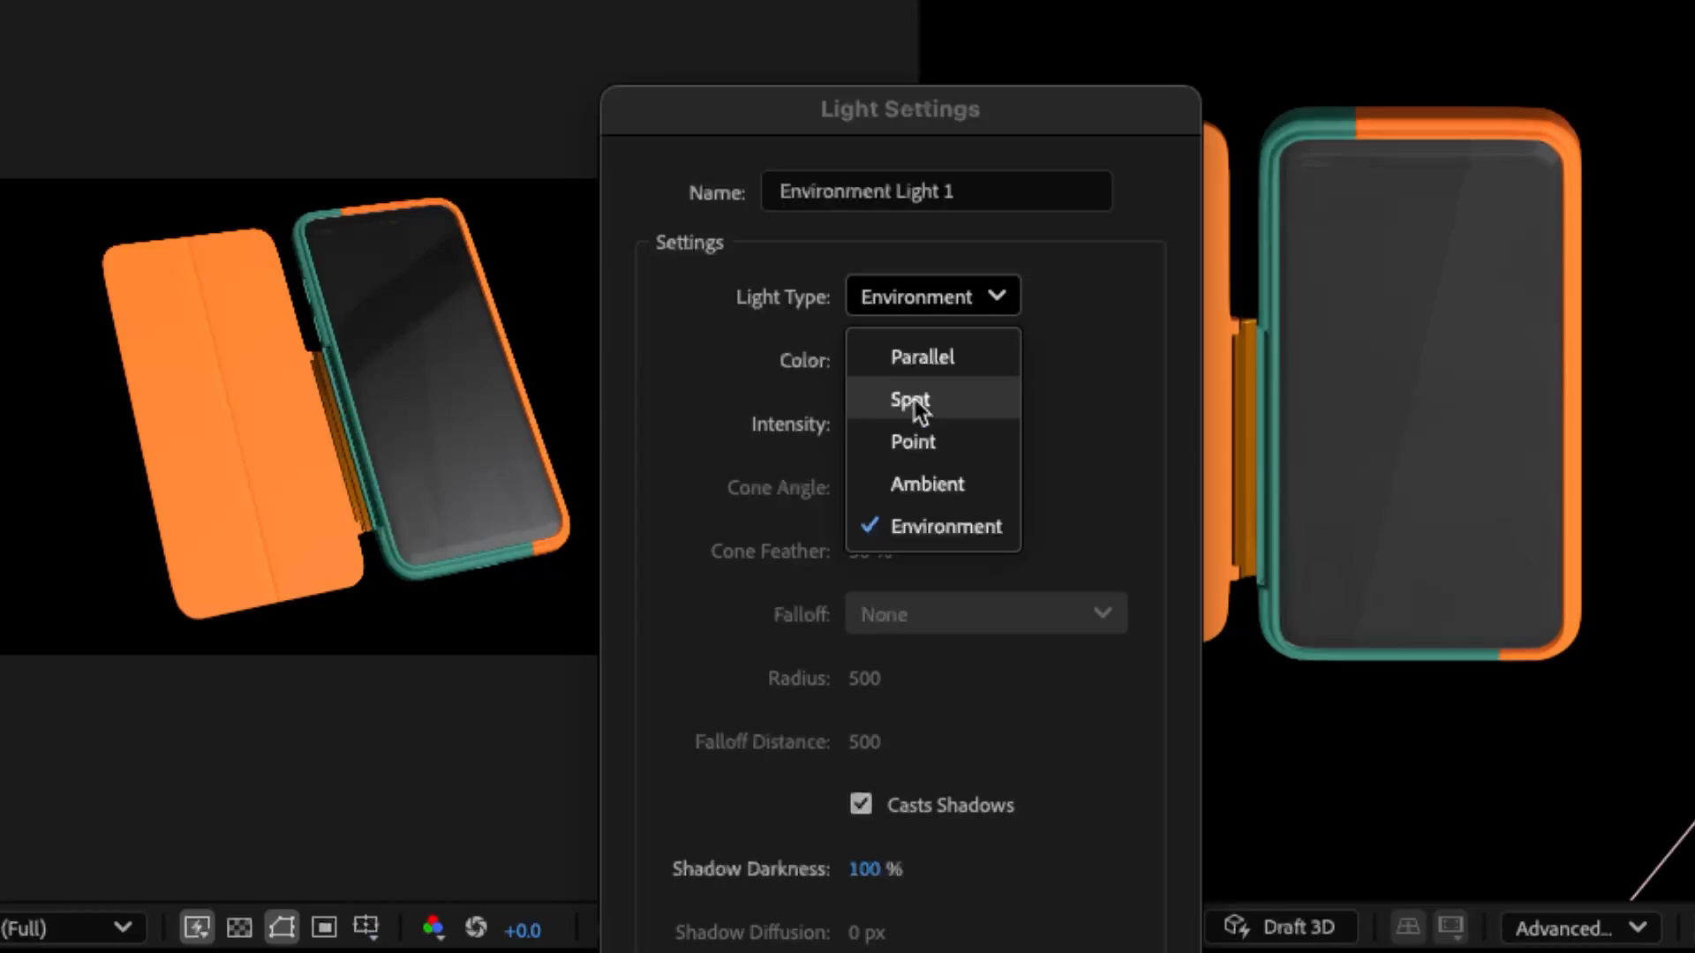
left_click(952, 527)
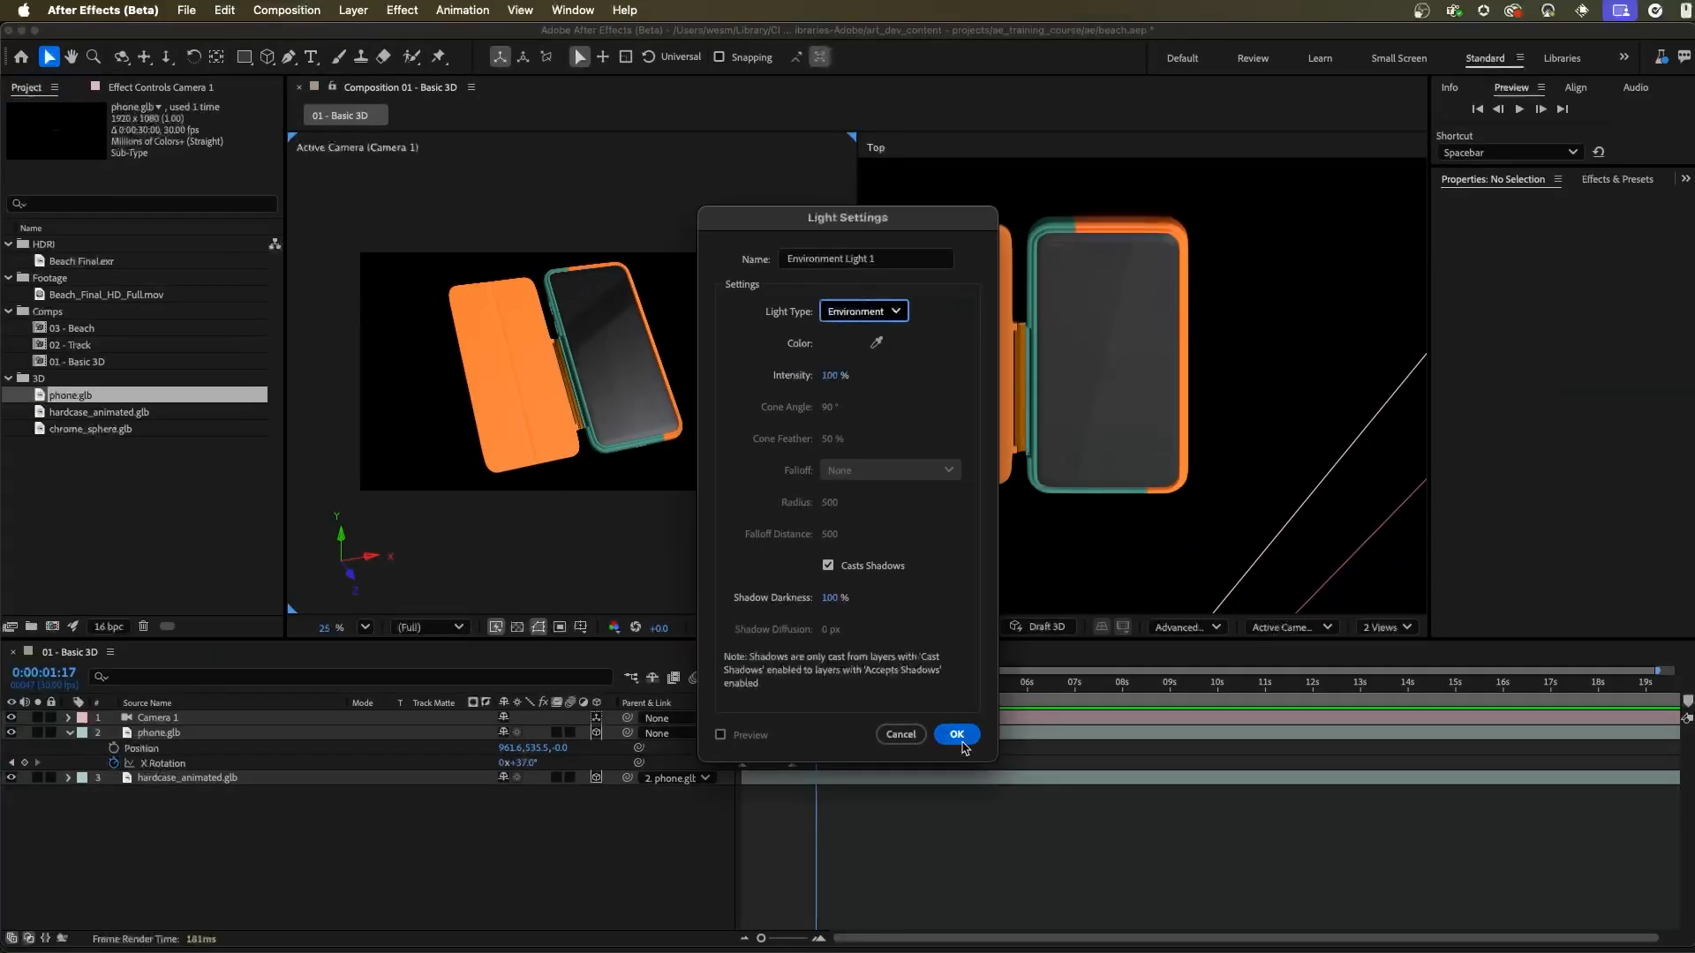
left_click(962, 730)
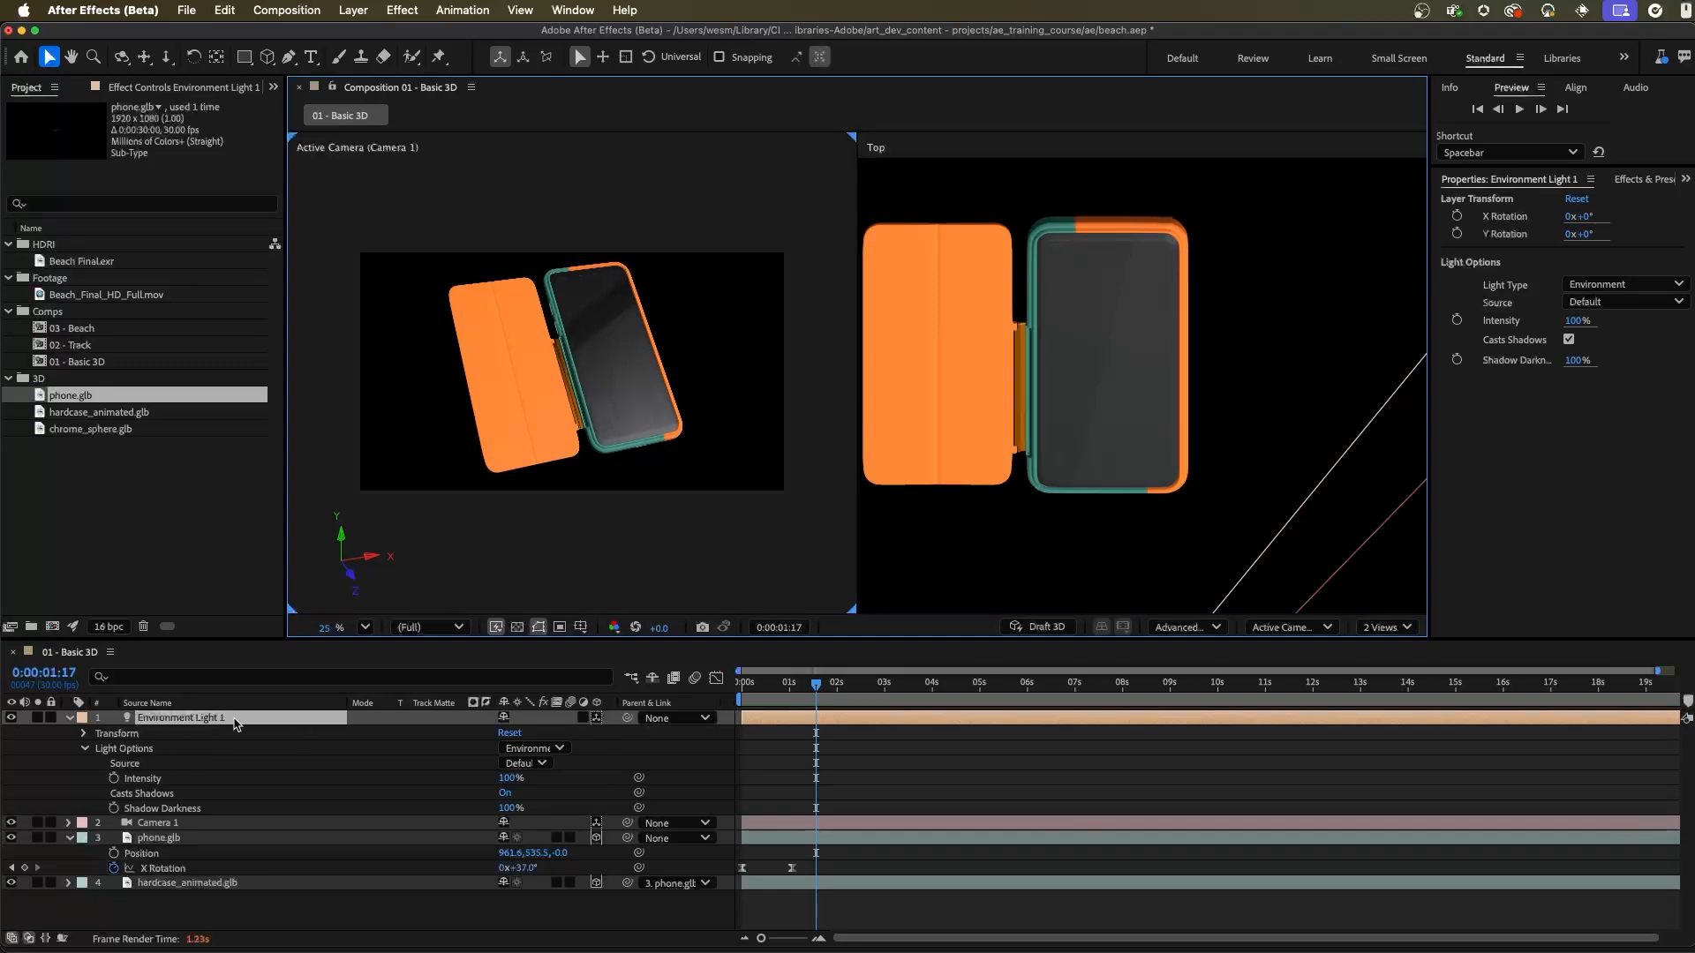
Step: Change the composition layout to 1 View and select the Environment Light 1 layer
left_click(838, 316)
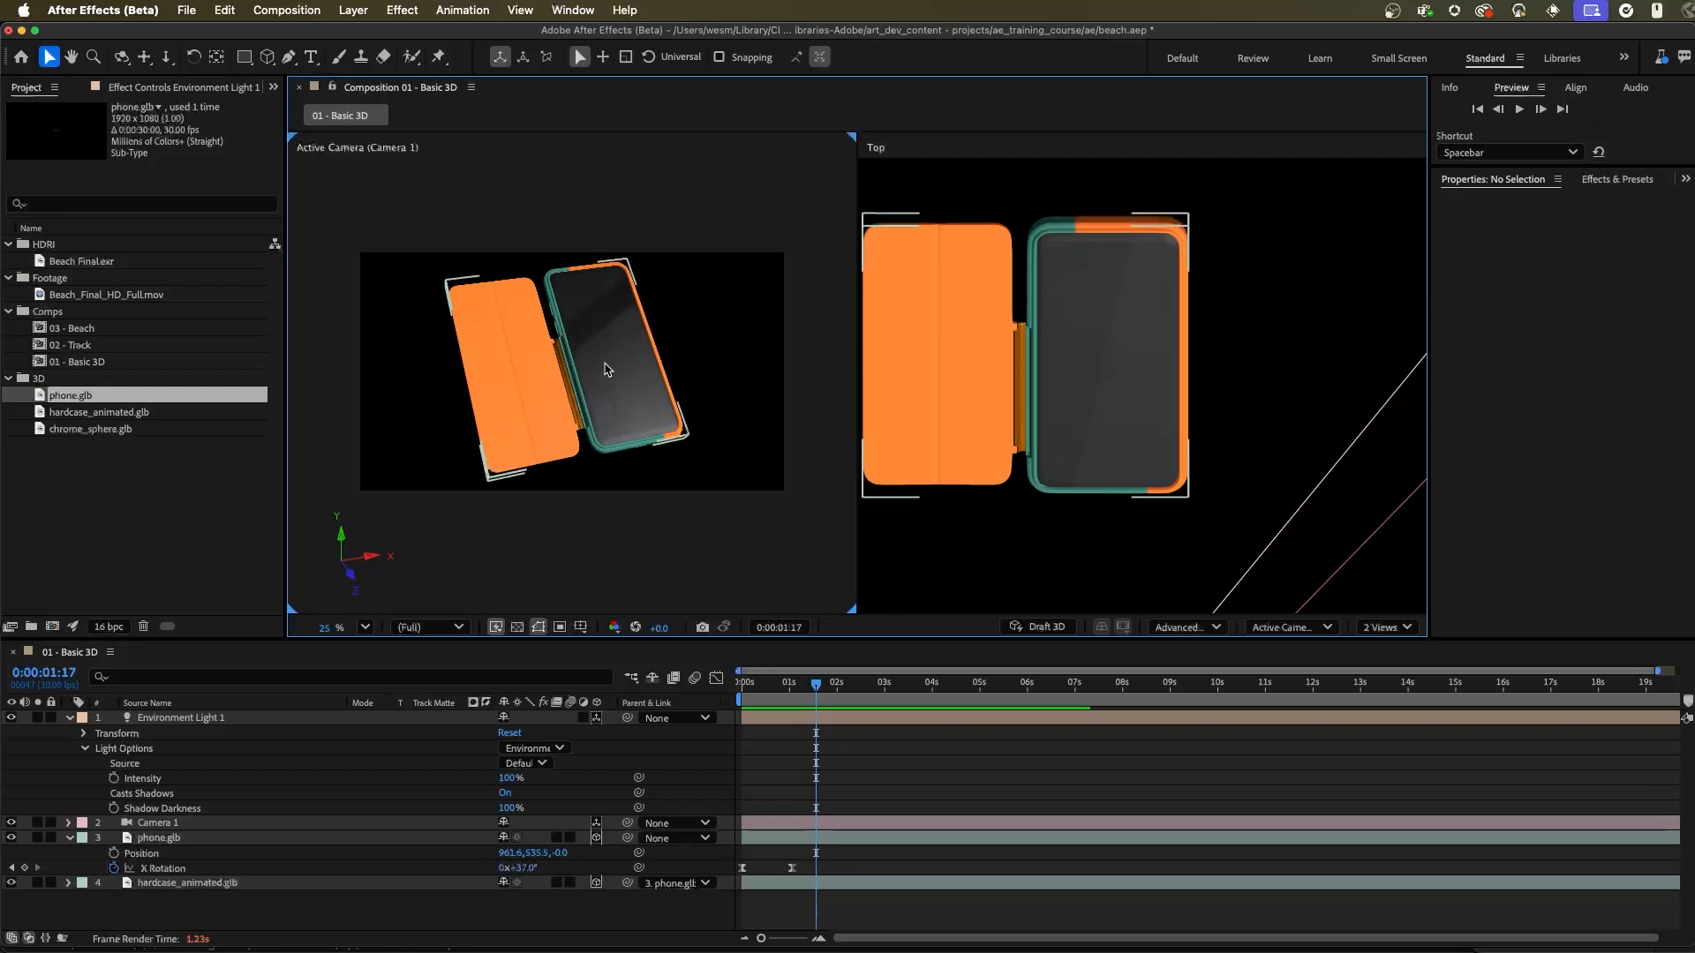
left_click(1386, 626)
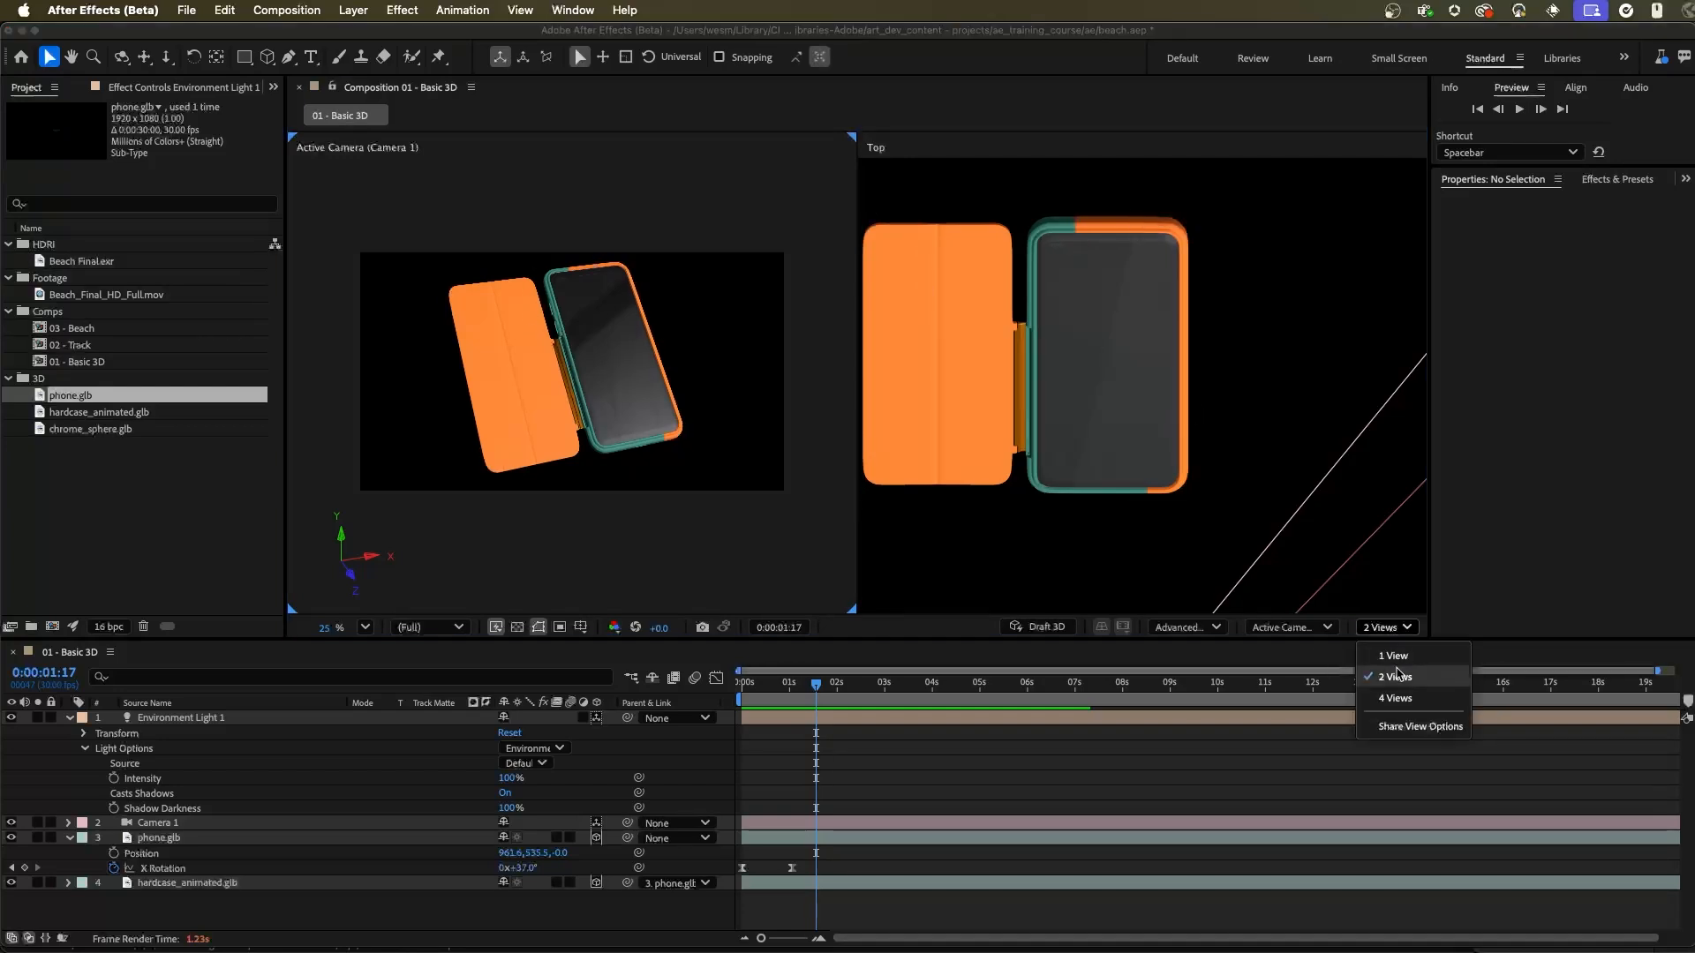
left_click(1404, 657)
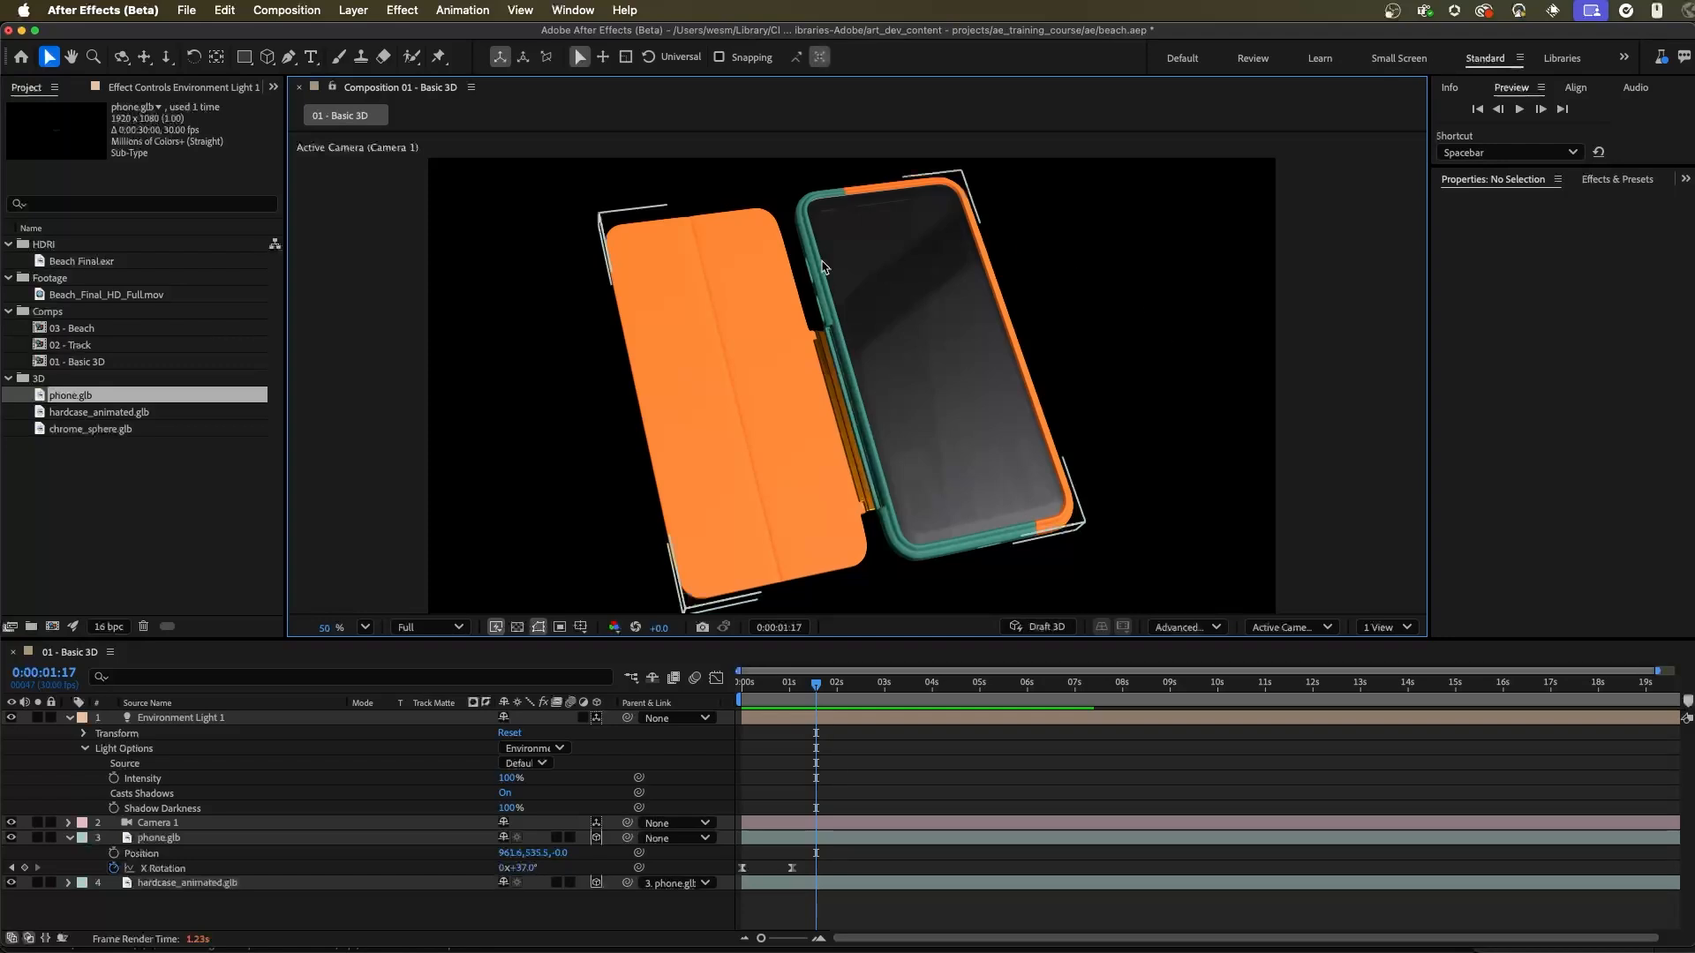
left_click(173, 722)
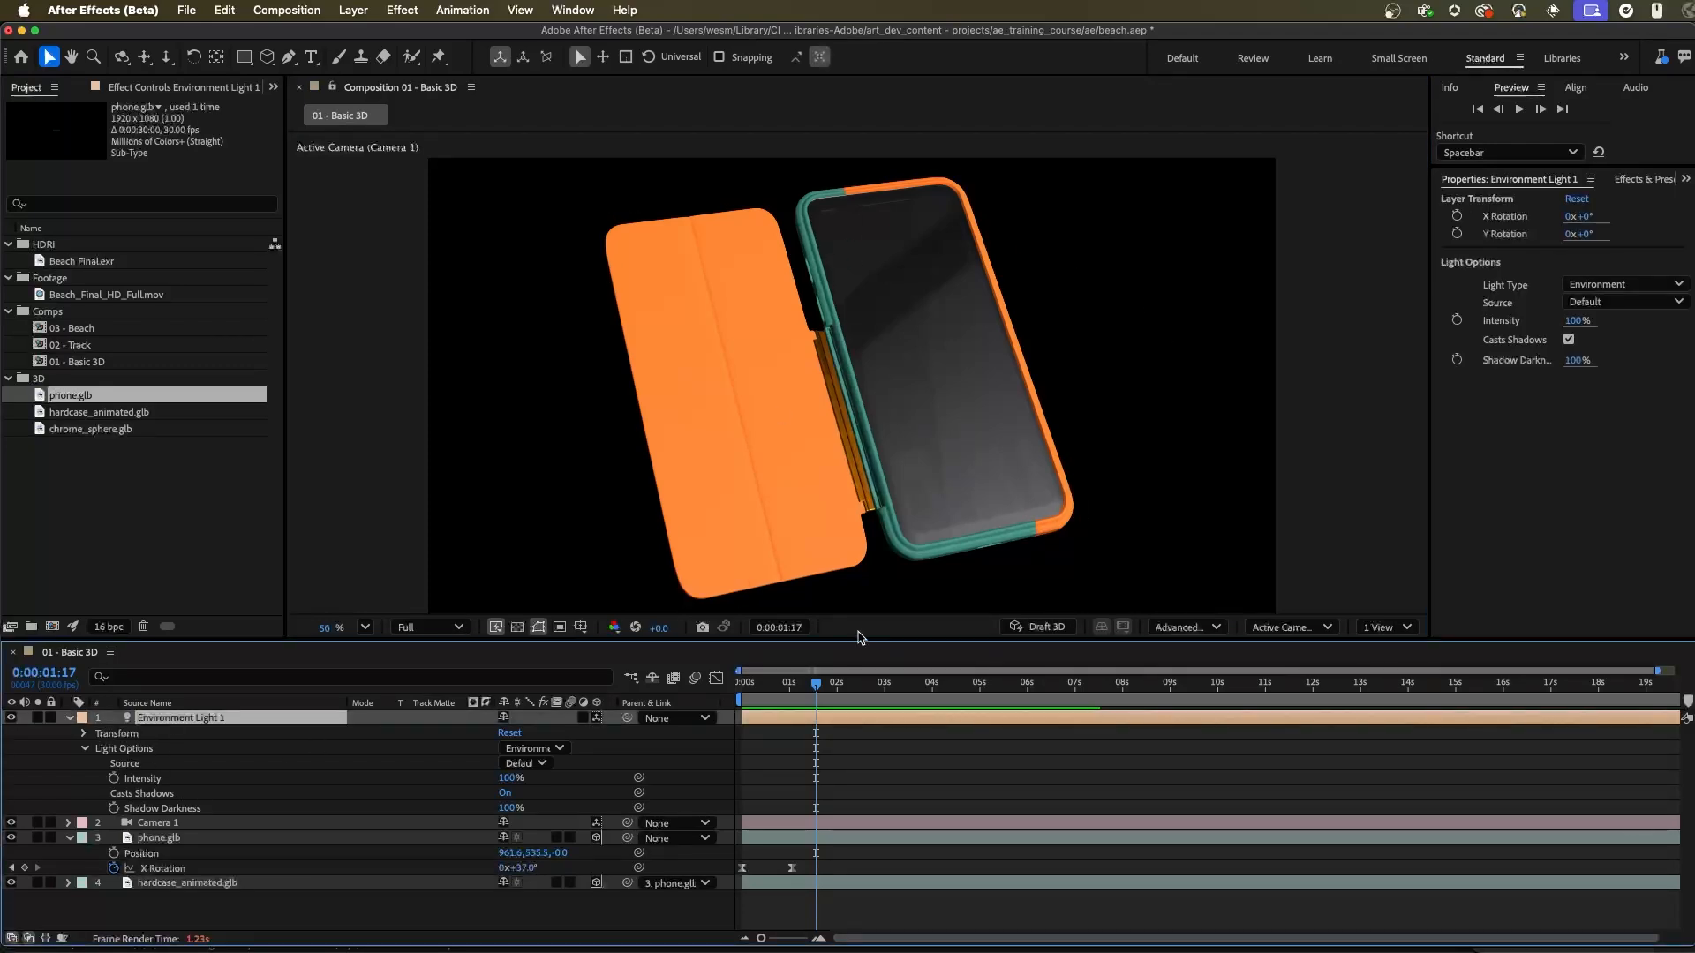
Step: In the Advanced 3D renderer options, fit the shadow casting box to the scene and raise the Render Quality slightly
left_click(1187, 627)
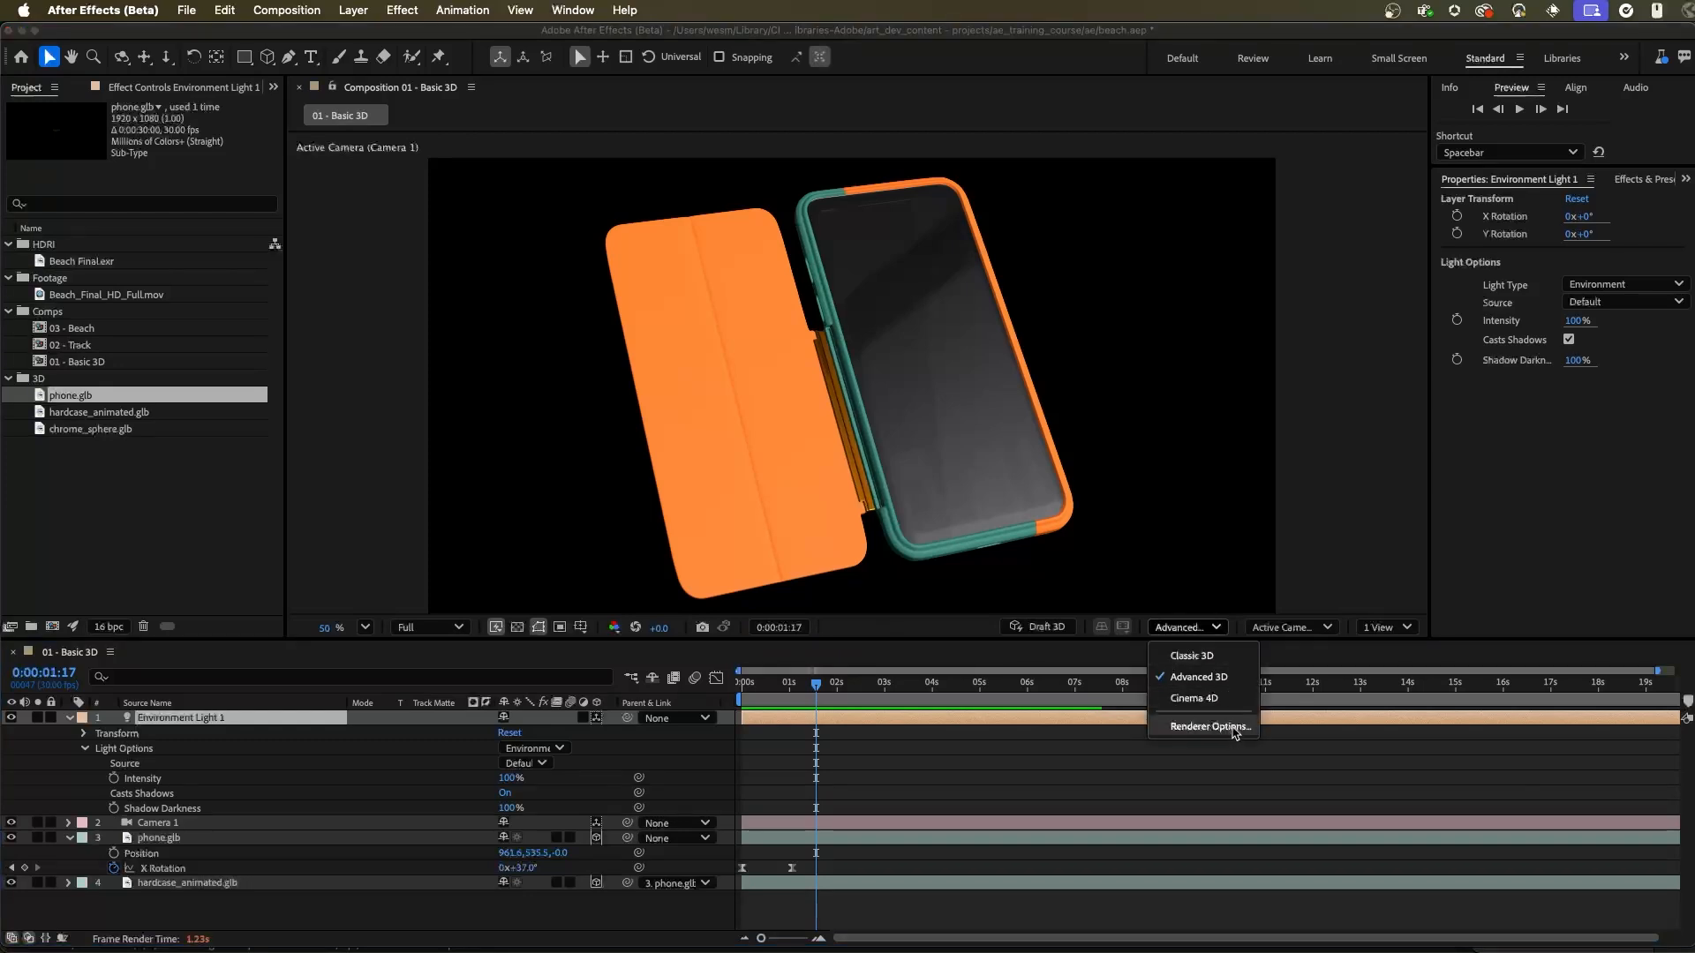
left_click(1234, 728)
left_click_drag(933, 363, 1322, 160)
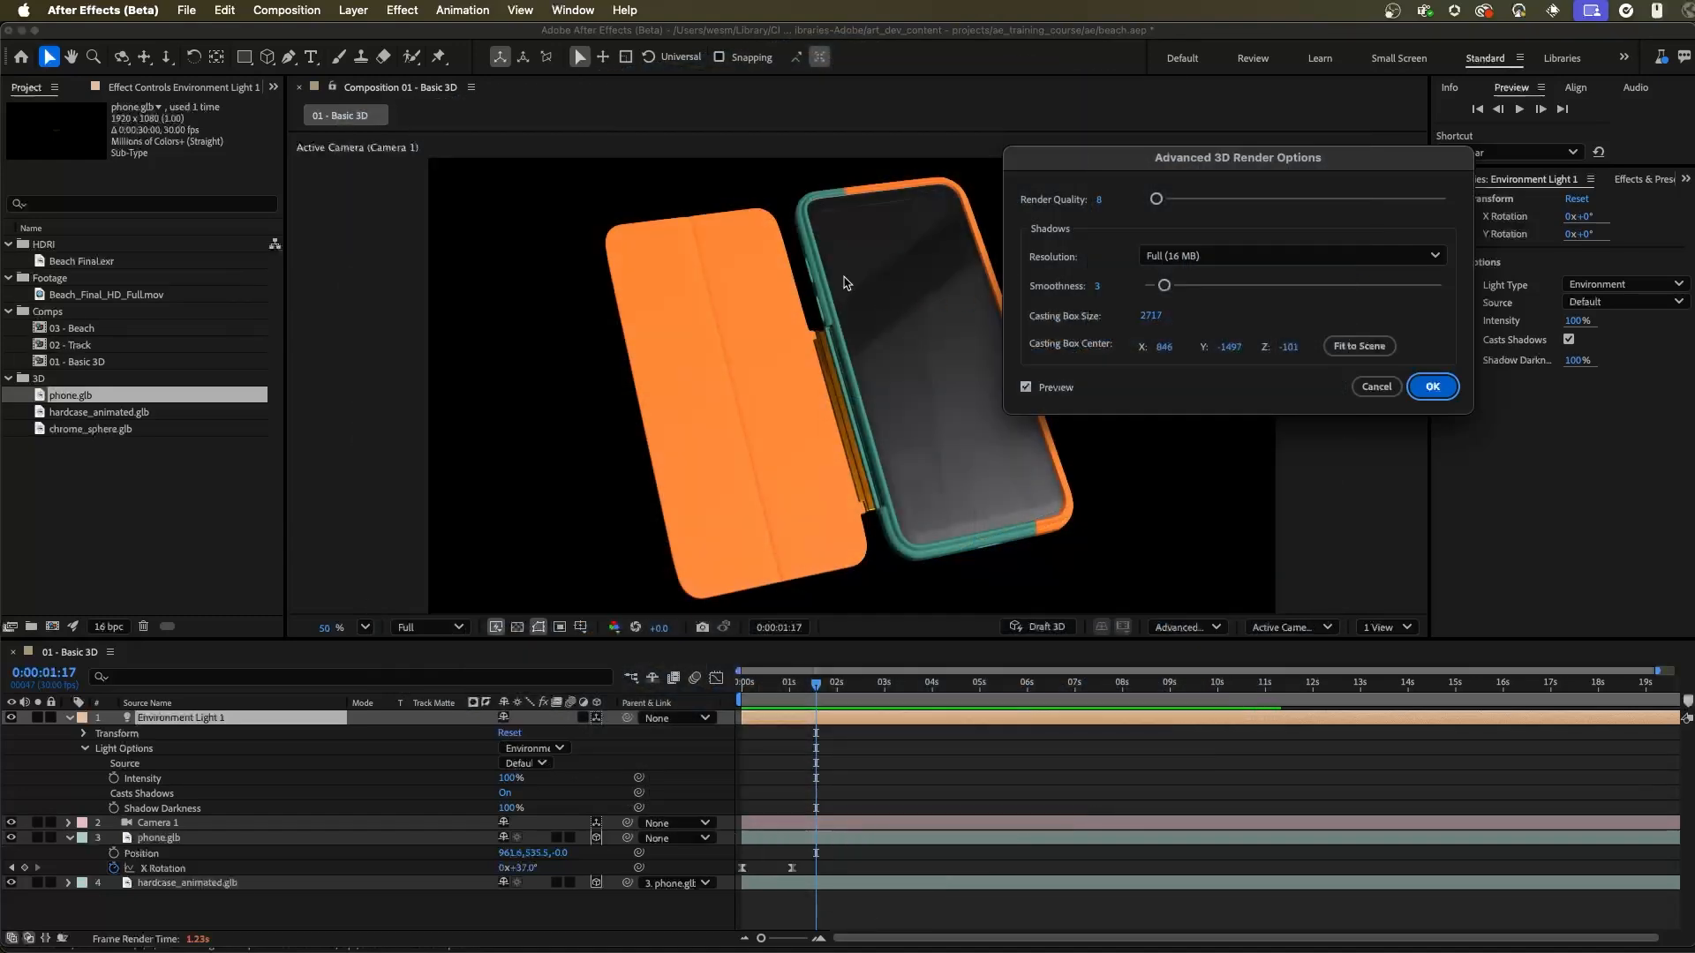
left_click(1378, 353)
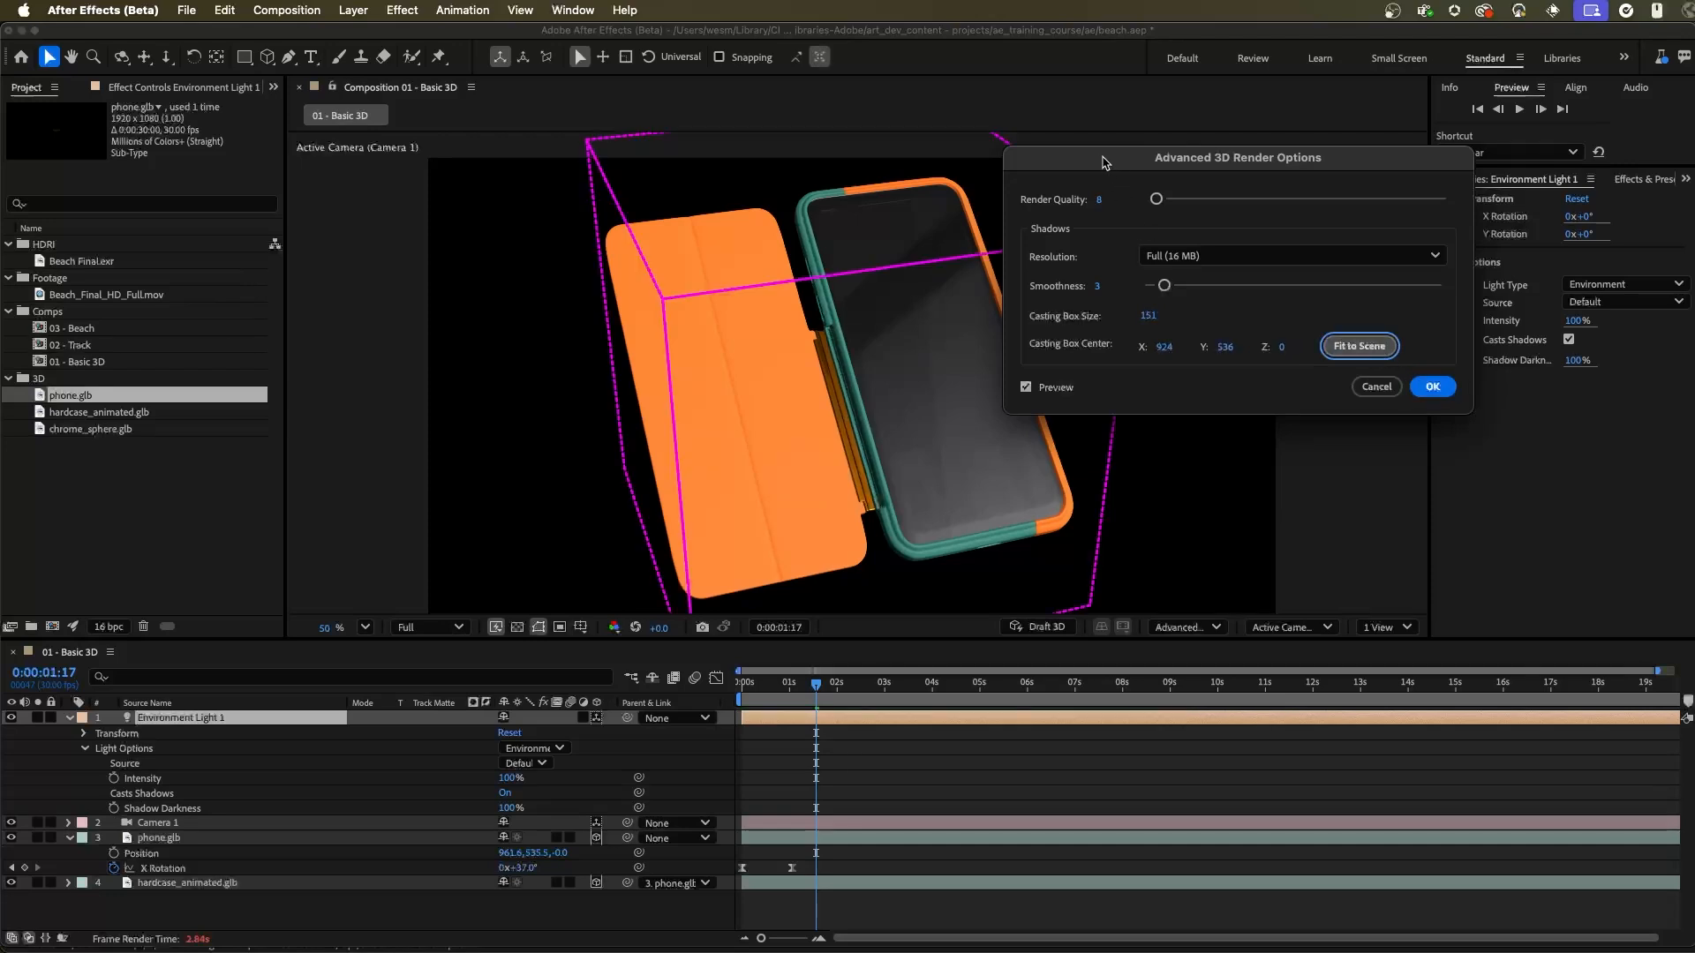
left_click_drag(1104, 157, 1259, 101)
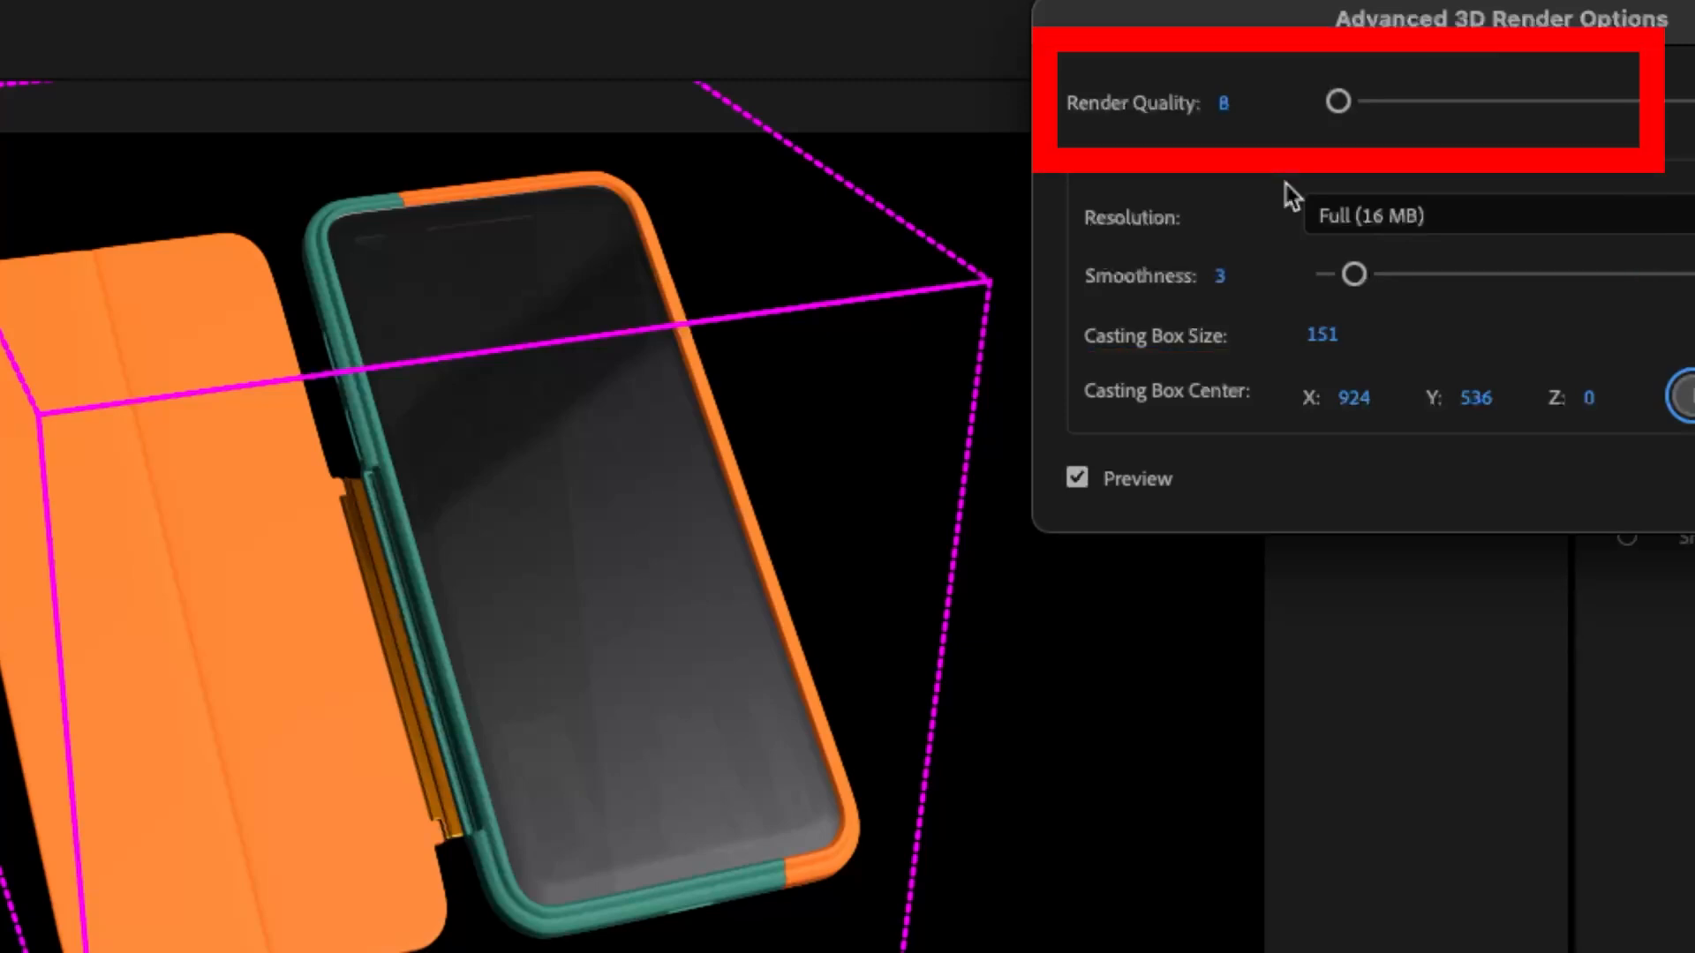
left_click_drag(1338, 103, 1370, 103)
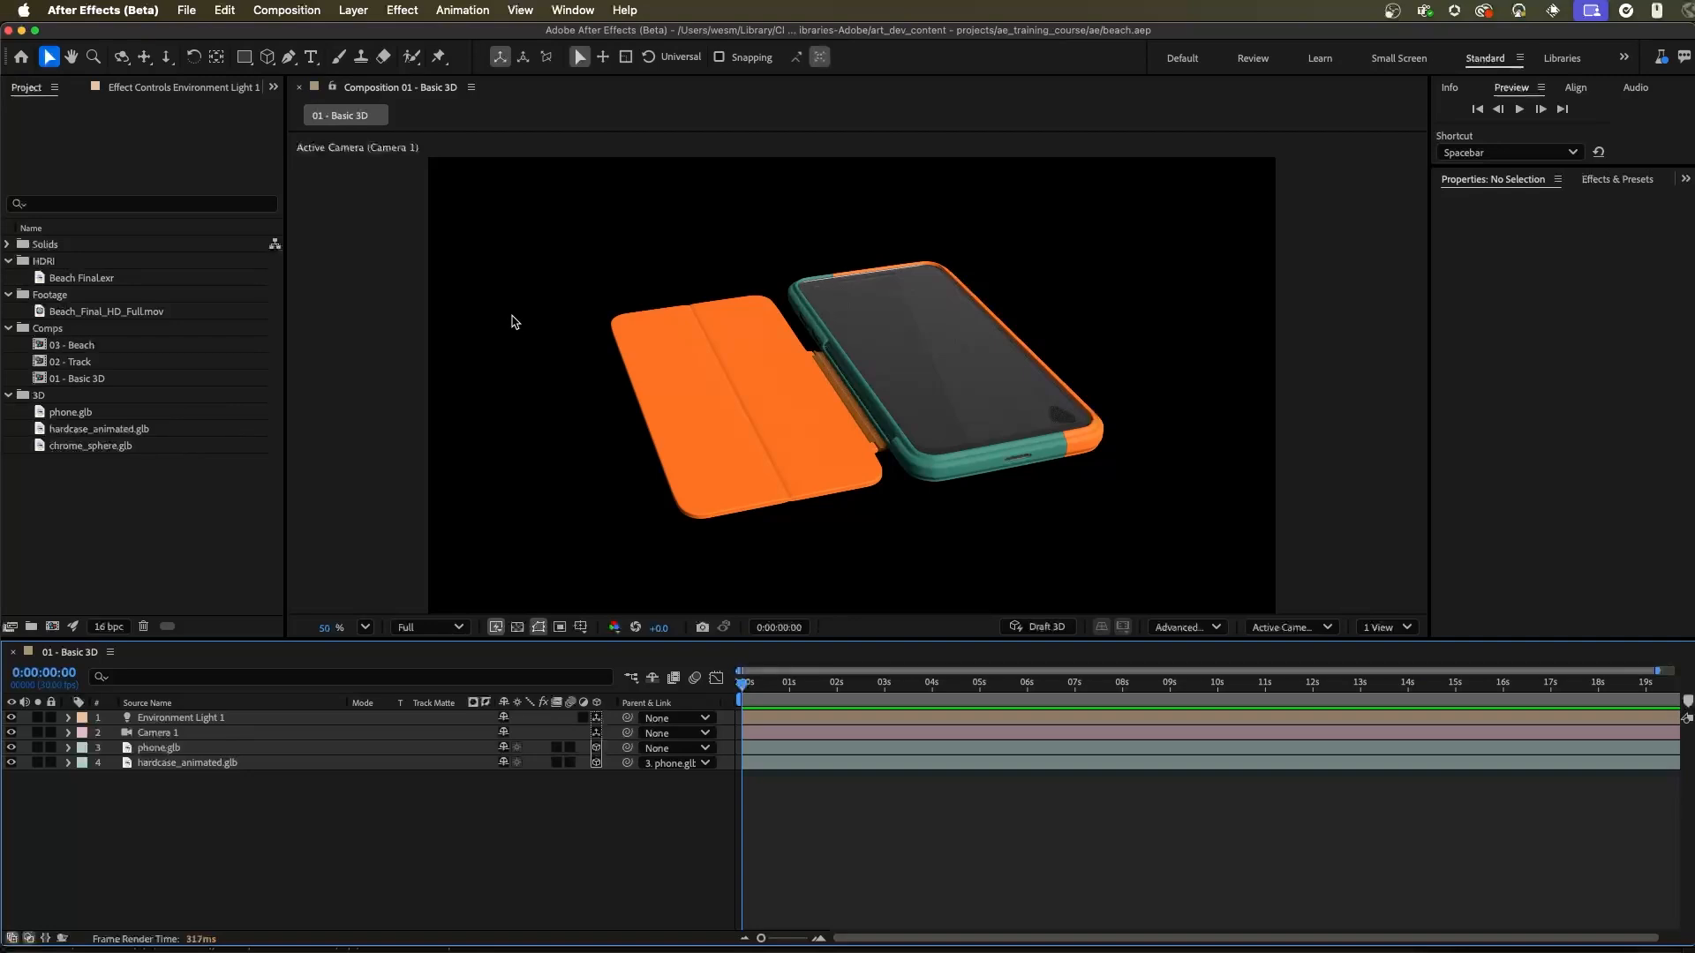
Step: Preview the Beach Final.exr footage and add it as the bottom layer of the 01 - Basic 3D composition
double_click(69, 278)
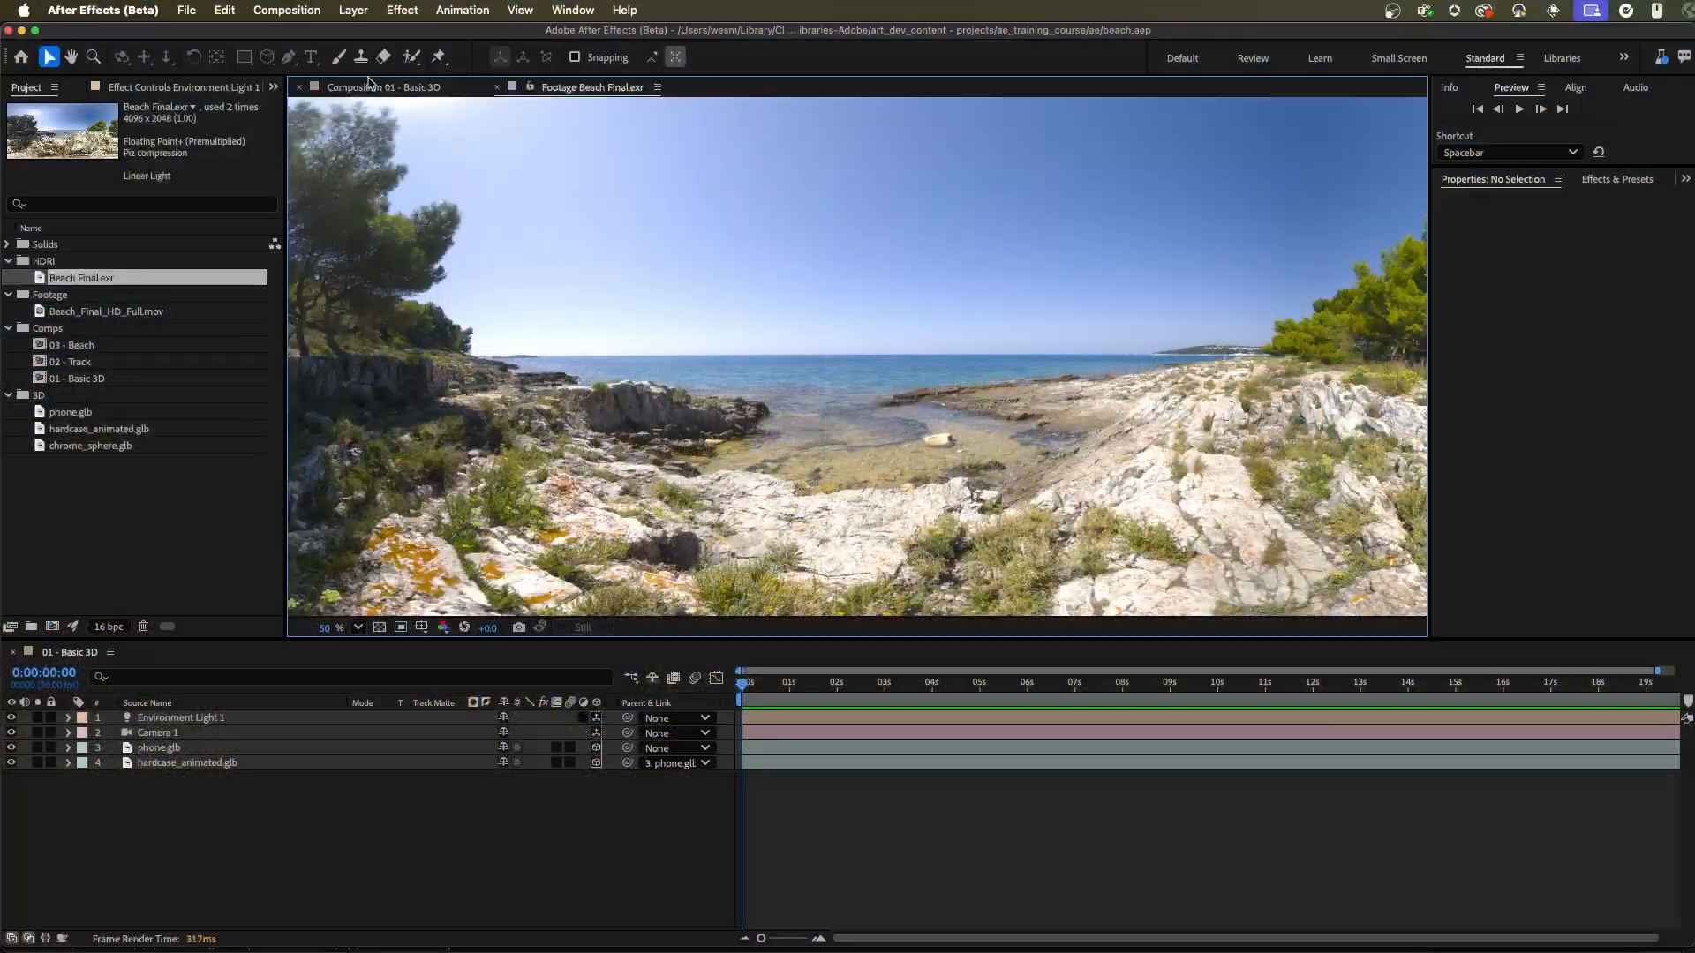
left_click(427, 89)
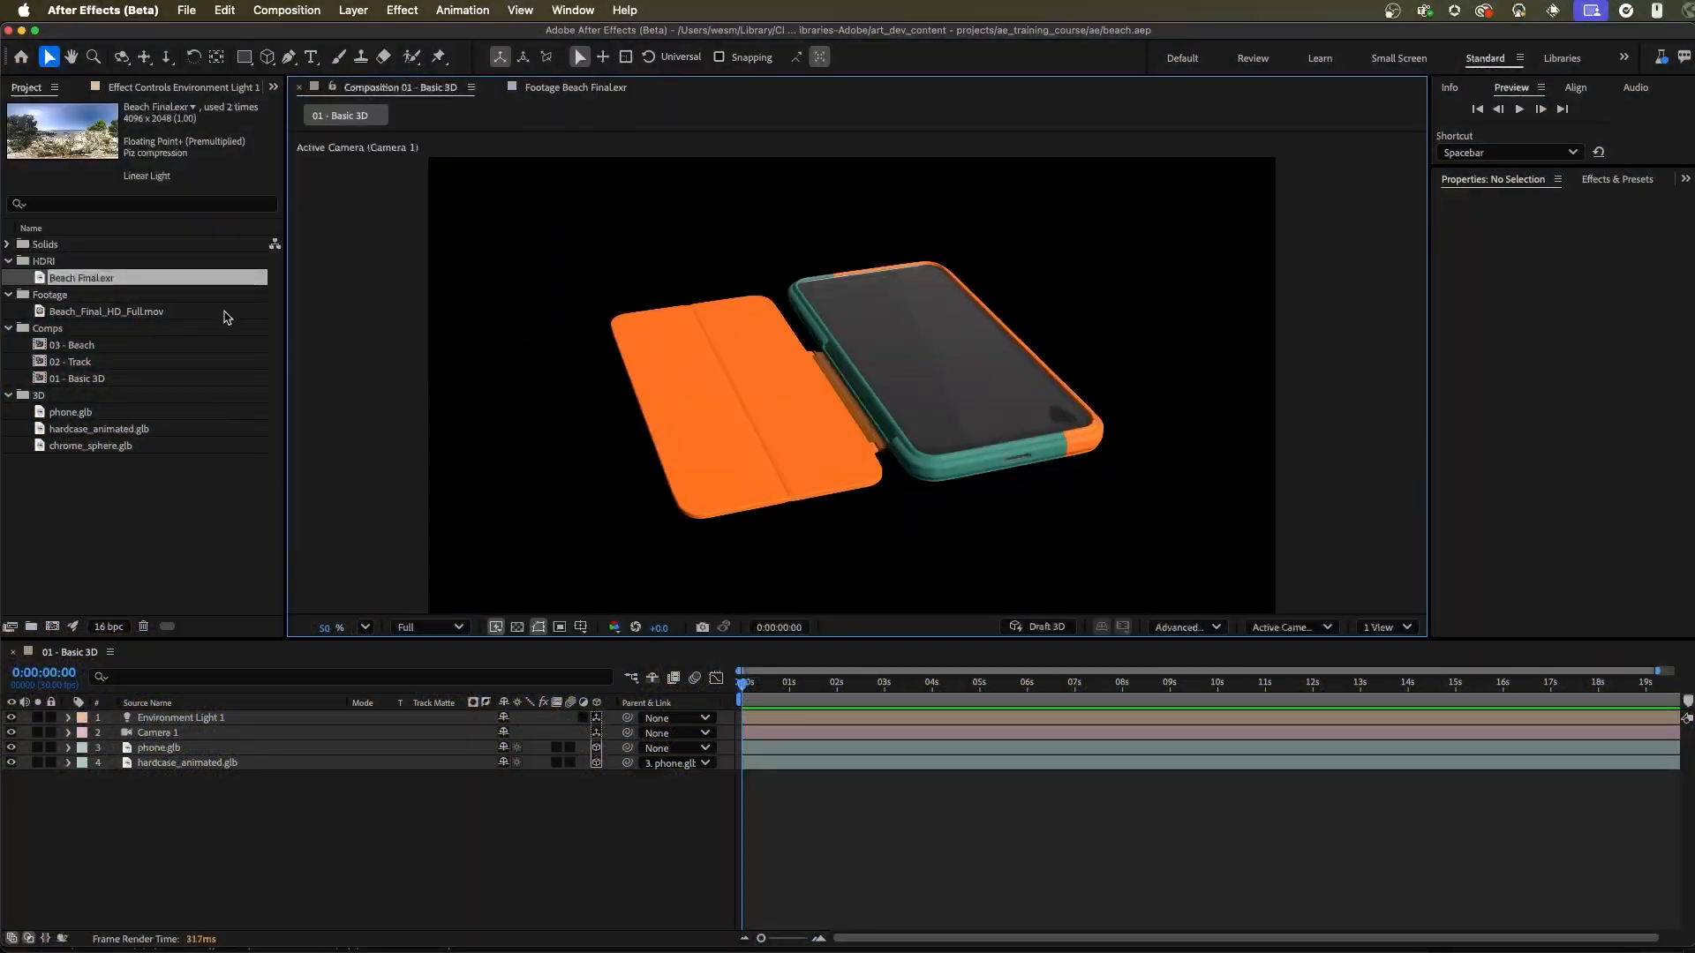
left_click_drag(80, 279, 159, 858)
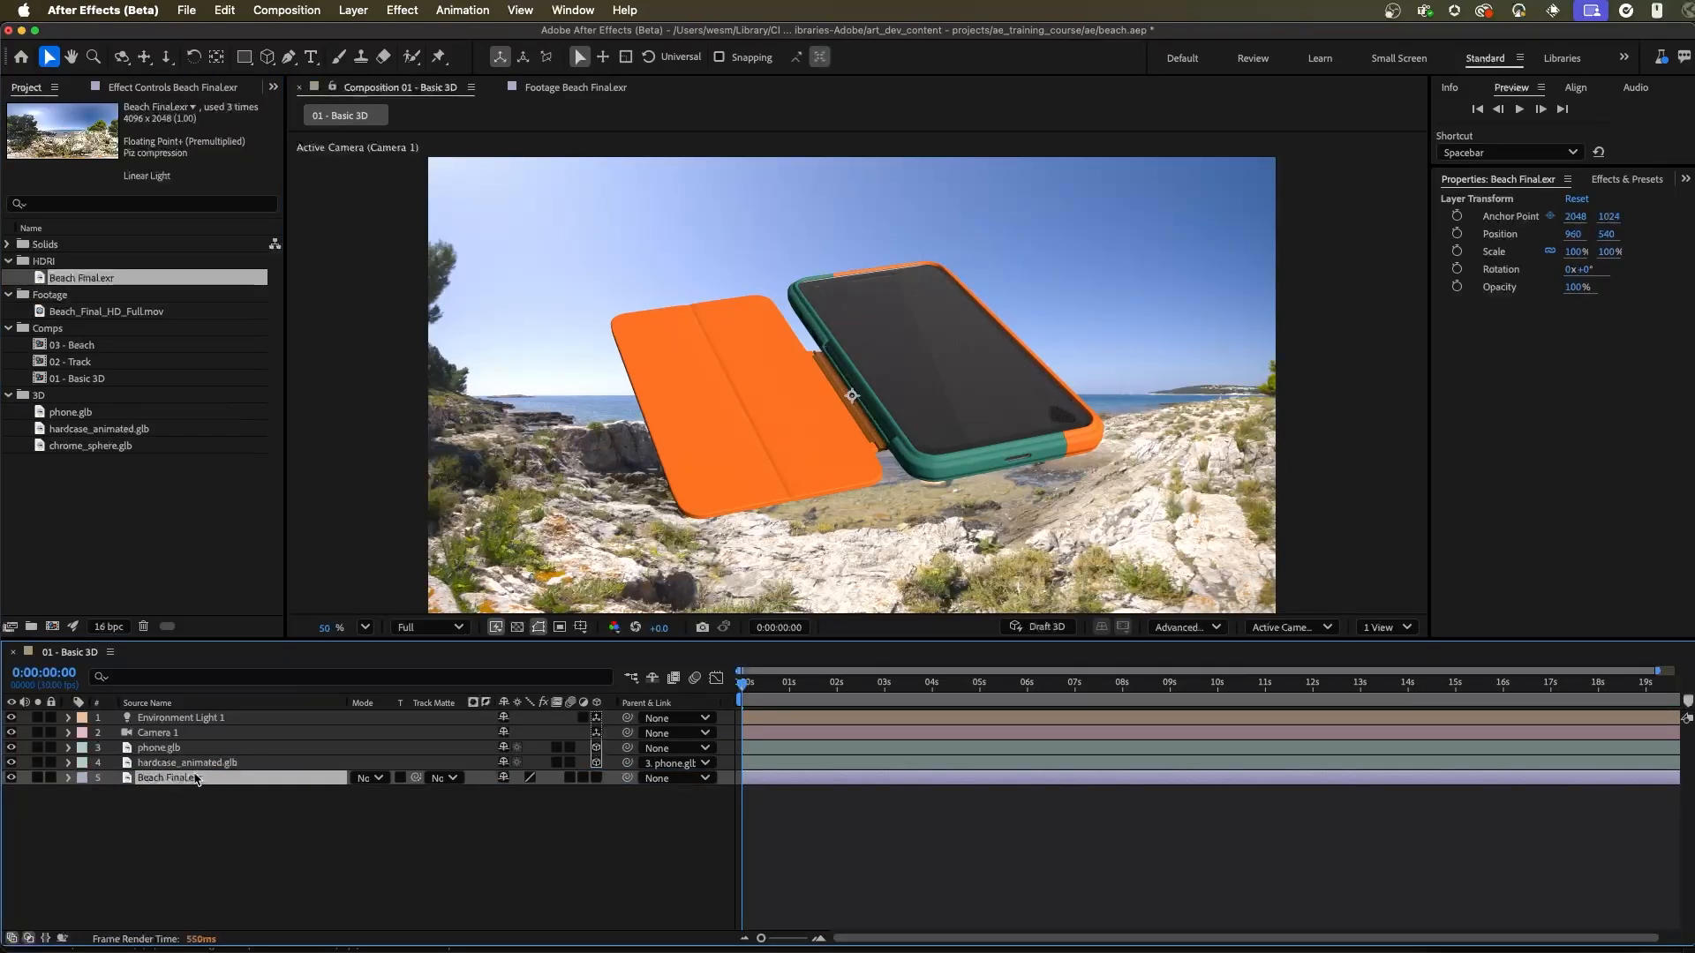
Step: Set Environment Light 1's source to Beach Final.exr and adjust the light's Y Rotation to turn the reflections
left_click(181, 717)
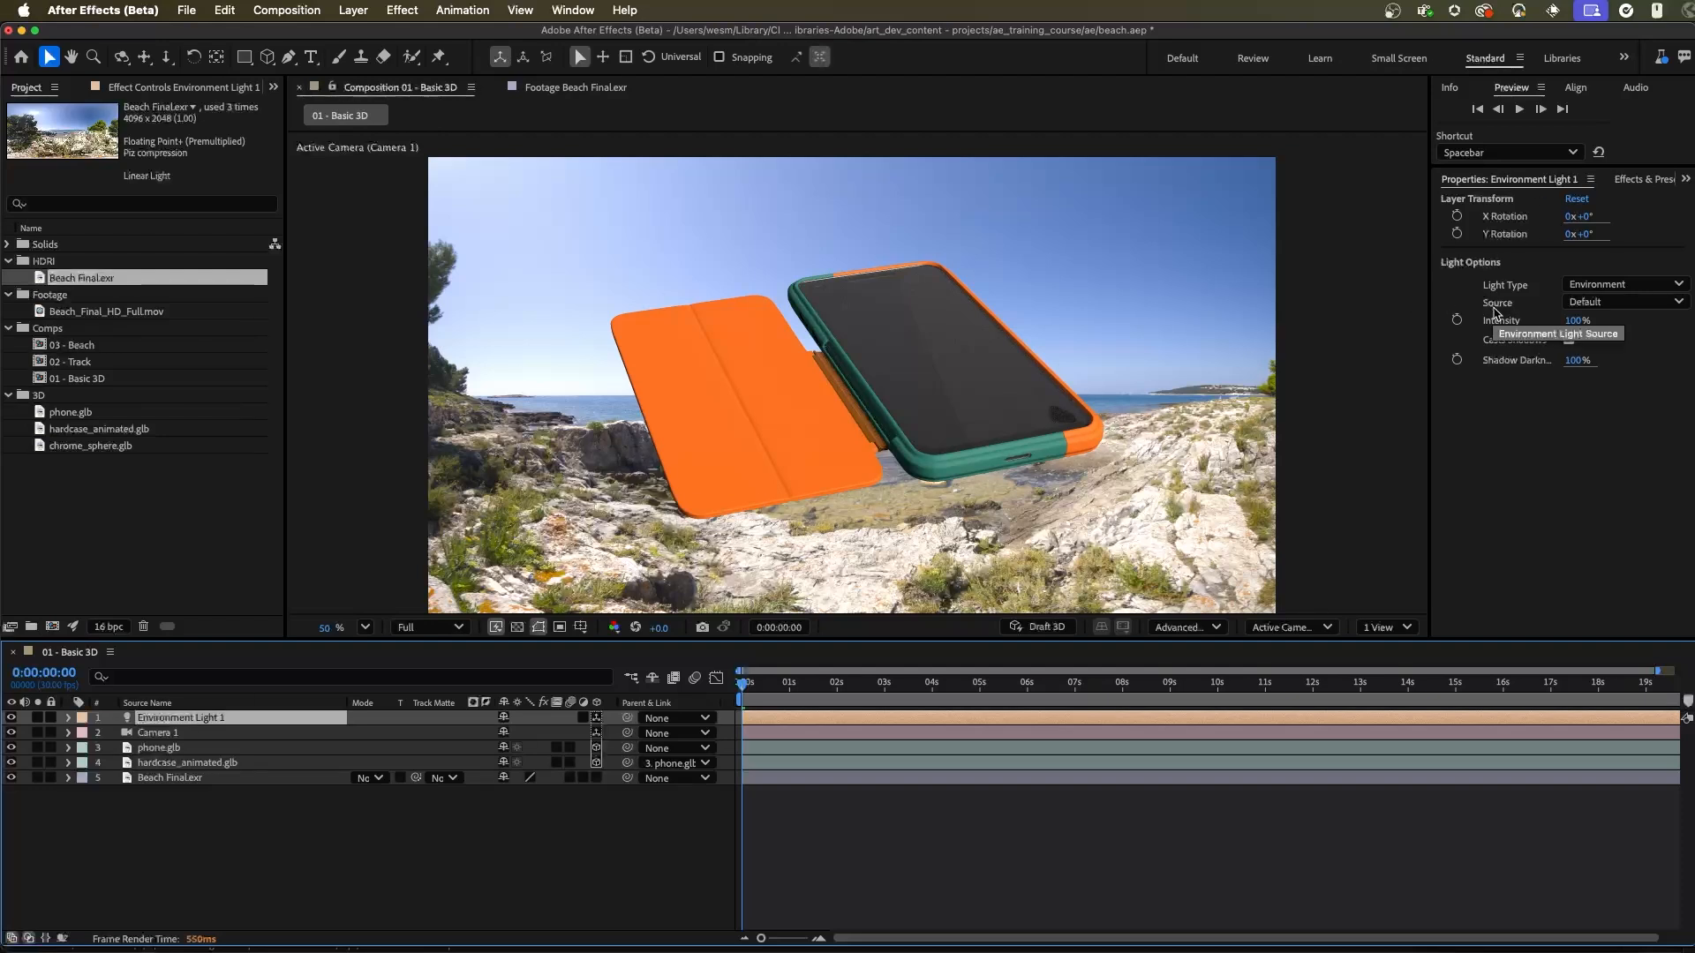
left_click(1606, 303)
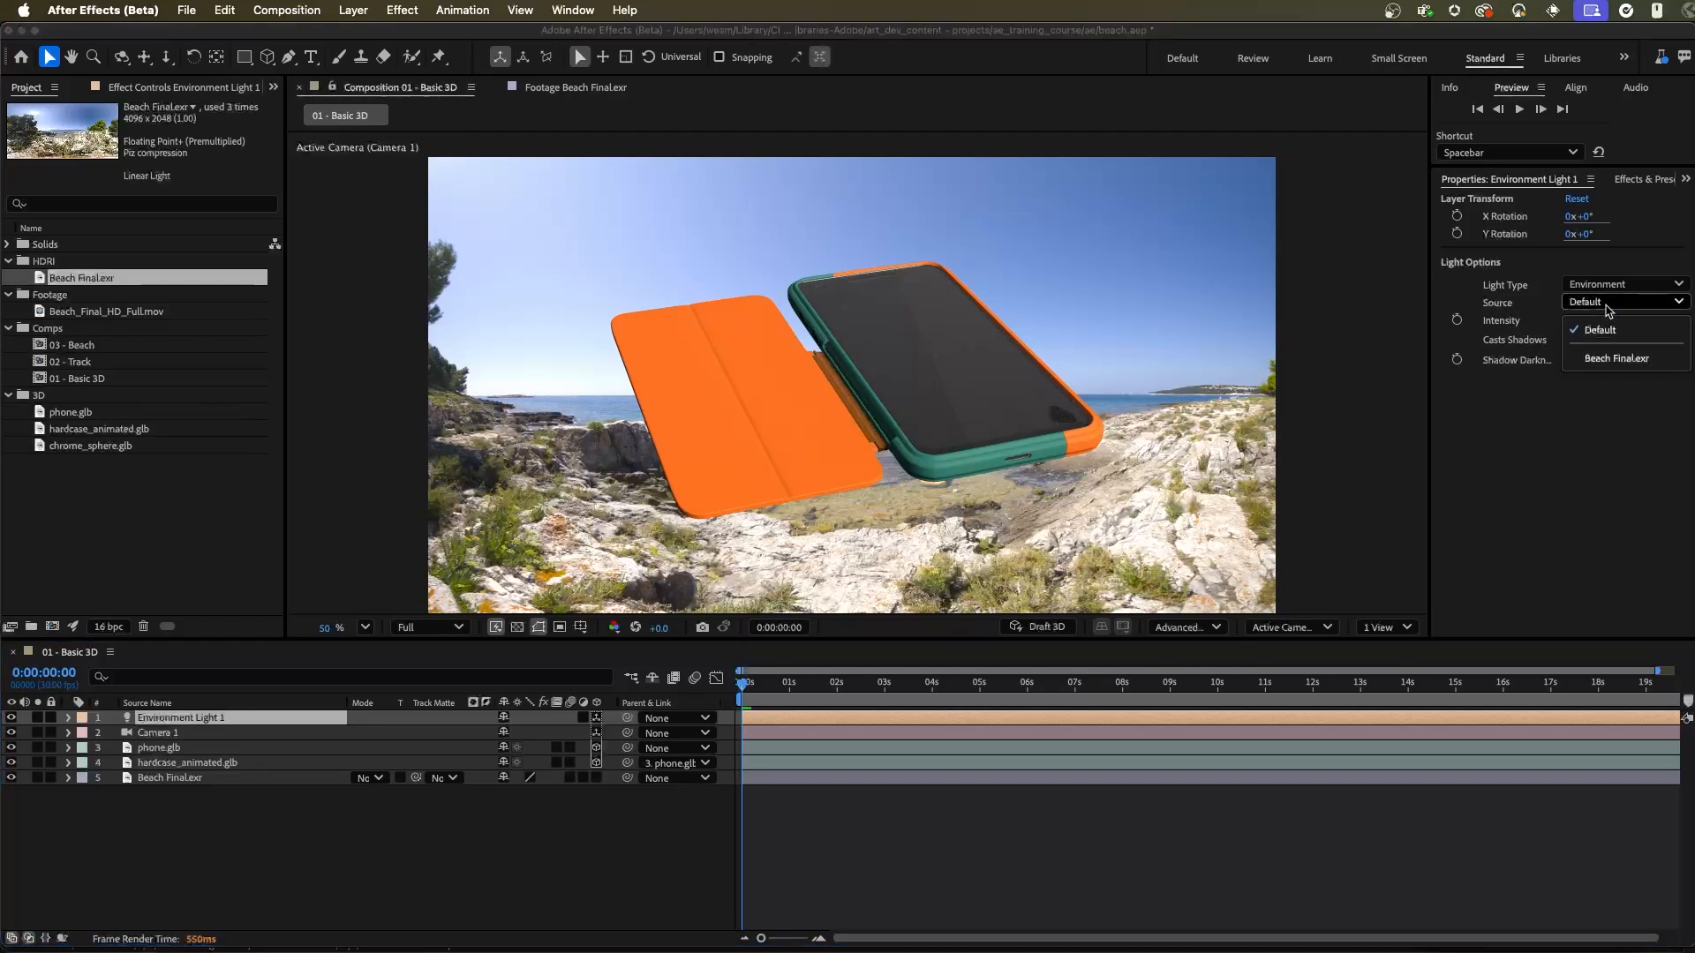
left_click(1623, 366)
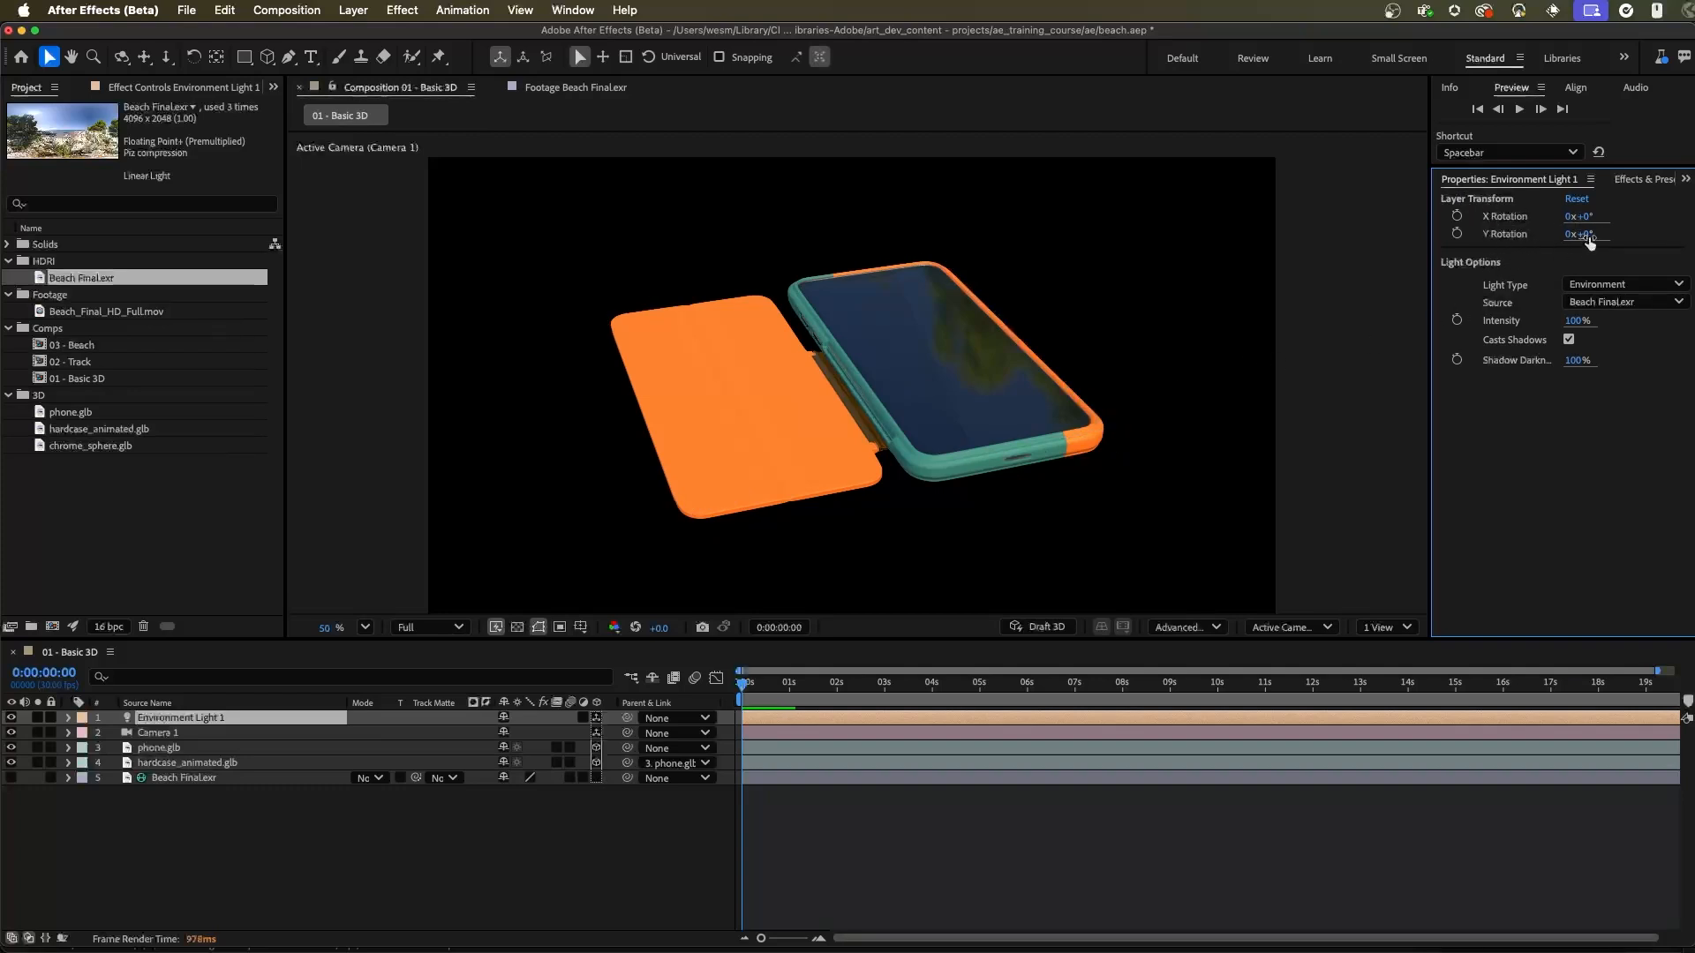
left_click_drag(1589, 240, 1665, 248)
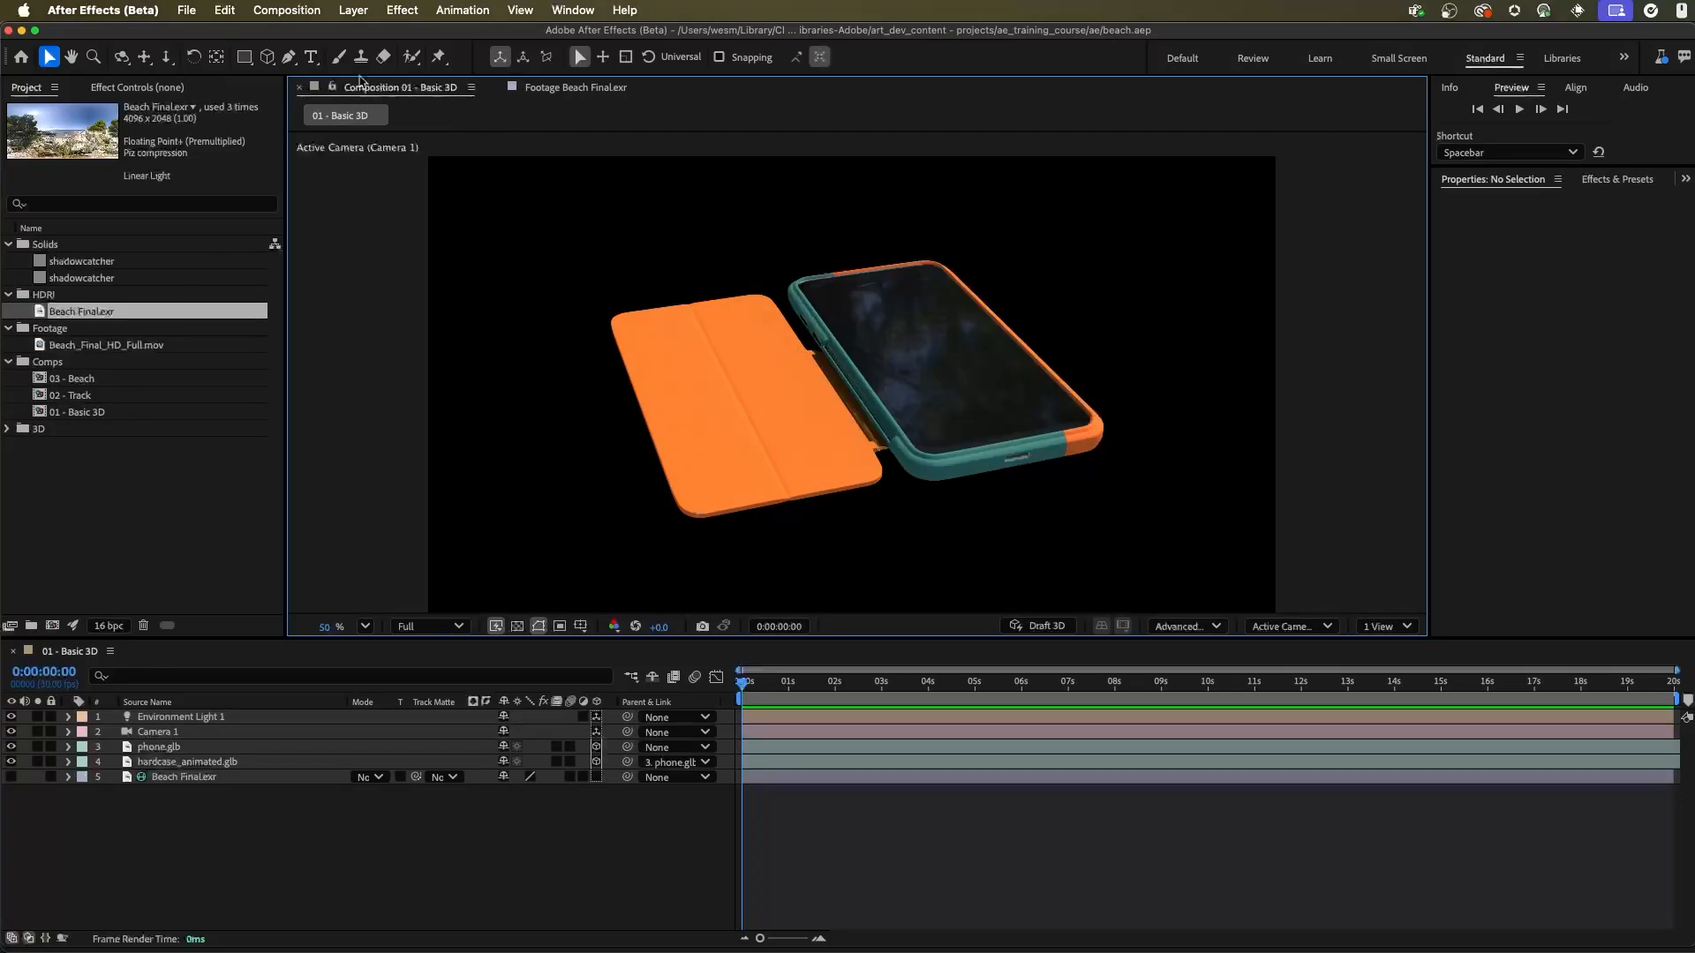
Step: Create a 1920 x 1080 px grey solid named shadowcatcher and make it a 3D layer
left_click(354, 10)
mouse_move(366, 40)
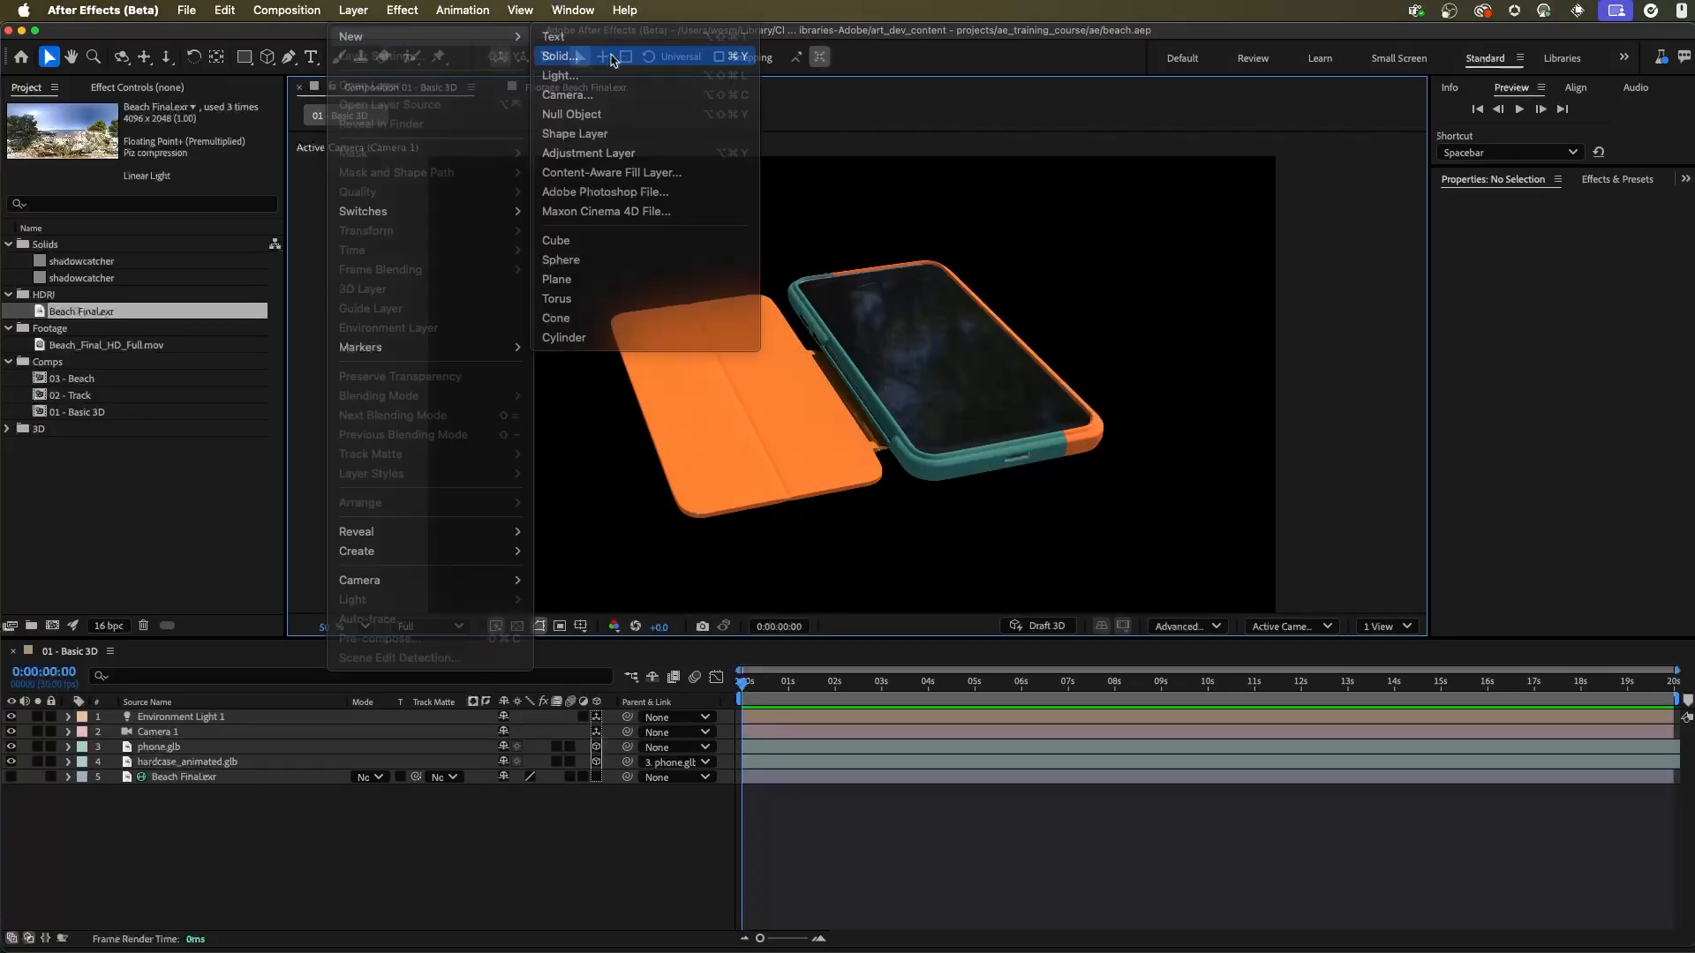
left_click(578, 56)
type("s")
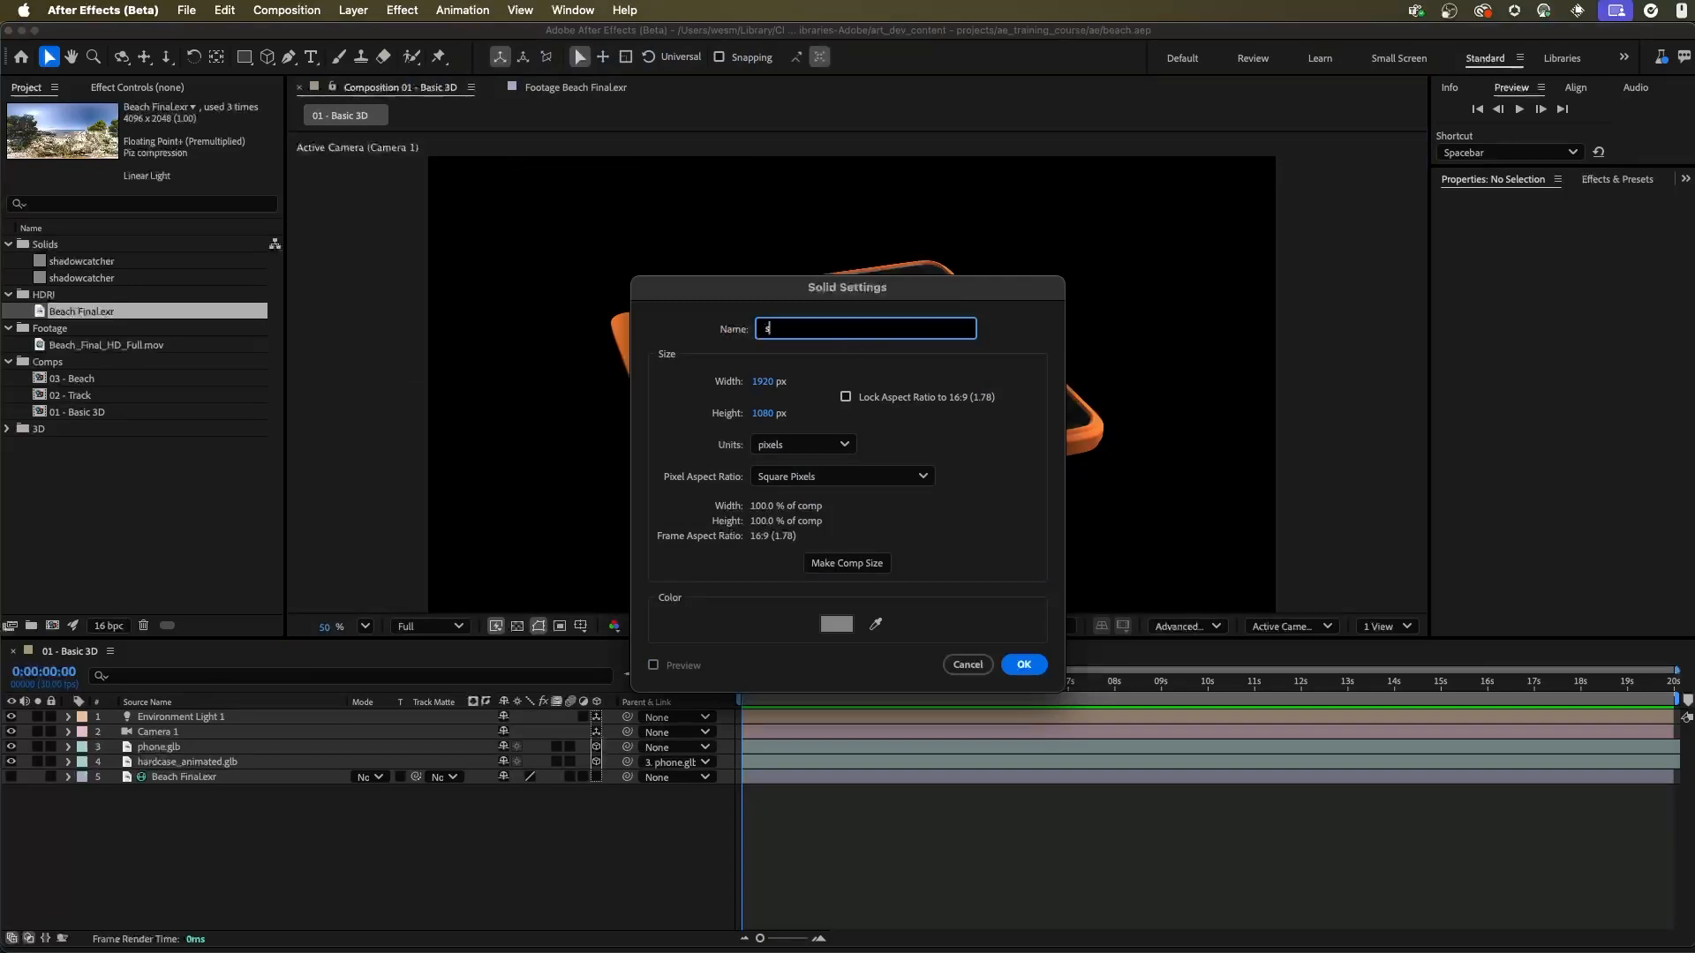
type("hadowcatcher")
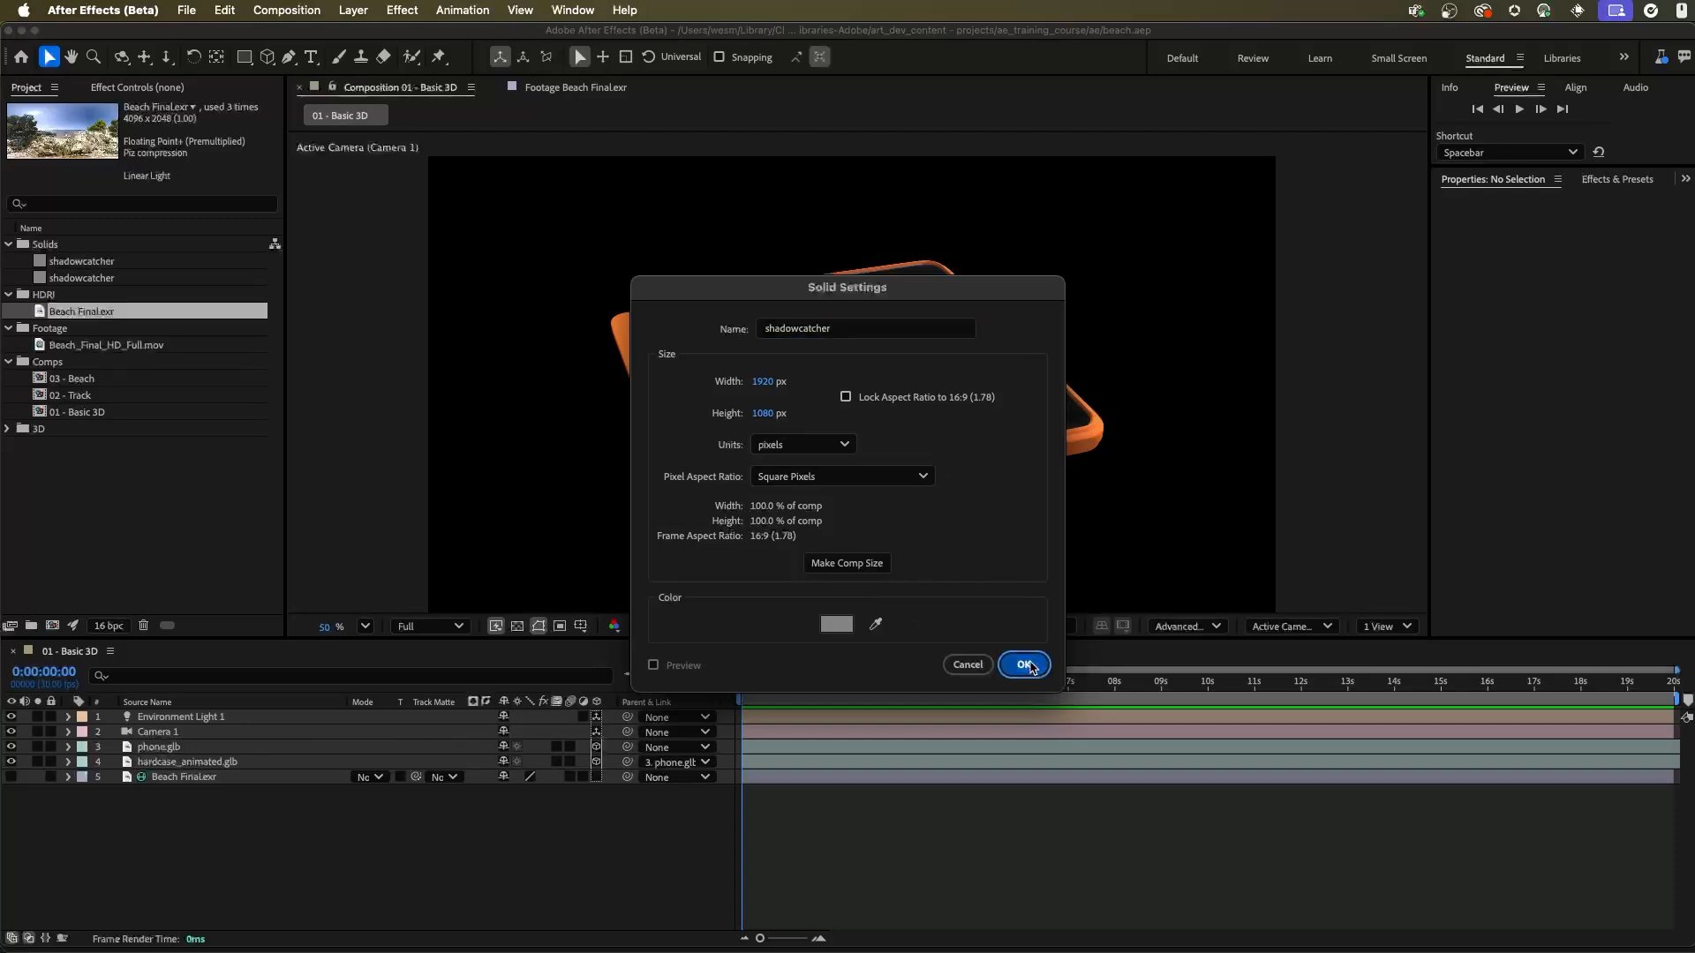
left_click(1029, 666)
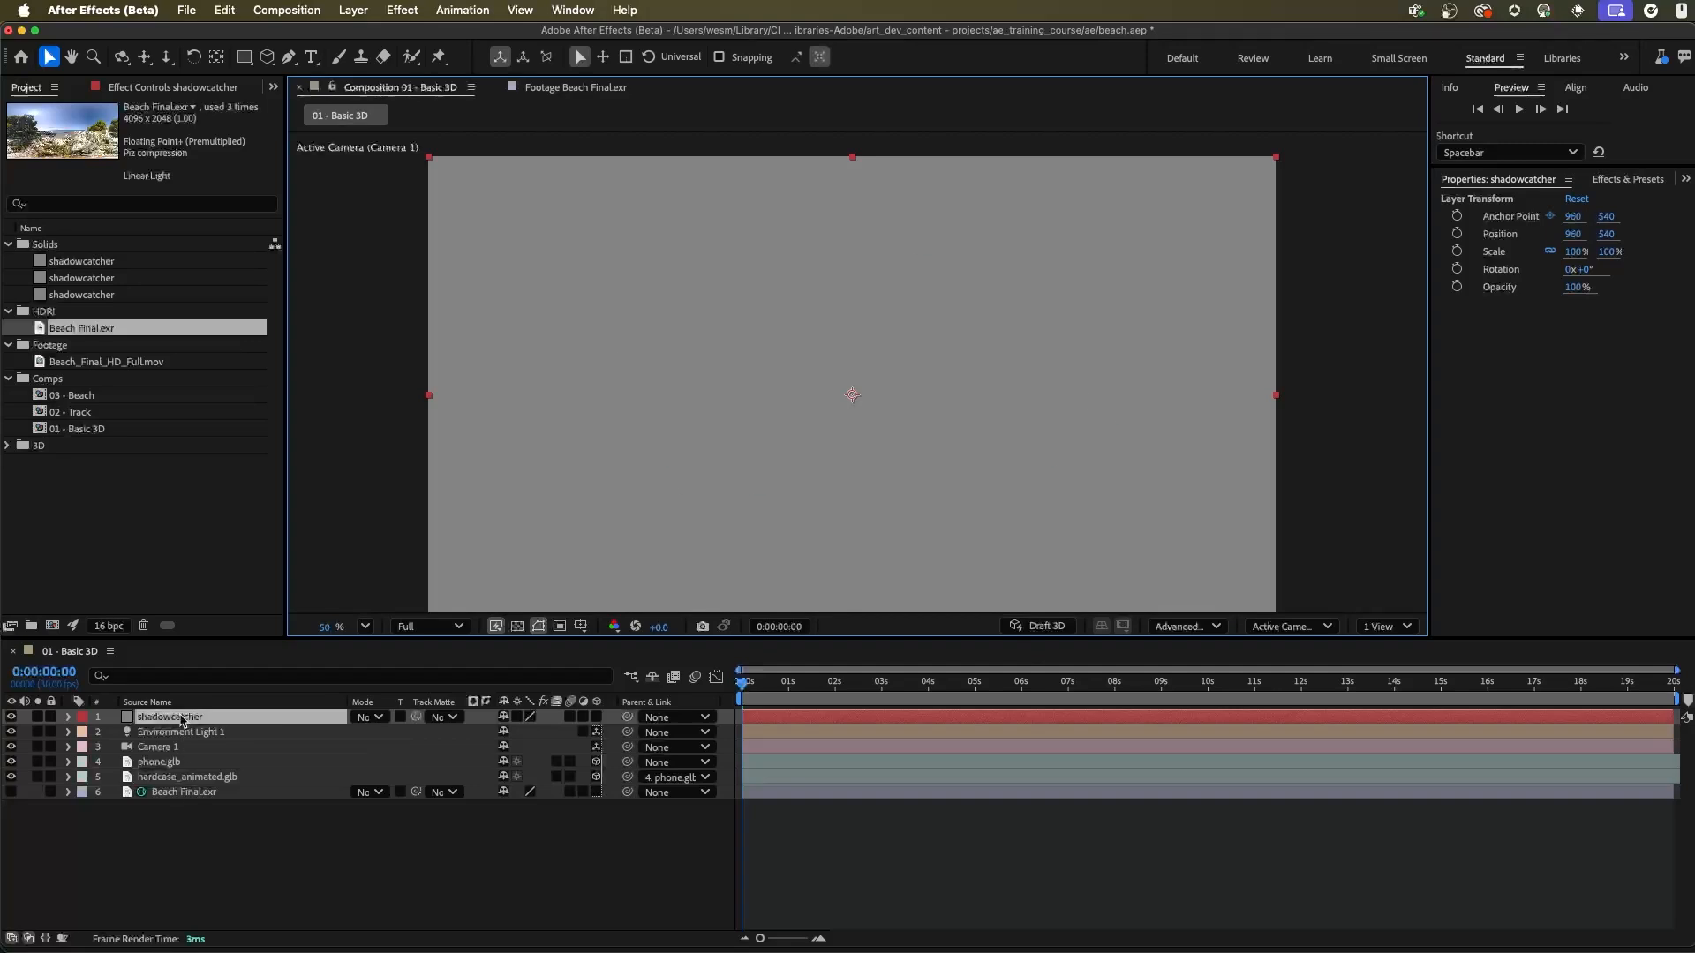
left_click(597, 717)
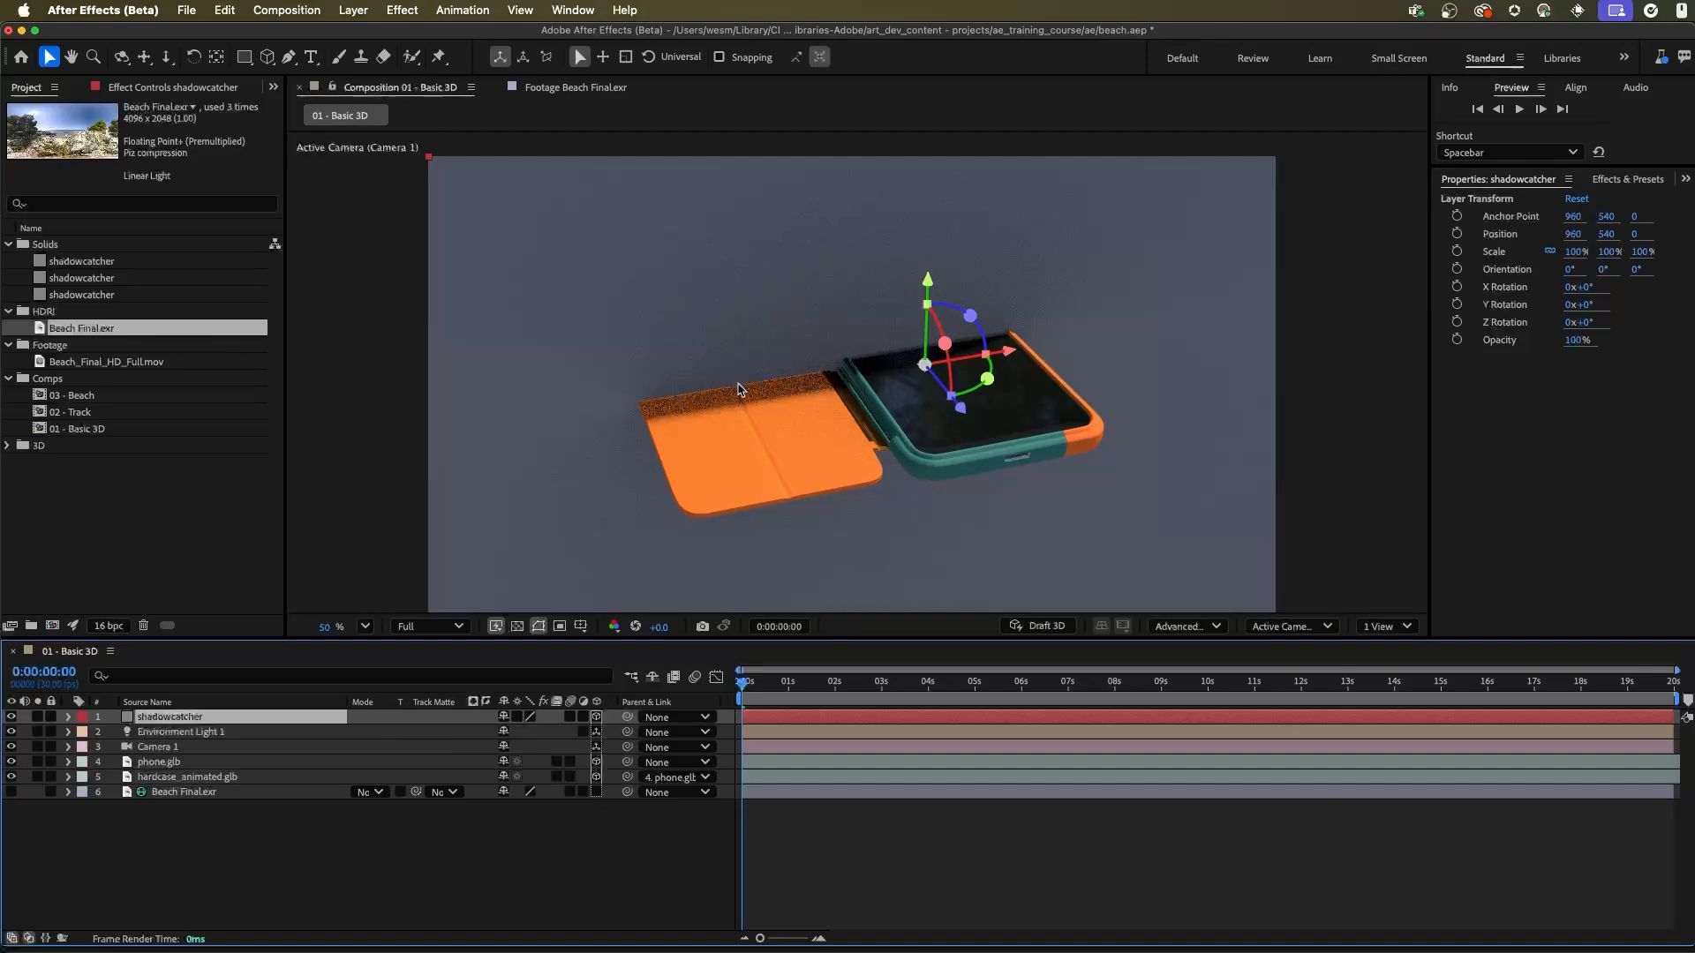
Step: Show two views and lay the shadowcatcher flat at 270° X orientation, lowering it under the phone to Y position 555.5
left_click(1386, 626)
left_click(1384, 665)
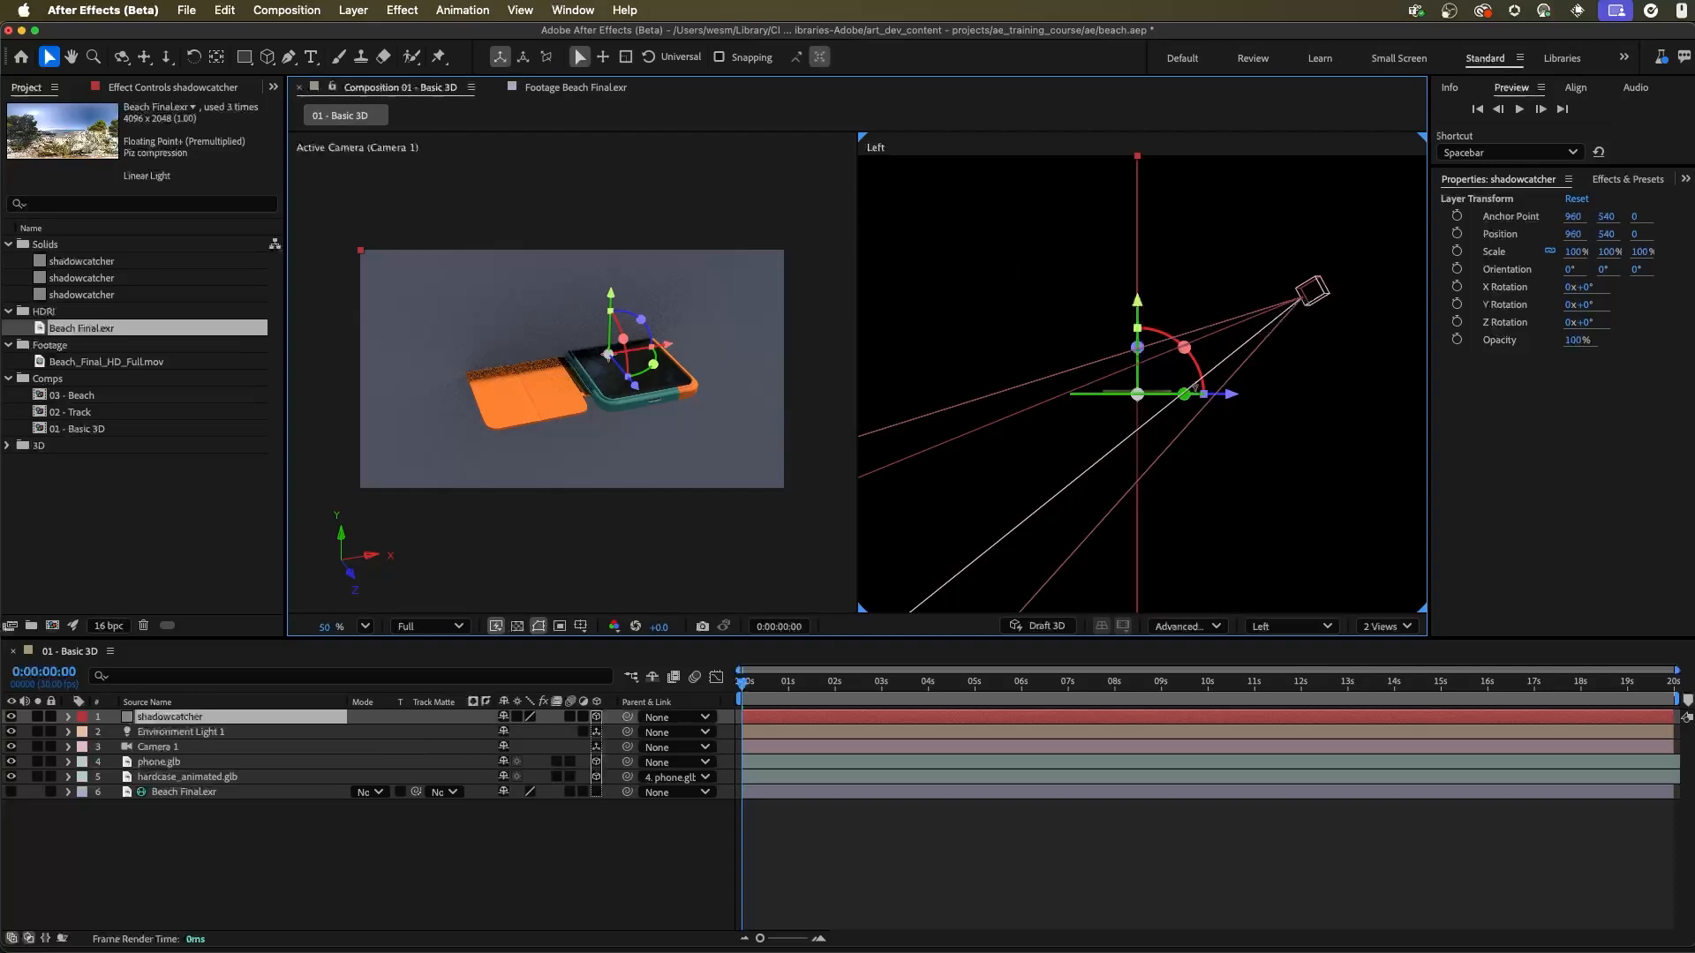
left_click_drag(1187, 347, 1097, 351)
left_click_drag(1368, 495, 1140, 316)
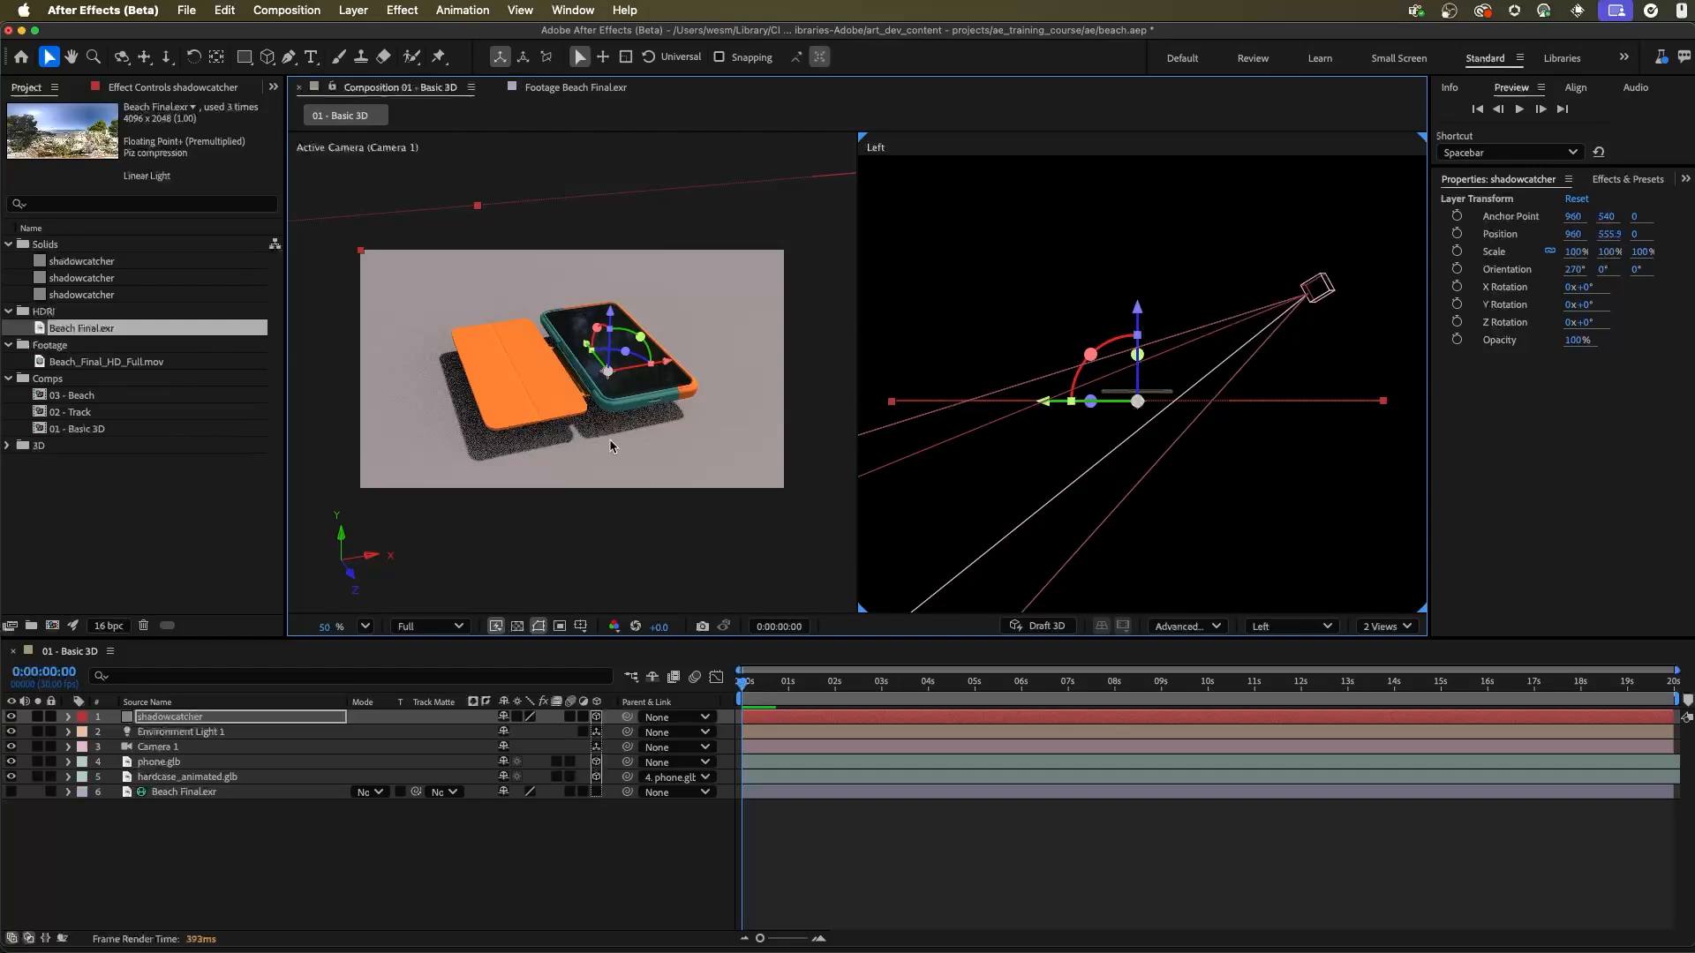
Step: Check the phone's clearance at 0:00:01:14, lower the shadowcatcher to Y position 594.3, and return to the first frame
left_click(788, 690)
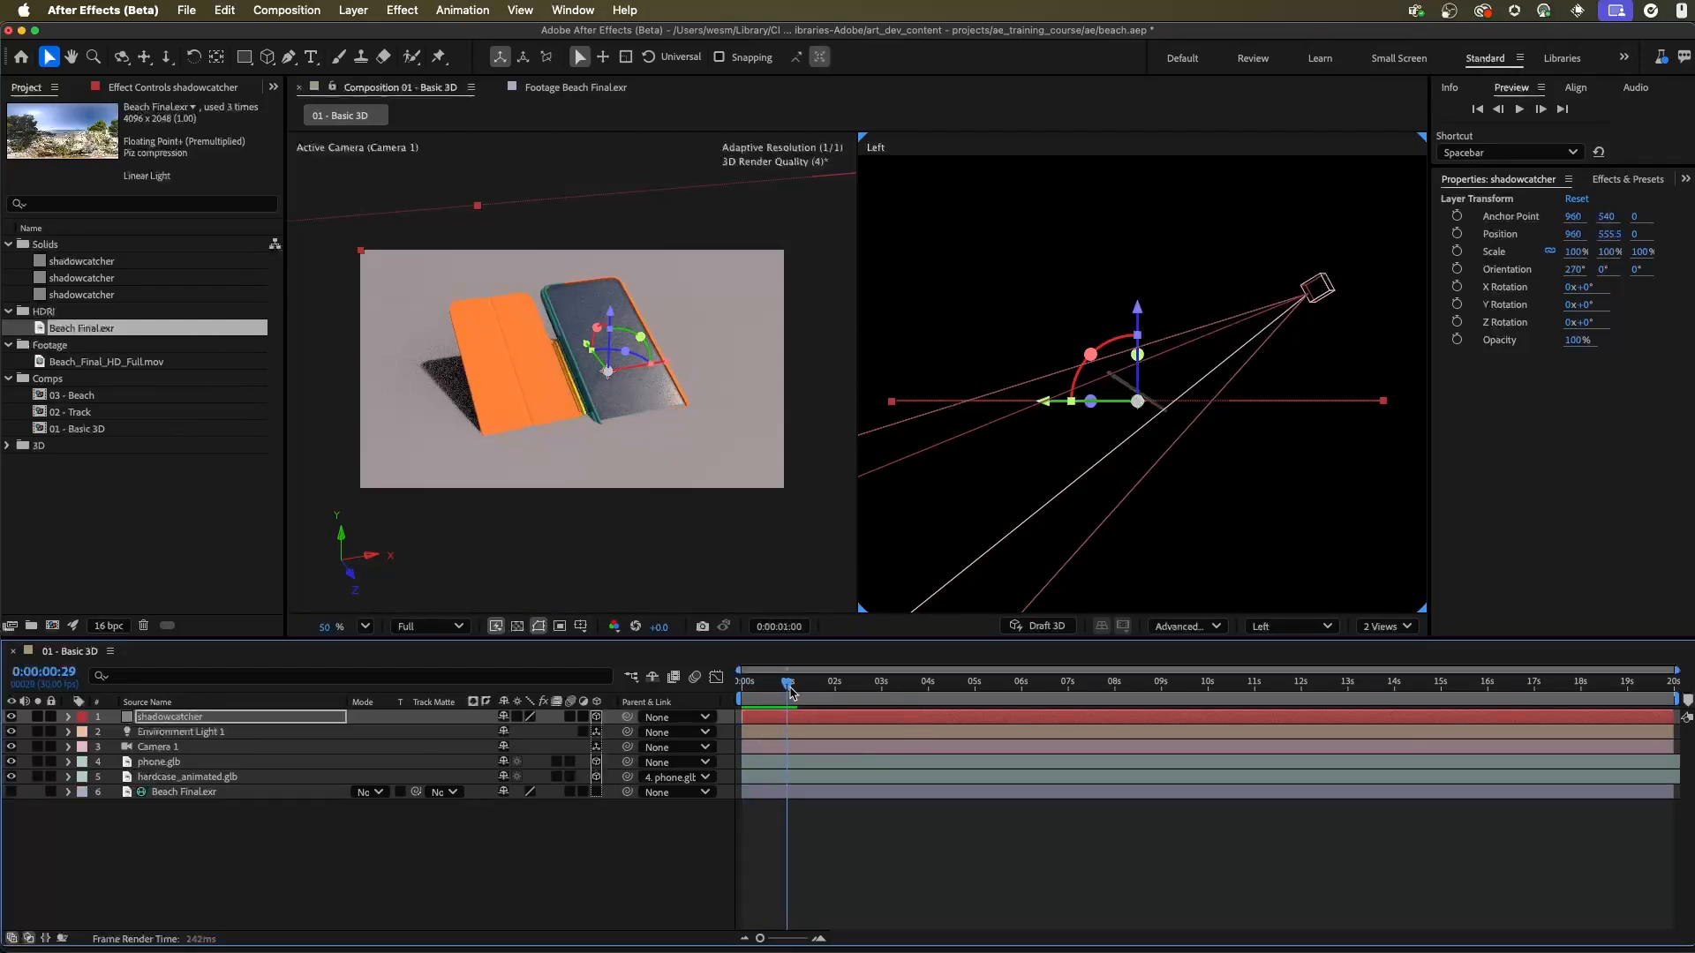
left_click_drag(790, 691, 809, 693)
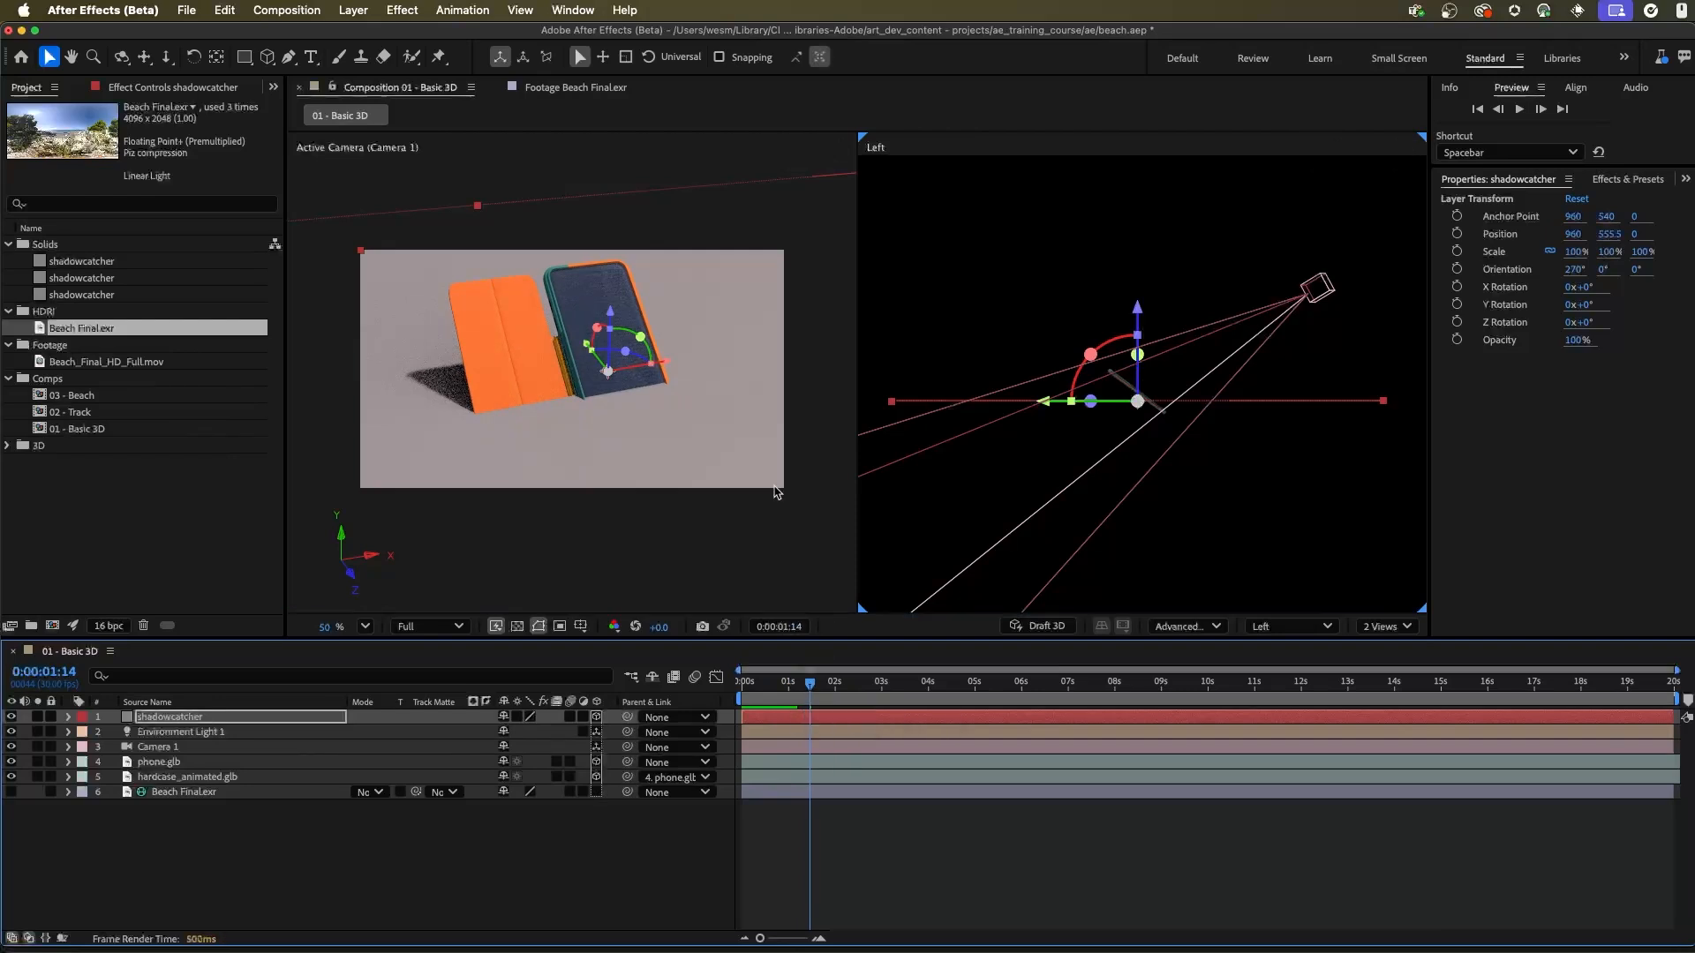
mouse_move(1137, 329)
left_mouse_down()
mouse_move(1145, 353)
mouse_move(1144, 336)
left_mouse_up()
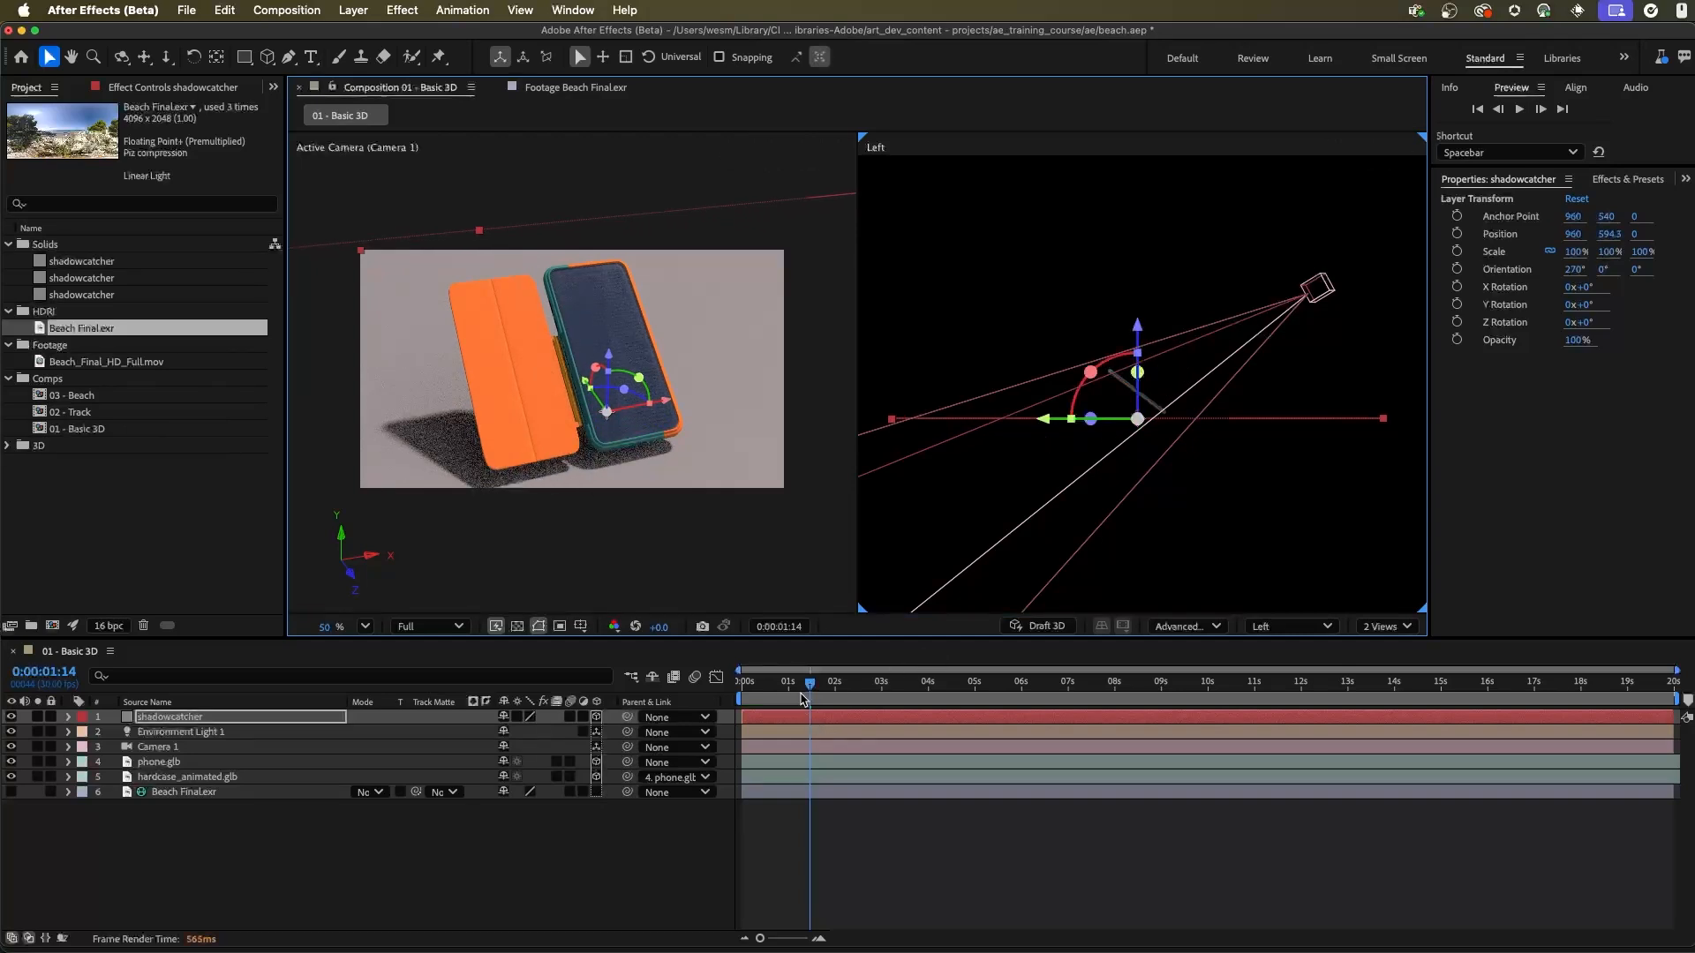
left_click_drag(801, 700, 729, 698)
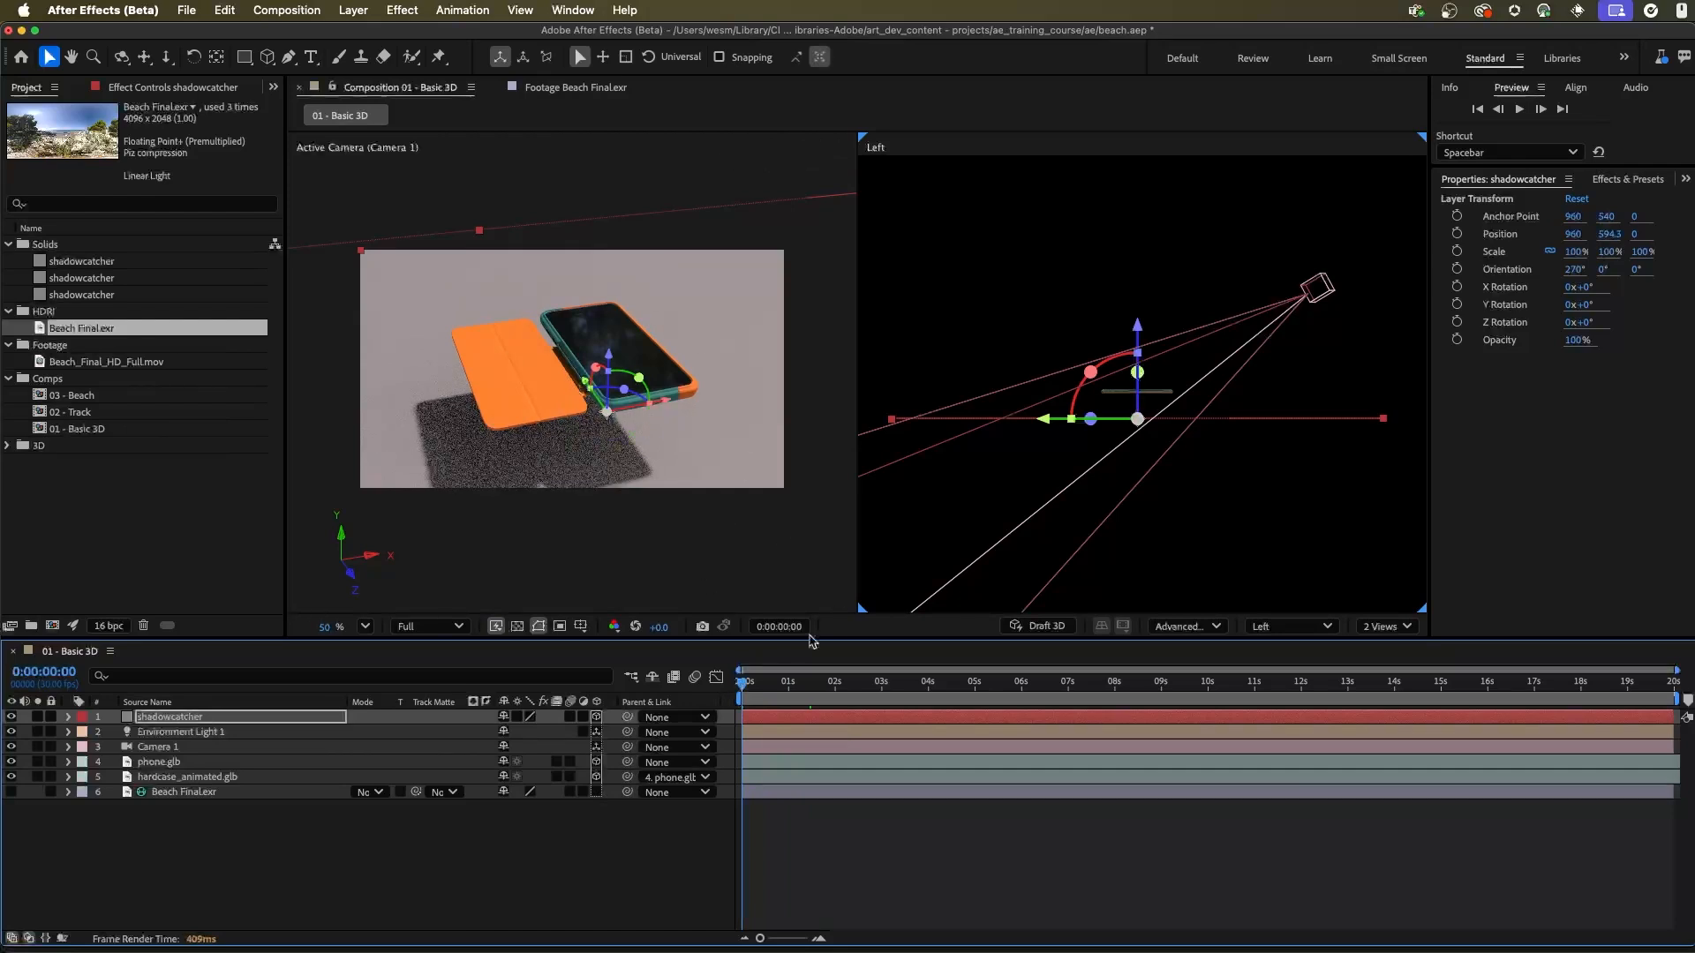
Step: Return the composition to a single view and set the shadowcatcher's Accepts Shadows material option to Only
left_click_drag(812, 641, 812, 645)
left_click(1386, 630)
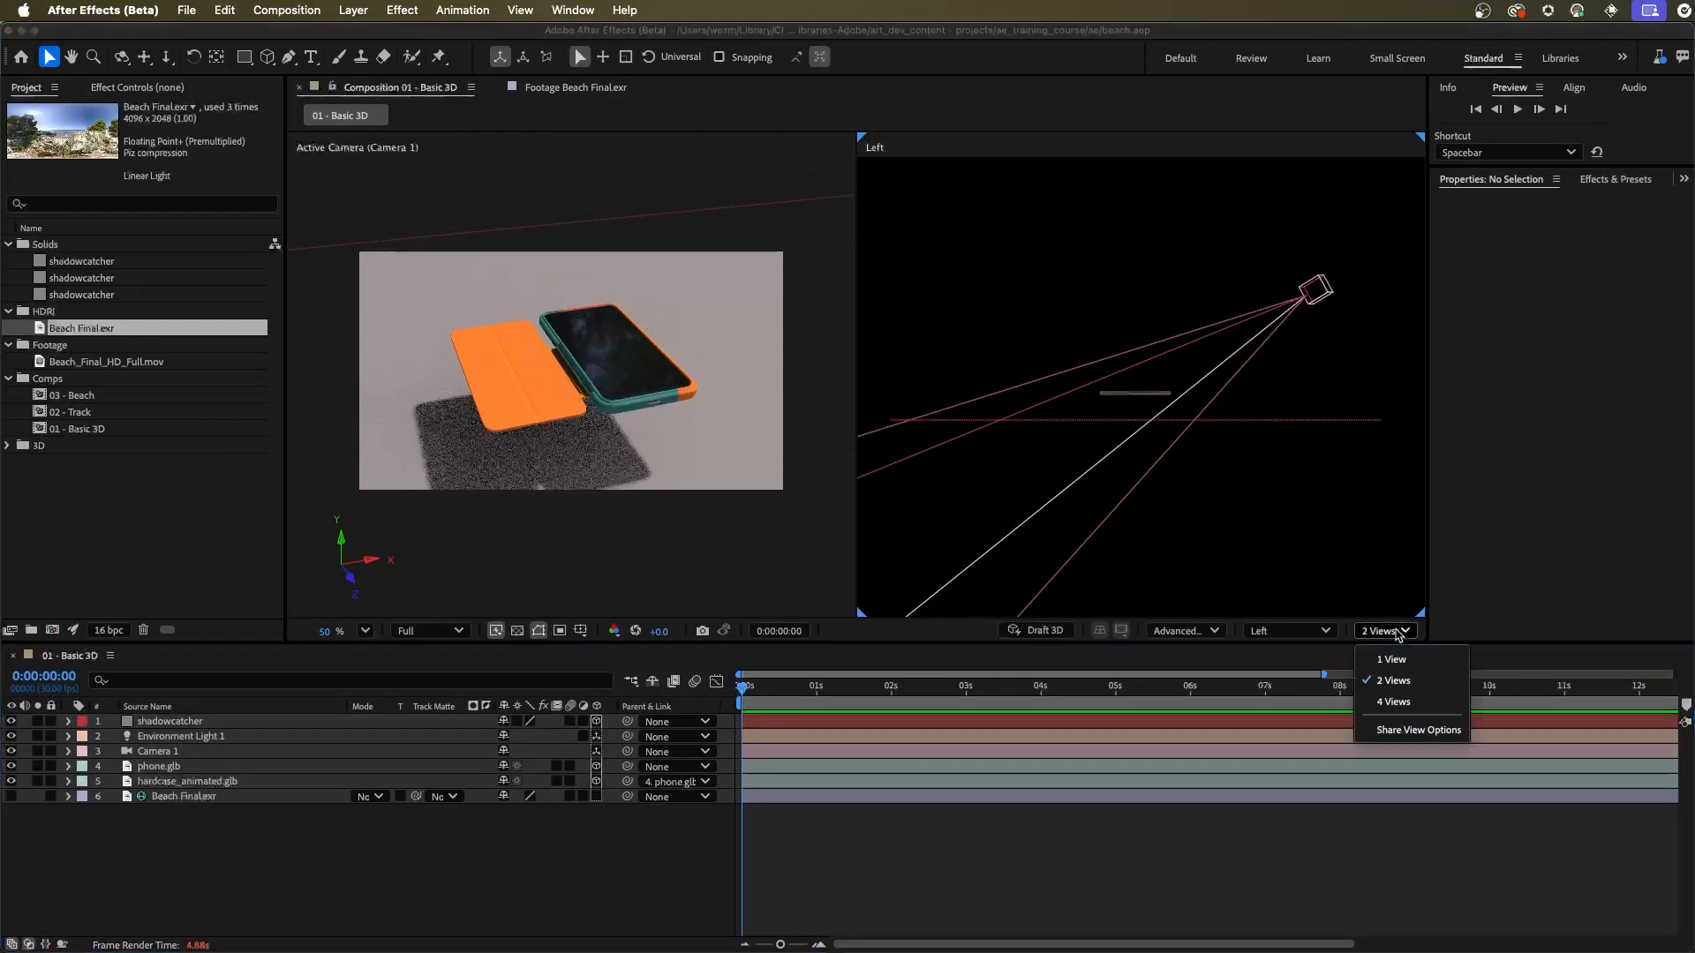
left_click(1395, 658)
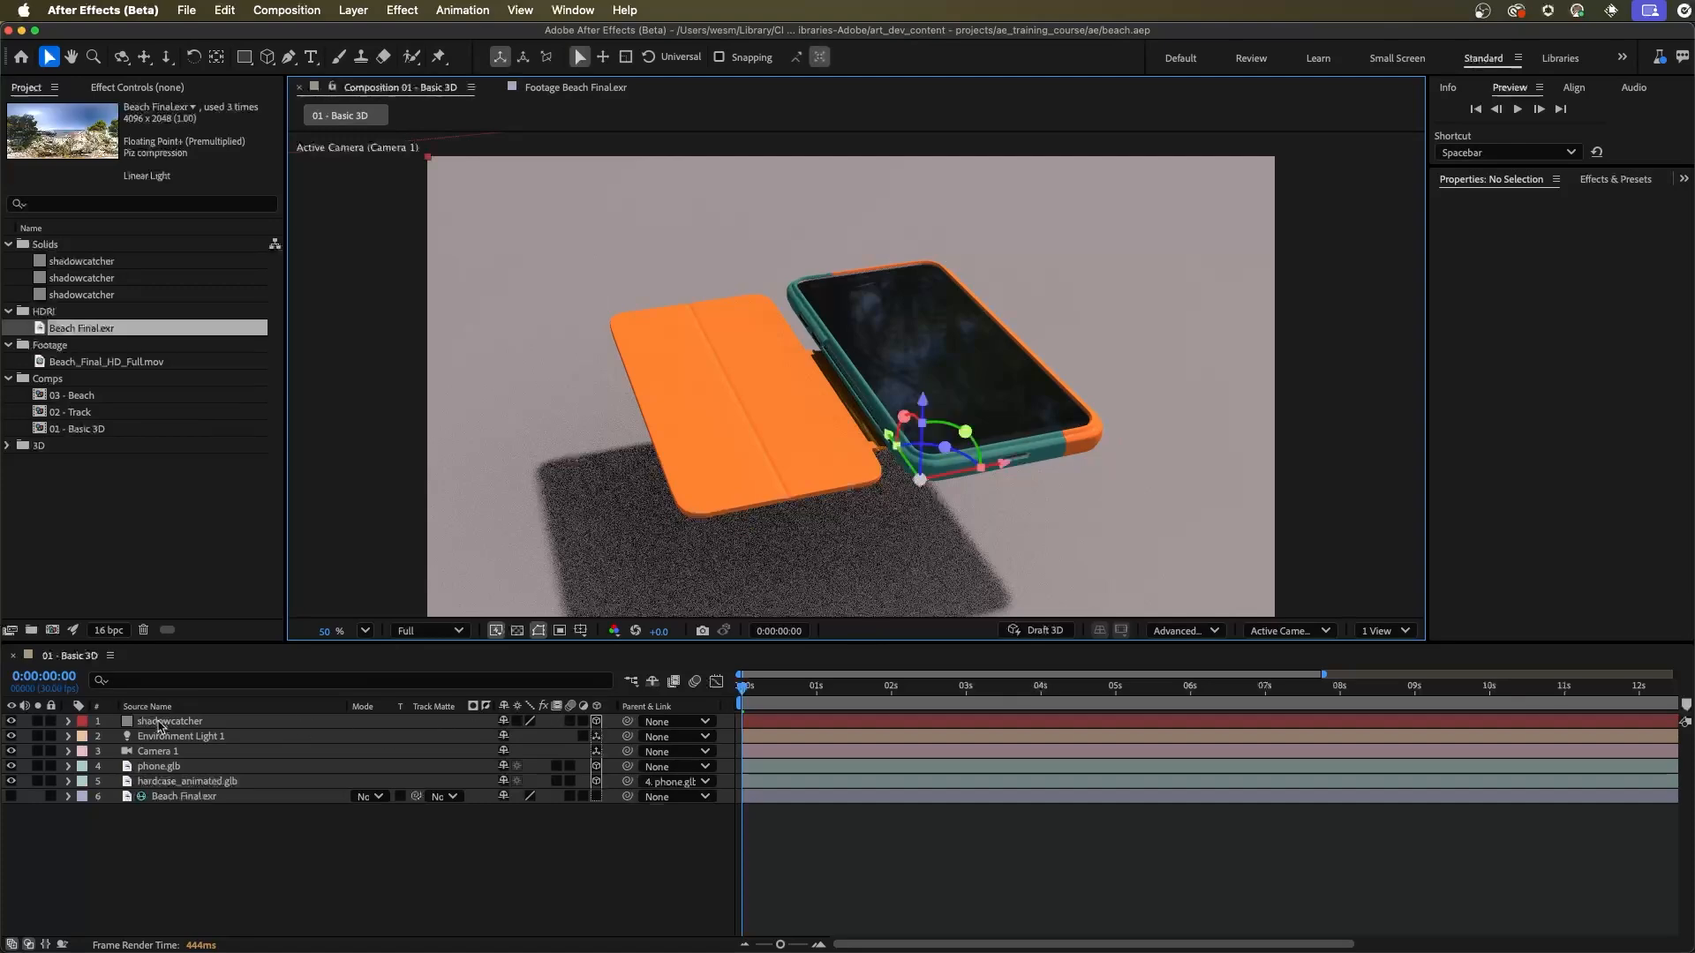
left_click(158, 724)
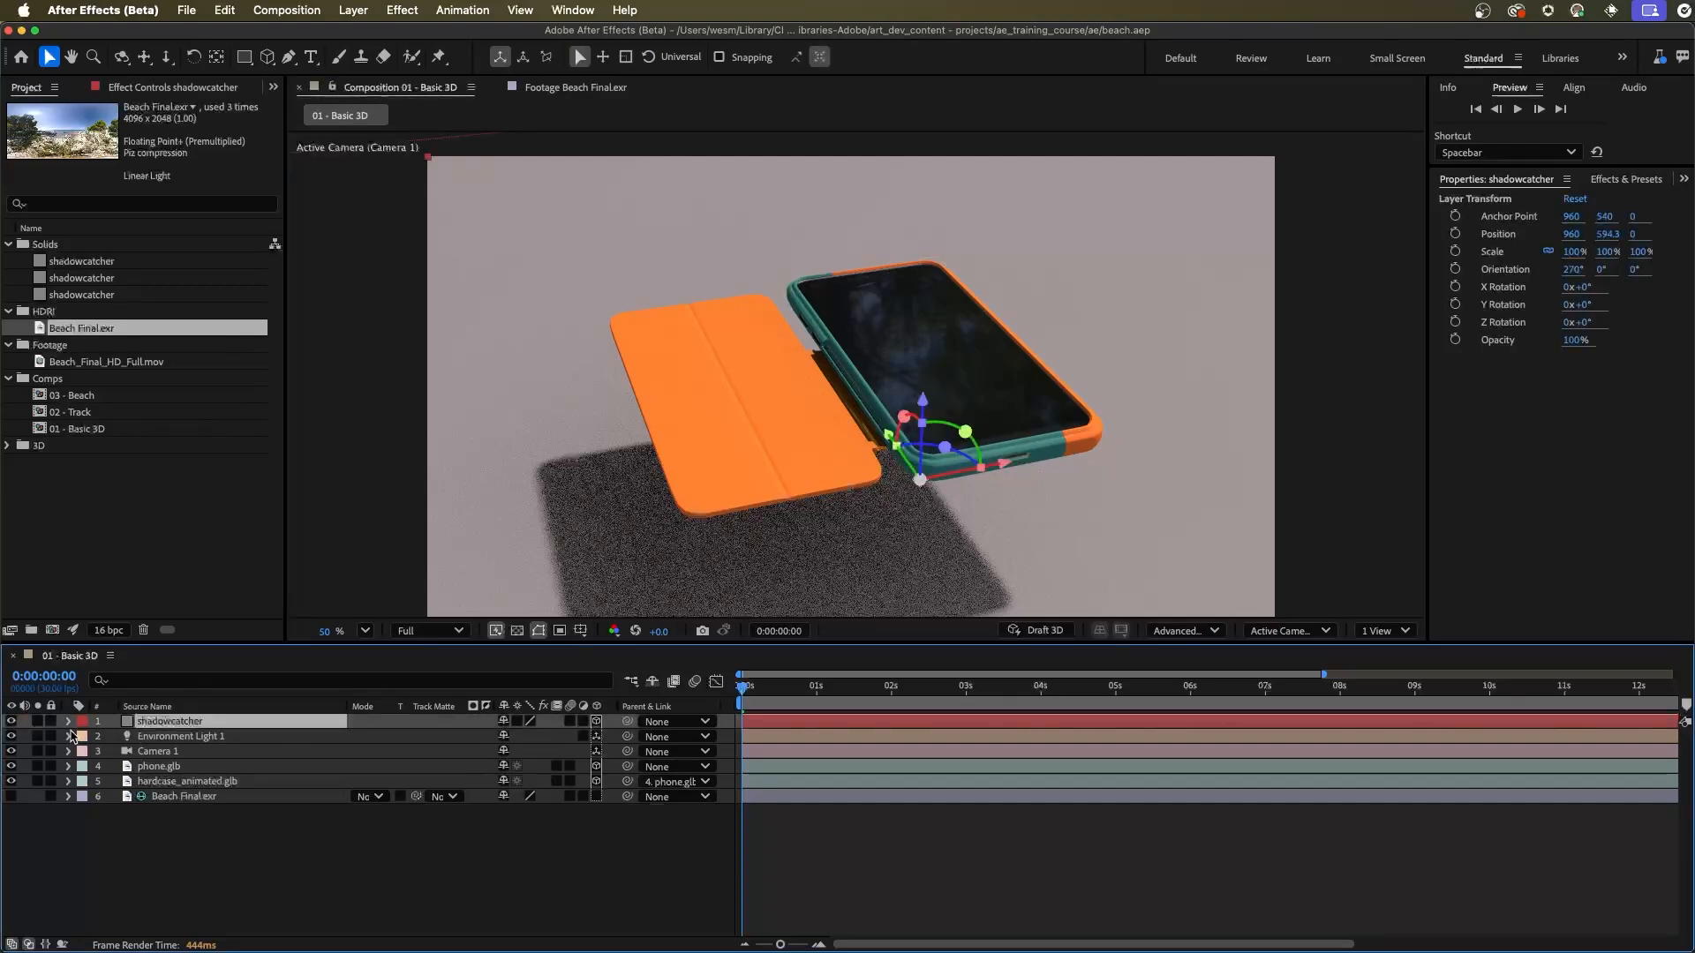
left_click(68, 722)
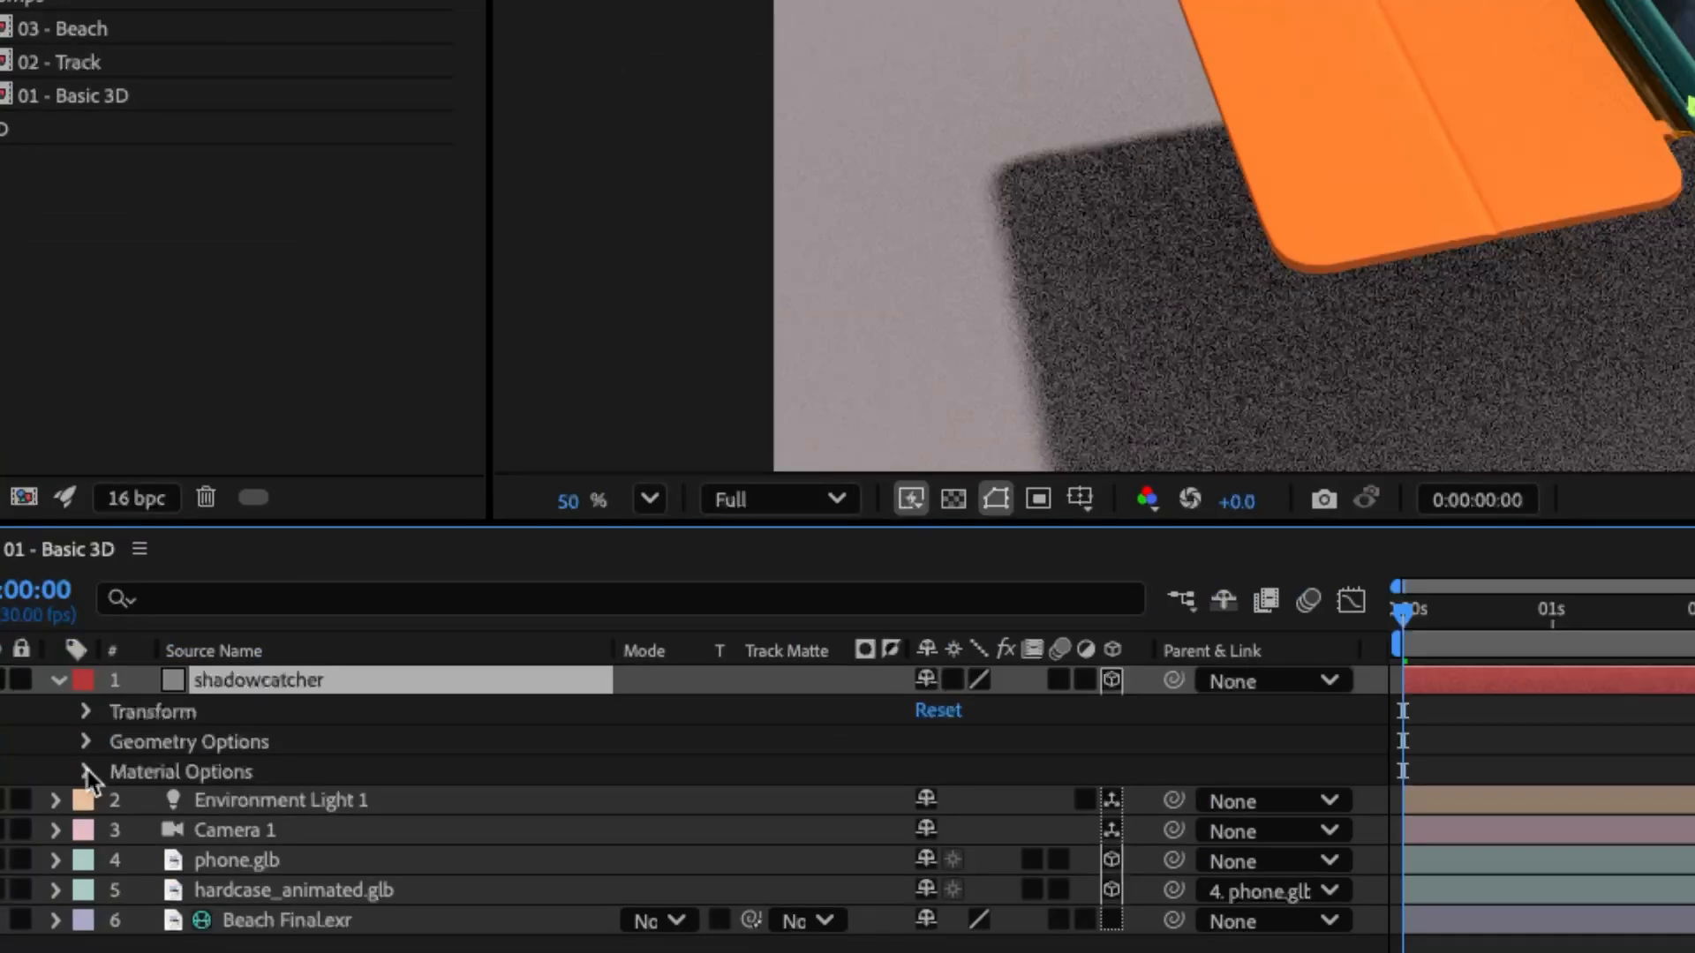
left_click(85, 772)
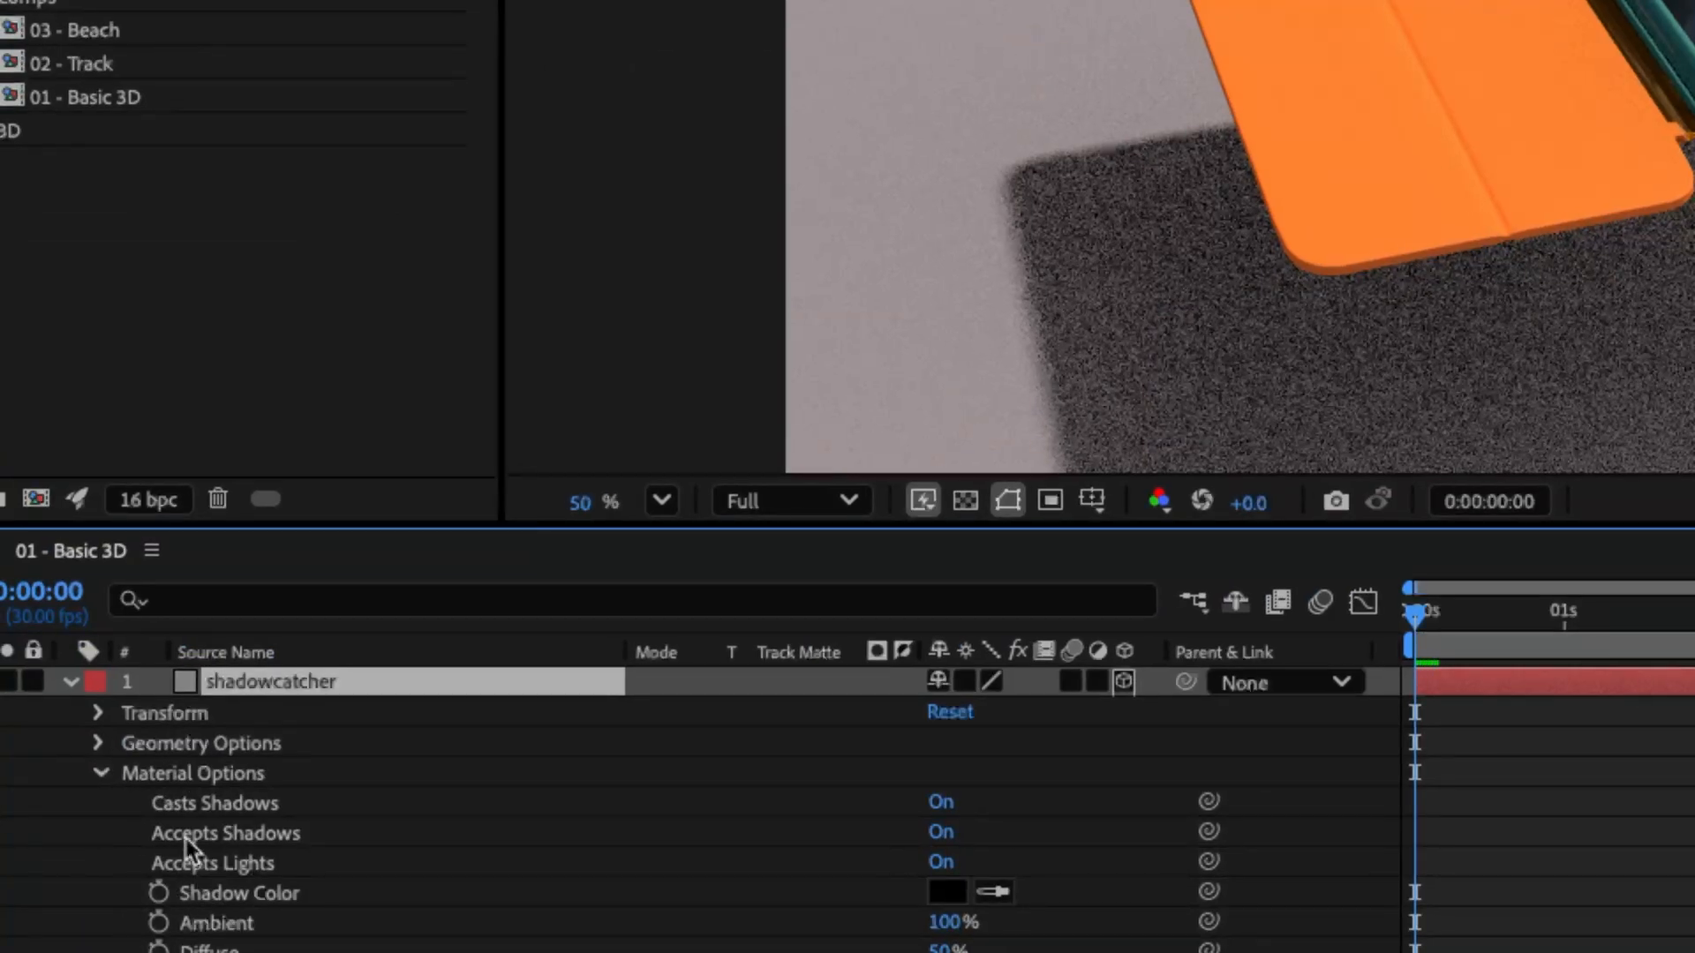
left_click(941, 835)
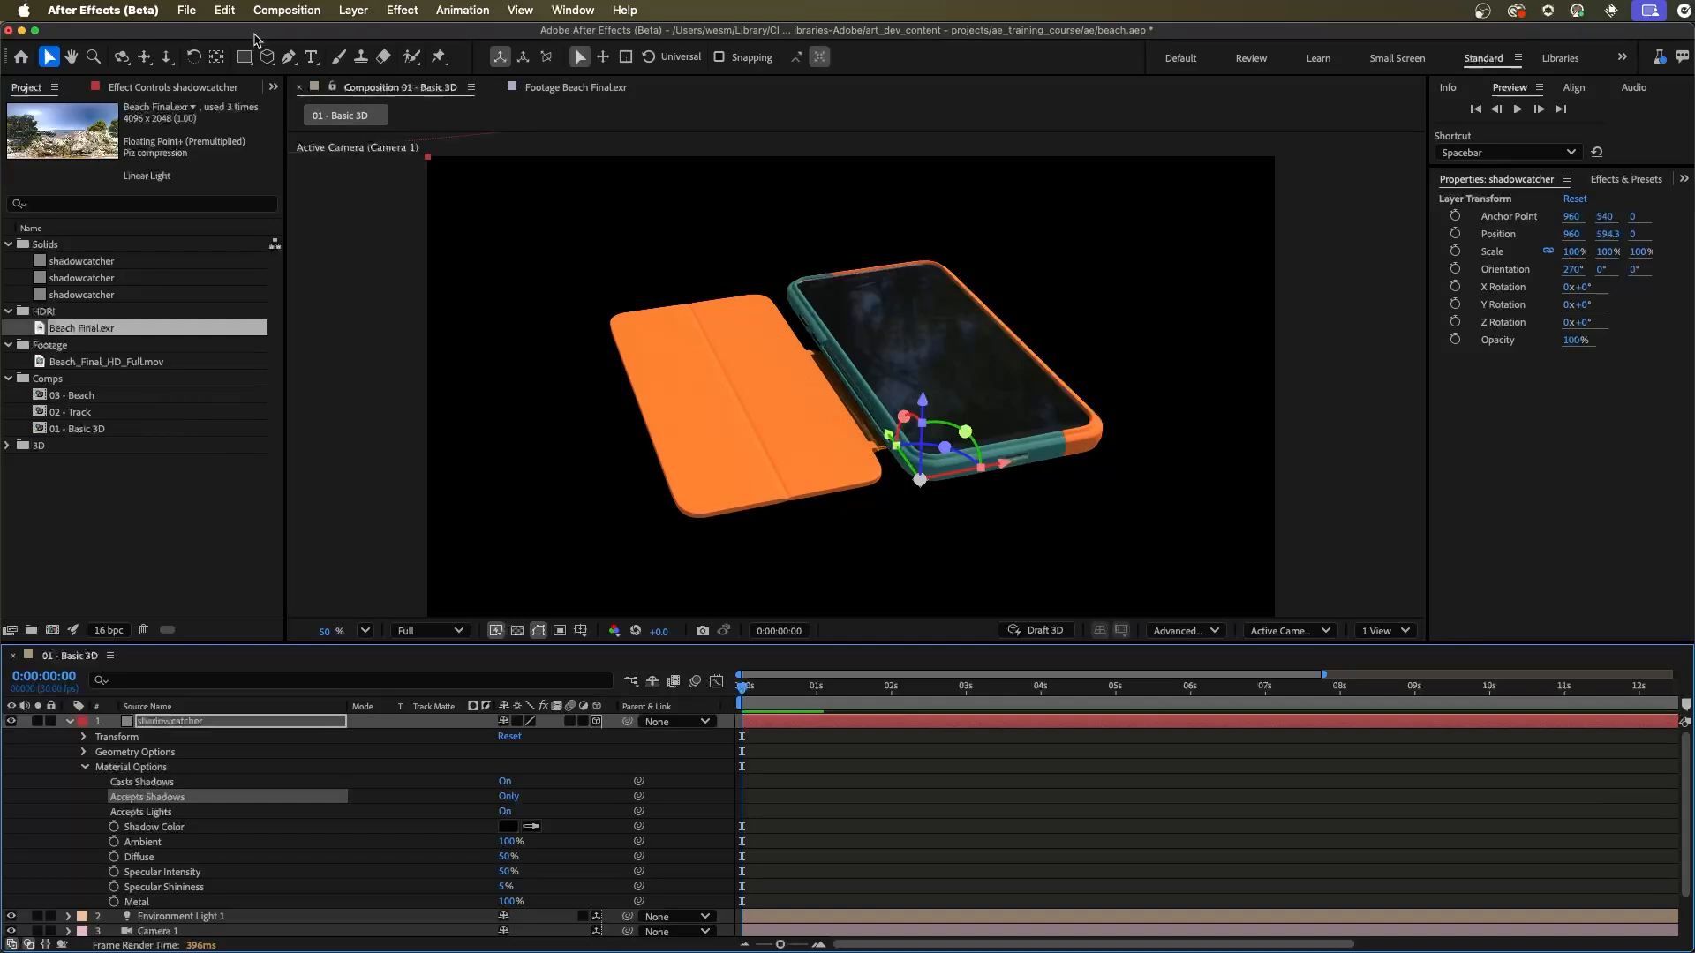
Step: Set the 01 - Basic 3D composition's background color to the pale orange C4B595
left_click(300, 10)
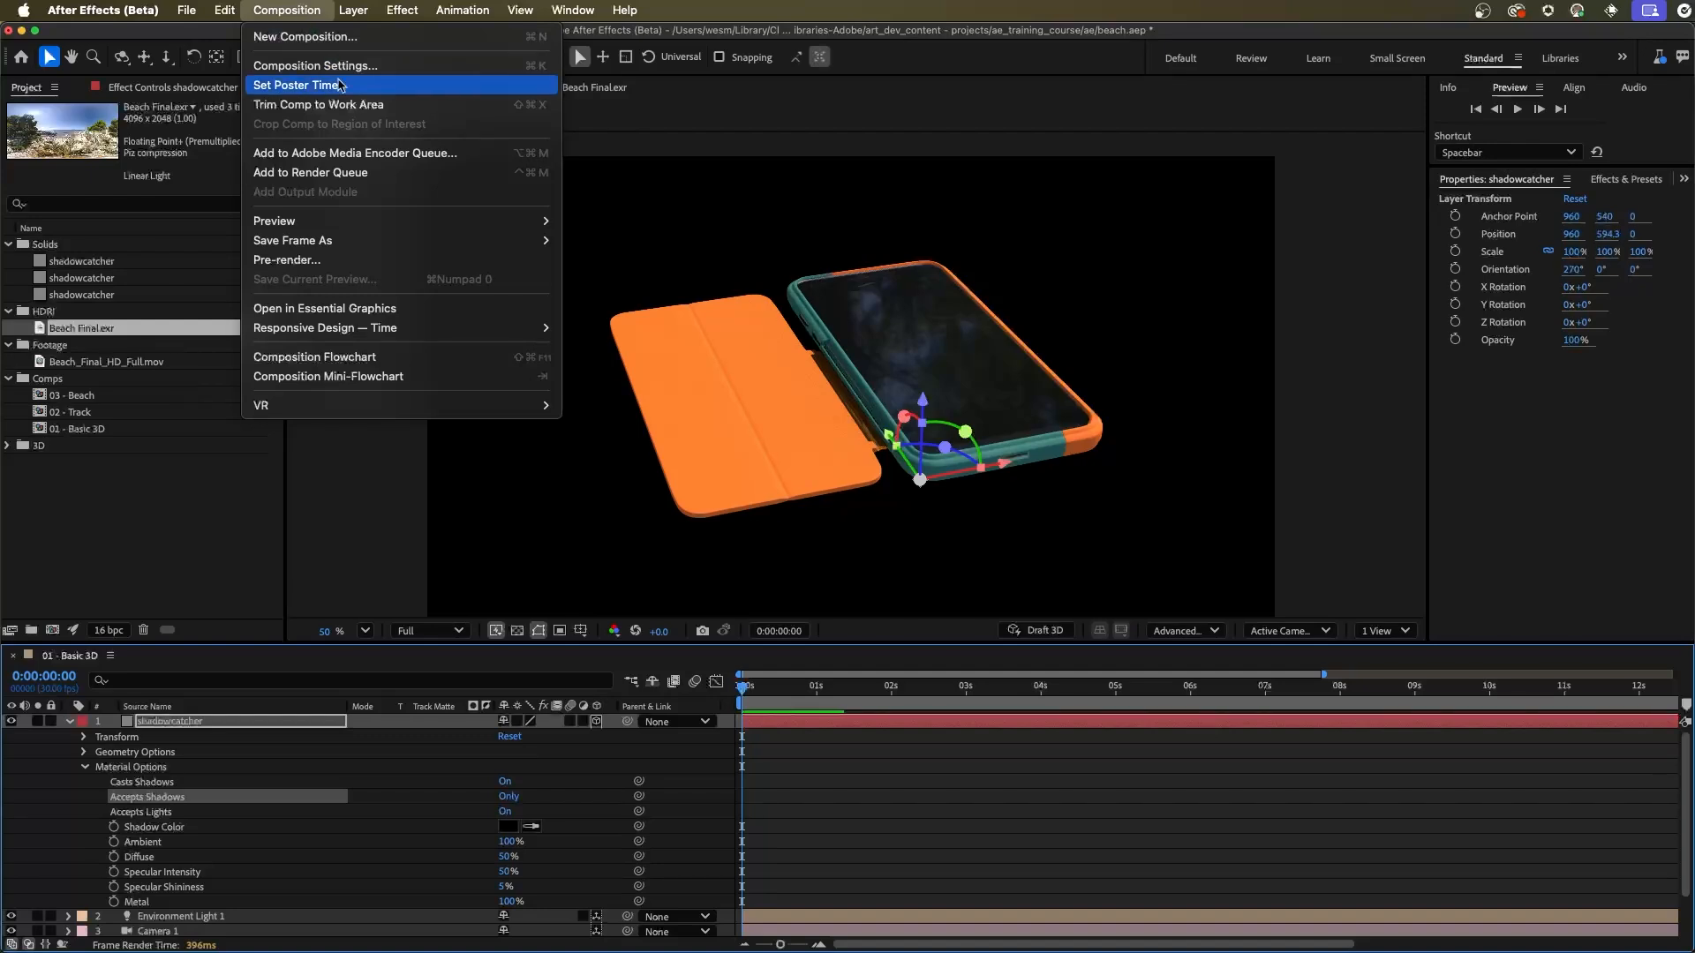
left_click(334, 65)
left_click_drag(757, 252, 1238, 165)
left_click(1207, 569)
left_click(1374, 510)
left_click(1205, 455)
left_click(1373, 499)
left_click_drag(1213, 435, 1181, 351)
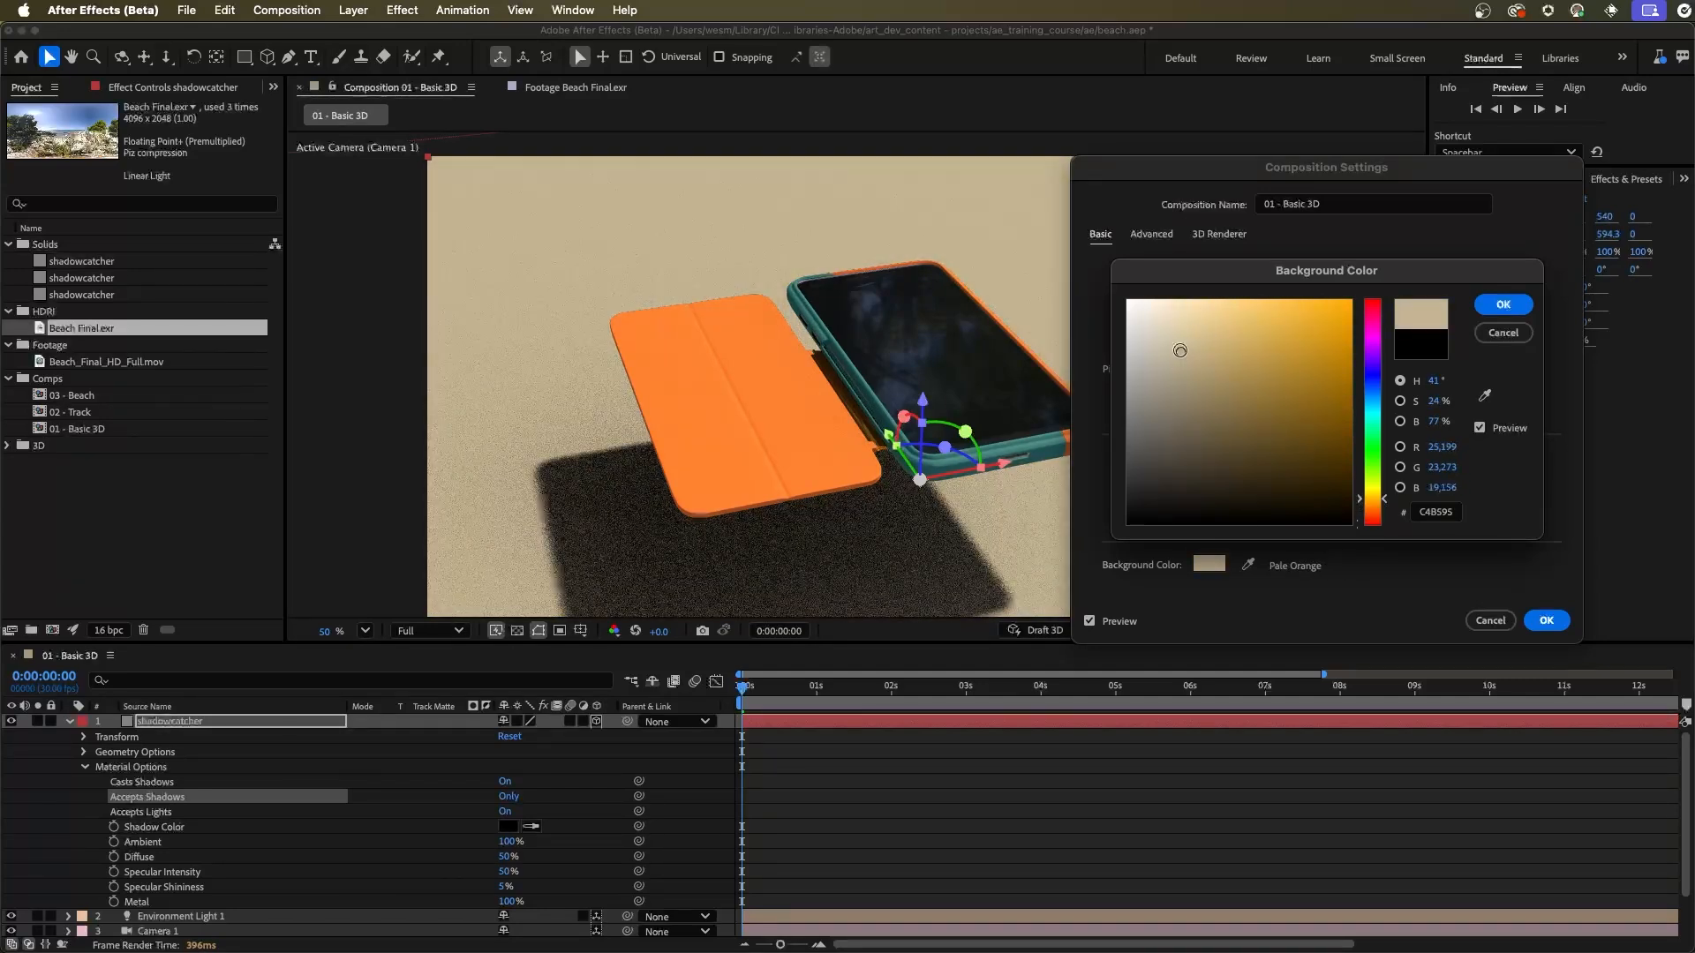
left_click(1503, 305)
left_click(1546, 621)
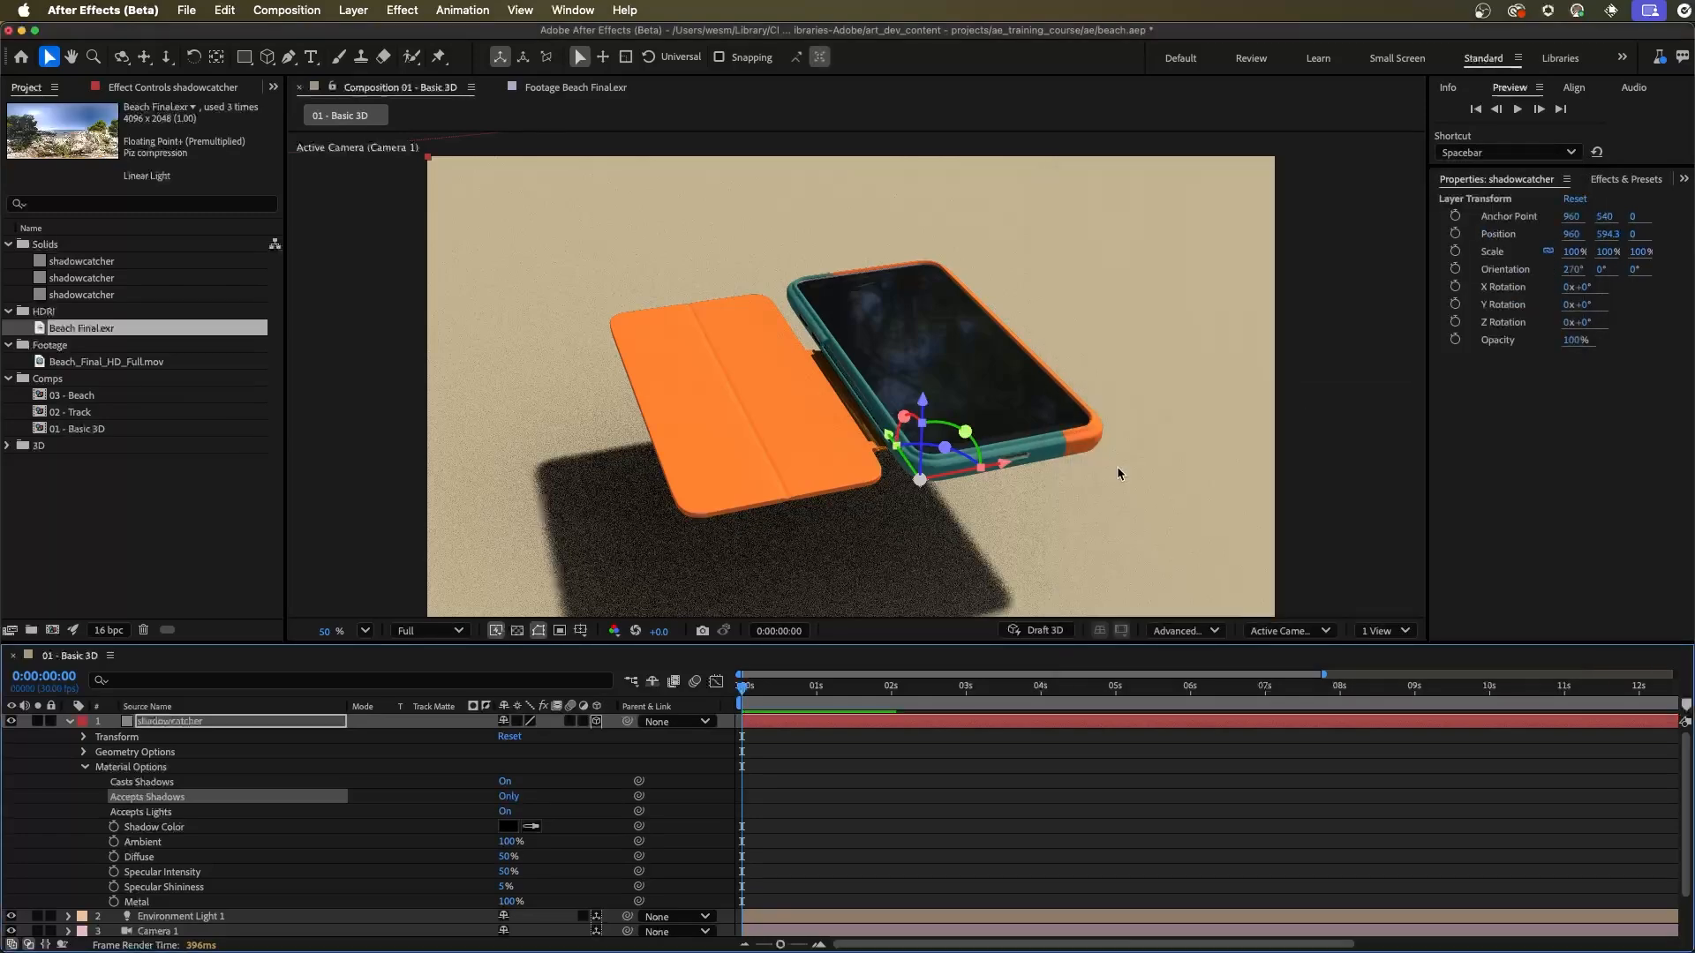
Step: Tint the shadowcatcher's Shadow Color teal at 173° hue and darken it to about 080F0E
left_click_drag(992, 522, 1011, 438)
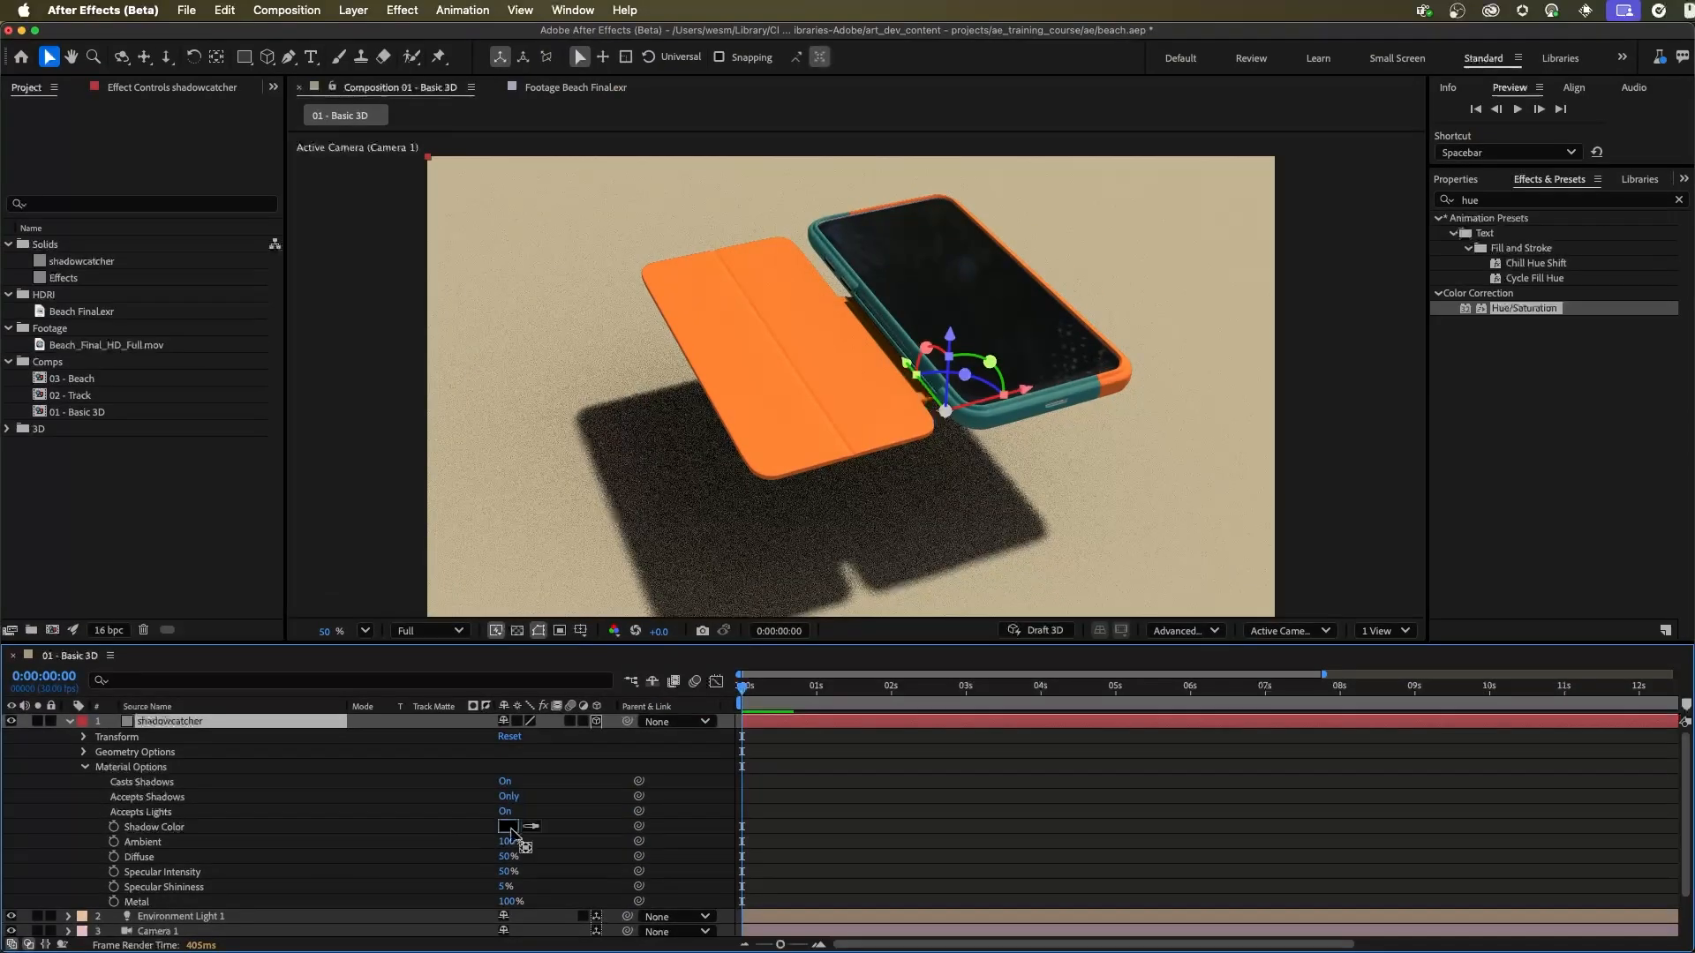
left_click(892, 827)
left_click_drag(806, 364, 1118, 303)
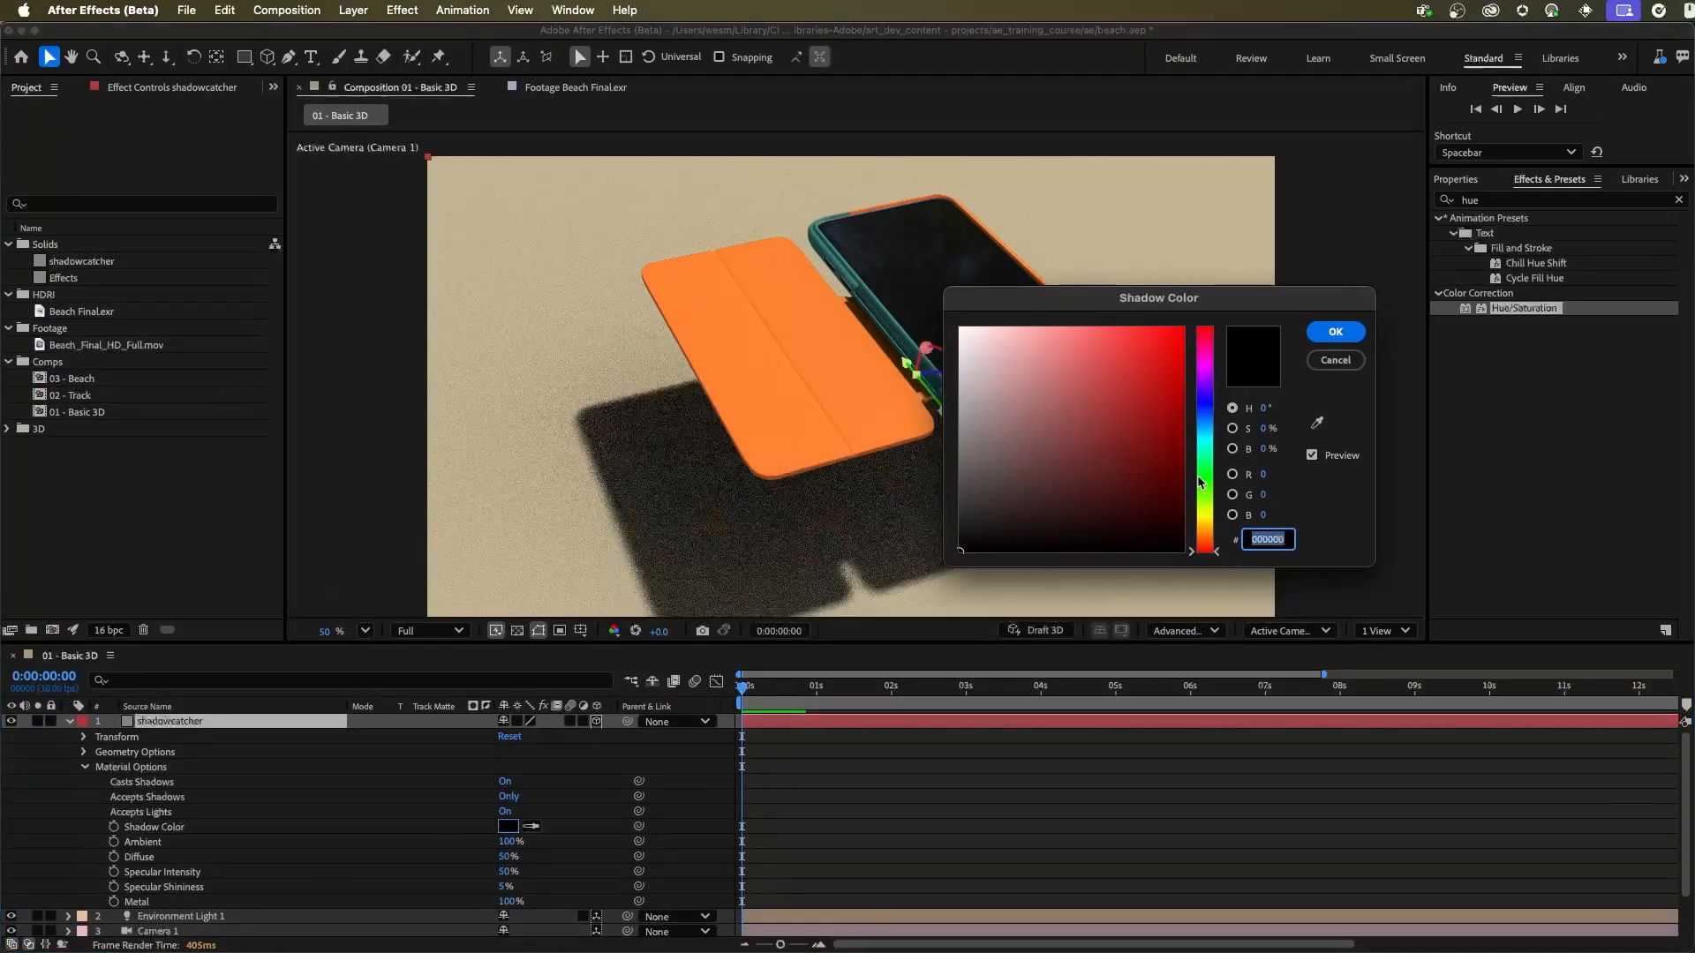
left_click(1211, 445)
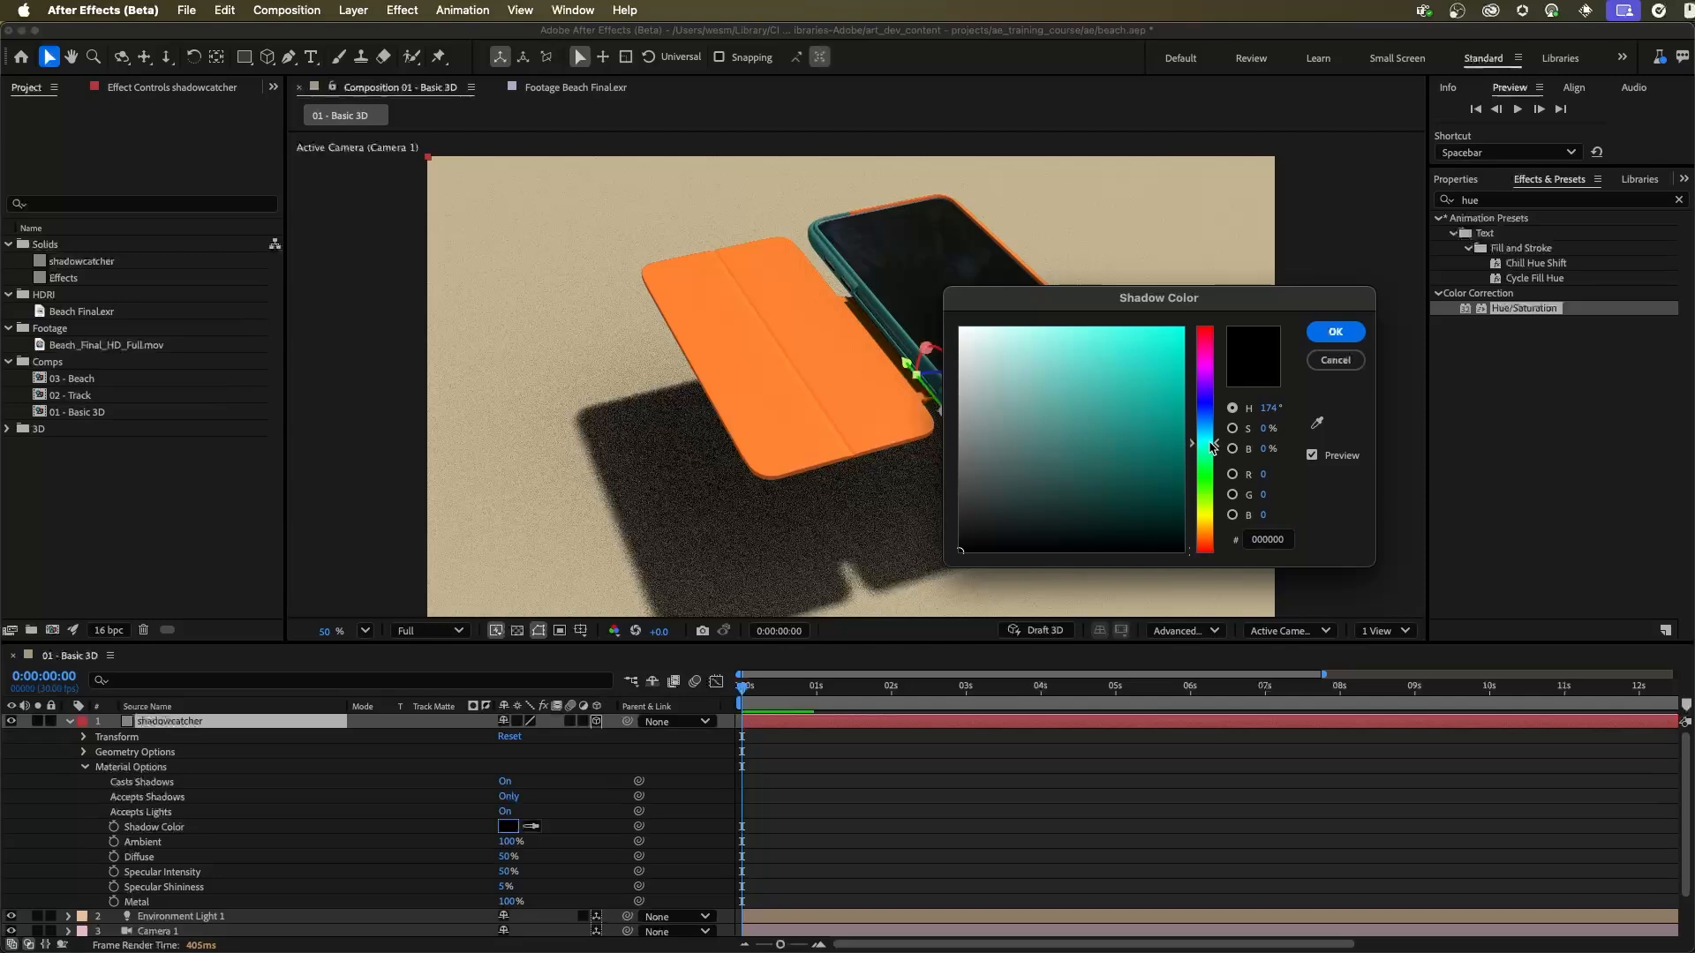
mouse_move(1029, 484)
left_mouse_down()
mouse_move(1014, 469)
mouse_move(1107, 537)
left_mouse_up()
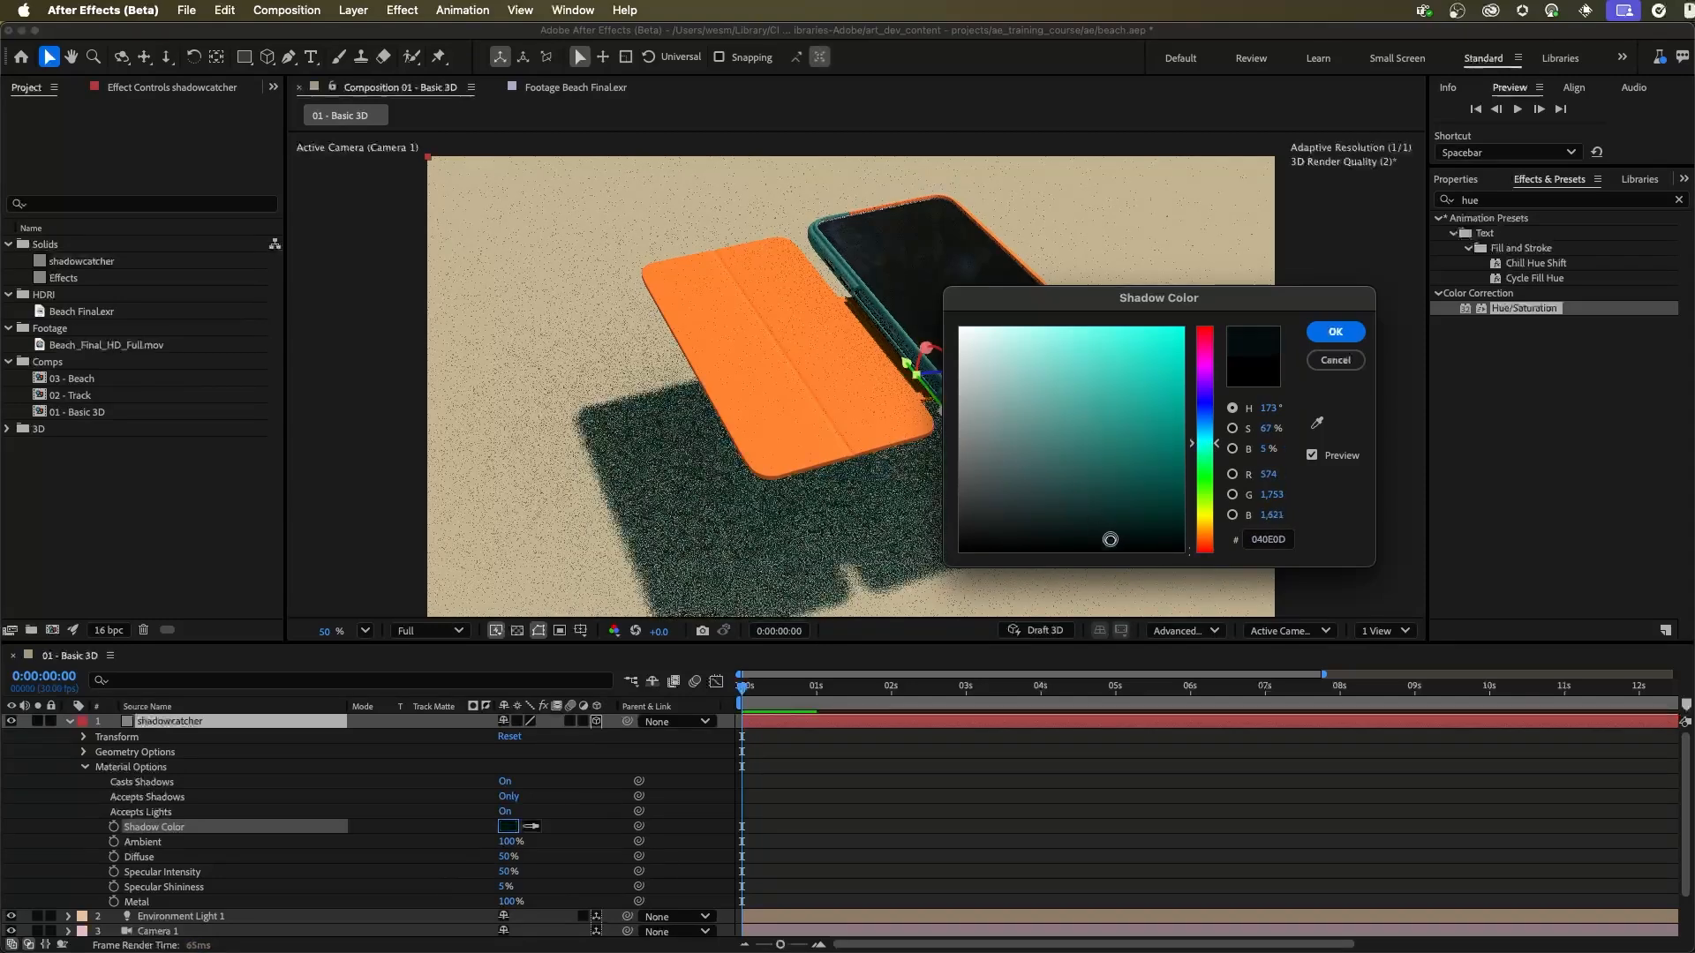
left_click(1336, 332)
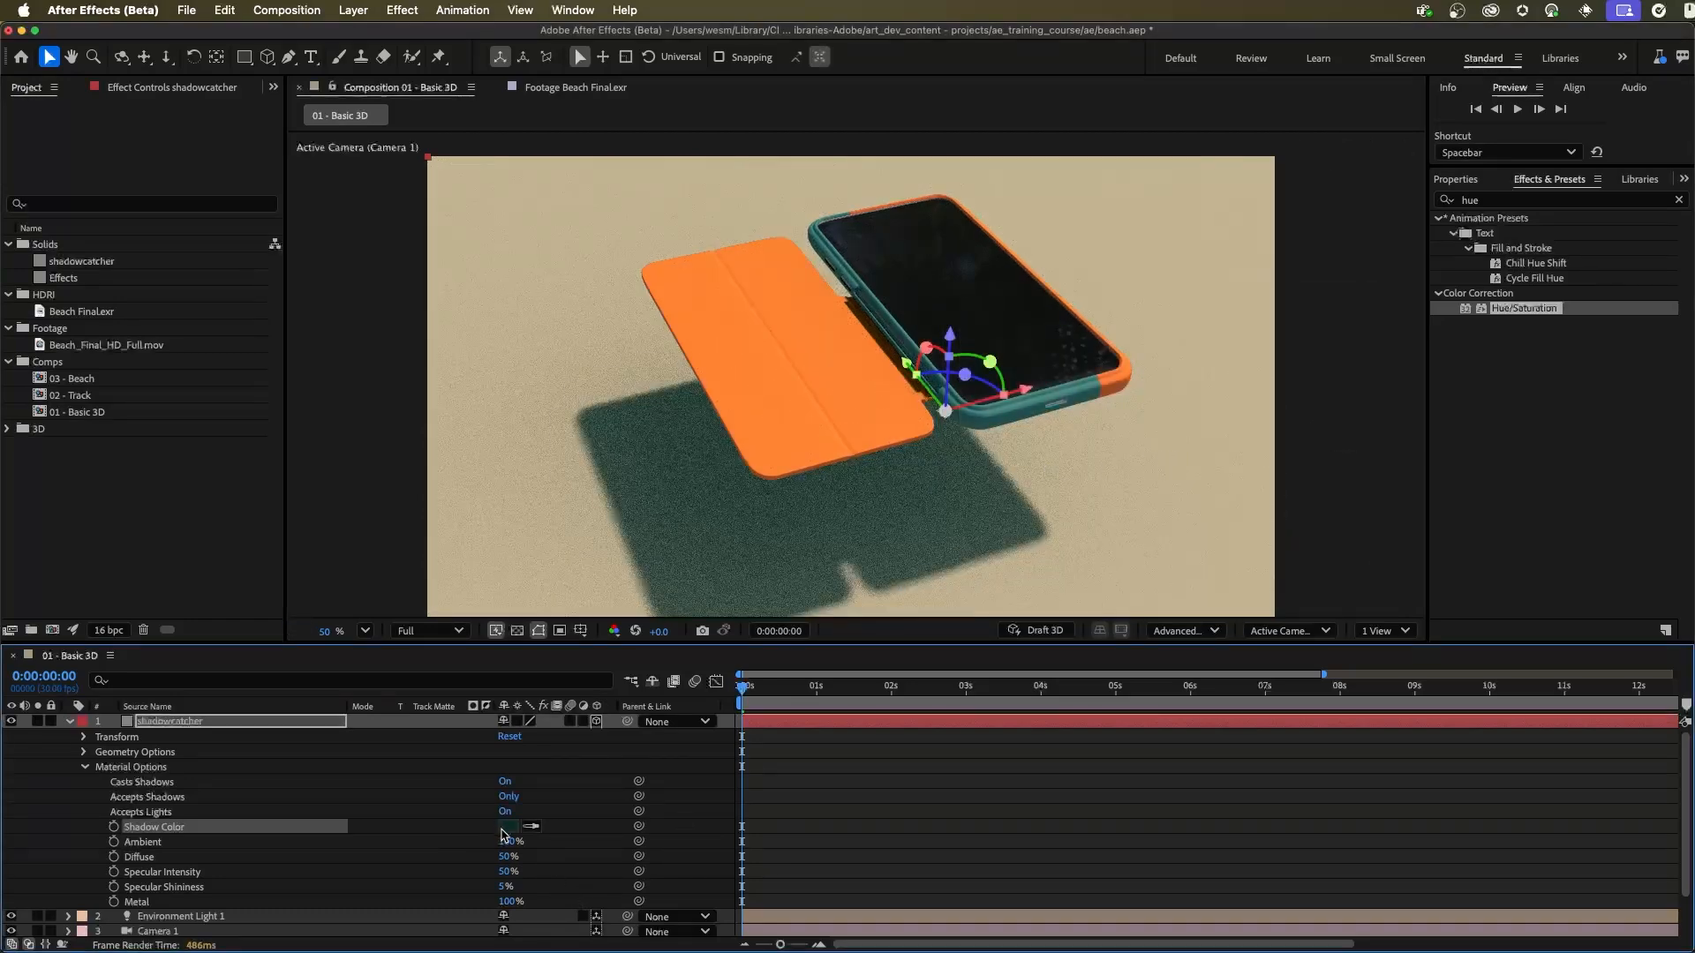
left_click(508, 827)
left_click_drag(791, 574, 755, 601)
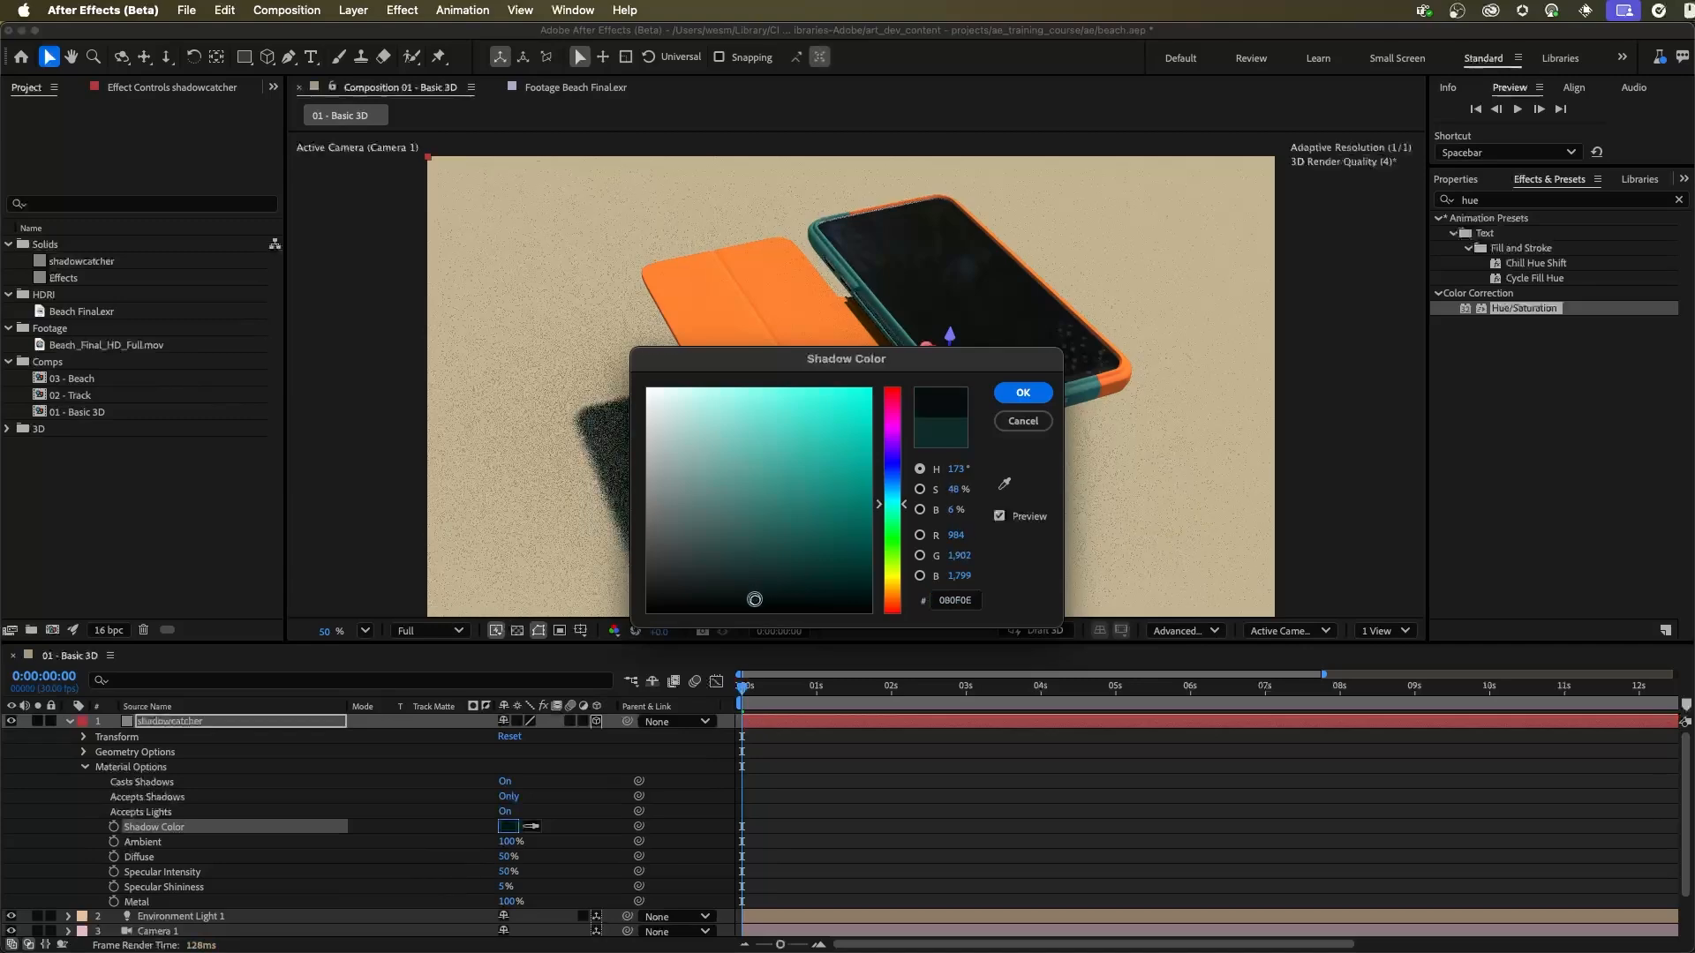
left_click(1024, 393)
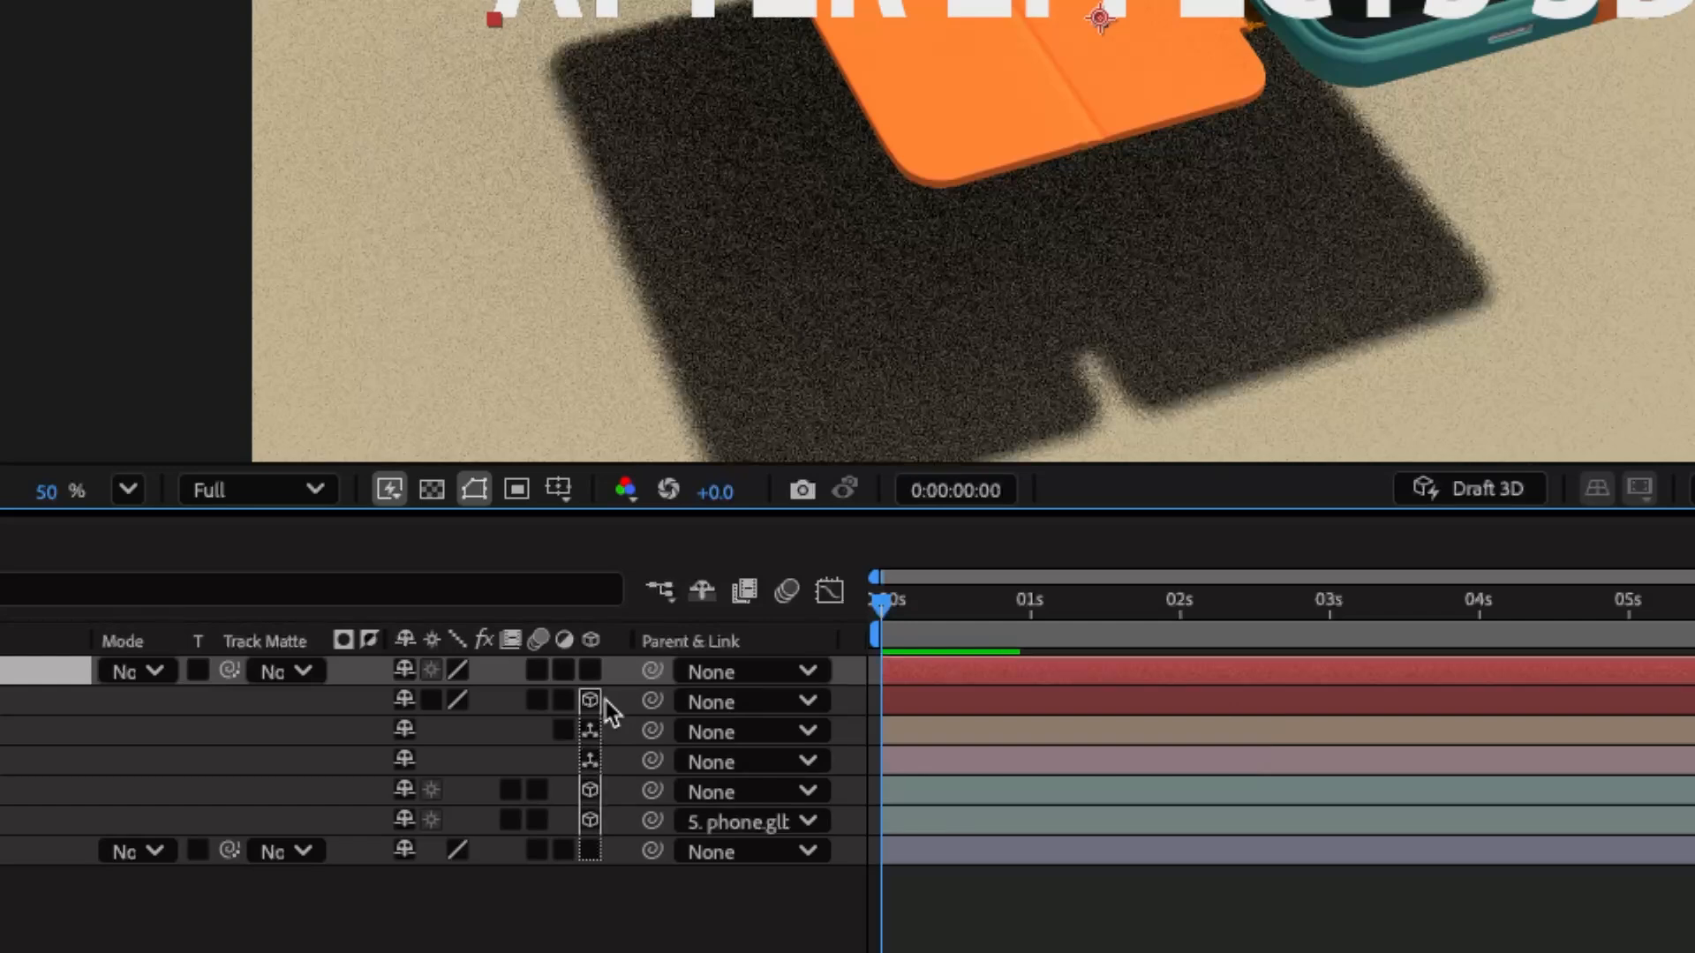
Step: Move the AFTER EFFECTS 3D text layer below Camera 1, directly above phone.glb in the layer stack
left_click(589, 760)
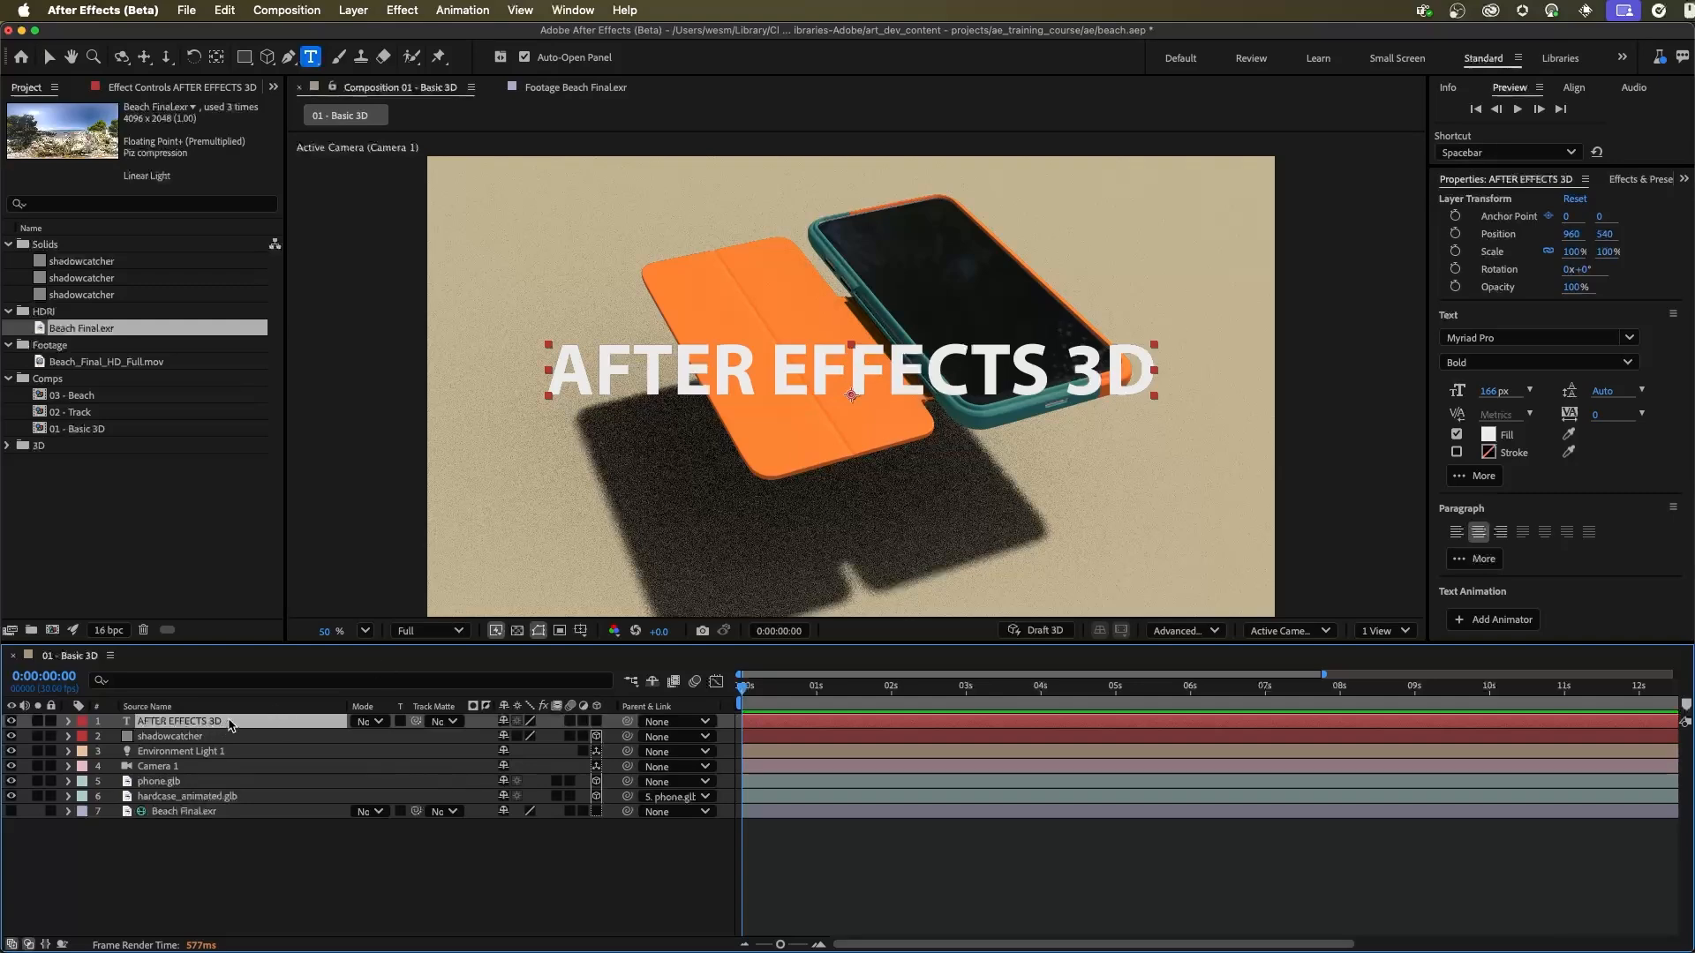
left_click_drag(234, 725, 259, 777)
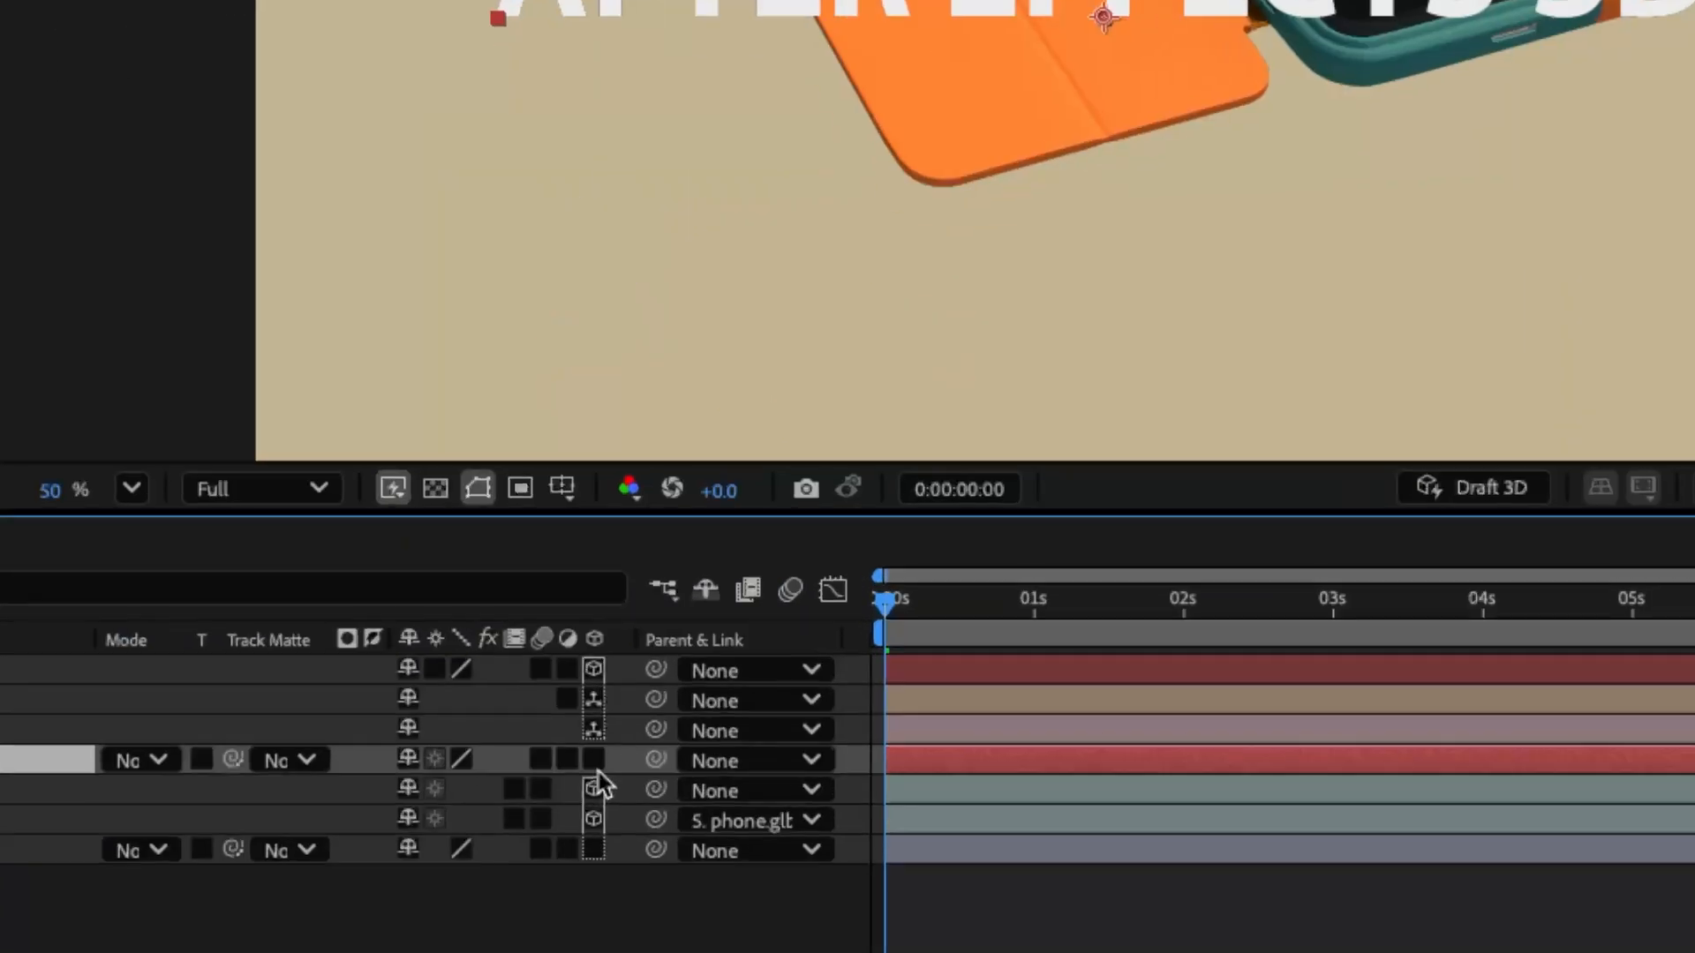
left_click(602, 757)
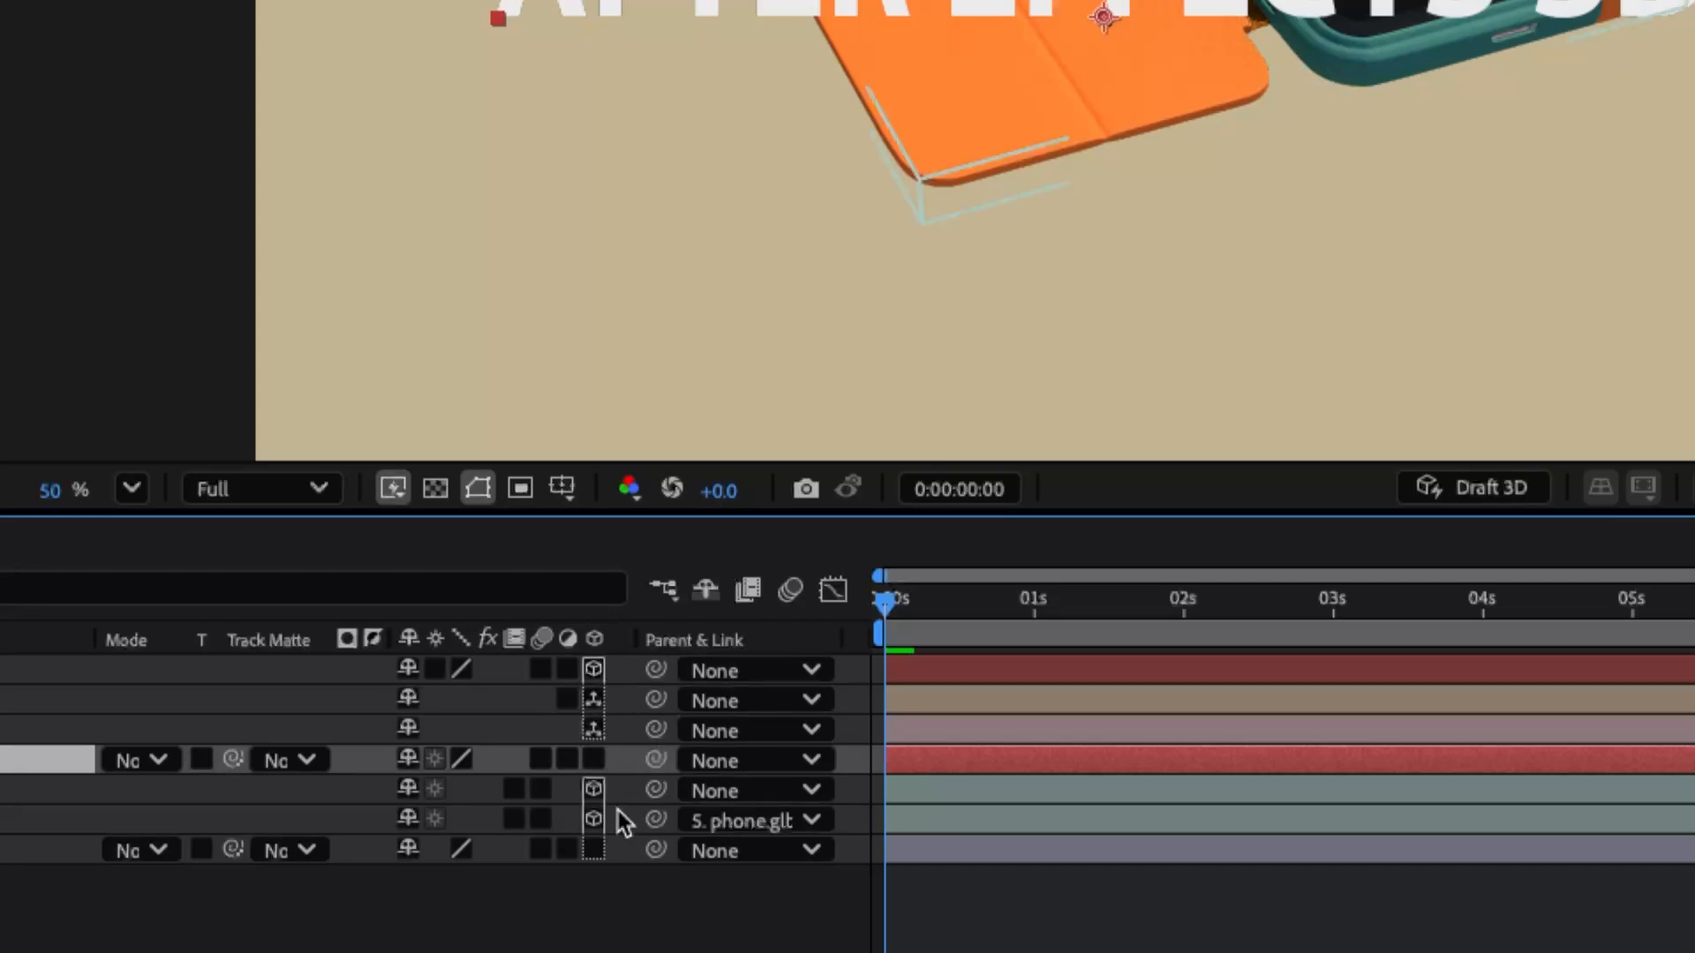
left_click(594, 850)
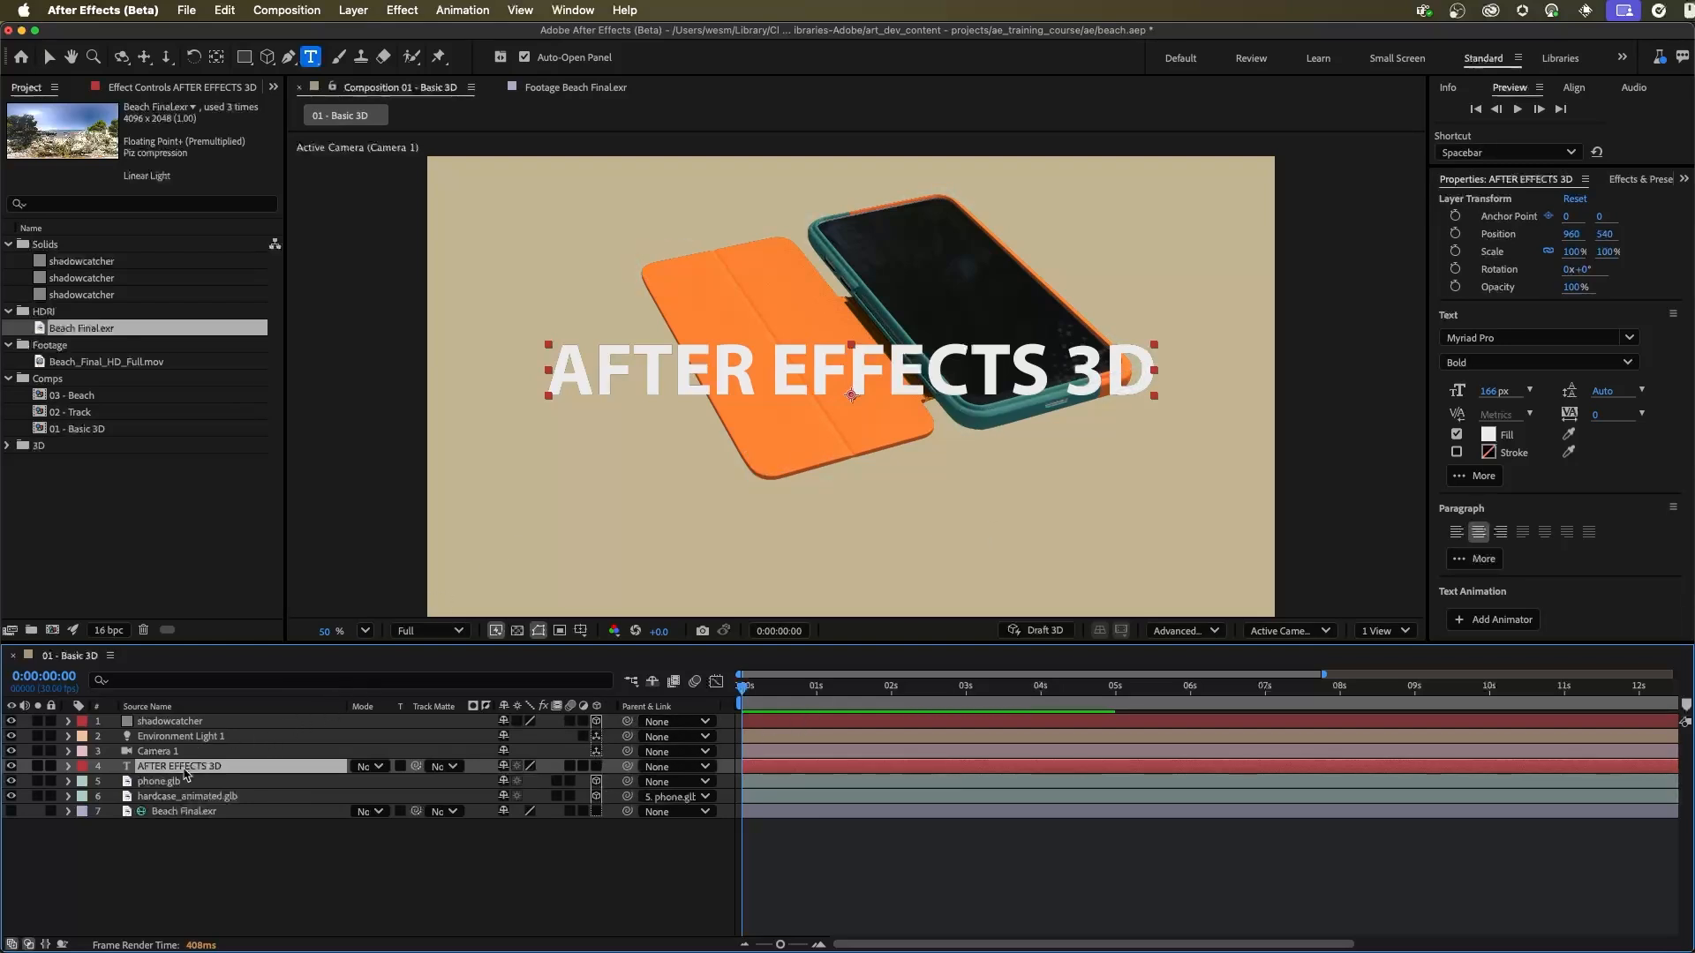
Step: Move the shadowcatcher layer beneath the AFTER EFFECTS 3D text so it sits directly above phone.glb
left_click(188, 722)
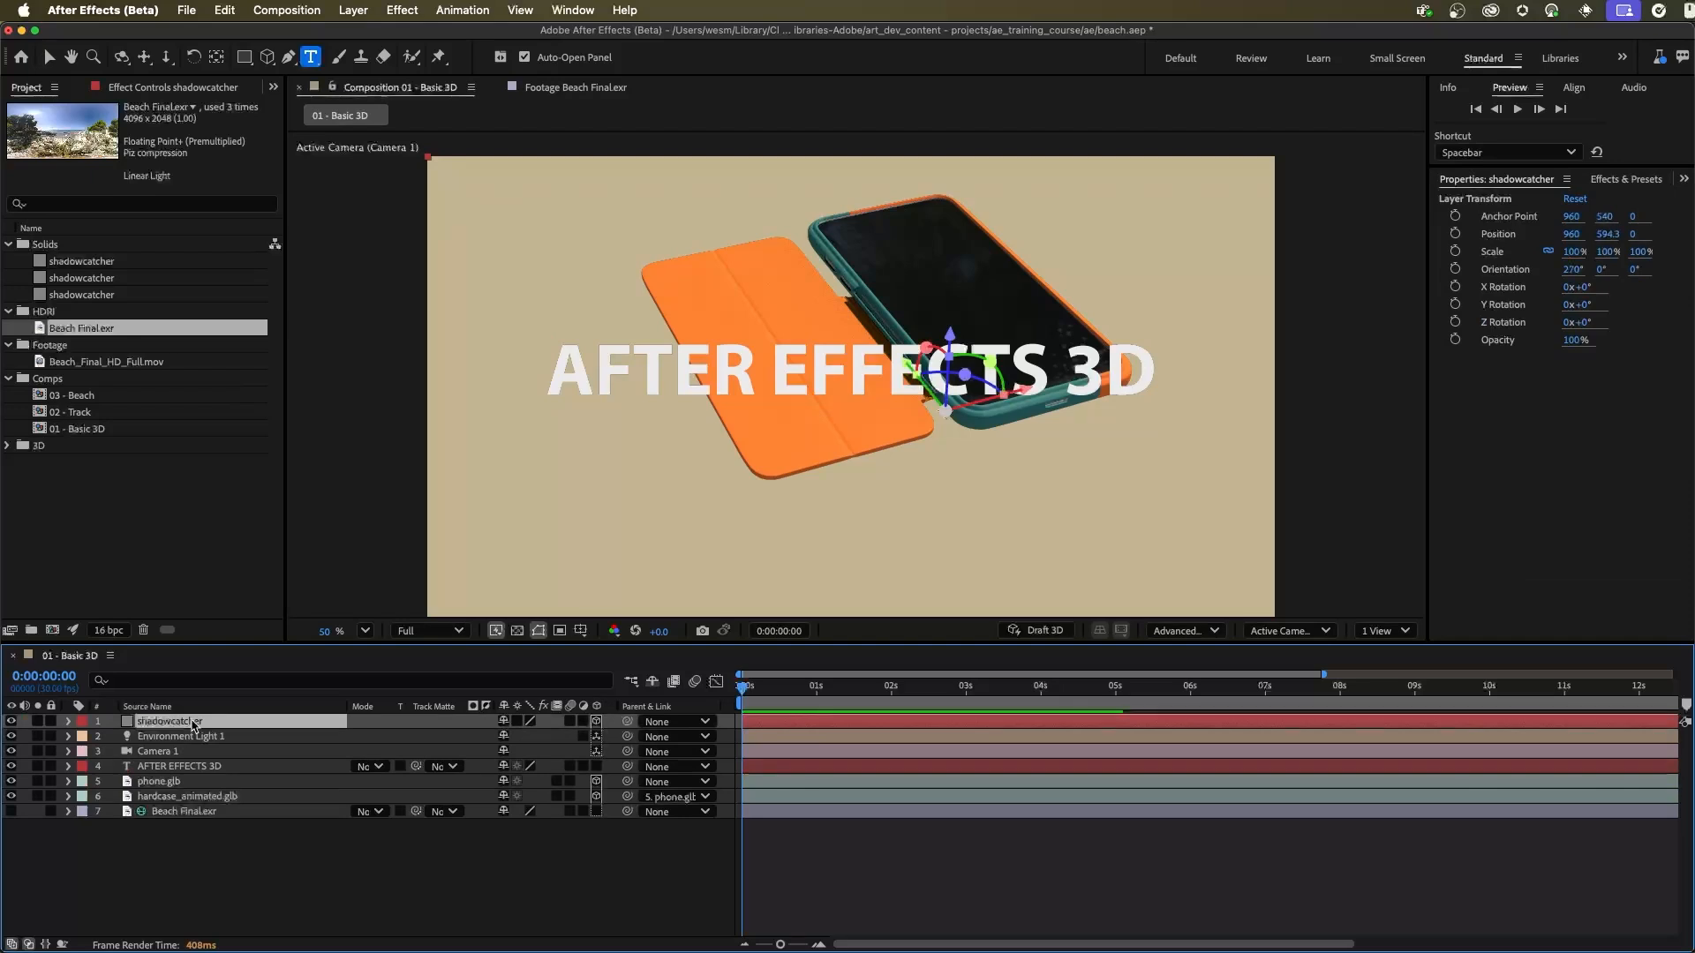
left_click_drag(194, 723, 201, 777)
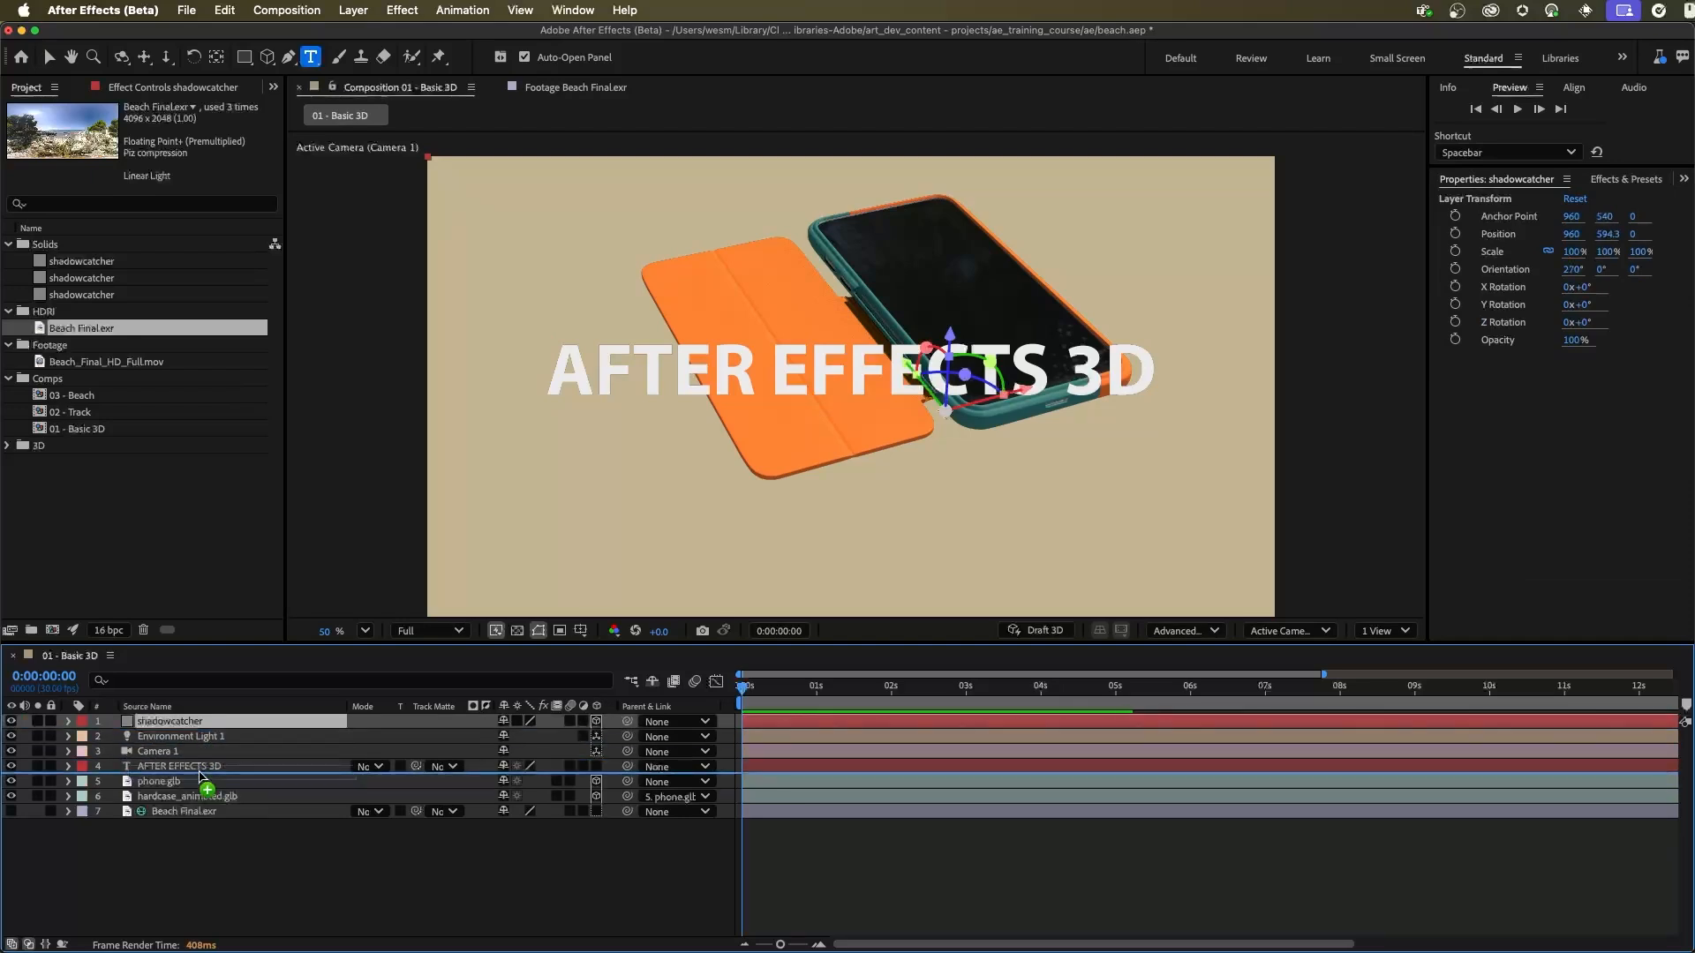
left_click_drag(201, 777, 202, 776)
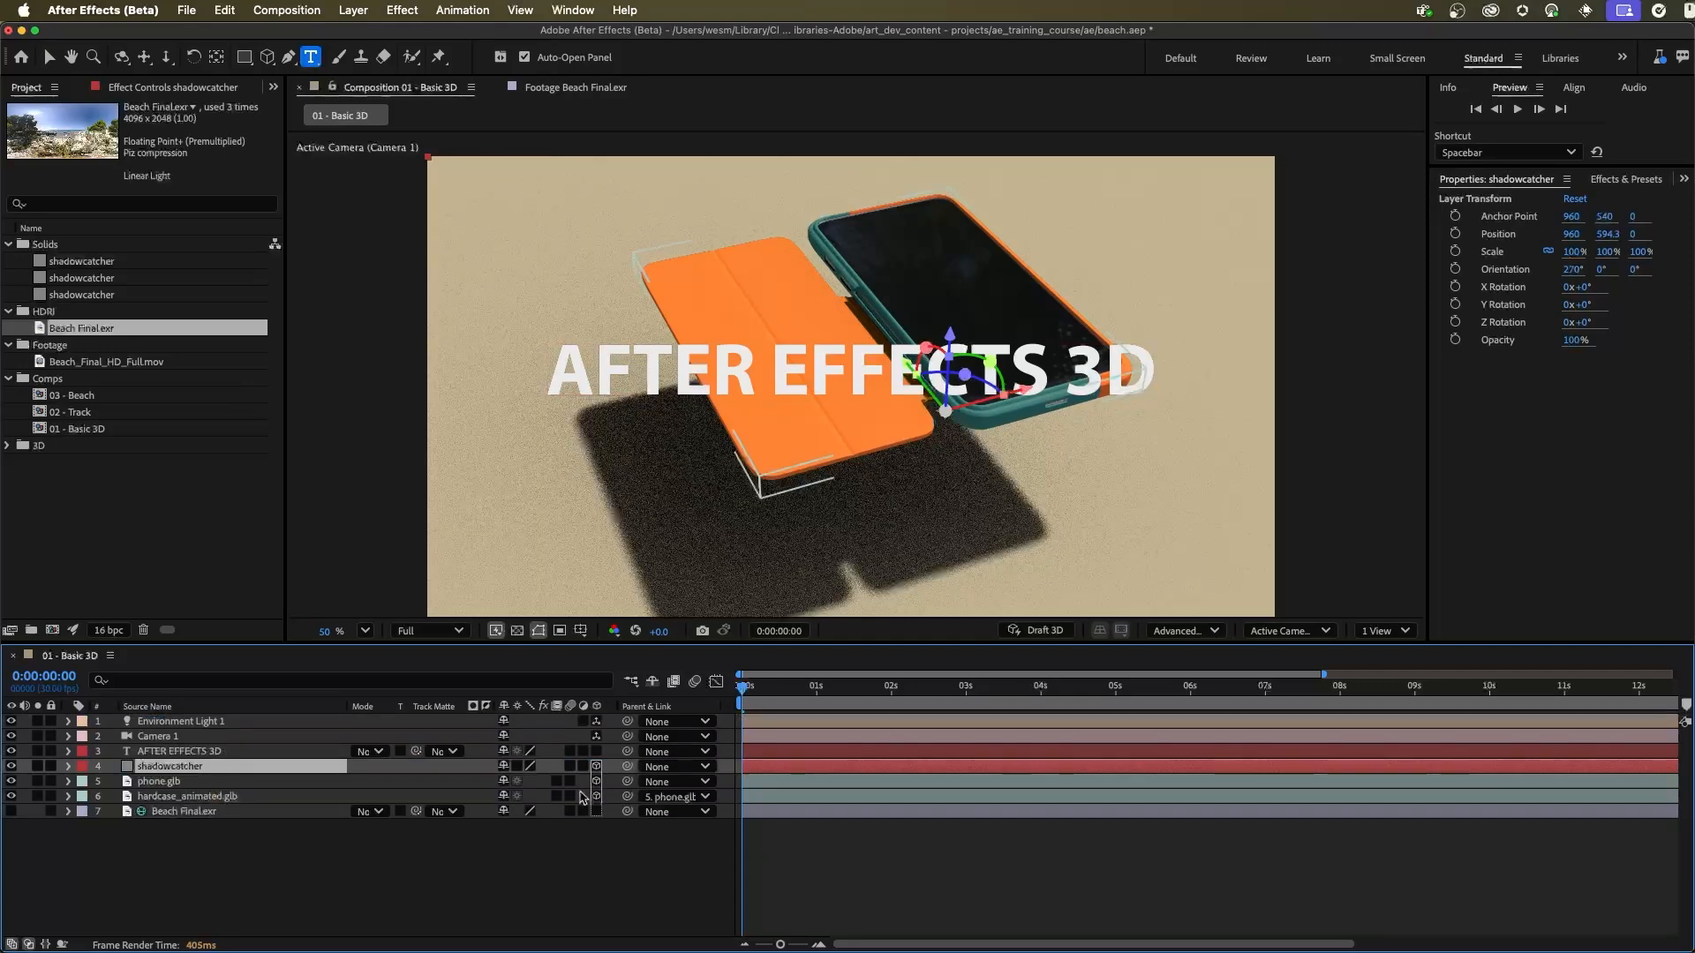
right_click(587, 793)
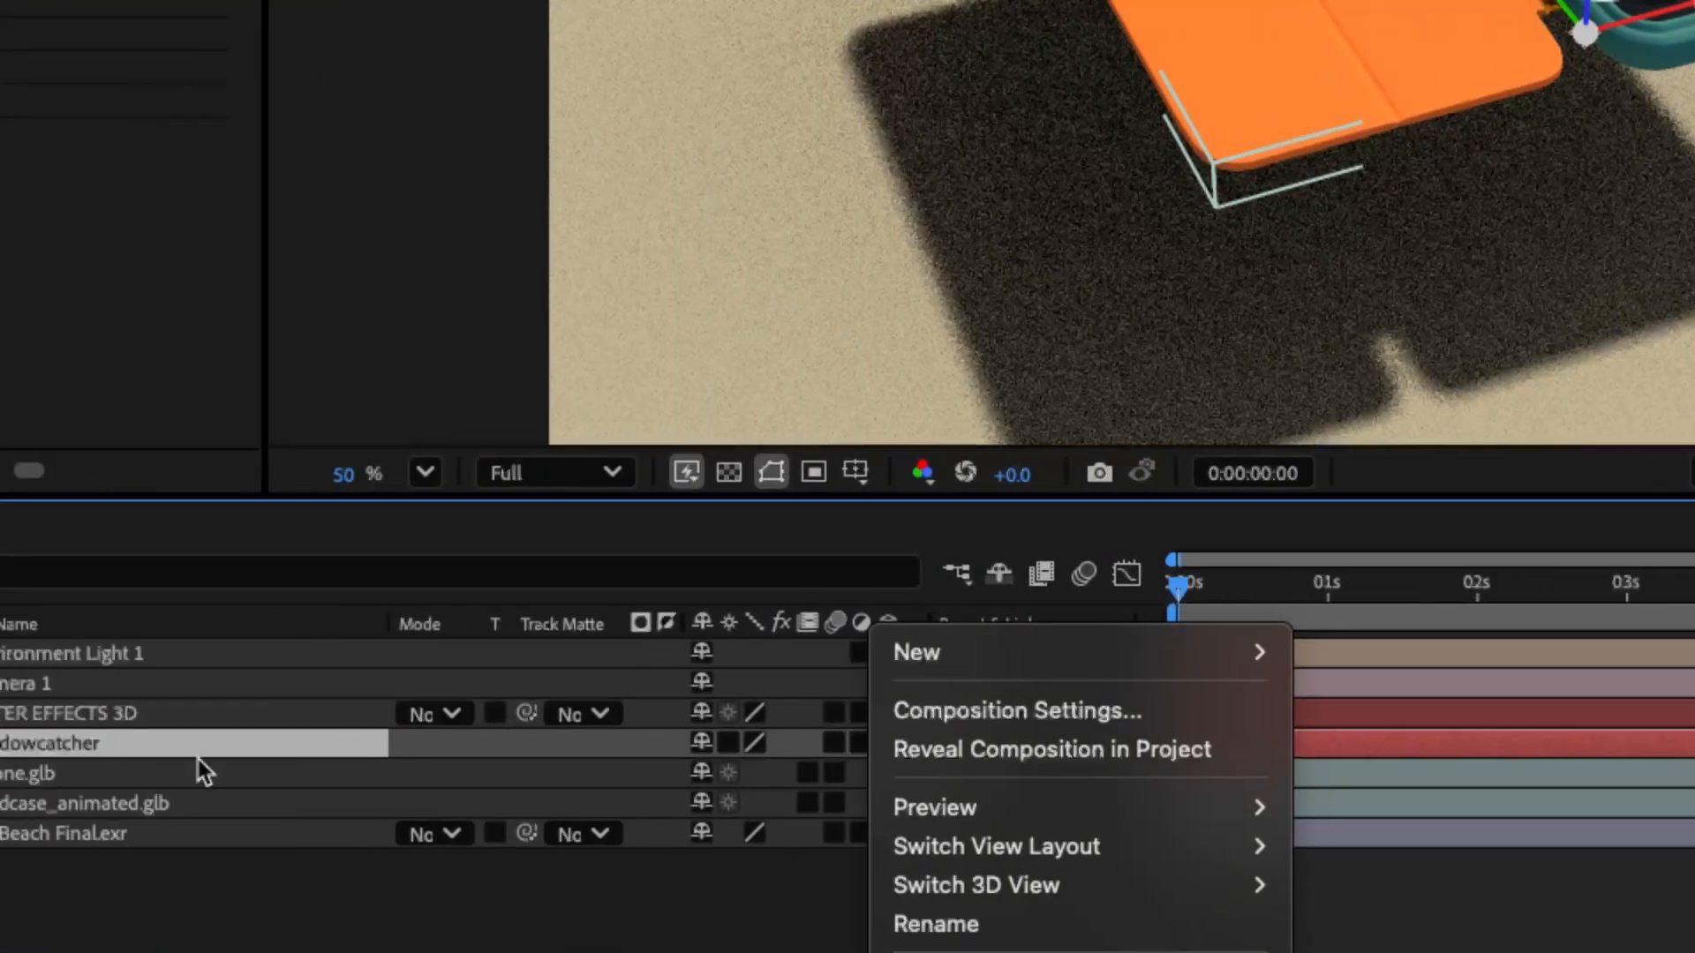
left_click(108, 864)
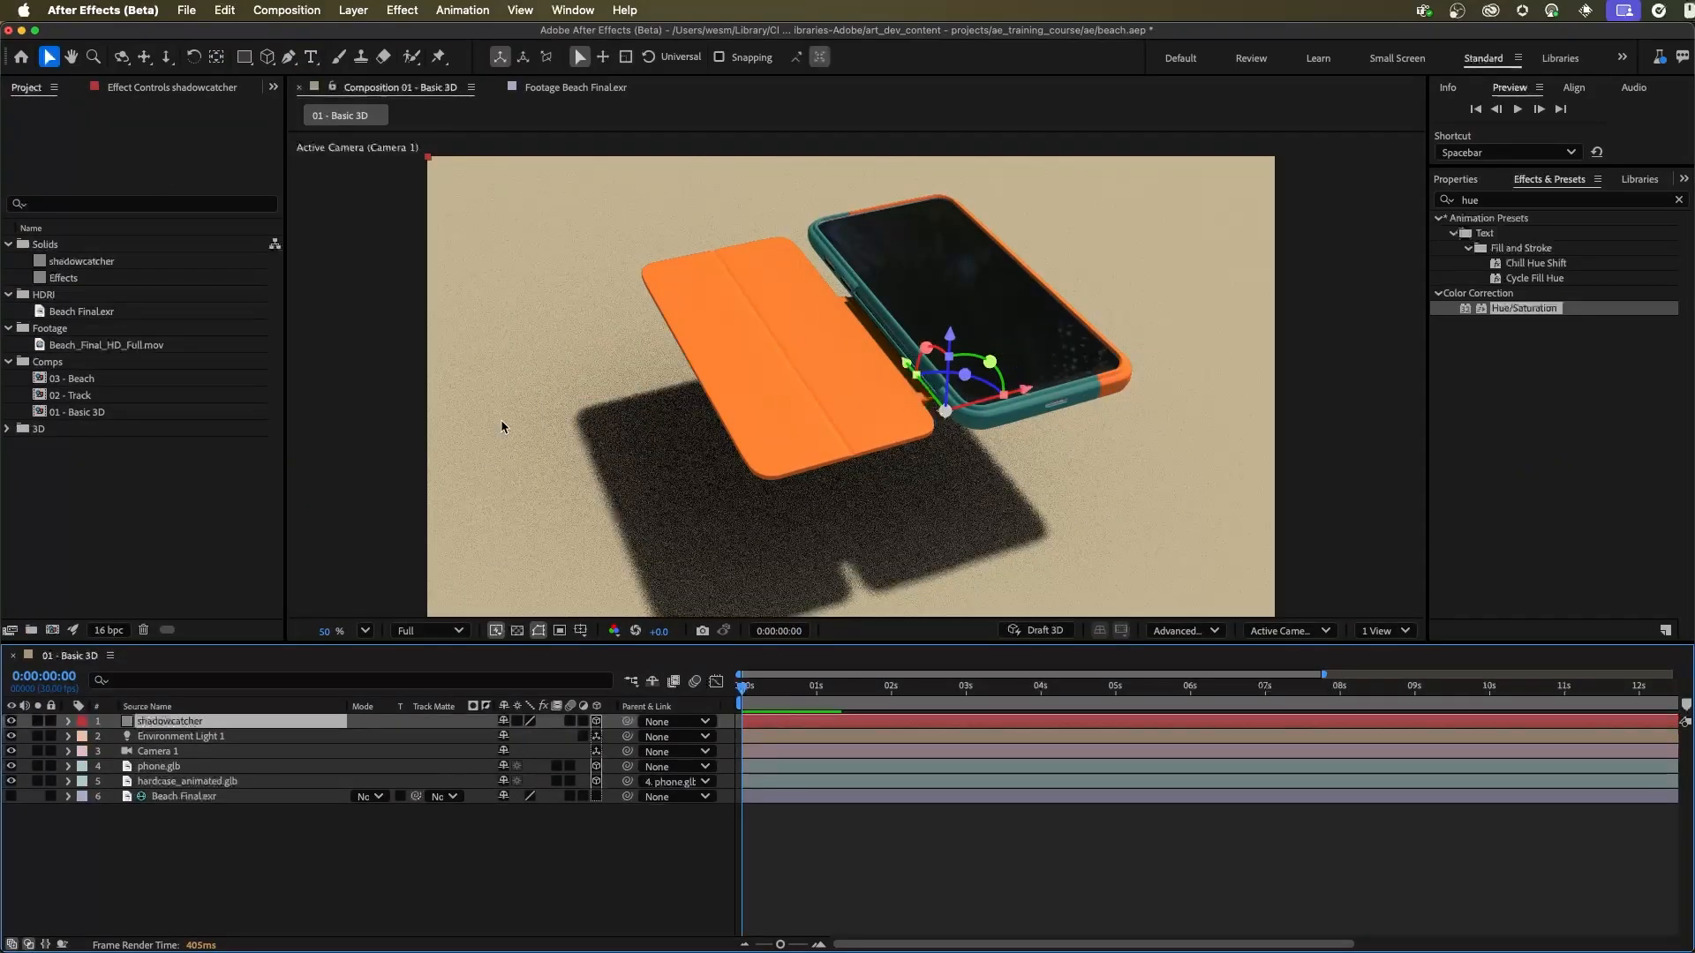
left_click(162, 767)
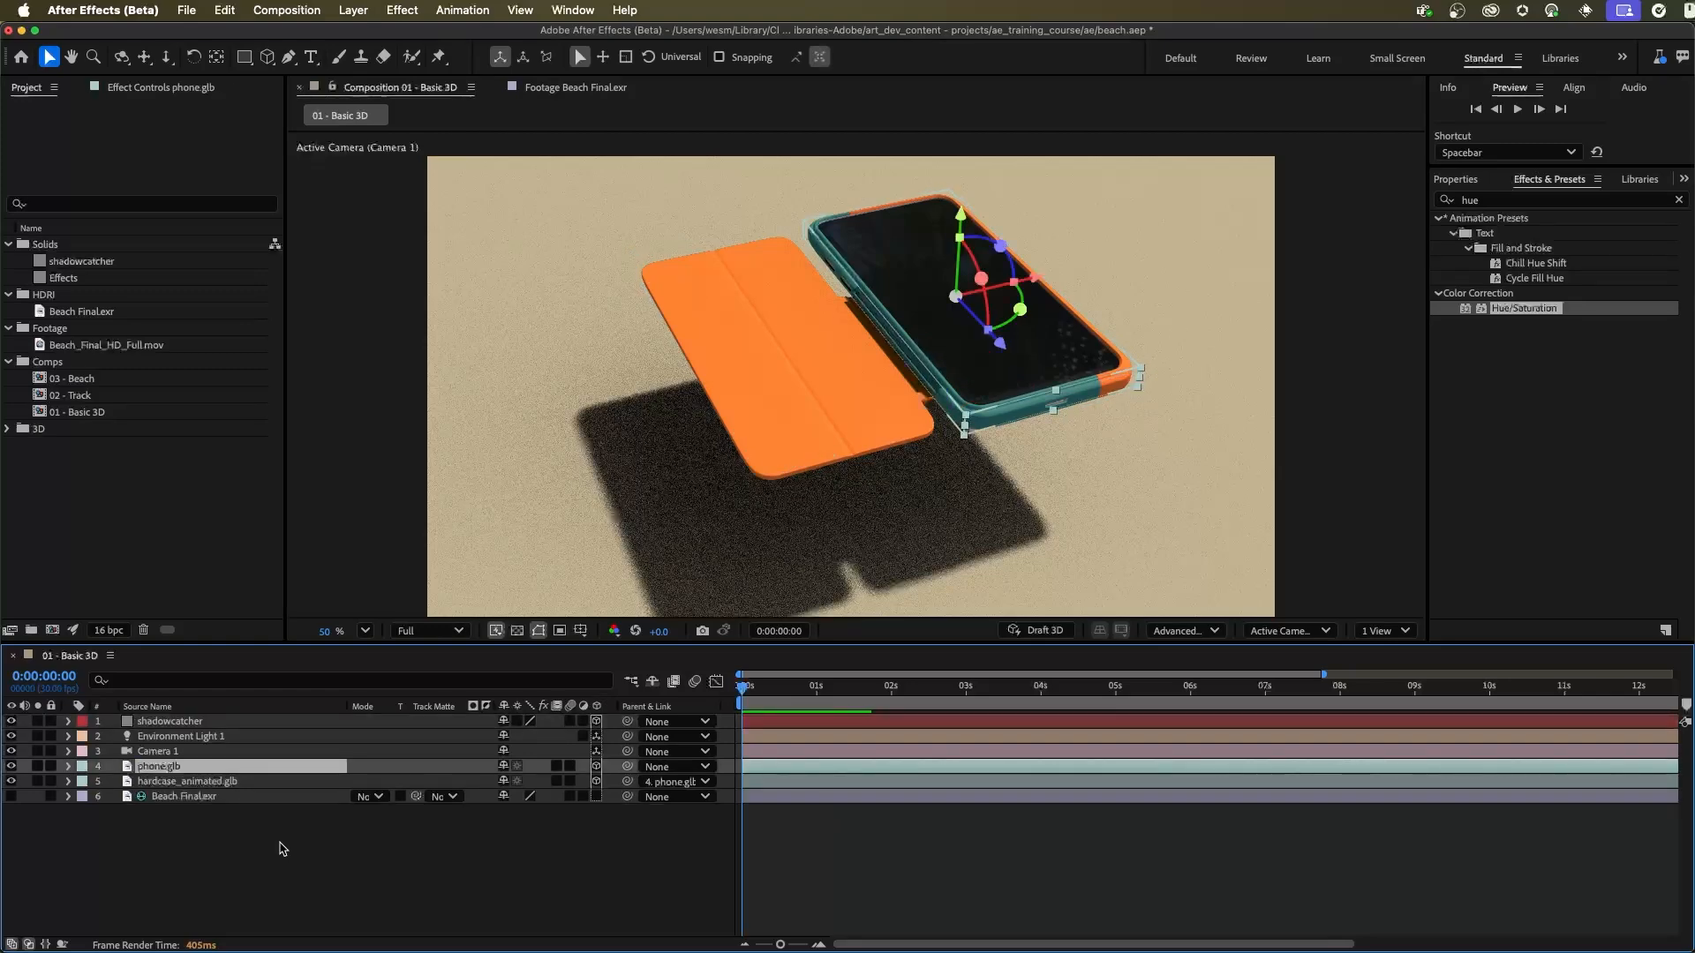
left_click_drag(1520, 313, 1568, 364)
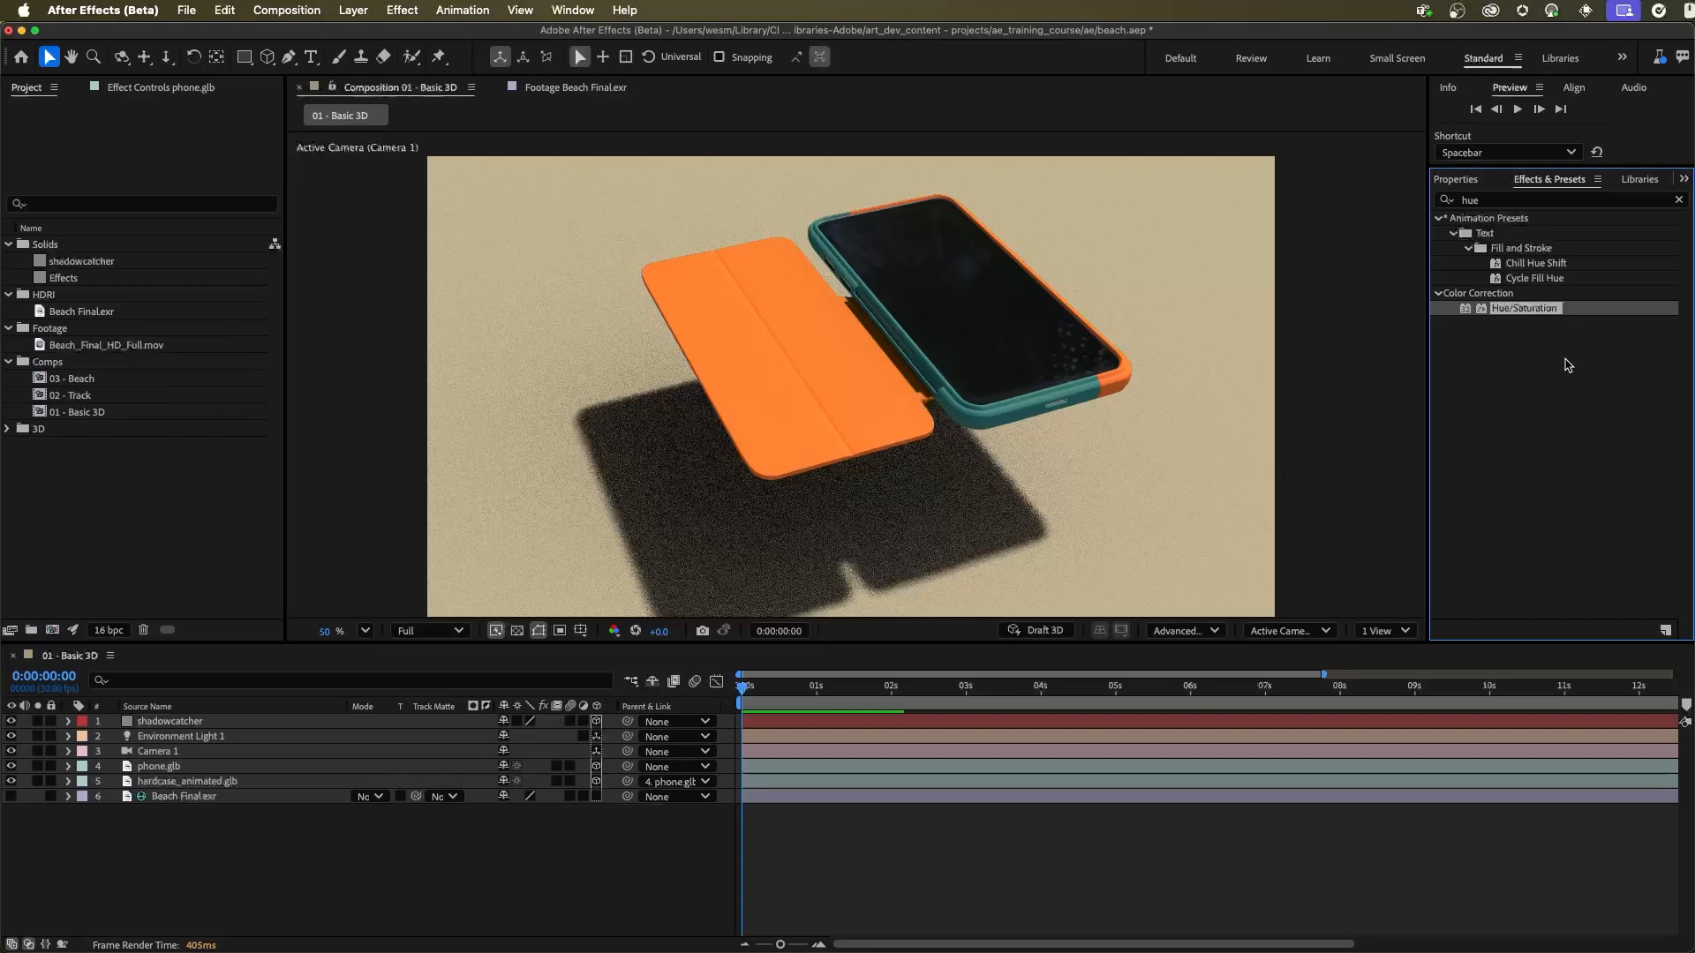
left_click(188, 869)
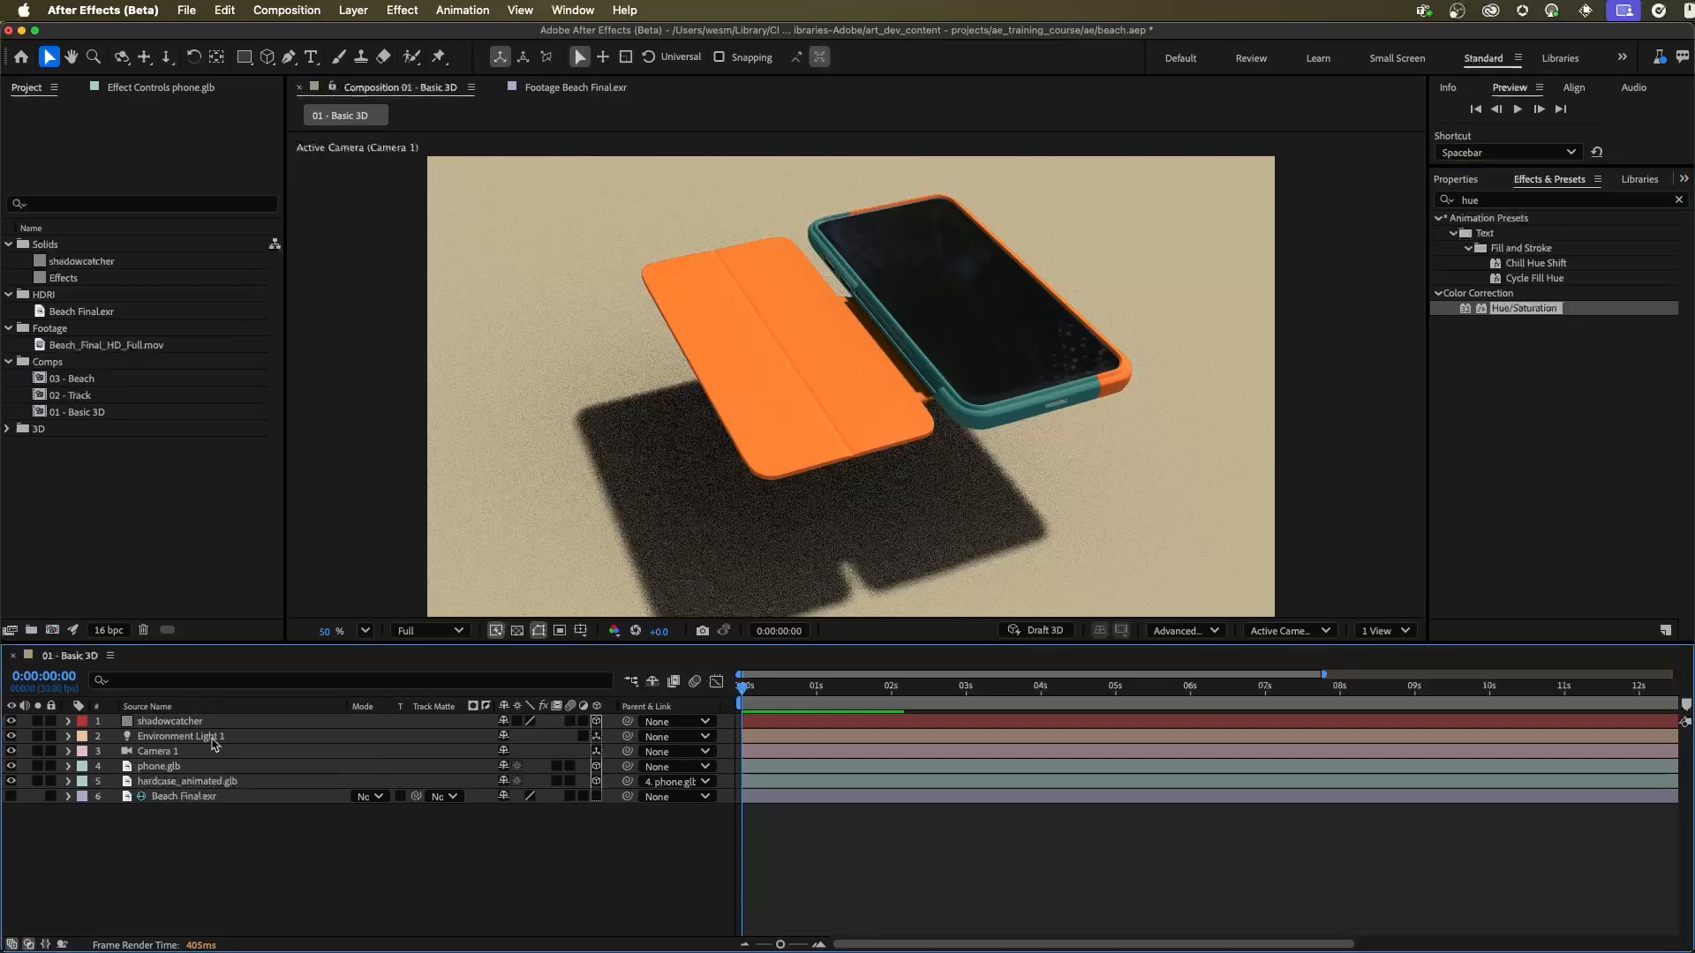
Step: Create a comp-sized grey solid named Effects directly above the shadowcatcher layer
left_click(189, 723)
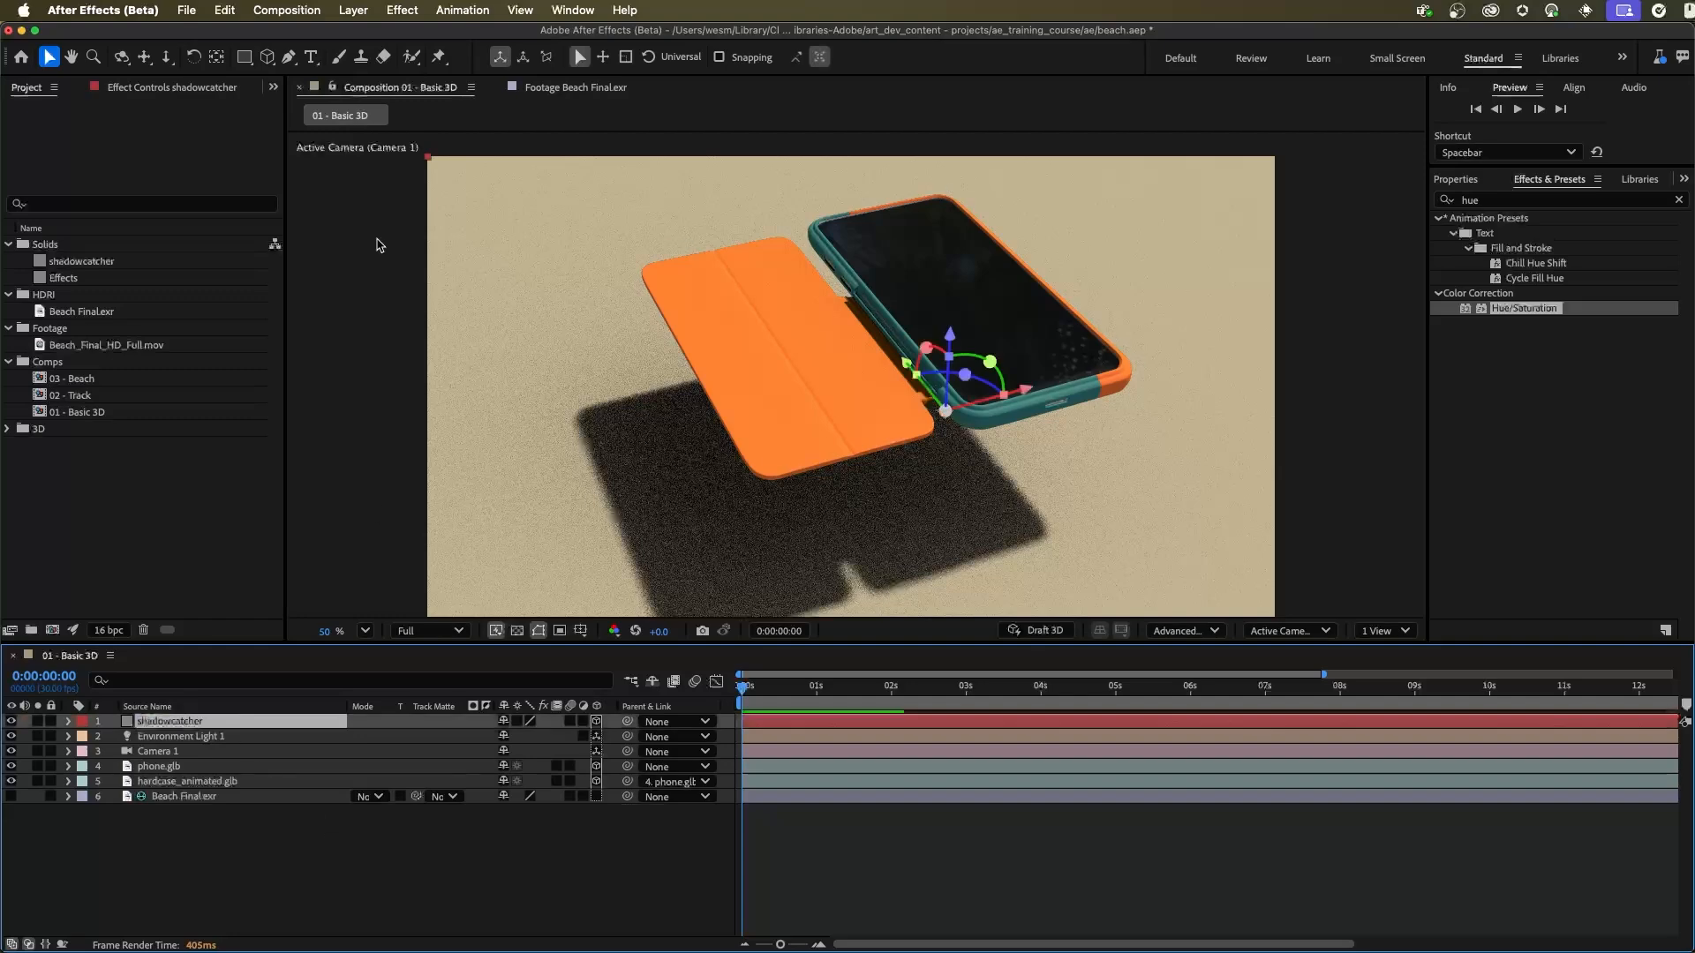
left_click(354, 9)
mouse_move(362, 37)
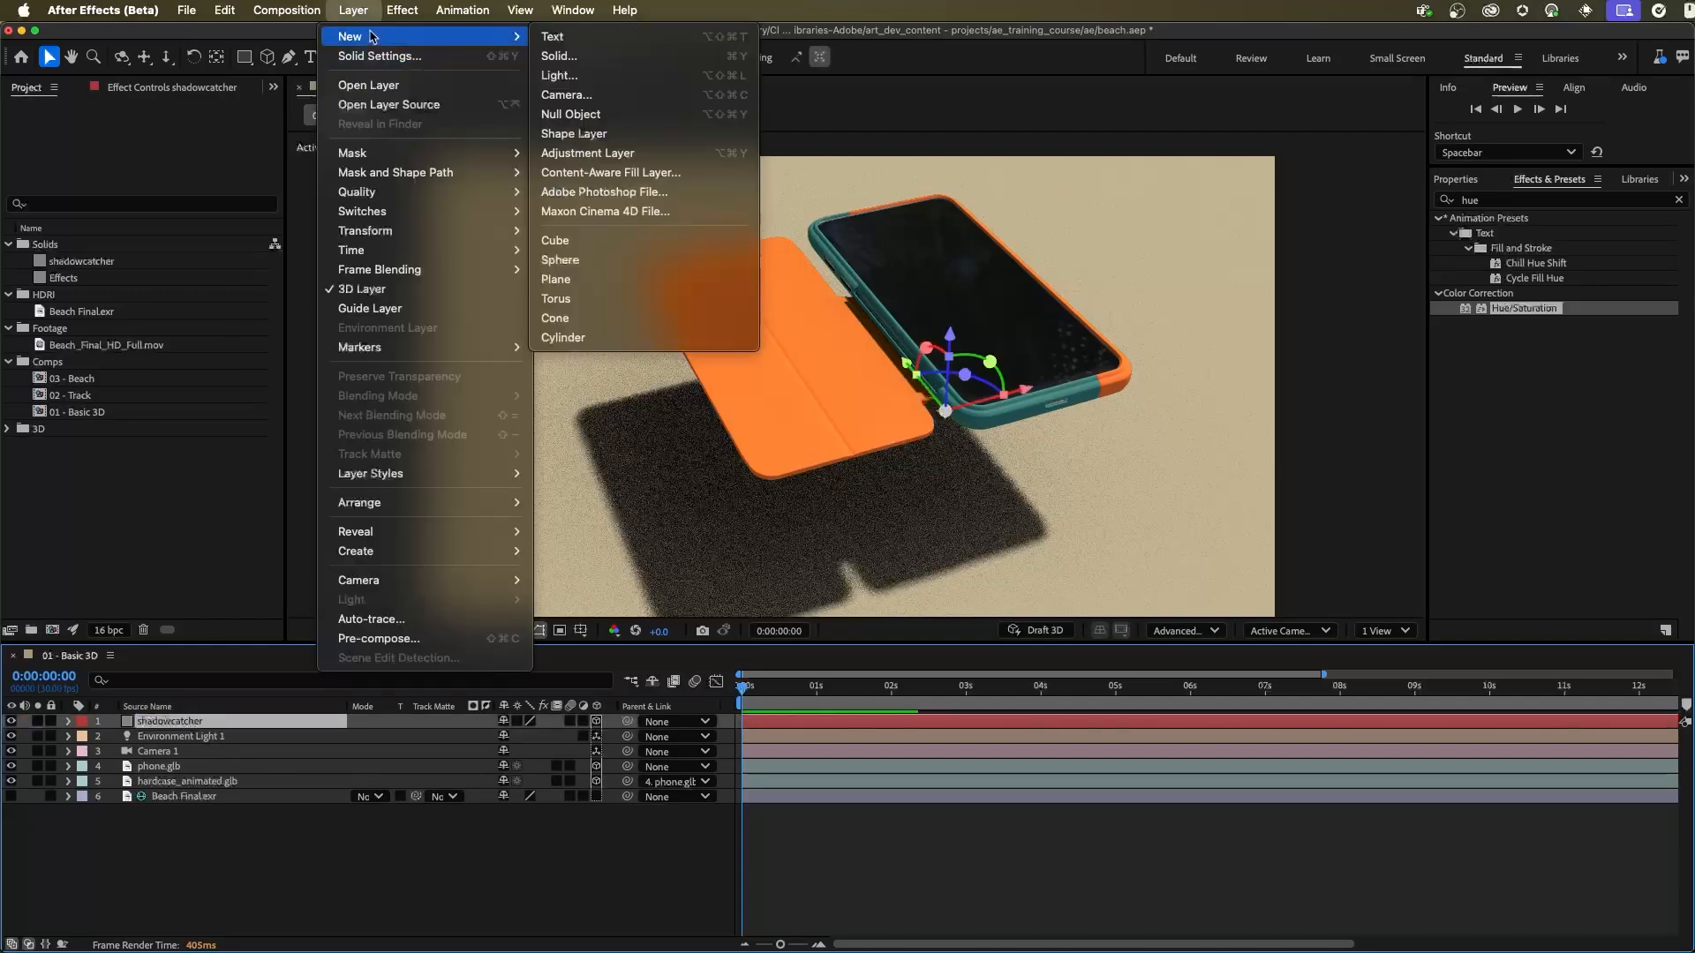
left_click(590, 58)
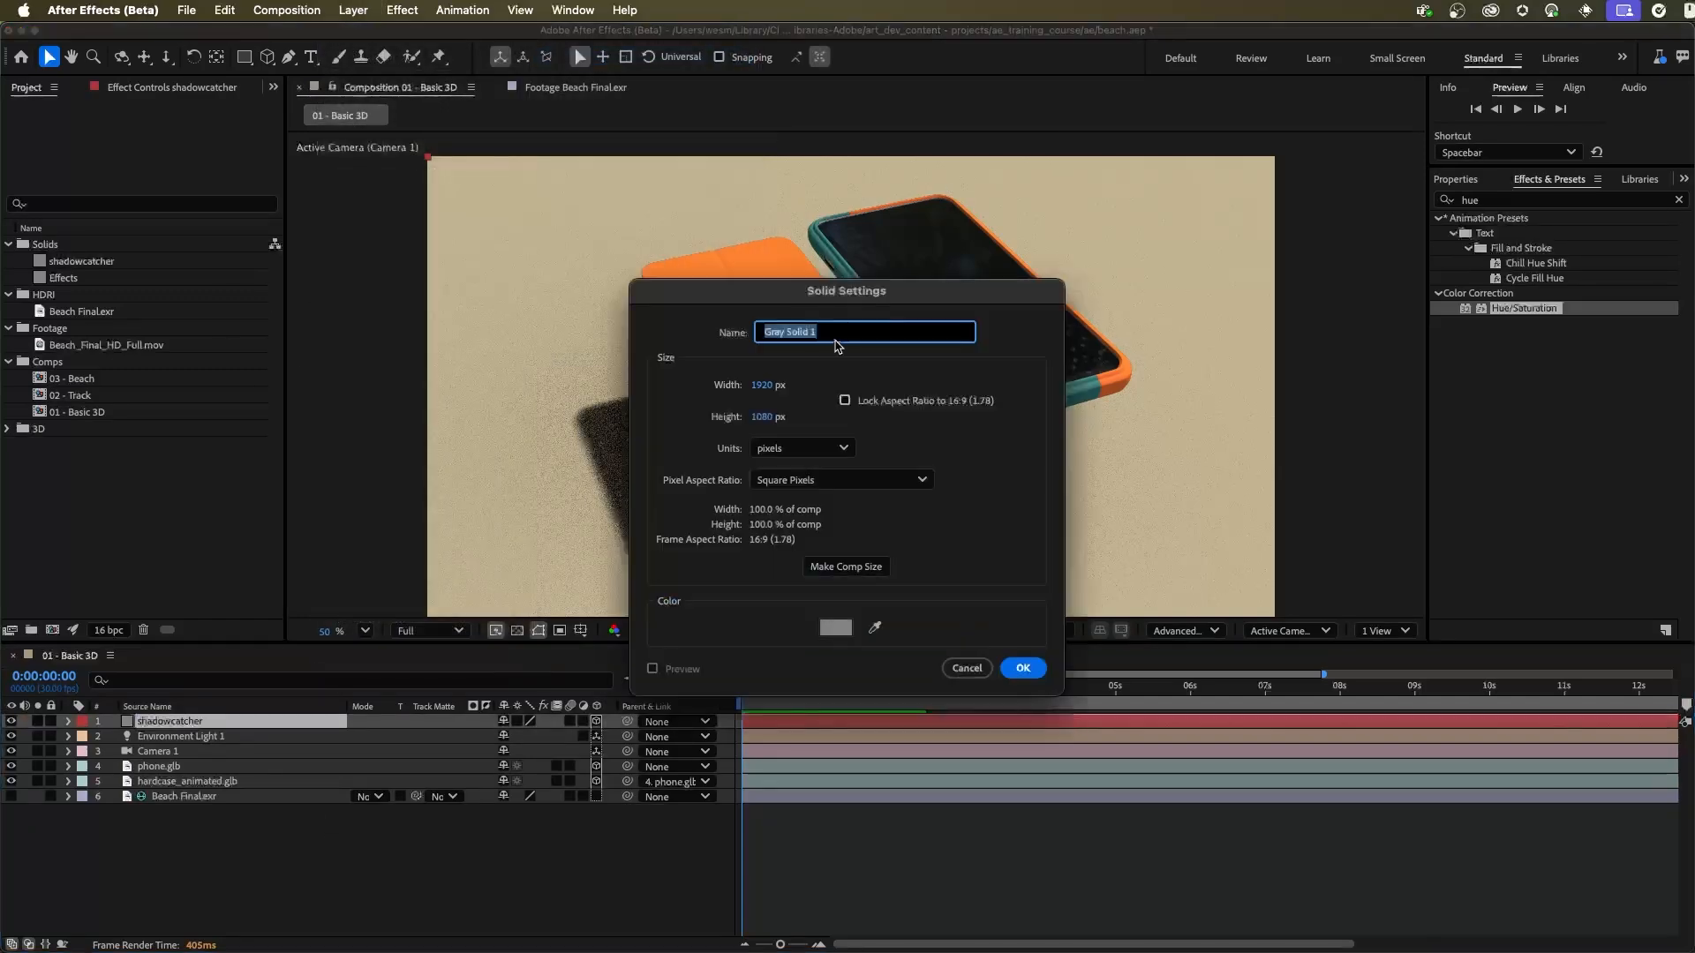
type("eE")
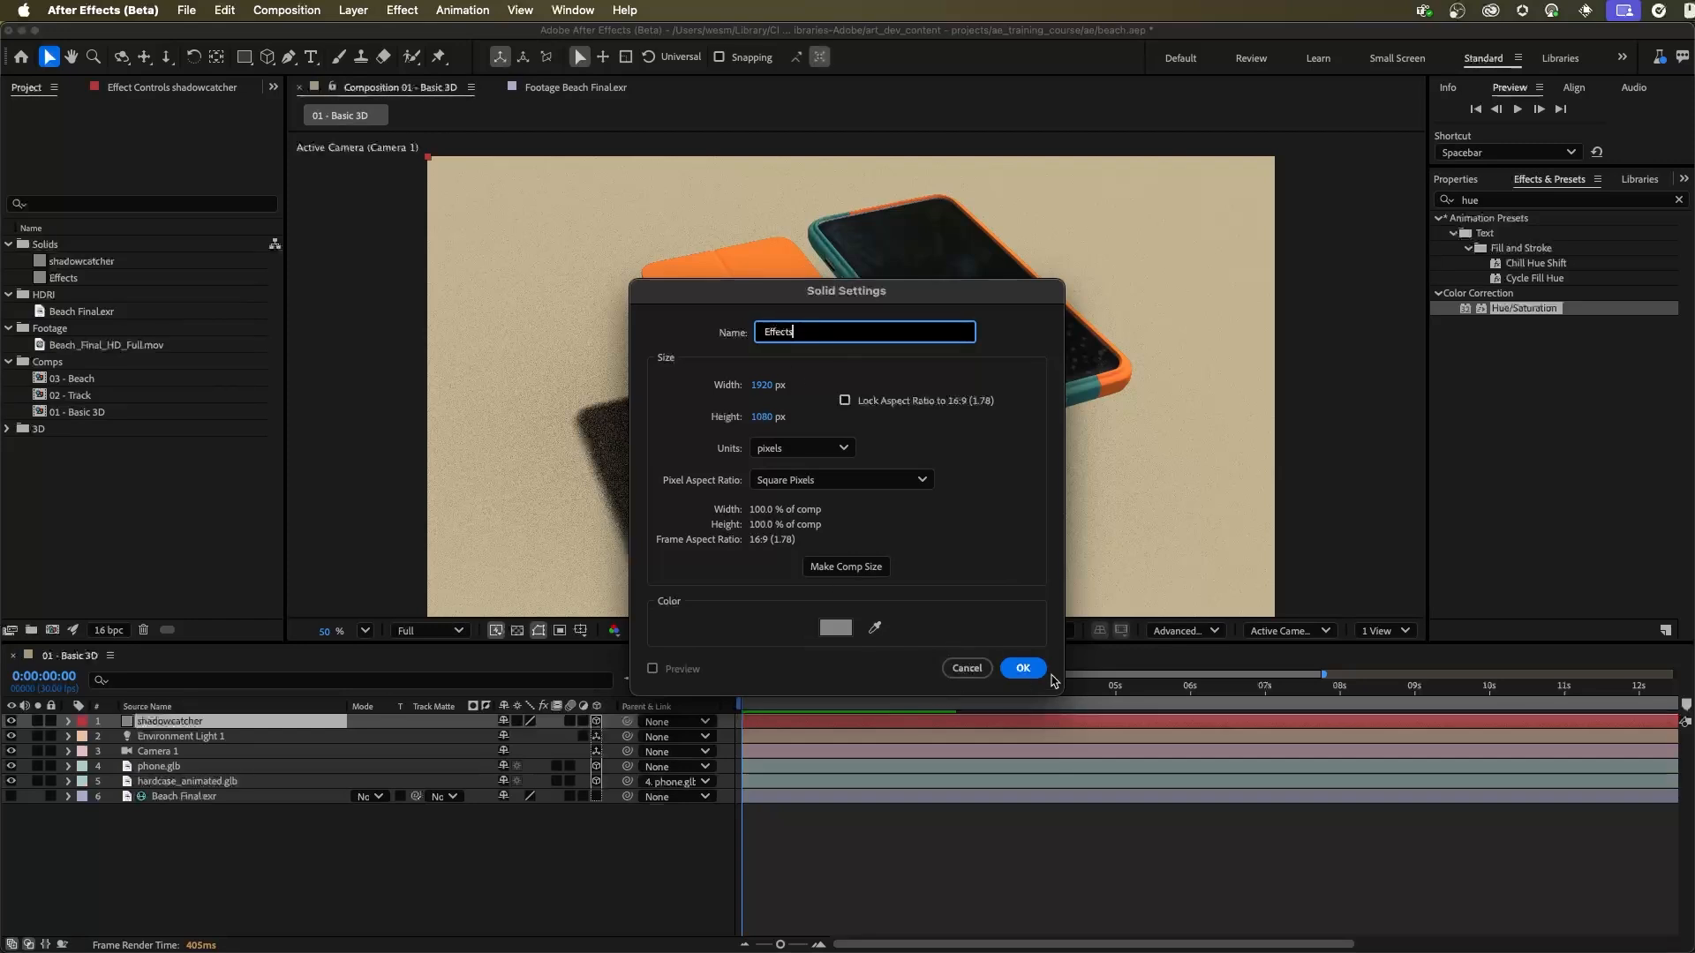
key("Return")
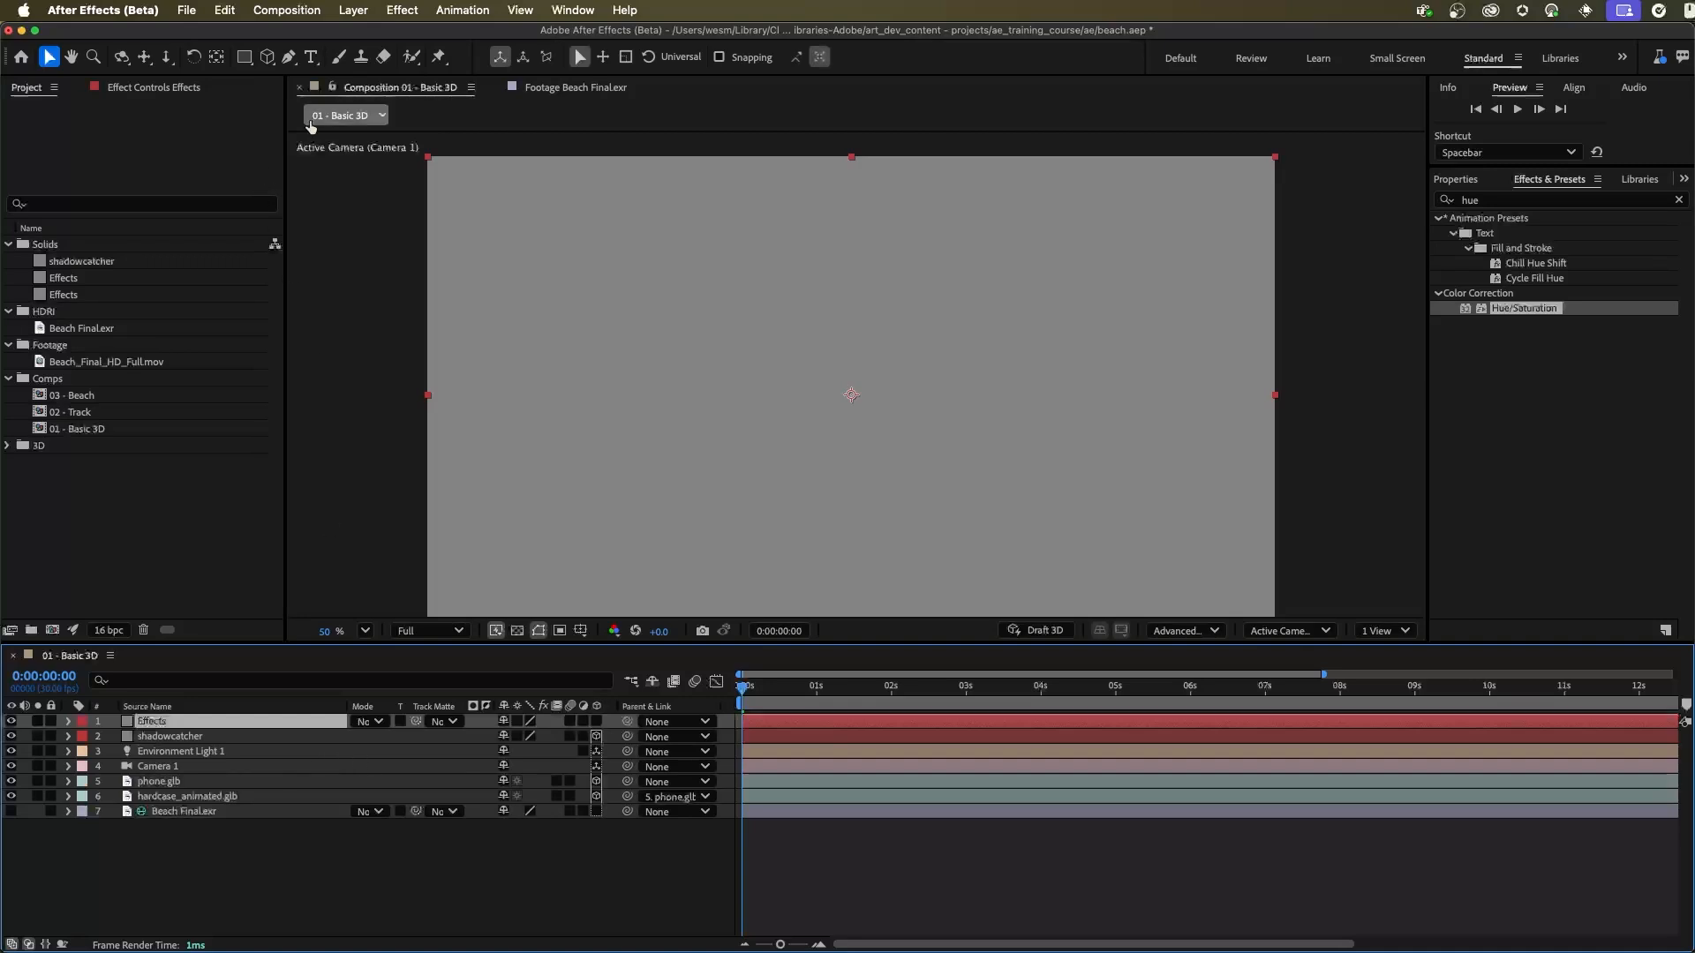
Step: Apply the Calculations effect to the Effects solid and show its effect settings
left_click(183, 91)
left_click(1492, 200)
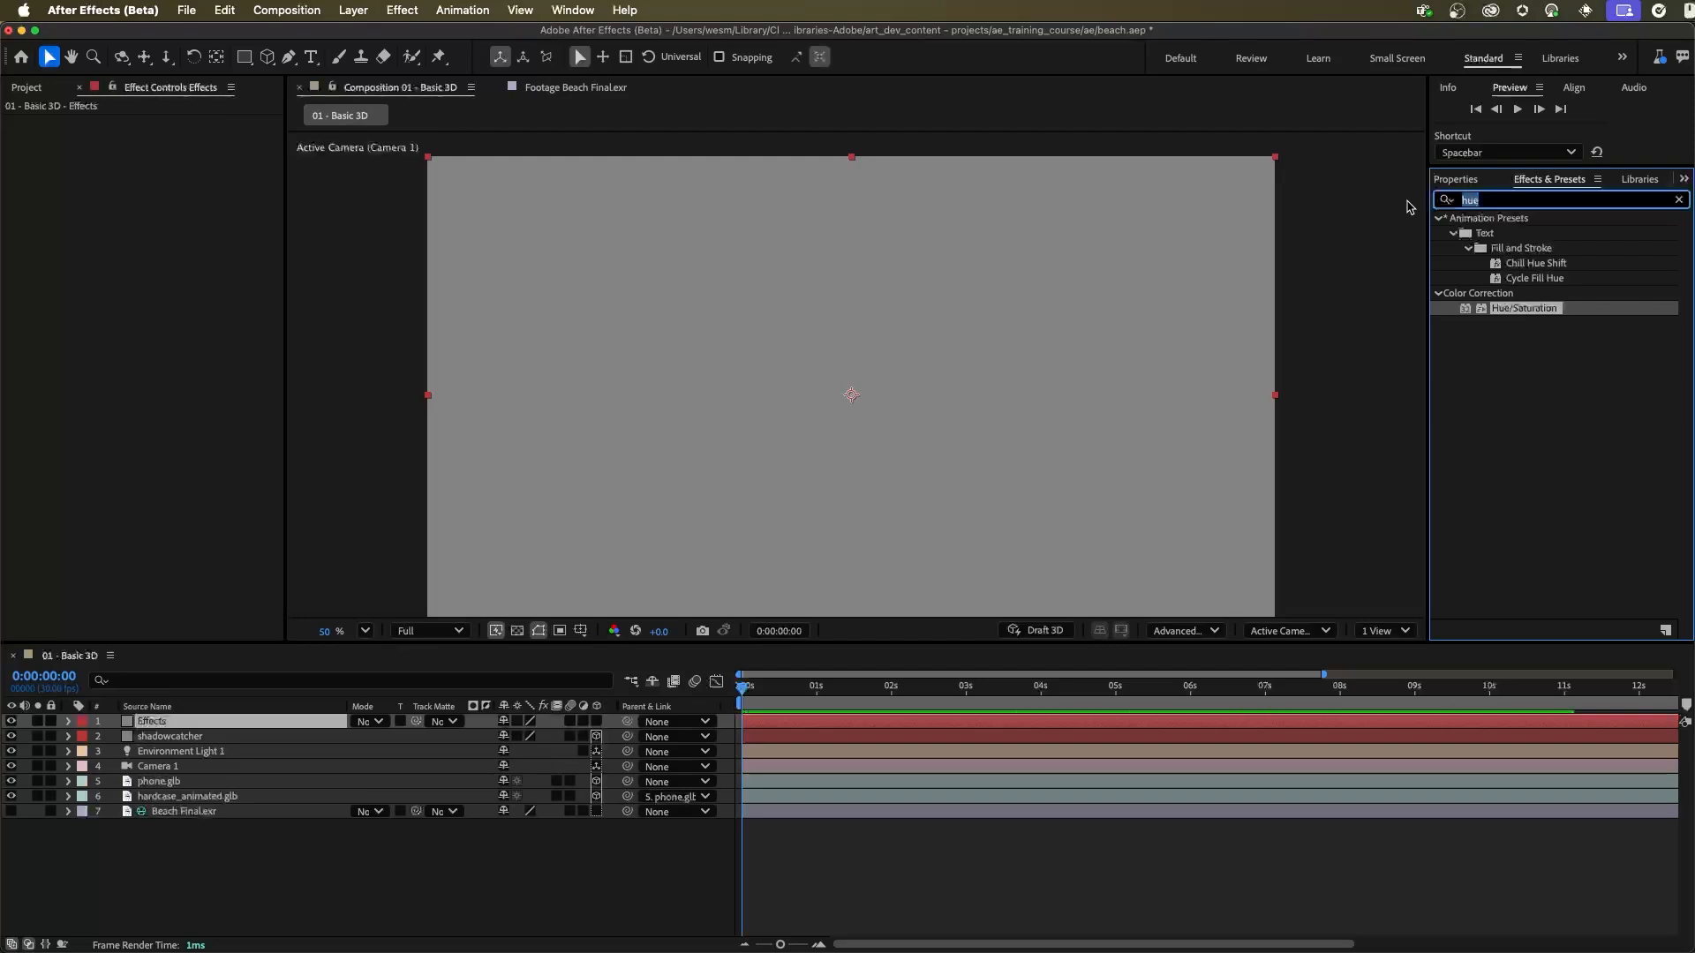
type("cal")
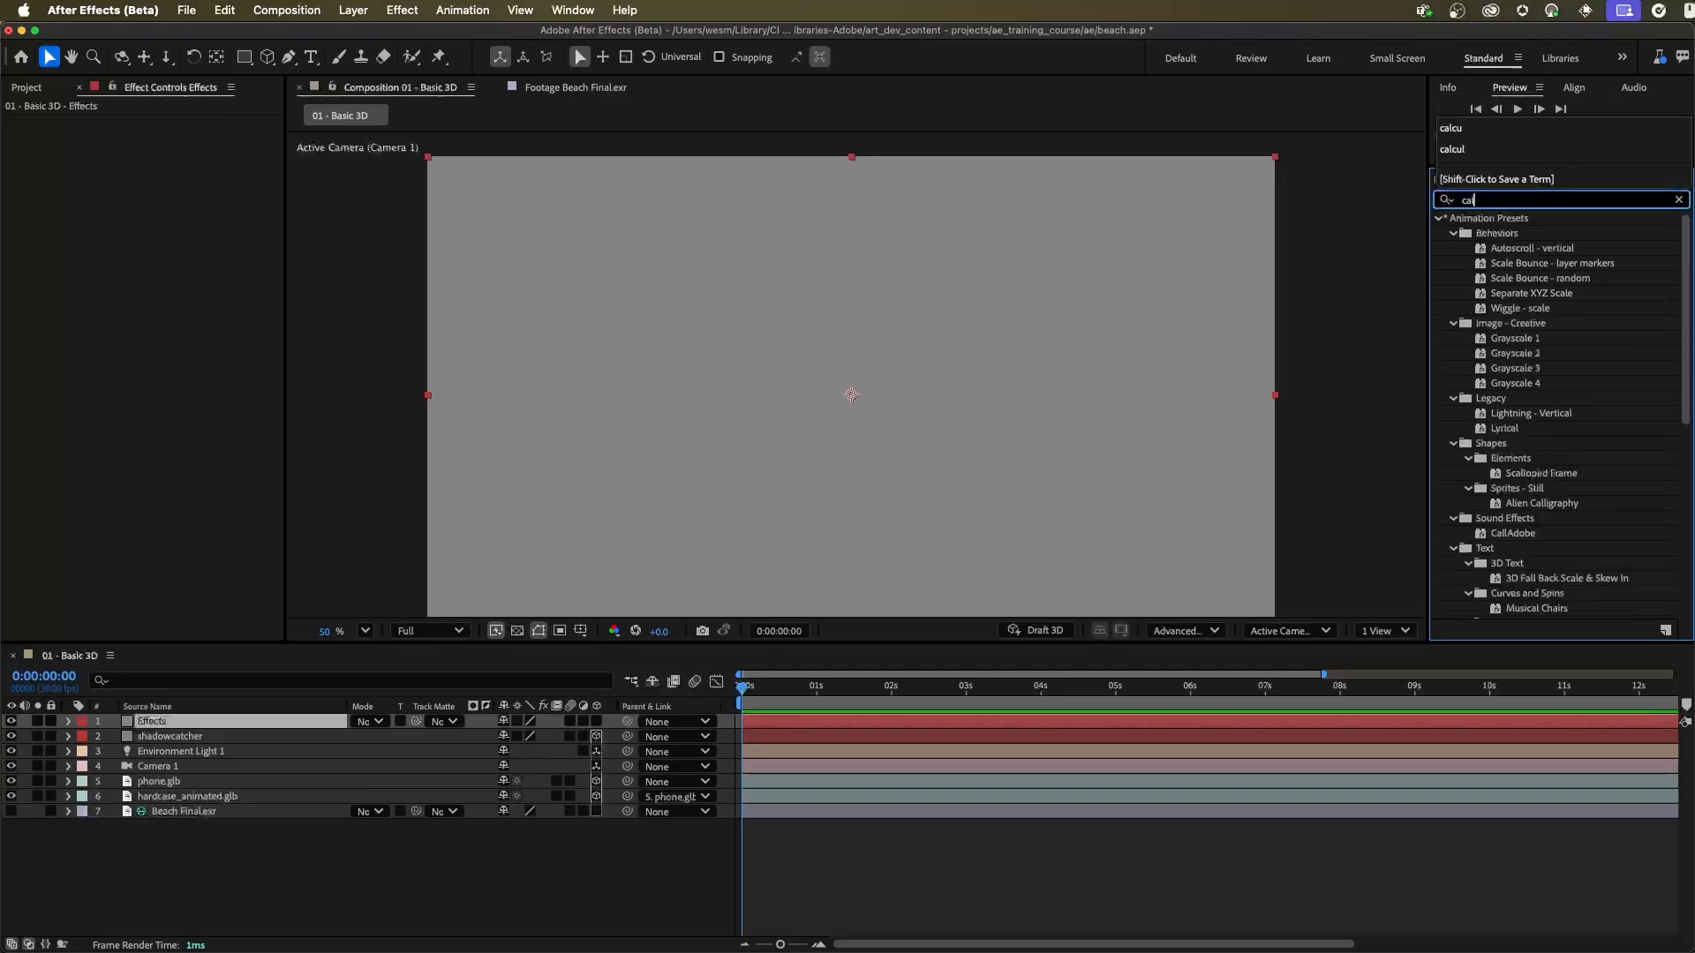
type("c")
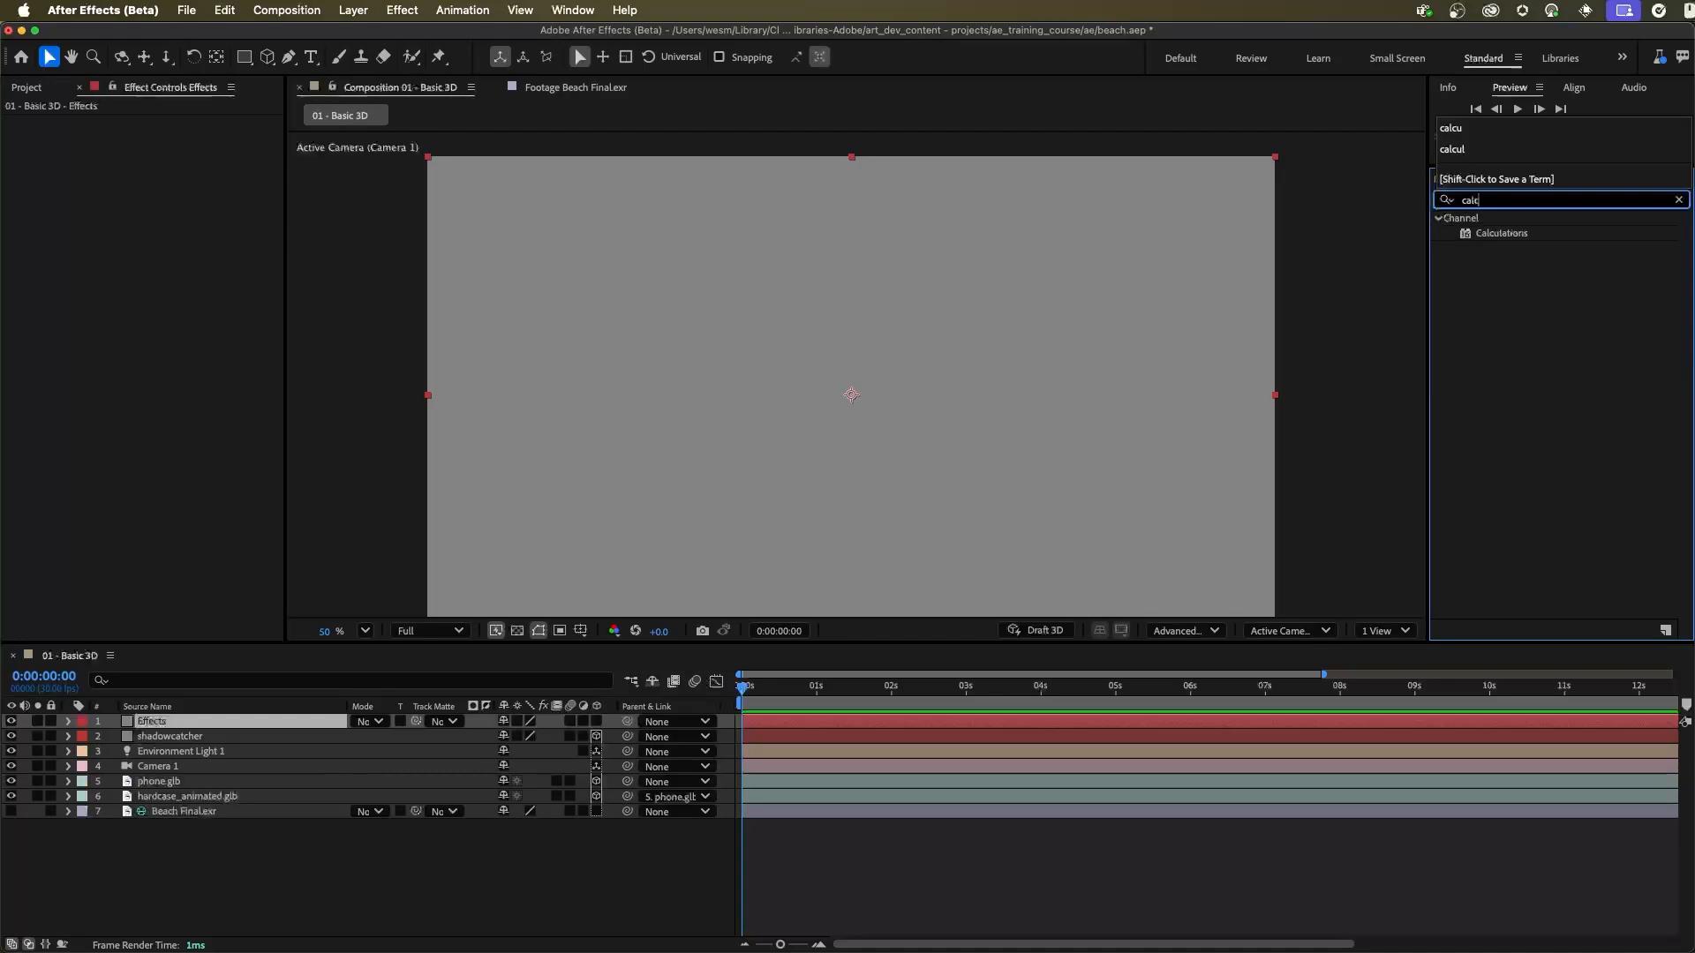
left_click_drag(1500, 233, 163, 261)
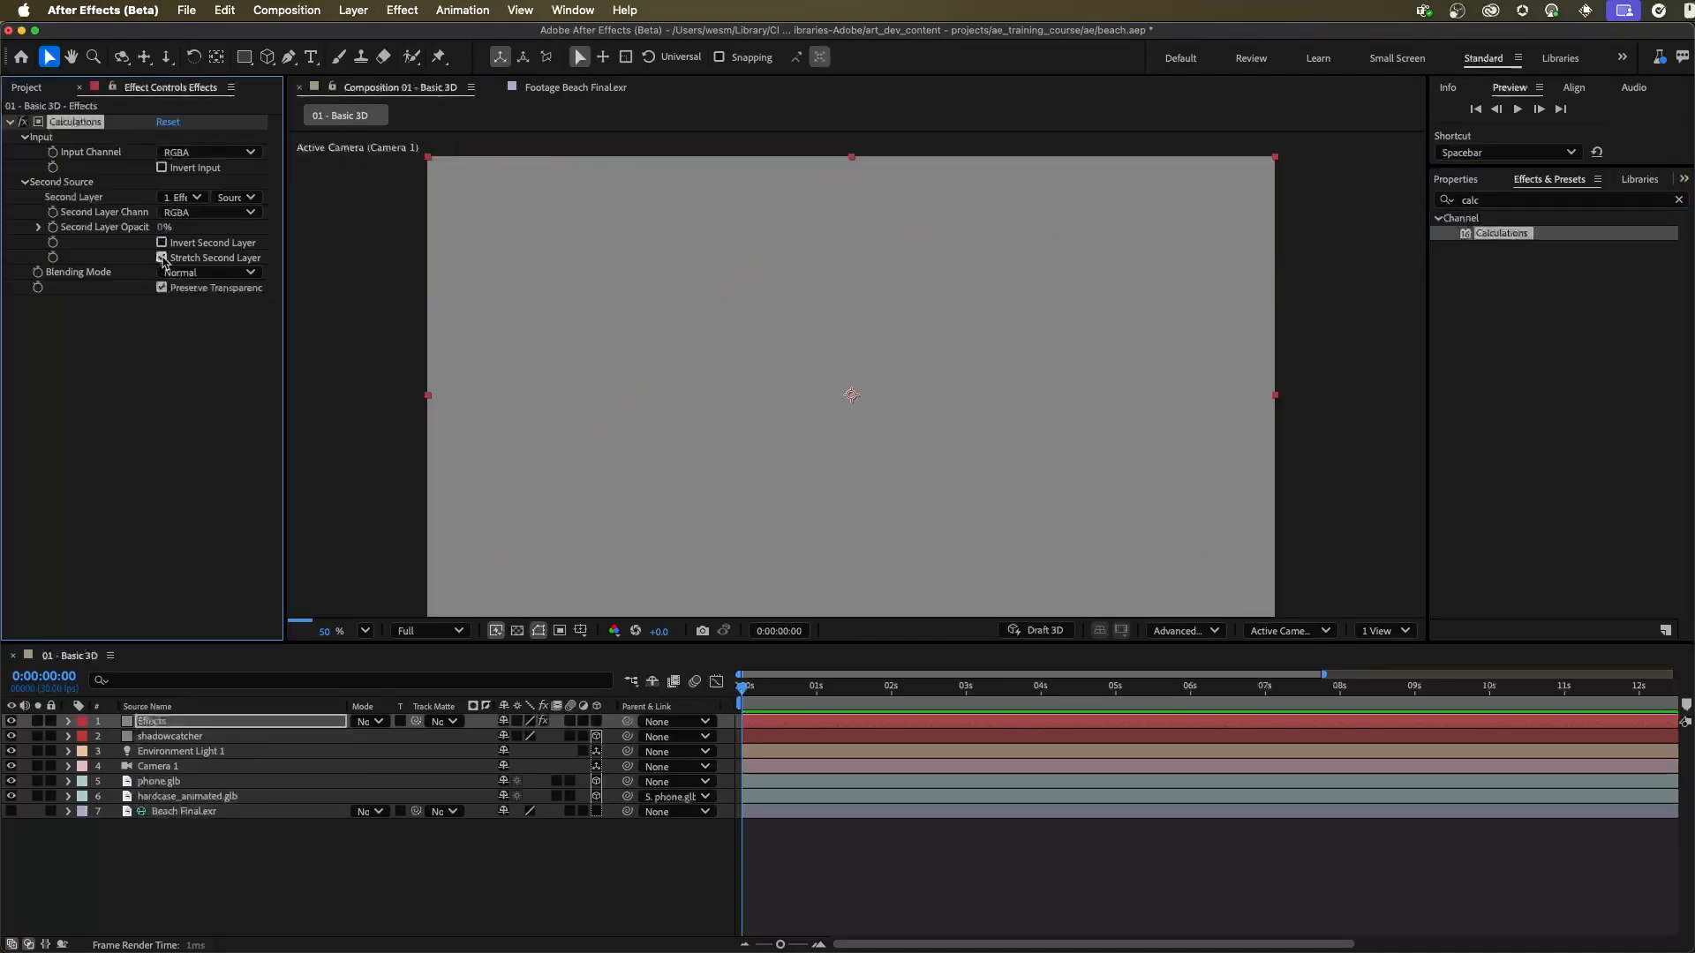
Step: In Calculations, set Second Layer to hardcase_animated.glb, Second Layer Opacity to 100% and Blending Mode to Copy
left_click(180, 196)
left_click(240, 302)
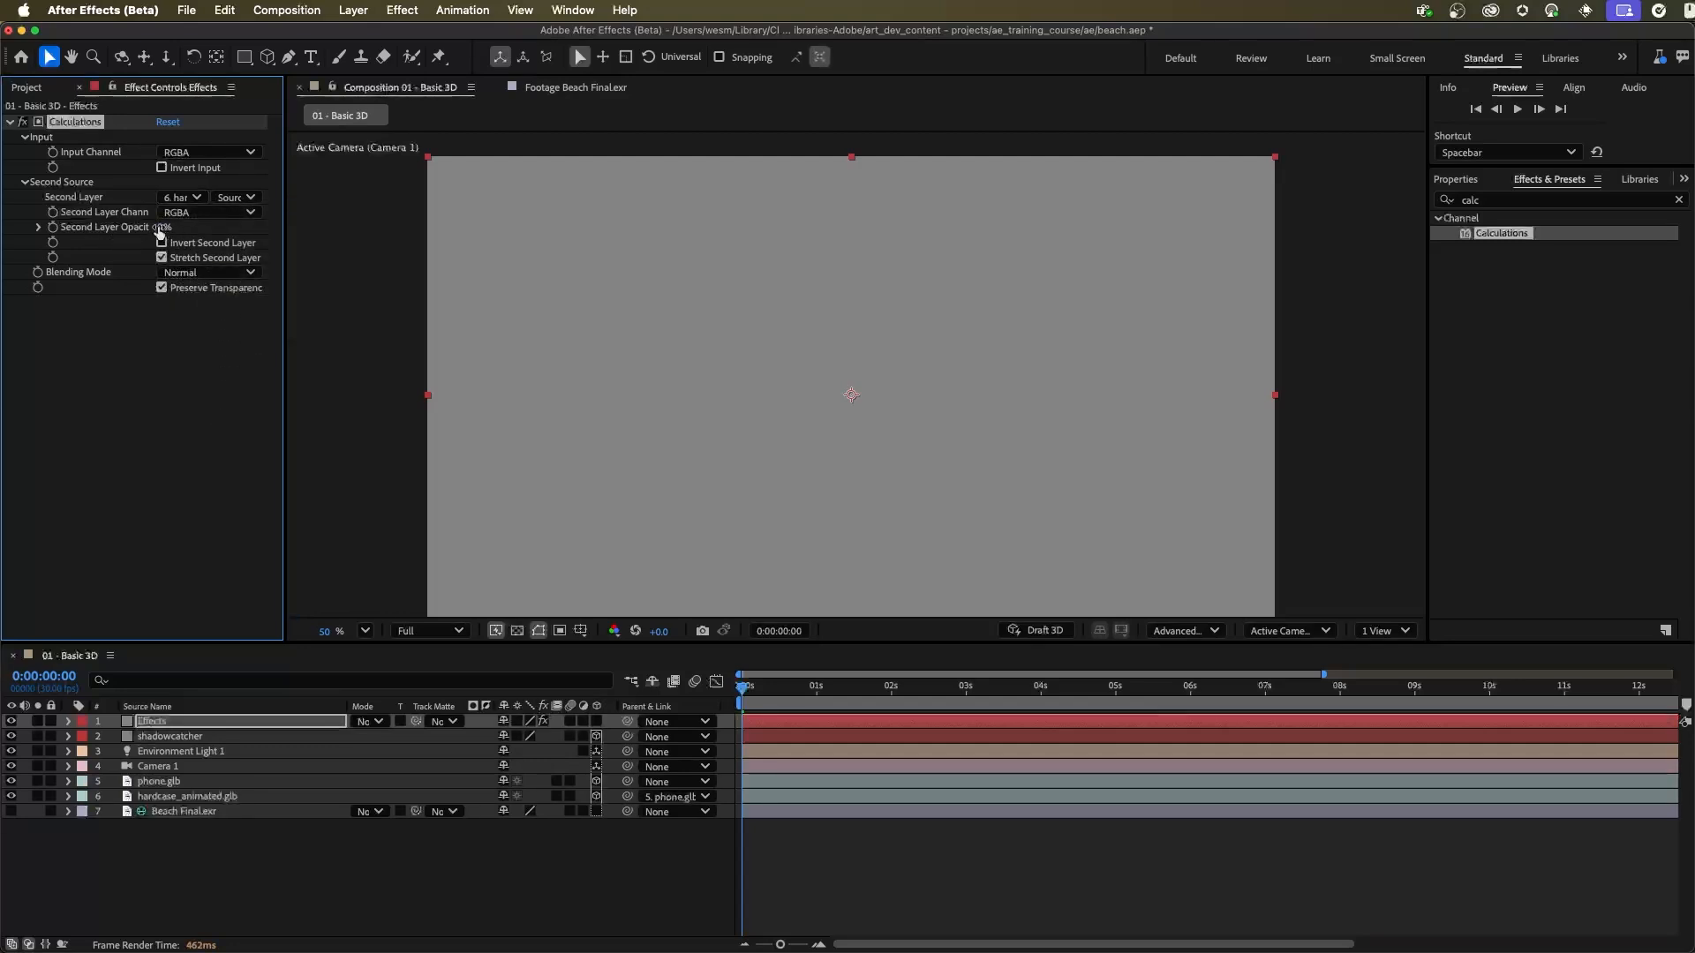
left_click_drag(161, 232, 330, 231)
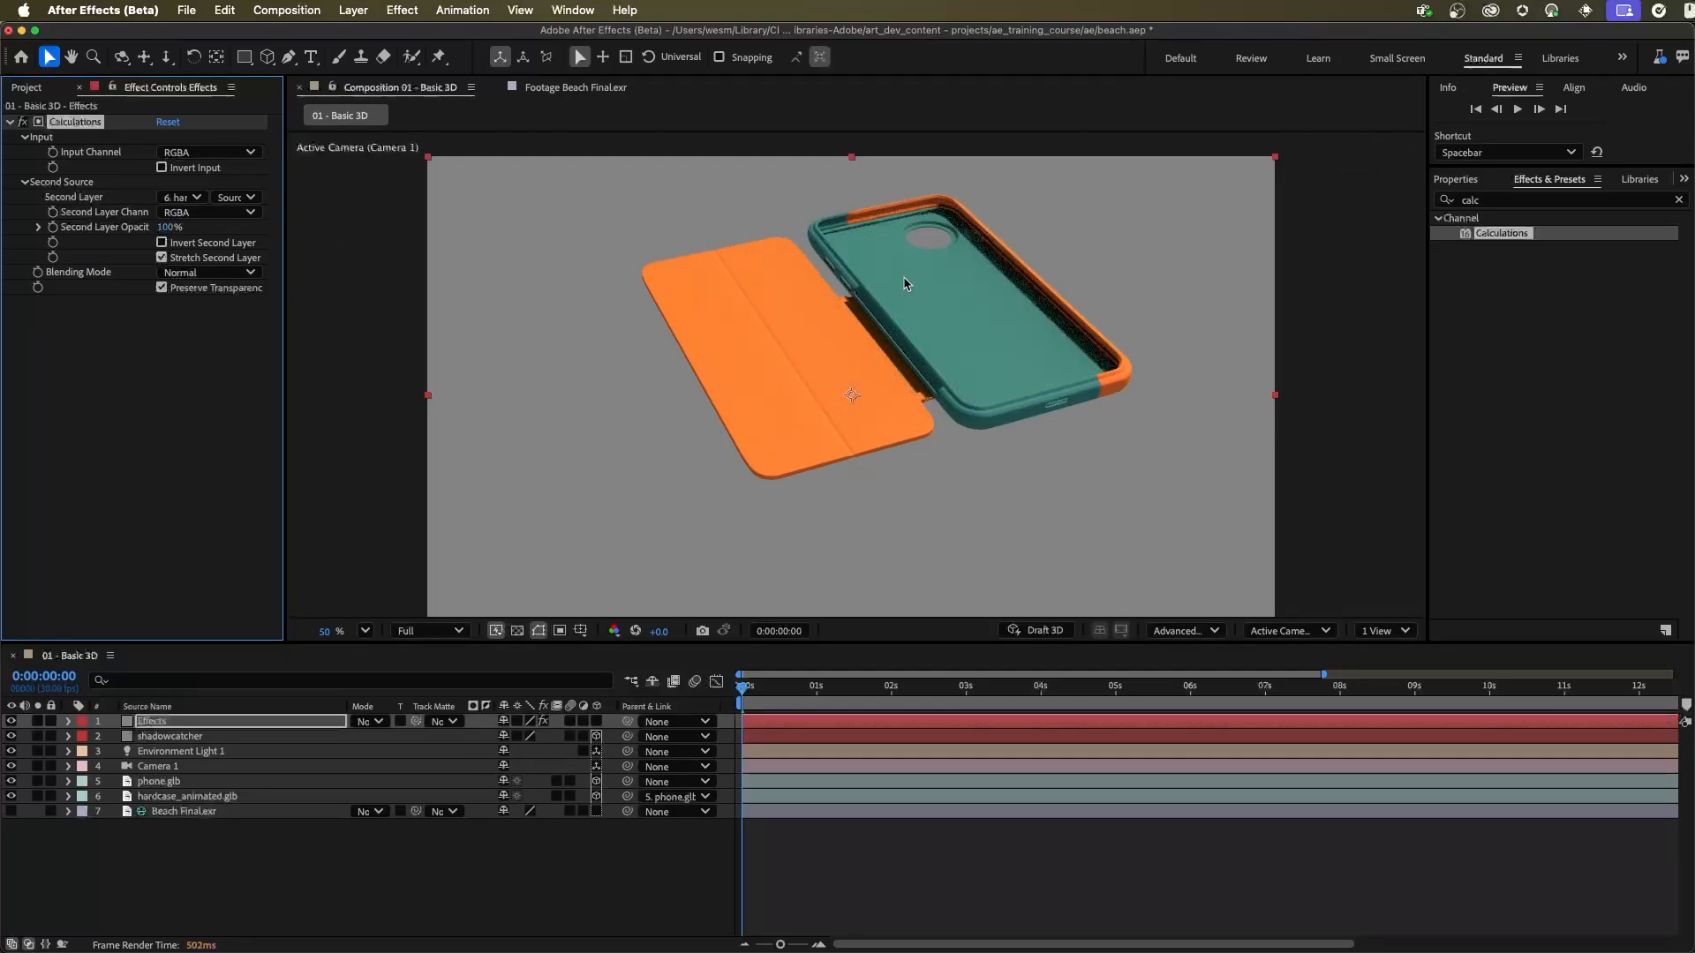
left_click(228, 273)
left_click(188, 310)
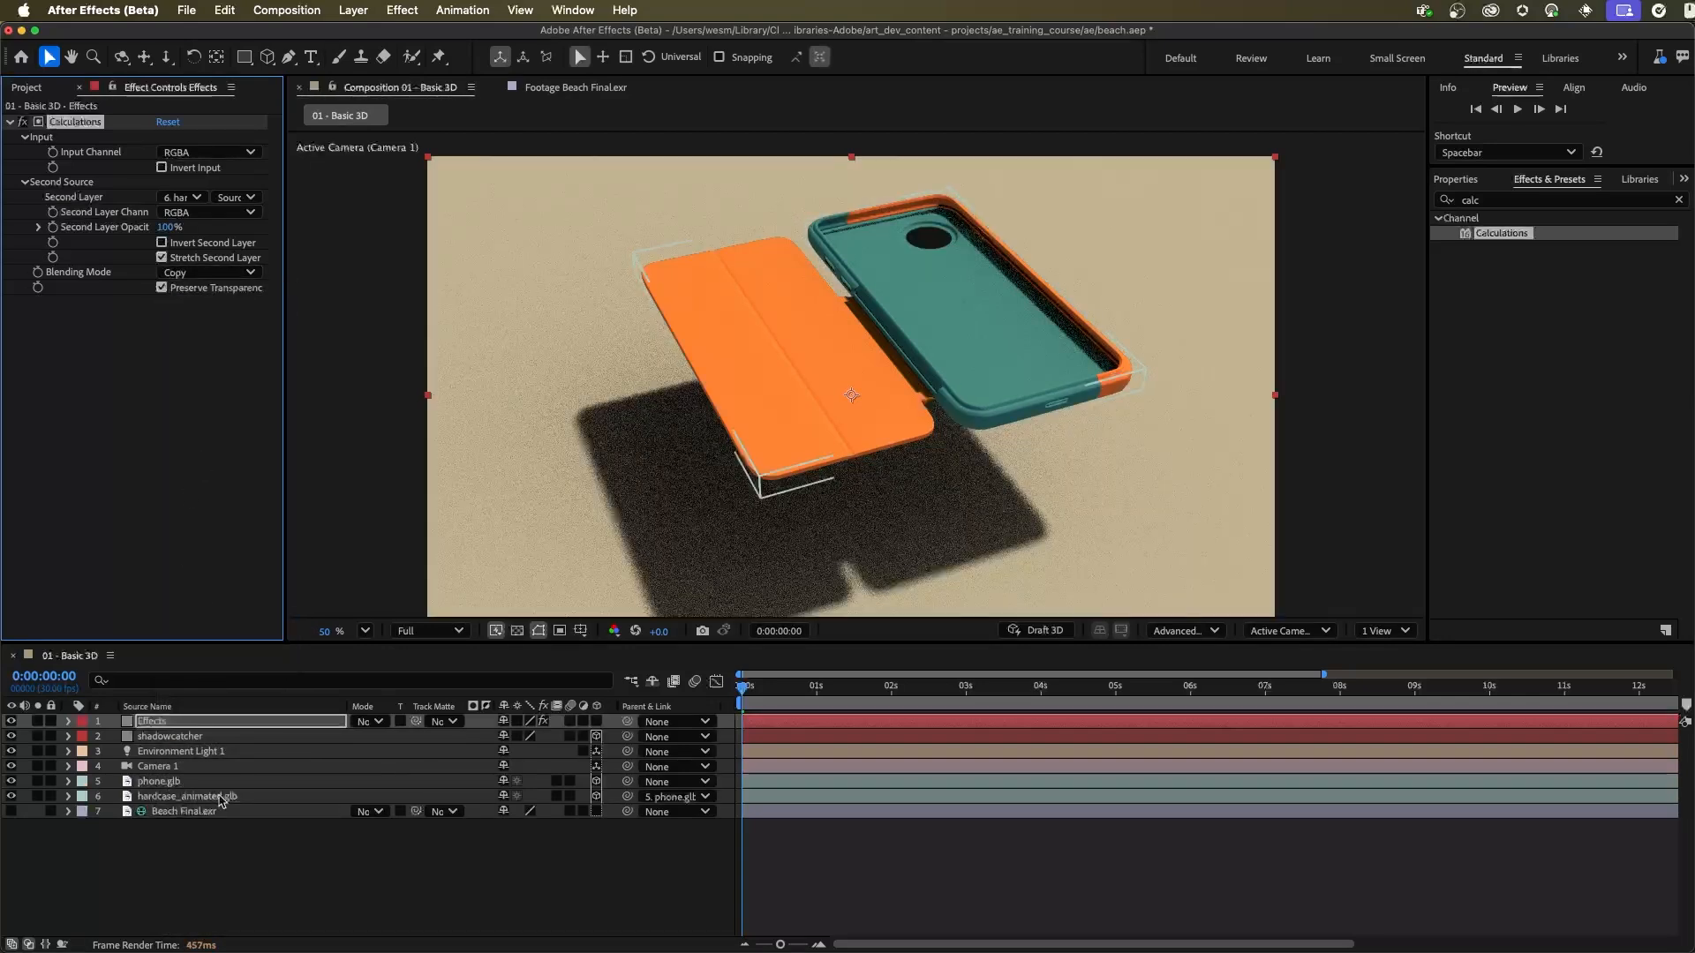
left_click(223, 797)
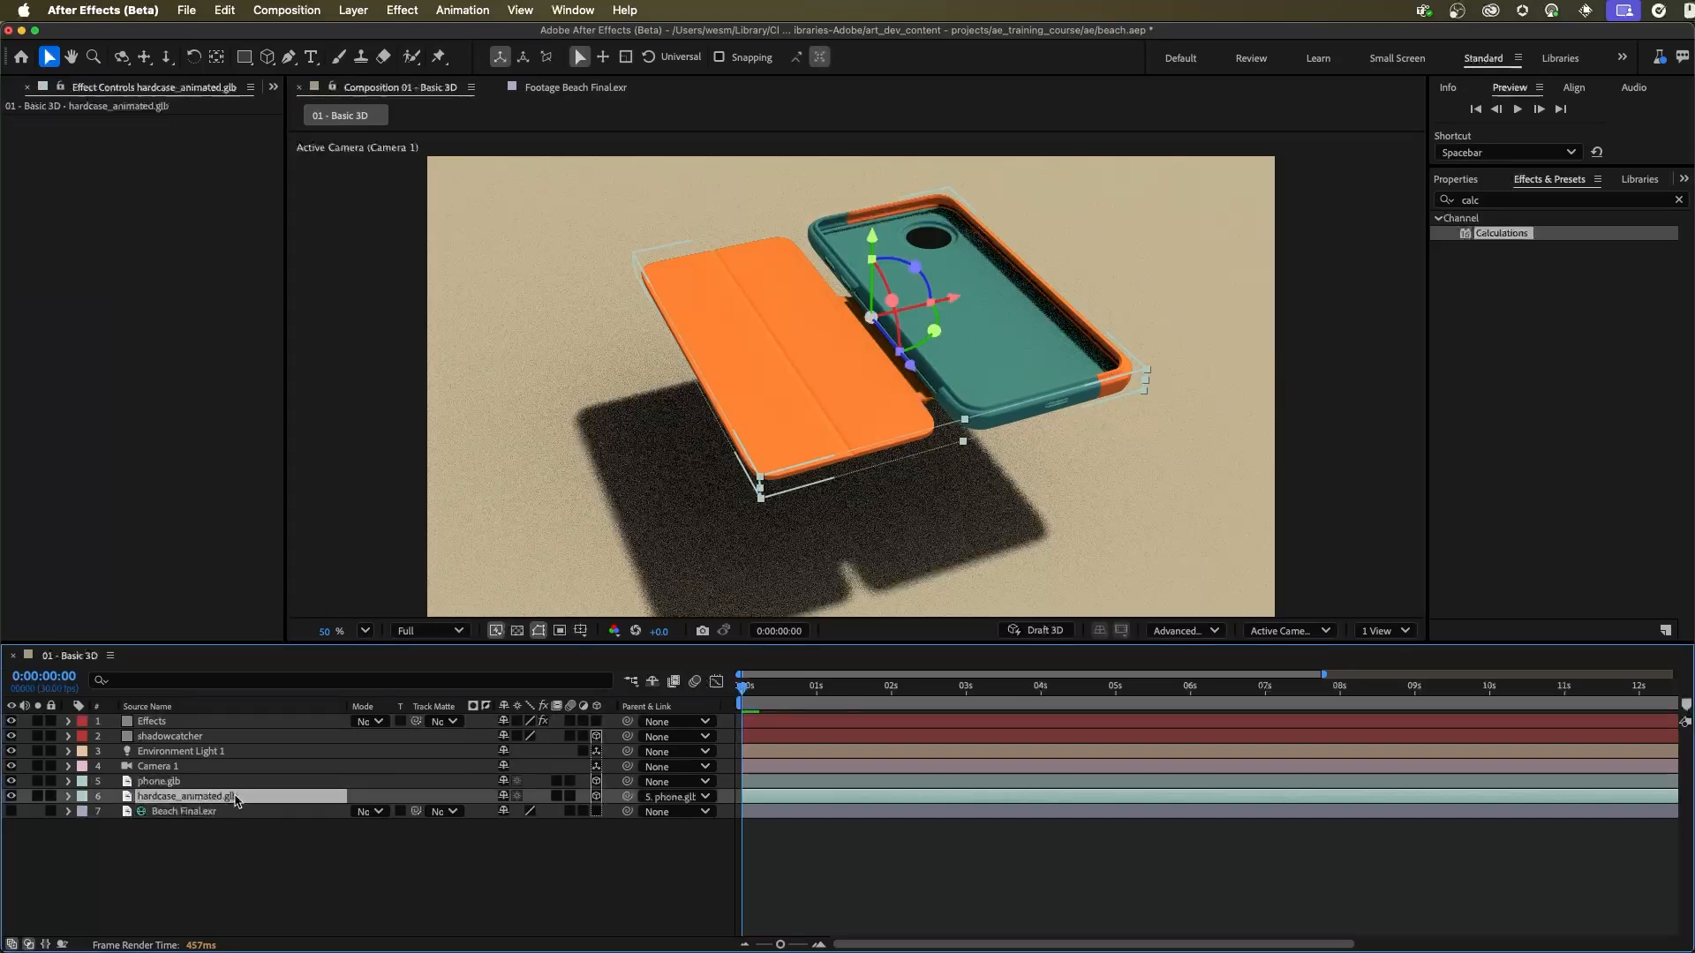
left_click(164, 721)
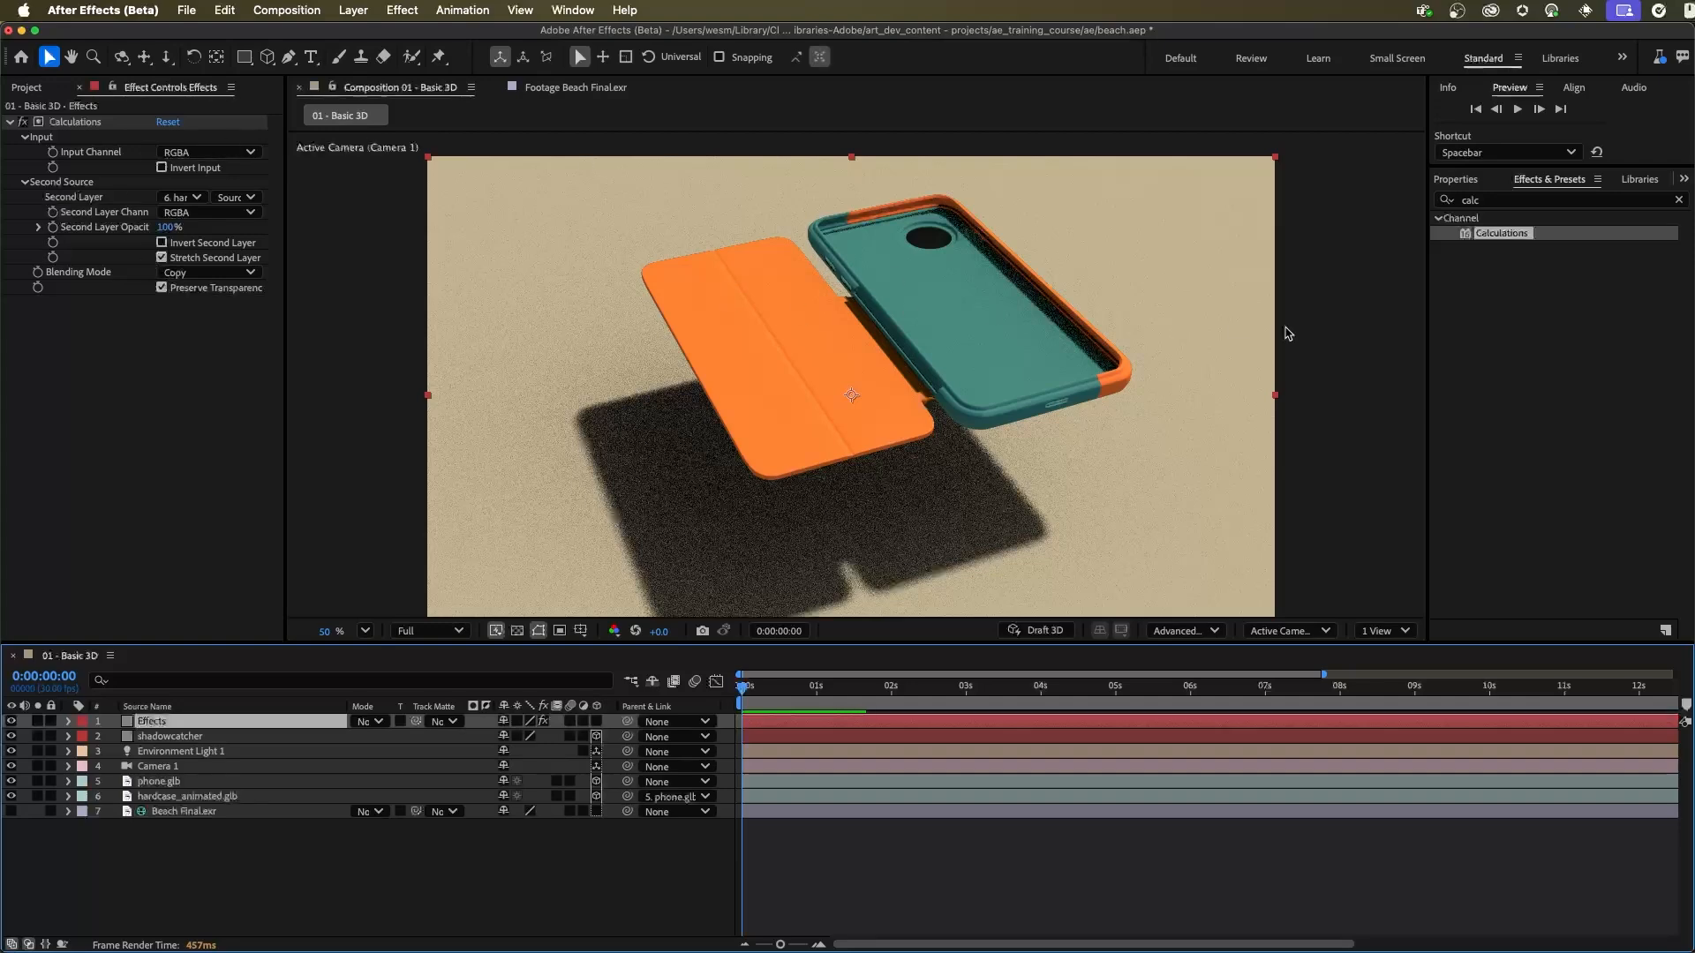
Step: Add Hue/Saturation below Calculations on the Effects solid and set Master Hue to 97°
double_click(1501, 200)
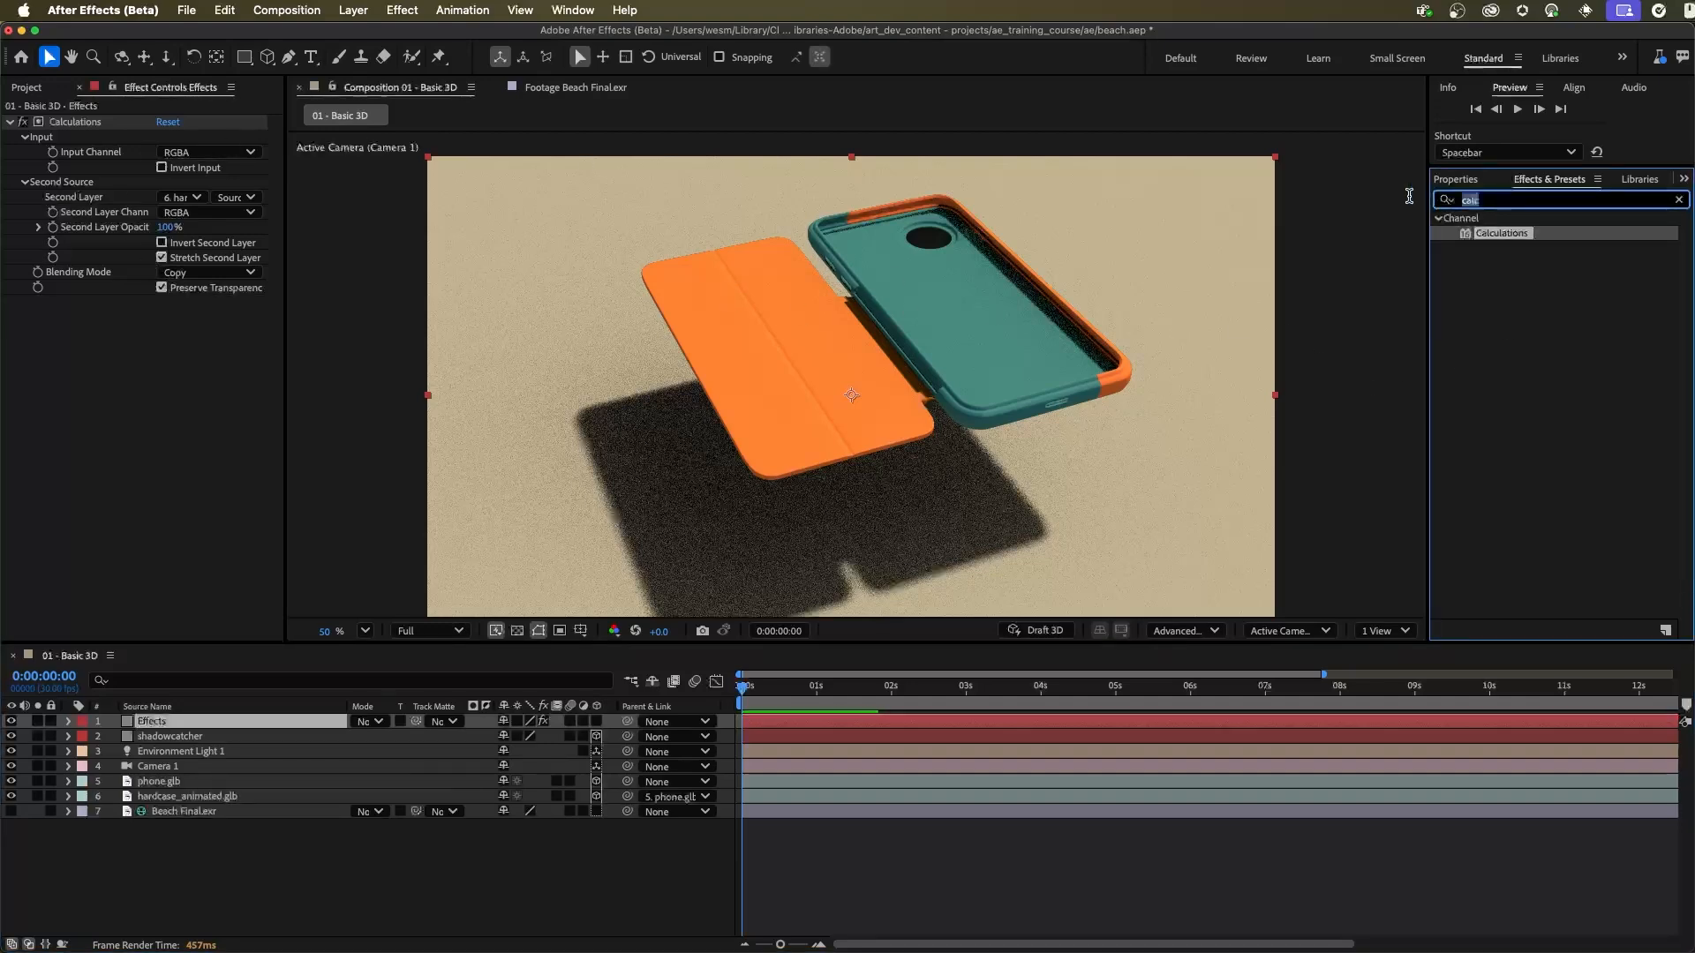
type("hue")
left_click_drag(1524, 308, 294, 438)
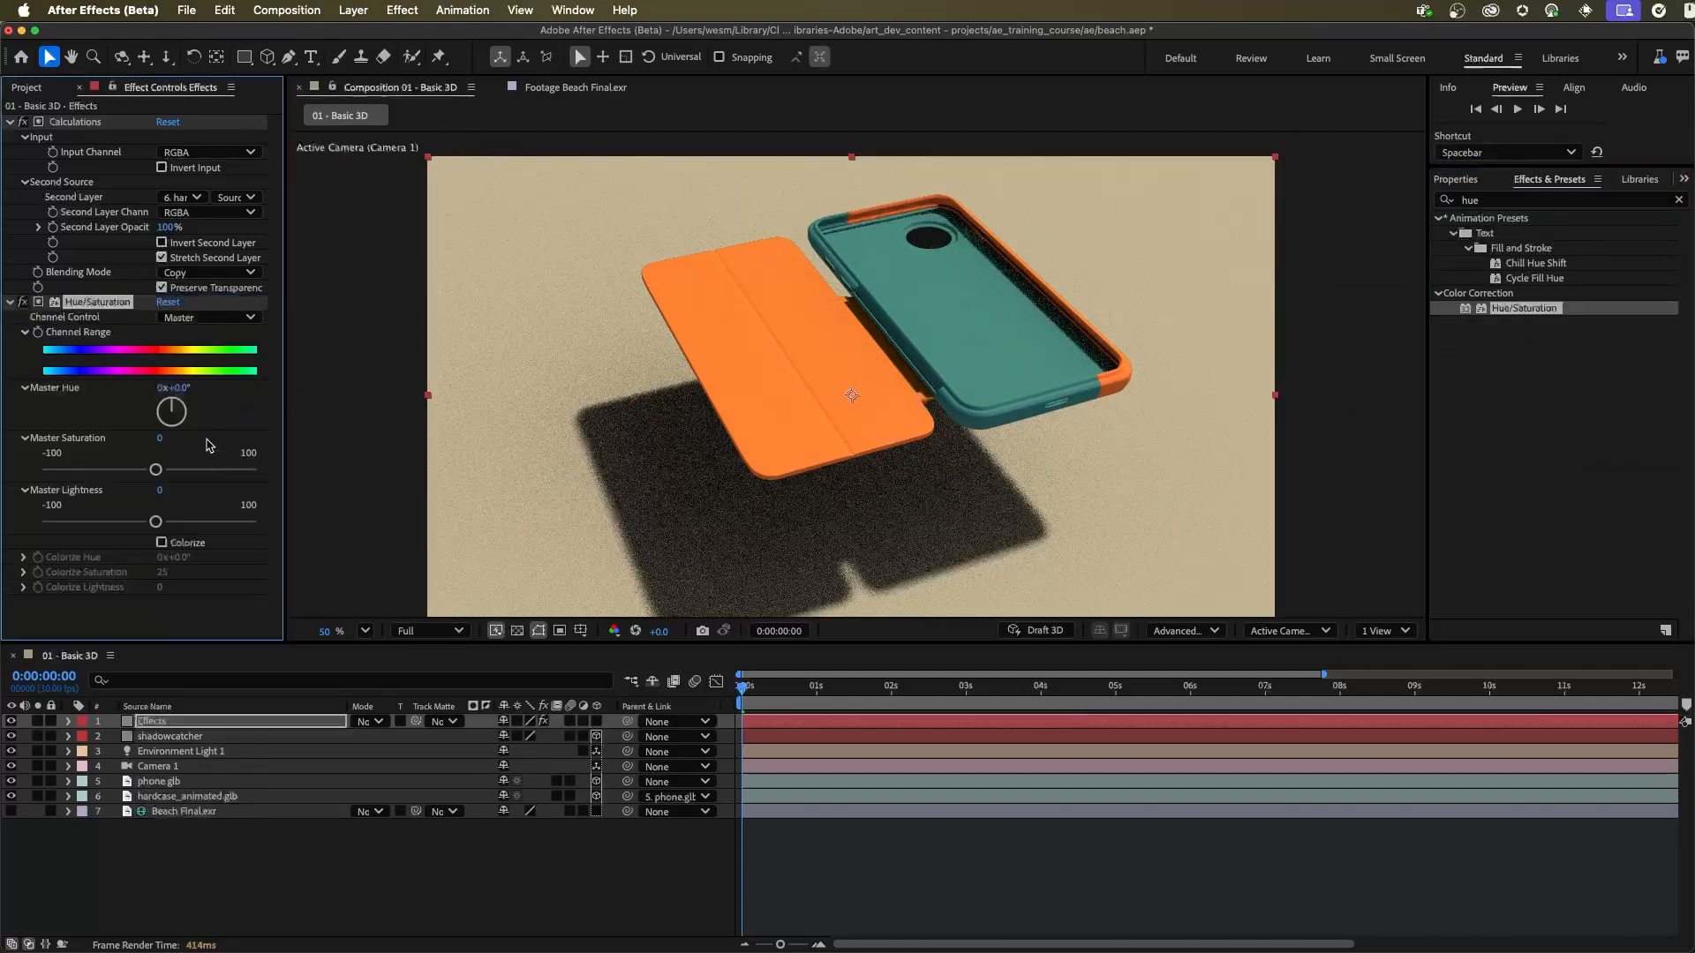
left_click_drag(179, 388, 264, 387)
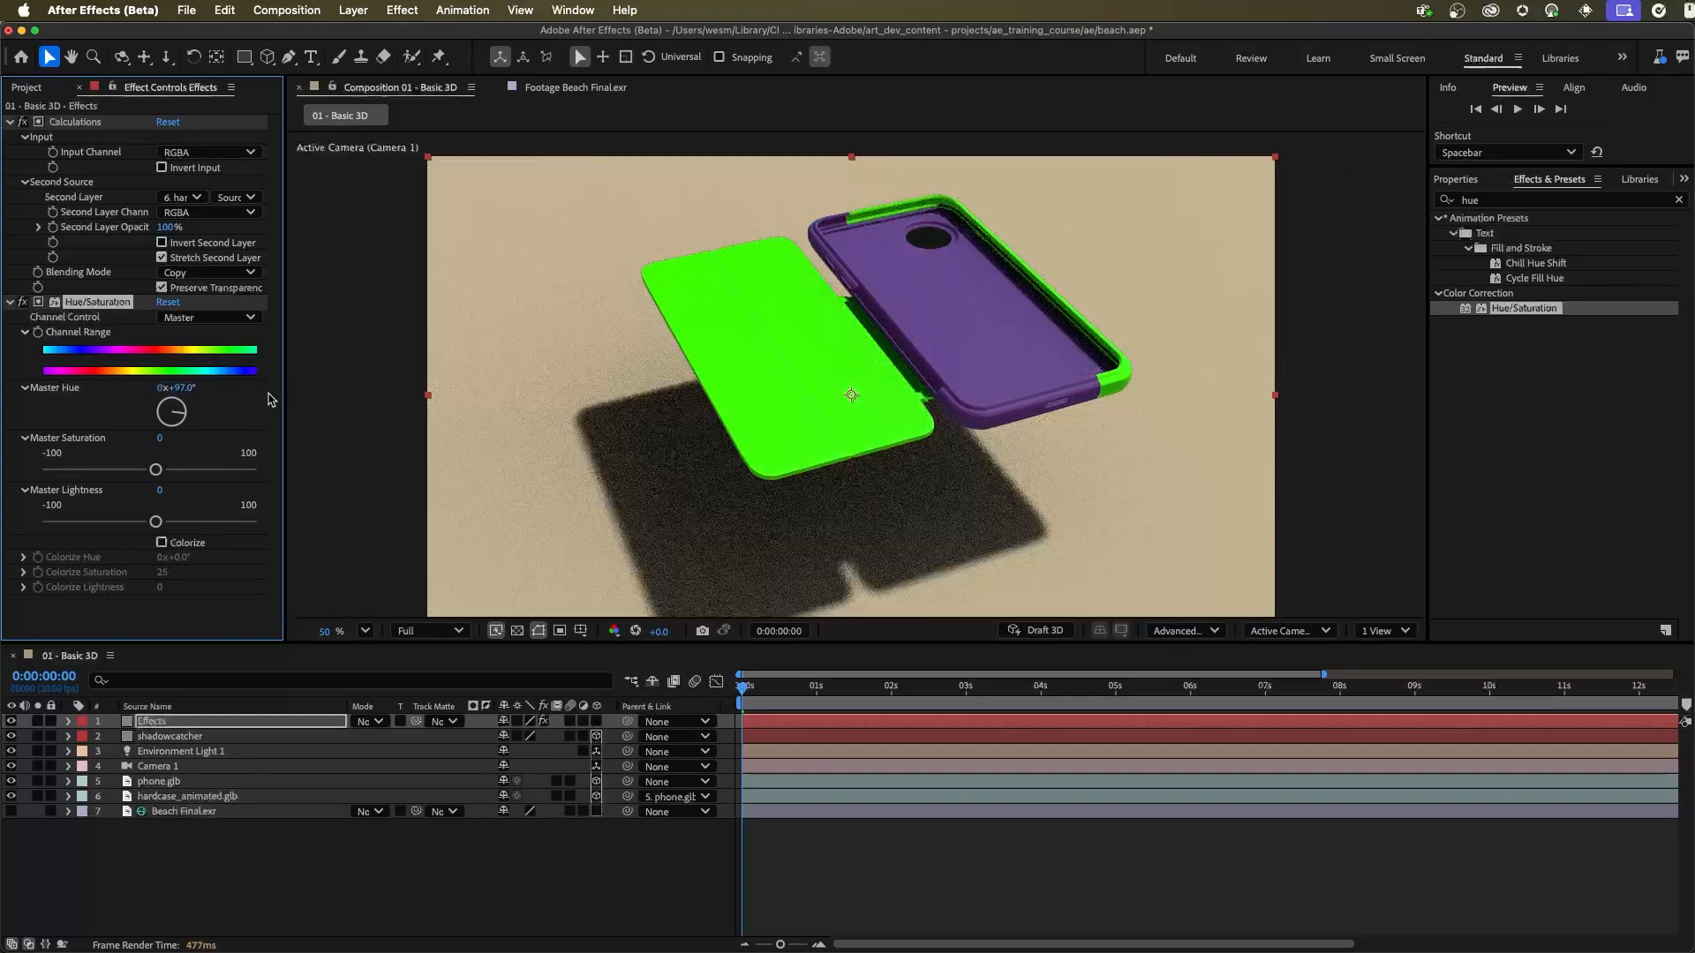
Step: Try moving the hardcase_animated.glb model away from the phone in the viewer, and undo the move
left_click(227, 797)
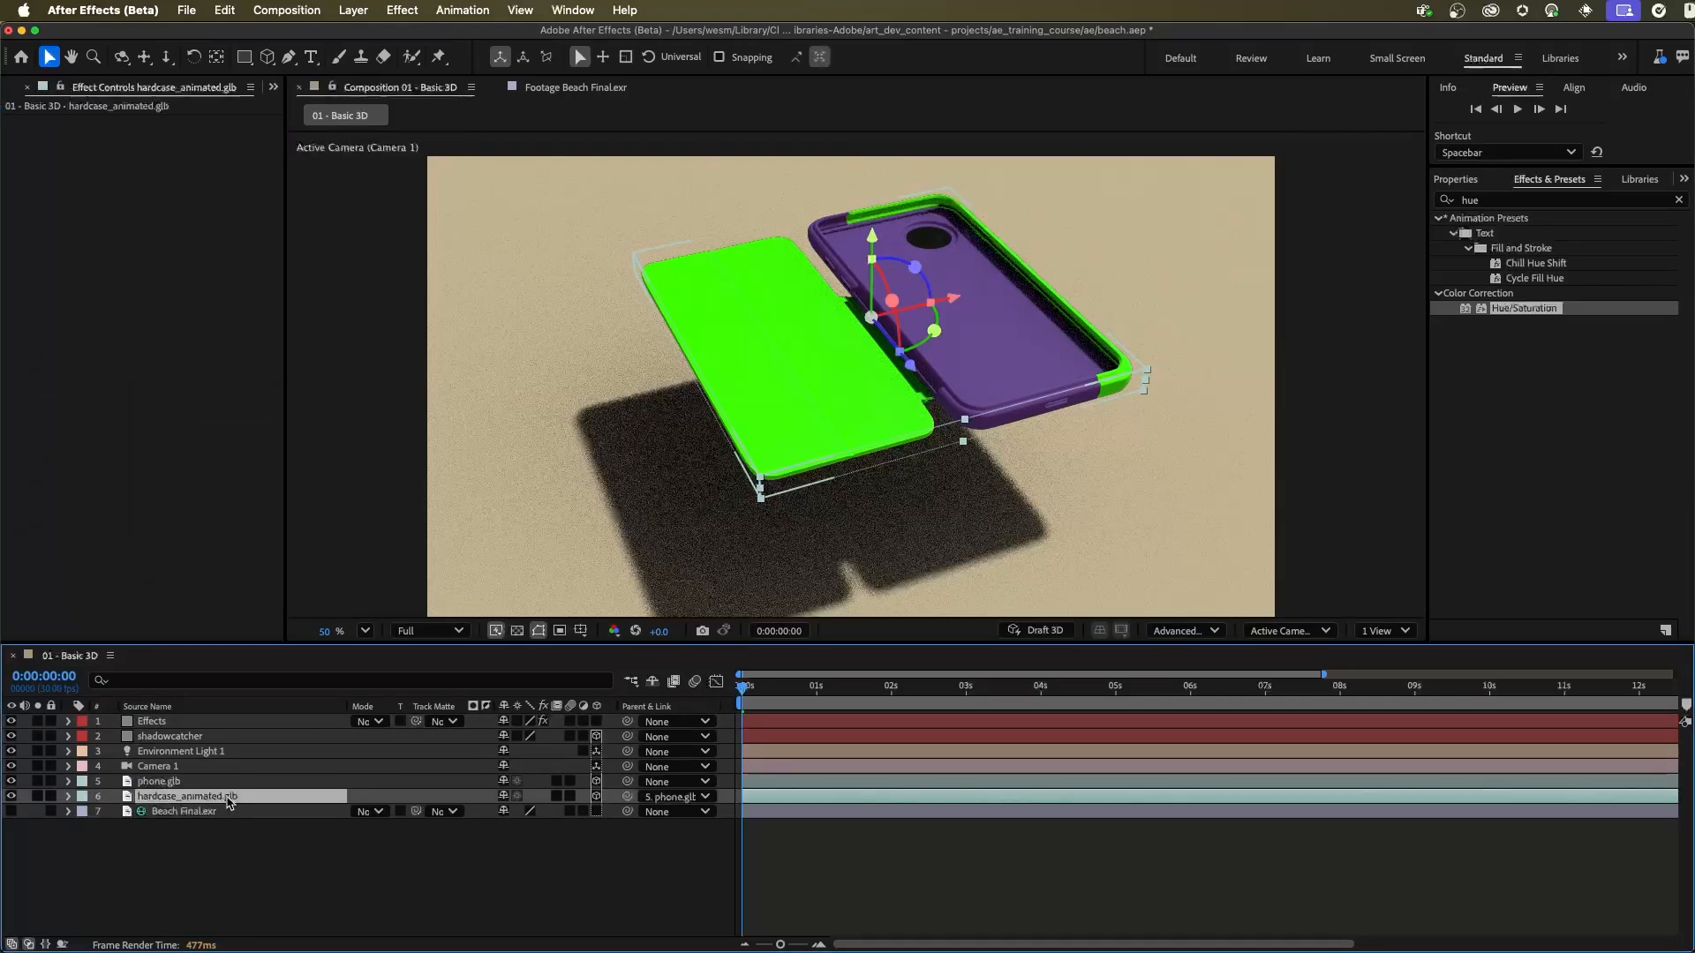
left_click_drag(950, 298, 793, 310)
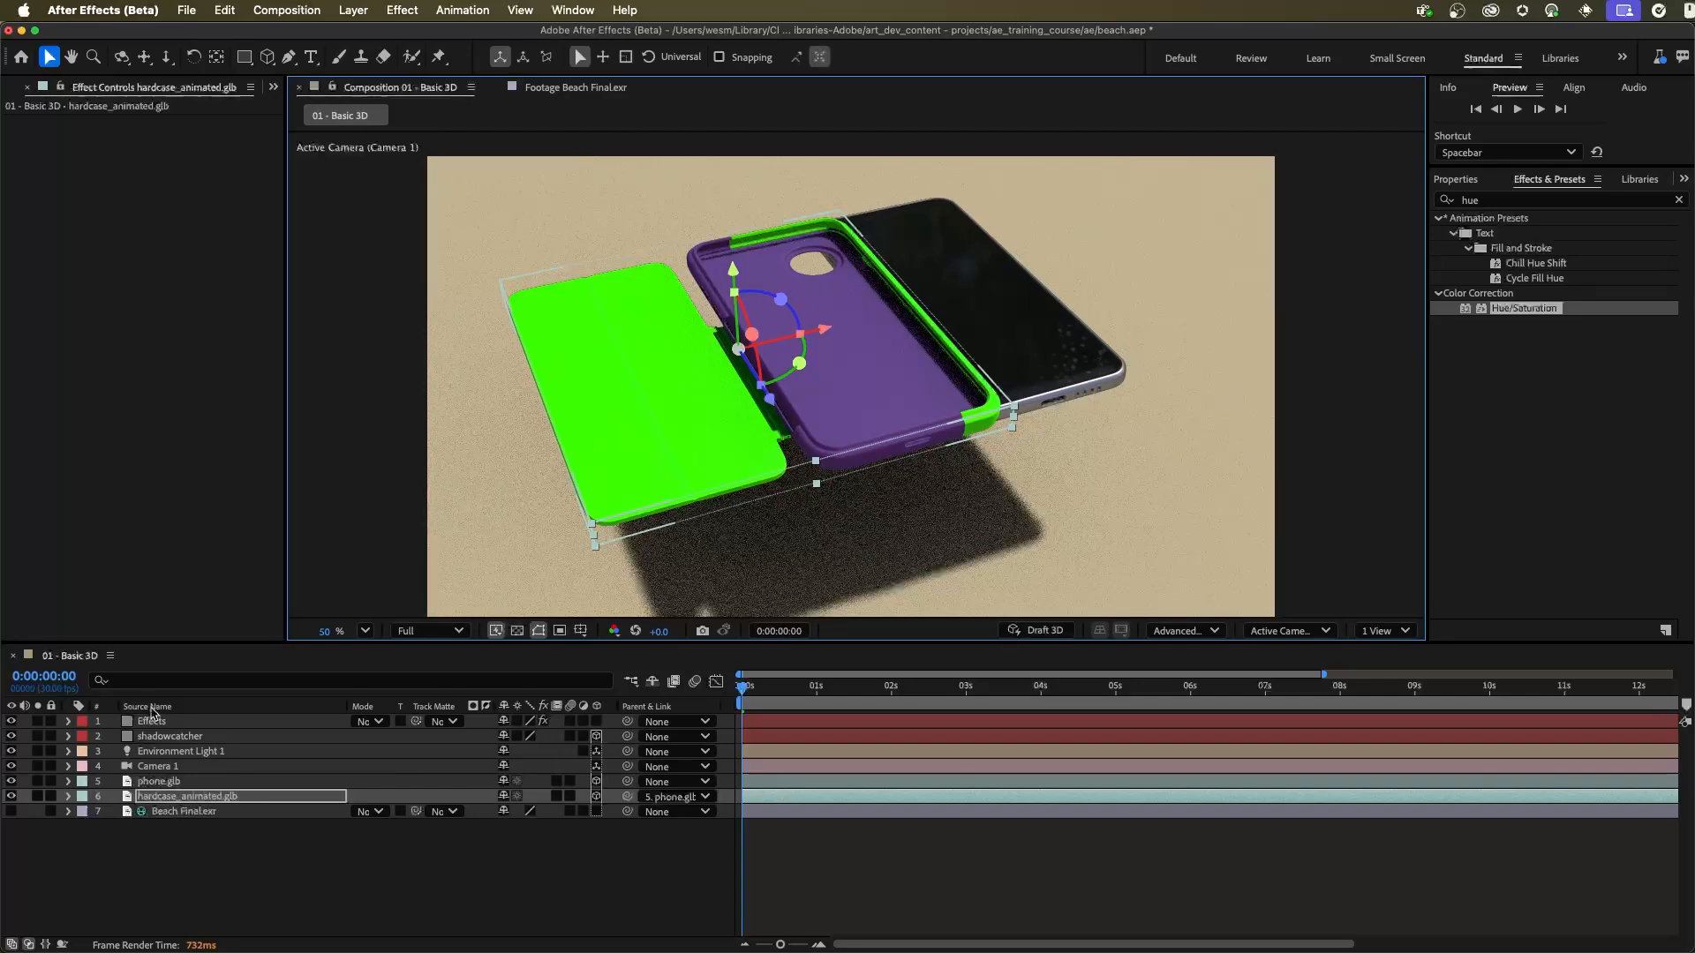
key("super+z")
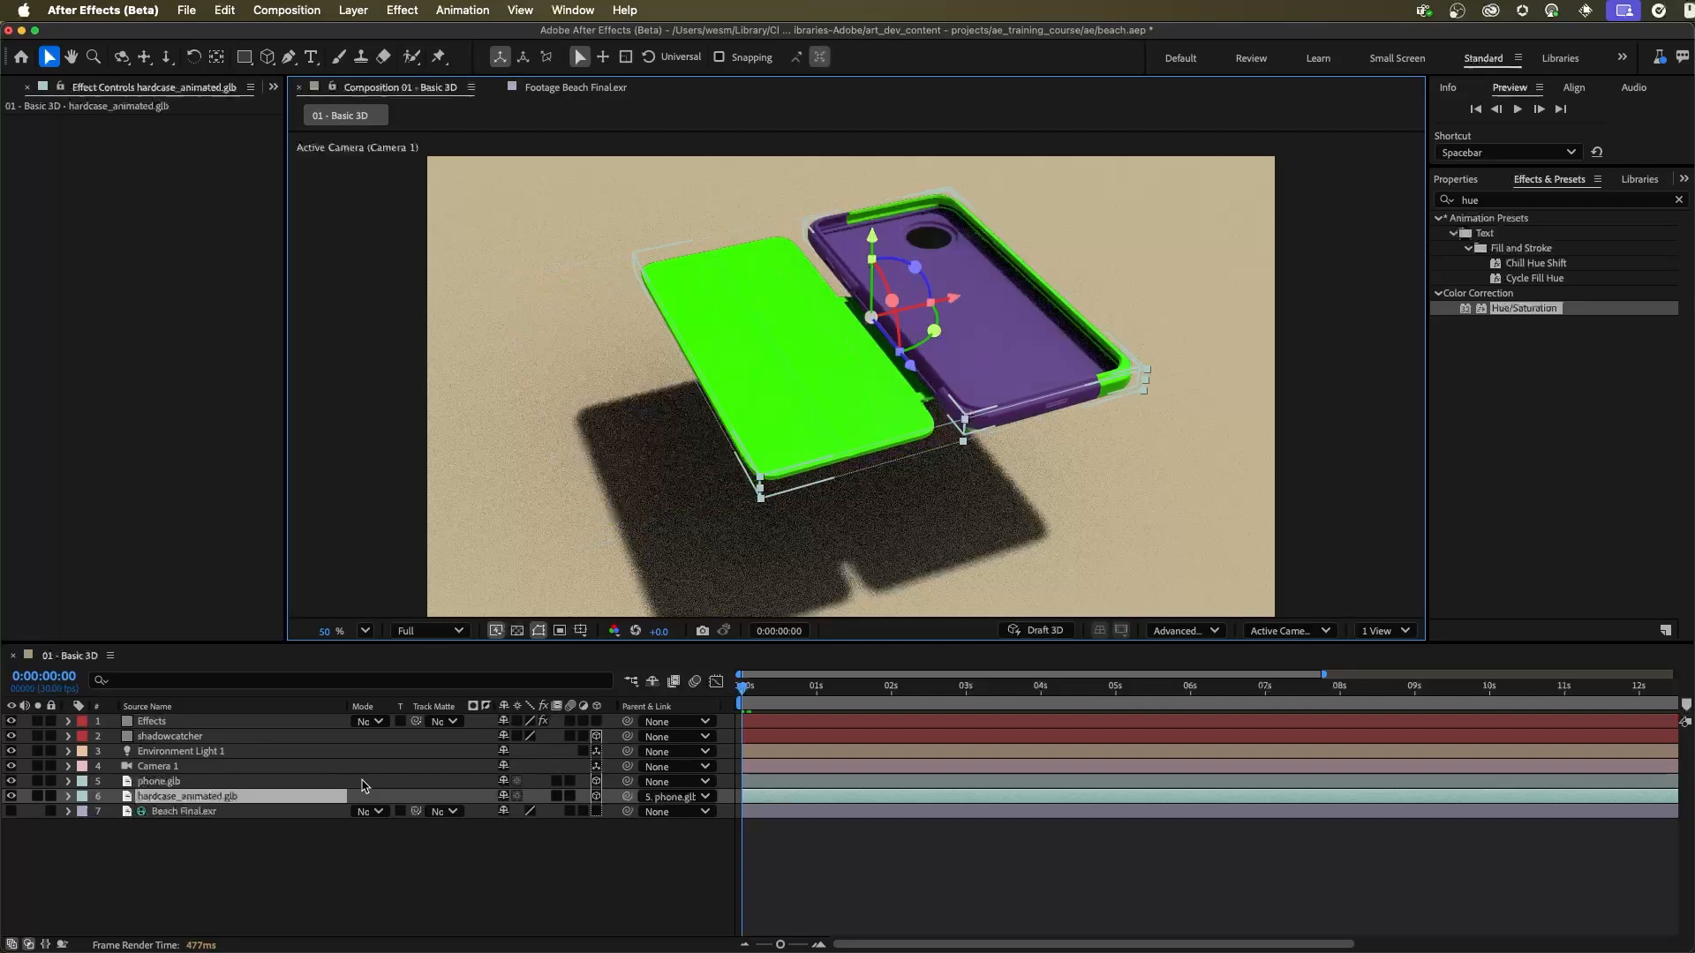
Step: Disable Hue/Saturation on the Effects solid and delete its Calculations effect
left_click(199, 723)
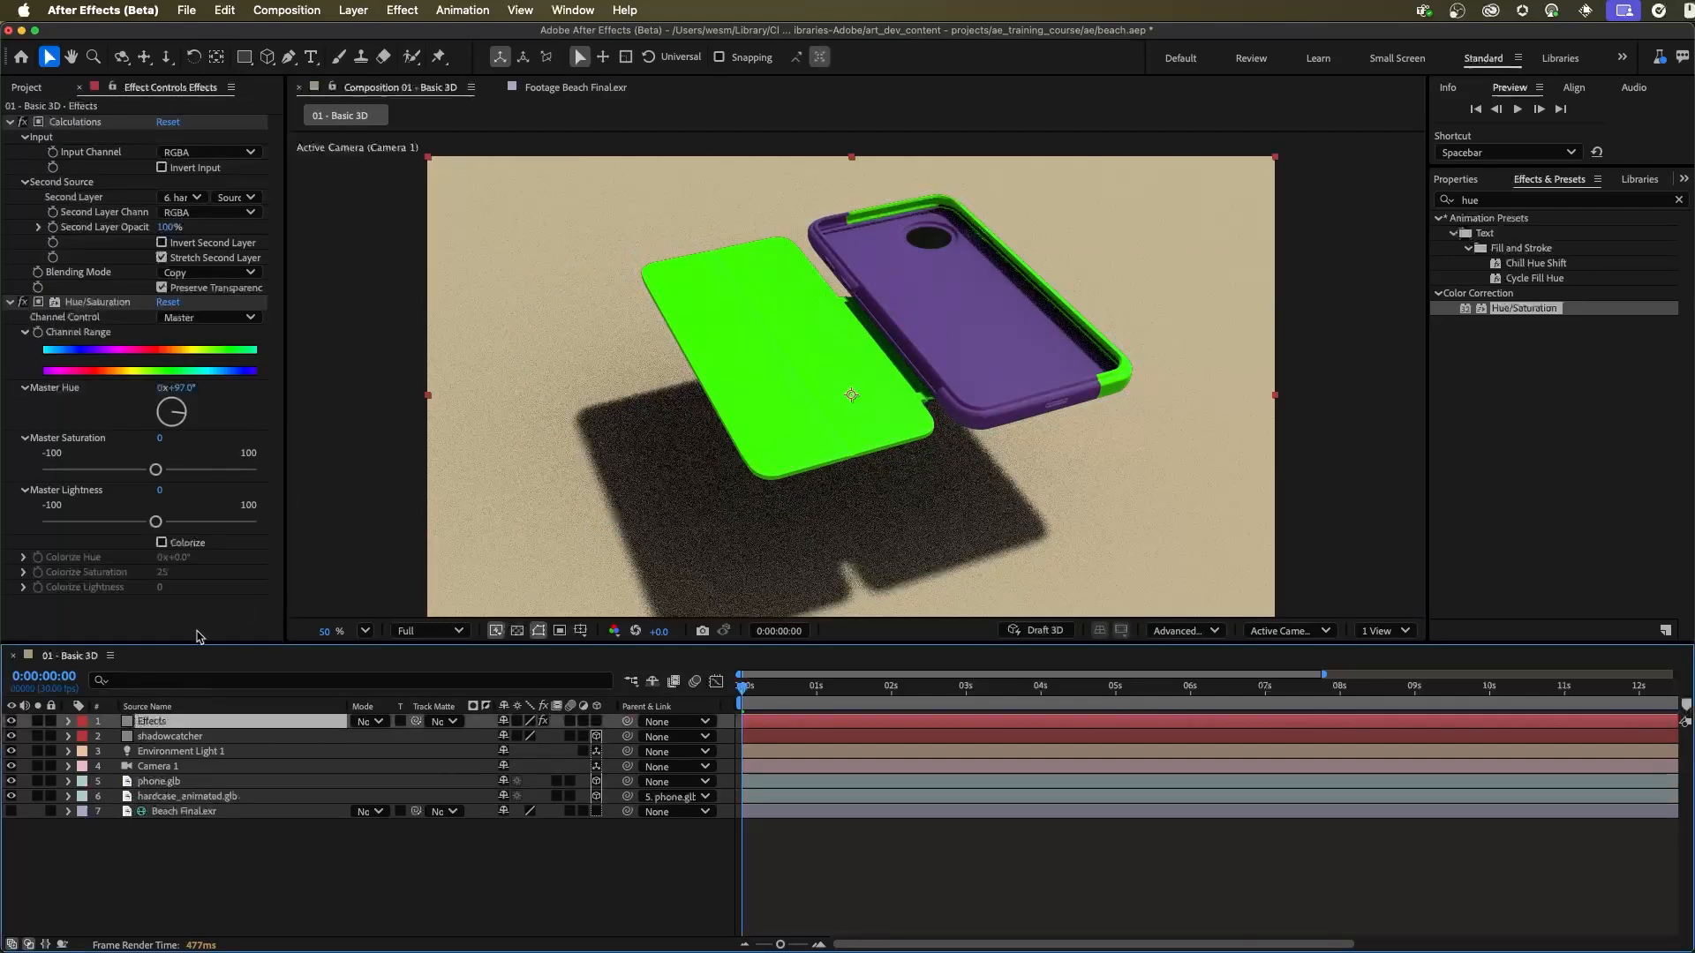
left_click(24, 302)
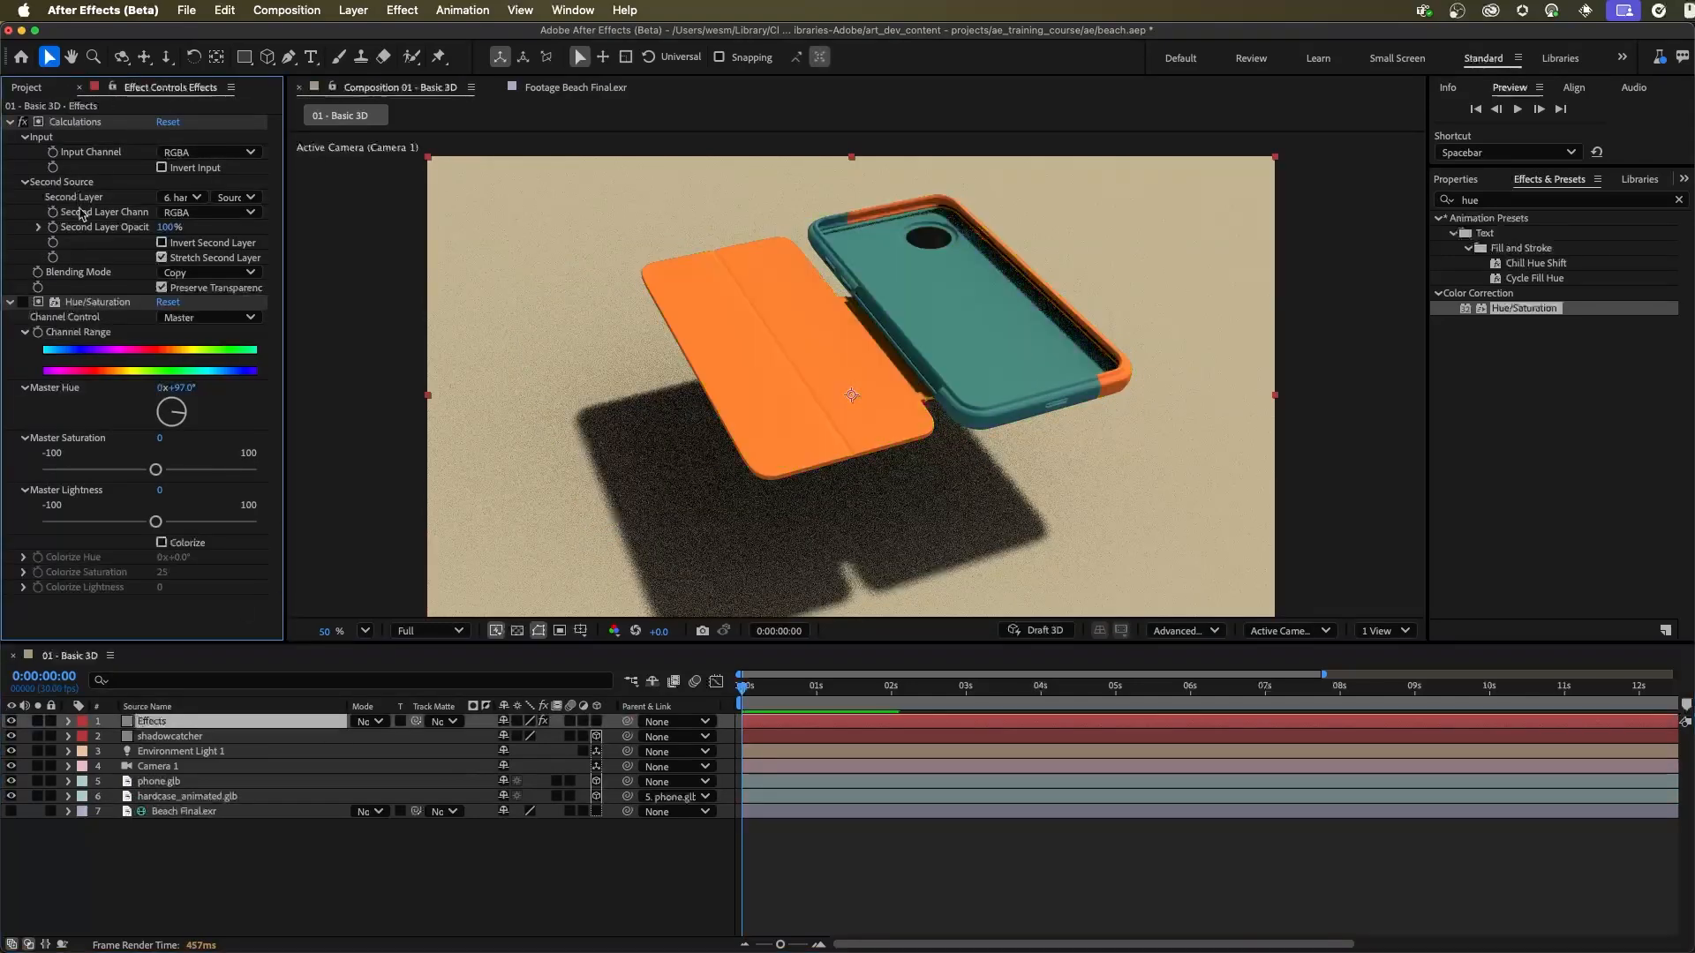
left_click(82, 123)
key("Delete")
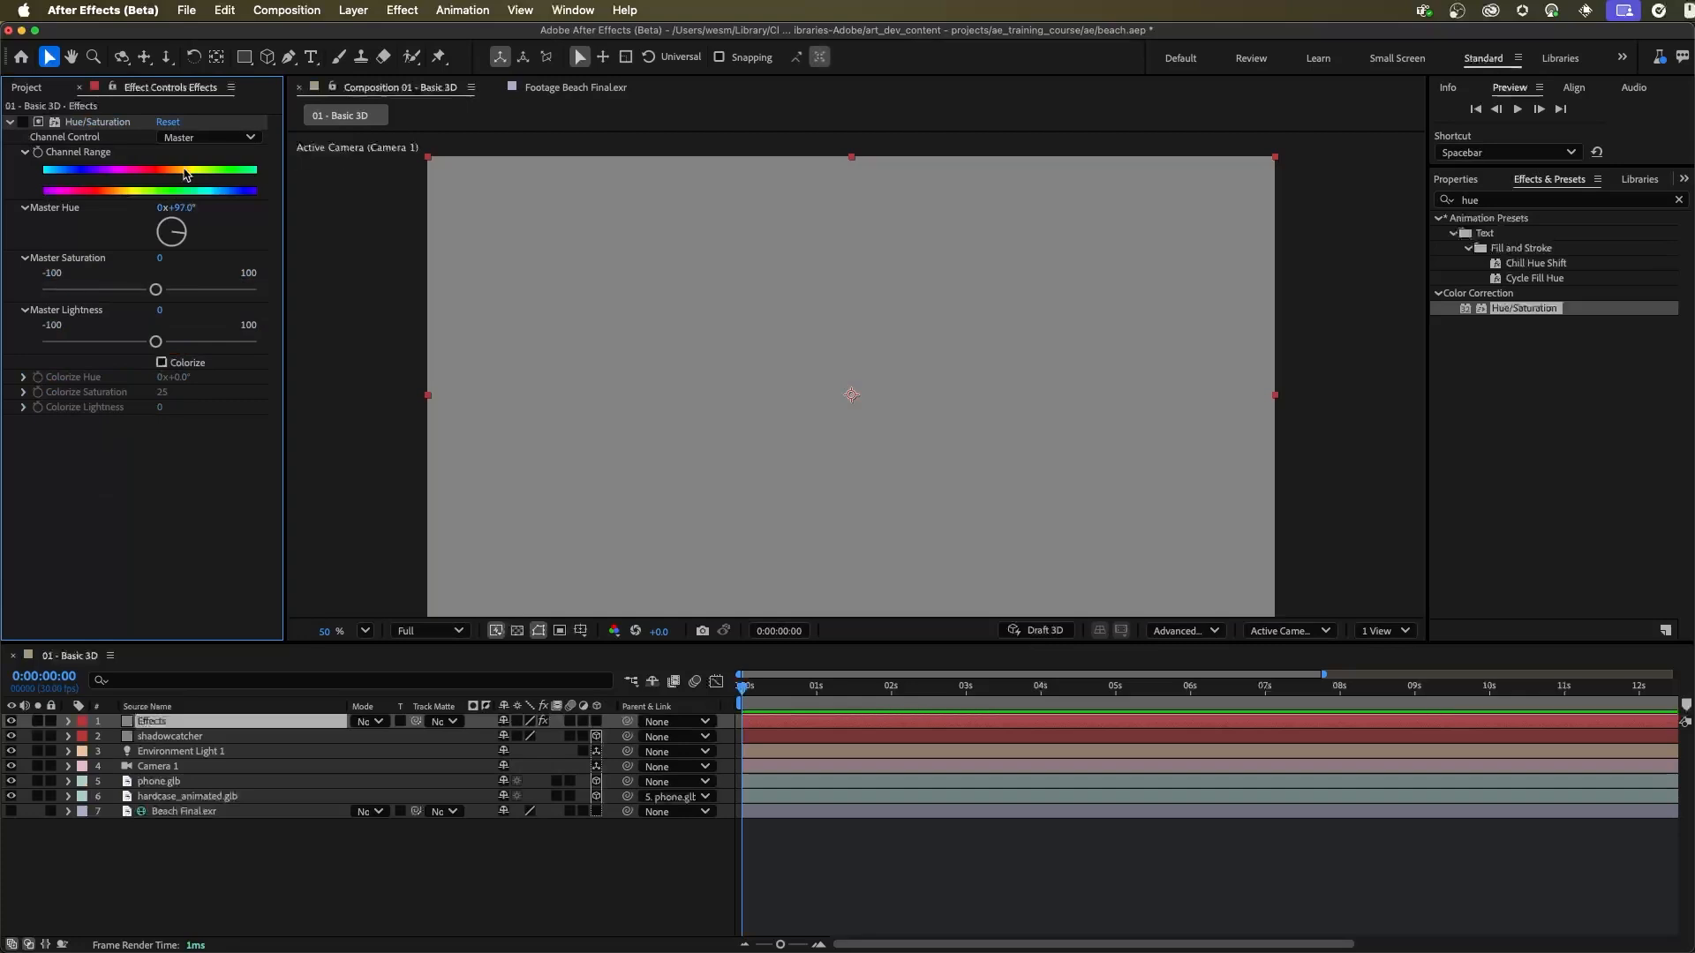
Step: Apply the CC Composite effect to the Effects solid, placed above Hue/Saturation
left_click(1514, 199)
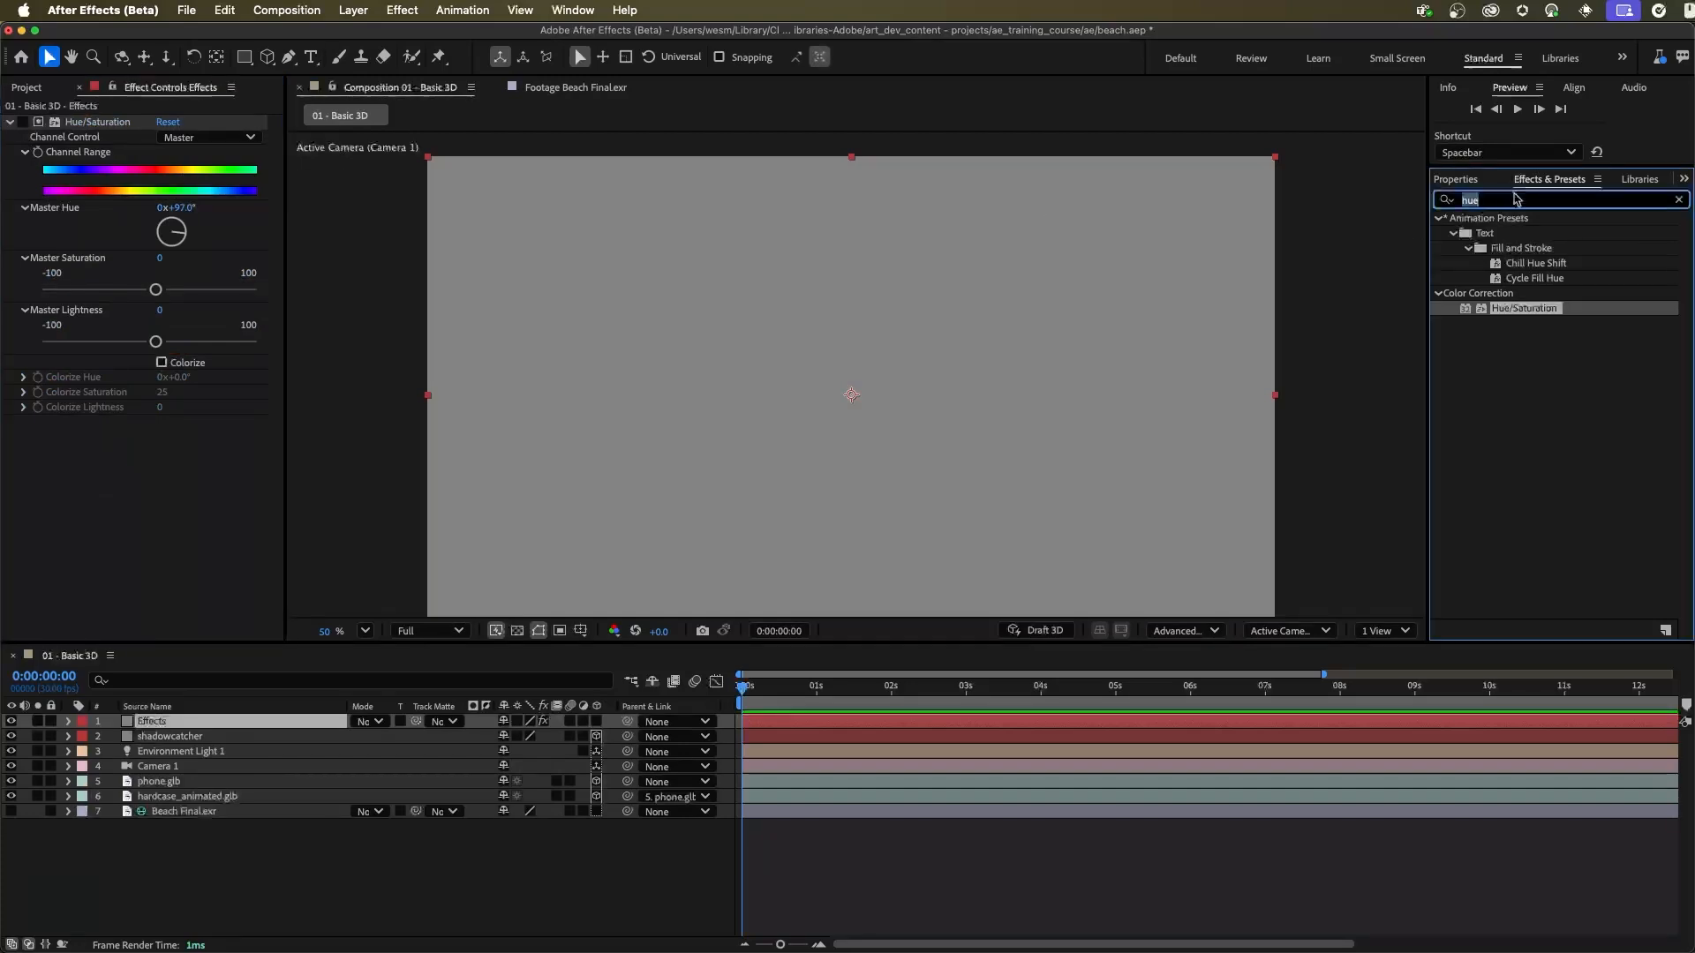
type("cc com")
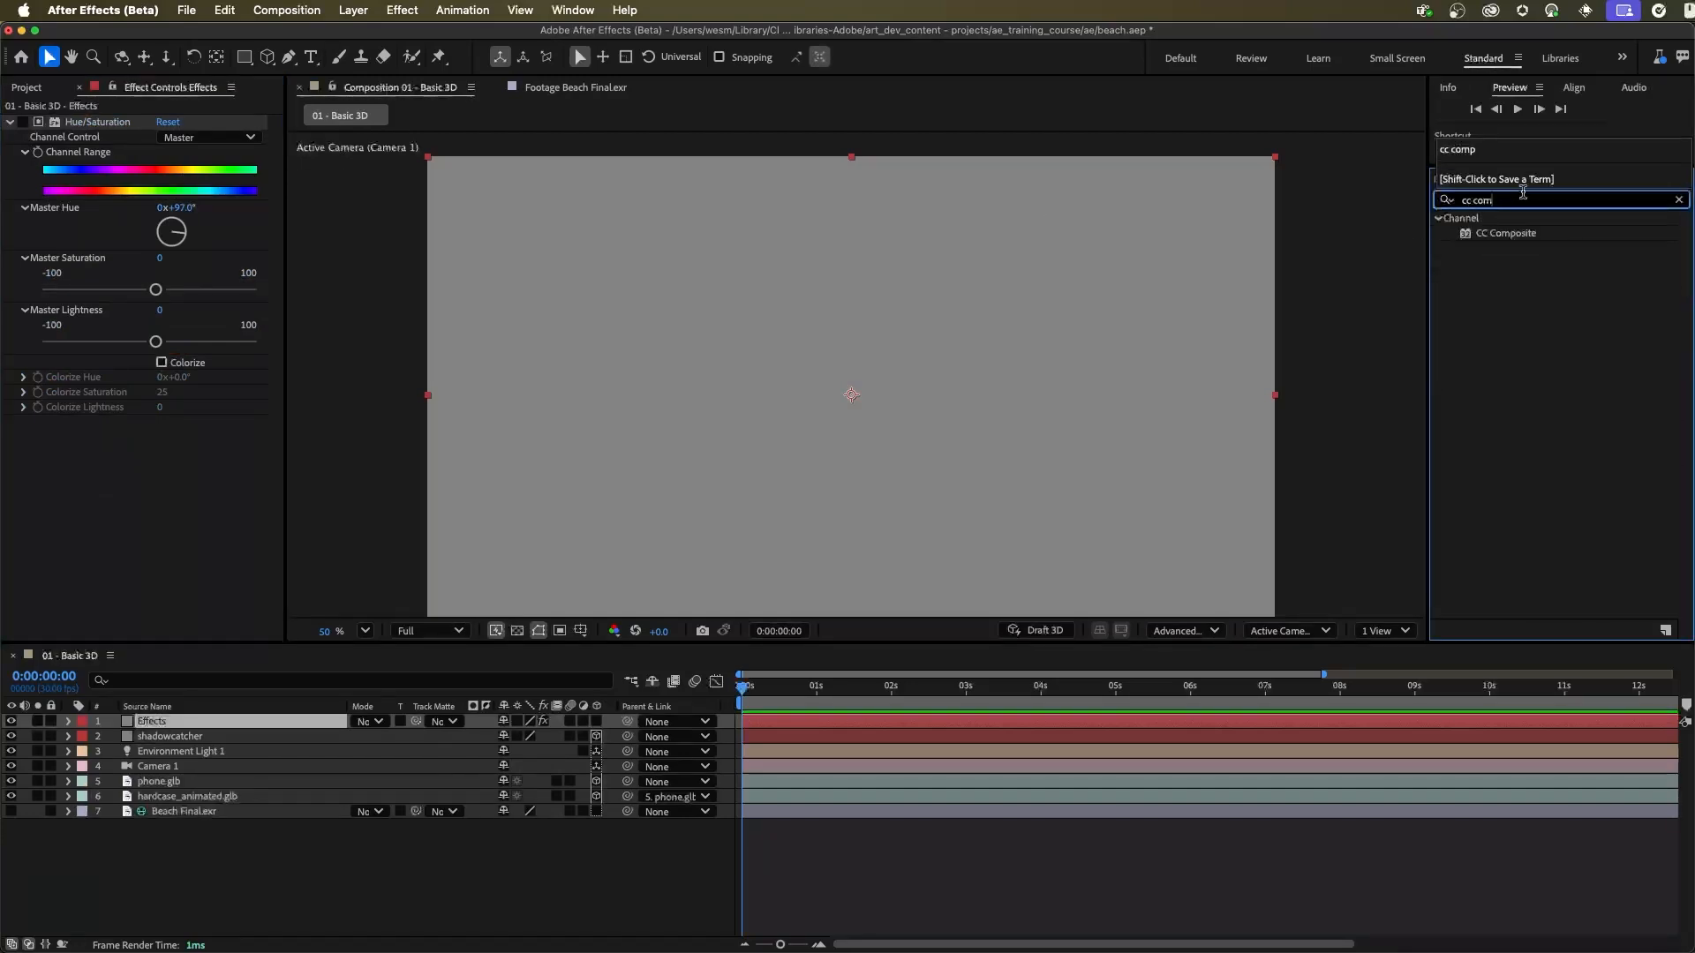
left_click_drag(1536, 235, 199, 122)
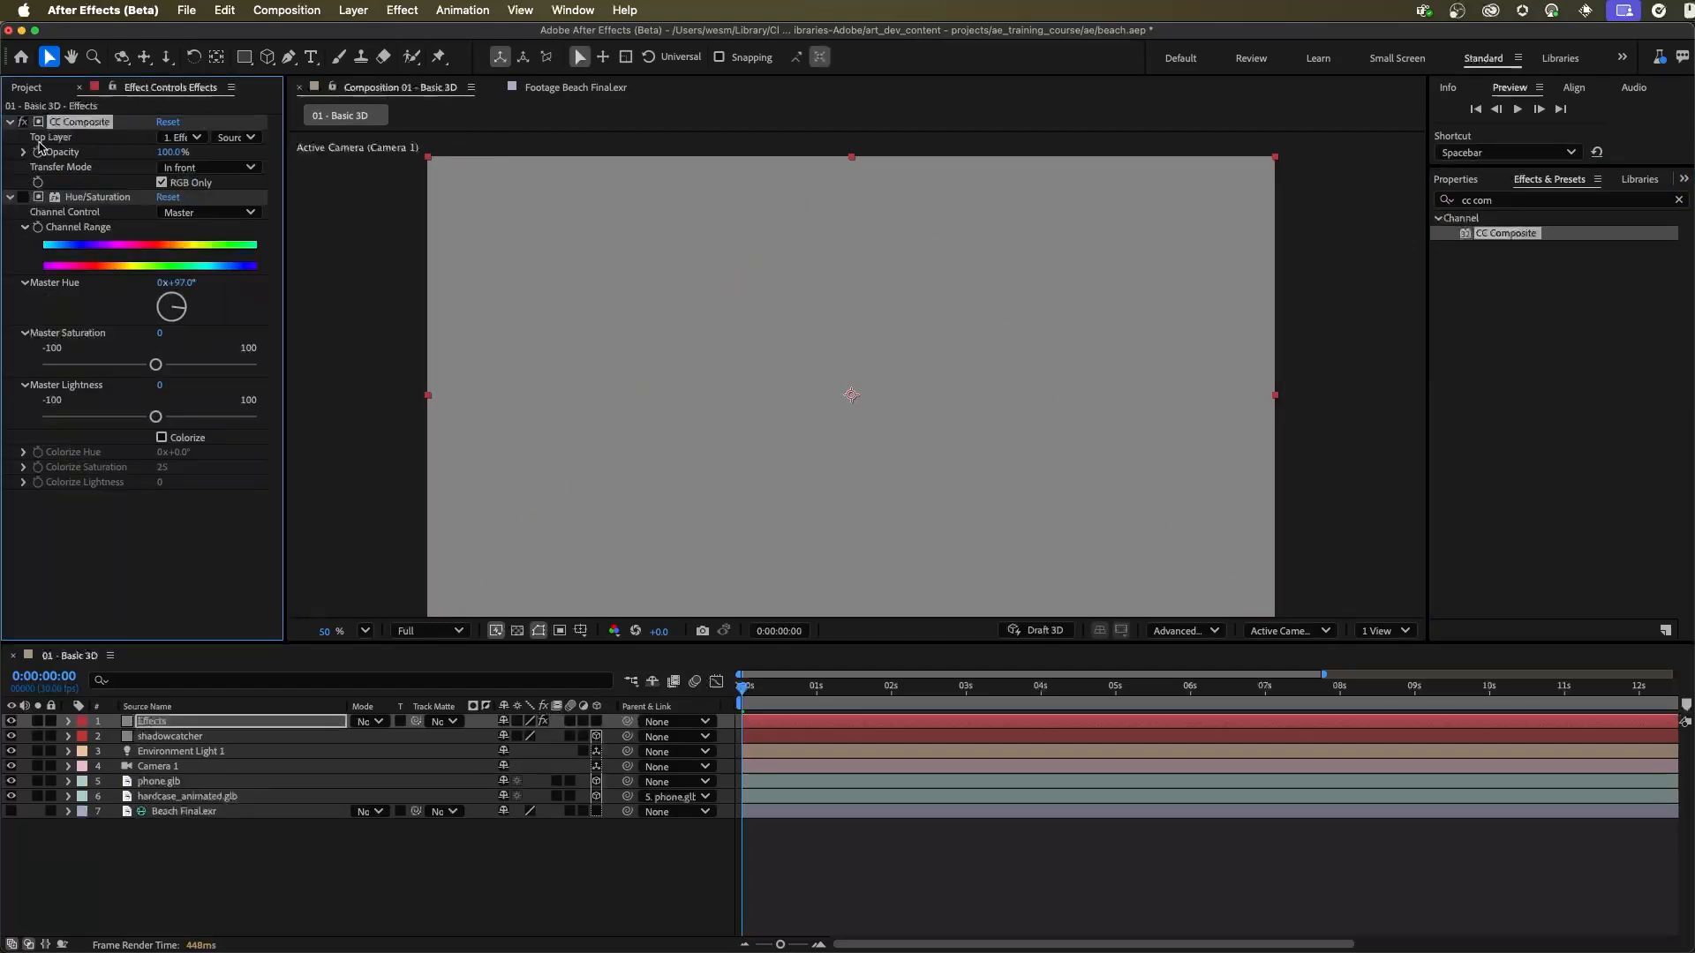
Step: In CC Composite, set Top Layer to hardcase_animated.glb, turn off RGB Only and set Transfer Mode to Copy
left_click(183, 137)
left_click(243, 243)
left_click(186, 186)
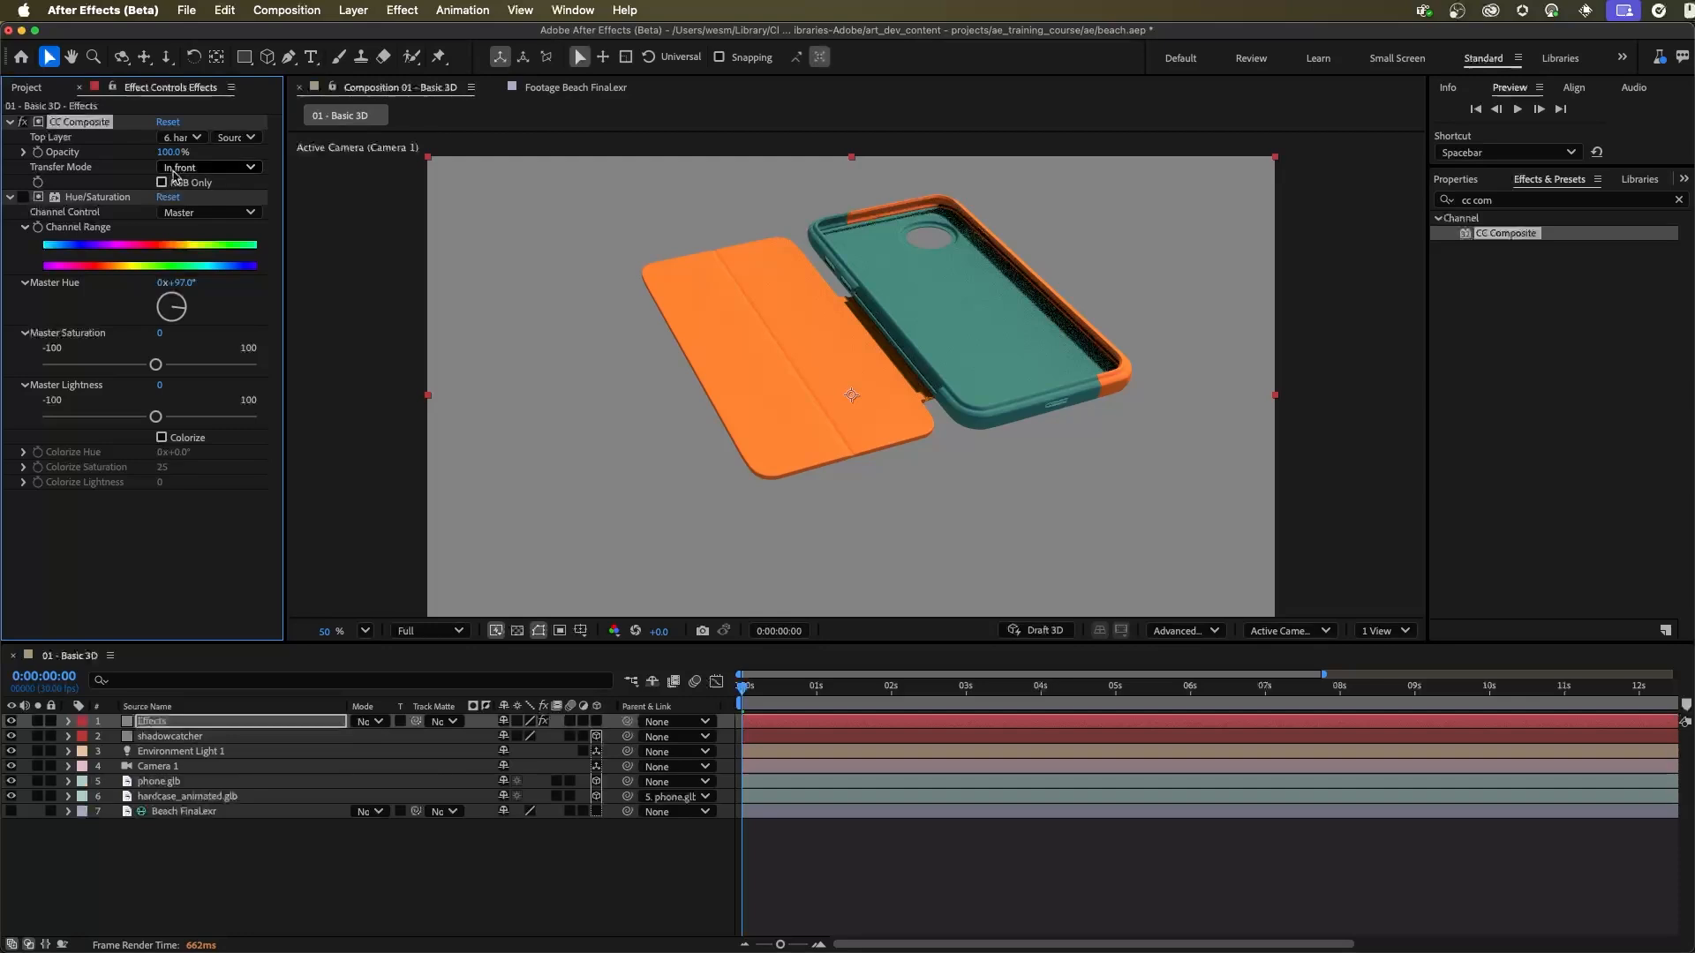
left_click(221, 169)
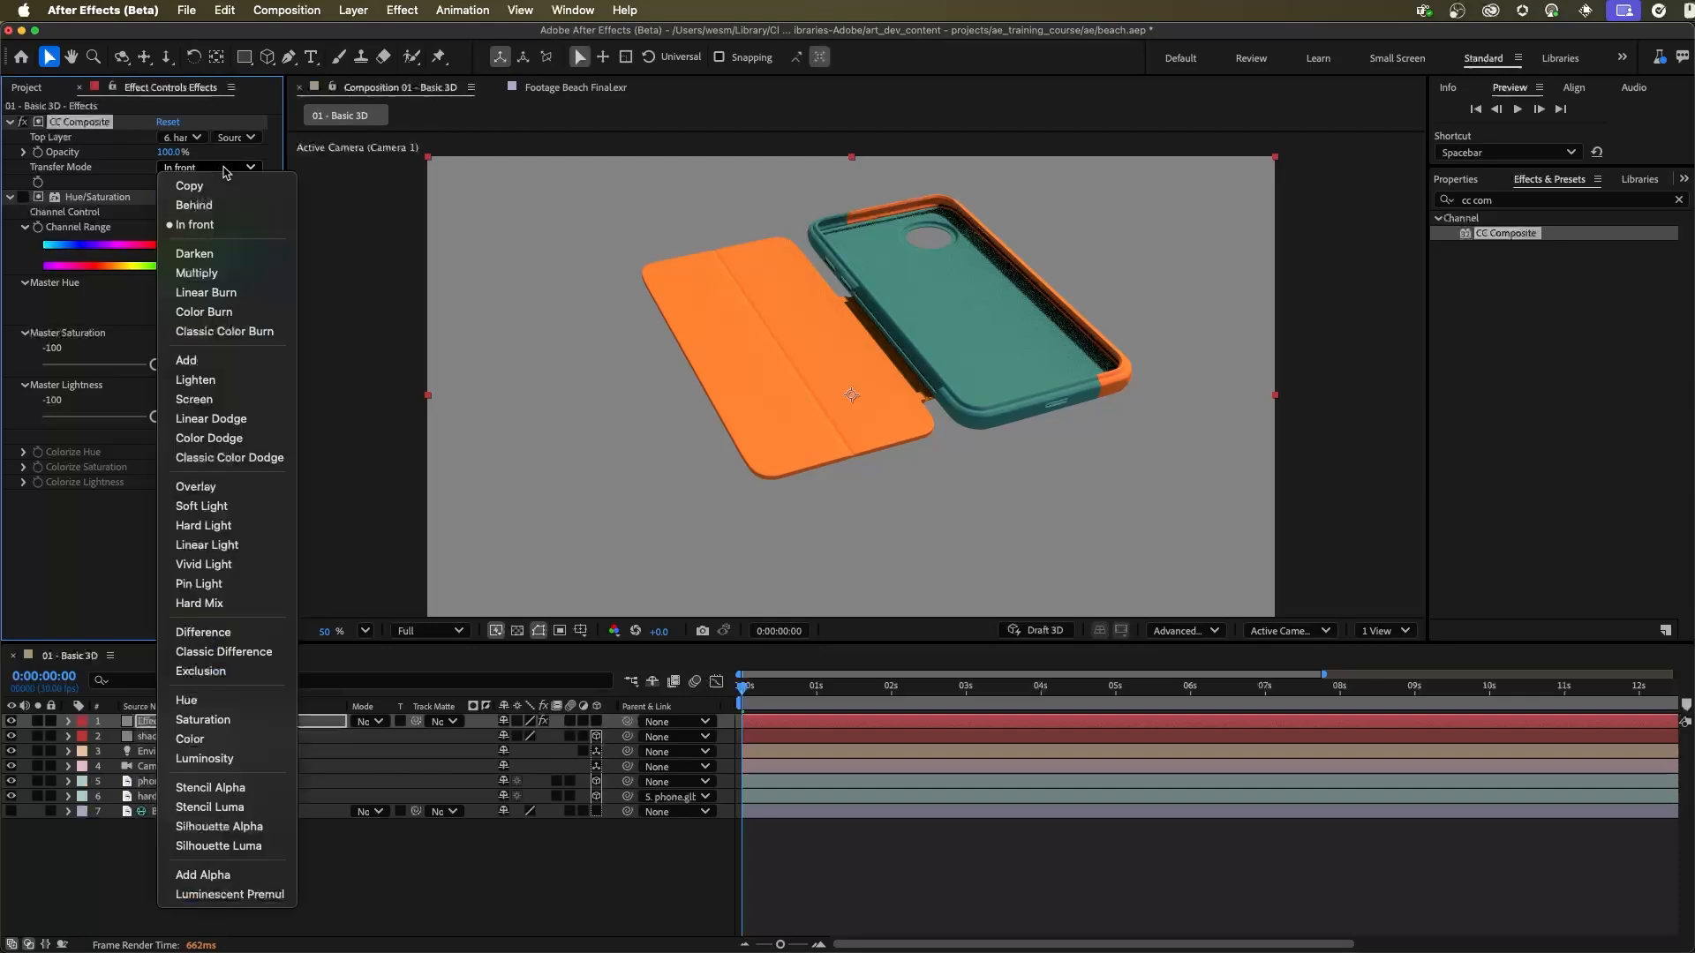
left_click(216, 188)
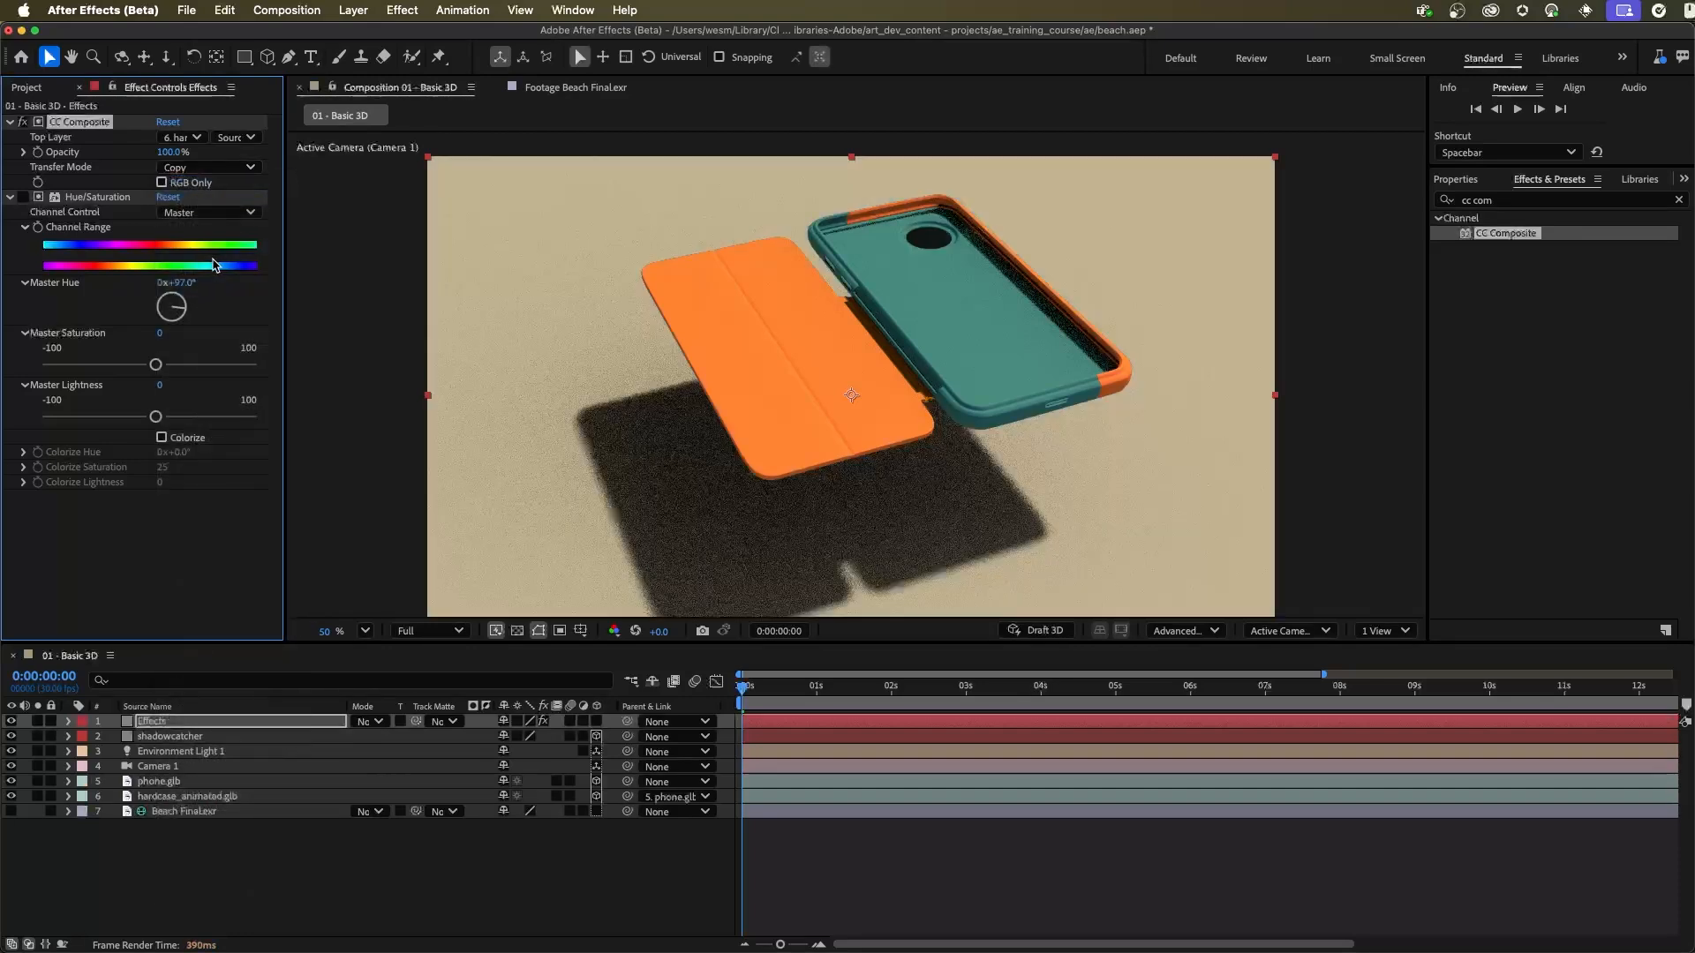
Step: Collapse Hue/Saturation and duplicate CC Composite, setting the copy's Top Layer to phone.glb and Transfer Mode to In front
left_click(11, 198)
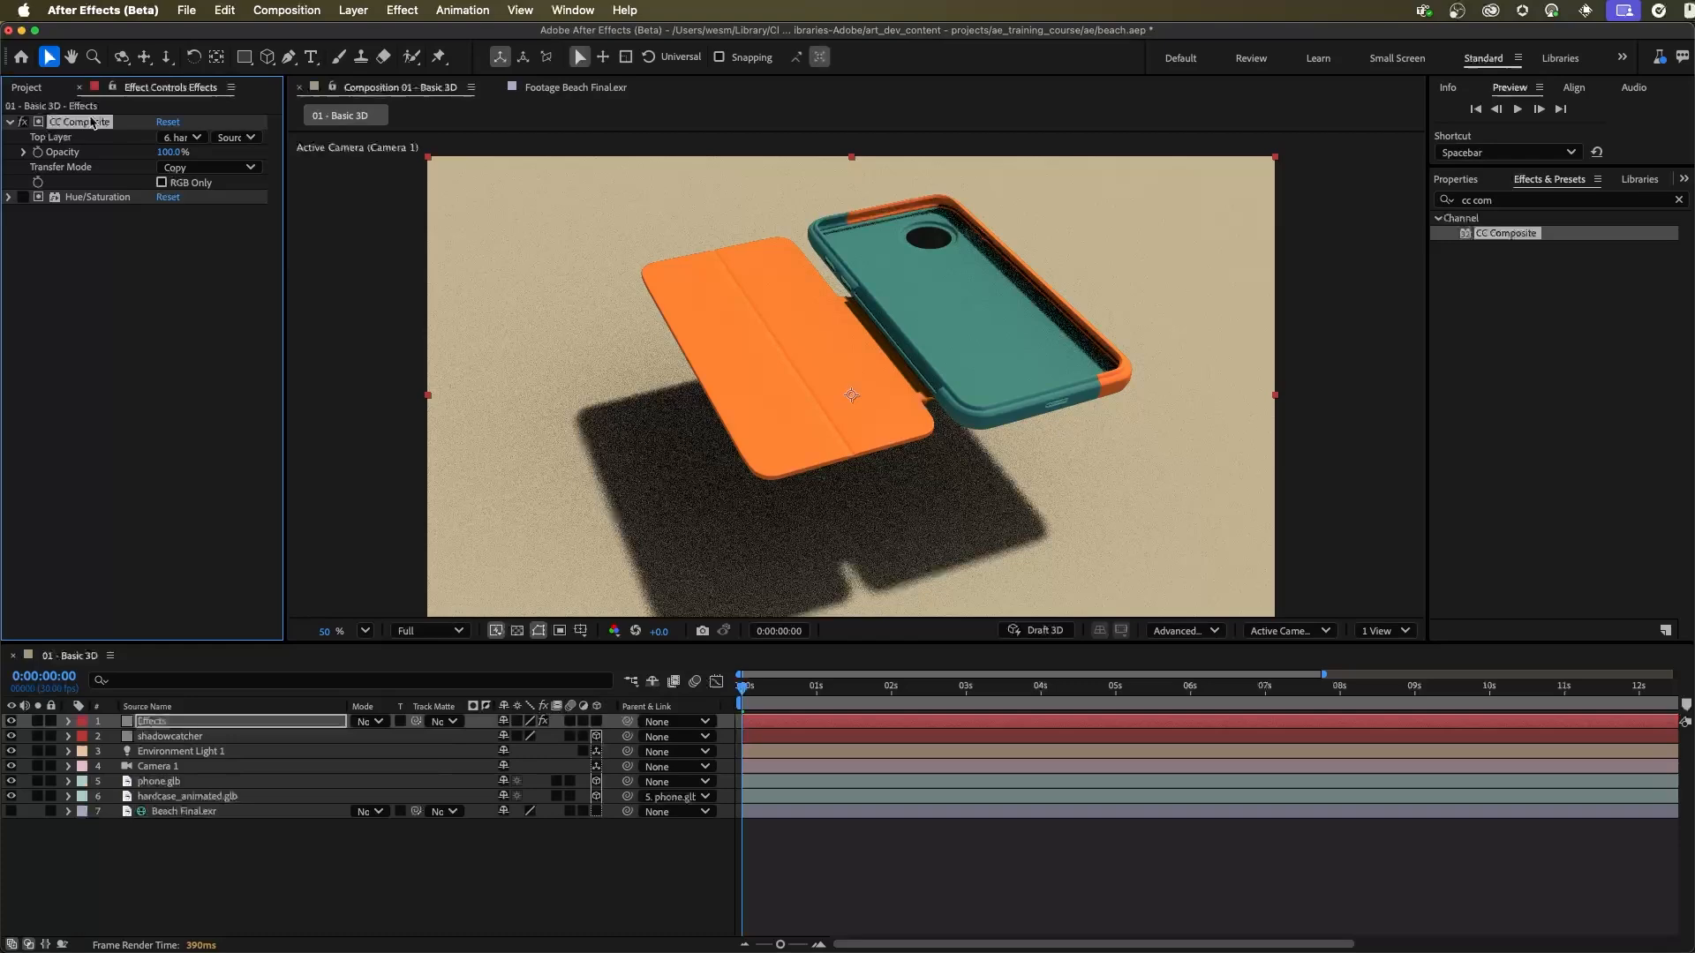
key("super+d")
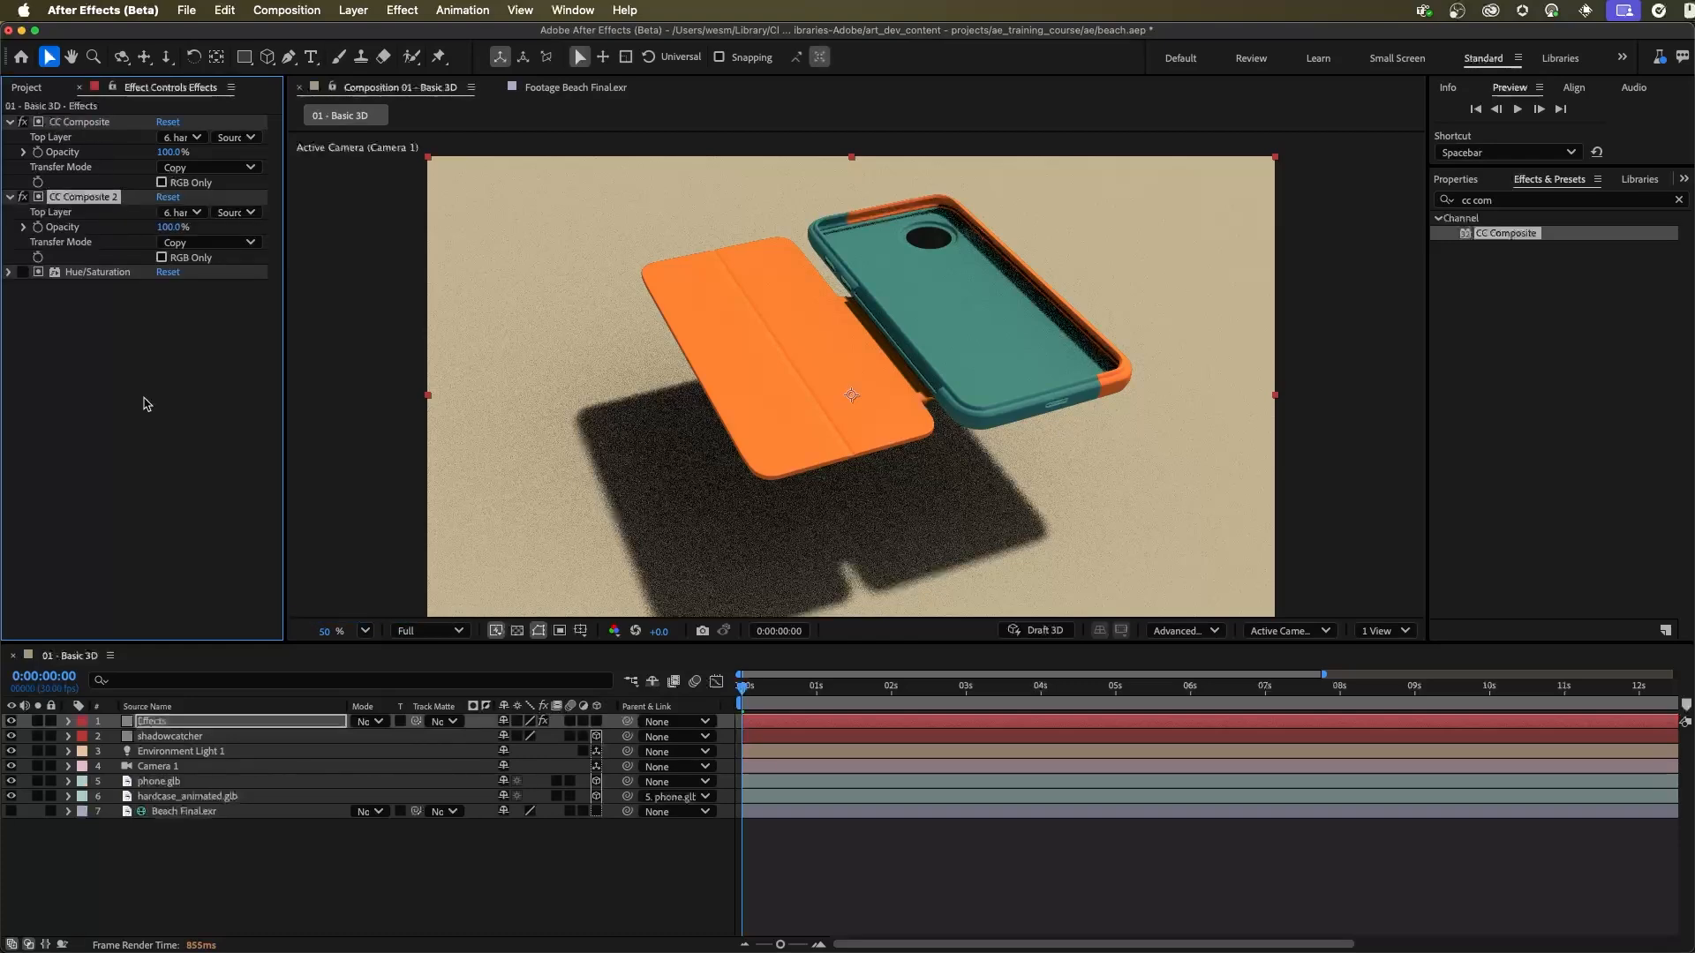
left_click(196, 213)
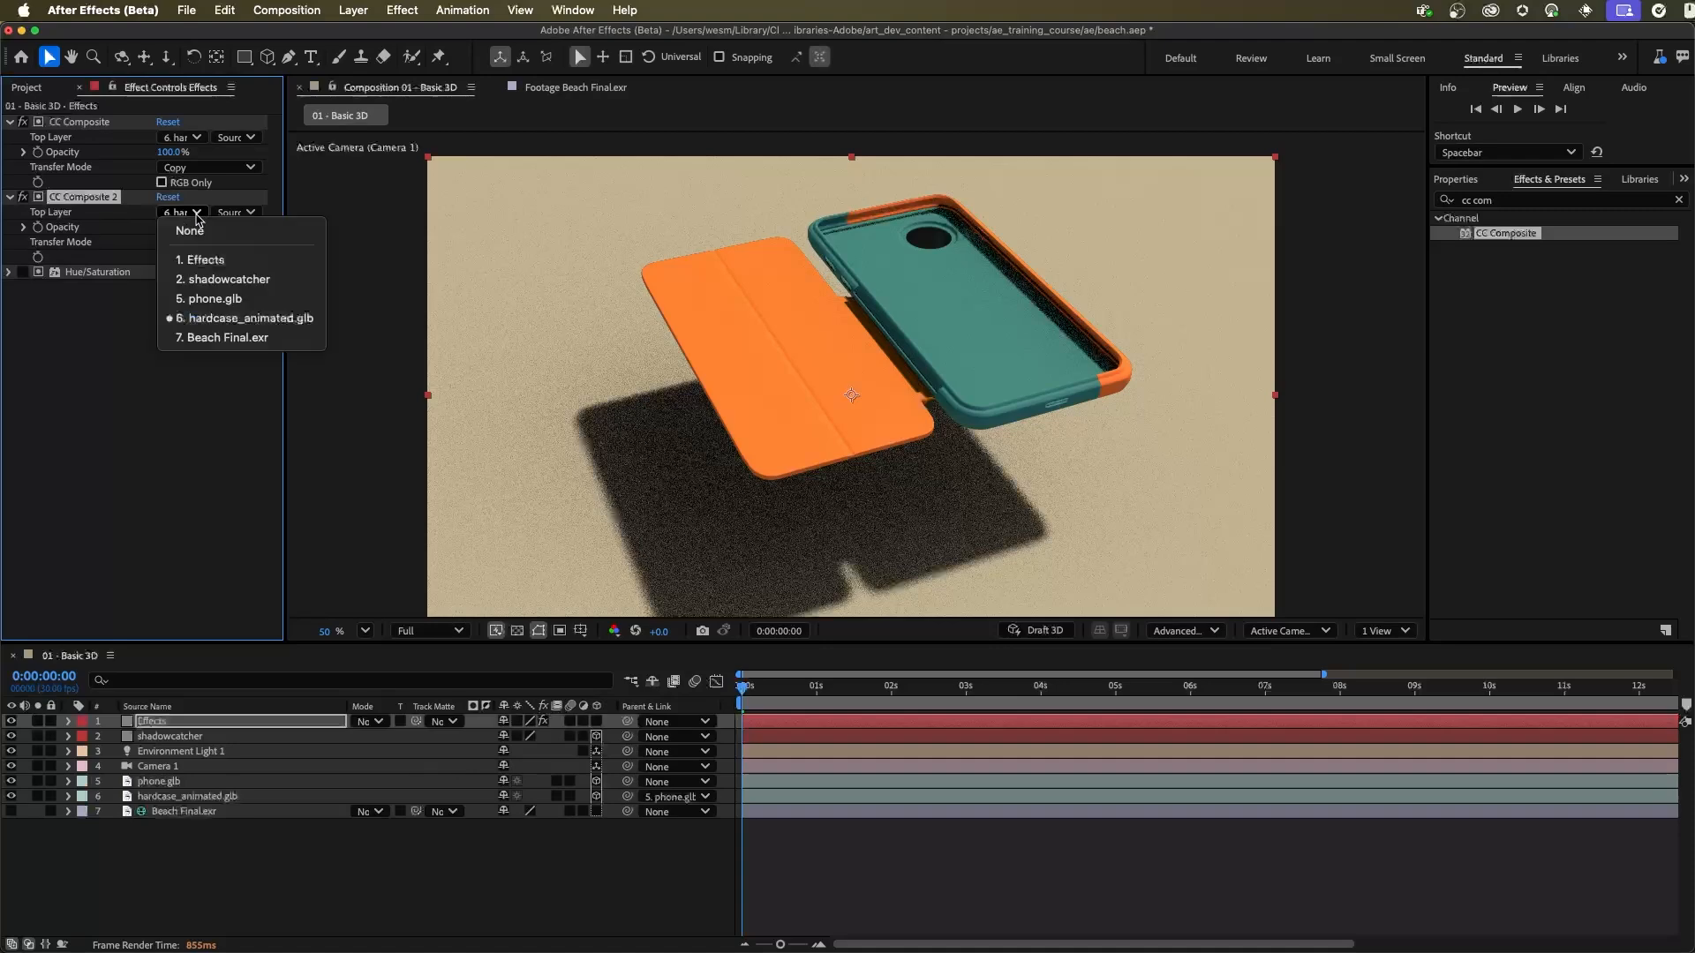
left_click(212, 299)
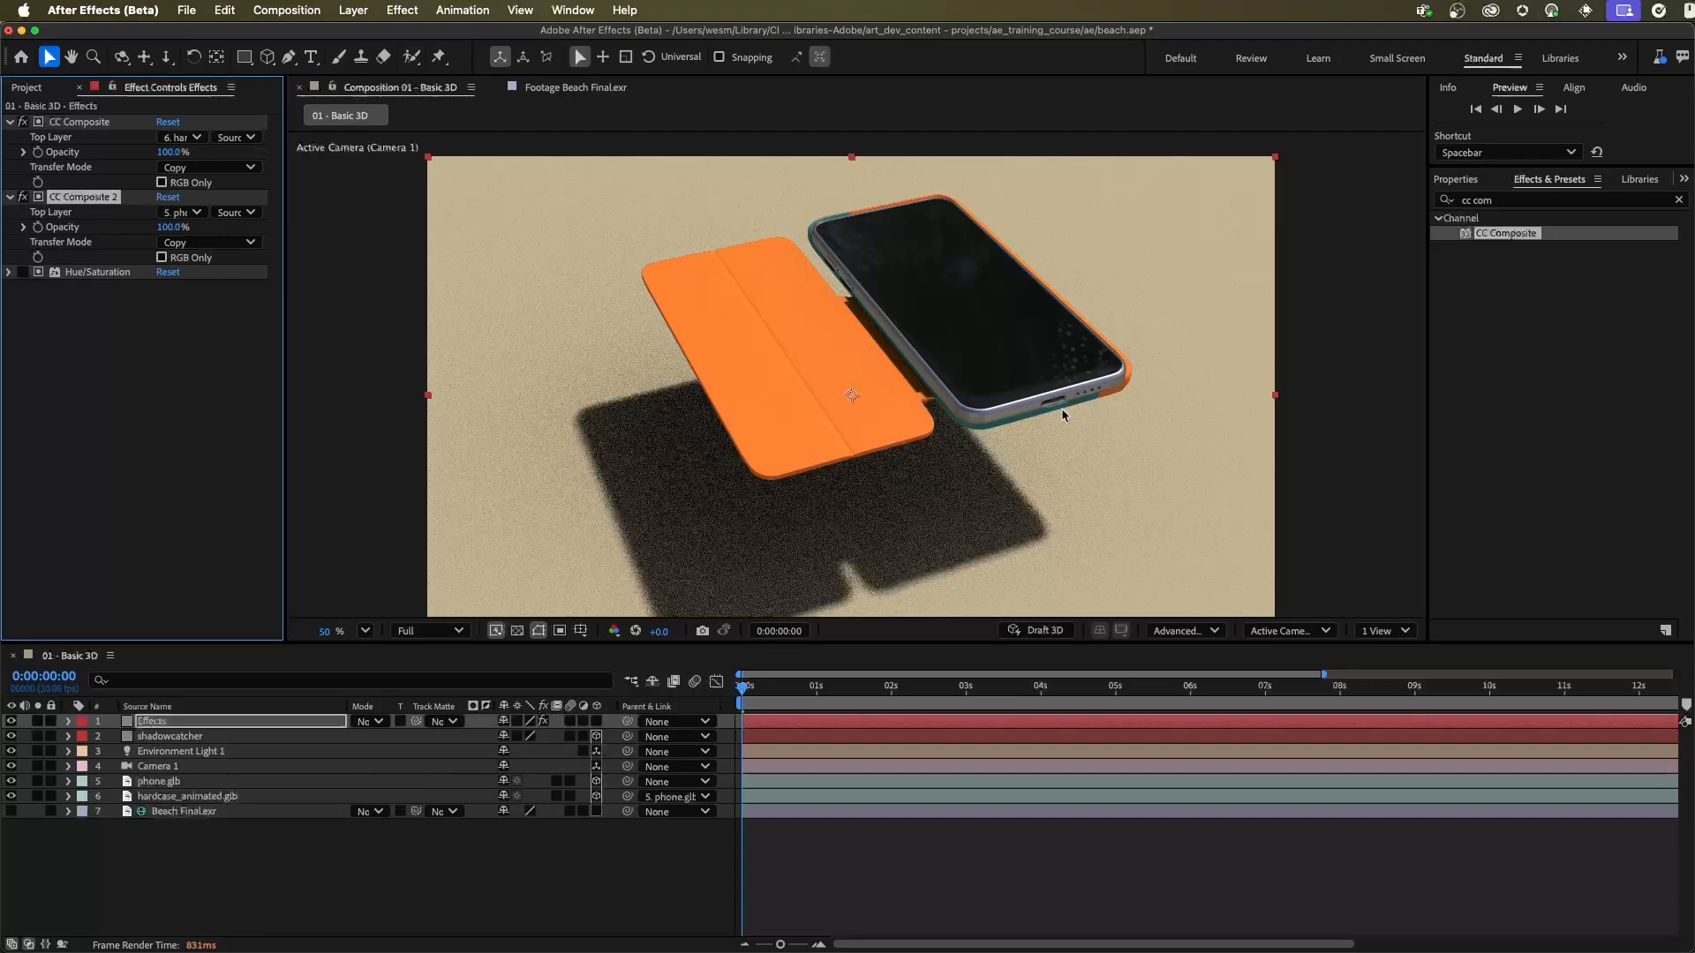
left_click(188, 241)
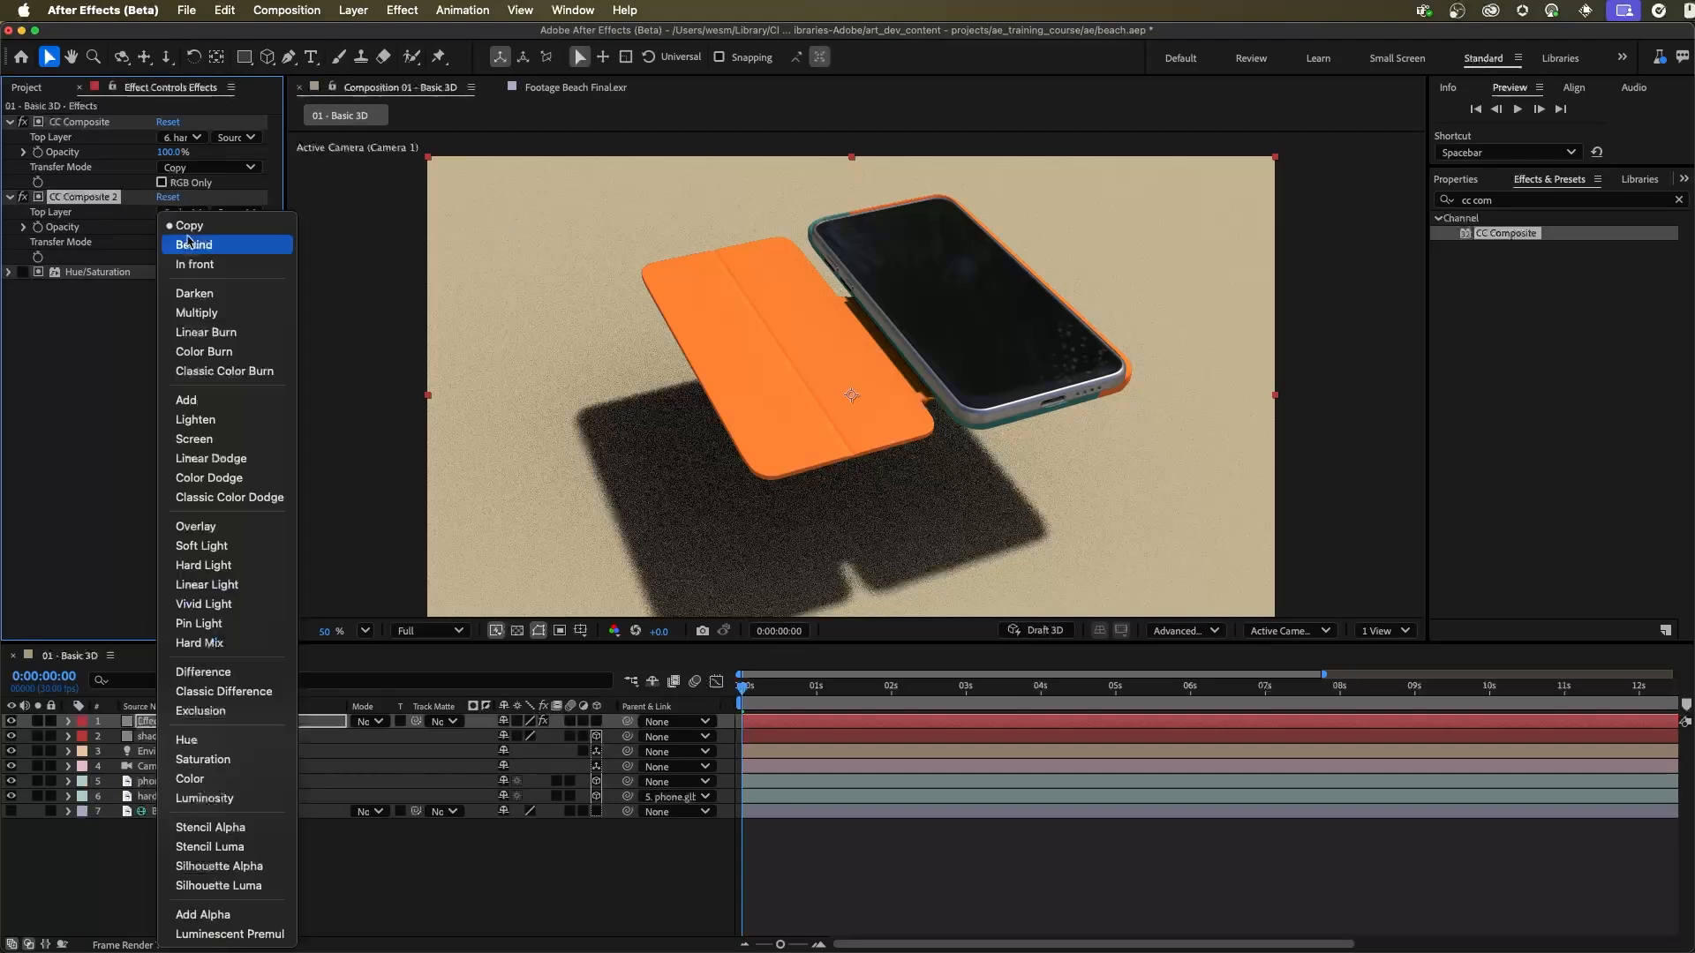
left_click(194, 264)
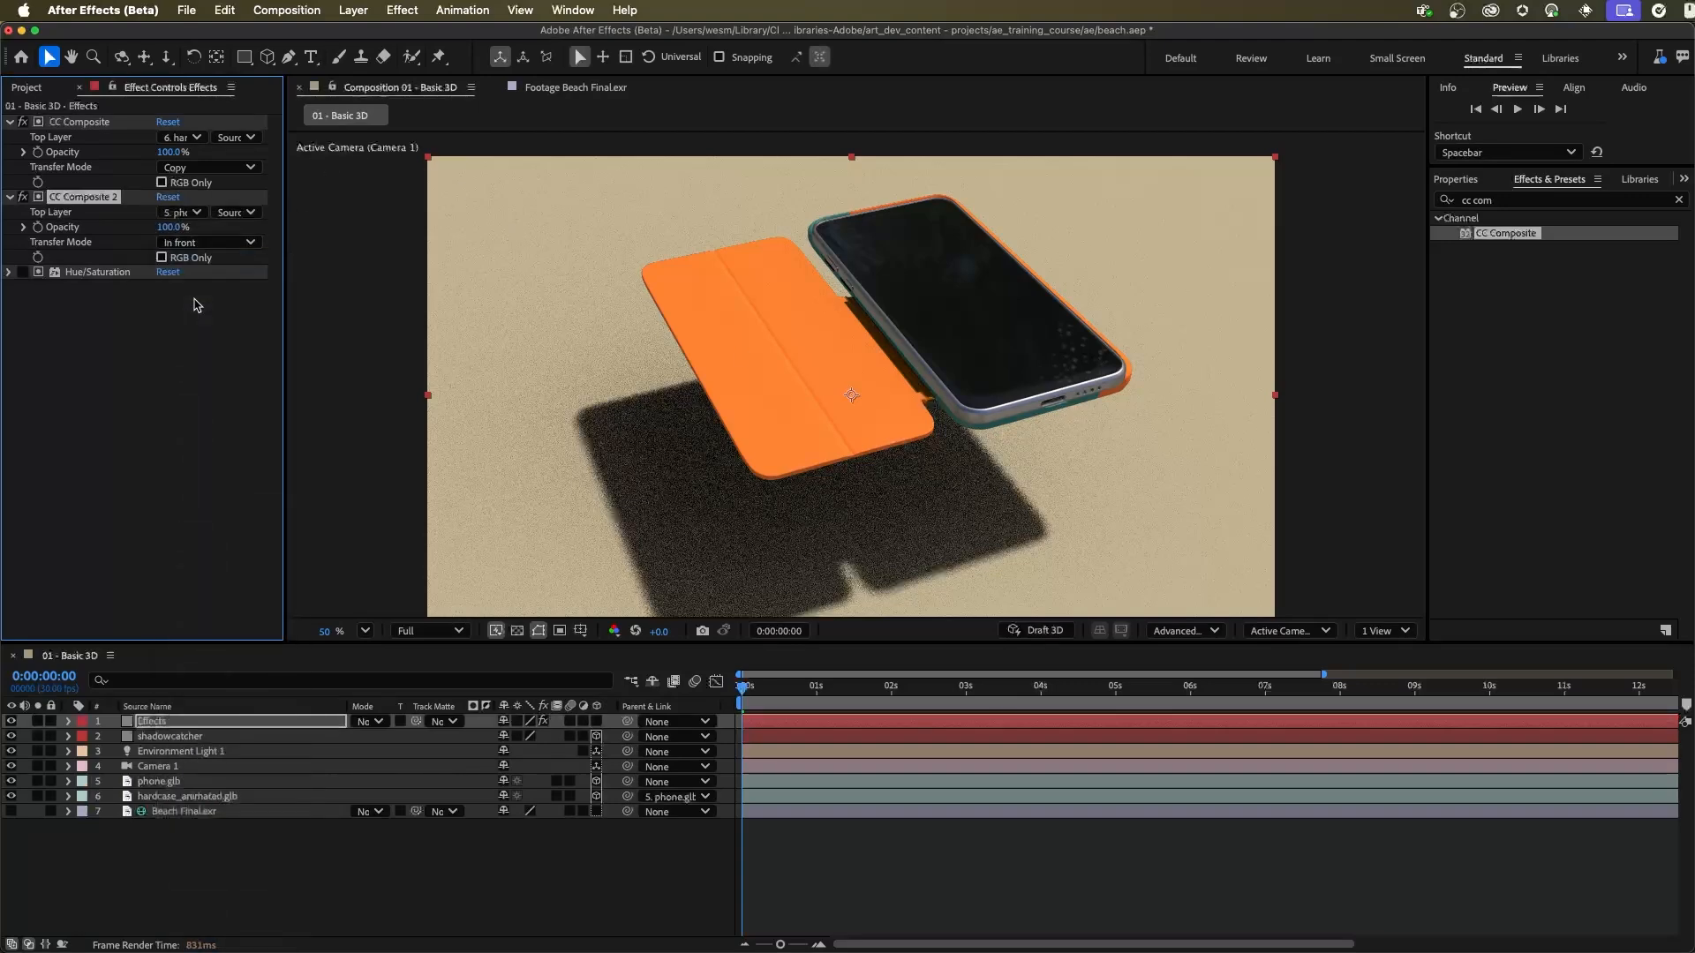
left_click(183, 212)
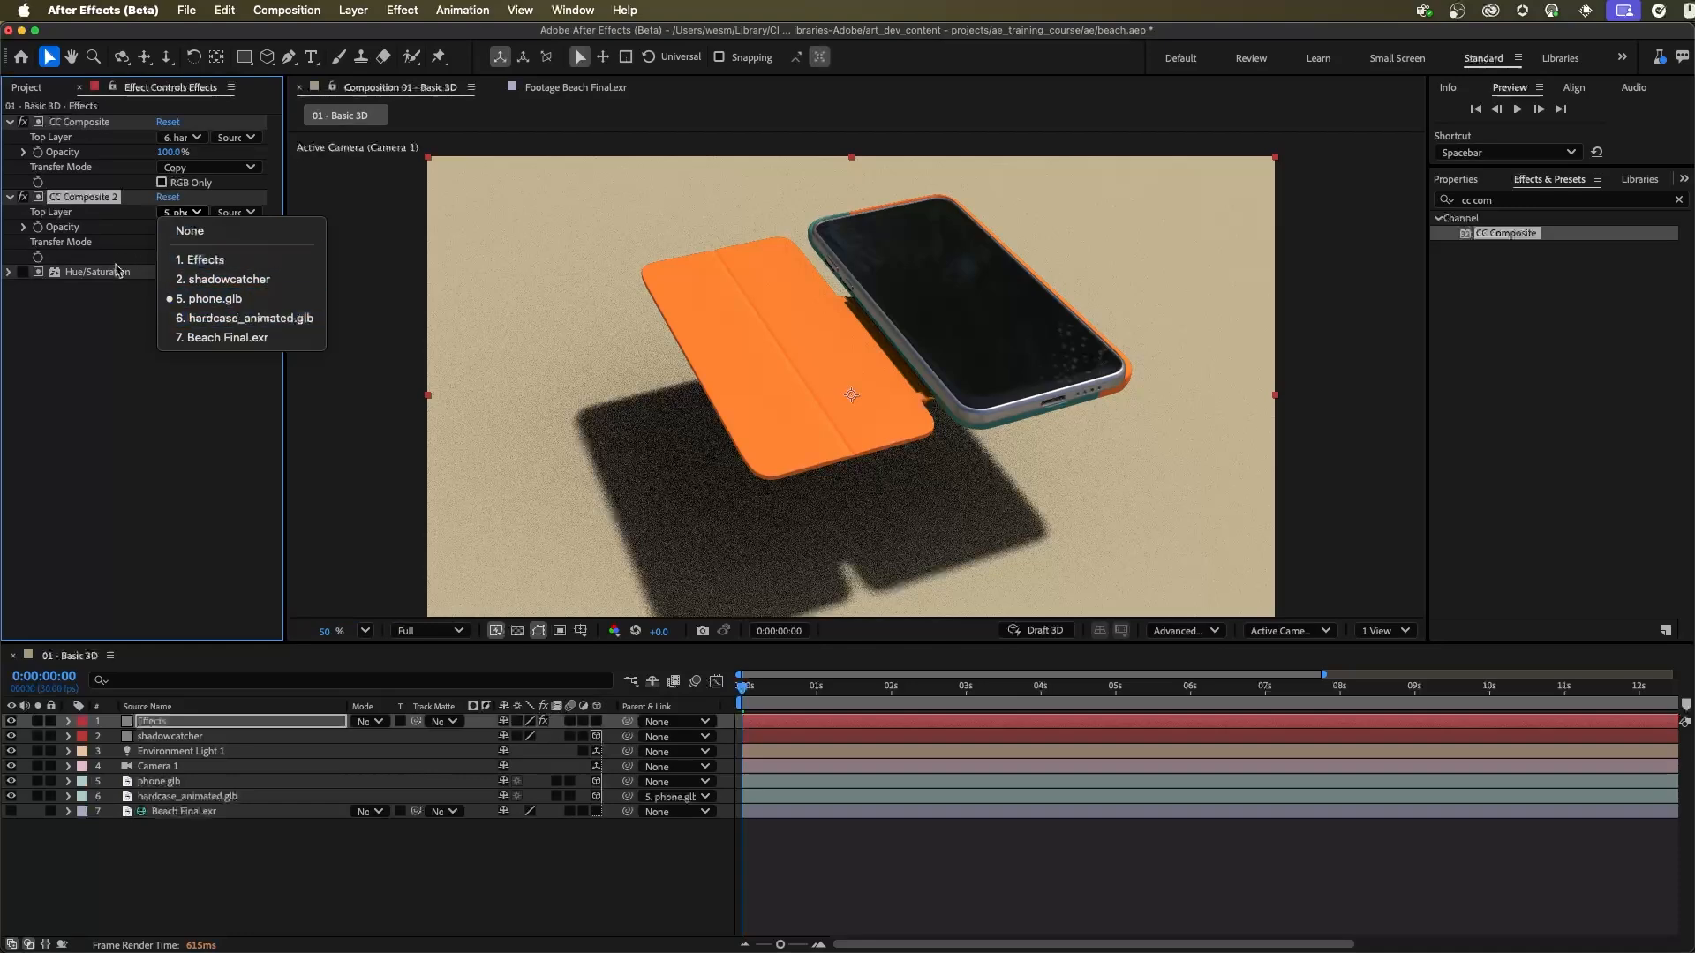
Step: Try the Behind Transfer Mode on CC Composite 2 of the Effects solid, and switch it to Silhouette Alpha
left_click(176, 170)
left_click(194, 242)
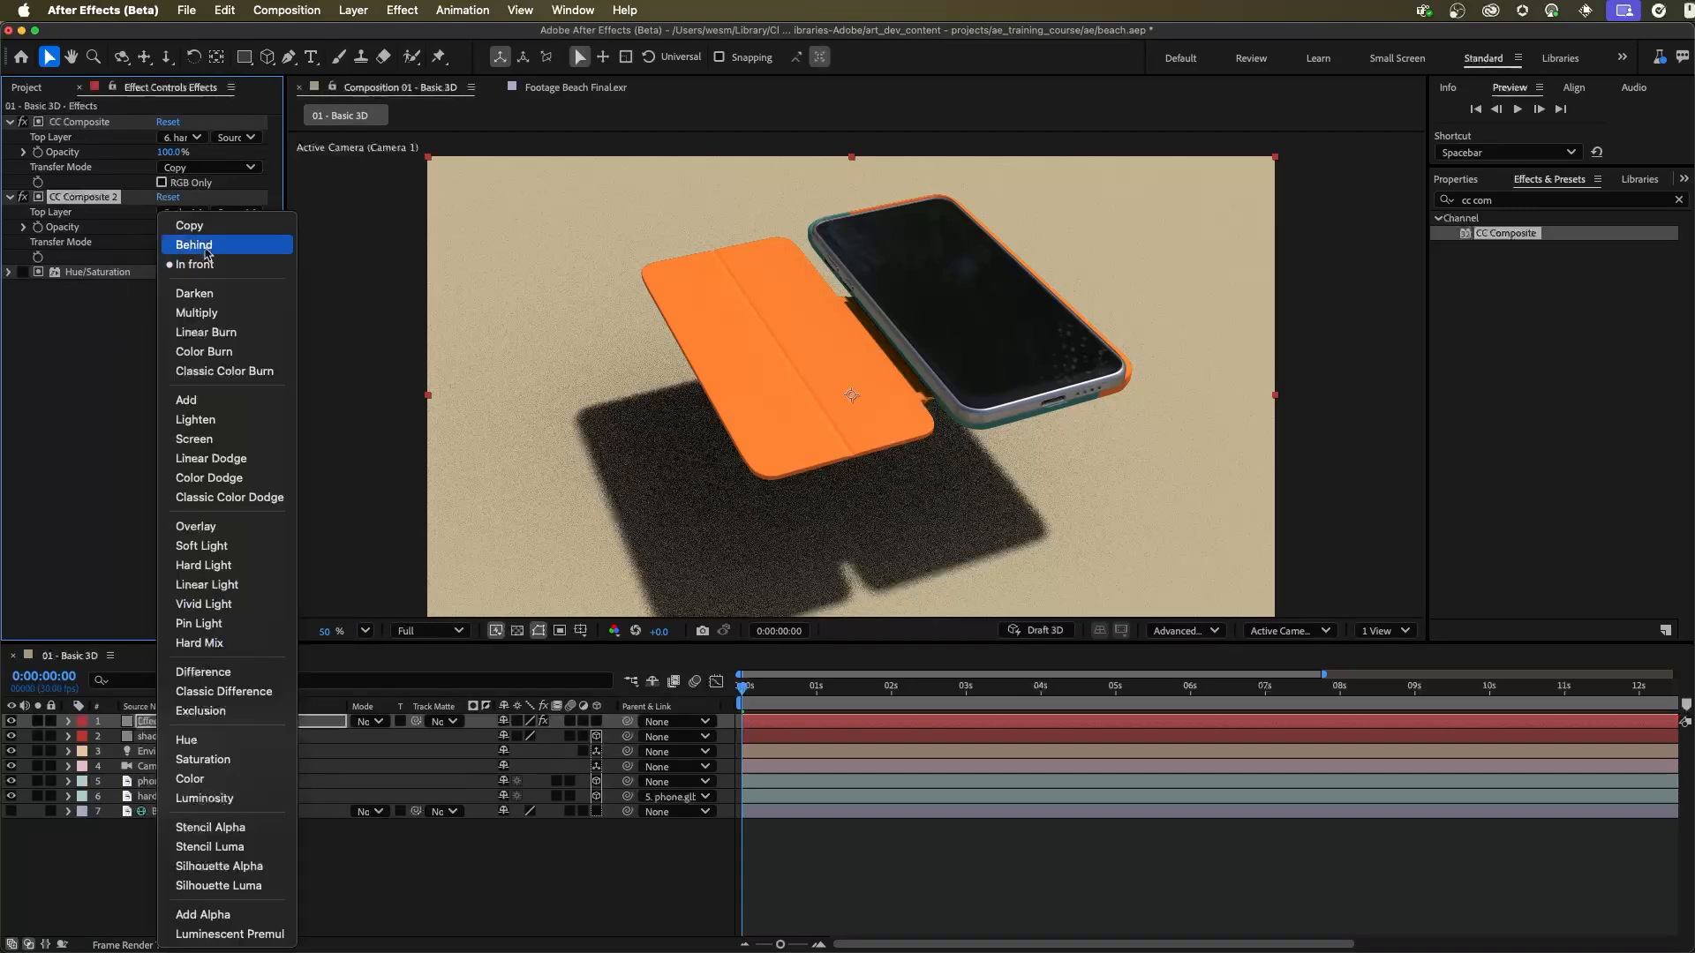
left_click(196, 245)
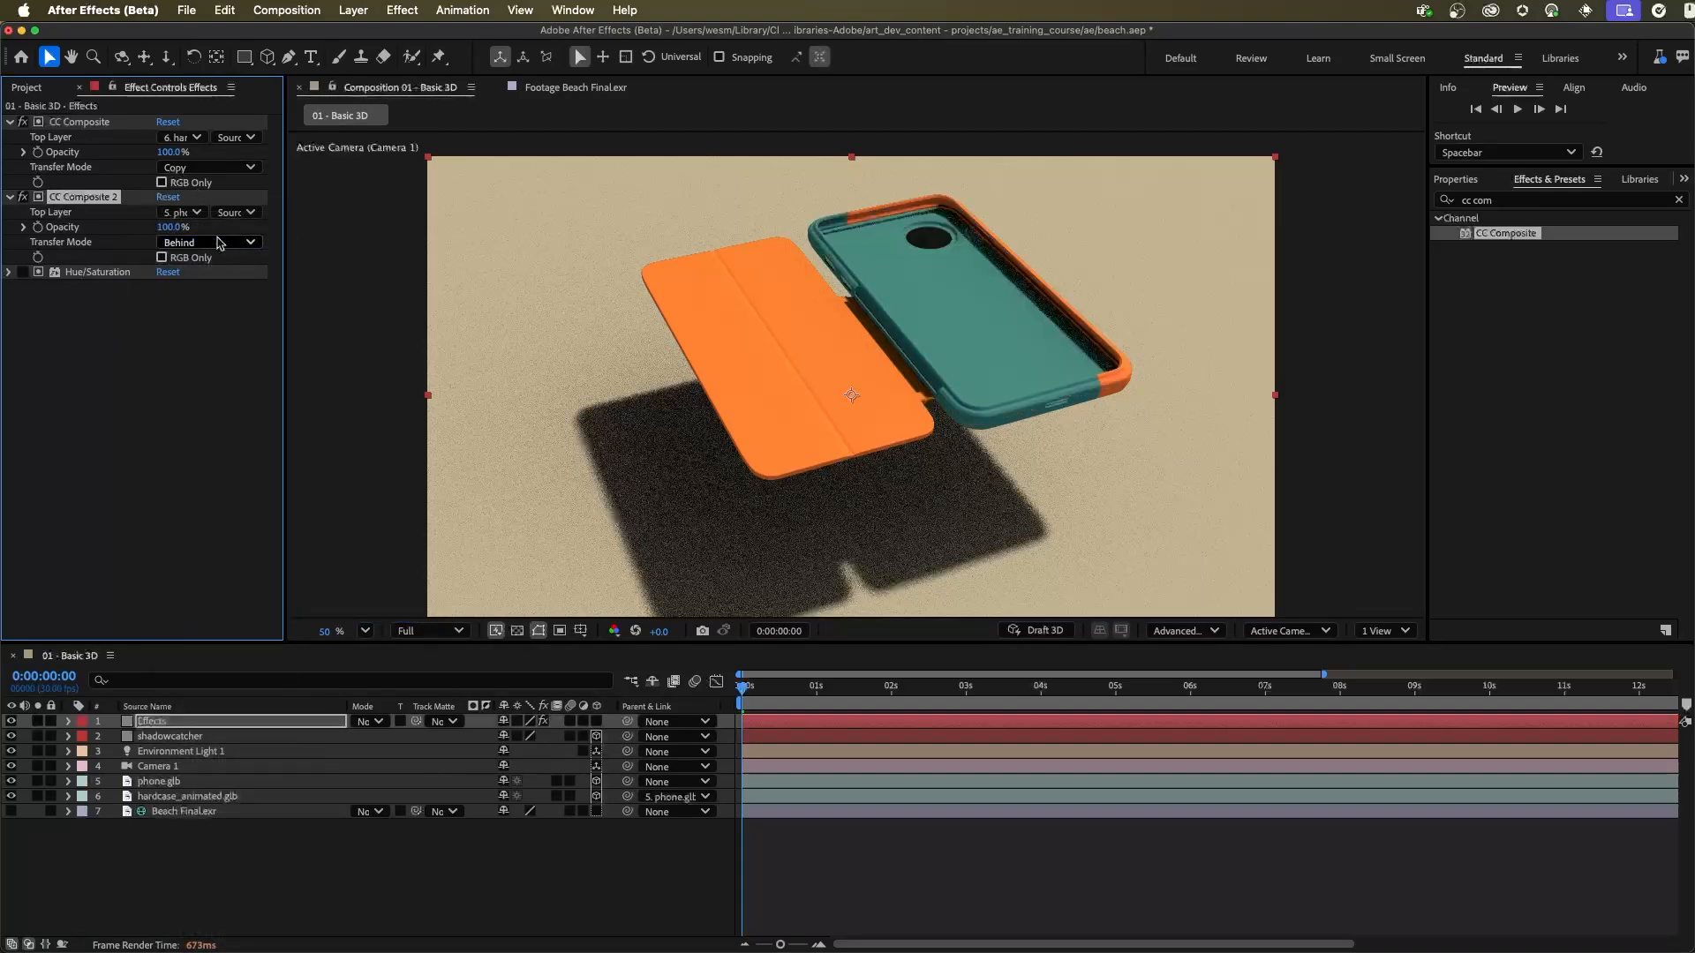
left_click(216, 240)
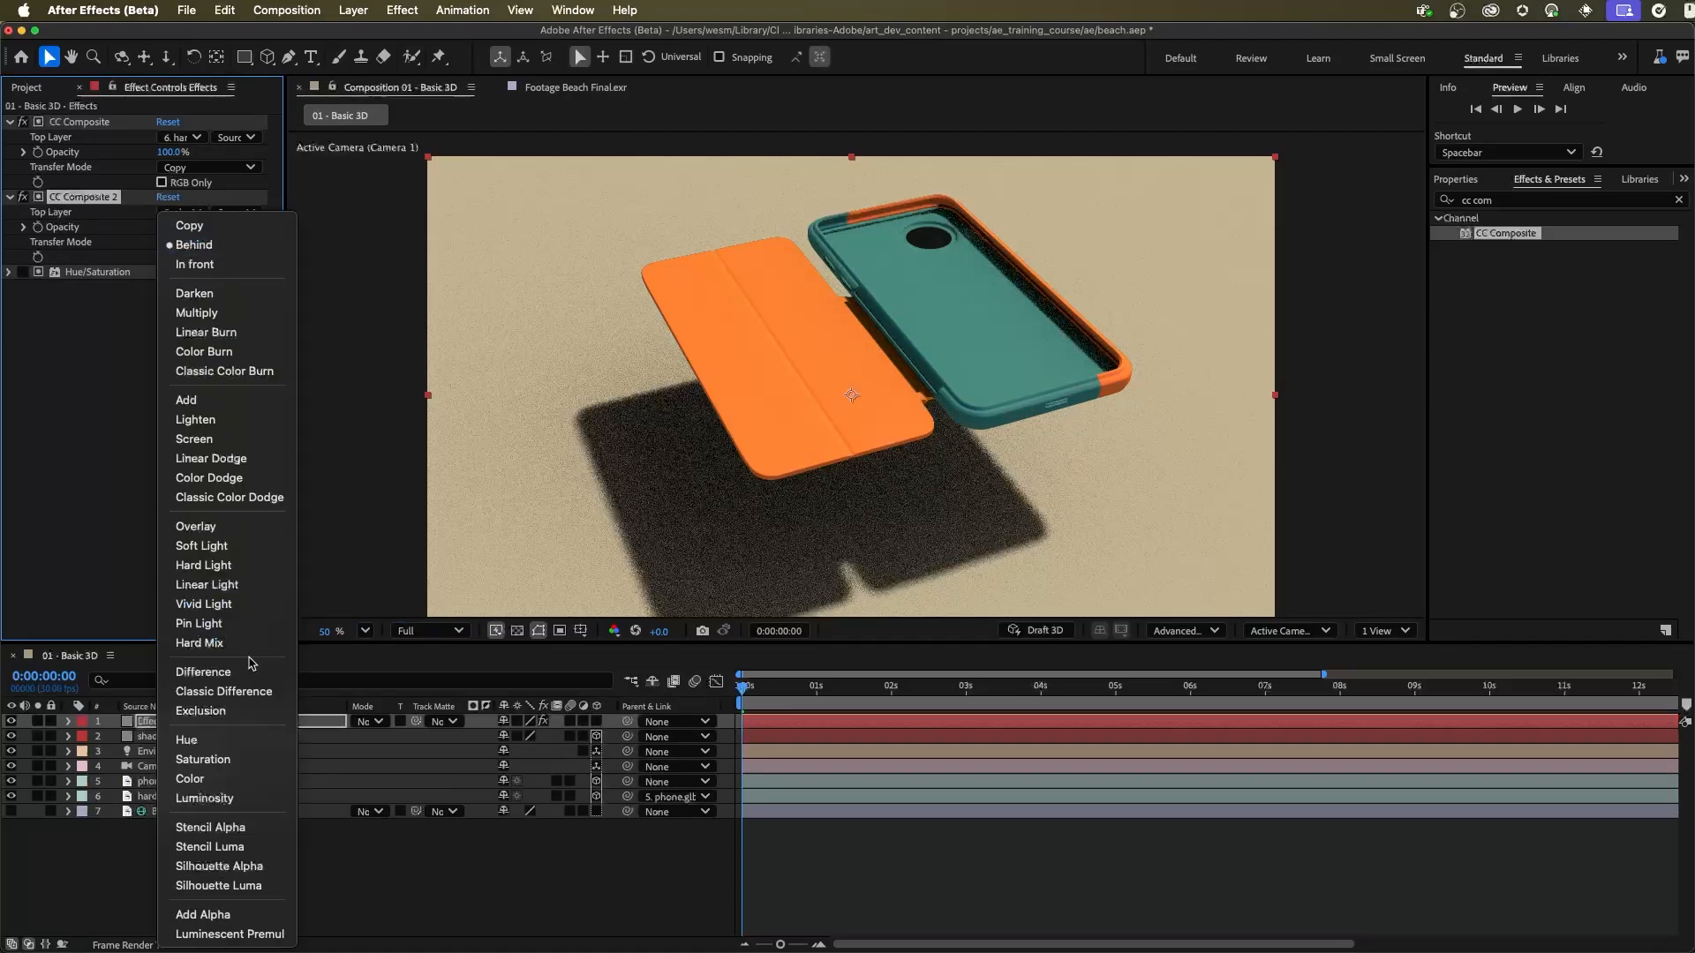
left_click(265, 866)
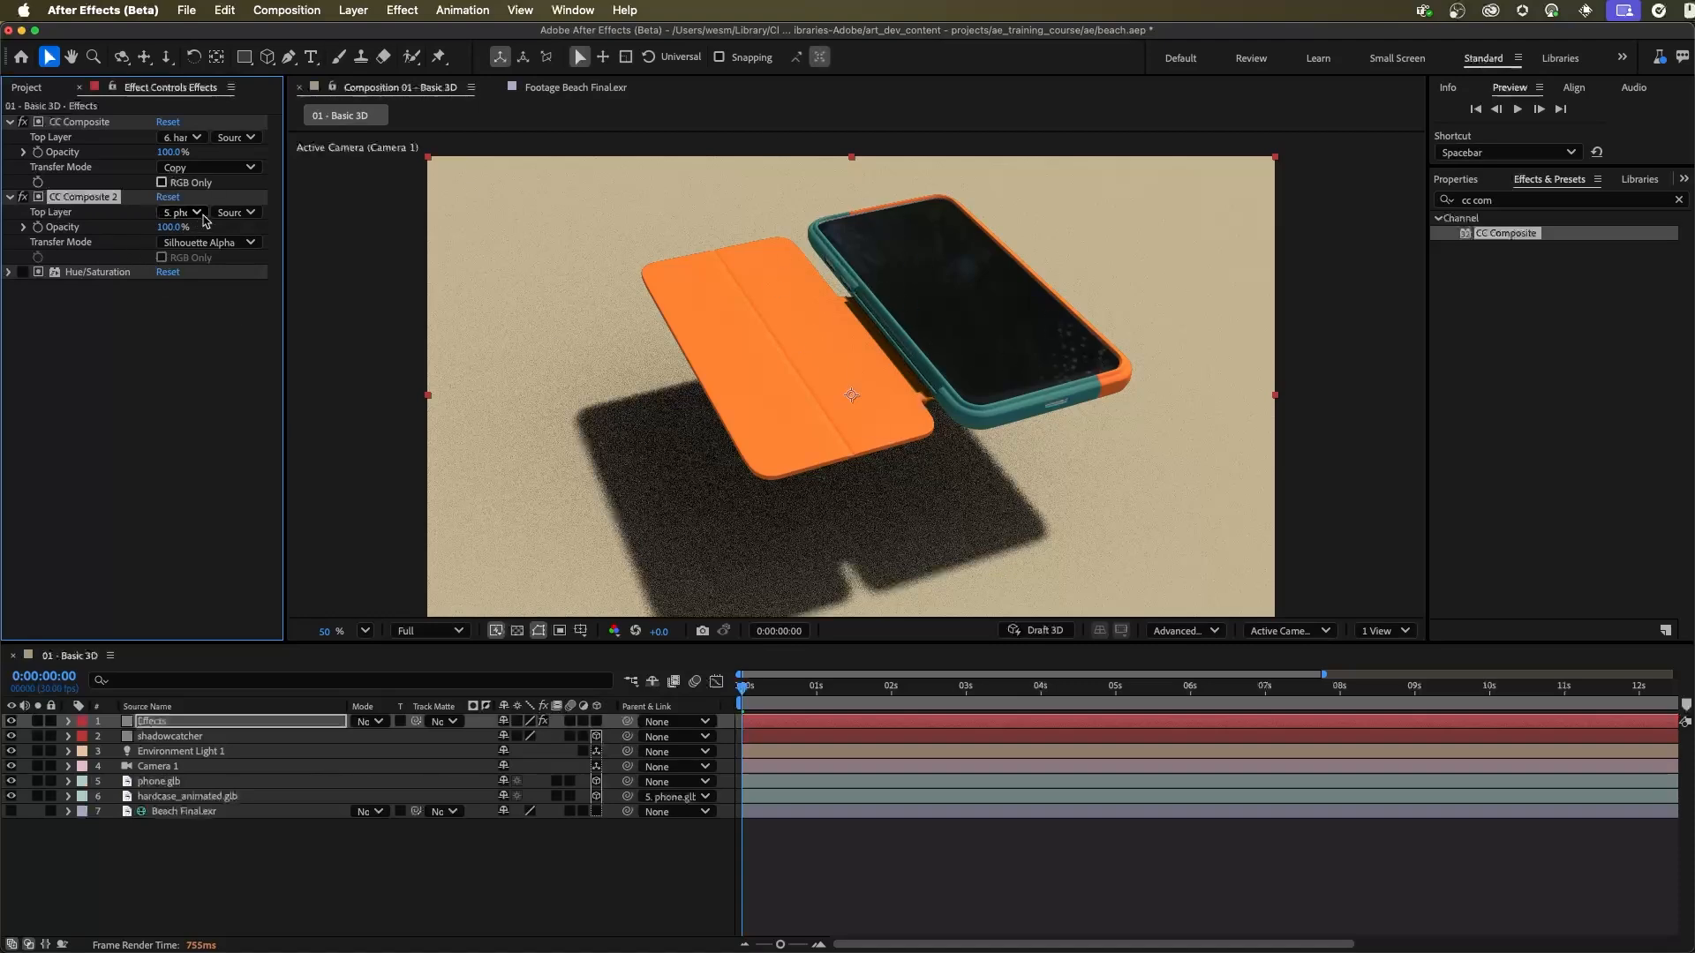
Step: Re-enable Hue/Saturation on the Effects solid to check the masked result, and delete the effect
left_click(24, 273)
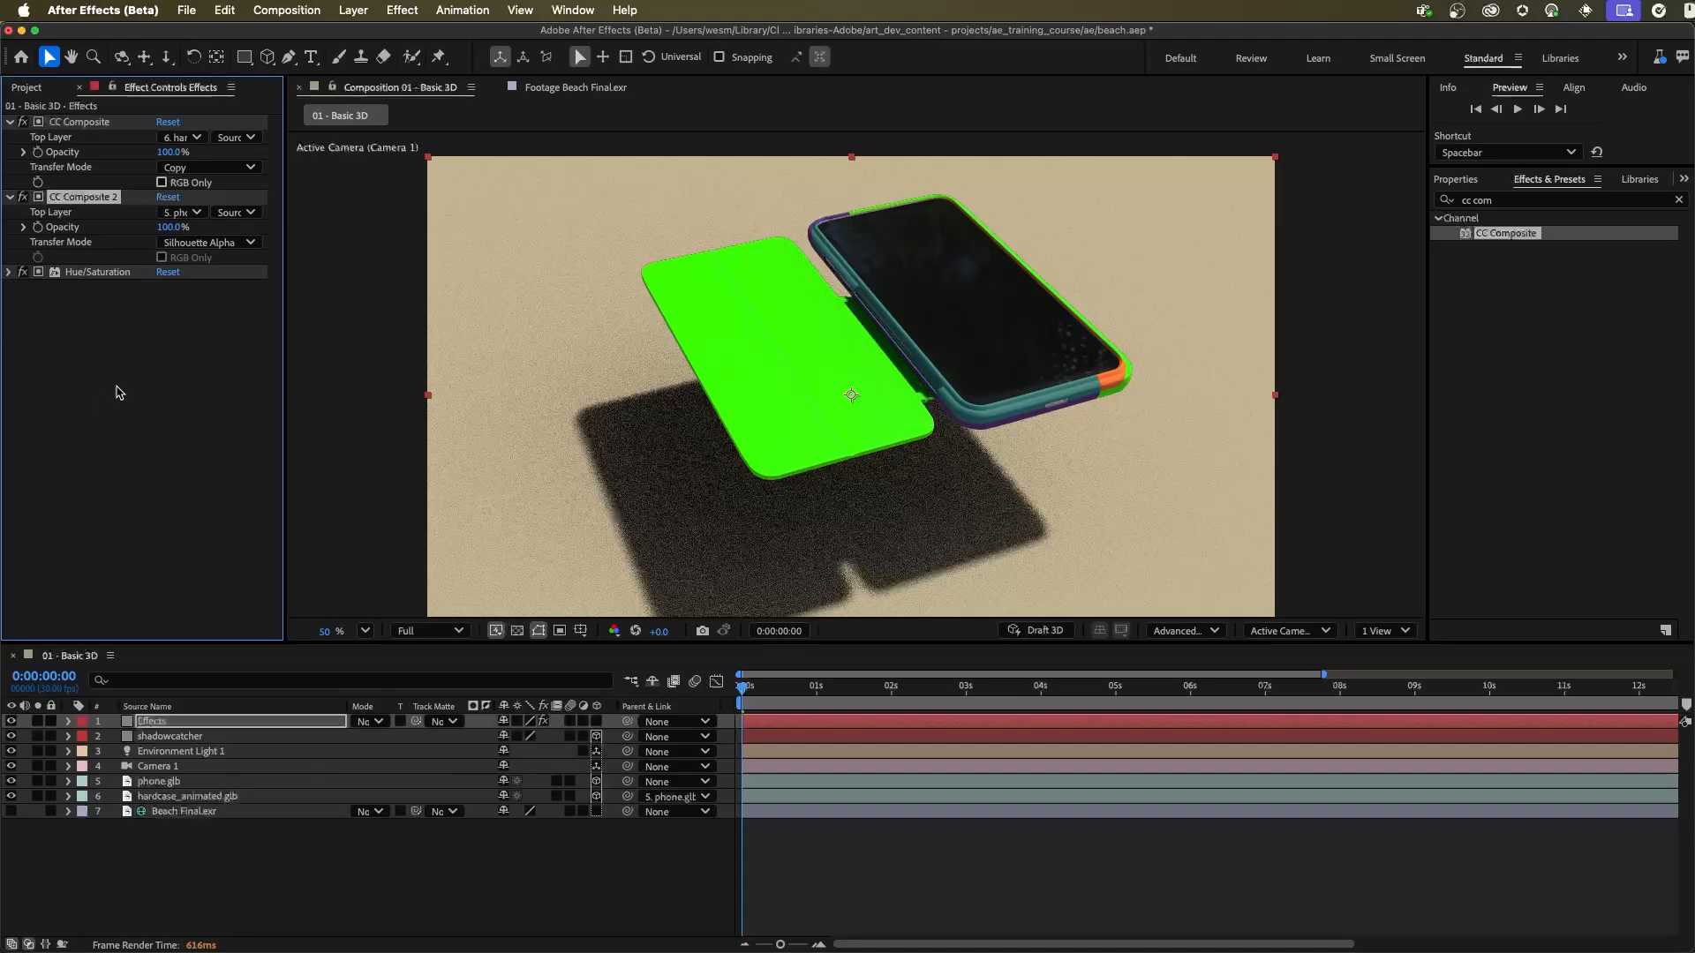
left_click(44, 723)
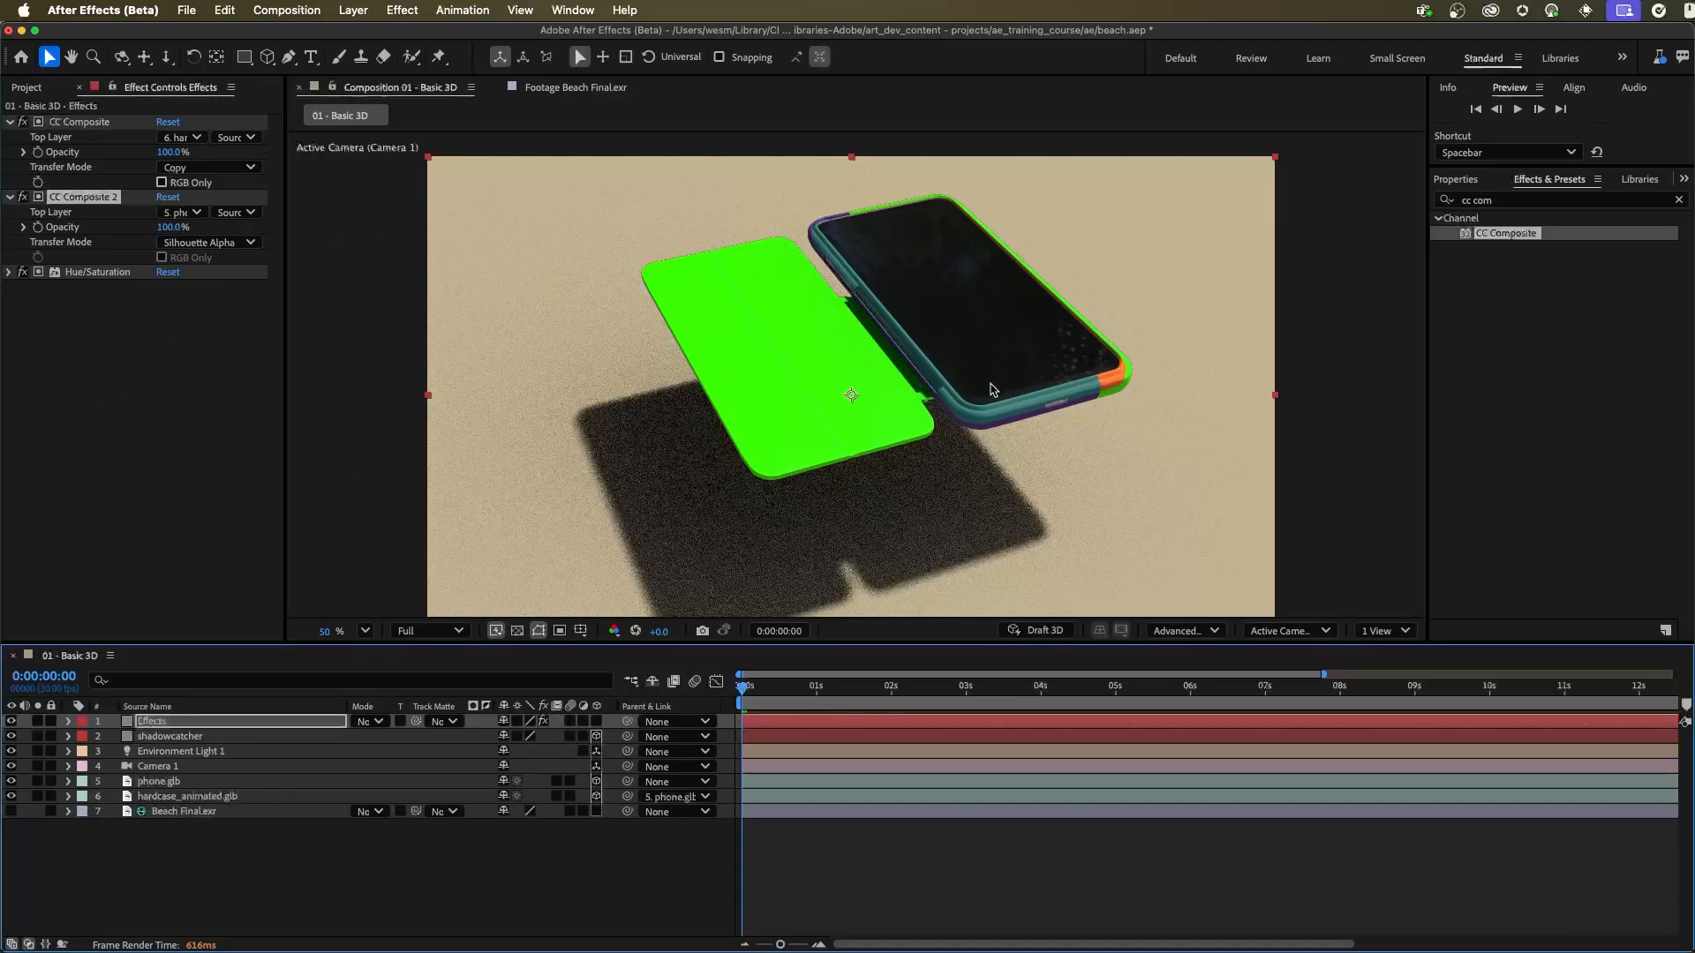
left_click(123, 326)
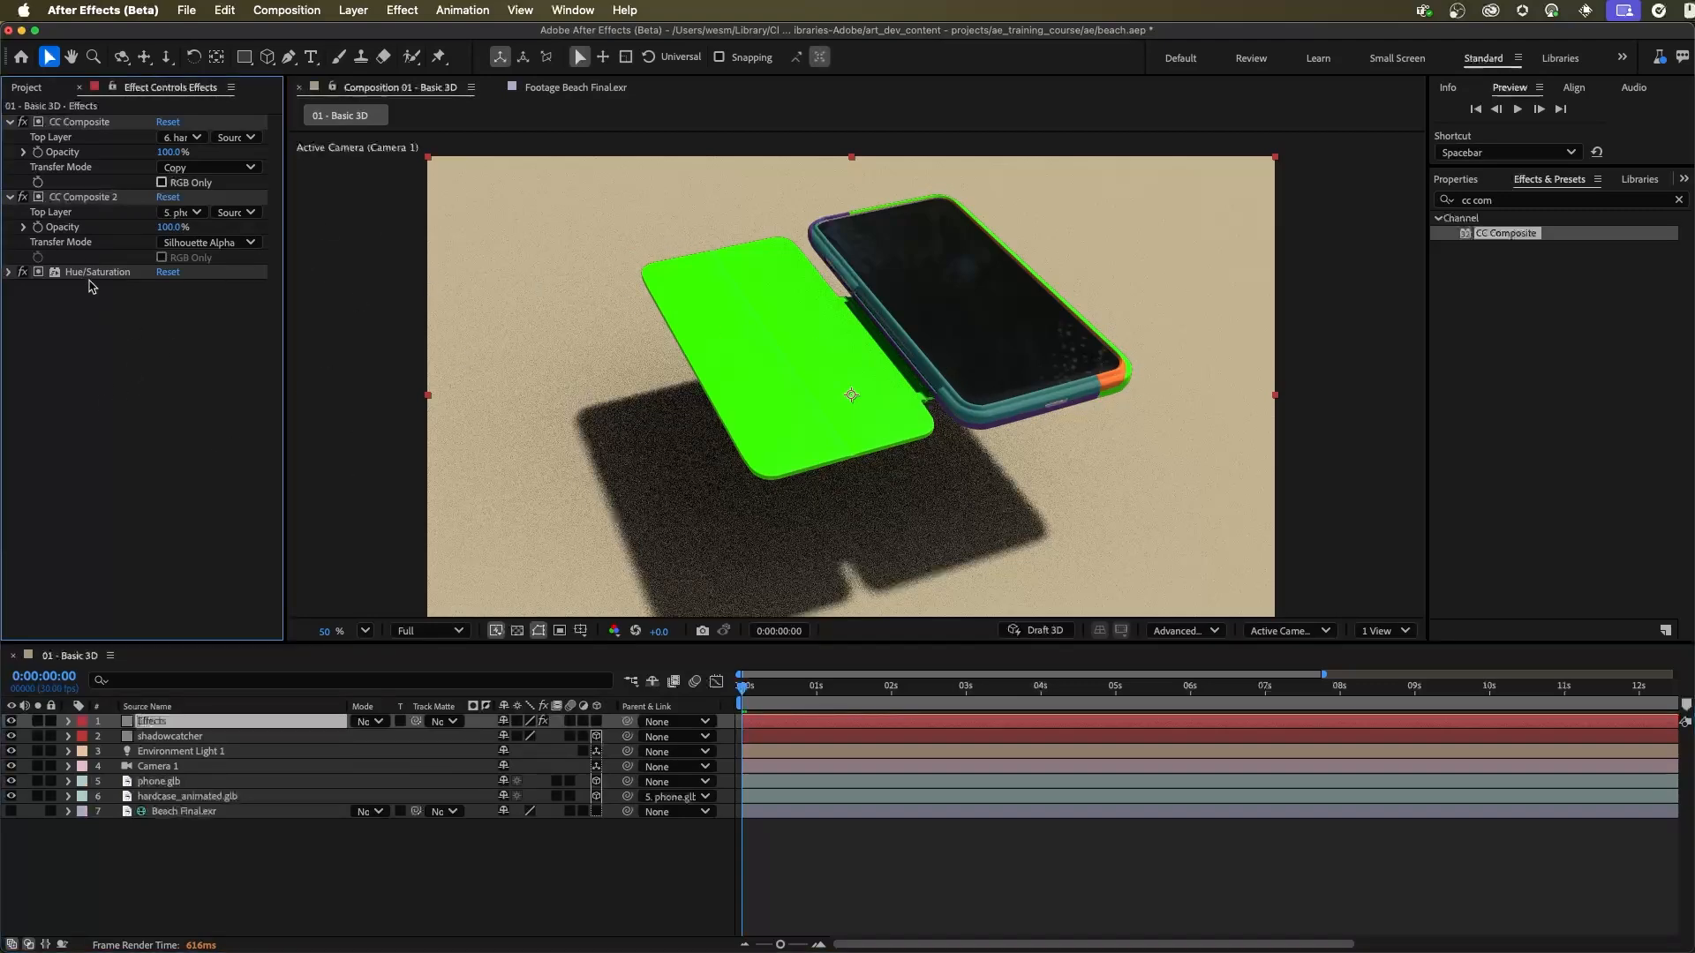
left_click(85, 274)
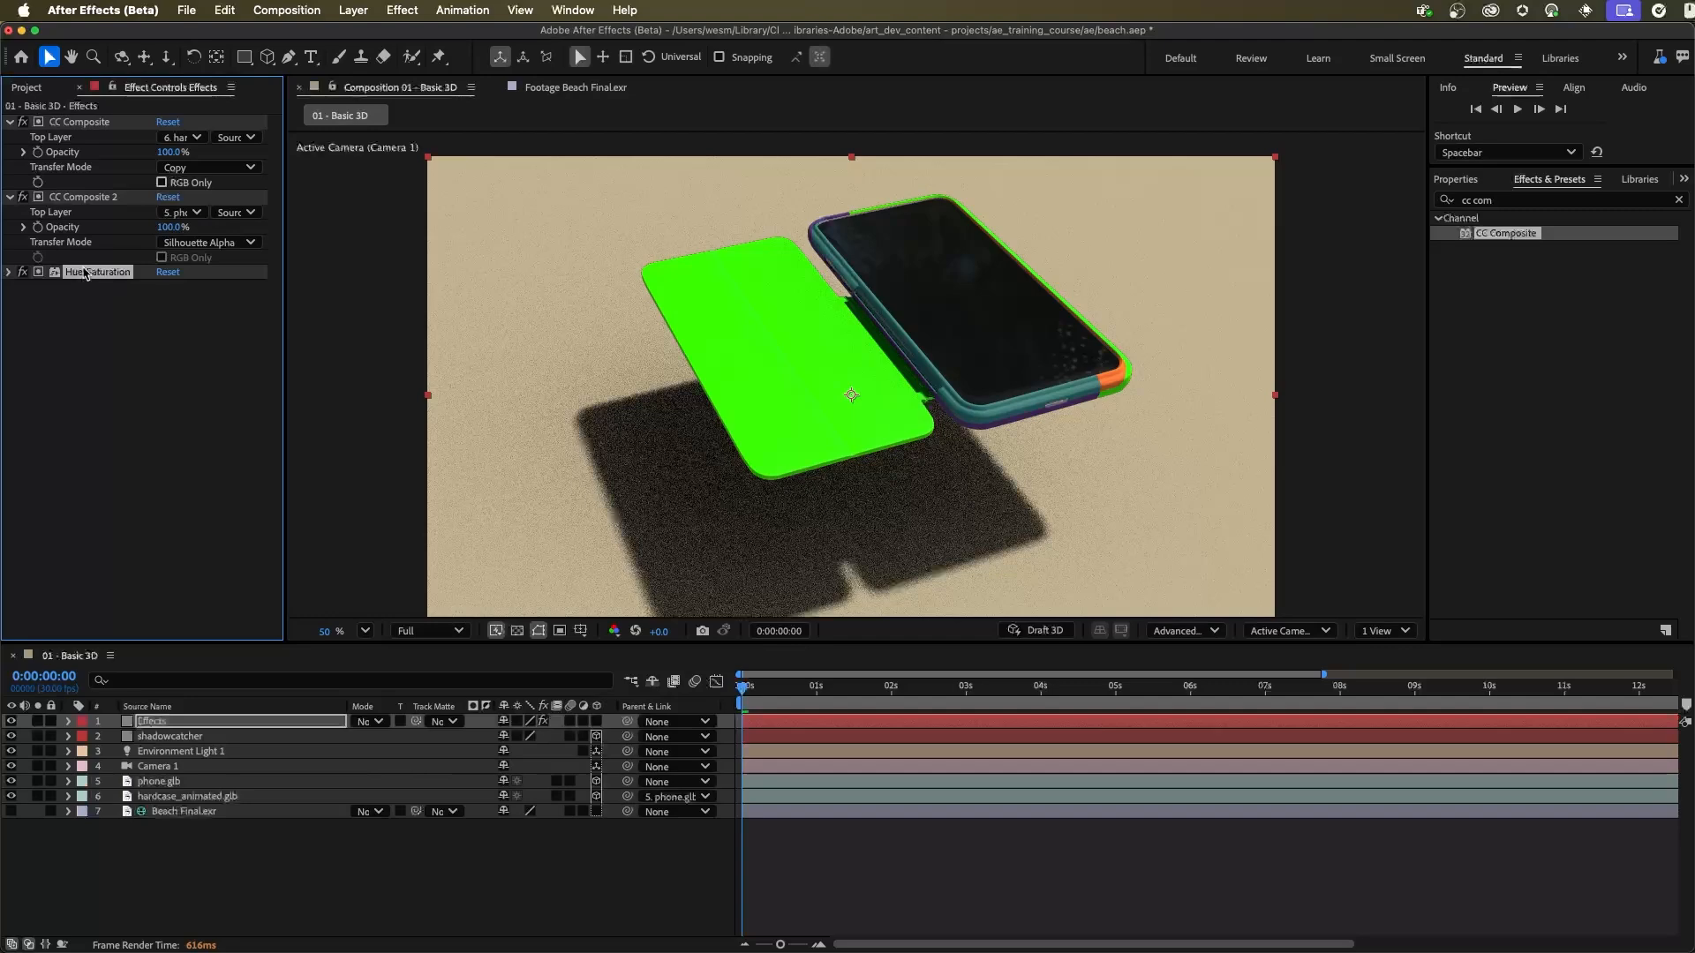
key("Delete")
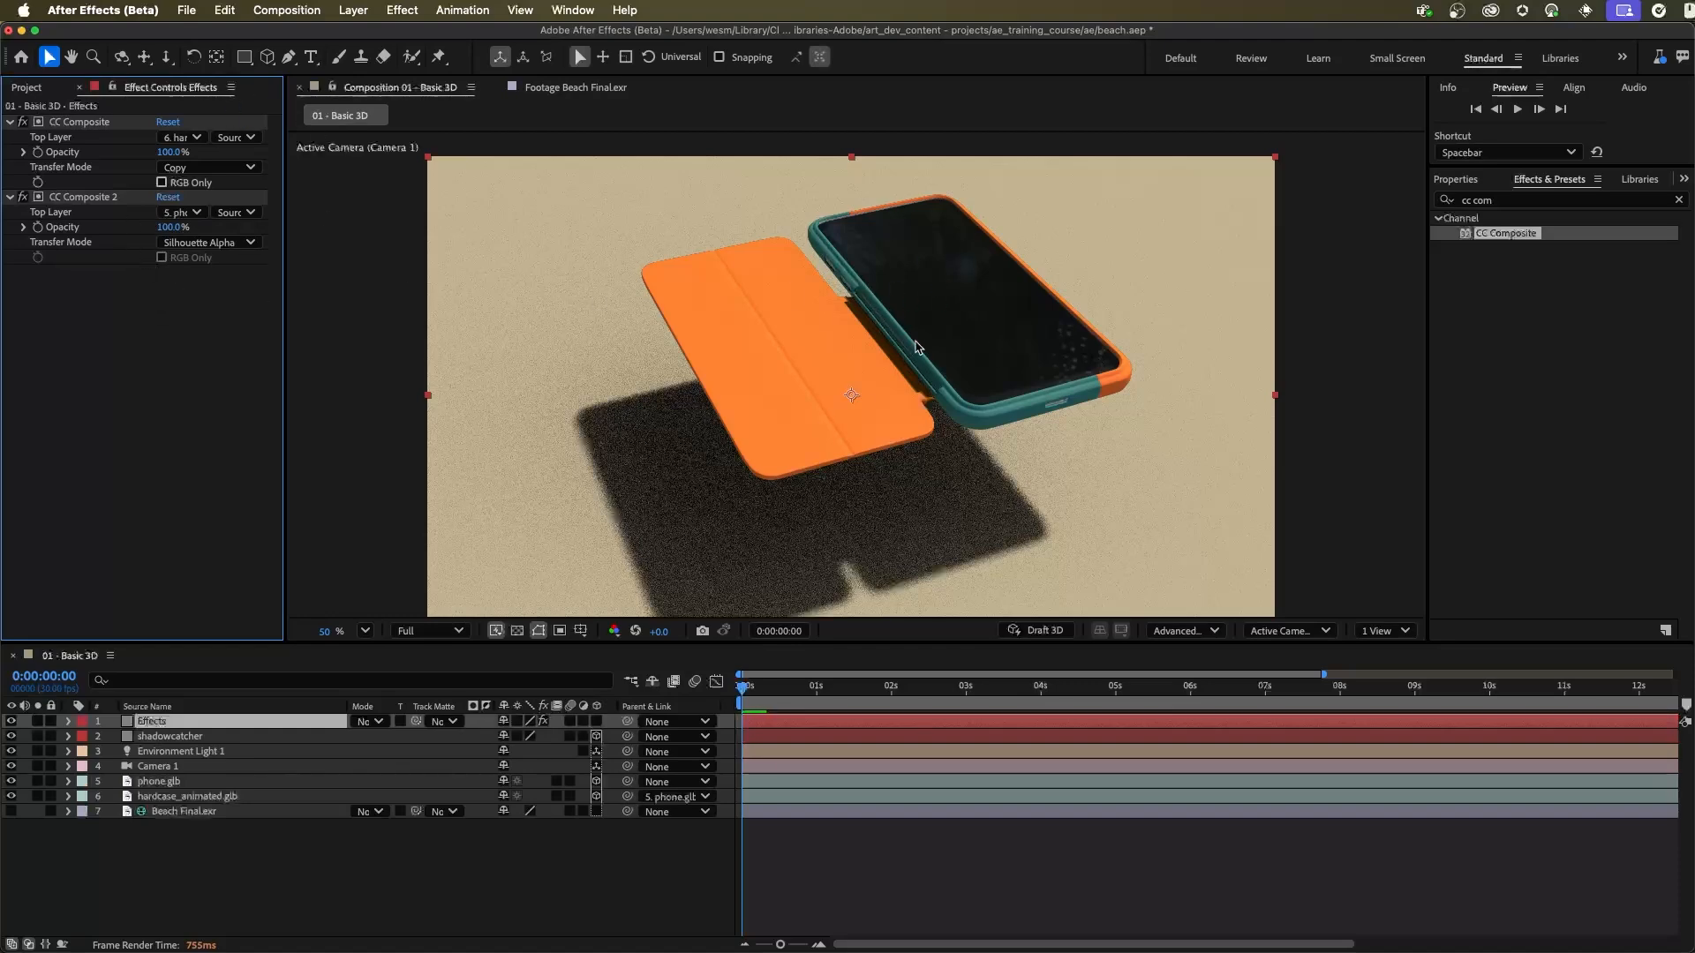
Step: Rename the Effects layer as Phone 2D
left_click(181, 722)
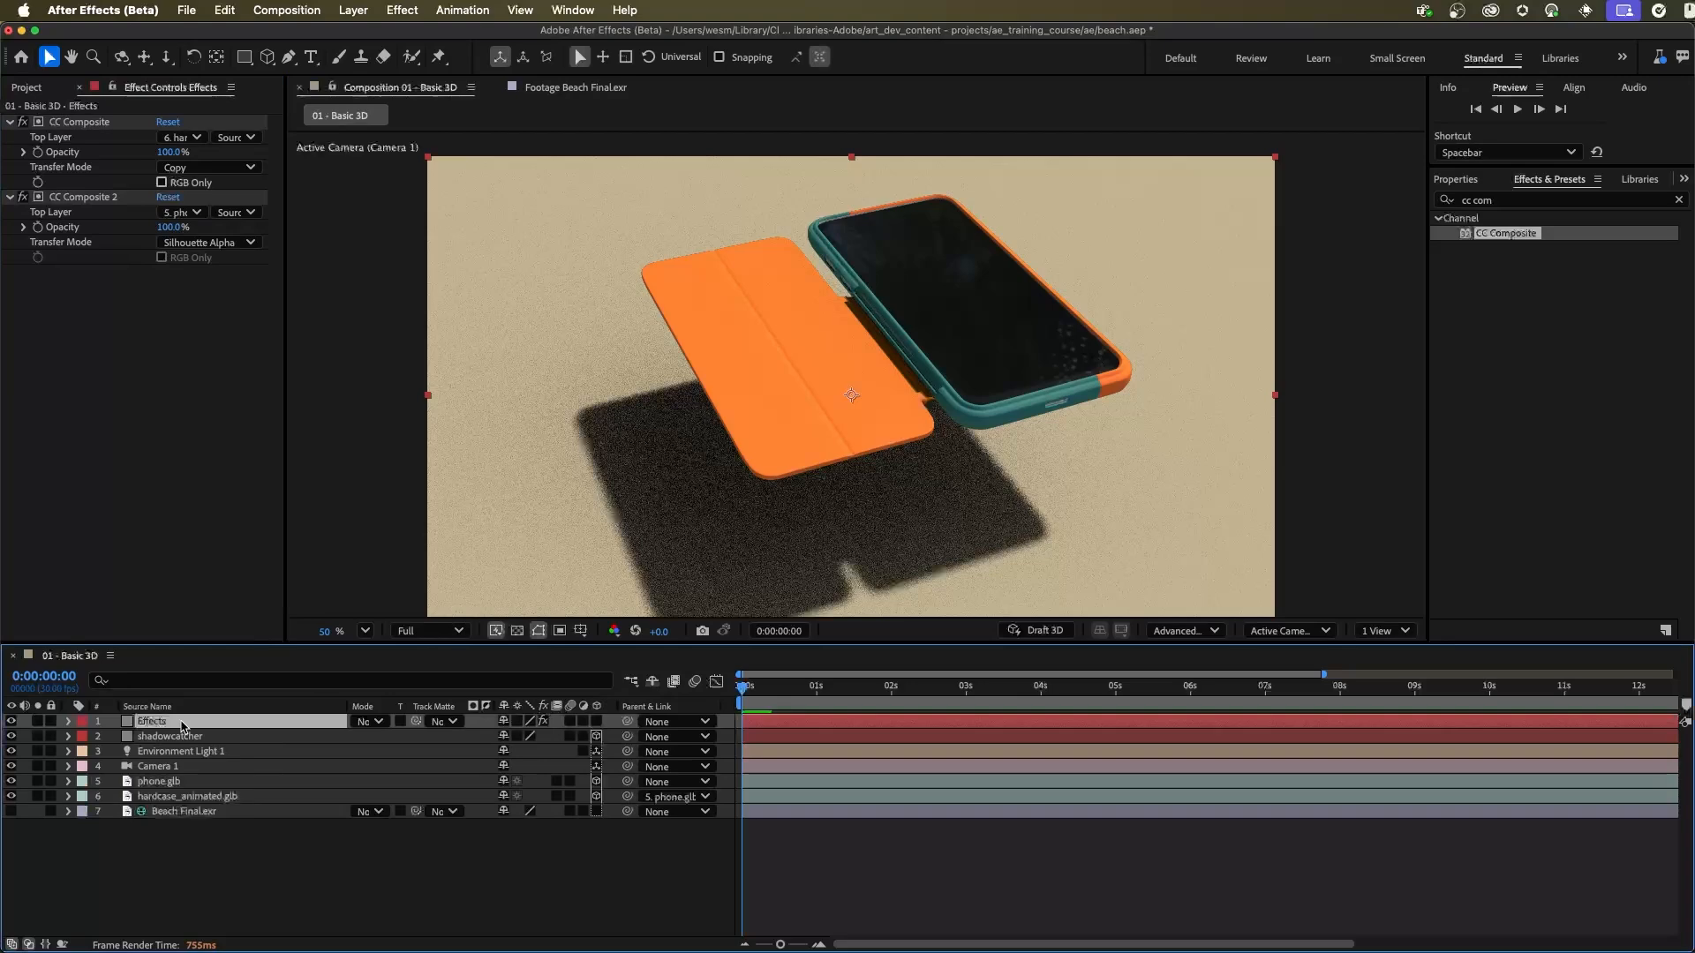
key("Return")
type("Phone 2D")
key("Return")
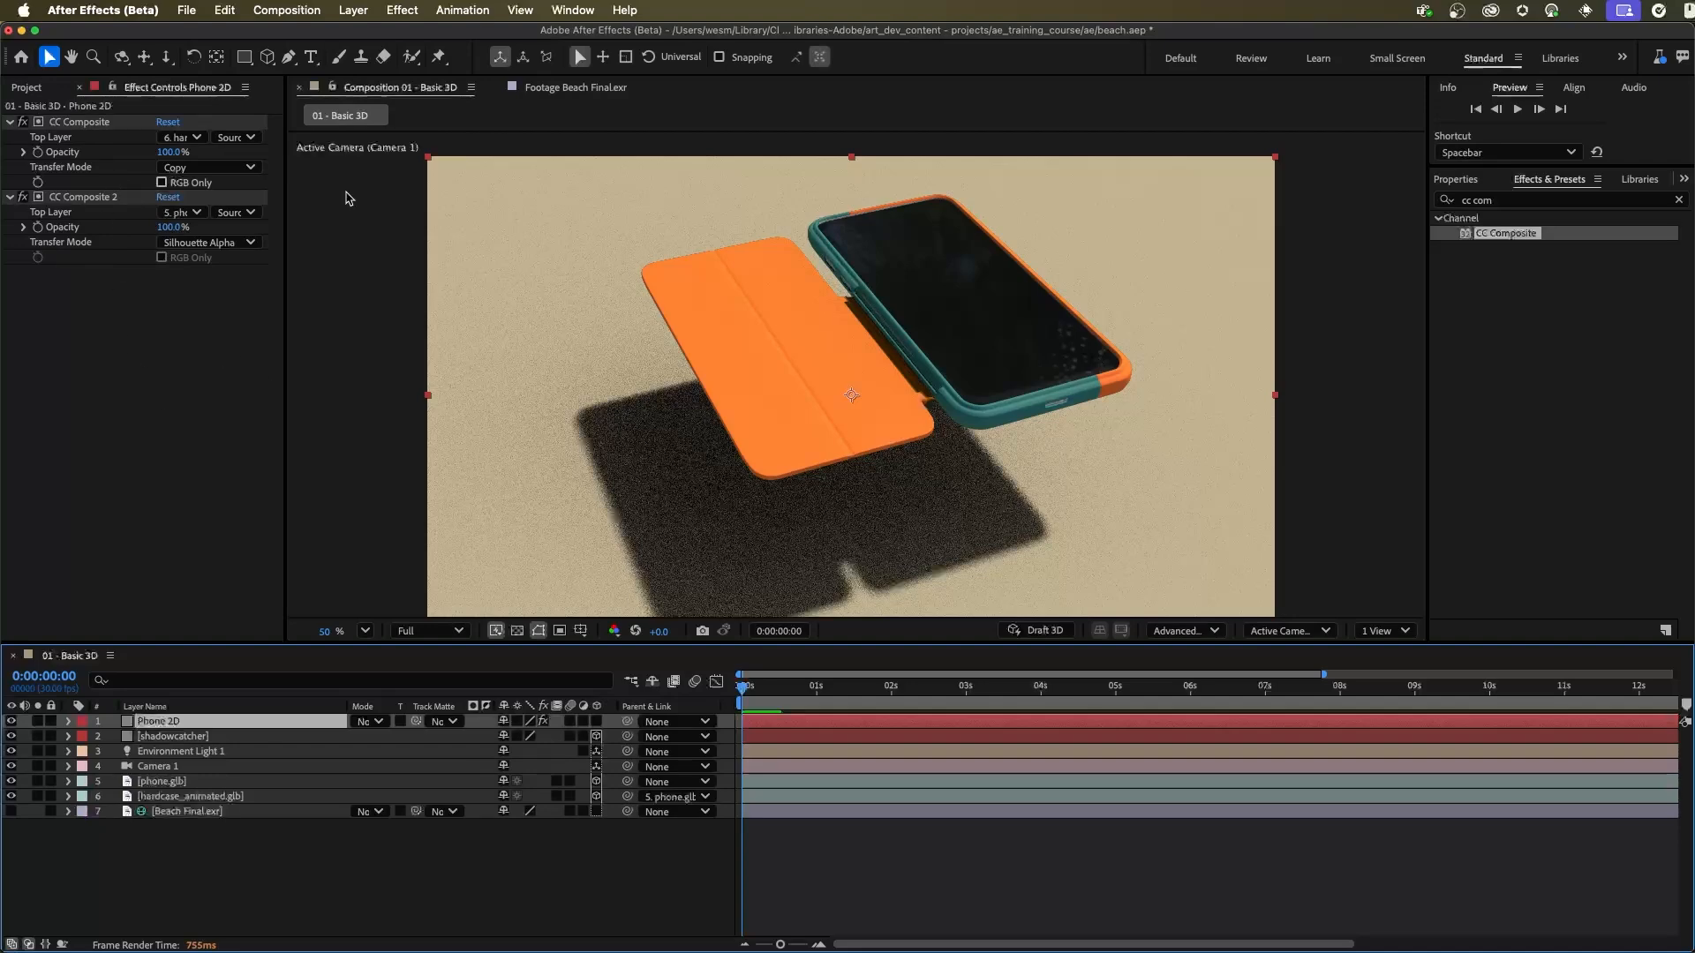
Step: Create an adjustment layer above Phone 2D and apply the Hue/Saturation effect to it
left_click(351, 10)
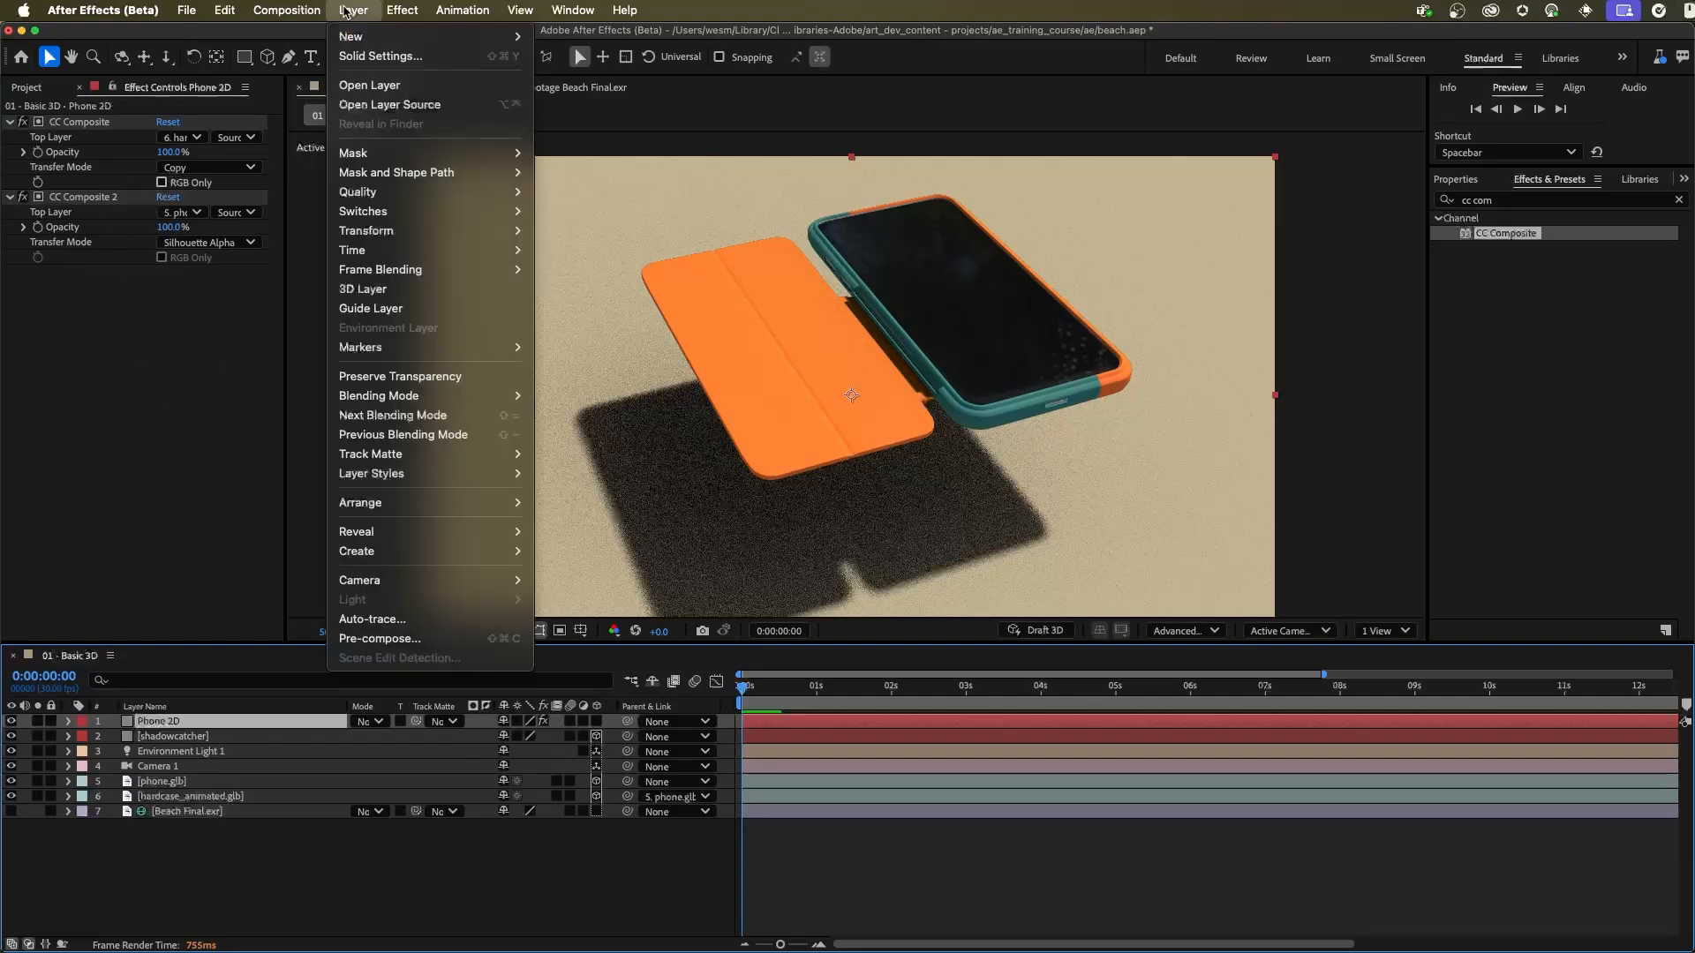
mouse_move(353, 36)
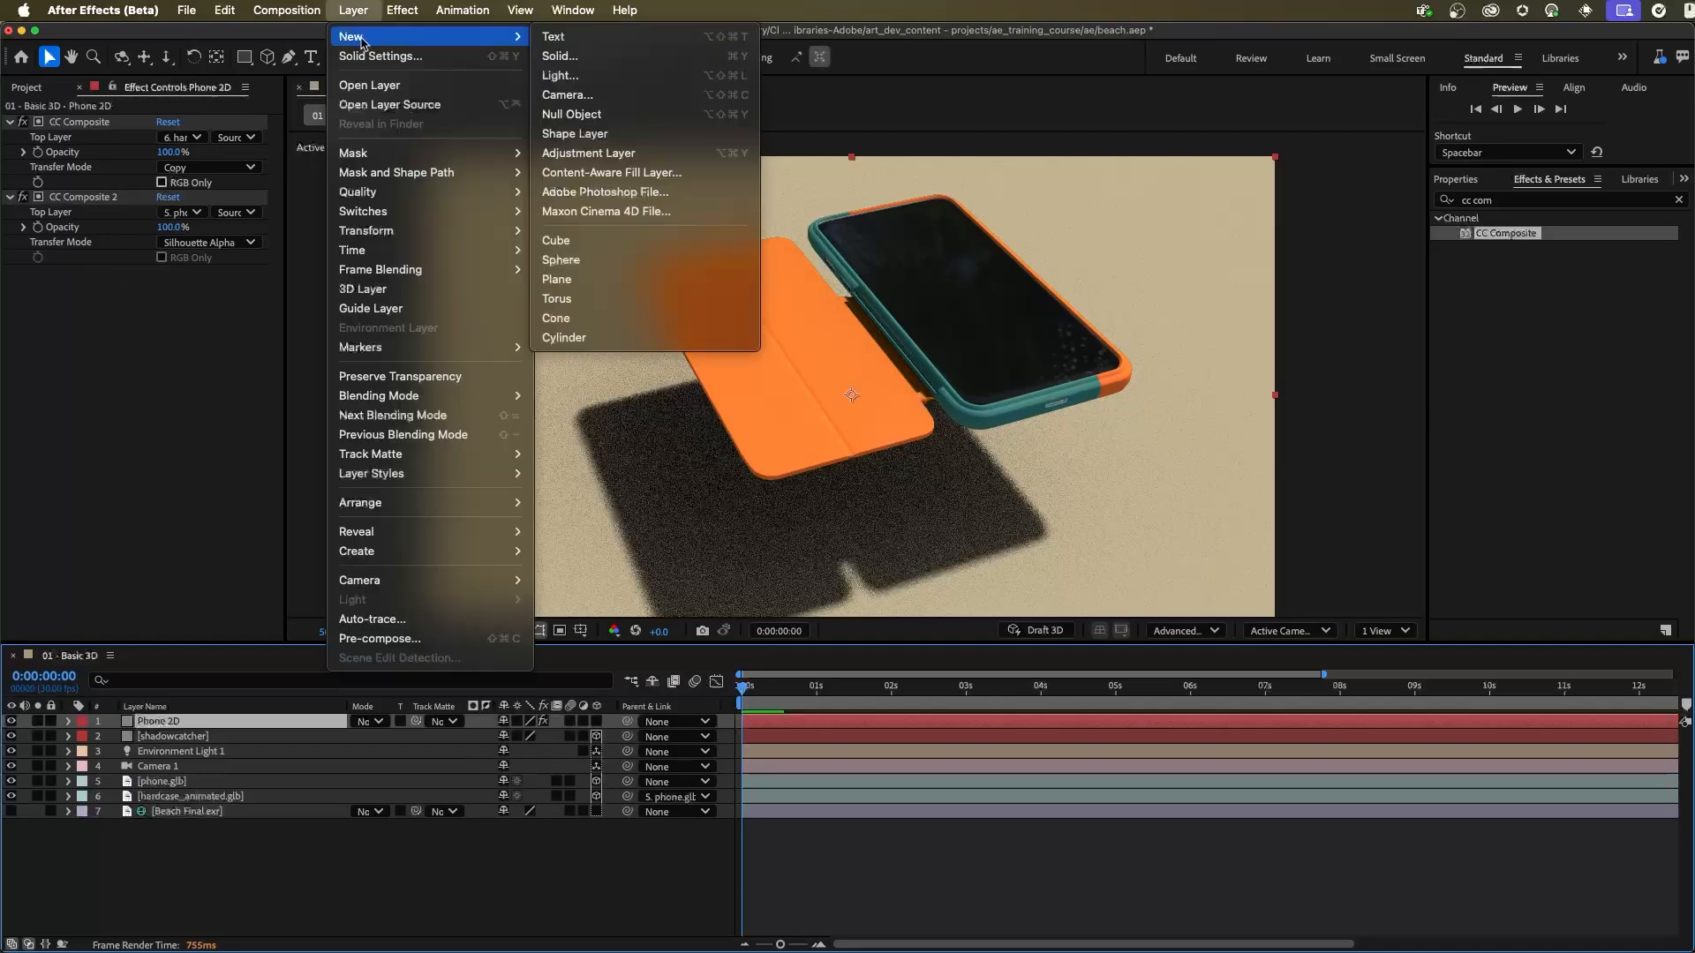
left_click(631, 158)
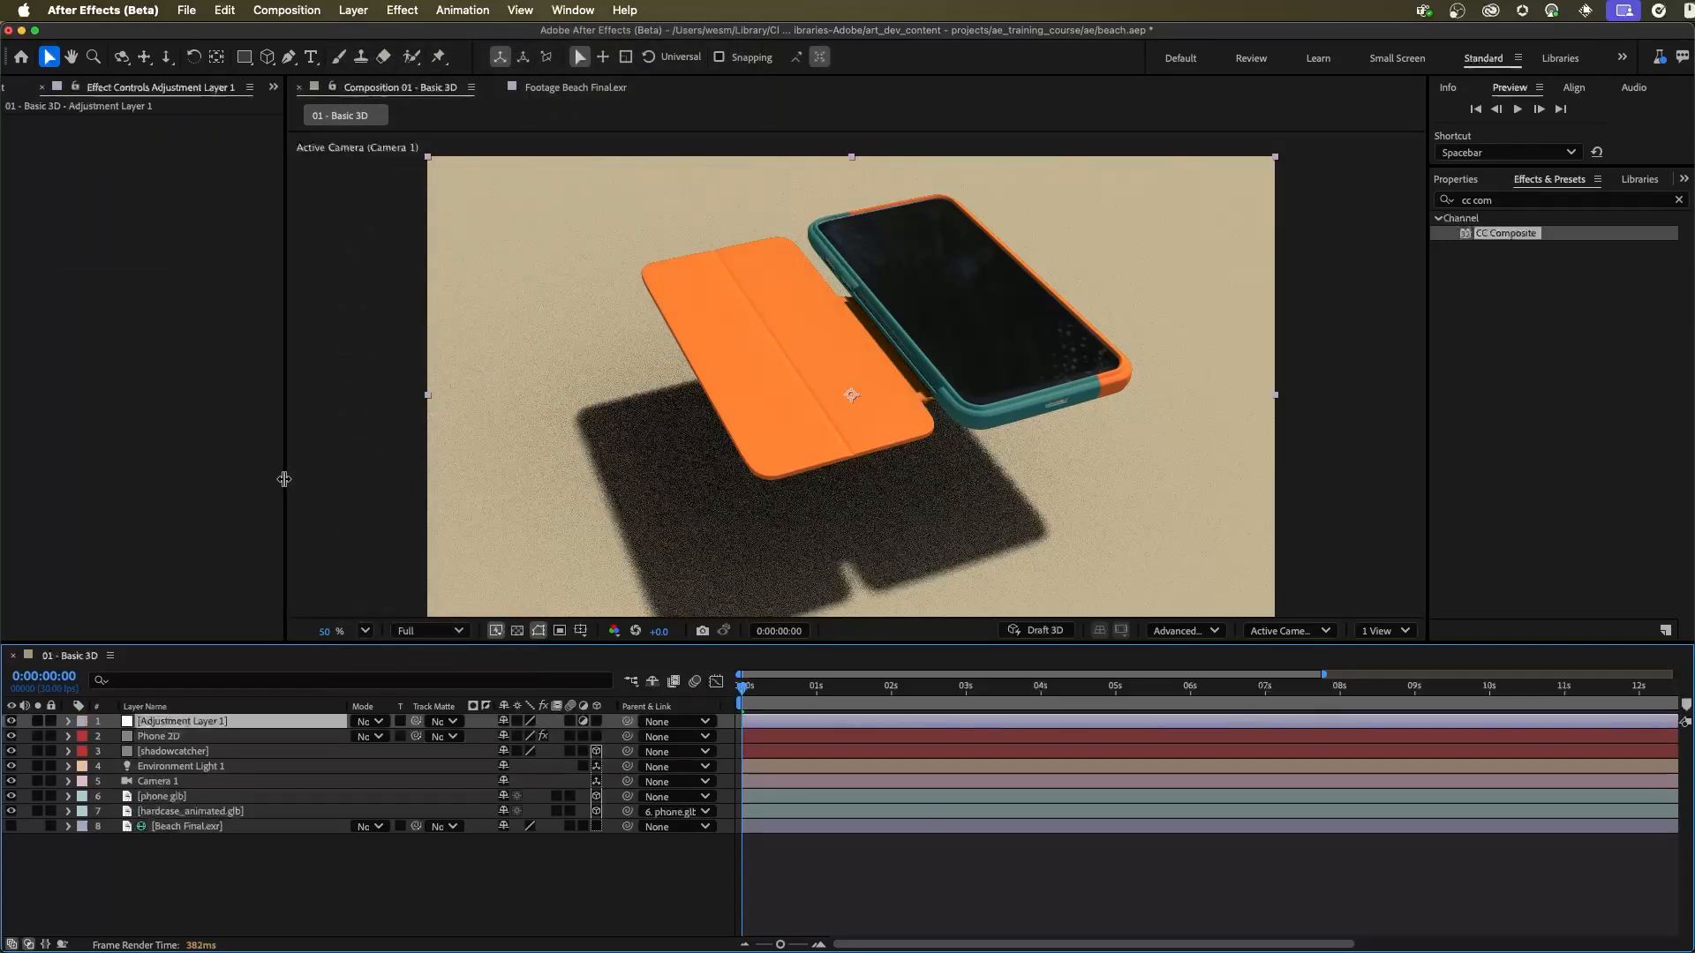
left_click(1466, 199)
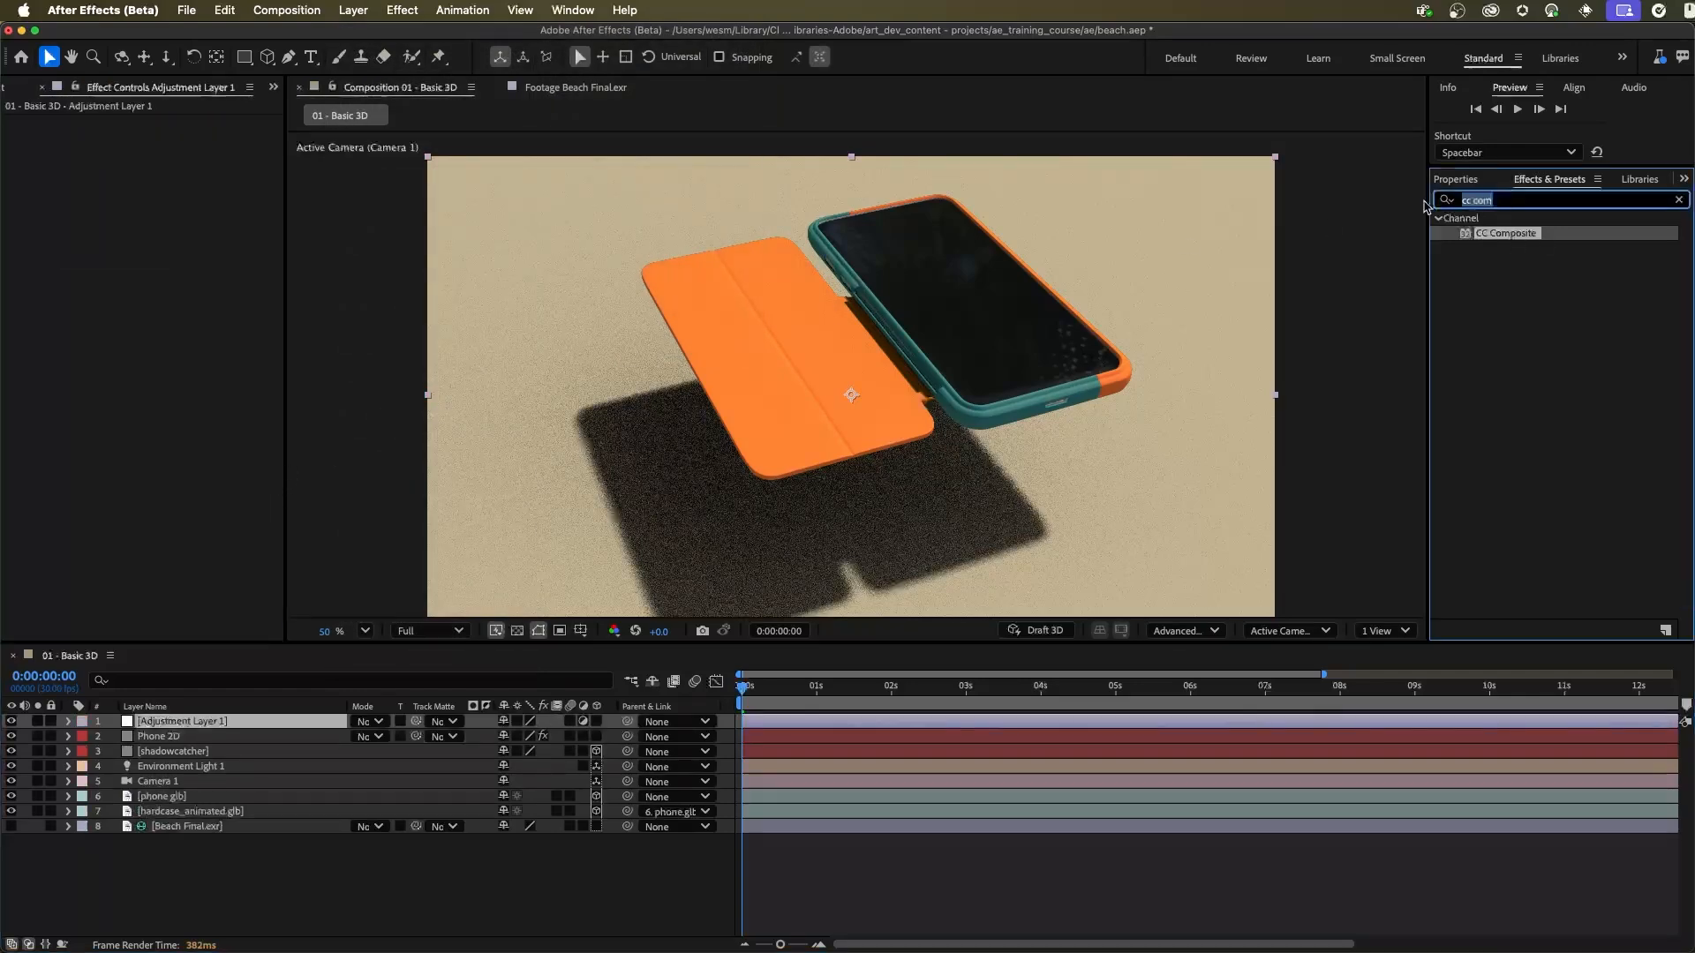
type("hue")
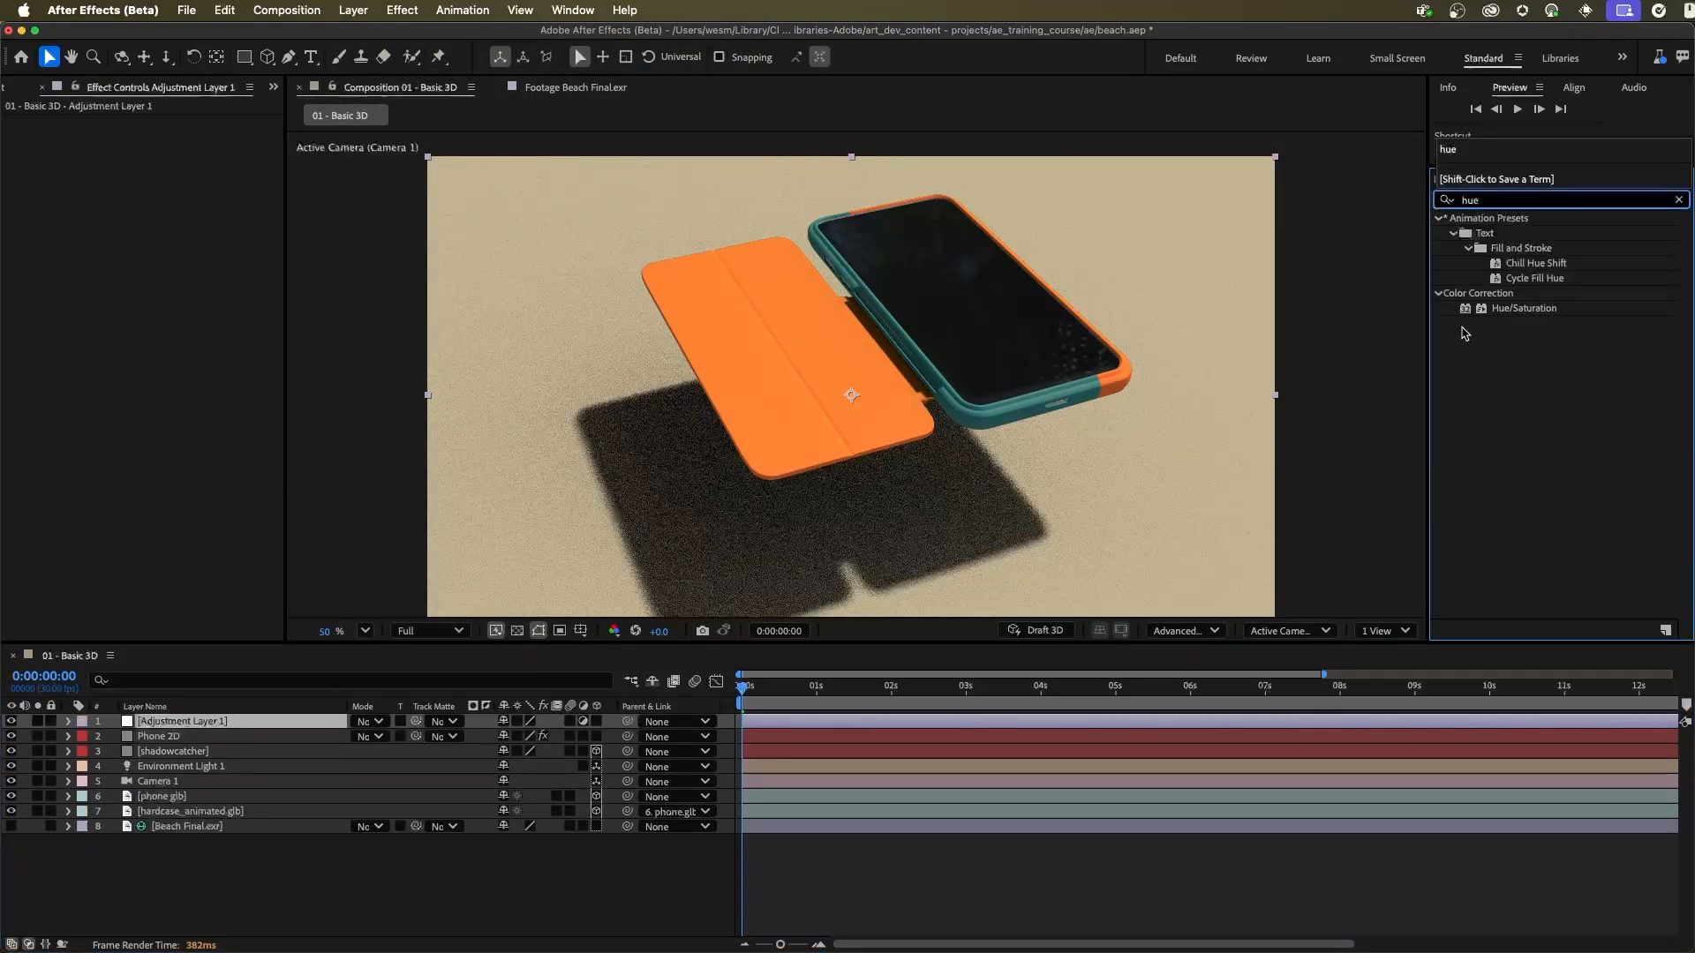
left_click(1518, 309)
left_click_drag(1519, 316, 137, 320)
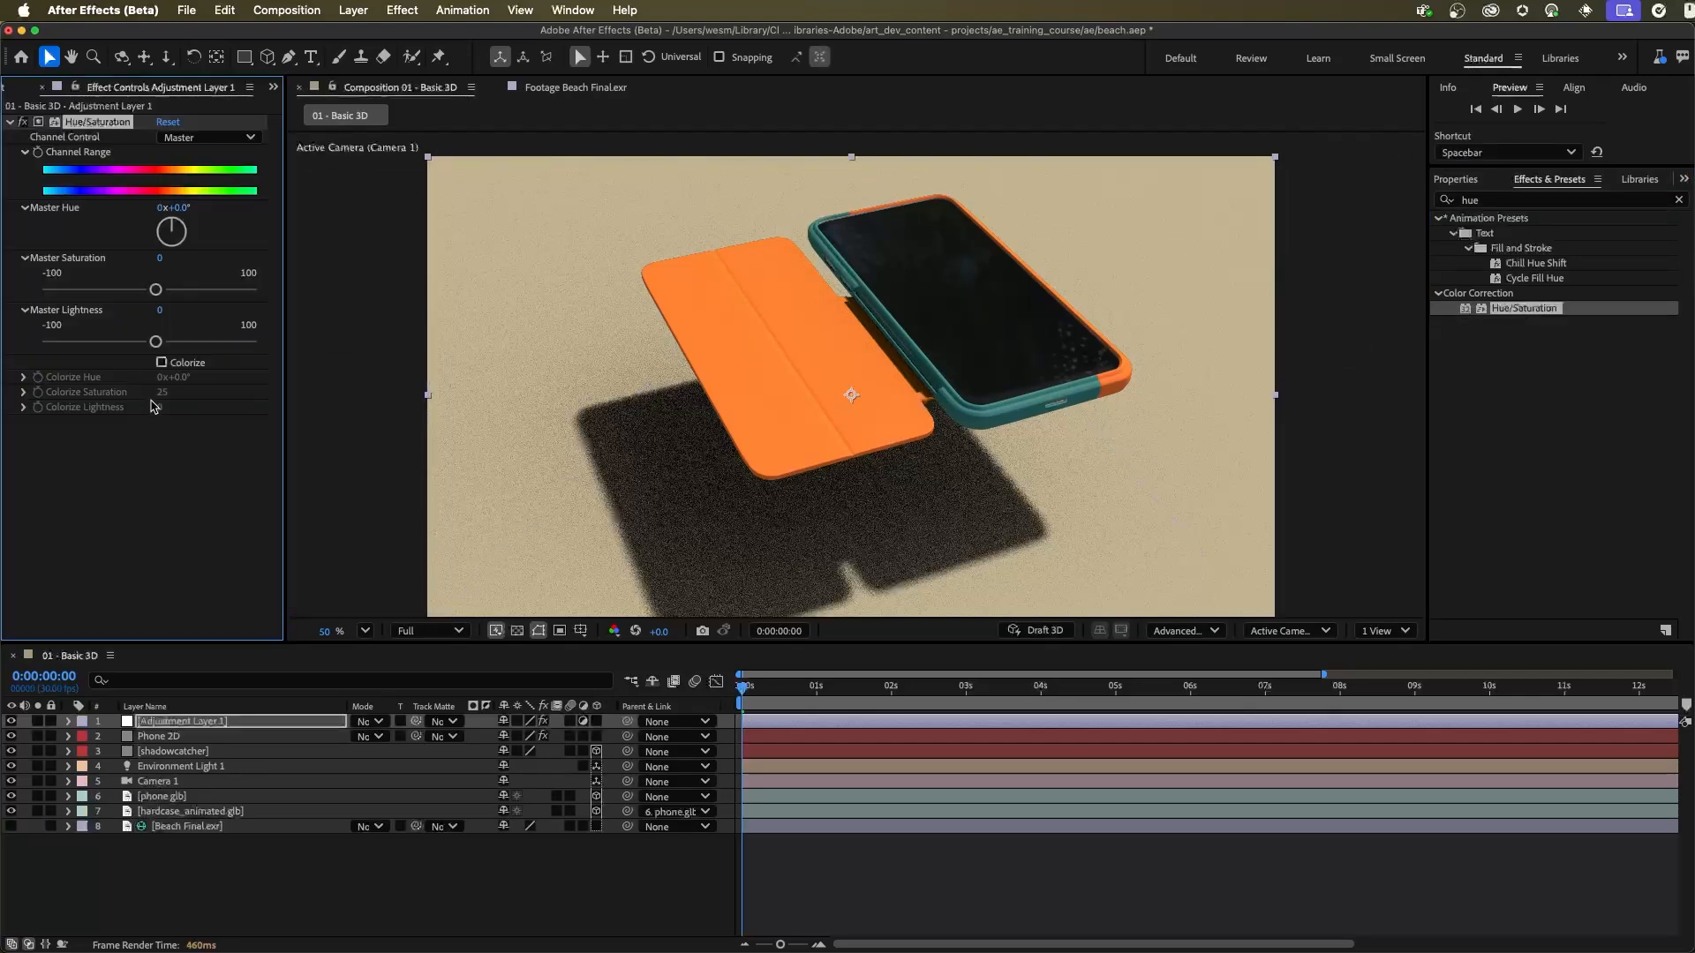
Step: Set the Transfer Mode of CC Composite 2 on the Phone 2D layer to In front
left_click(175, 736)
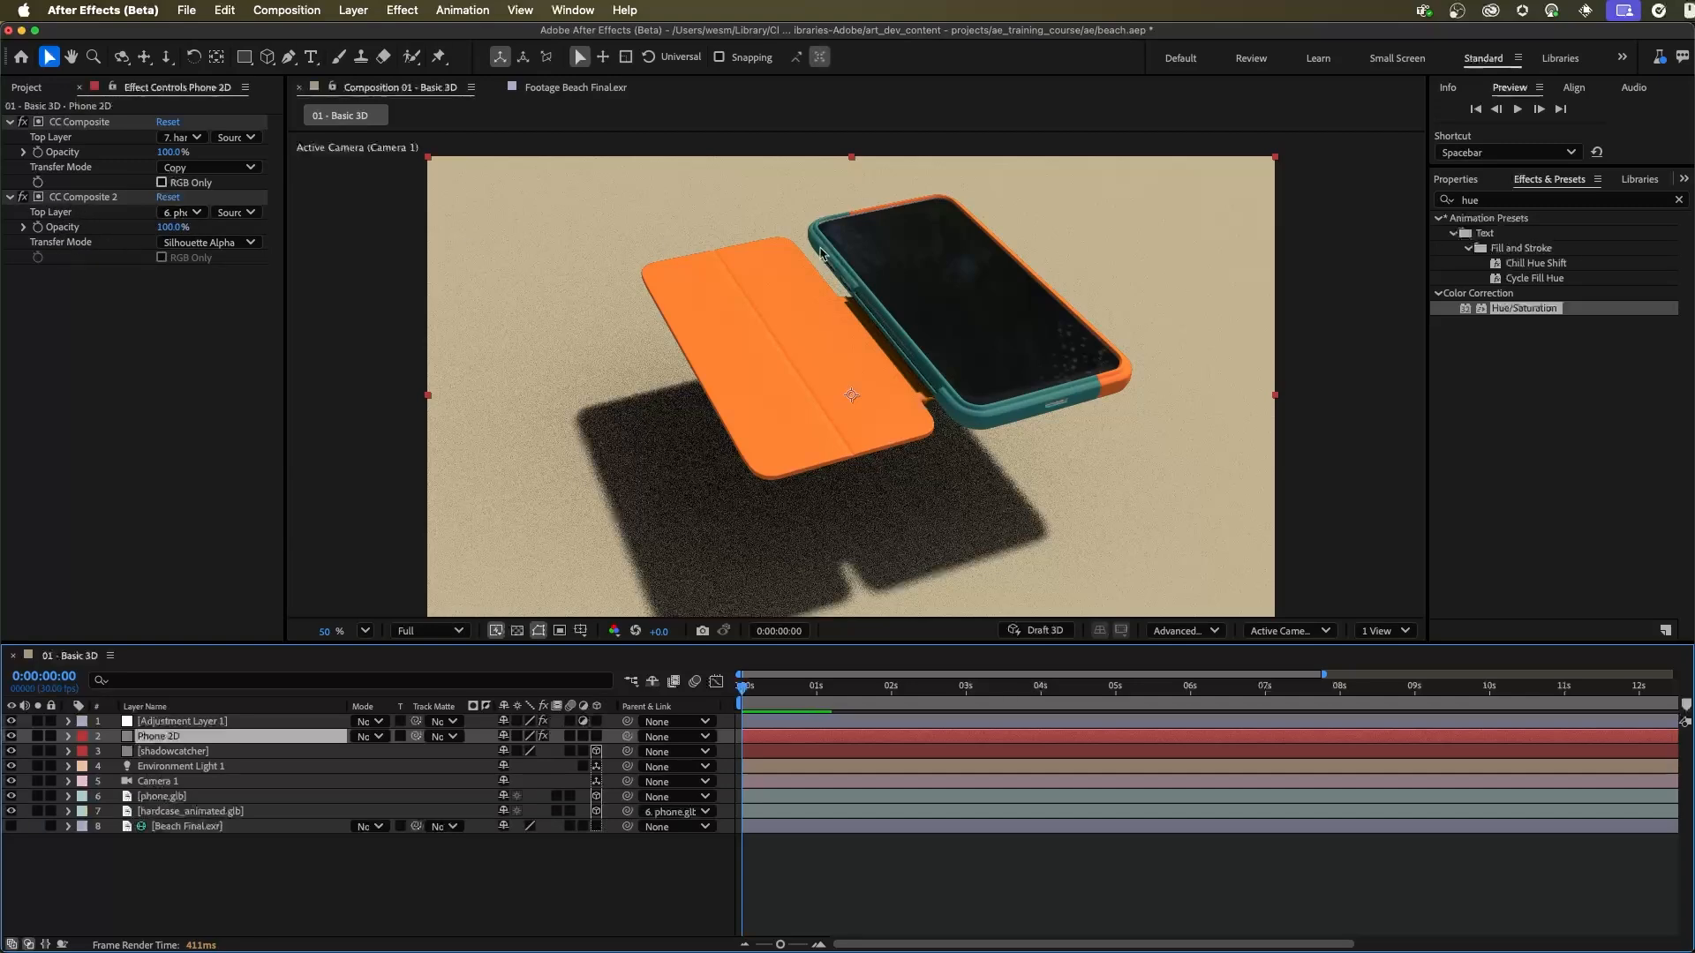
left_click(221, 243)
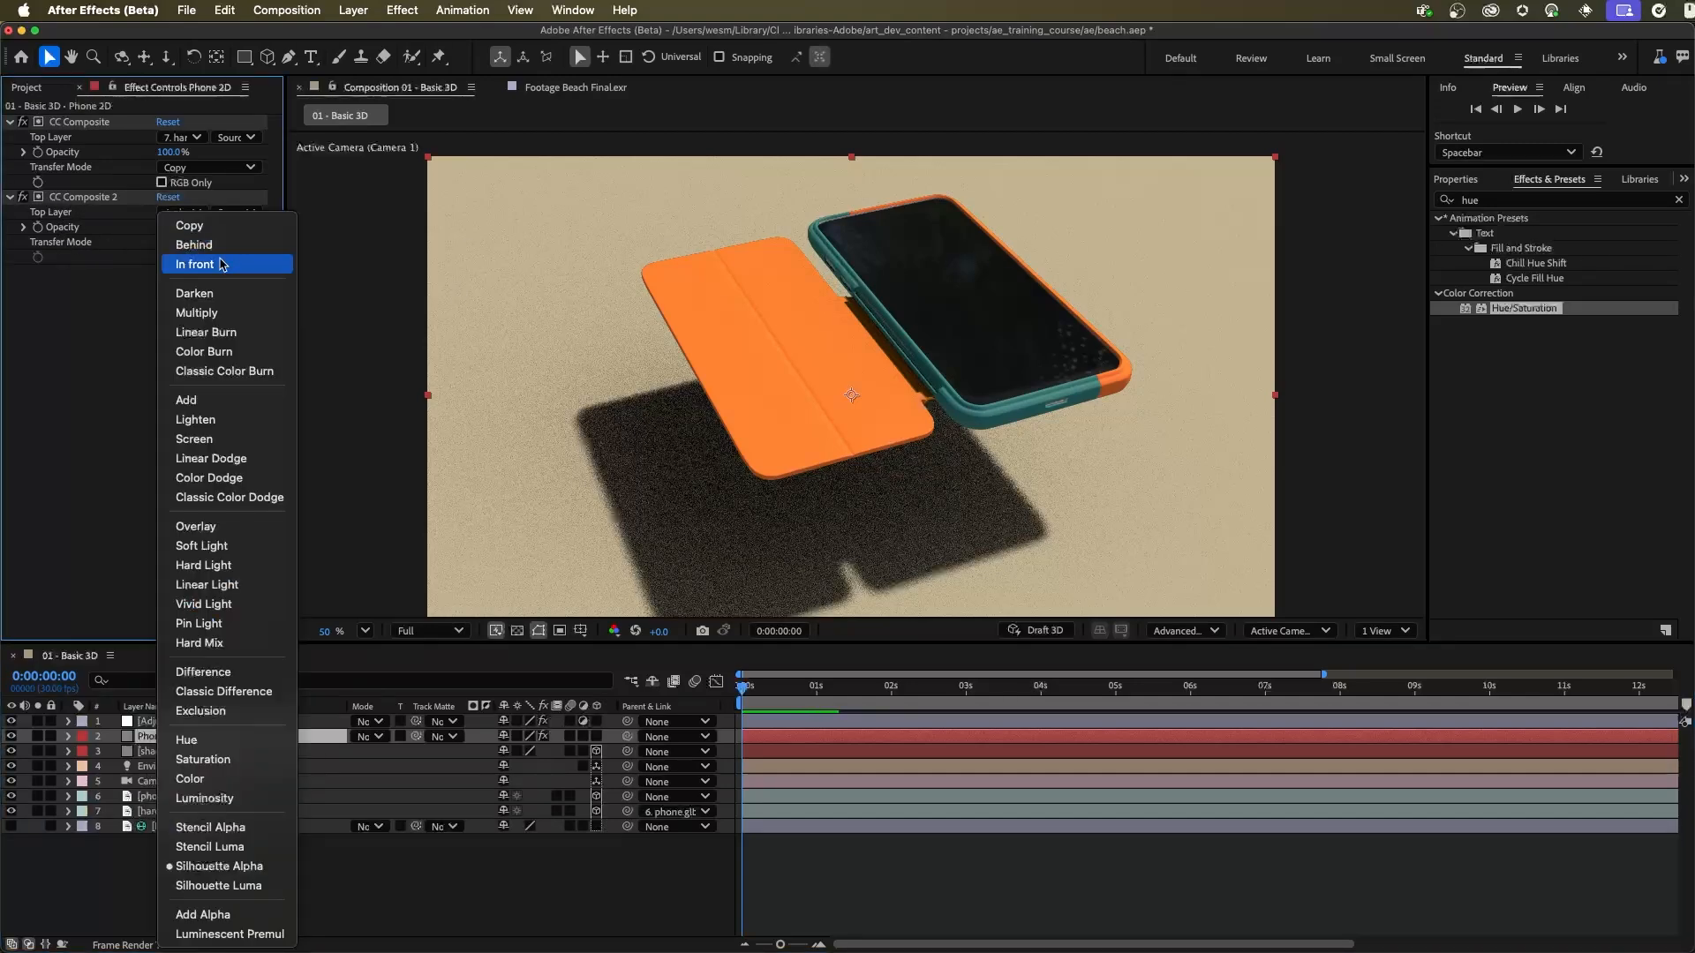
left_click(239, 264)
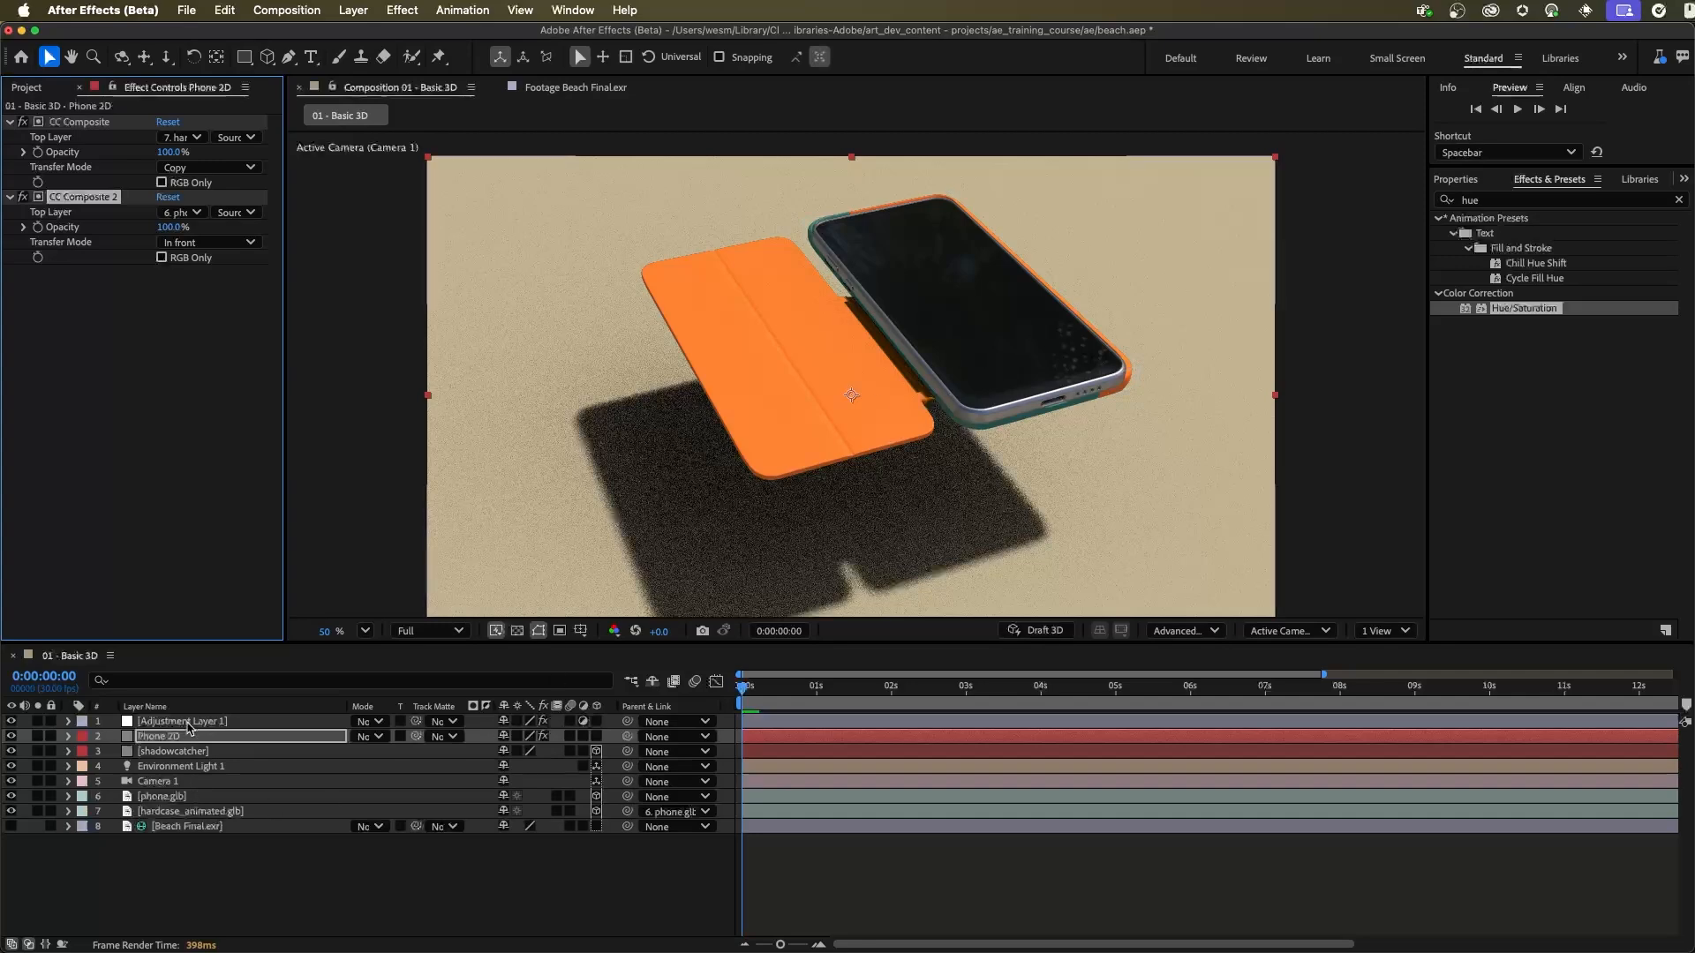
Step: Use Phone 2D as the track matte of Adjustment Layer 1 and set its Master Hue to 0x+105.0°
left_click(190, 722)
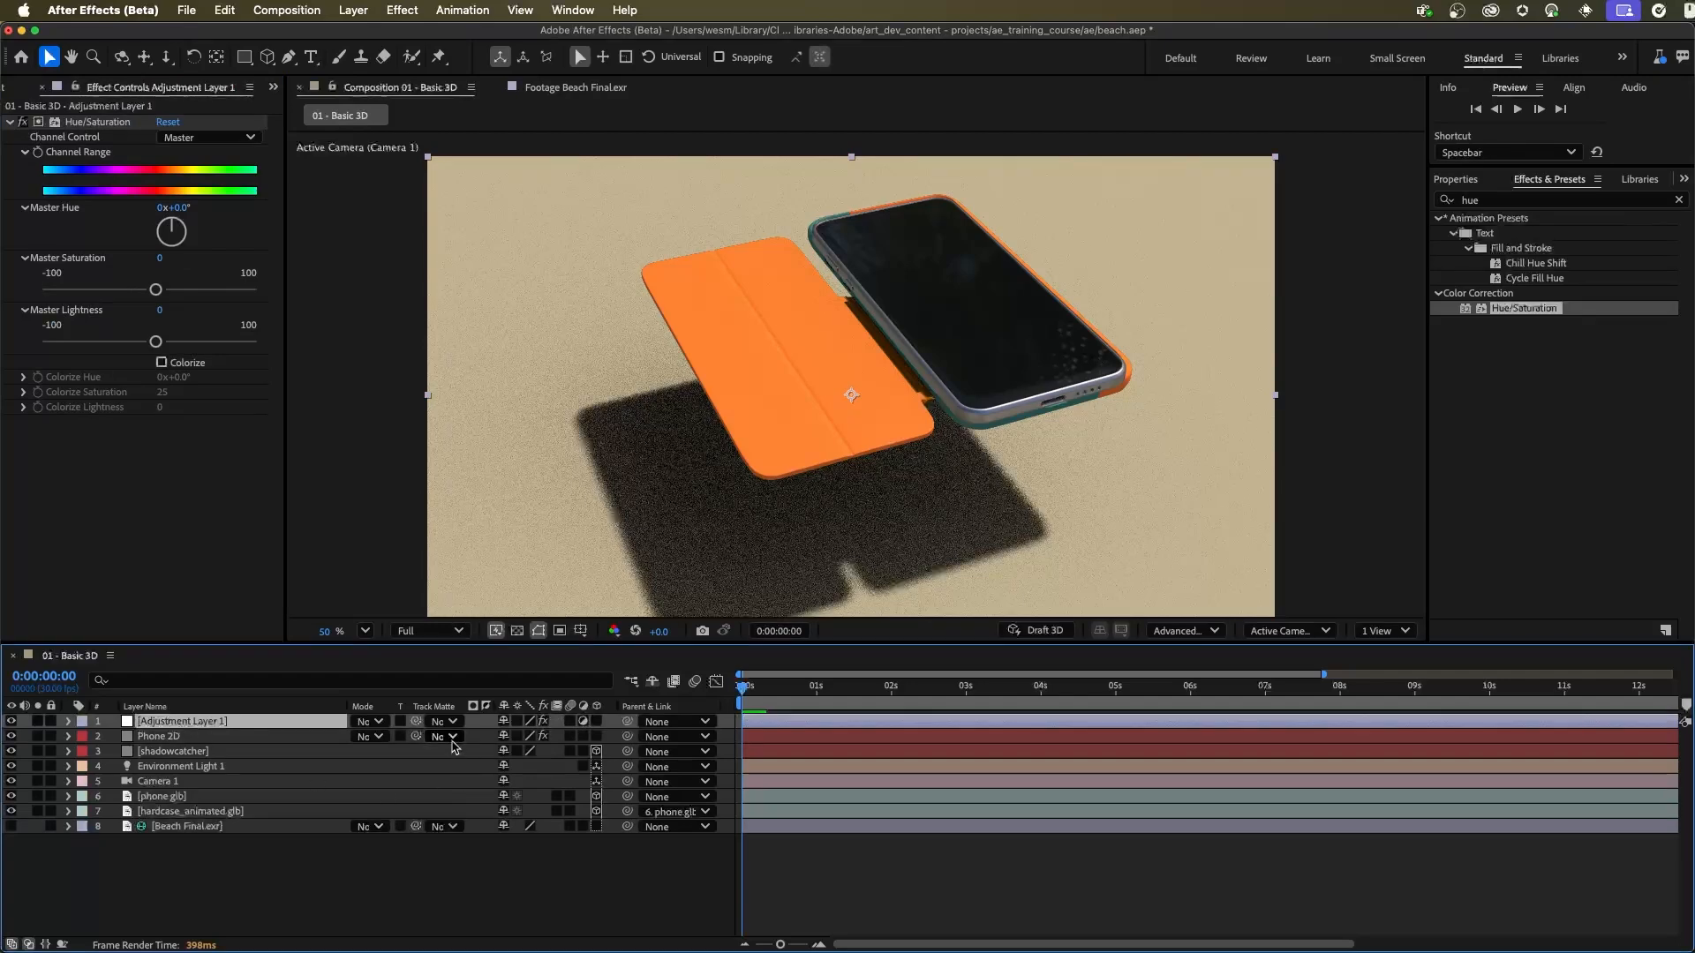
left_click_drag(416, 724, 160, 740)
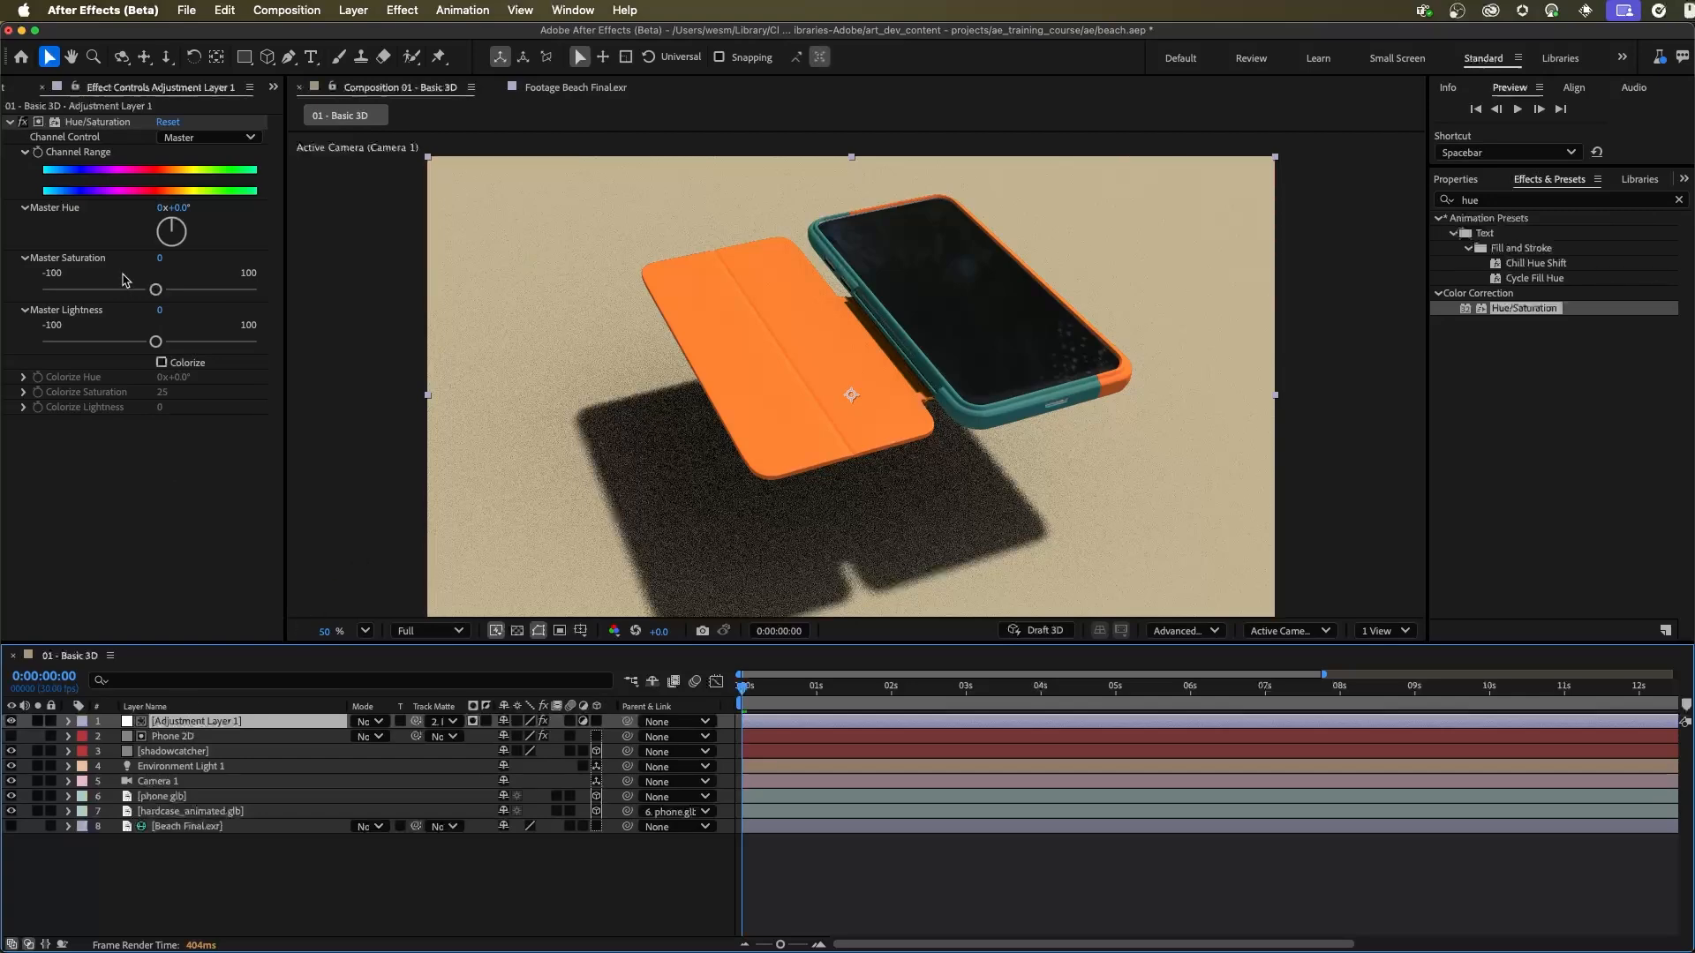
left_click_drag(182, 214, 295, 229)
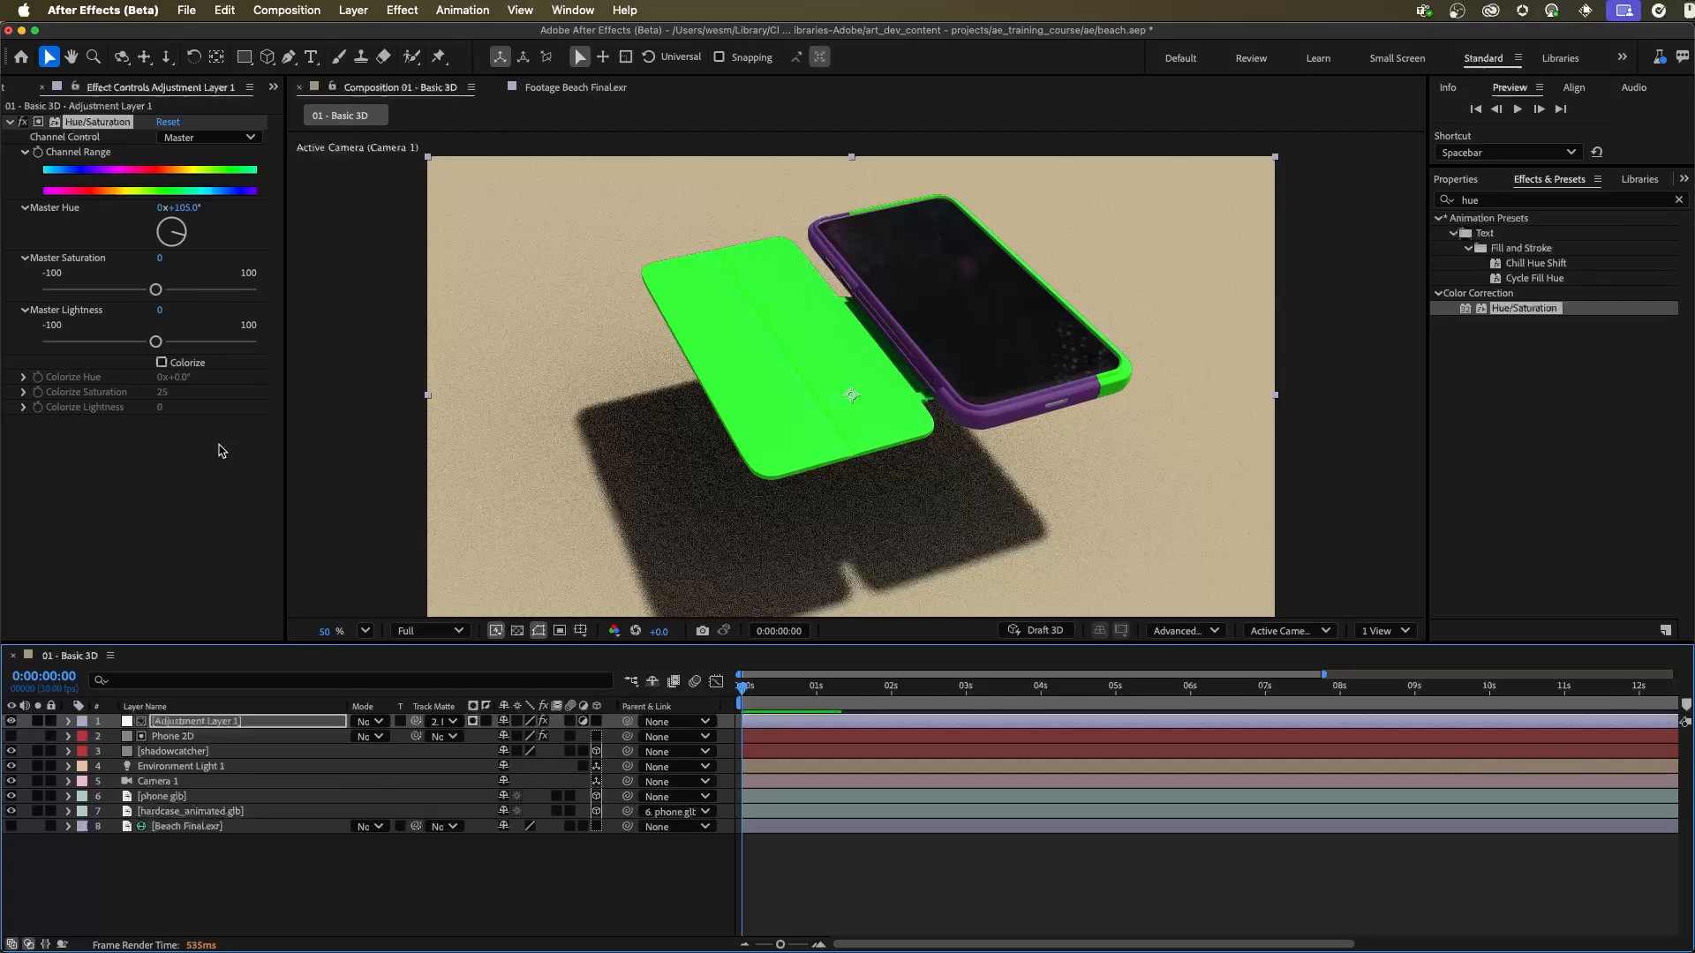
left_click(582, 541)
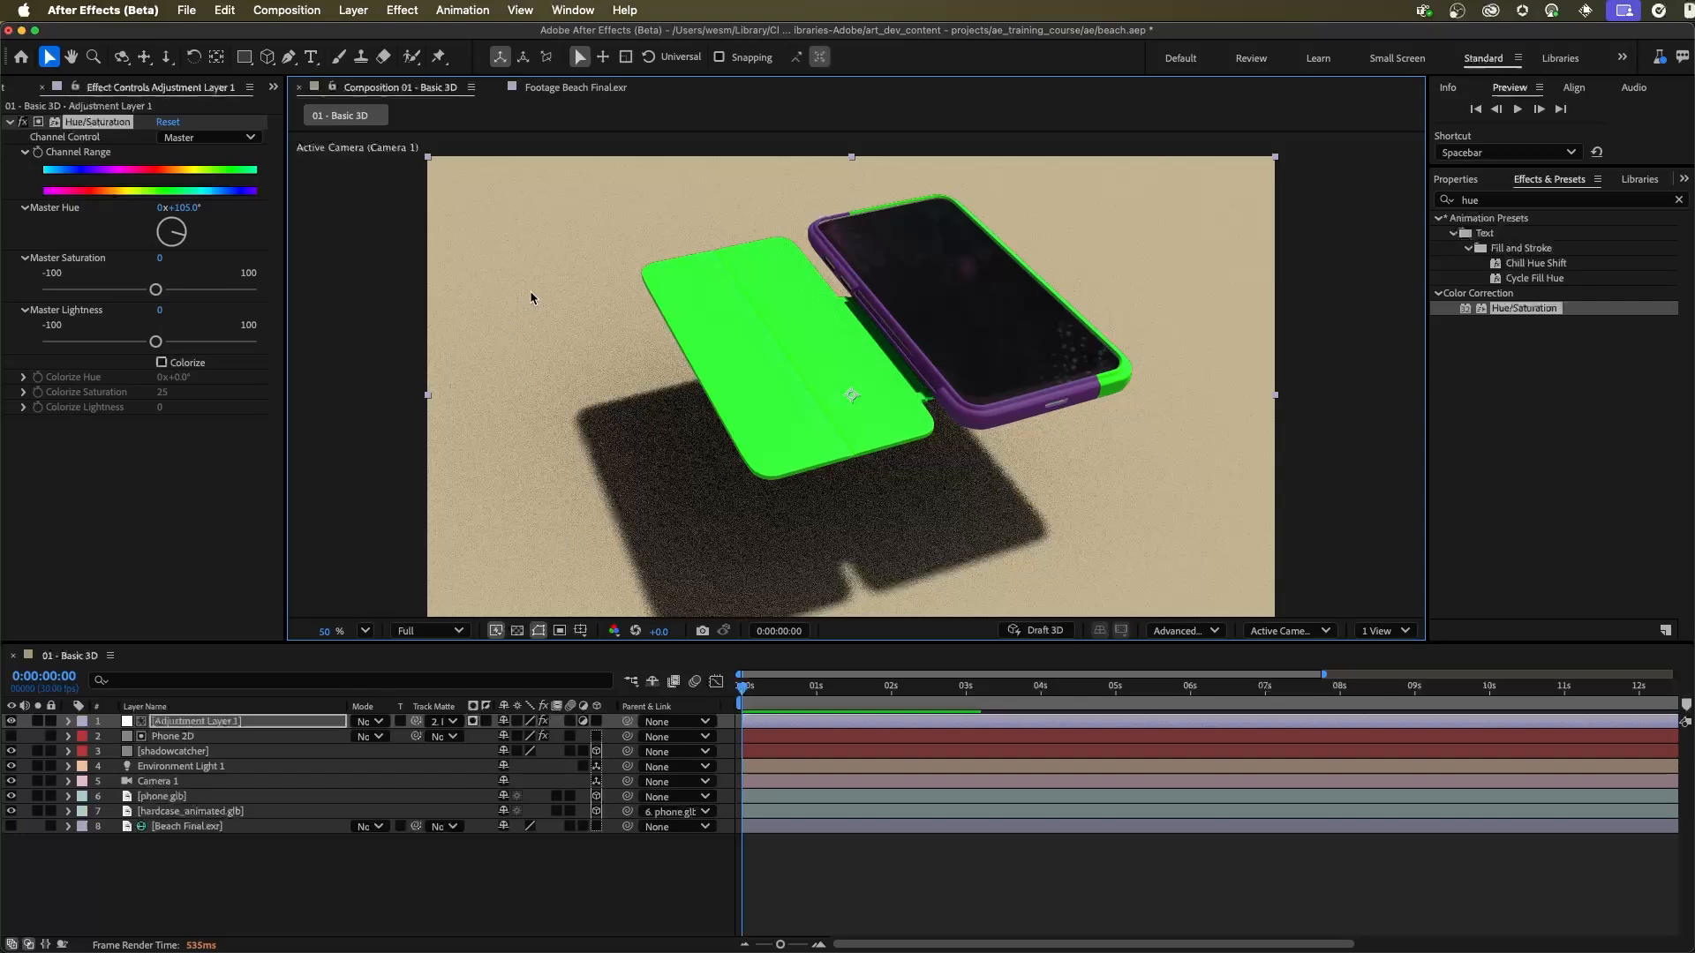
Step: Delete the Phone 2D layer
left_click(216, 854)
left_click(190, 751)
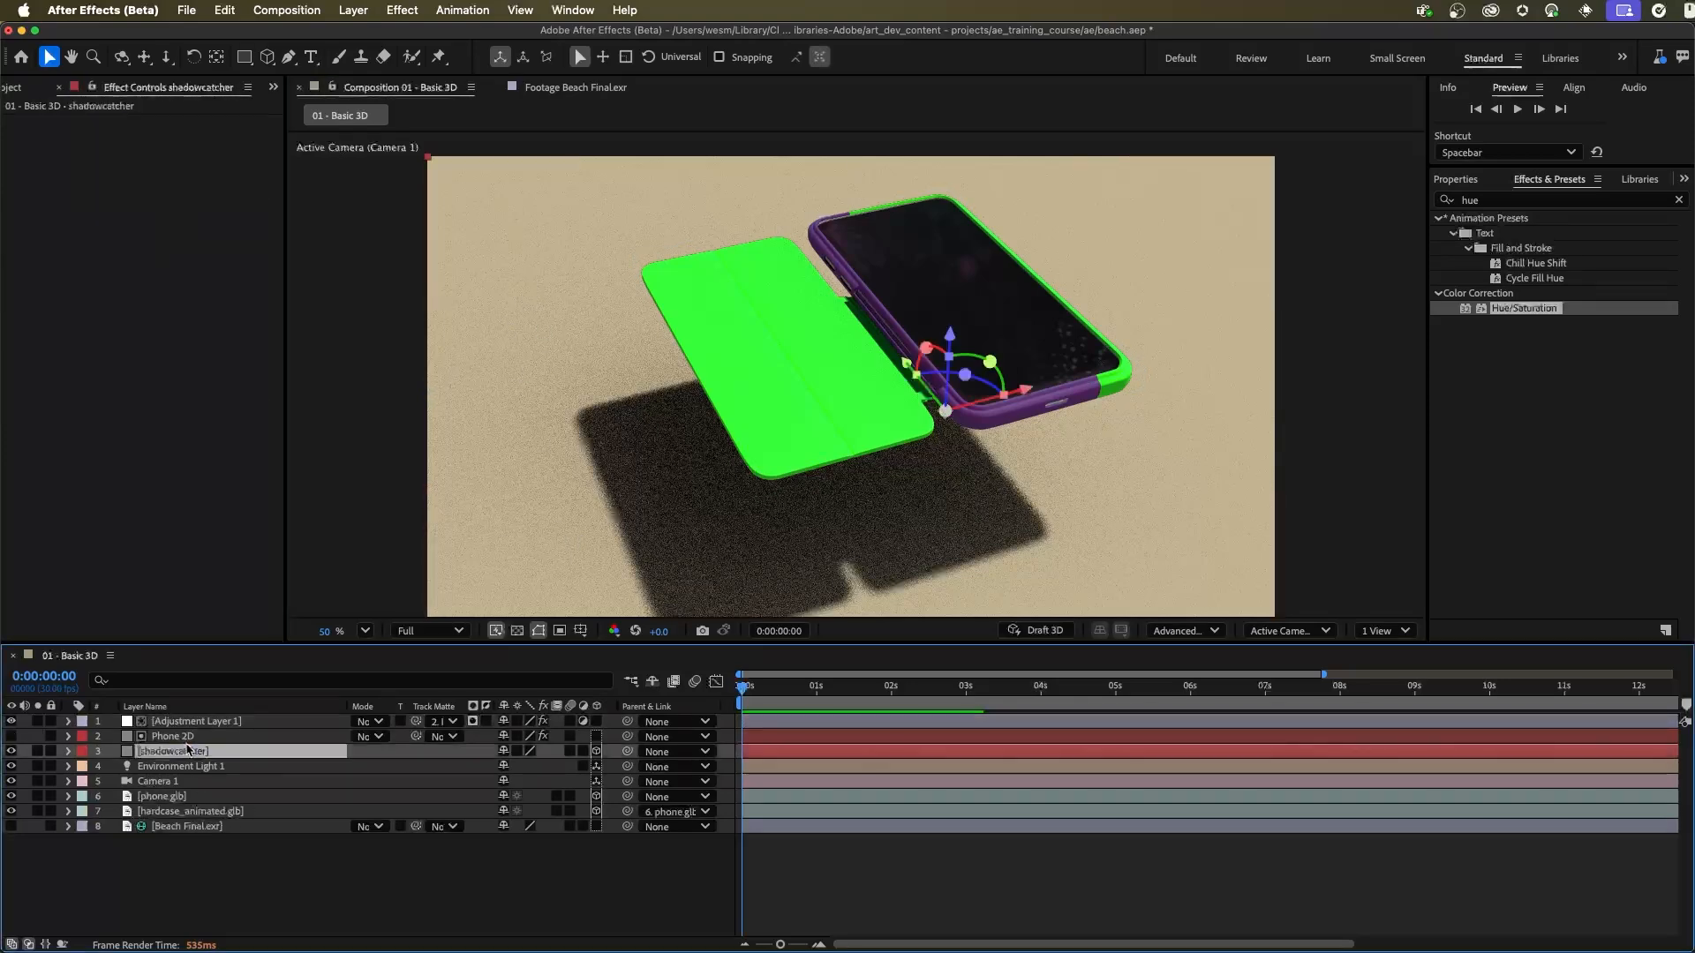
left_click(199, 737)
key("Delete")
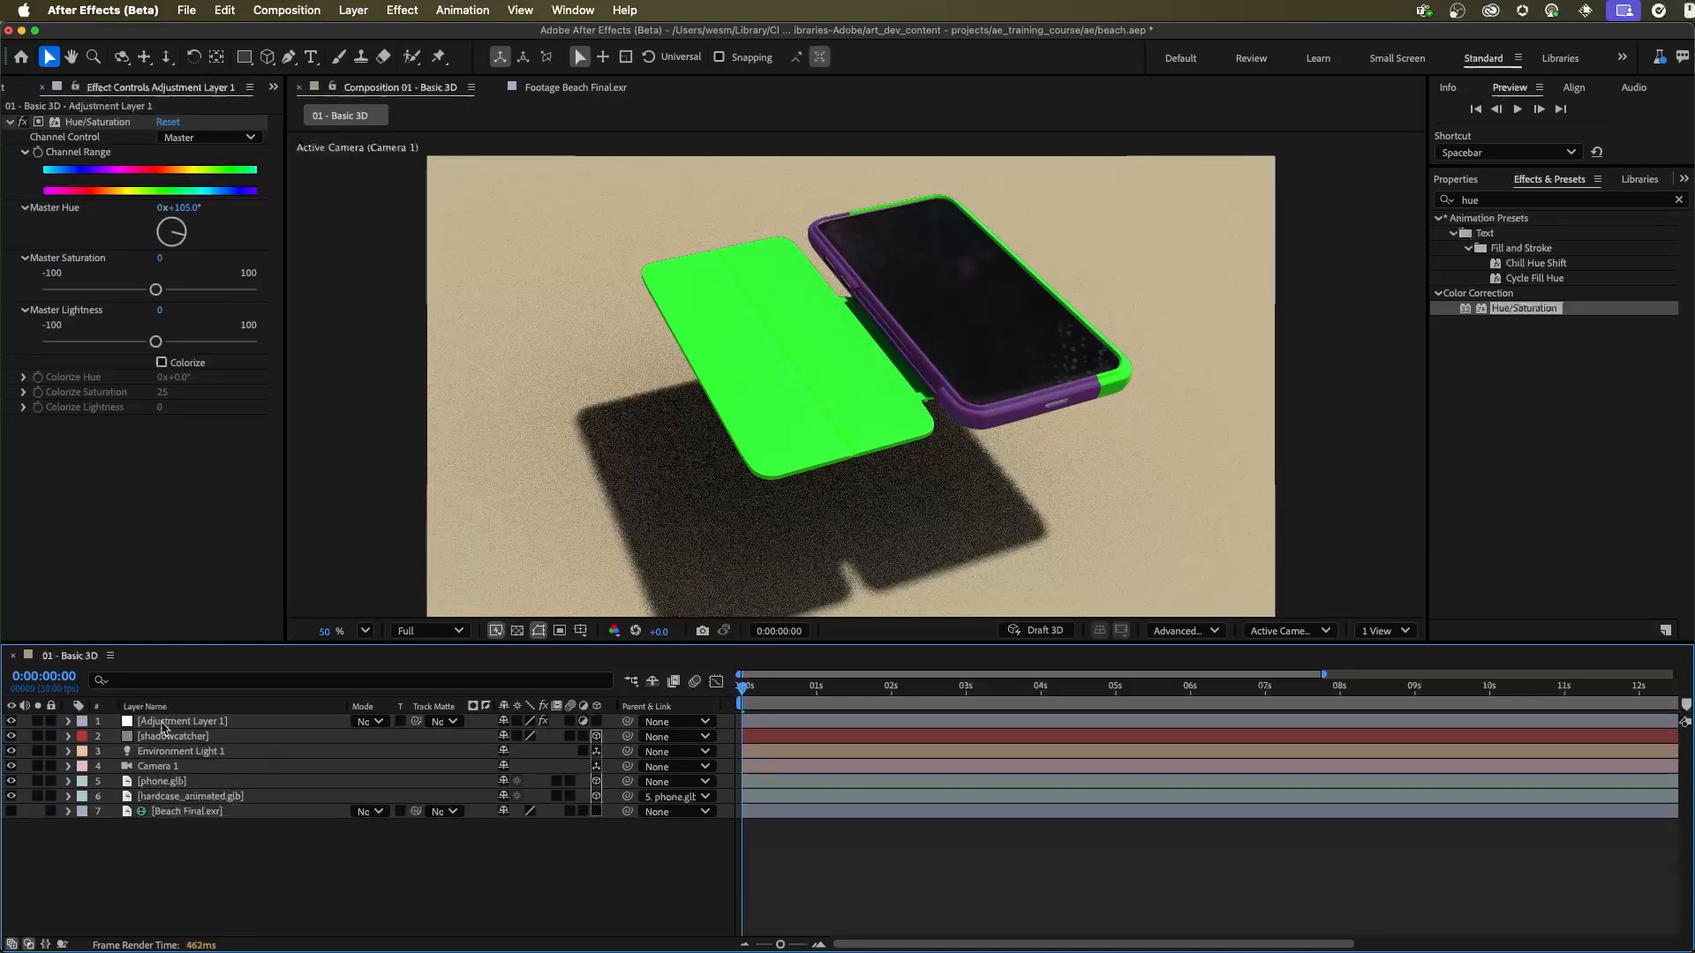
left_click(622, 267)
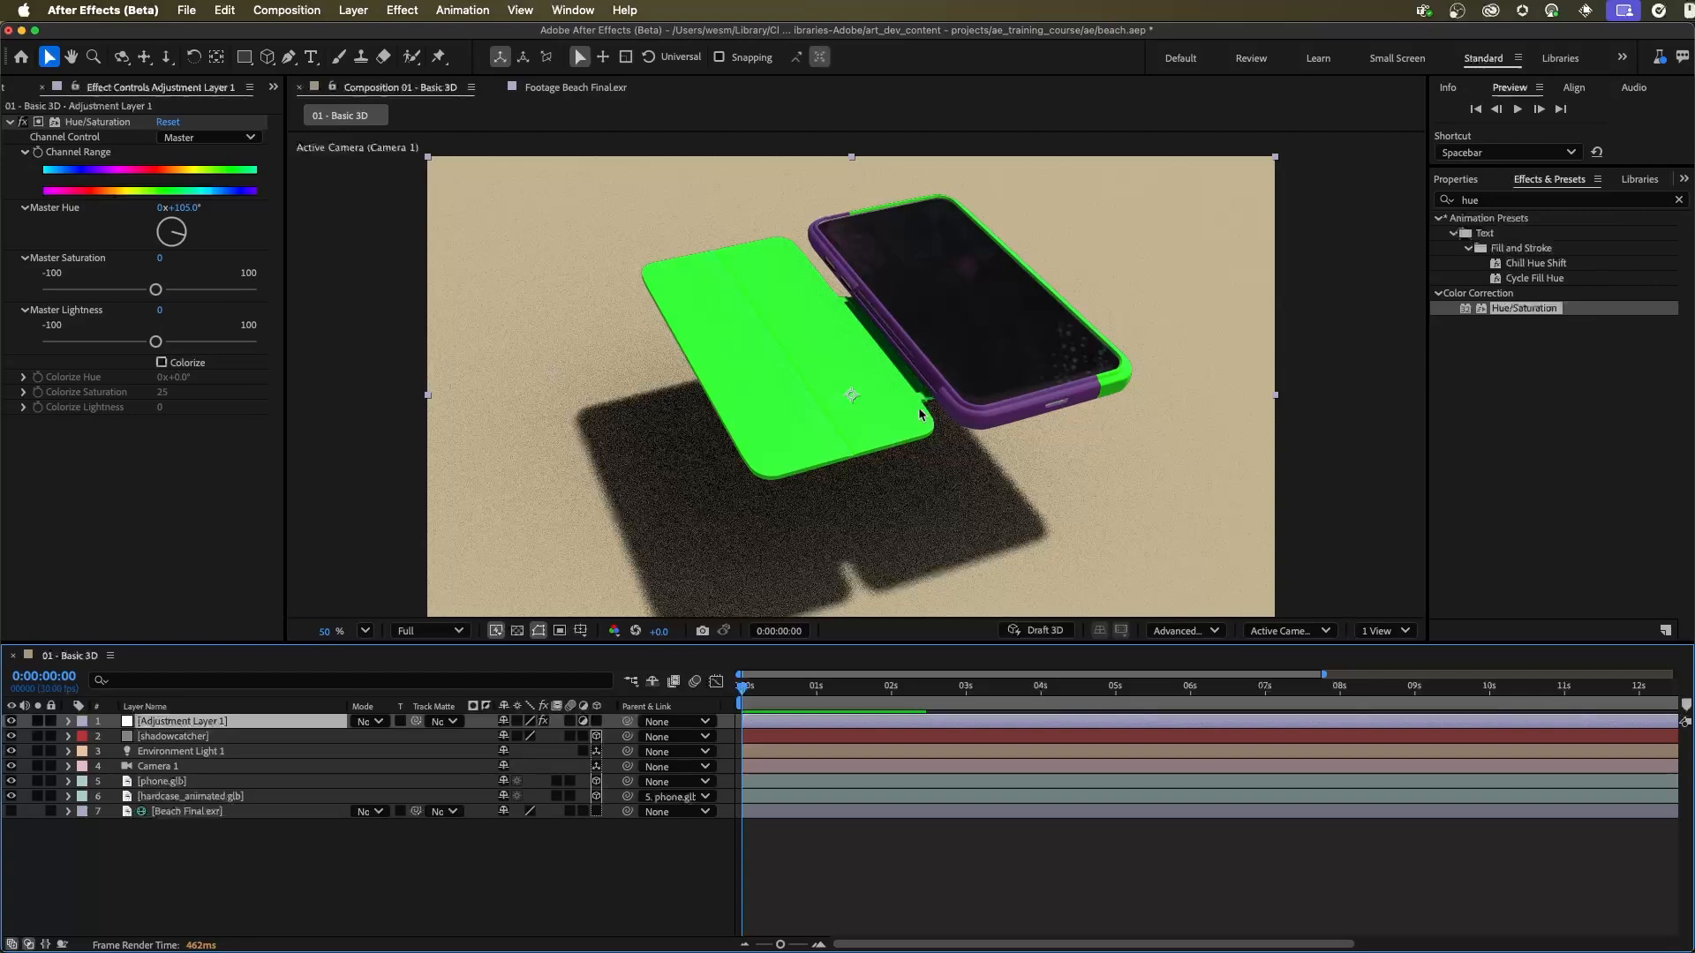
left_click(218, 886)
left_click(223, 725)
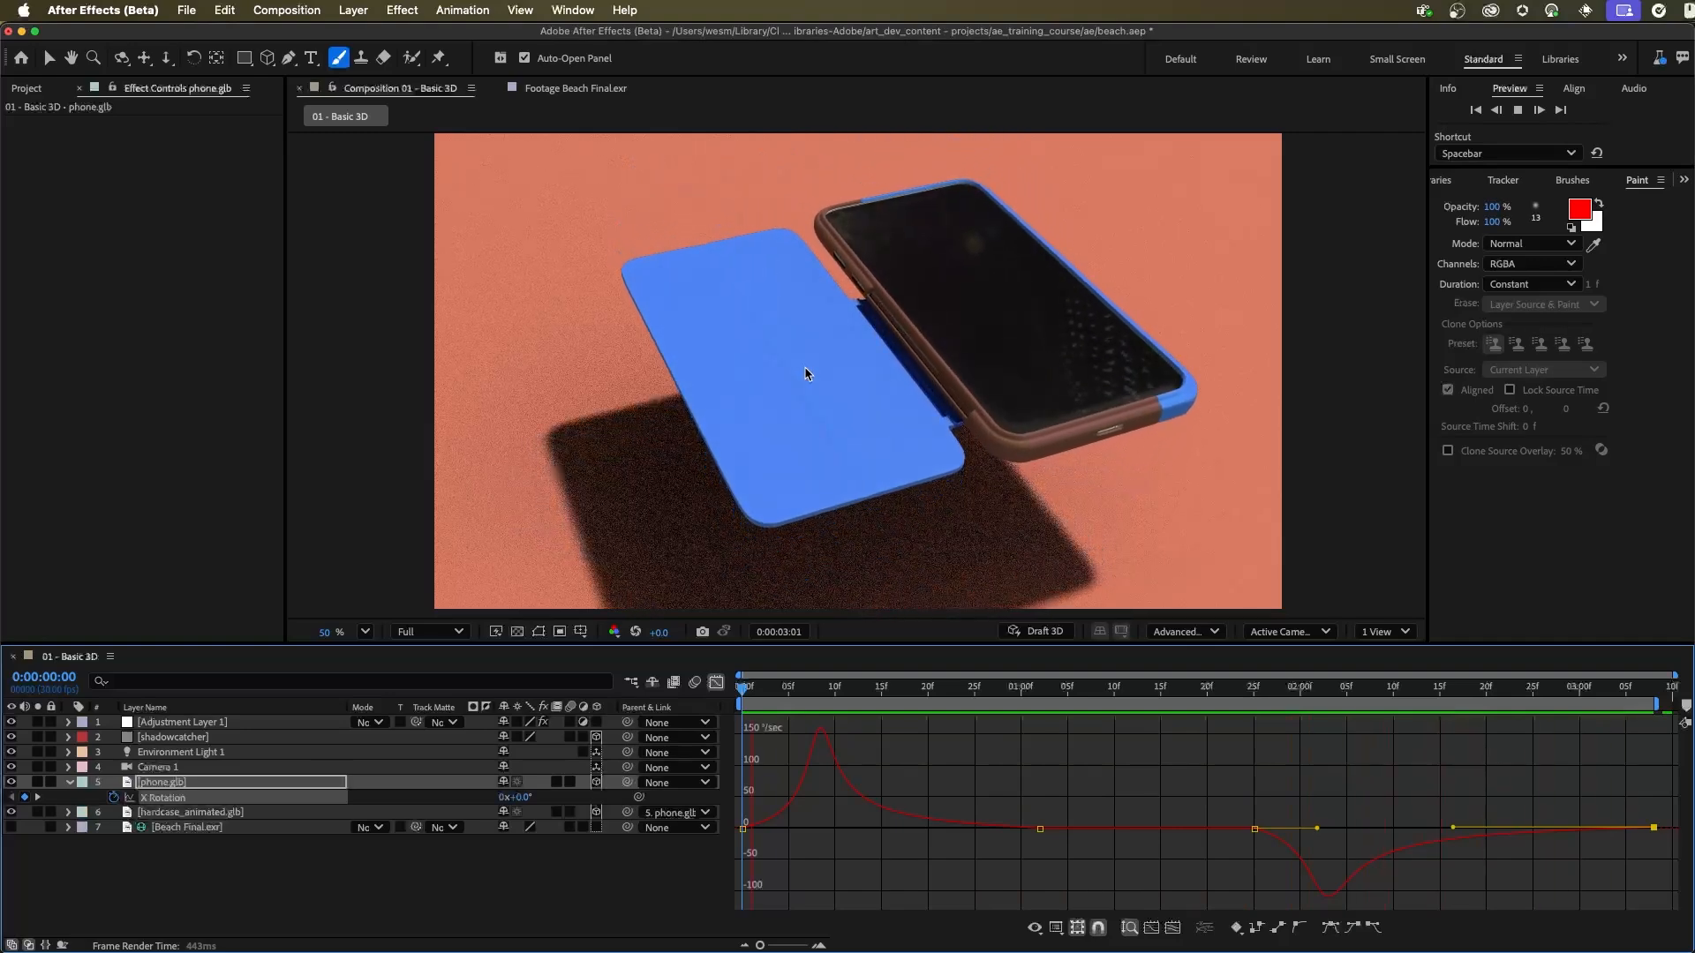
Step: Move the current time to 0:00:00:06, turn on Draft 3D and switch the timeline from the graph to the keyframe view
key("space")
left_click(856, 688)
left_click_drag(857, 689, 800, 696)
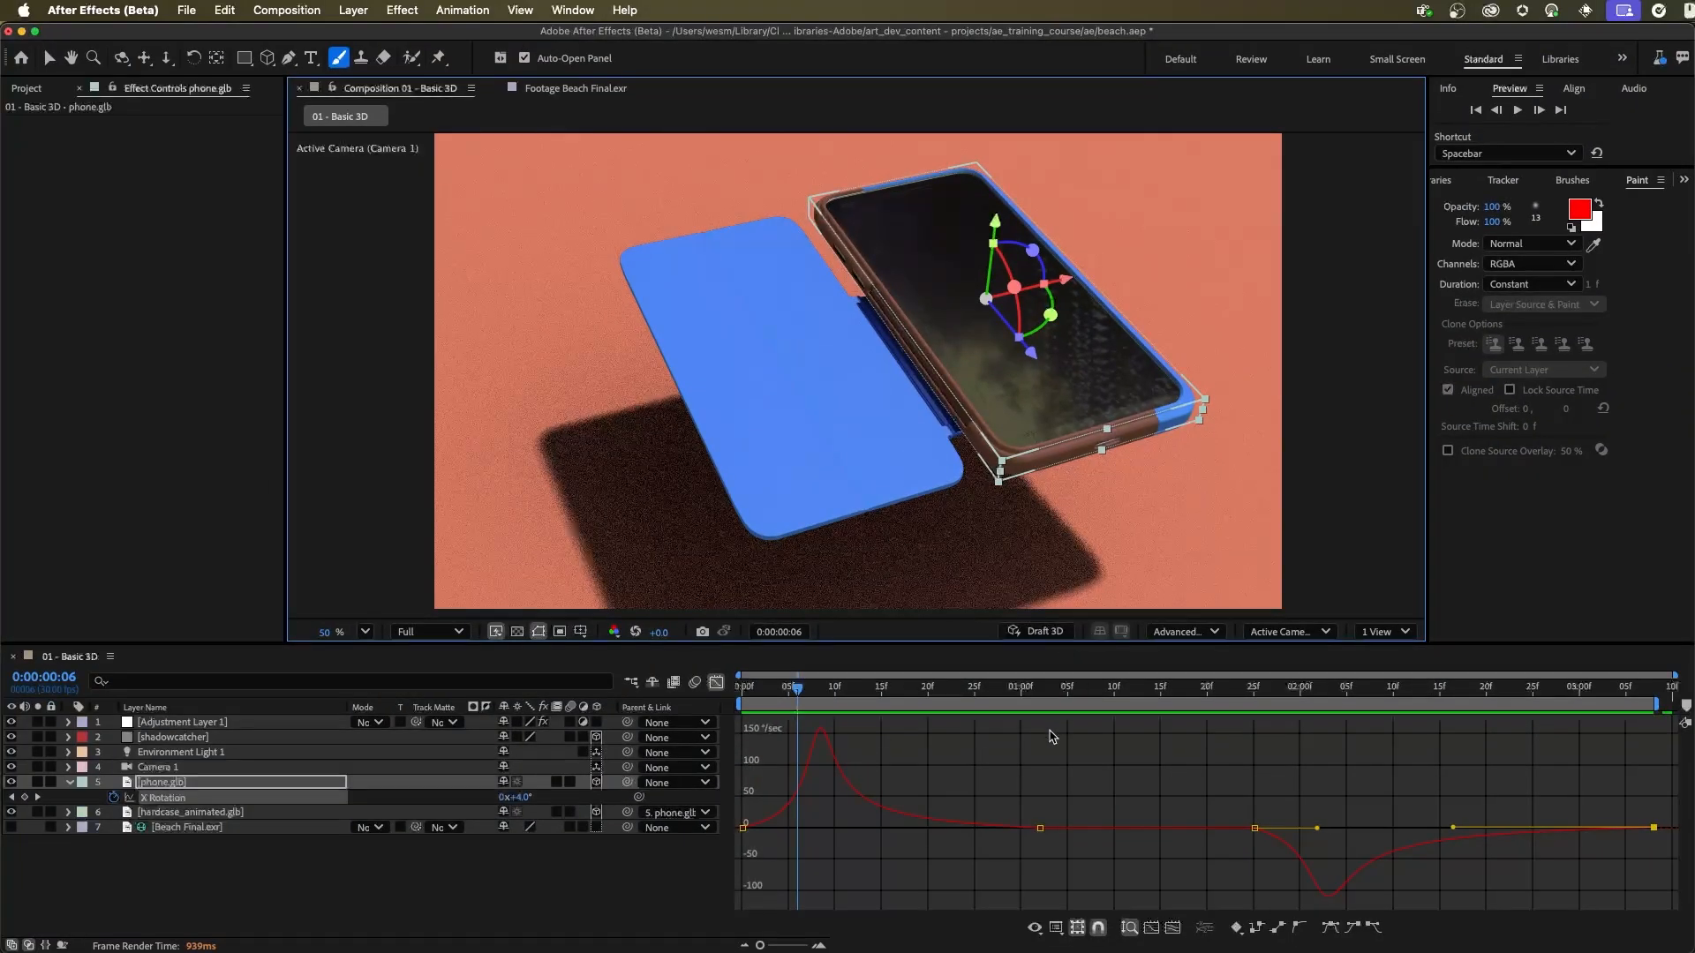
left_click(1034, 632)
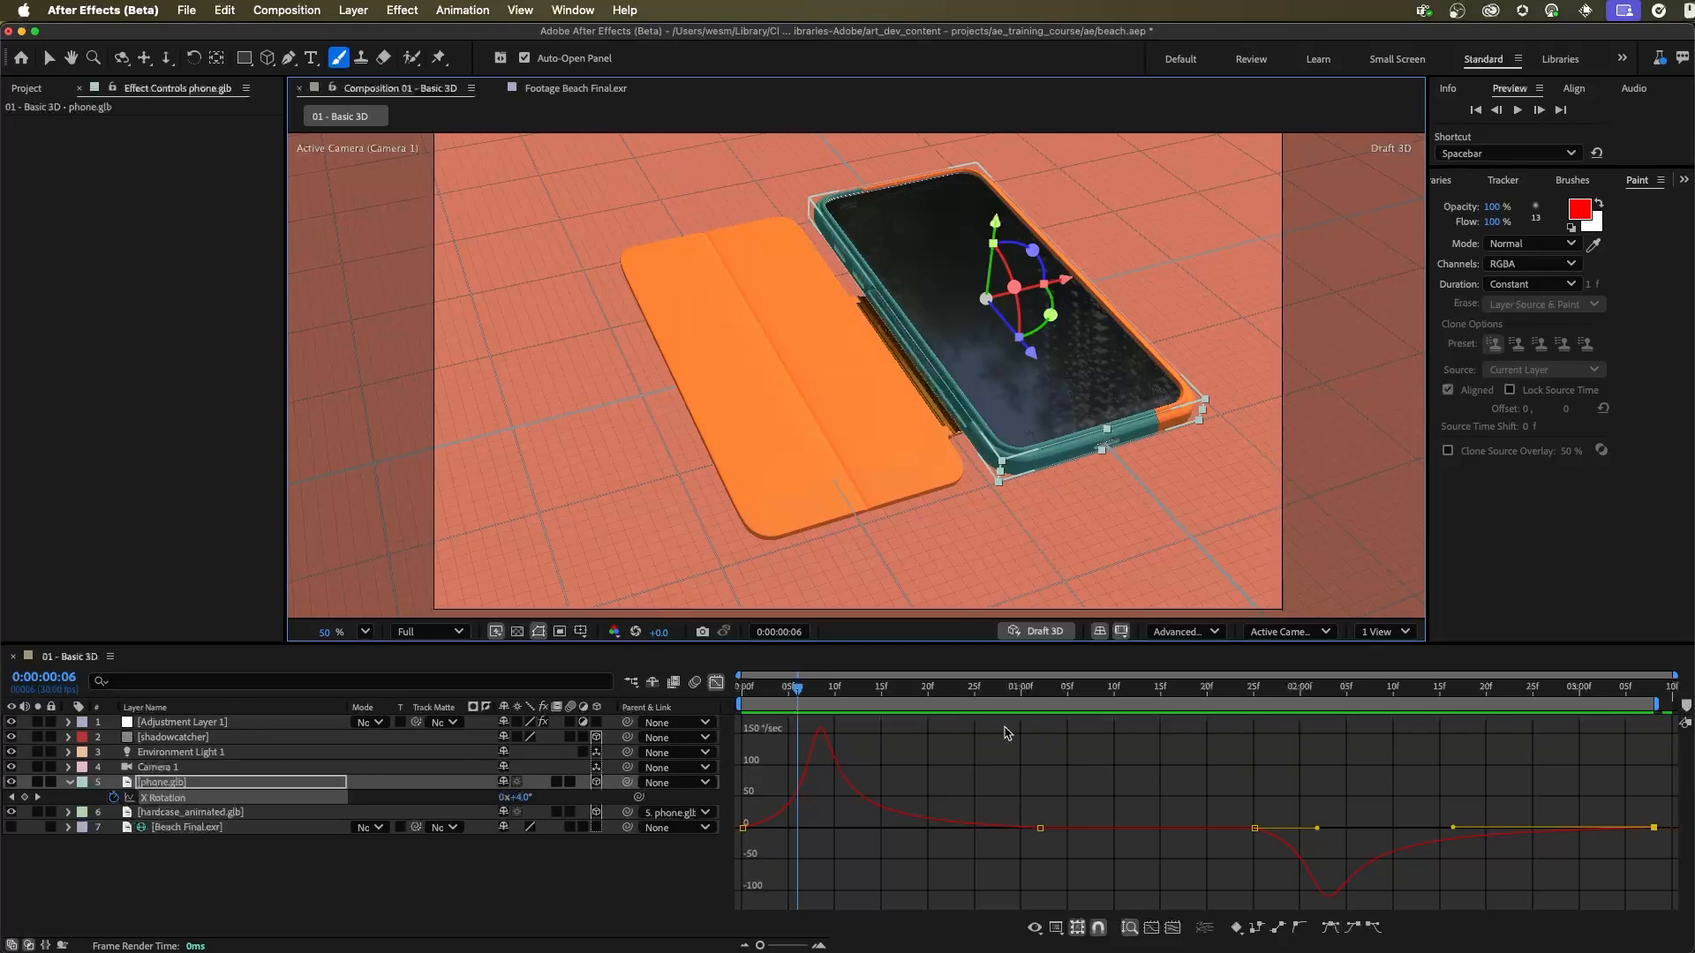
left_click(715, 682)
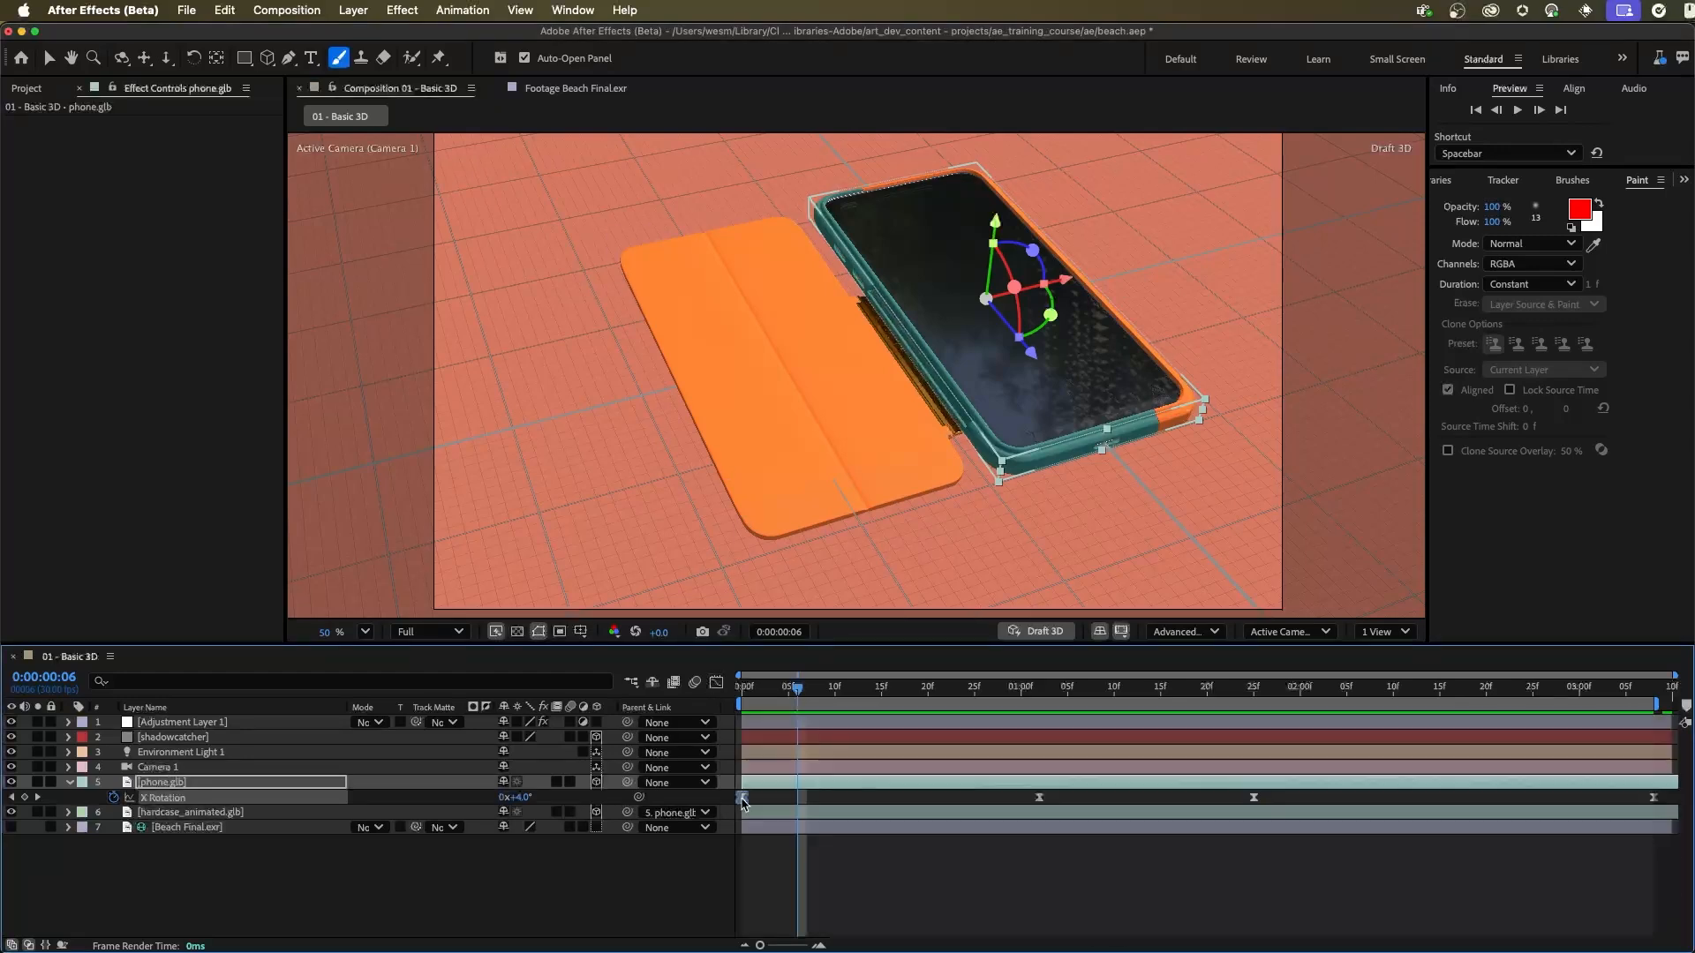
Step: Adjust the X Rotation keyframing of phone.glb at 0:00:00:06 and preview the animation
left_click_drag(515, 798, 494, 798)
key("super+z")
key("space")
key("space")
Step: Copy the phone.glb X Rotation keyframe at about 0:00:01:02 to about 0:00:01:19
left_click(1039, 798)
key("super+c")
key("super+v")
left_click_drag(1161, 798, 1198, 804)
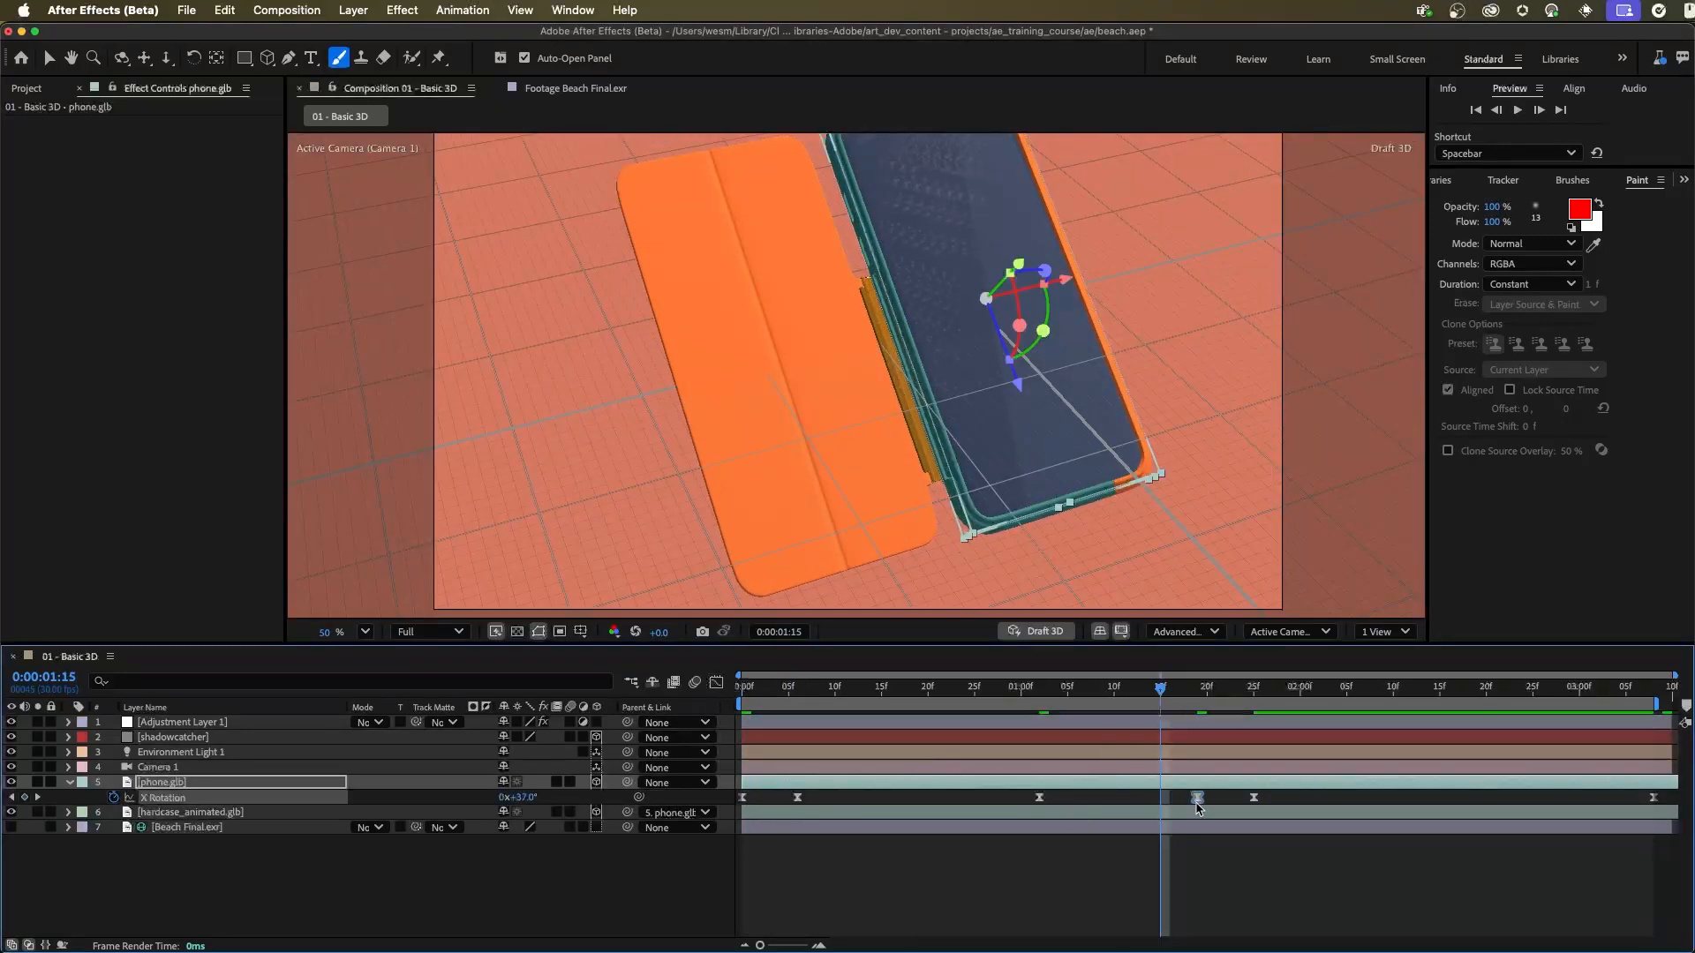
Step: Adjust phone.glb's X Rotation at about 0:00:01:25, move its last keyframe to about 0:00:02:18 and preview the motion
left_click(1254, 688)
left_click_drag(519, 798, 533, 798)
left_click_drag(1653, 798, 1478, 811)
key("space")
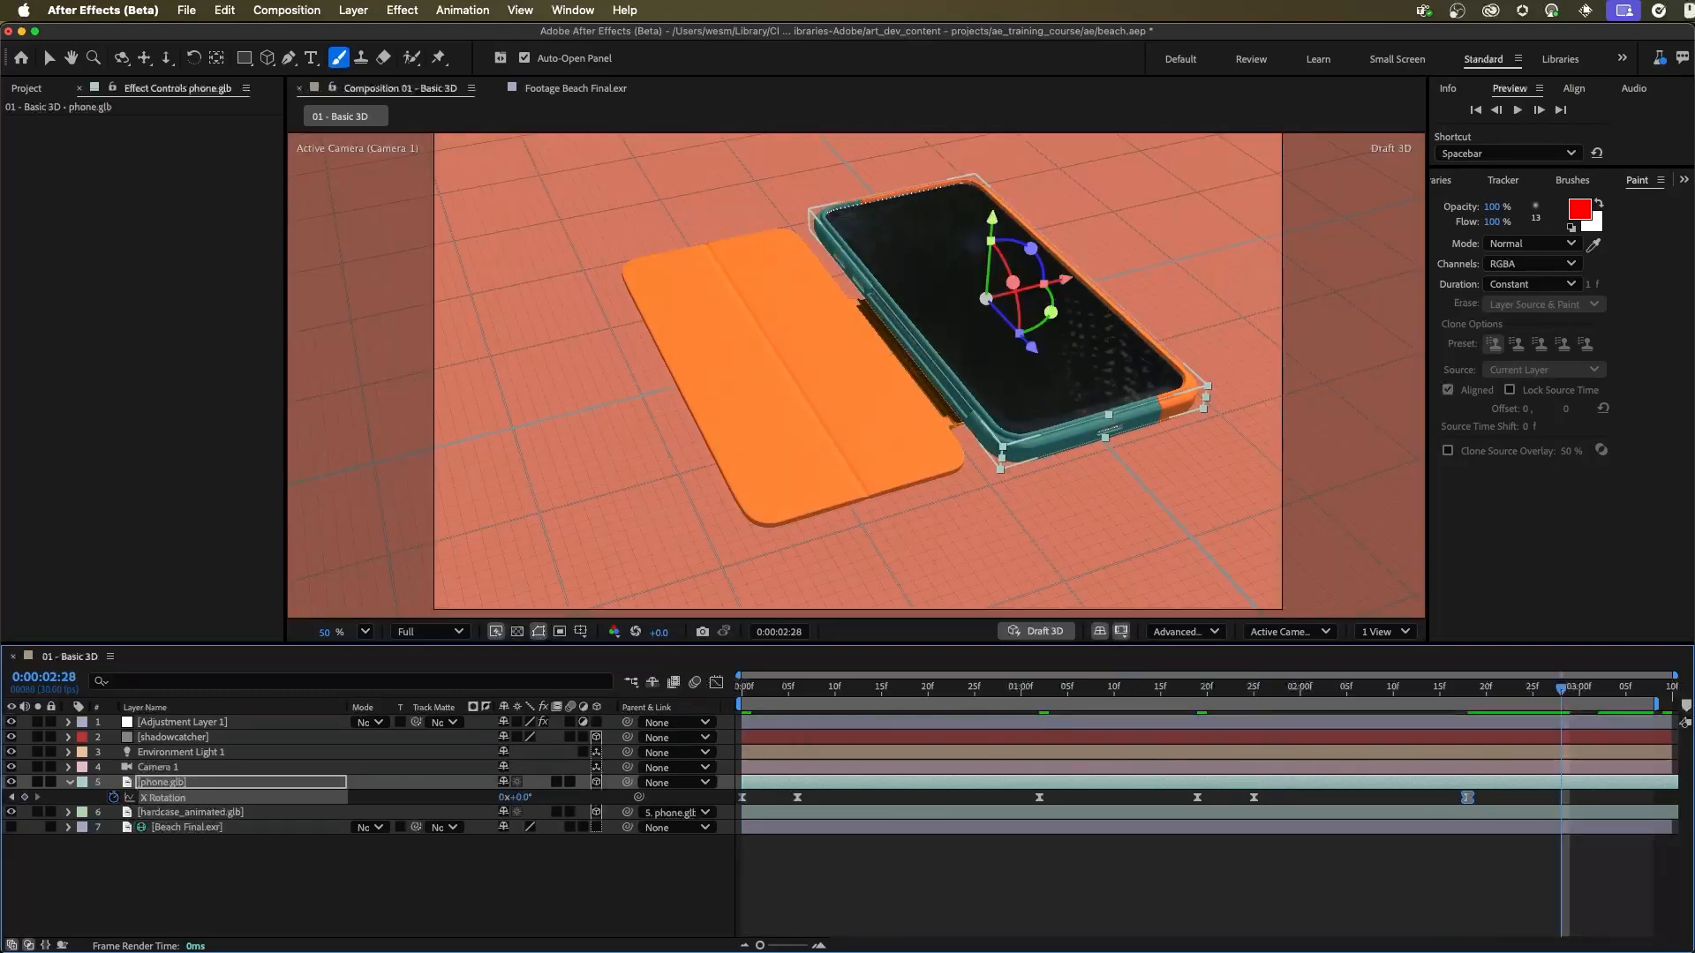
Step: Adjust the phone.glb X Rotation curve around the keyframe at about 0:00:01:25 in the graph editor and preview the animation
left_click(716, 682)
left_click(1254, 804)
mouse_move(1258, 810)
left_mouse_down()
mouse_move(1258, 794)
mouse_move(1274, 811)
left_mouse_up()
left_click(742, 807)
key("space")
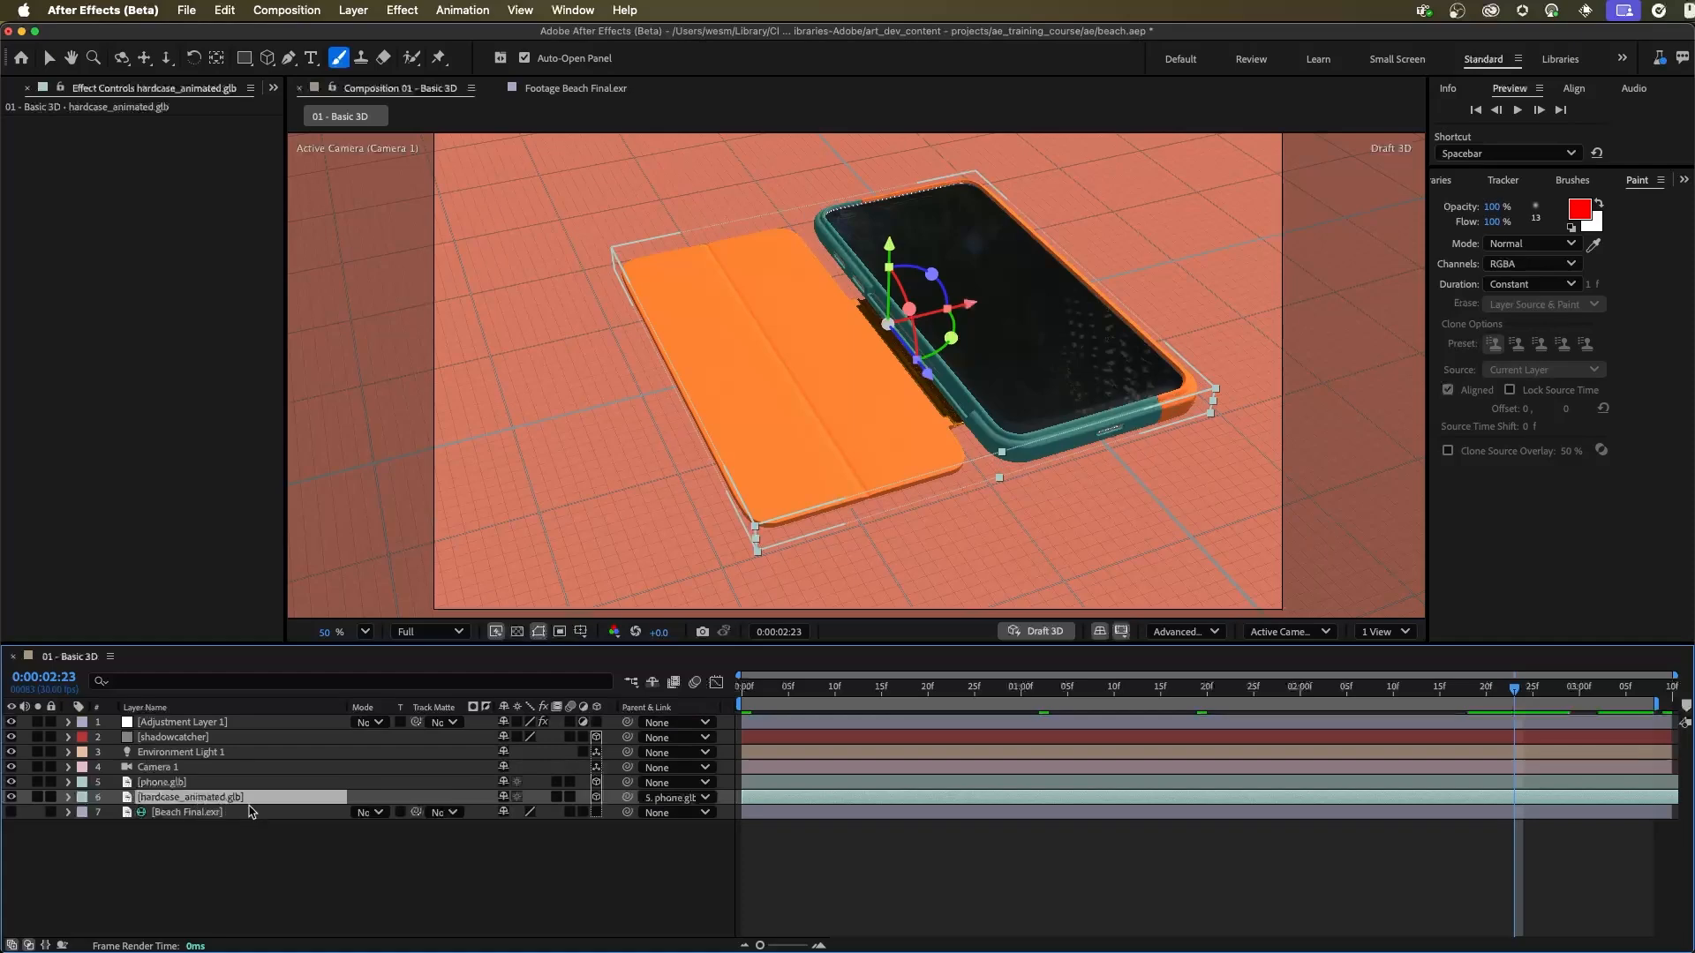
Step: Set the hardcase_animated.glb layer's Animation Options to its embedded 0:00:02:06 animation
left_click(69, 798)
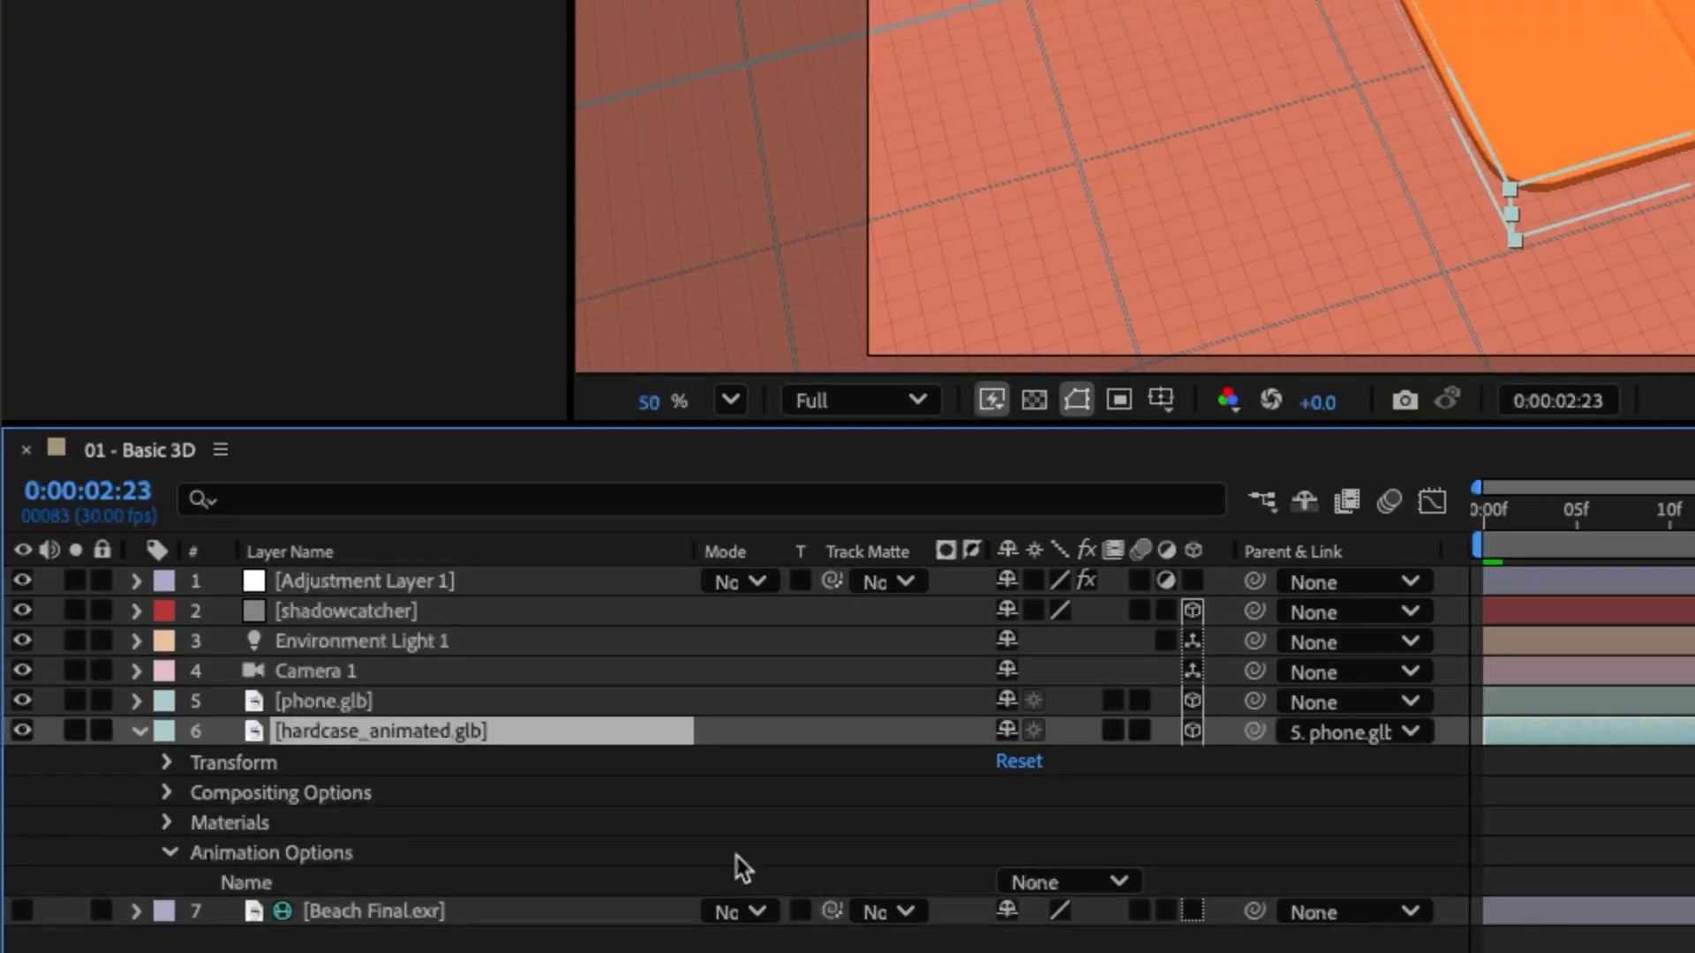
left_click(1119, 884)
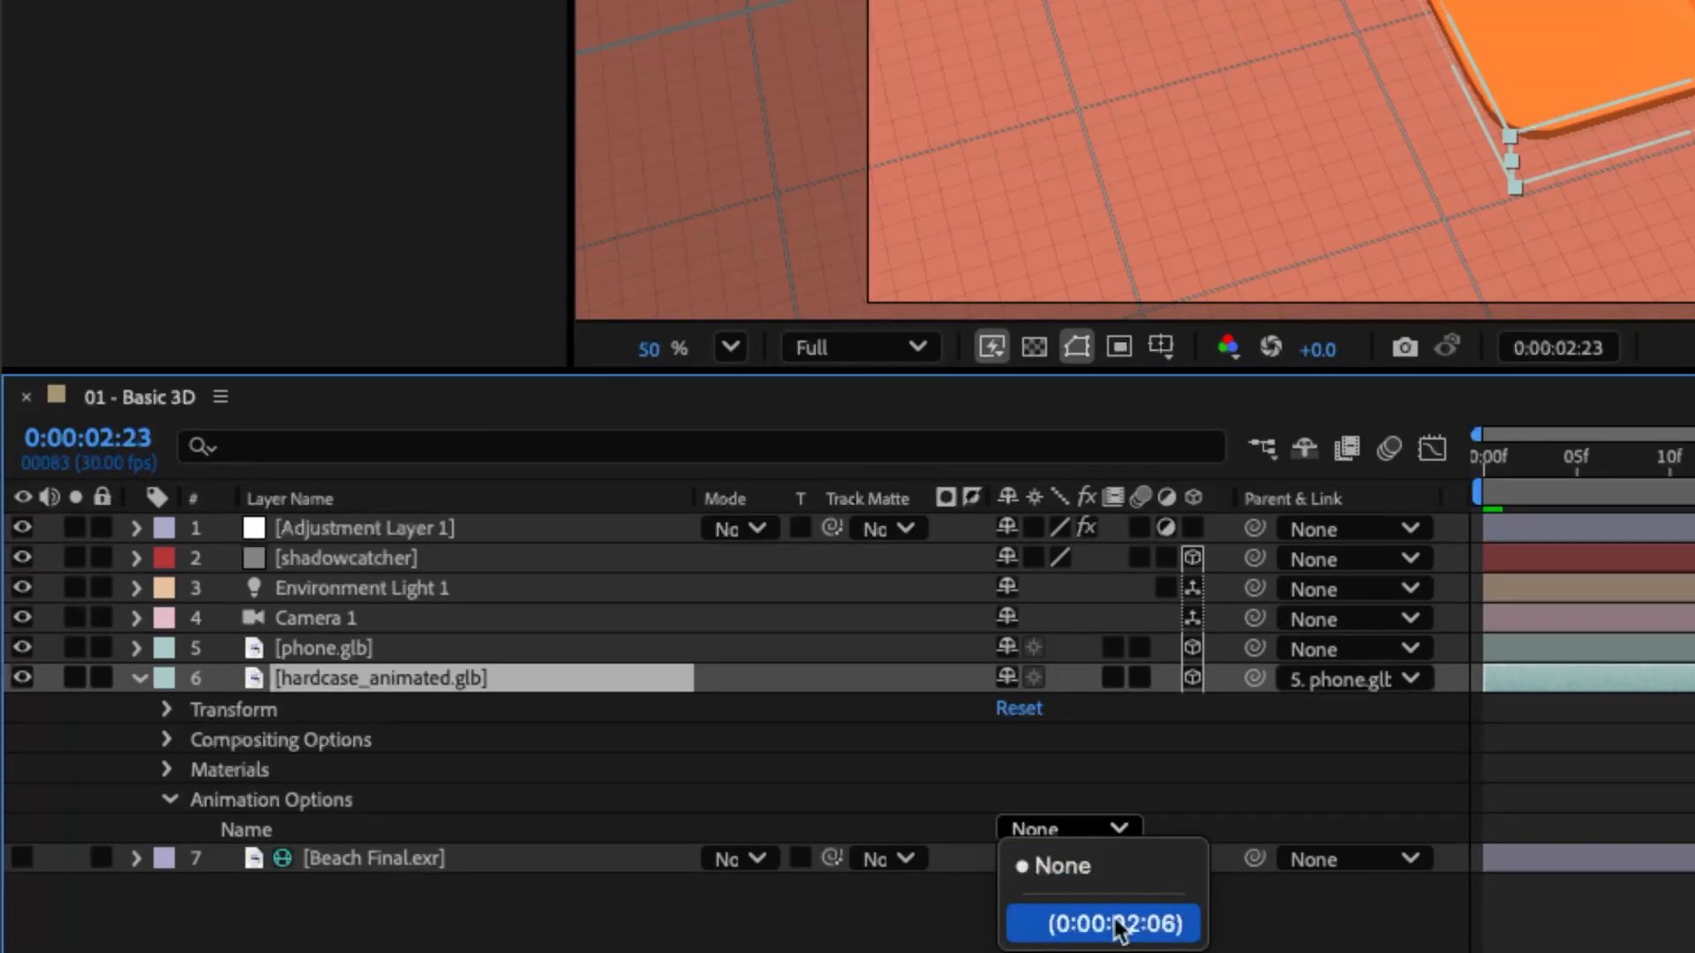
left_click(1061, 923)
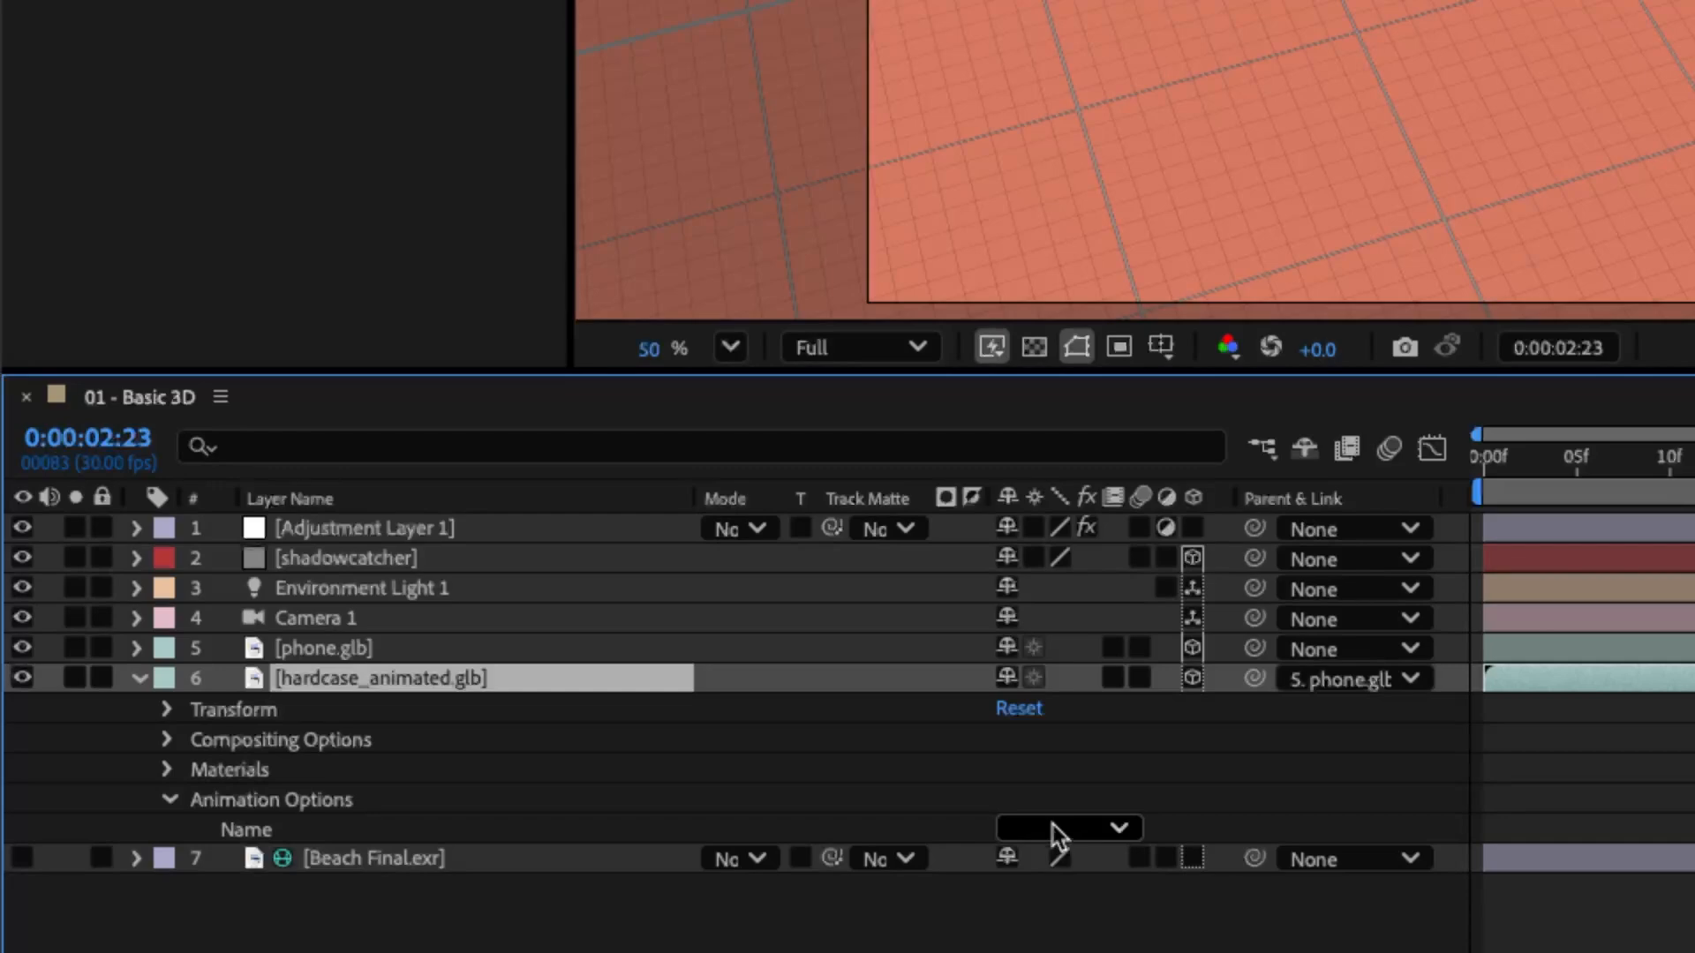
left_click(1058, 832)
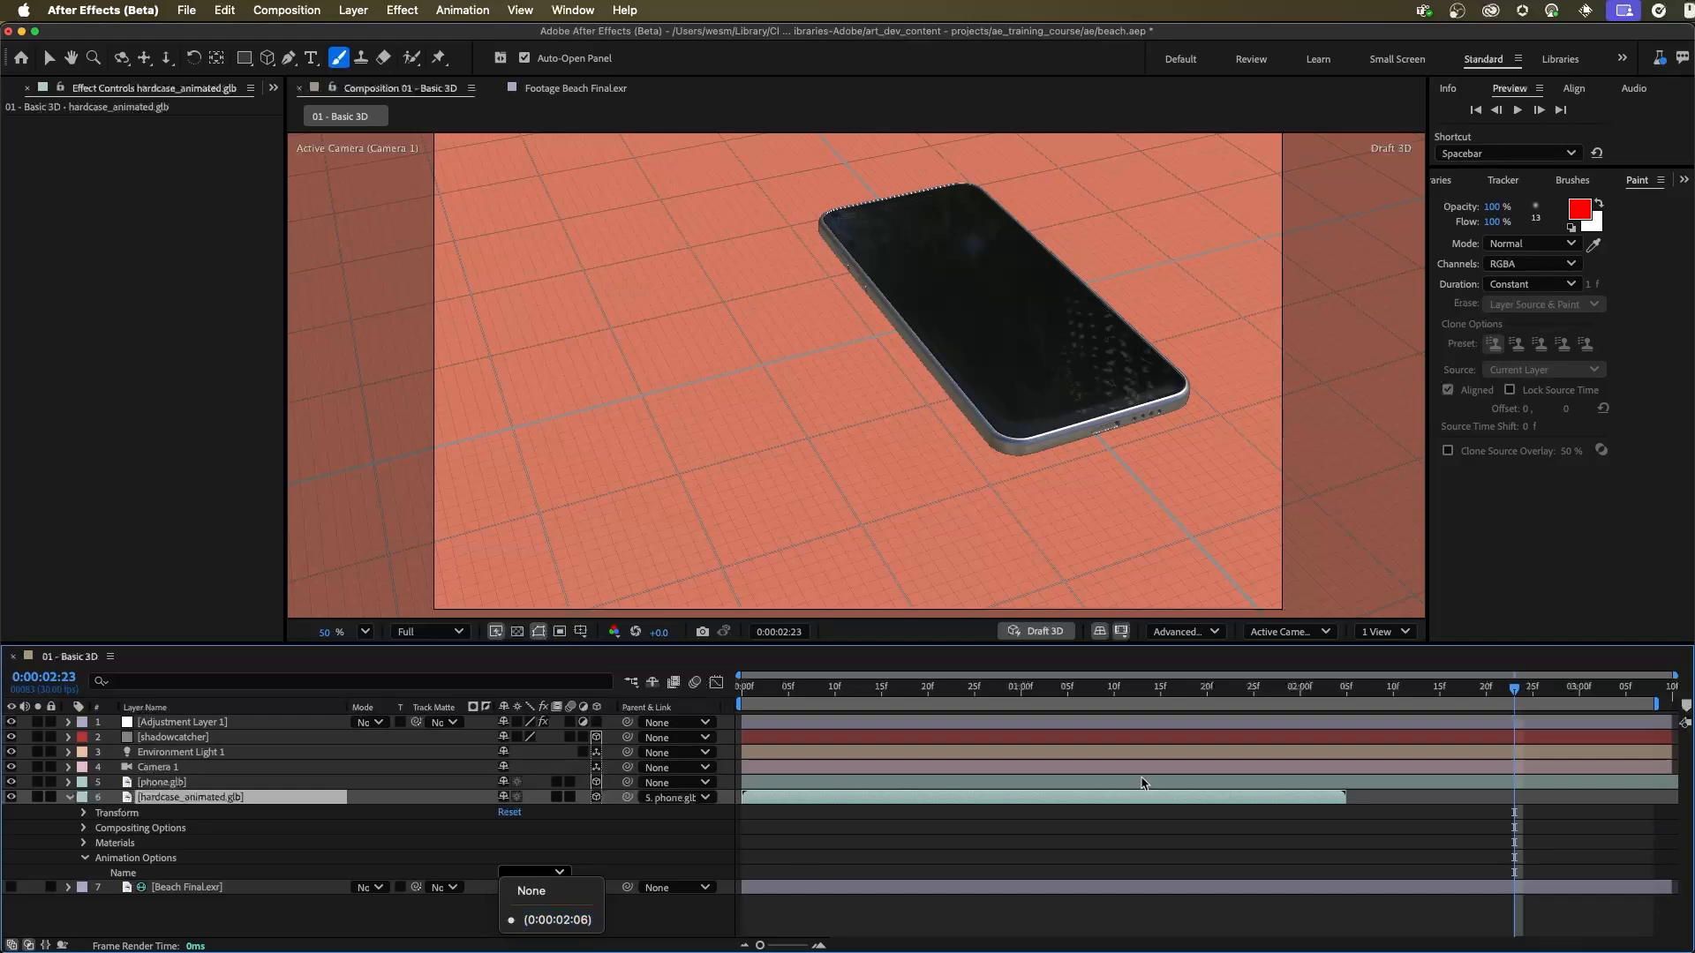
key("Escape")
Step: Preview the embedded hardcase animation from the start of the composition and scrub through it
key("Home")
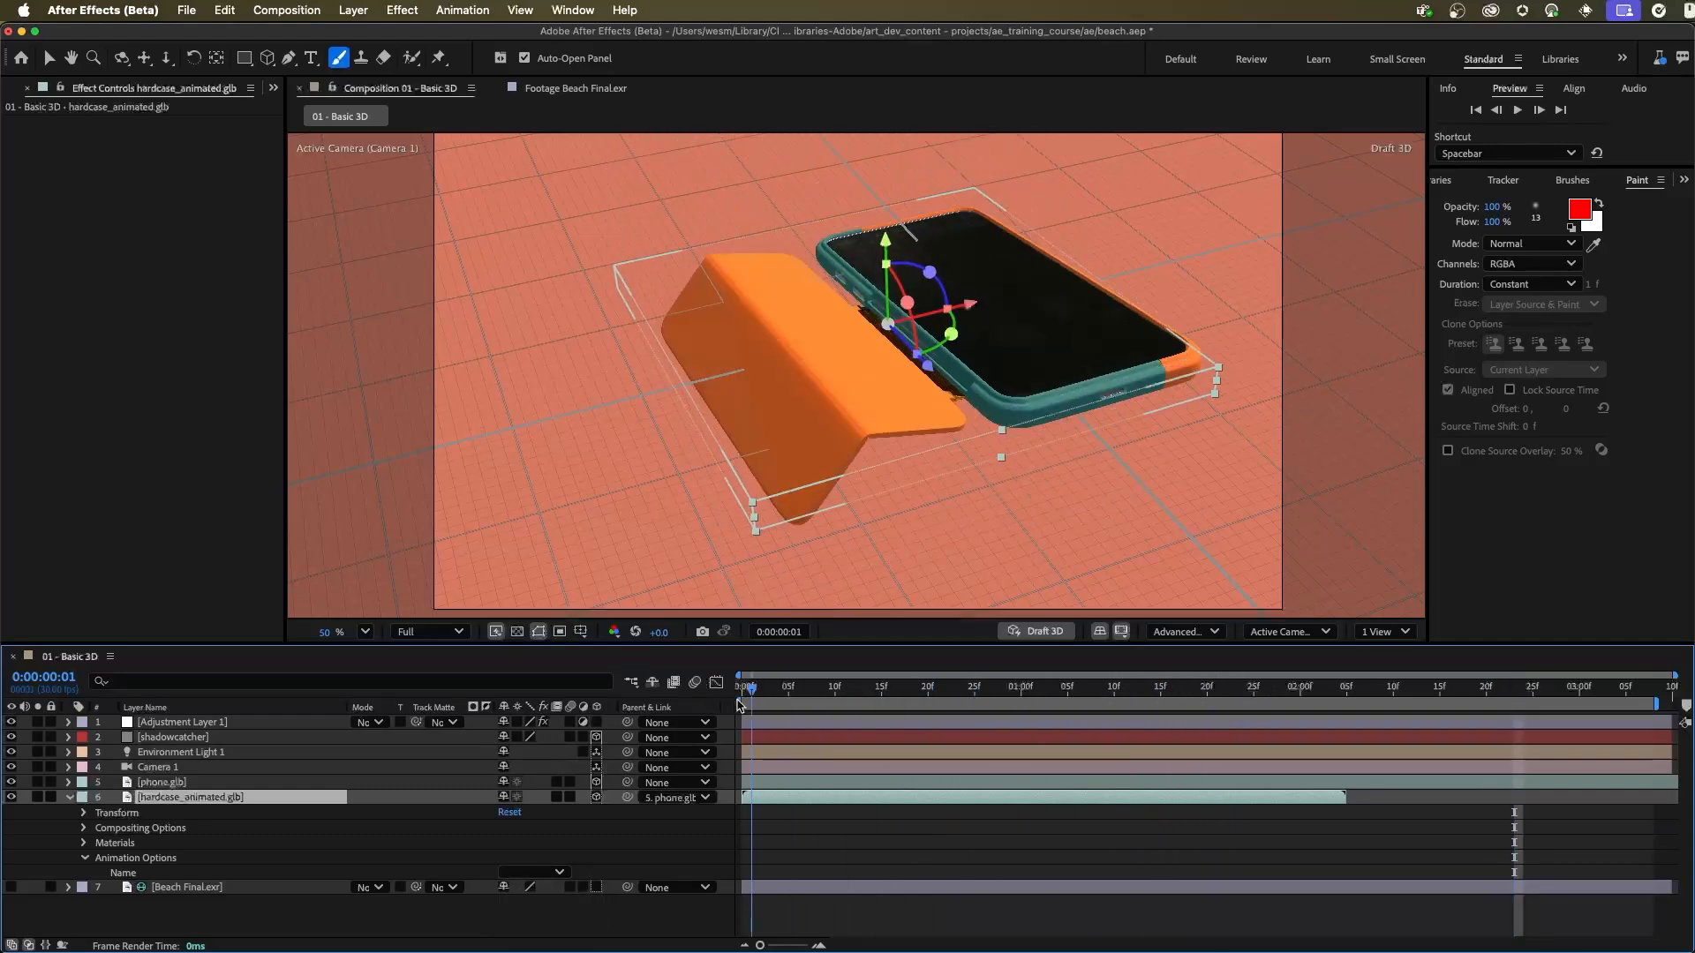
key("space")
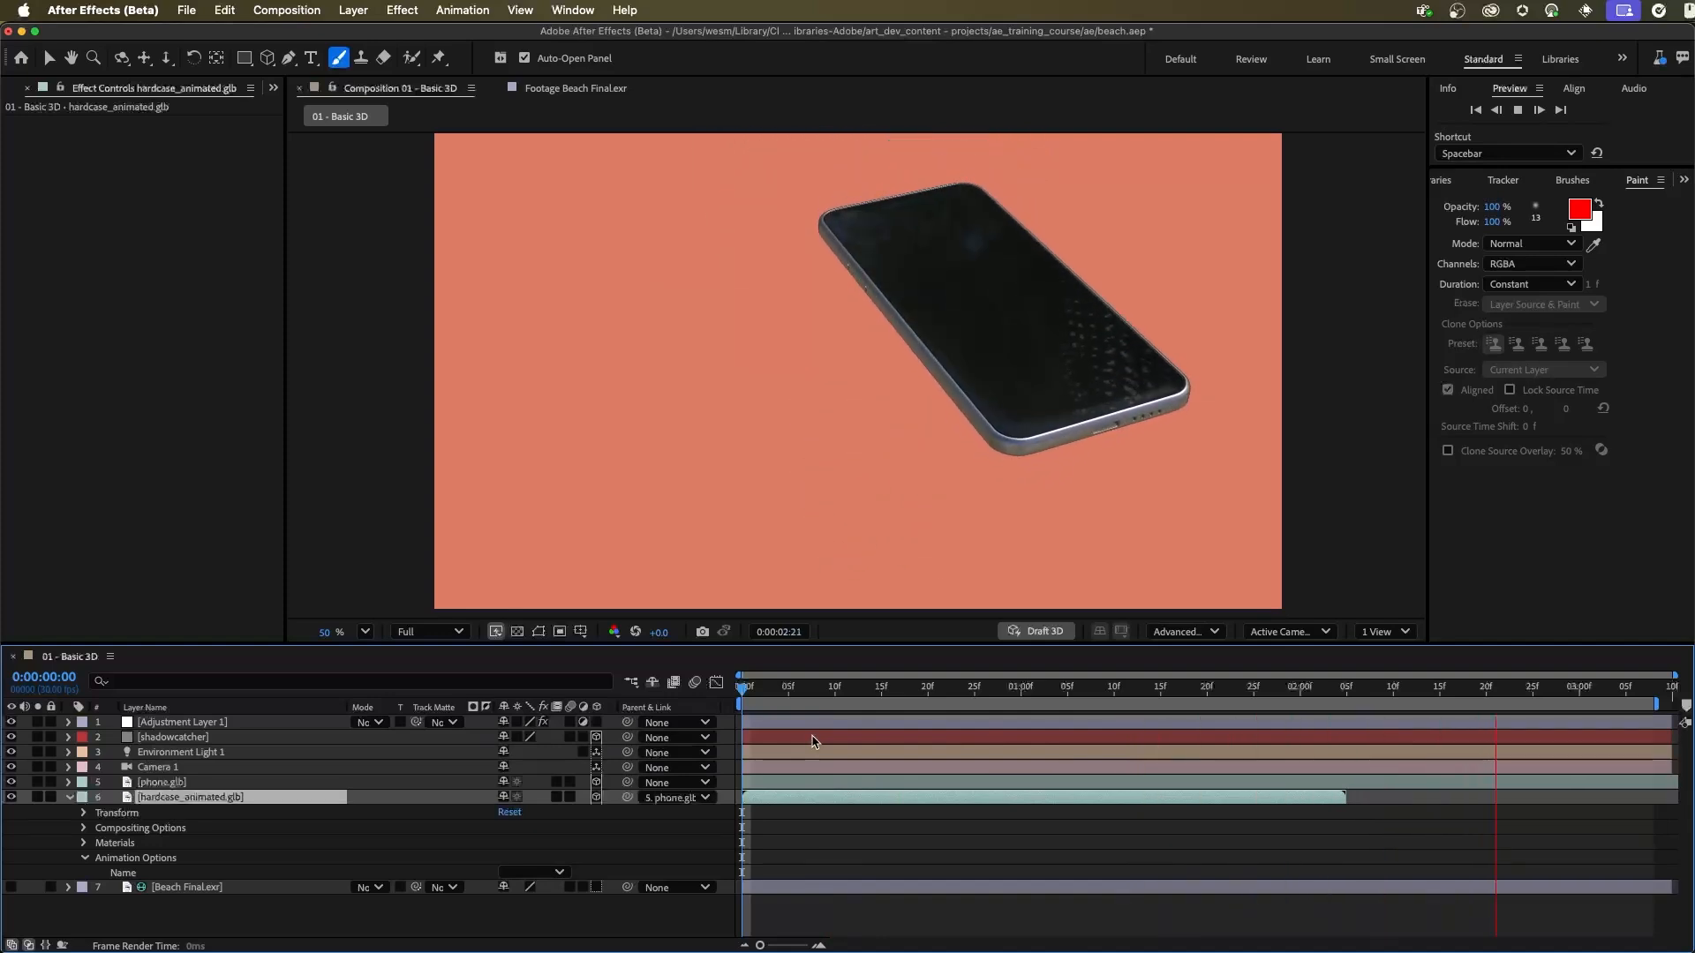
left_click_drag(945, 688, 794, 699)
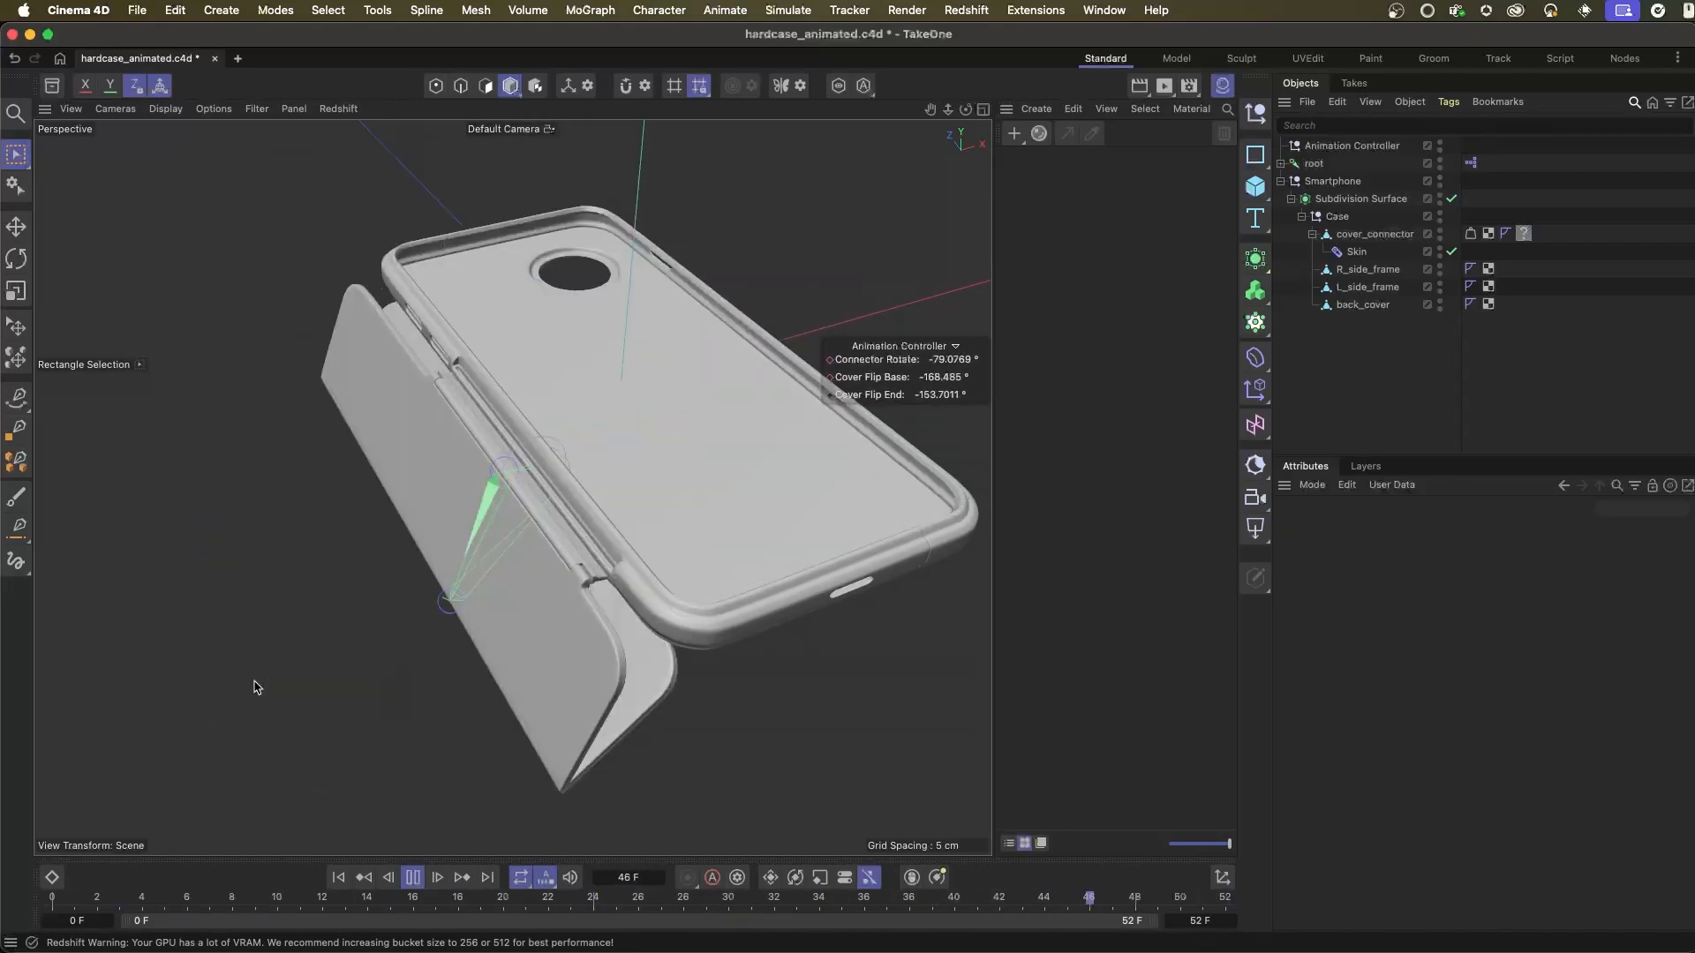
key("space")
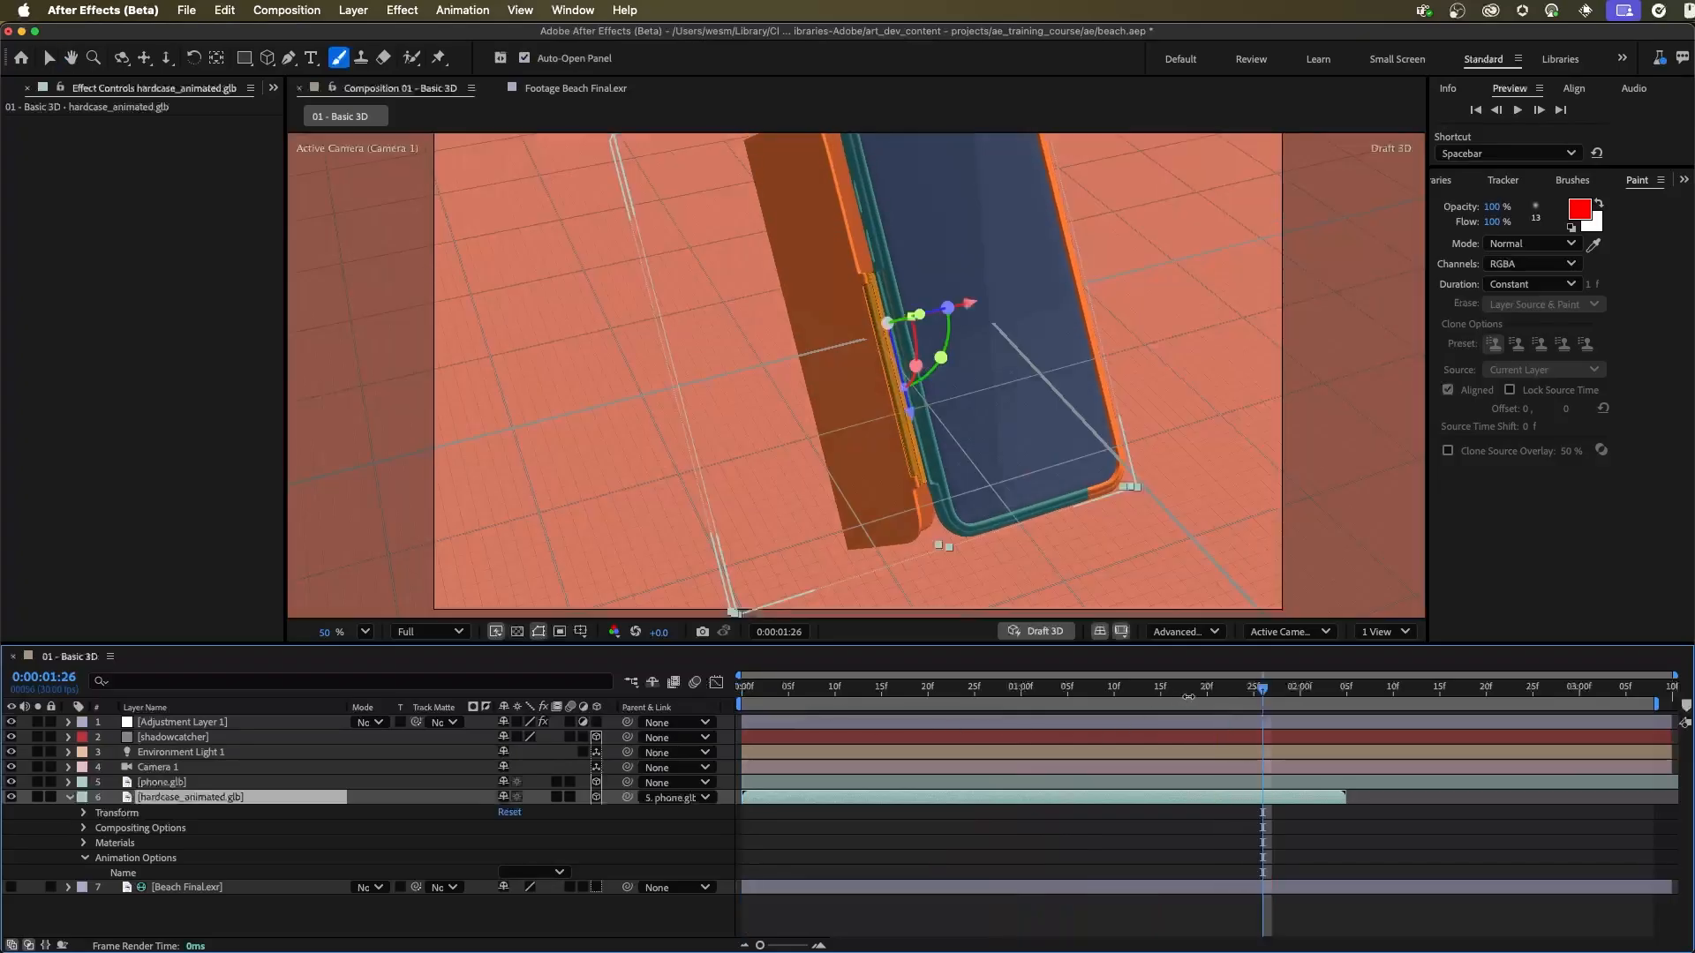
left_click_drag(1263, 688, 708, 720)
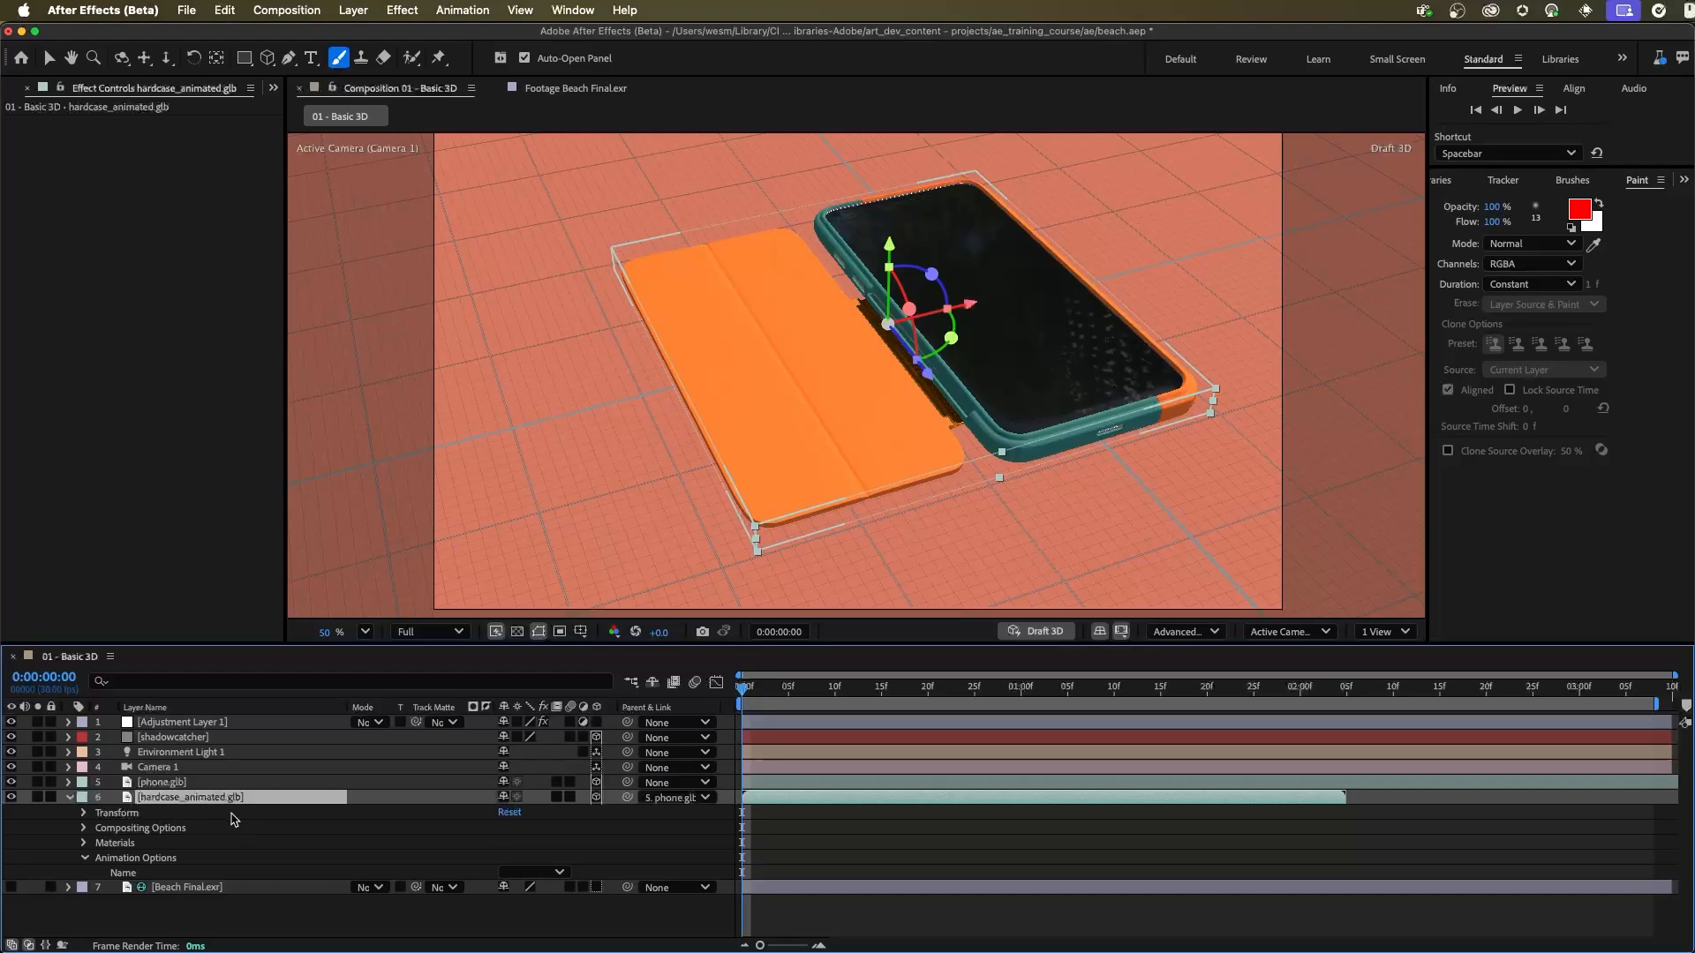
Step: Enable Time Remapping on the hardcase_animated.glb layer
left_click(68, 798)
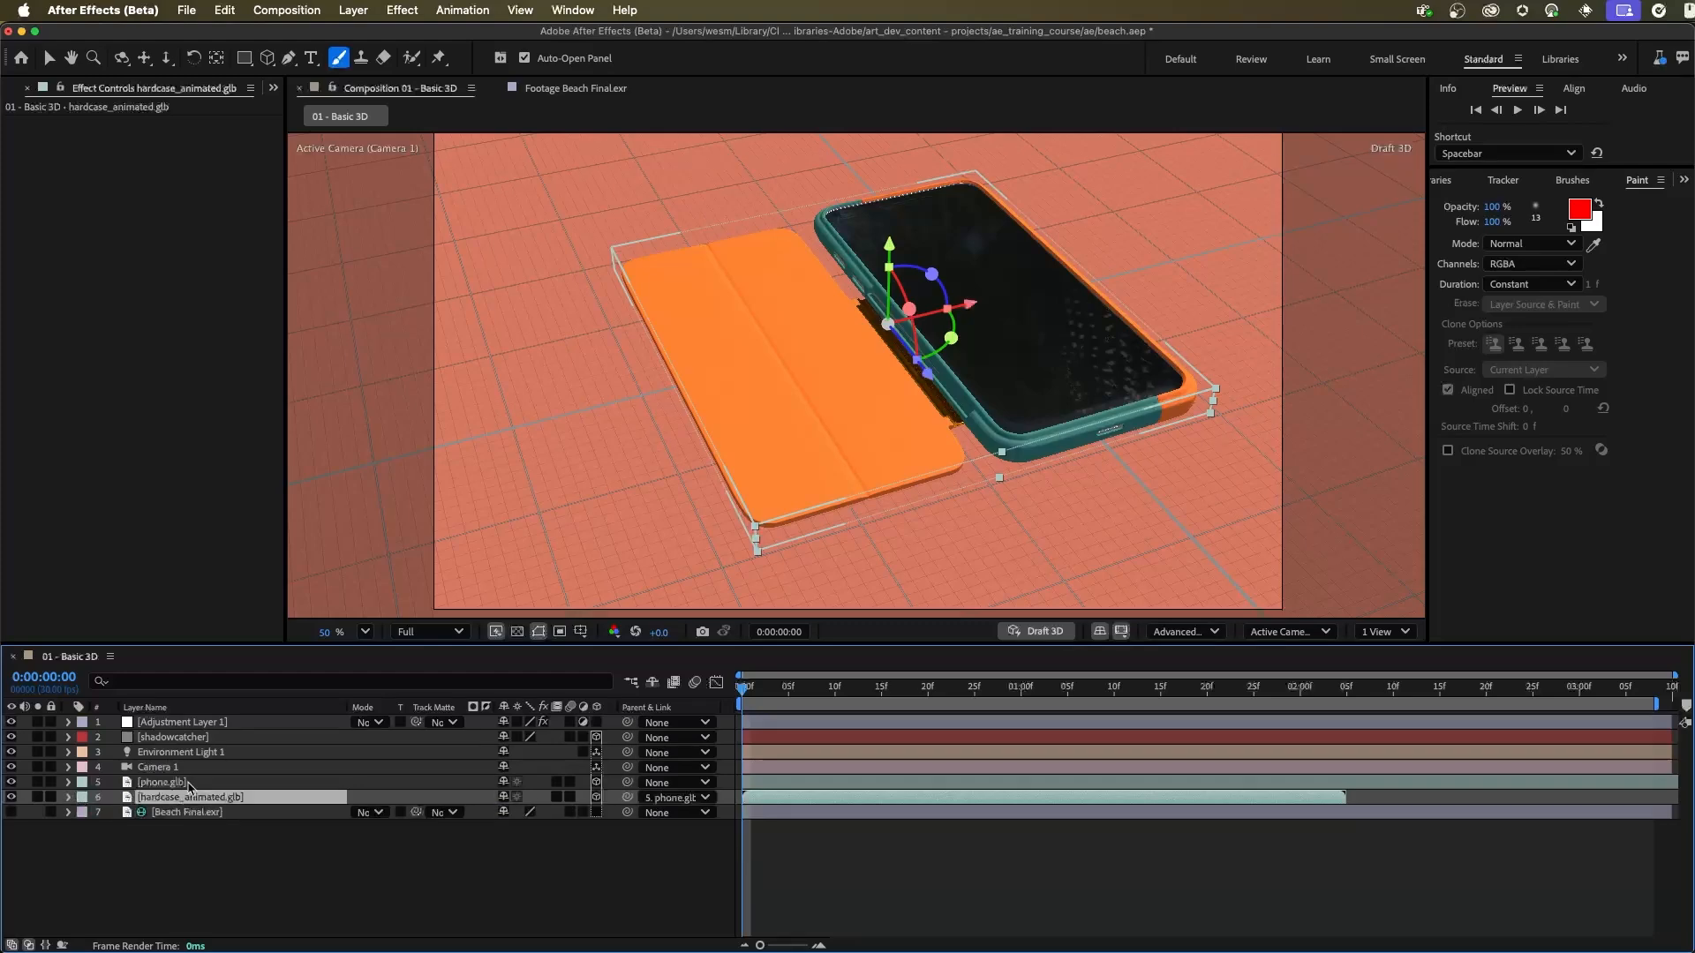
left_click(354, 11)
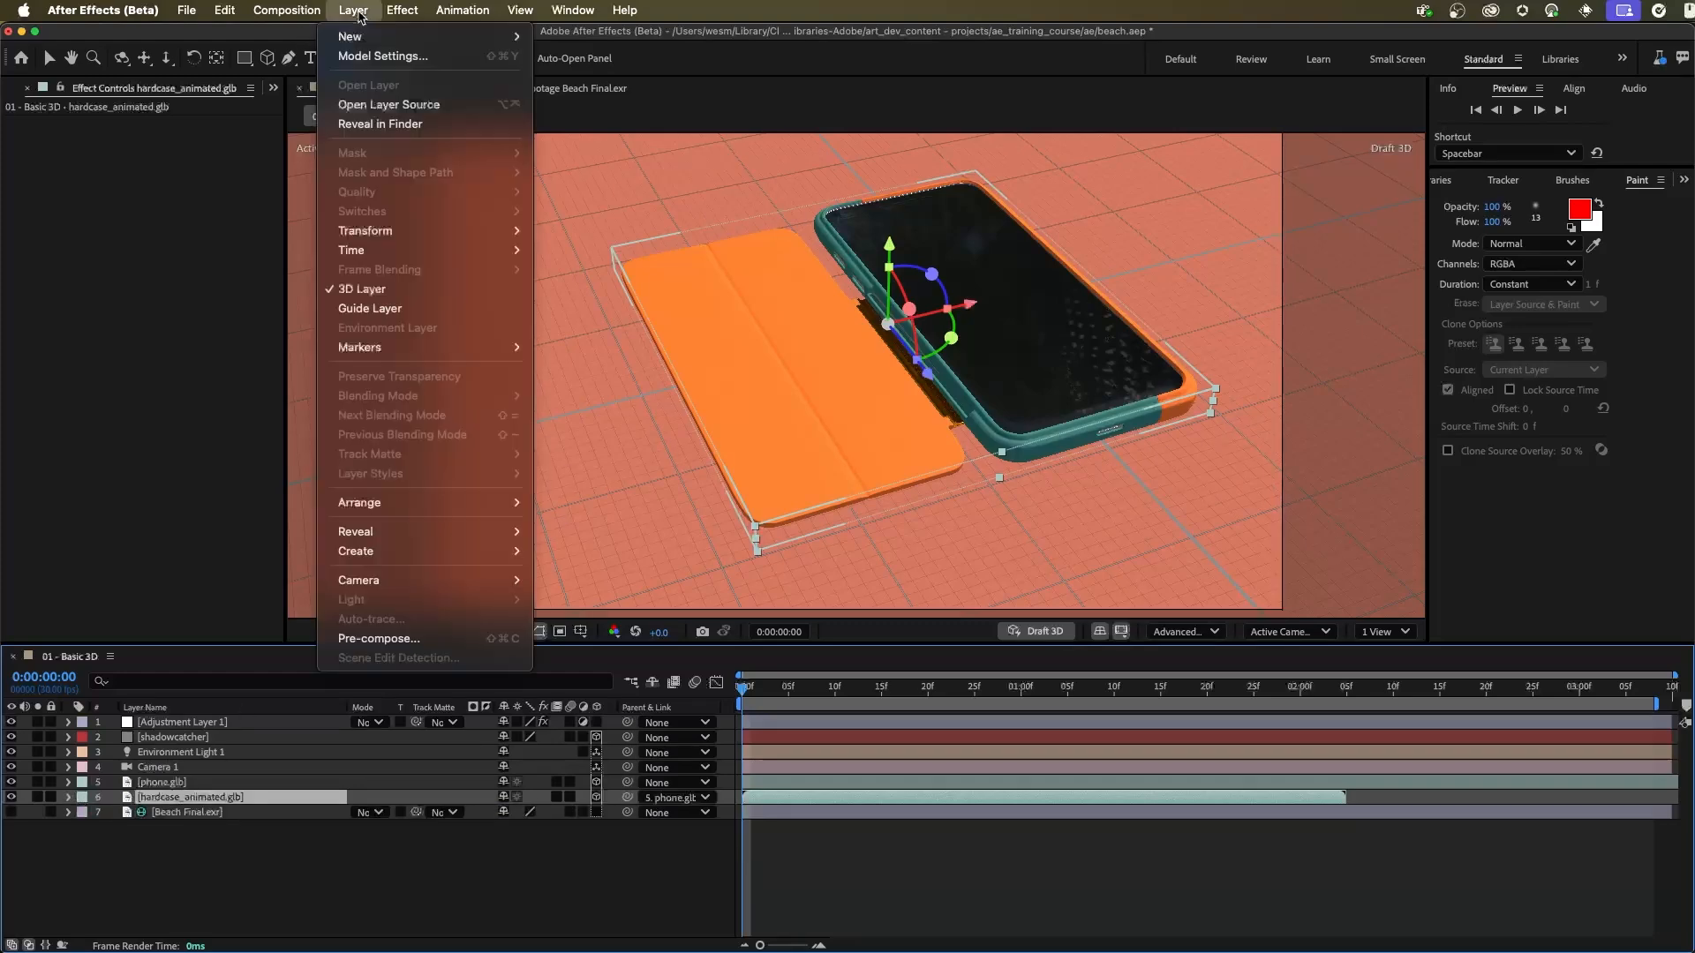
mouse_move(428, 252)
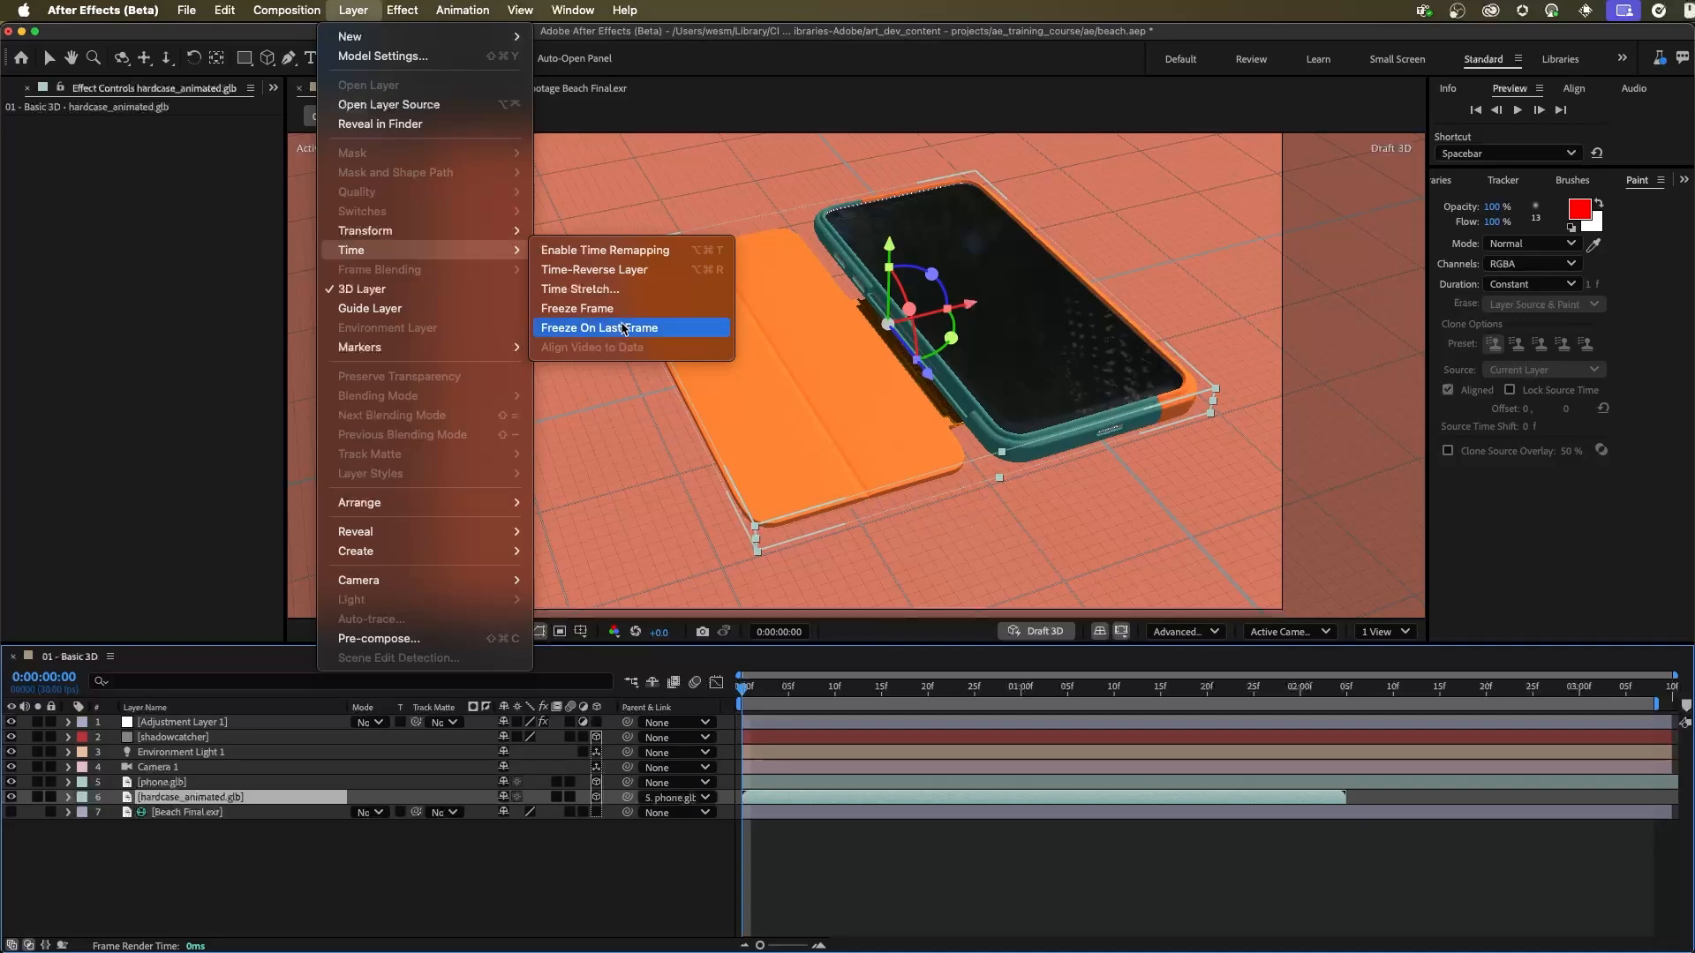
left_click(635, 253)
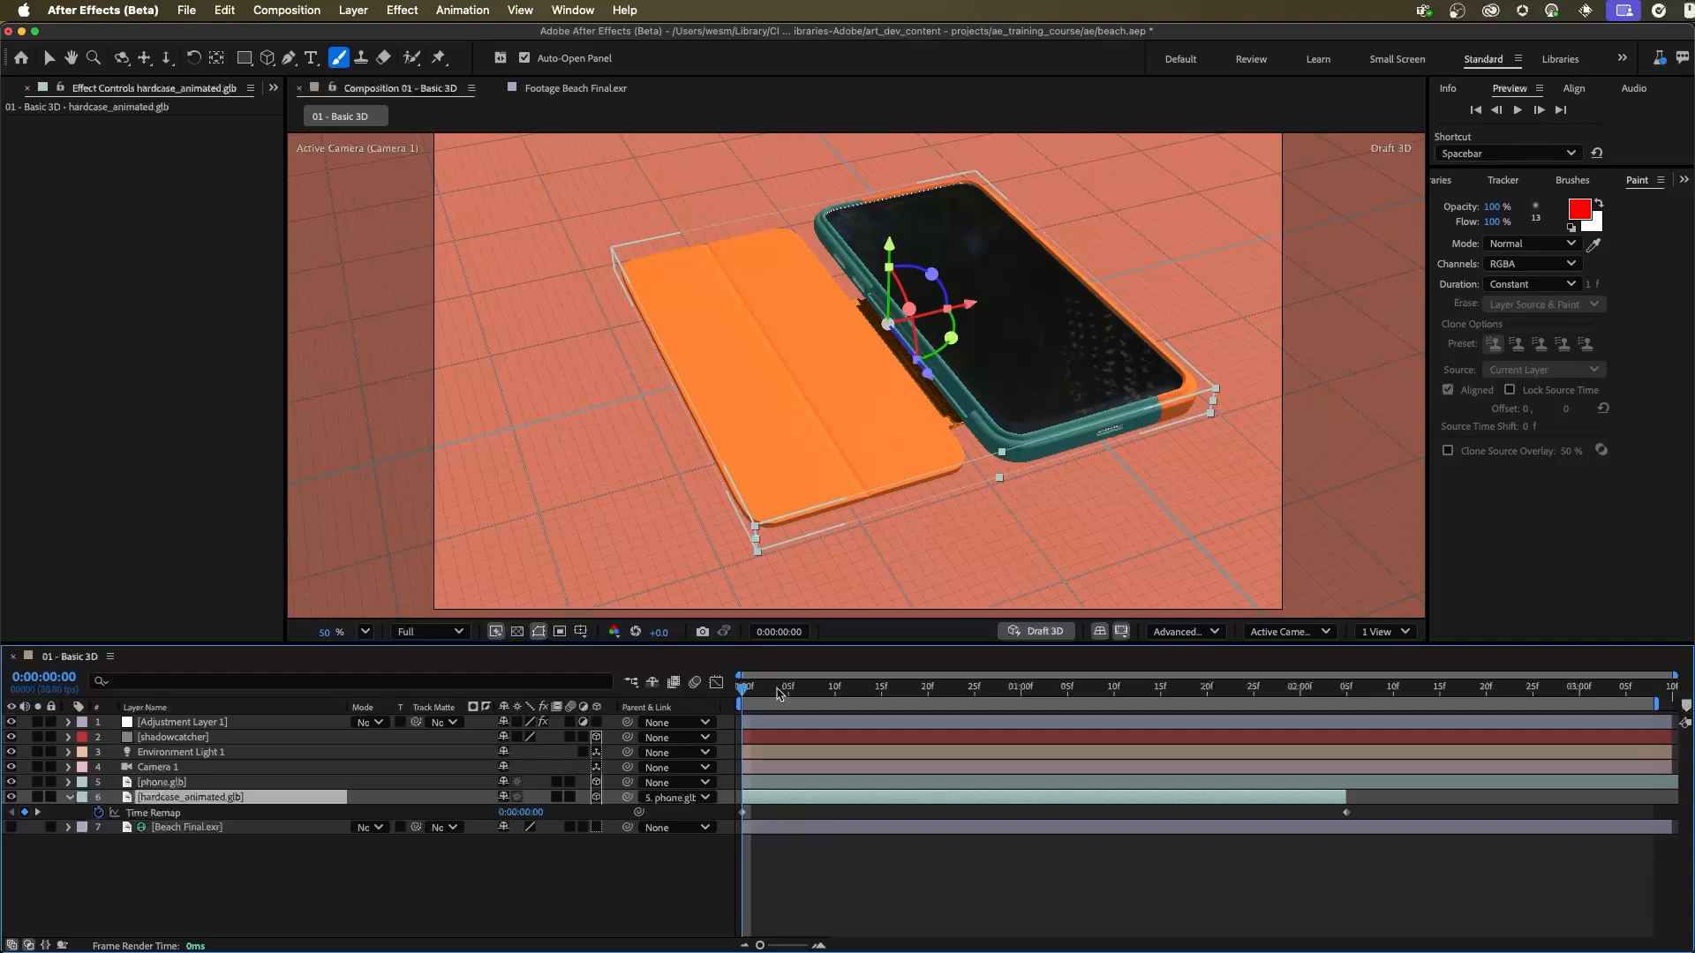
Step: Set hardcase_animated.glb's Time Remap to 0:00:01:00 at the first frame so the case starts closed
left_click_drag(755, 690, 1021, 711)
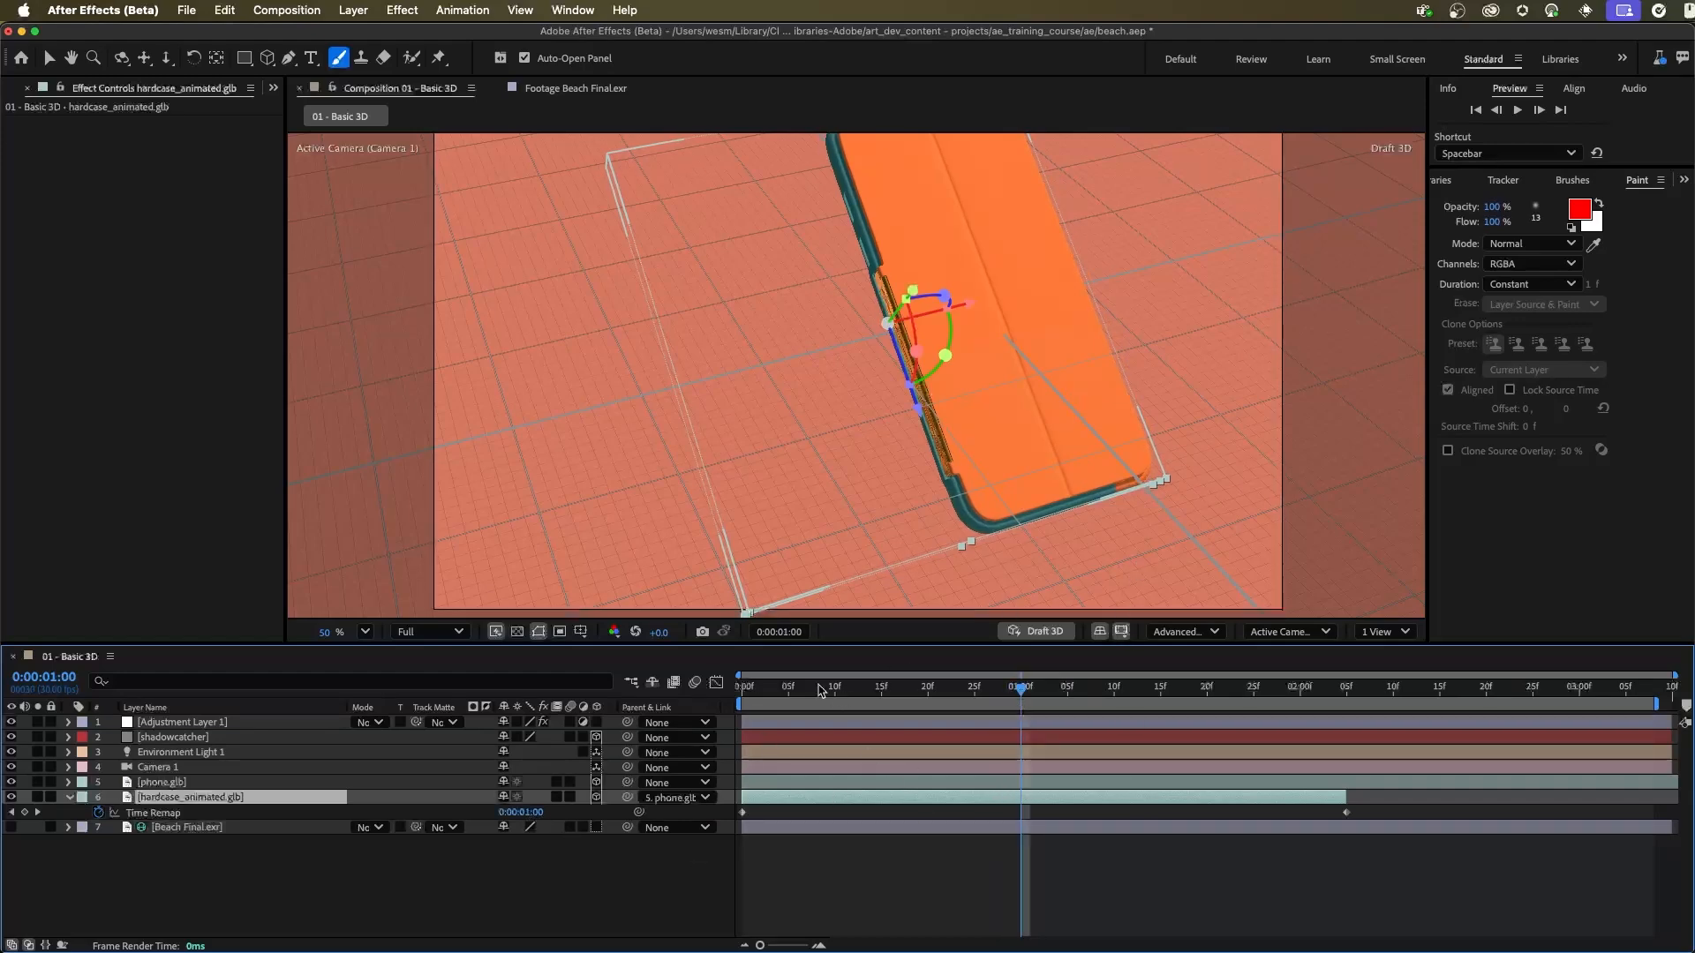
left_click_drag(865, 692, 712, 691)
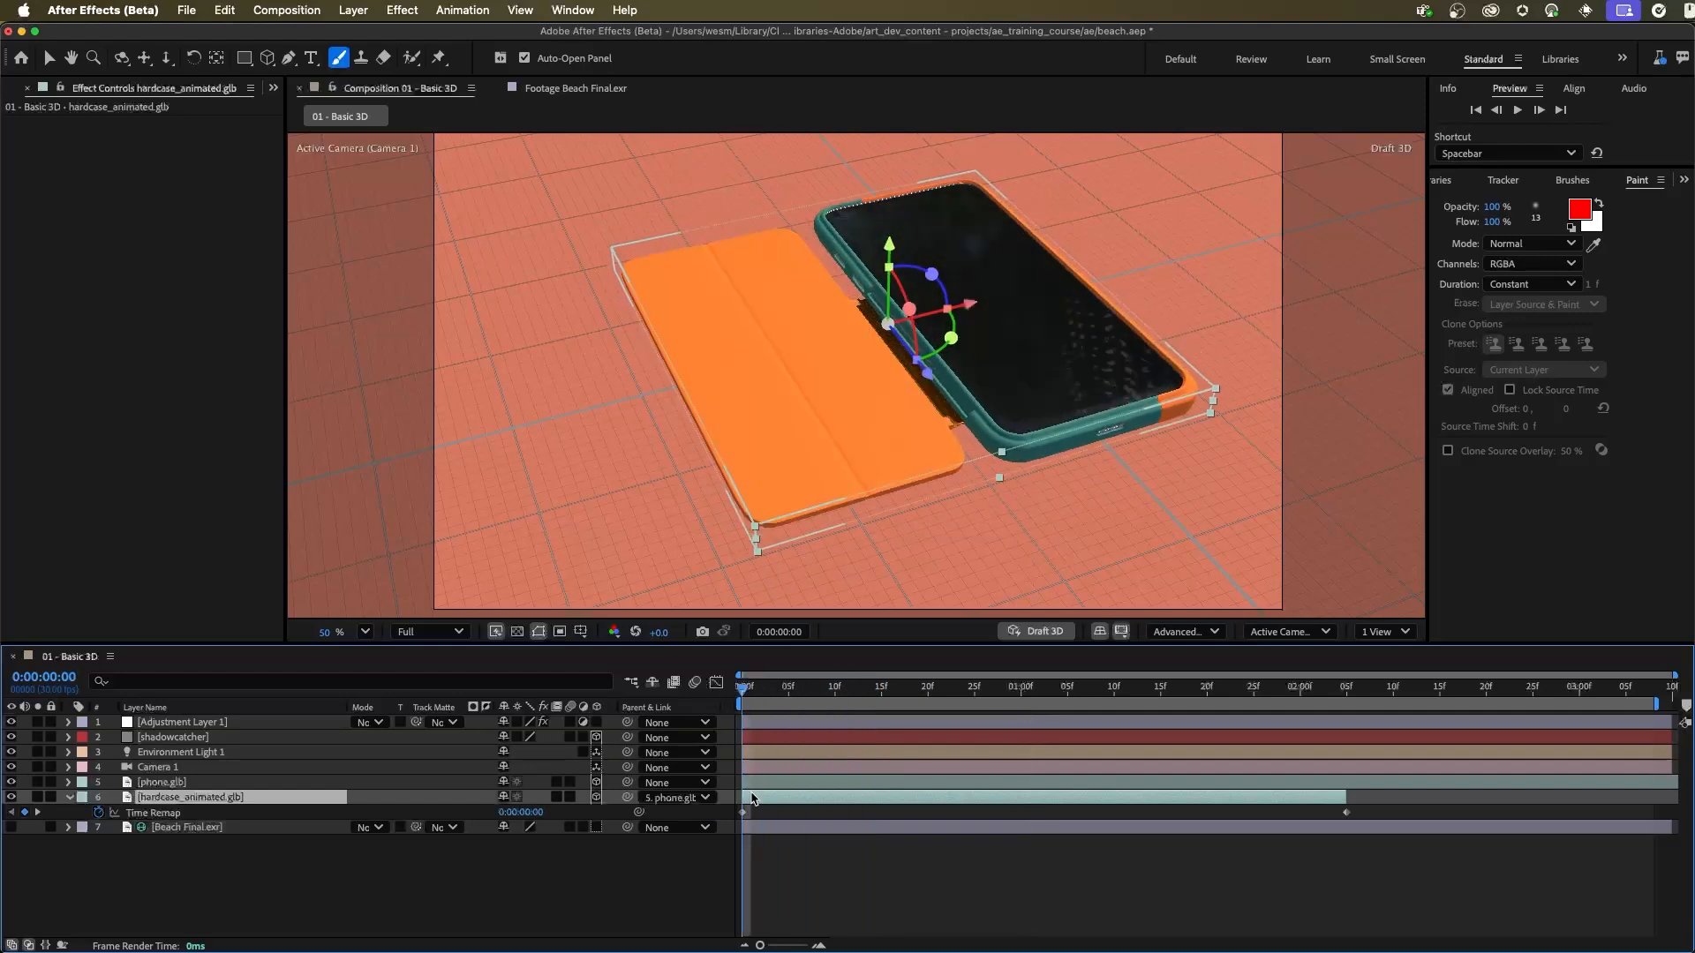
left_click(531, 813)
type("100")
key("Return")
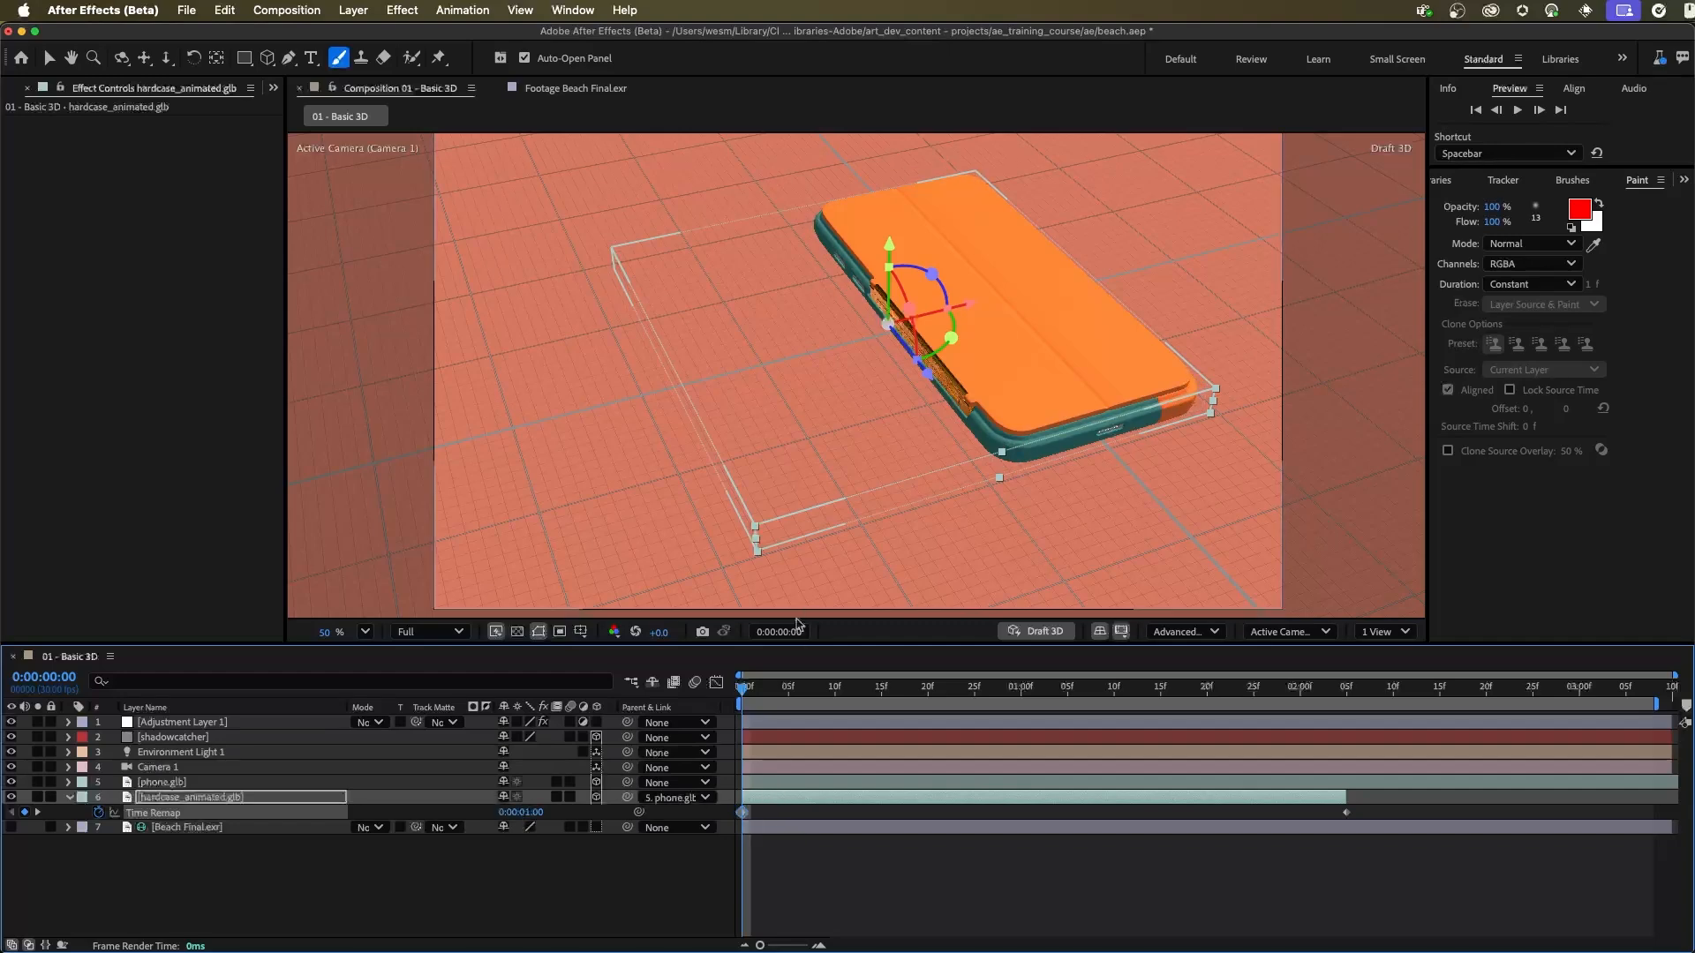
Step: Extend the hardcase_animated.glb layer past its last Time Remap keyframe to the end of the composition and preview the motion
left_click_drag(746, 697, 1350, 773)
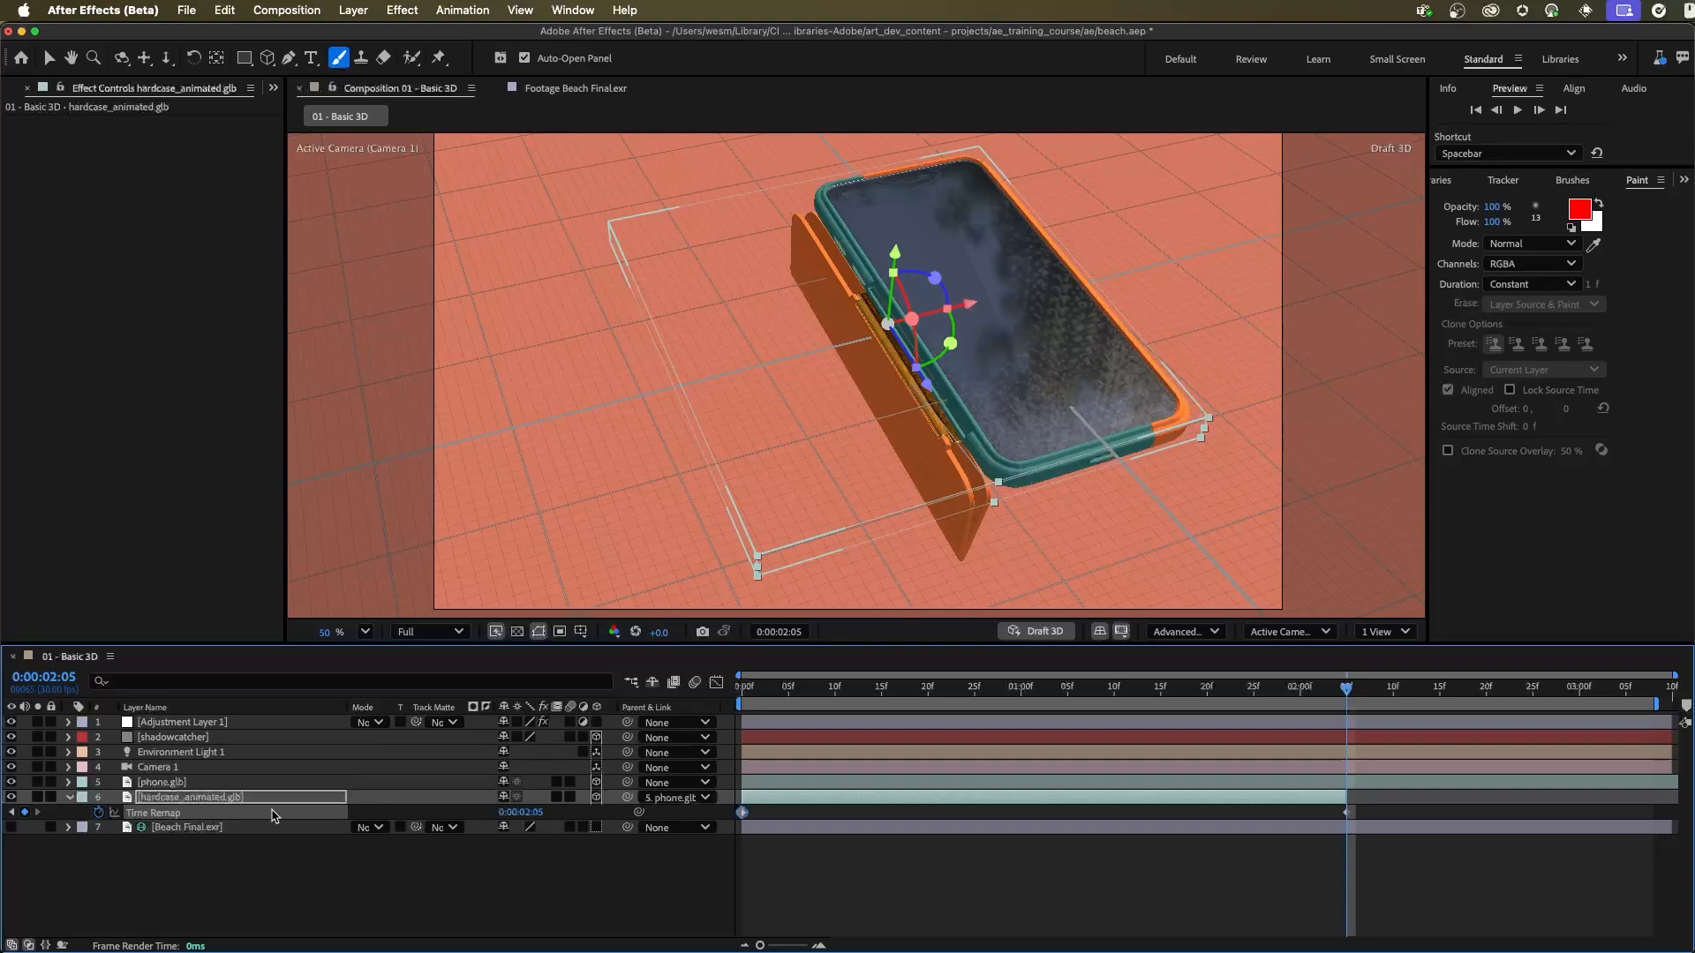
left_click_drag(1345, 798, 1675, 805)
key("space")
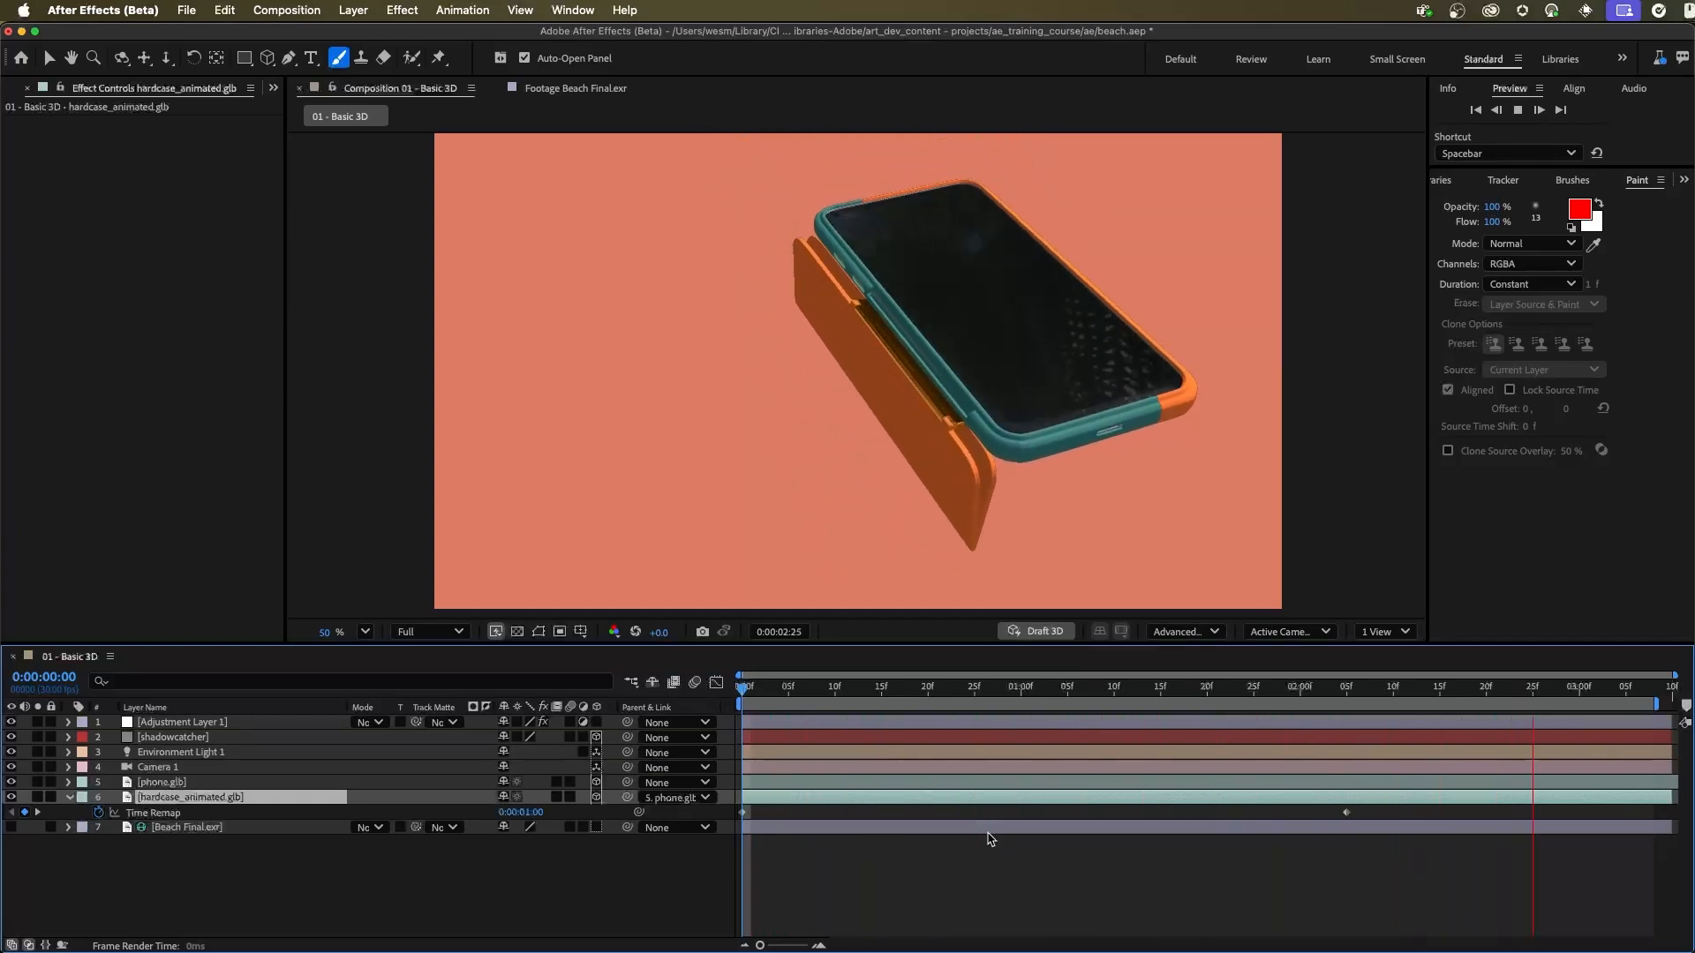
key("space")
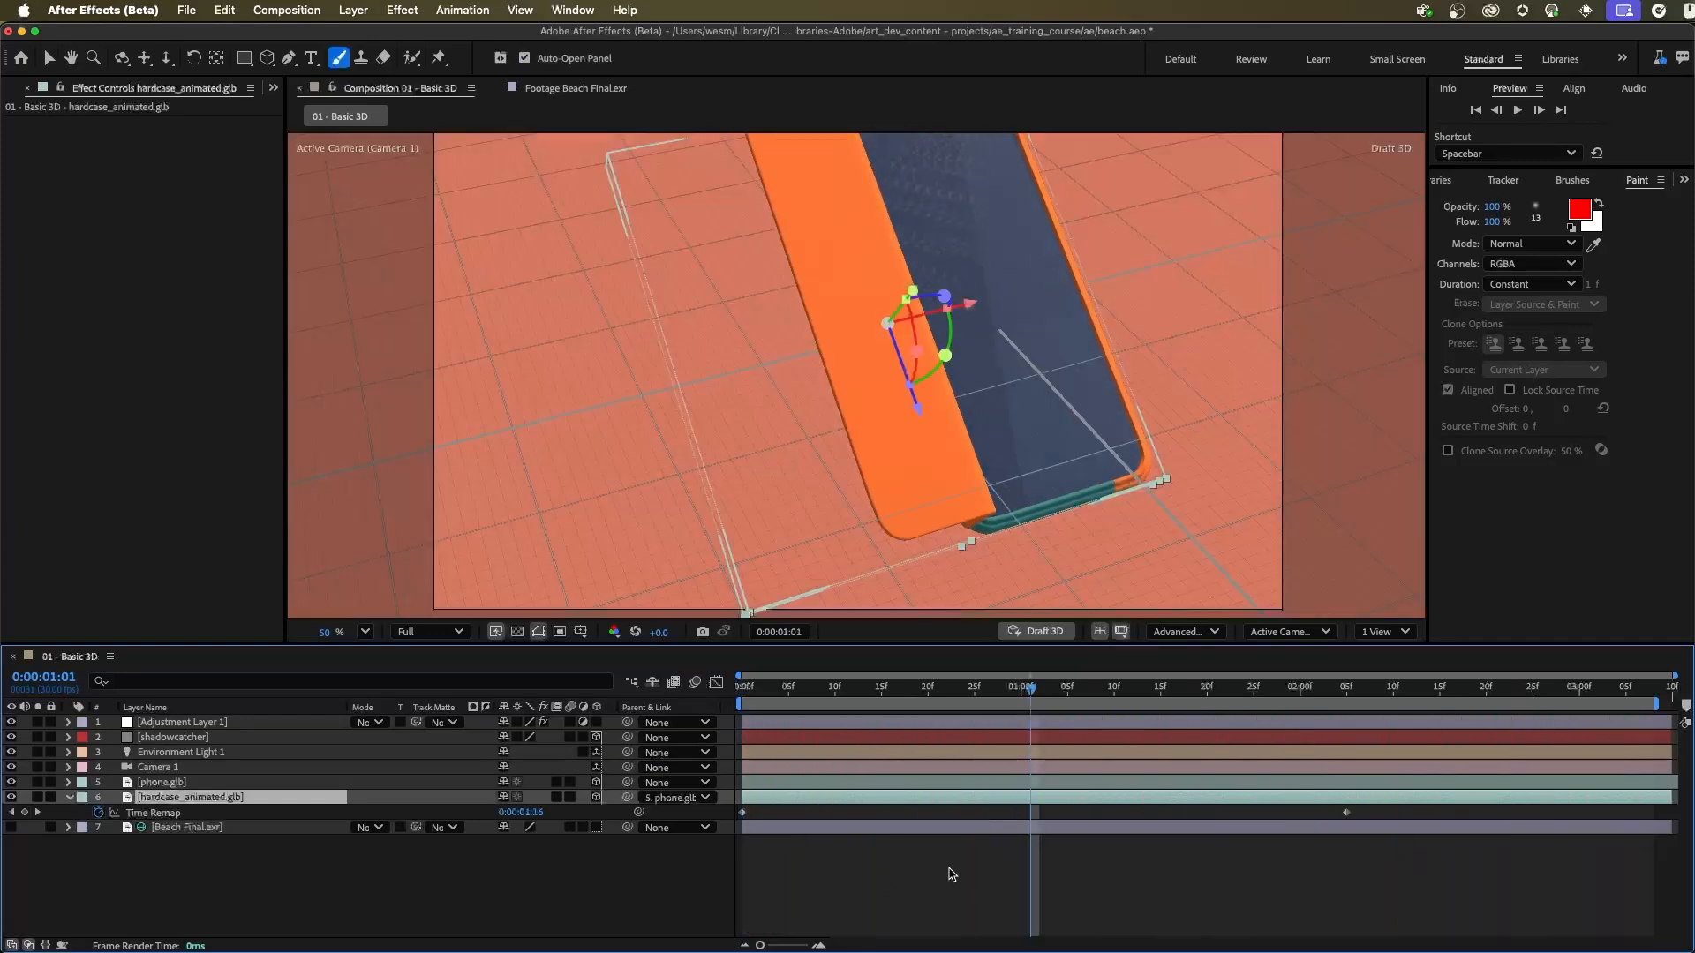
key("Home")
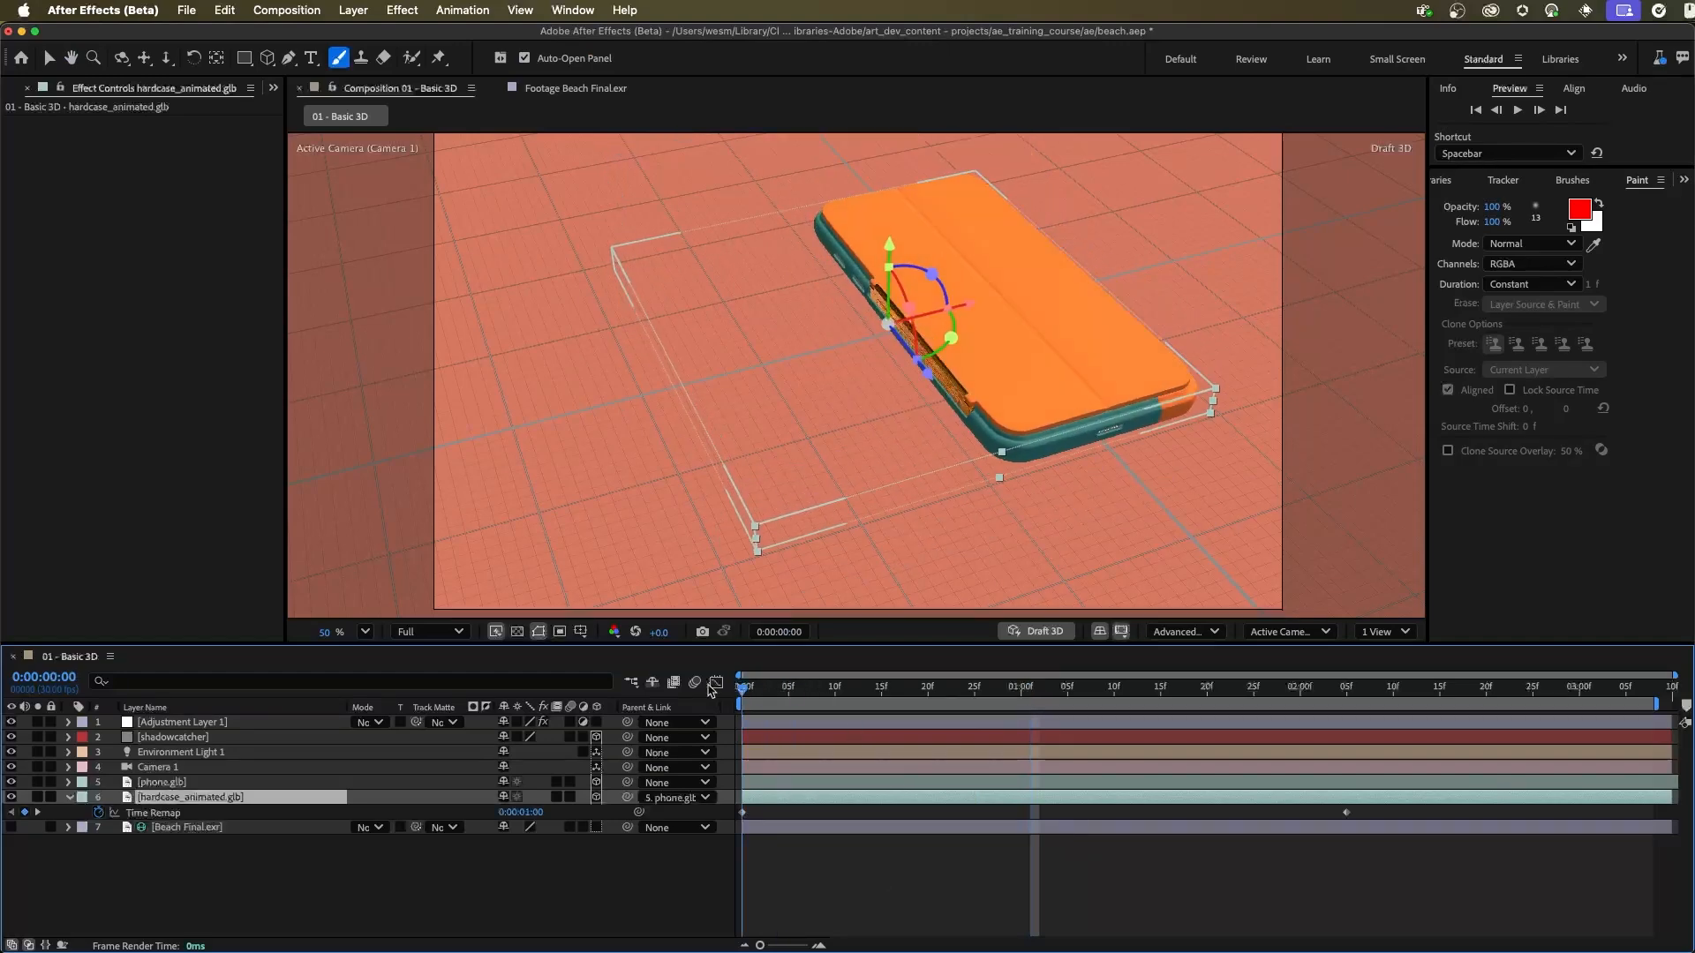
mouse_move(741, 687)
left_mouse_down()
mouse_move(1143, 733)
mouse_move(743, 717)
left_mouse_up()
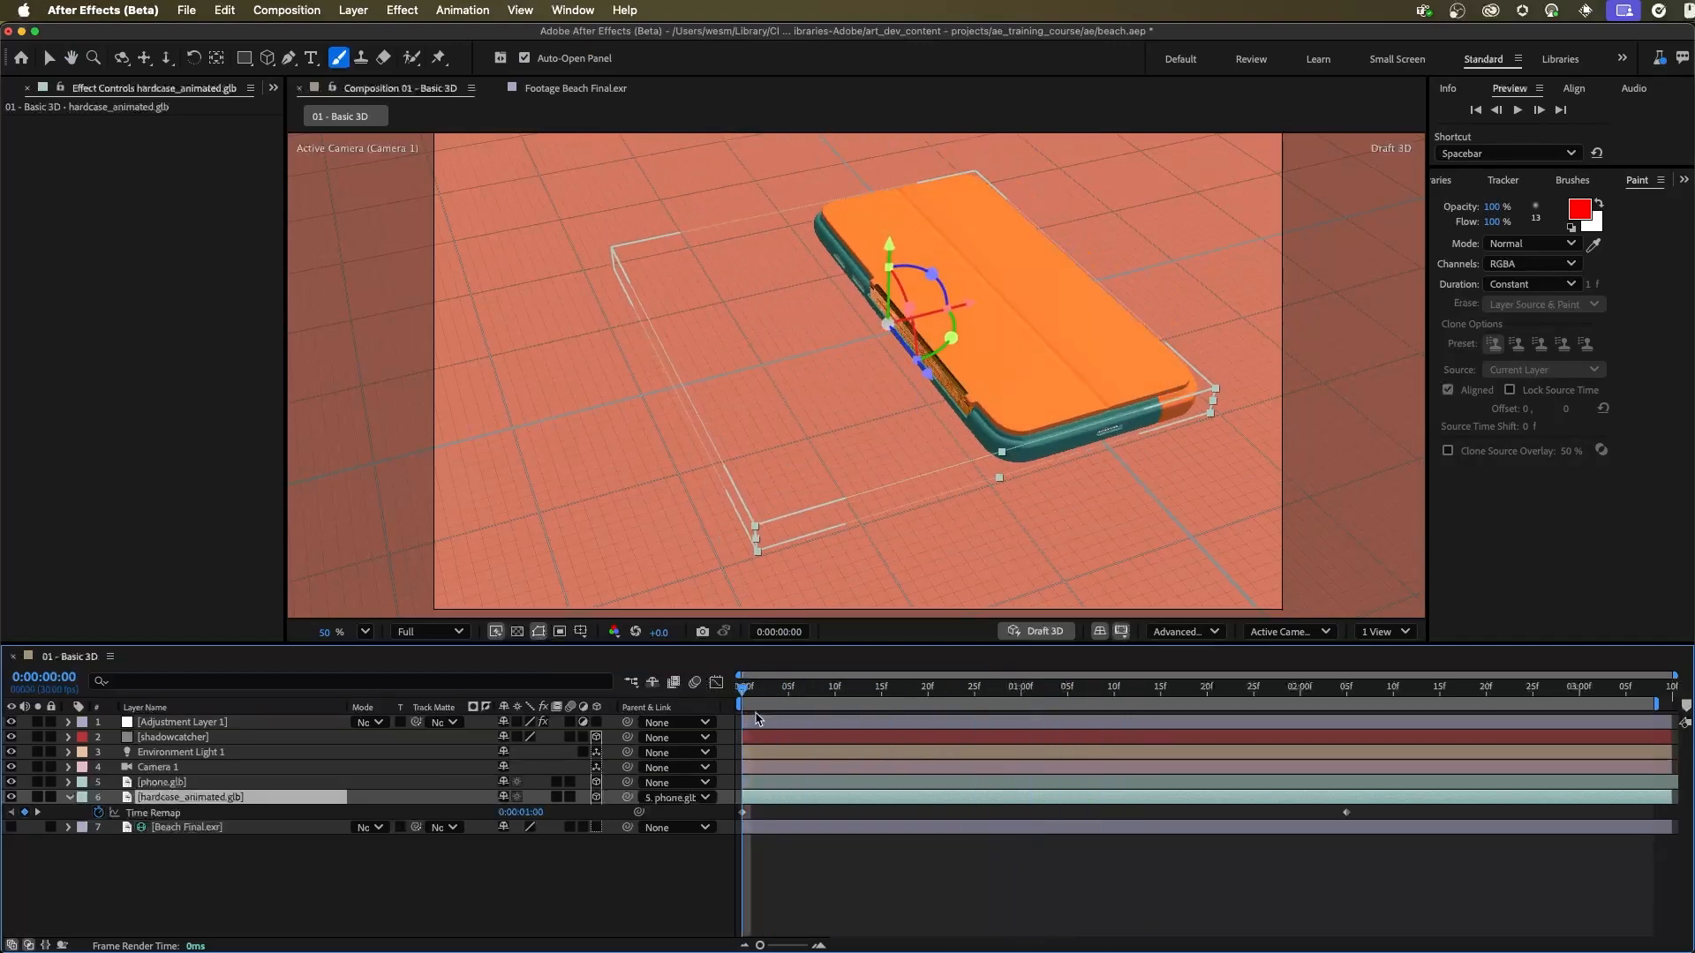
key("space")
key("space")
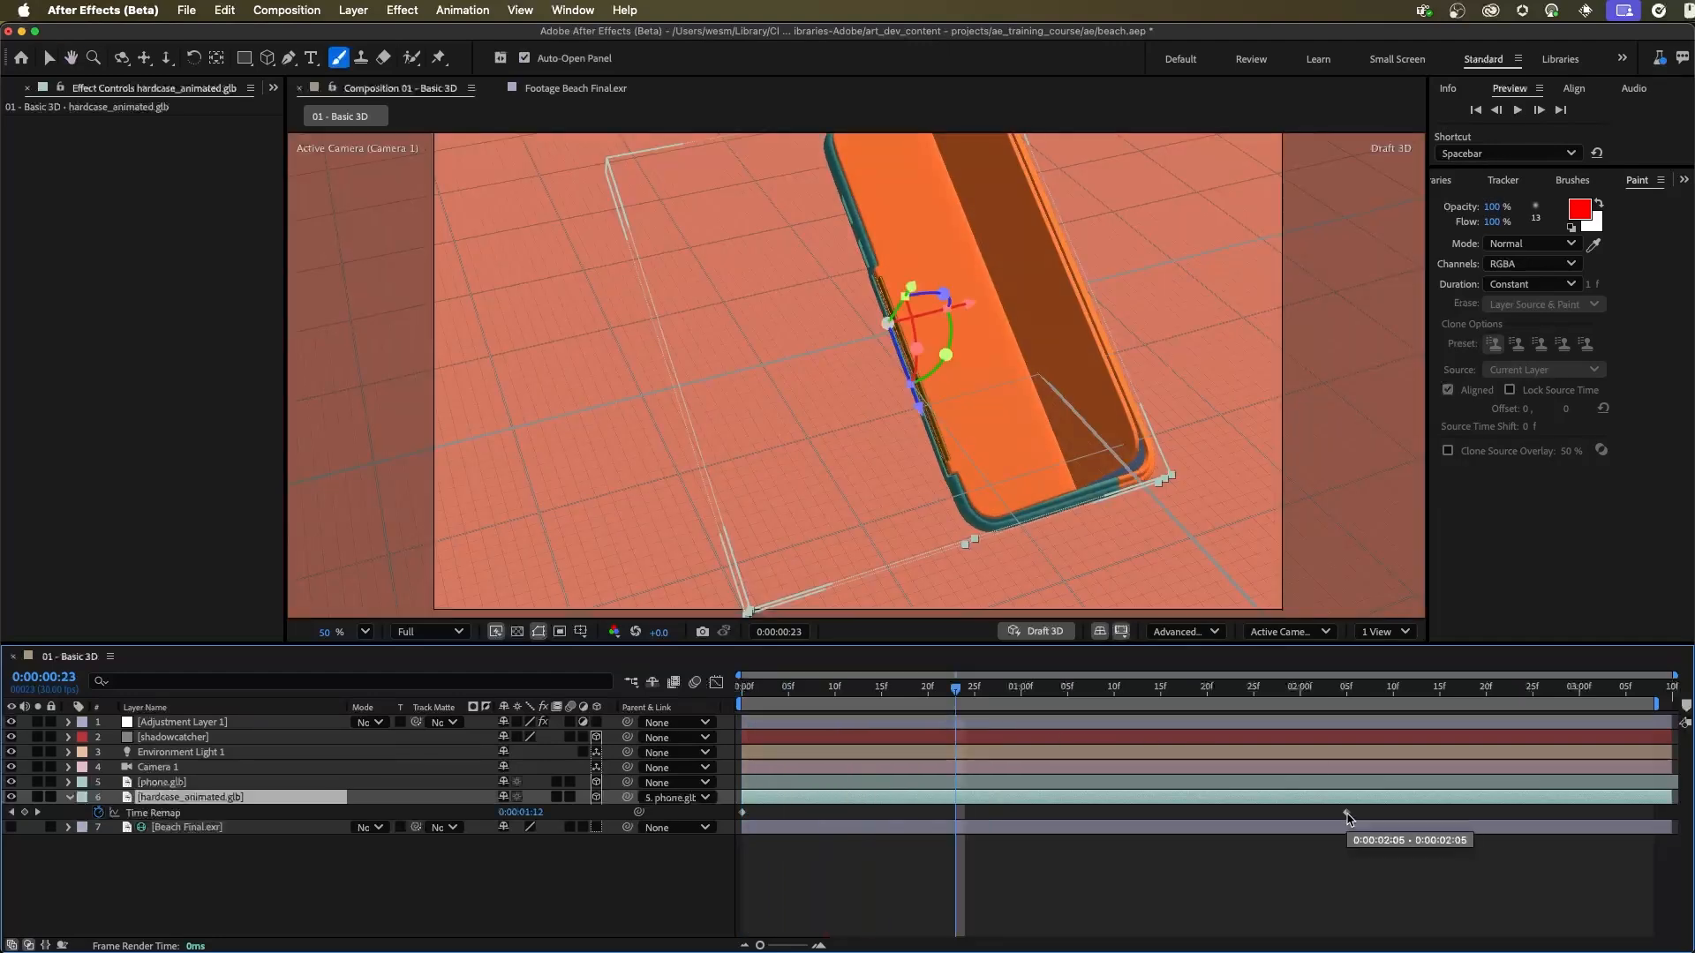
Step: Try the last Time Remap keyframe at about 0:00:01:08 and at about 0:00:03:09, and preview the slower timing
left_click_drag(1348, 816, 1095, 822)
left_click_drag(816, 687, 700, 683)
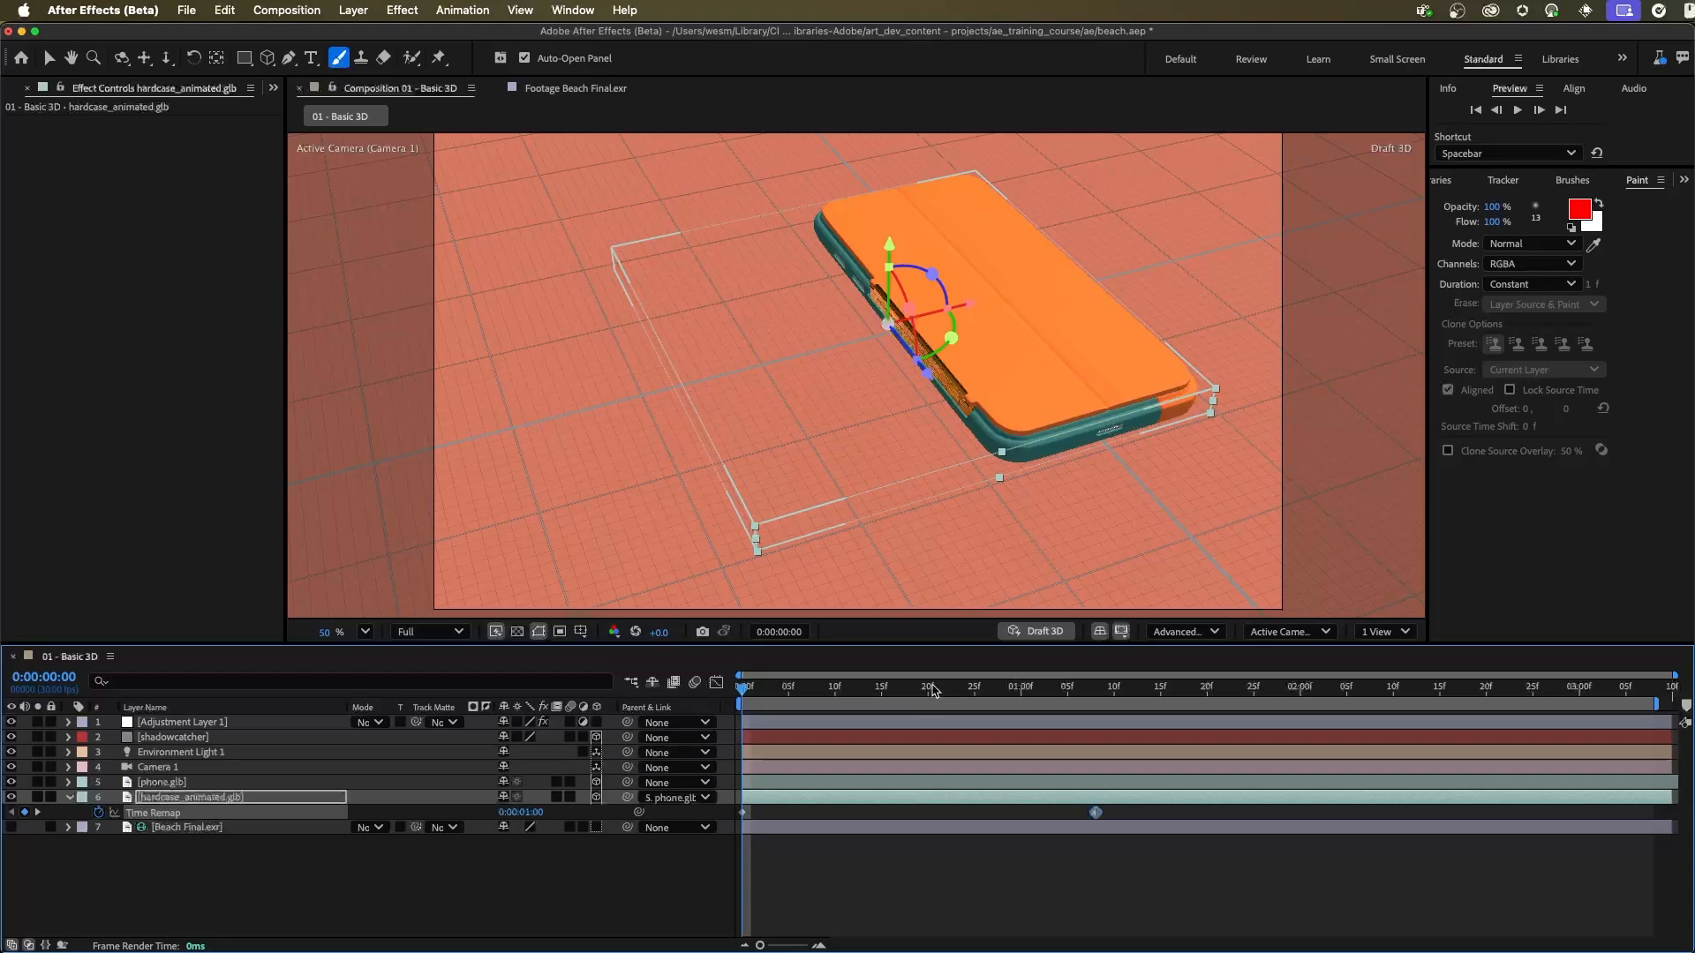
left_click_drag(1097, 817, 1660, 829)
left_click_drag(926, 690, 708, 691)
key("space")
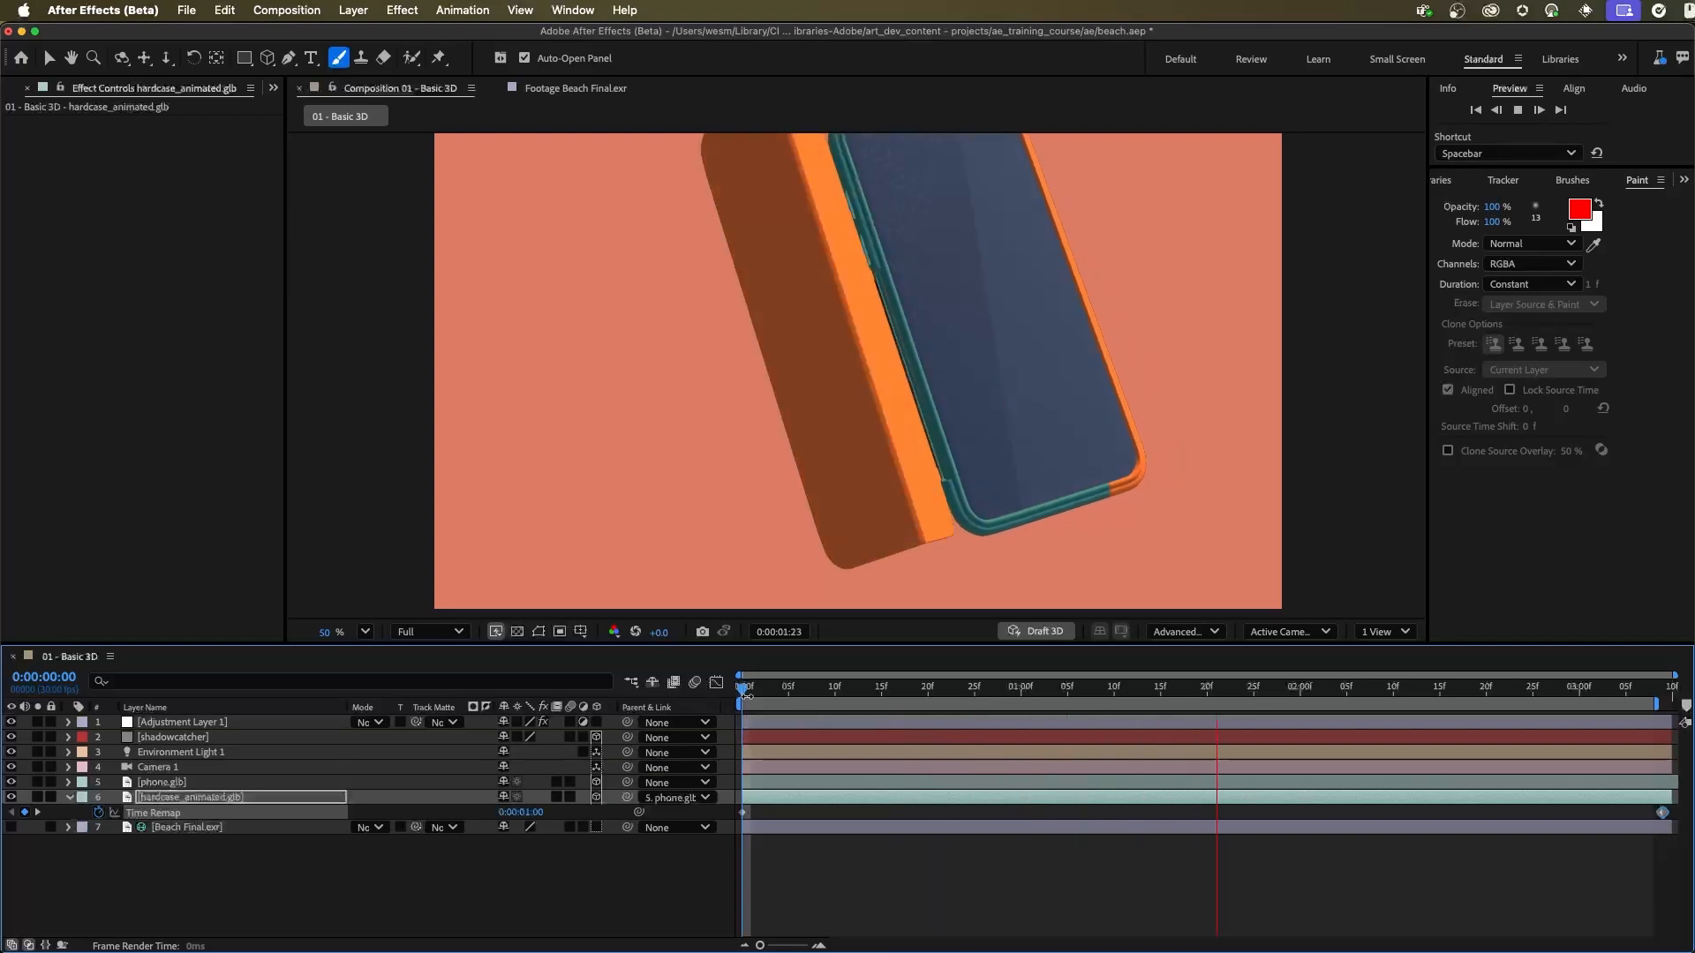
key("space")
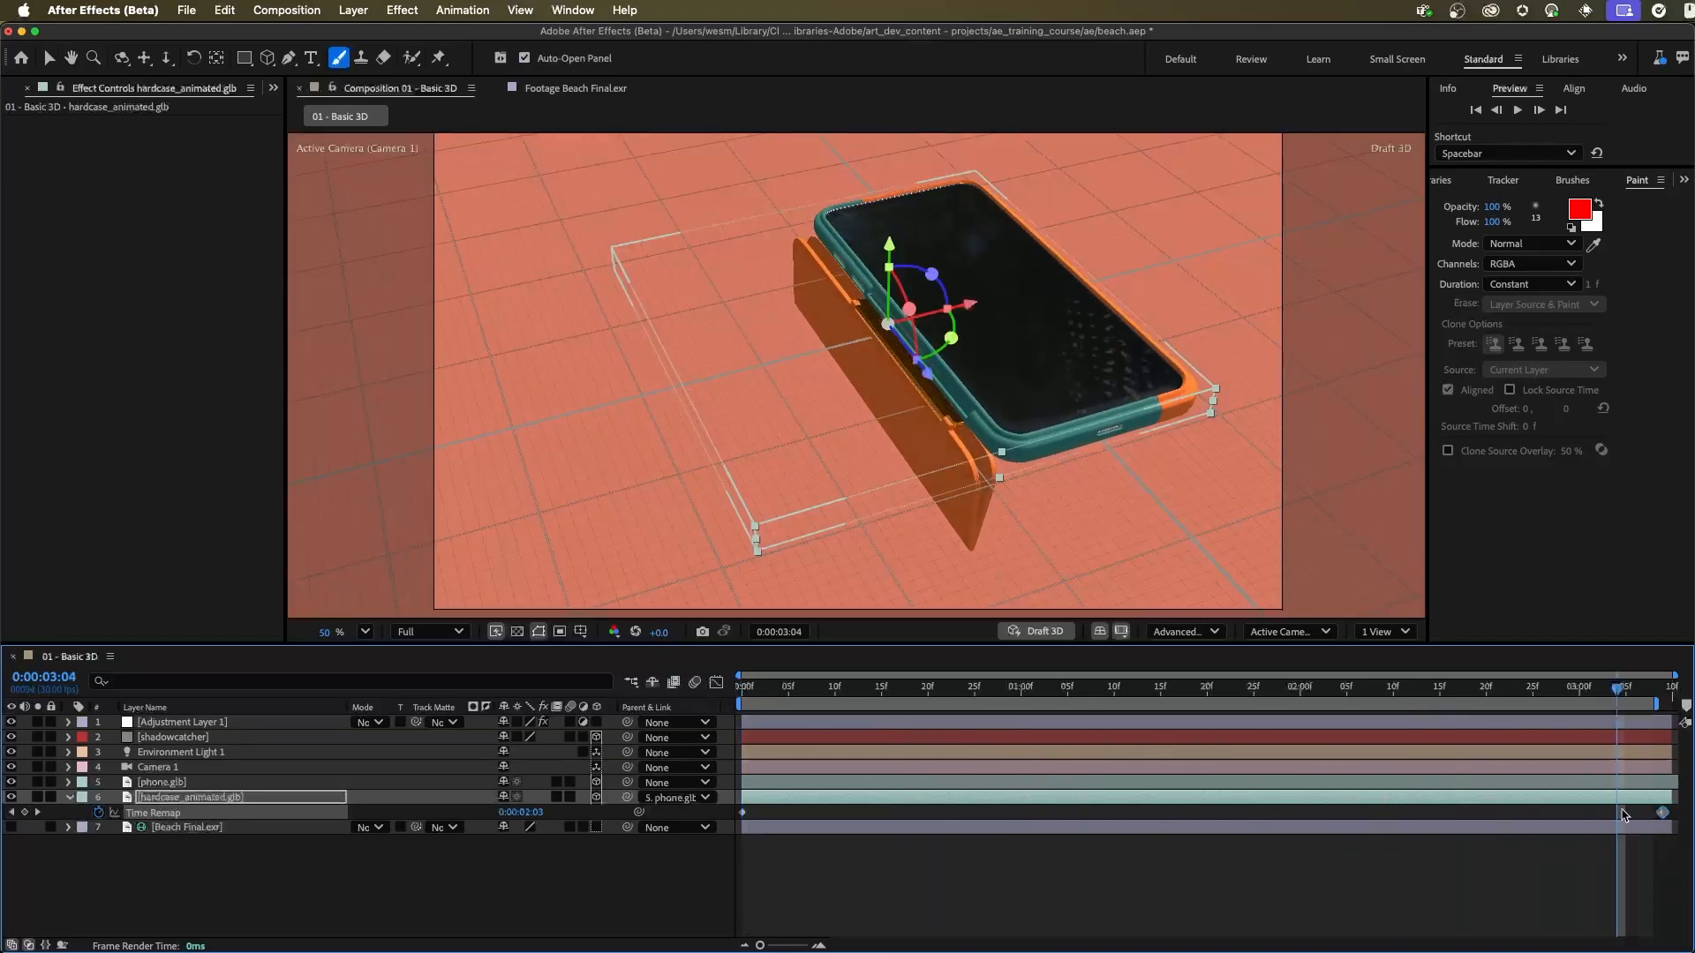
Step: Move hardcase_animated.glb's last Time Remap keyframe to 0:00:01:00 and preview the faster opening of the case
left_click_drag(1664, 813, 1021, 813)
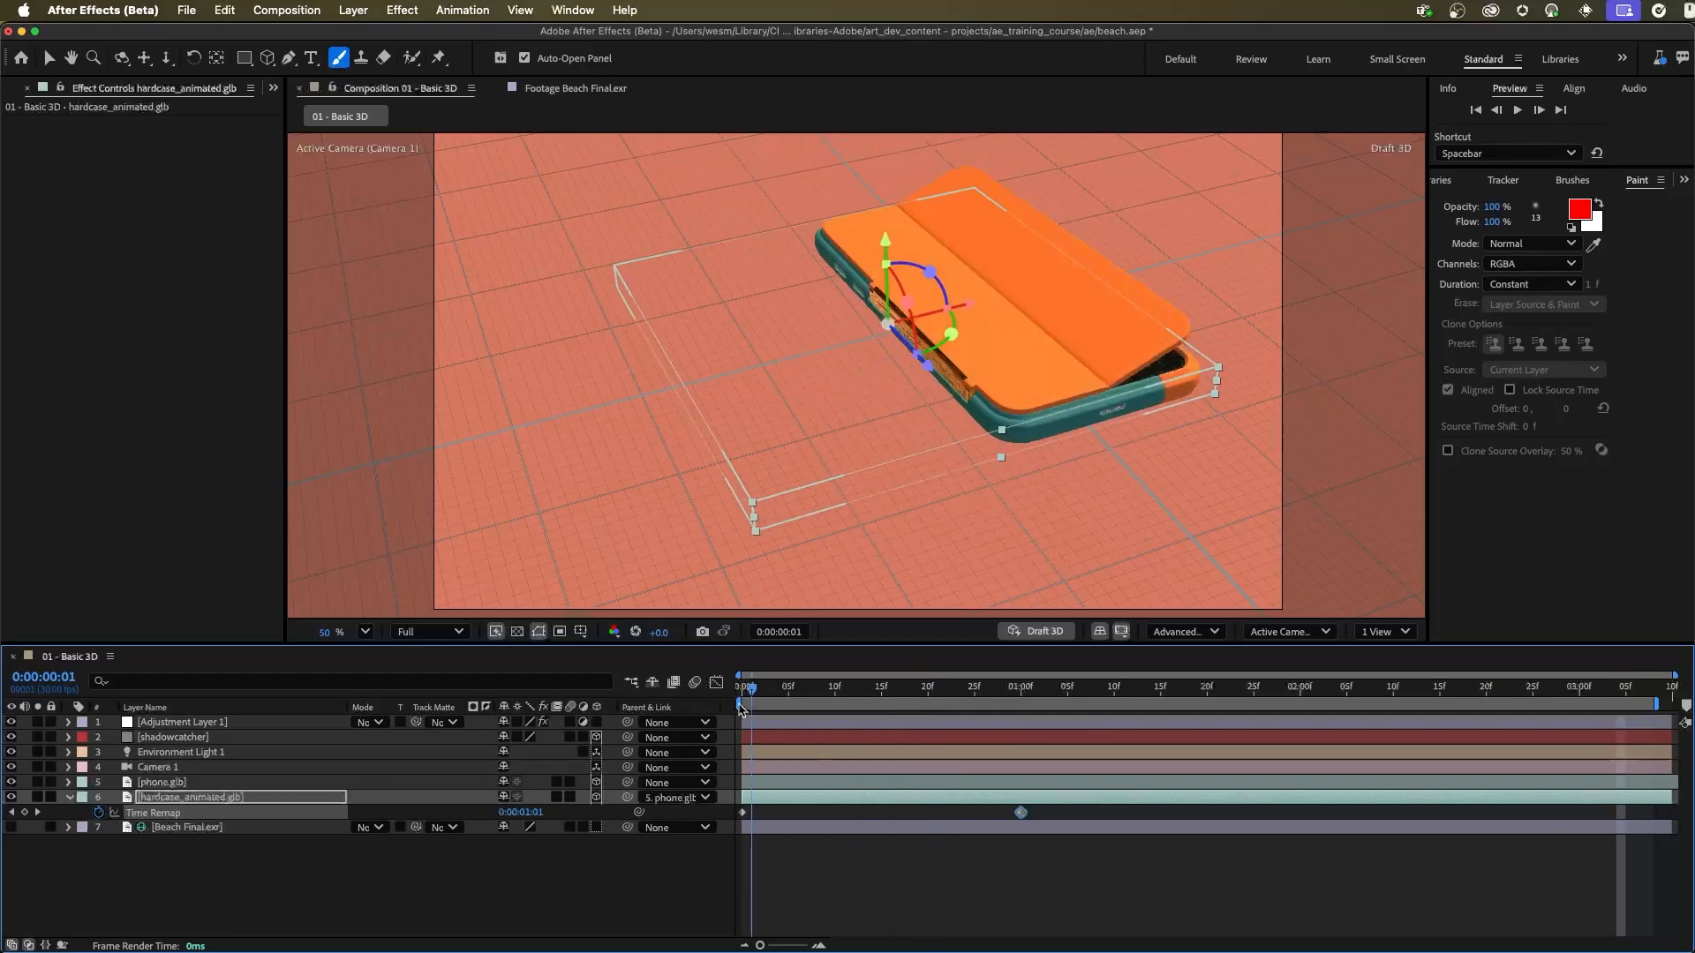
key("Home")
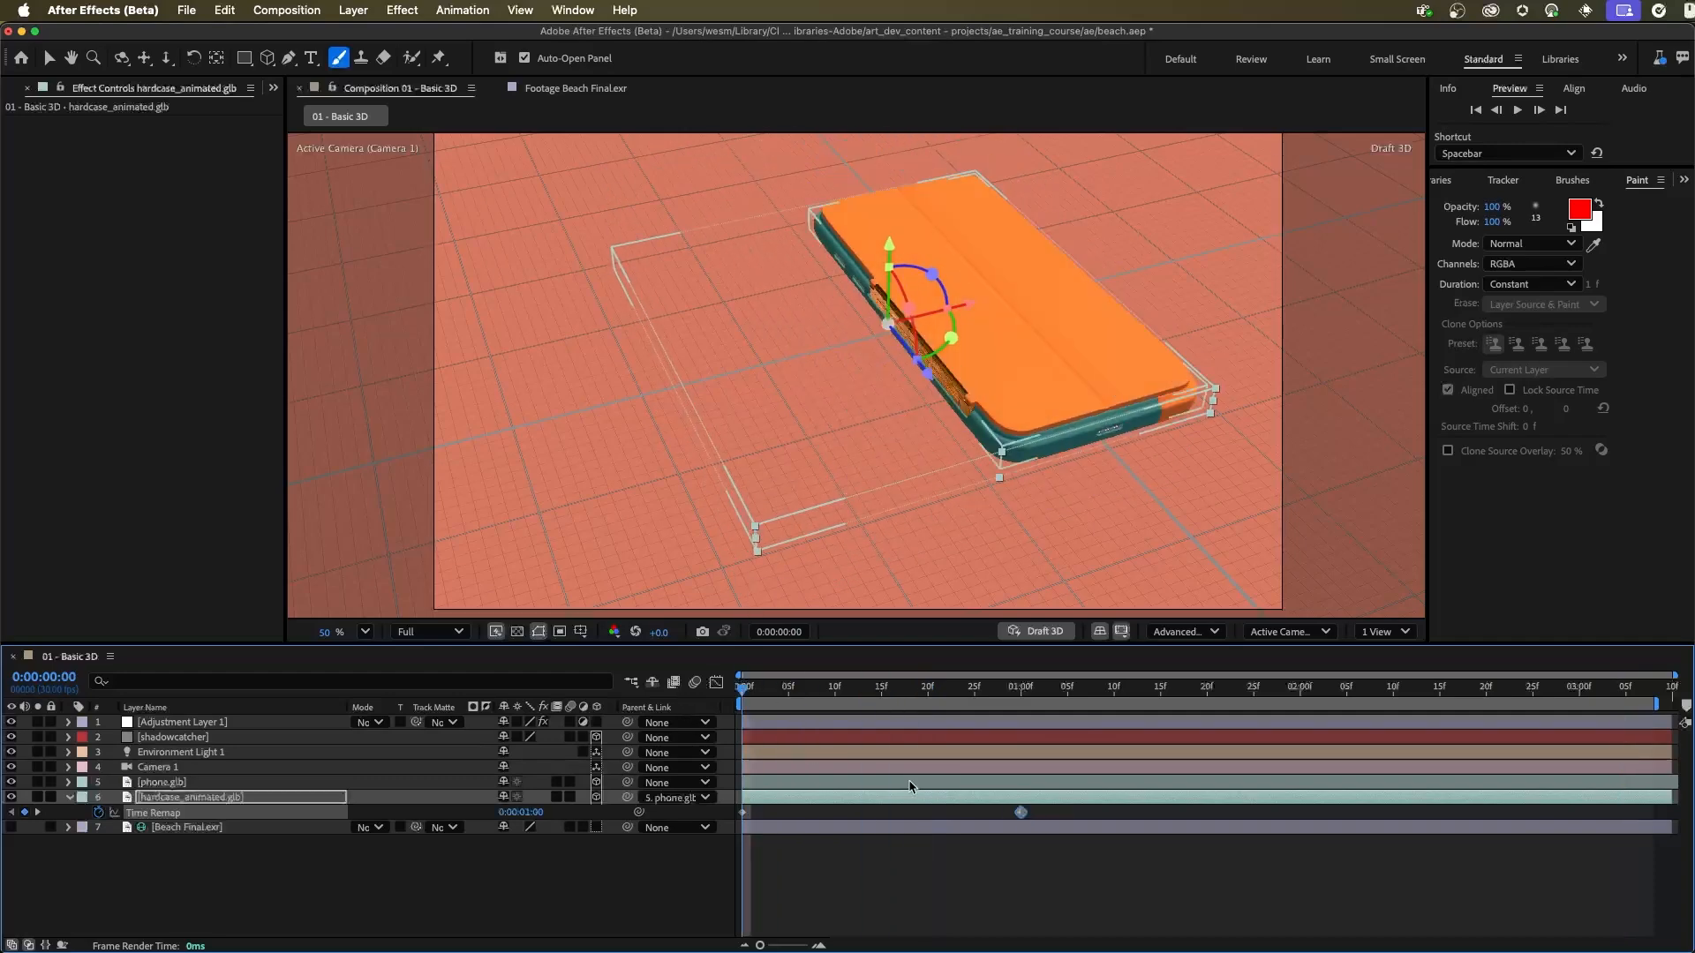
key("space")
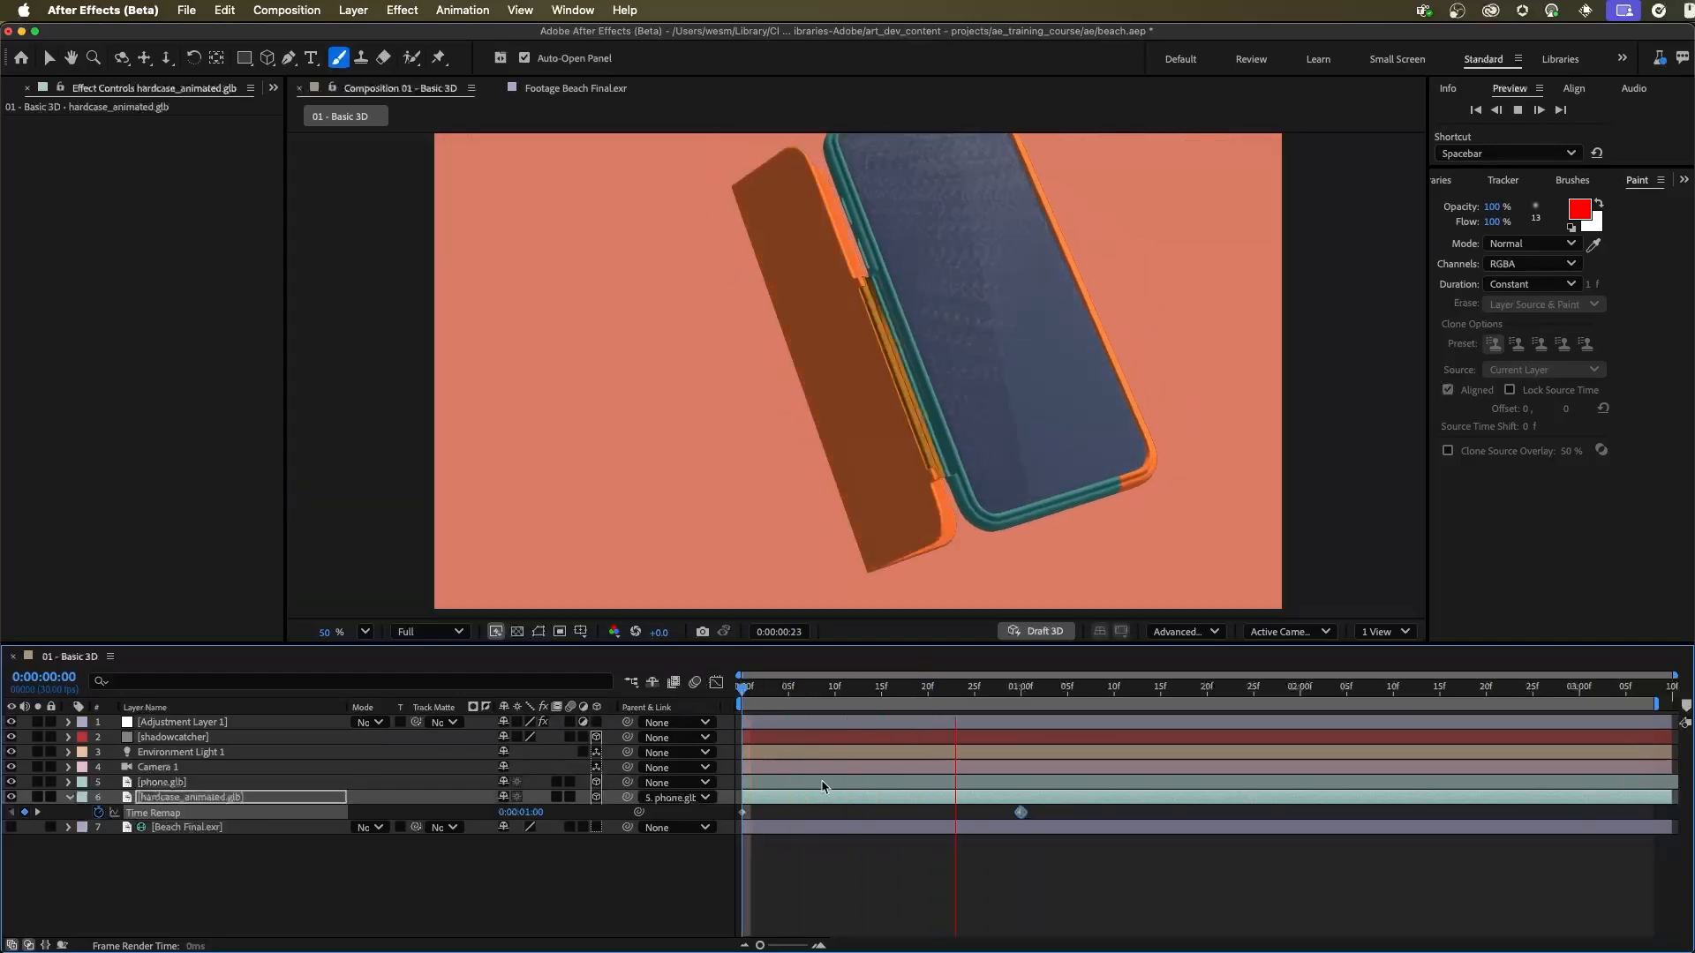
key("space")
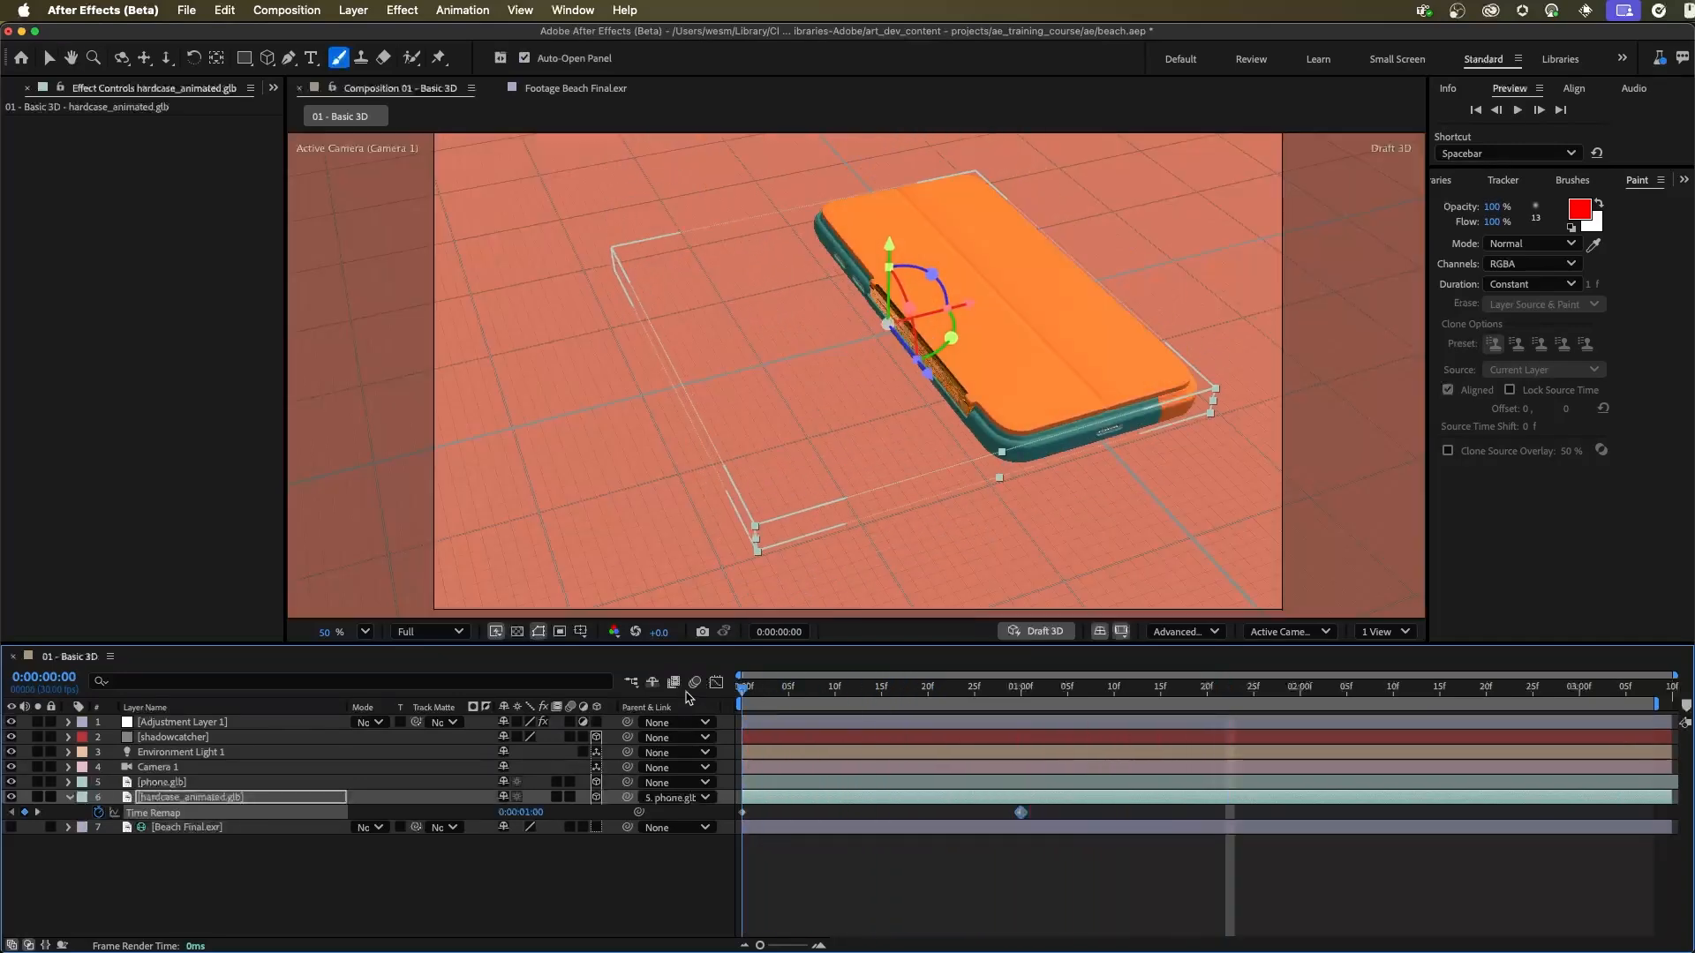
key("space")
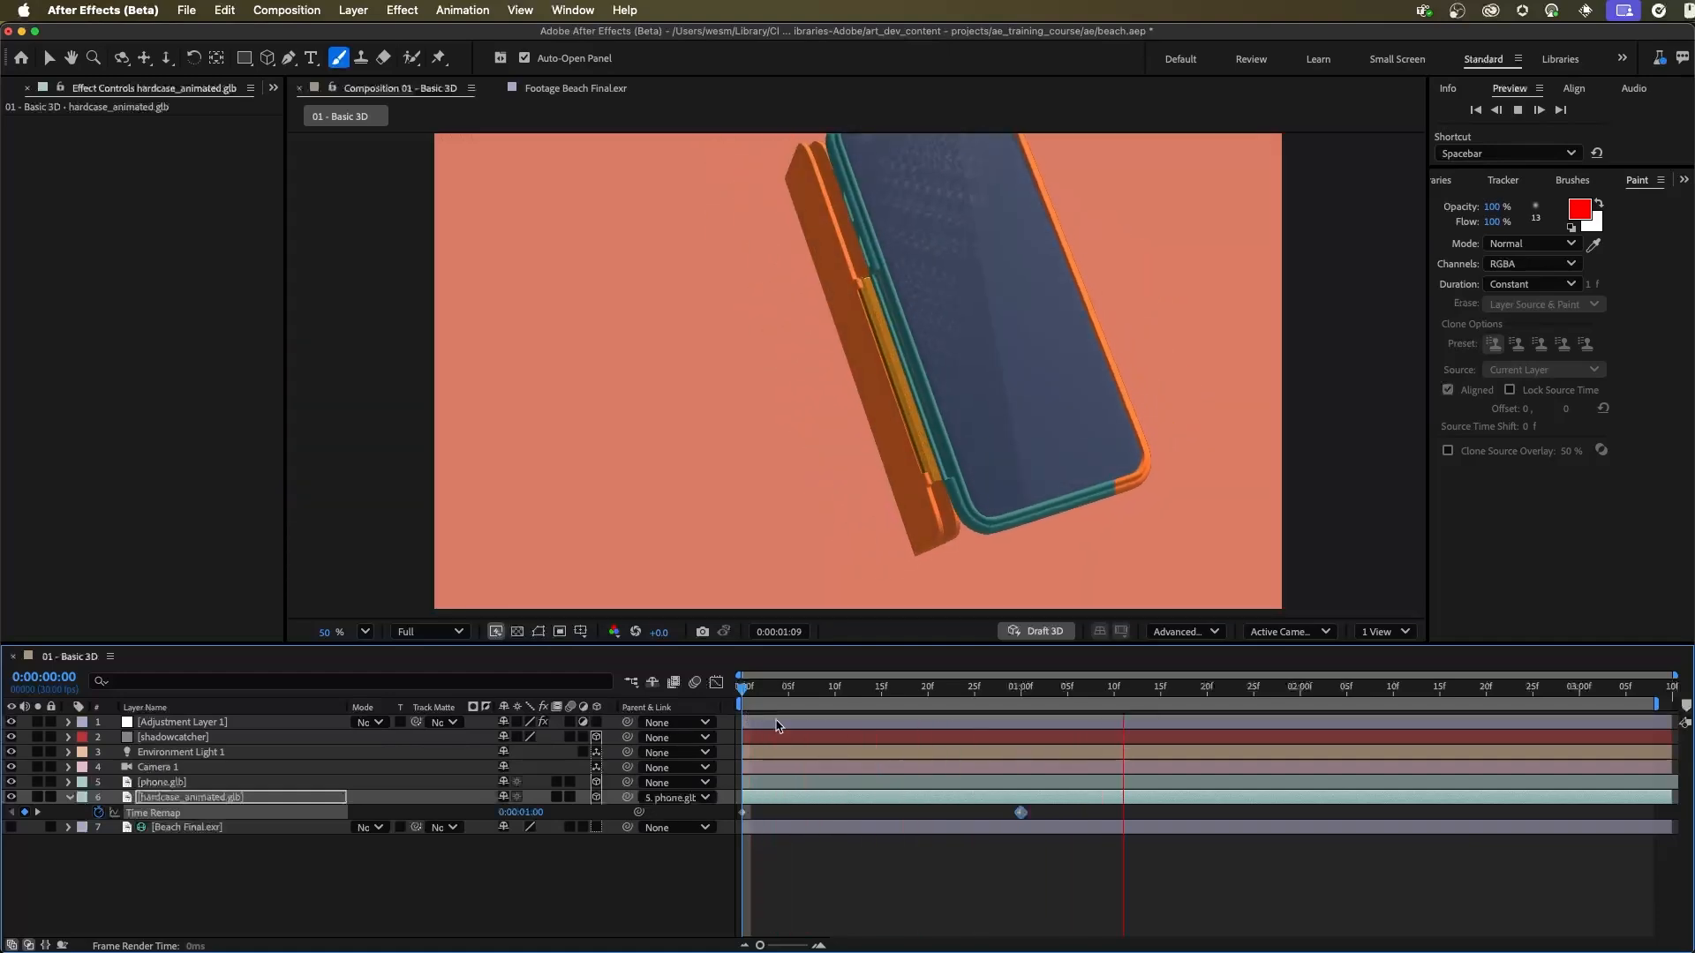
key("space")
Step: Copy the Time Remap keyframe at 0:00:01:00 and place the copy at 0:00:01:27
left_click(1011, 839)
left_click(1021, 812)
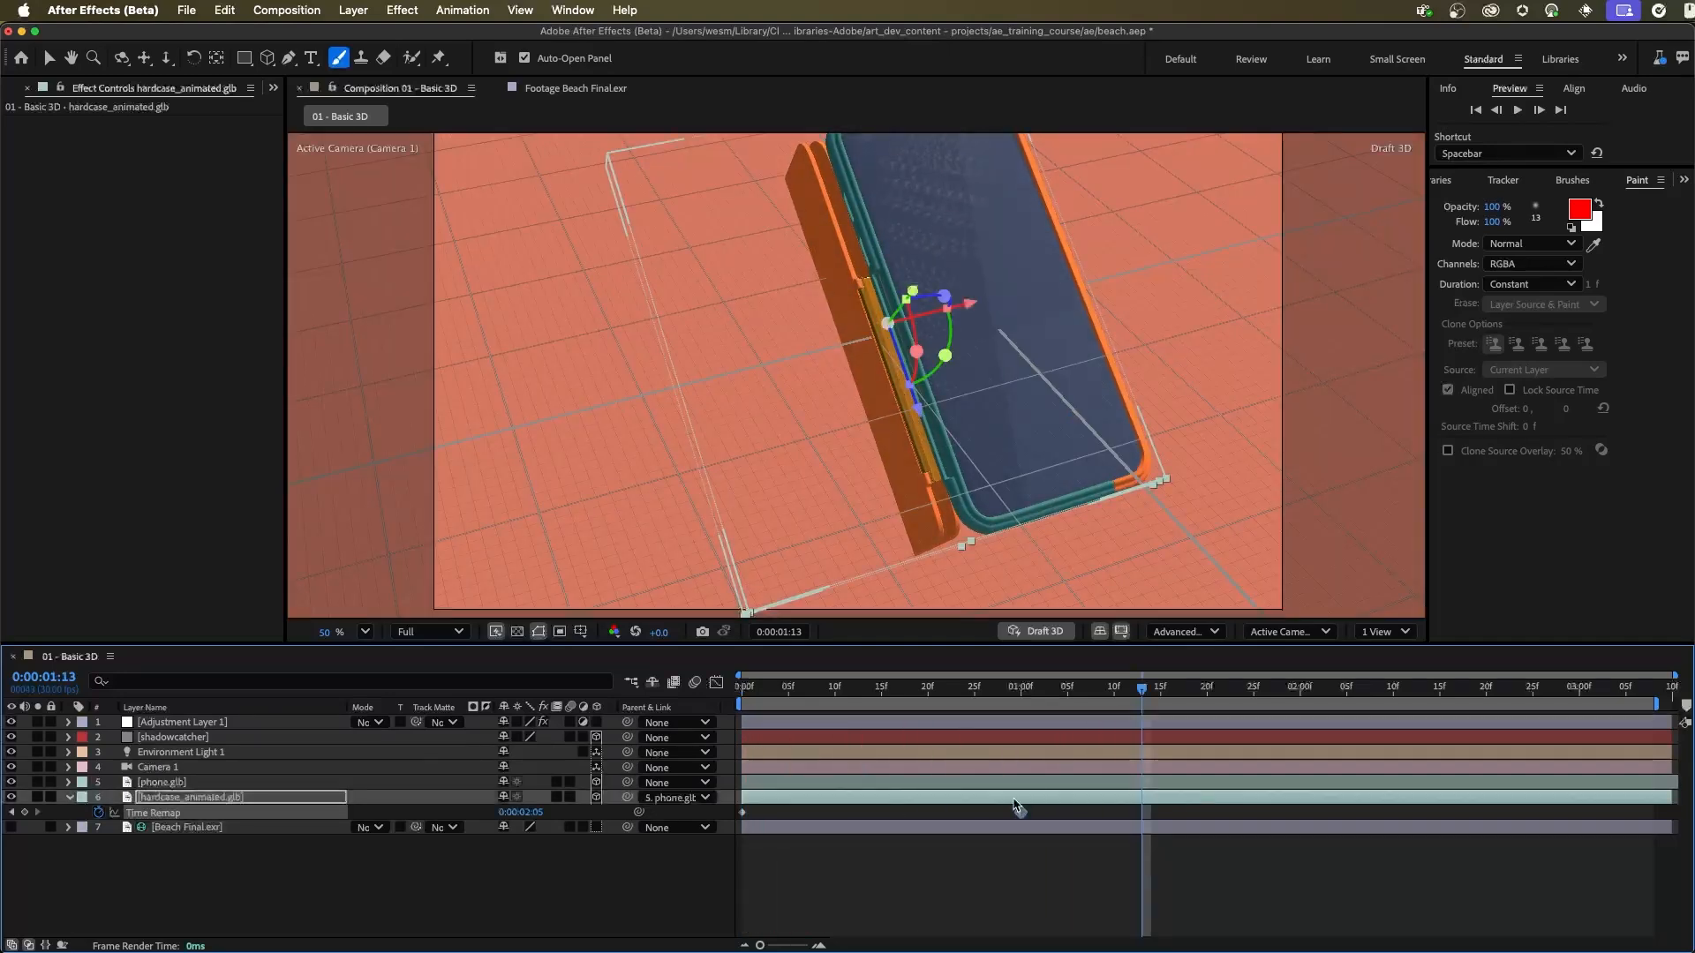
key("super+v")
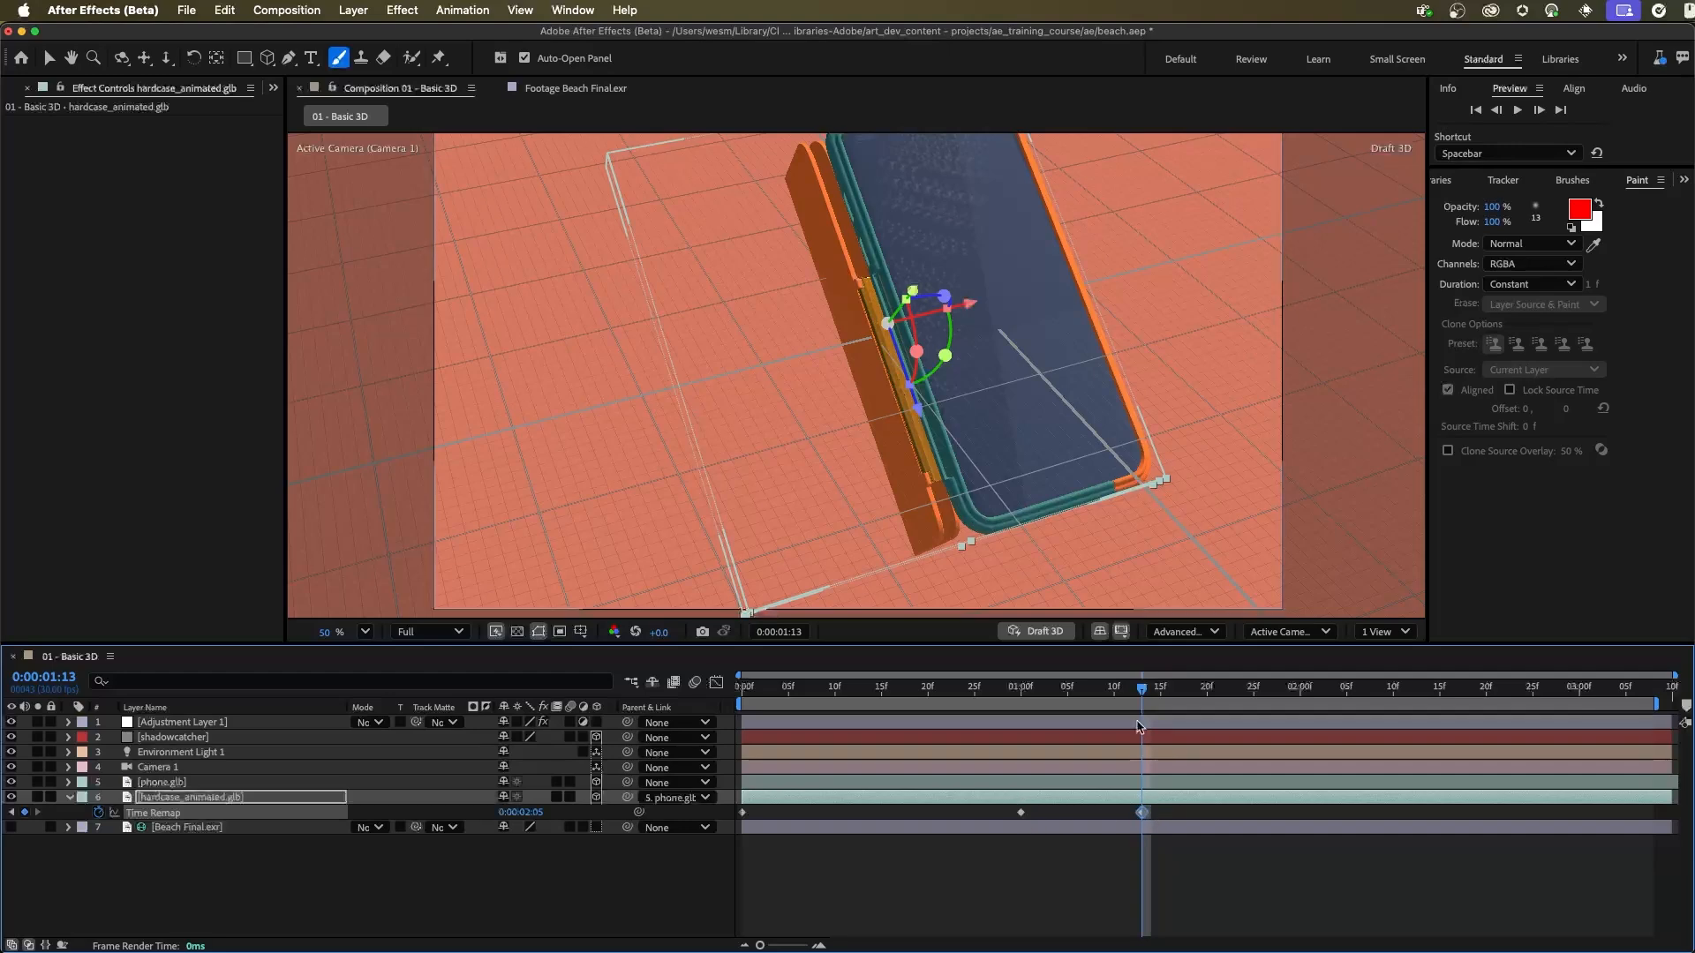
left_click_drag(1144, 695, 1273, 713)
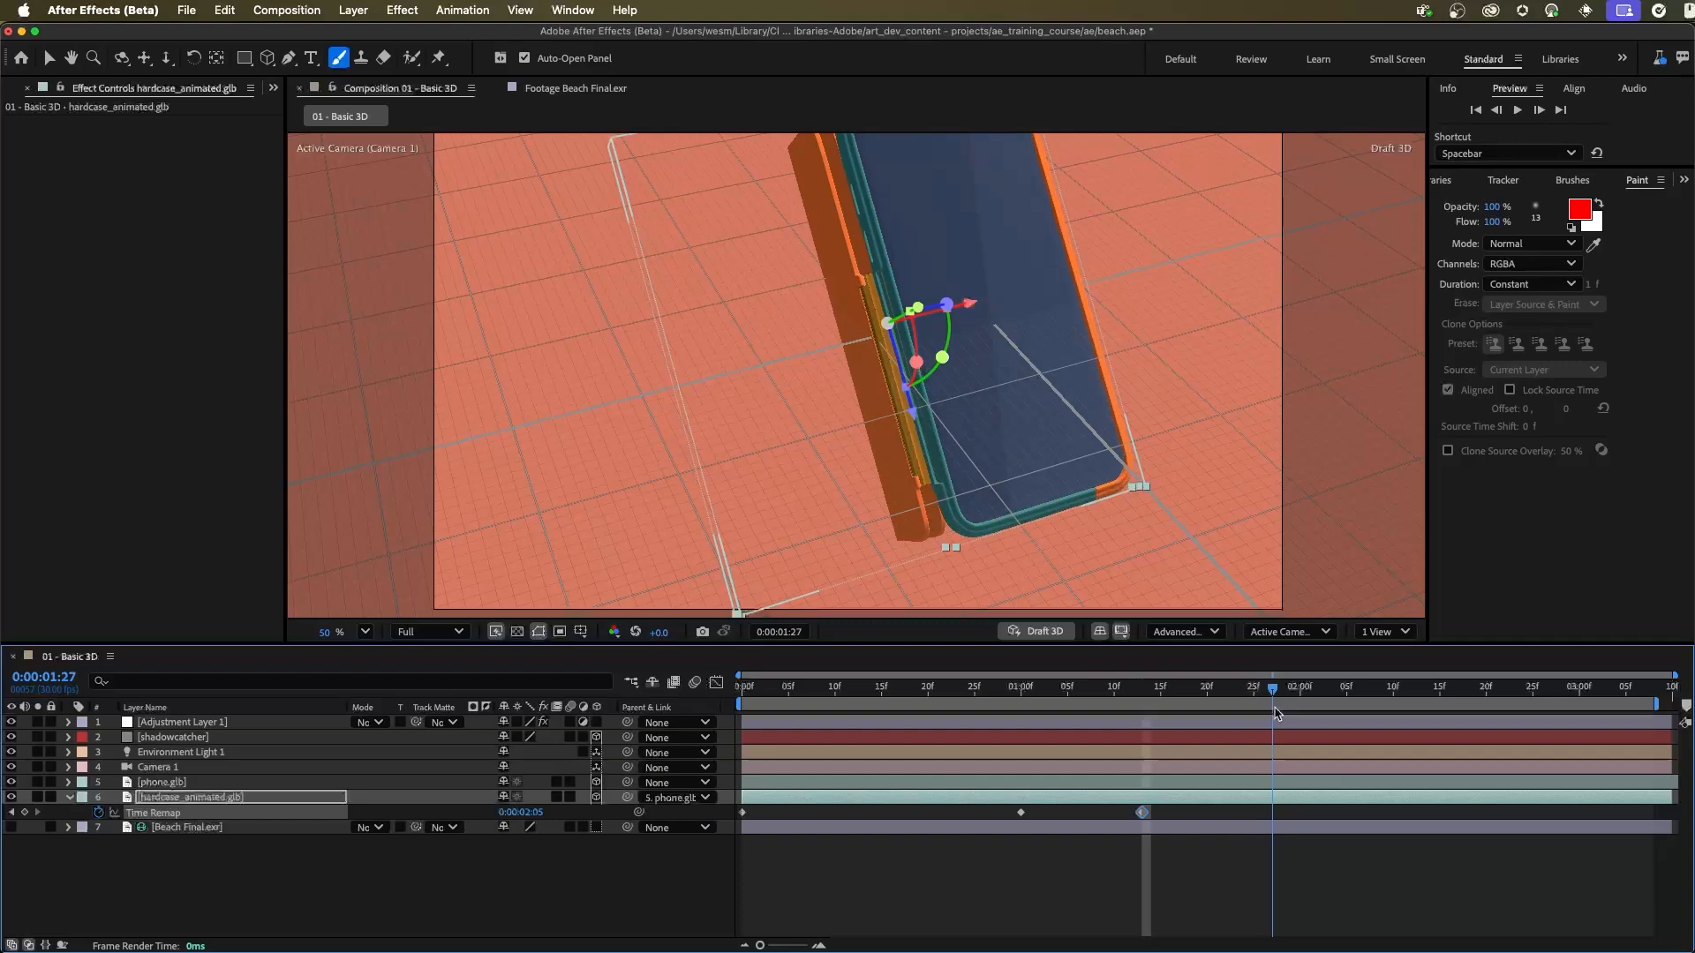
left_click_drag(1179, 812, 1272, 812)
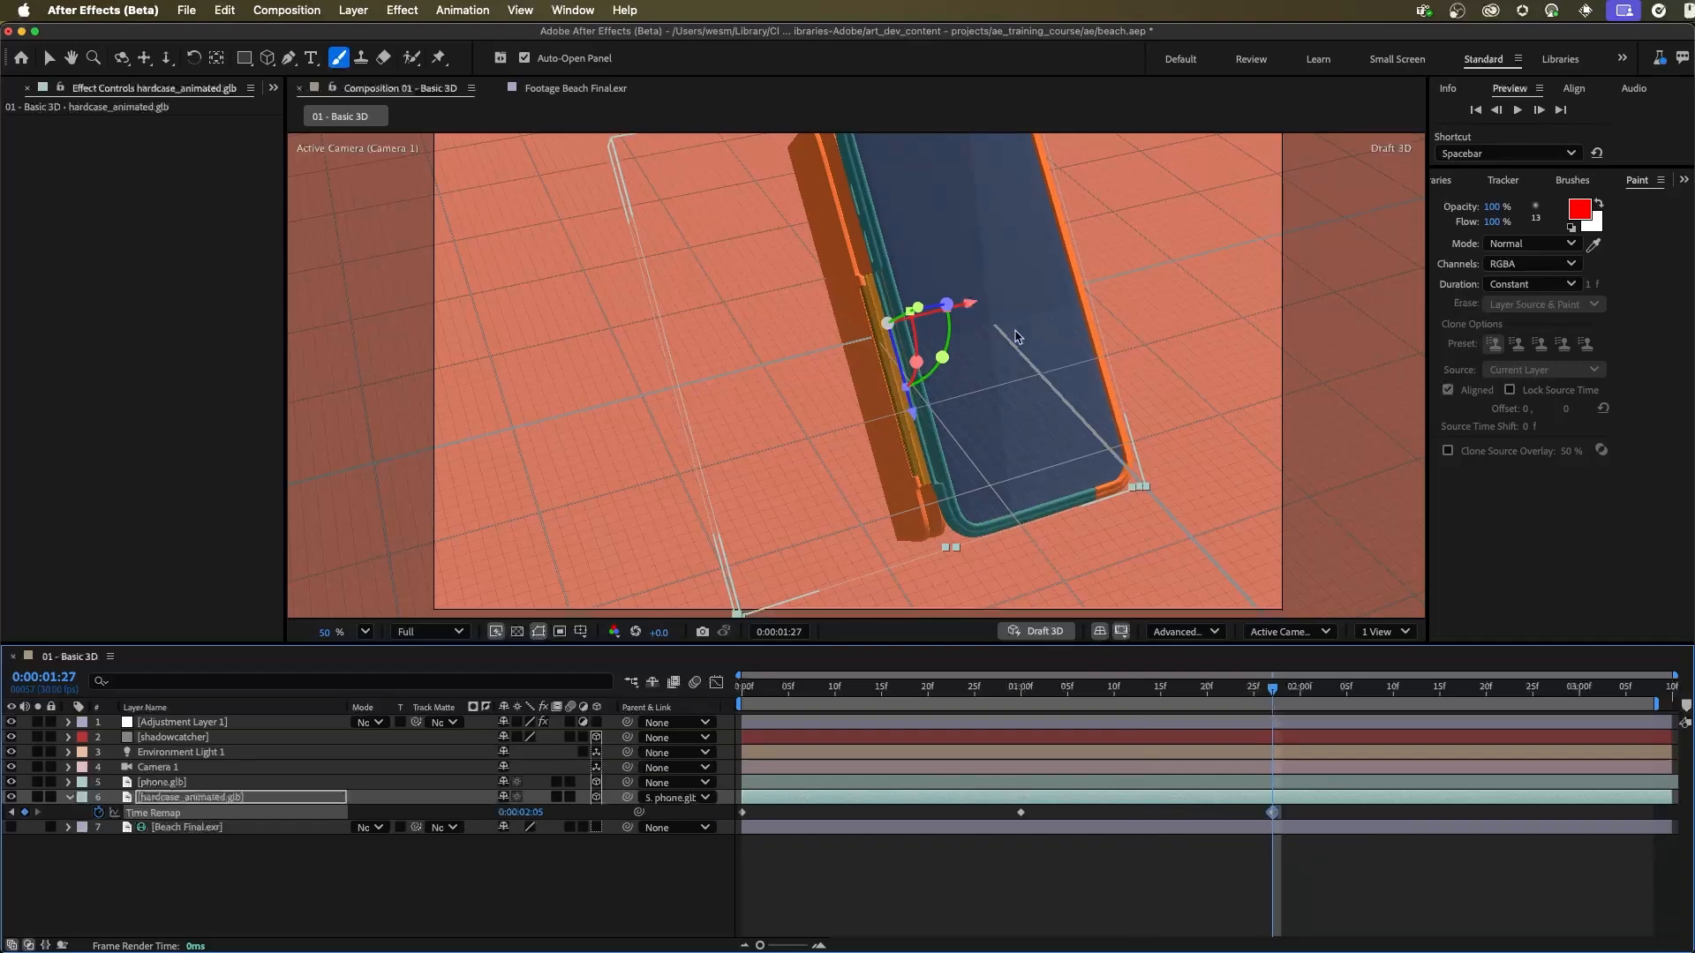
Step: Preview the case animation from 0:00:00:23 and move the current time to 0:00:03:09
left_click_drag(1011, 691, 957, 695)
key("space")
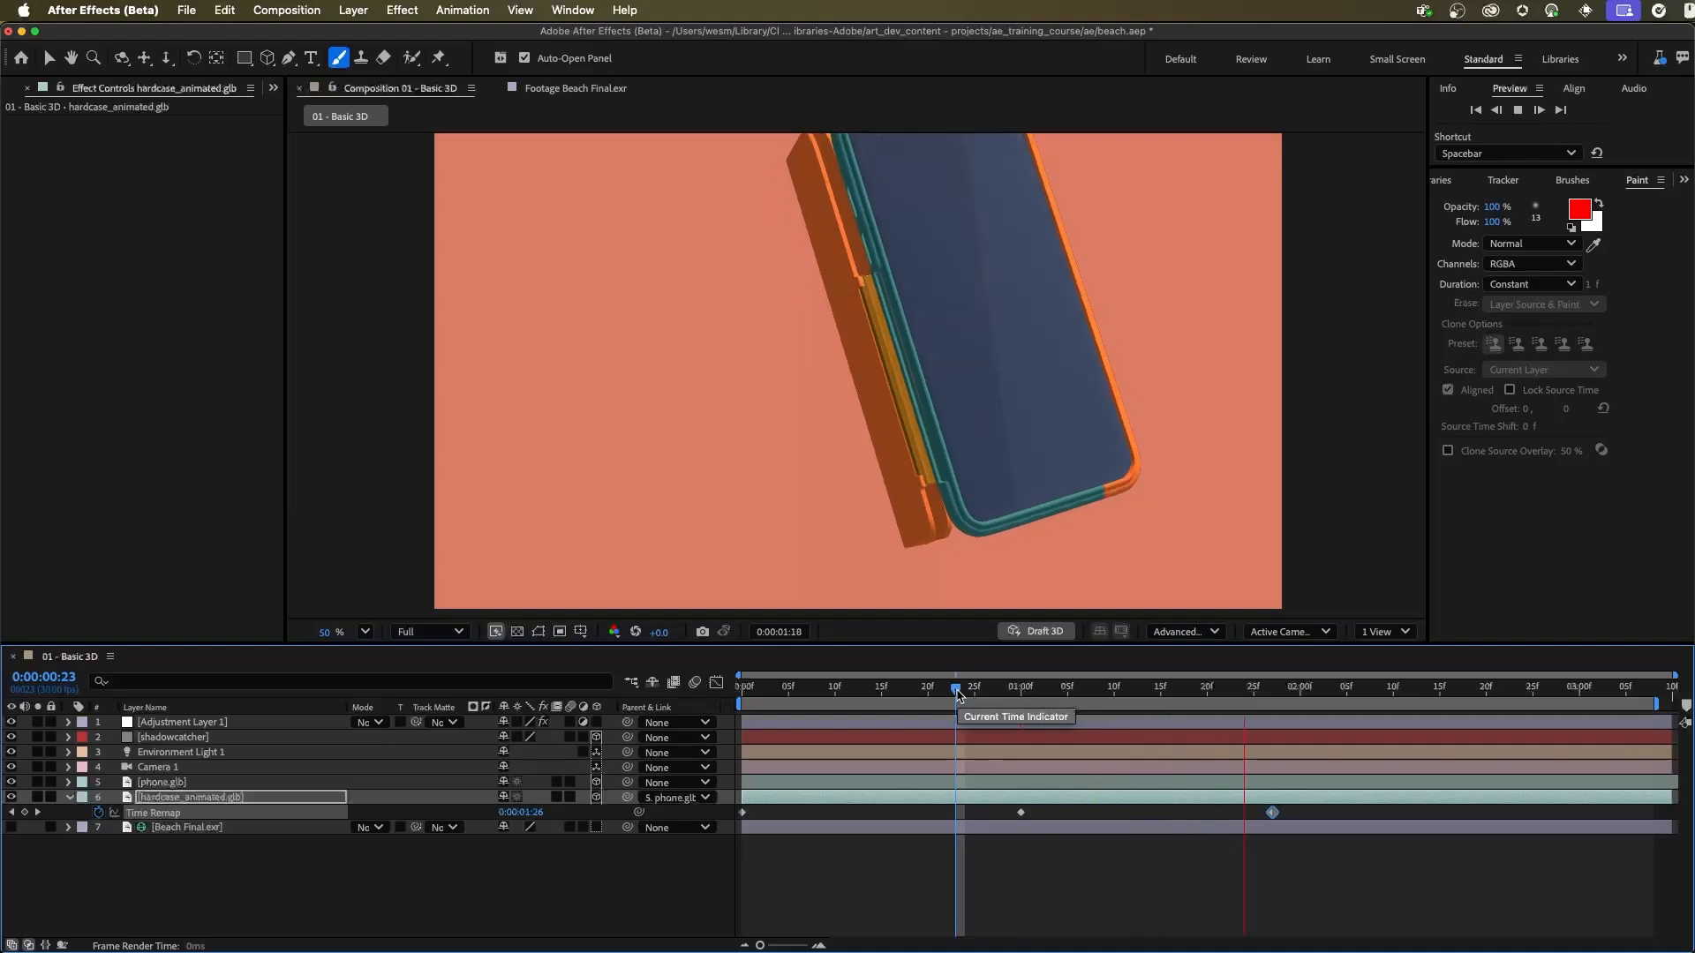
key("space")
left_click_drag(1384, 692, 1663, 722)
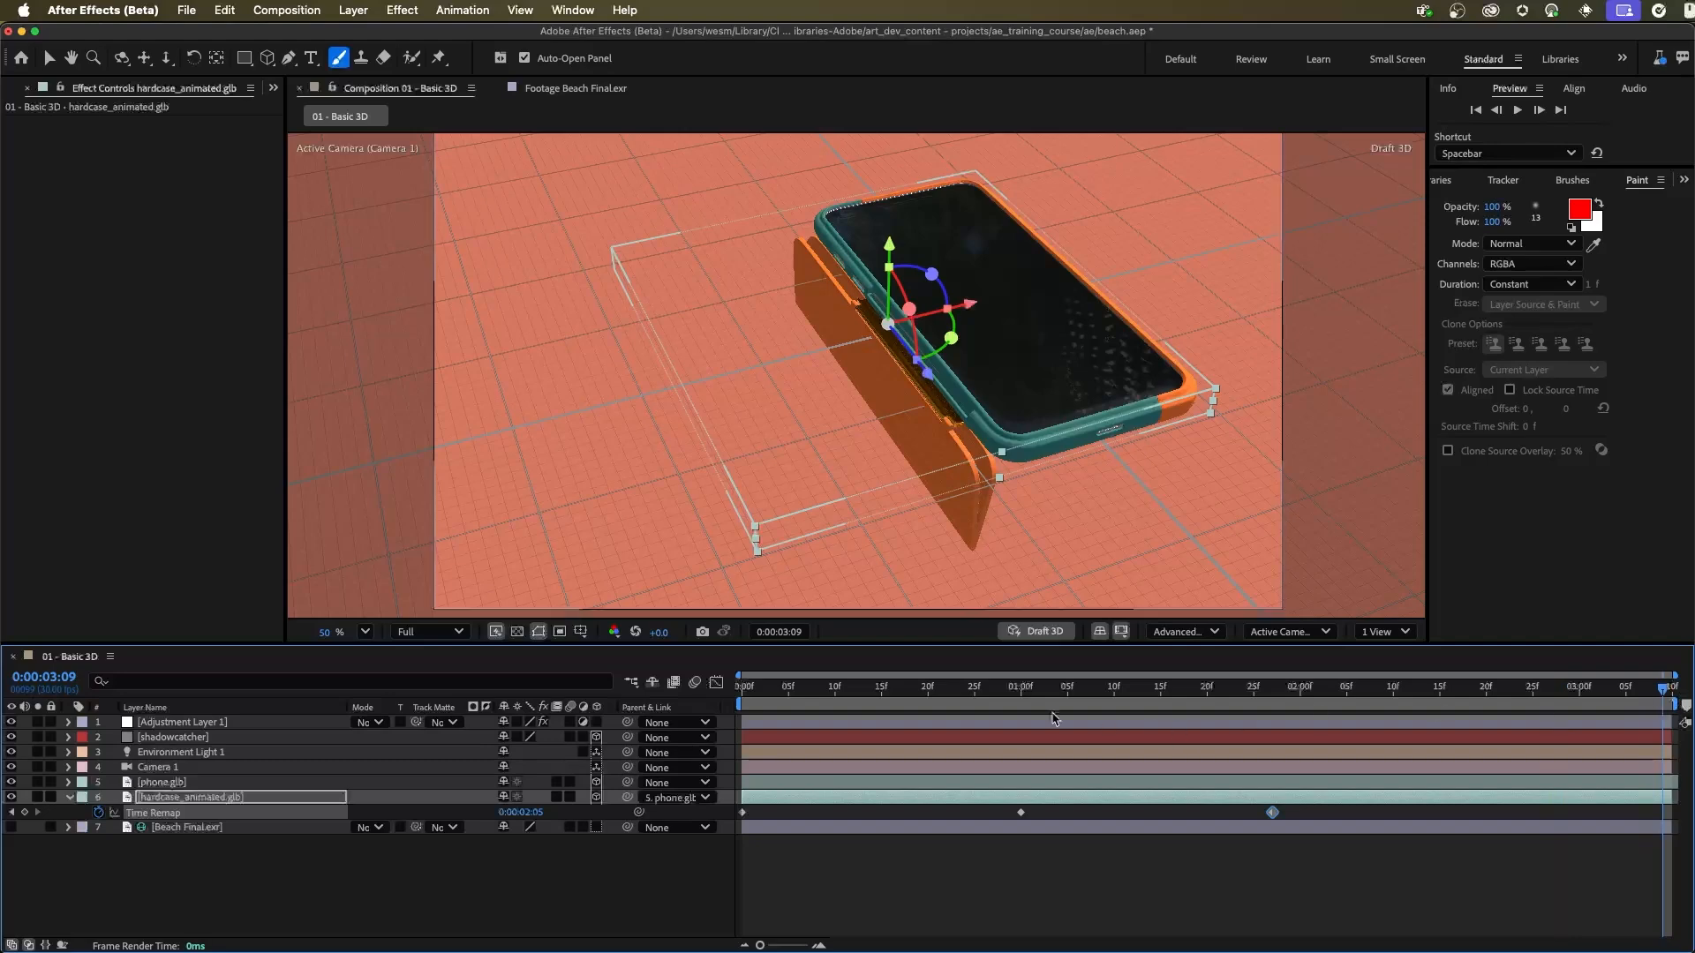
Step: Set hardcase_animated.glb's Time Remap to 0:00:01:00 at 0:00:03:09 and preview the case closing
left_click(528, 813)
type("100")
key("Return")
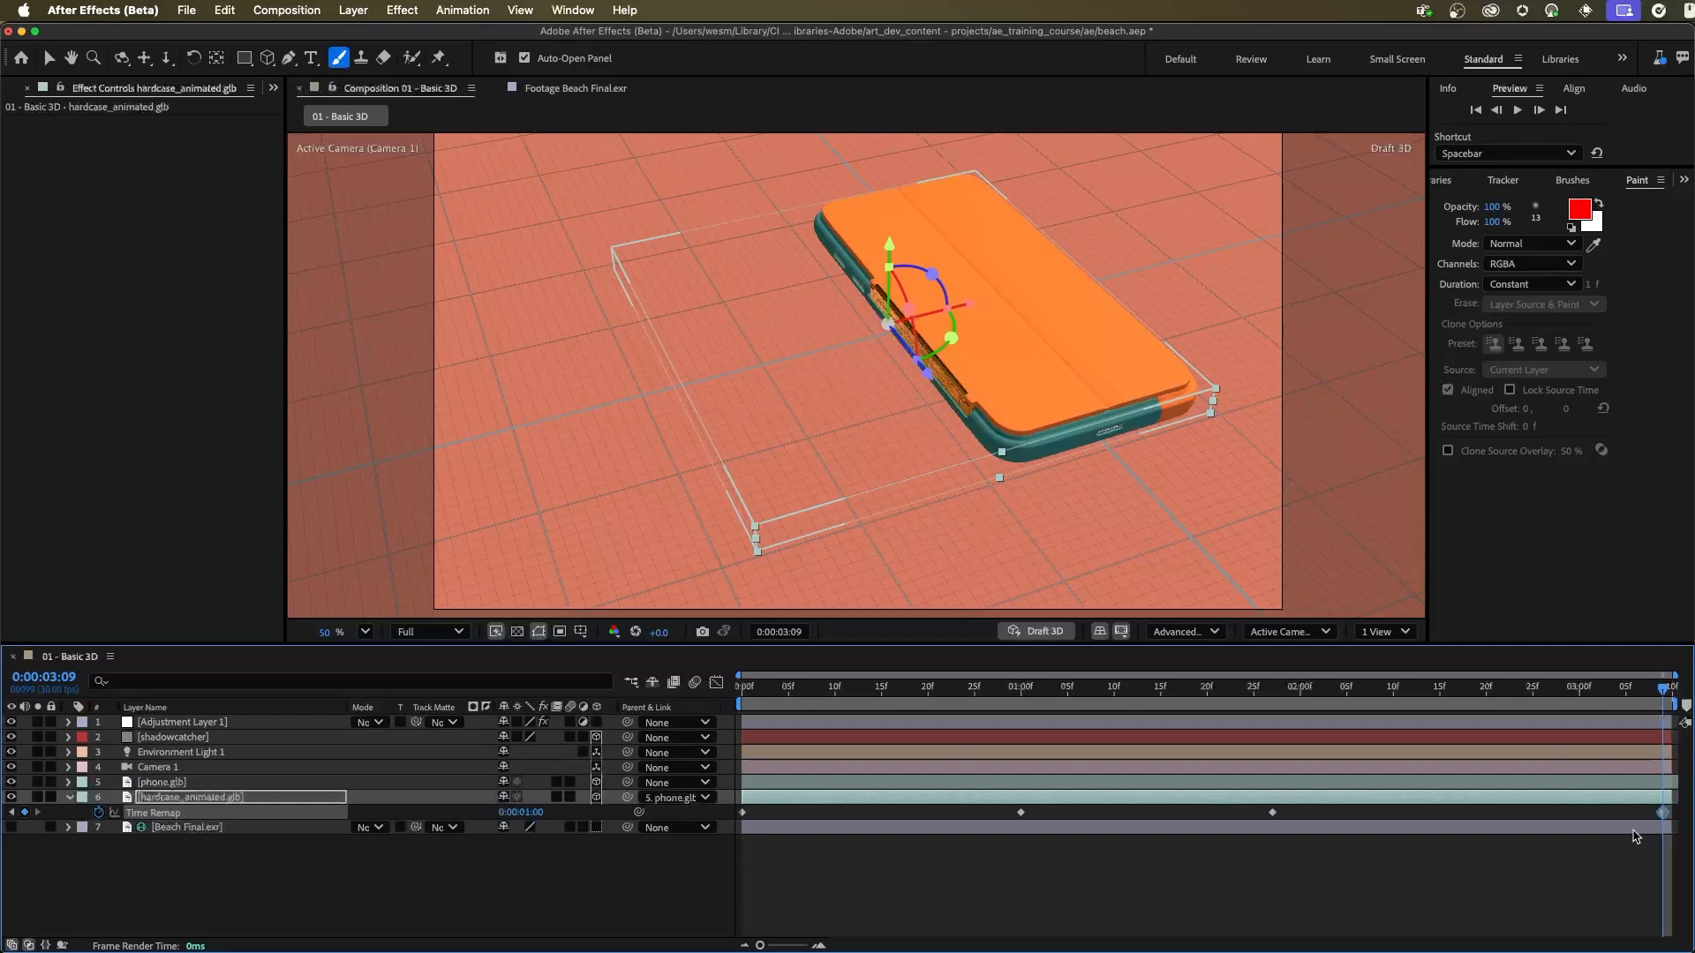
key("space")
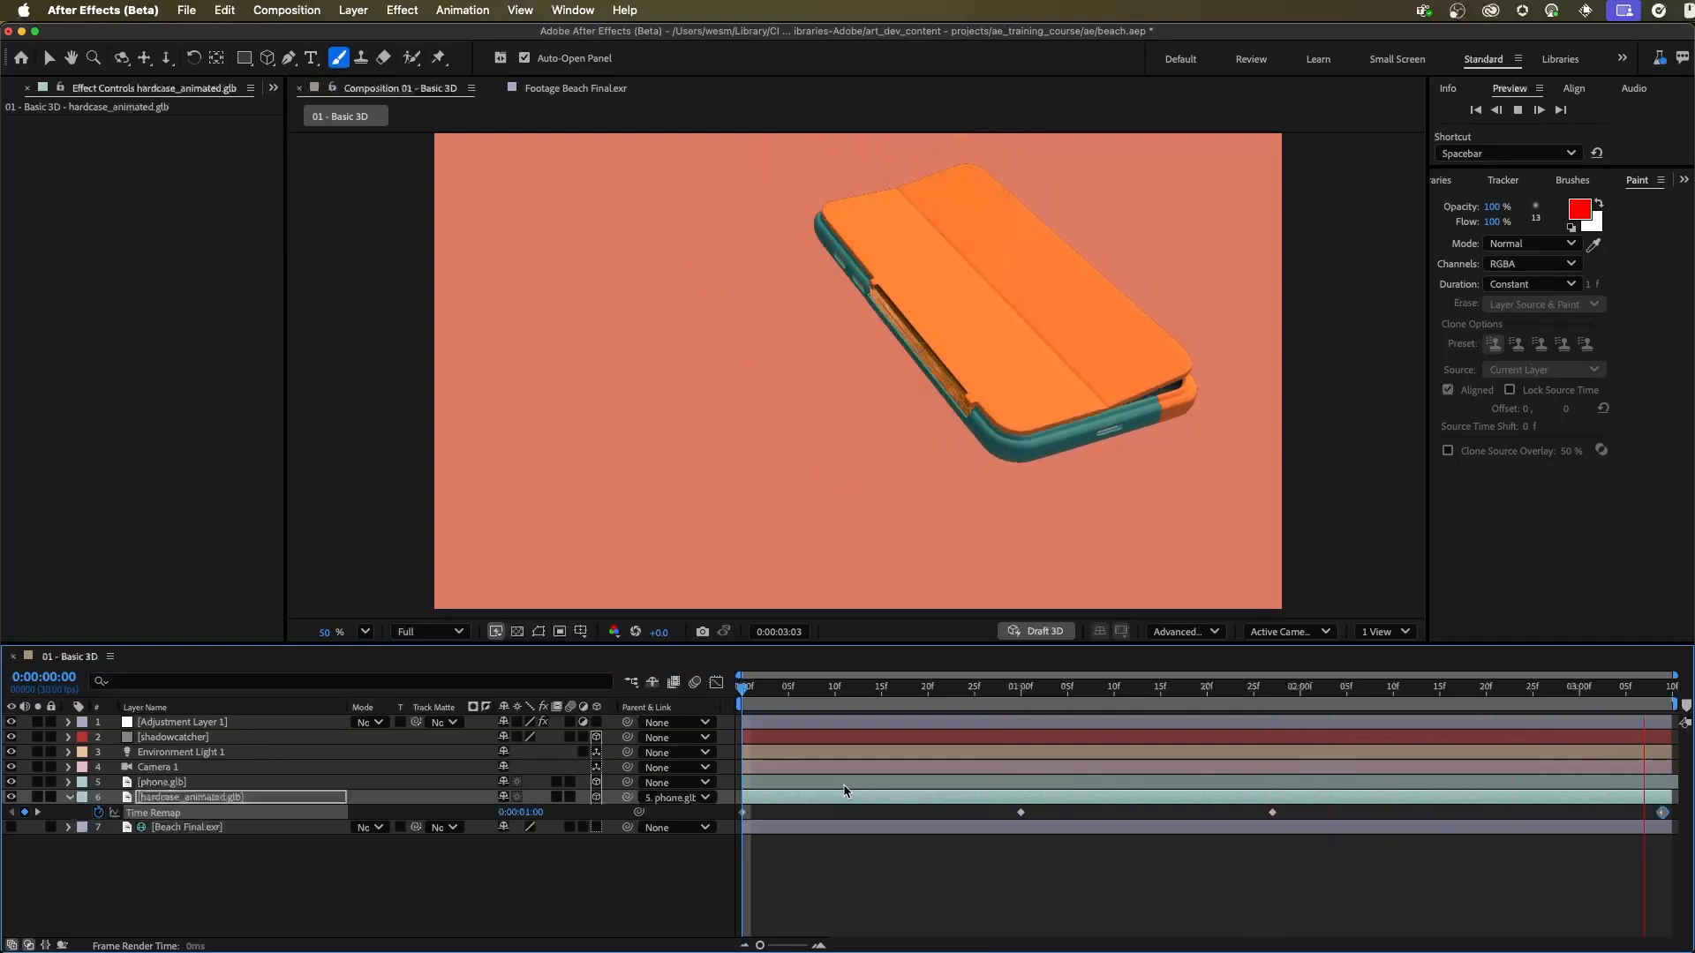
key("space")
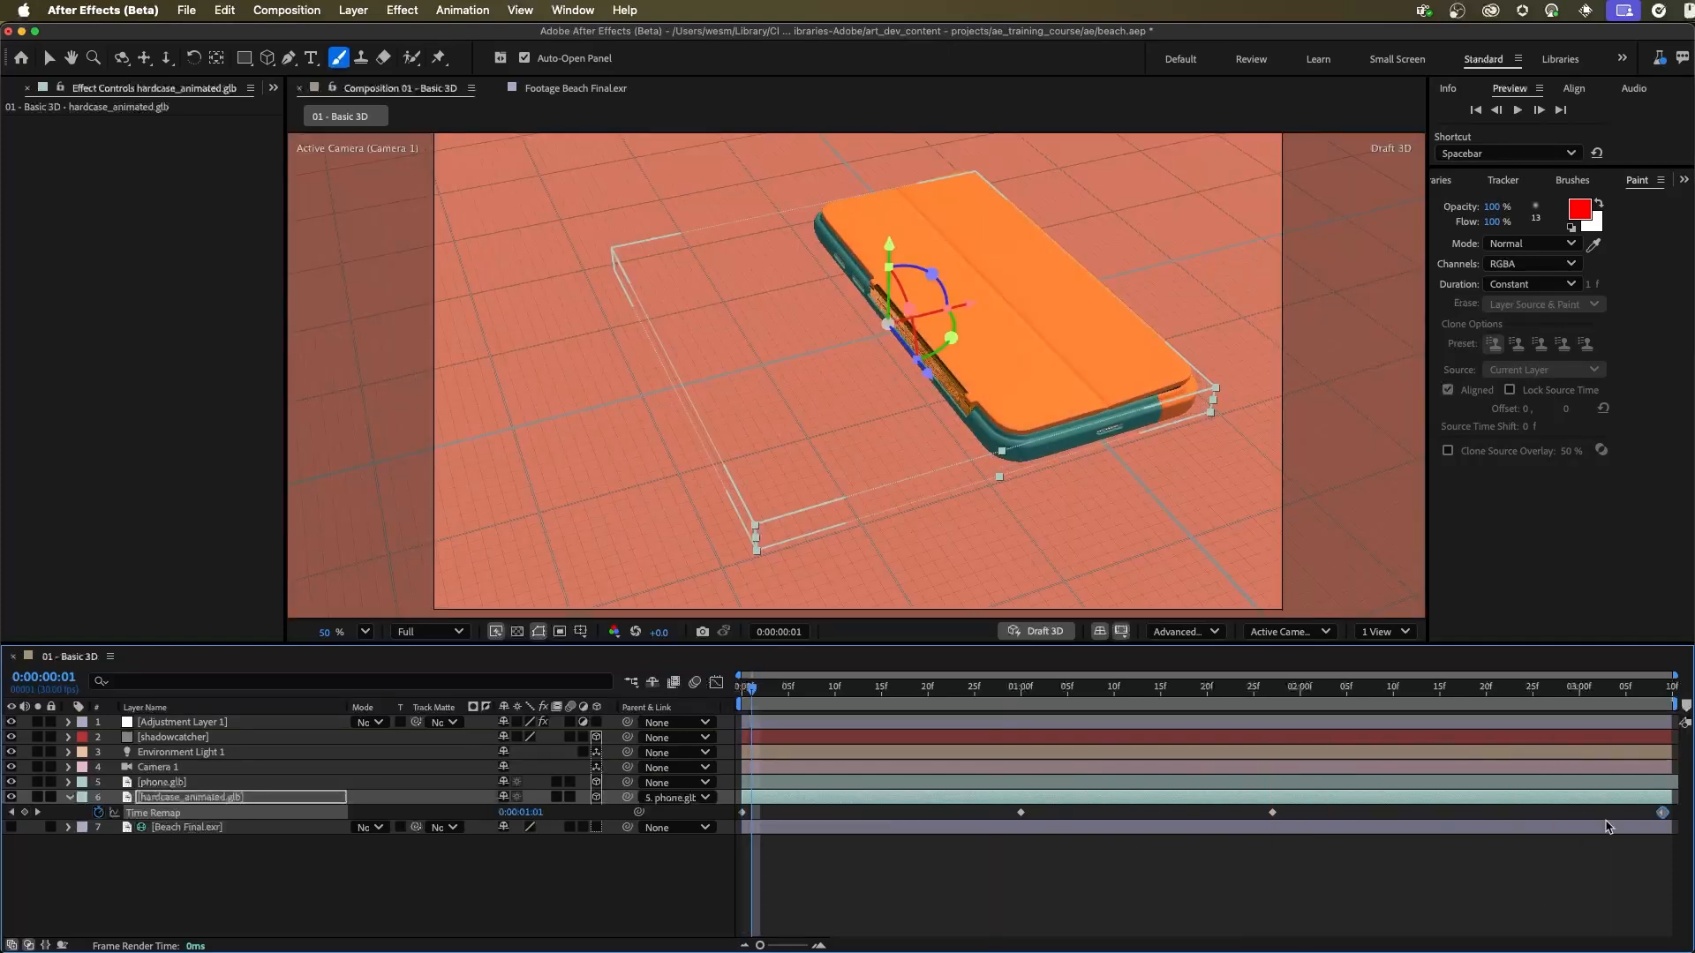
Step: Move the last three Time Remap keyframes earlier, to about 0:00:00:29, 0:00:01:26 and 0:00:02:20, and preview the timing
left_click(1657, 863)
left_click_drag(1662, 812, 1532, 812)
left_click(1272, 813)
key("space")
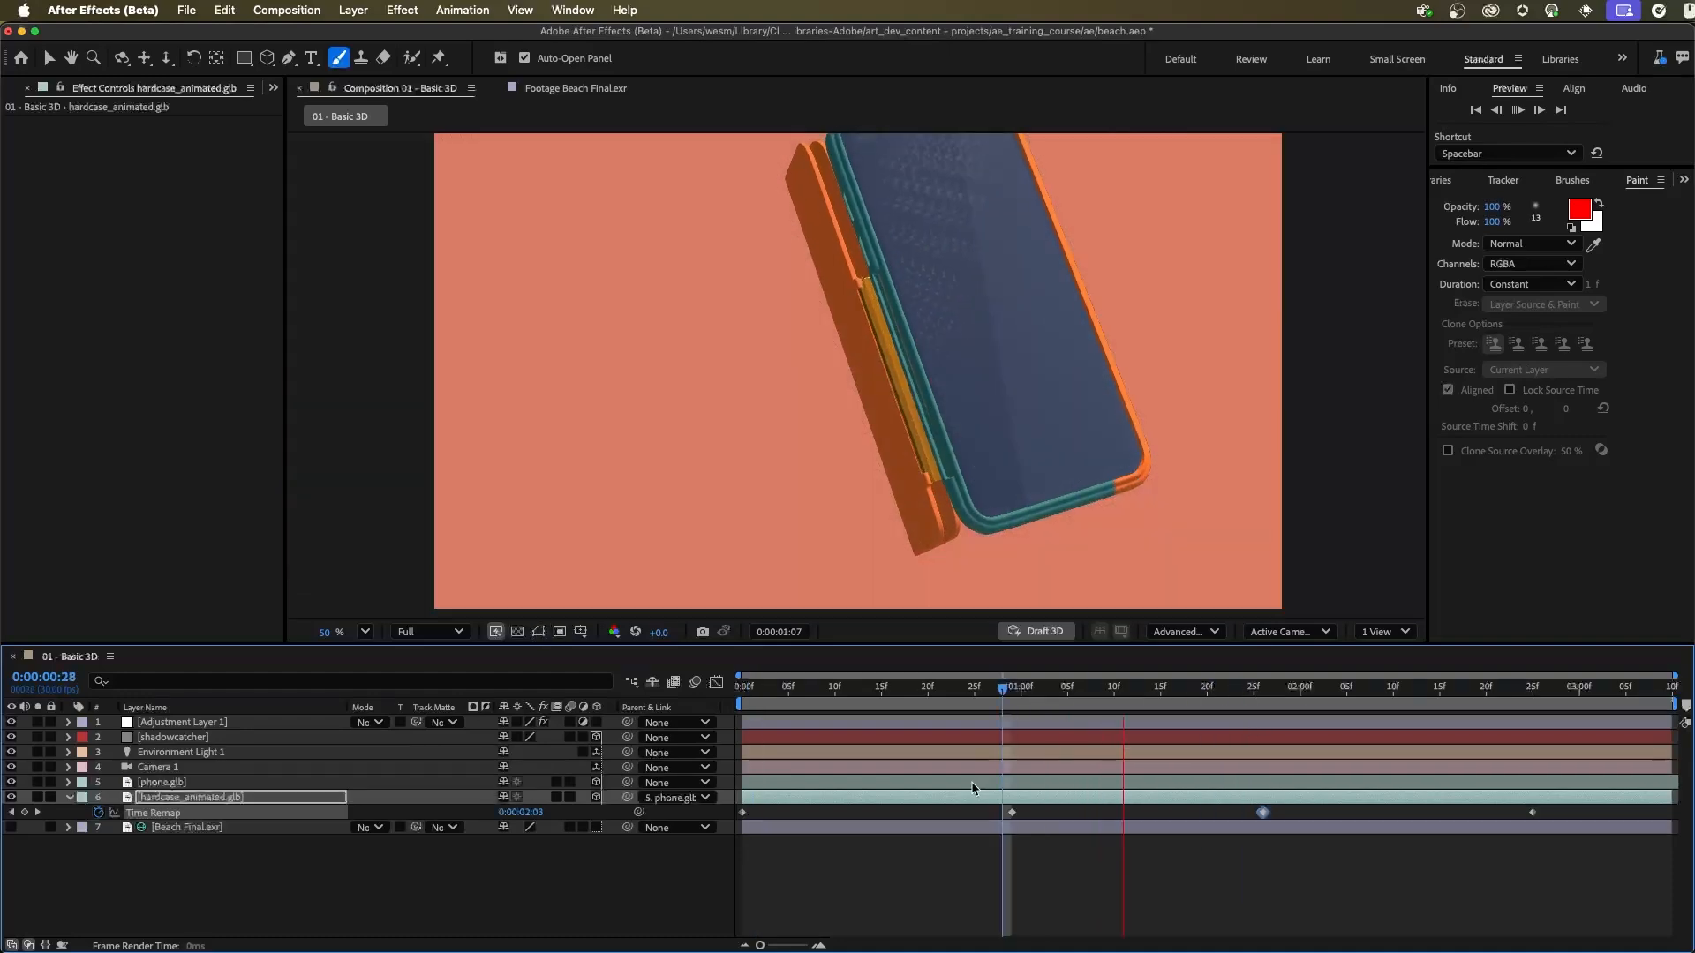
key("space")
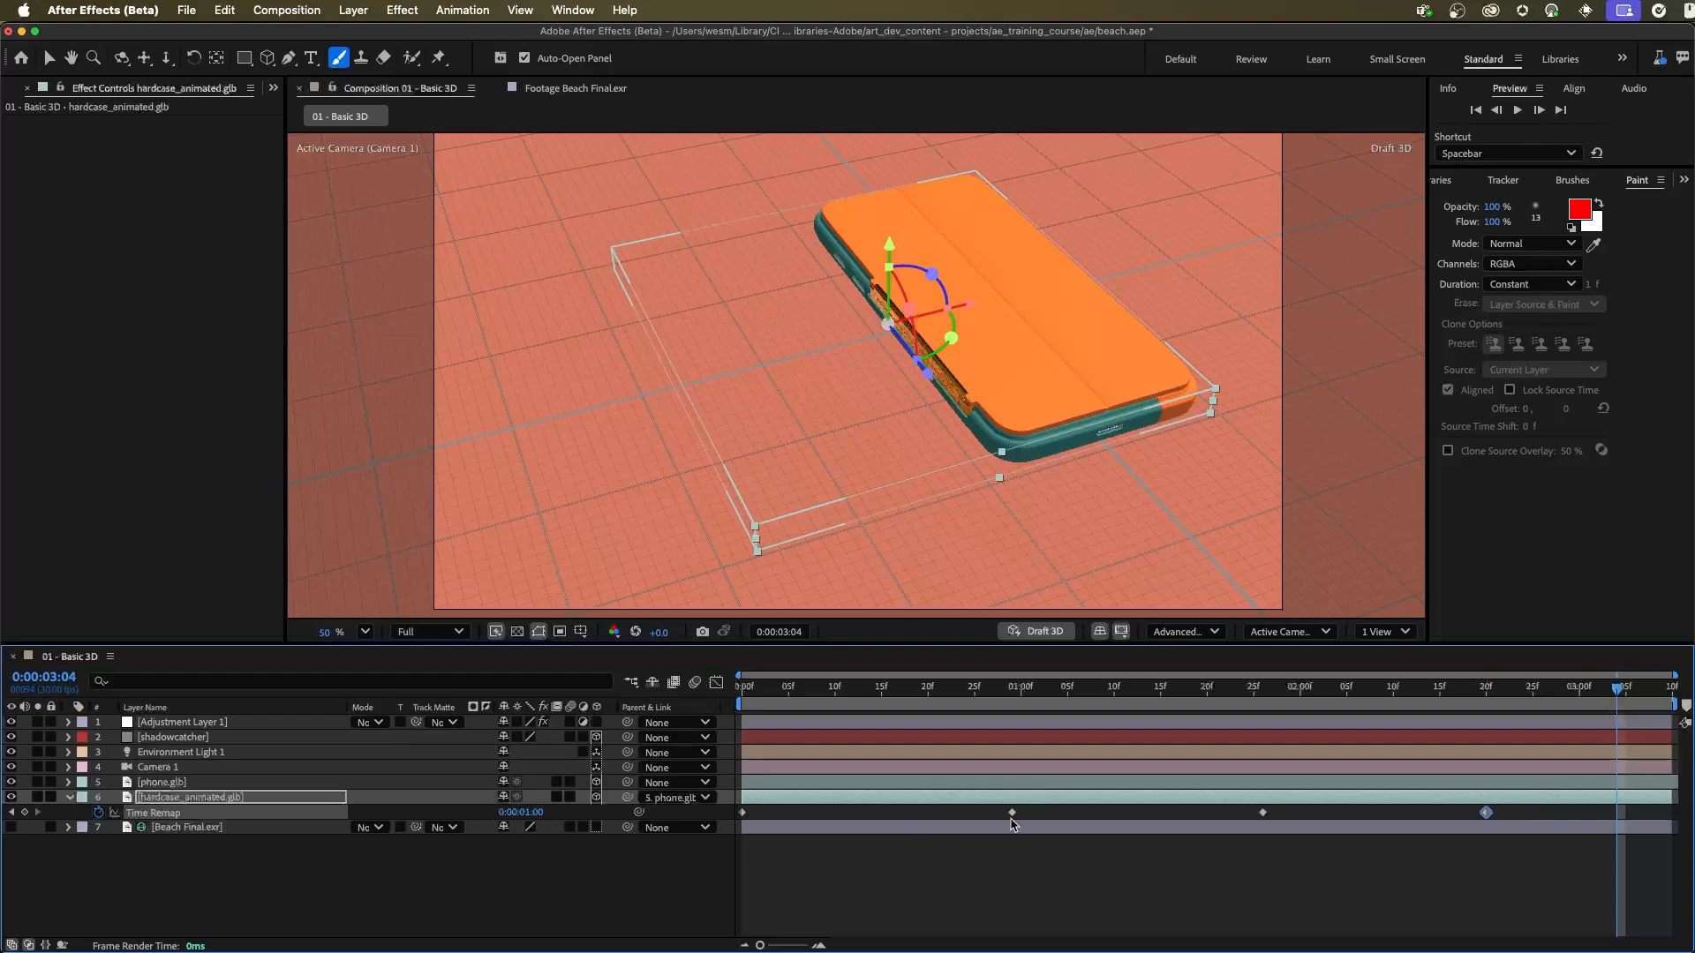
Step: Move the second Time Remap keyframe to about 0:00:00:26 and preview the quicker opening
left_click_drag(1011, 812, 984, 812)
key("space")
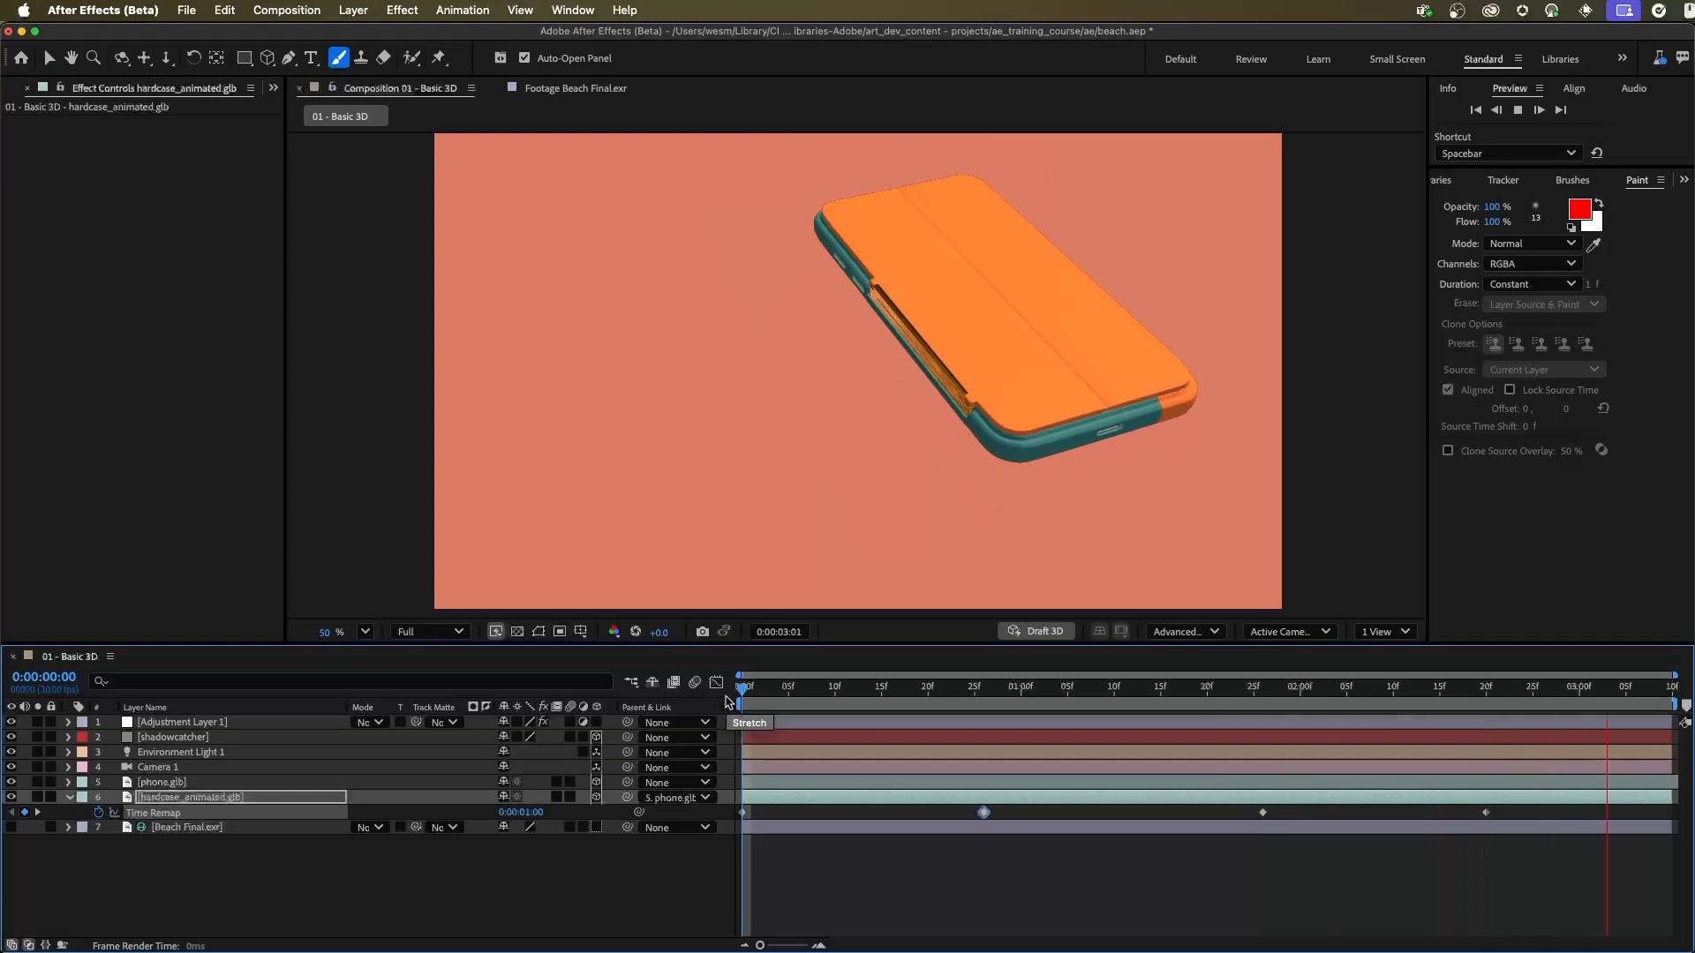
key("space")
key("space")
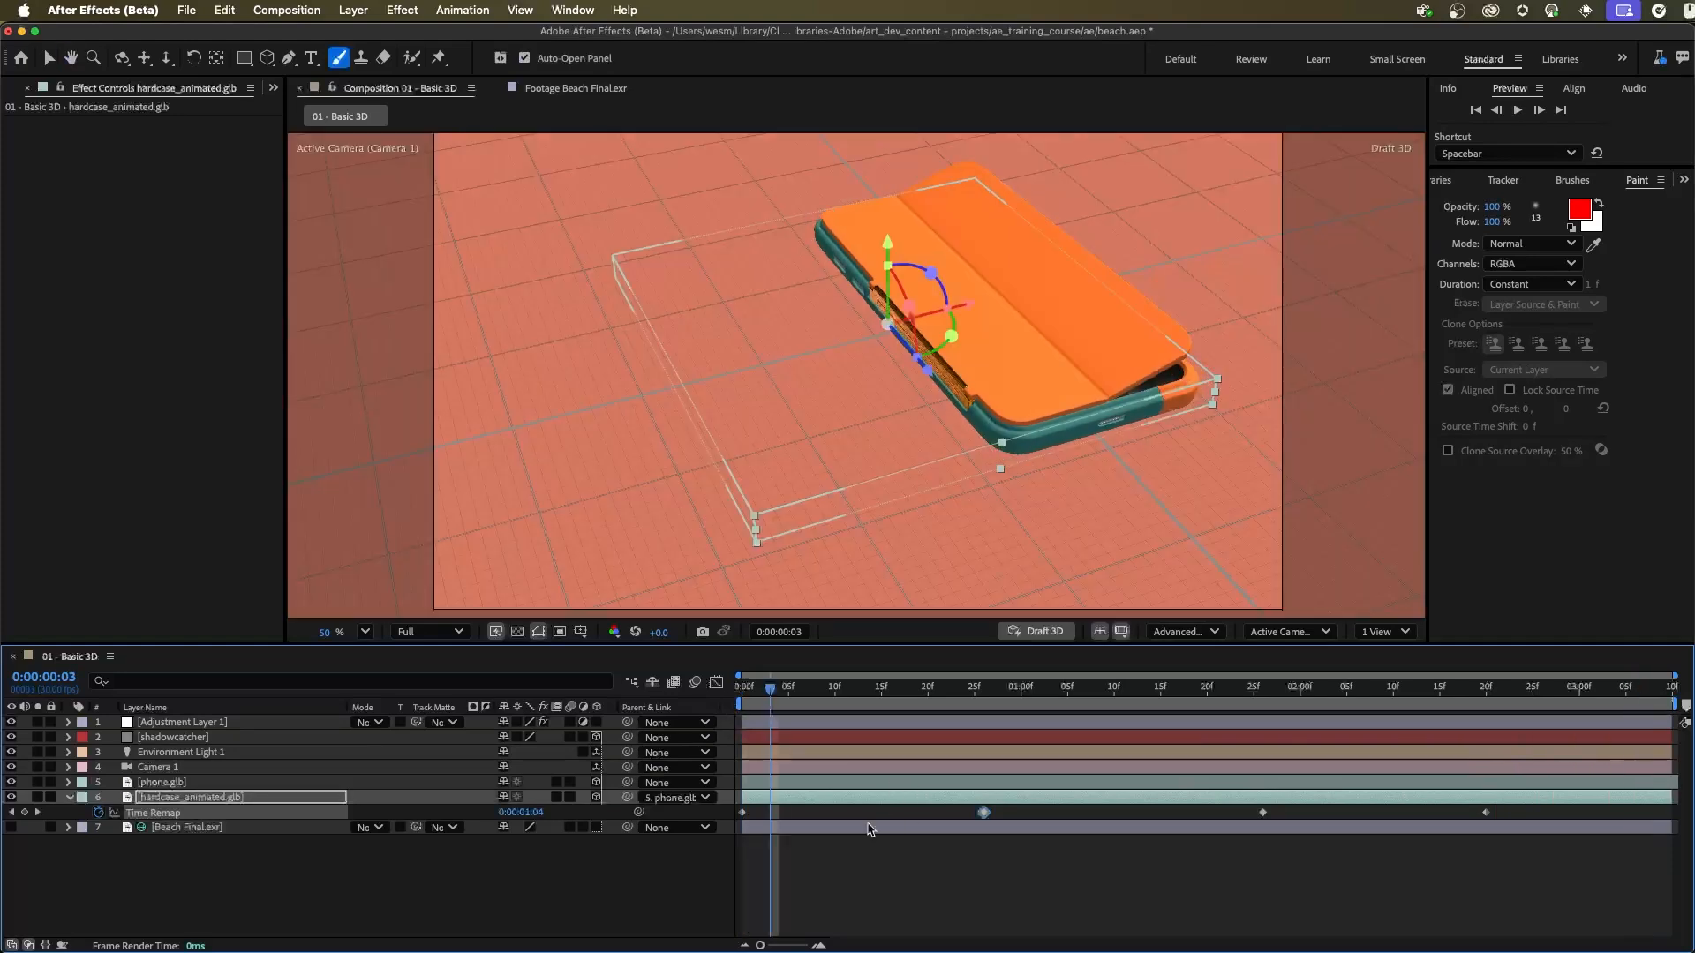
Step: Apply Easy Ease to all of hardcase_animated.glb's Time Remap keyframes, preview the motion and reveal phone.glb's animated properties
left_click(871, 886)
left_click(159, 813)
right_click(742, 813)
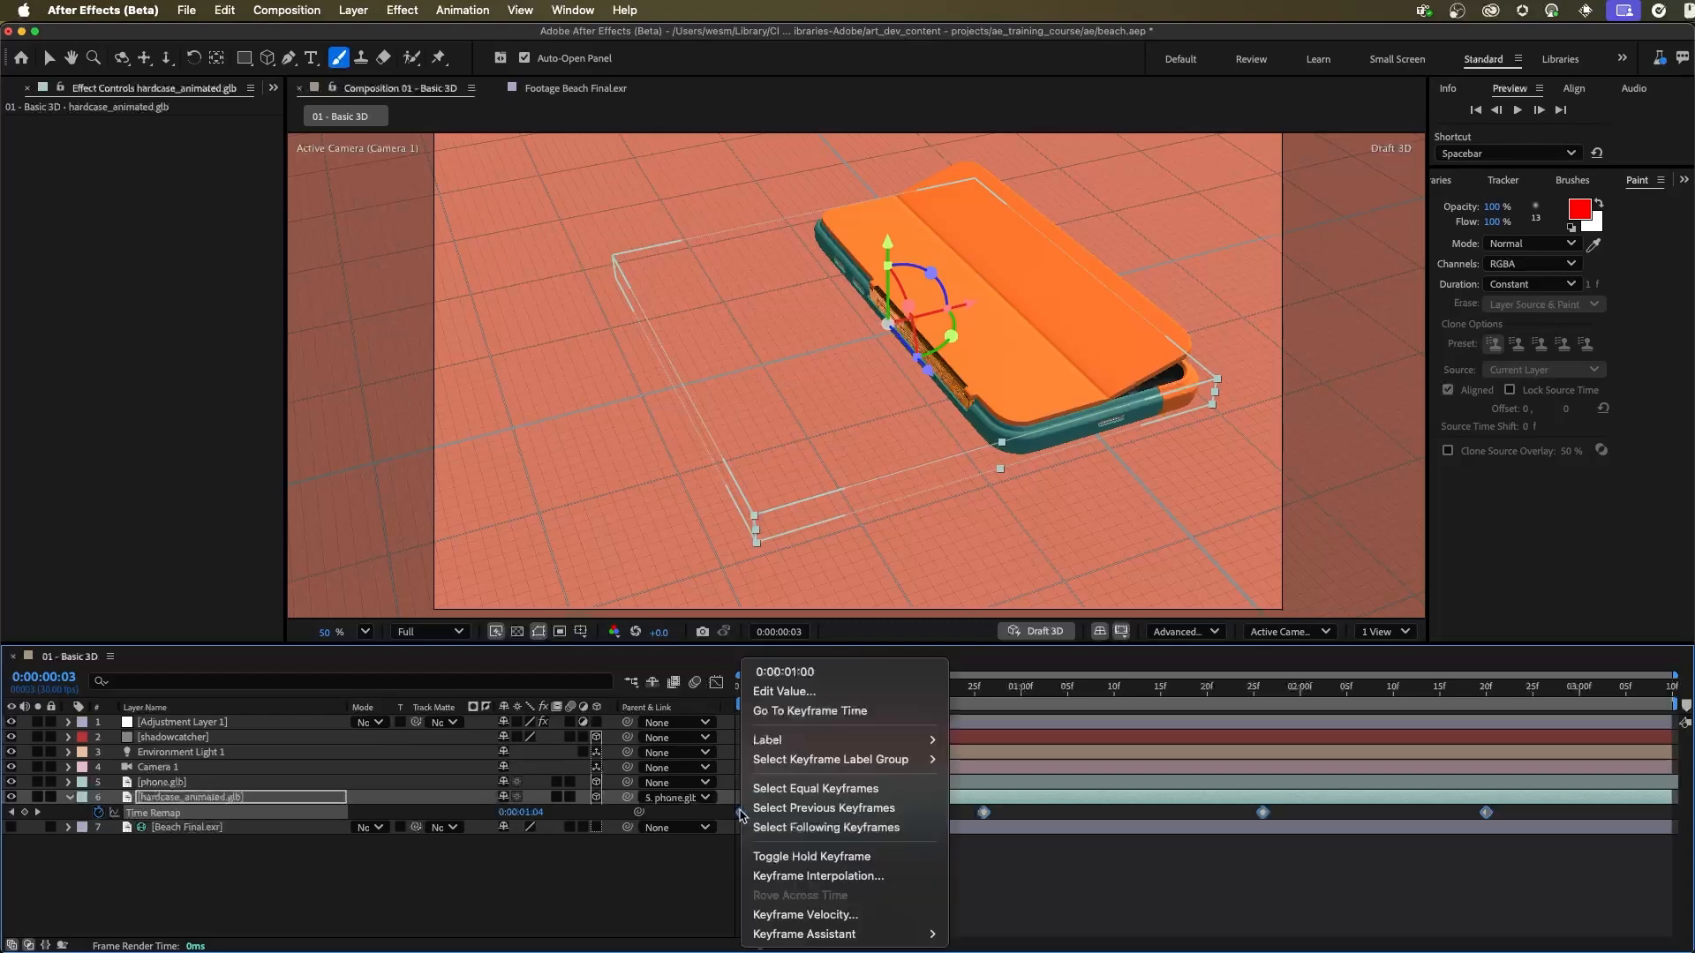
mouse_move(846, 934)
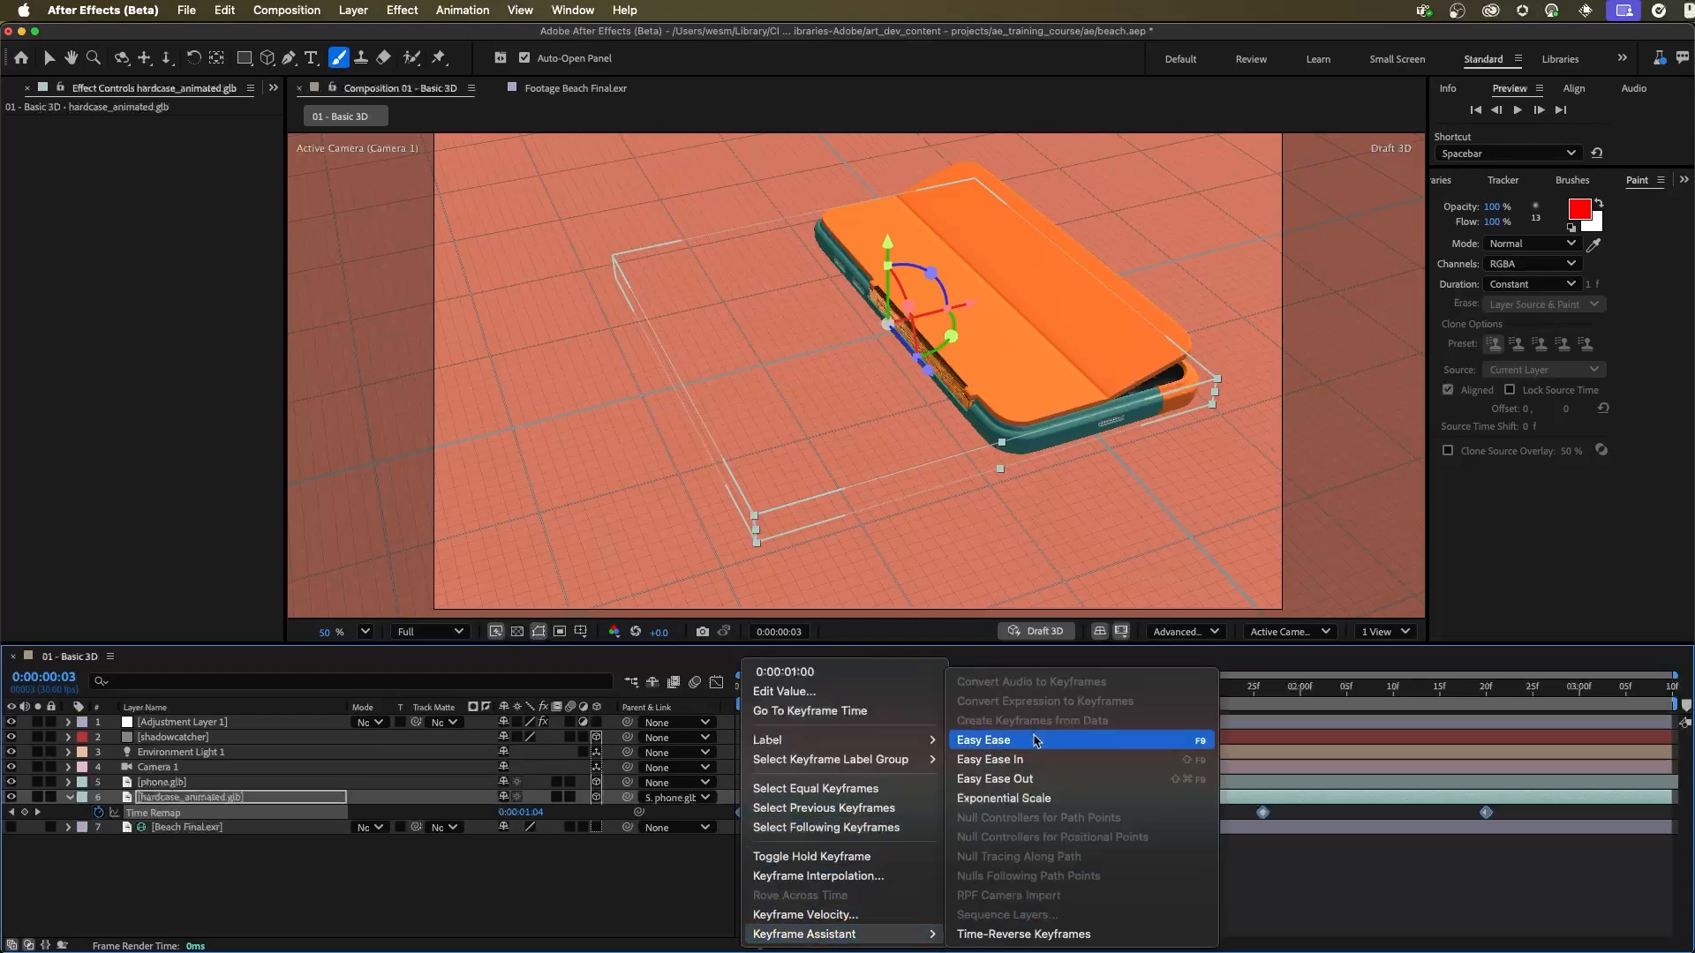
left_click(982, 741)
key("space")
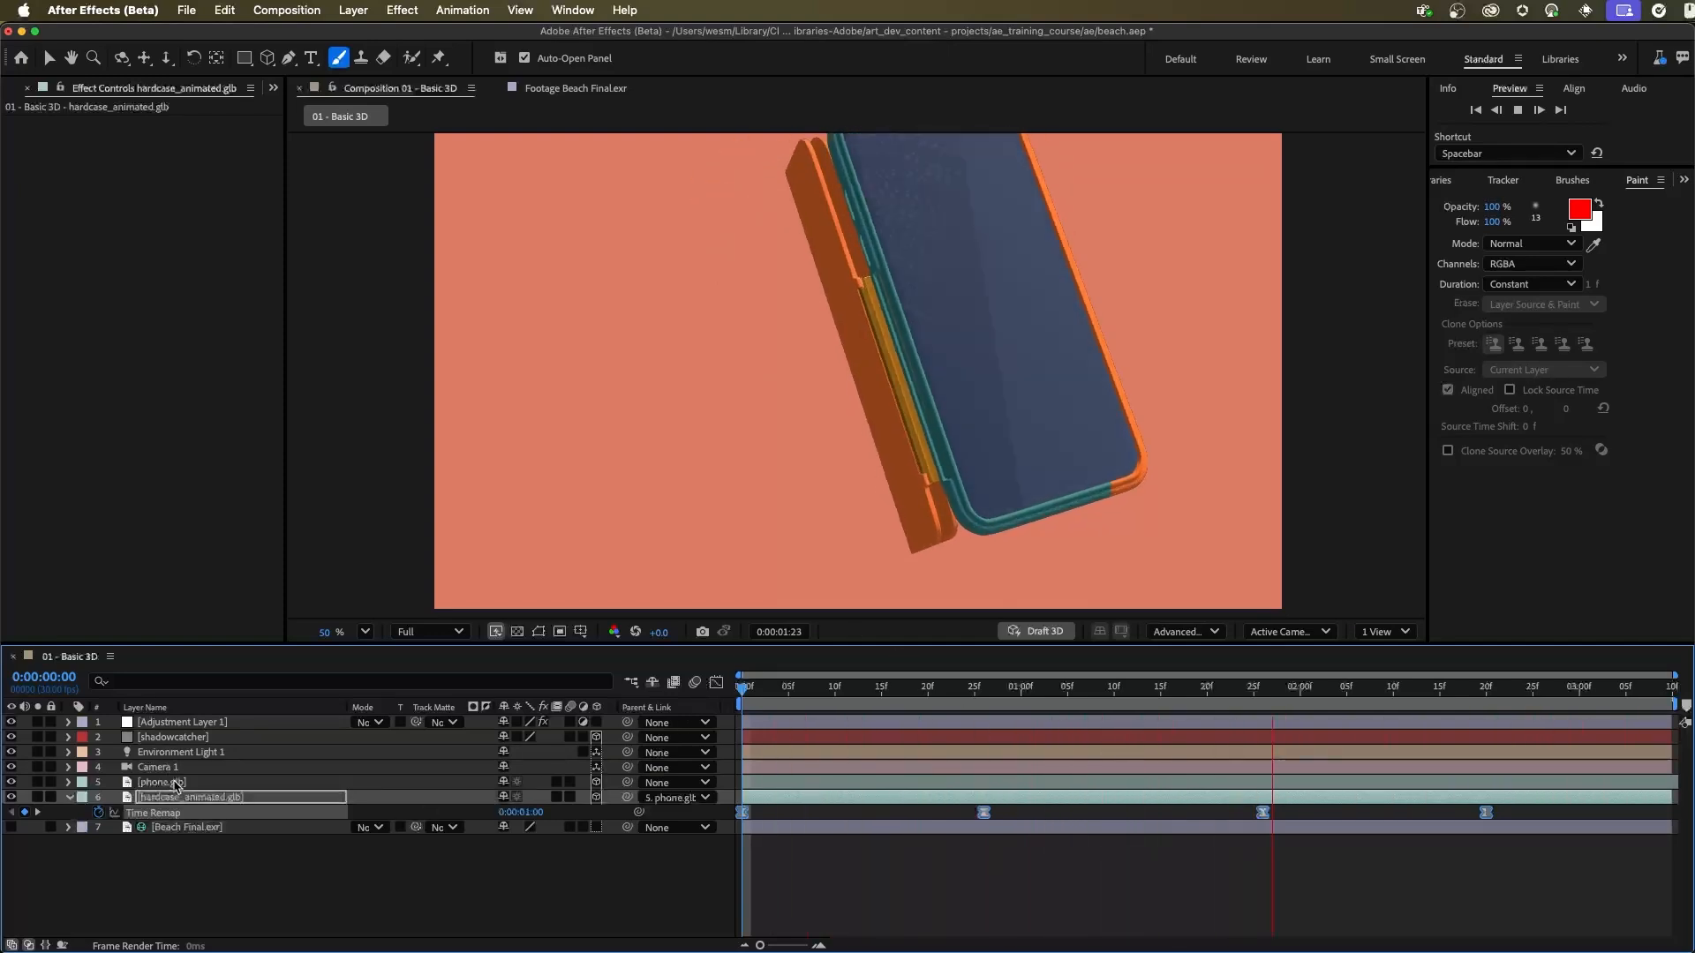
left_click(195, 784)
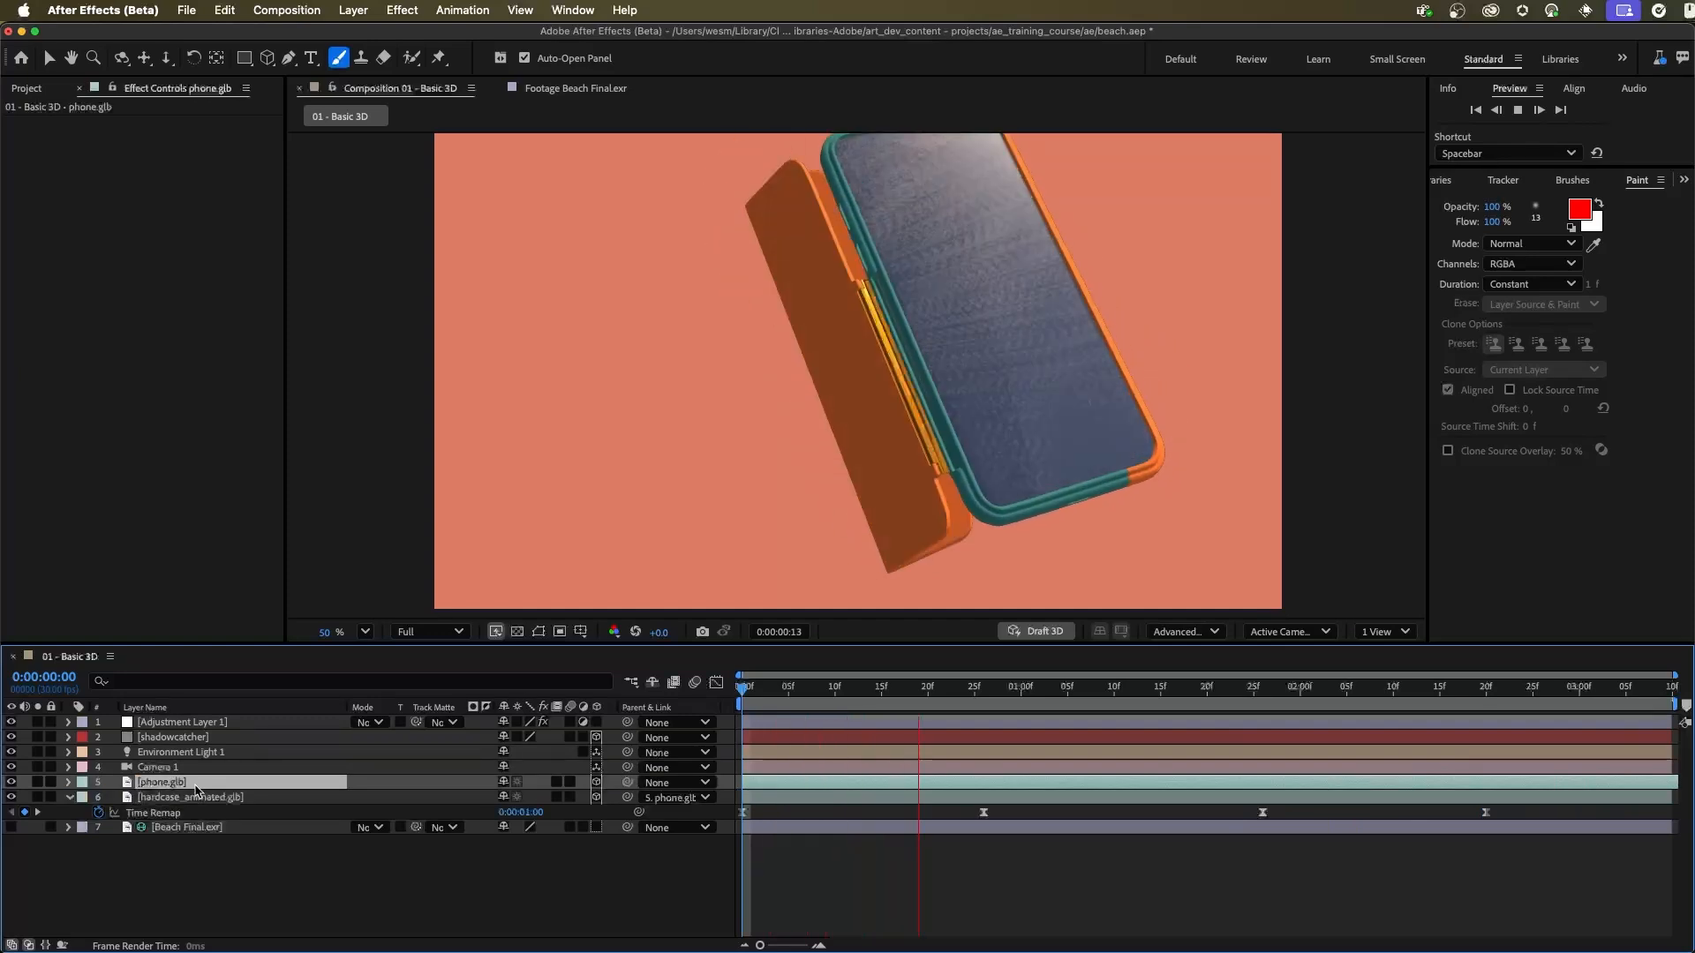
key("u")
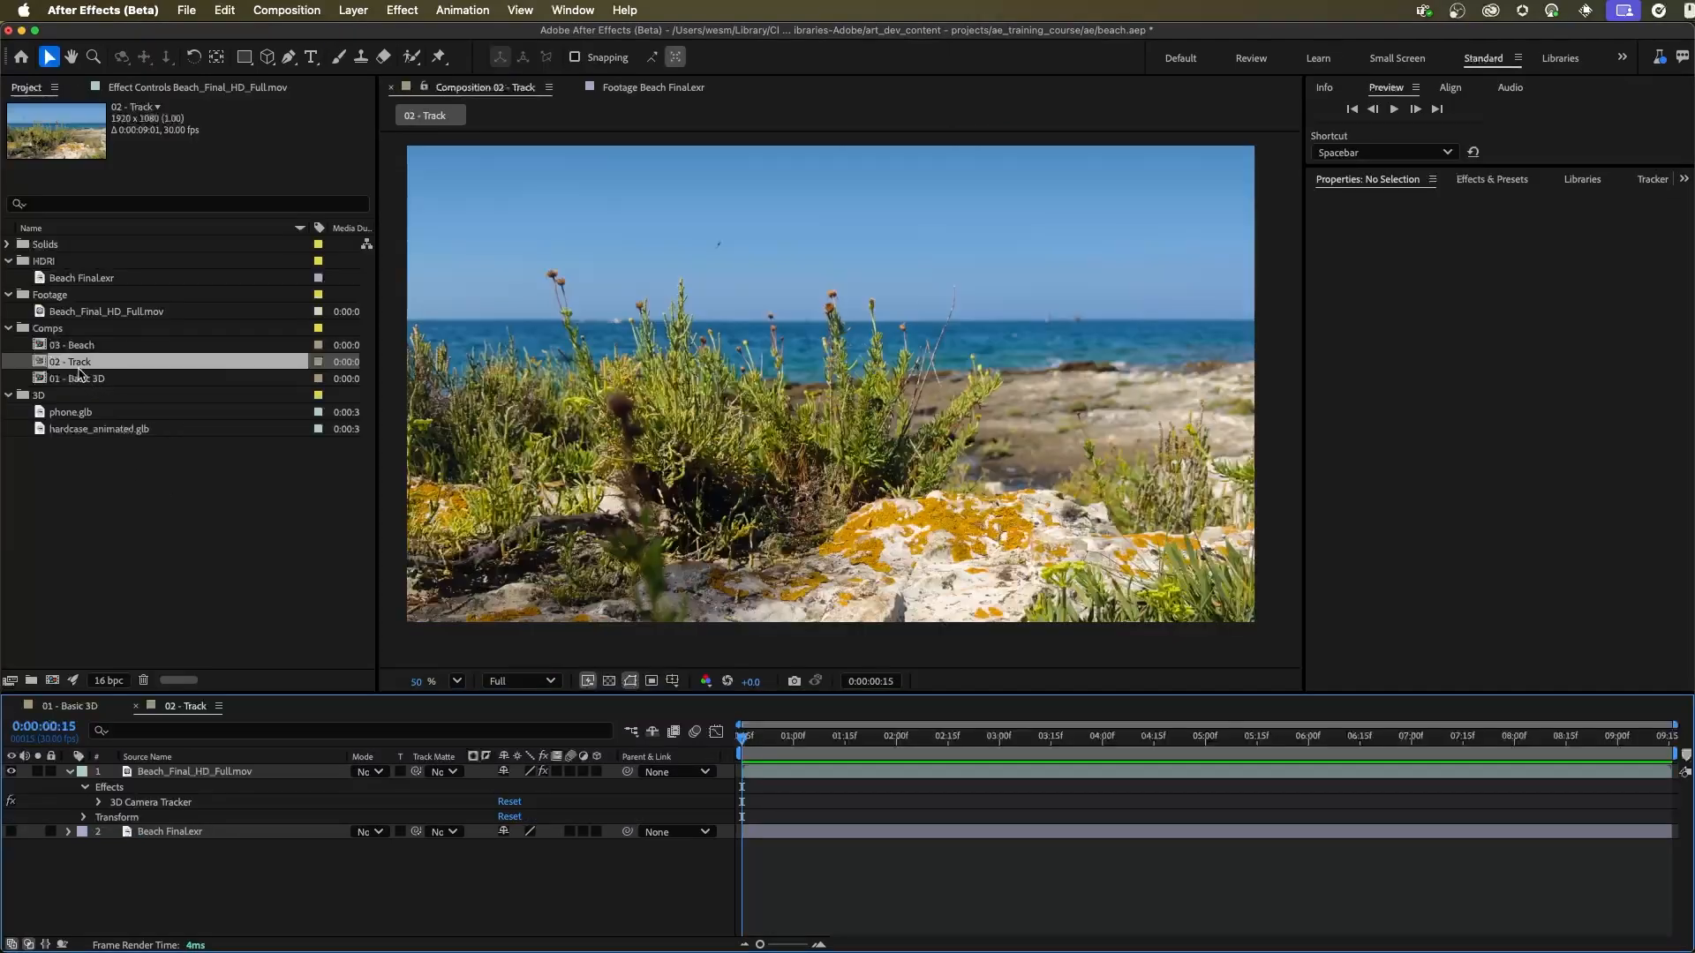
Step: Scrub the beach footage in 02 - Track and examine its 3D Camera Tracker settings and track points
left_click(218, 773)
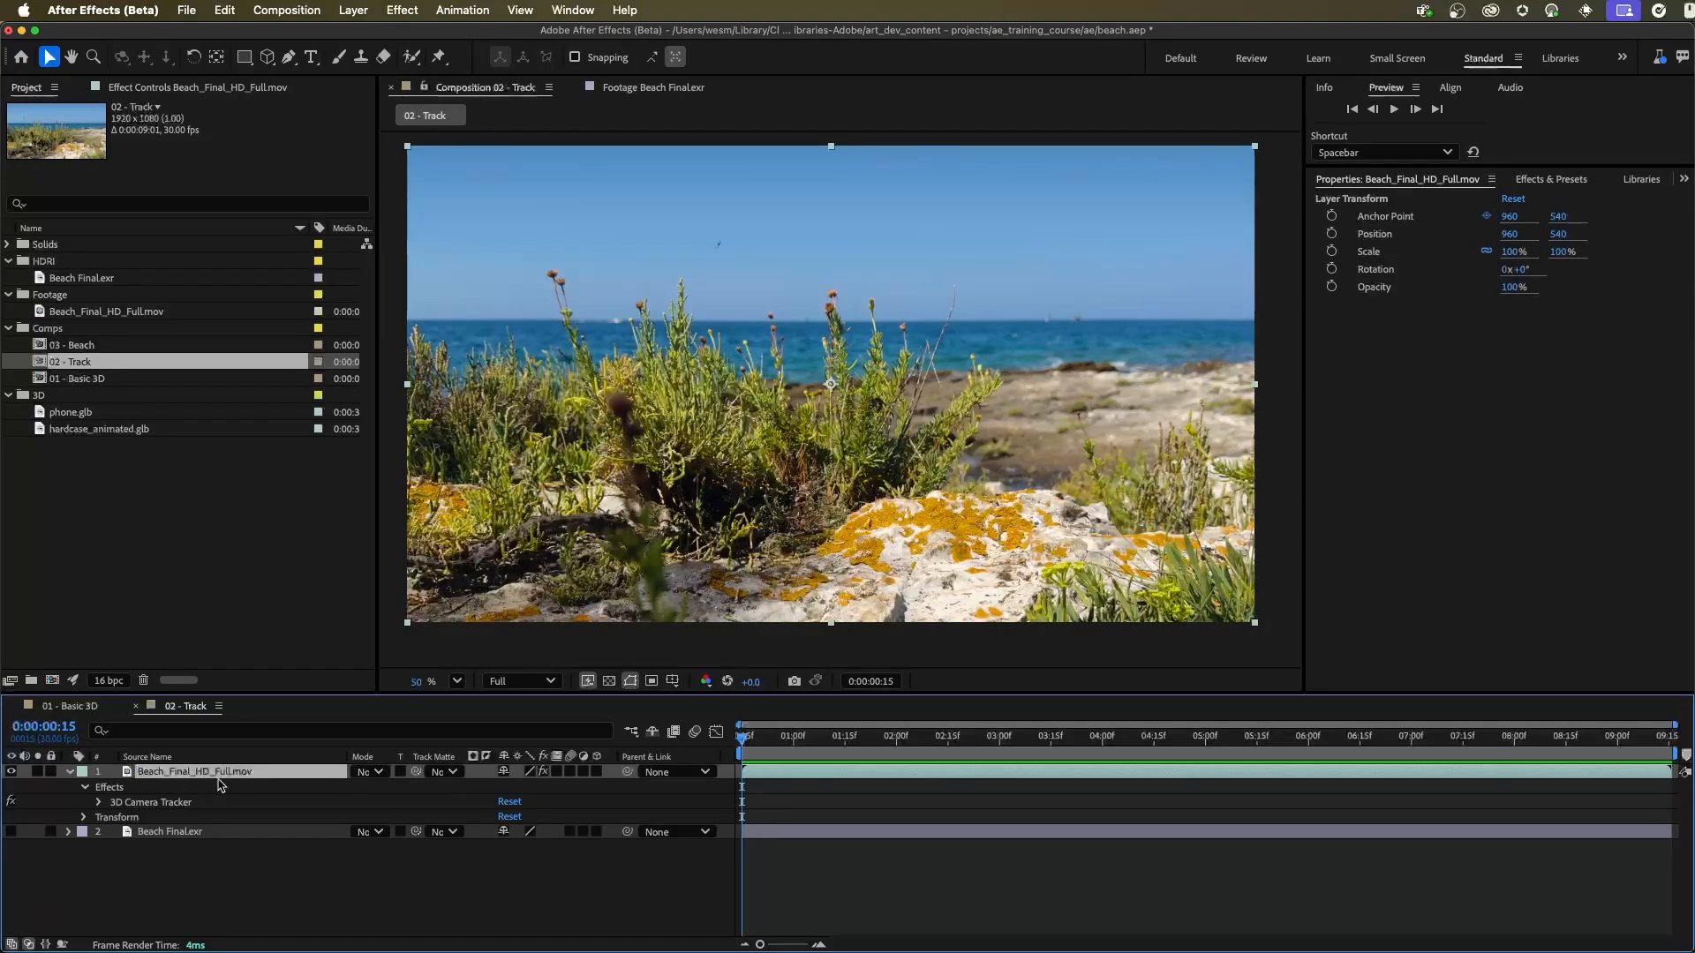
left_click_drag(792, 742, 1085, 747)
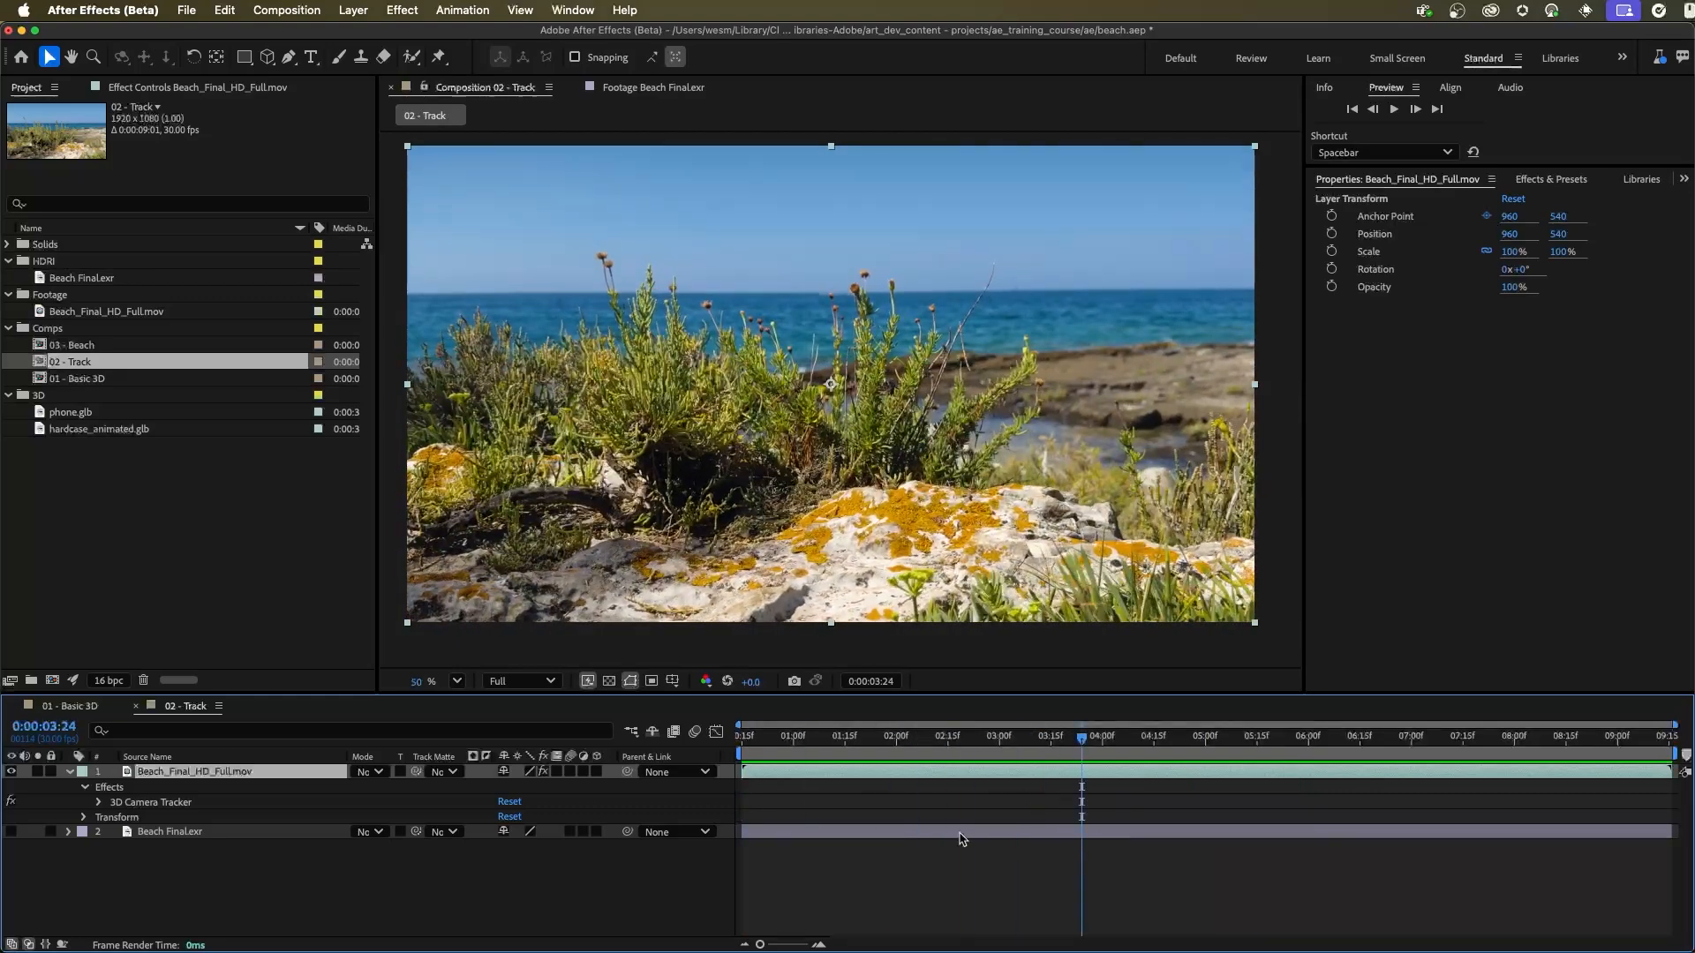
left_click(162, 803)
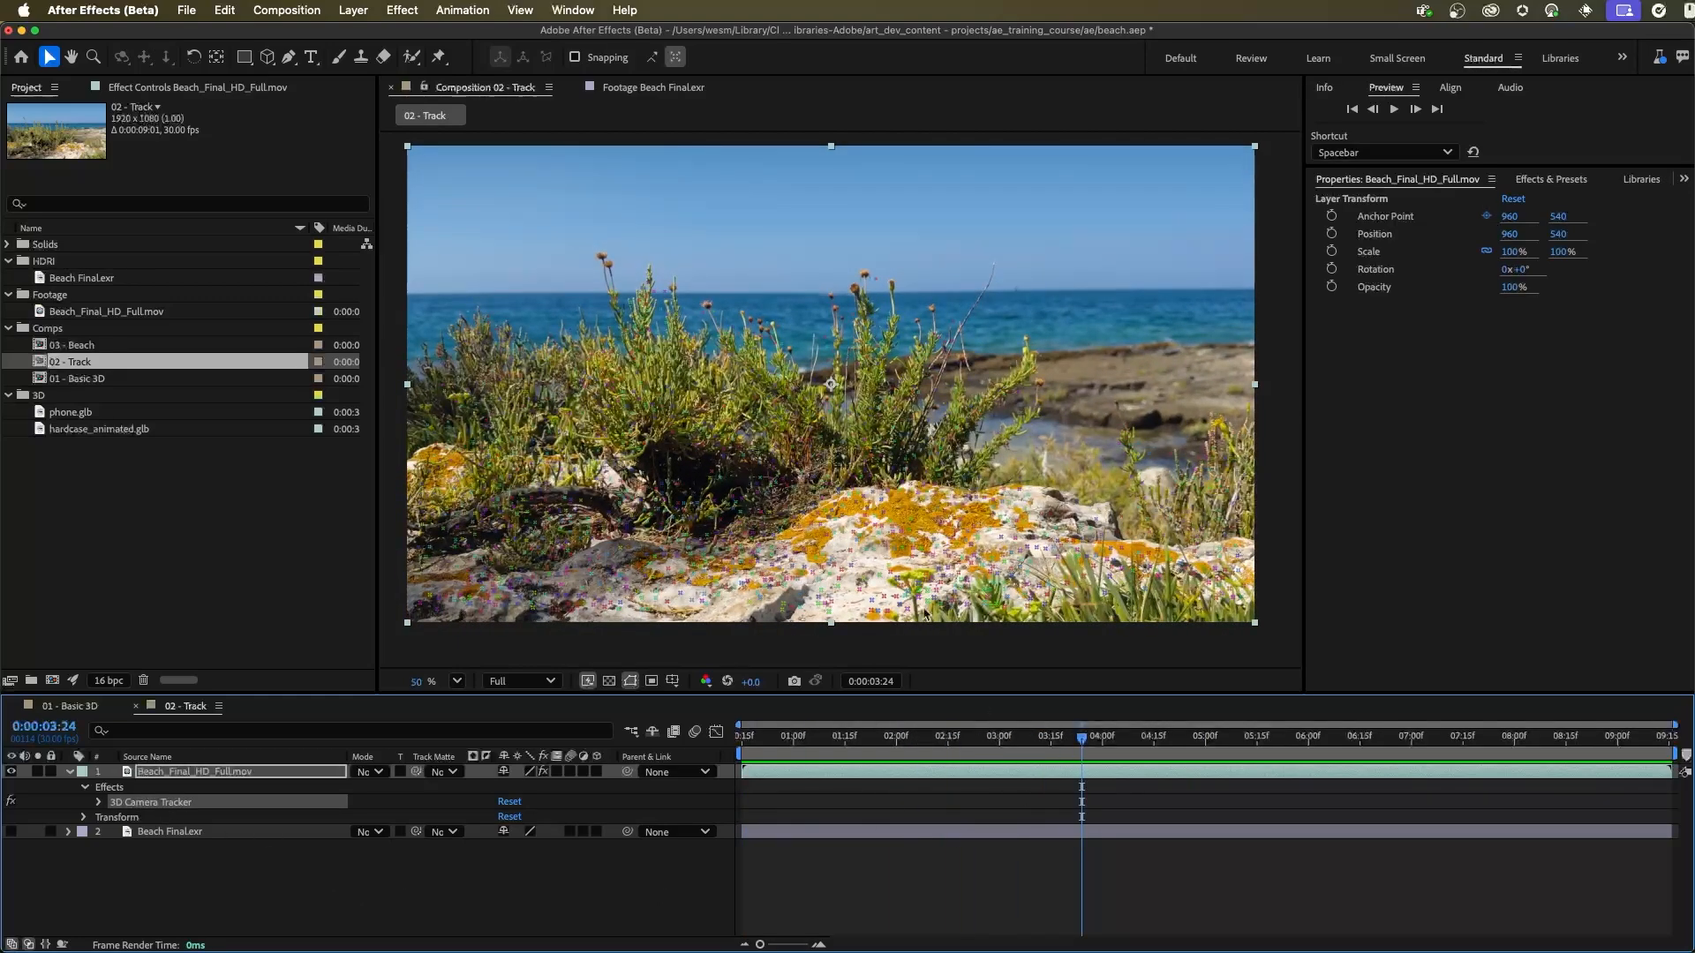
left_click(181, 87)
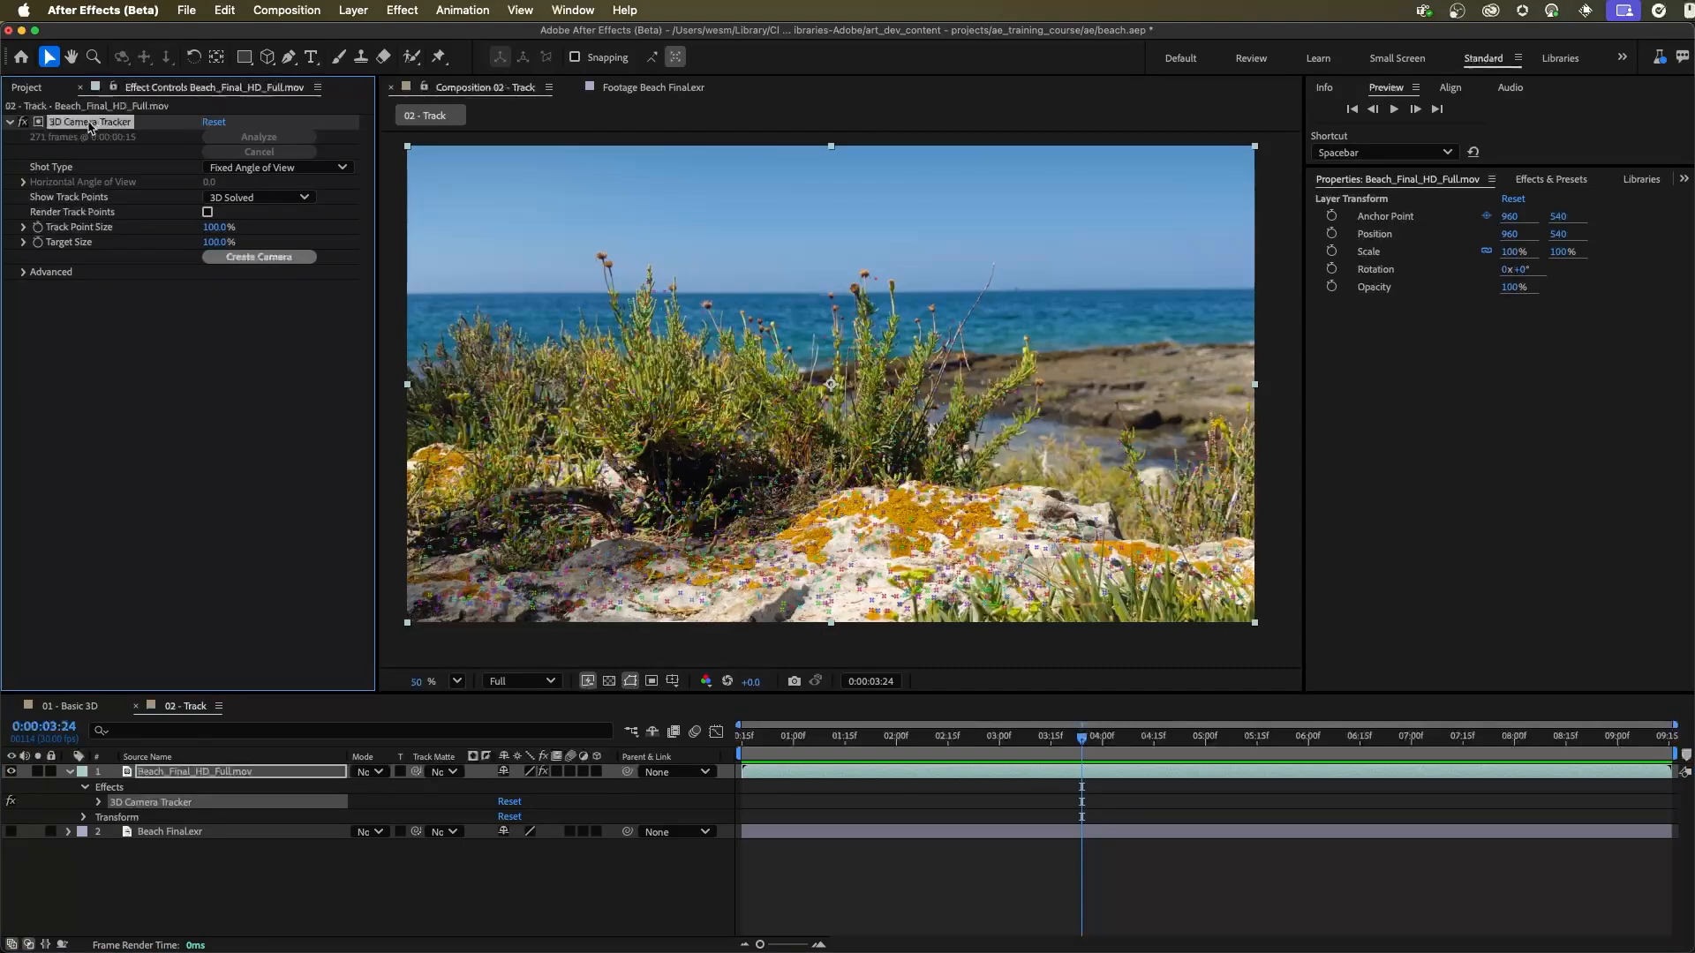
left_click_drag(1078, 746, 800, 734)
Step: Open the 03 - Beach composition and show the track points of Beach_Final_HD_Full.mov's 3D Camera Tracker effect
left_click(28, 88)
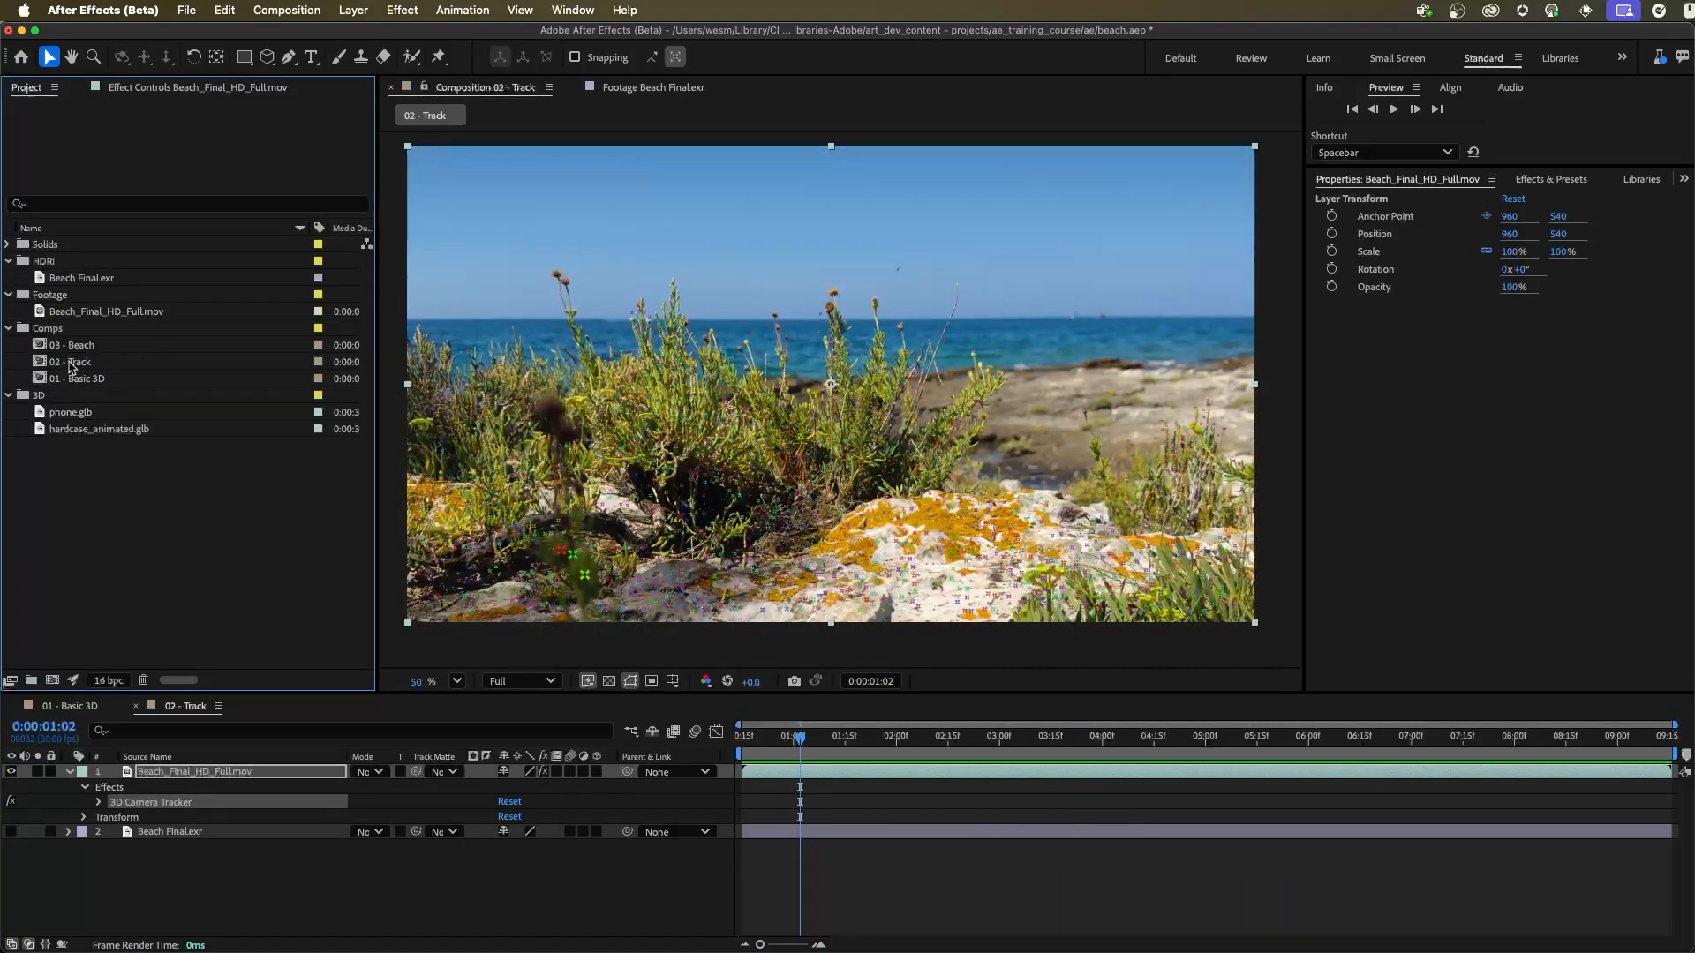
left_click(71, 363)
left_click(79, 344)
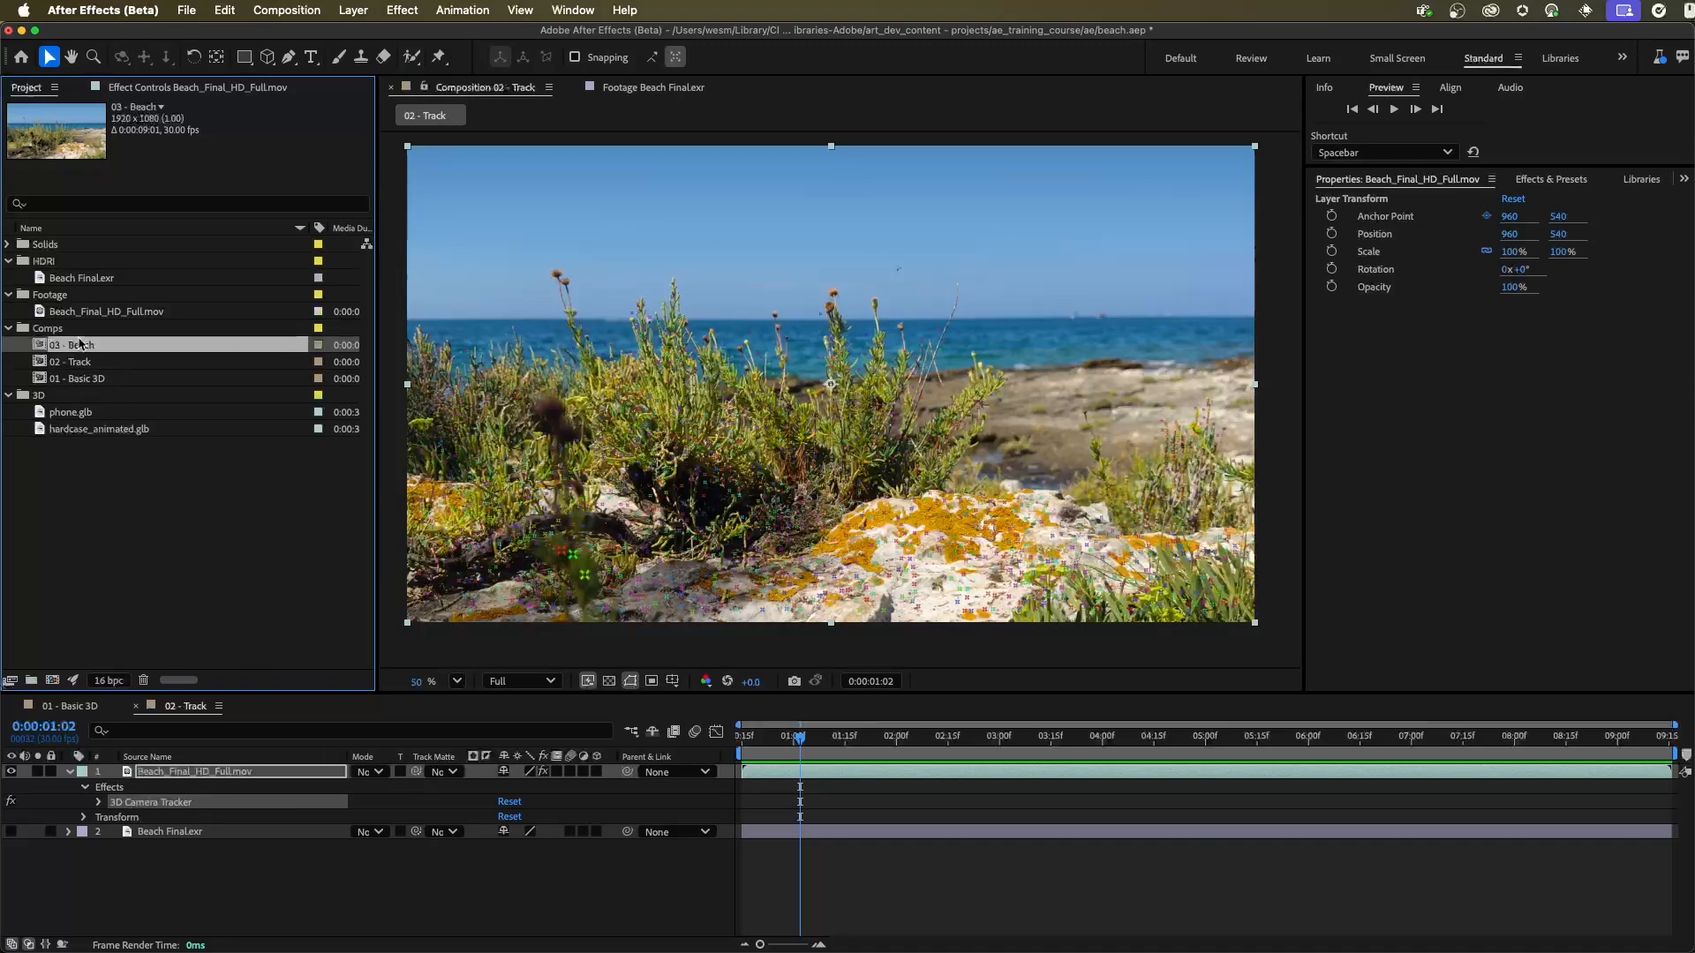
double_click(80, 344)
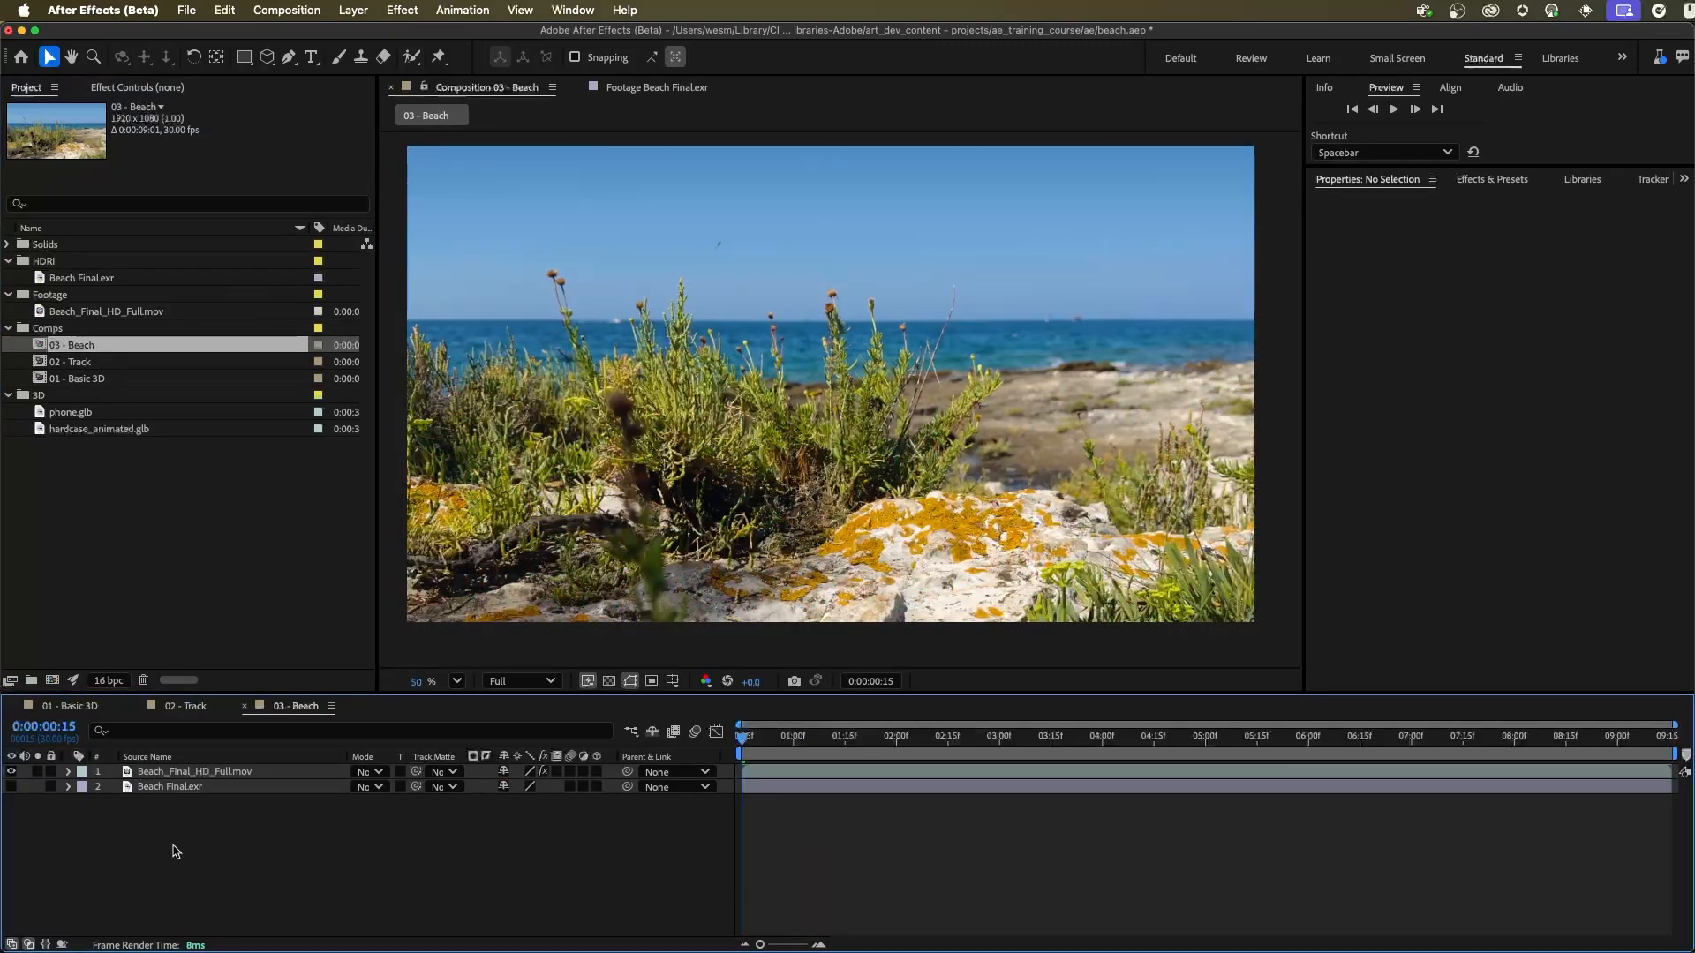
left_click(164, 773)
left_click(65, 773)
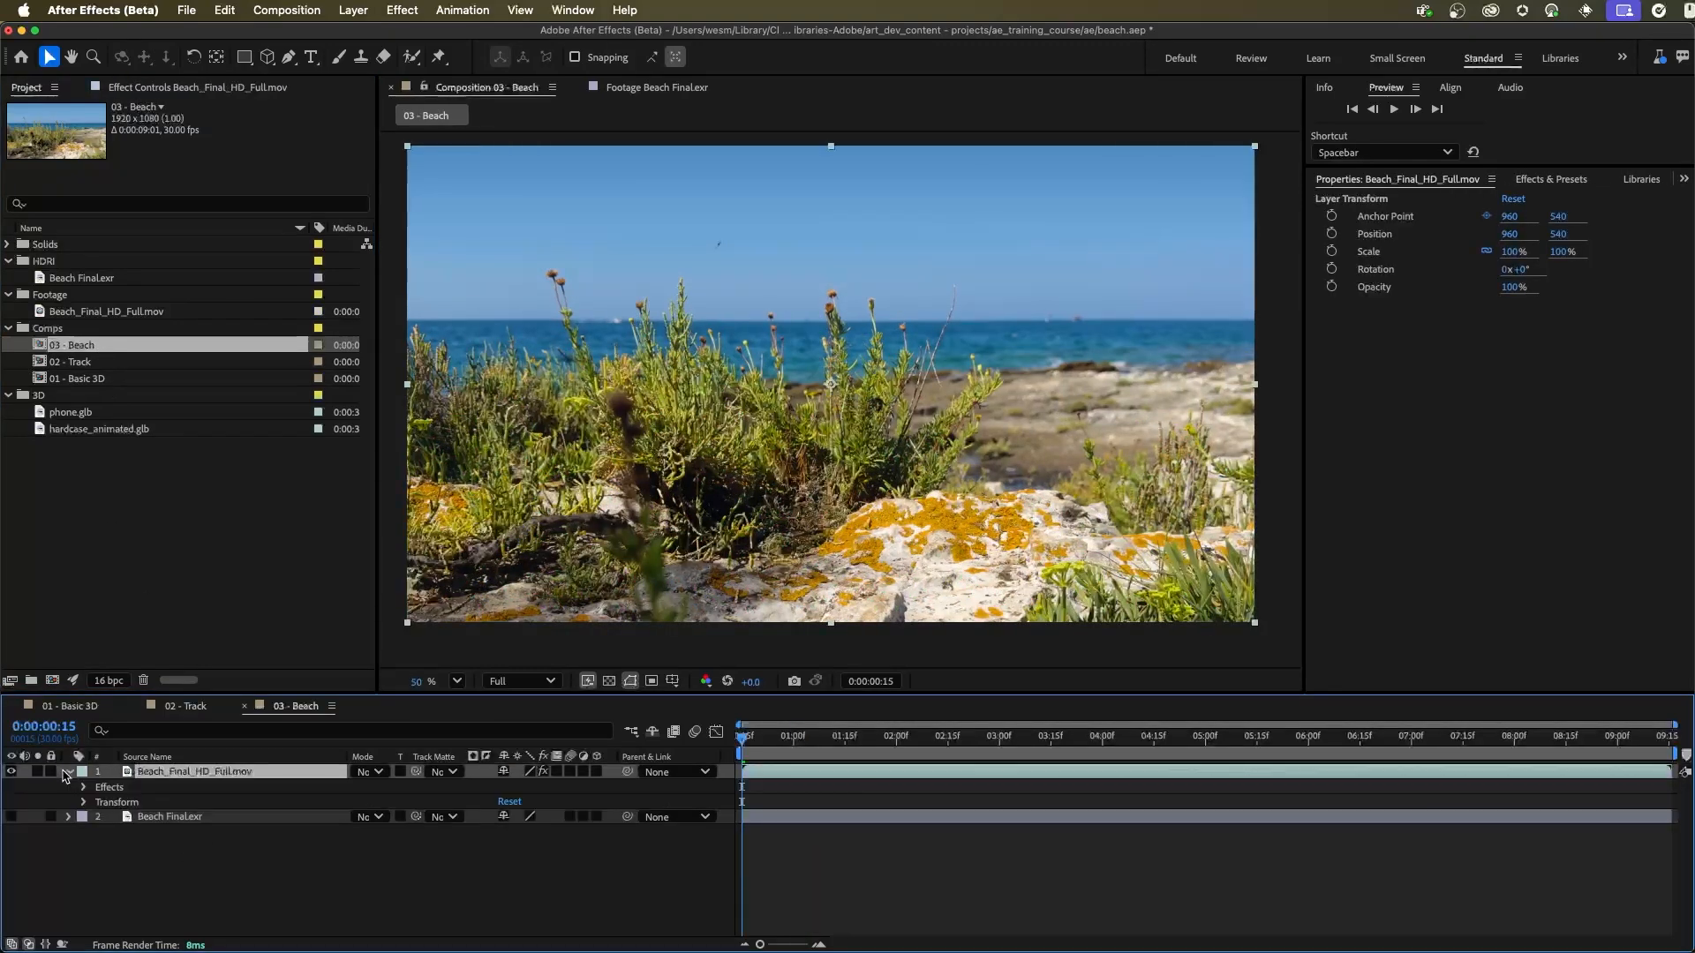
left_click(83, 787)
left_click(148, 803)
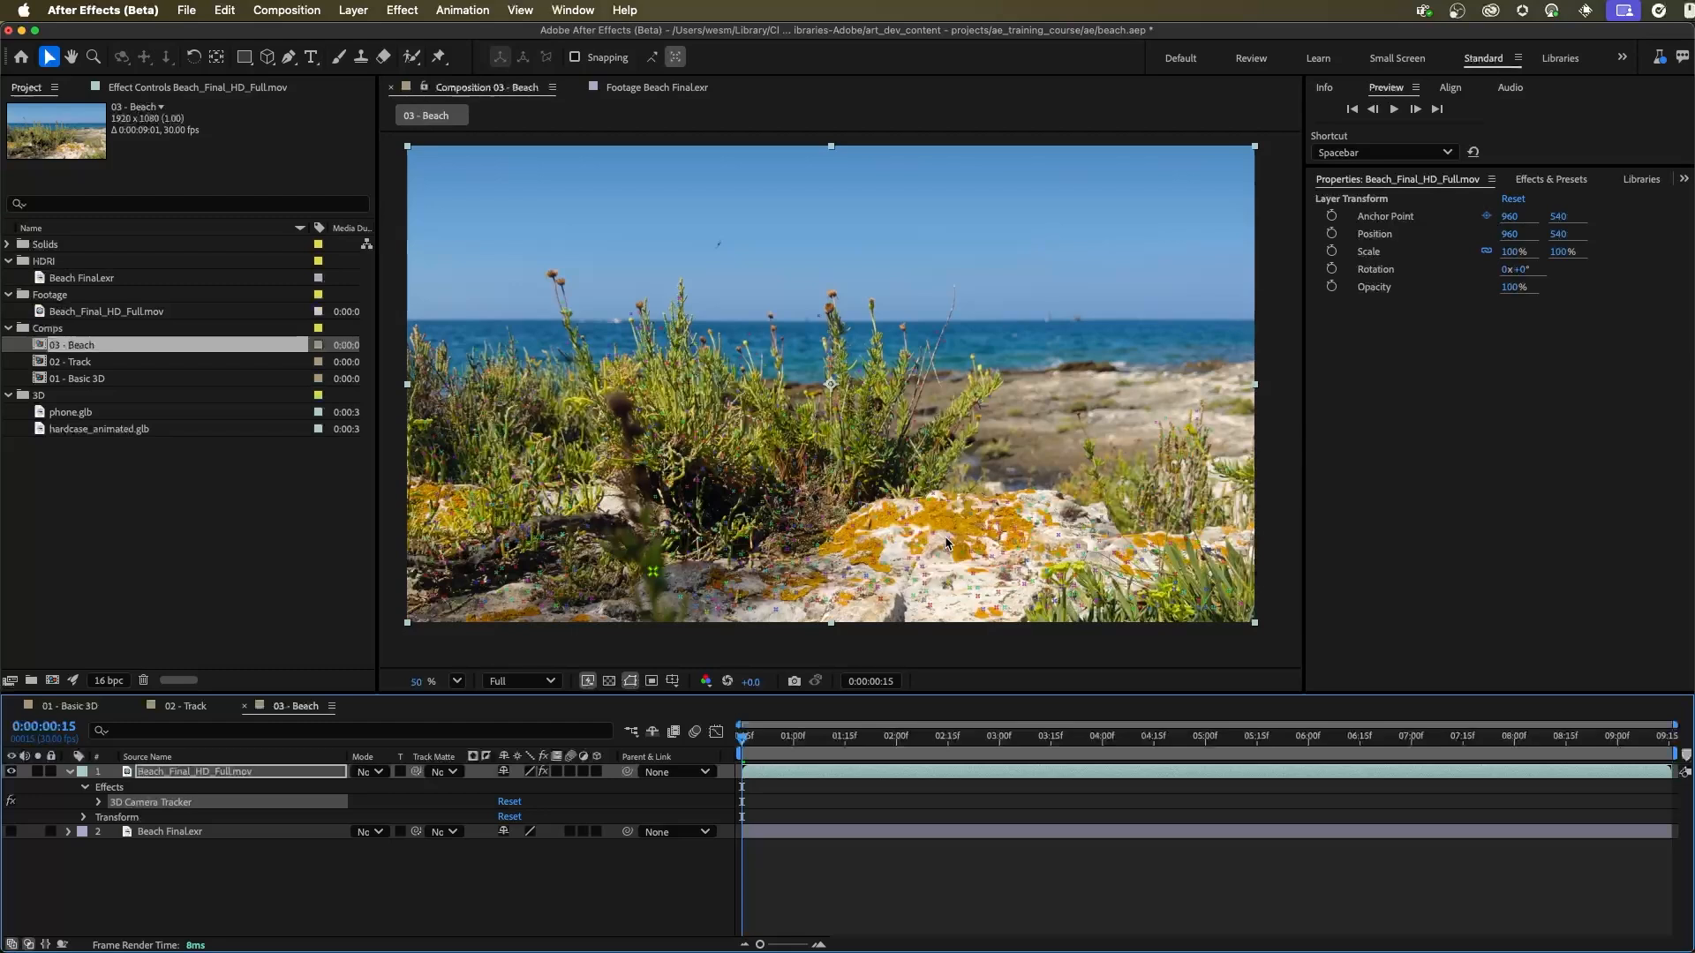
Step: Select the track points on the white rock in the foreground and set them as the ground plane and origin
mouse_move(968, 523)
left_mouse_down()
mouse_move(857, 559)
mouse_move(1002, 624)
mouse_move(1026, 545)
left_mouse_up()
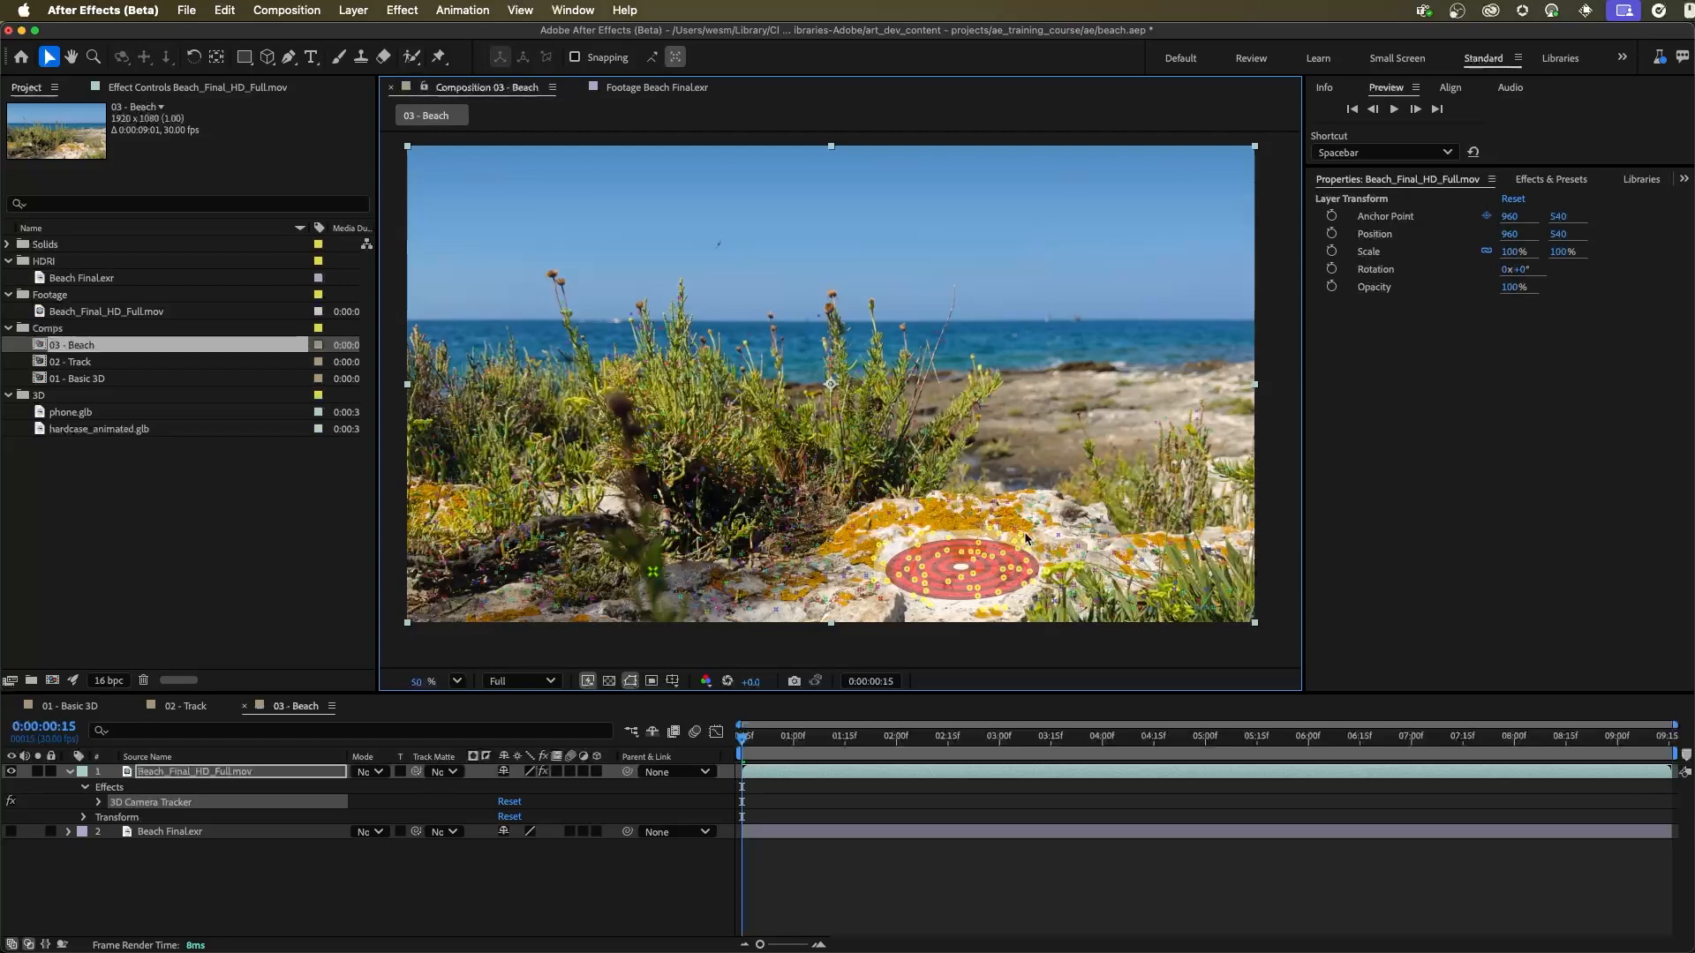
right_click(971, 548)
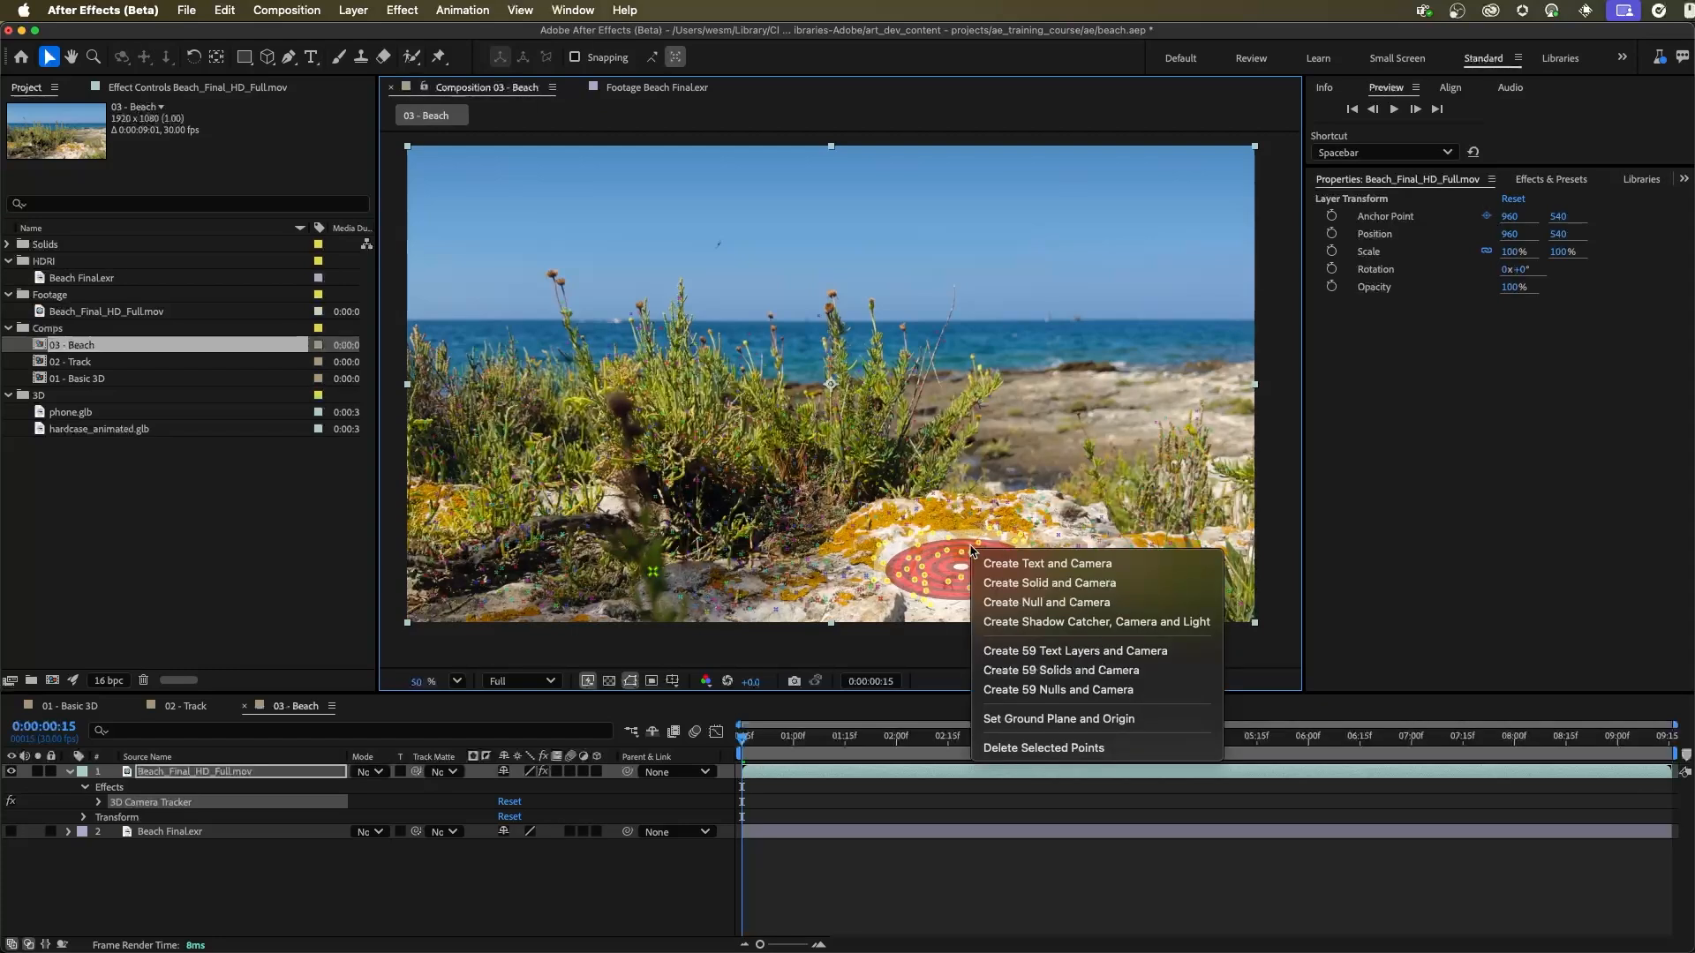
left_click(1109, 720)
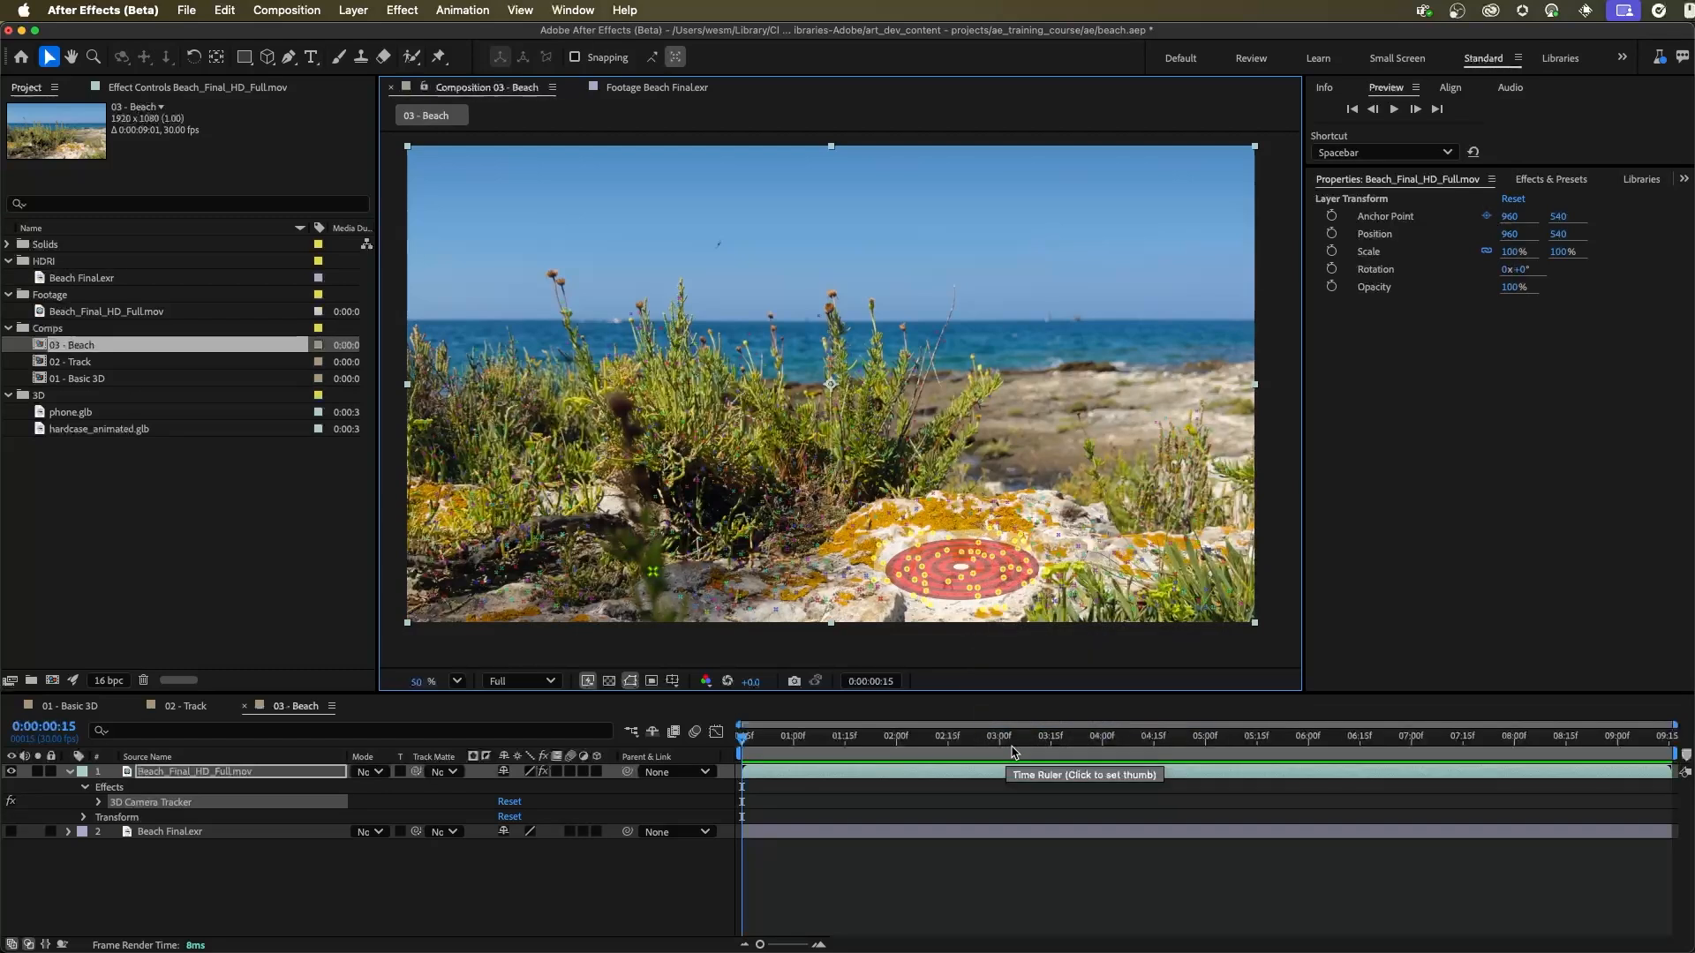
Step: Create a null and camera from the selected rock track points and check both new layers
right_click(978, 583)
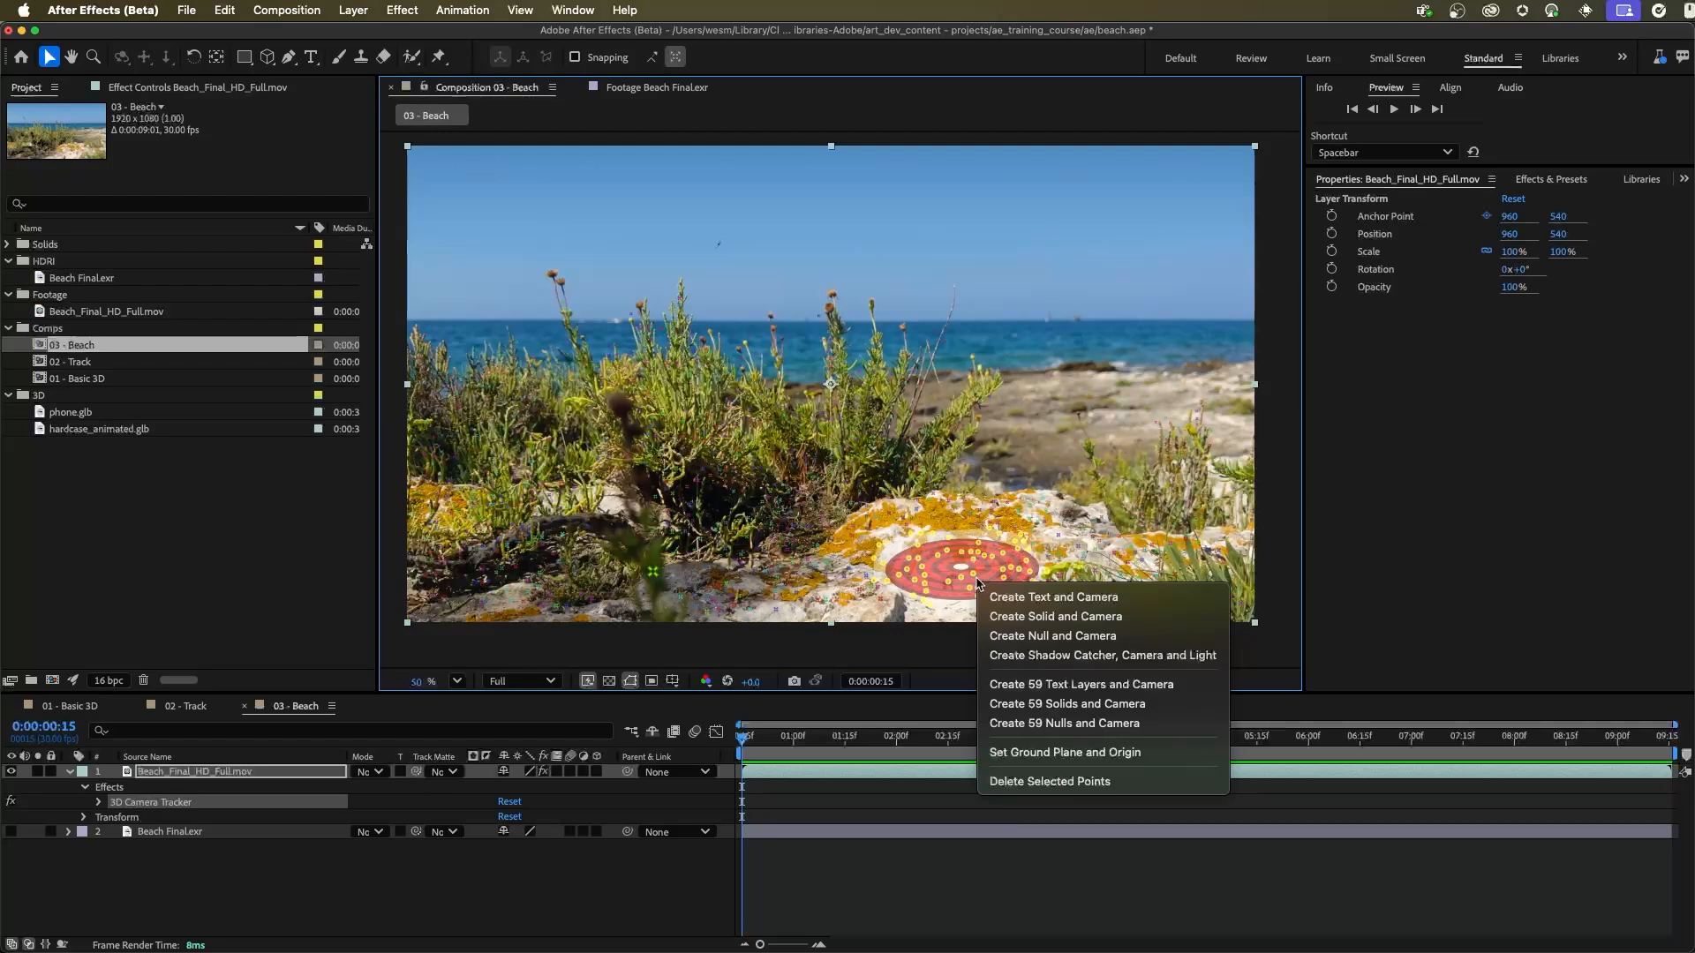
left_click(1083, 637)
left_click(199, 773)
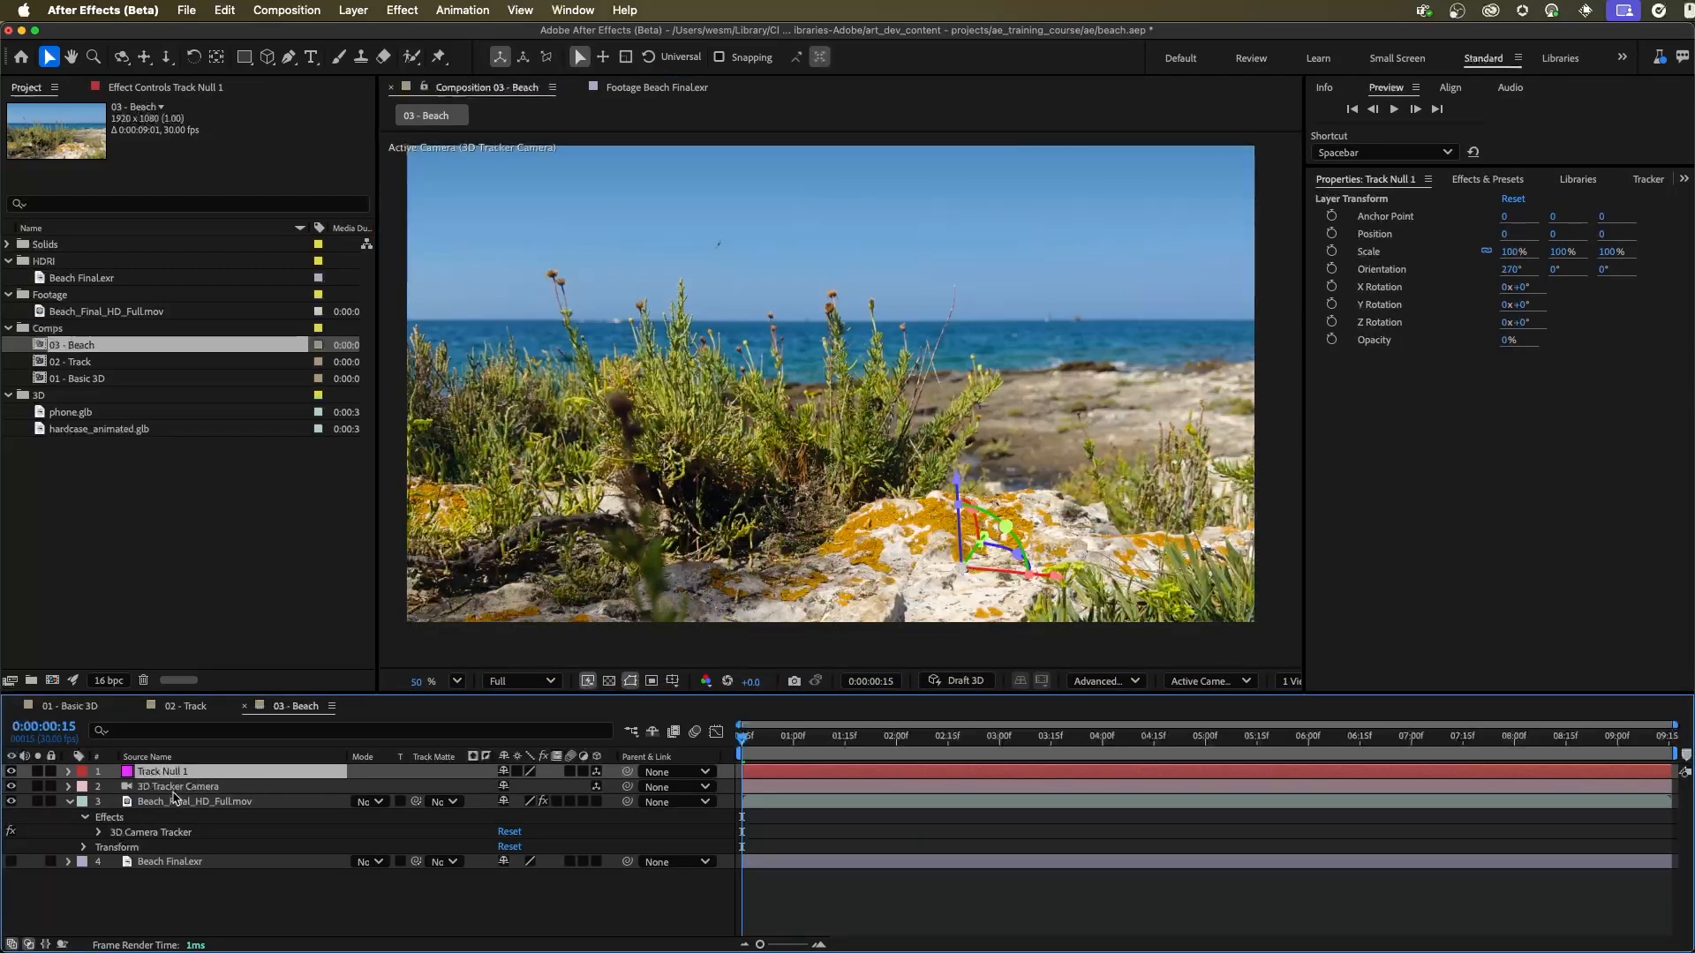
left_click(179, 788)
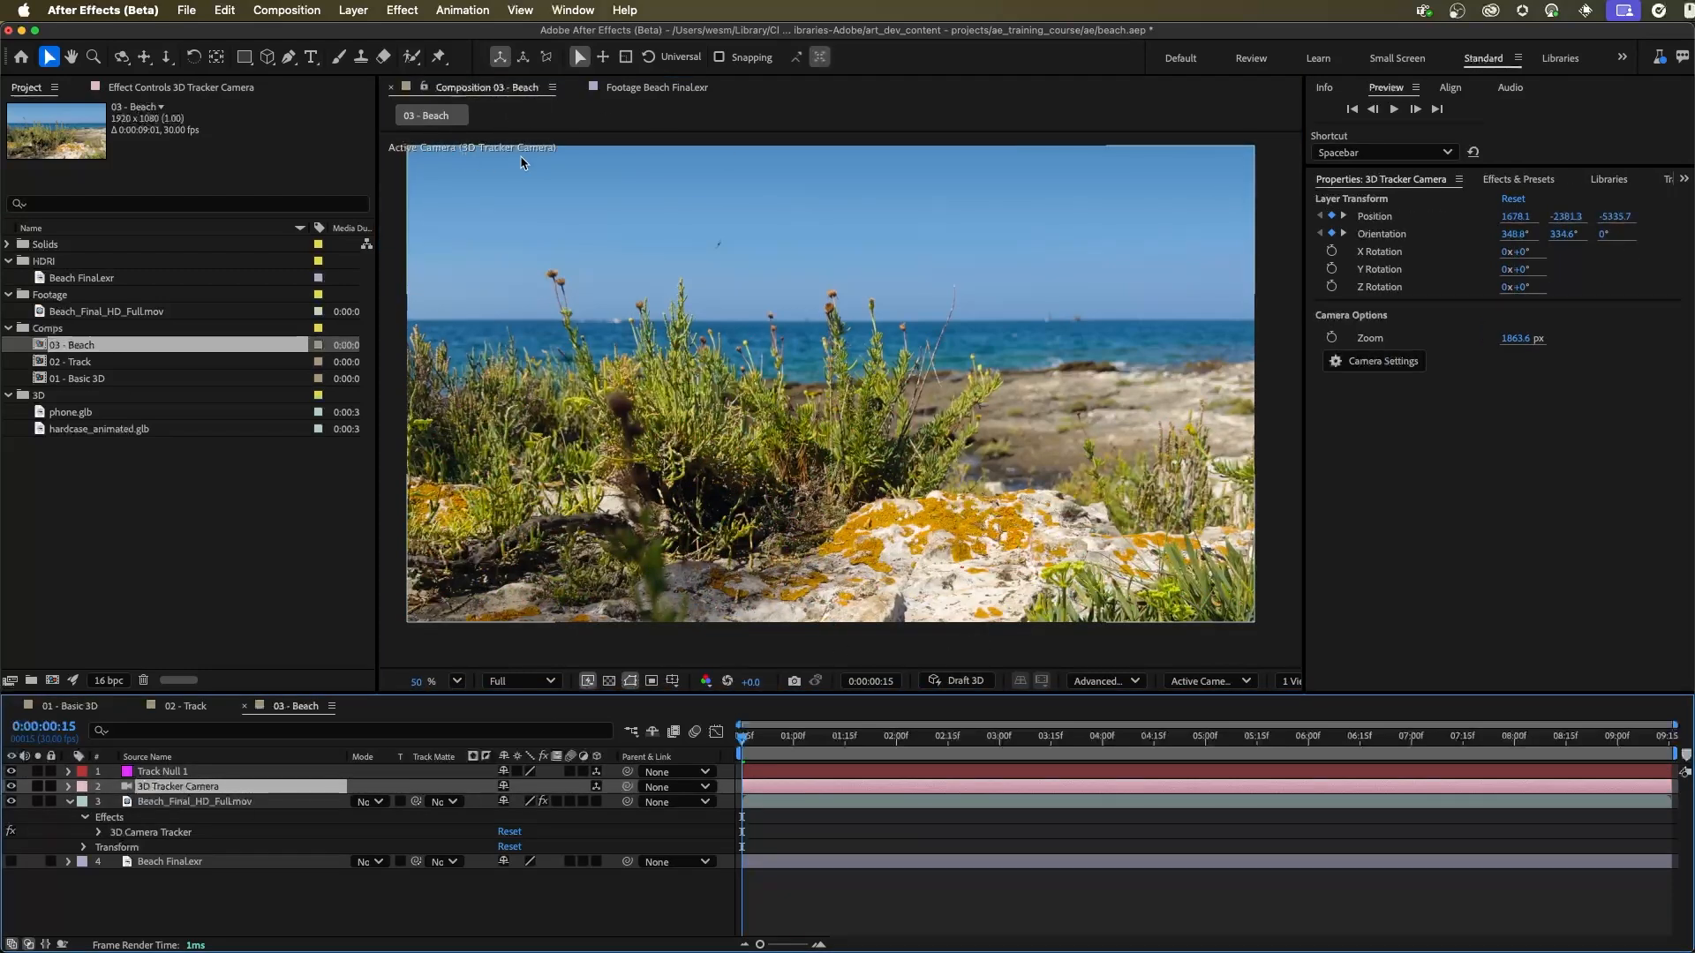
Step: Check the active camera view, then preview and scrub the footage with Track Null 1 selected to judge the track
left_click(1193, 683)
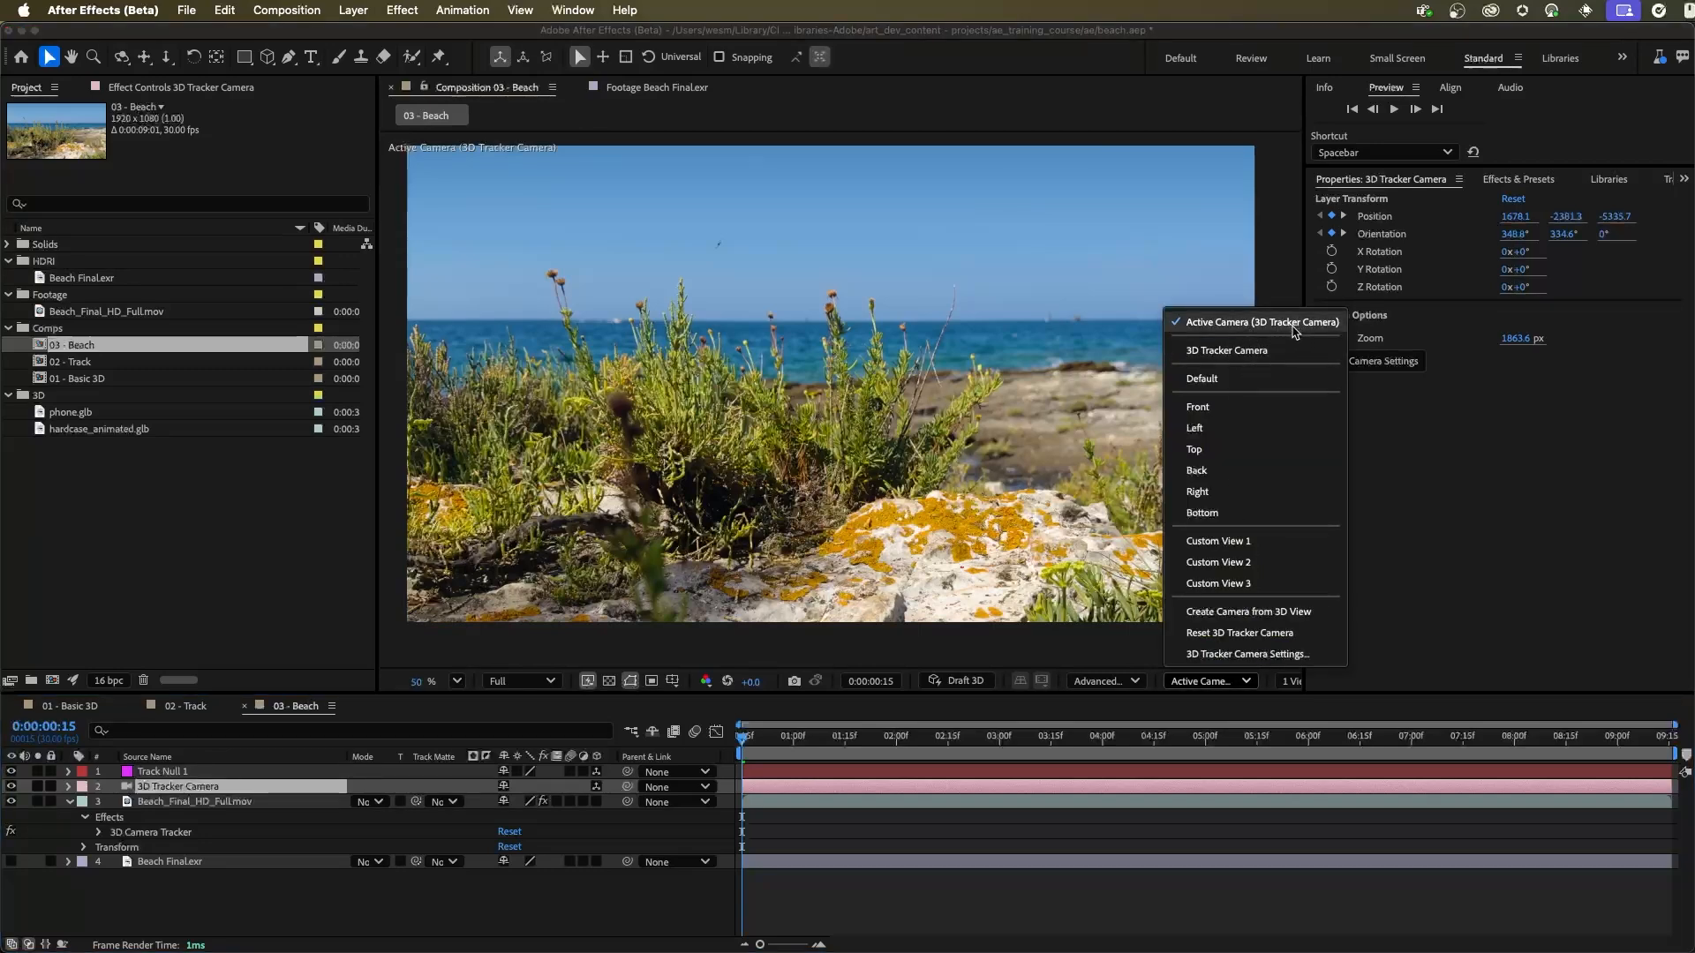
left_click(458, 665)
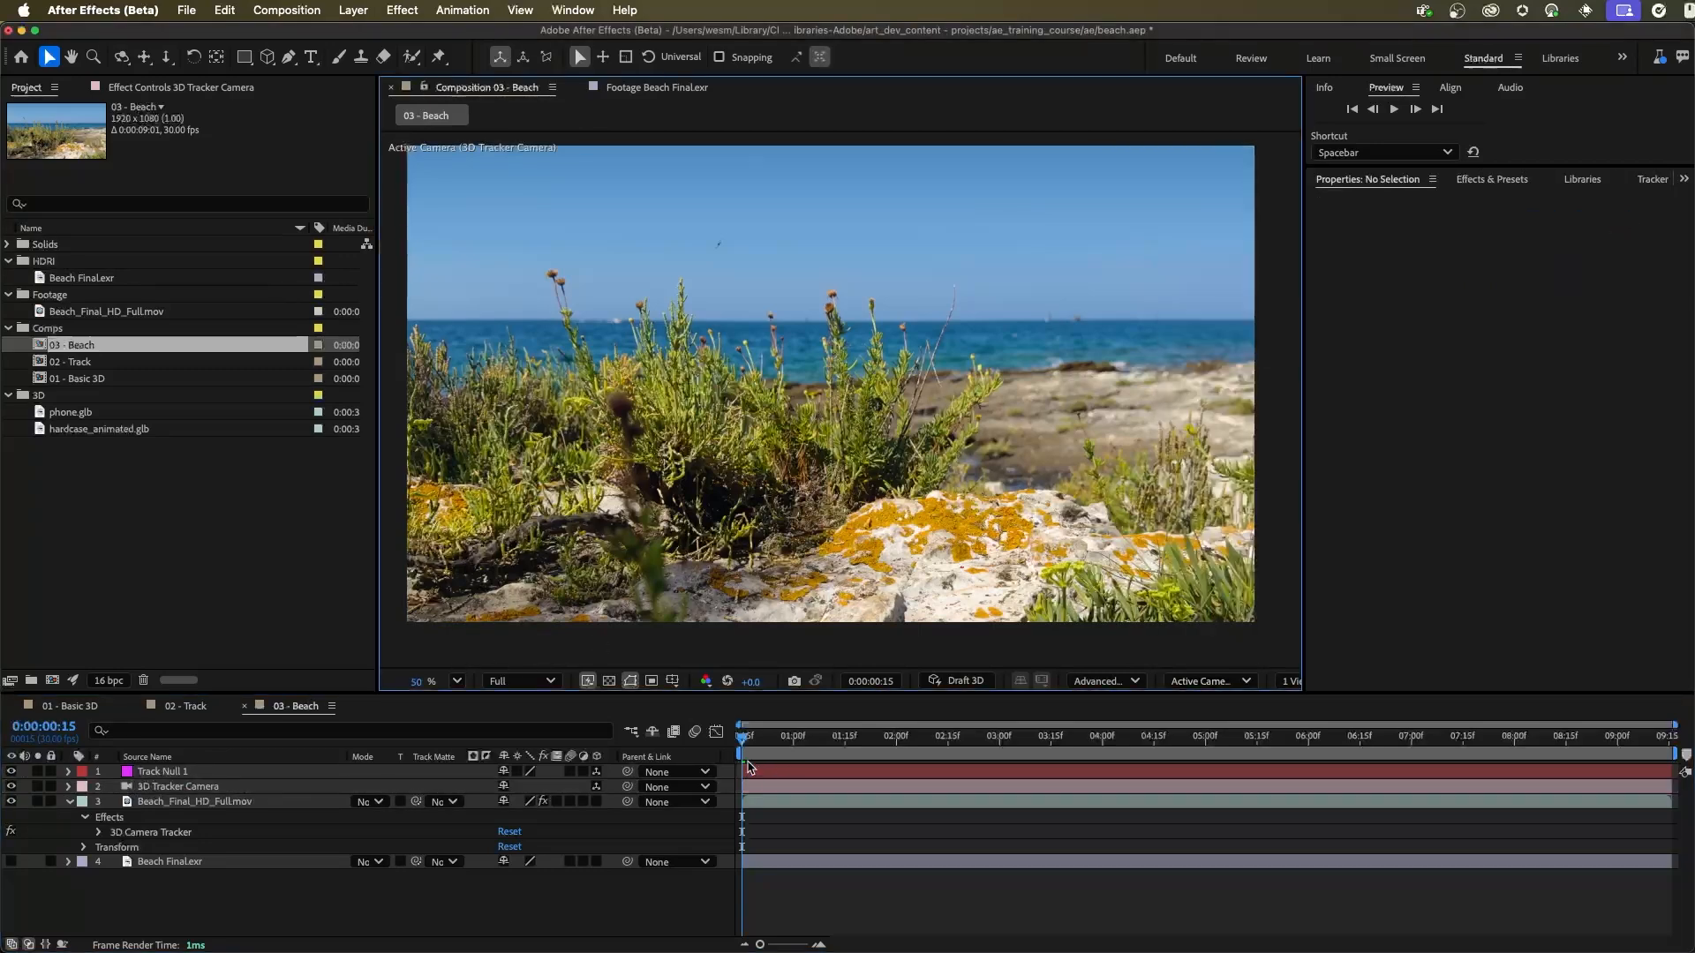
key("space")
key("space")
left_click(276, 777)
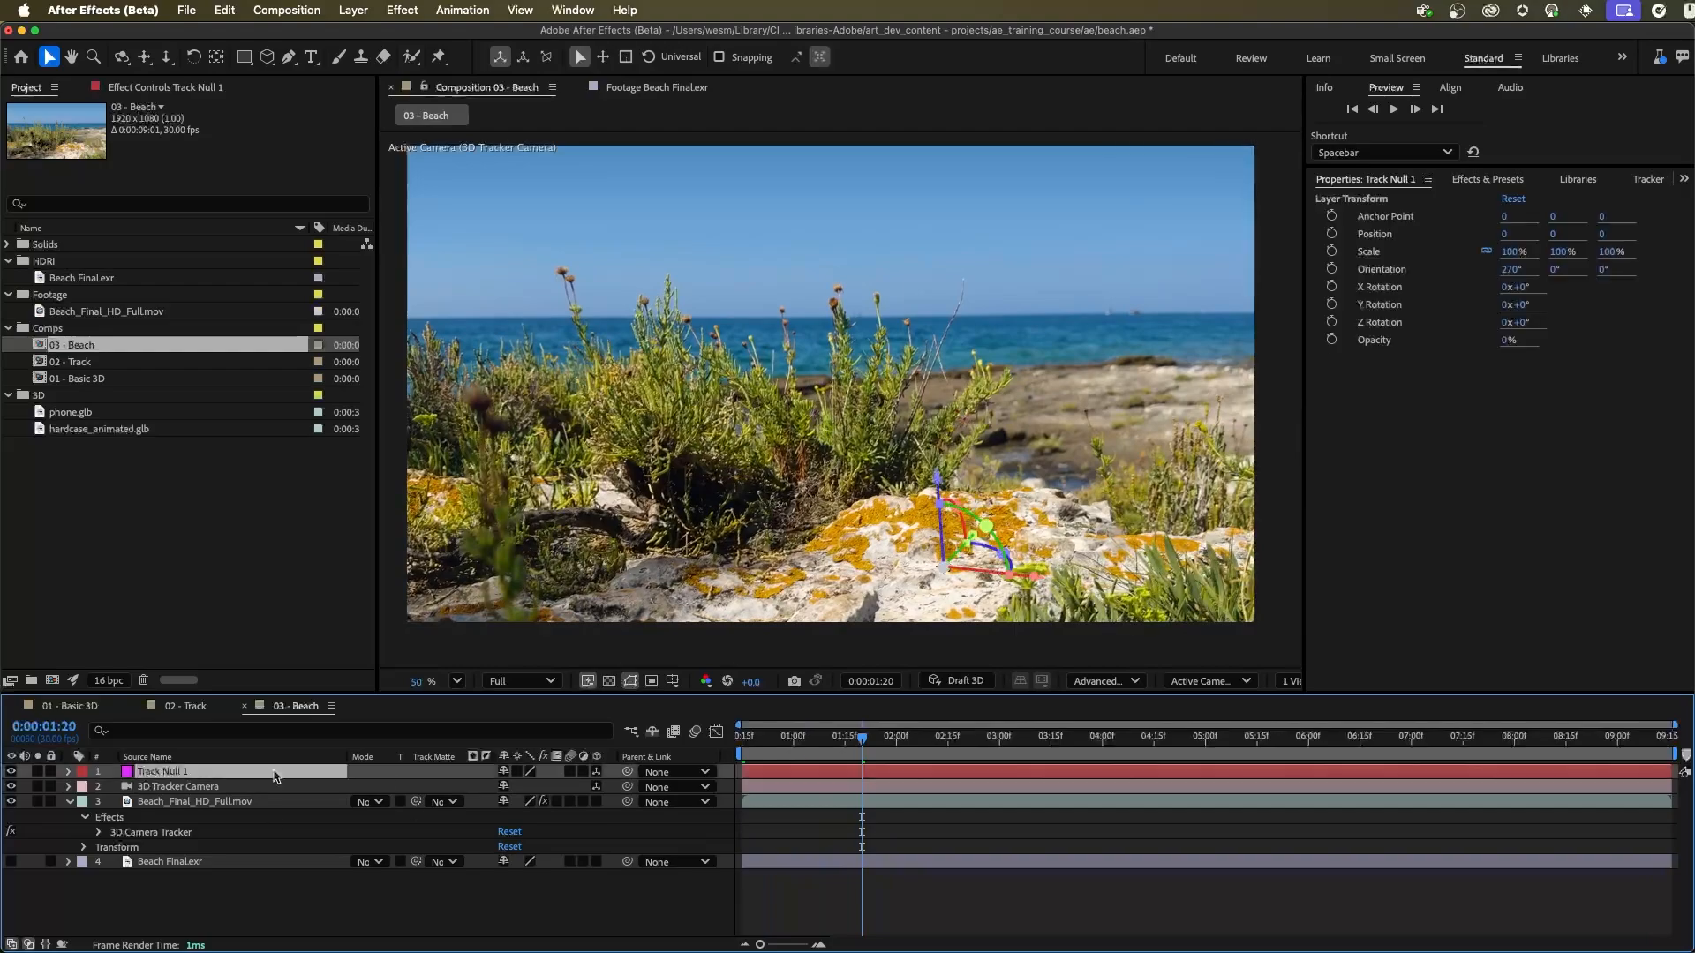
left_click(830, 738)
left_click_drag(820, 751, 739, 740)
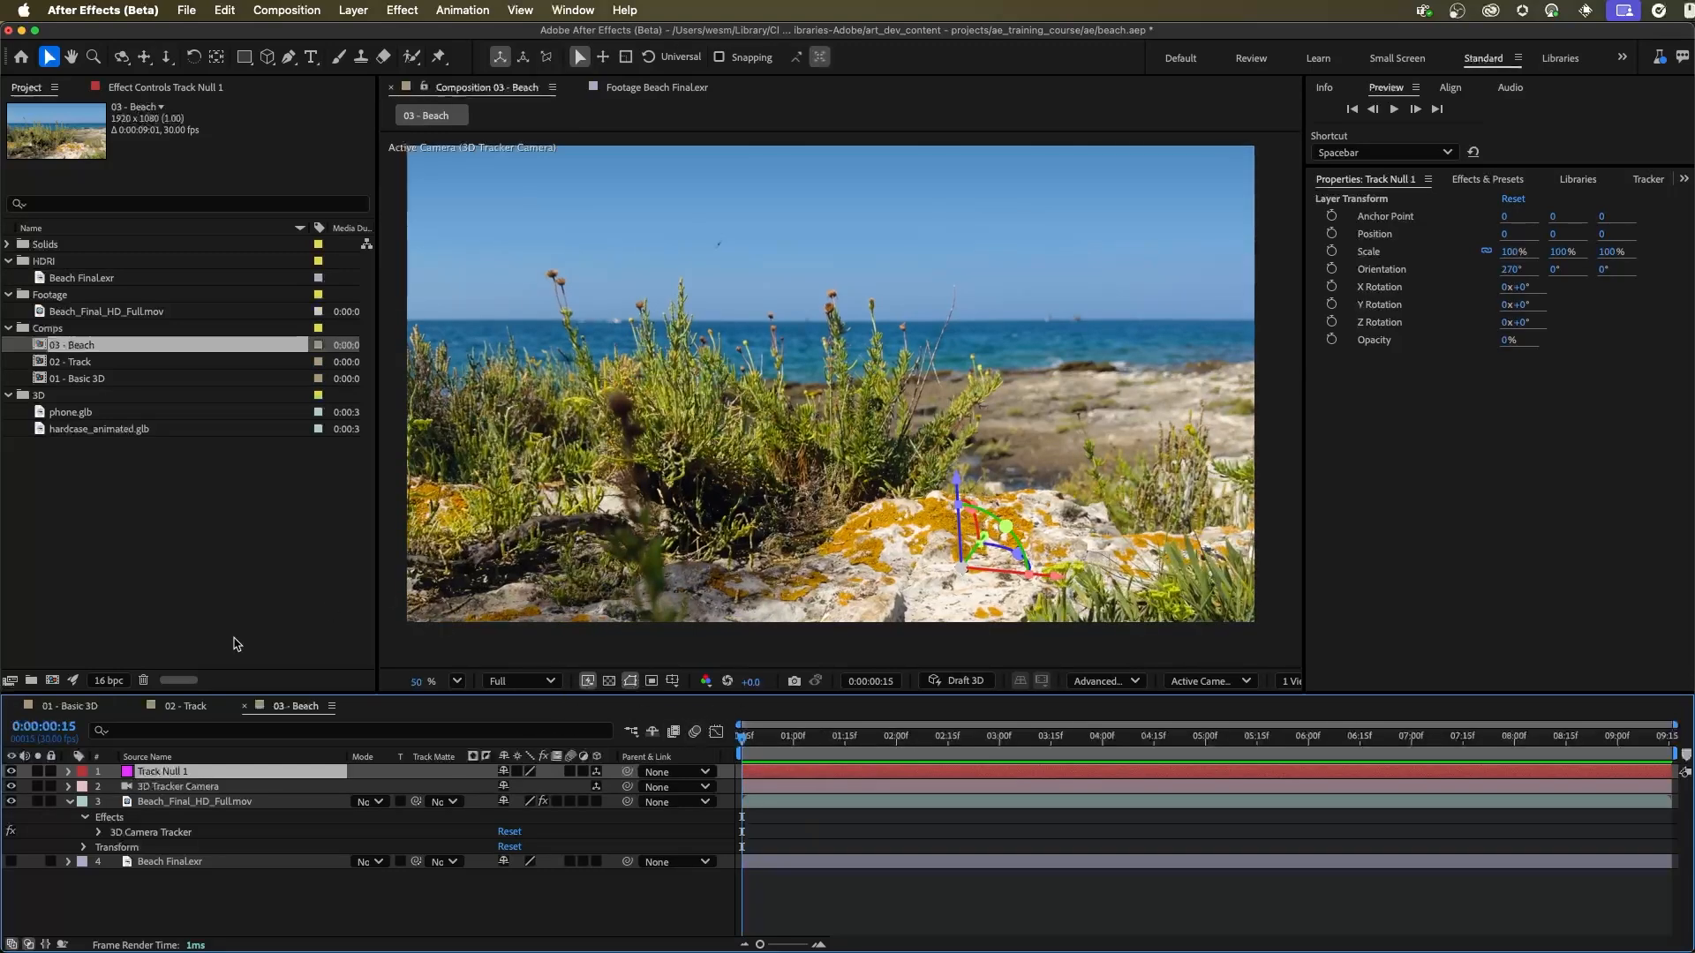
Step: Add phone.glb to 03 - Beach directly above the footage layer and parent it to Track Null 1
left_click(69, 802)
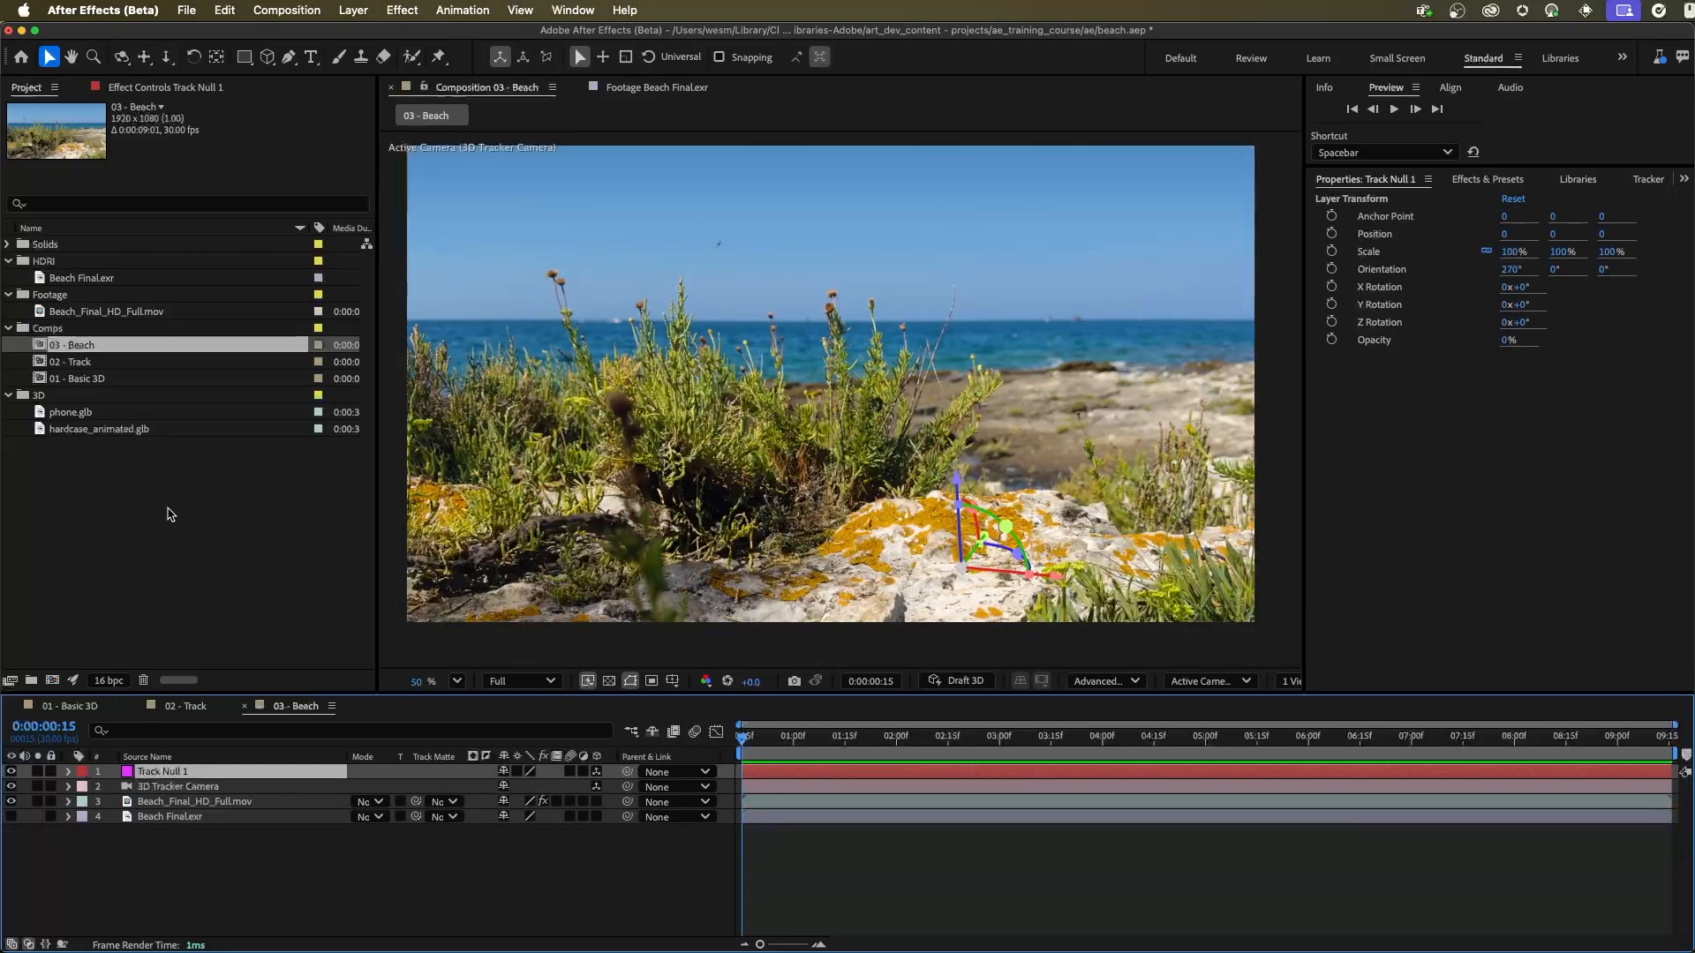
left_click(158, 488)
left_click(61, 413)
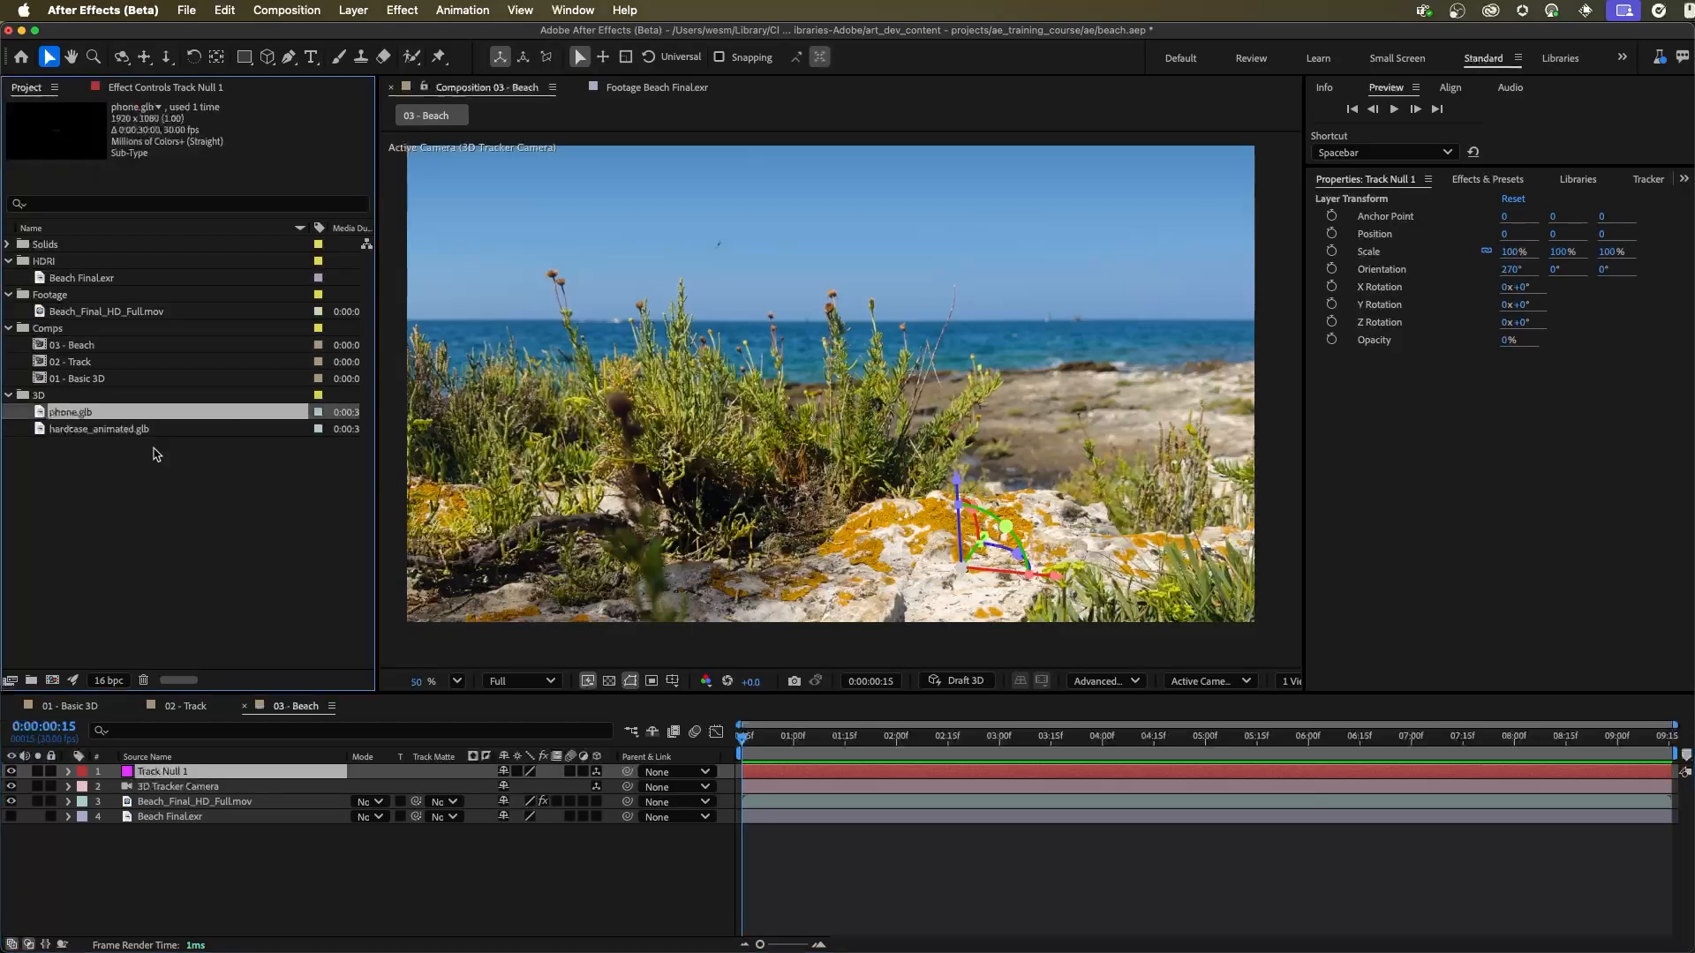
left_click_drag(67, 416, 201, 794)
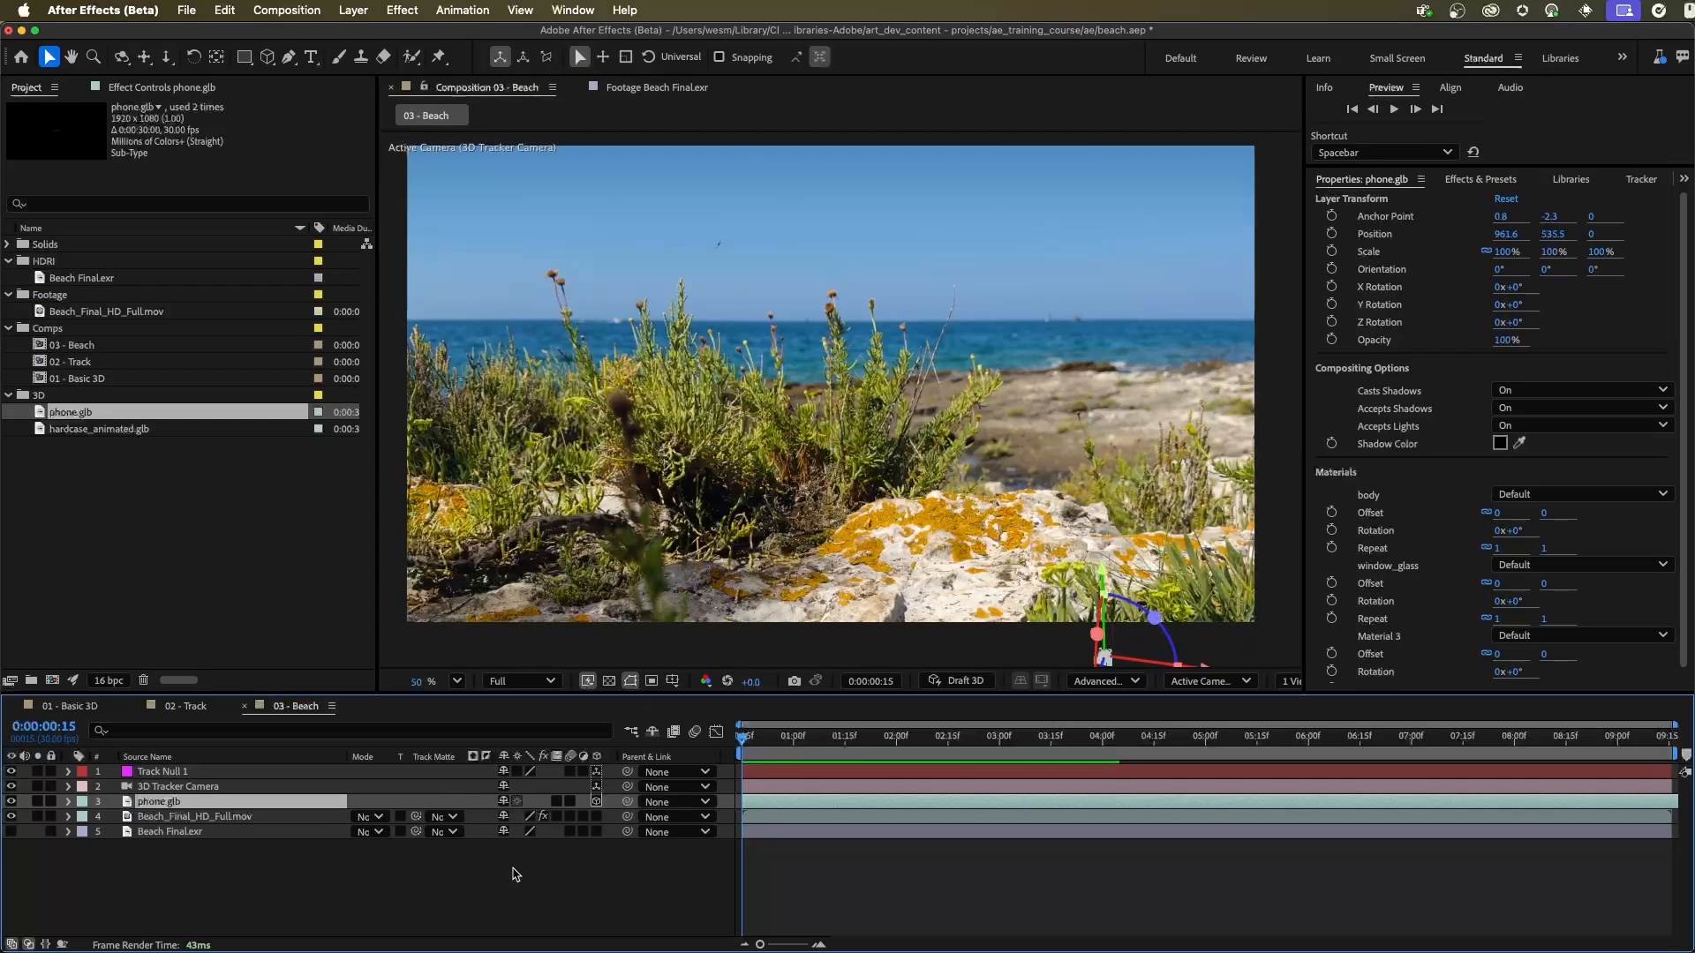
left_click_drag(628, 805, 181, 775)
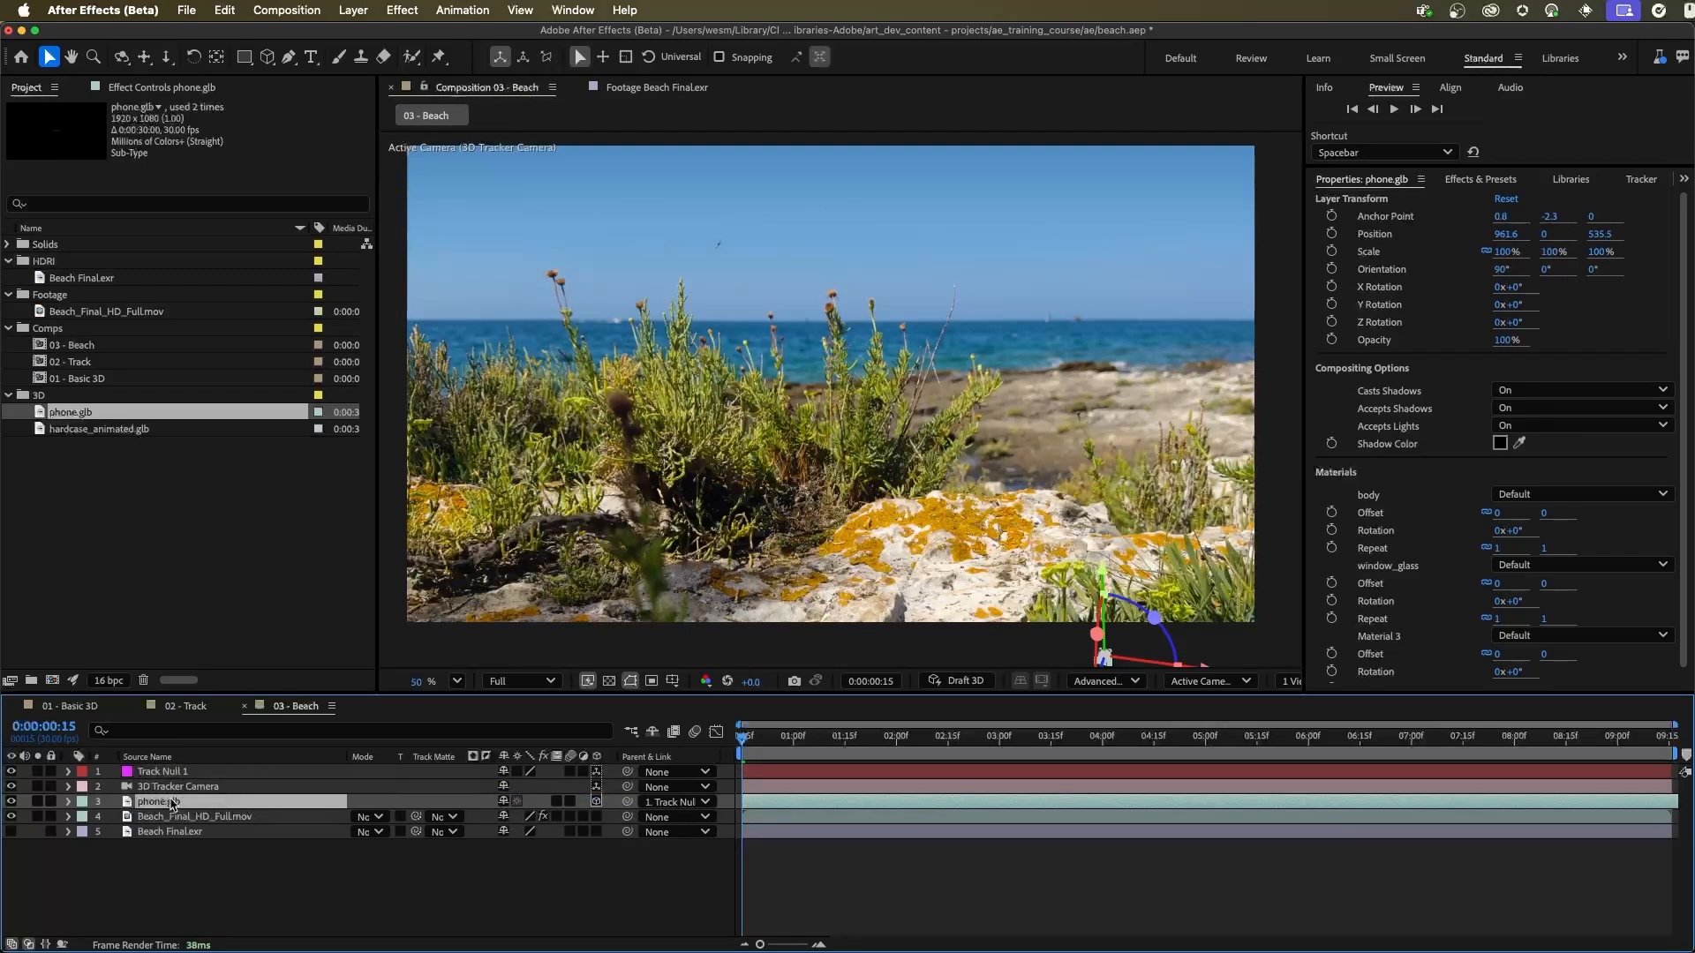
Step: Set phone.glb's Position to 0, 0, 0 relative to its parent null
key("p")
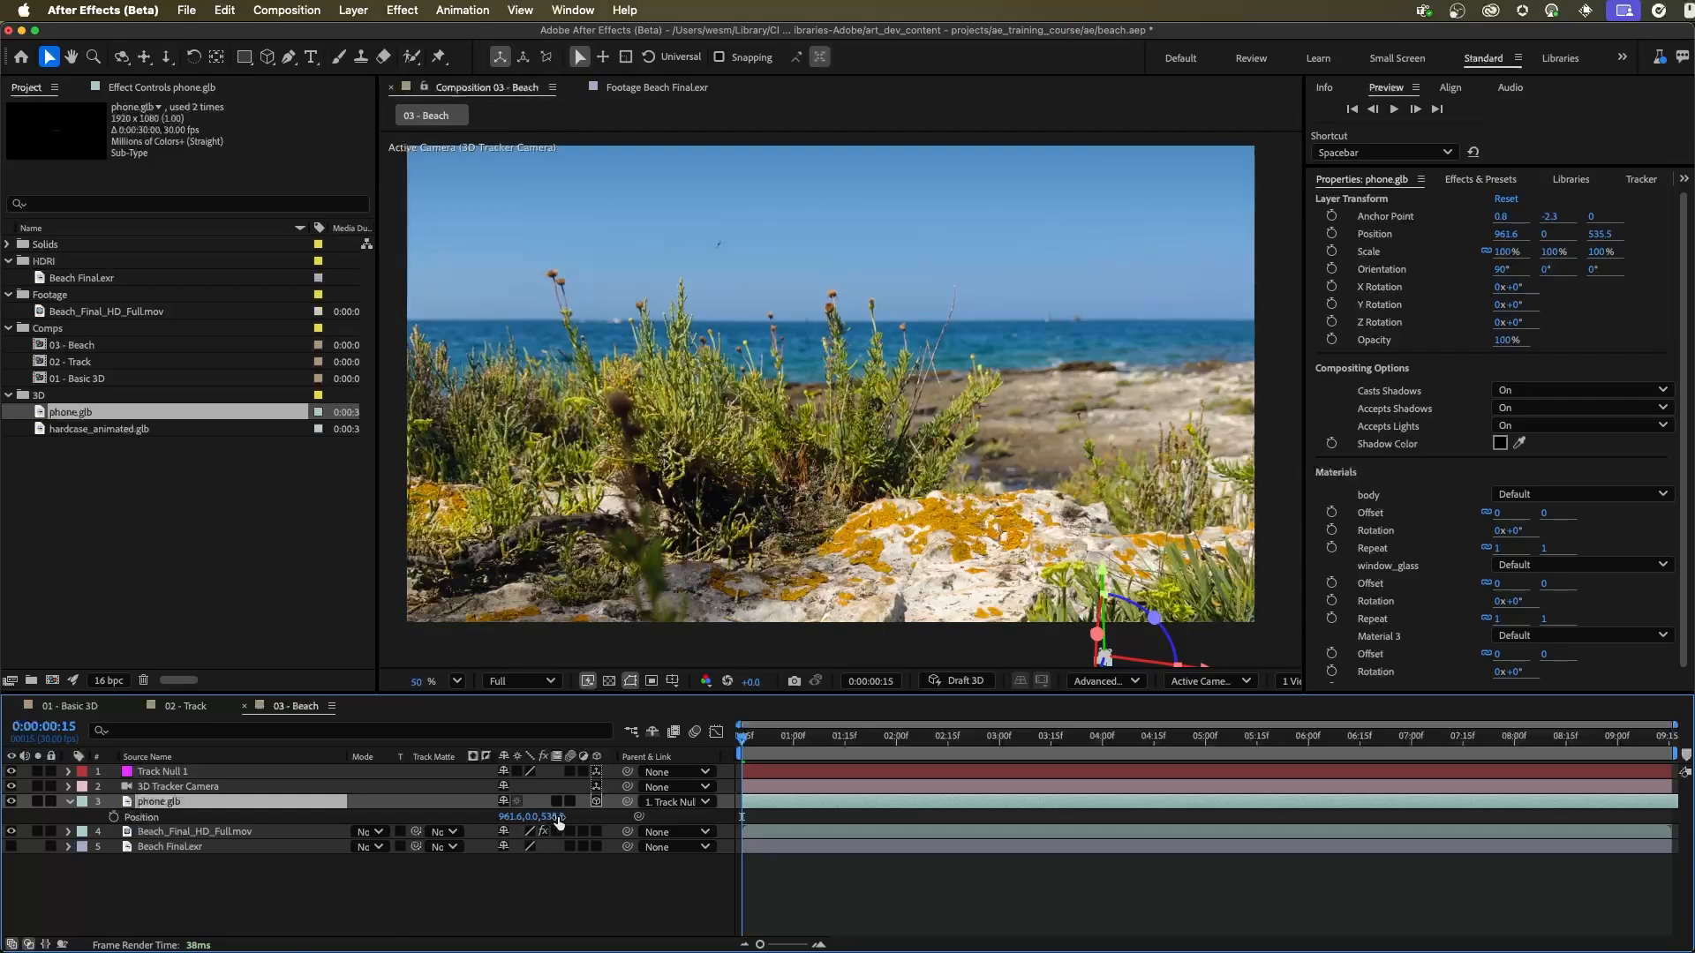
left_click(504, 821)
type("0")
key("Tab")
type("0")
key("Tab")
type("0")
key("Tab")
left_click(569, 931)
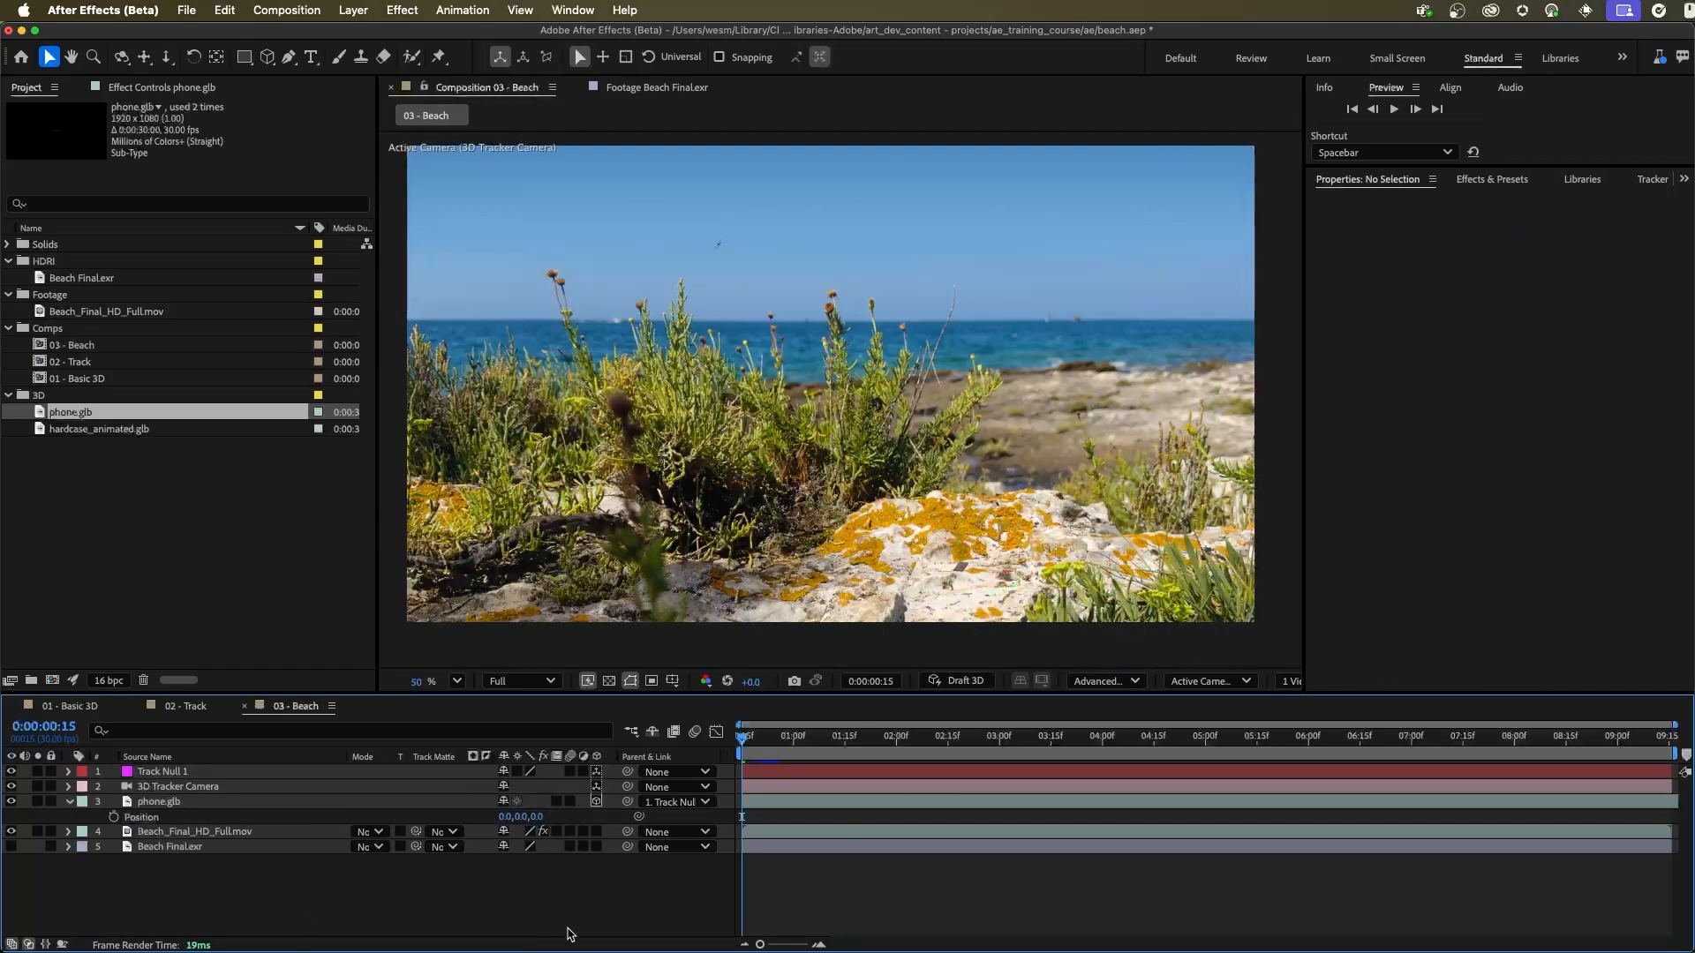
Step: Widen the composition viewer, switch it to 2 Views and frame phone.glb in the Top view
left_click(164, 808)
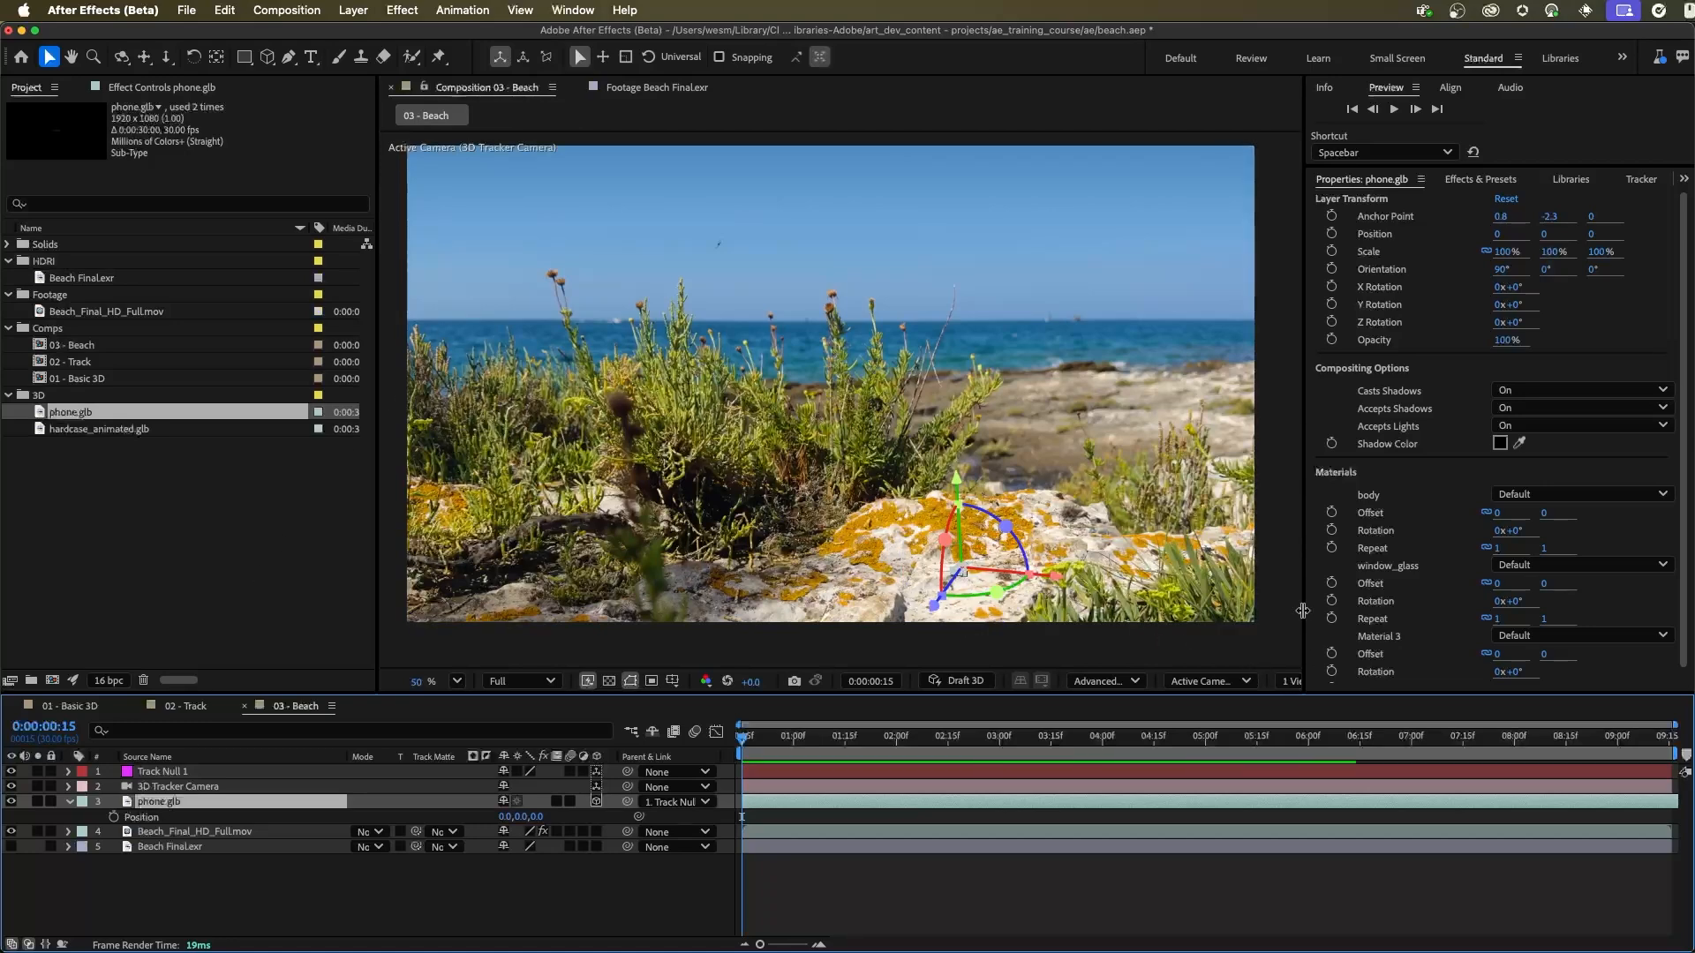
left_click_drag(1303, 610, 1364, 611)
left_click(1320, 680)
left_click(1317, 738)
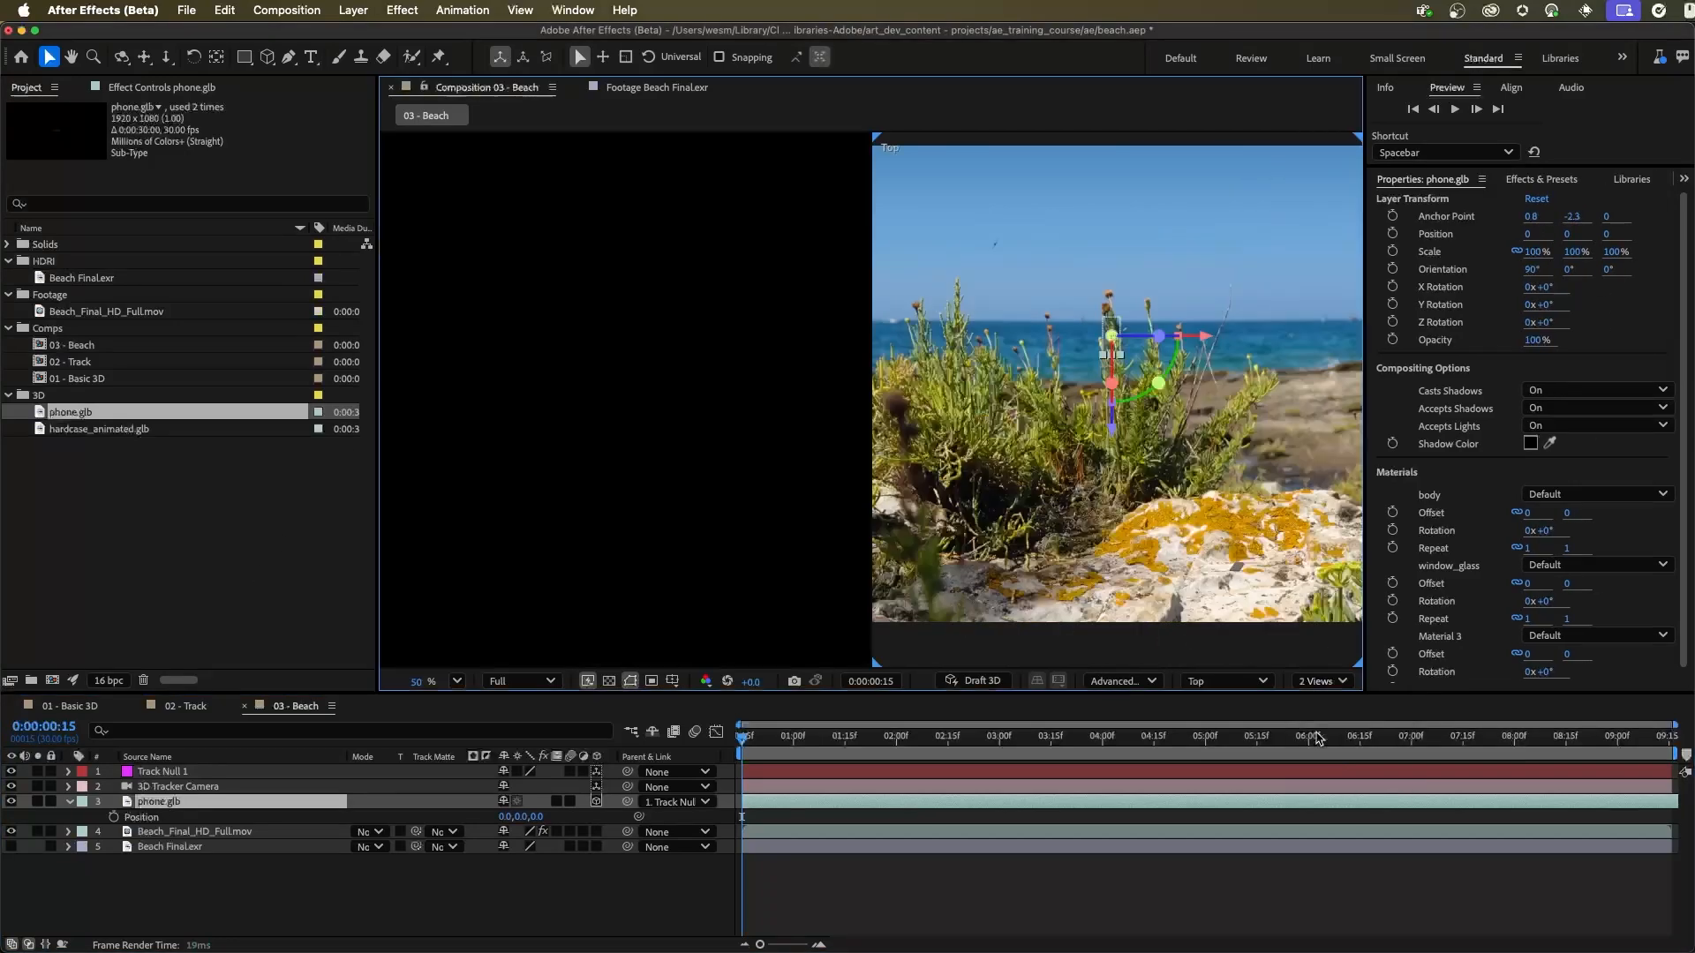
left_click_drag(1297, 405, 1269, 347)
left_click_drag(1167, 240, 1166, 371)
scroll(1108, 349, "up", 5)
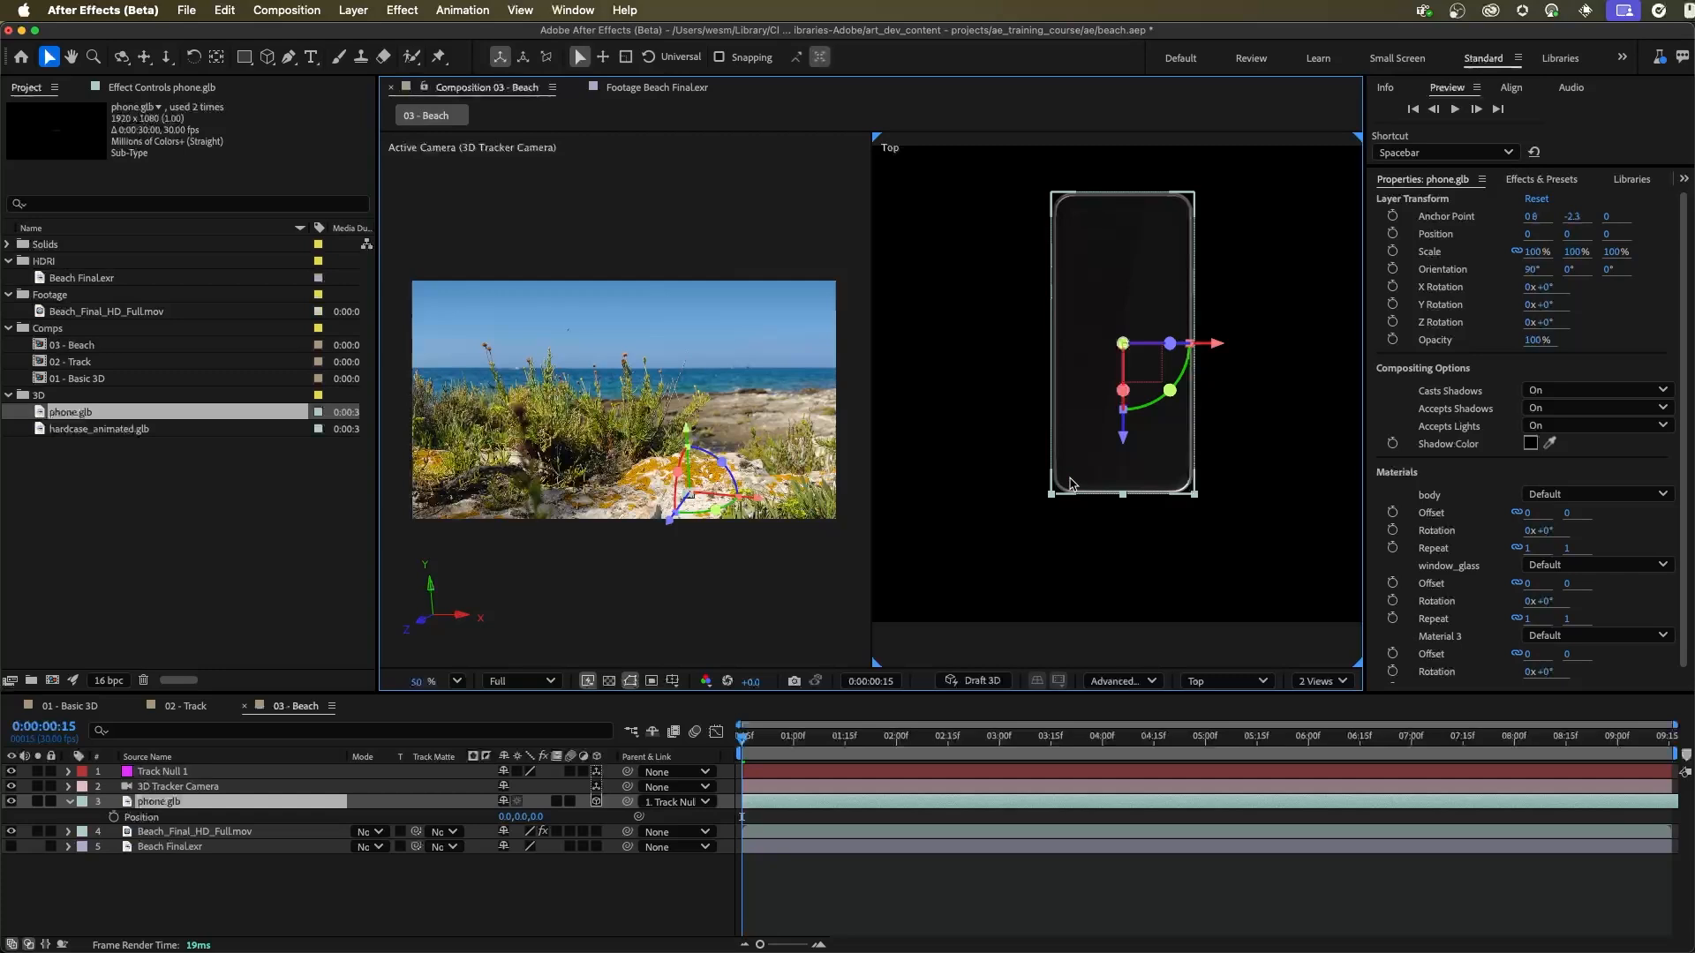
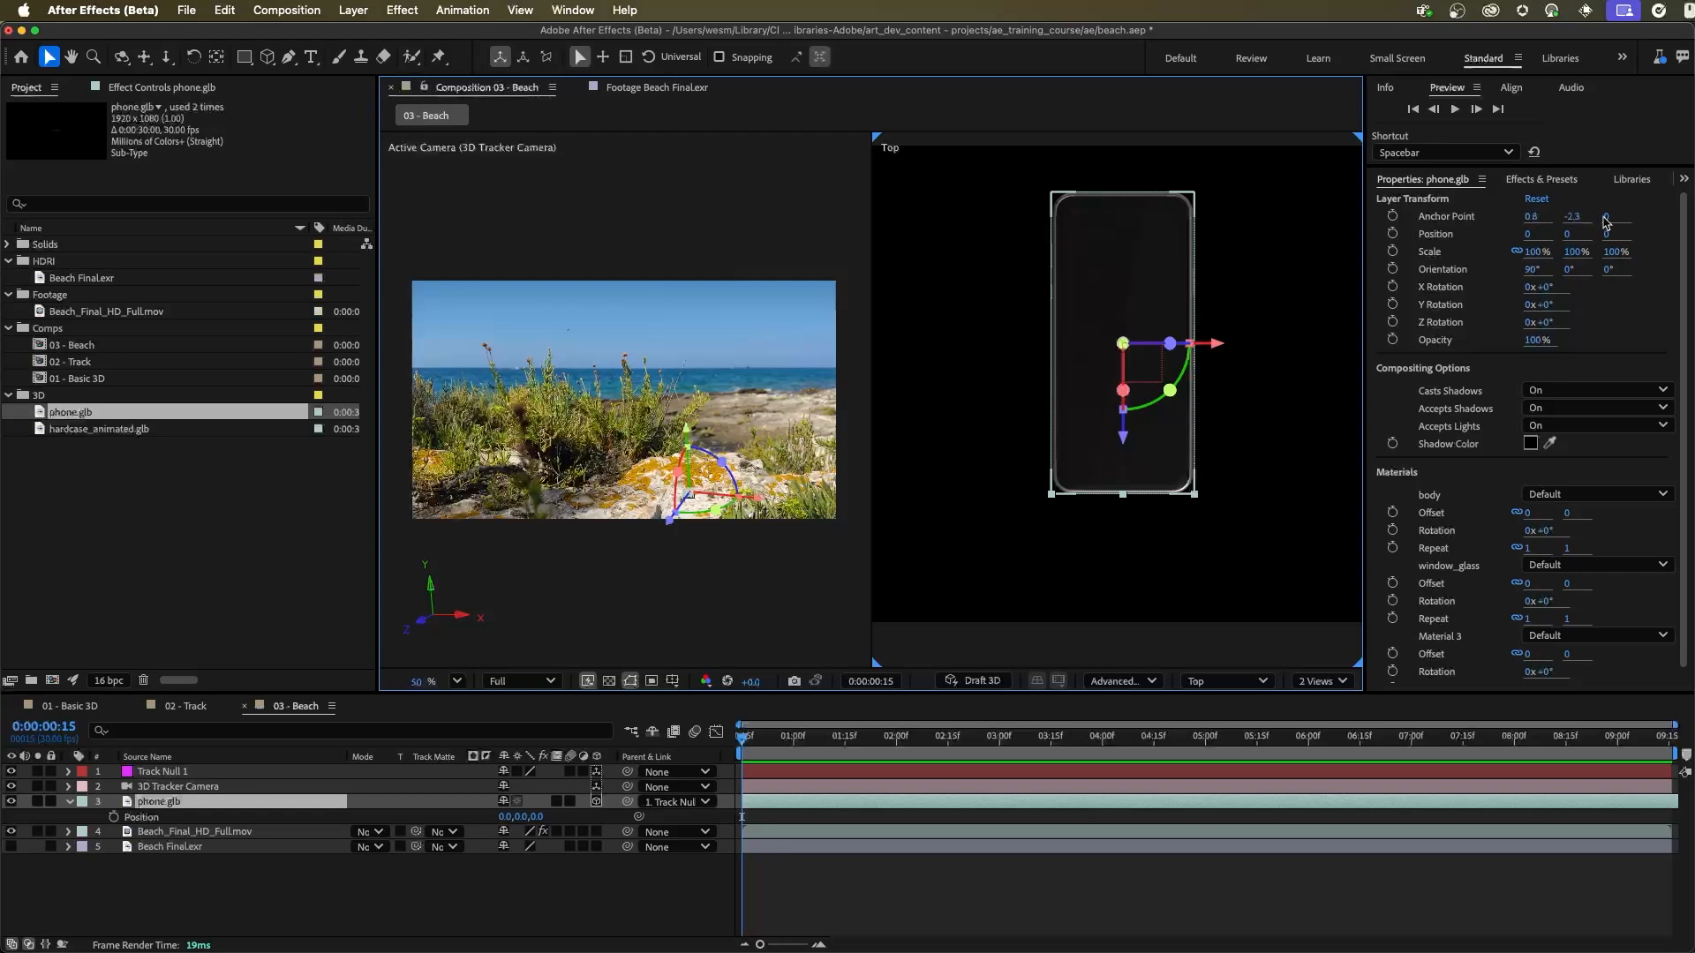
Step: Set the Z value of phone.glb's Anchor Point to -40 so its base sits near the null
left_click_drag(1608, 217, 1599, 220)
left_click(1610, 226)
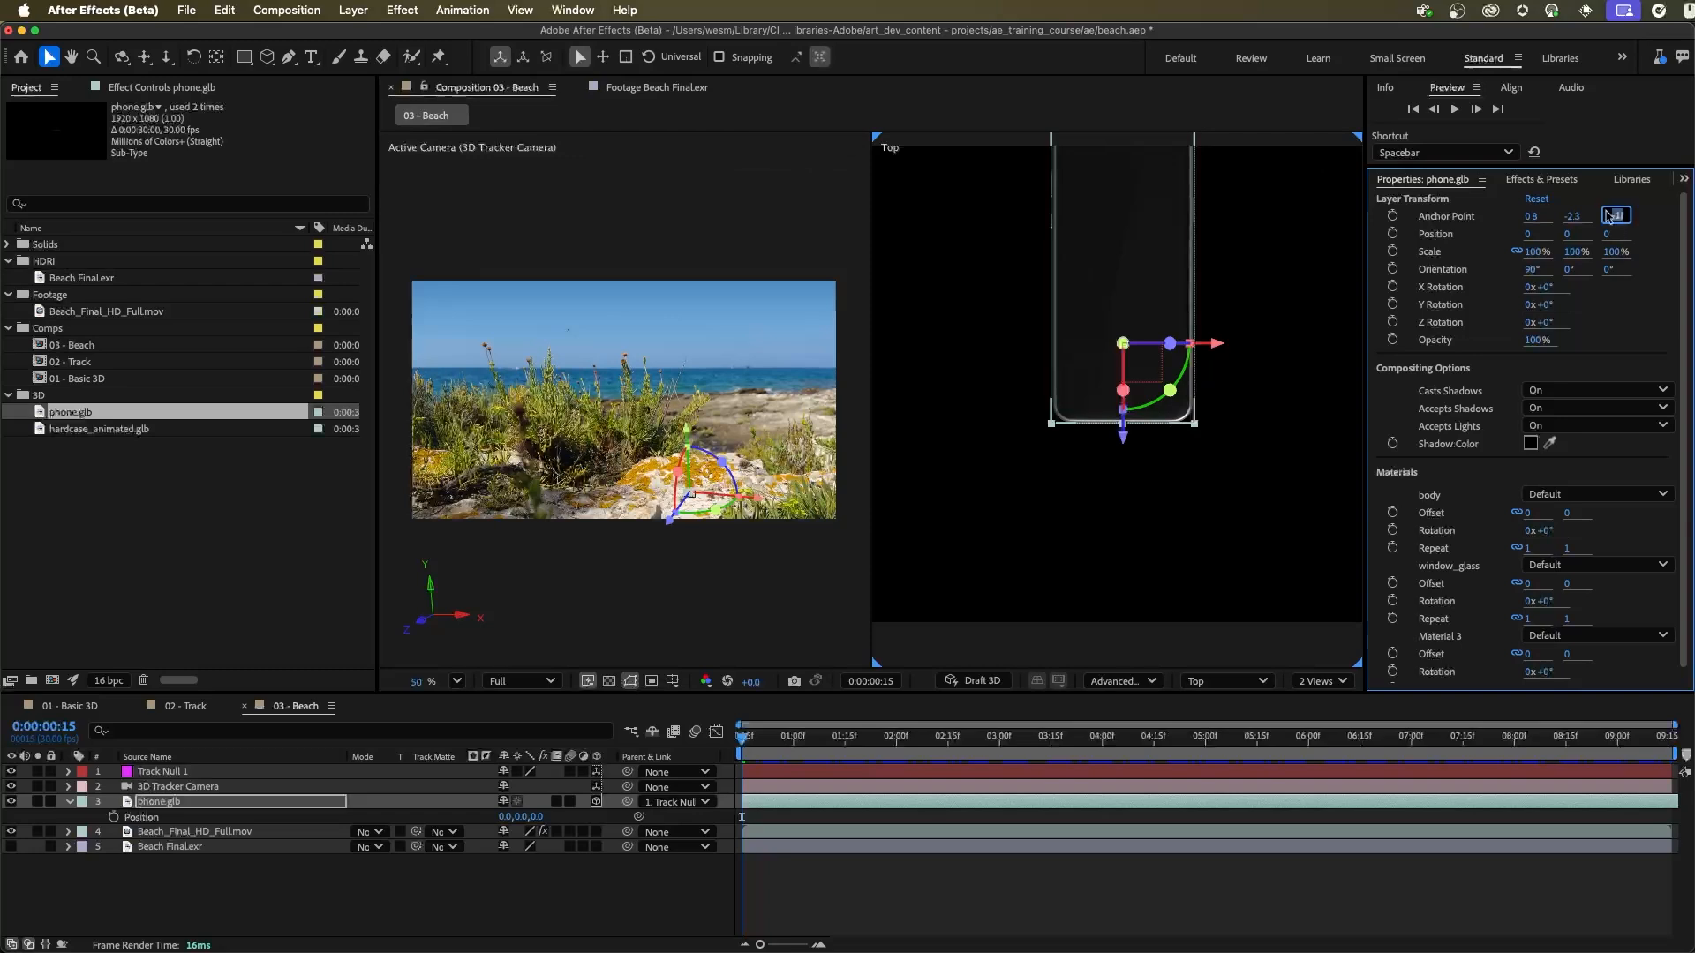
key("Return")
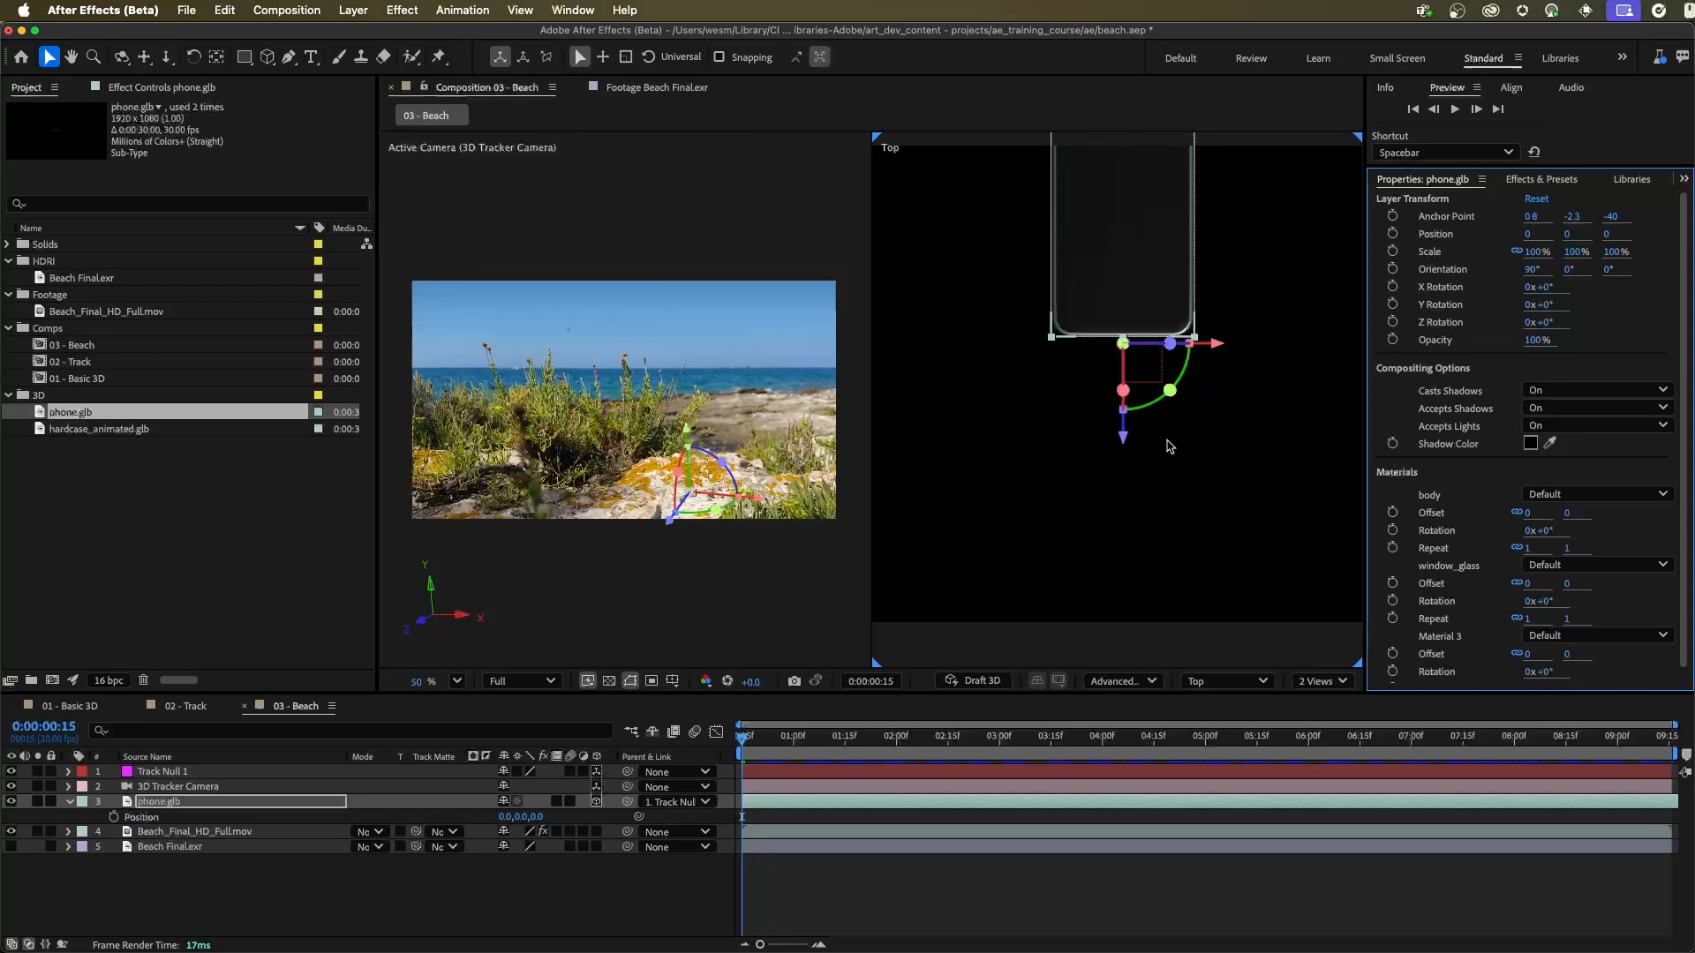
mouse_move(1210, 251)
left_mouse_down()
mouse_move(1208, 296)
mouse_move(1198, 265)
left_mouse_up()
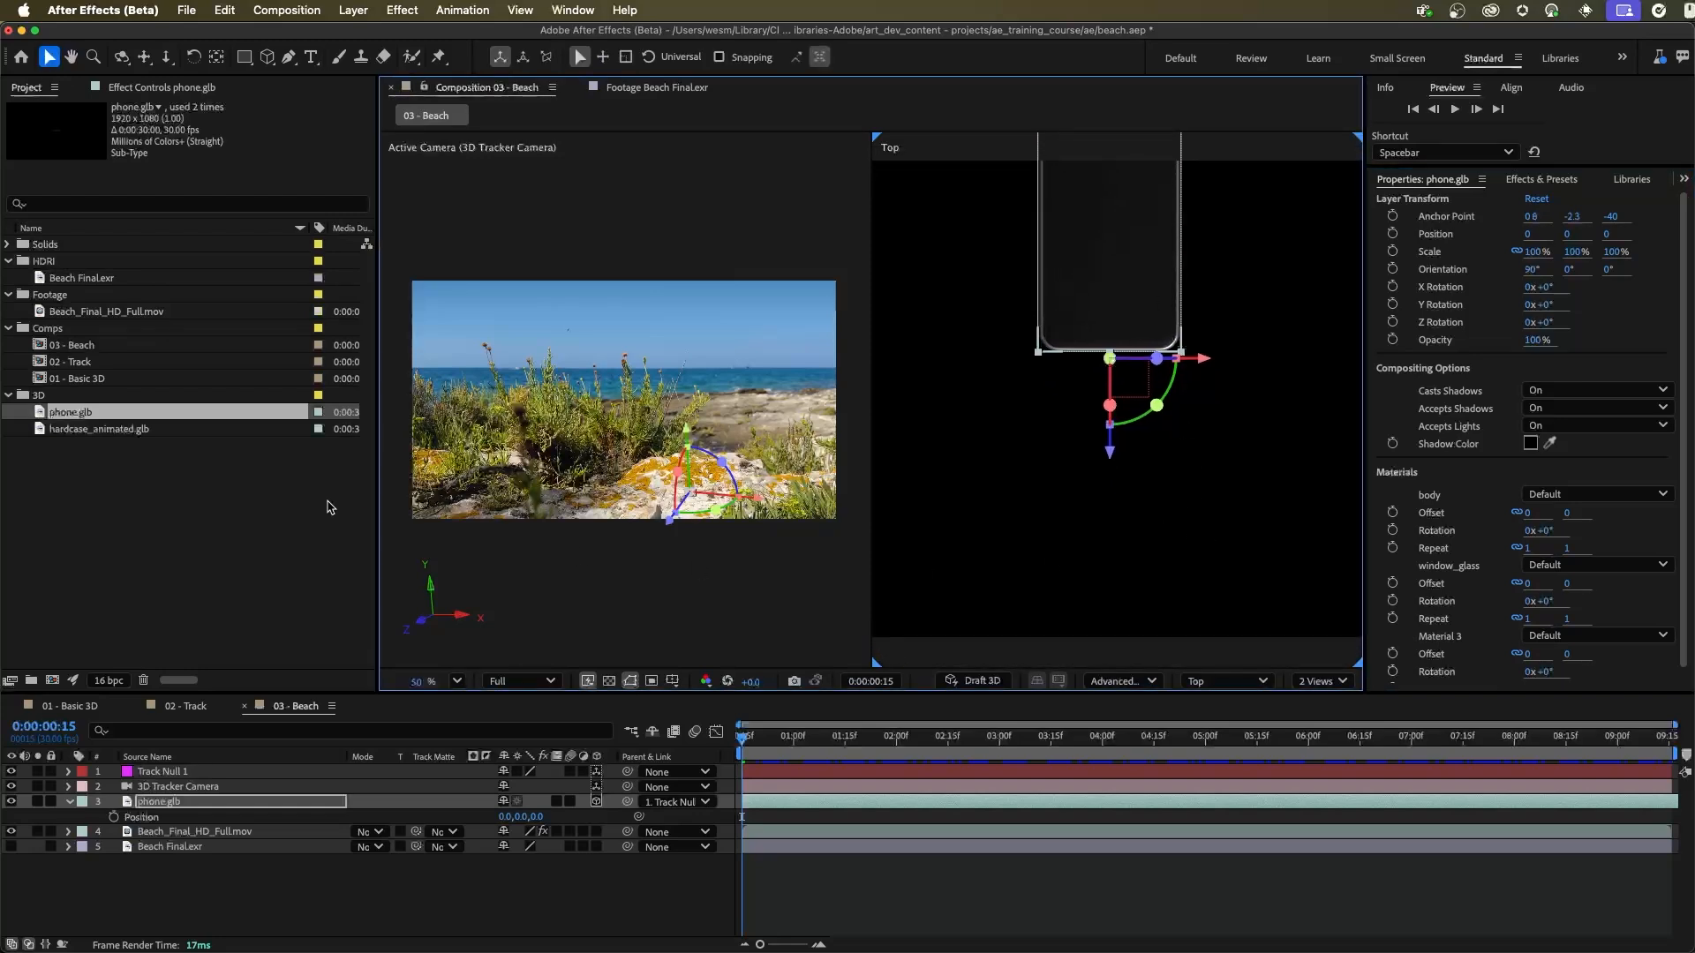
Step: Add hardcase_animated.glb to 03 - Beach directly below phone.glb and parent it to Track Null 1
left_click(222, 489)
left_click_drag(91, 438, 222, 814)
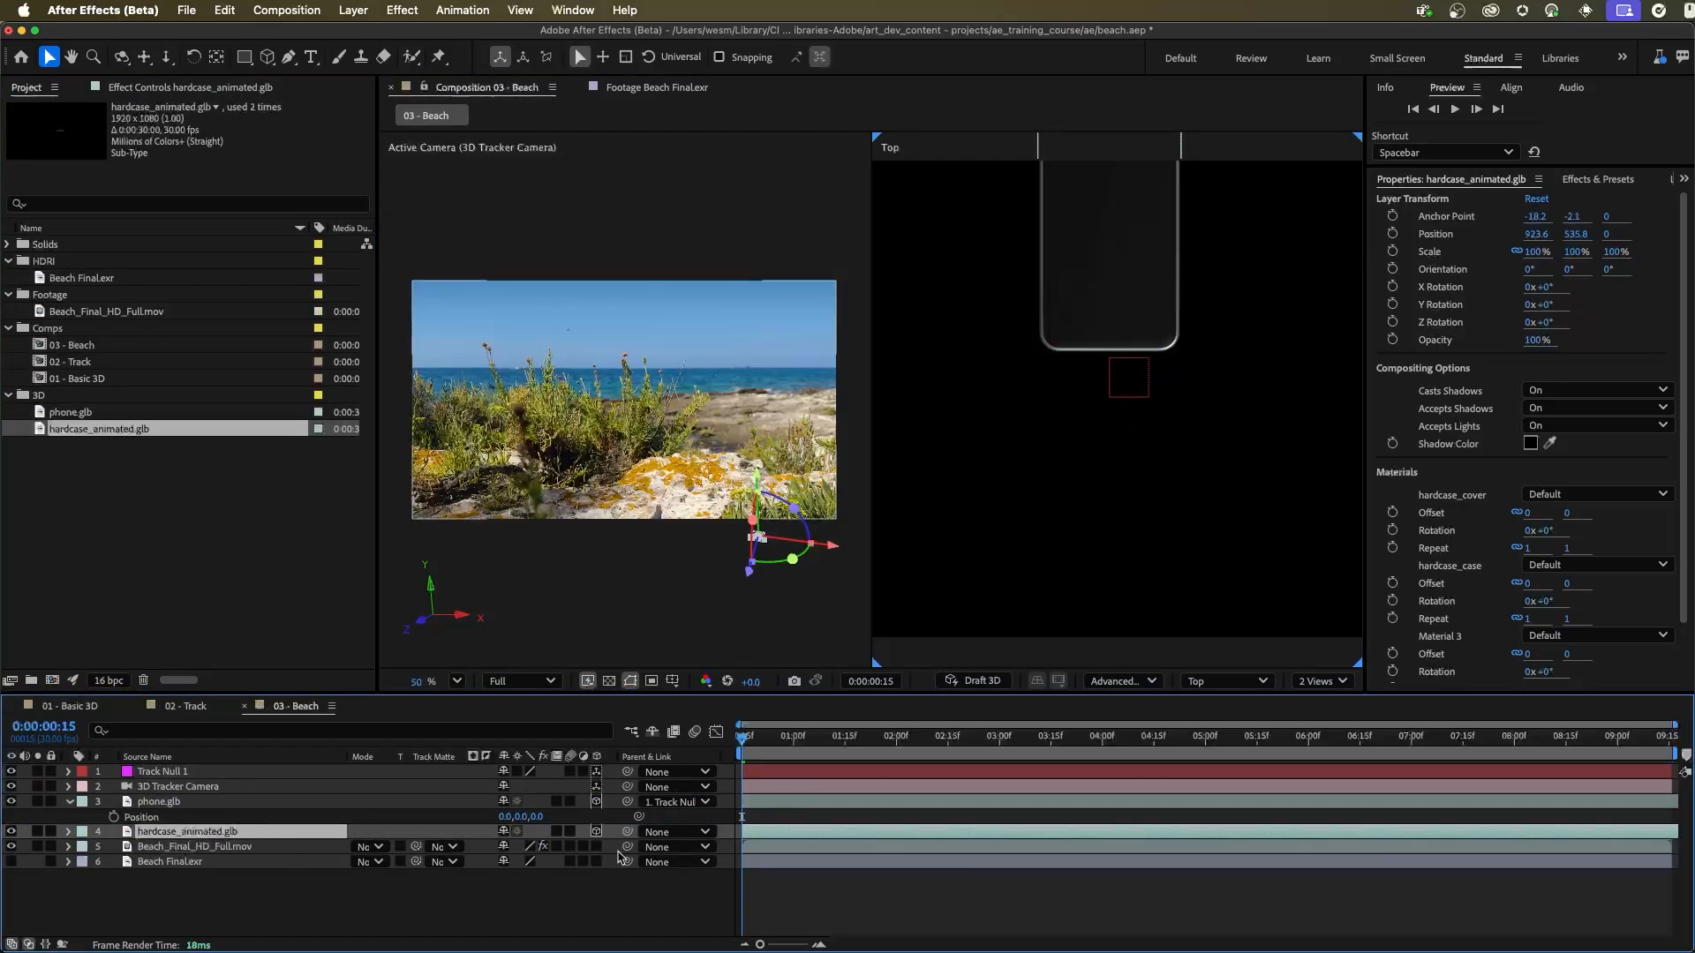
left_click_drag(626, 832, 187, 774)
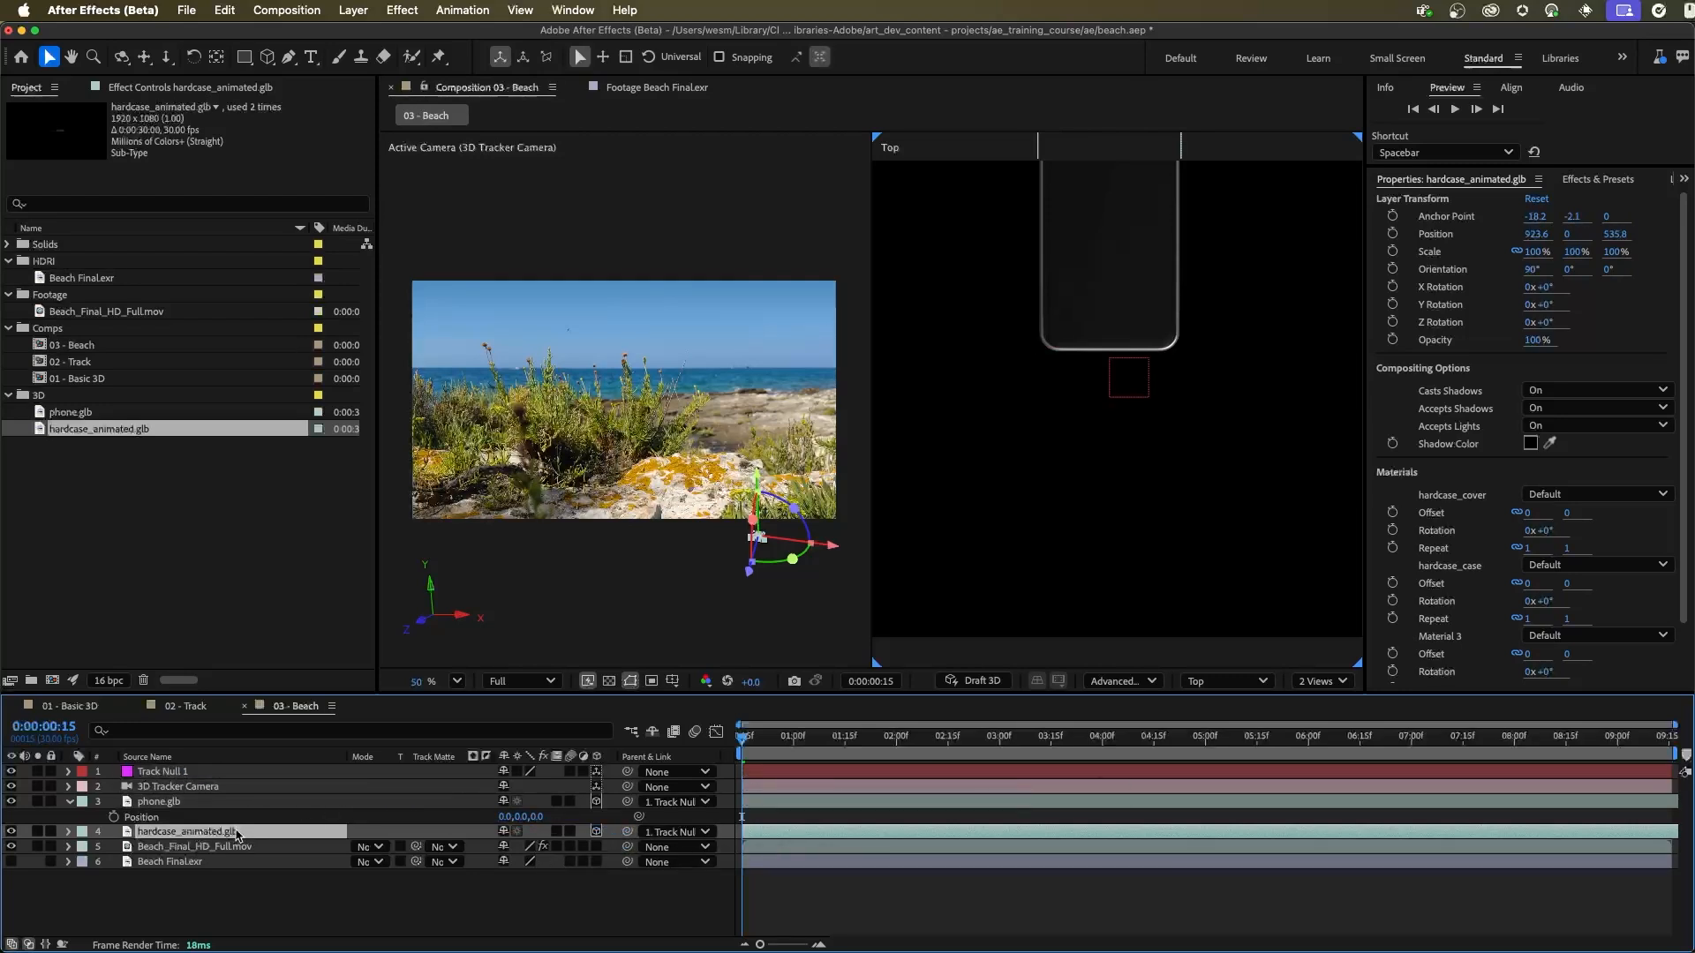
Step: Set hardcase_animated.glb's Position to 0, 0, 0 relative to its parent null
key("p")
left_click(509, 850)
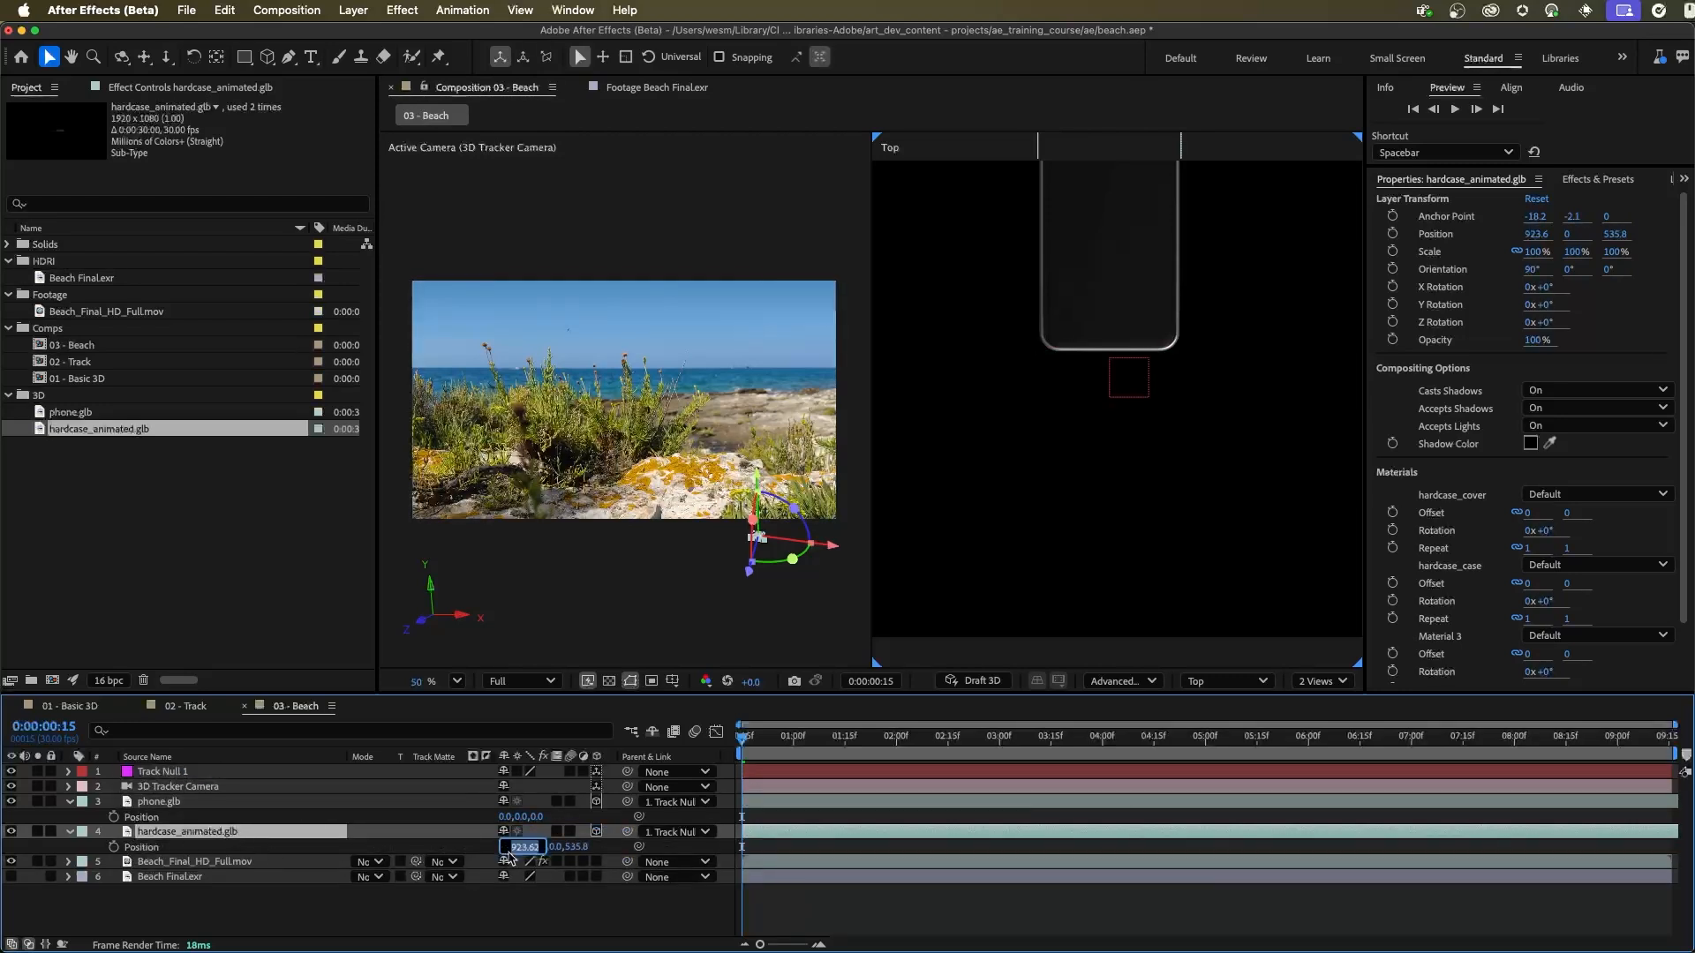
type("0")
key("Tab")
type("0")
key("Tab")
type("0")
key("Tab")
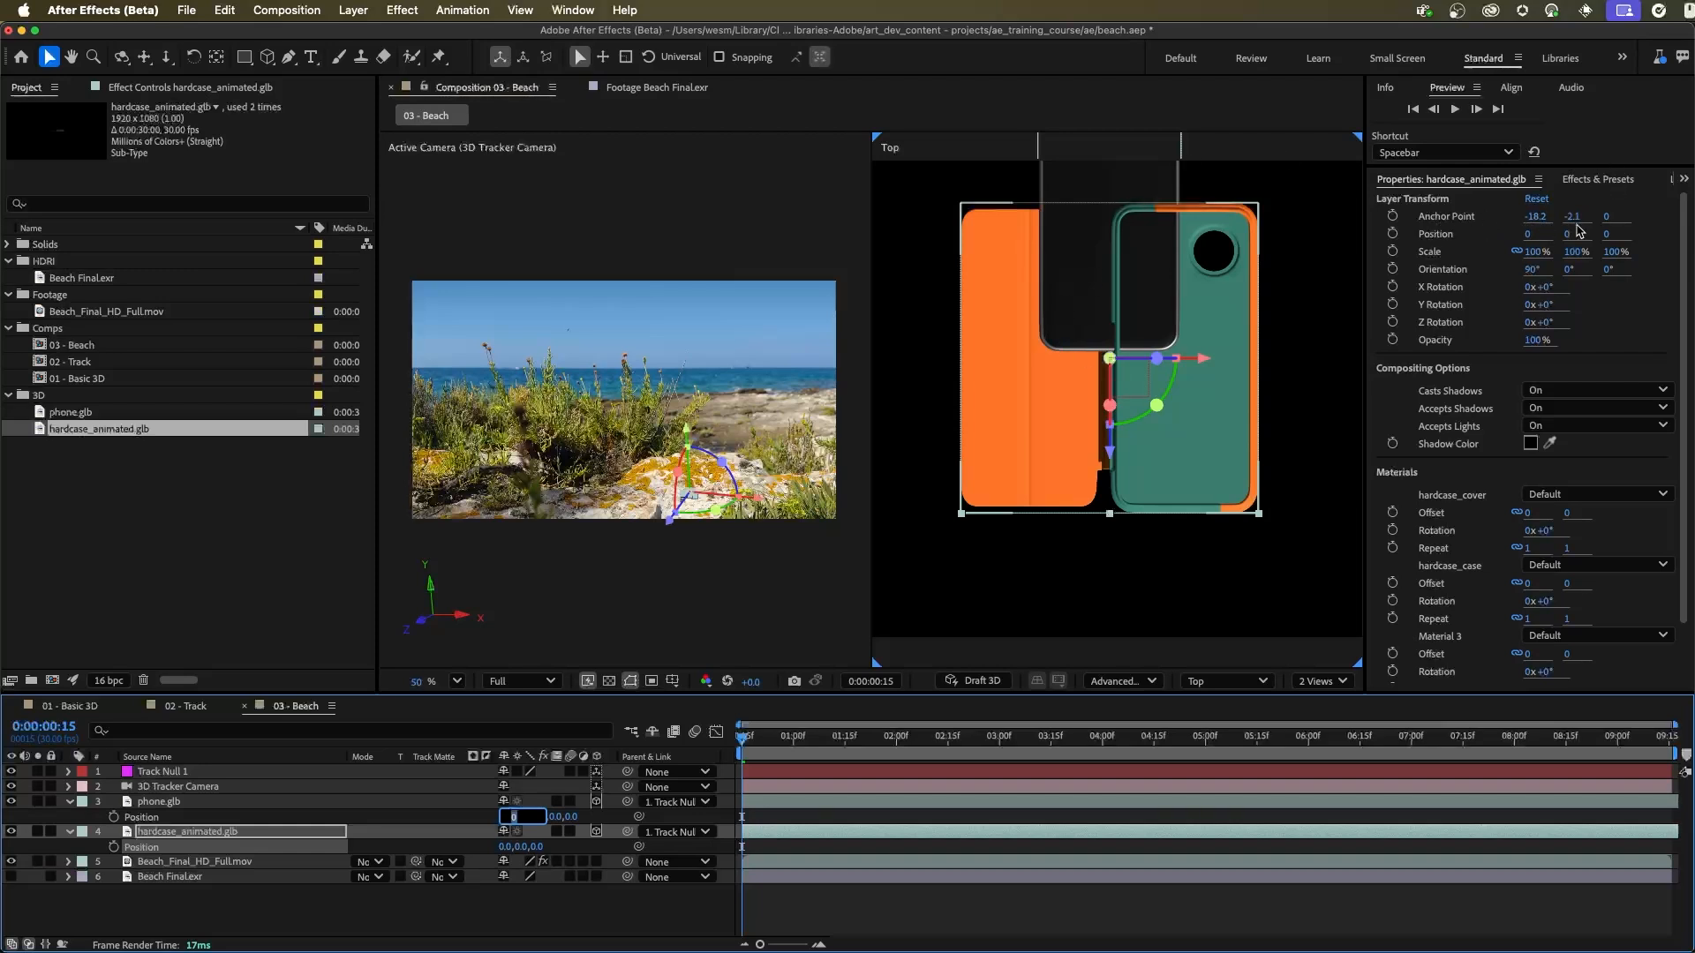
Step: Set the Z value of hardcase_animated.glb's Anchor Point to -40, matching the phone
left_click(1611, 218)
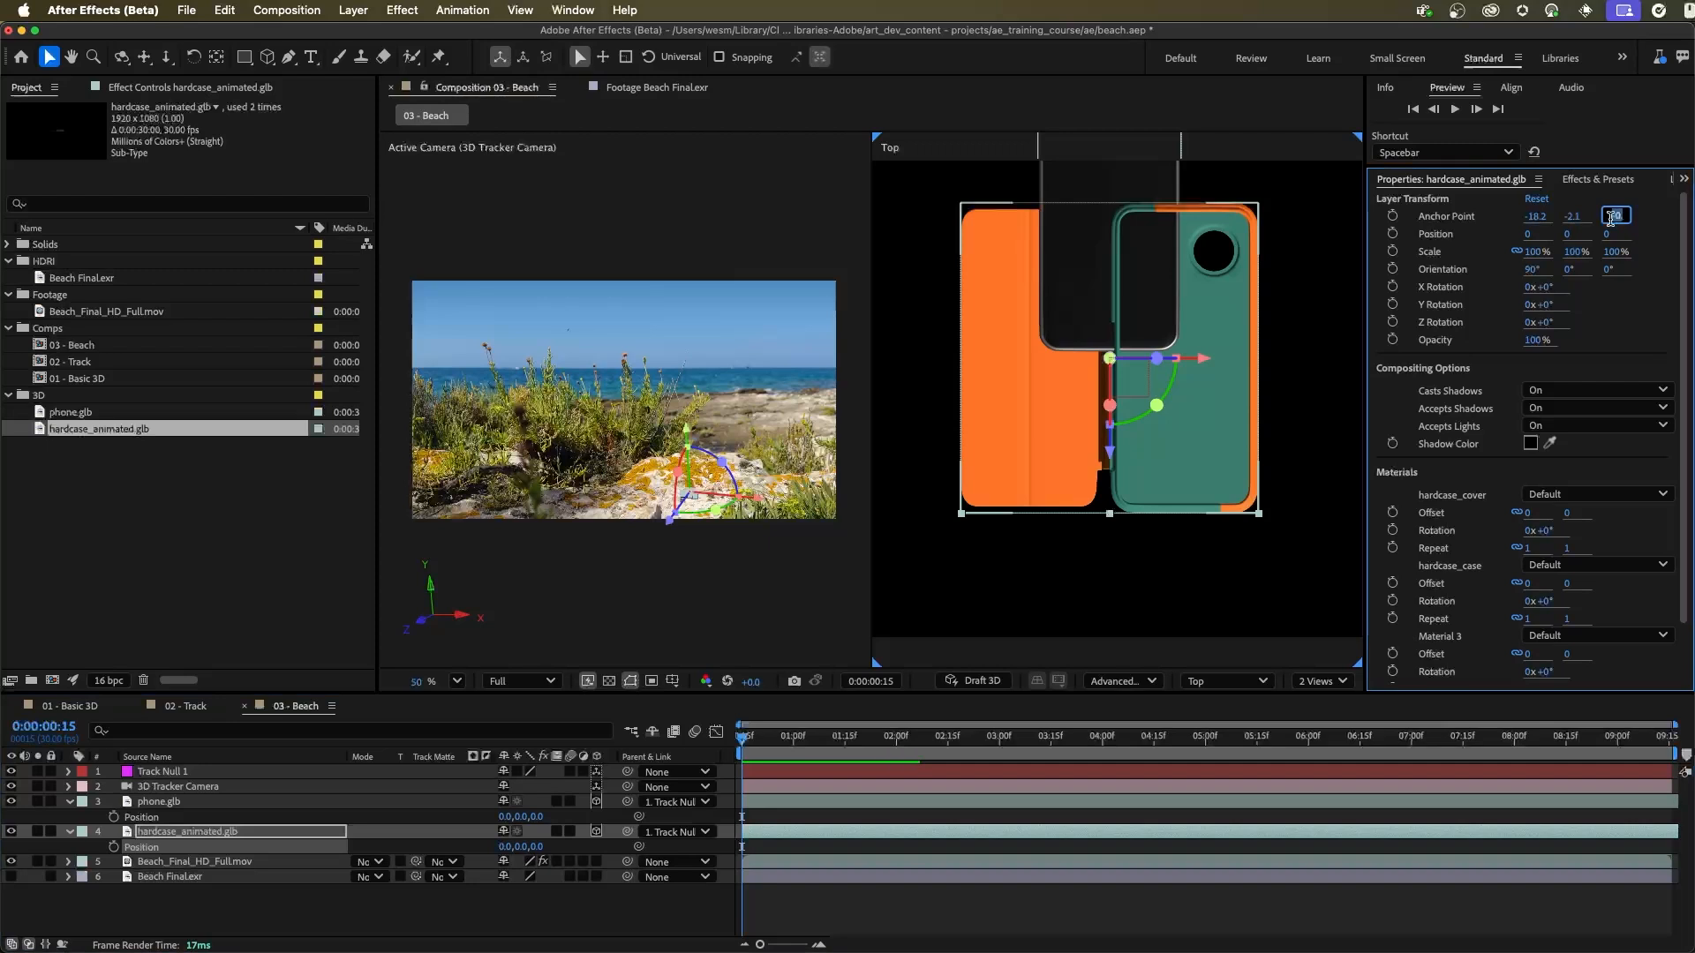
type("-")
key("Return")
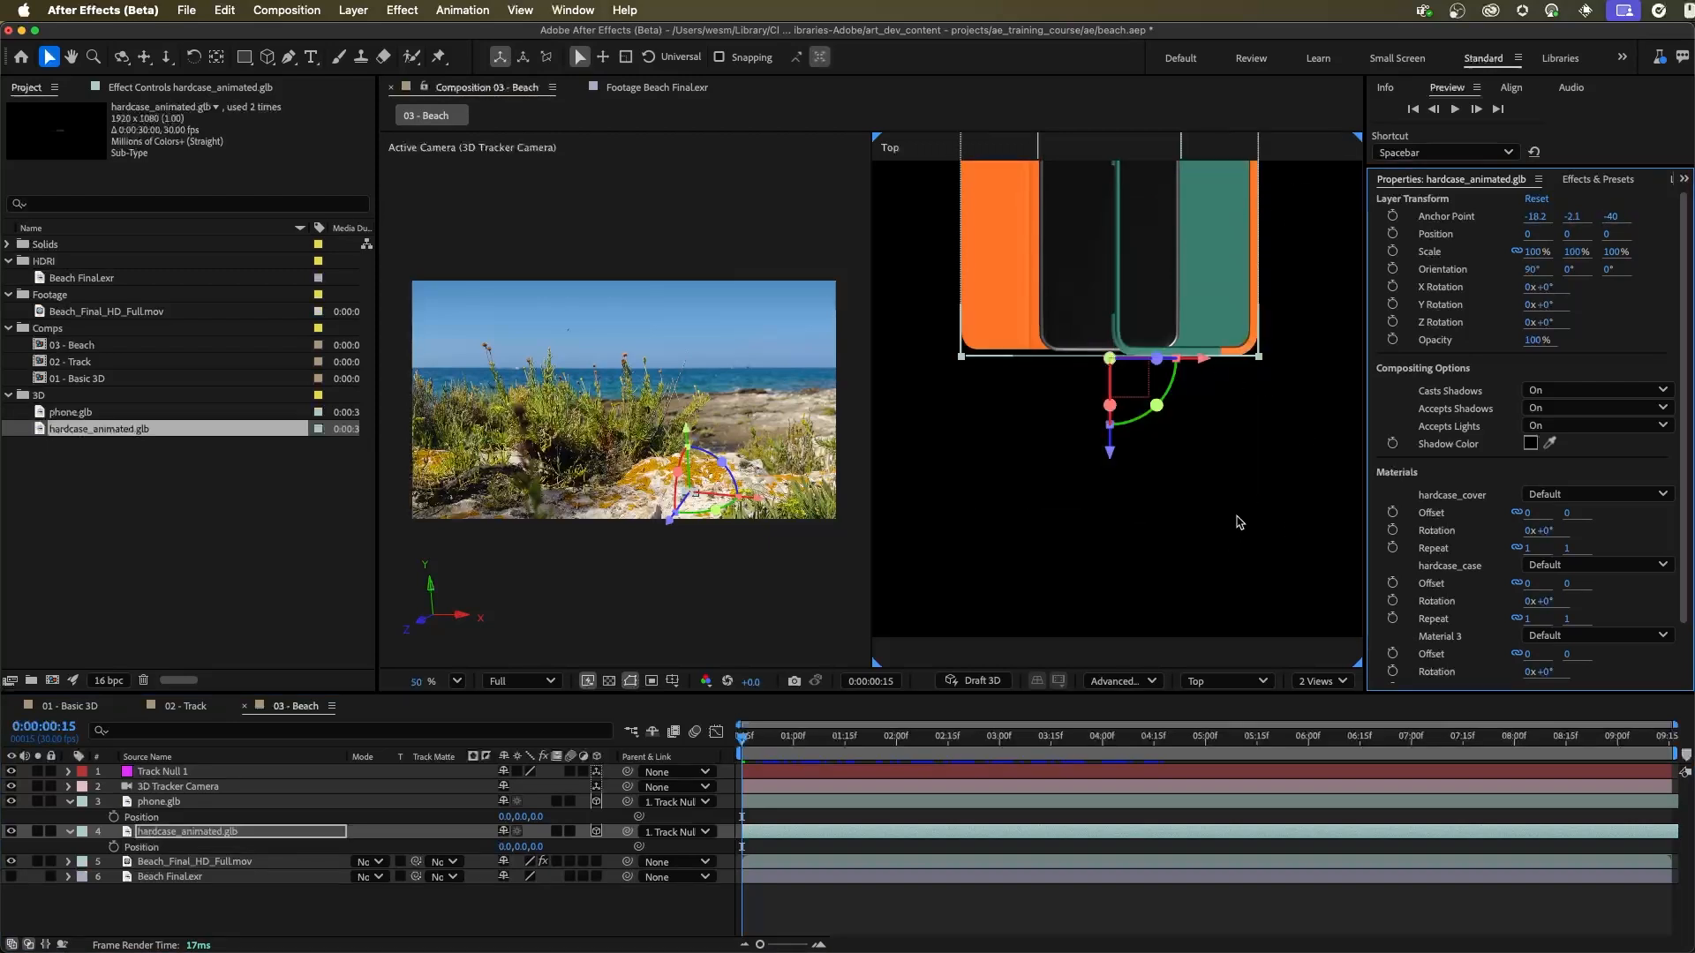
Step: Enable Draft 3D and move the hard case along X to about -37.1, fitting its shell around the phone in the Top view
scroll(1256, 490, "up", 4)
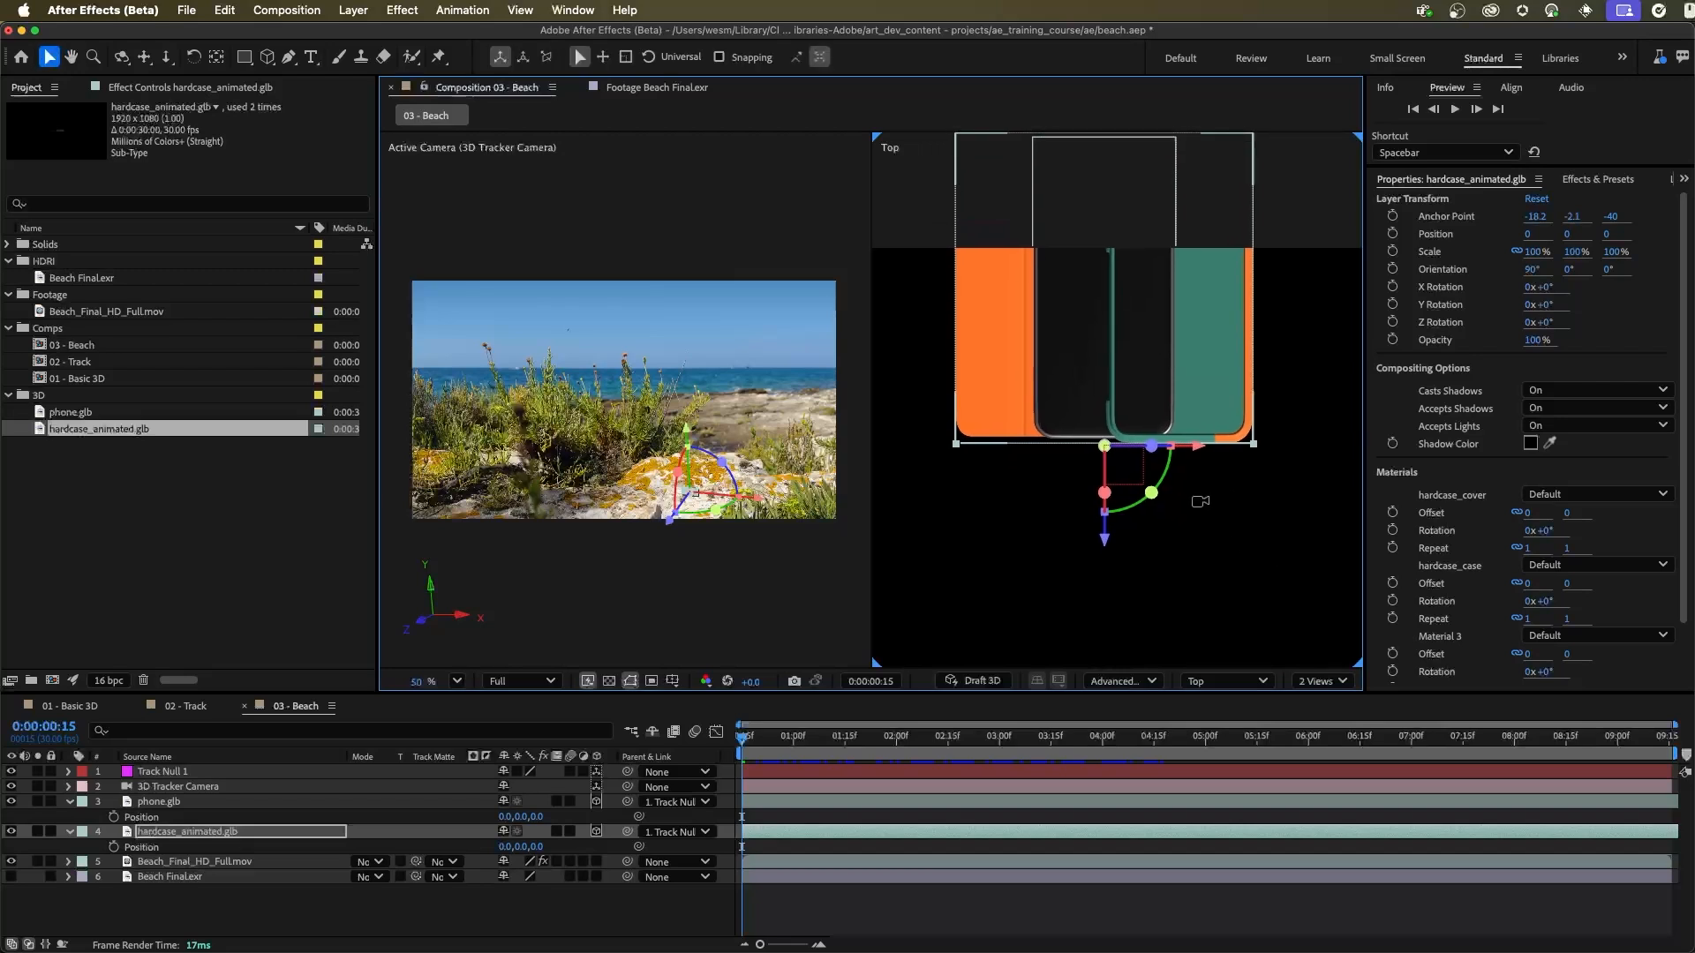
scroll(1254, 497, "up", 1)
key("space")
left_click_drag(1244, 512, 1247, 579)
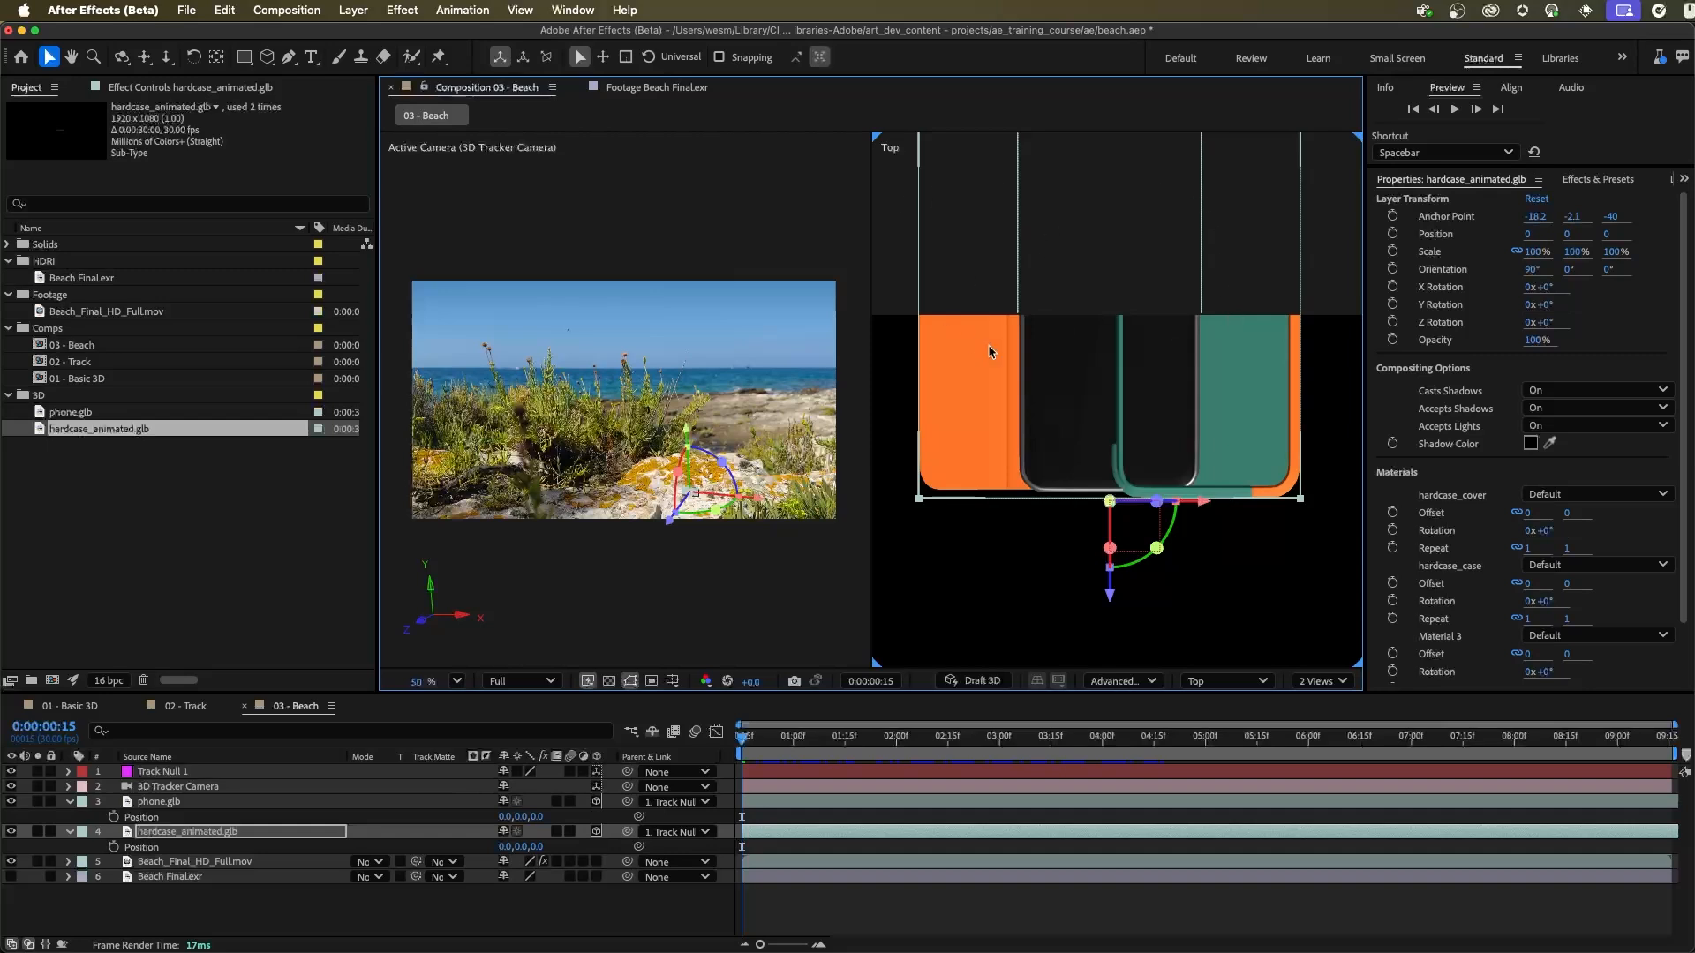
left_click(993, 682)
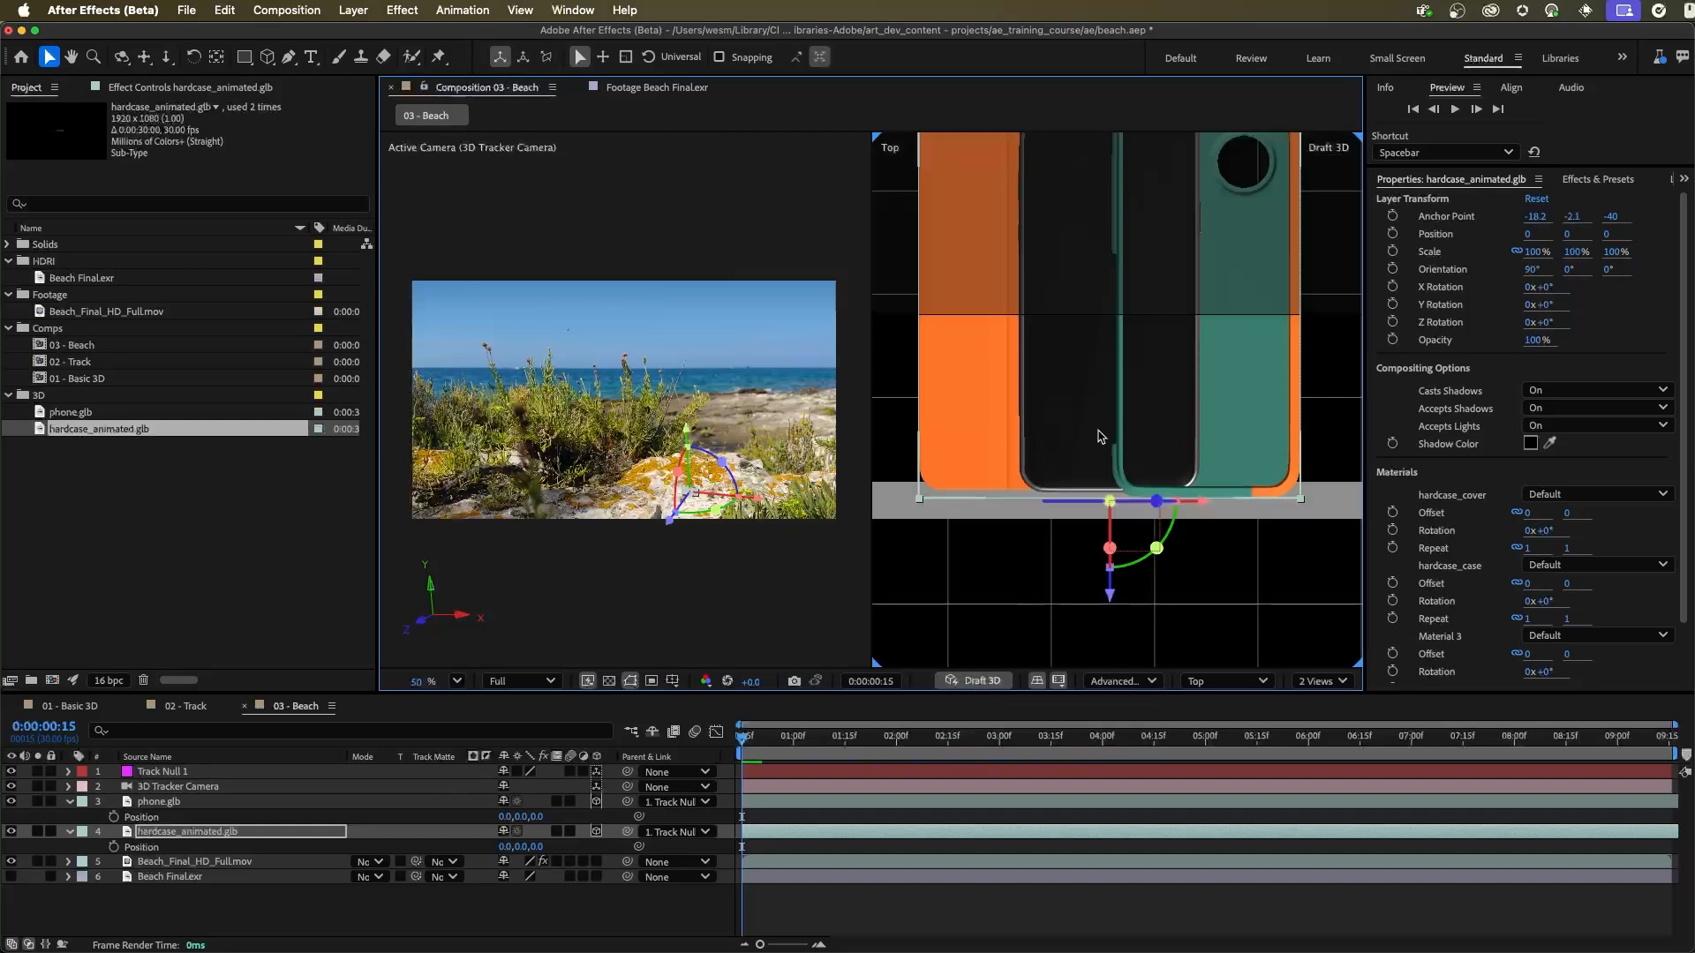
key("h")
left_click_drag(1202, 350, 1227, 382)
key("v")
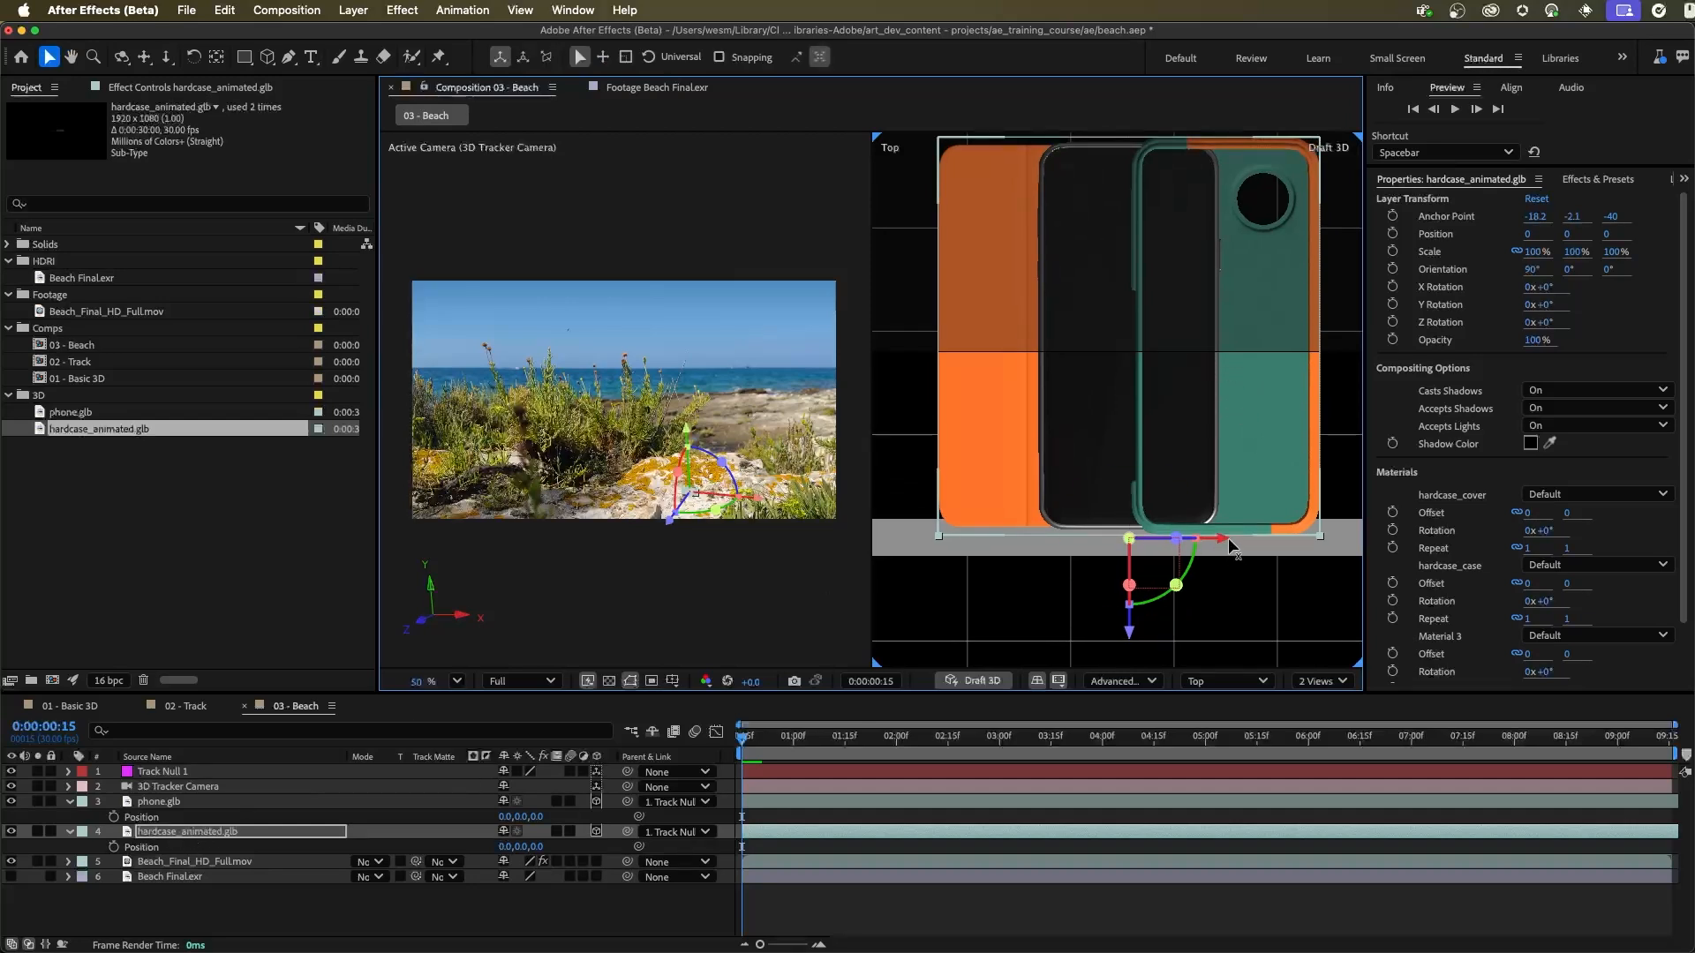
left_click_drag(1225, 544, 1130, 553)
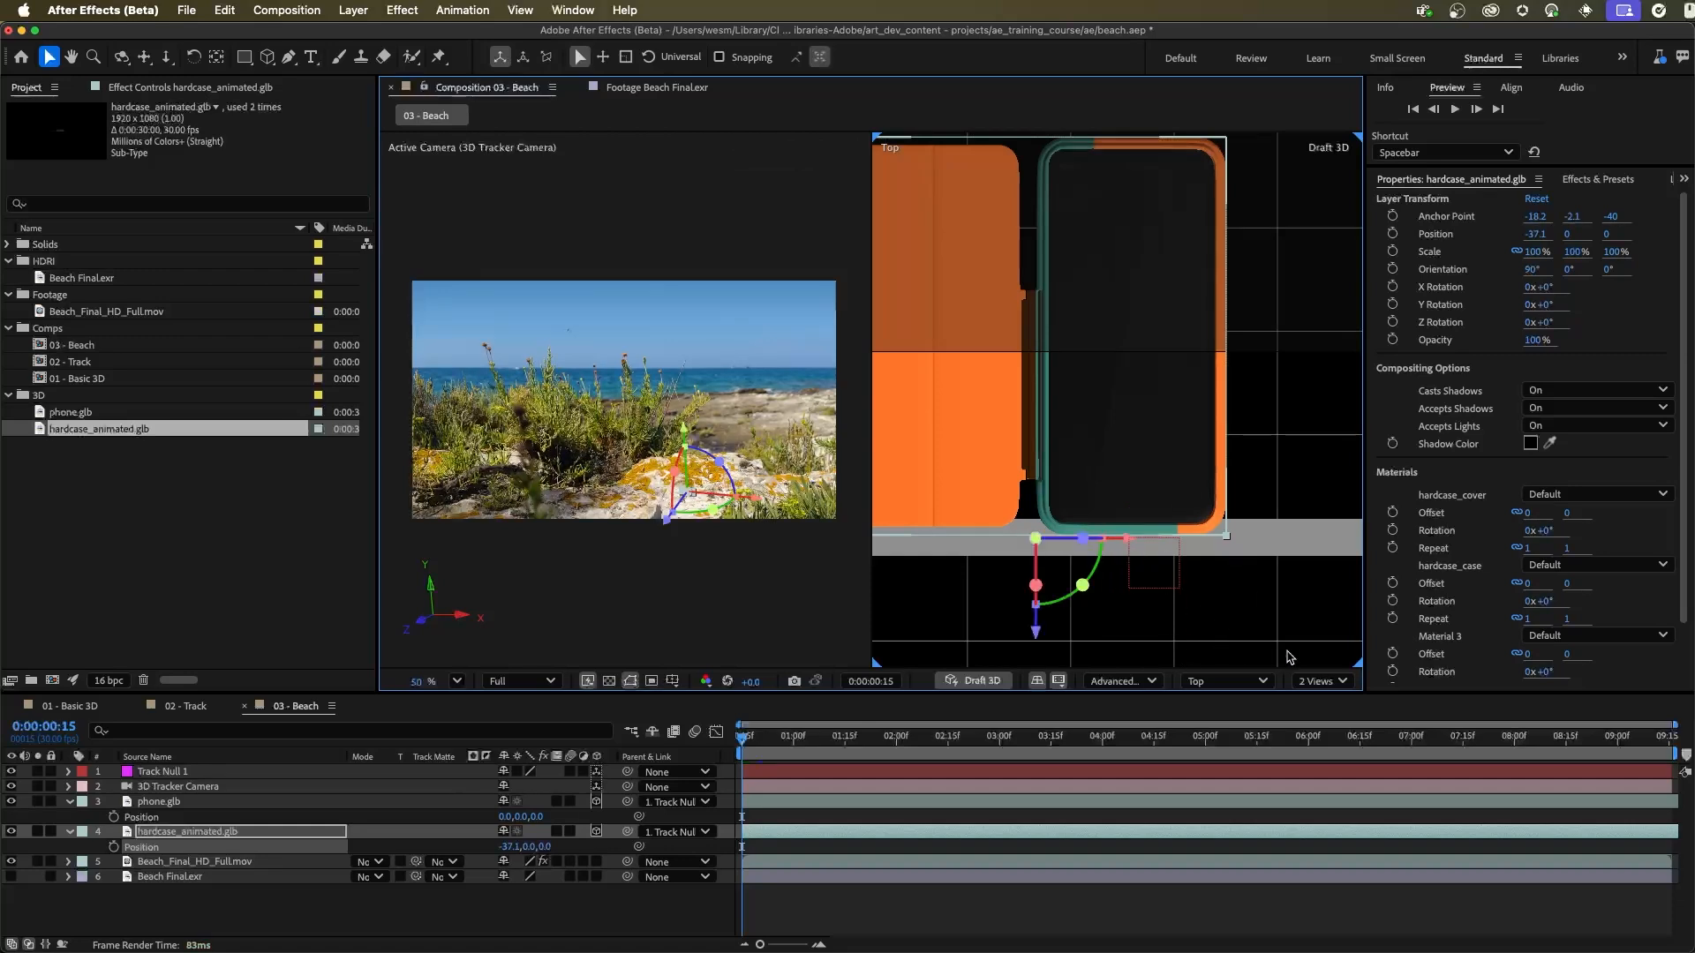
Step: Examine the vertical fit of the phone and case up close in the Left view, then return to the Top view
left_click(1227, 680)
left_click(1244, 430)
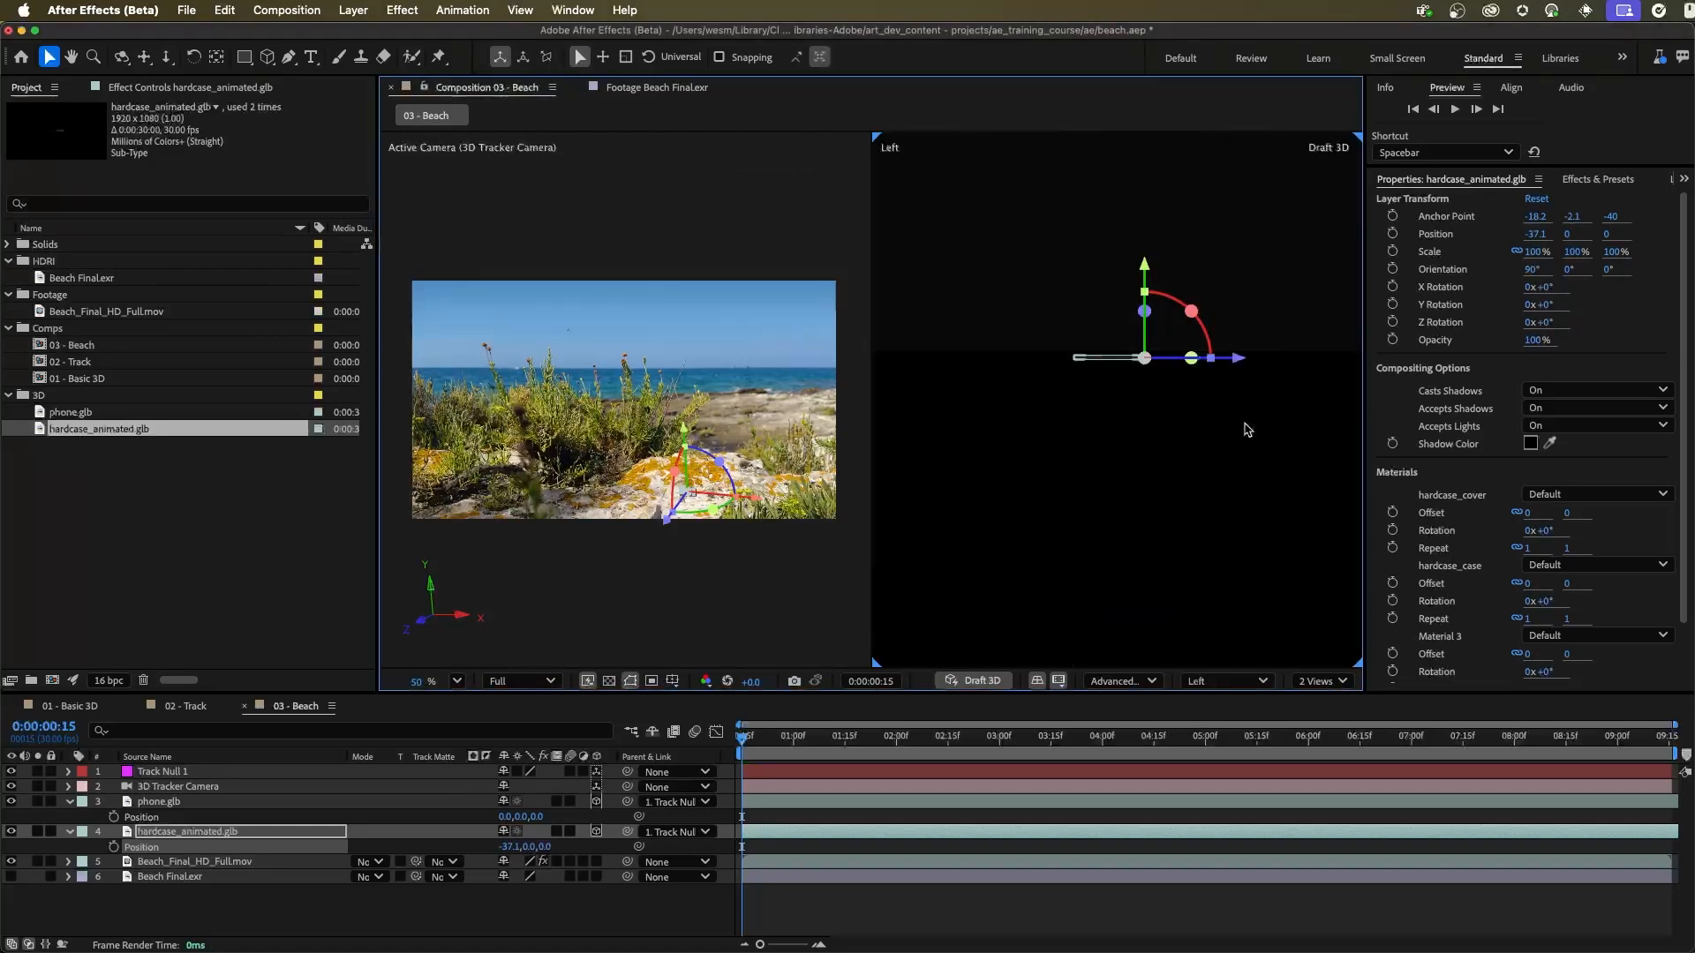
left_click_drag(1137, 362, 1377, 370)
left_click_drag(1167, 288, 1114, 580)
left_click_drag(1109, 591, 1280, 300)
left_click_drag(1078, 306, 1214, 572)
left_click_drag(1090, 340, 1260, 479)
left_click_drag(1147, 442, 1146, 427)
left_click_drag(1103, 265, 1161, 408)
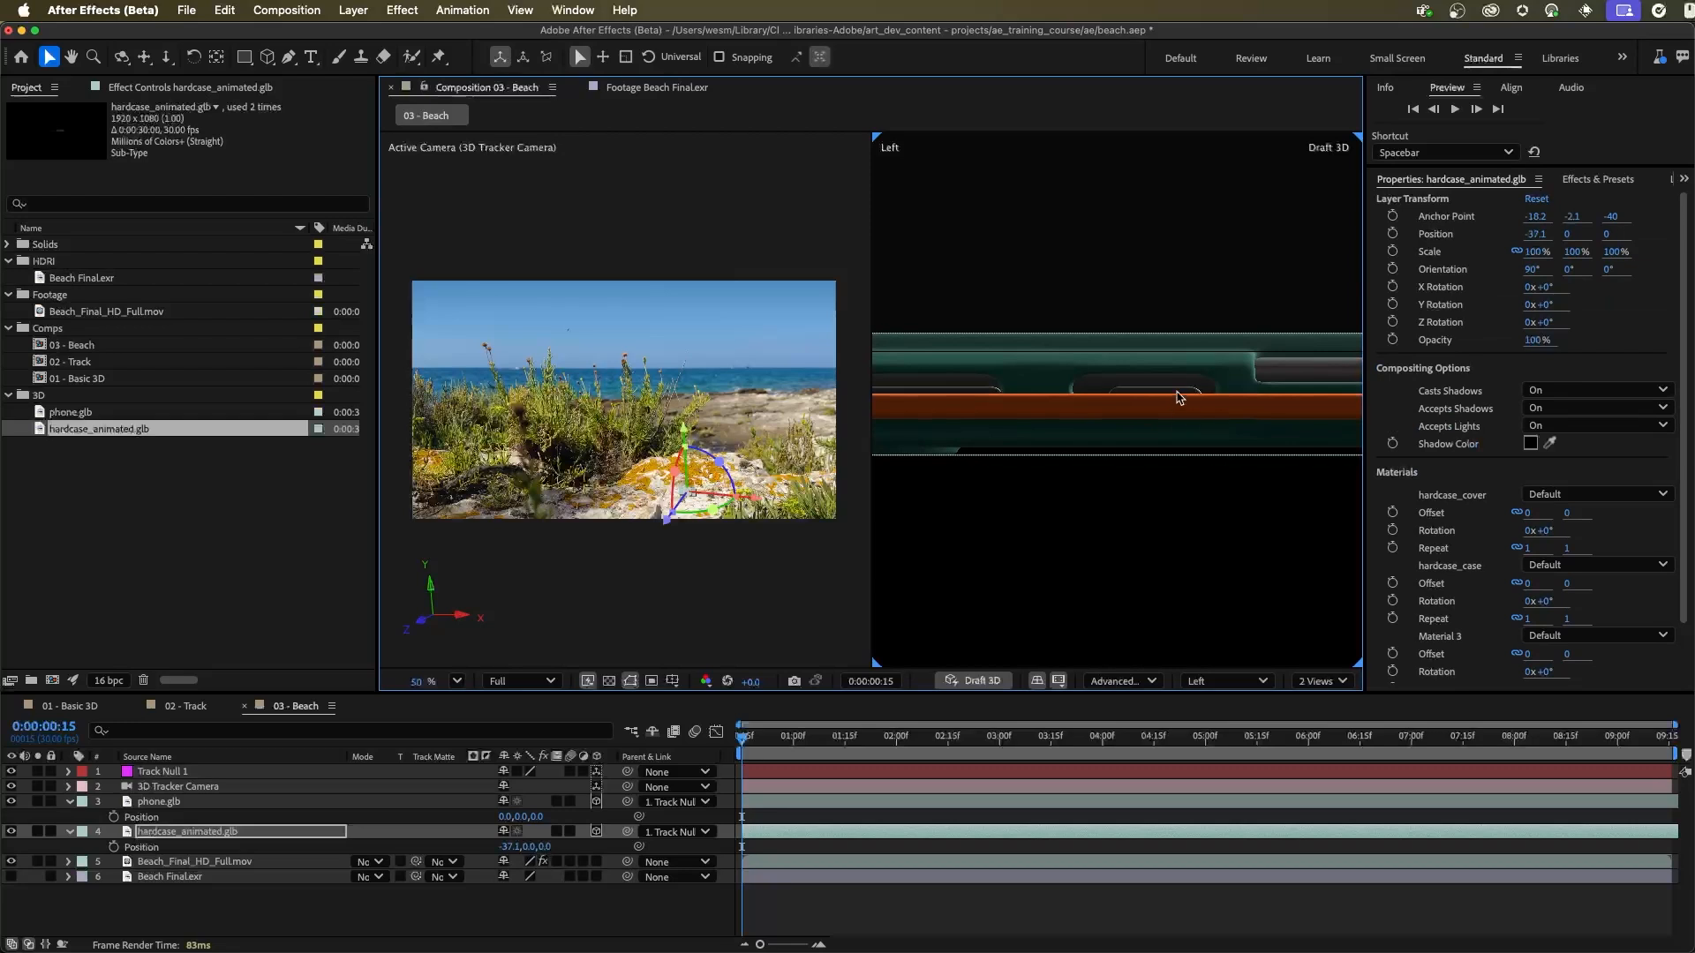
mouse_move(1100, 457)
left_mouse_down()
mouse_move(1195, 510)
mouse_move(1226, 504)
mouse_move(1164, 527)
mouse_move(1078, 481)
left_mouse_up()
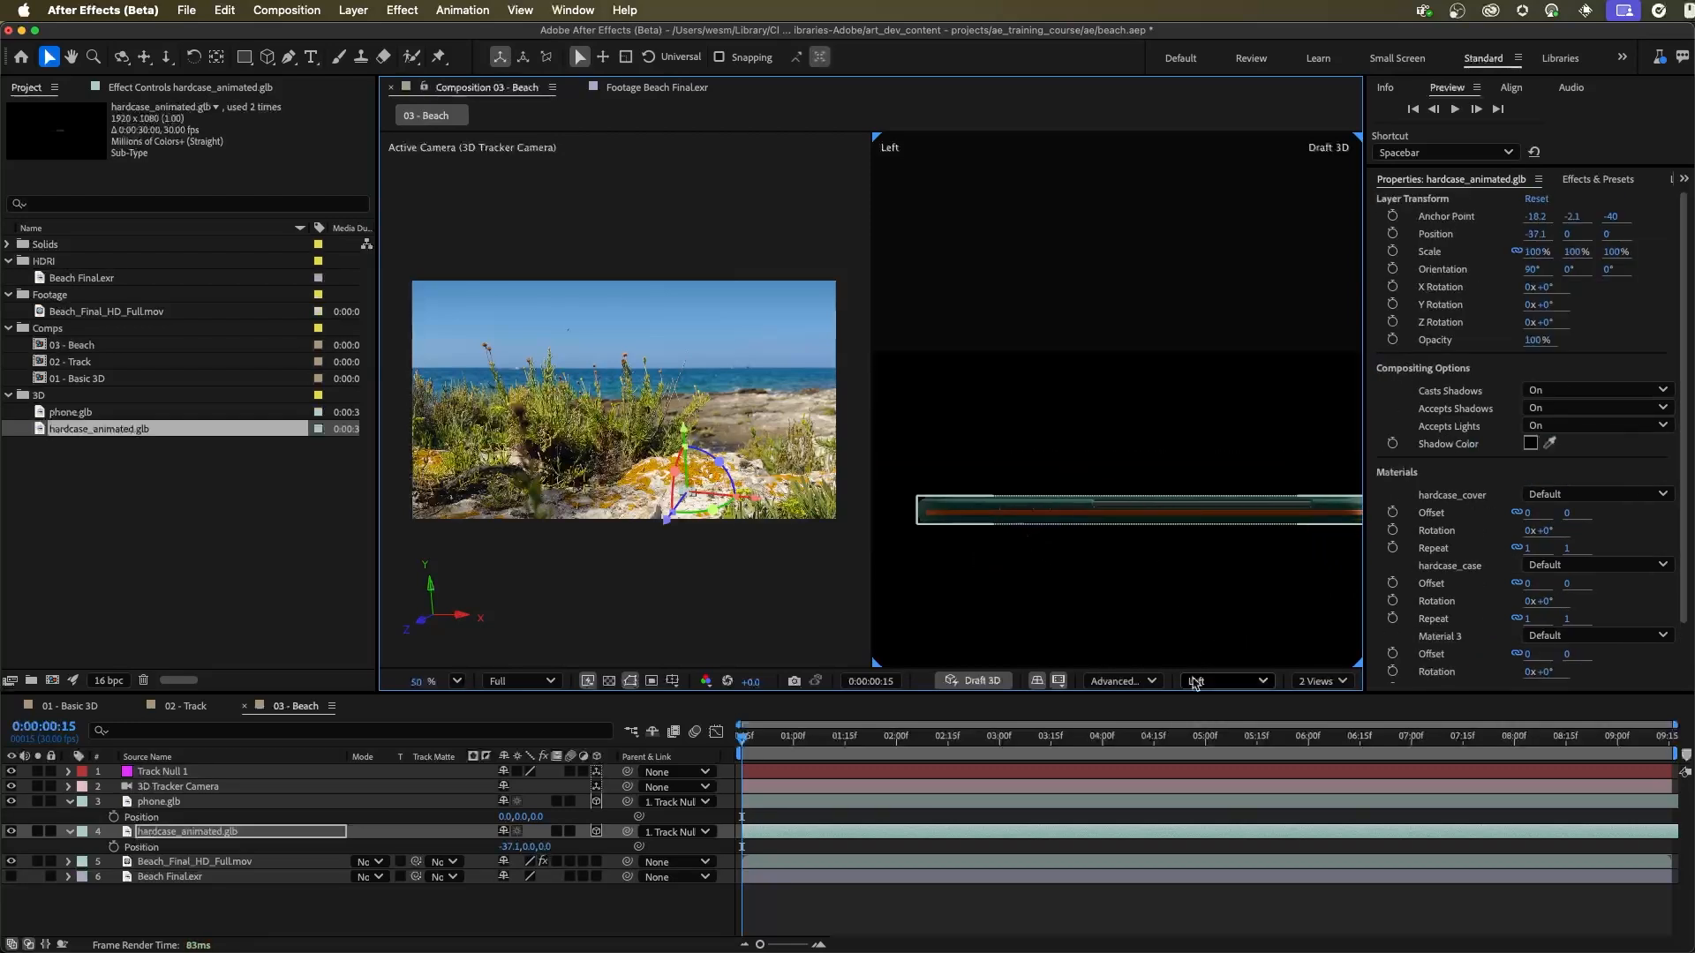
left_click(1207, 681)
left_click(1257, 449)
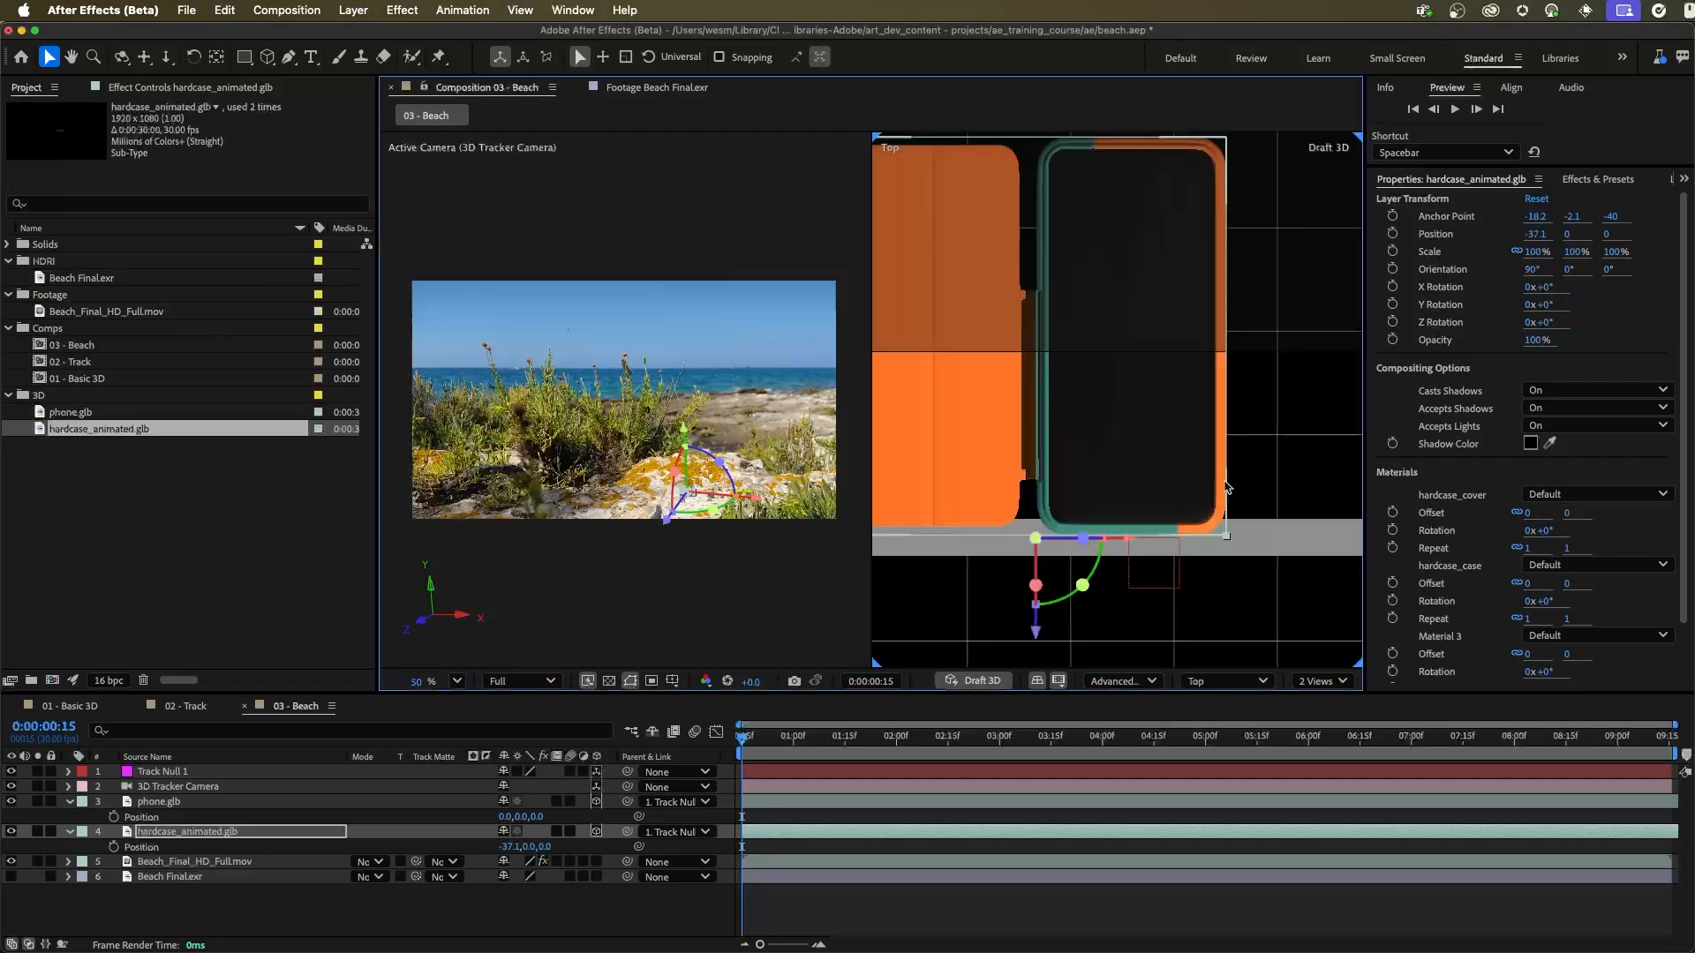
left_click_drag(1109, 591, 1191, 461)
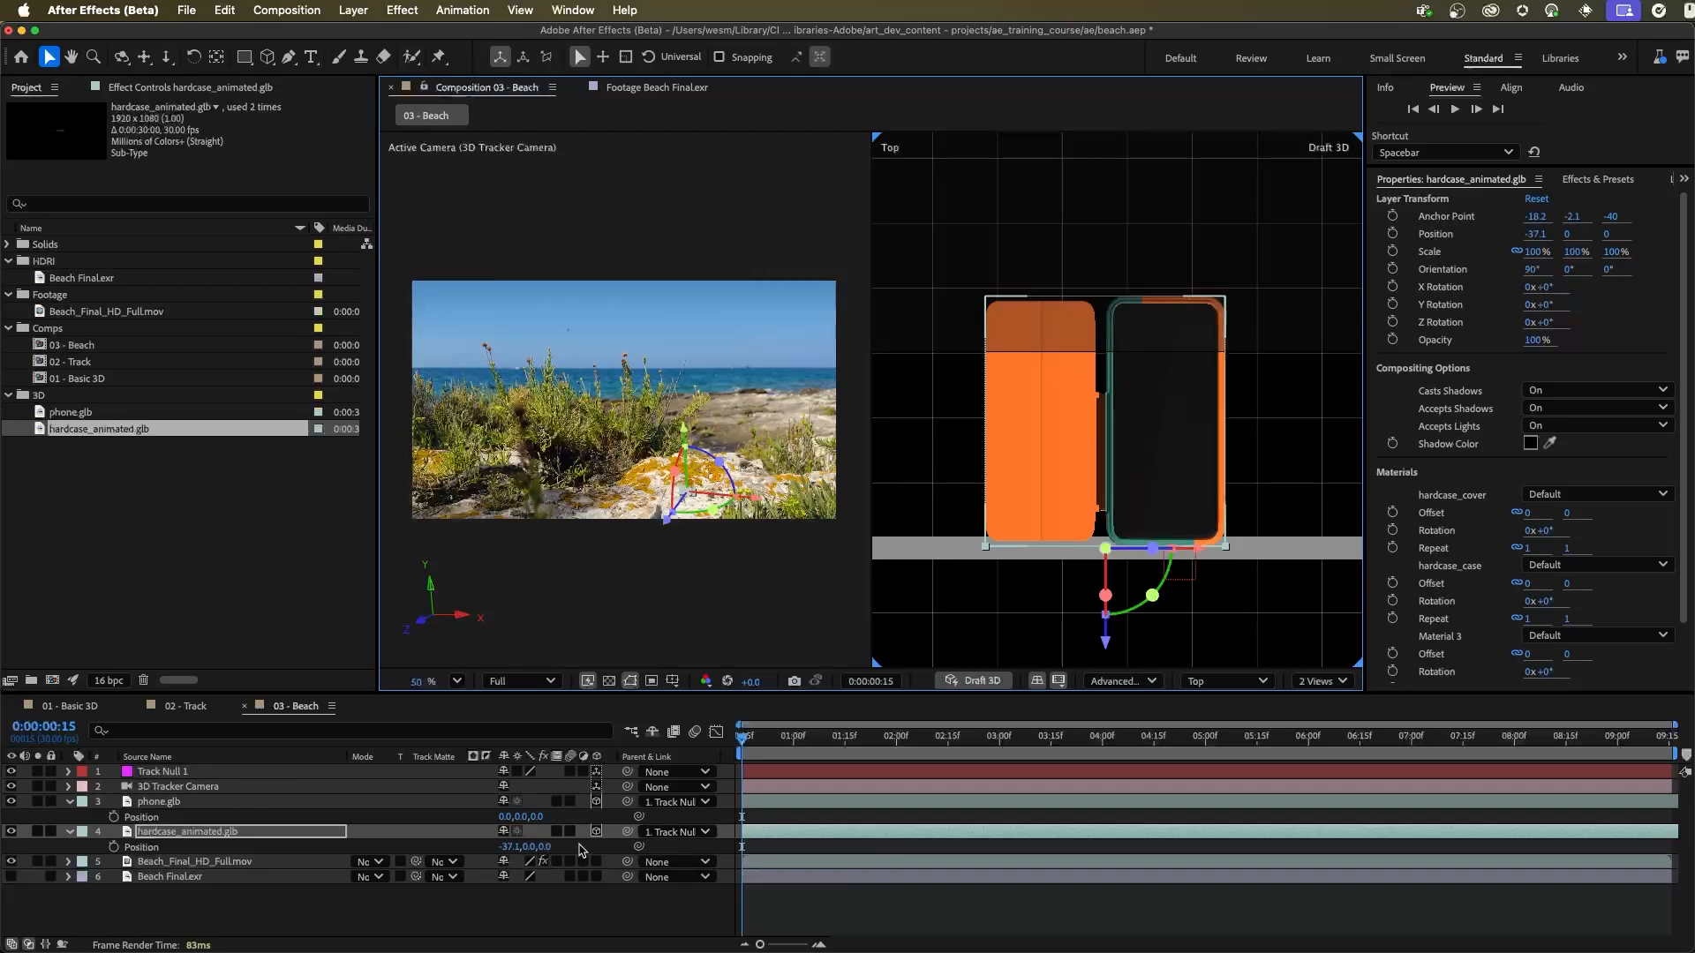
Step: Parent hardcase_animated.glb to phone.glb, then select the phone and test its X handle in the Top view
left_click(628, 834)
left_click_drag(624, 835, 142, 805)
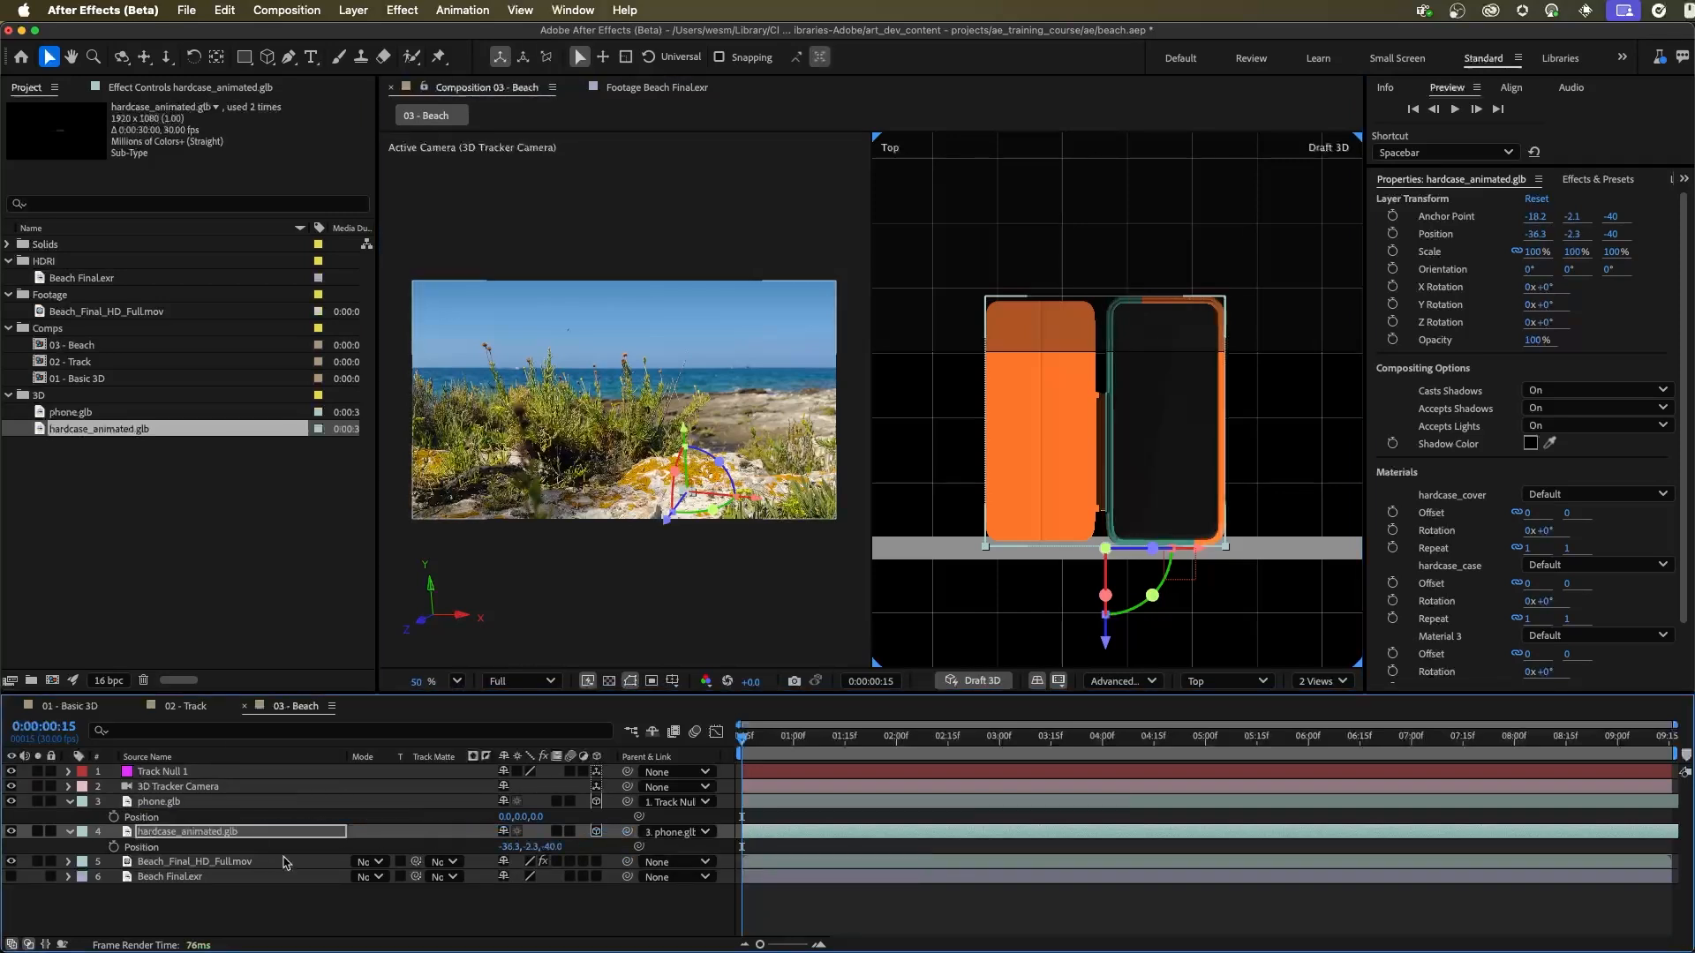
left_click(70, 801)
left_click(174, 805)
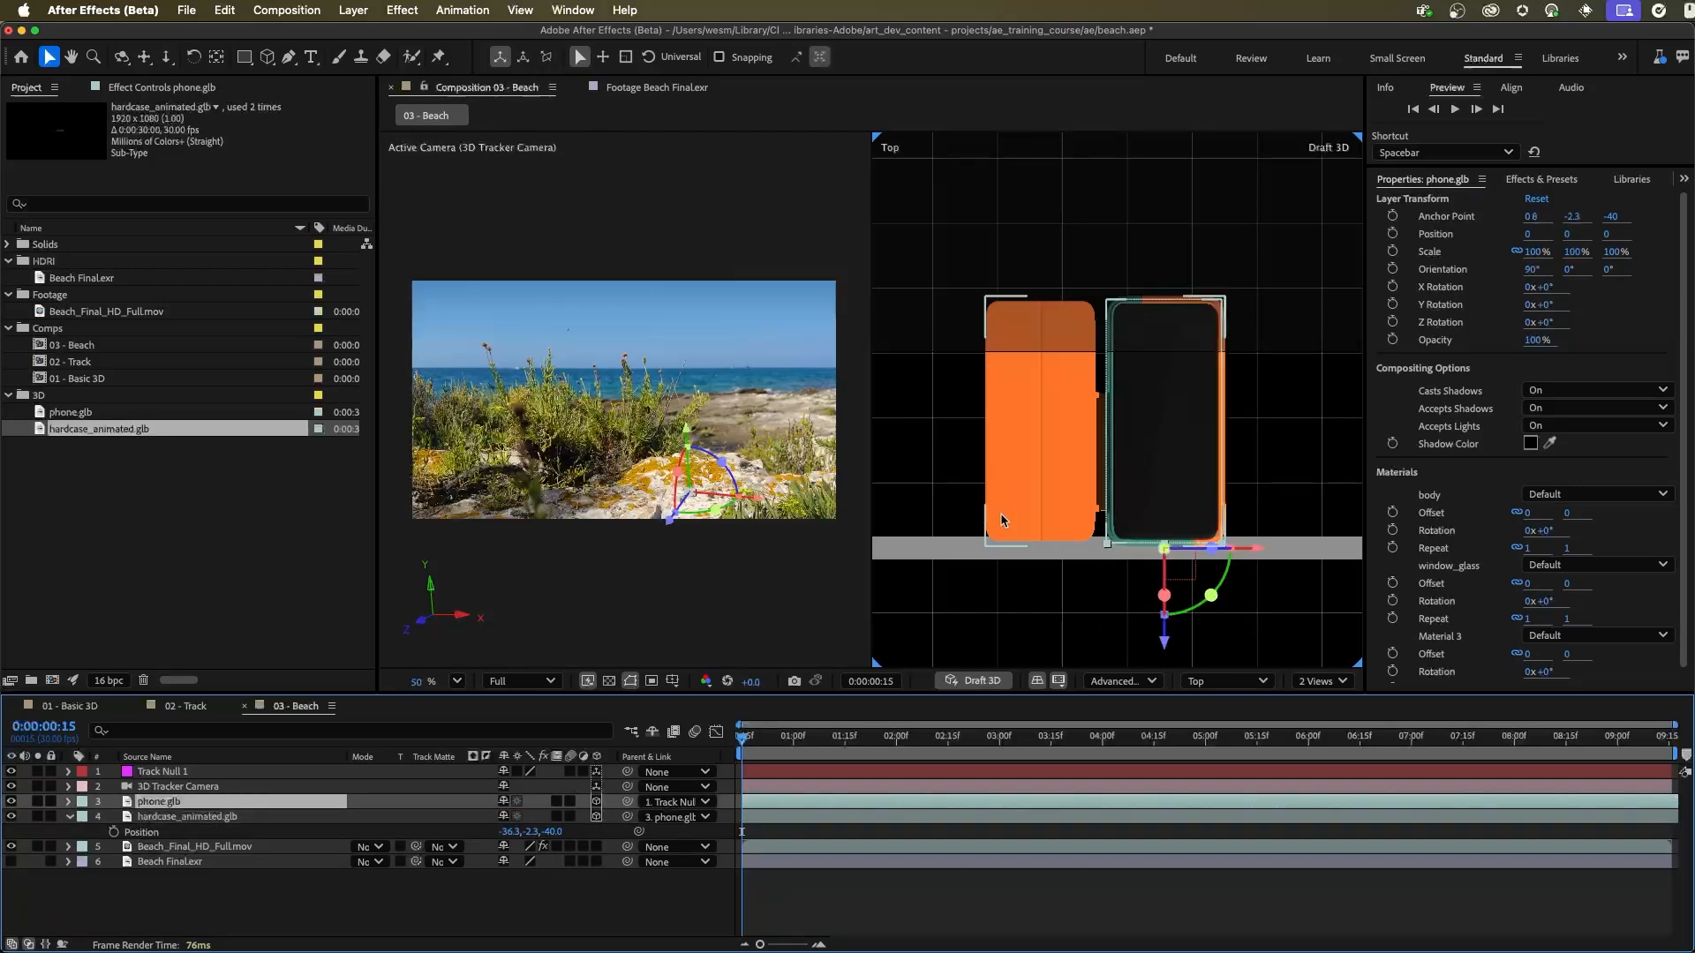
mouse_move(1261, 549)
left_mouse_down()
mouse_move(1293, 555)
mouse_move(1180, 556)
mouse_move(1295, 556)
mouse_move(1236, 562)
mouse_move(1263, 556)
left_mouse_up()
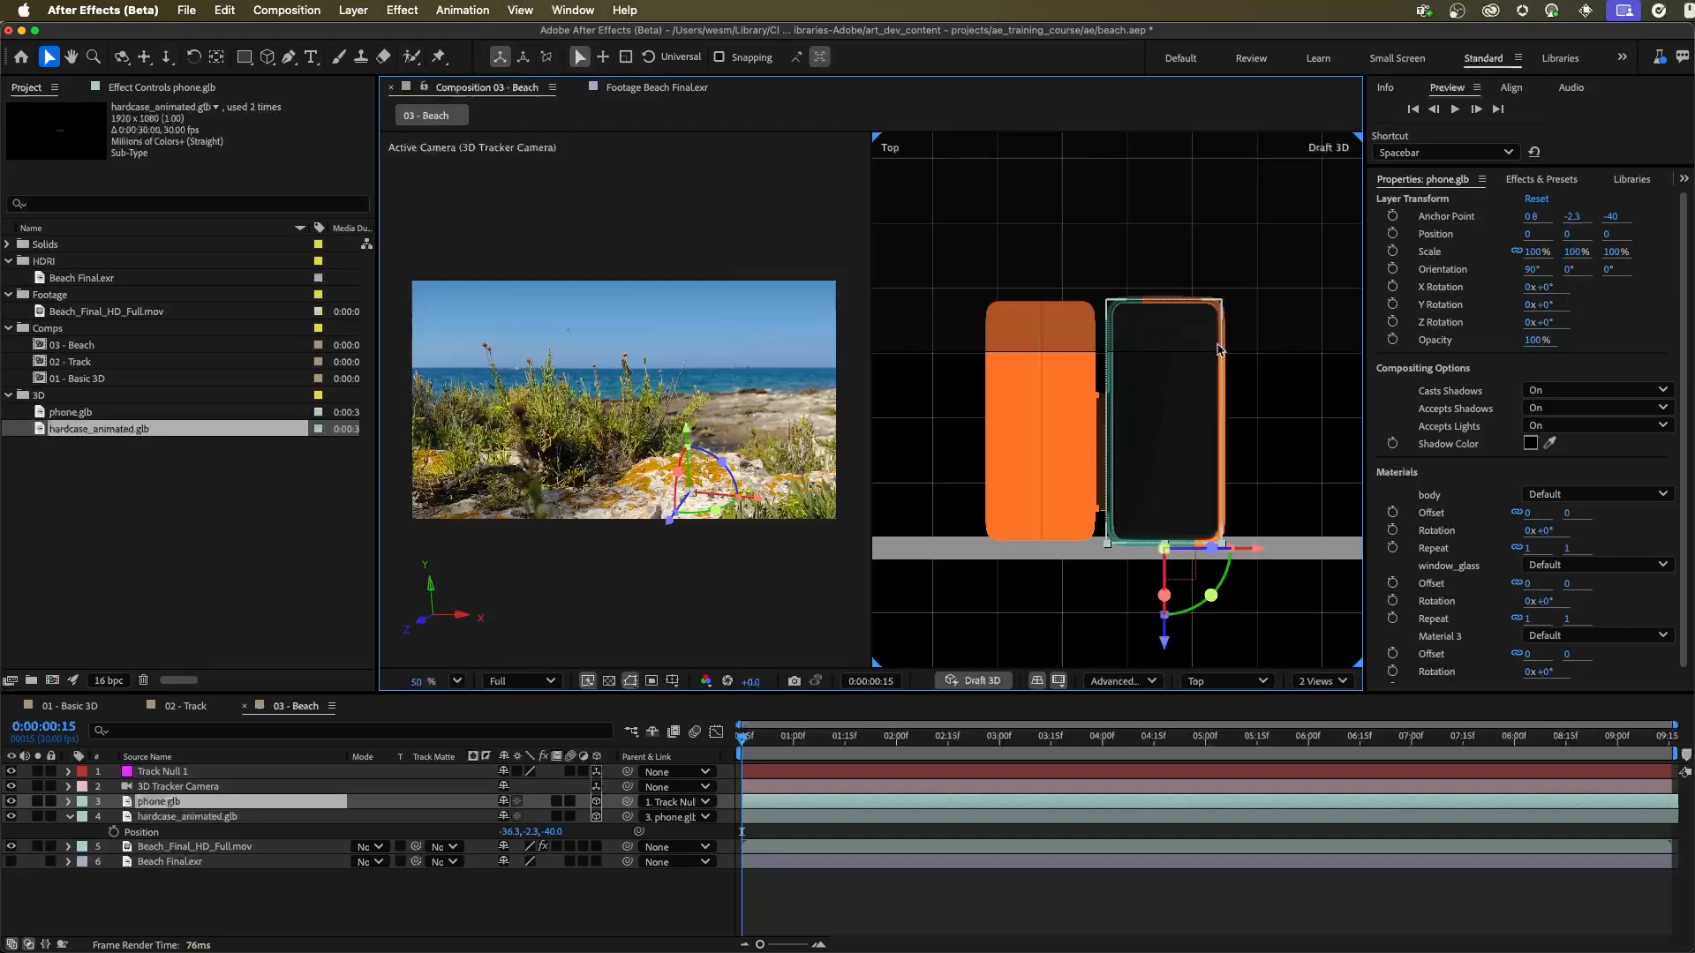
Step: Hide the hardcase_animated.glb layer so only the phone shows in the Top view
scroll(1183, 388, "up", 5)
mouse_move(1211, 491)
left_mouse_down()
mouse_move(1207, 505)
mouse_move(1203, 479)
left_mouse_up()
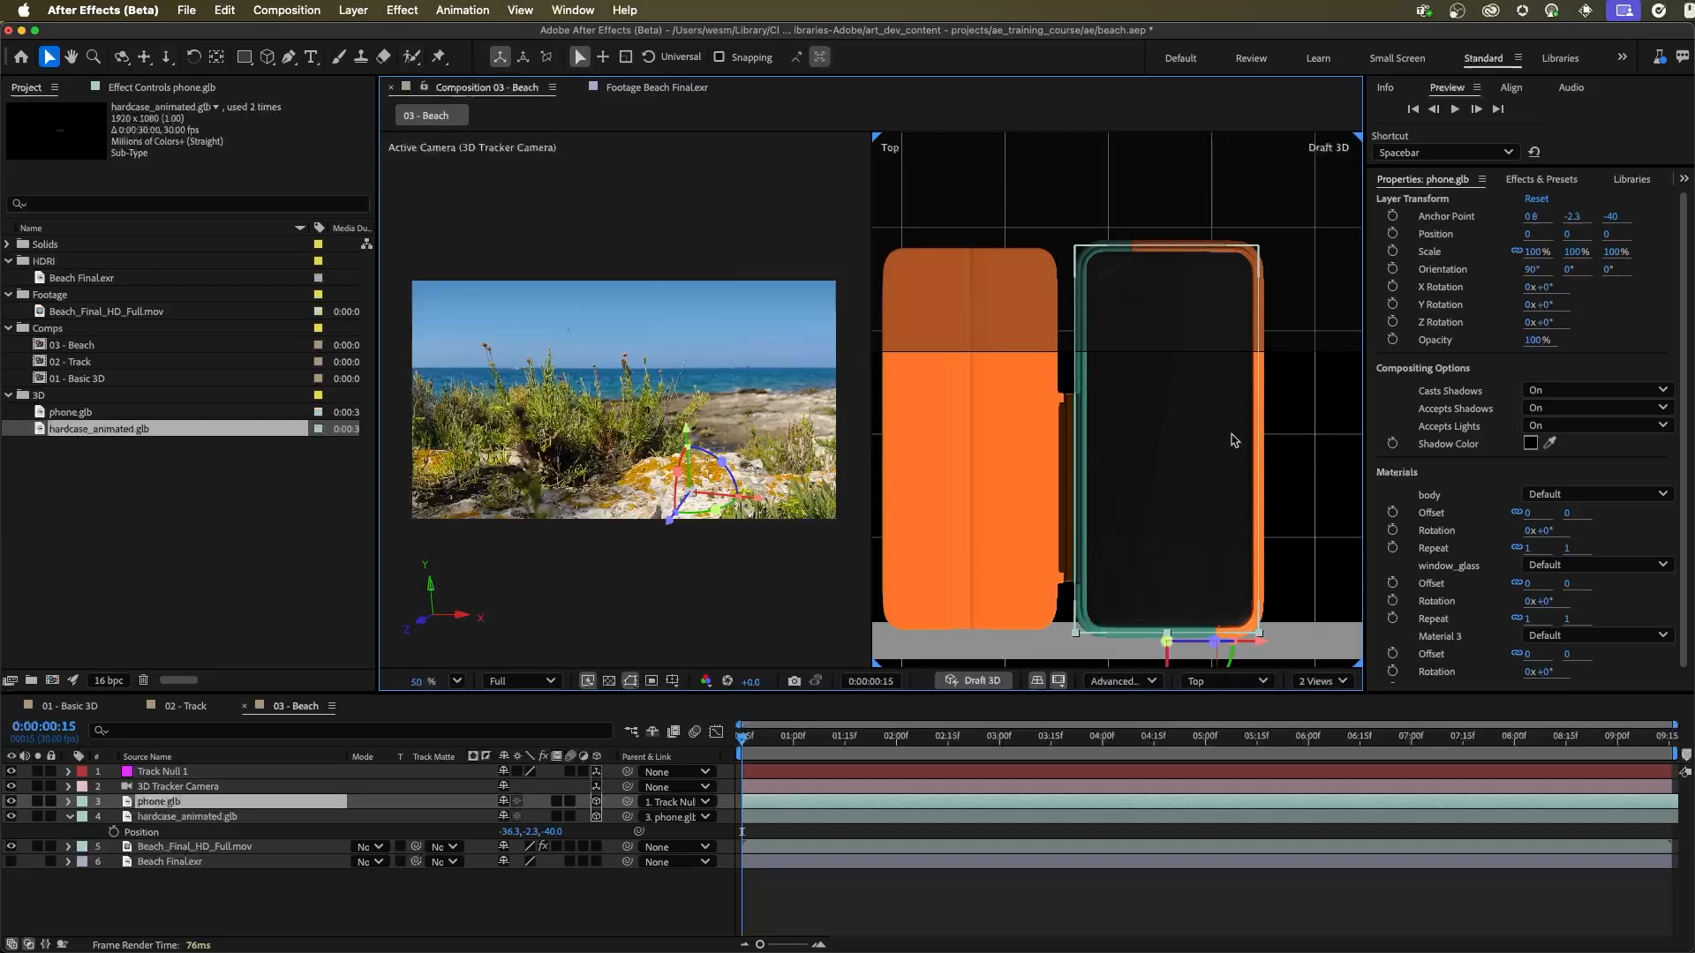
left_click(187, 819)
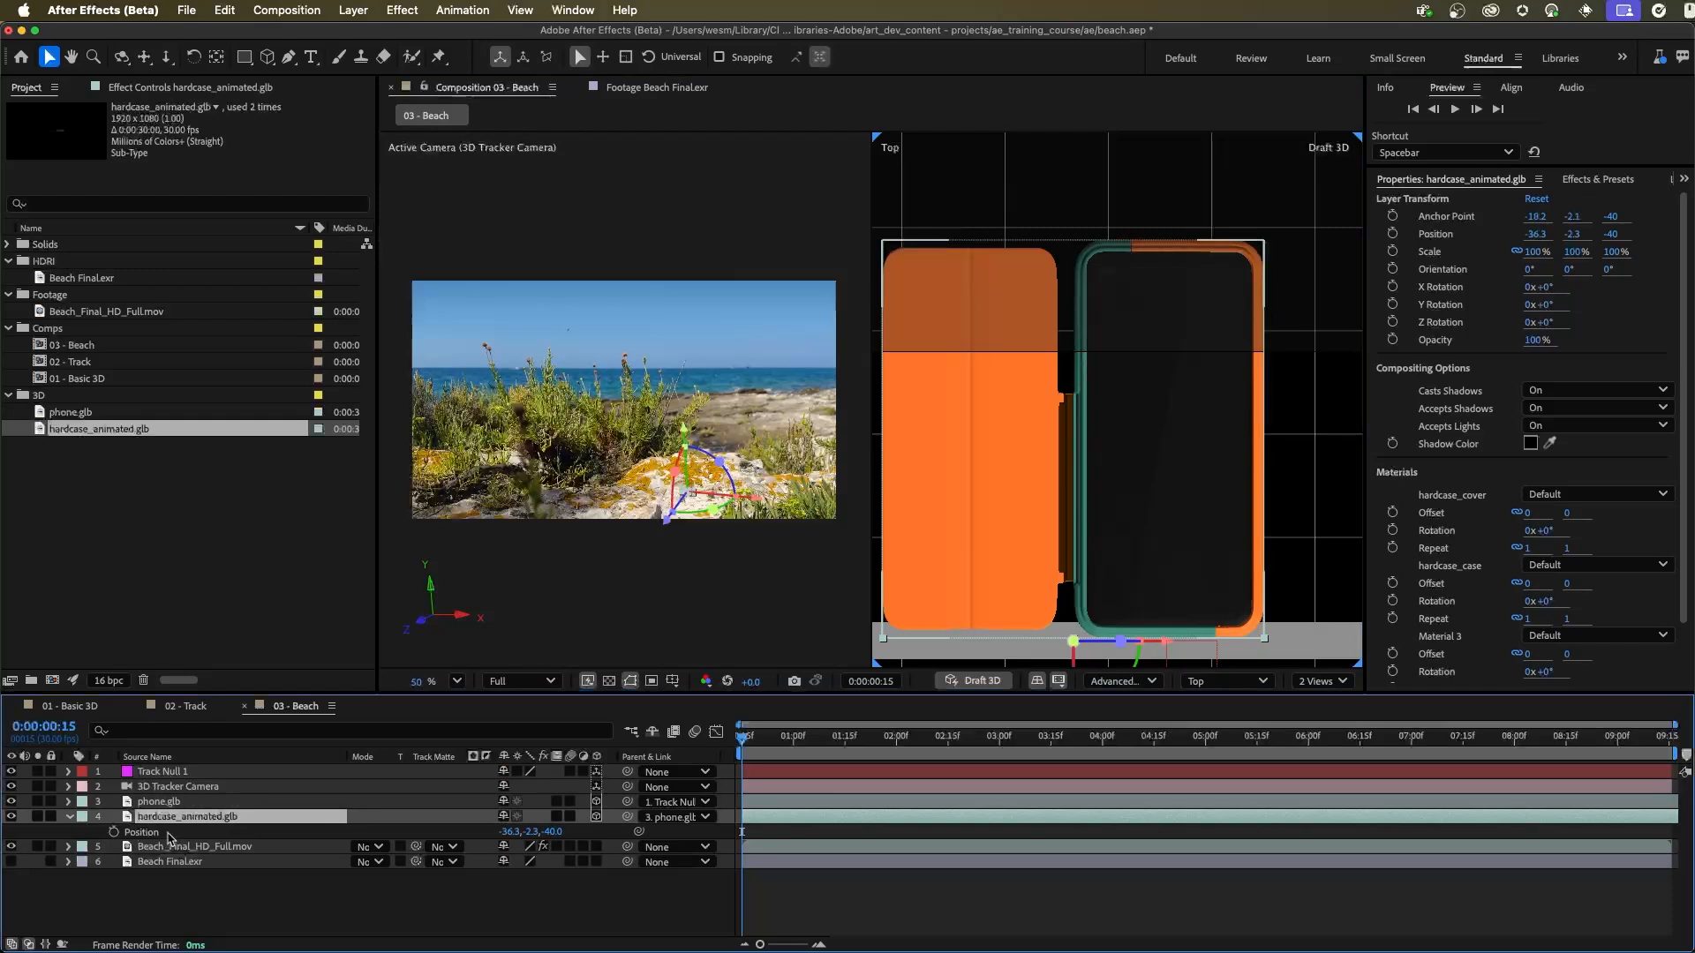
left_click(11, 817)
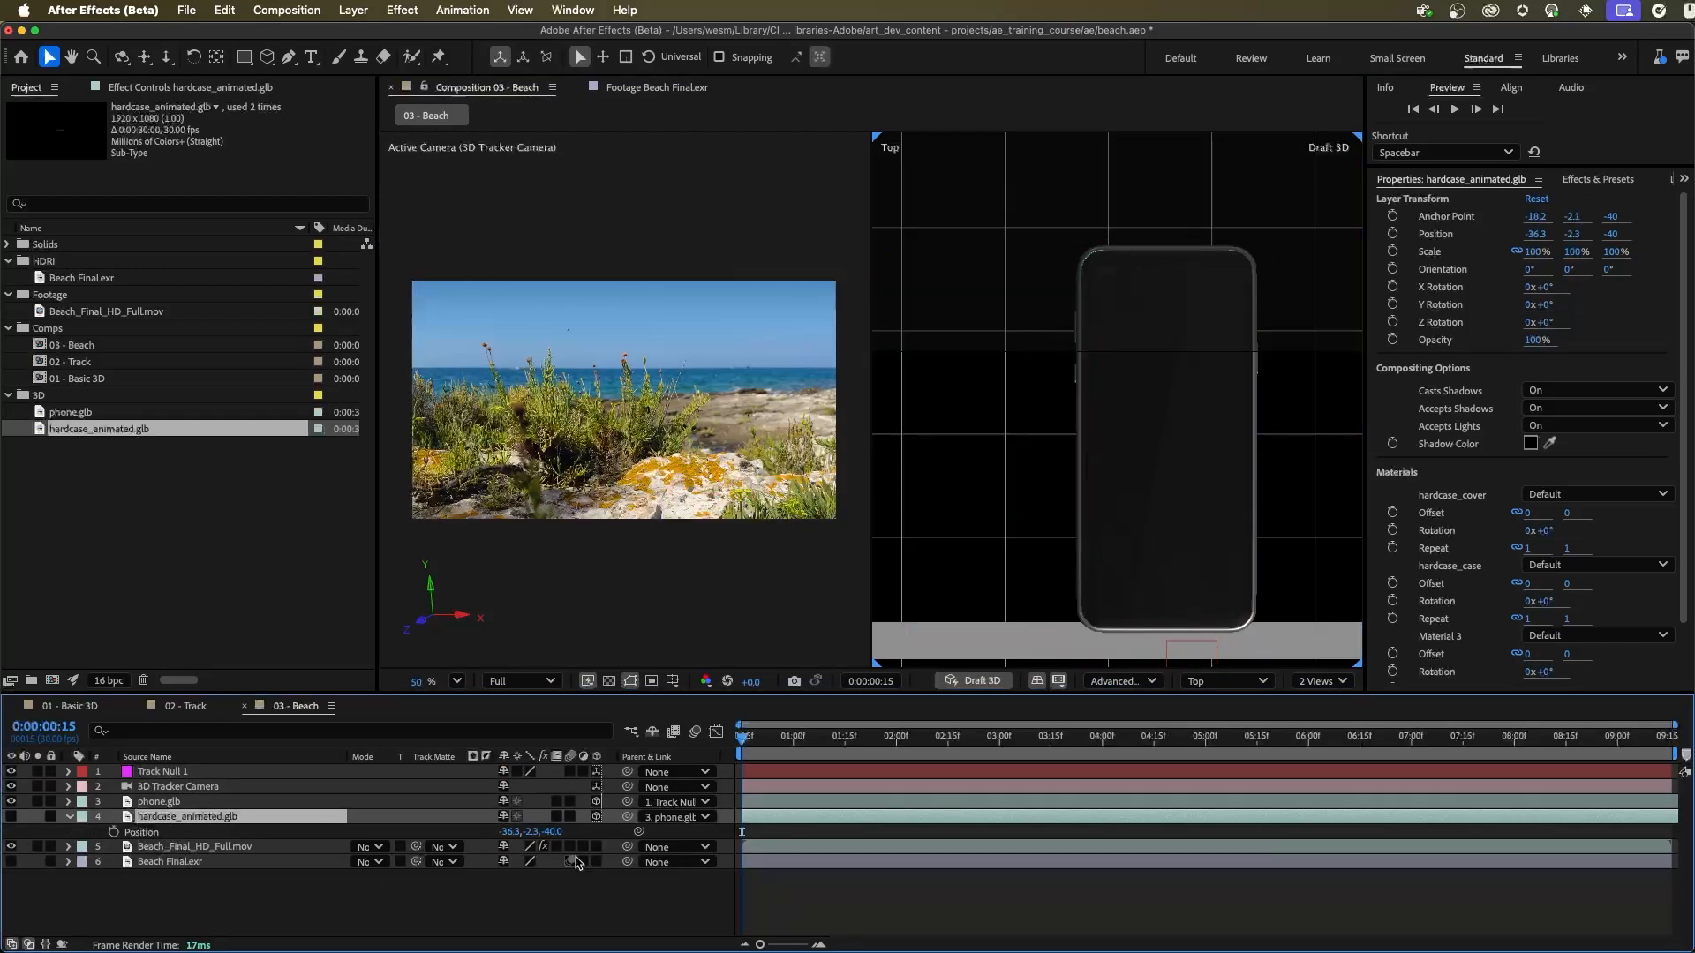
Step: Start a new solid named screen with a width of 380 px and a height of 840 px
left_click(353, 9)
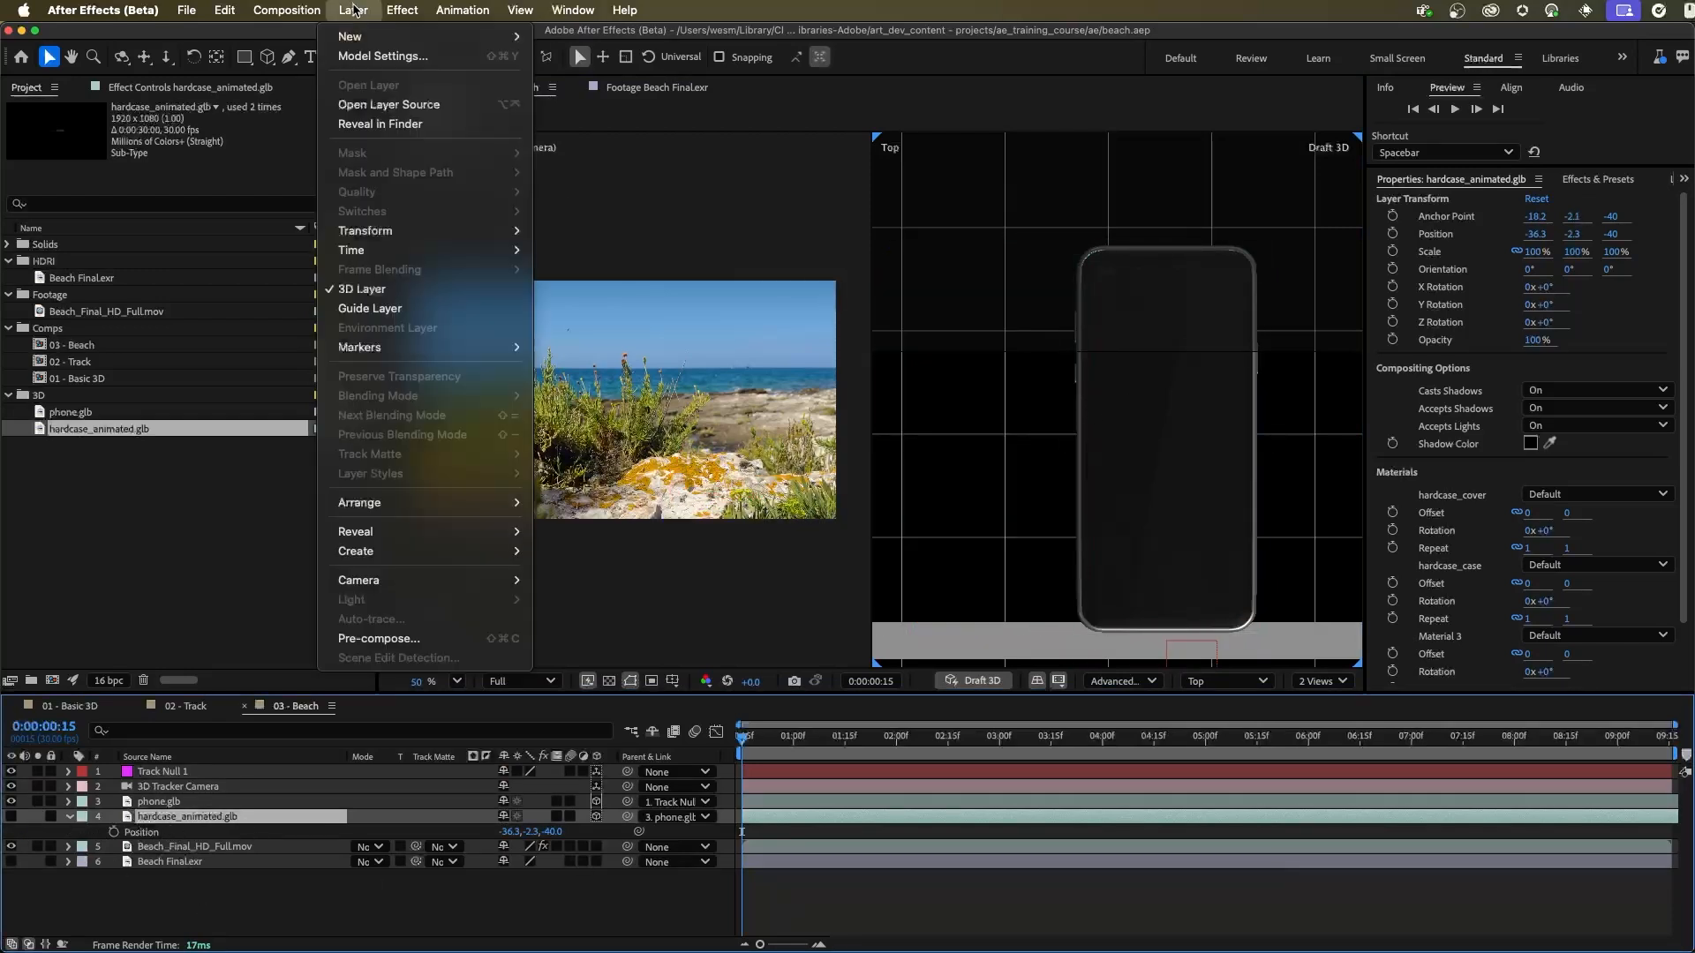
mouse_move(356, 36)
left_click(559, 56)
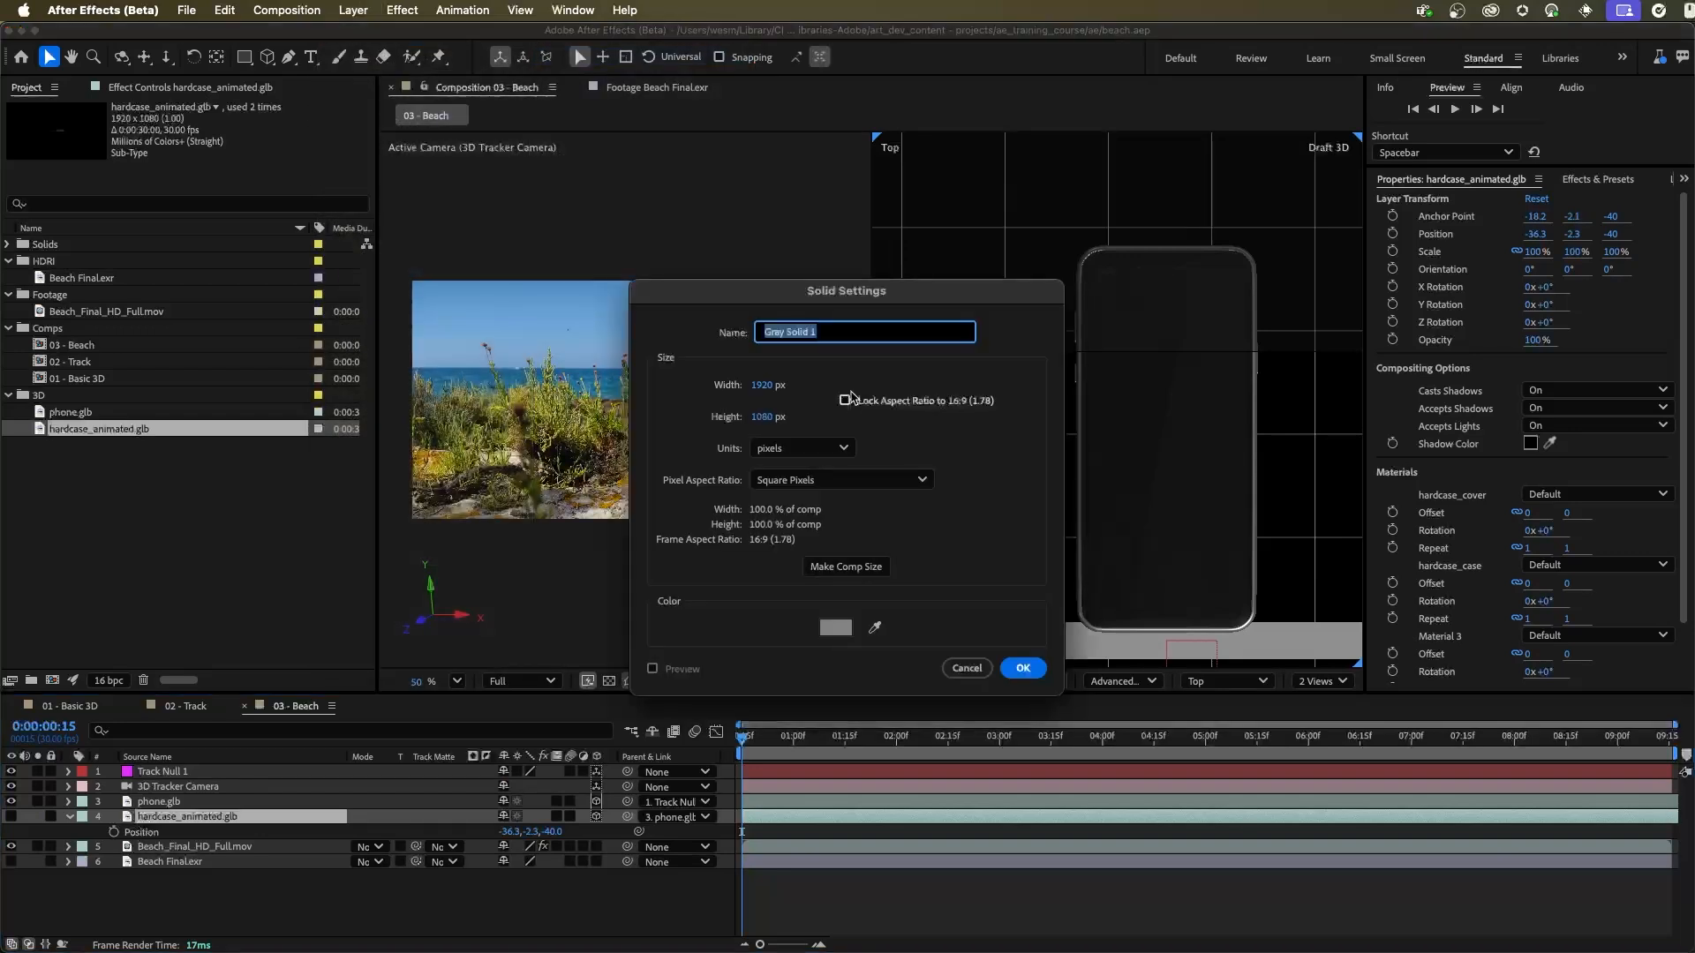
type("screen")
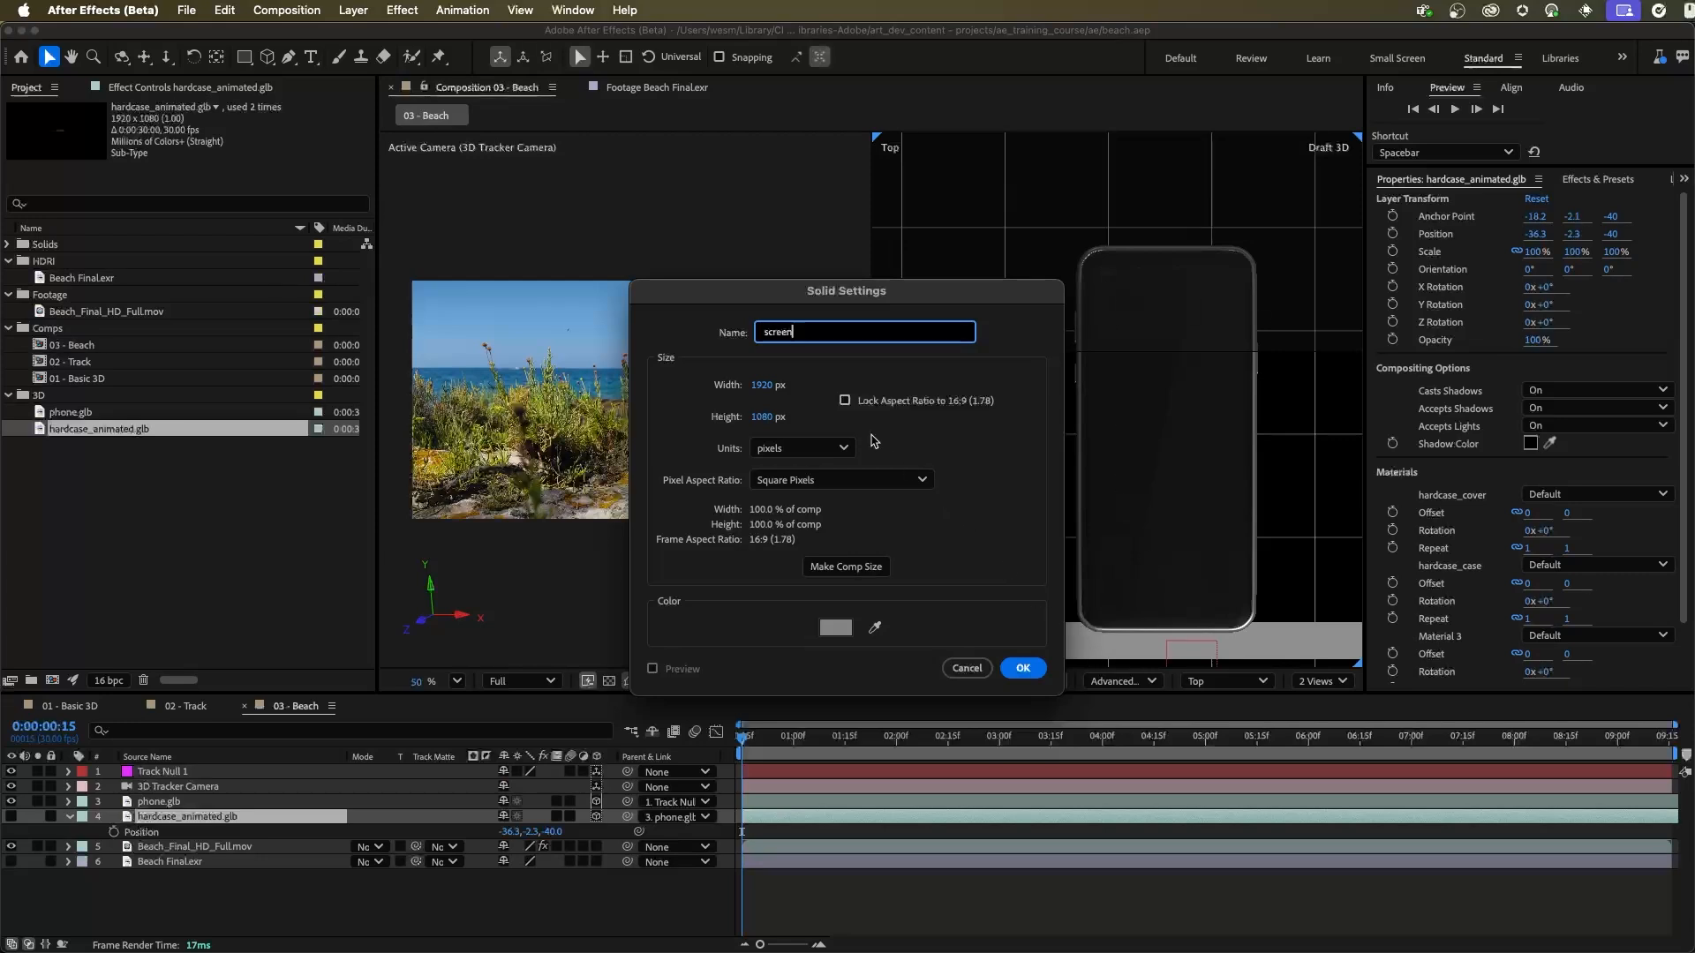
left_click(761, 386)
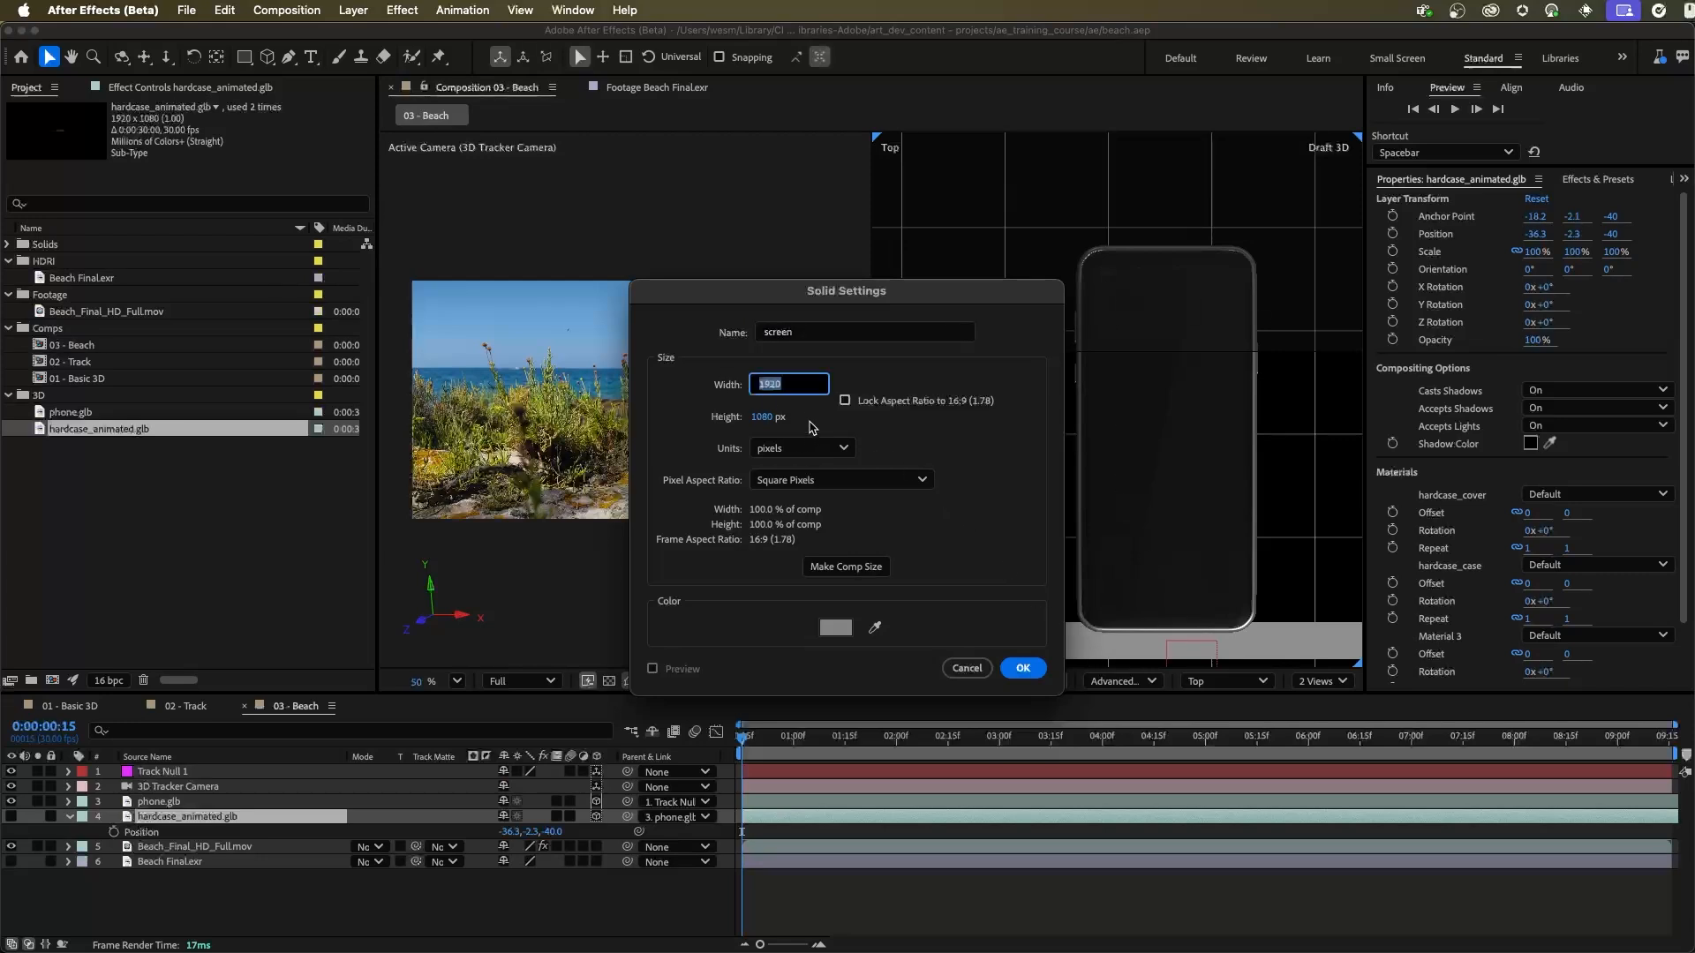
type("380")
key("Tab")
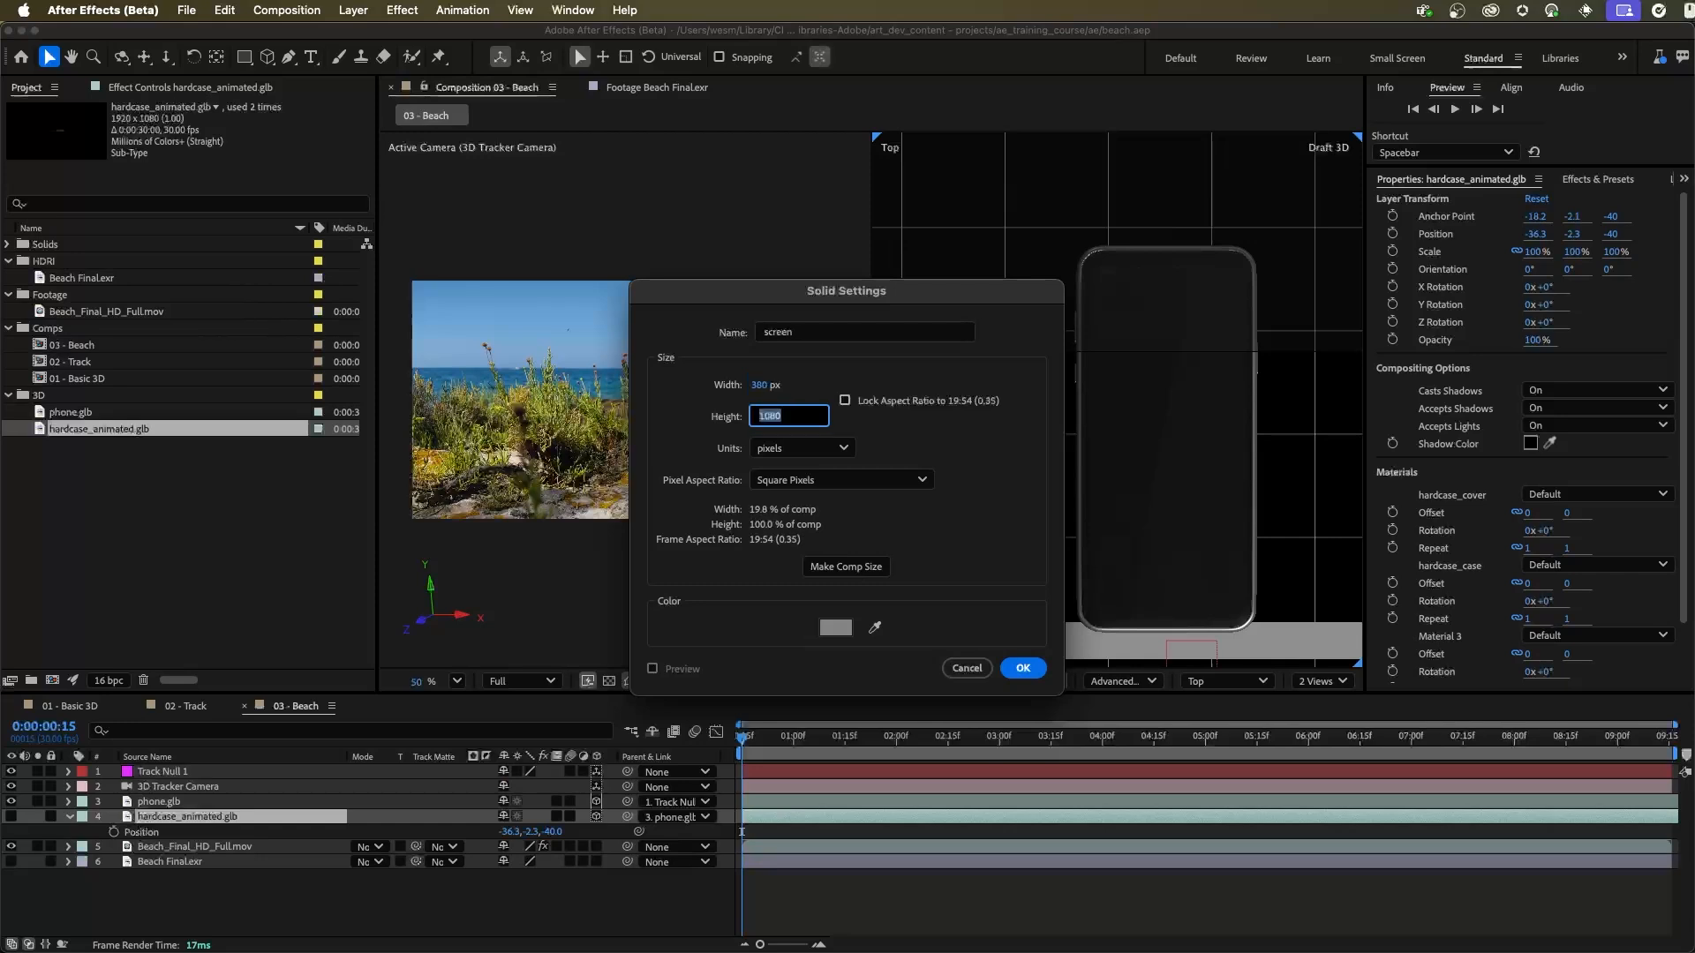
type("840")
left_click(835, 386)
Step: Set the solid's color to red, FF0000, and create the layer
left_click(835, 628)
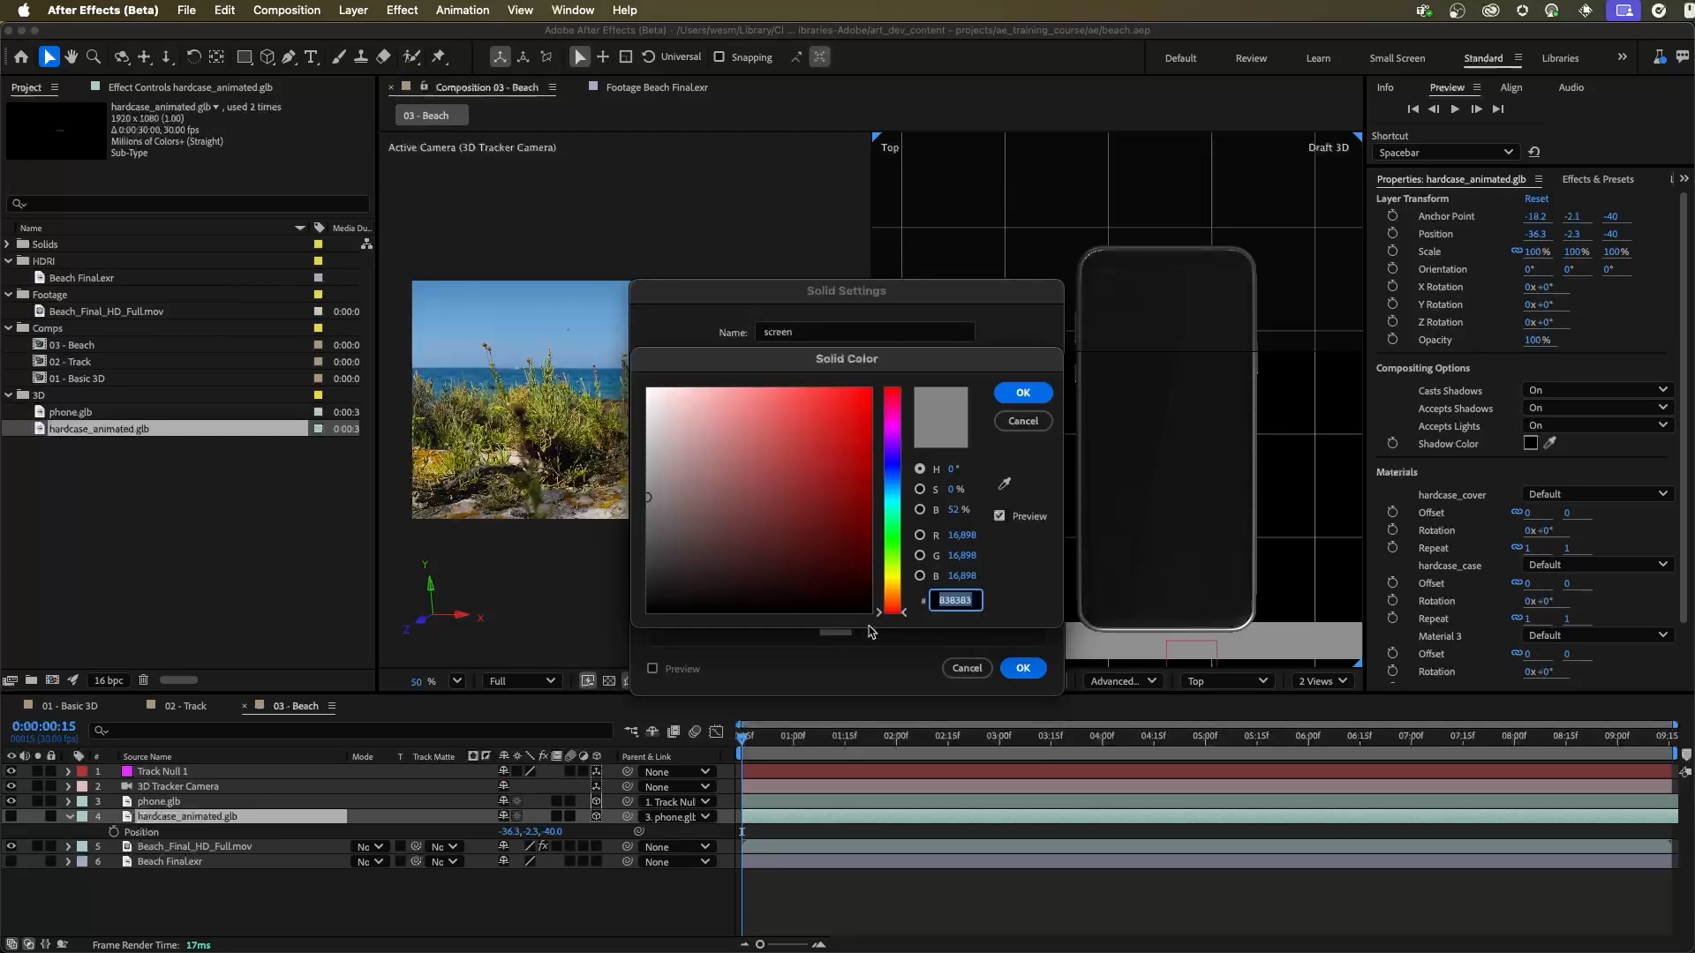
type("FF0000")
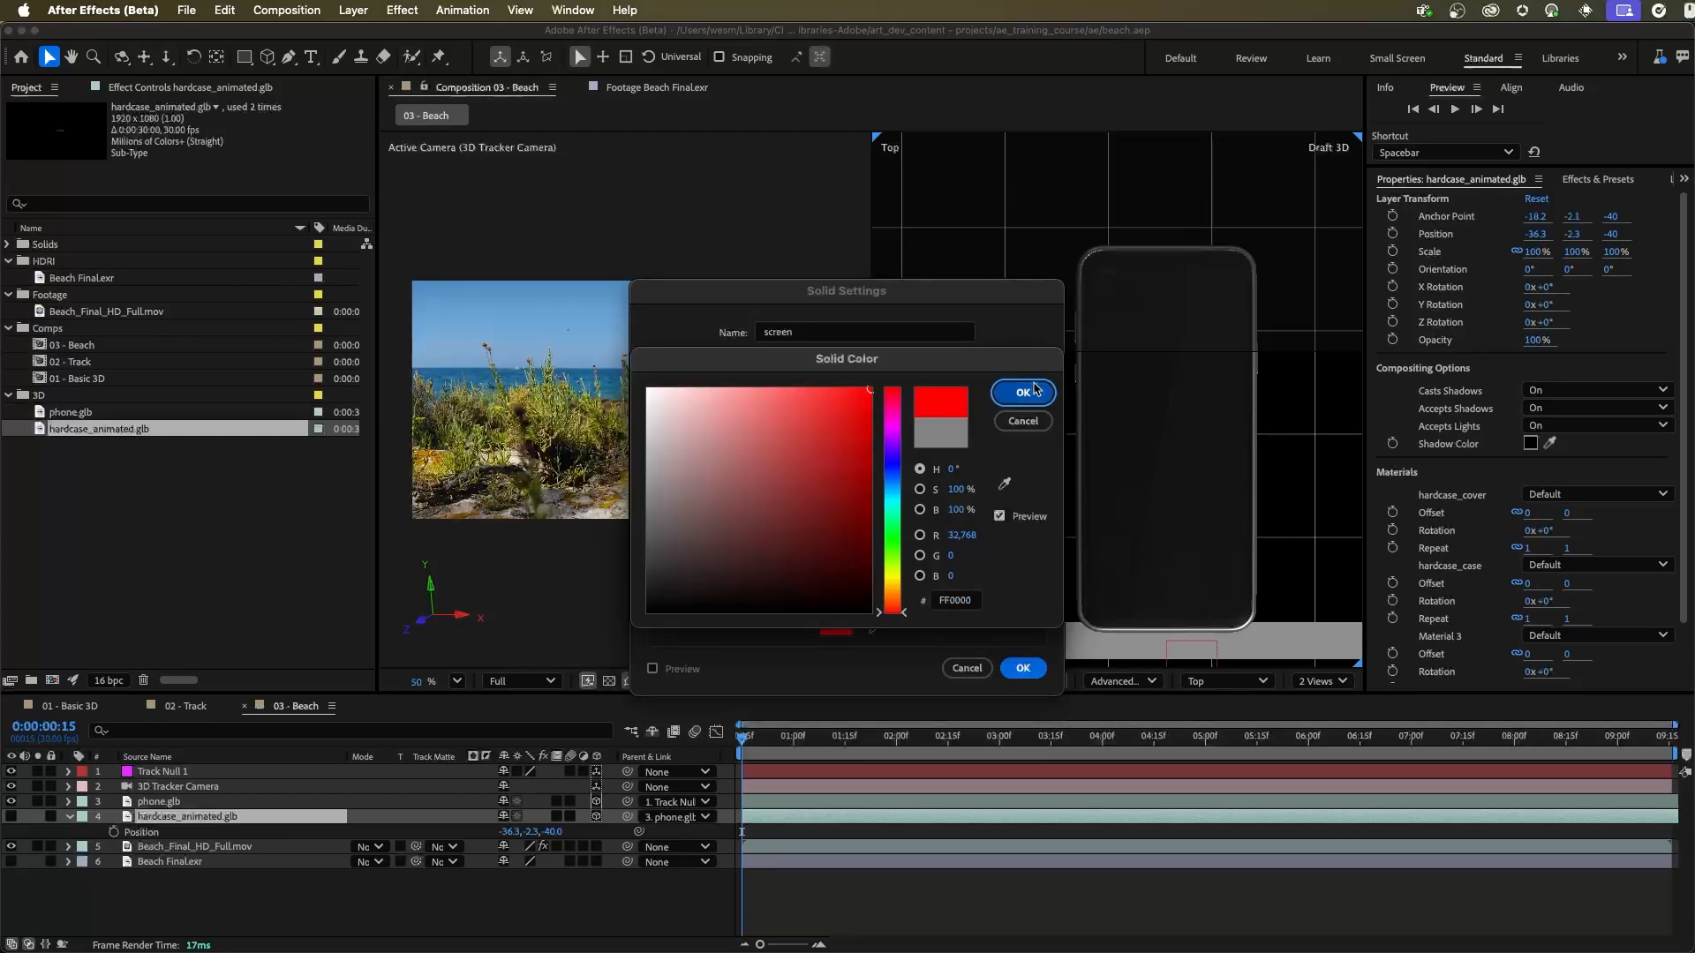
left_click(1023, 392)
left_click(1023, 669)
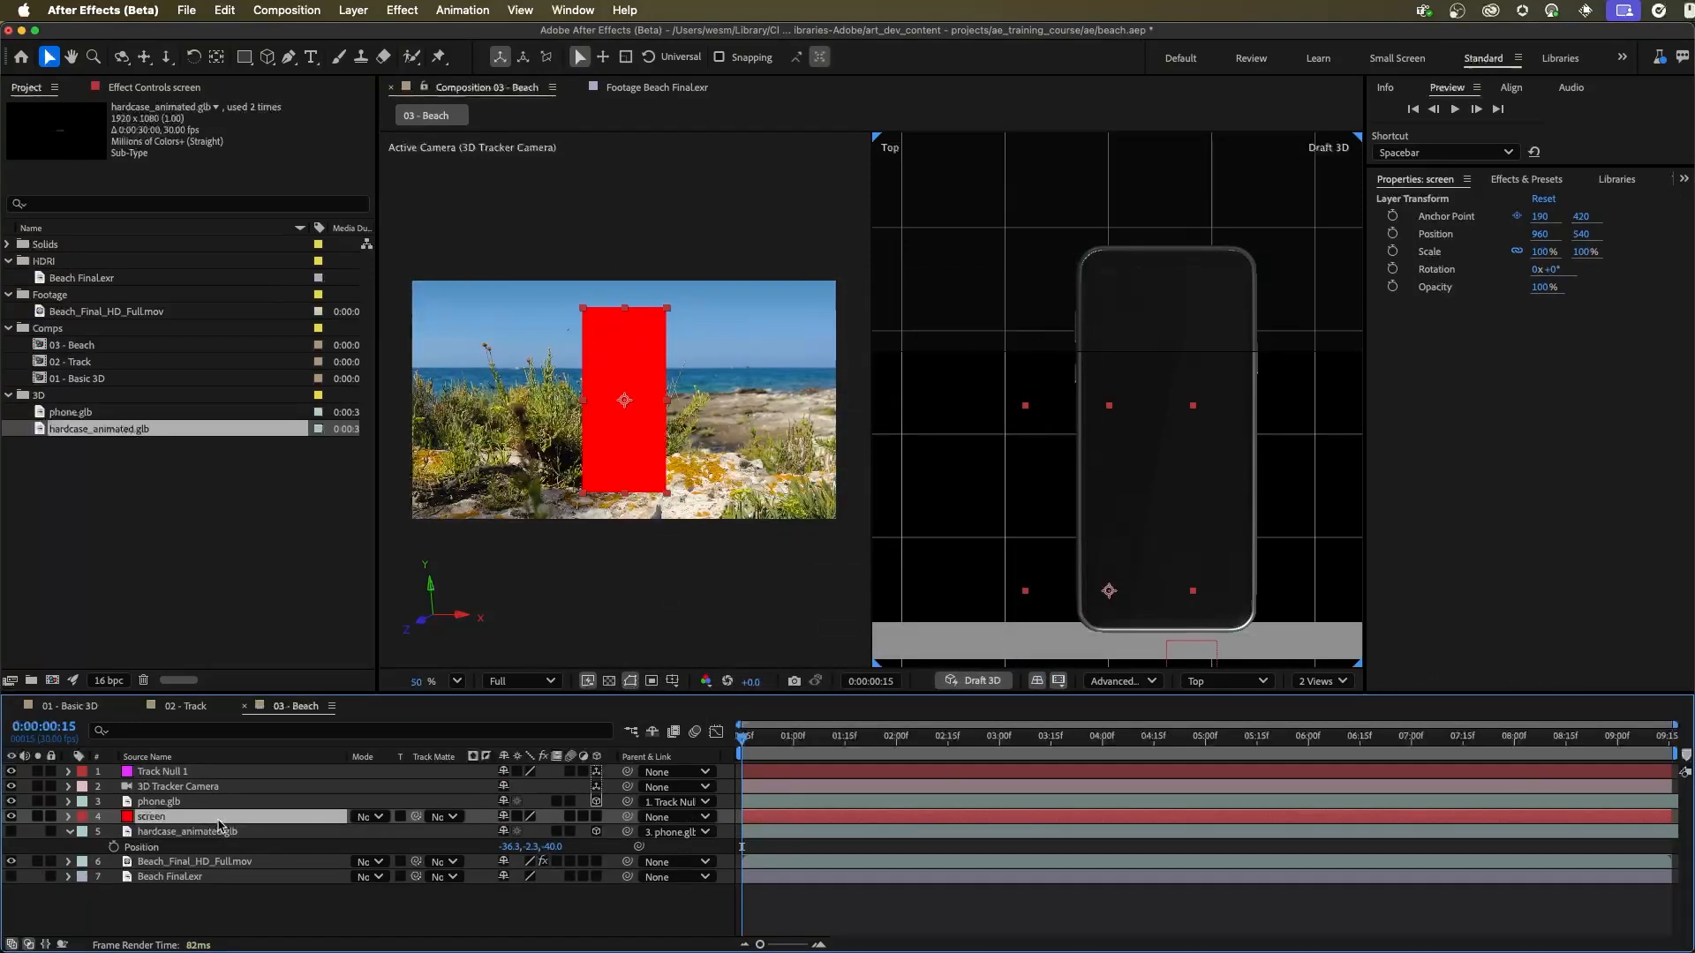
Step: Make the screen solid a 3D layer and parent it to phone.glb
left_click(596, 817)
left_click(597, 818)
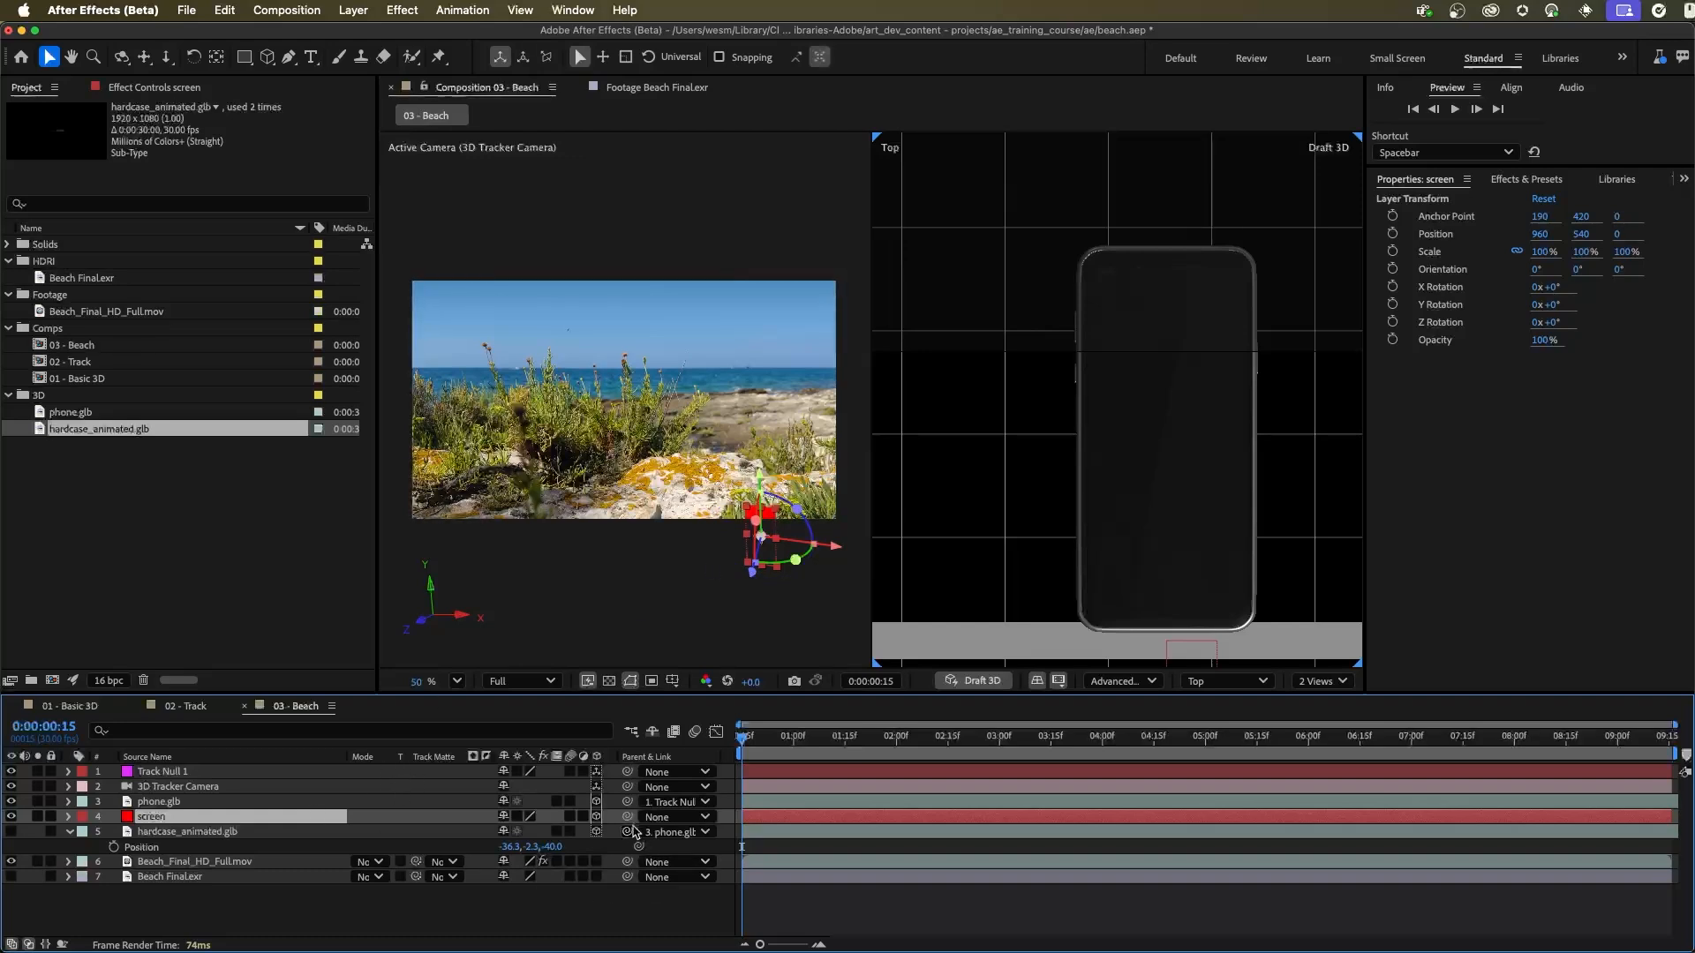
left_click_drag(626, 816, 183, 801)
Step: Set the screen layer's Position to 0, 0, 0 relative to the phone
key("p")
left_click(505, 833)
type("0")
key("Tab")
type("0")
key("Tab")
type("0")
key("Tab")
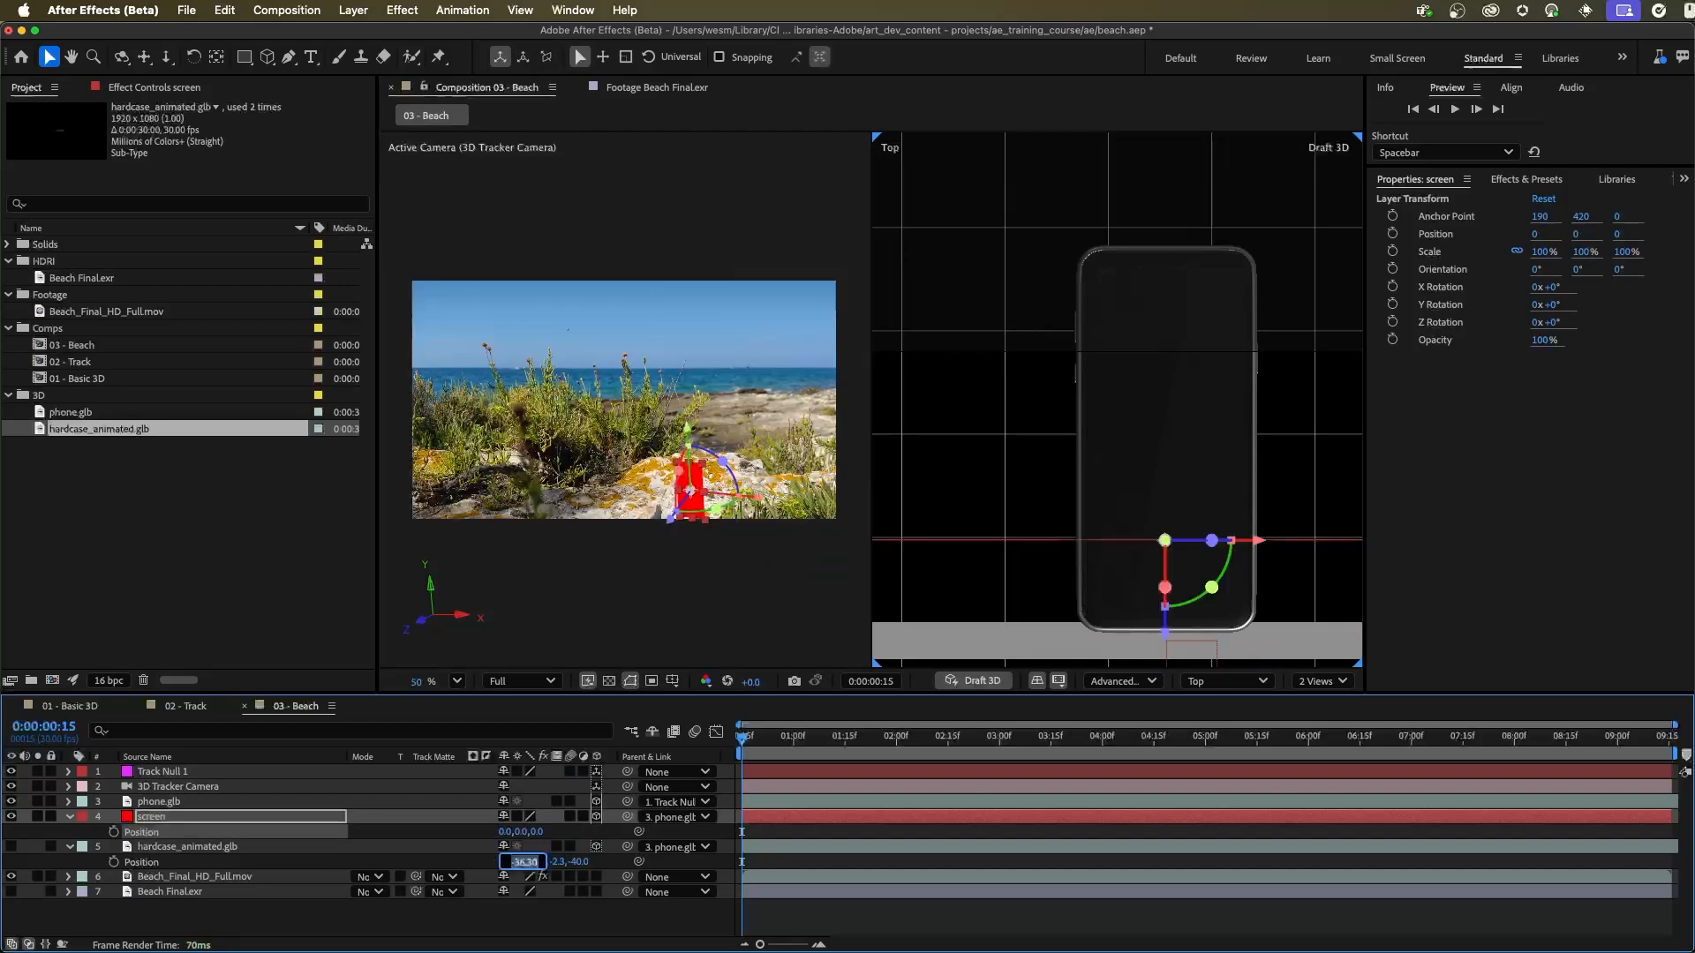
Step: Rotate the screen layer to a 90° X orientation so it lies flat with the phone, working from the Left view
left_click(684, 610)
left_click(141, 819)
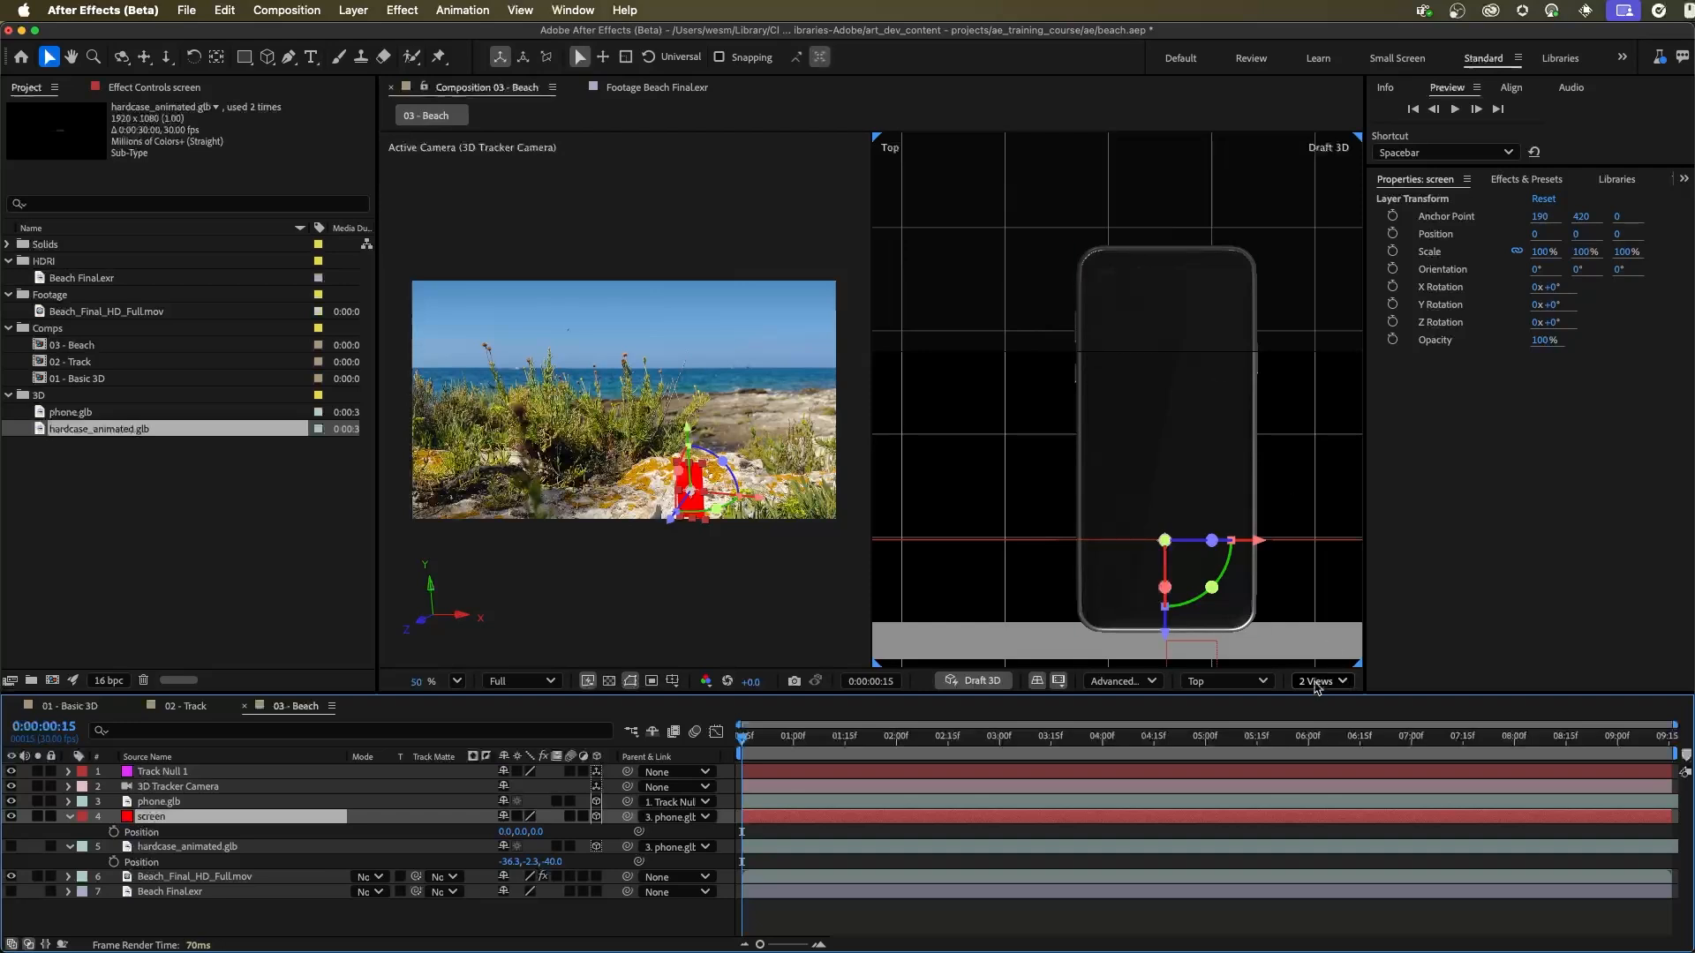
left_click(1236, 681)
left_click(1236, 429)
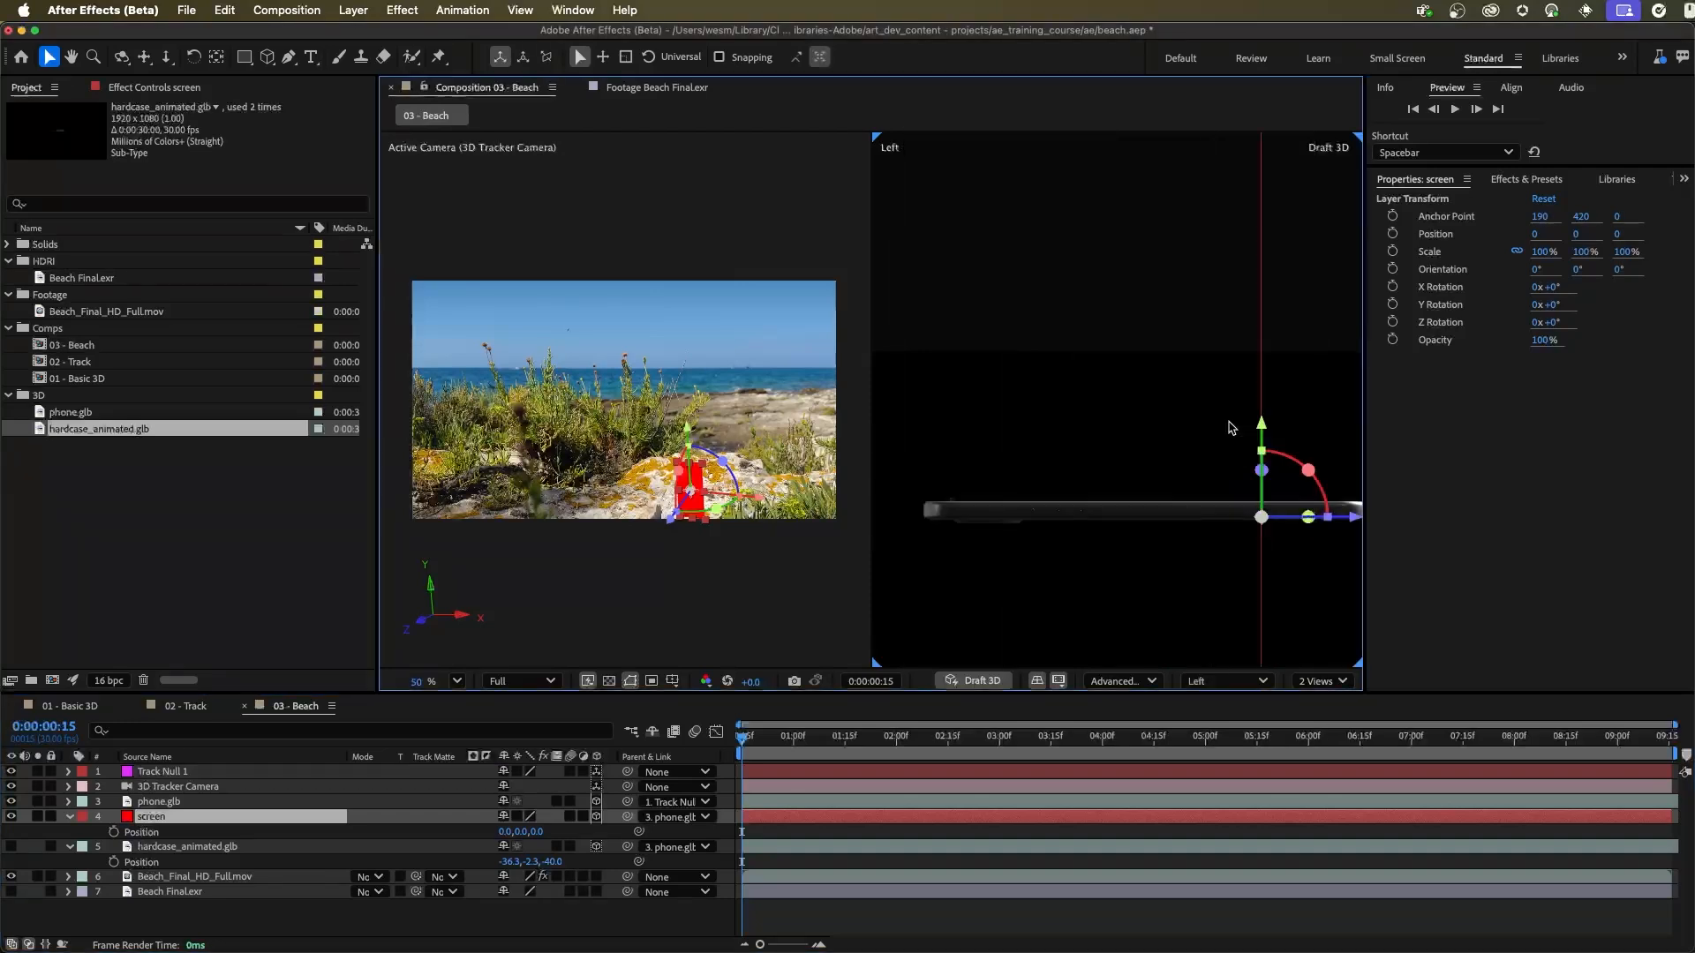
left_click_drag(1162, 559, 1035, 494)
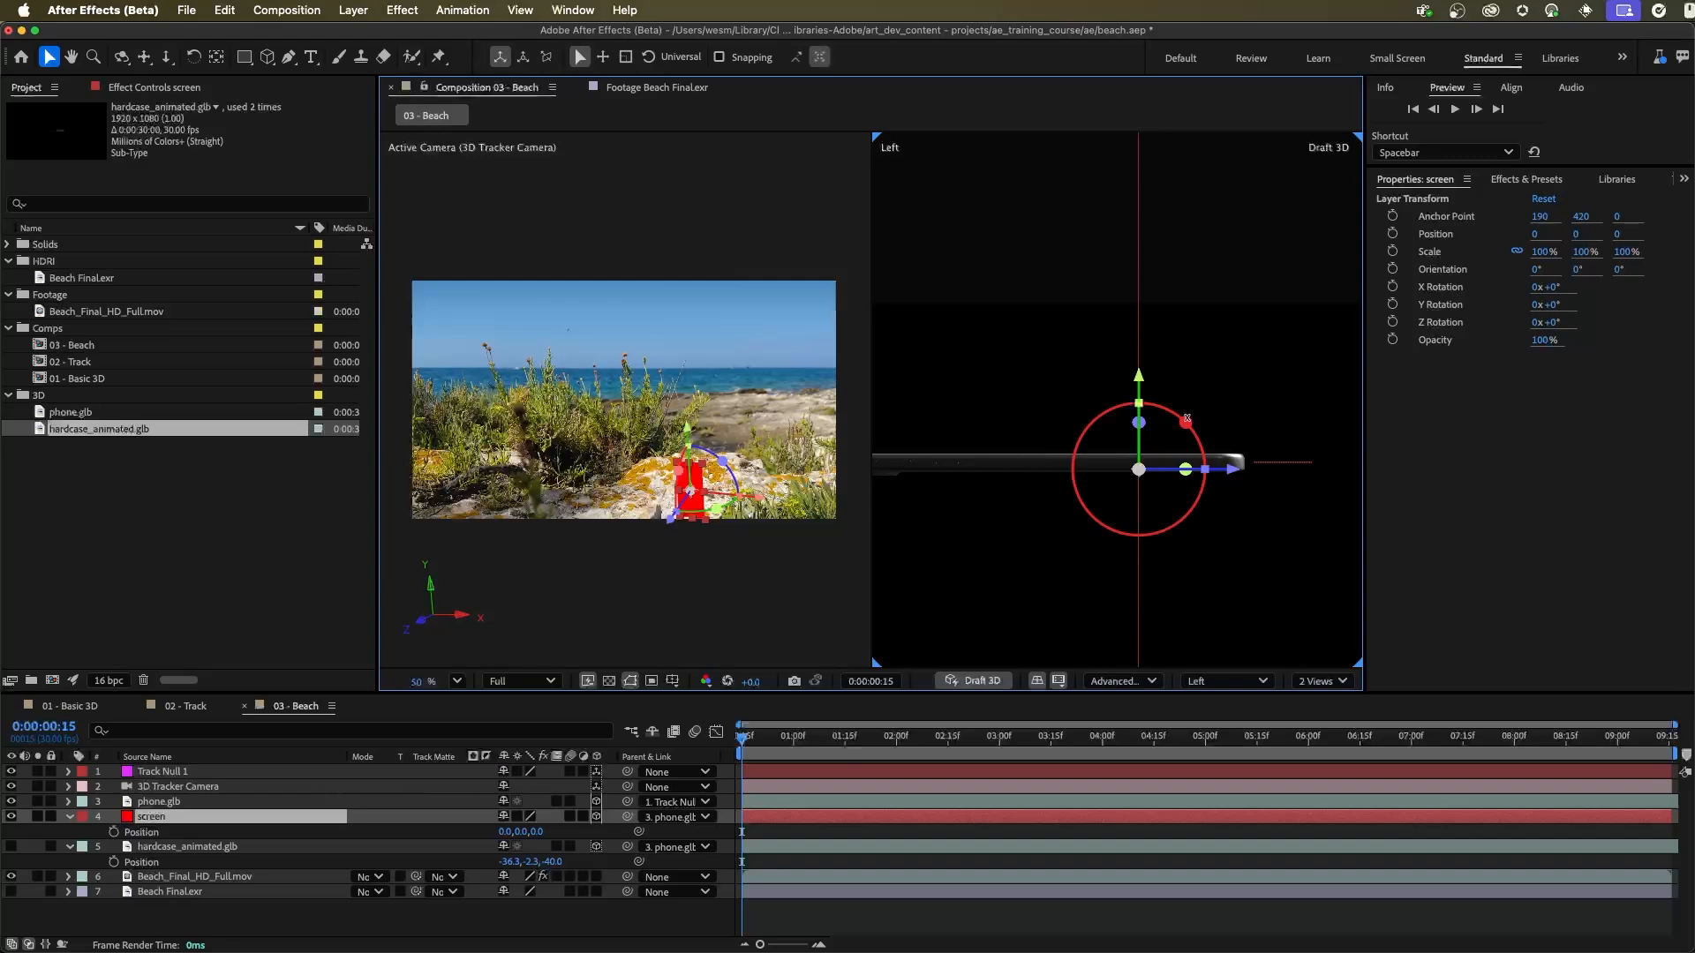
left_click_drag(1187, 419, 1193, 522)
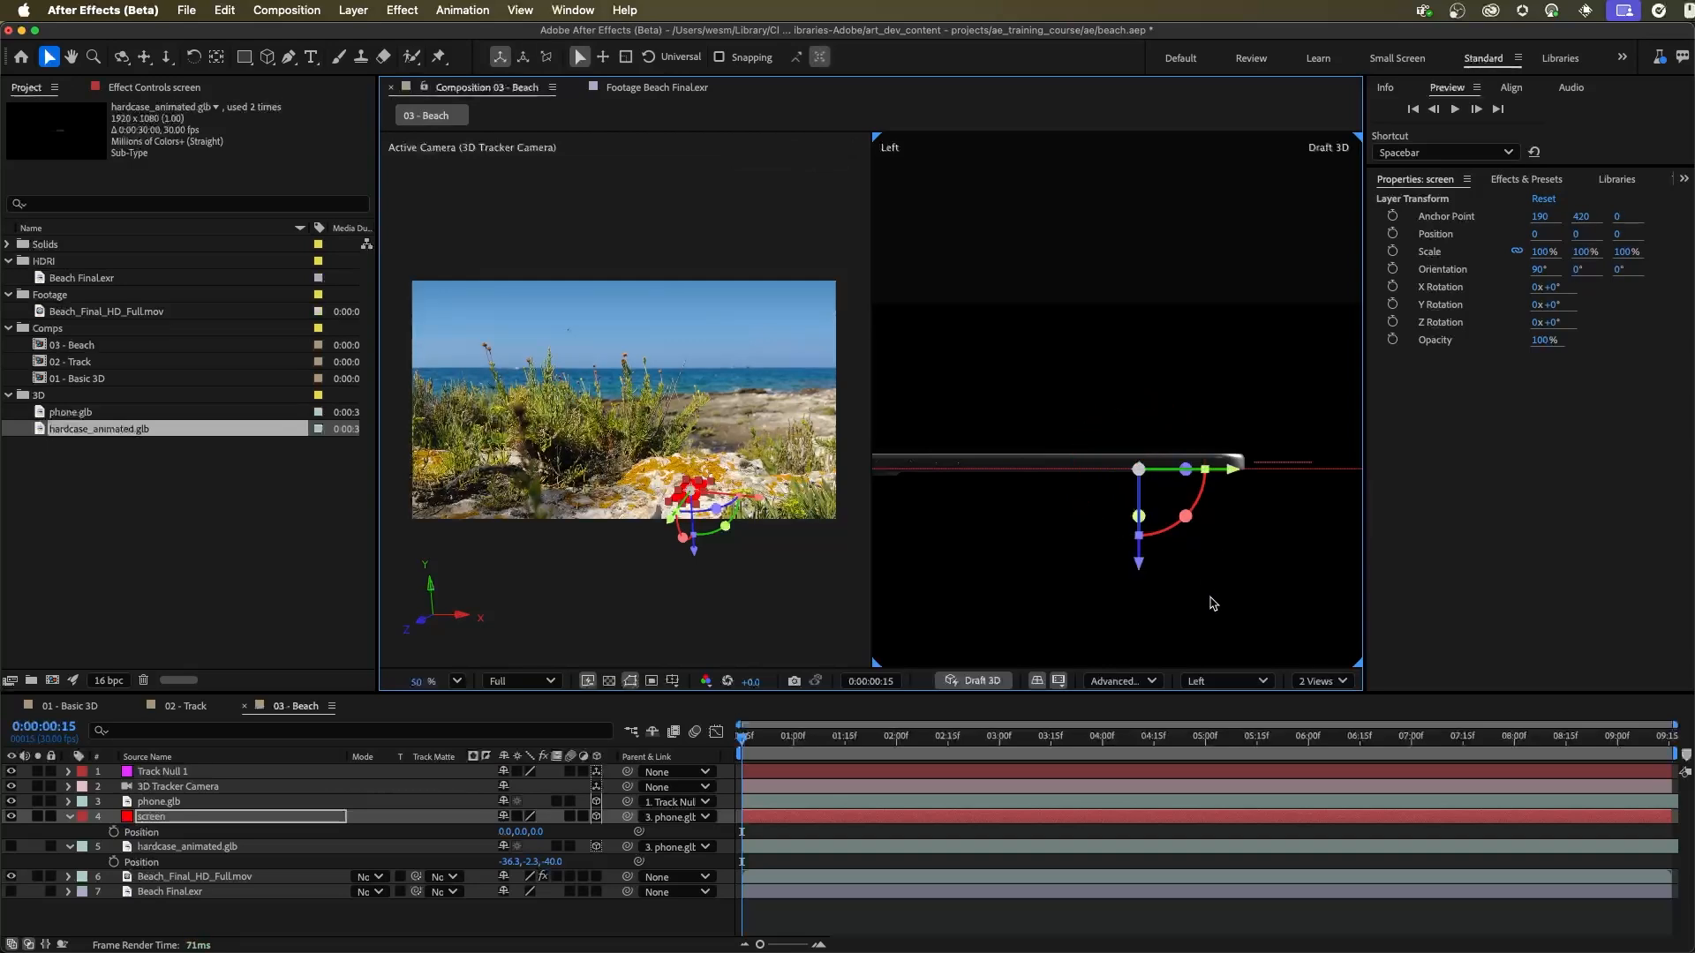
Step: Raise the screen layer just above the phone's face, to a Y position of about -5.2, using Left and Top views
left_click_drag(1140, 569, 1140, 562)
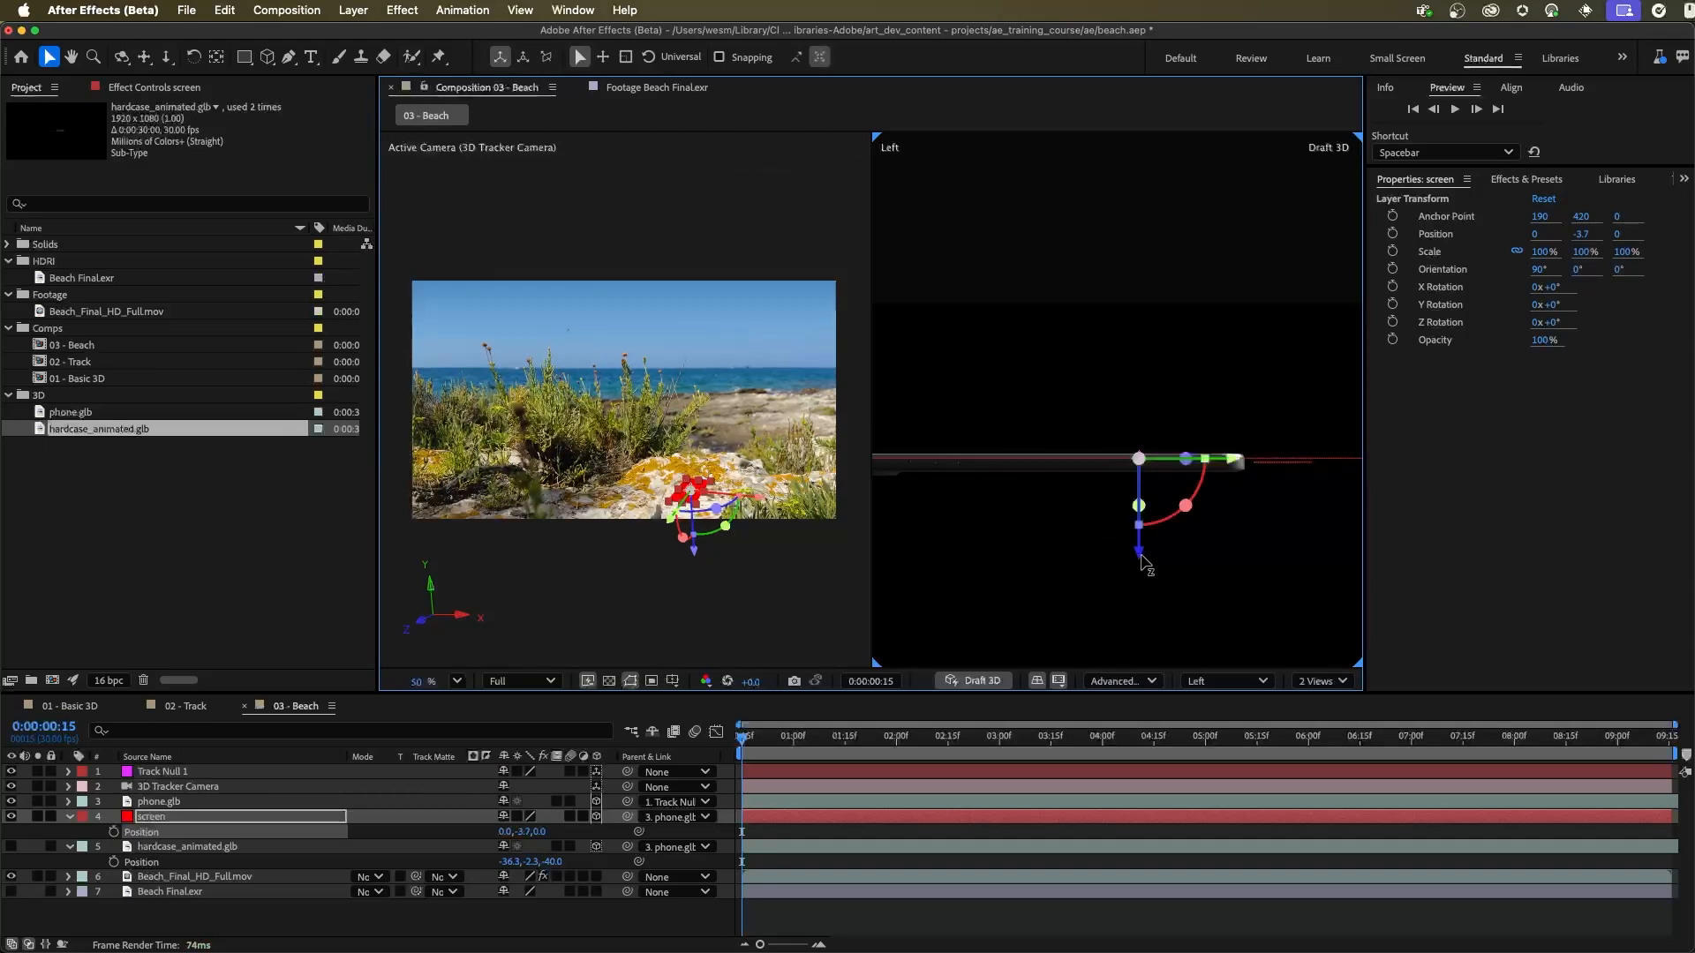
left_click(786, 620)
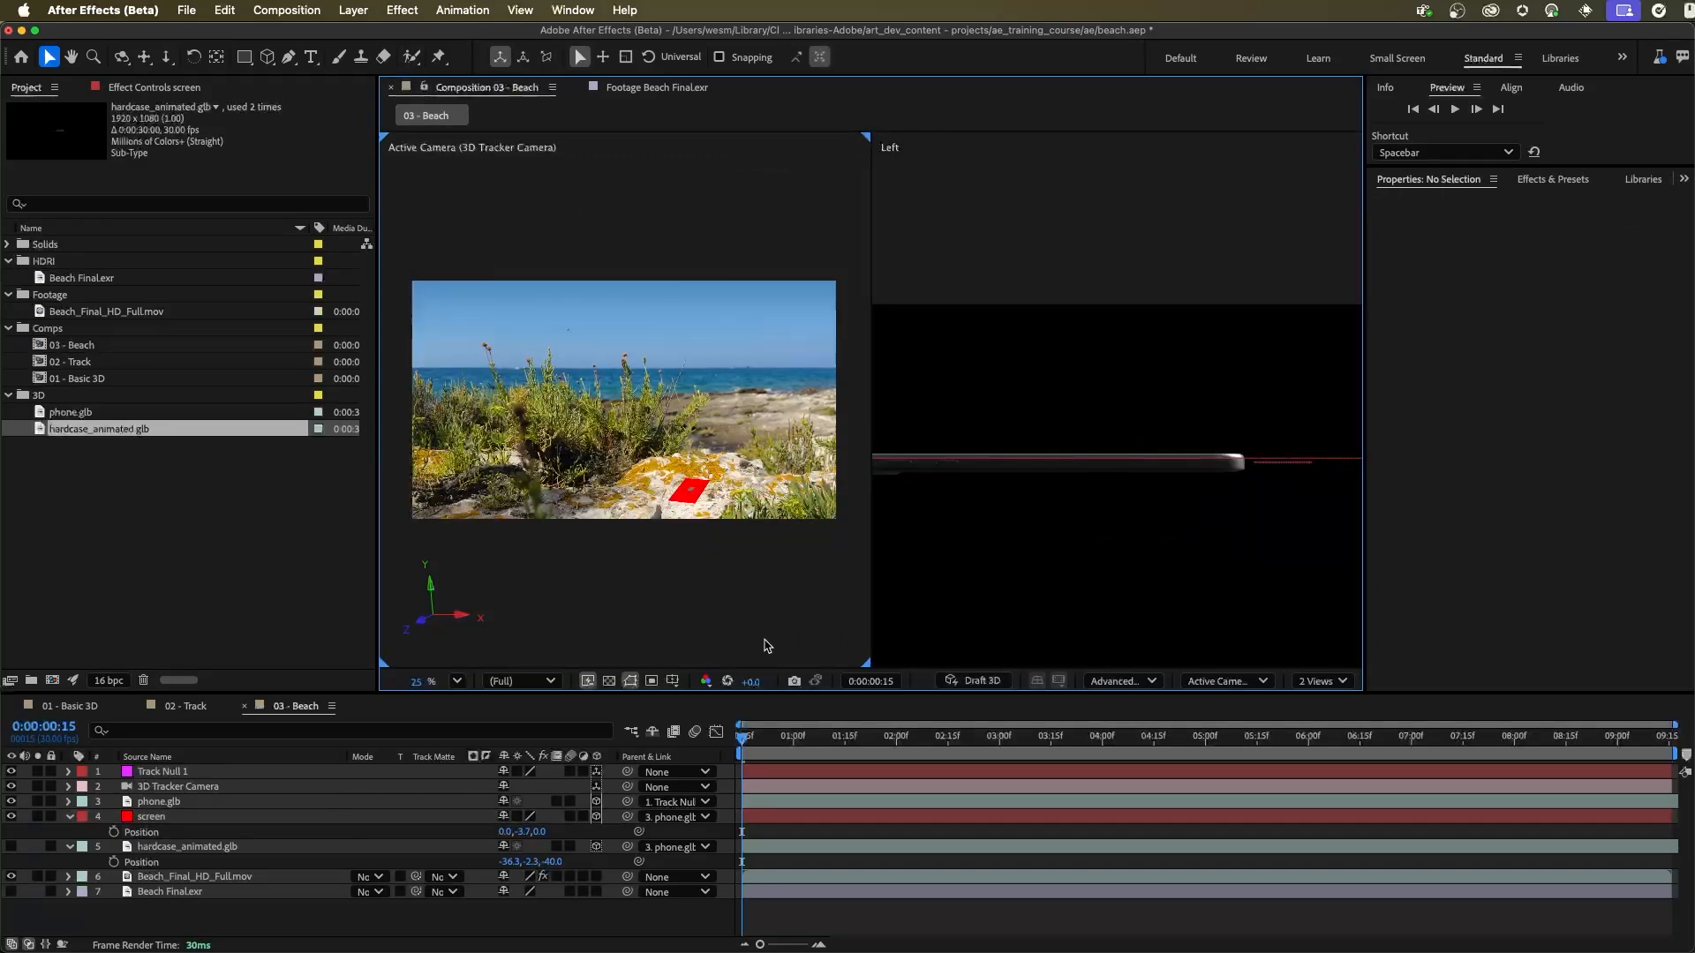
left_click(1229, 682)
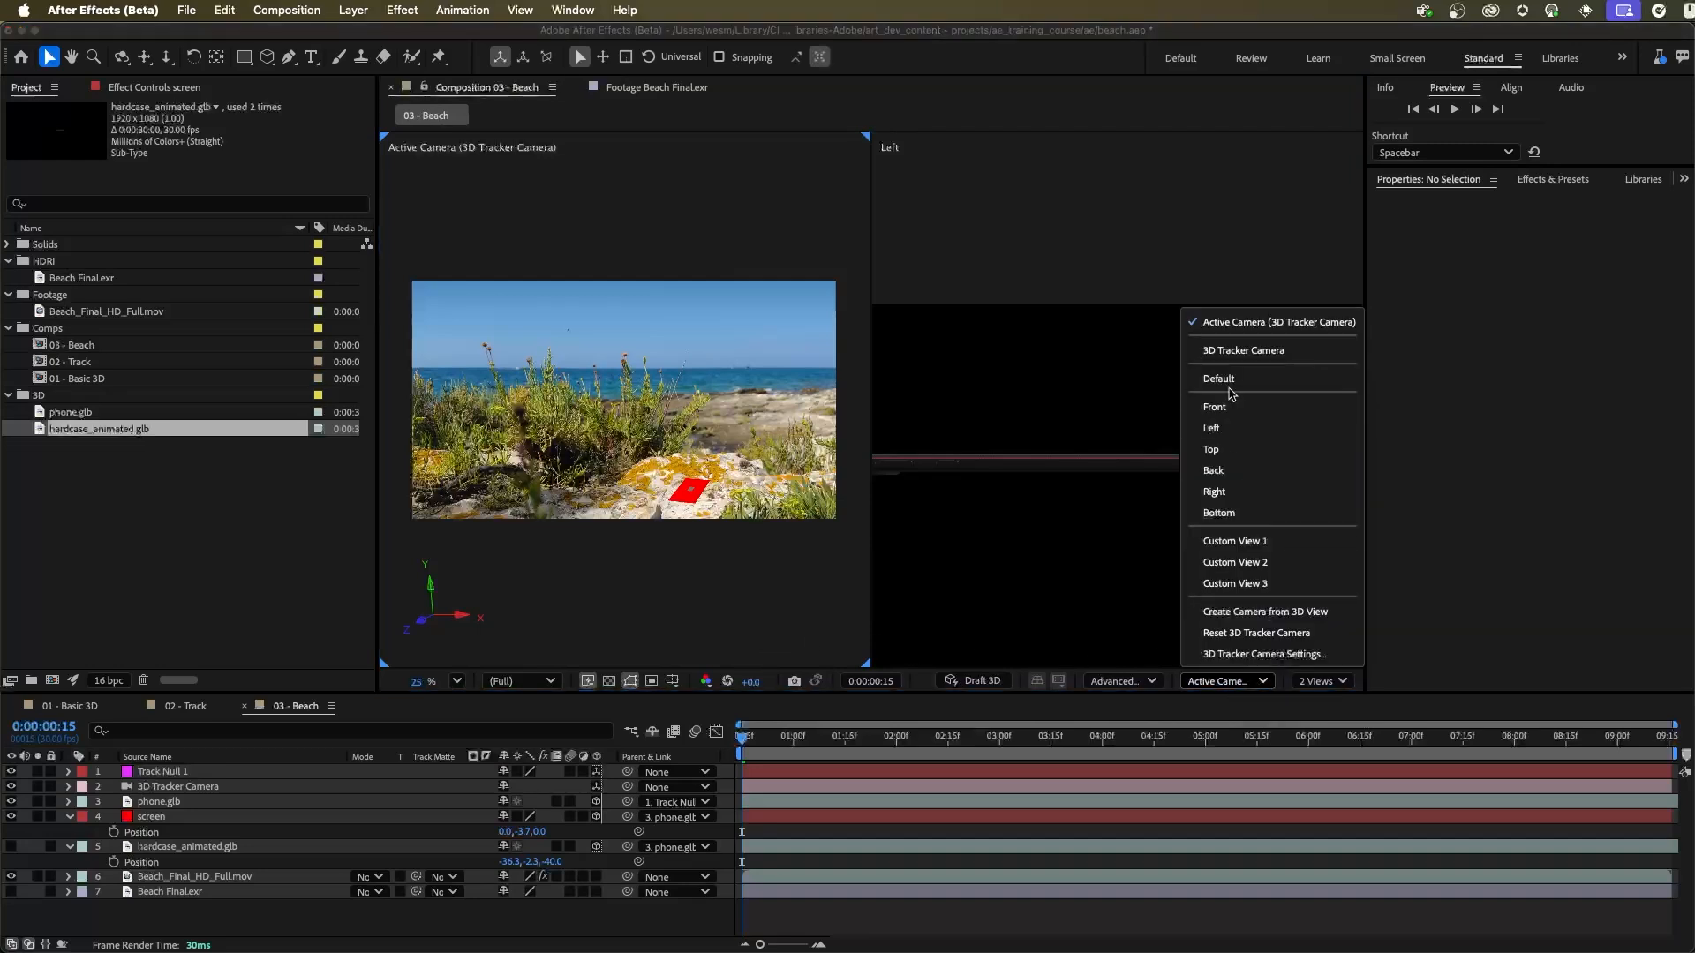
left_click(1214, 450)
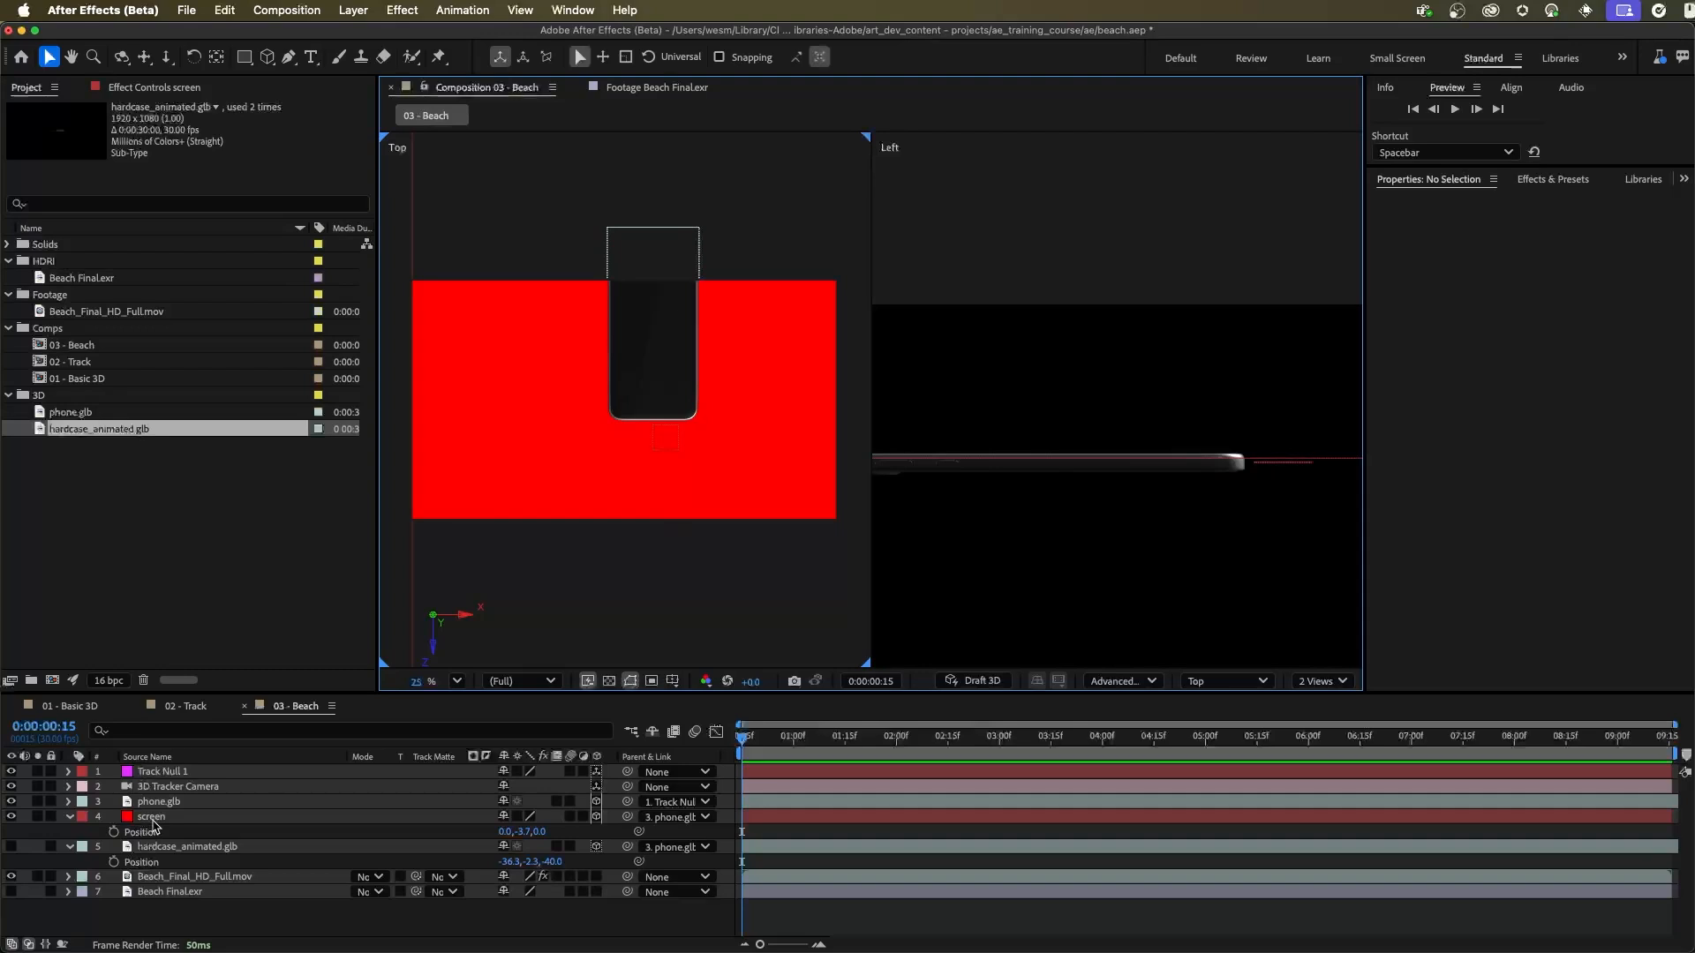
left_click(1312, 461)
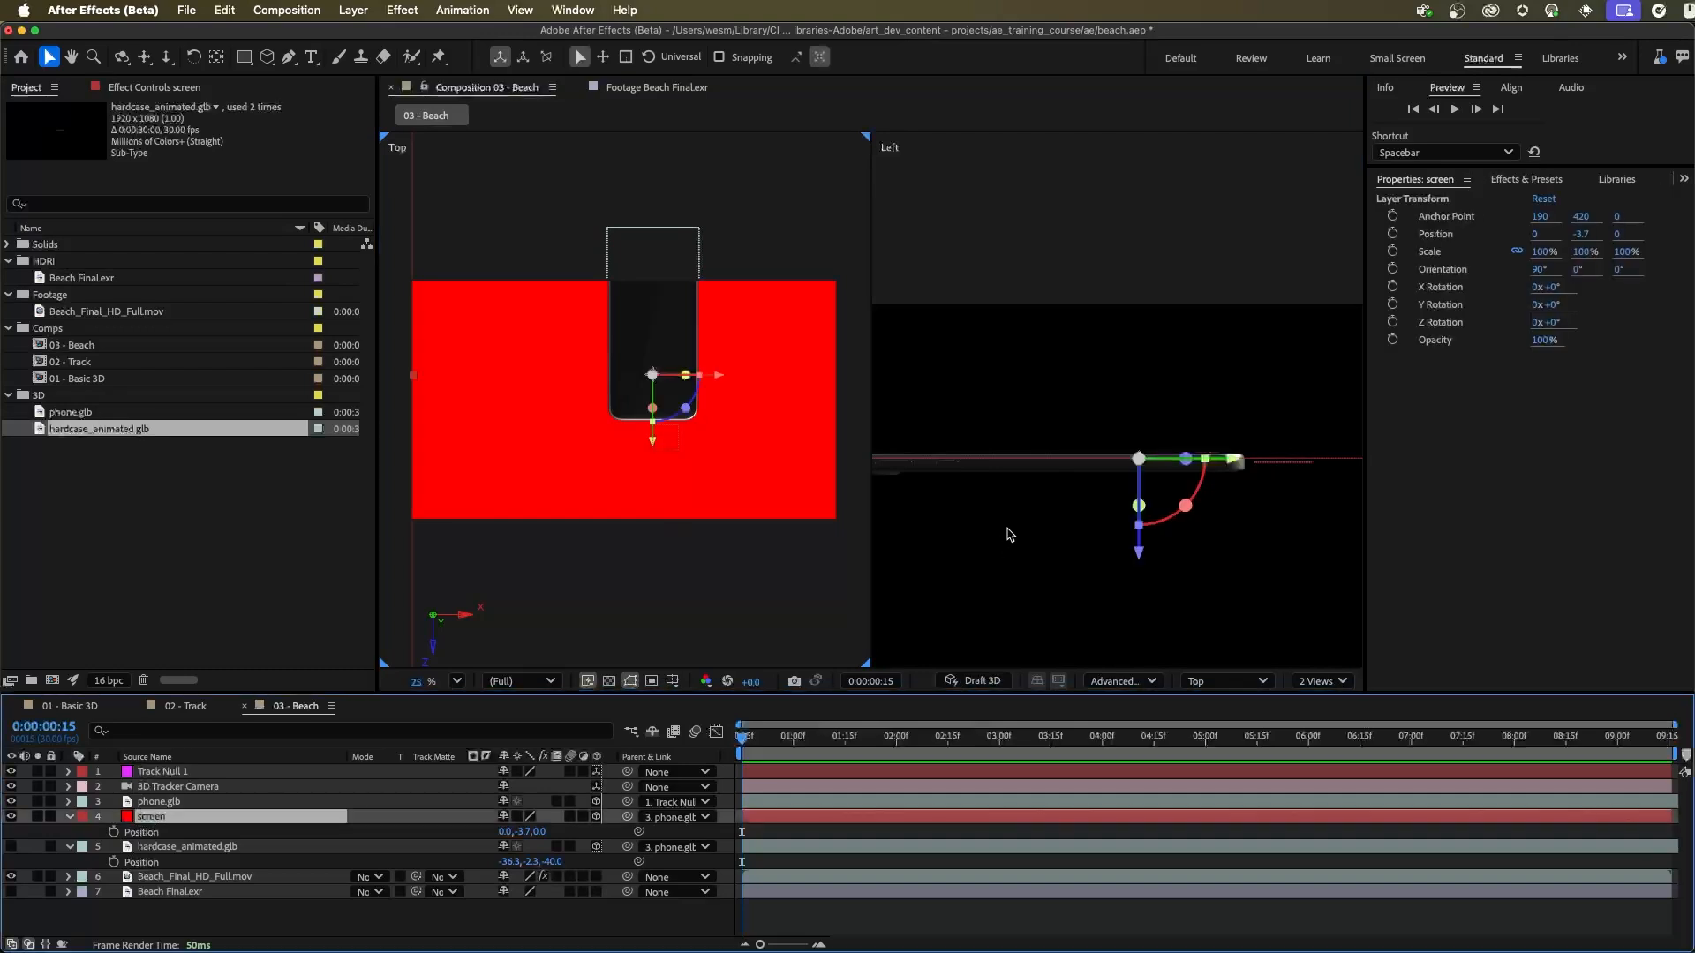
left_click_drag(680, 394, 750, 417)
left_click(1138, 553)
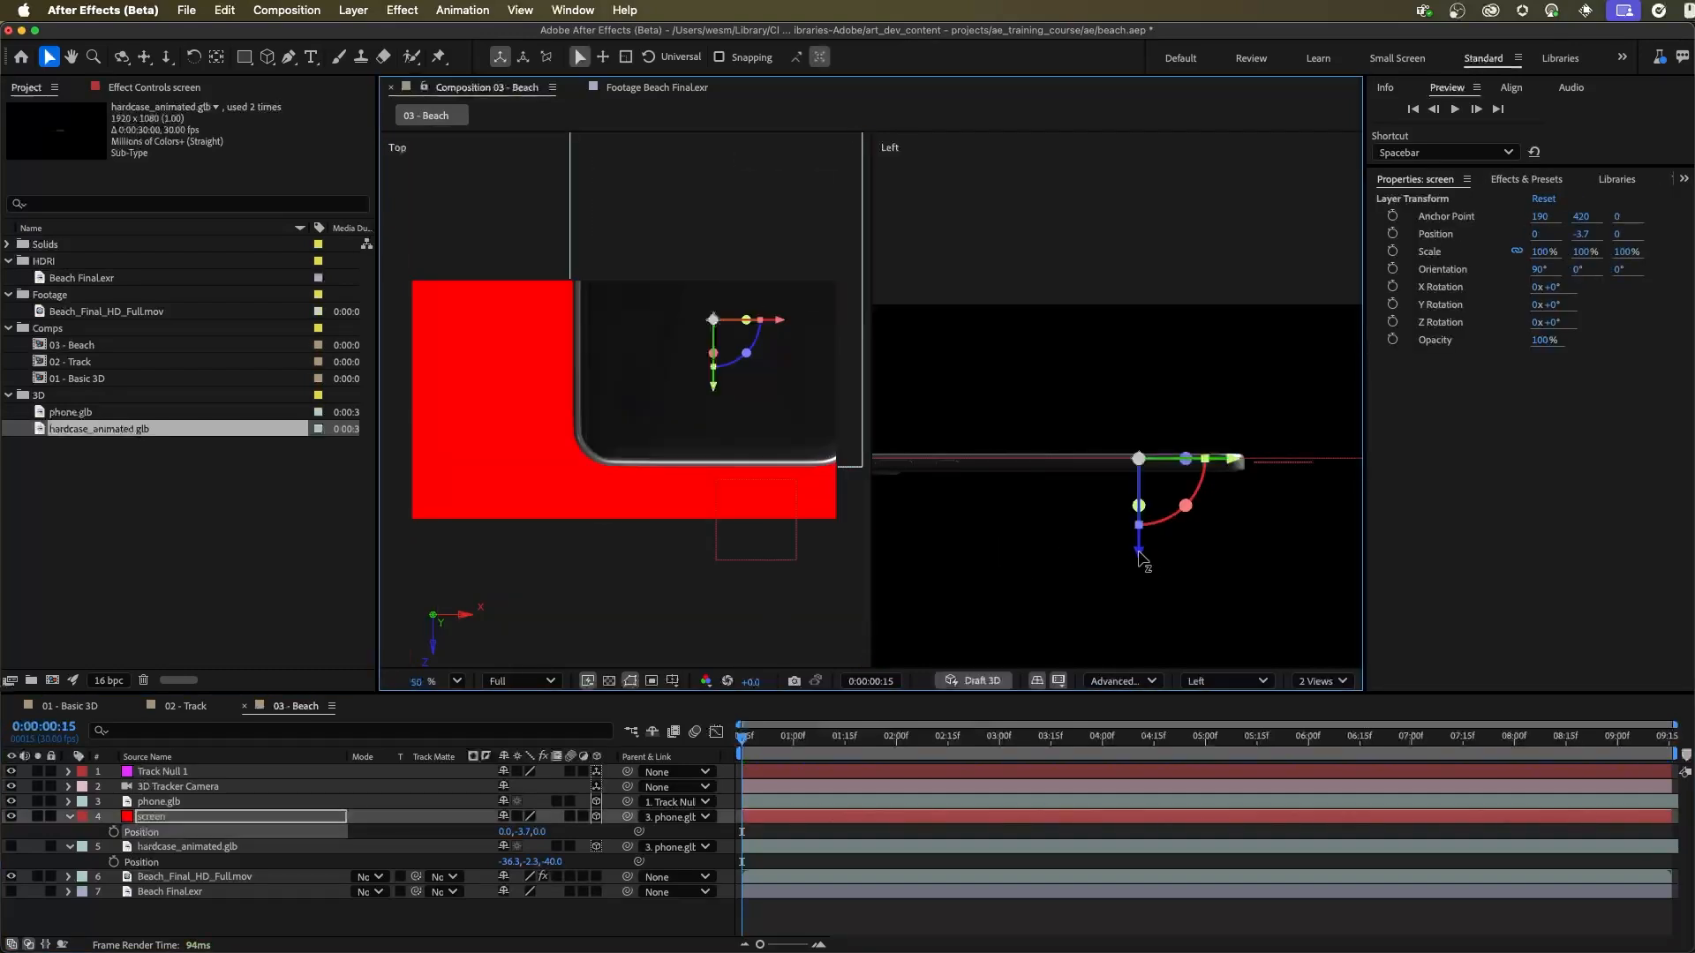
left_click_drag(1138, 554, 1139, 557)
Step: Scale the screen layer down uniformly to about 18% in the Top view to approximate the phone's width
left_click(1201, 684)
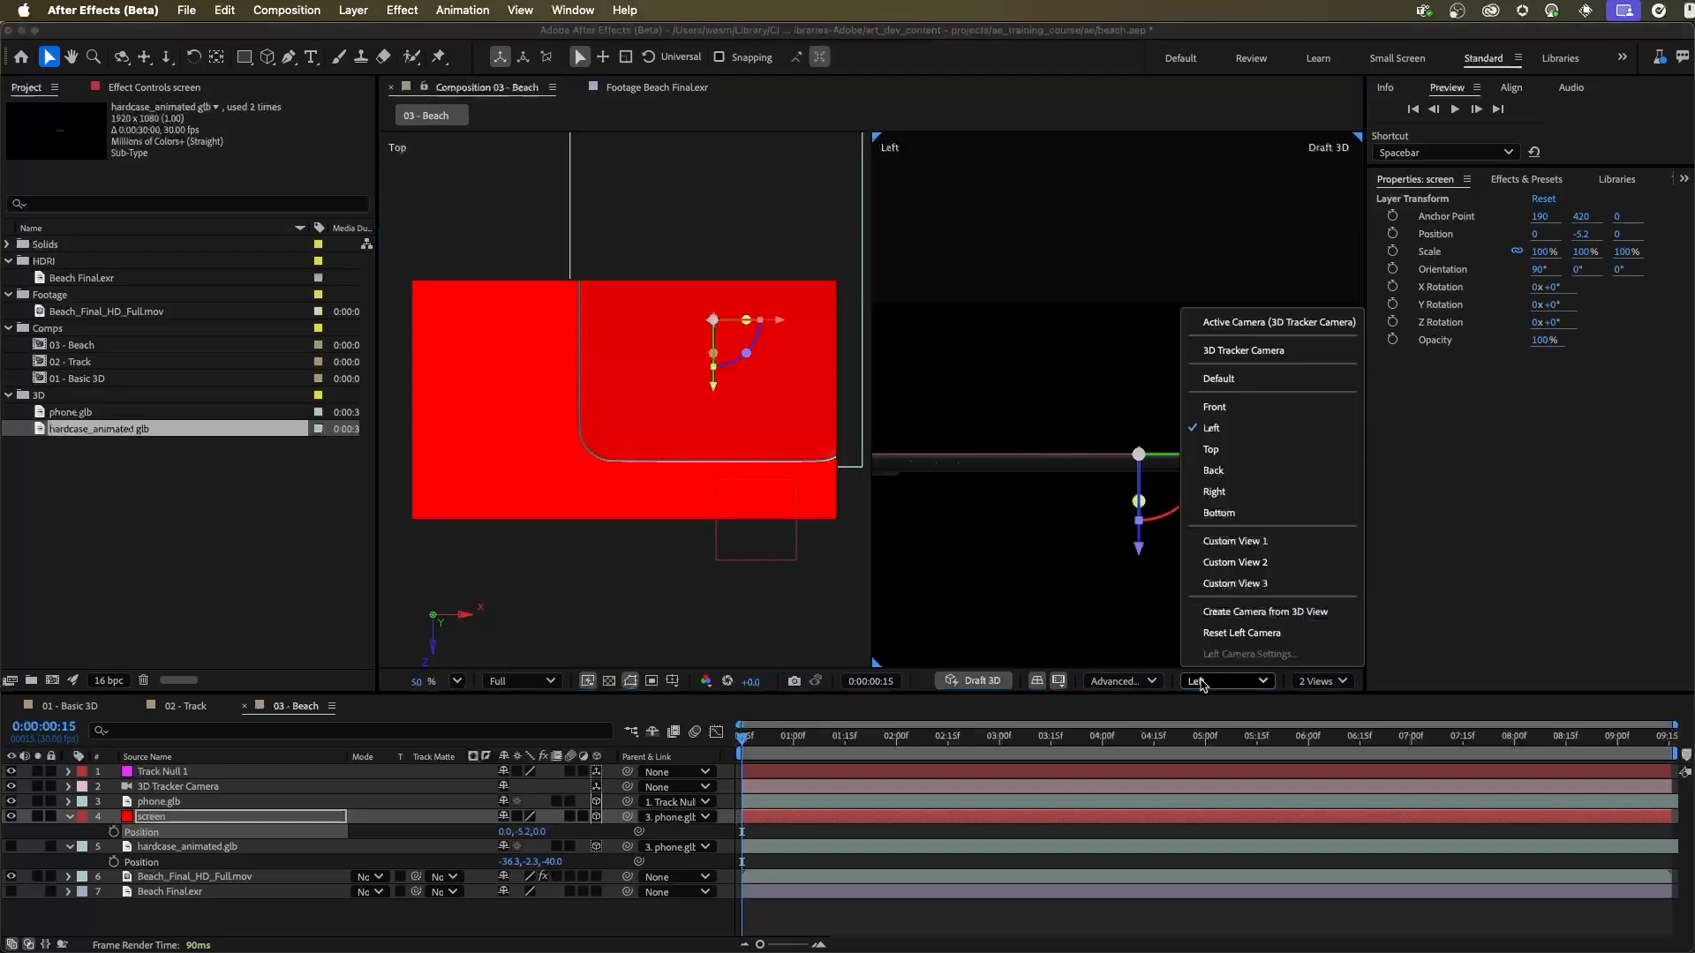
left_click(1236, 455)
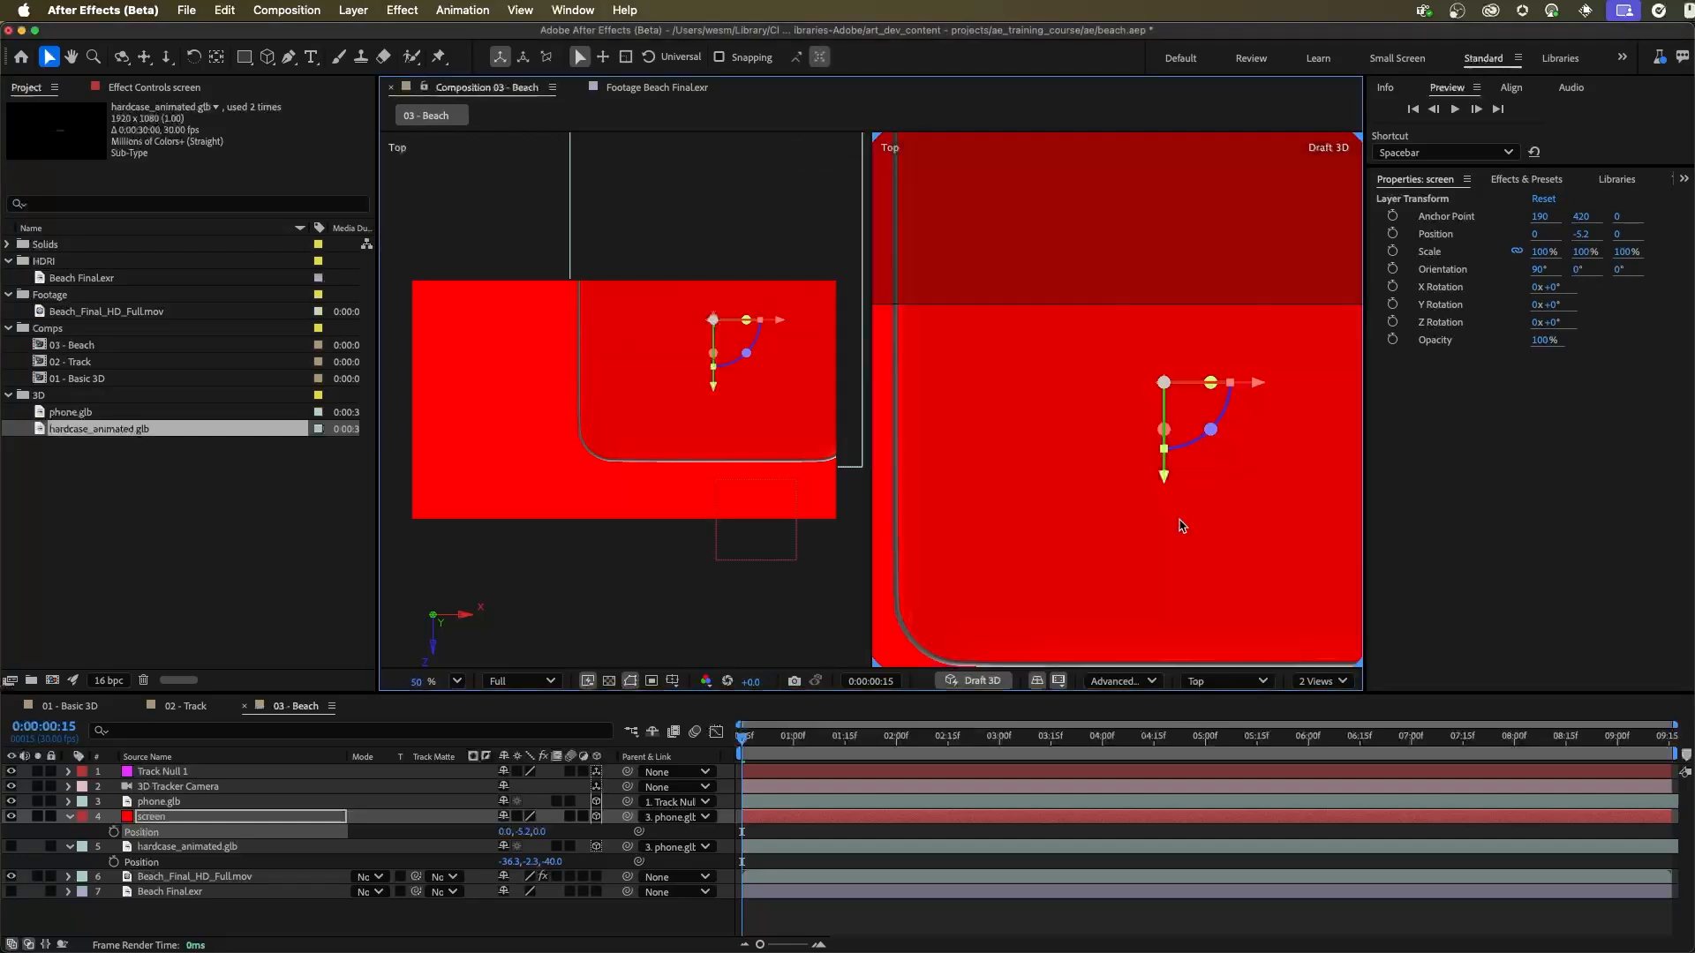
scroll(1169, 435, "down", 10)
left_click_drag(1152, 440, 1224, 353)
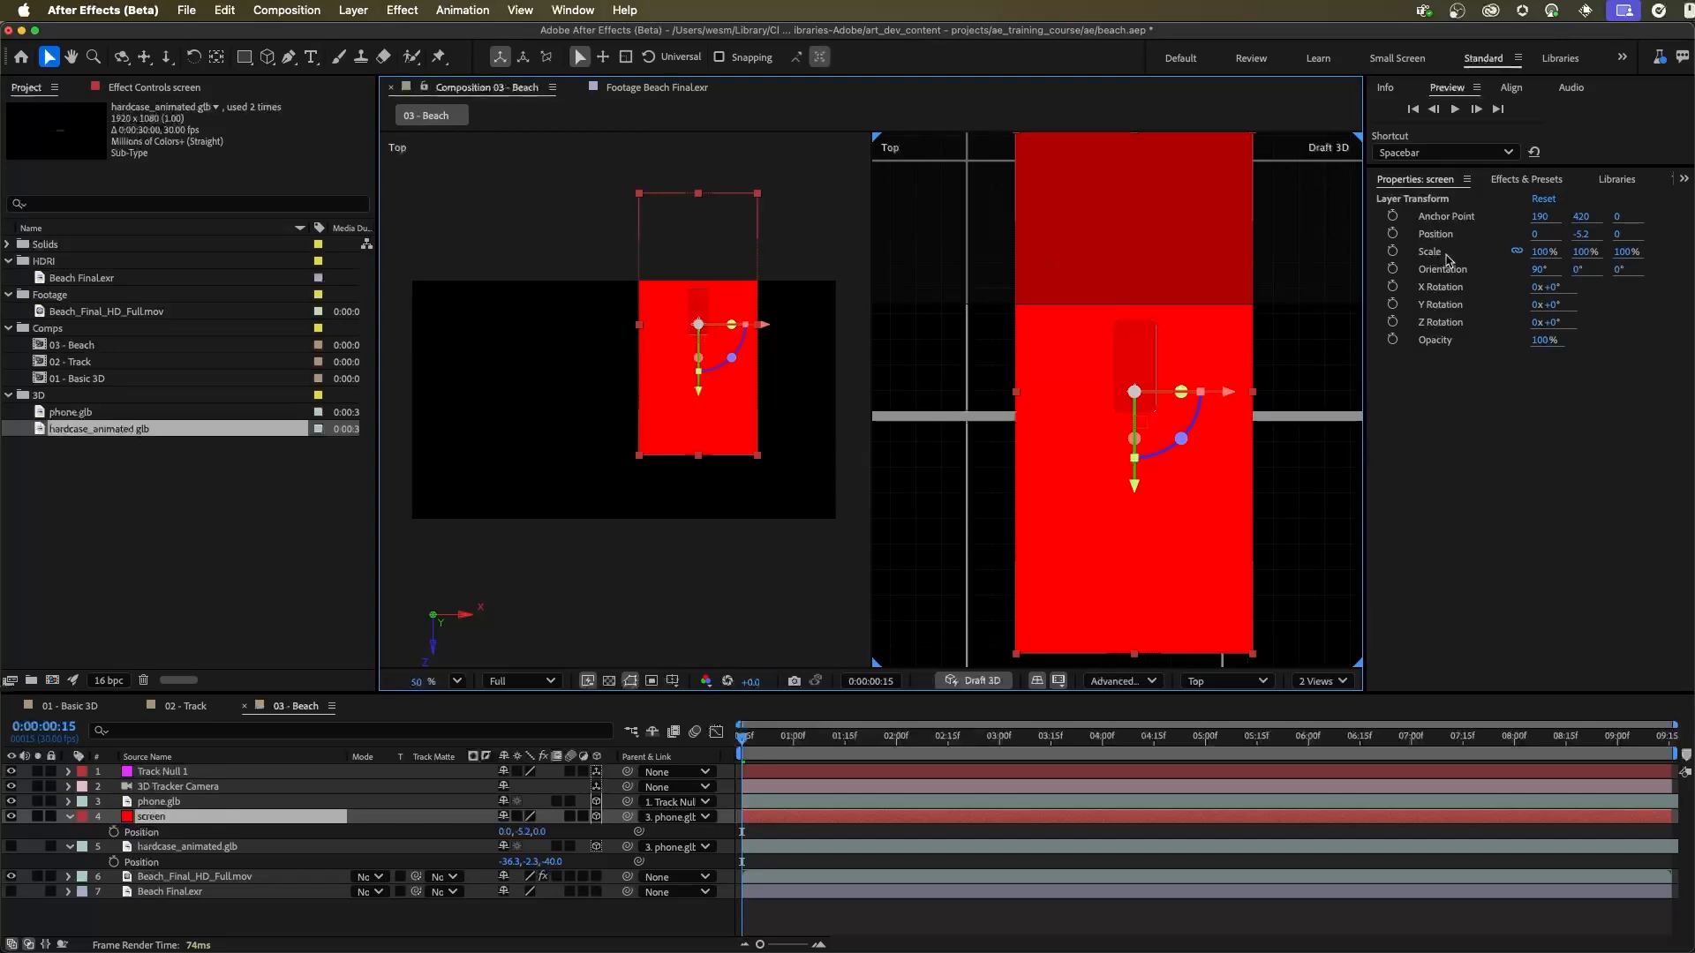
left_click(1544, 253)
left_click_drag(1545, 254, 1477, 265)
left_click_drag(1211, 324, 1331, 362)
left_click_drag(1074, 389, 1120, 409)
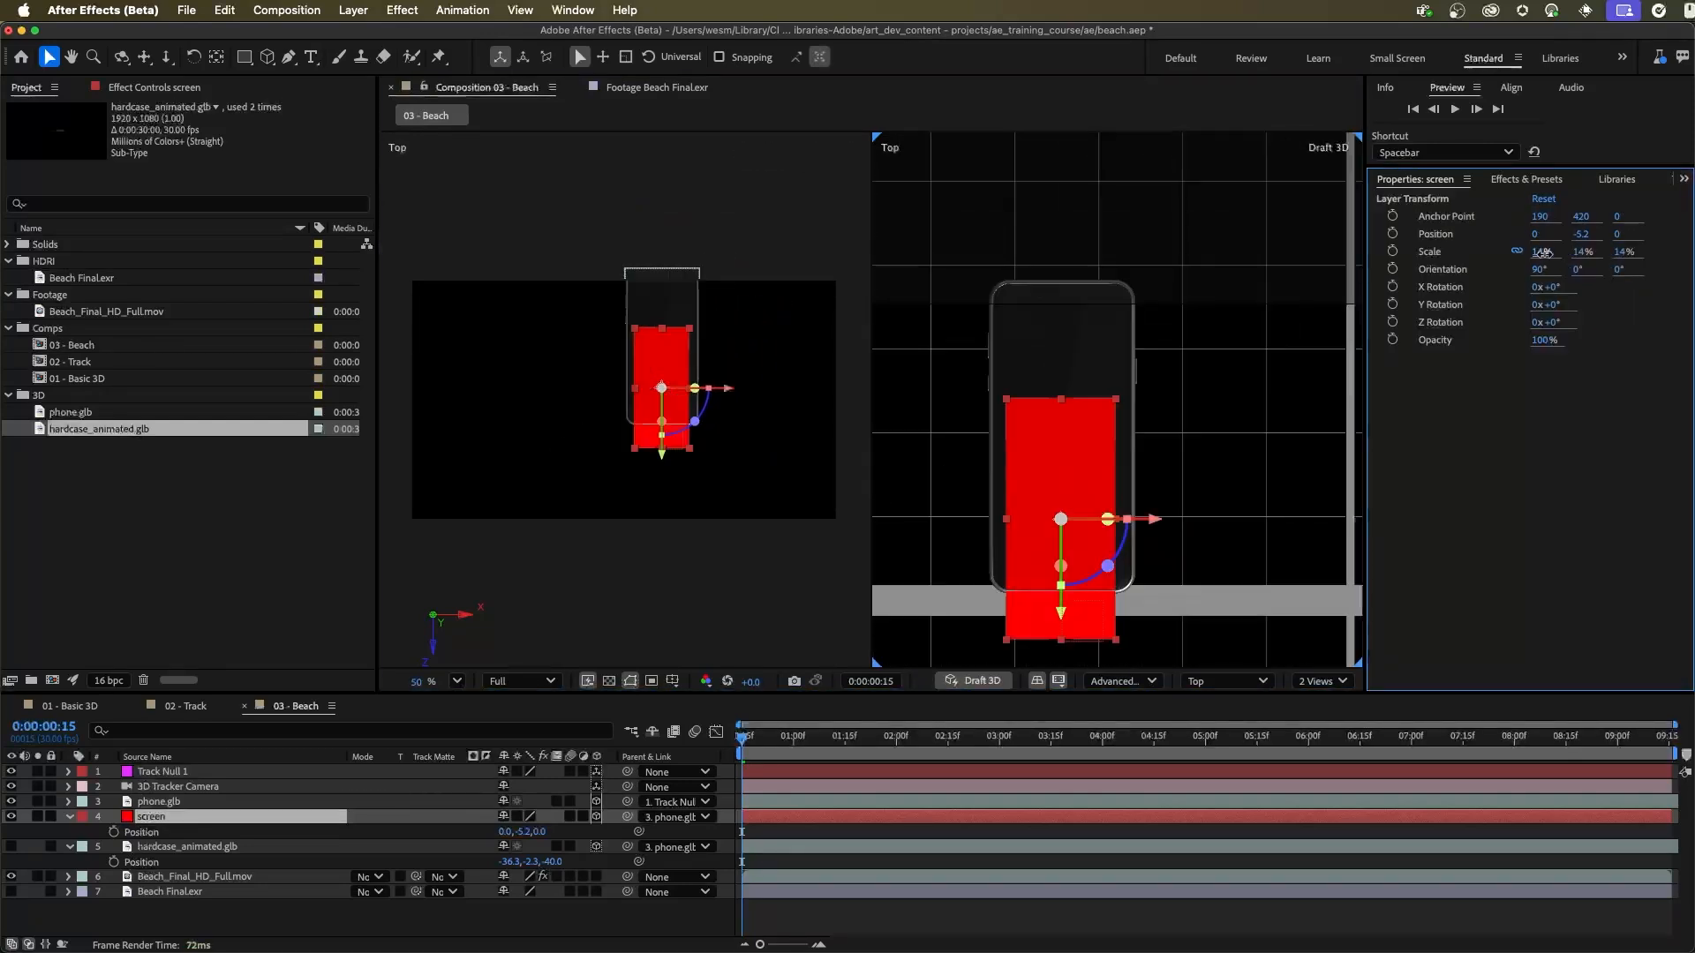
left_click_drag(1540, 254, 1547, 254)
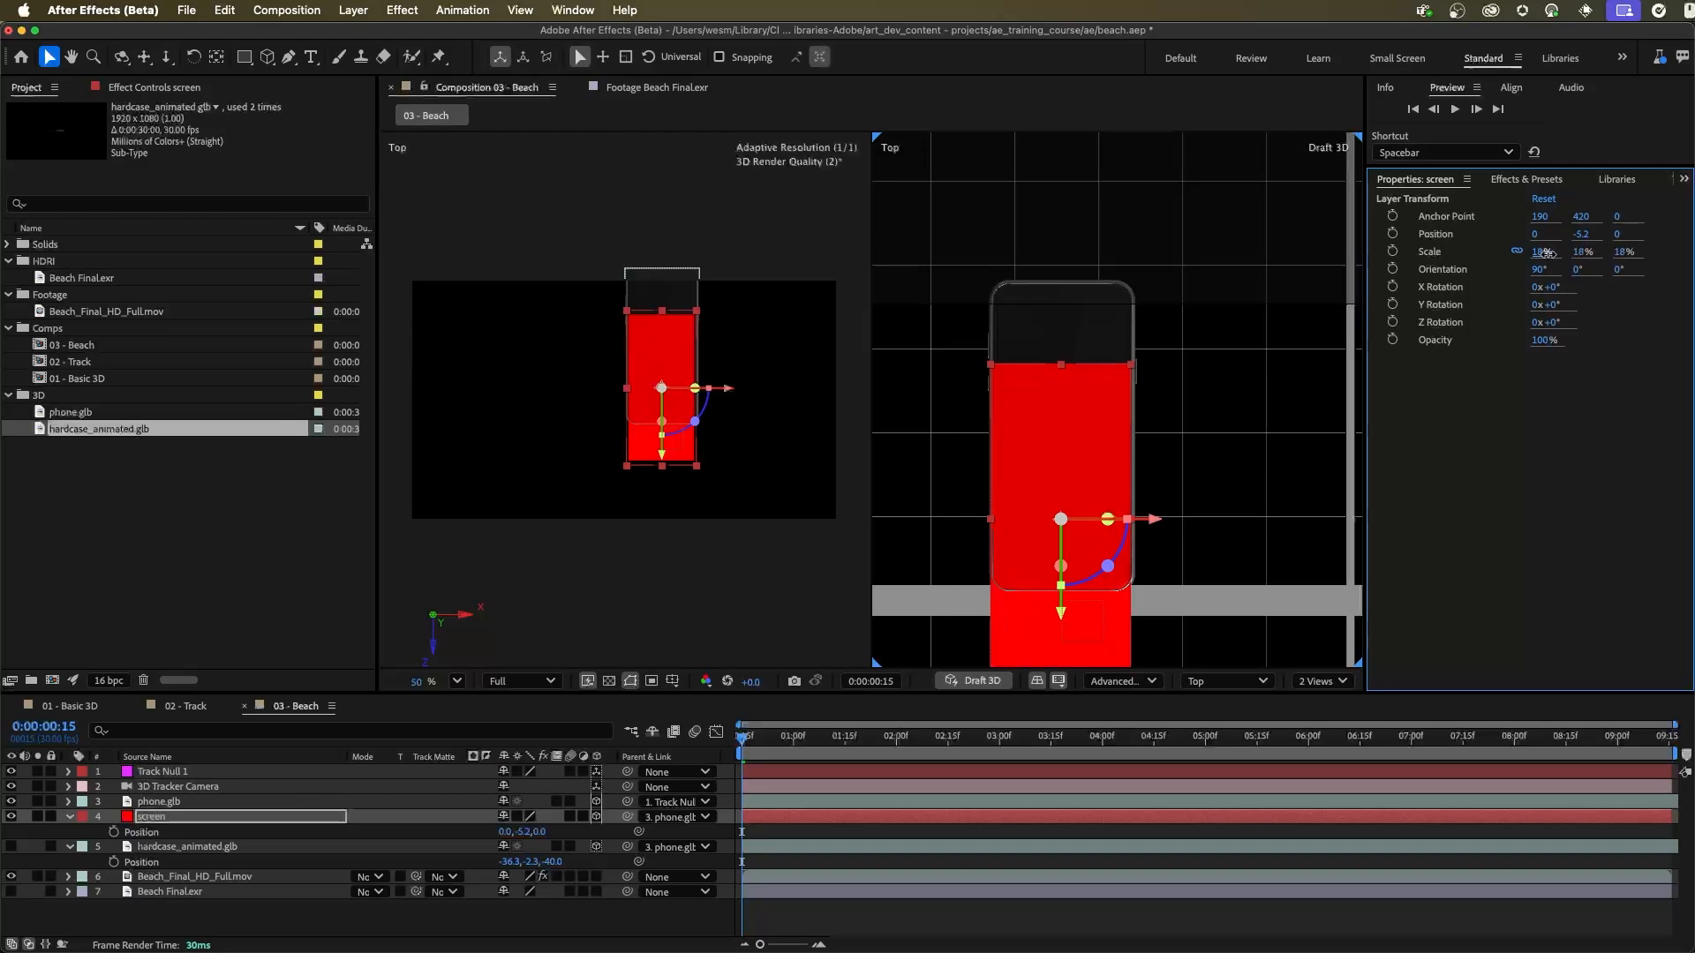
Step: Center the screen layer over the phone at about X 1.3 and Z 39.7
left_click_drag(1061, 611, 1064, 528)
left_click_drag(988, 539, 1213, 527)
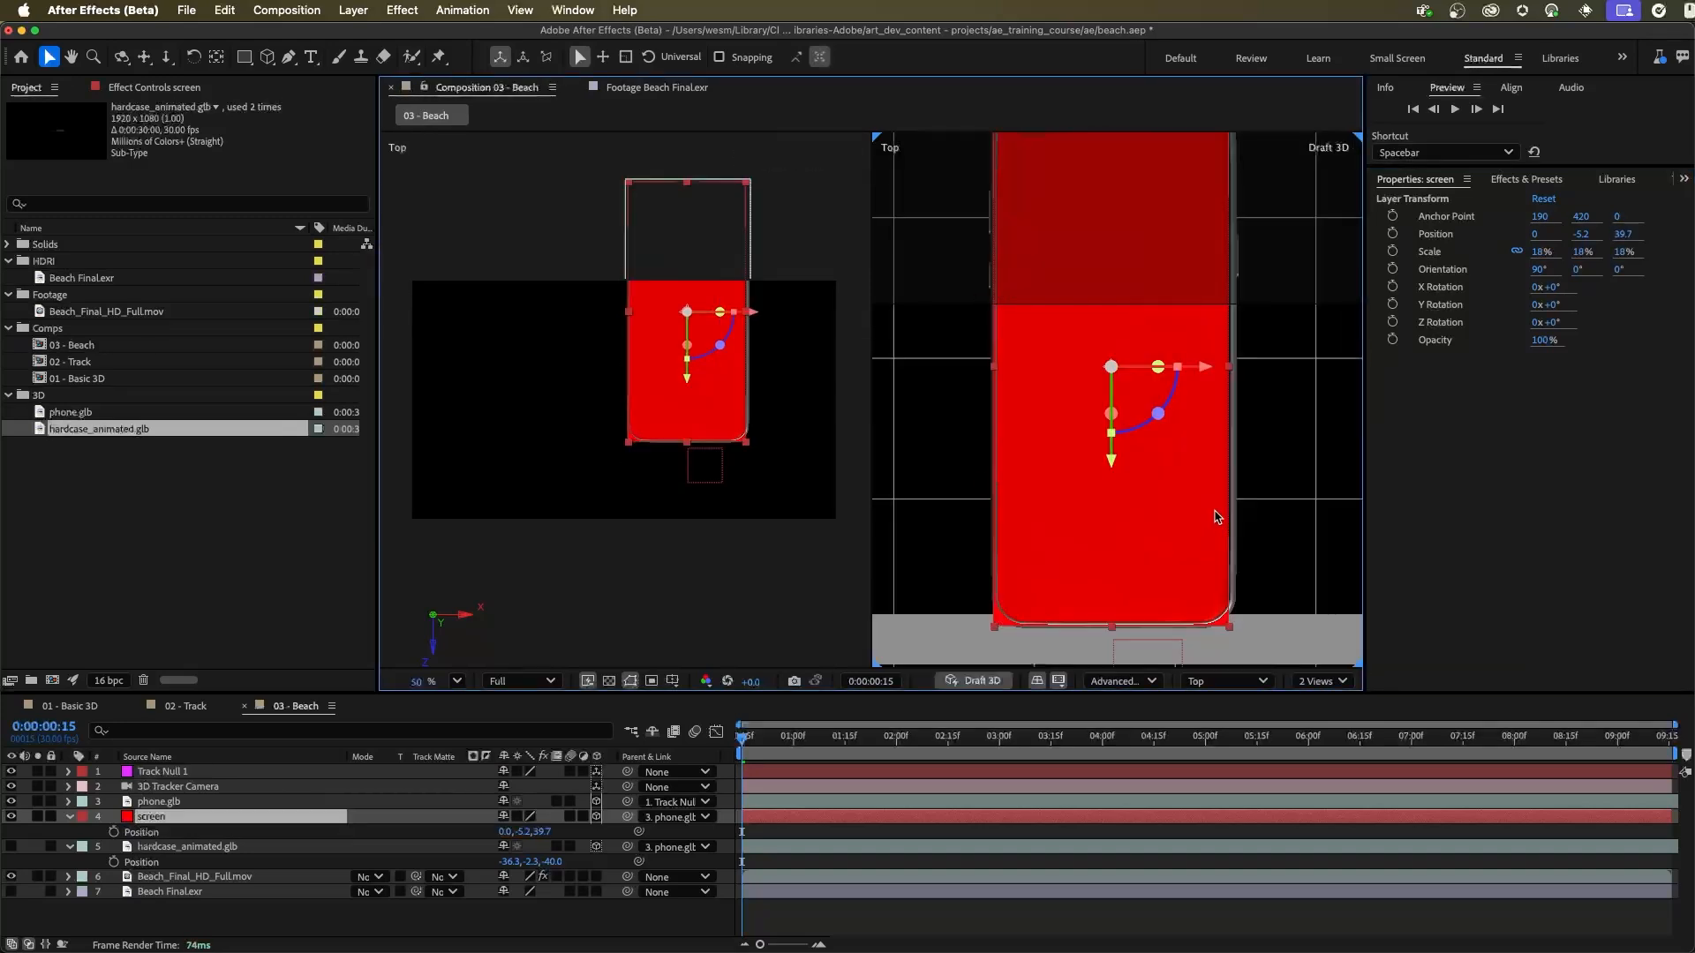
left_click_drag(1205, 371, 1207, 371)
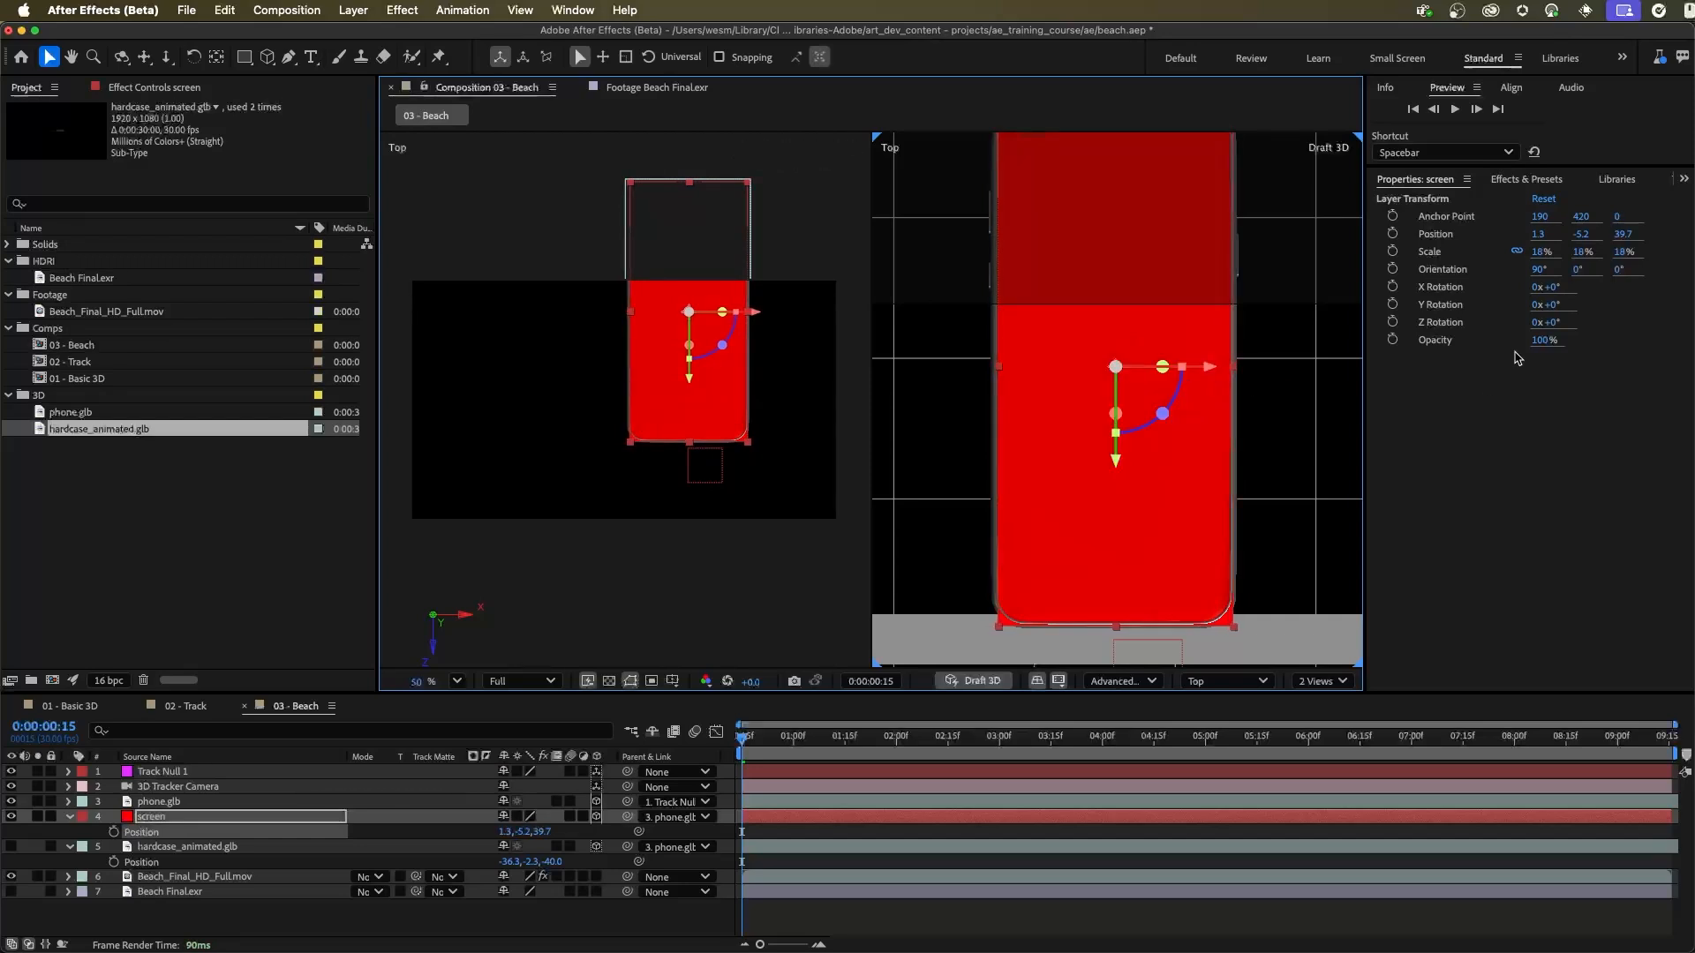
Step: Try the screen layer's scale at 20%, and settle on 19% so it covers the phone's display
left_click(1540, 253)
type("20")
key("Return")
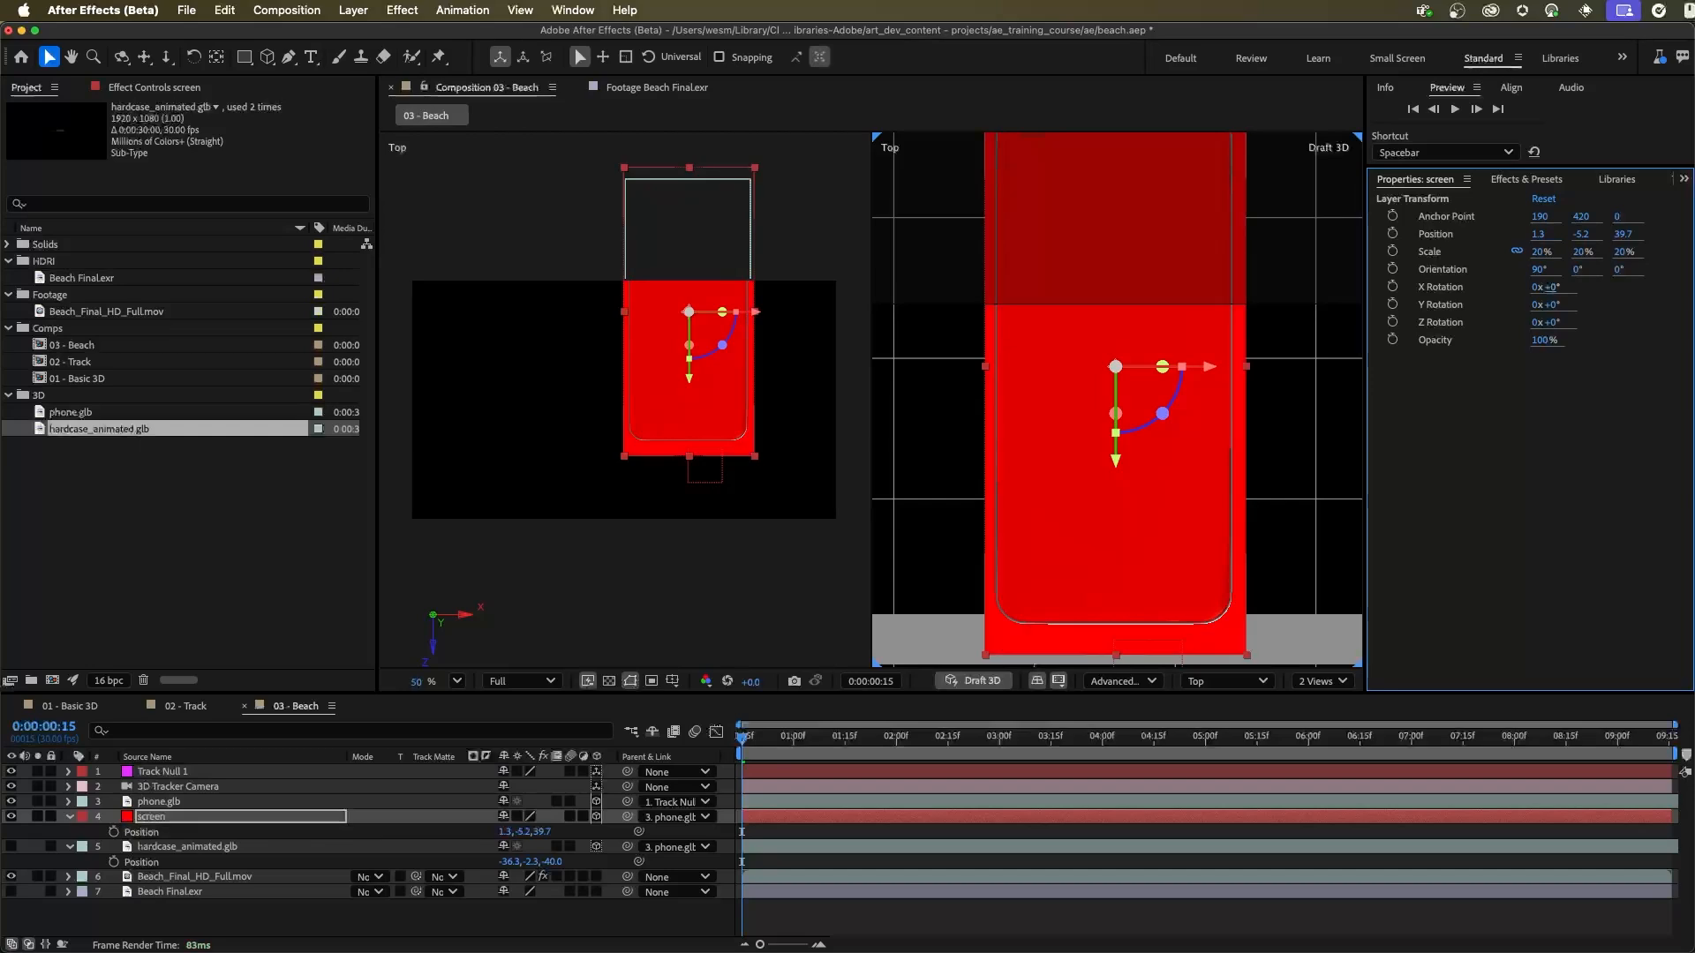
left_click(1541, 253)
type("19")
key("Return")
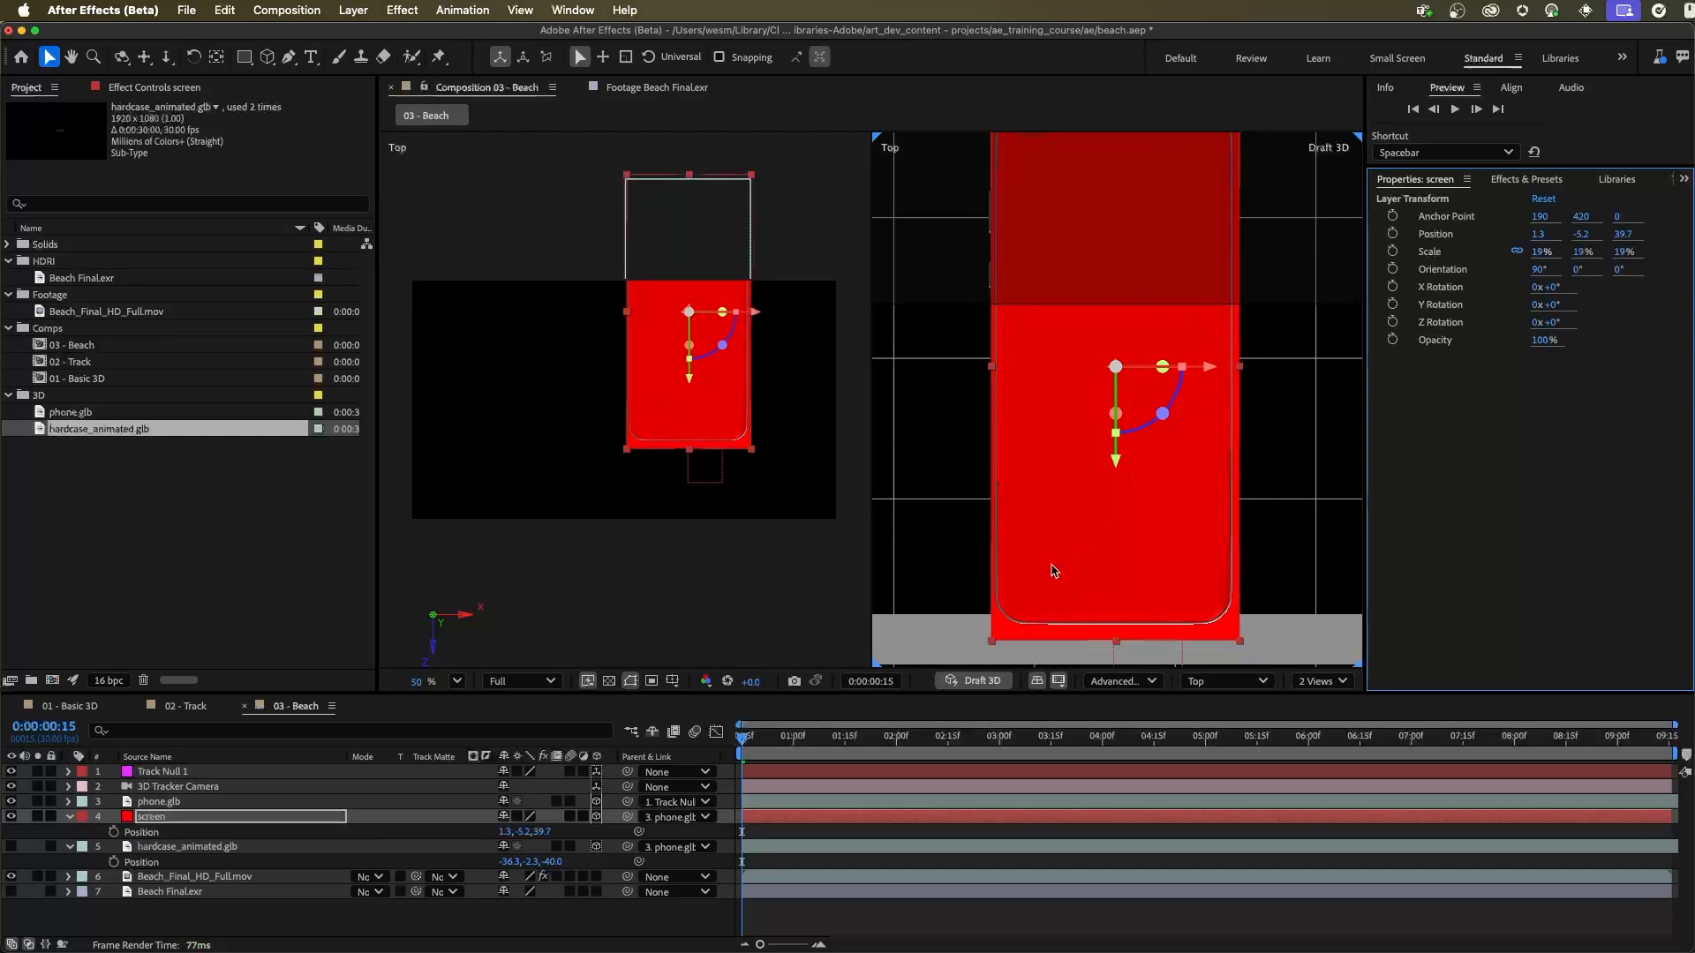
Step: Examine how the screen layer's edges and corners line up with the phone's bezel in the Top view
key("h")
left_click_drag(1070, 277, 1069, 366)
scroll(1020, 216, "up", 10)
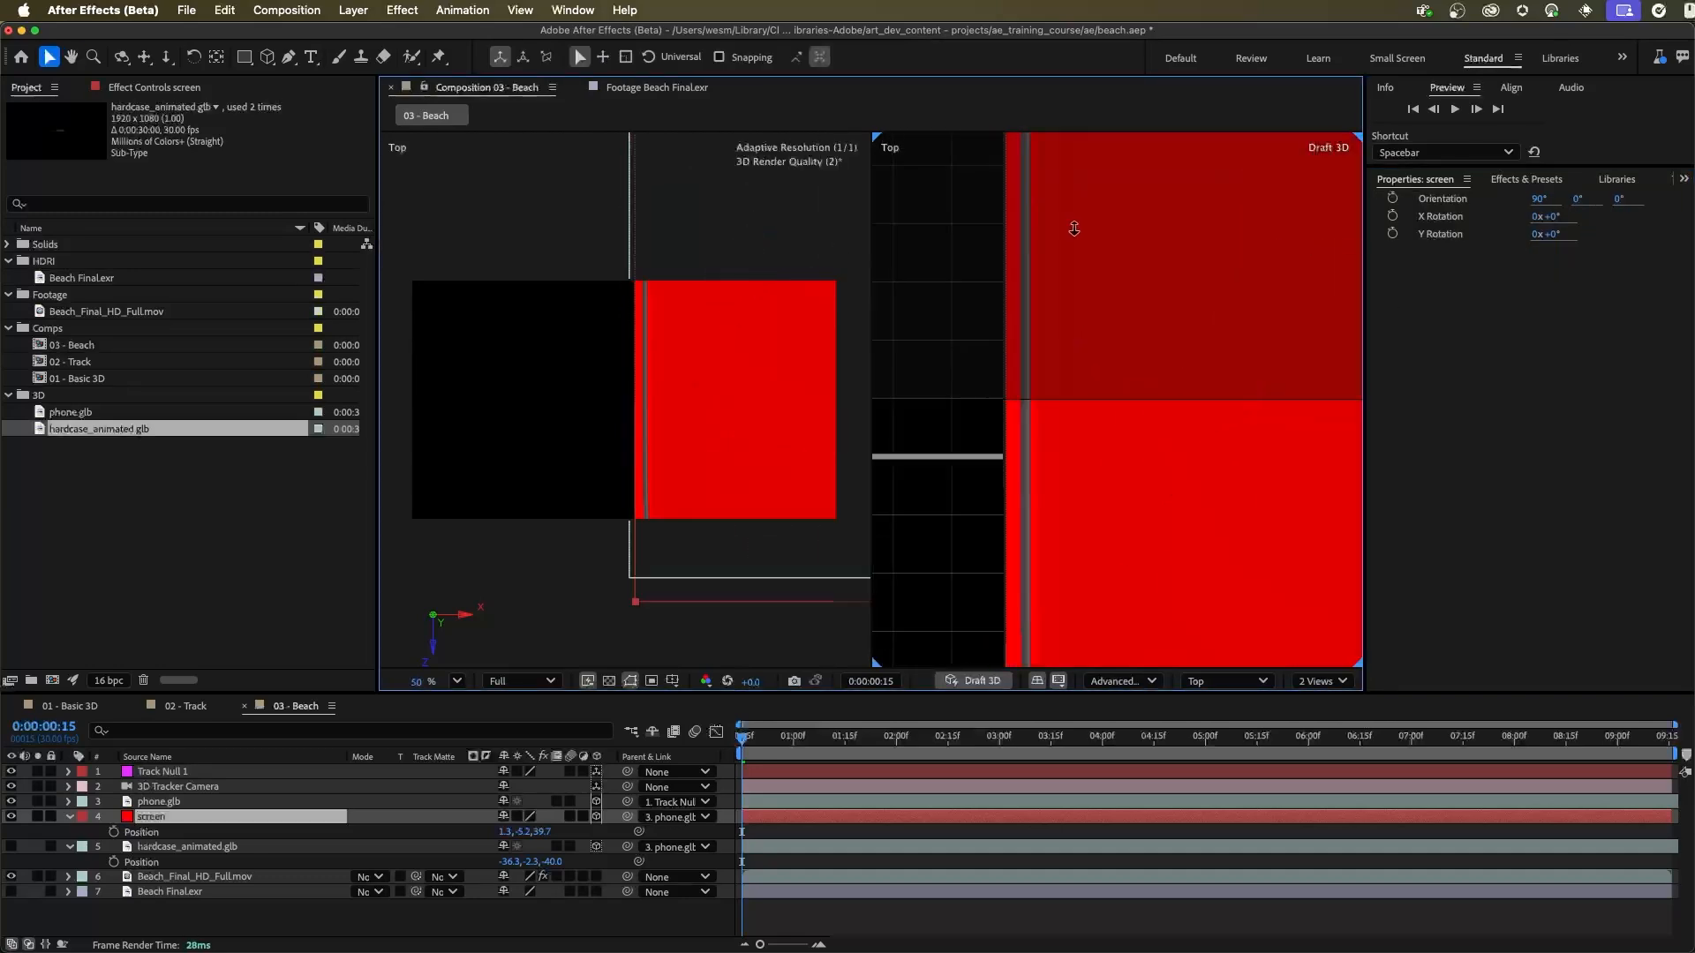
key("space")
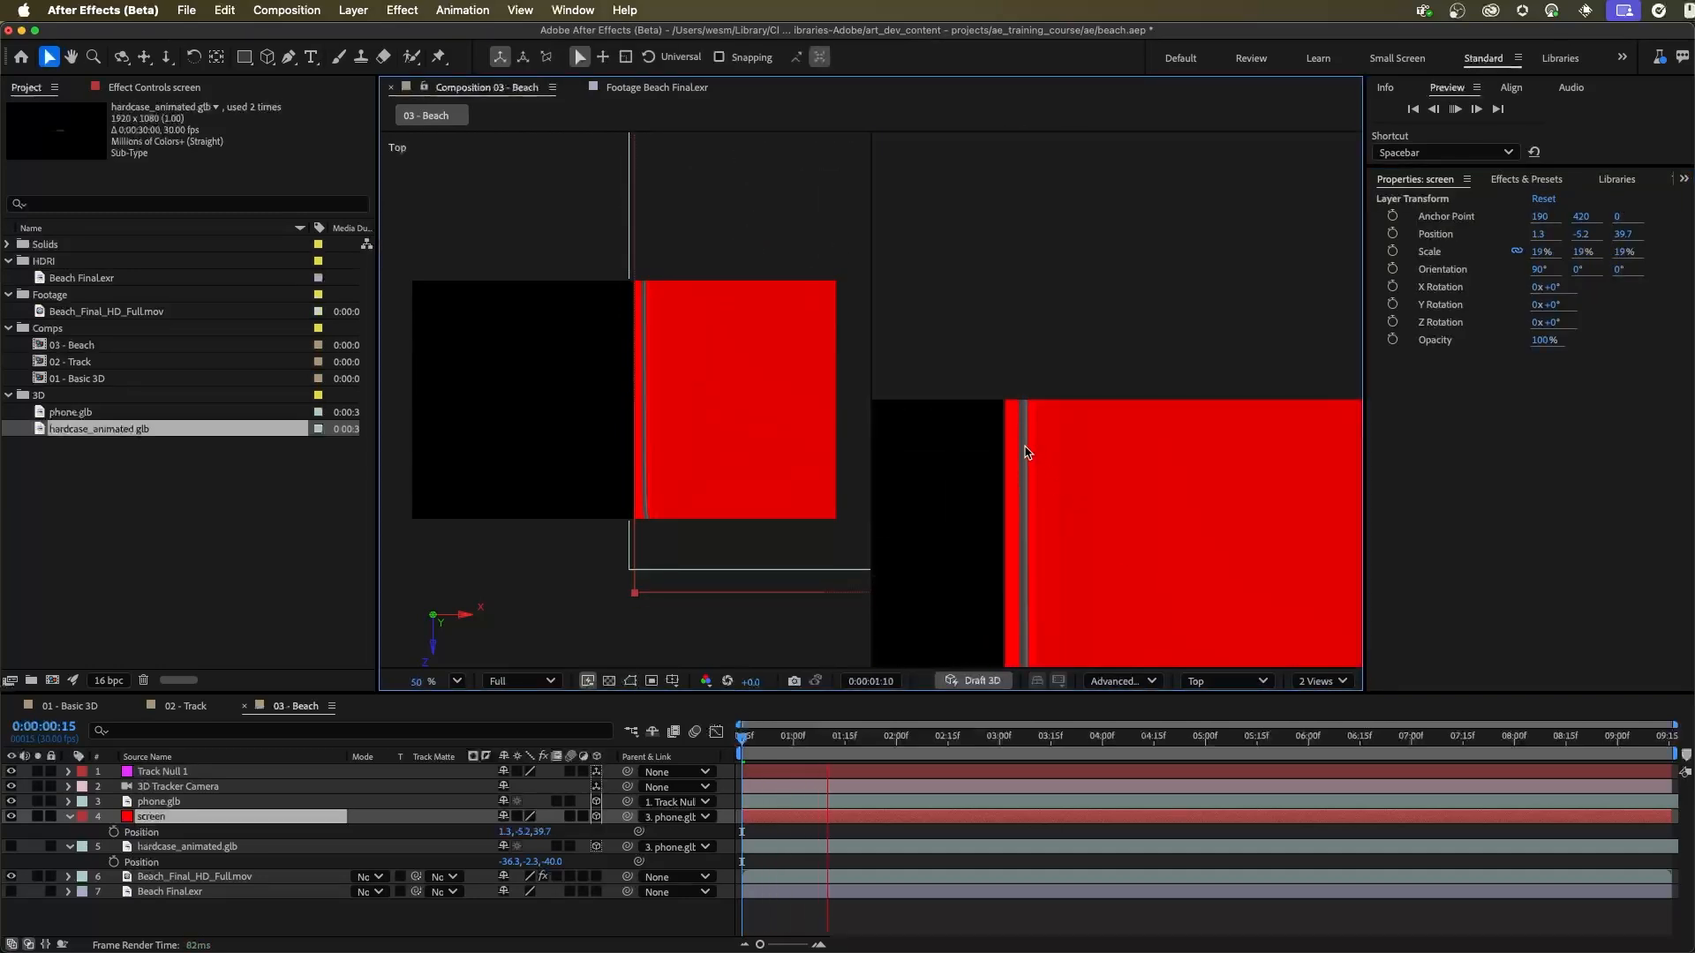
key("space")
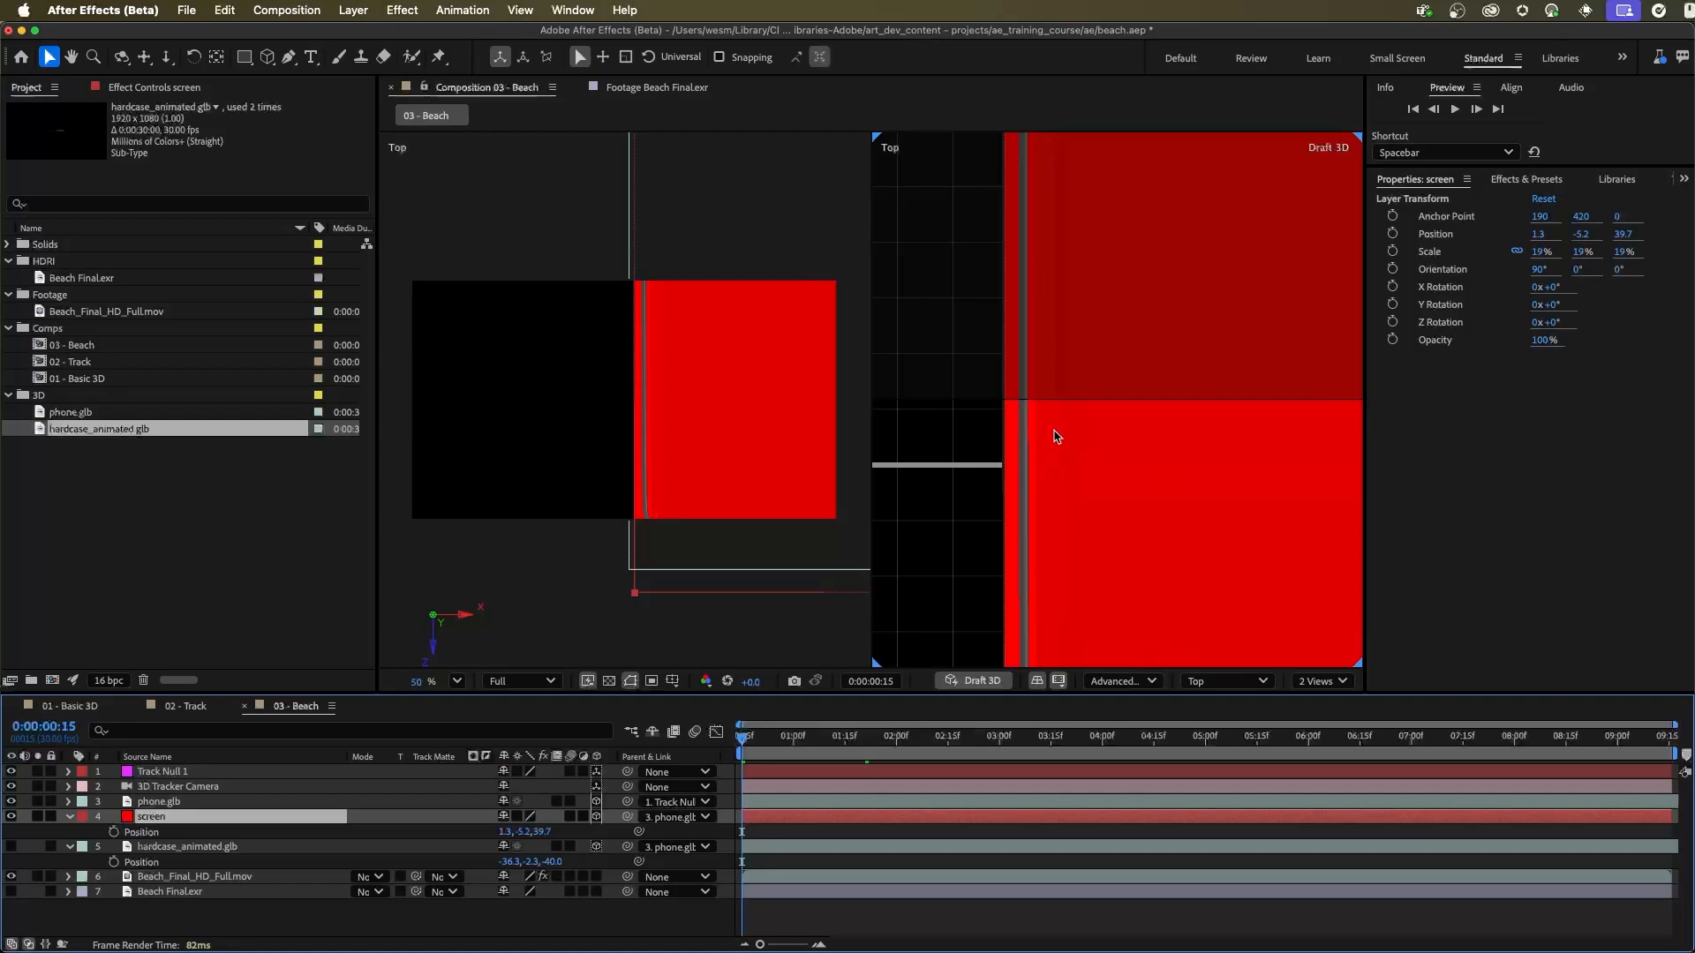
left_click_drag(1196, 499, 1059, 466)
left_click_drag(1075, 460, 1142, 360)
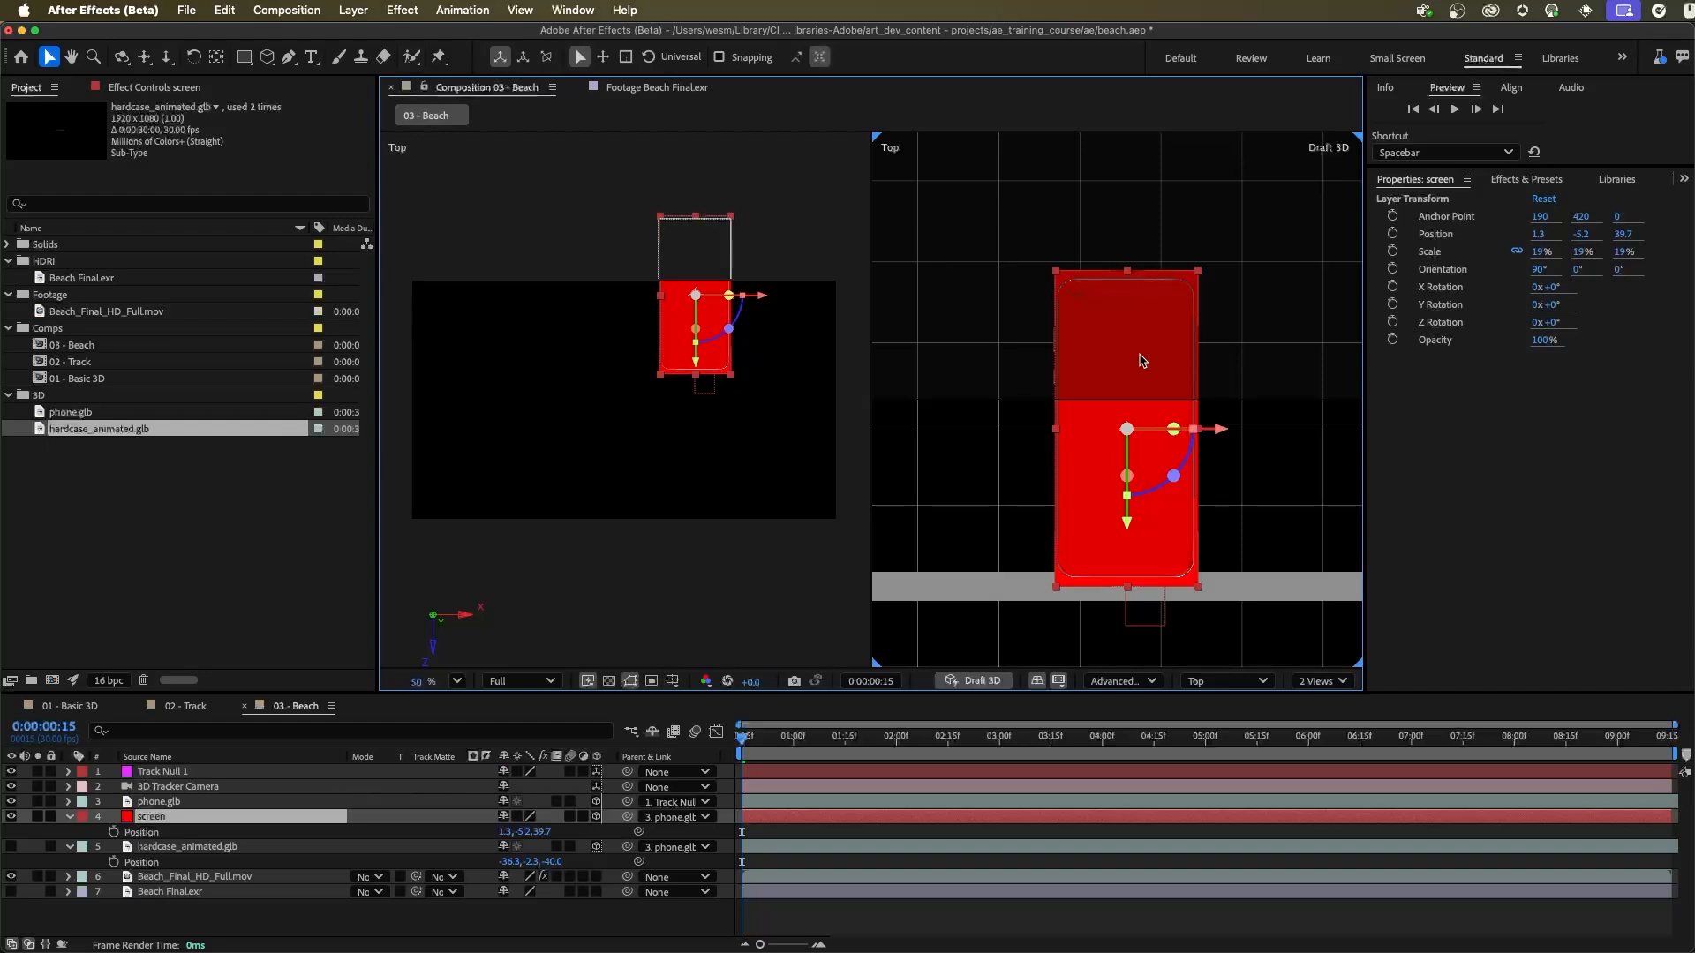
left_click_drag(1149, 368, 1123, 529)
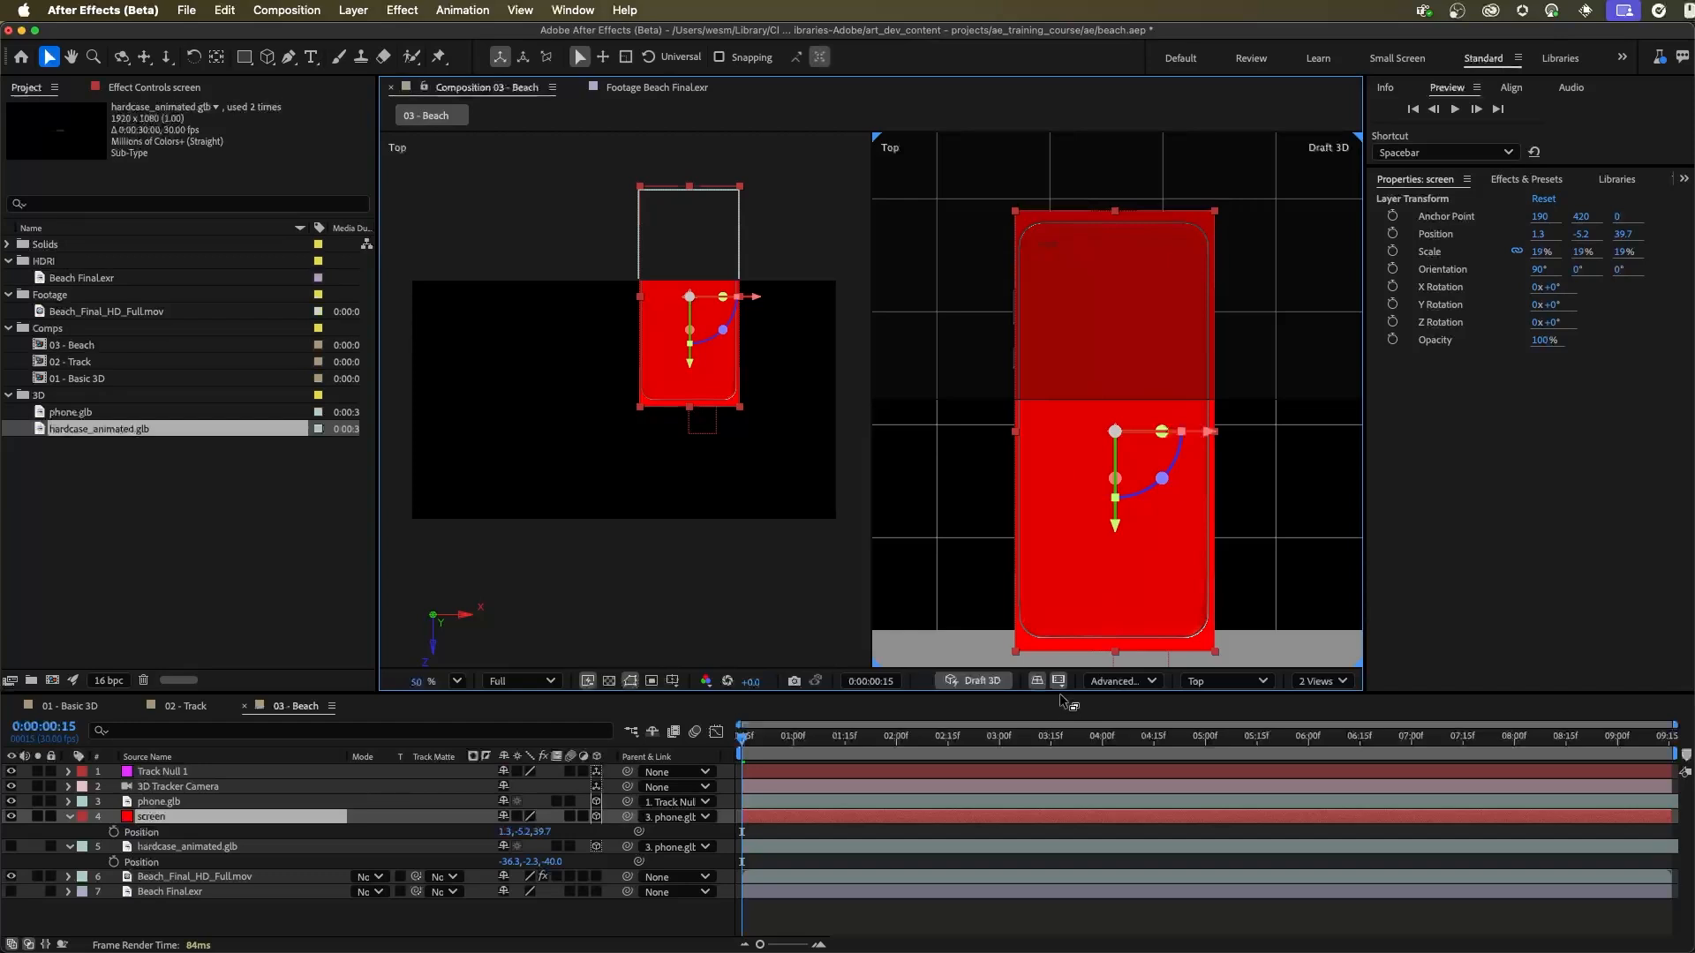
left_click_drag(1050, 264, 1101, 277)
left_click_drag(1178, 205, 1144, 422)
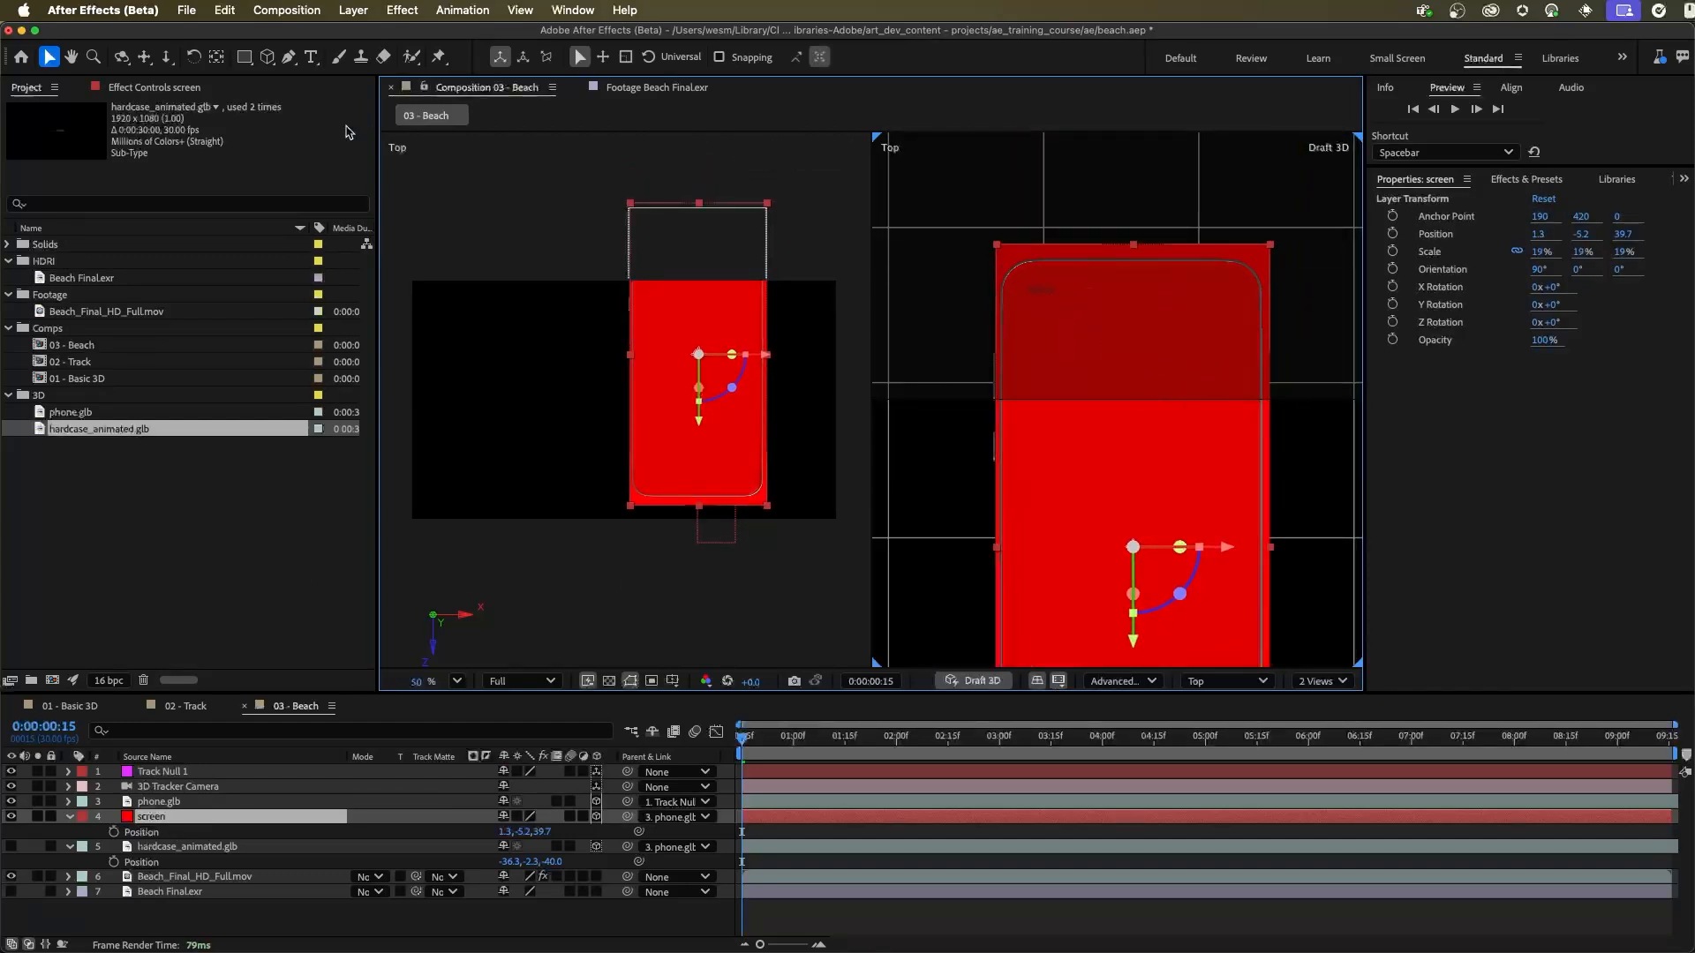
Step: Start a mask on the screen layer with the Pen tool, tracing the left edge and rounded corners of the phone's display
left_click(289, 58)
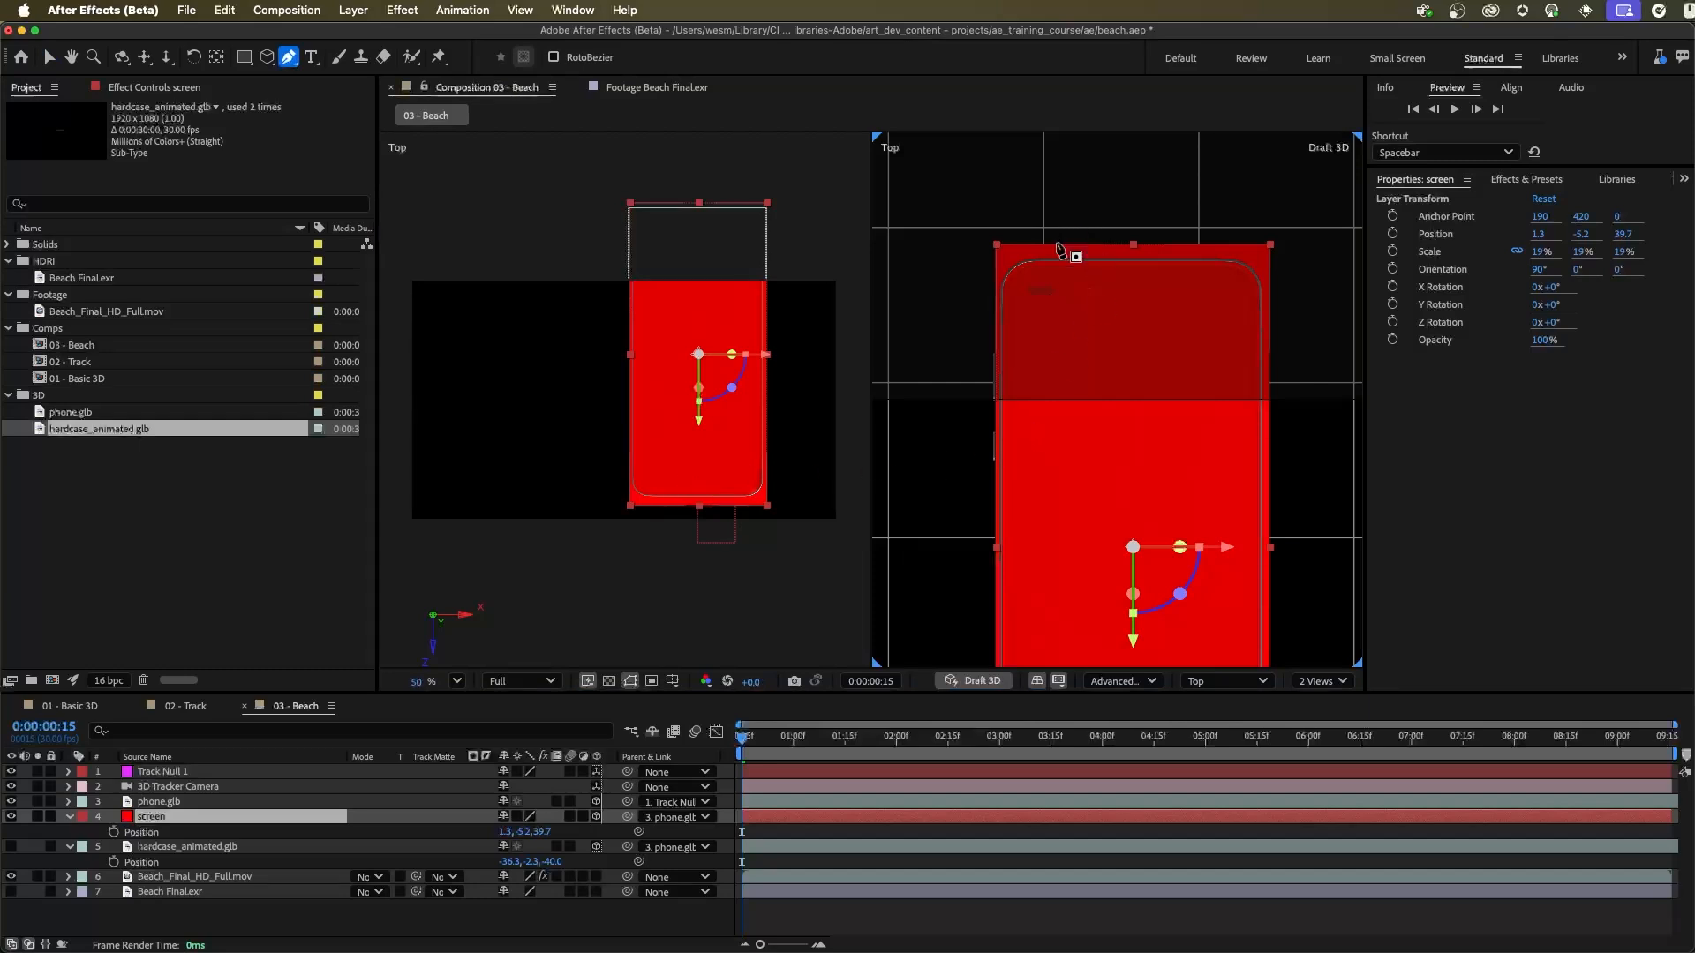
left_click(945, 334)
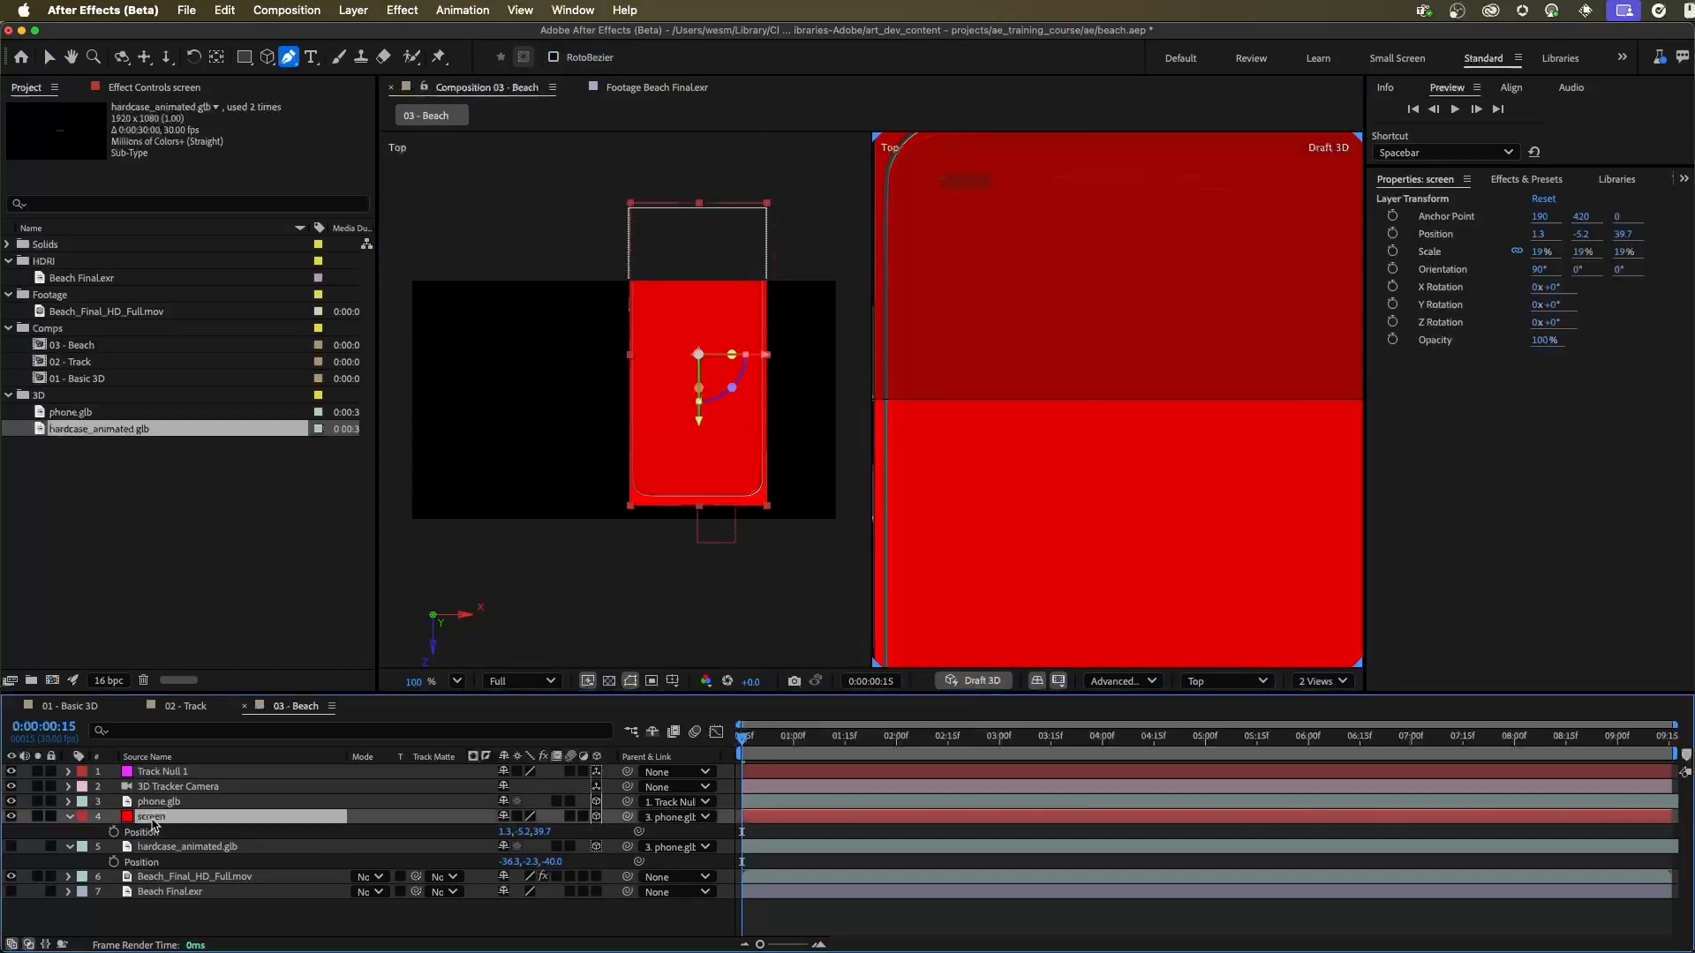
left_click_drag(1006, 195, 1036, 311)
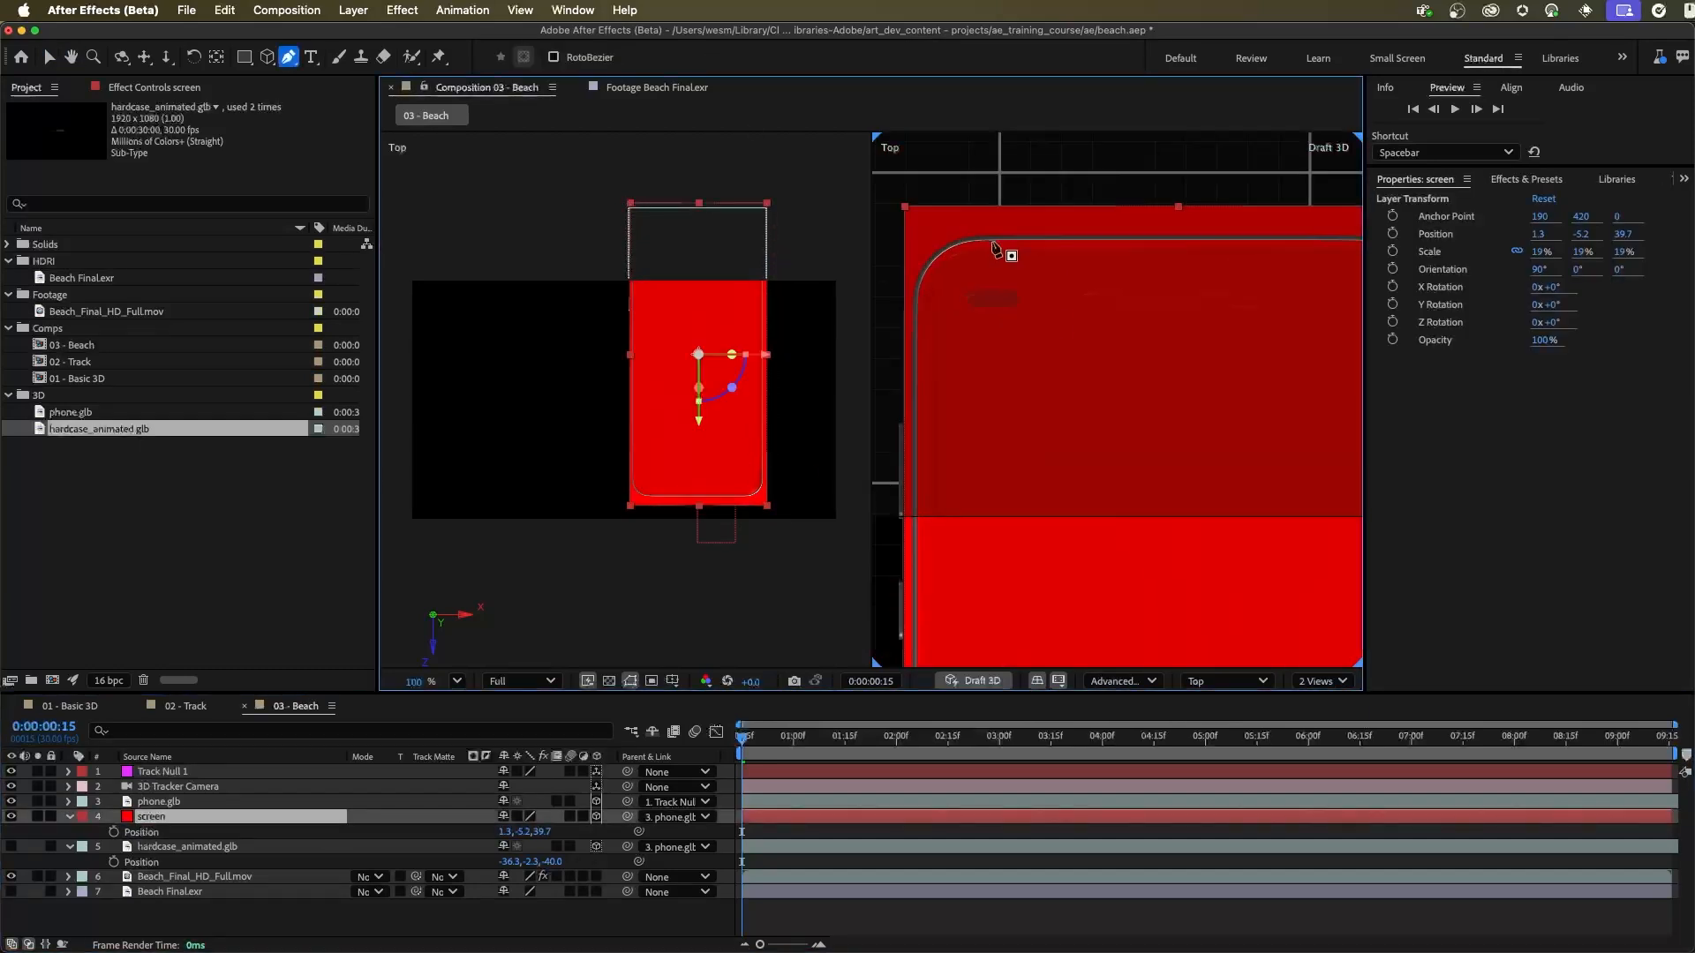
left_click(992, 240)
left_click_drag(920, 296, 913, 358)
key("super+z")
left_click(941, 255)
left_click(920, 295)
left_click_drag(936, 635, 934, 150)
left_click(913, 314)
left_click(931, 350)
left_click(986, 366)
Step: Continue the mask around the rounded corners on the display's right side and close the path
left_click_drag(1236, 363, 954, 406)
left_click(1227, 385)
left_click(1215, 351)
left_click(1181, 327)
left_click_drag(909, 349, 1176, 350)
left_click(1061, 328)
Step: Refine the mask points at the display's upper-left corner to follow the bezel's curve
scroll(1026, 388, "up", 1)
left_click(995, 294, "alt")
left_click(1096, 268, "alt")
left_click(947, 380, "alt")
left_click_drag(947, 379, 948, 368)
left_click_drag(1096, 267, 1103, 268)
Step: Adjust the mask points at the display's lower-left corner to match the bezel's curve
left_click_drag(997, 649, 1005, 150)
left_click_drag(1005, 522, 1039, 133)
left_click(1020, 480, "alt")
left_click_drag(1021, 478, 1019, 481)
left_click(1127, 516, "alt")
left_click(990, 410)
left_click(989, 409, "alt")
left_click_drag(990, 409, 987, 395)
left_click_drag(1018, 481, 1105, 518)
Step: Fit the mask points at the display's lower-right corner to the inner edge of the bezel
left_click_drag(1324, 469, 559, 468)
left_click_drag(1120, 517, 1096, 518)
left_click_drag(1197, 482, 1161, 511)
left_click_drag(1236, 391, 1236, 376)
left_click_drag(1232, 453, 1239, 445)
Step: Fine-tune the mask points and curve at the display's upper-right corner along the bezel's inner edge
left_click_drag(1230, 344, 1165, 398)
left_click_drag(1145, 302, 1171, 336)
mouse_move(1173, 371)
left_mouse_down()
mouse_move(1175, 395)
mouse_move(1173, 377)
left_mouse_up()
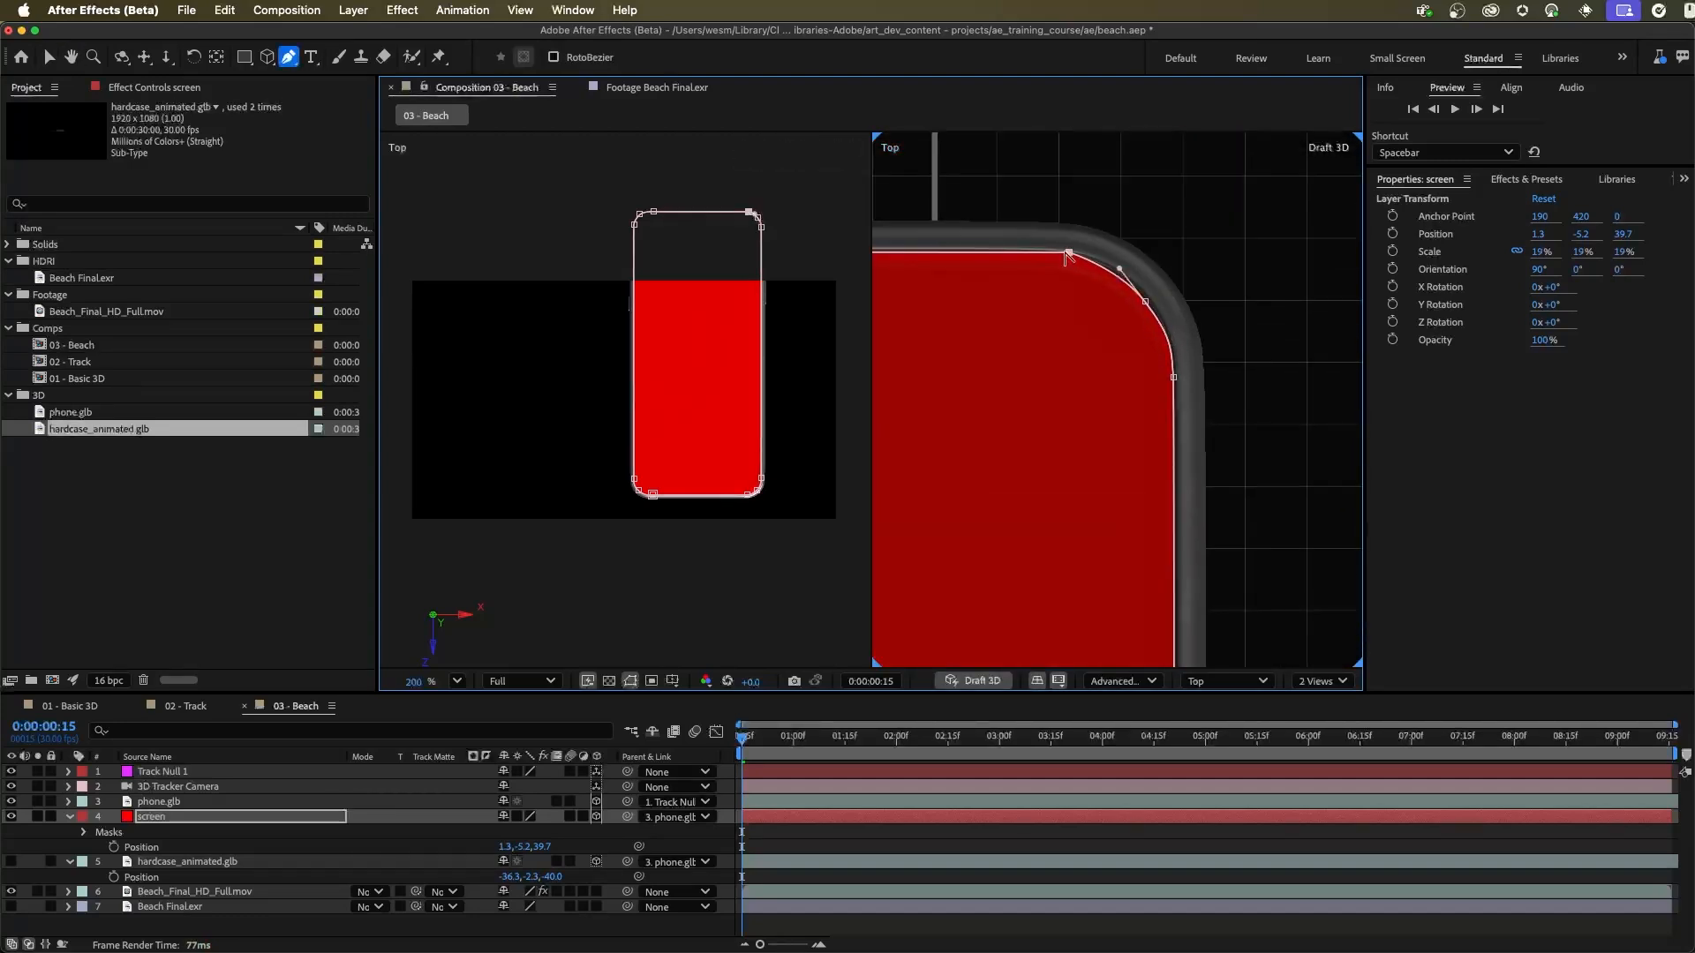
left_click_drag(1069, 252, 1095, 253)
left_click_drag(1069, 252, 1063, 253)
left_click_drag(1145, 302, 1147, 299)
left_click_drag(1173, 377, 1175, 377)
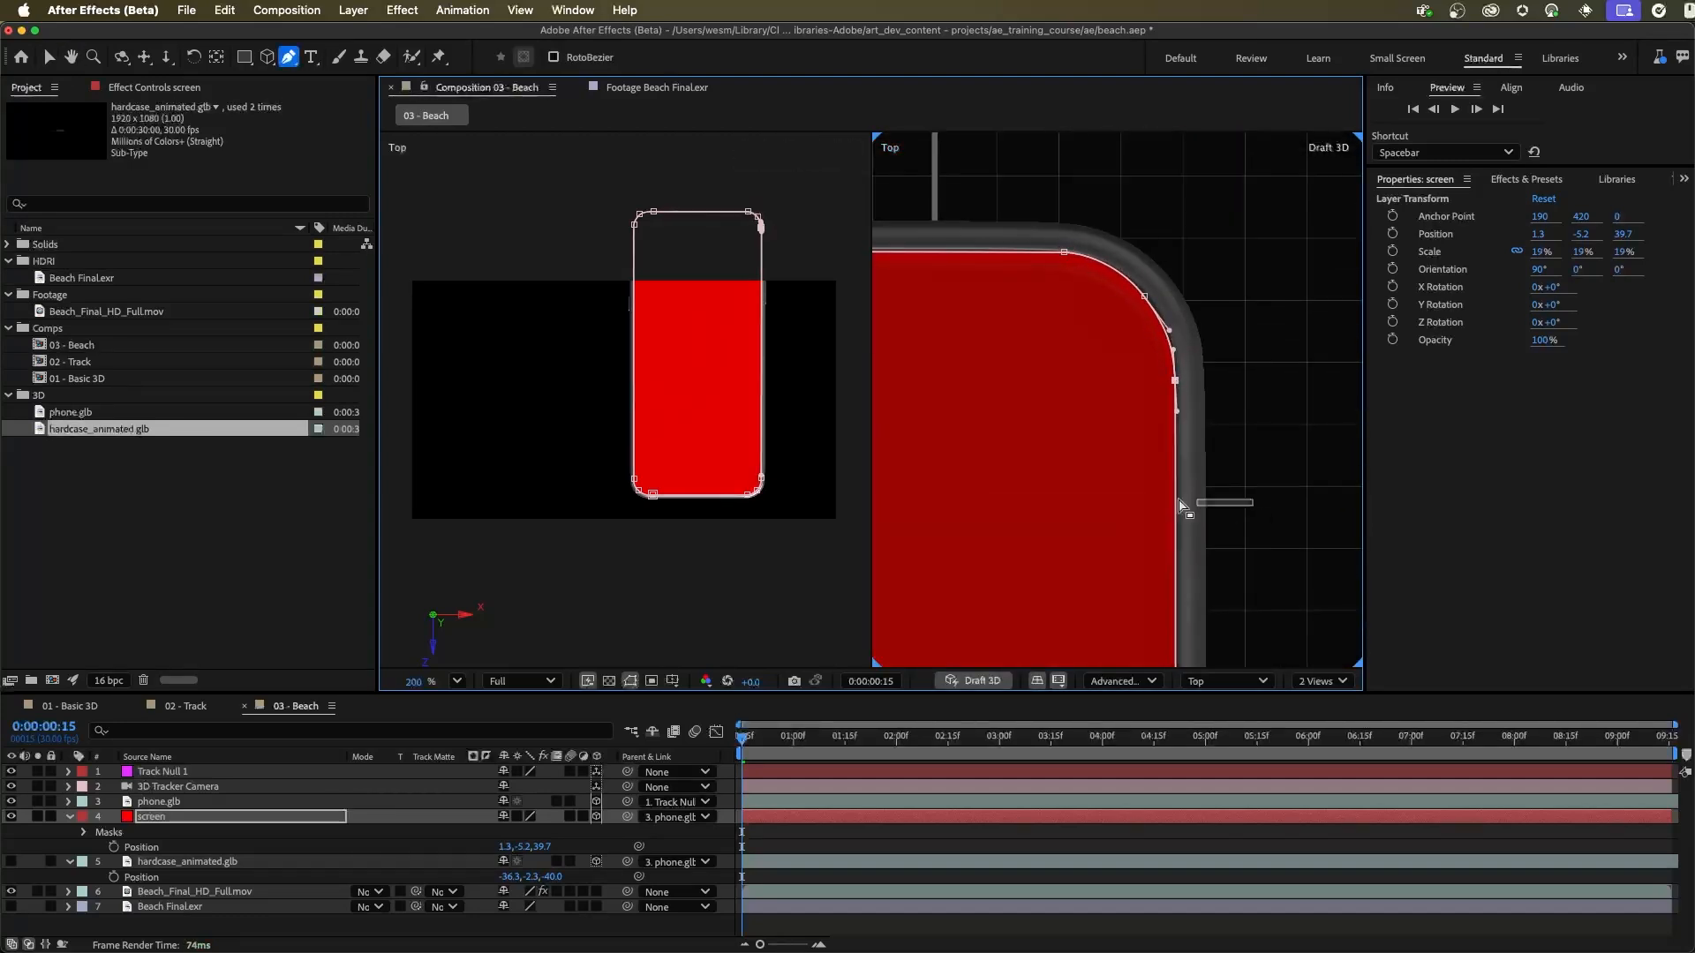
left_click(1253, 508, "super")
Step: Pre-compose the screen layer as screen replacement, leaving all attributes in 03 - Beach
scroll(1231, 468, "down", 3)
scroll(1227, 463, "up", 1)
left_click_drag(1132, 586, 1243, 349)
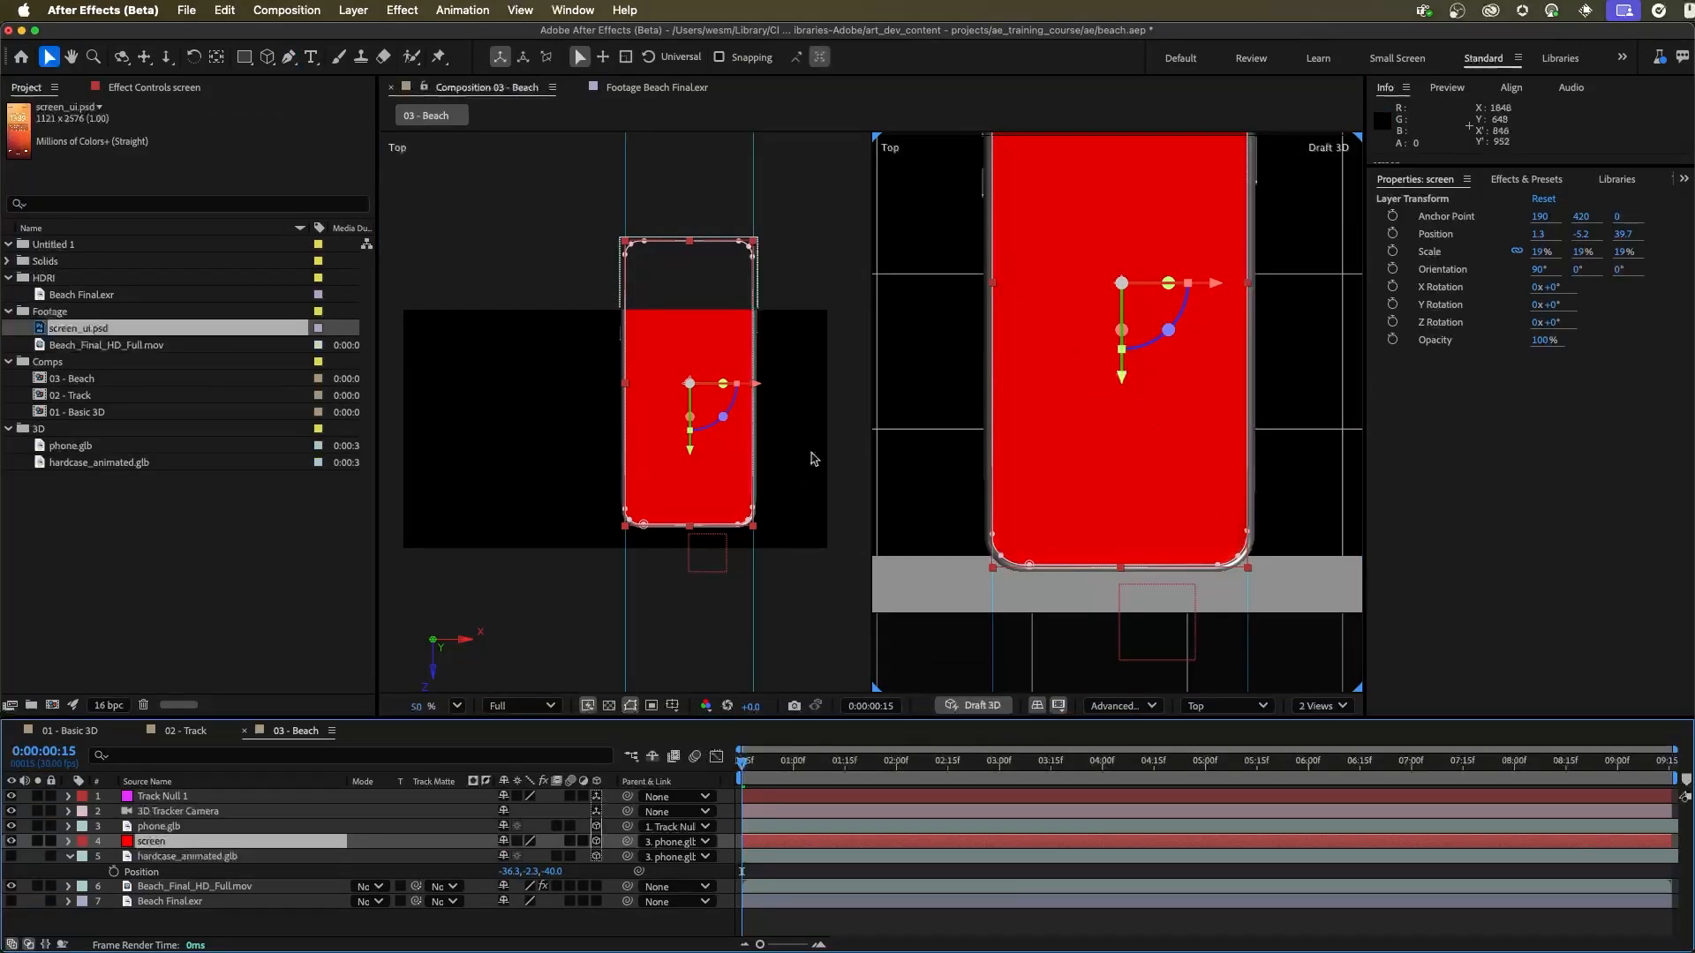
left_click(352, 10)
left_click(415, 637)
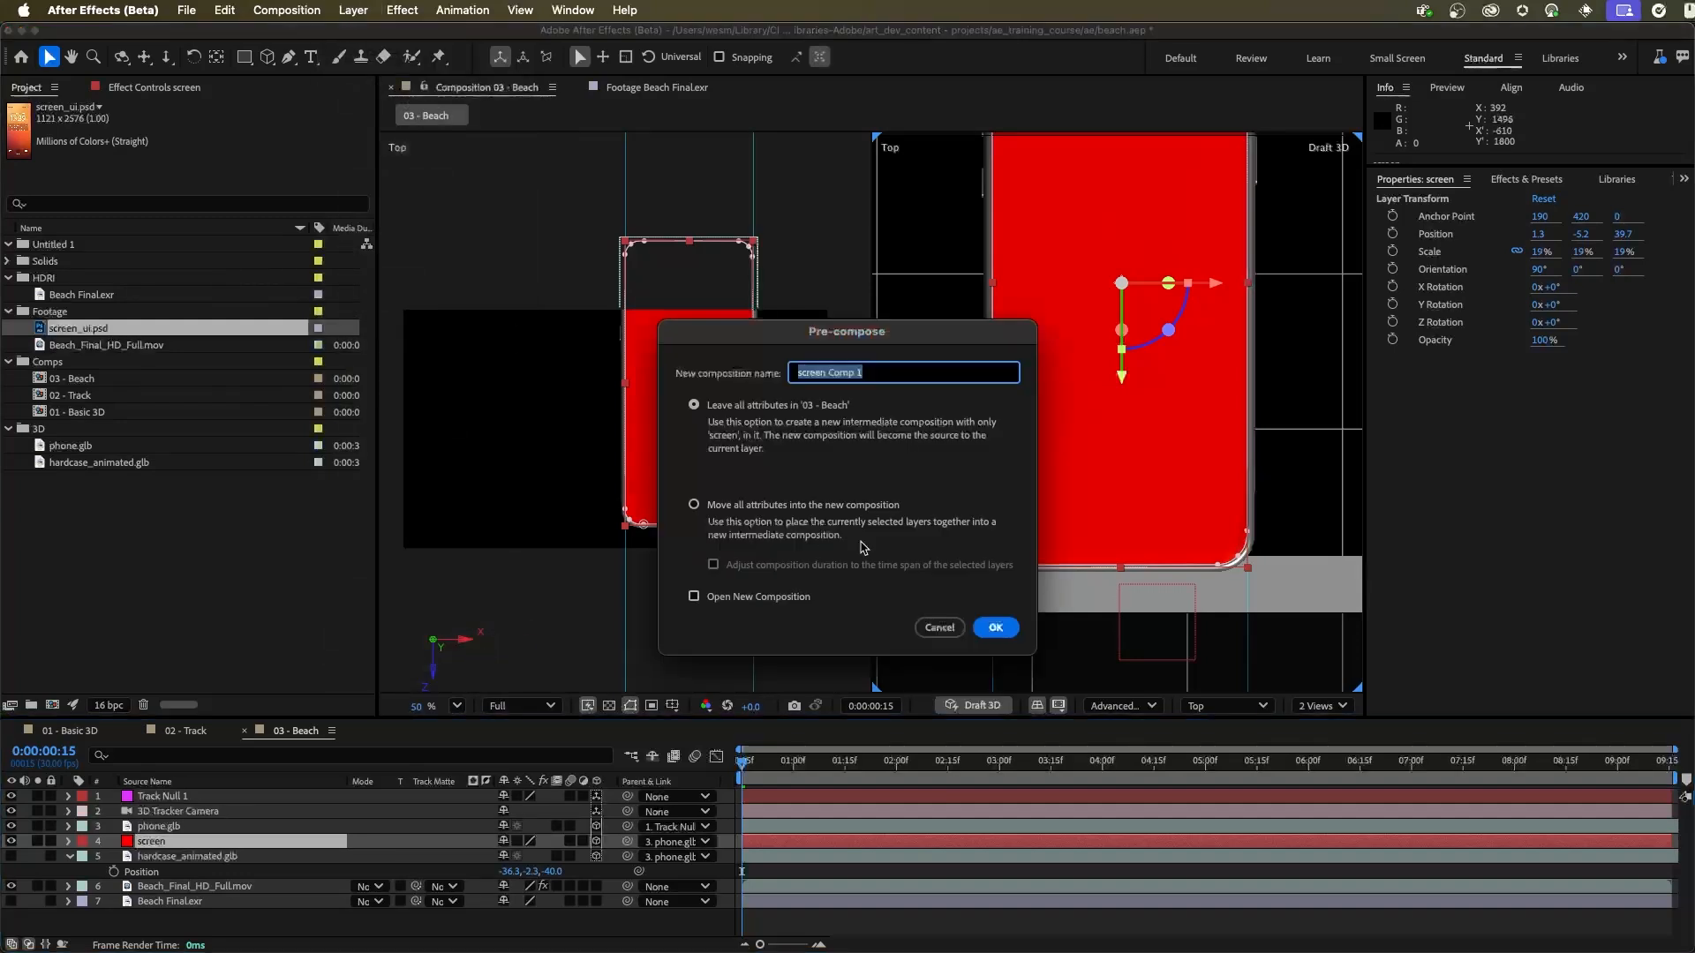
type("scr")
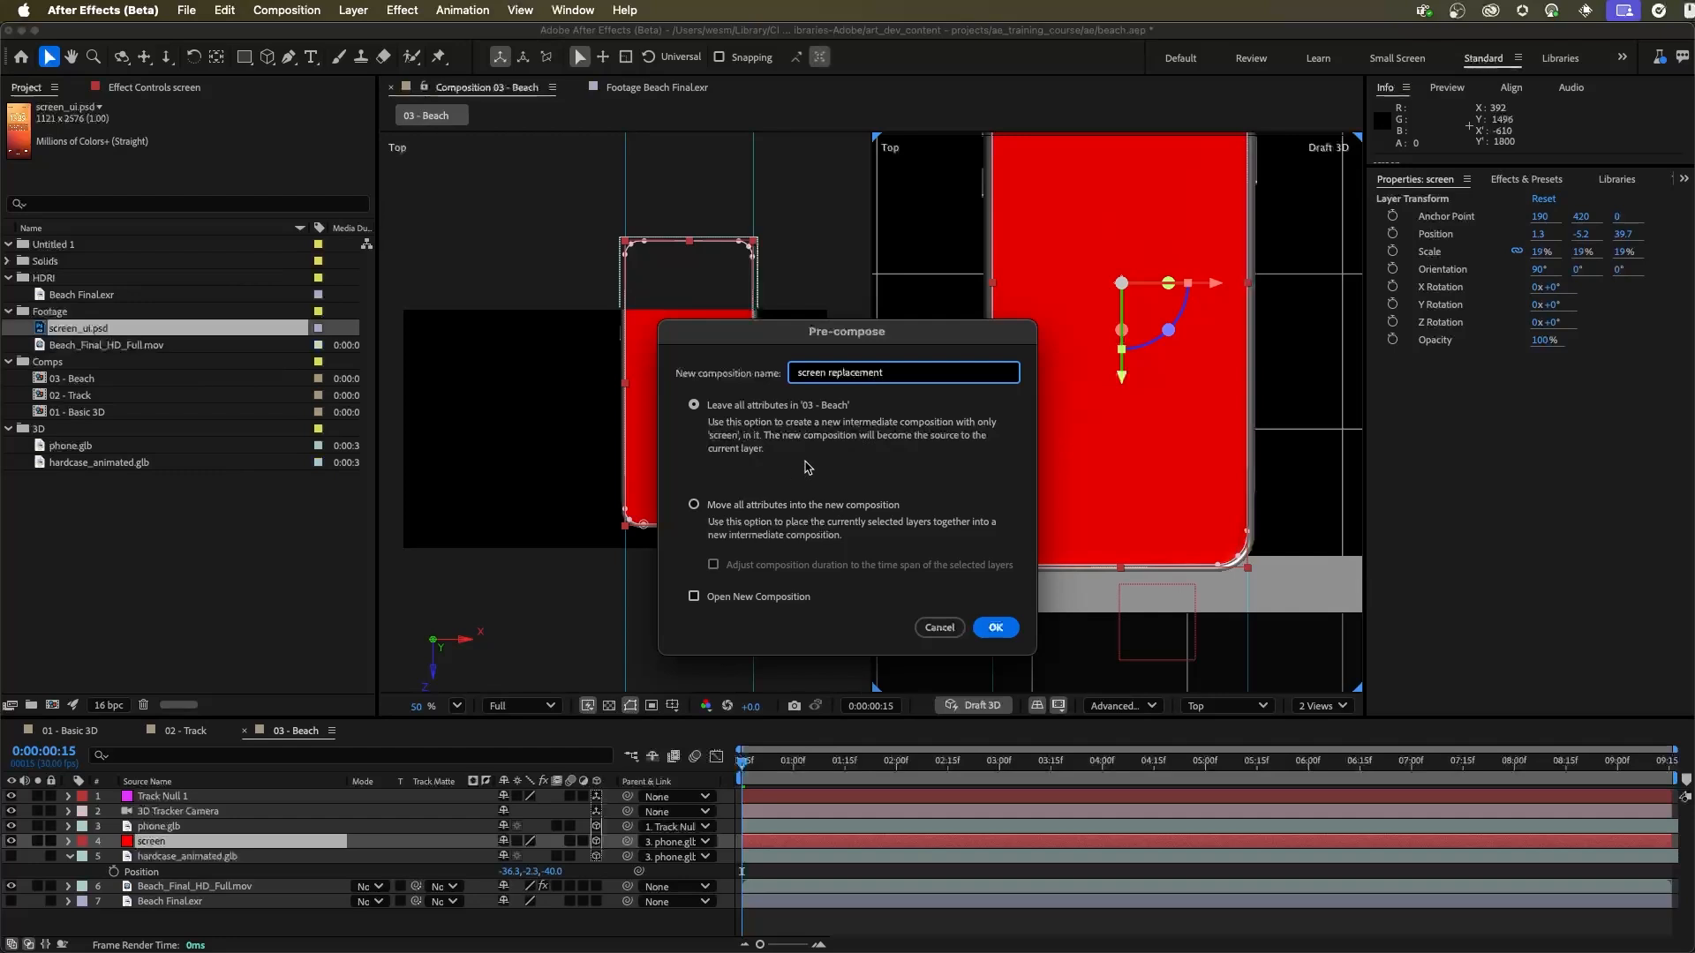
left_click(996, 627)
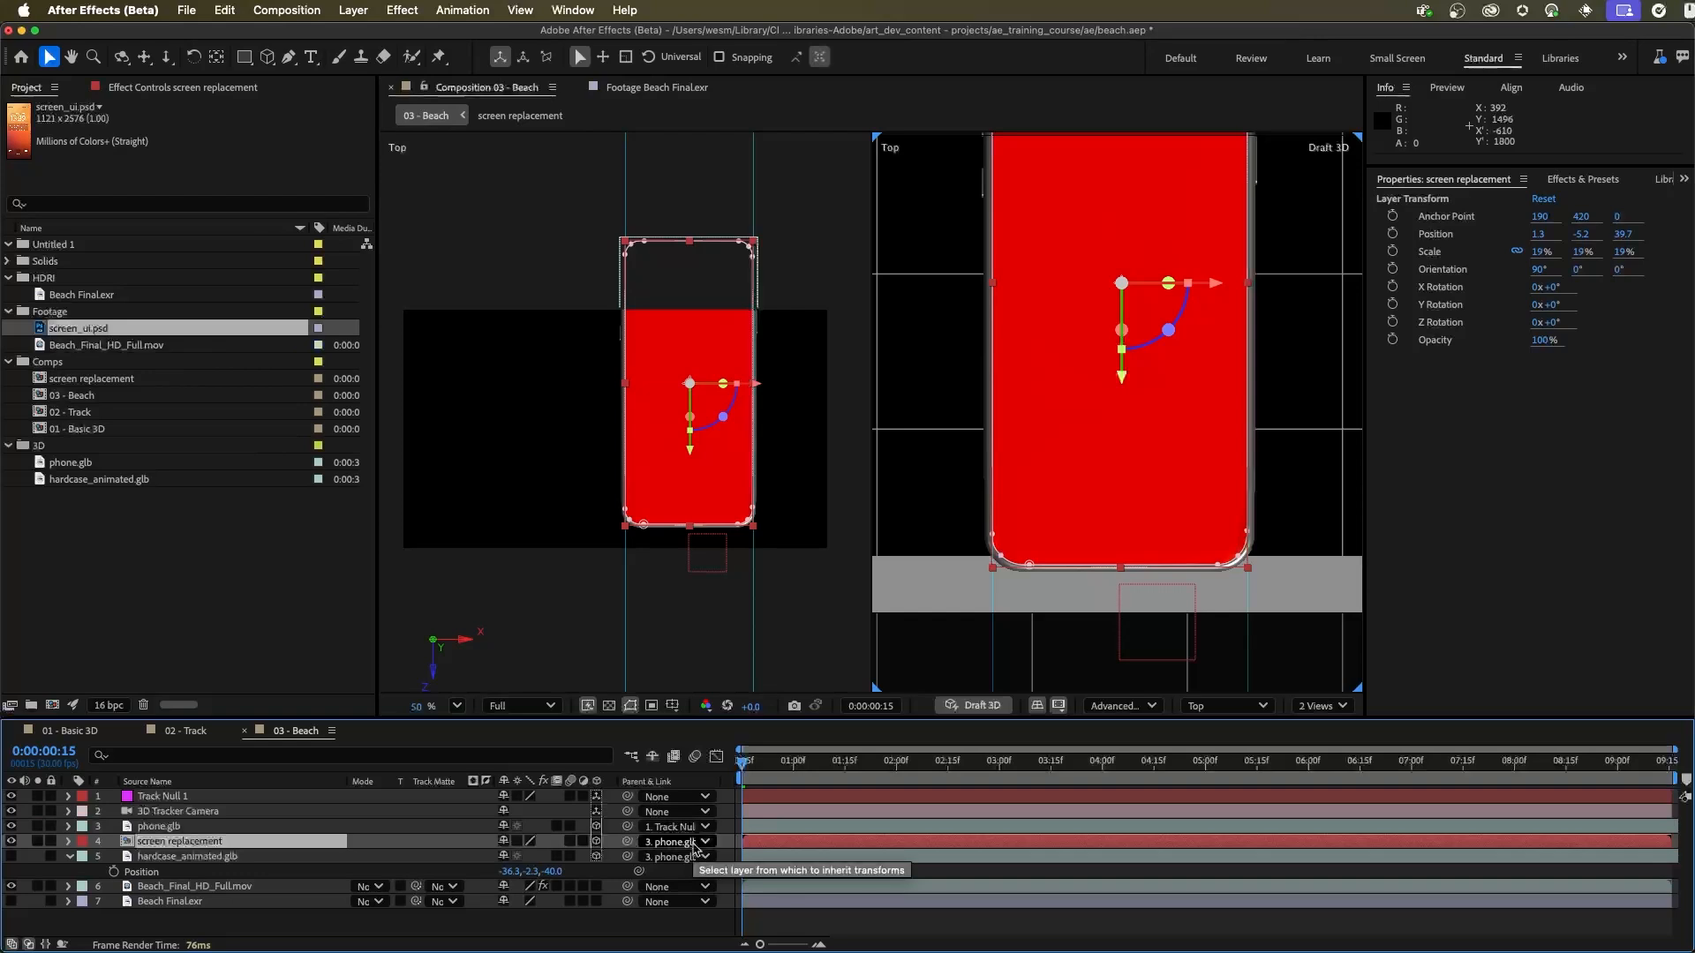
Step: In the screen replacement composition, add screen_ui.psd above the screen solid and scale it proportionally to about 31.8%
double_click(129, 845)
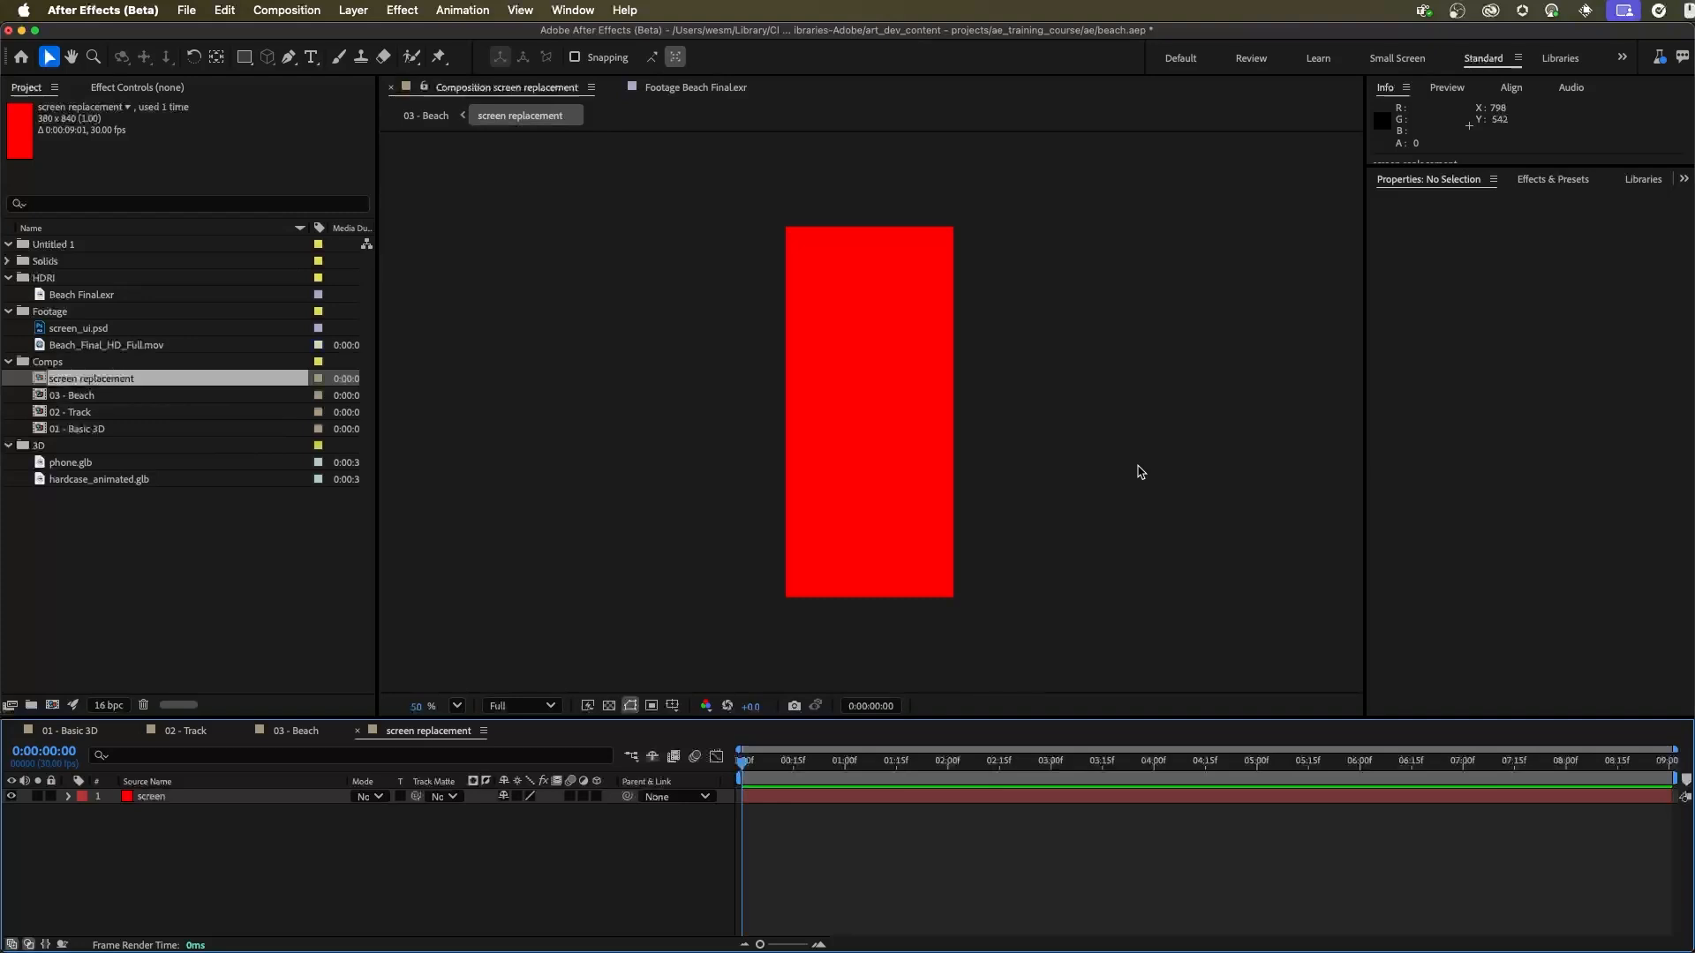
left_click(77, 329)
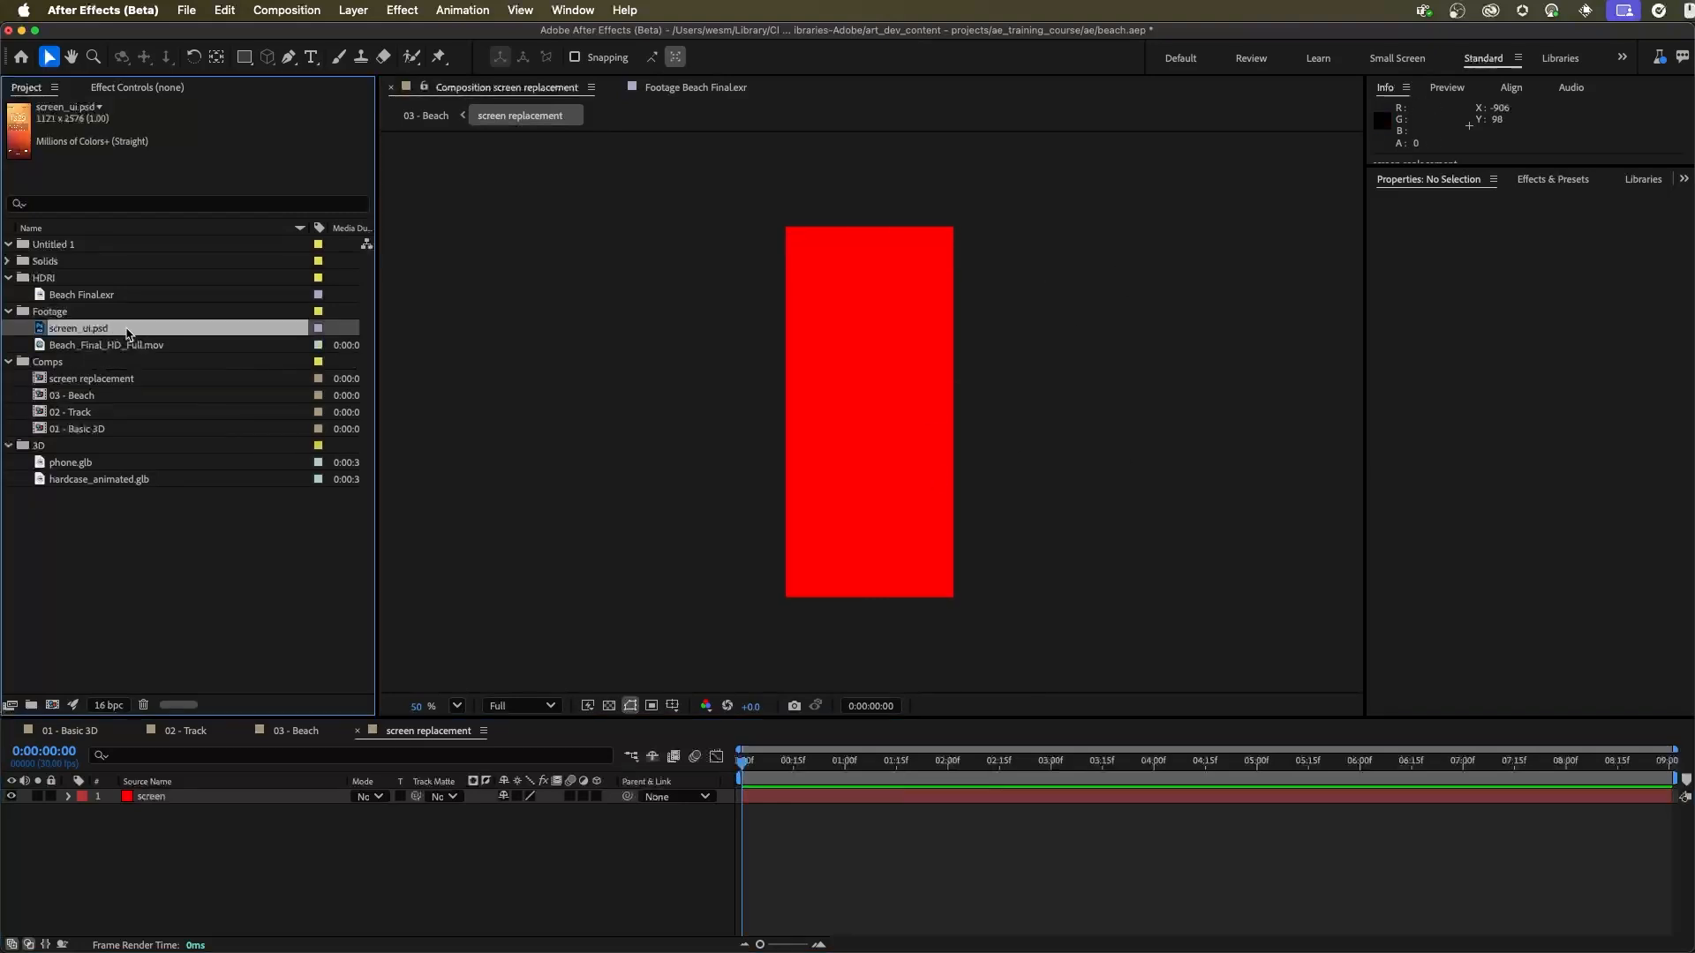
left_click_drag(69, 331, 208, 803)
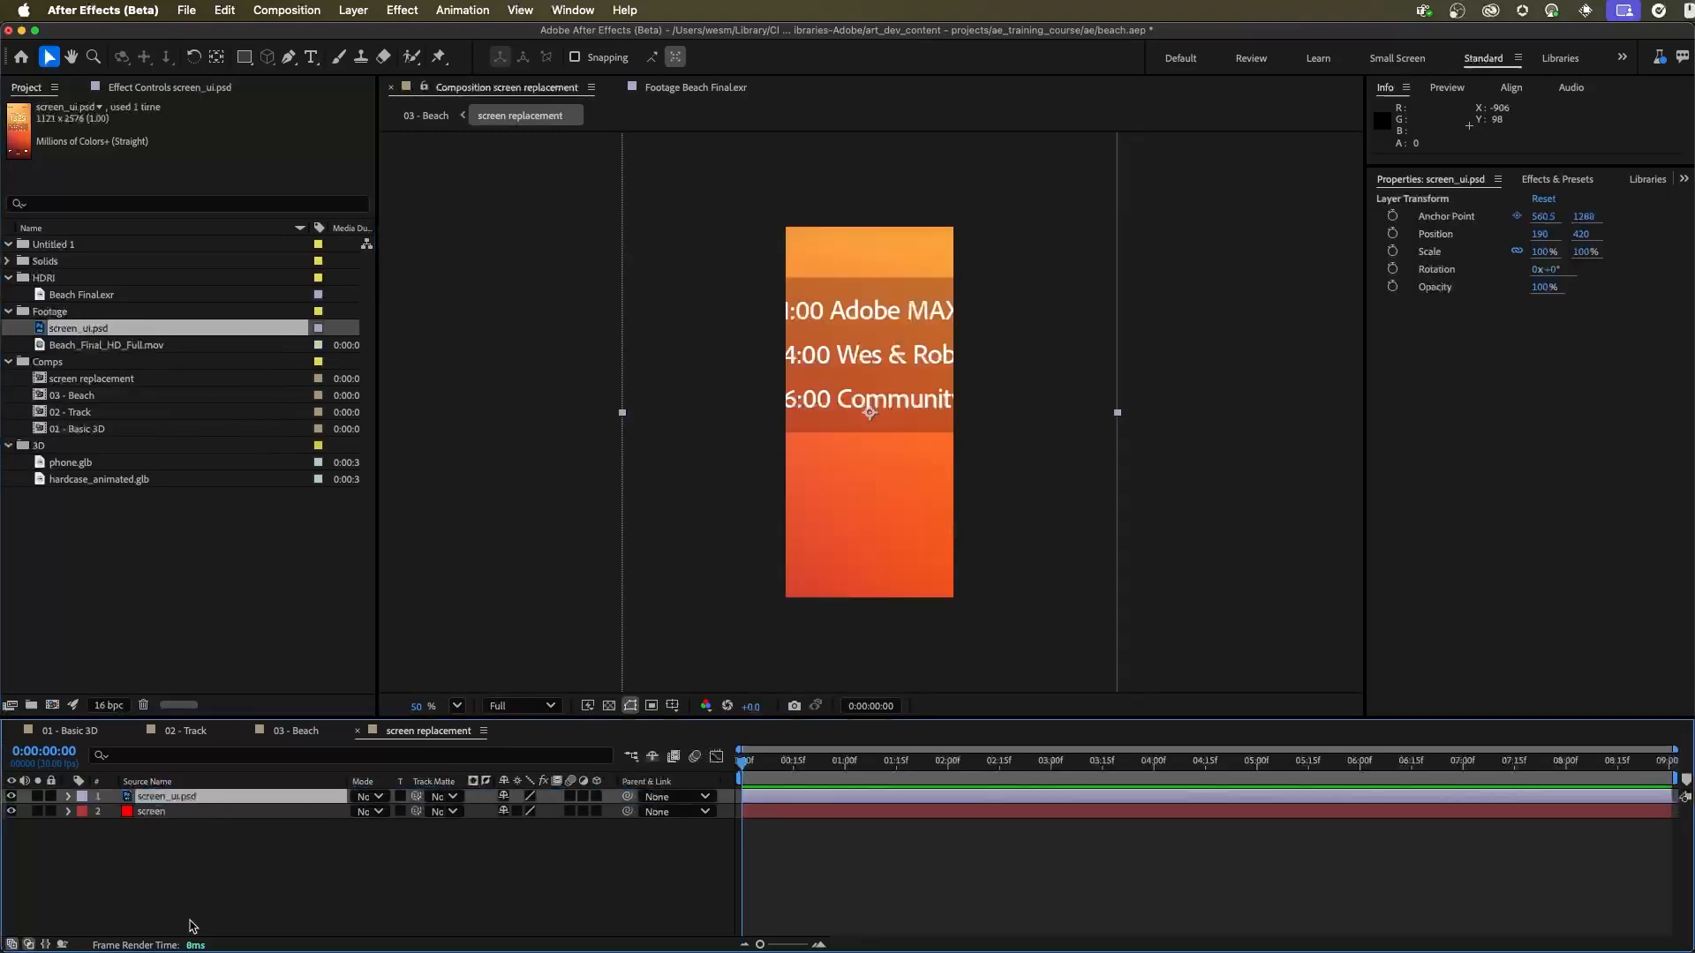
left_click_drag(1117, 412, 946, 461)
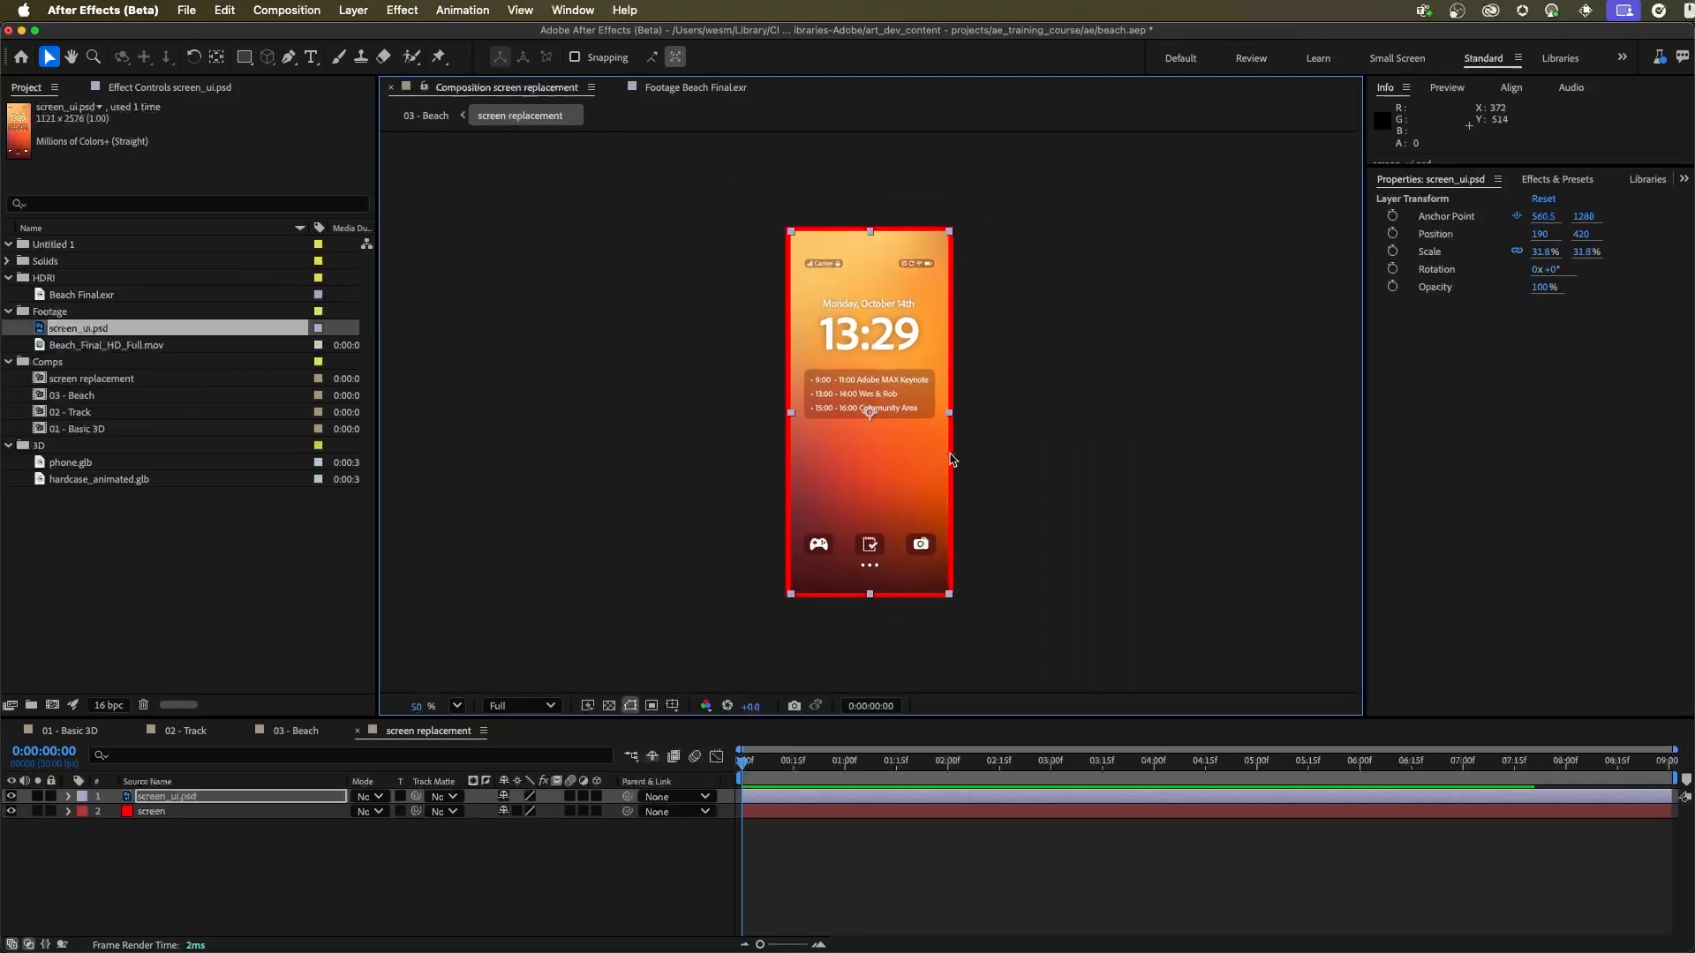
Step: Examine the lock screen artwork up close, from its status bar down to the icons and surrounding border
left_click(1104, 285)
key("slash")
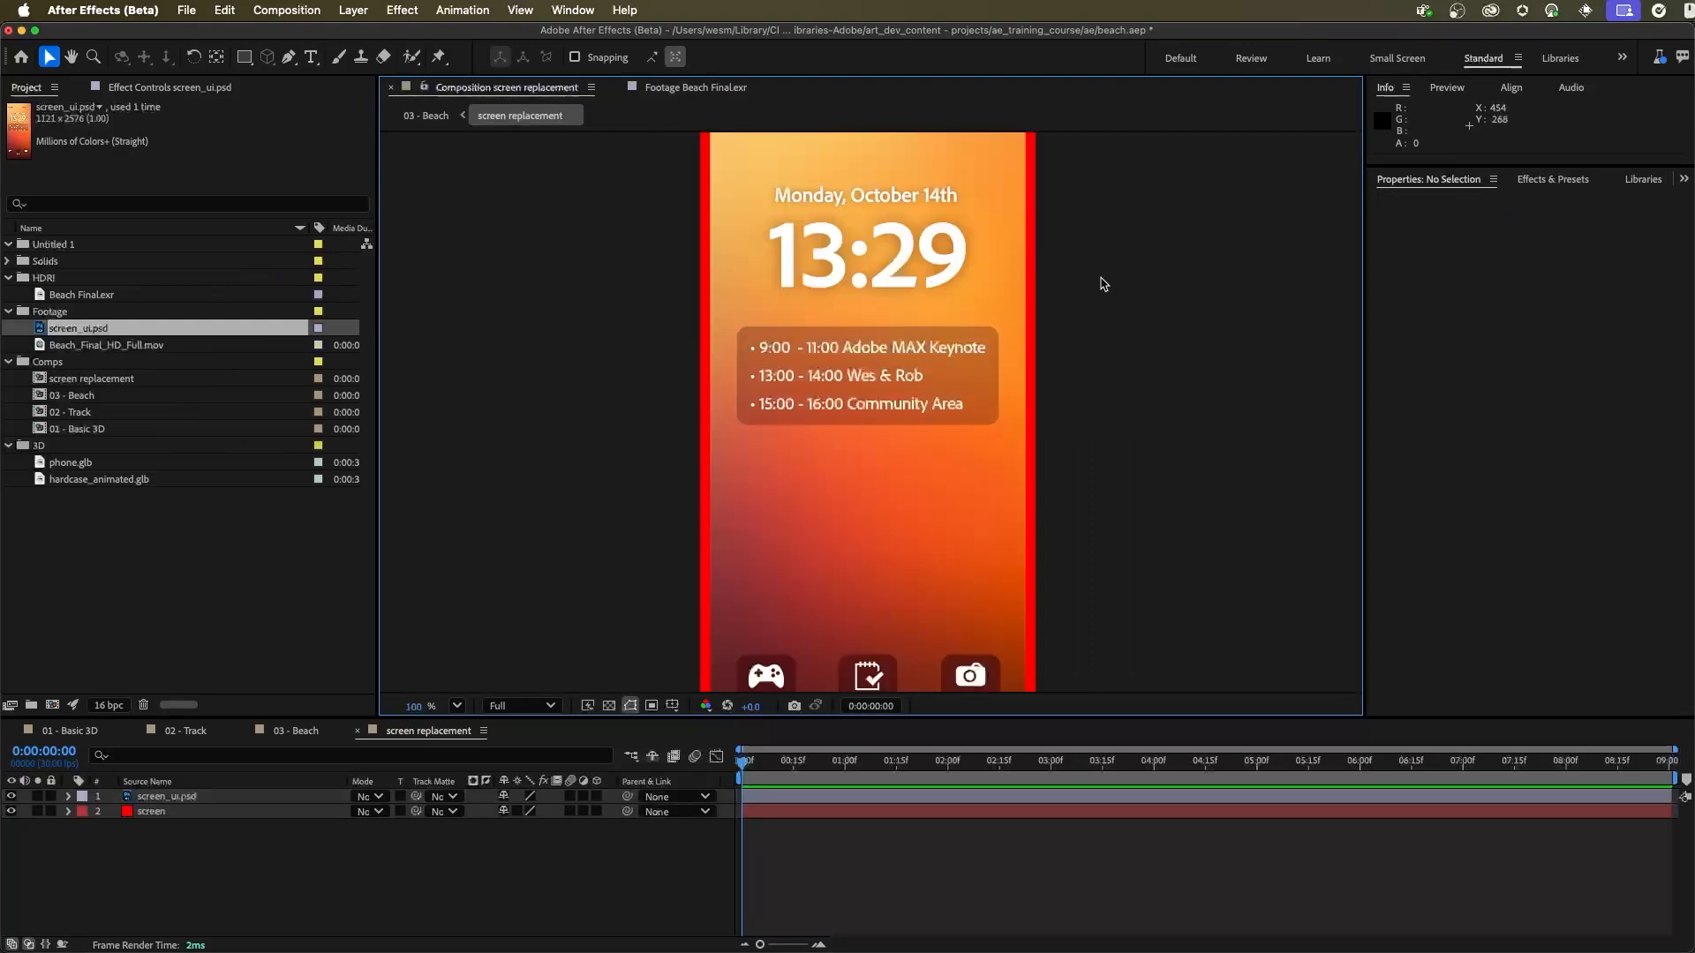
mouse_move(934, 286)
left_mouse_down()
mouse_move(927, 462)
mouse_move(961, 277)
left_mouse_up()
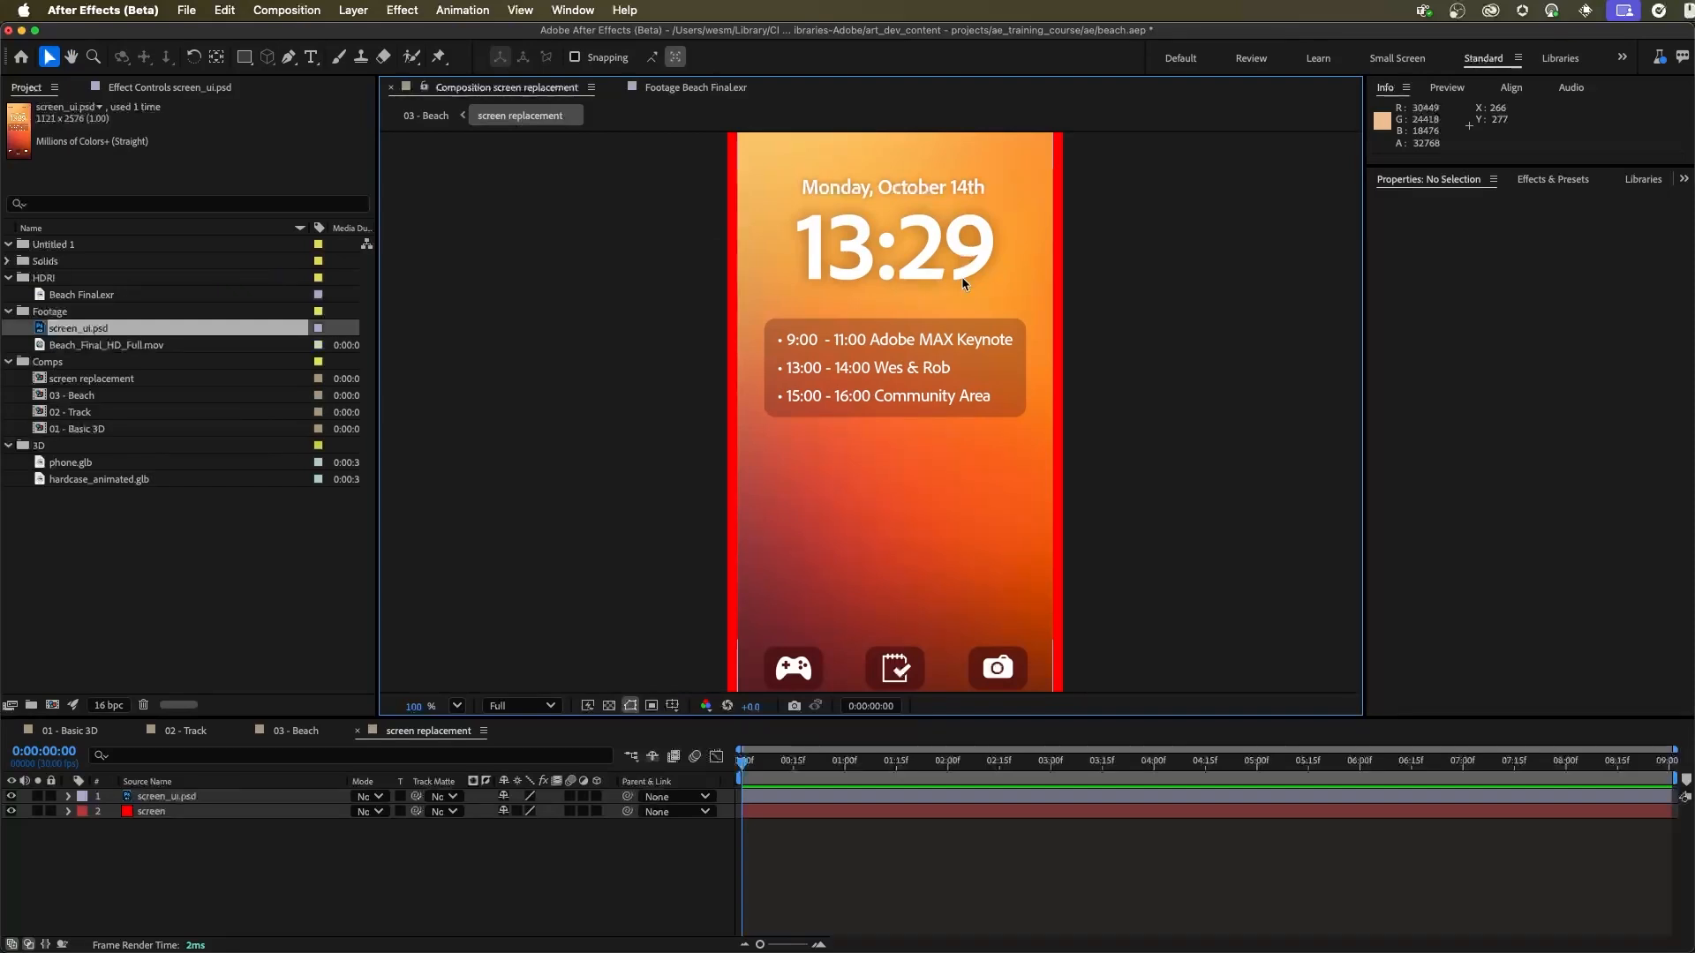
left_click_drag(895, 303, 907, 360)
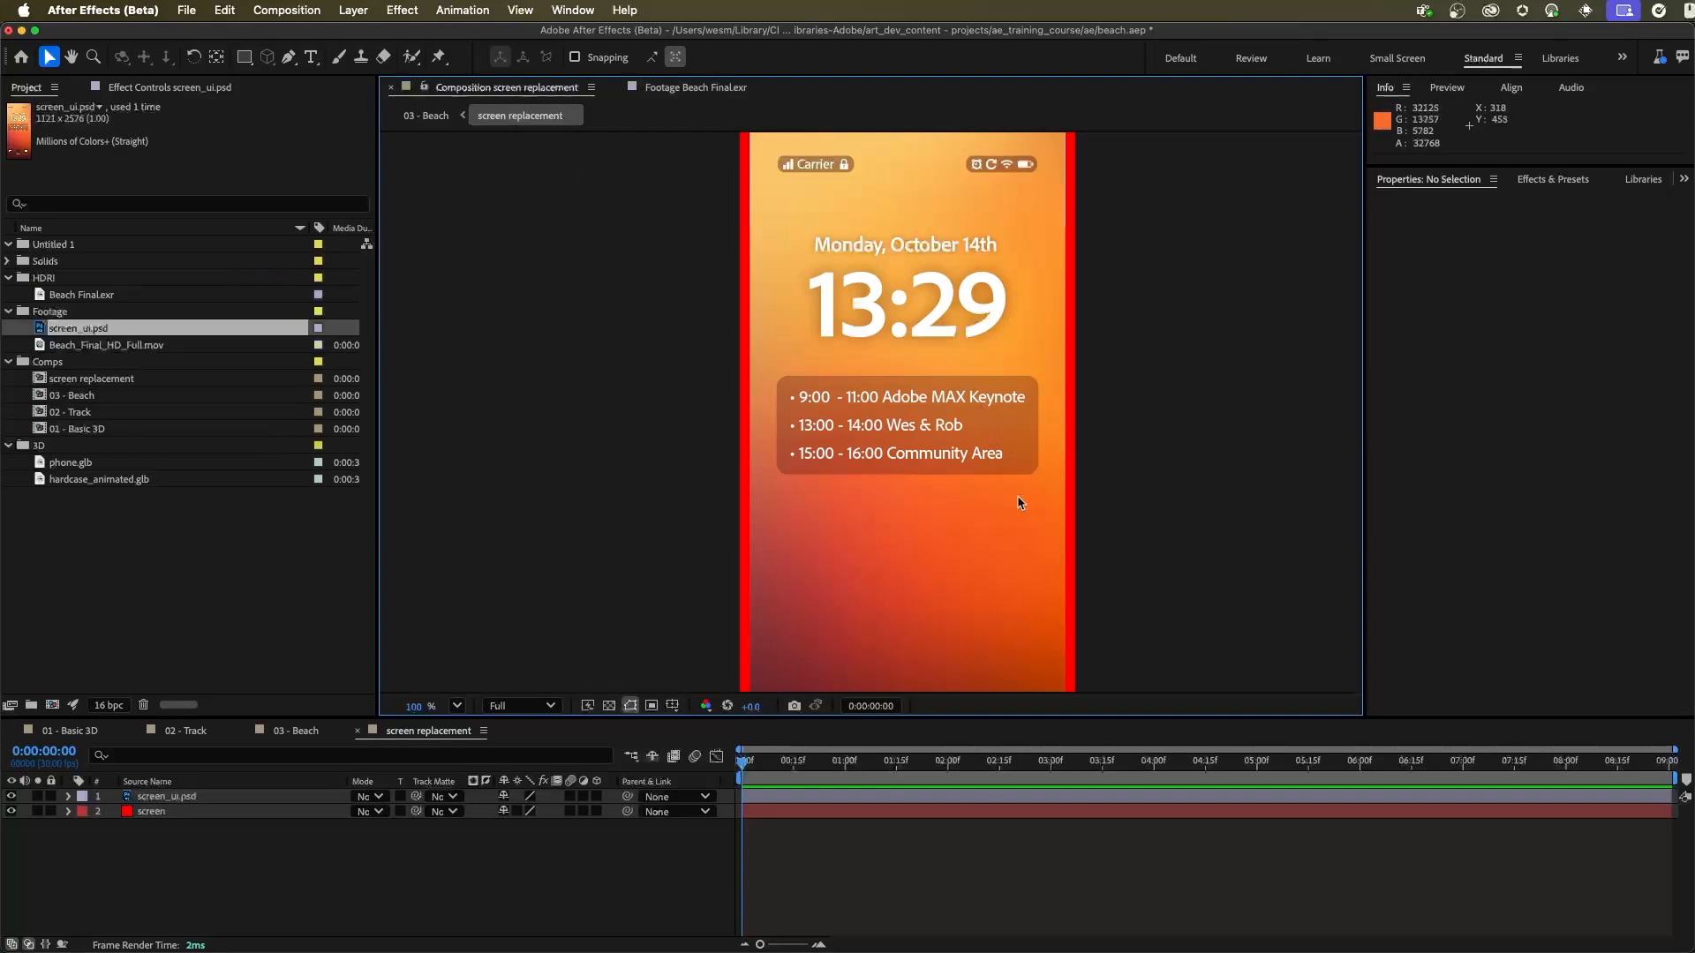
left_click_drag(945, 568, 935, 408)
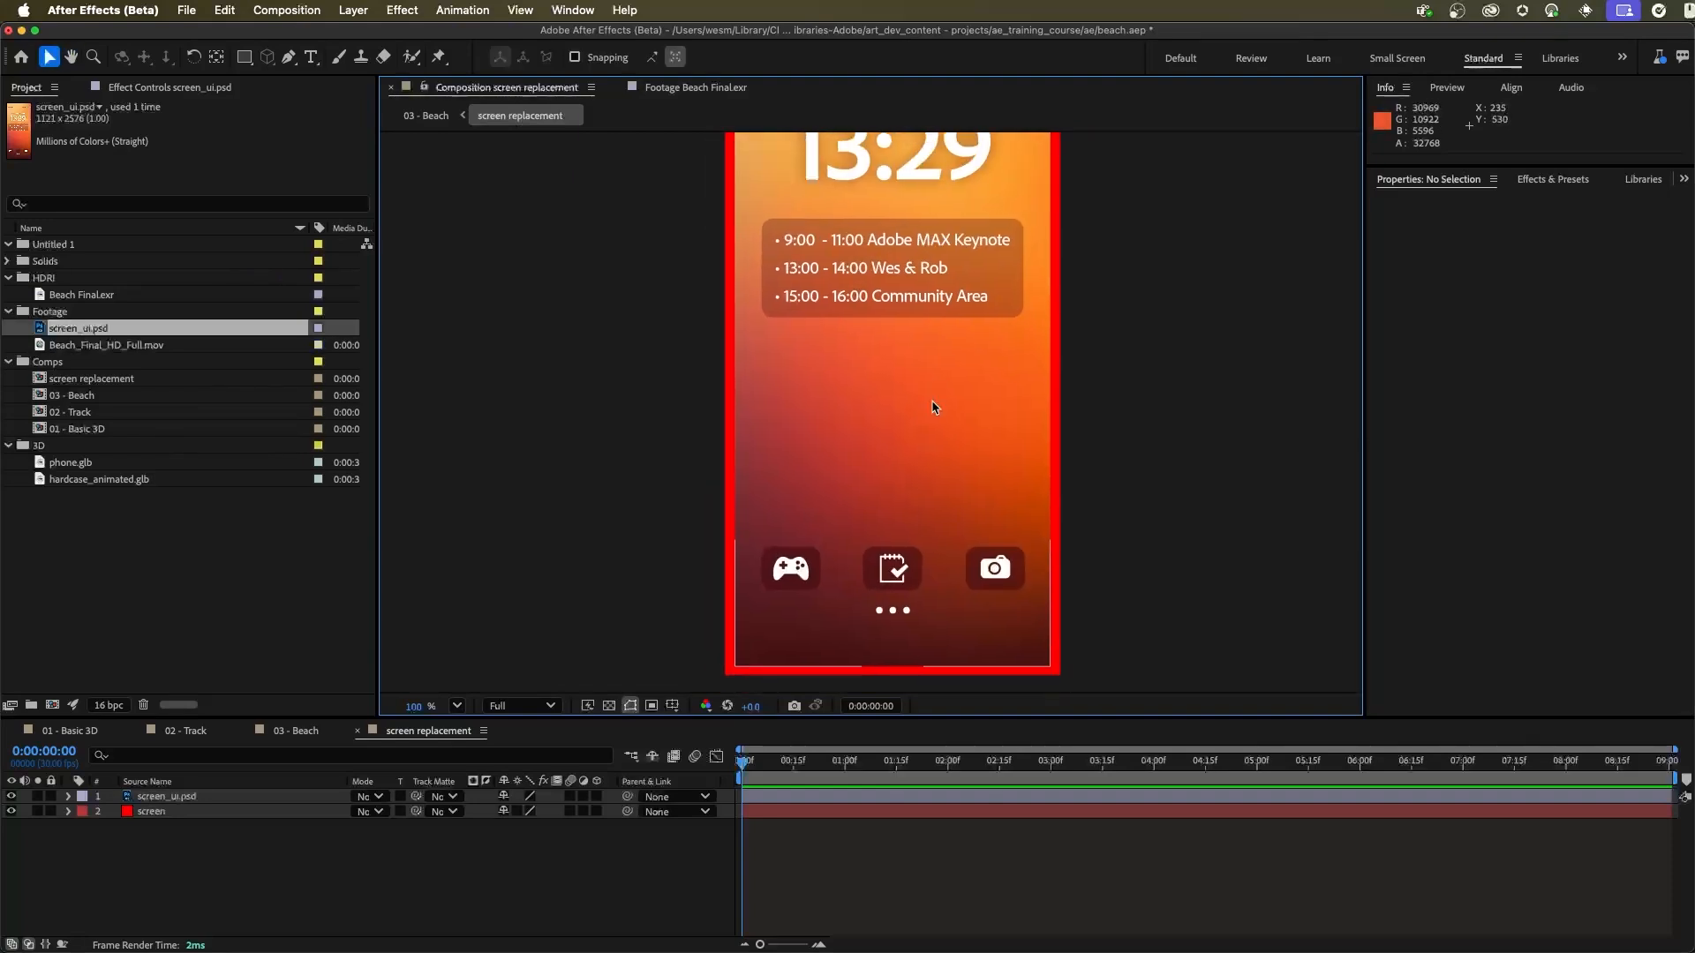
scroll(935, 408, "down", 1)
left_click_drag(953, 268, 954, 332)
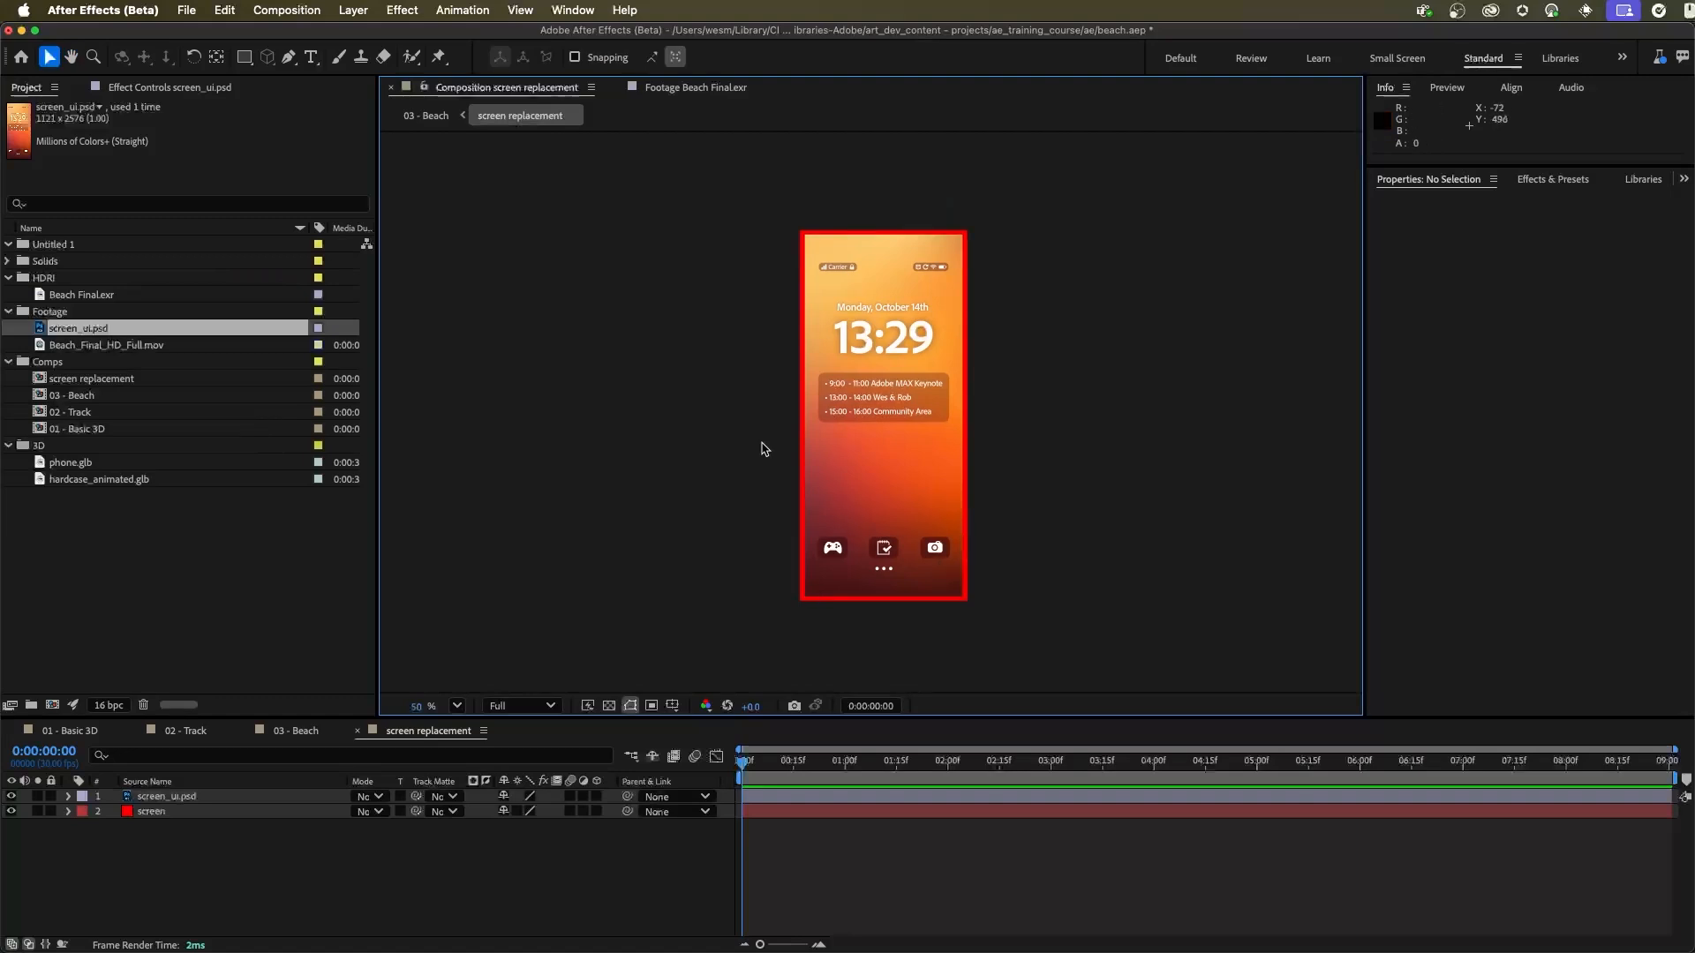
Step: Change the color of the screen solid to black and save the project
left_click(152, 812)
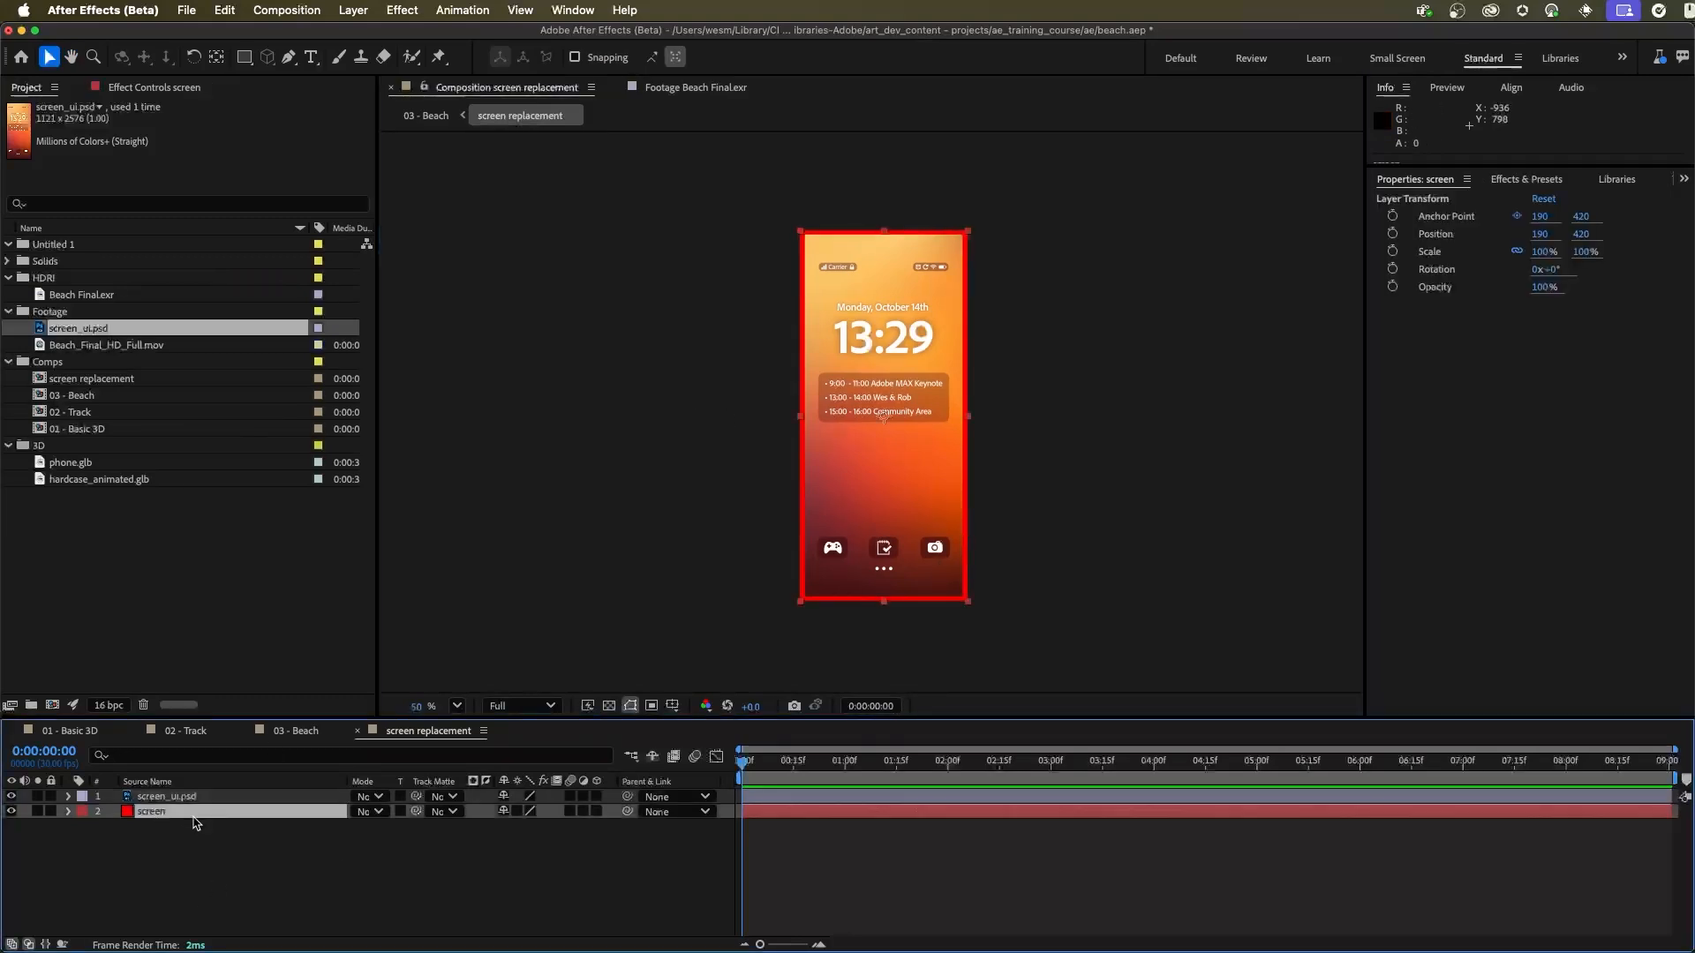
left_click(353, 10)
left_click(1179, 347)
key("super+shift+y")
left_click_drag(889, 271, 1248, 191)
left_click(1182, 527)
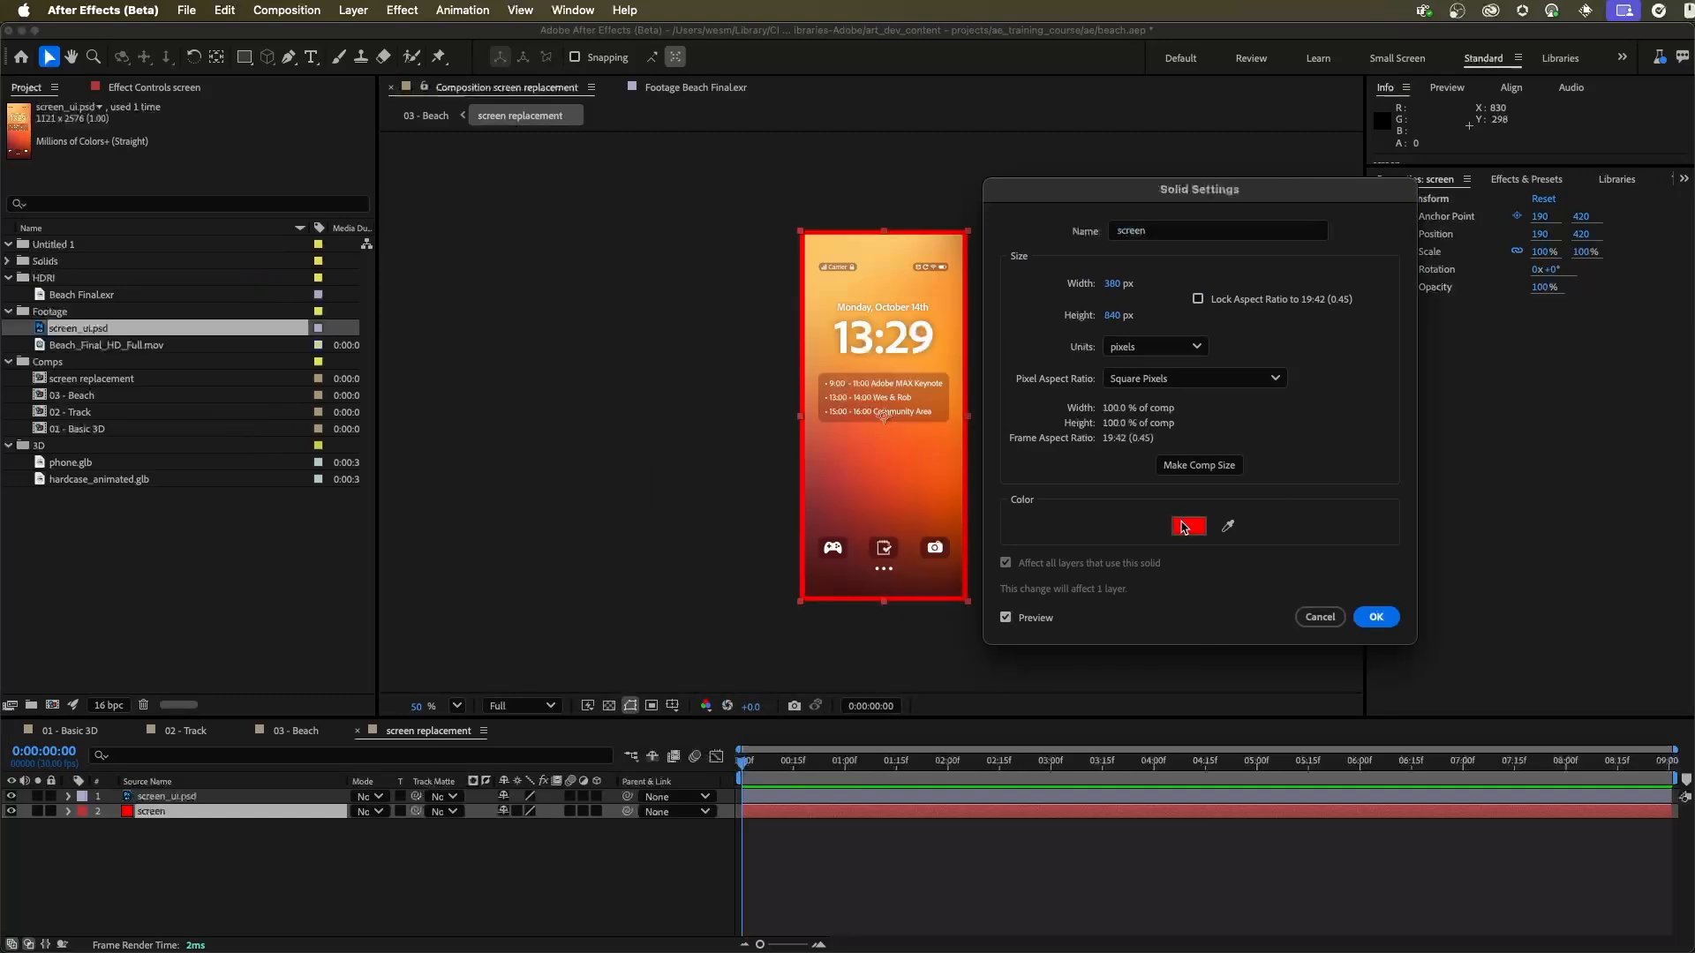
left_click_drag(1092, 488, 974, 547)
left_click(1376, 316)
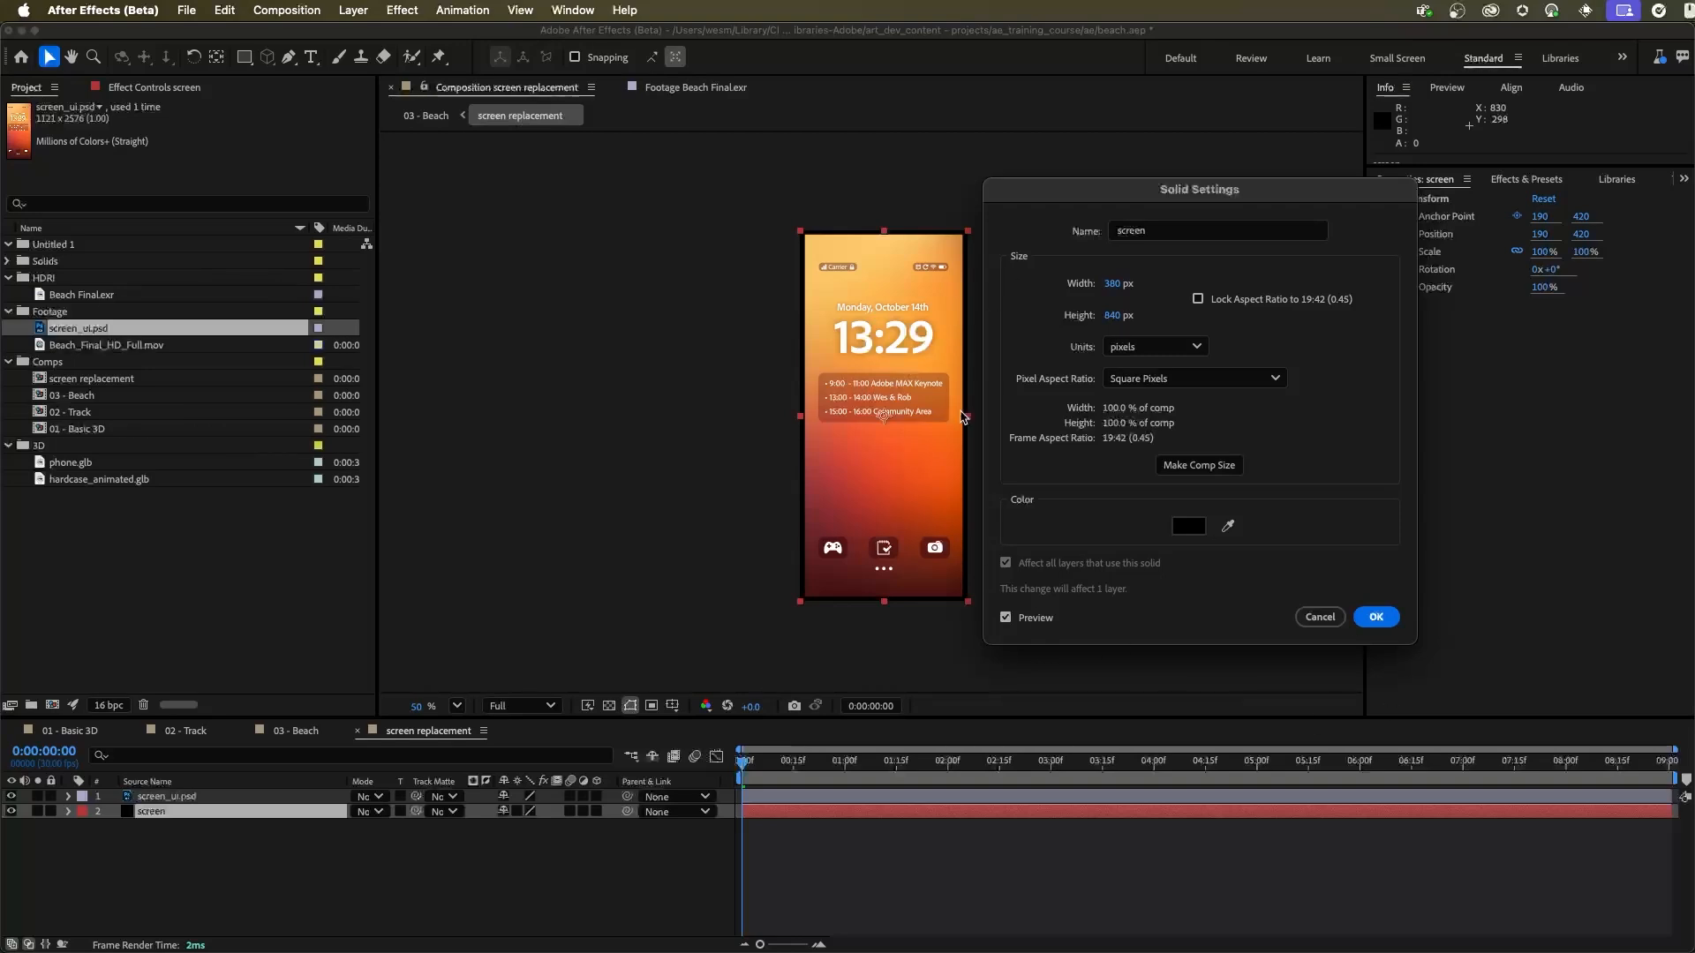
left_click(1374, 618)
left_click(1092, 495)
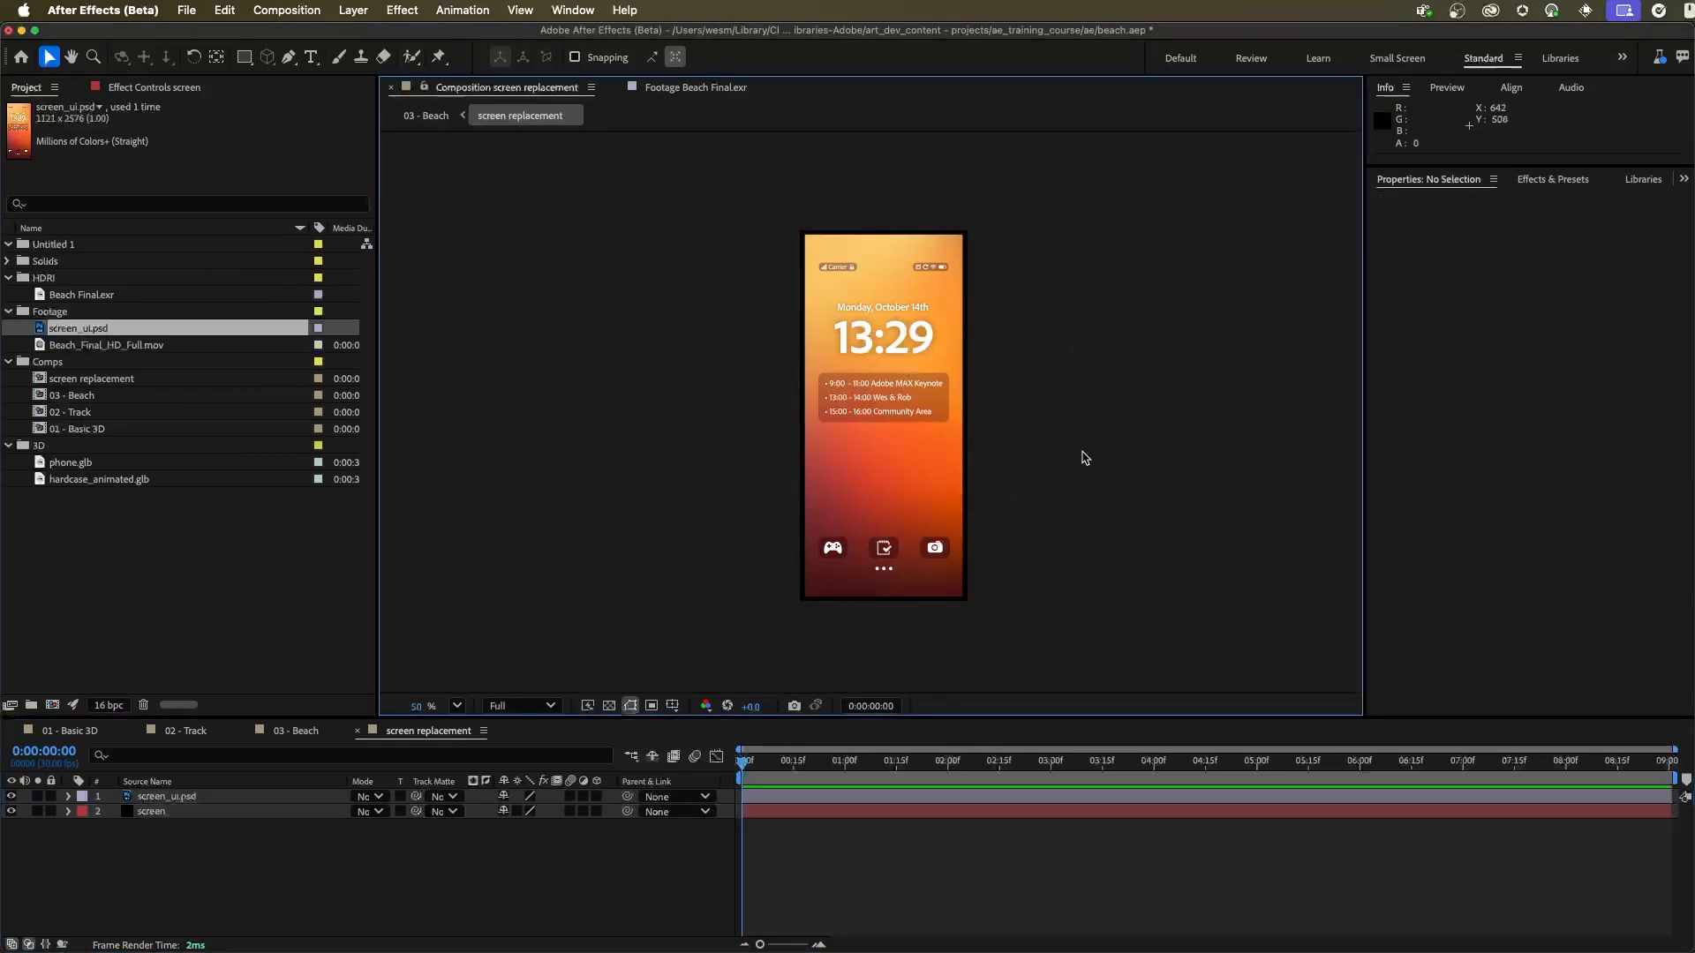
key("cmd+s")
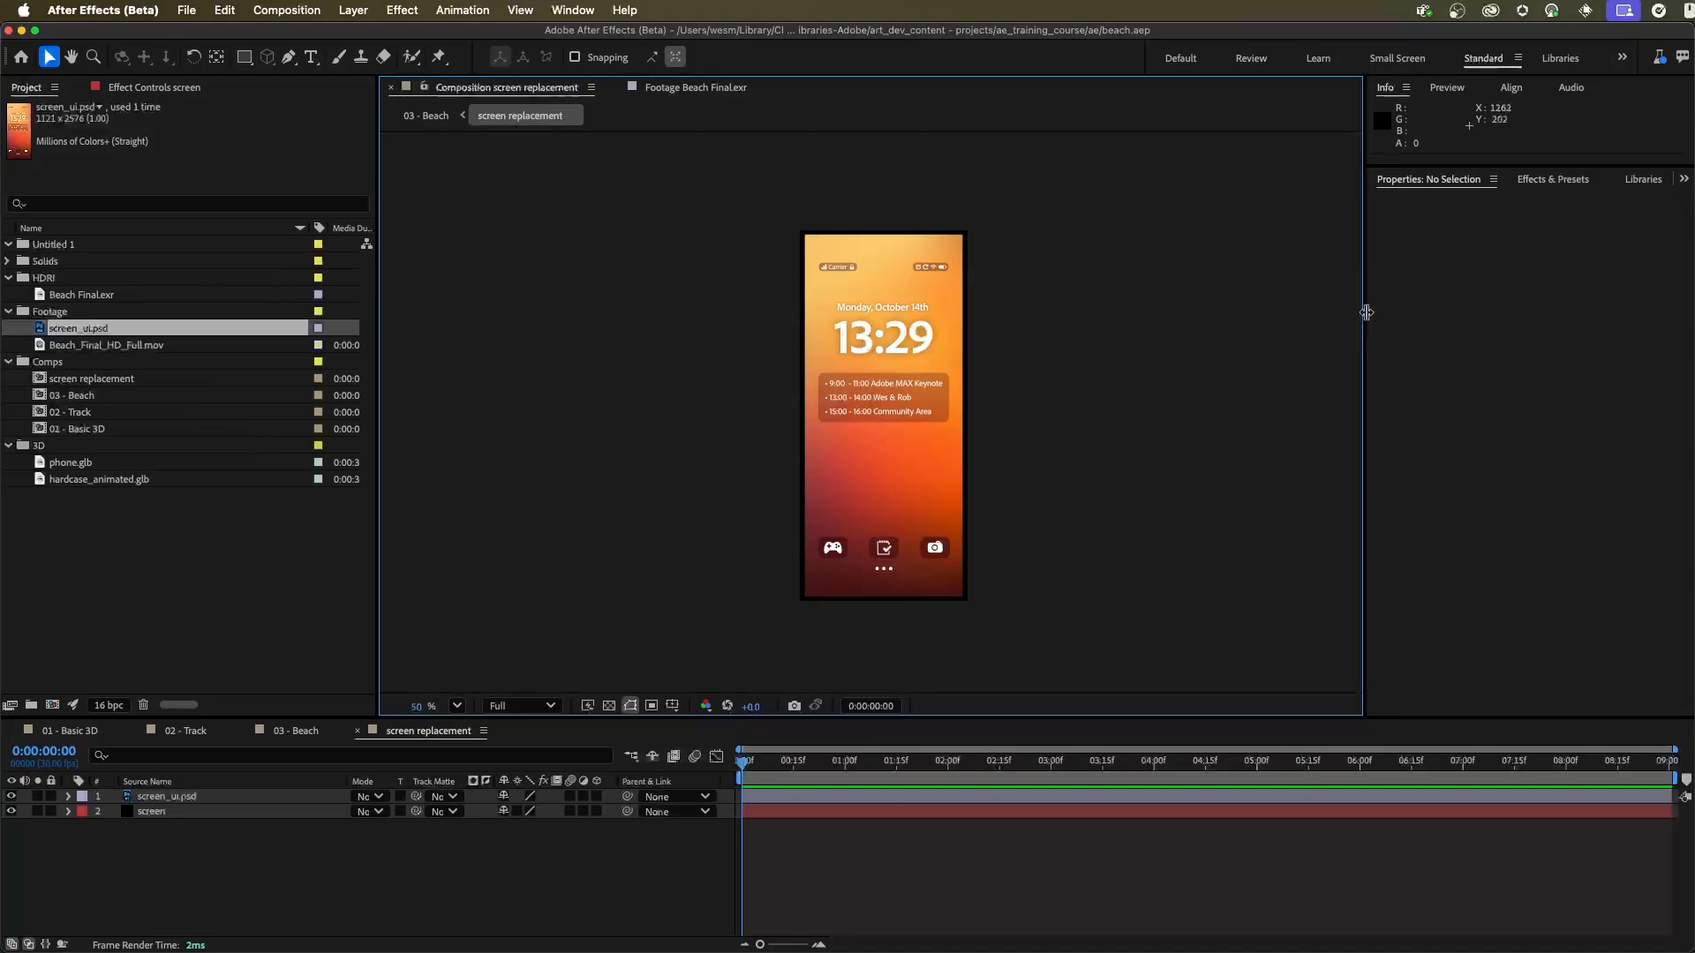
Step: Expose the screen_ui.psd layer in Essential Graphics as a replaceable media property named Screen
left_click(571, 11)
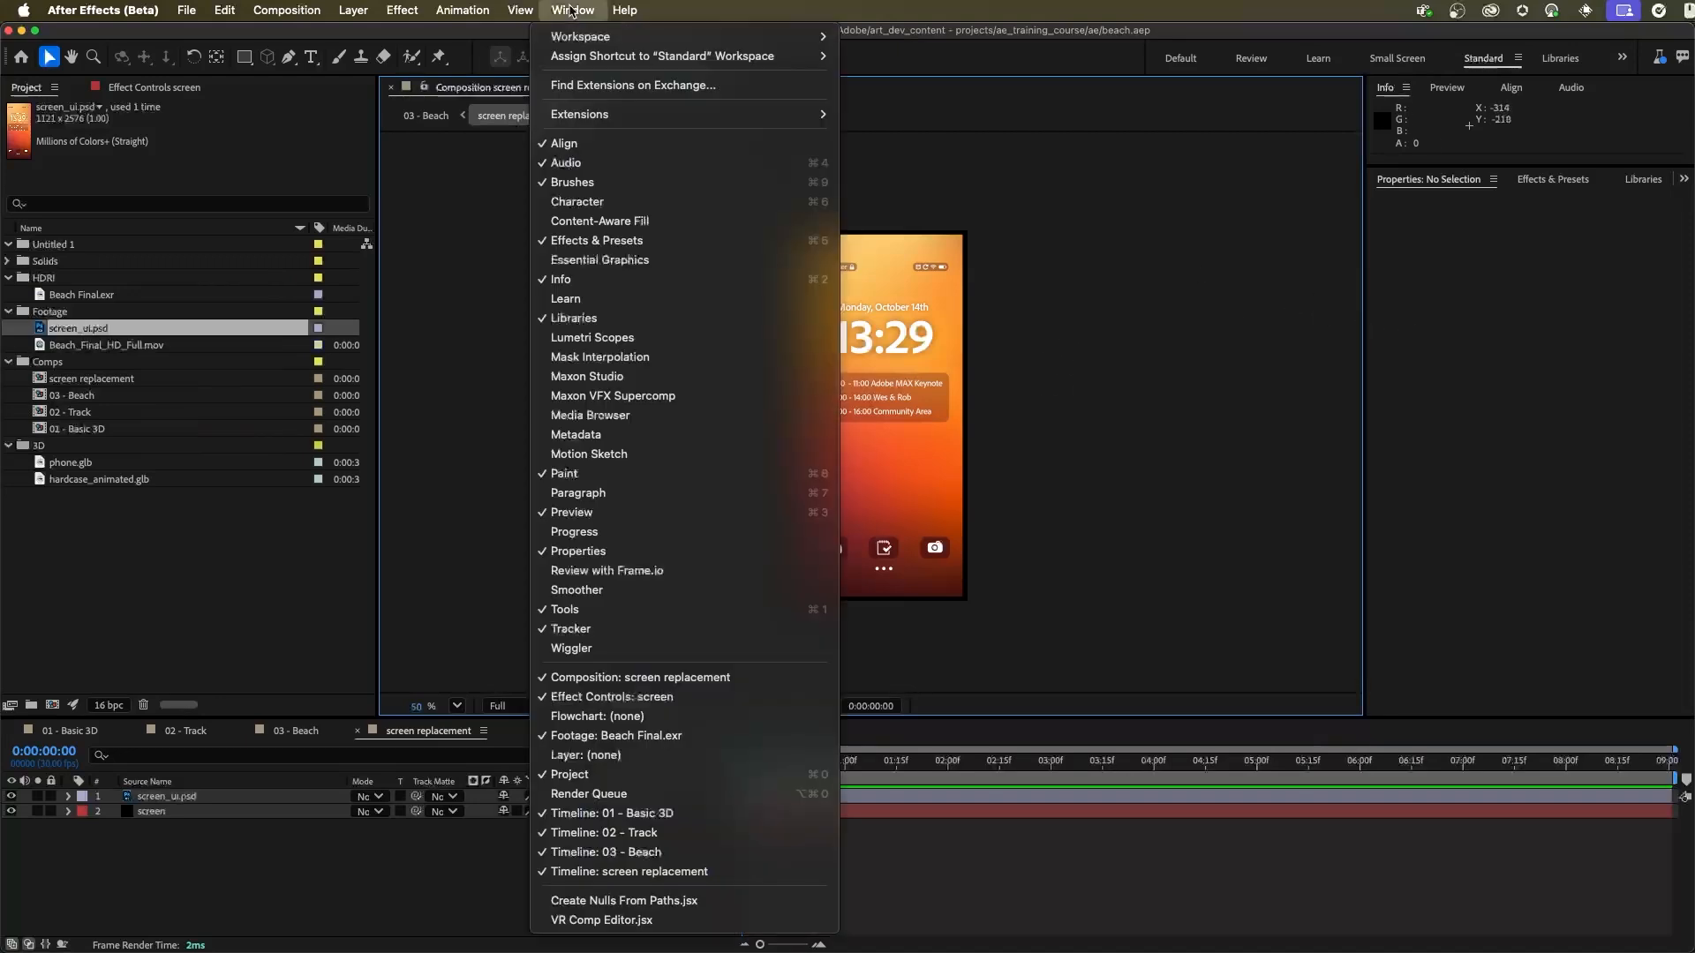
left_click(662, 260)
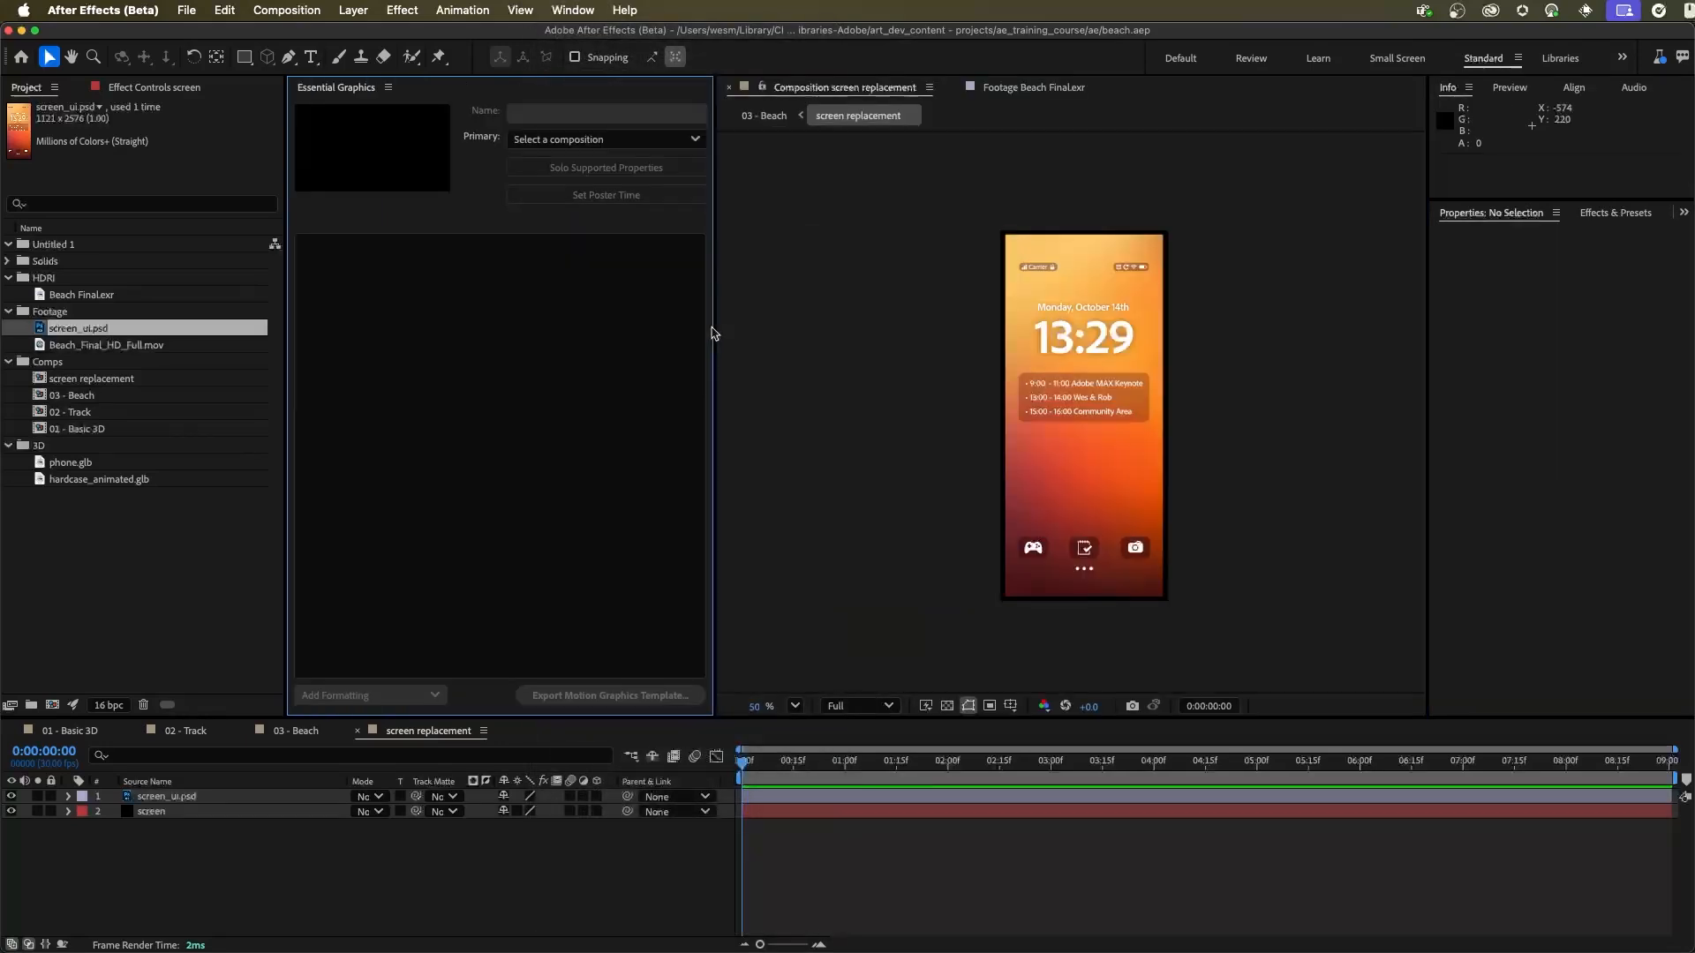
left_click_drag(165, 796, 375, 366)
left_click(357, 249)
type("Screen")
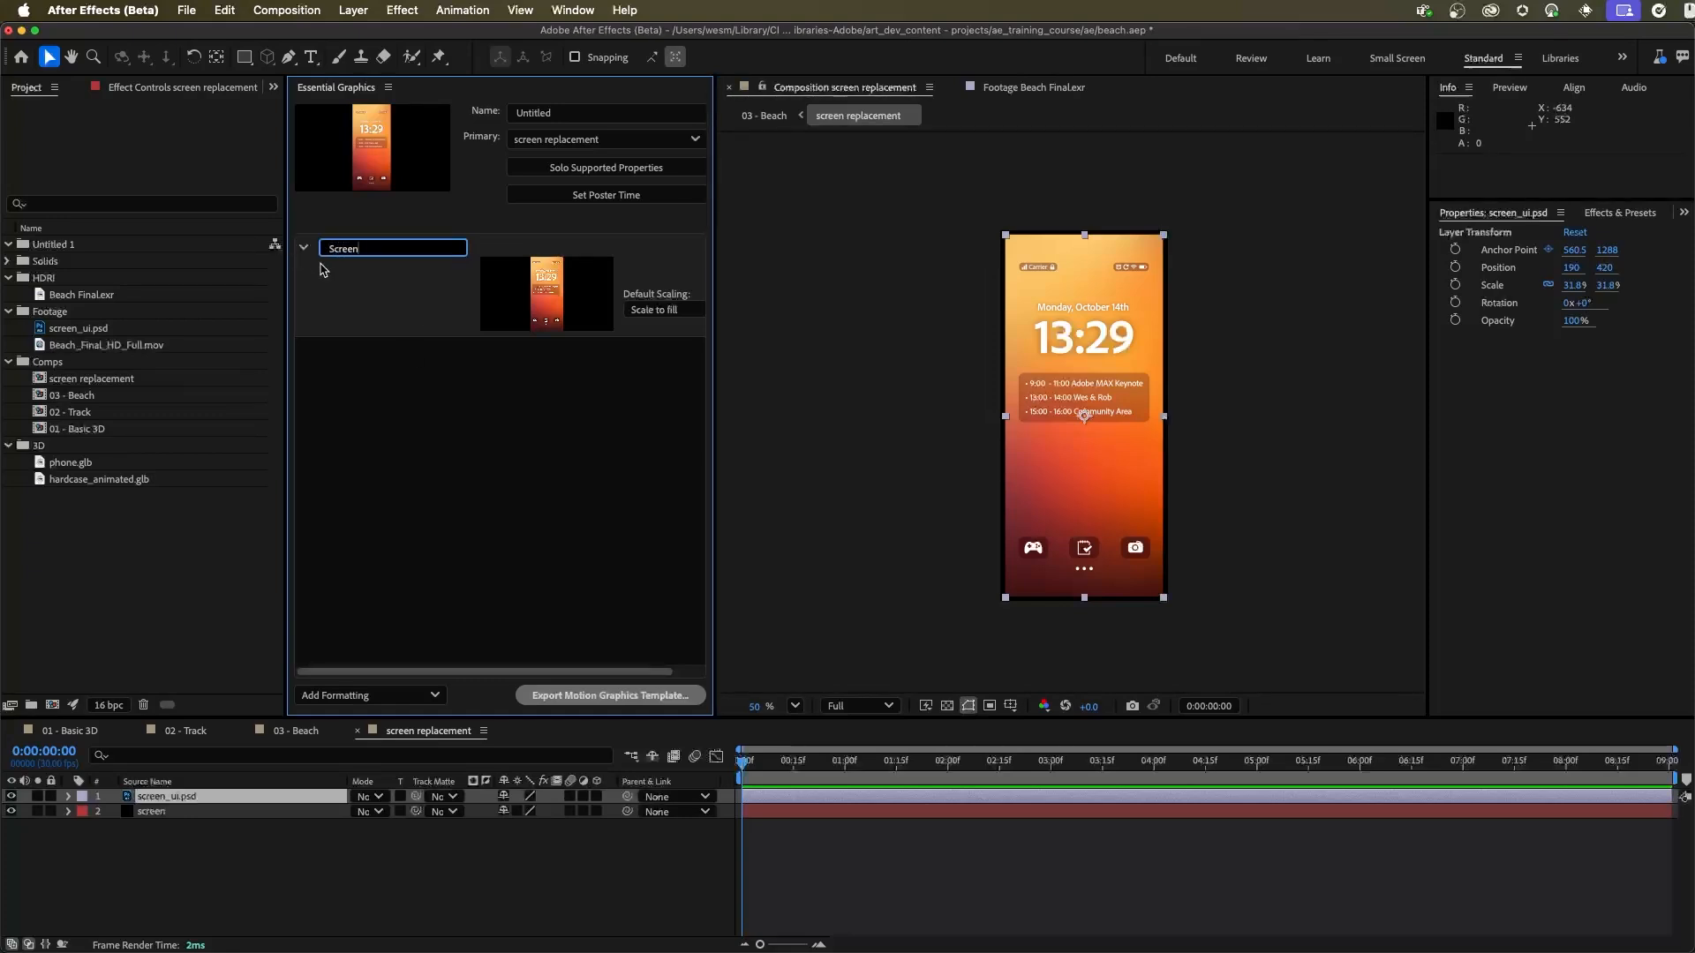
left_click(453, 483)
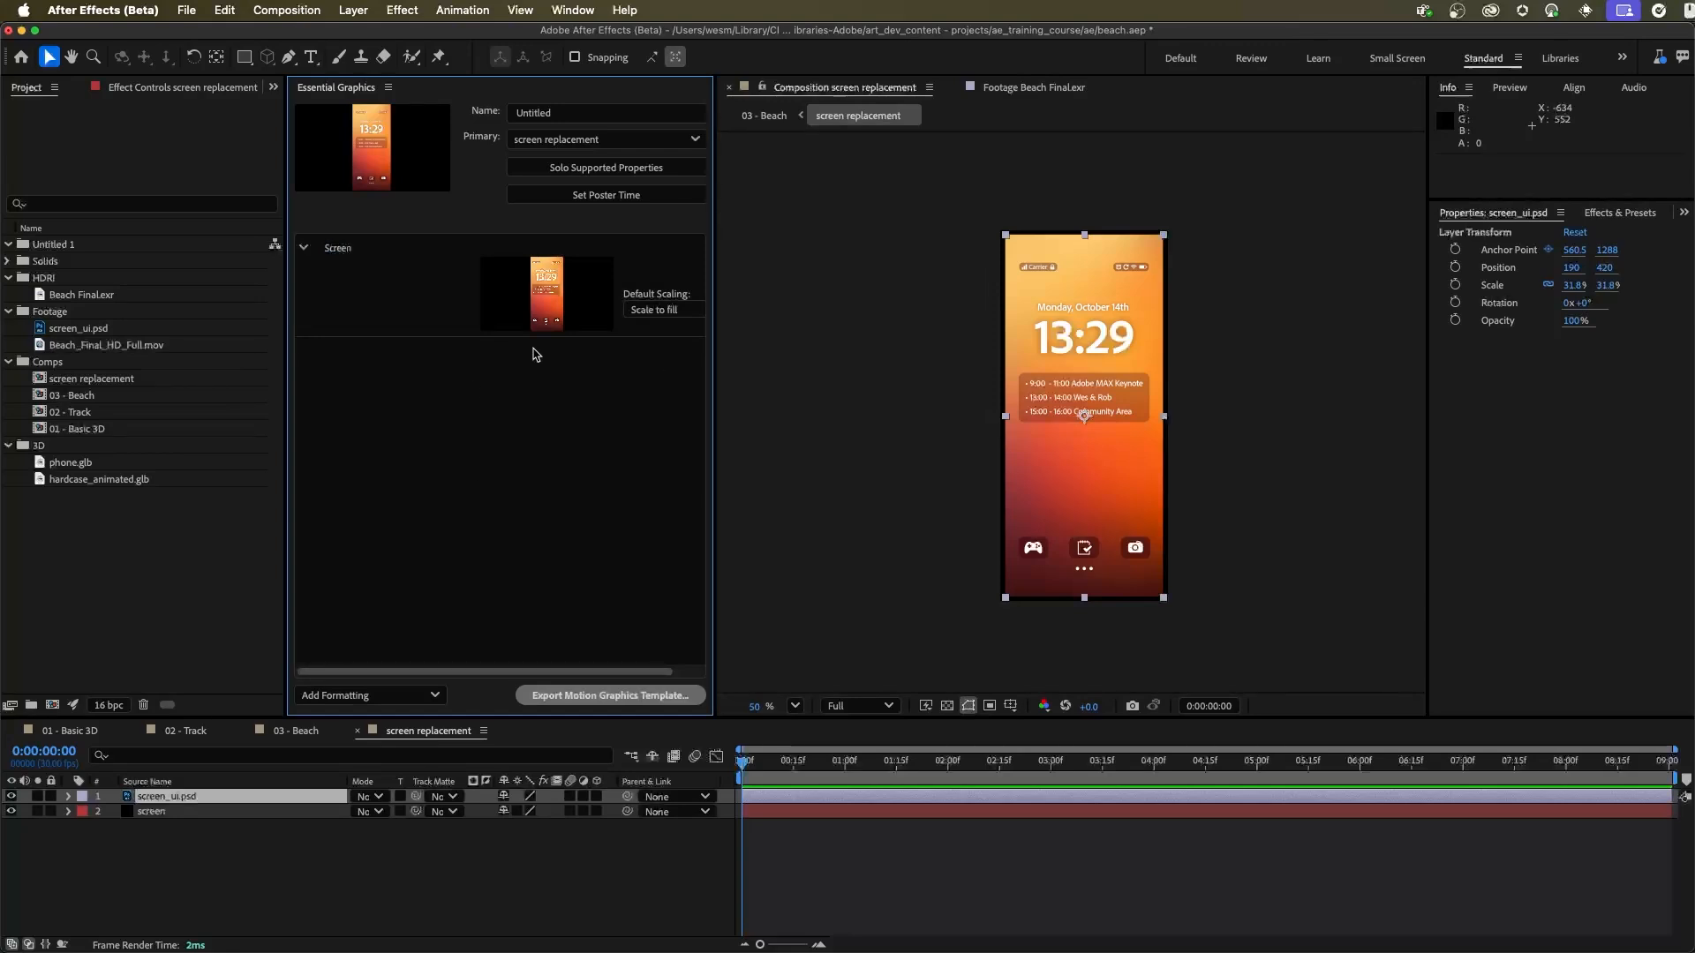
Step: Save the project and return to the 03 - Beach composition to view the screen replacement layer's Screen property
key("super+s")
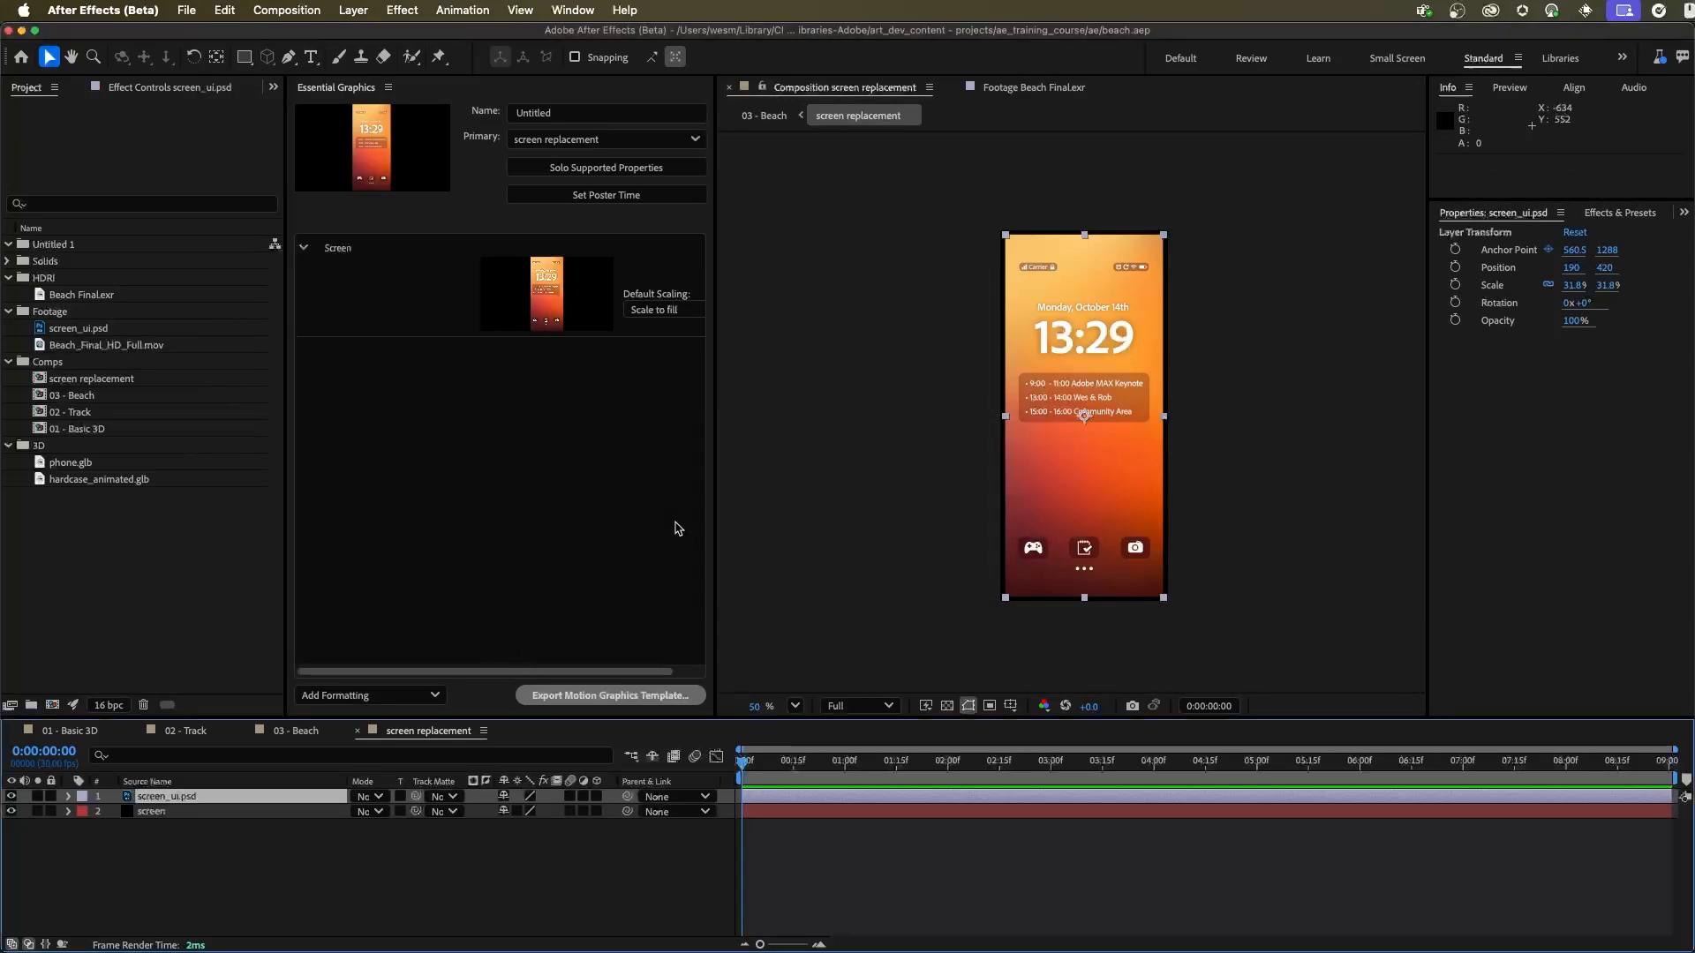
left_click(300, 732)
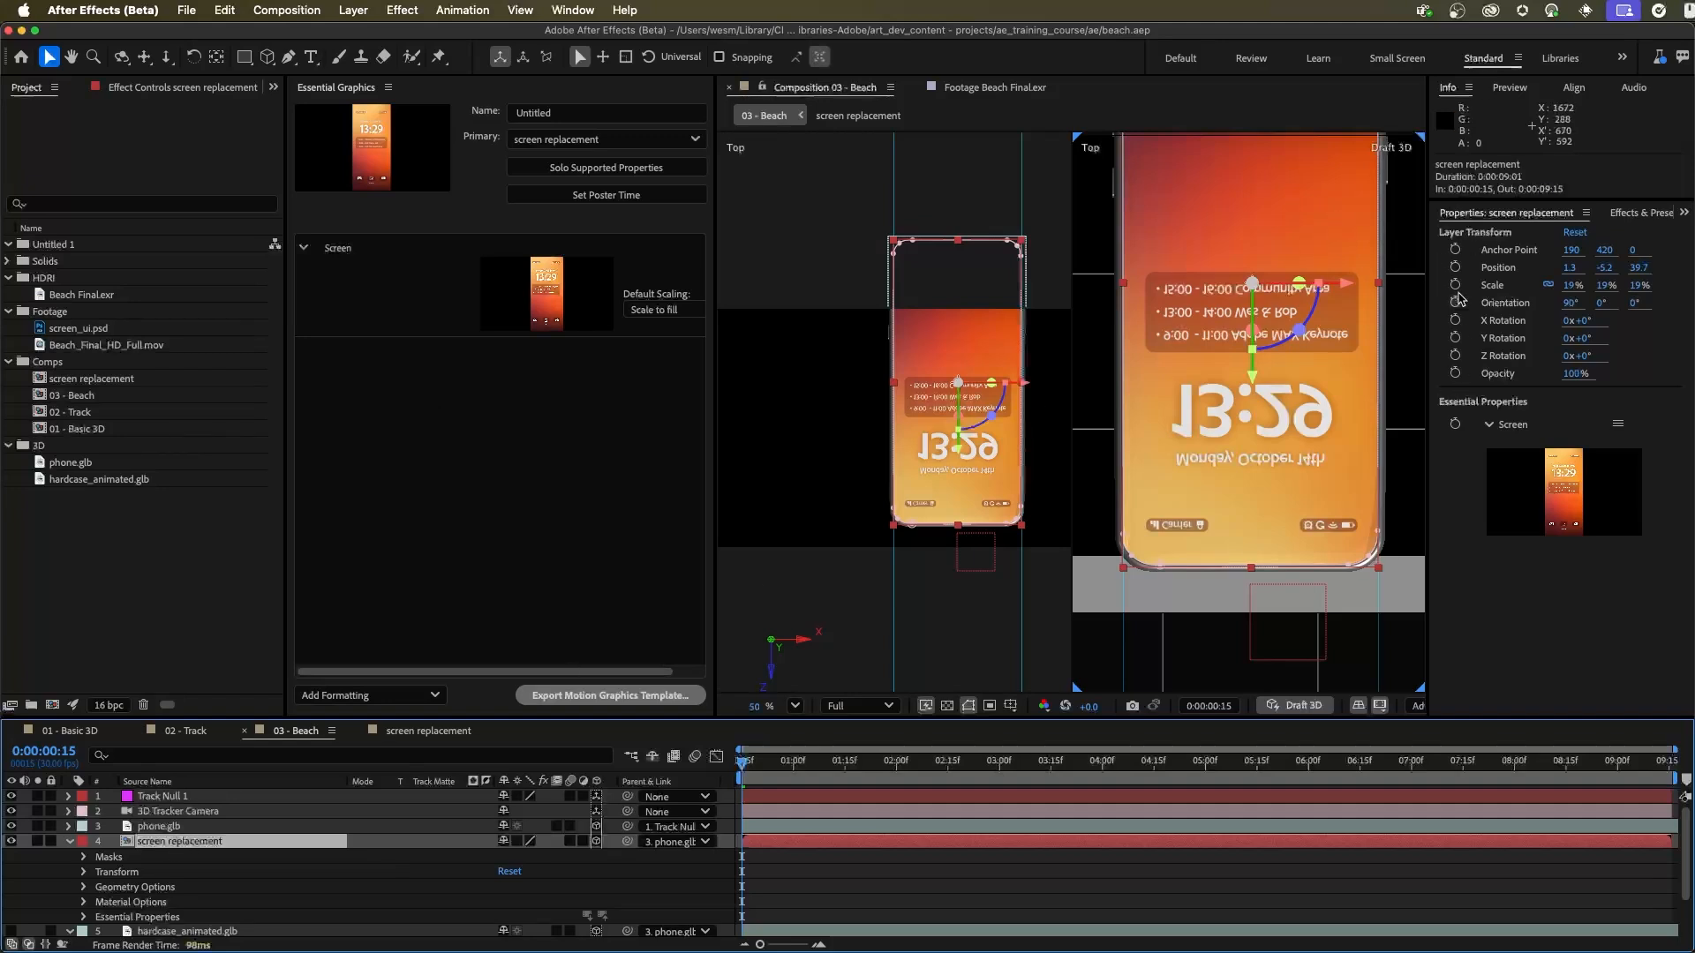
mouse_move(1582, 486)
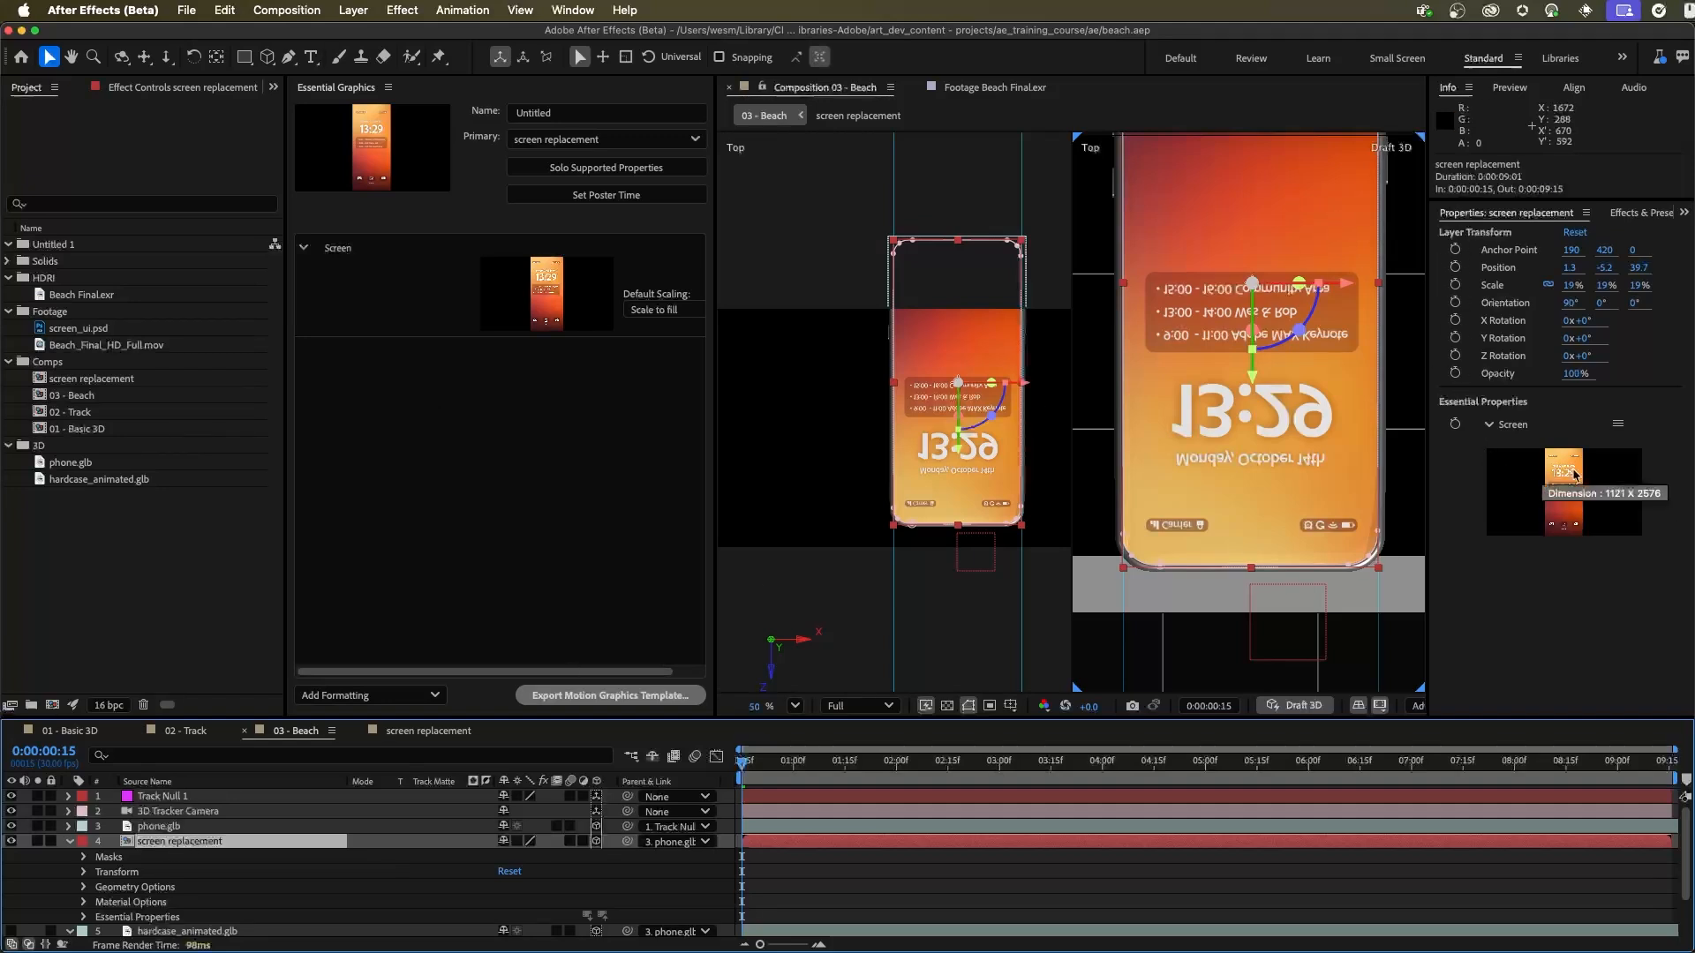
Step: Try Beach_Final_HD_Full.mov as the Screen media in the layer's Essential Properties, preview it over time, and undo the replacement
left_click_drag(1541, 492, 1274, 602)
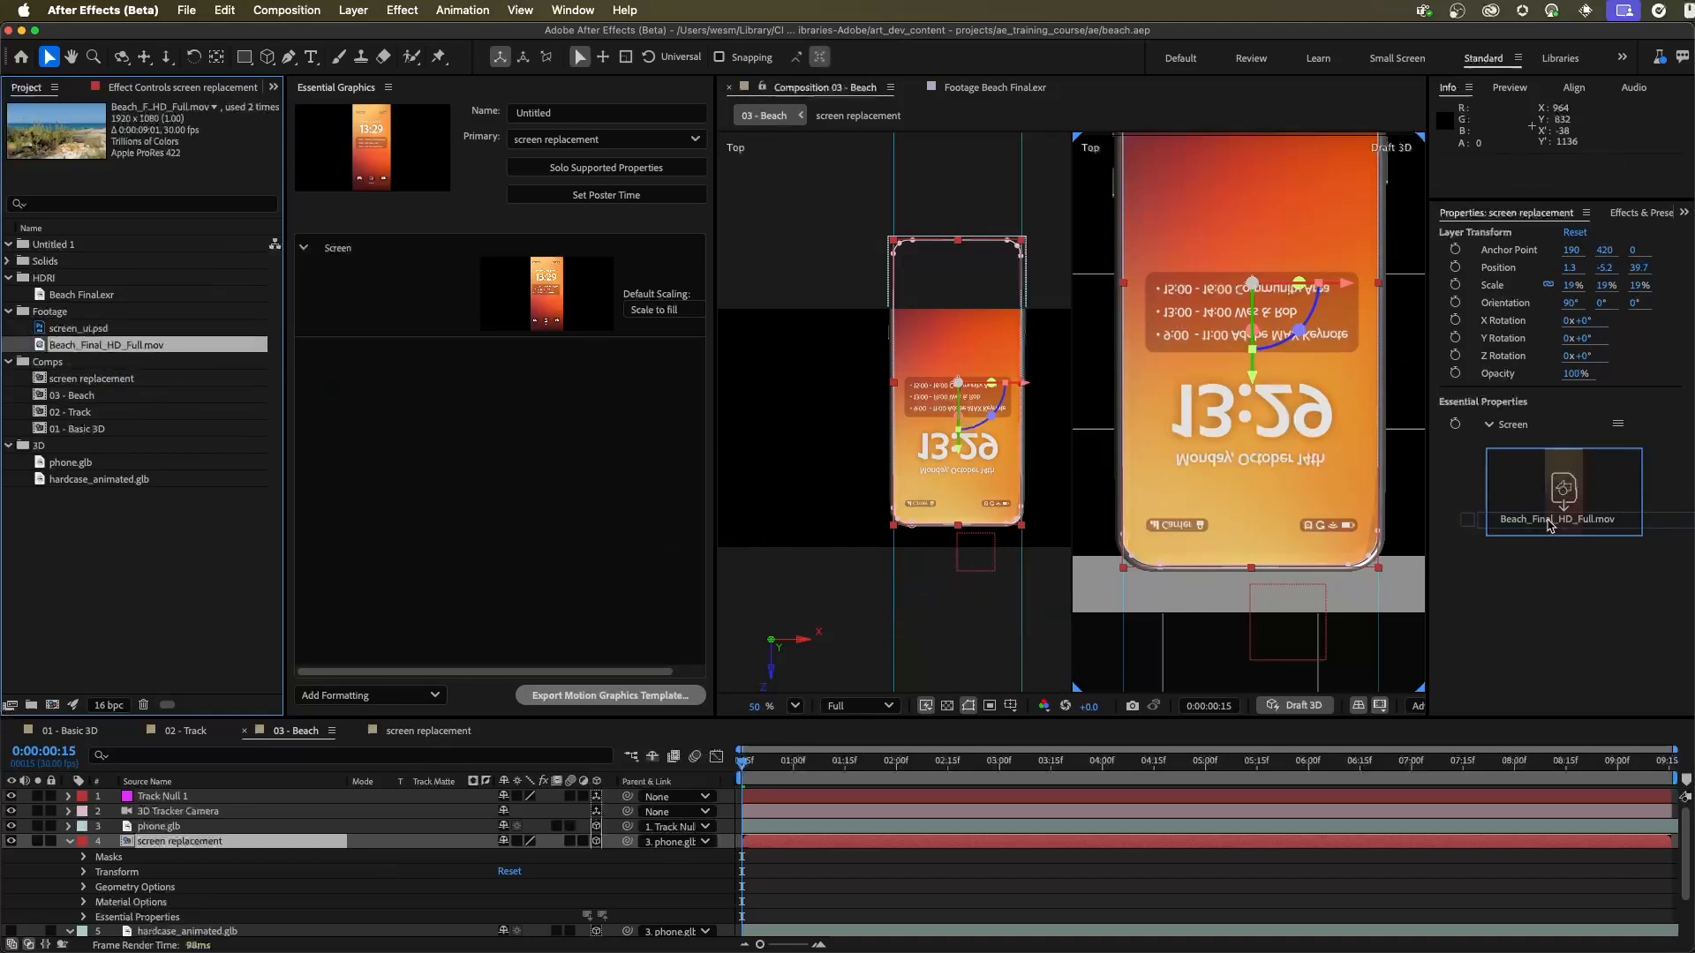
left_click_drag(770, 762, 1236, 761)
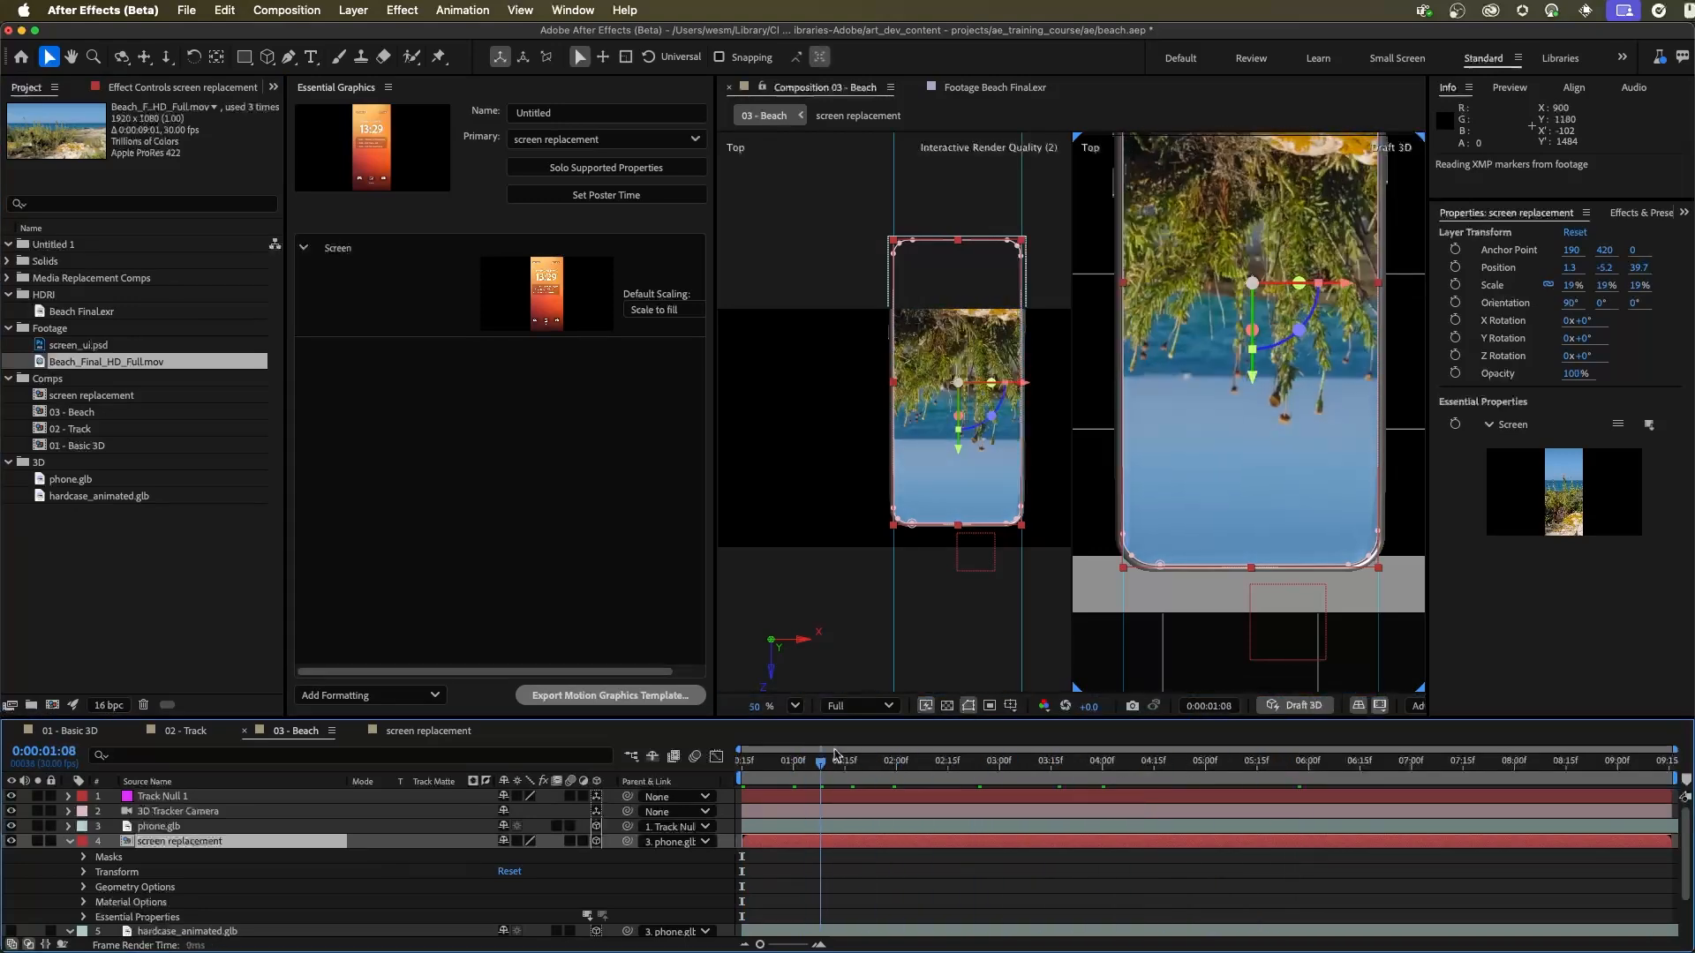
key("super+z")
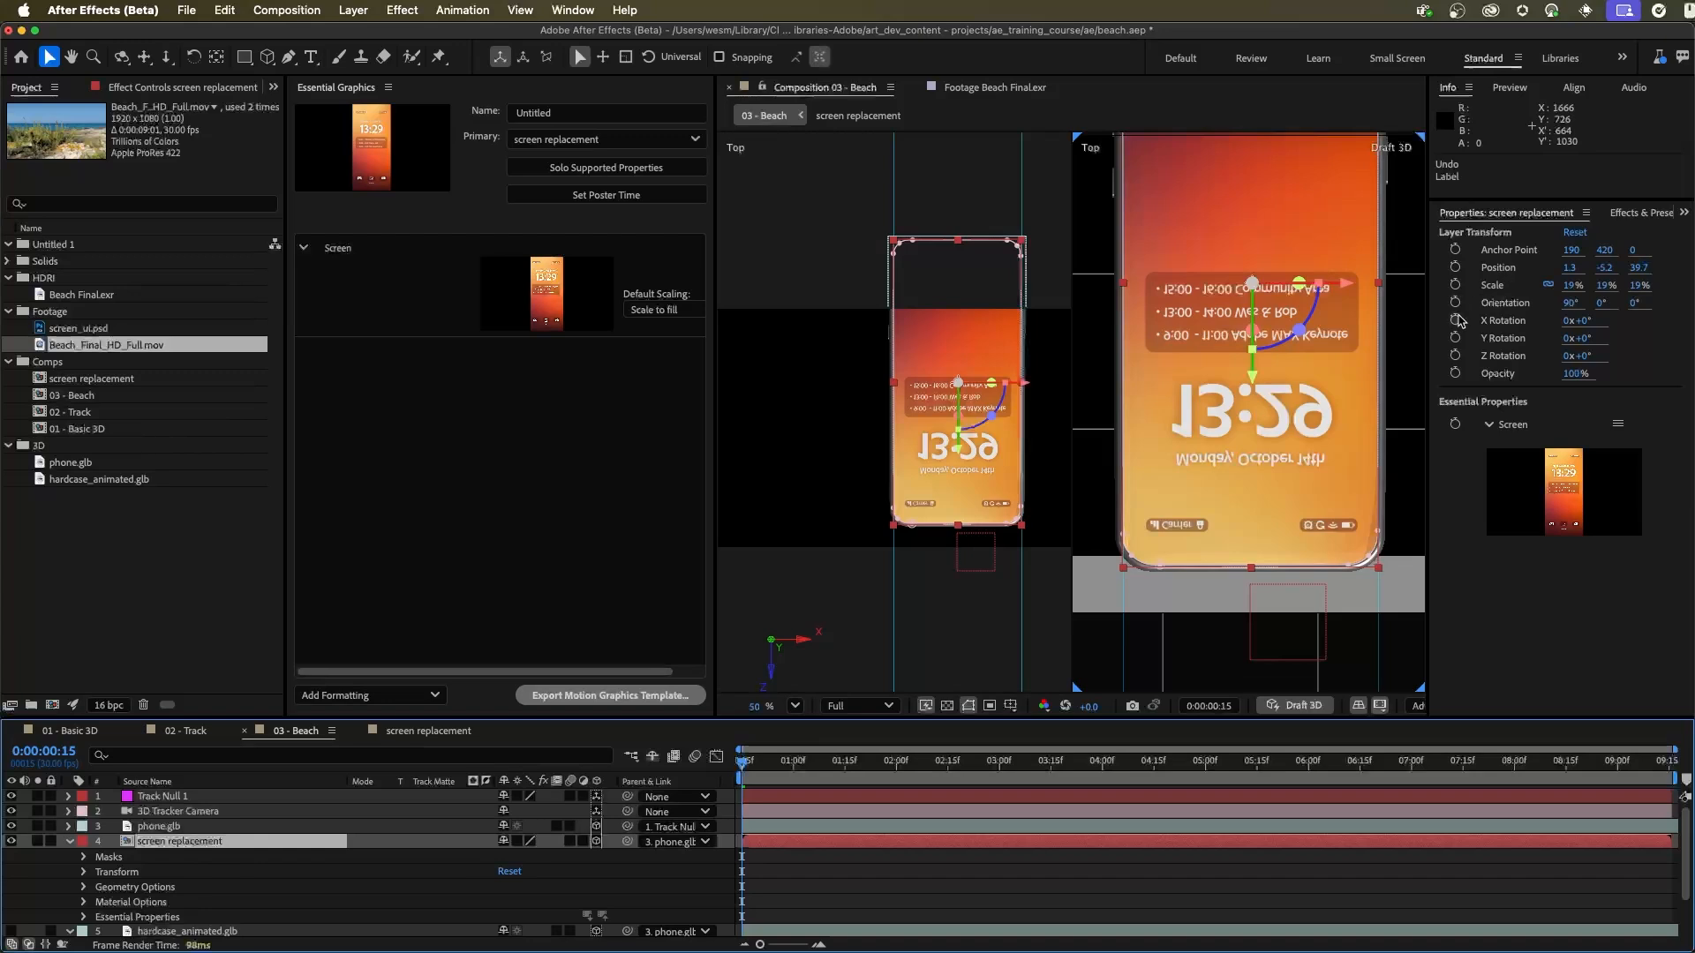
Step: Set the screen replacement layer's Z Rotation to 180° to turn the artwork upright
left_click(1580, 356)
type("1")
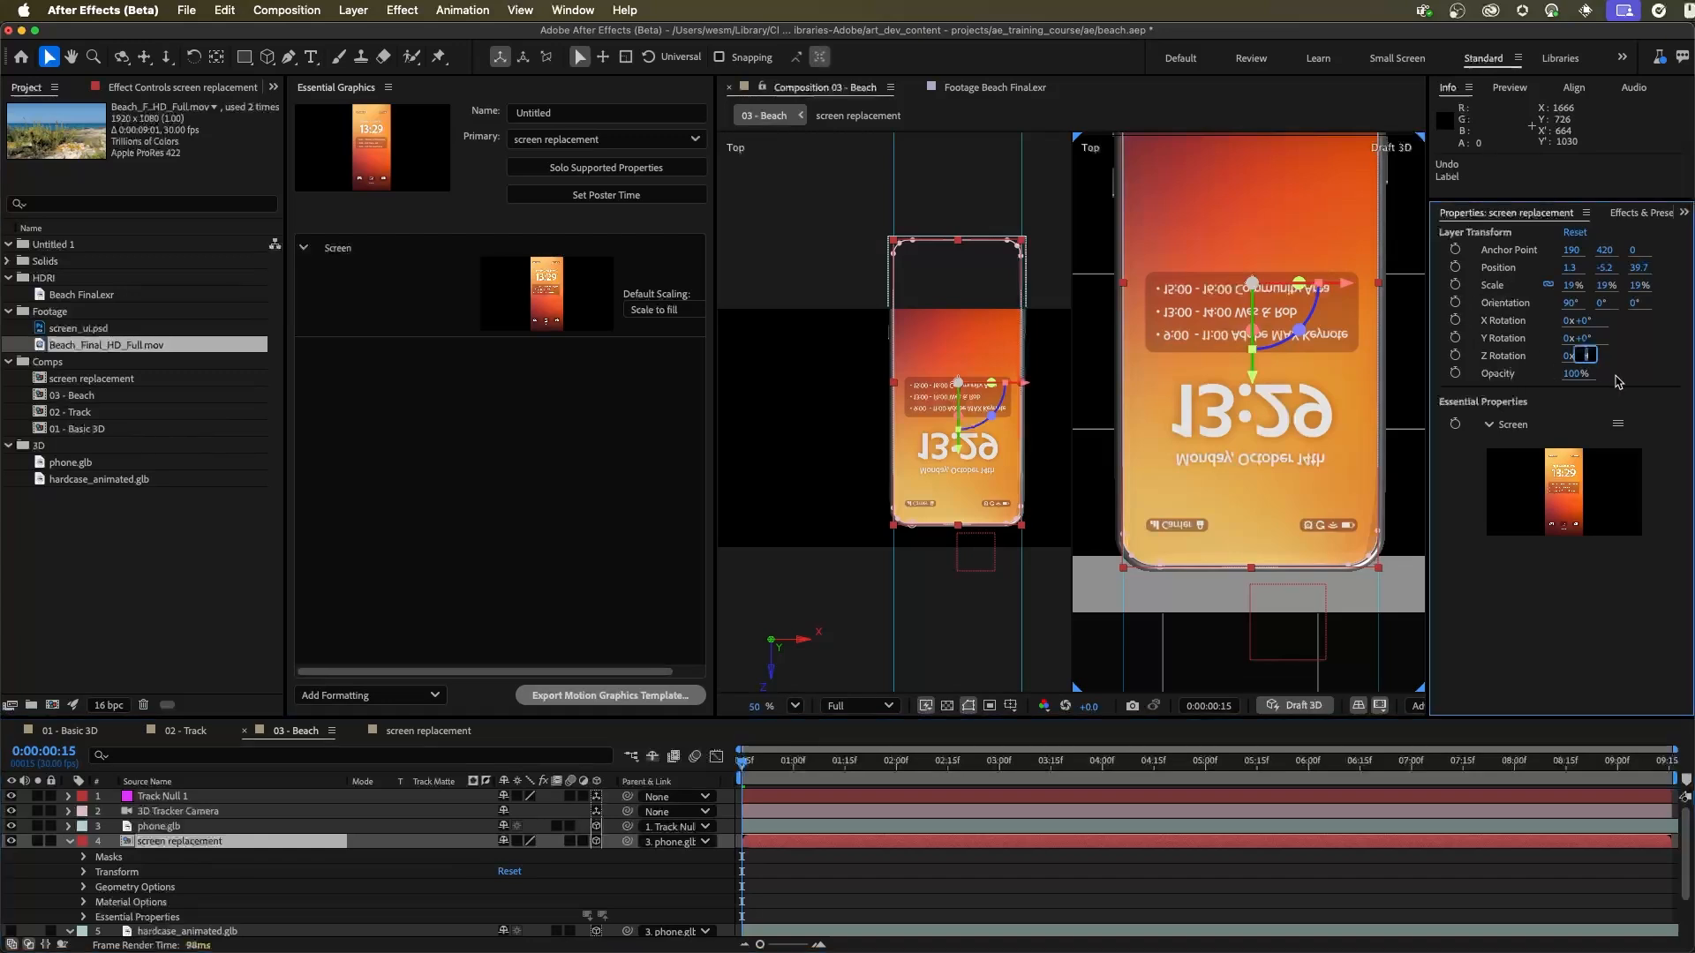
type("80")
key("Return")
key("Return")
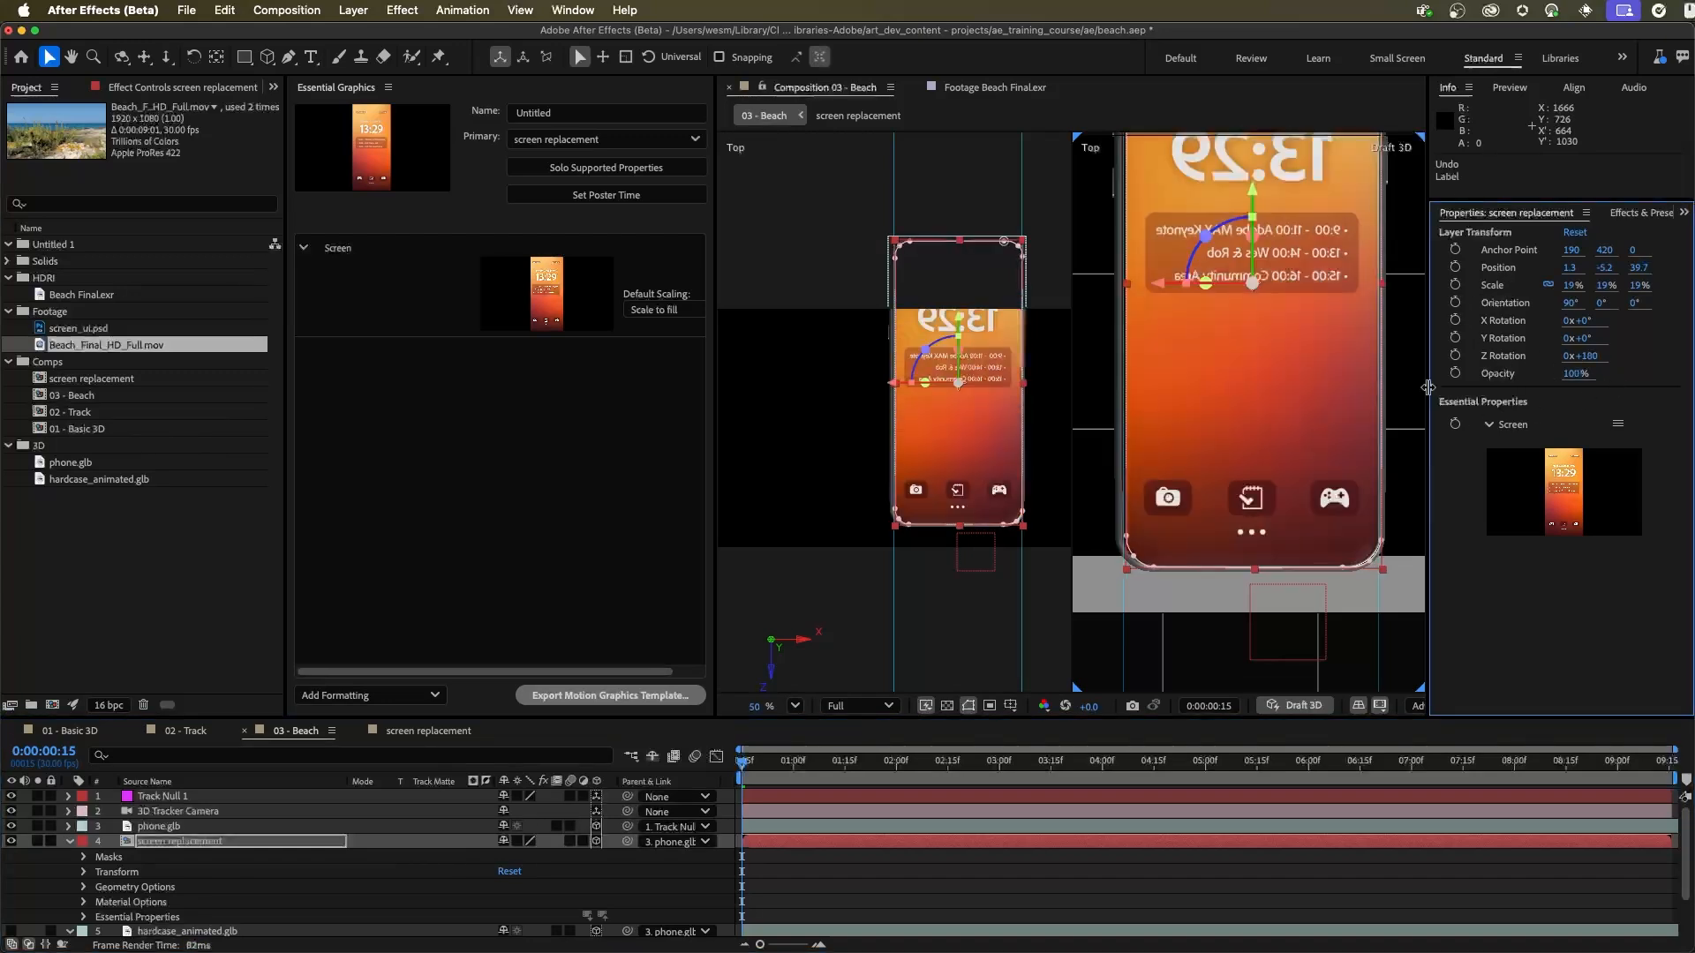
Step: Unlink the screen replacement layer's scale values and set its X scale to -19% to mirror the artwork horizontally
key("space")
left_click_drag(1290, 226, 1283, 344)
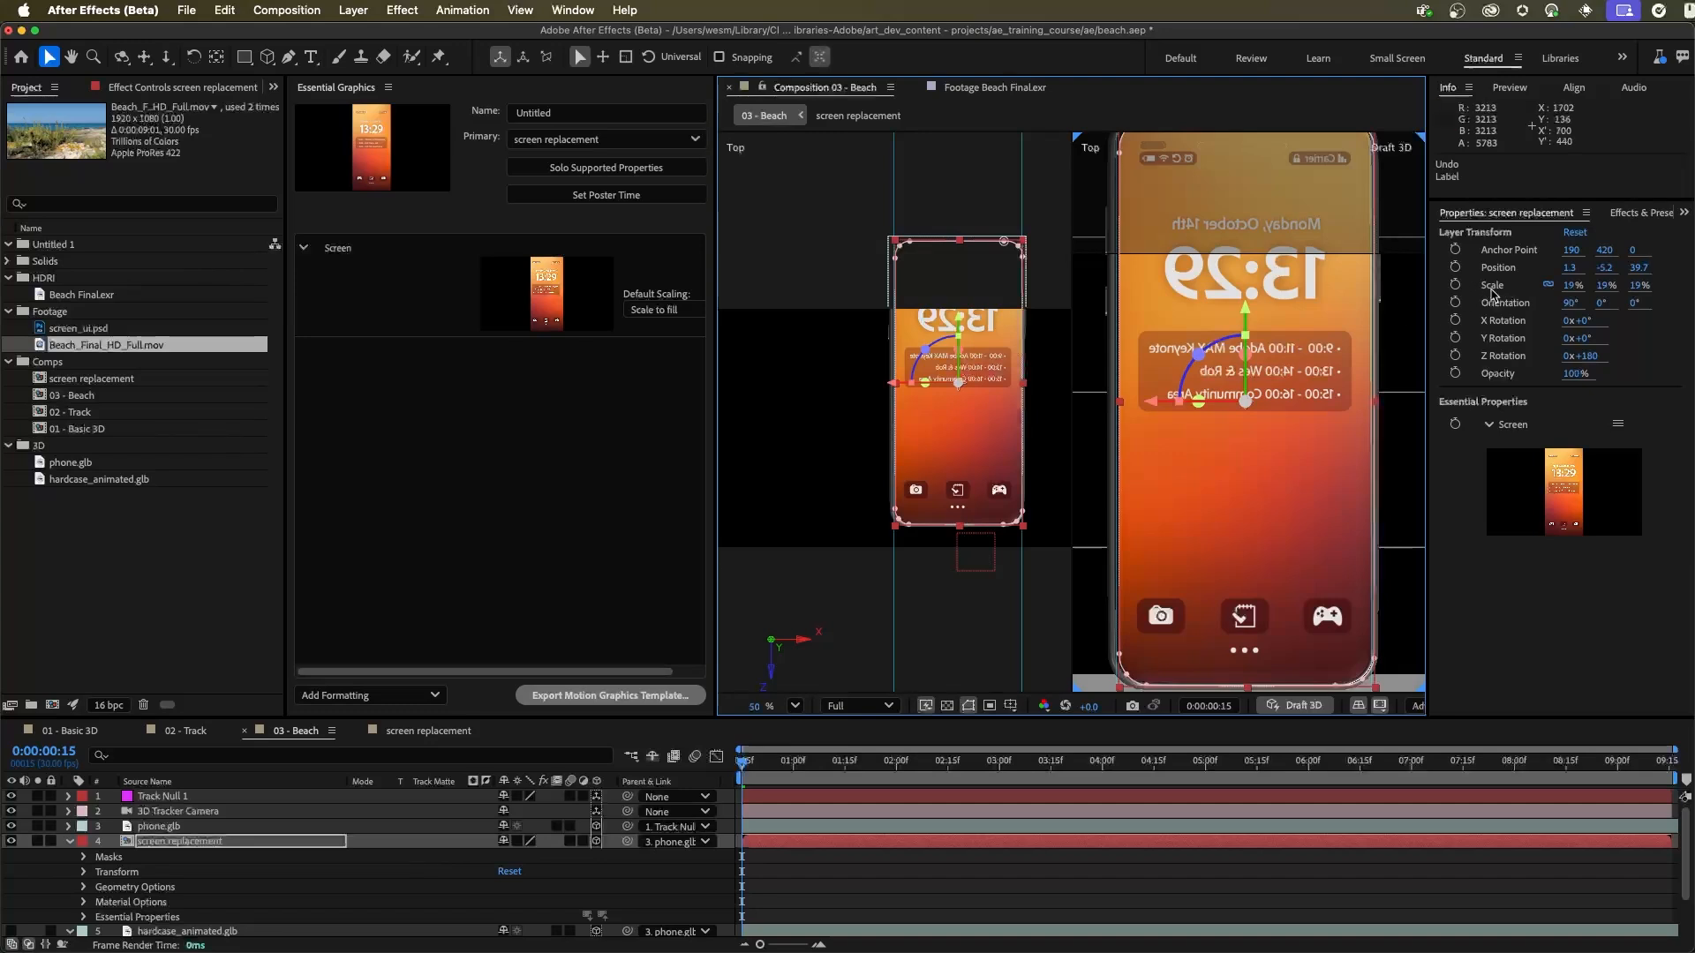
left_click(1548, 286)
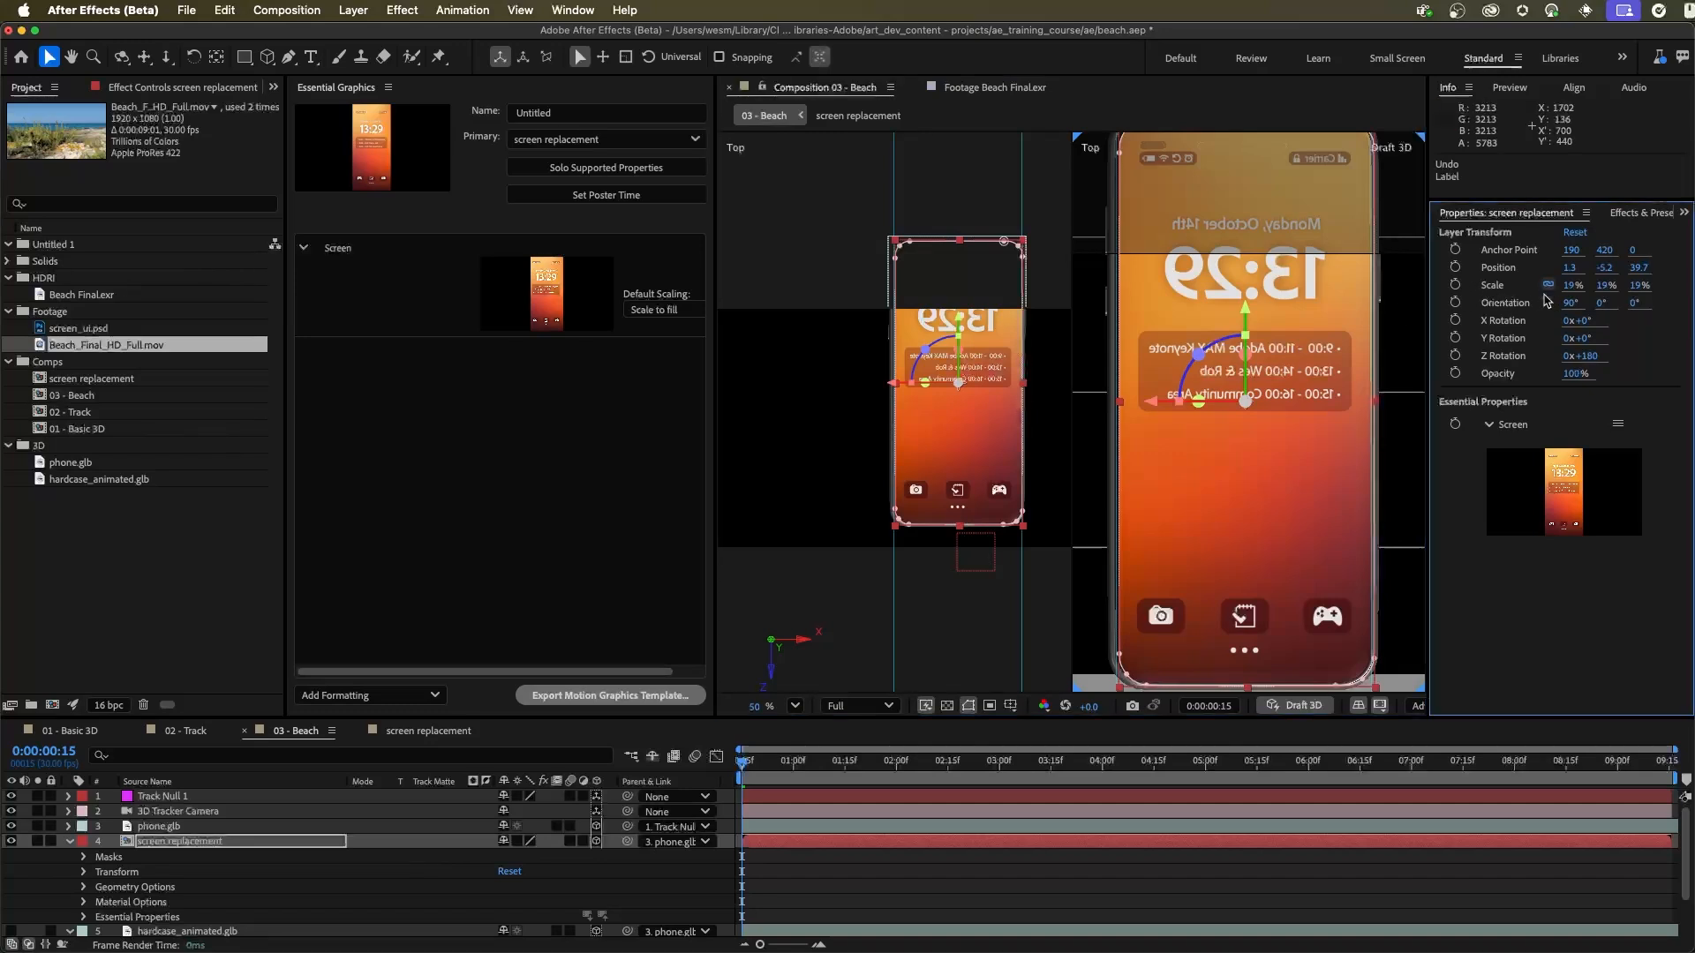
left_click(1571, 284)
type("-19")
key("Return")
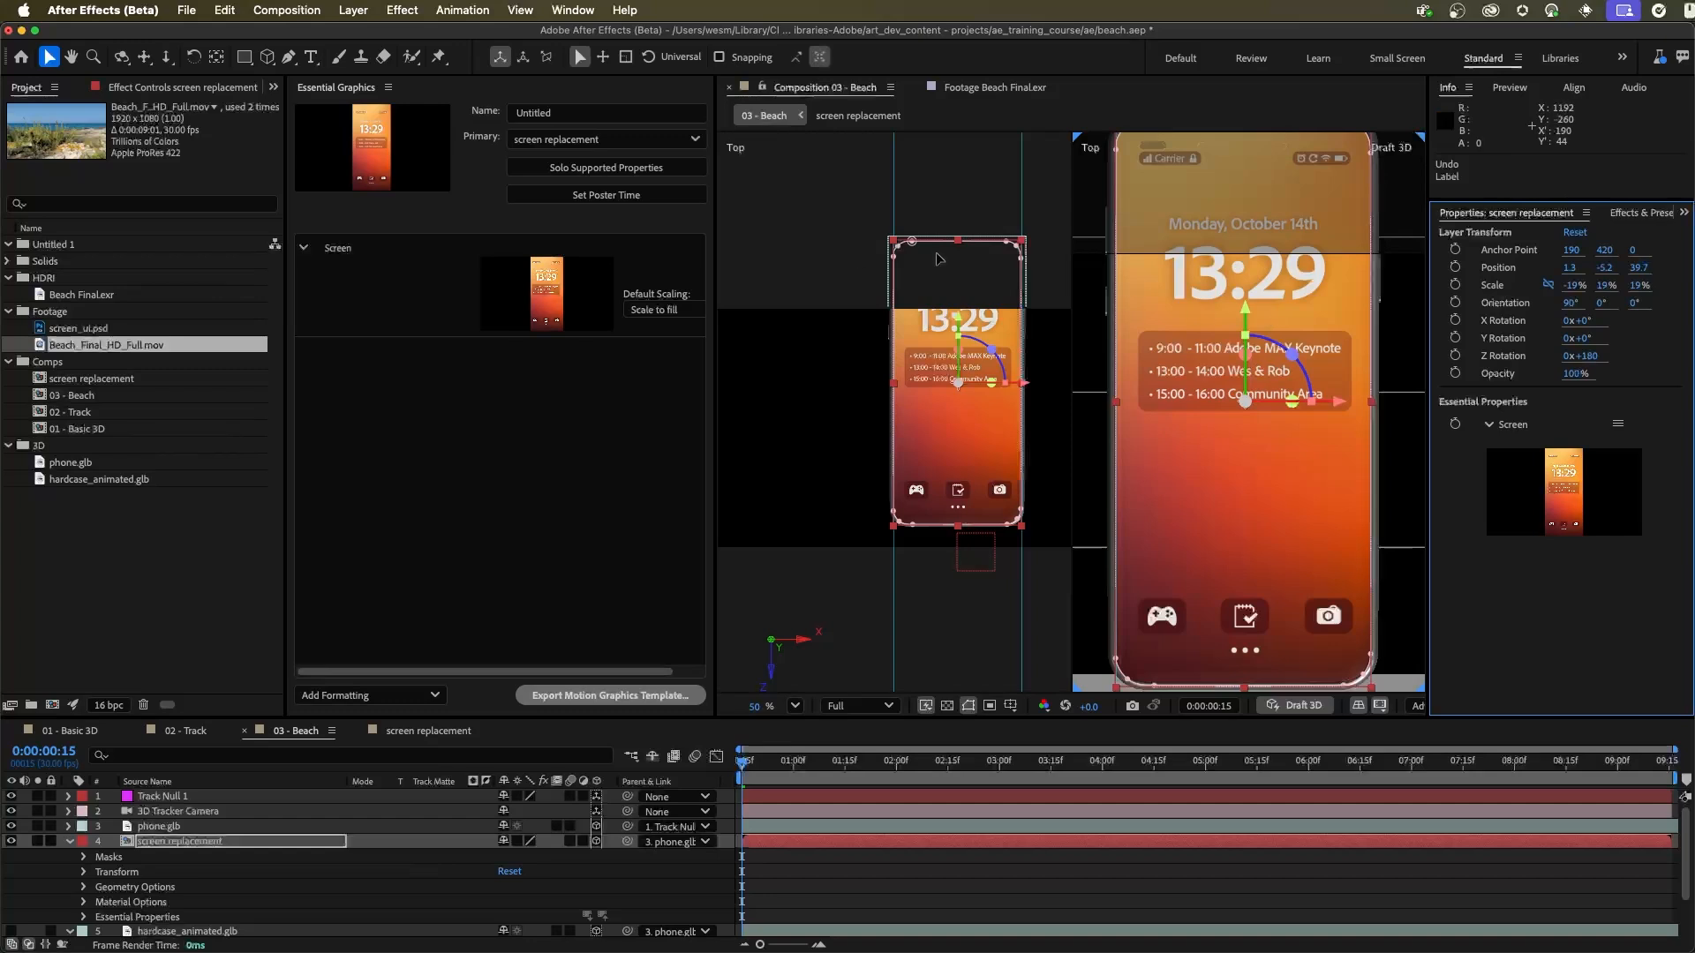
Step: Close the Essential Graphics panel and display the 03 - Beach composition in a single view
left_click(389, 90)
left_click(393, 104)
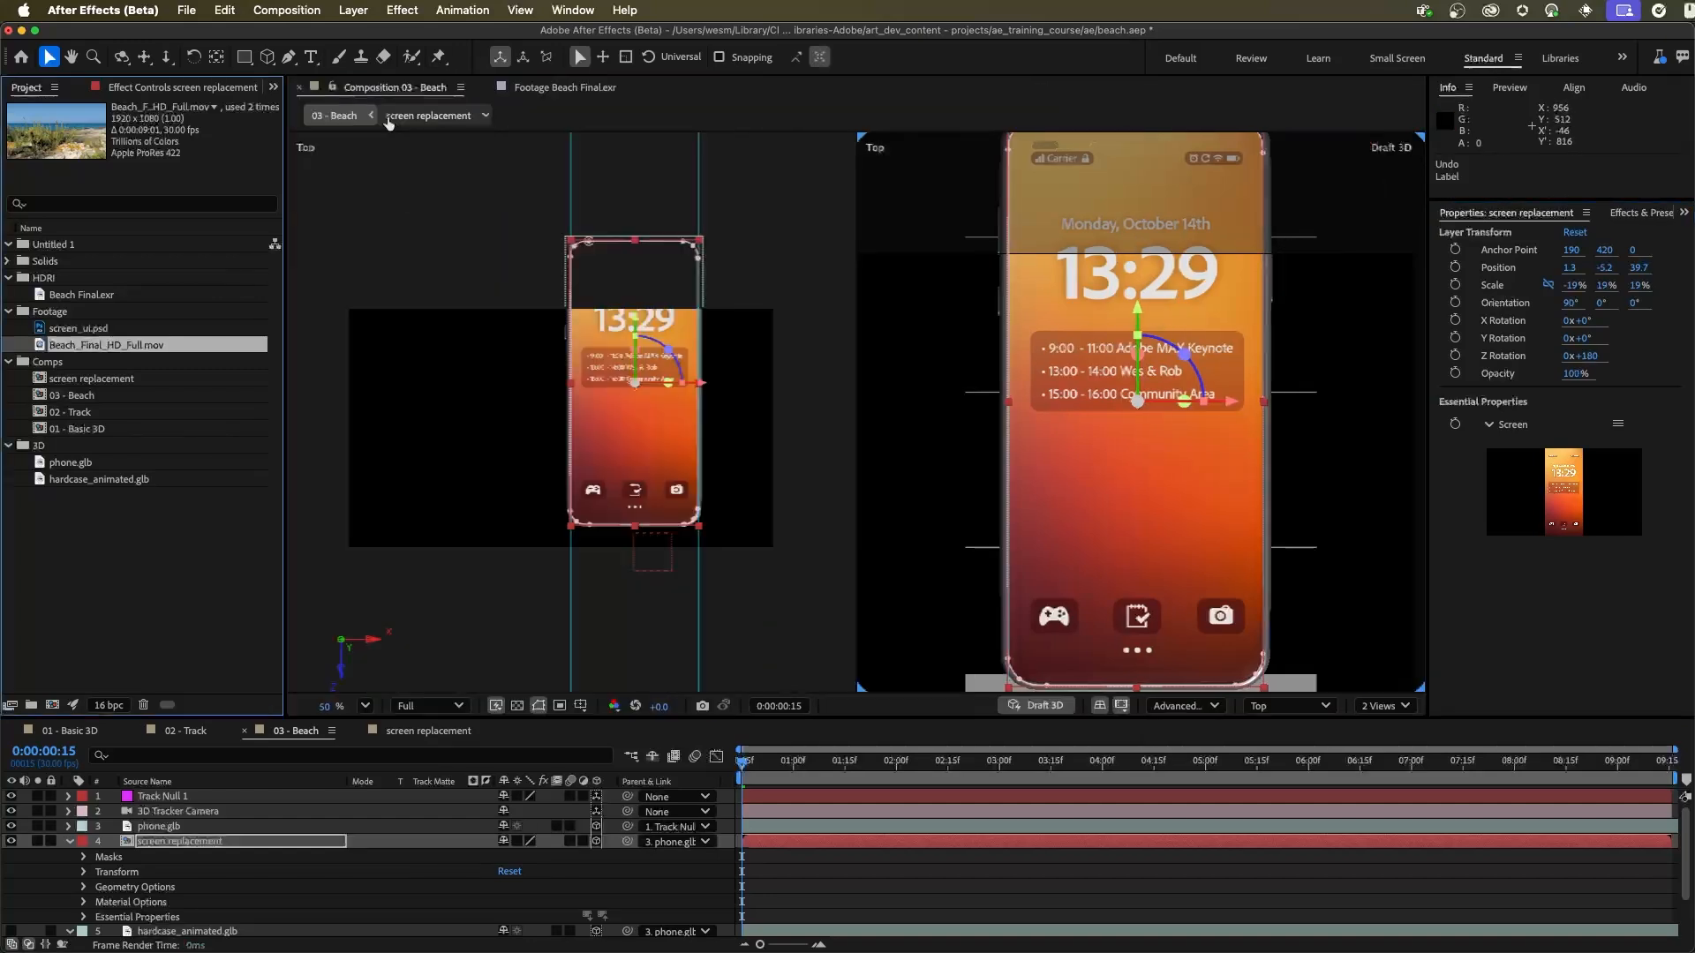
left_click(1386, 705)
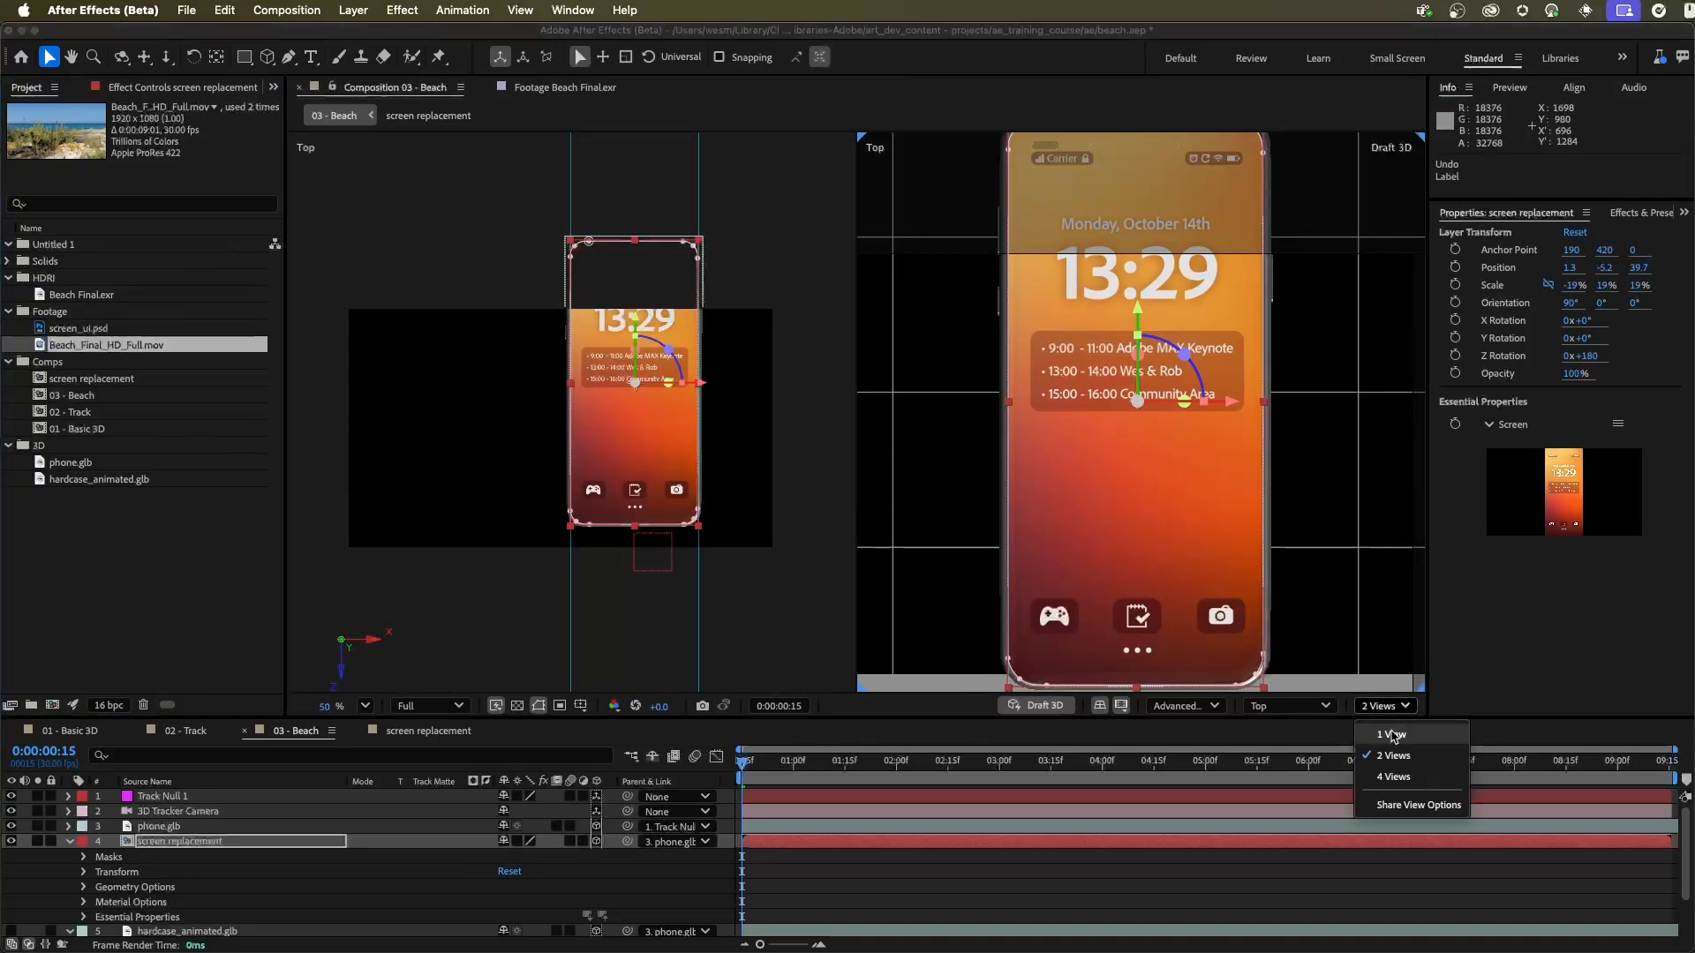
left_click(1391, 735)
left_click_drag(1069, 338, 1052, 405)
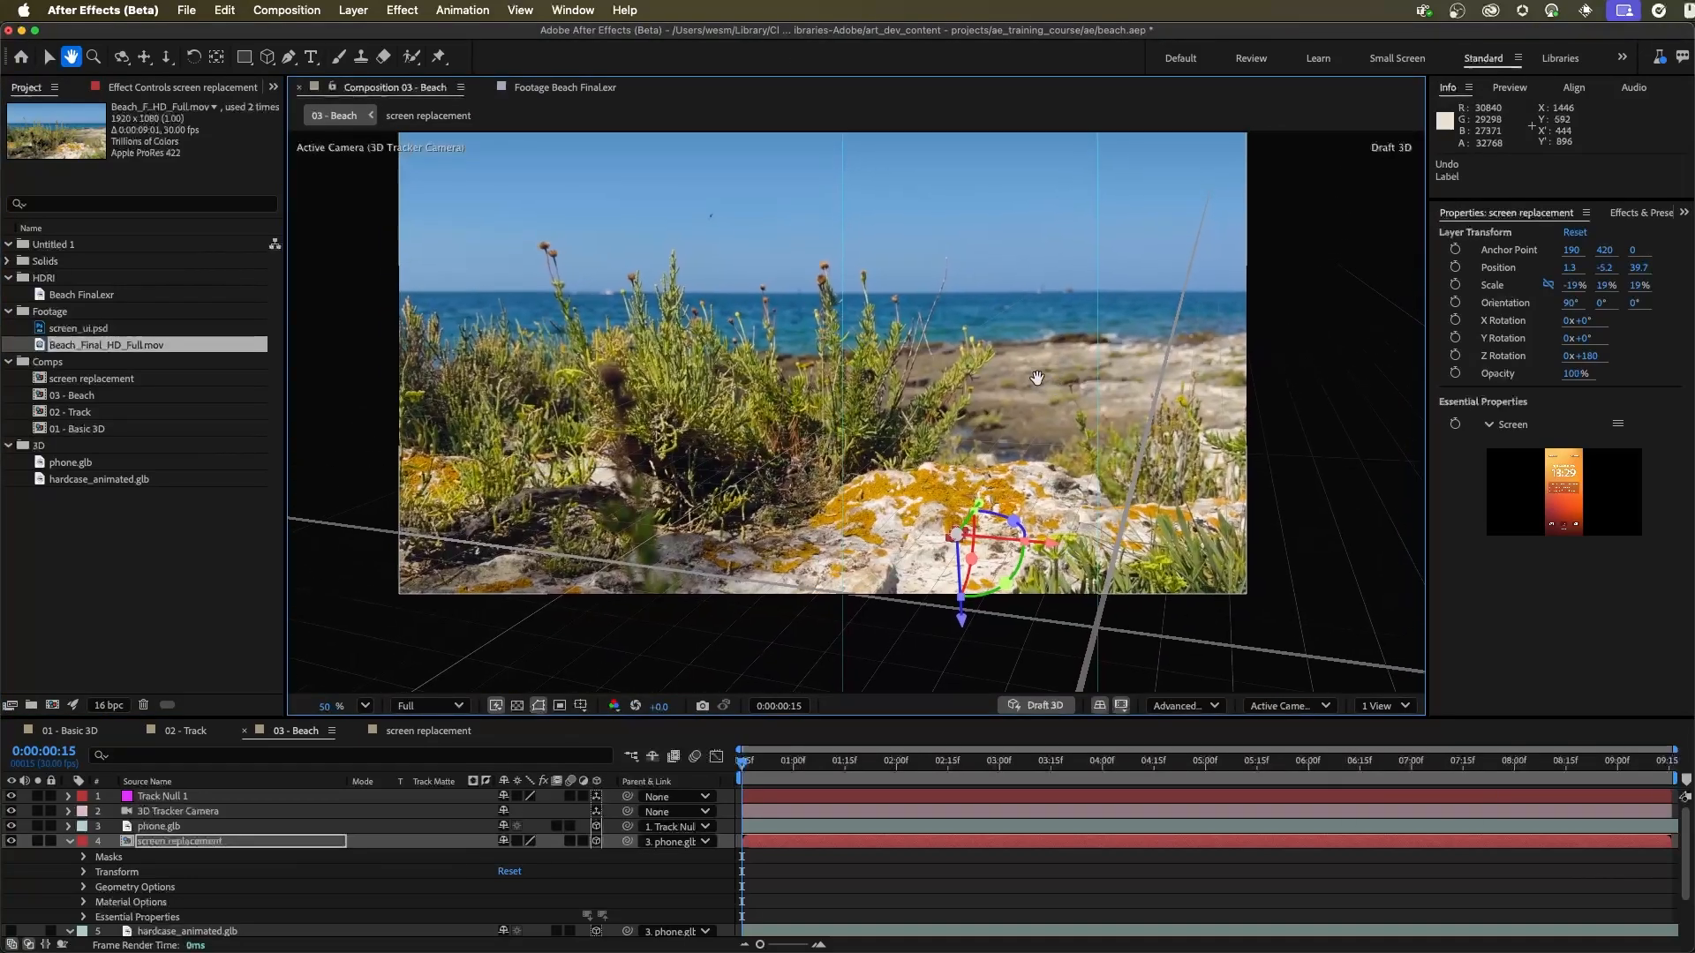
Step: Turn off Draft 3D and keep the view on Active Camera (3D Tracker Camera)
left_click(1047, 706)
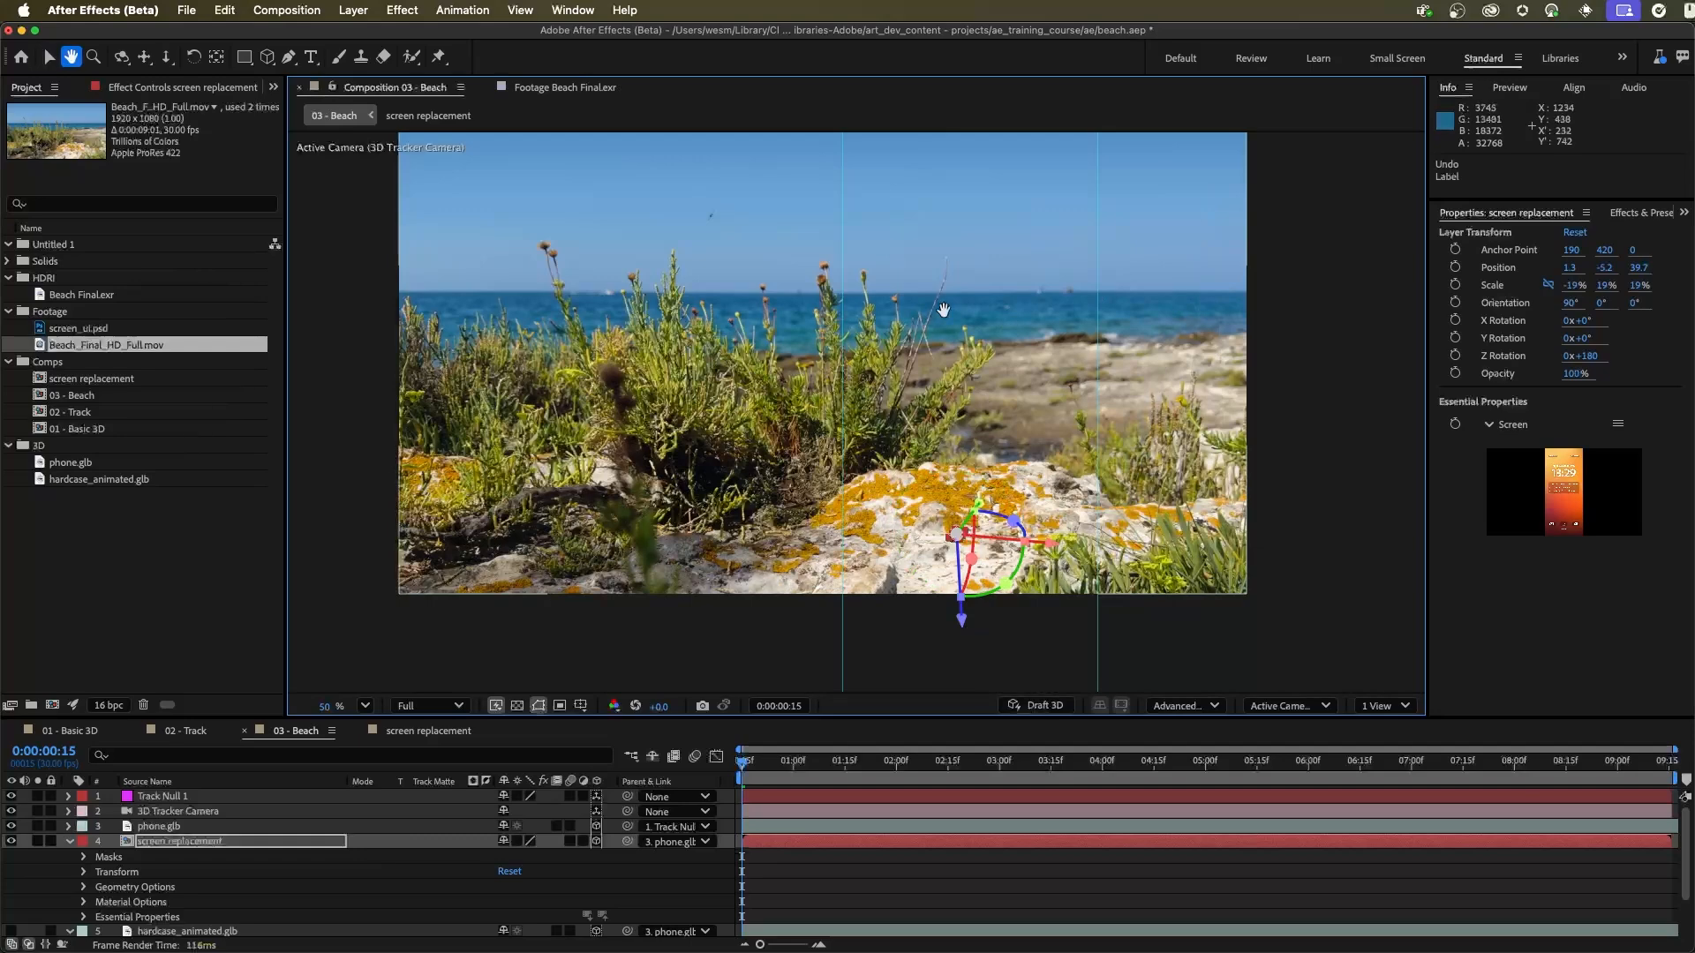
left_click_drag(948, 297, 947, 317)
left_click(1269, 713)
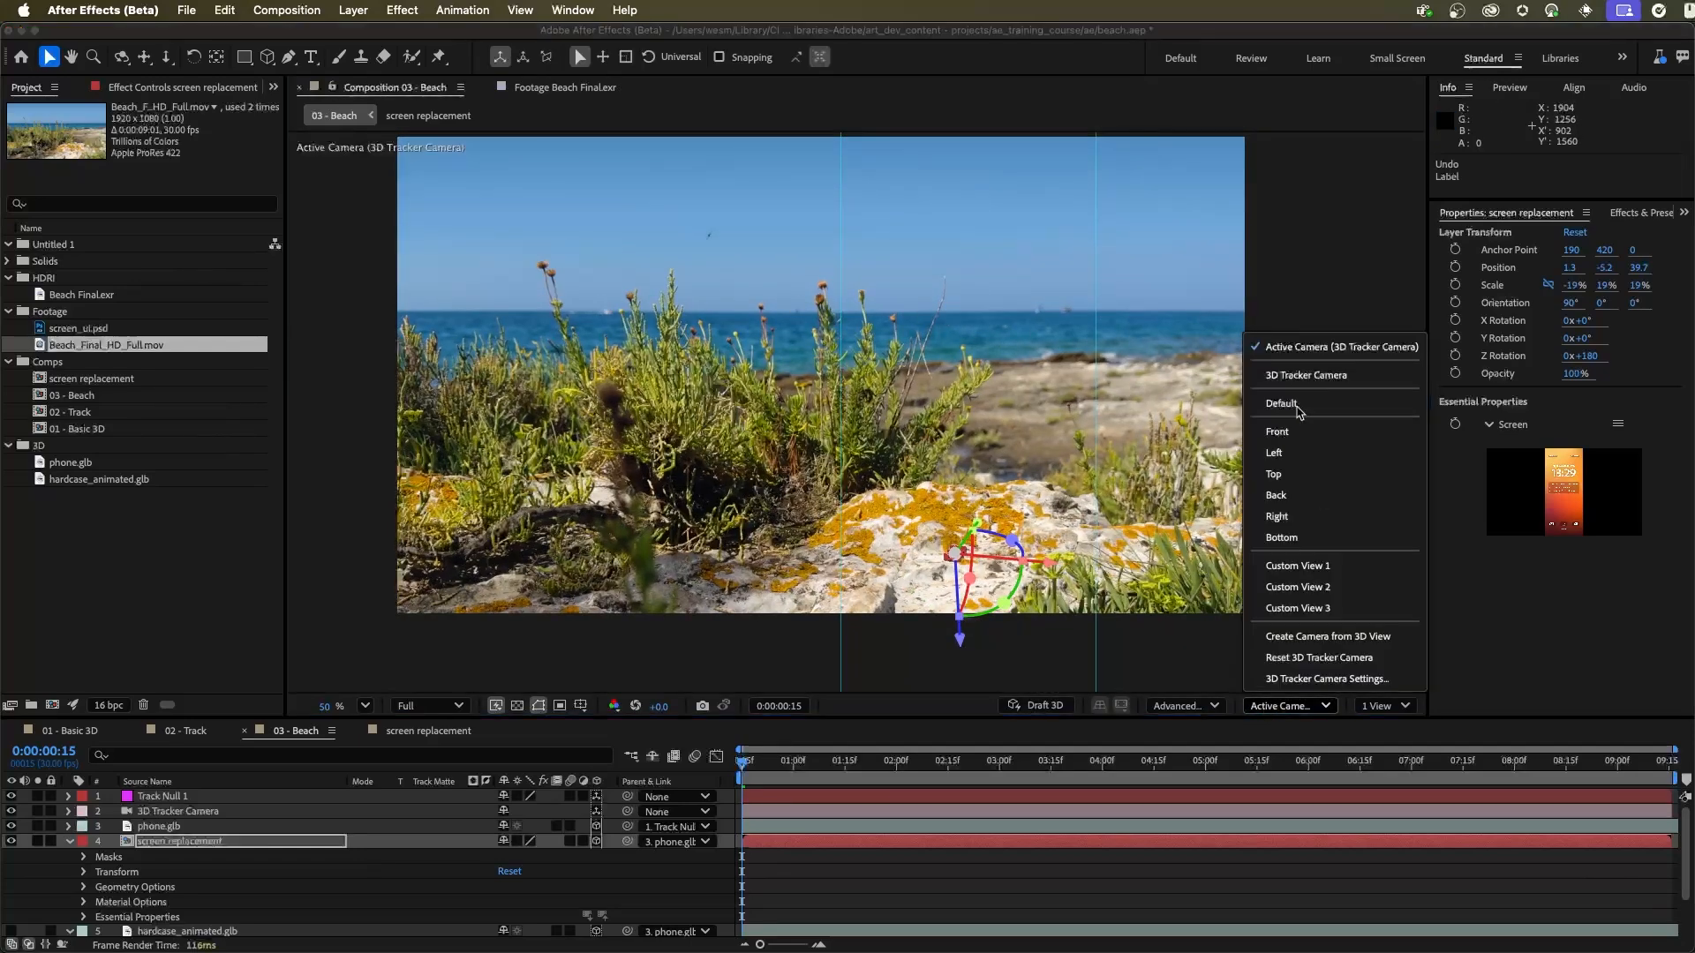
left_click(1315, 347)
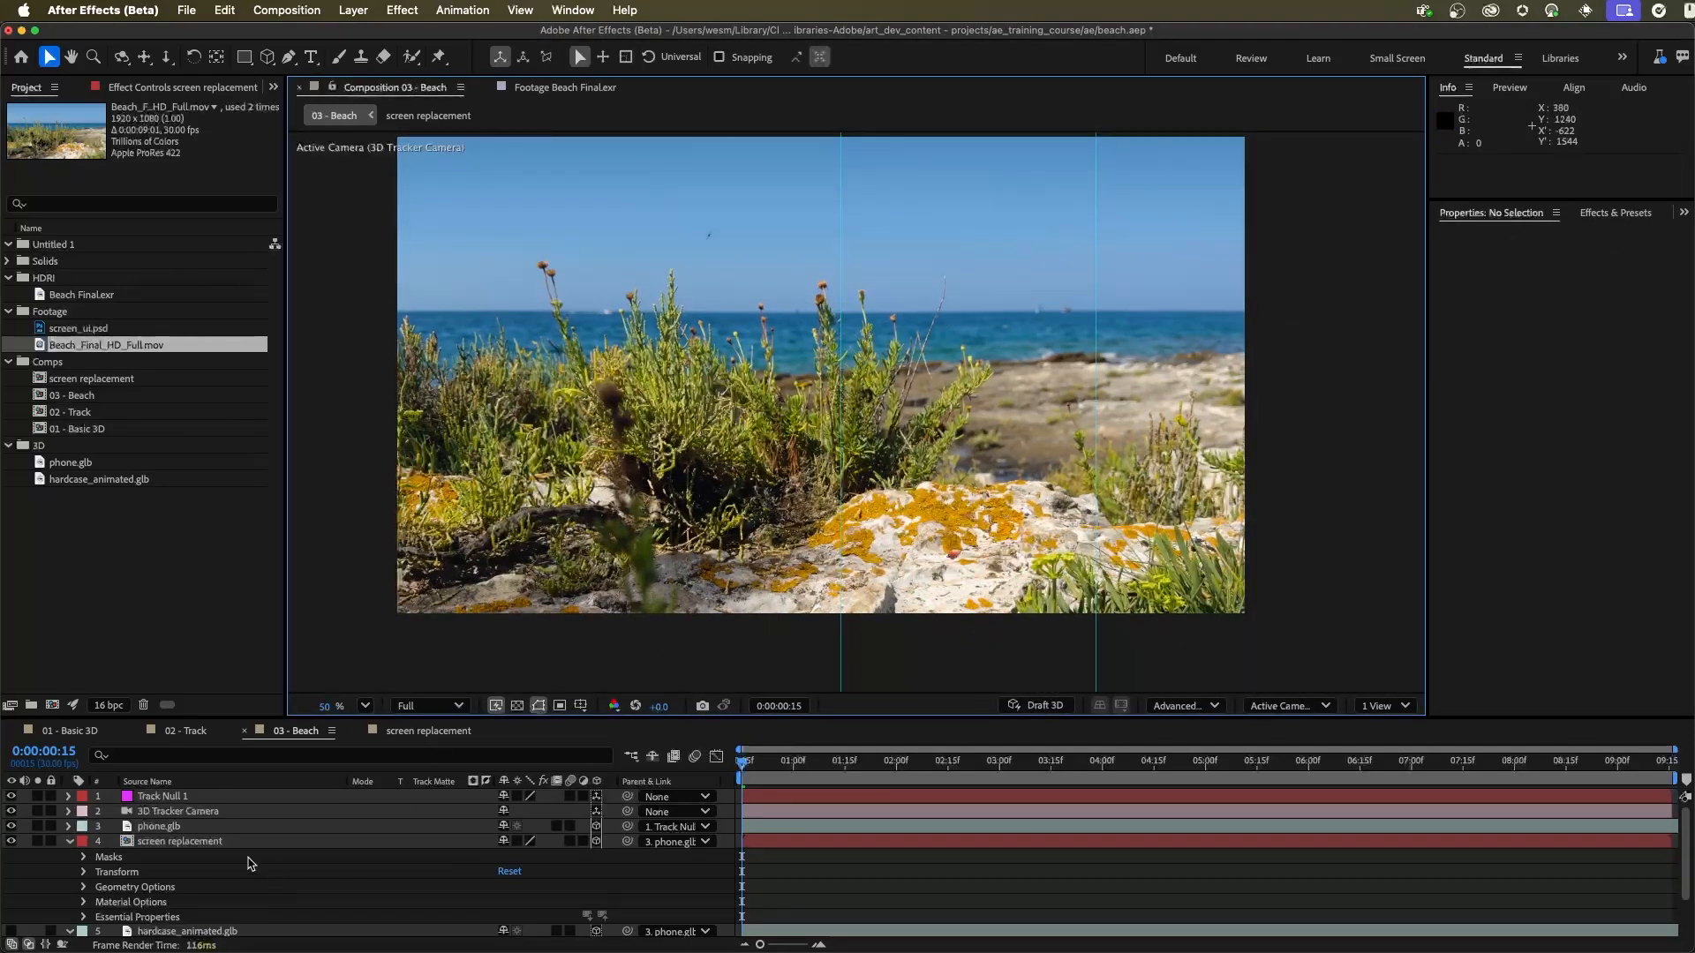
Step: Scale phone.glb uniformly to about 1297% and stand it upright by rotating its X orientation to about 168.5°
left_click(219, 842)
left_click(69, 841)
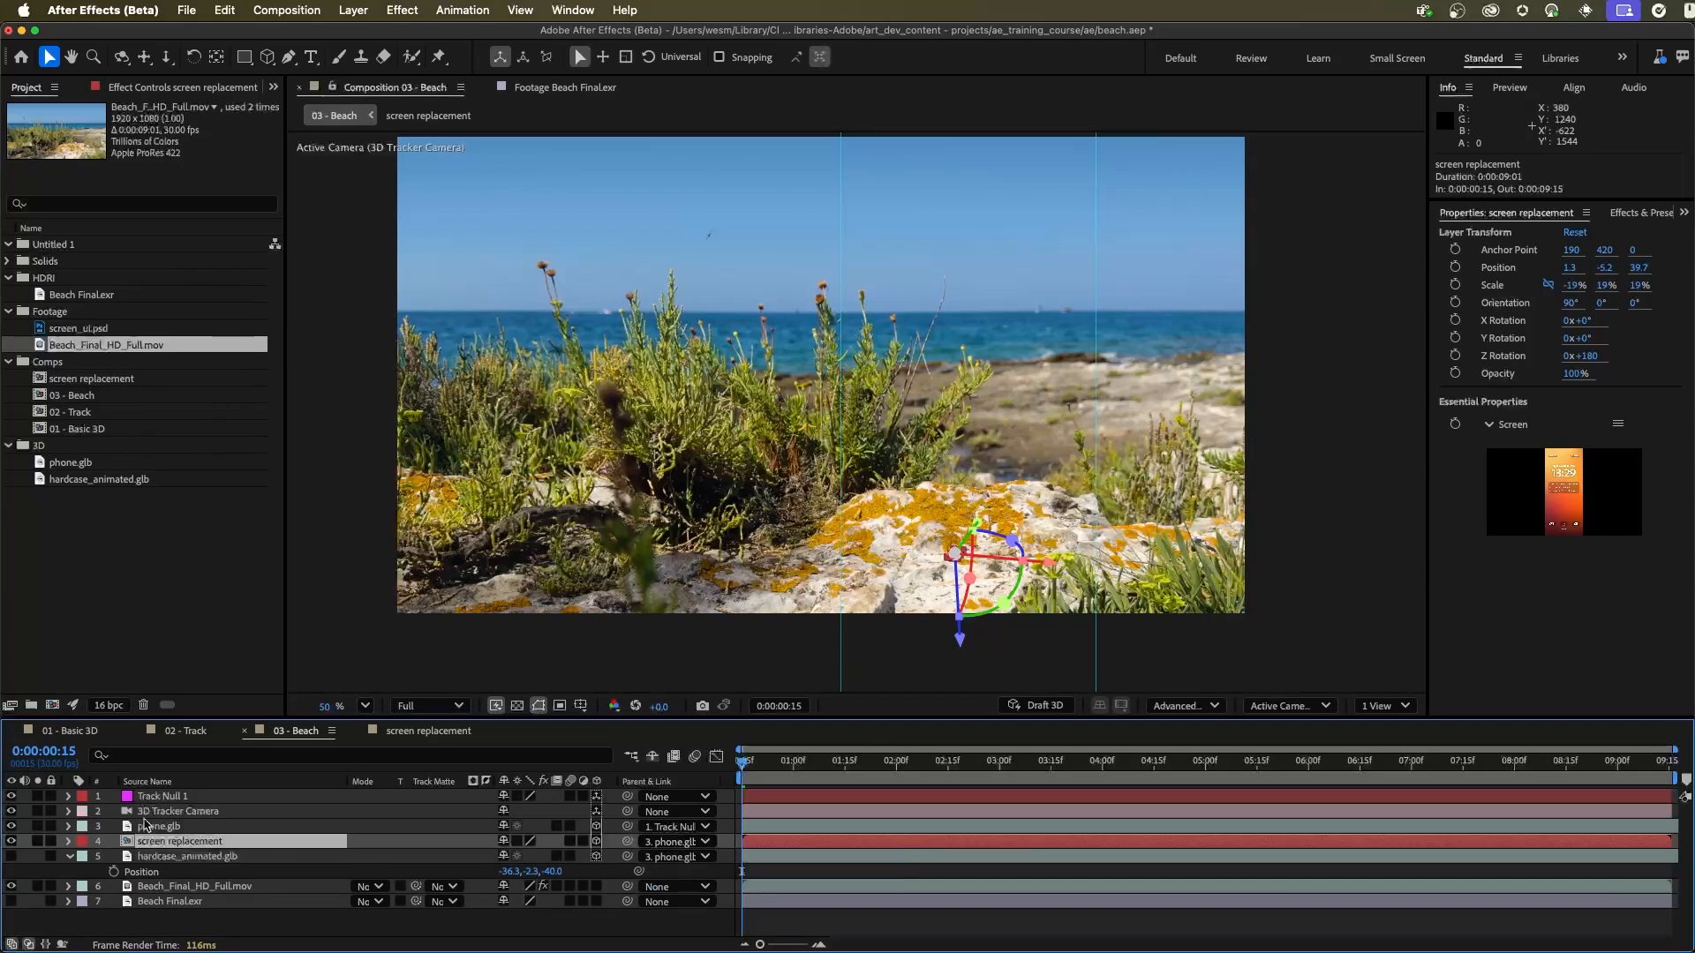
left_click(150, 828)
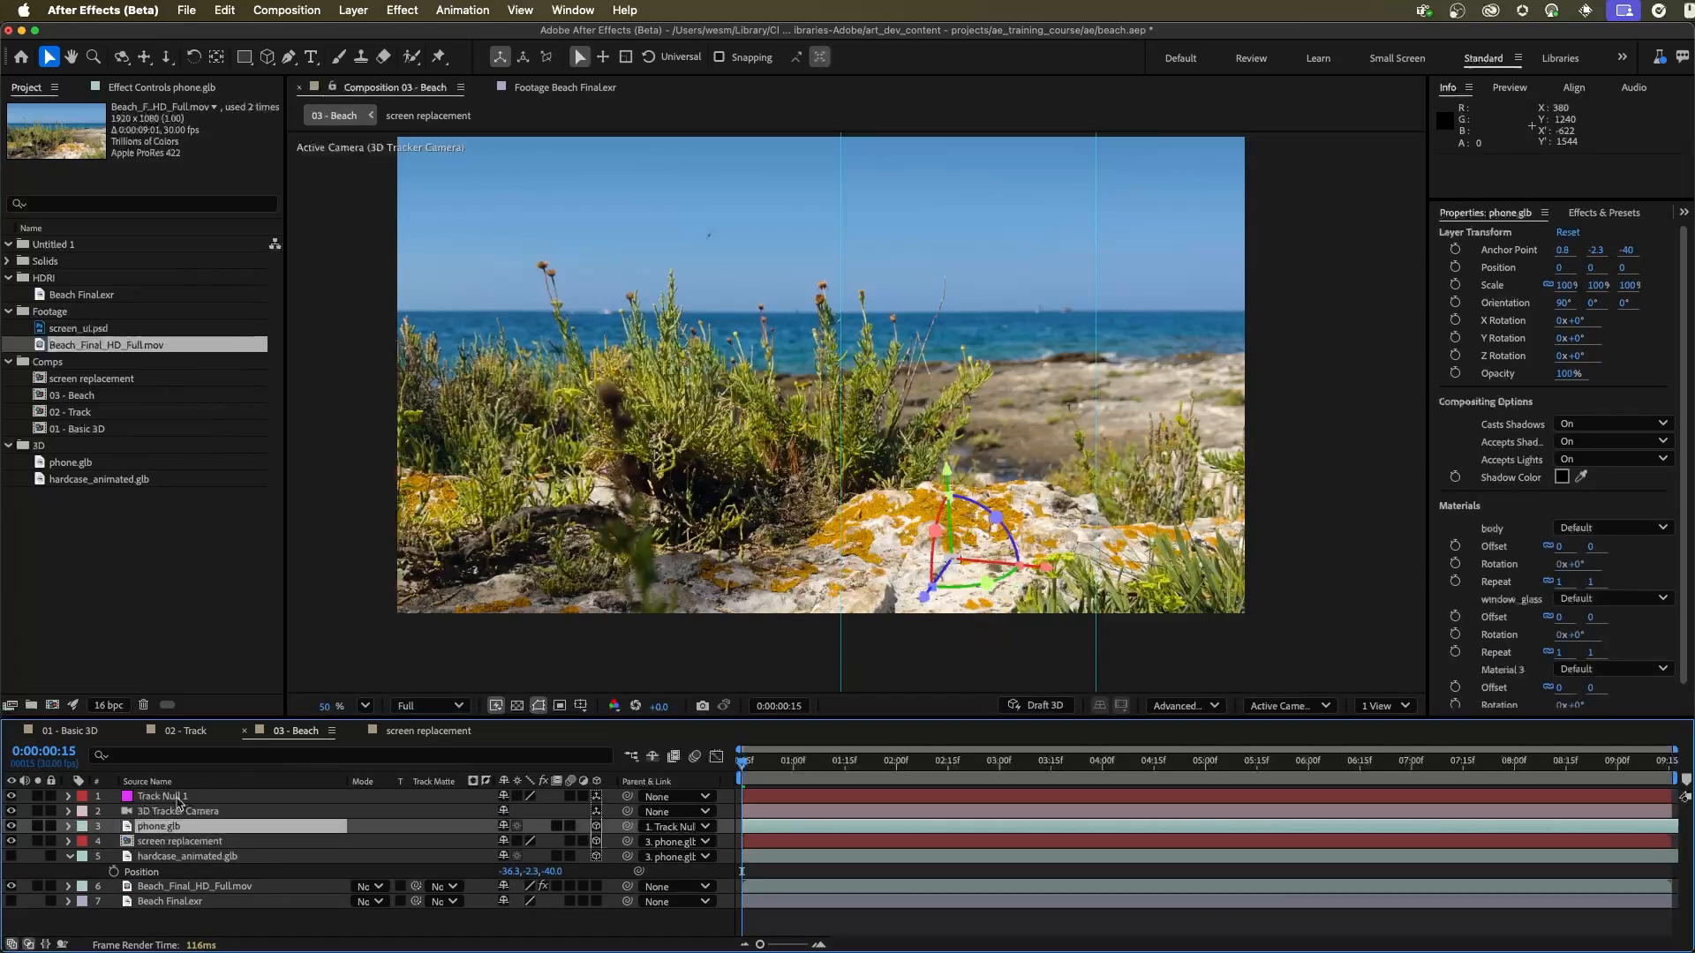
left_click(1566, 287)
left_click_drag(1566, 286, 1580, 286)
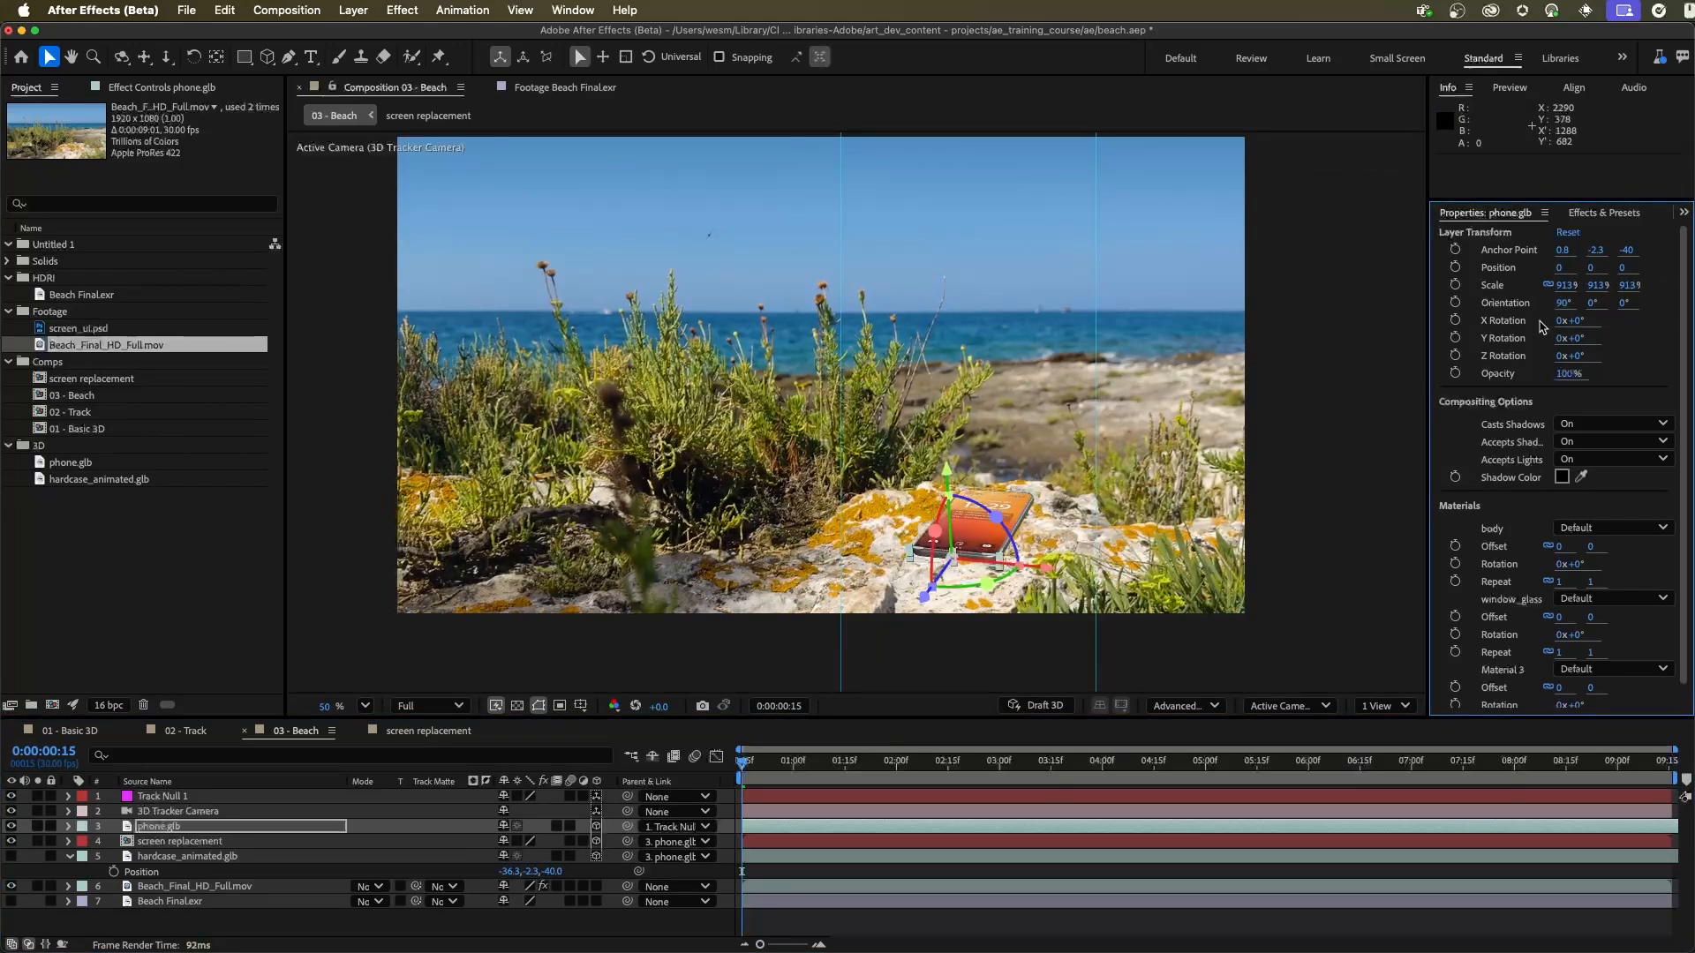
left_click_drag(934, 549, 929, 609)
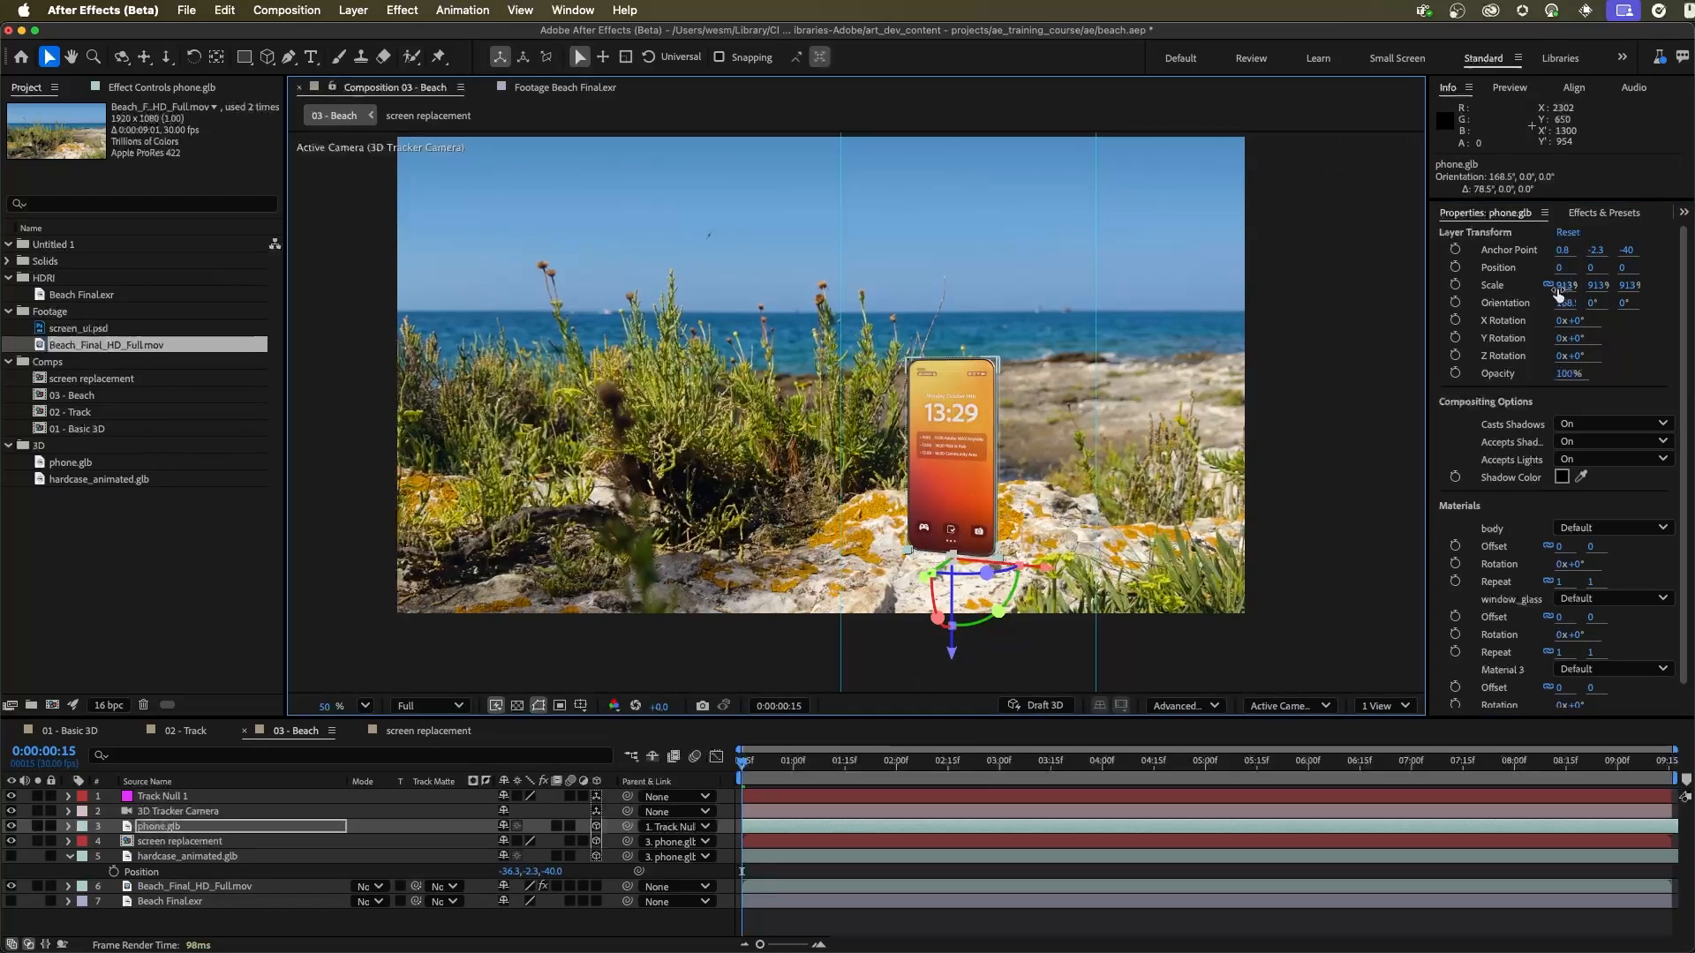
left_click_drag(1569, 285, 1592, 285)
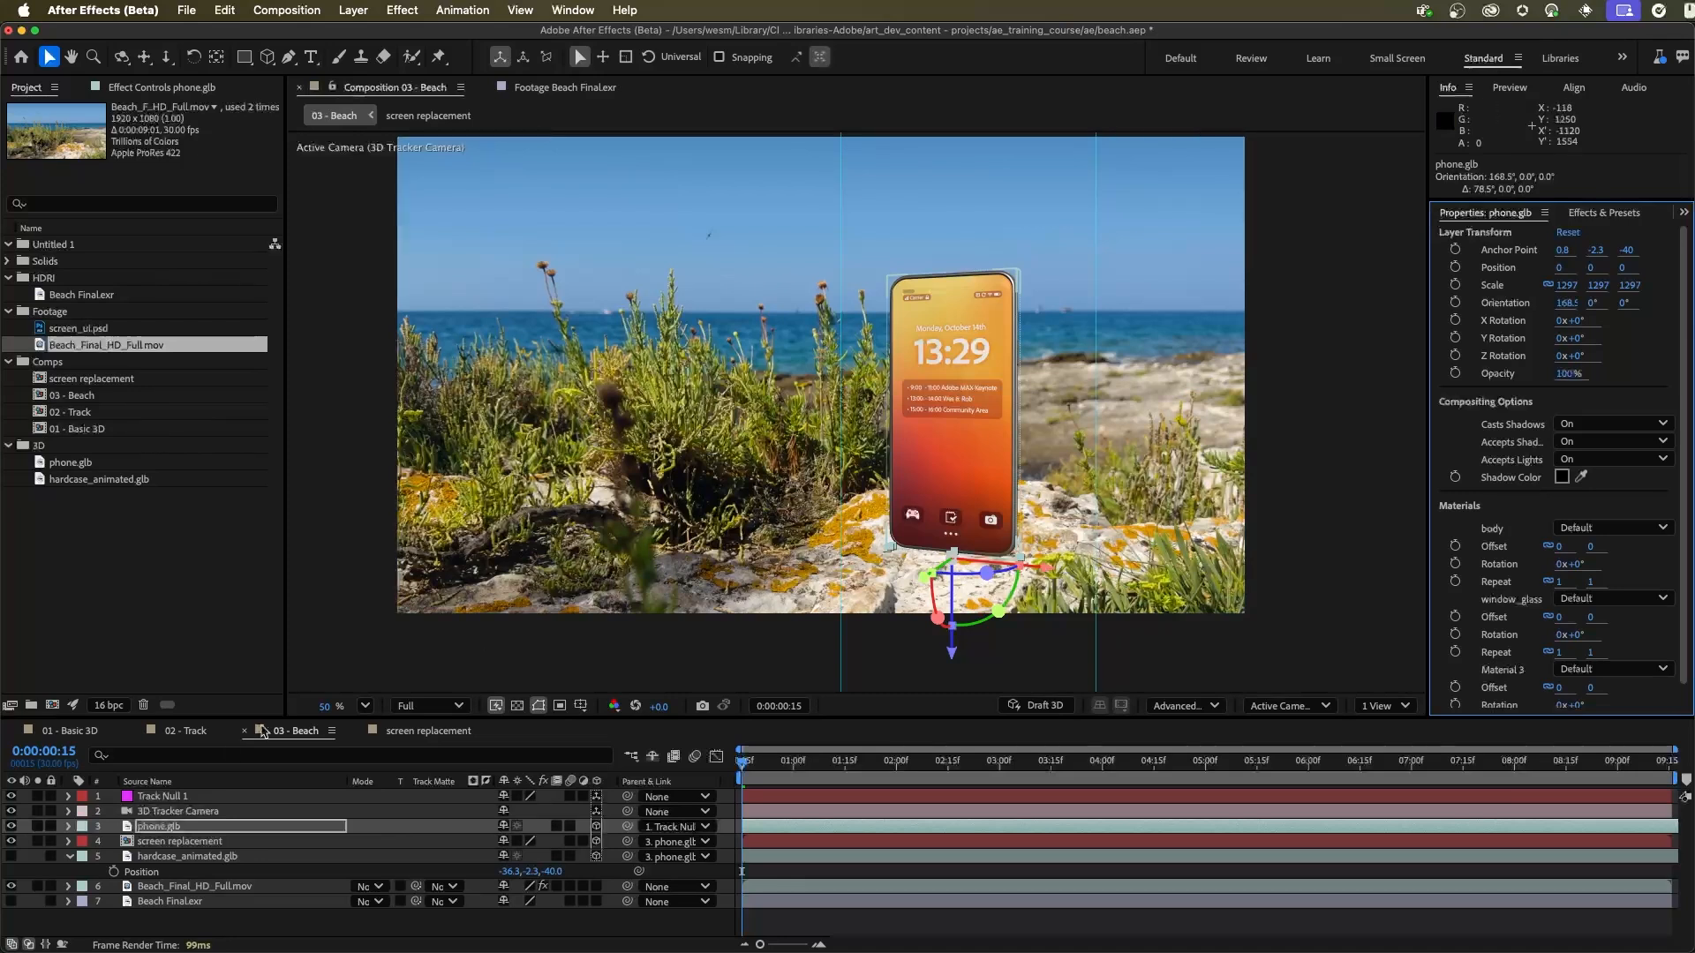
Step: Show the hardcase_animated.glb layer and move the current time to 0:00:02:06
left_click(11, 857)
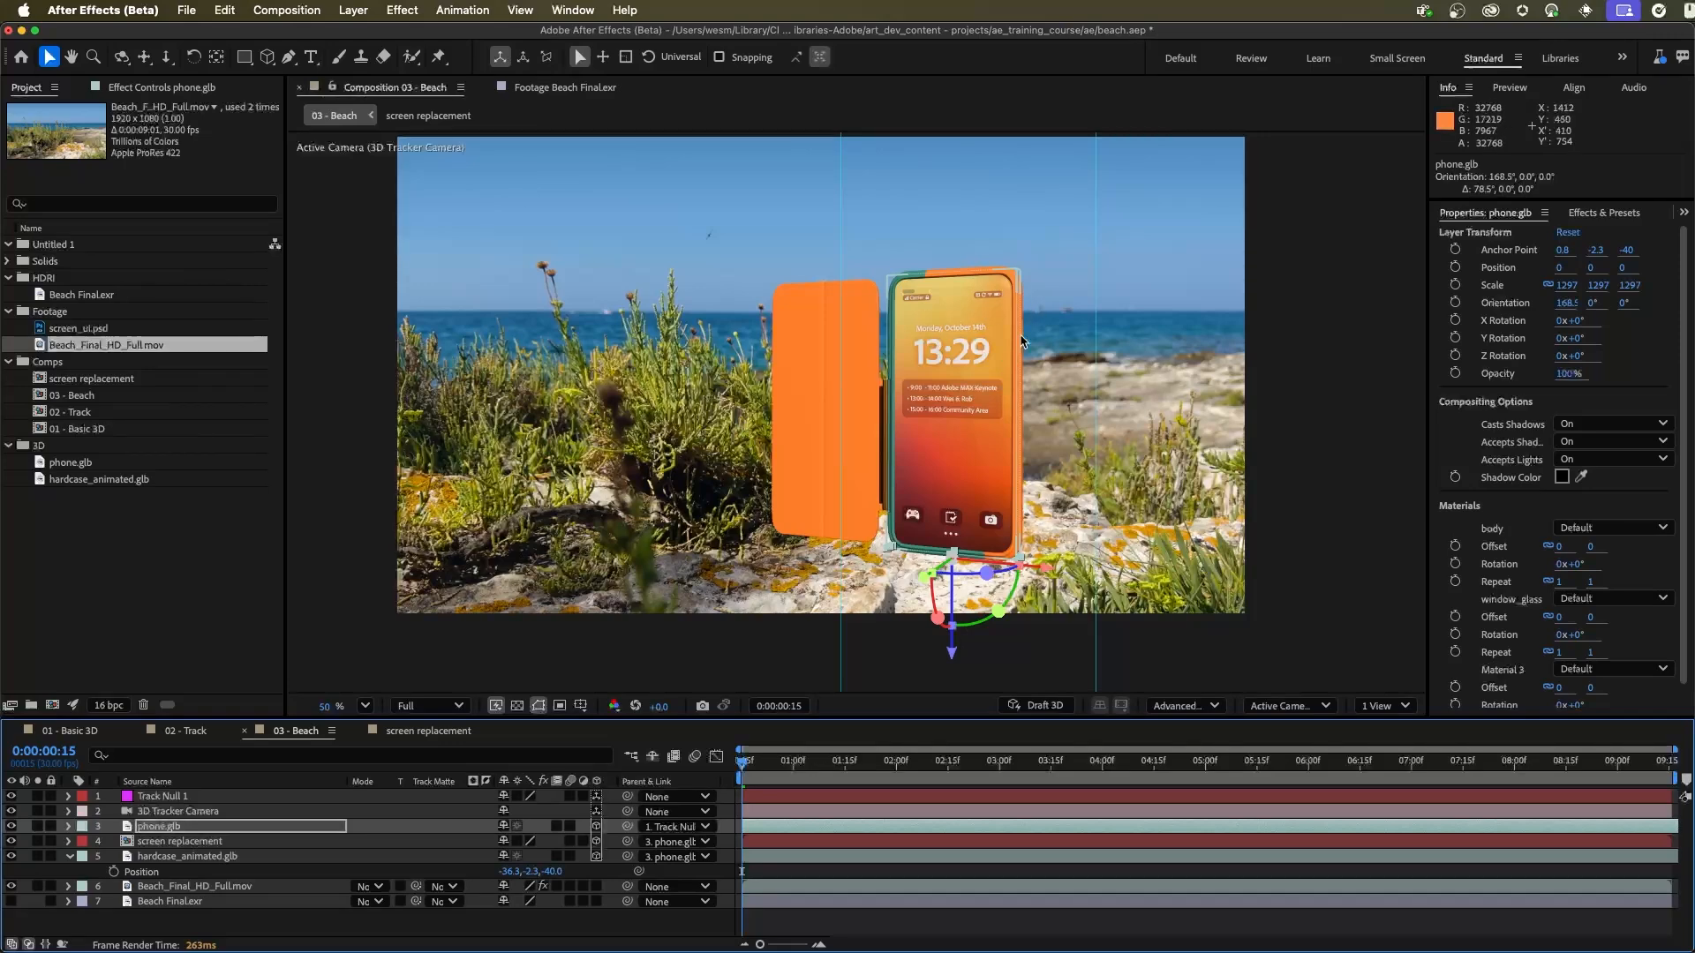
left_click_drag(757, 759, 1324, 744)
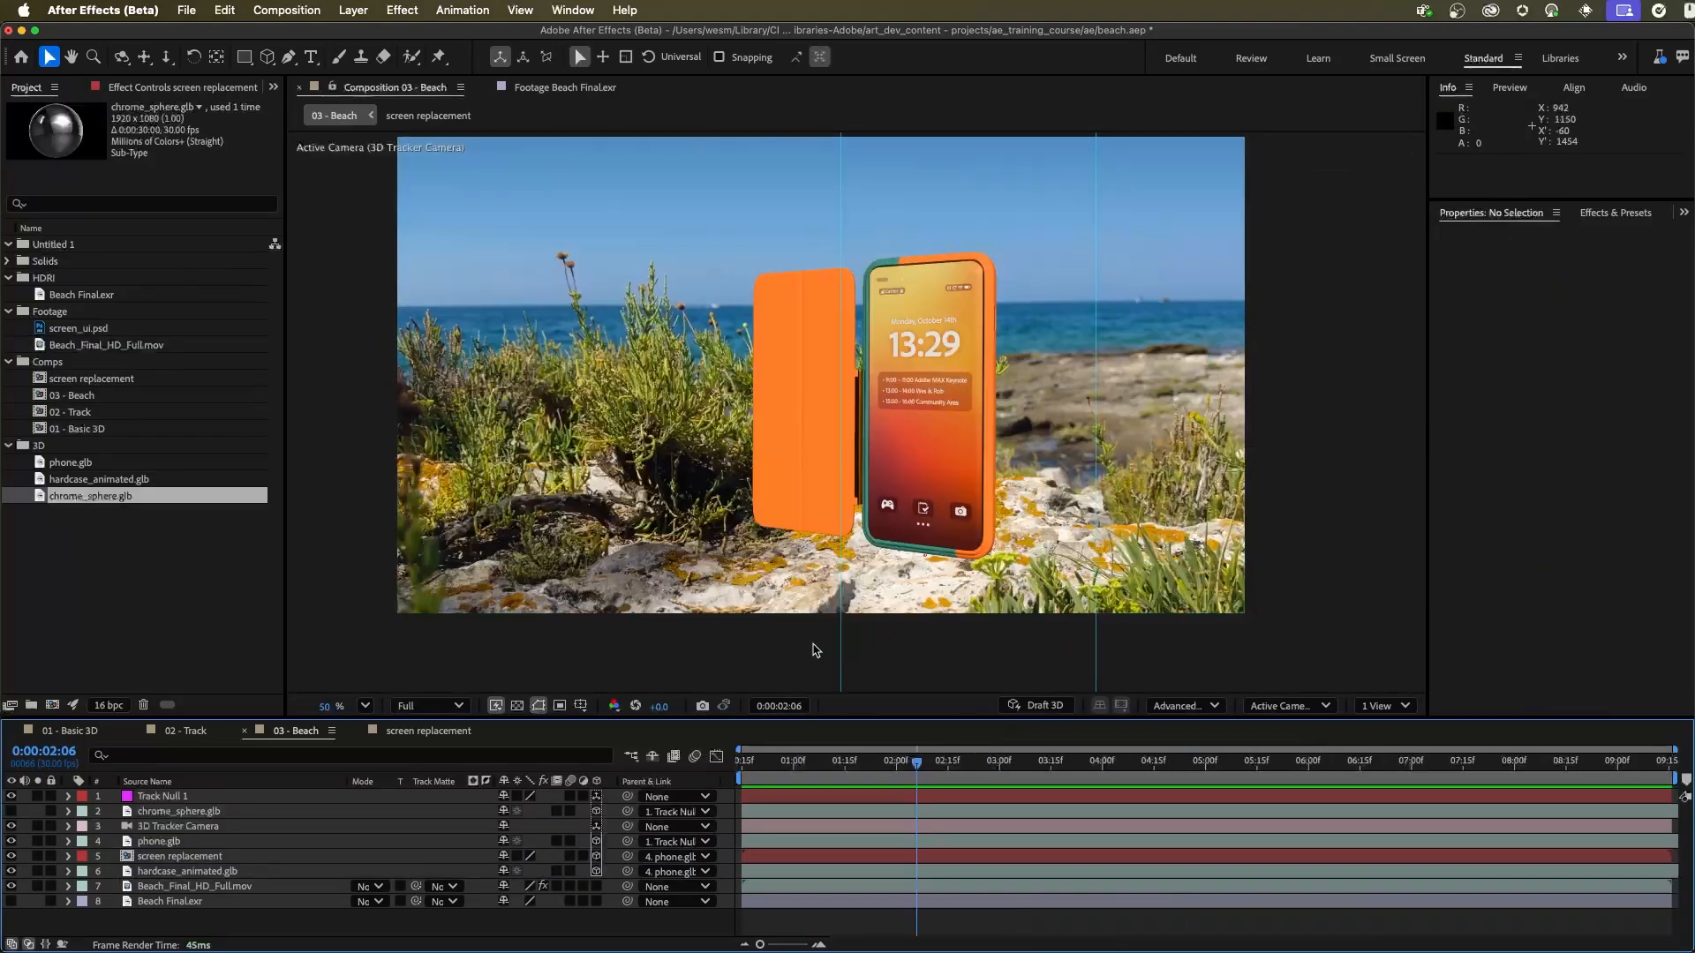
Step: Turn off Accepts Lights in the screen replacement layer's material options
left_click(211, 860)
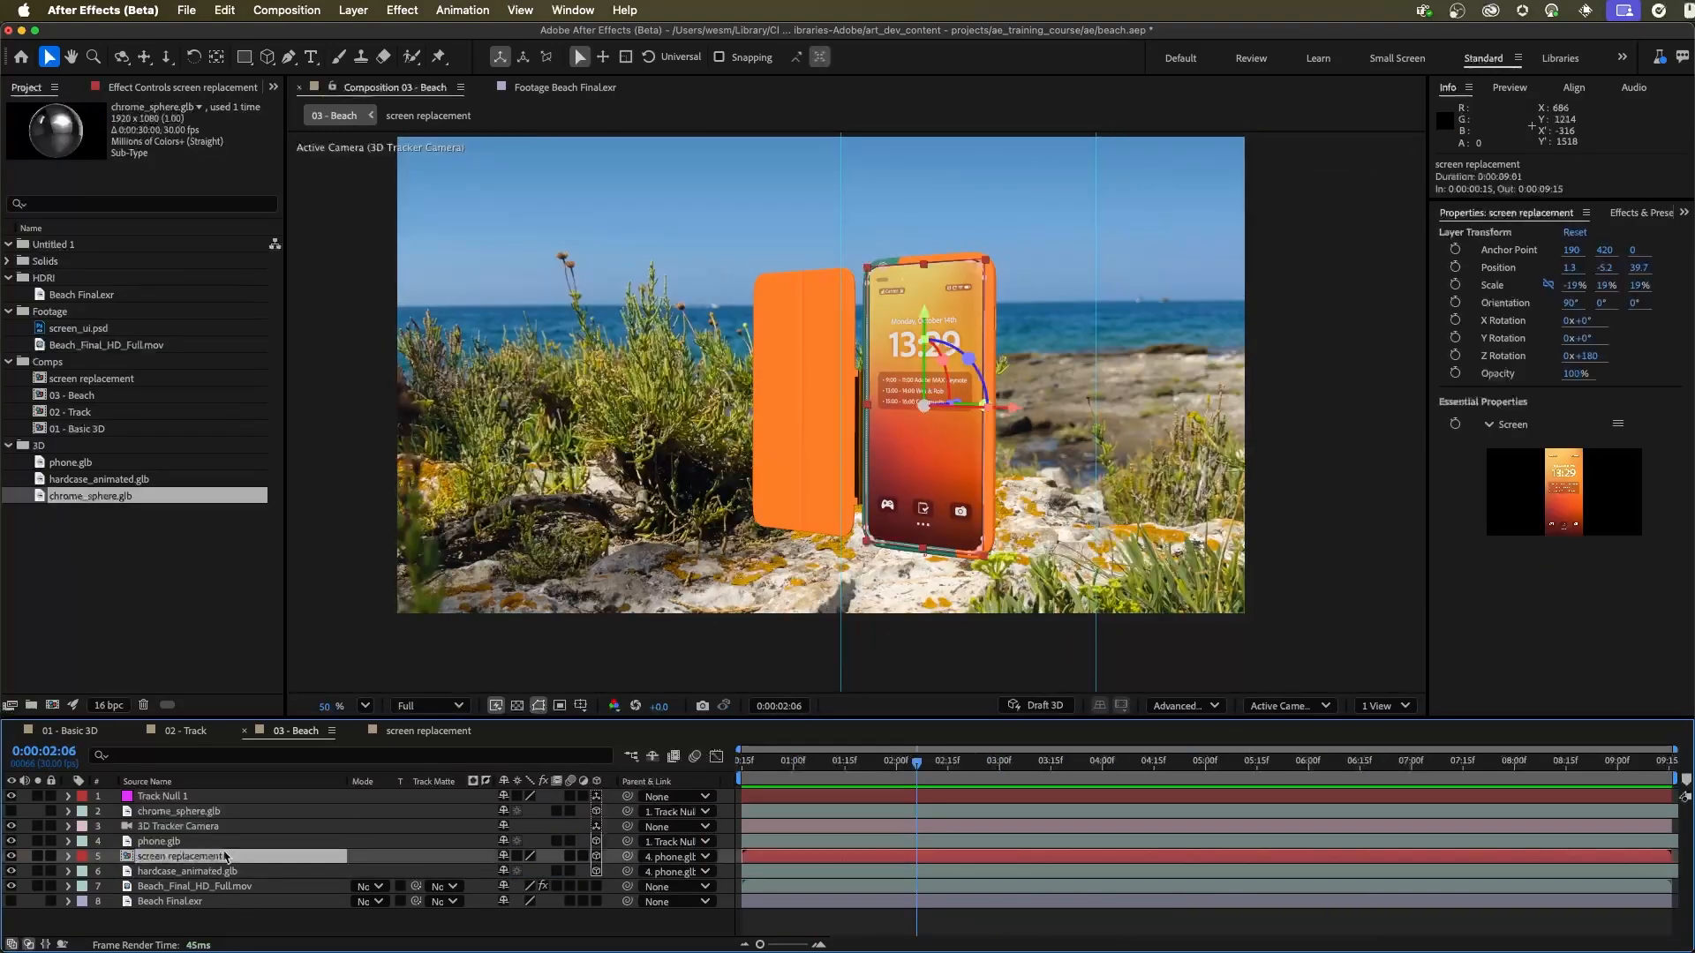
left_click_drag(281, 712, 281, 638)
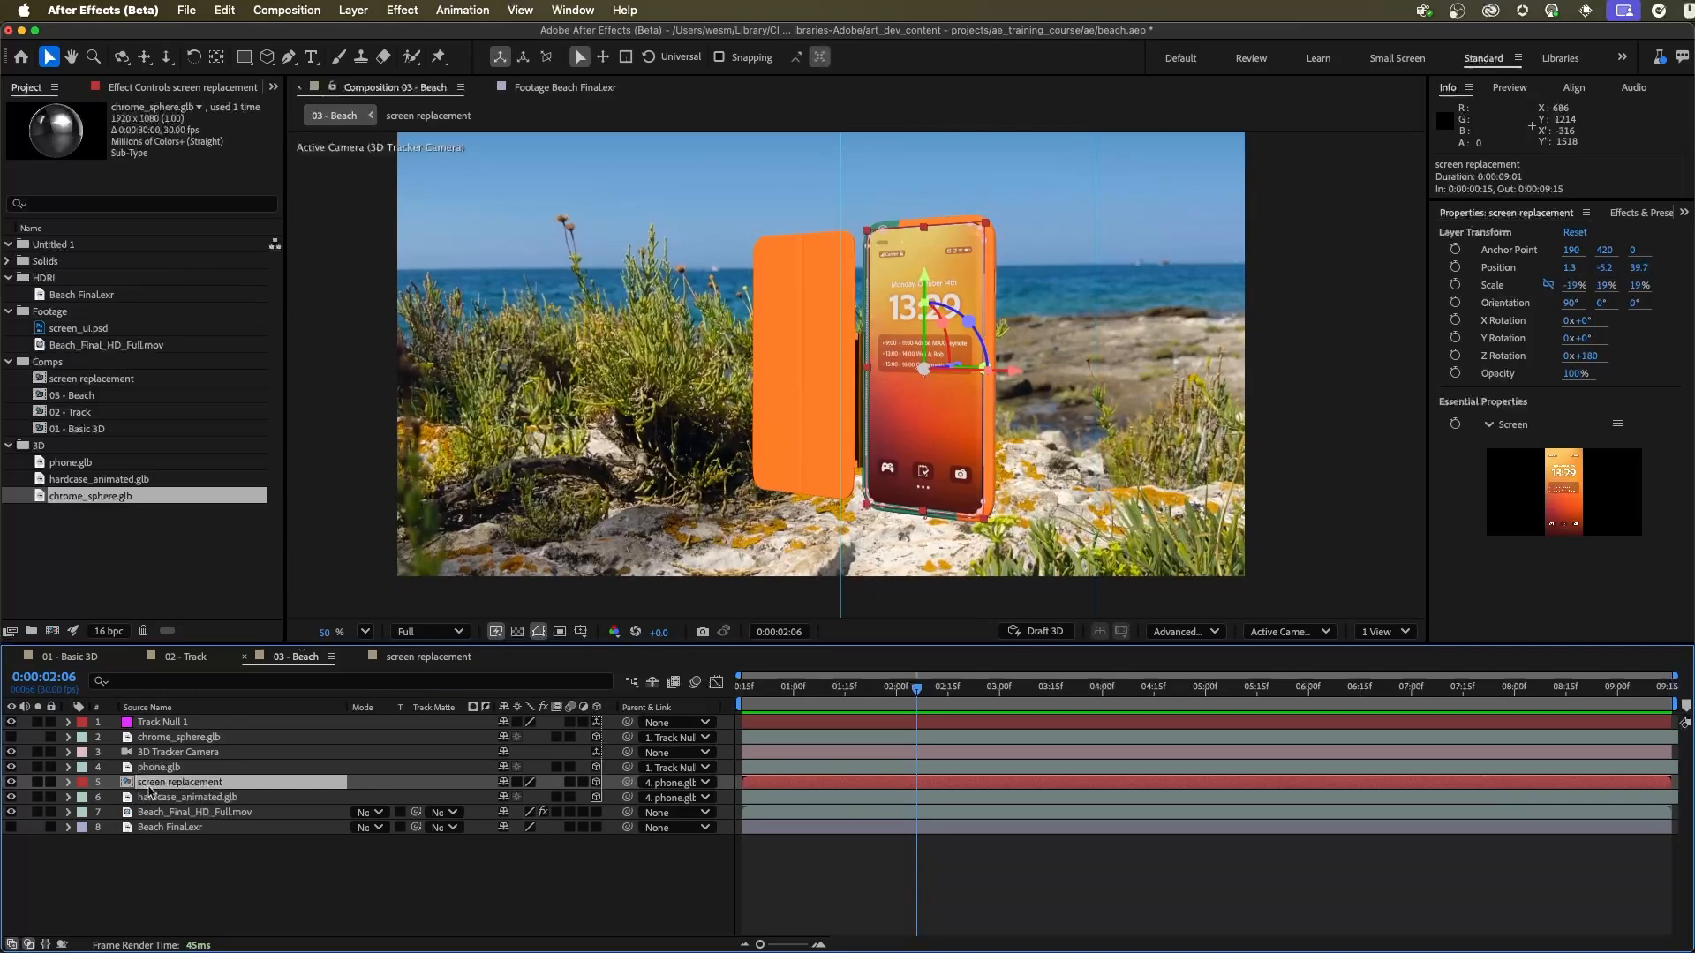
left_click(71, 782)
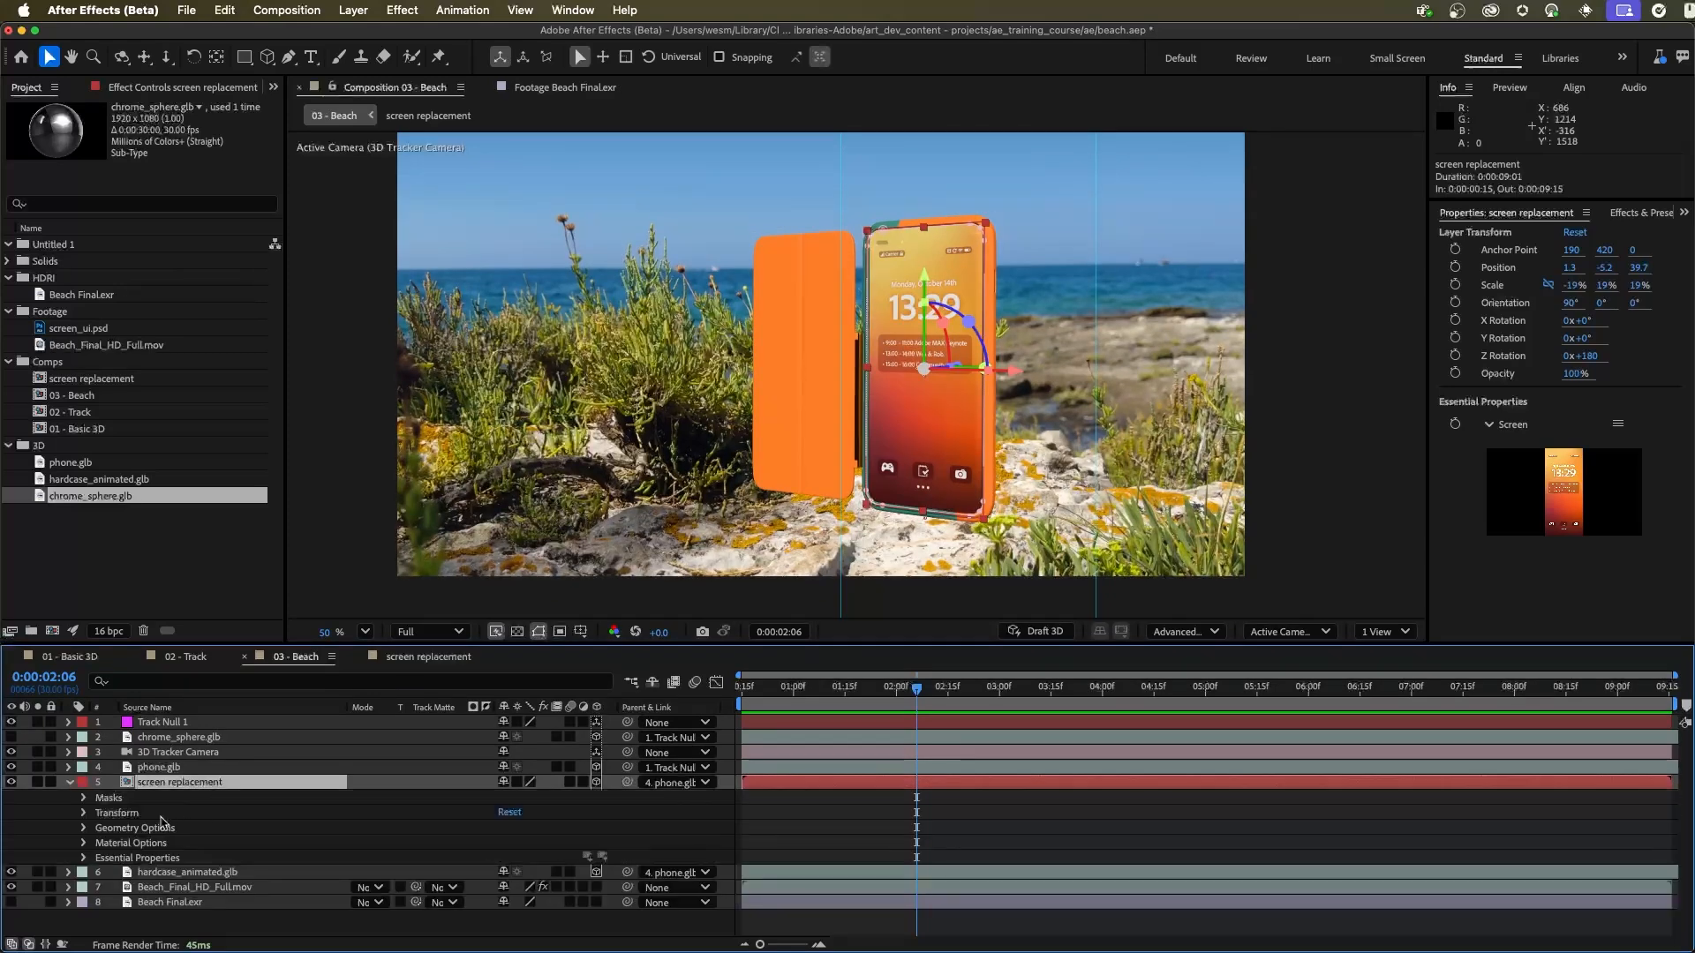
left_click(83, 843)
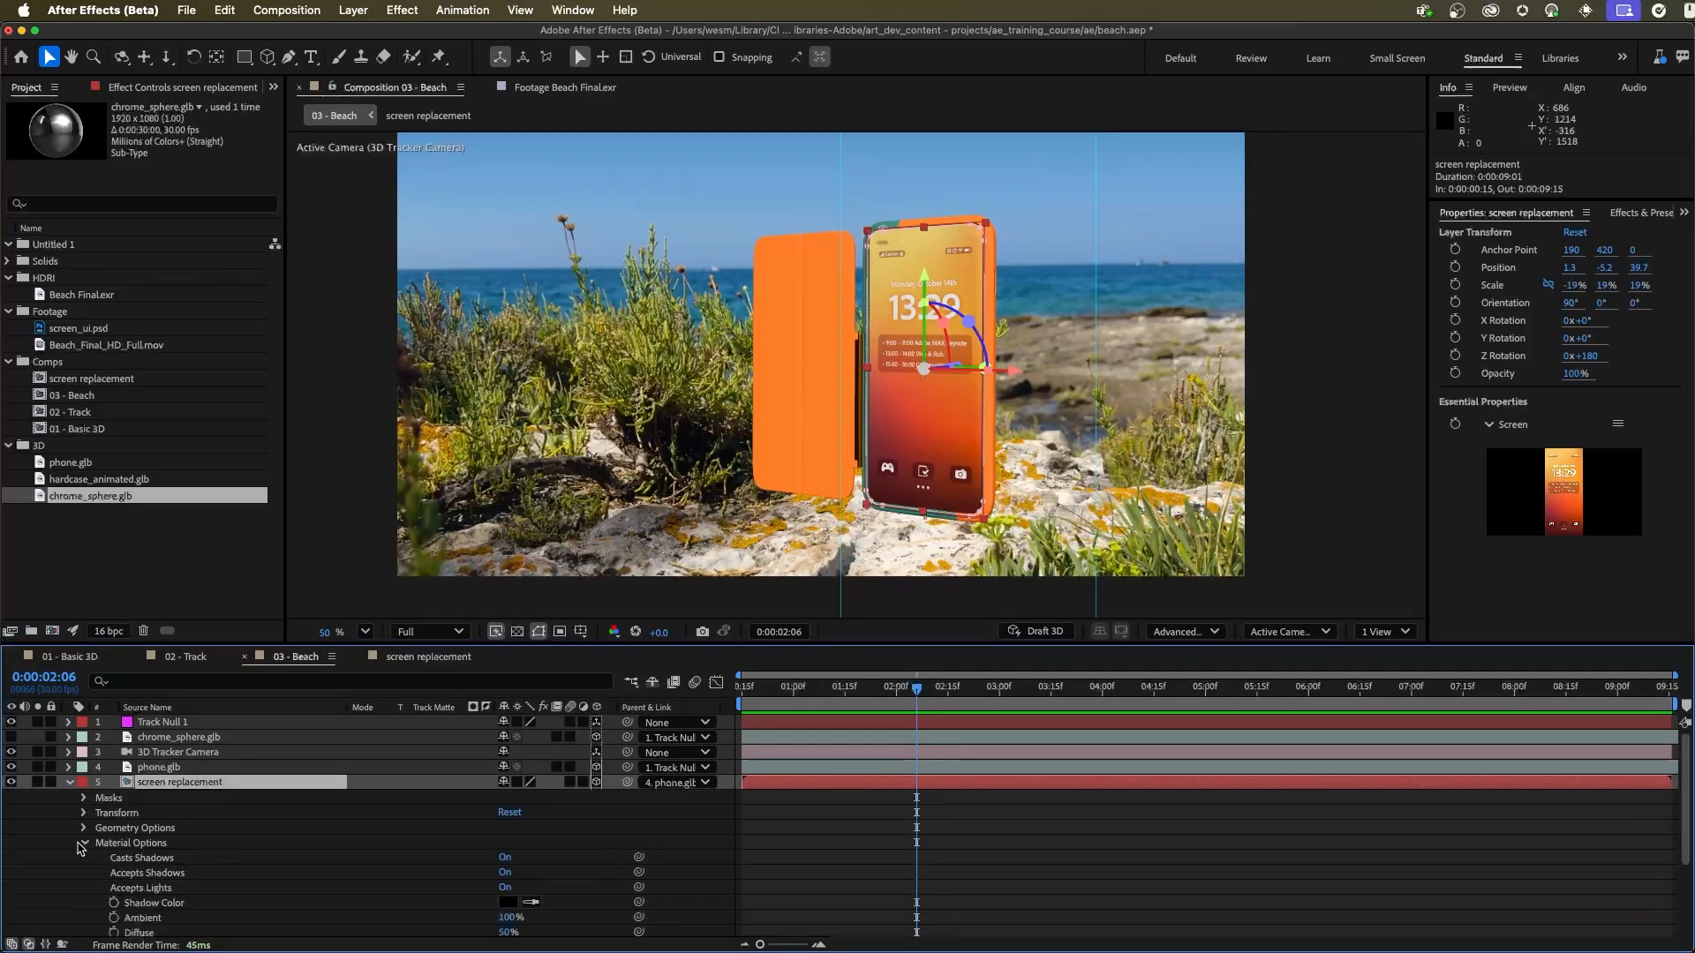
scroll(199, 871, "down", 2)
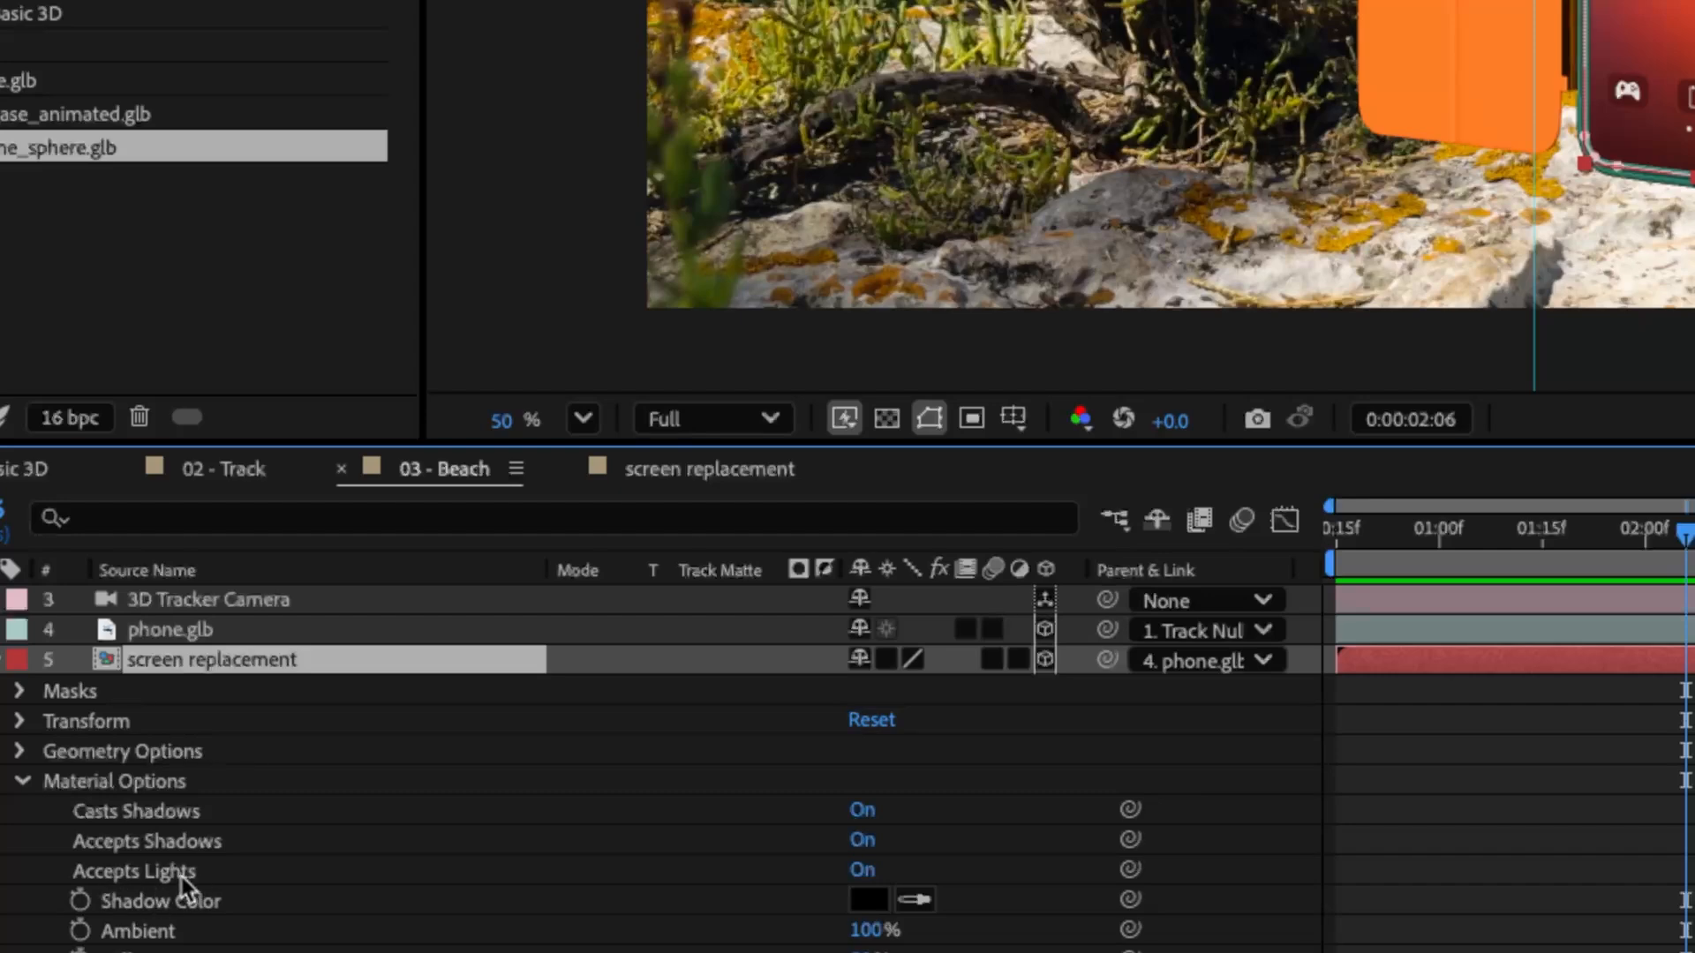
left_click(862, 871)
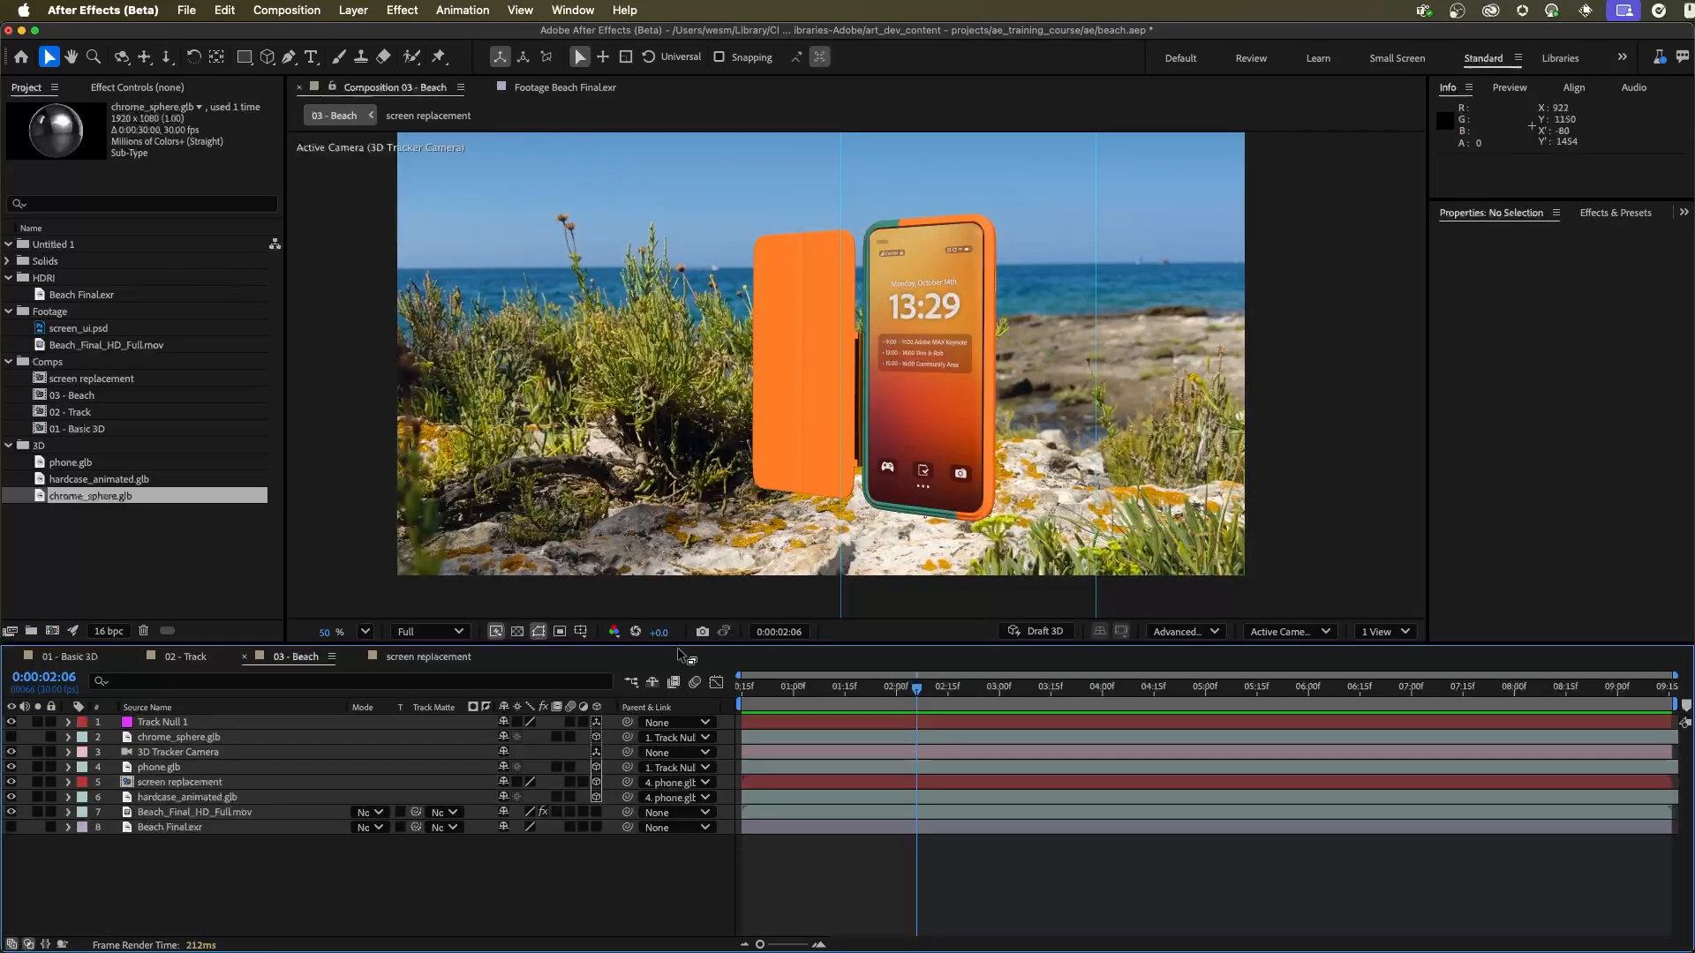
Step: Duplicate screen_ui.psd inside the screen replacement composition and set the upper copy's blending mode to Screen
double_click(150, 783)
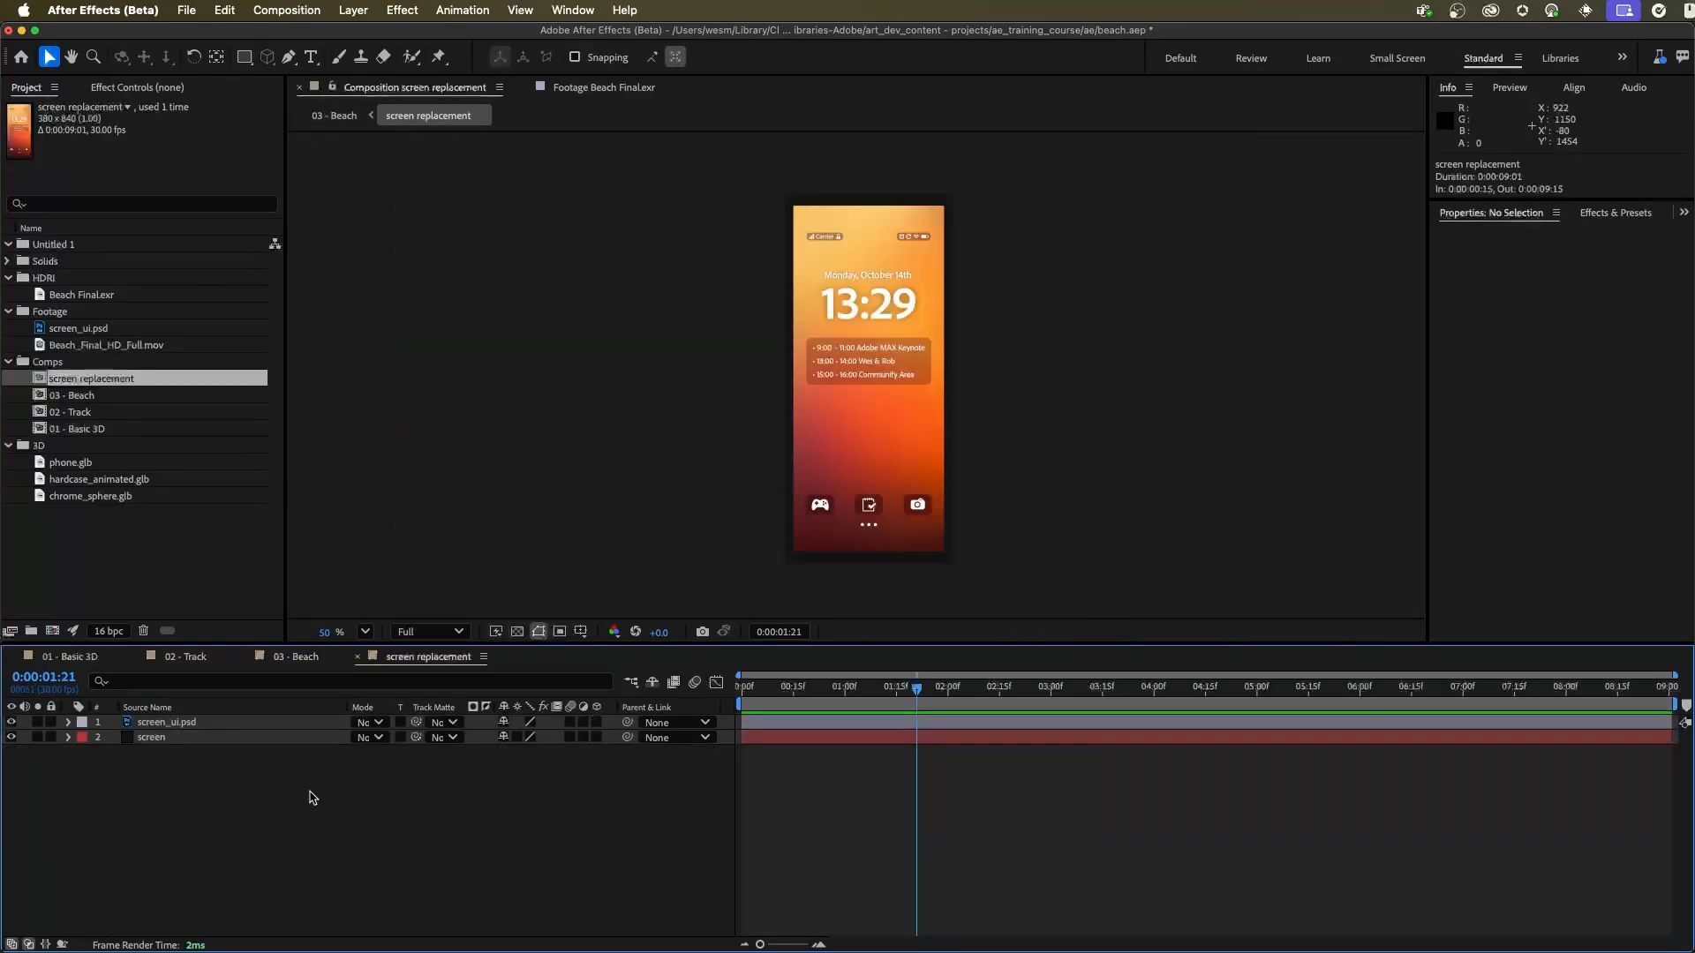
left_click(210, 724)
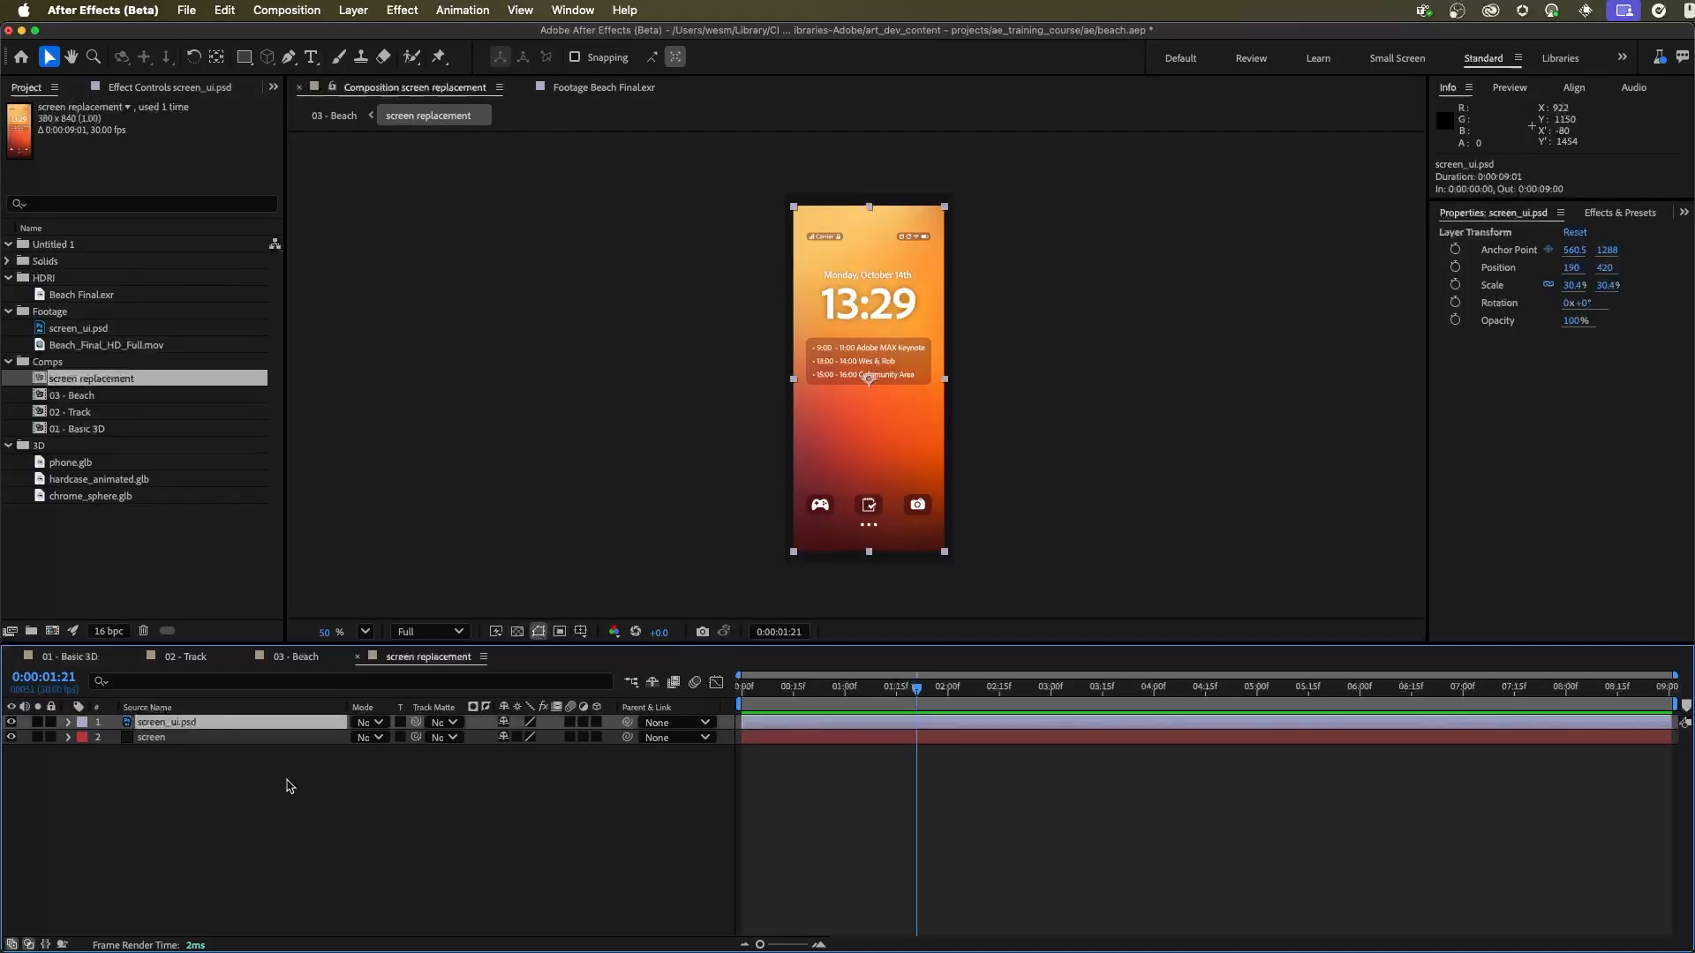
key("cmd+d")
left_click(368, 723)
left_click(371, 727)
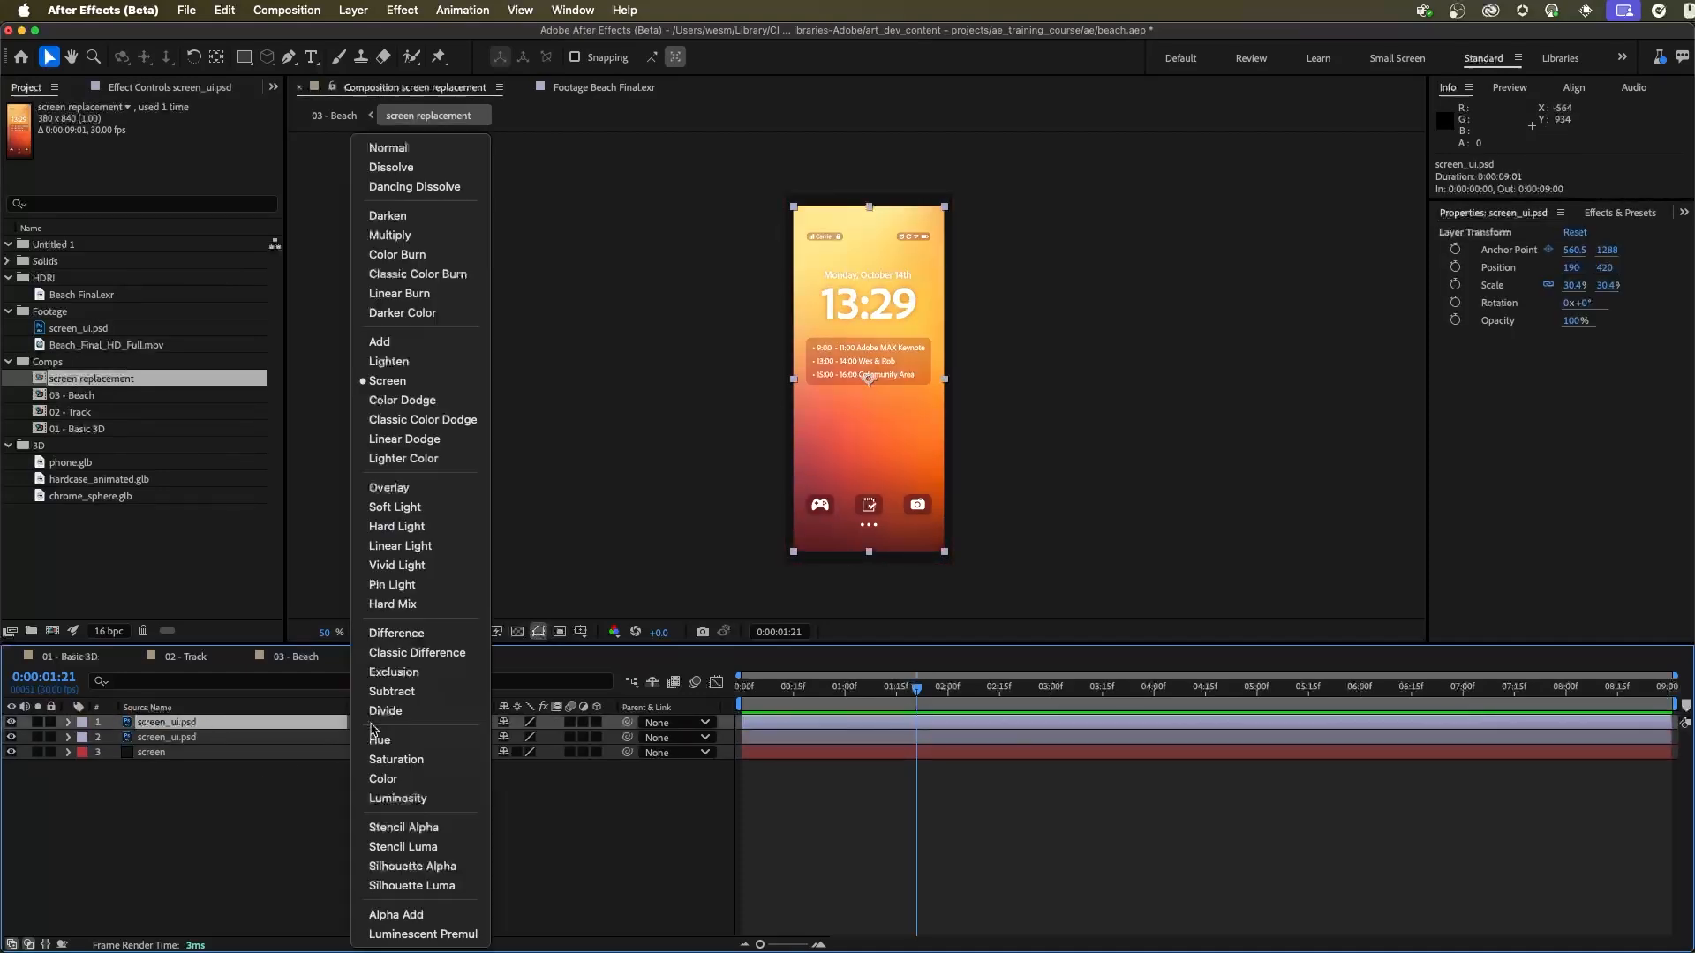
left_click(430, 386)
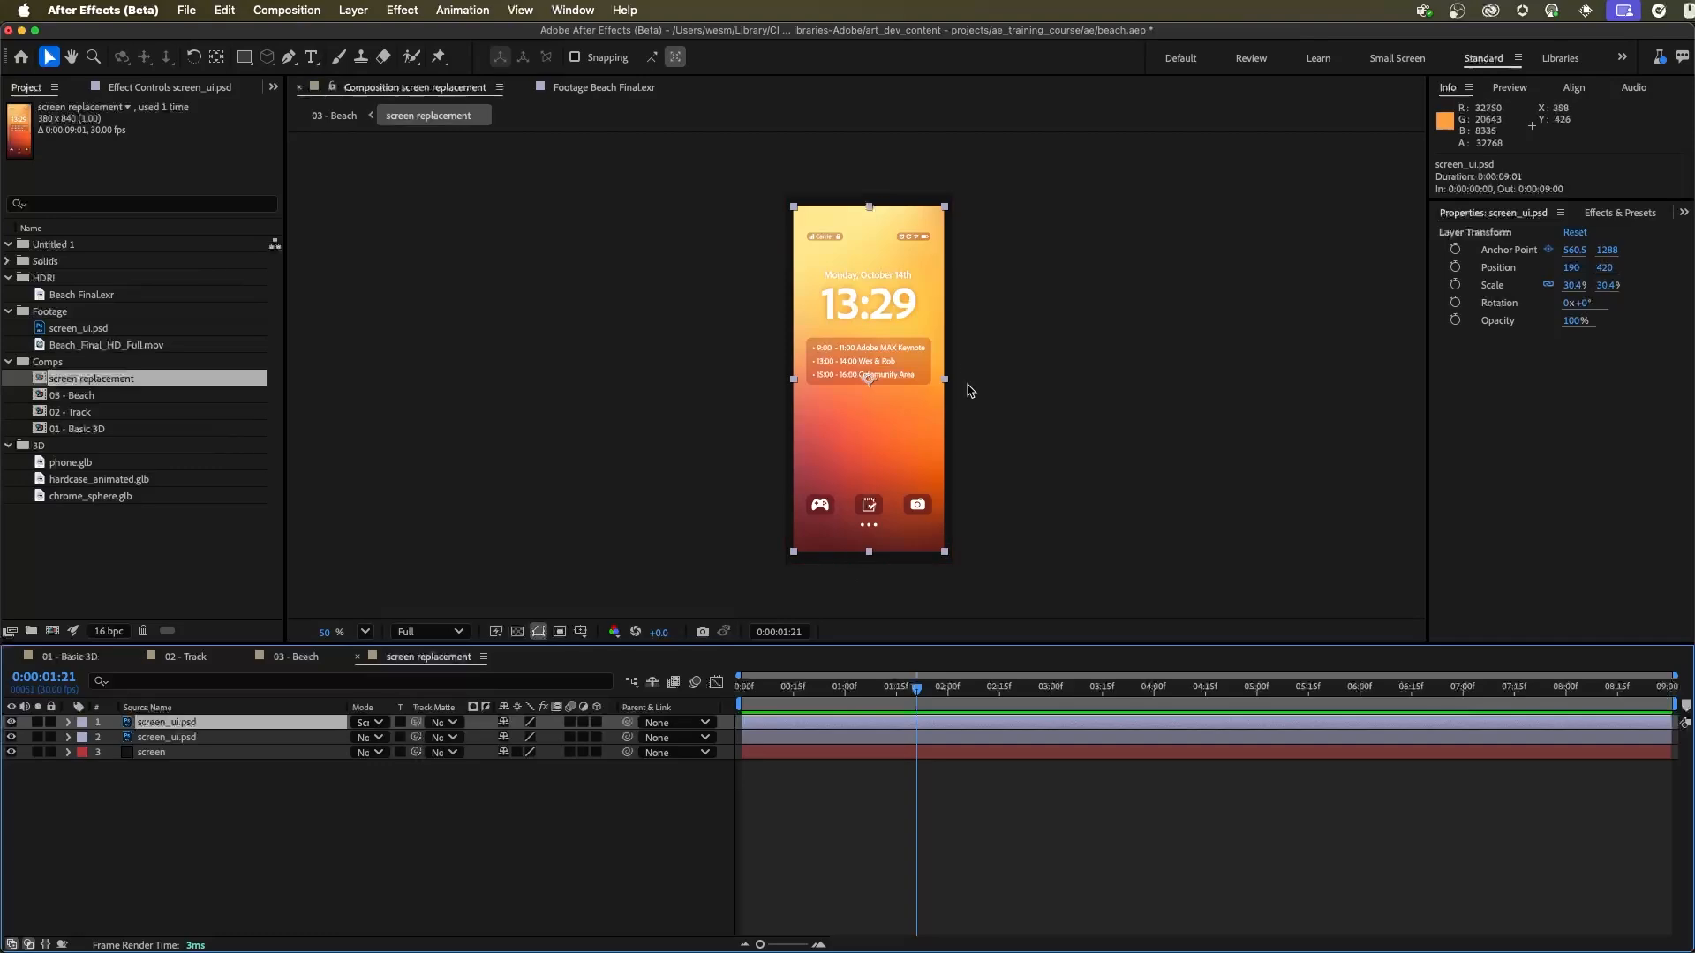
Step: Return to the 03 - Beach composition and undo the last blending mode change
left_click(301, 658)
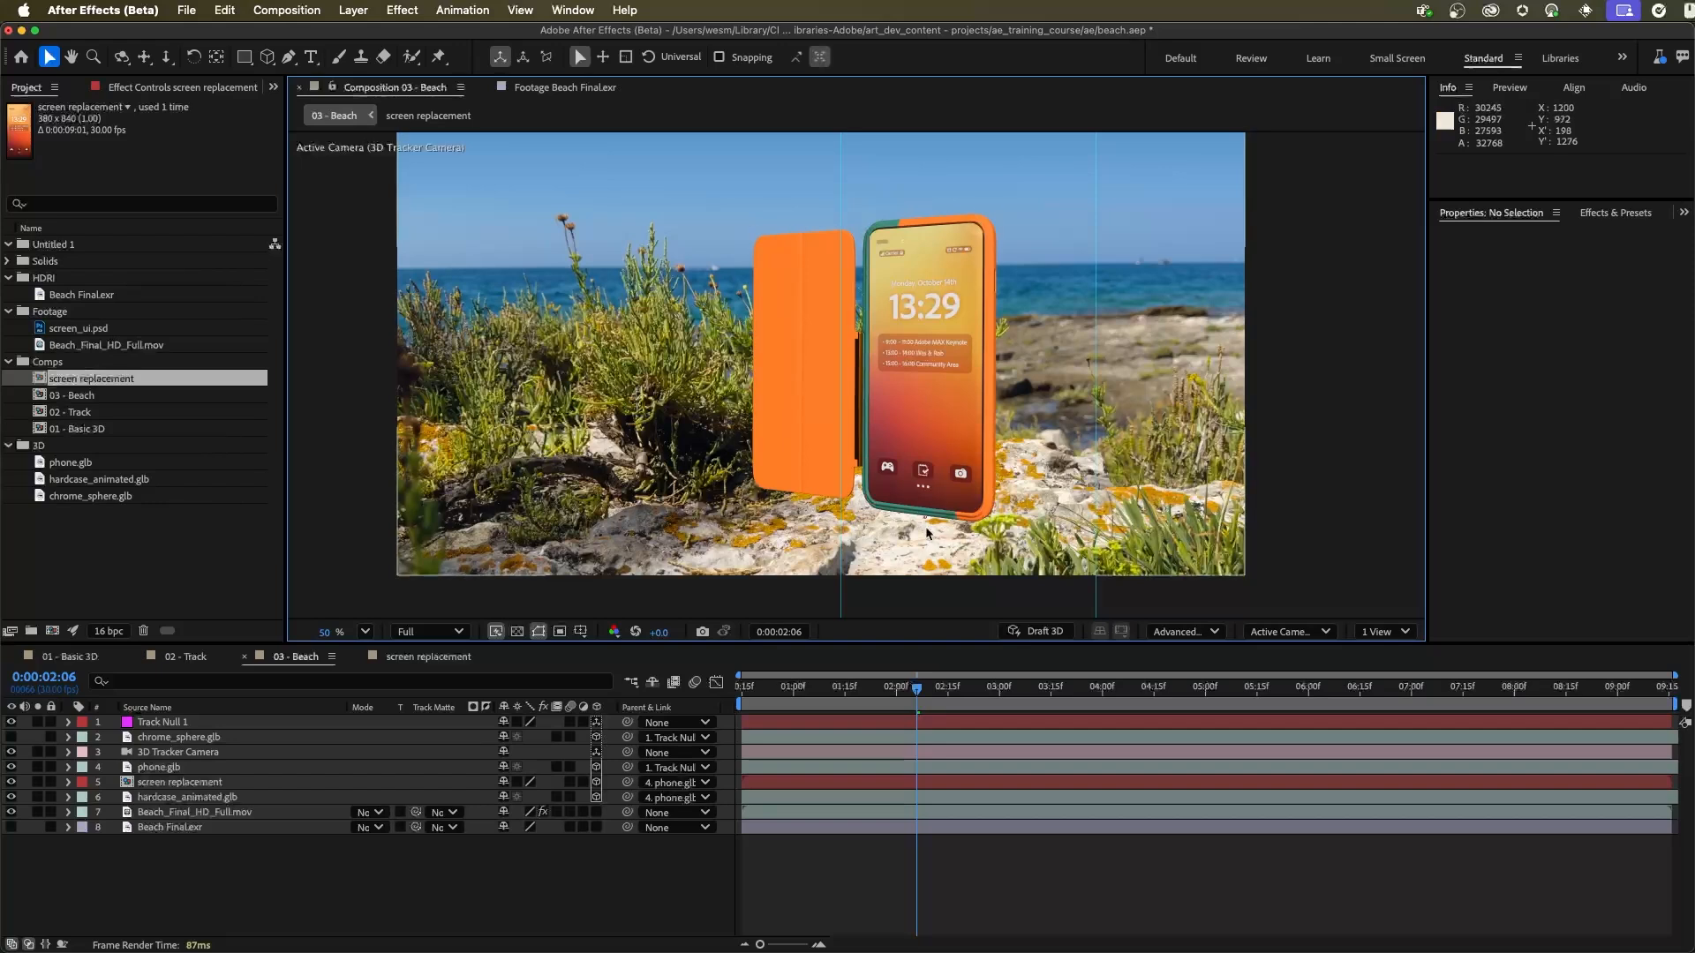
key("super+z")
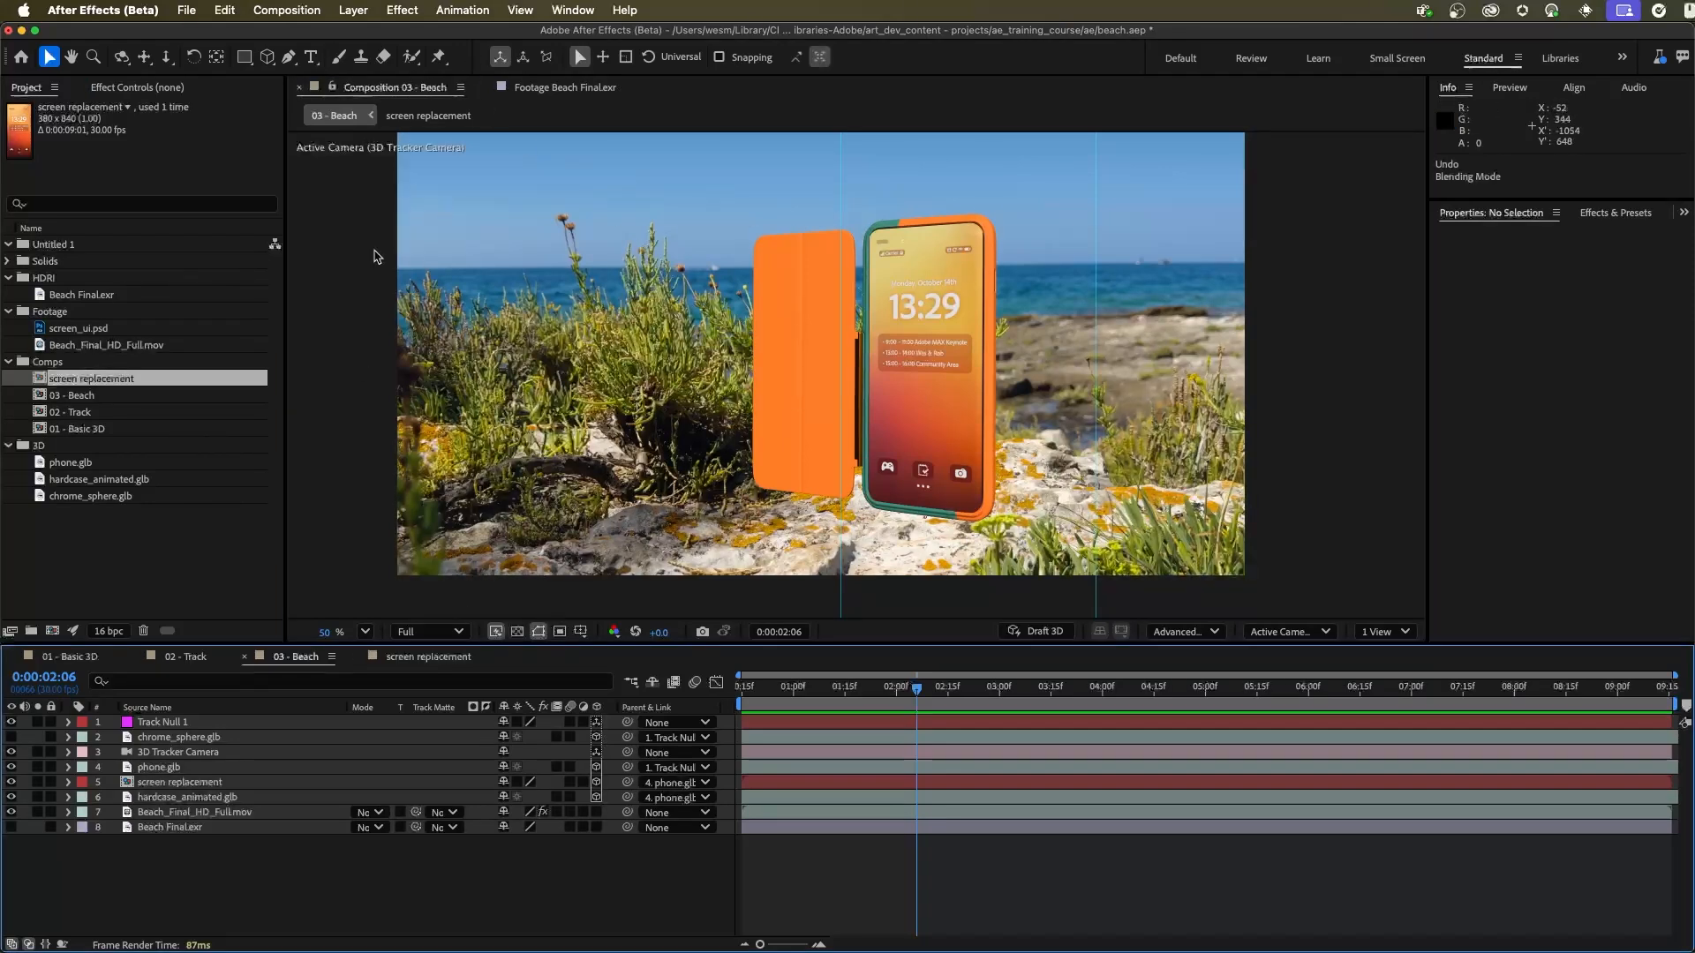
Step: Add an Environment light to the 03 - Beach composition with 100% intensity, shadow casting enabled and 100% shadow darkness
left_click(371, 9)
mouse_move(379, 36)
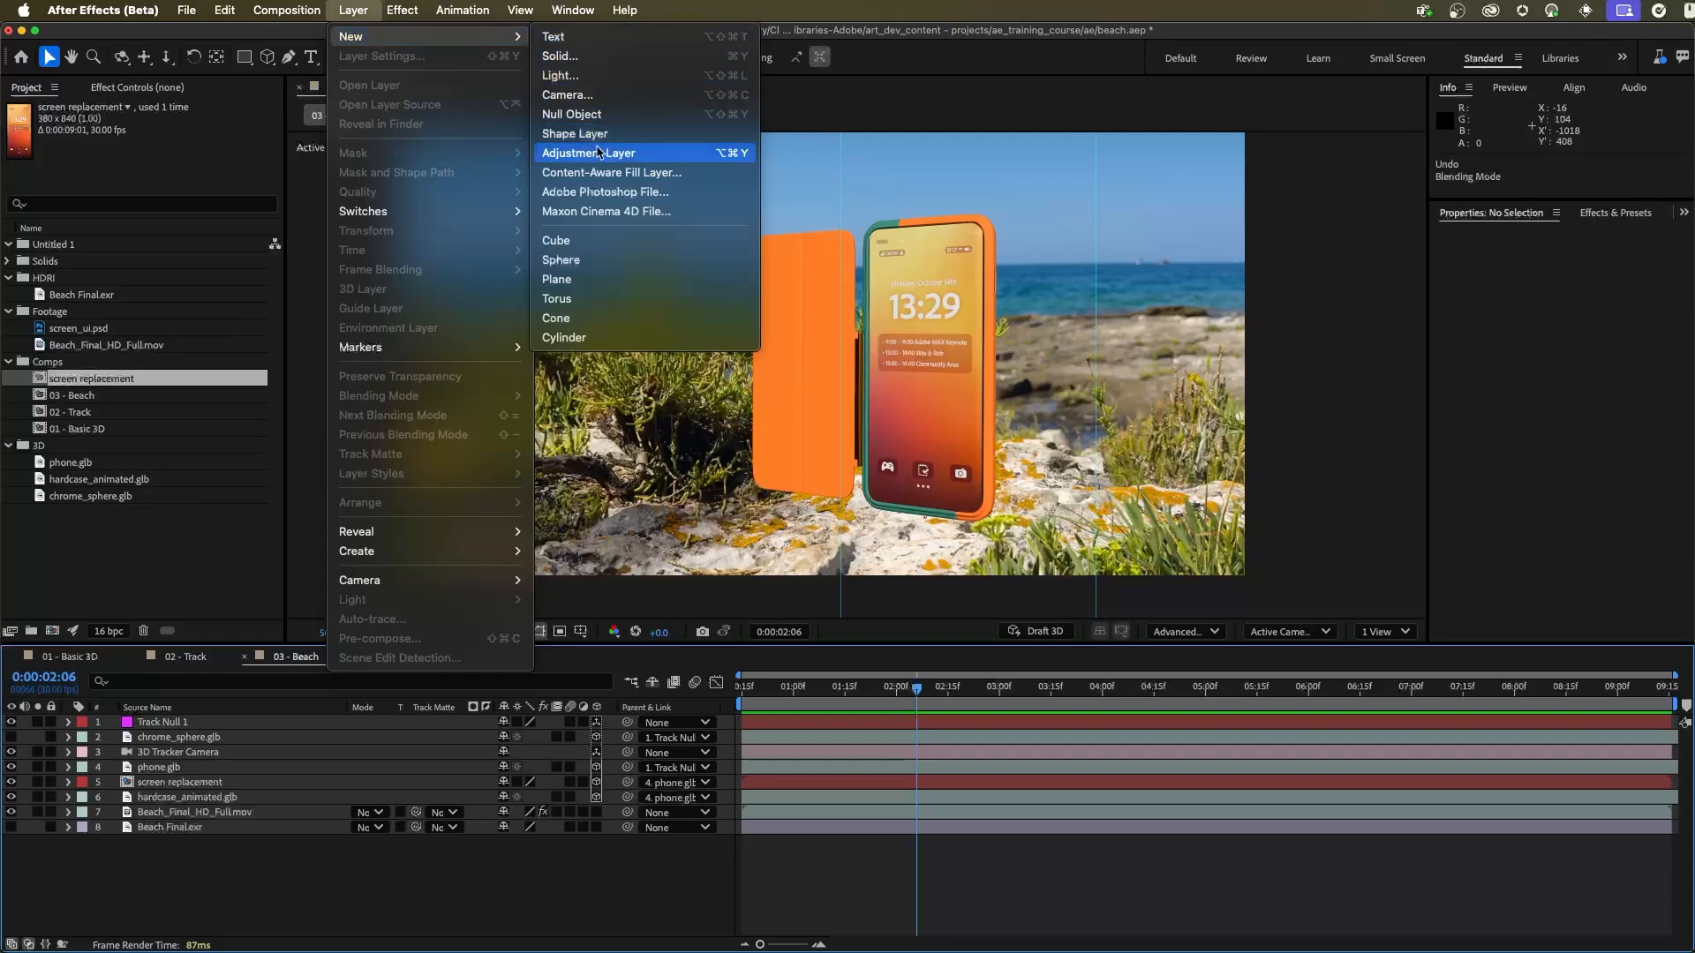
left_click(600, 75)
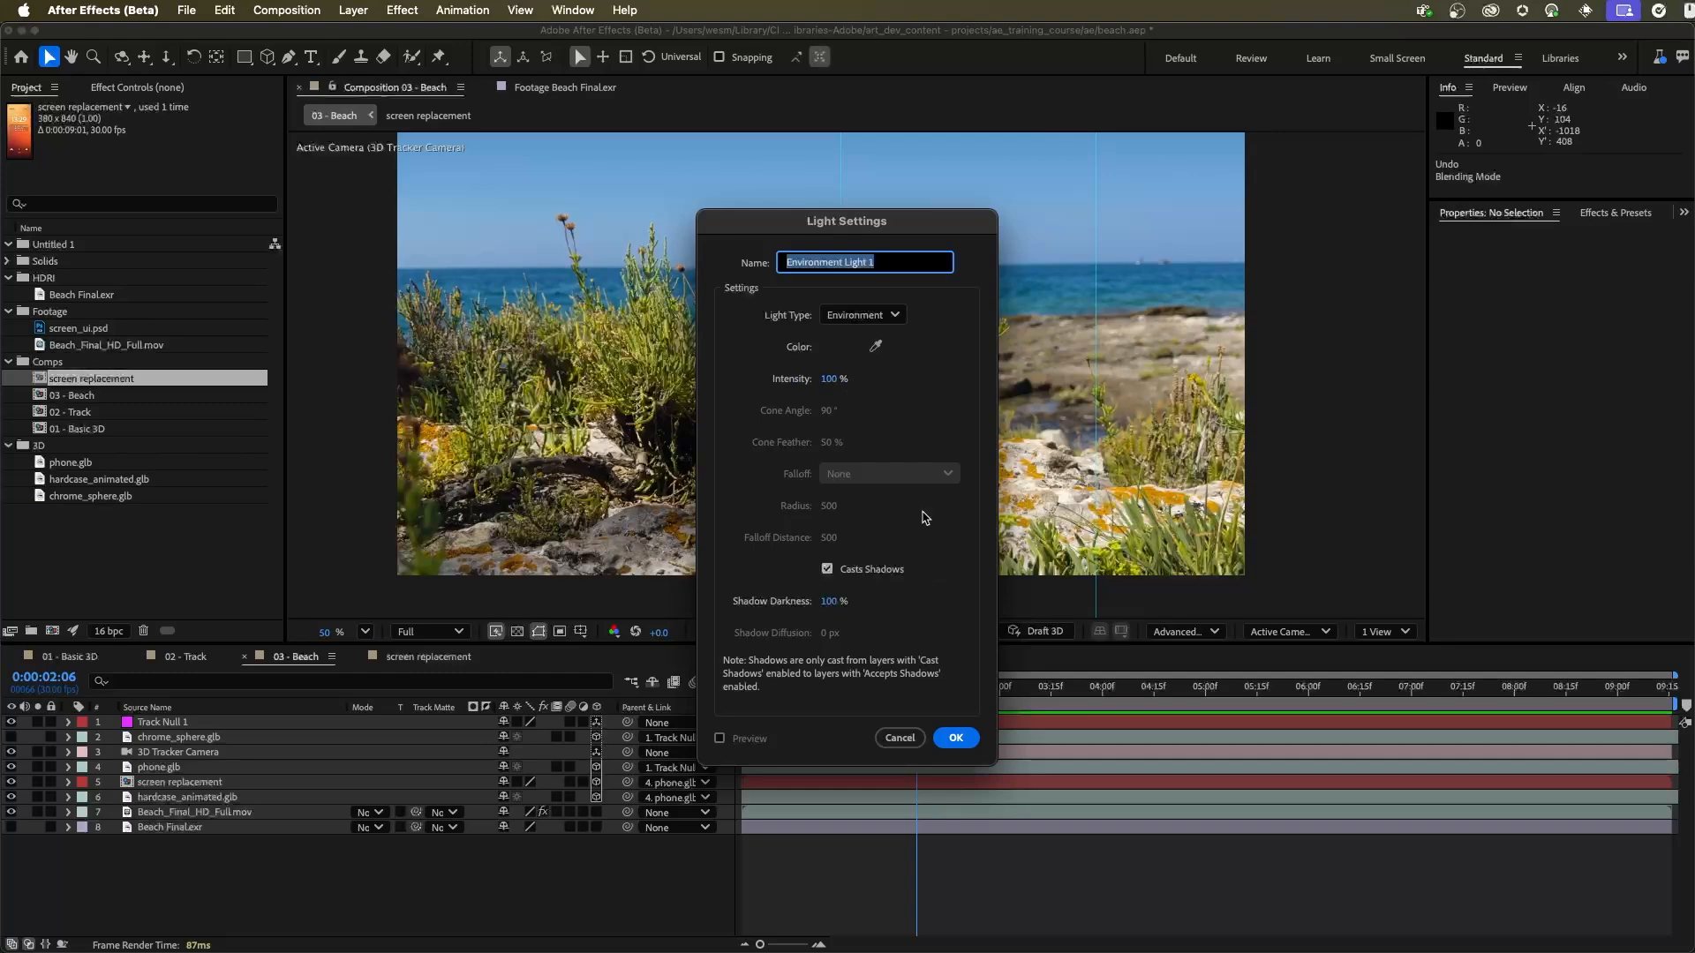
left_click(955, 738)
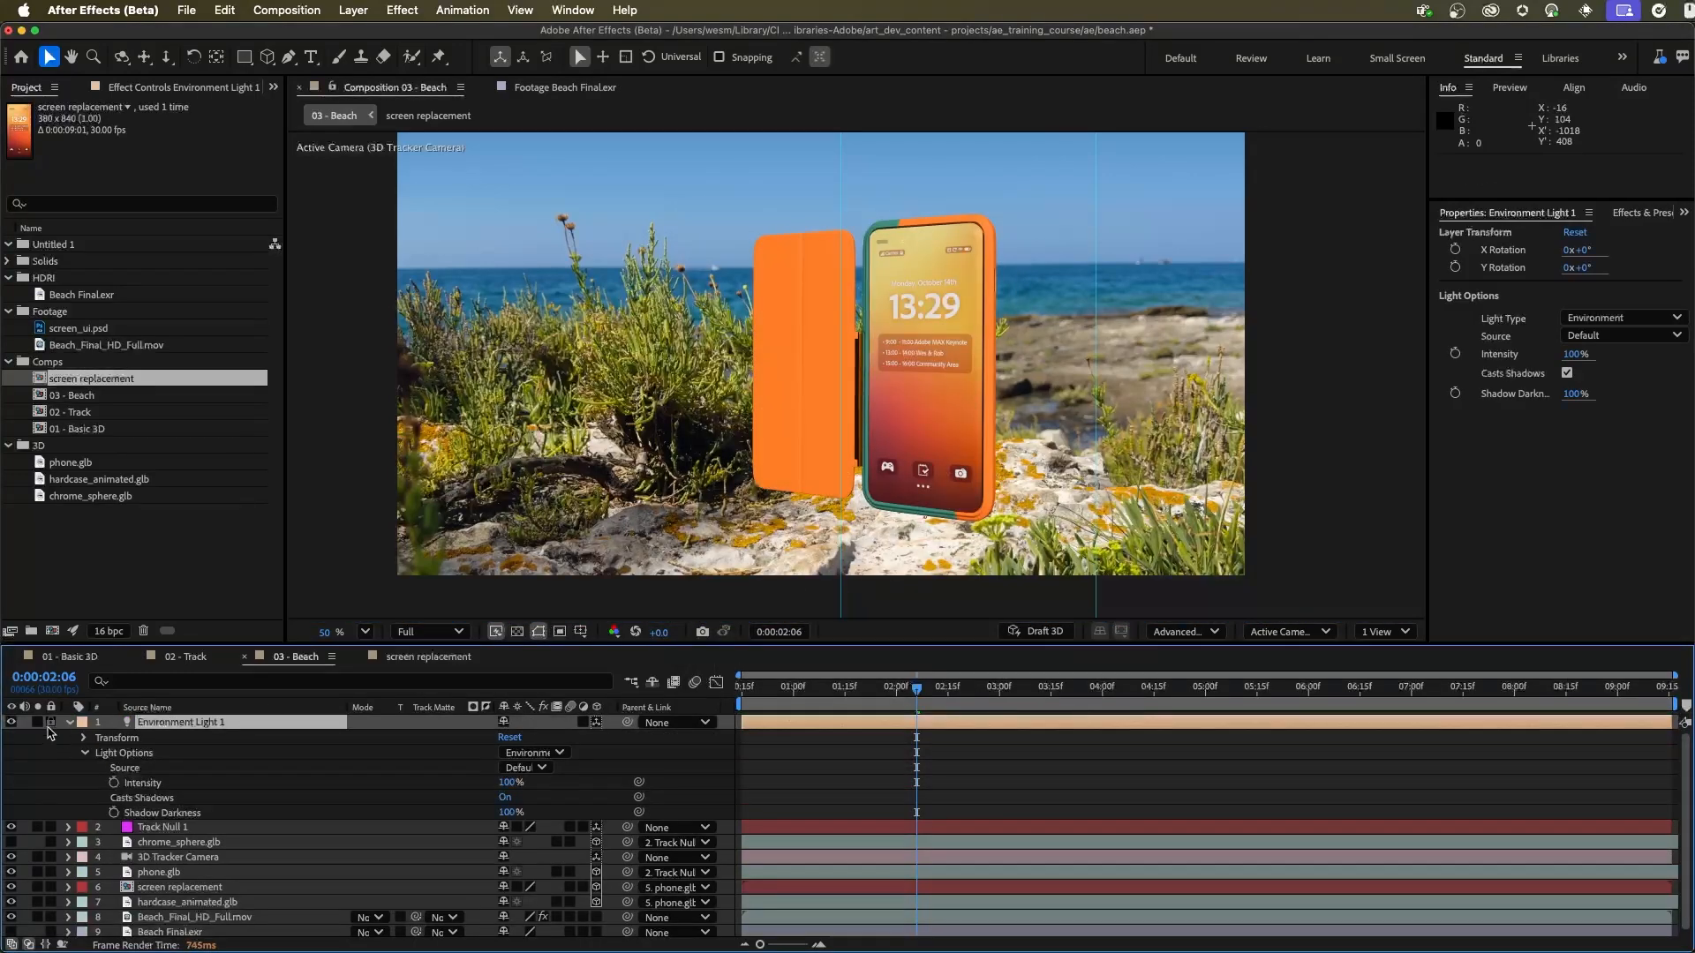
left_click(70, 724)
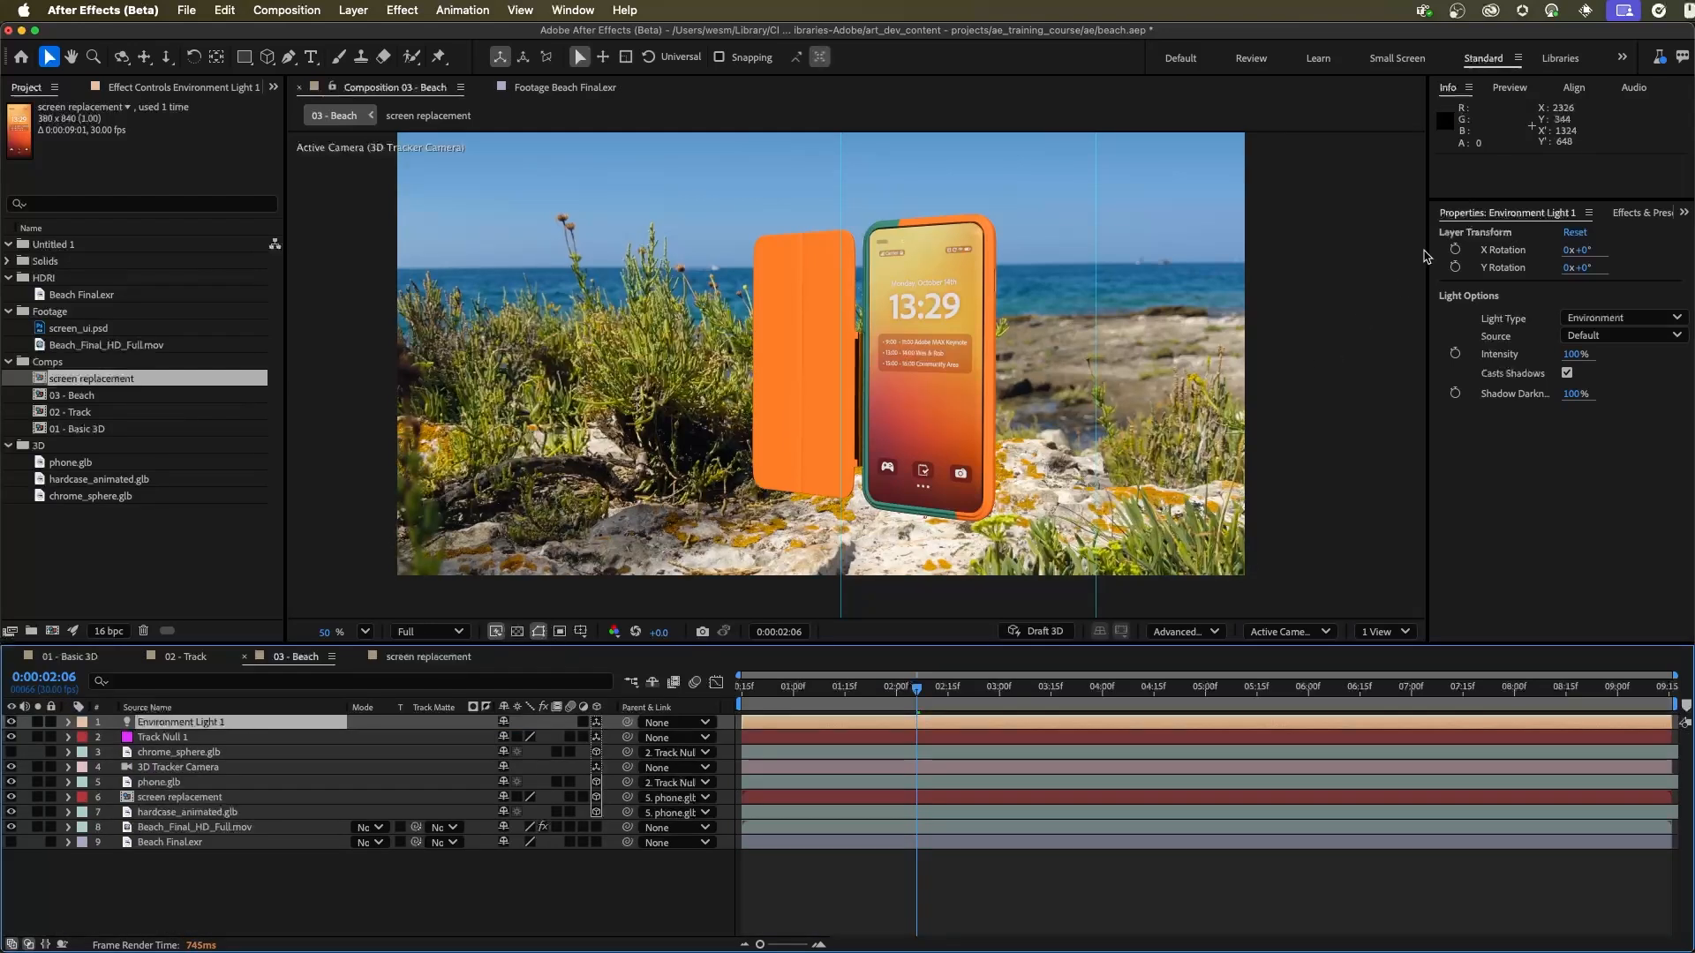
Step: View the Beach Final.exr panorama by raising its layer above the others, and put it back hidden beneath the beach footage
left_click(171, 845)
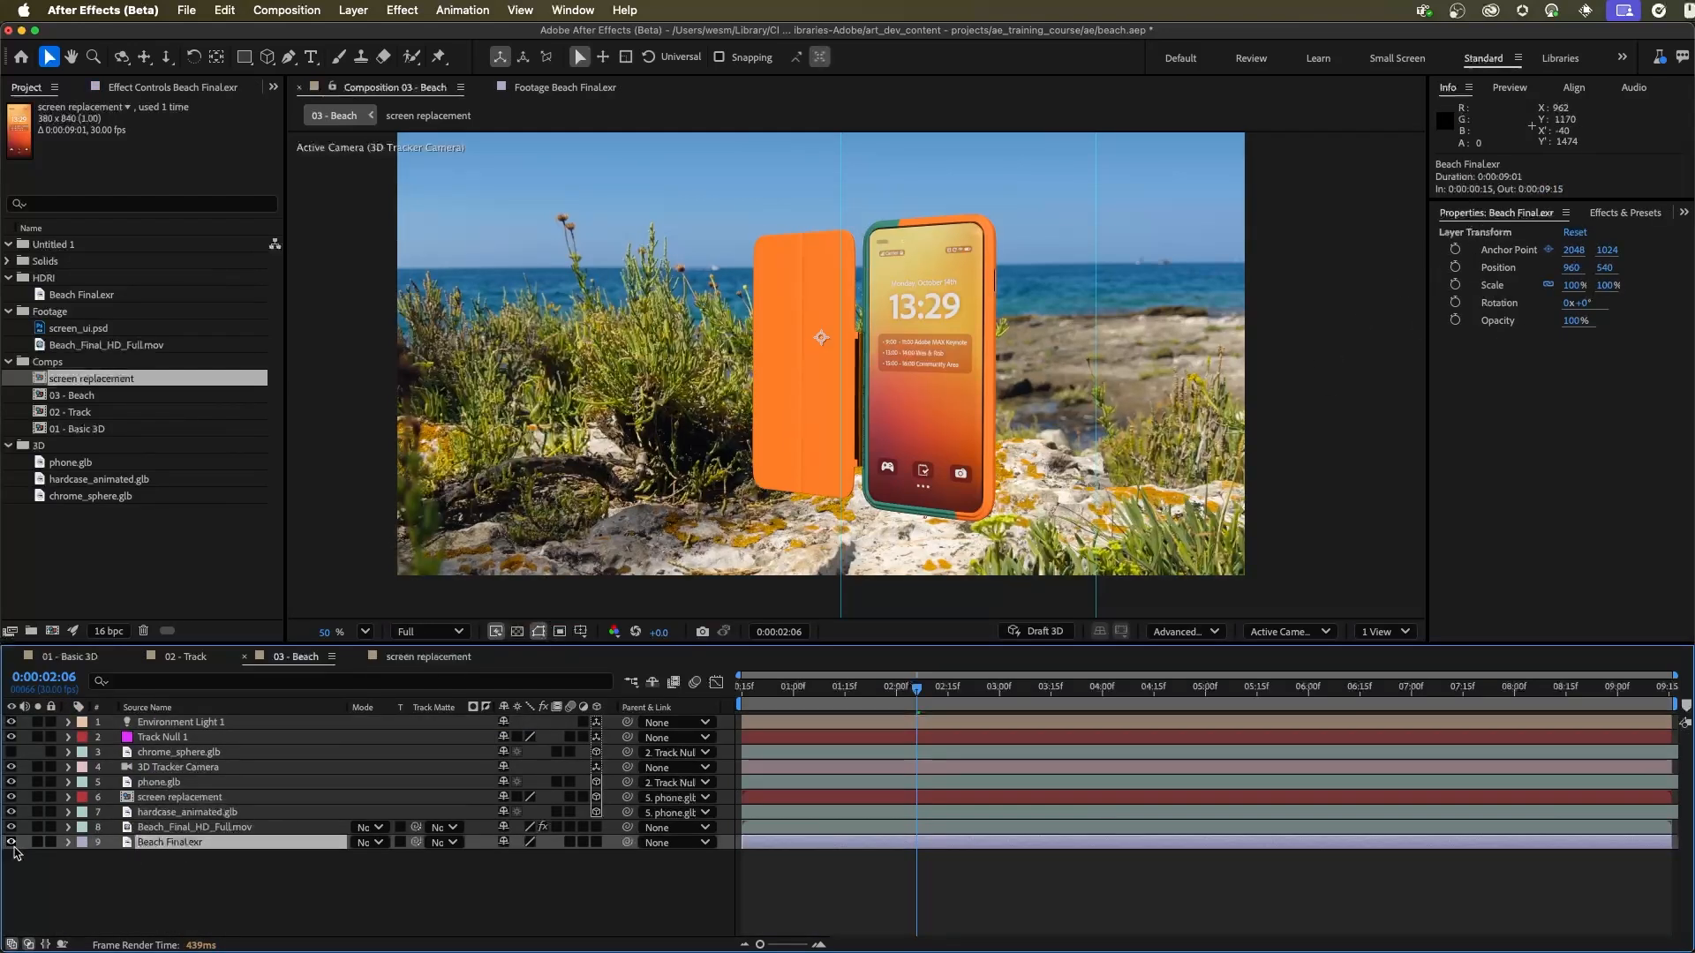
left_click_drag(188, 852, 191, 728)
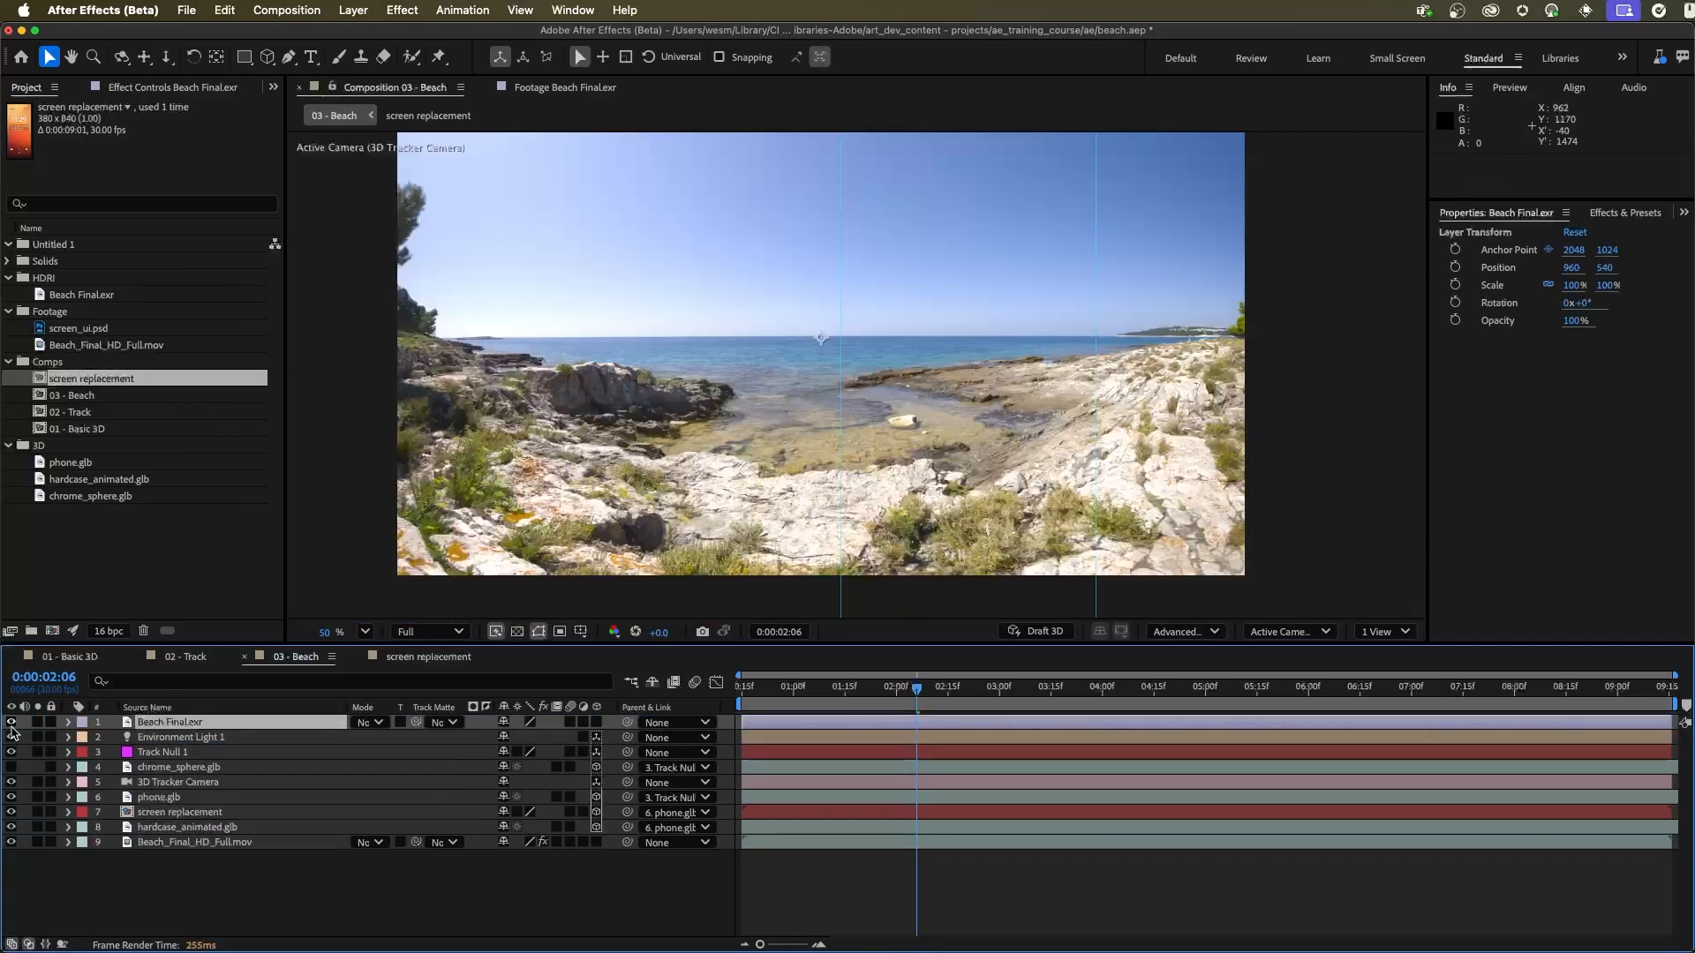
left_click(10, 723)
left_click_drag(168, 729, 186, 861)
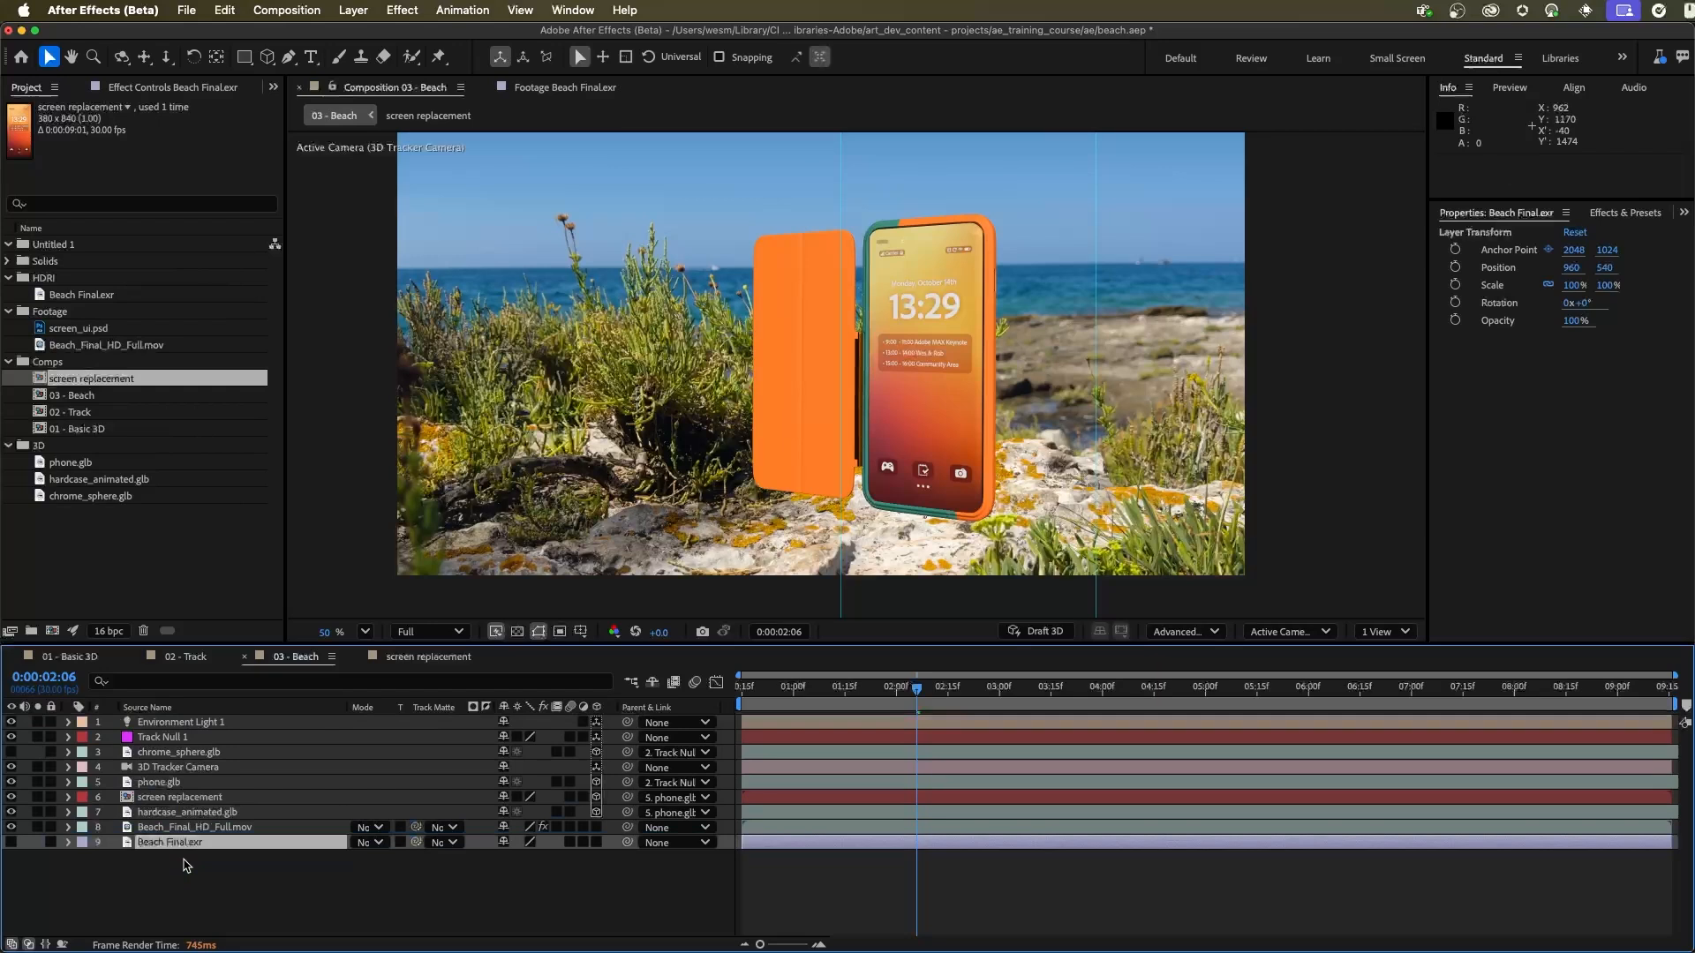
Step: Set the Environment light's source to Beach Final.exr
left_click(206, 724)
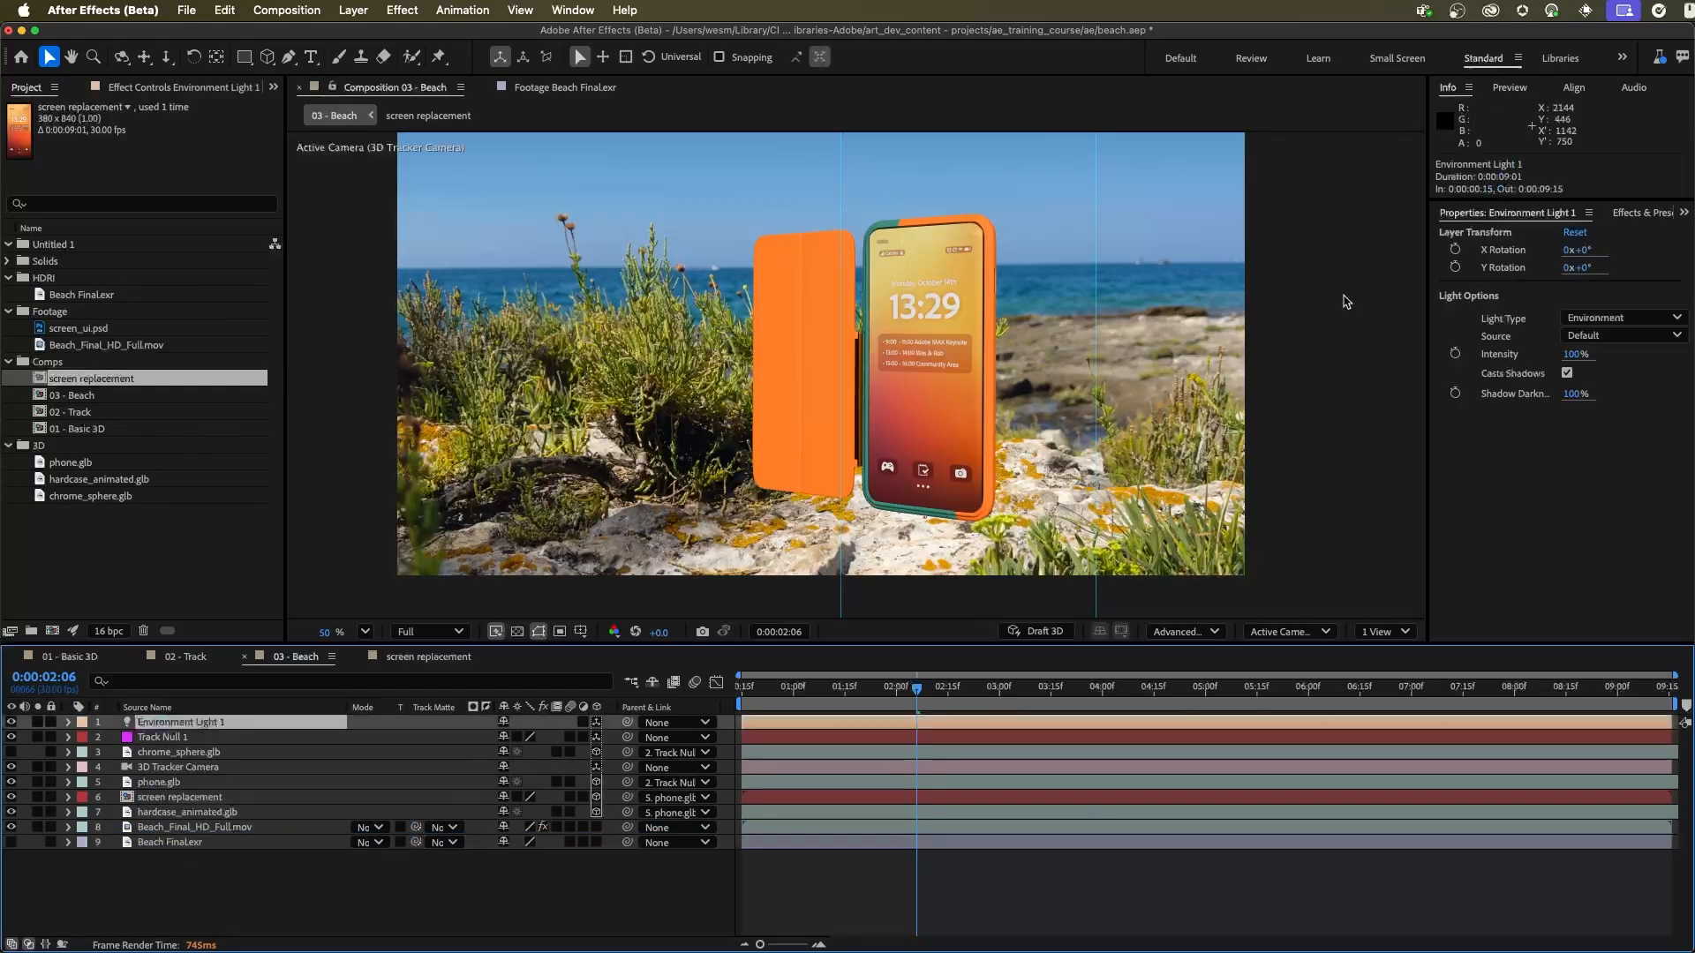
left_click(1594, 335)
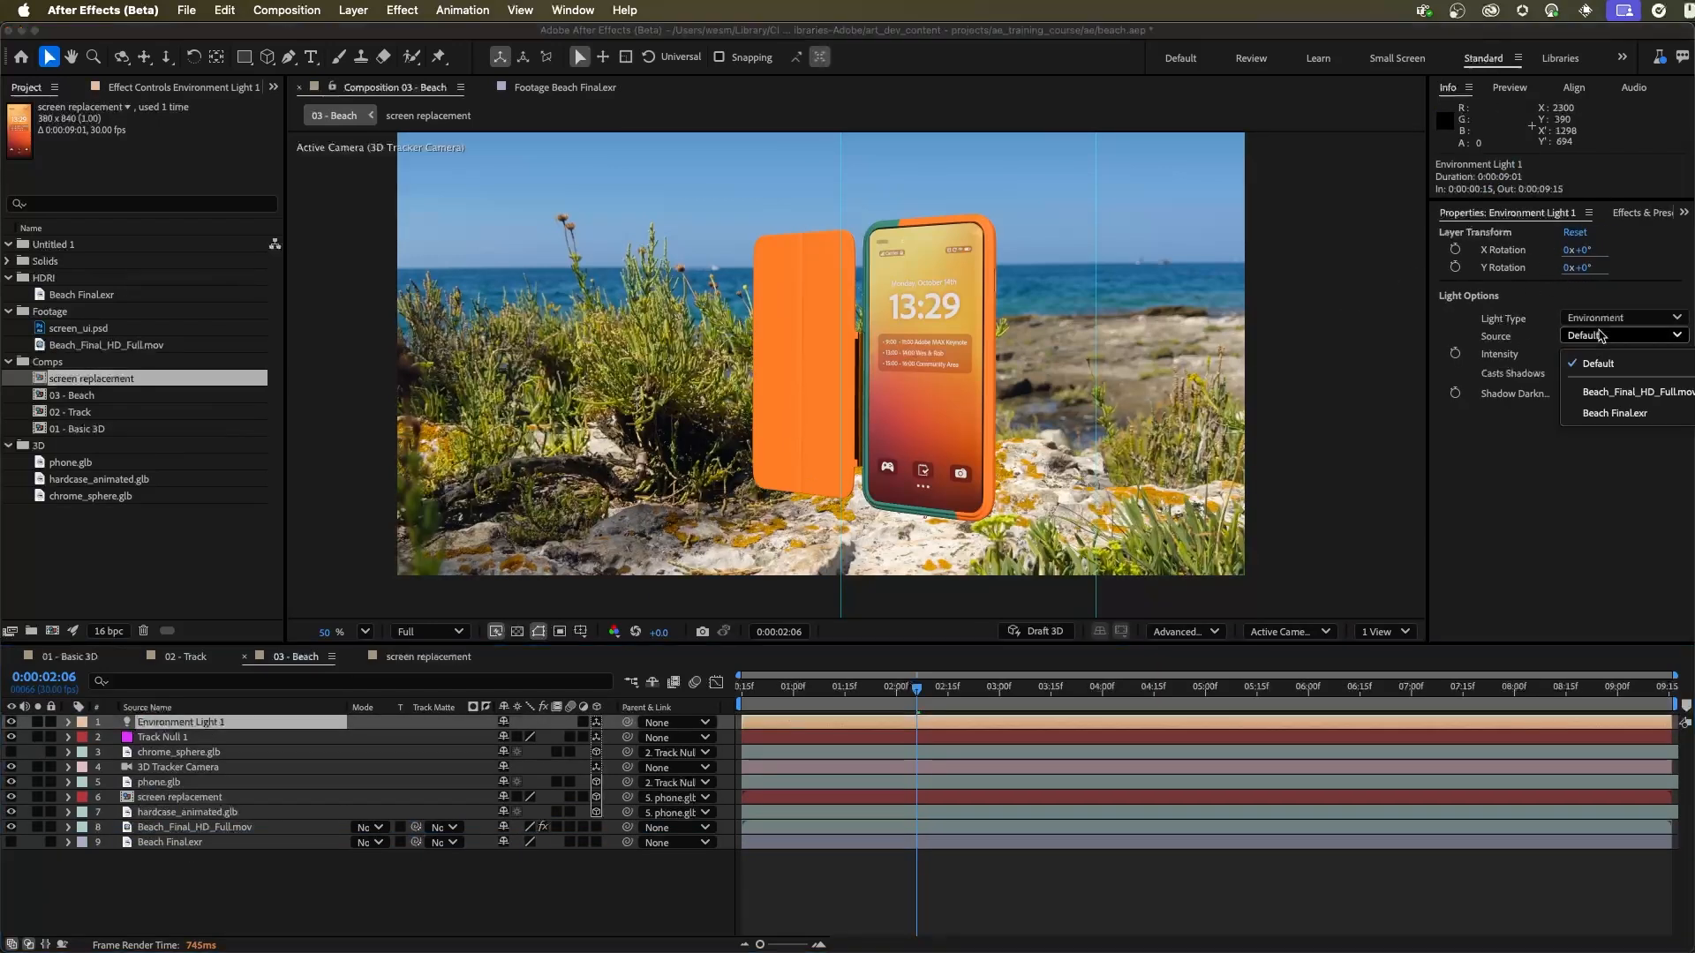
left_click(1607, 414)
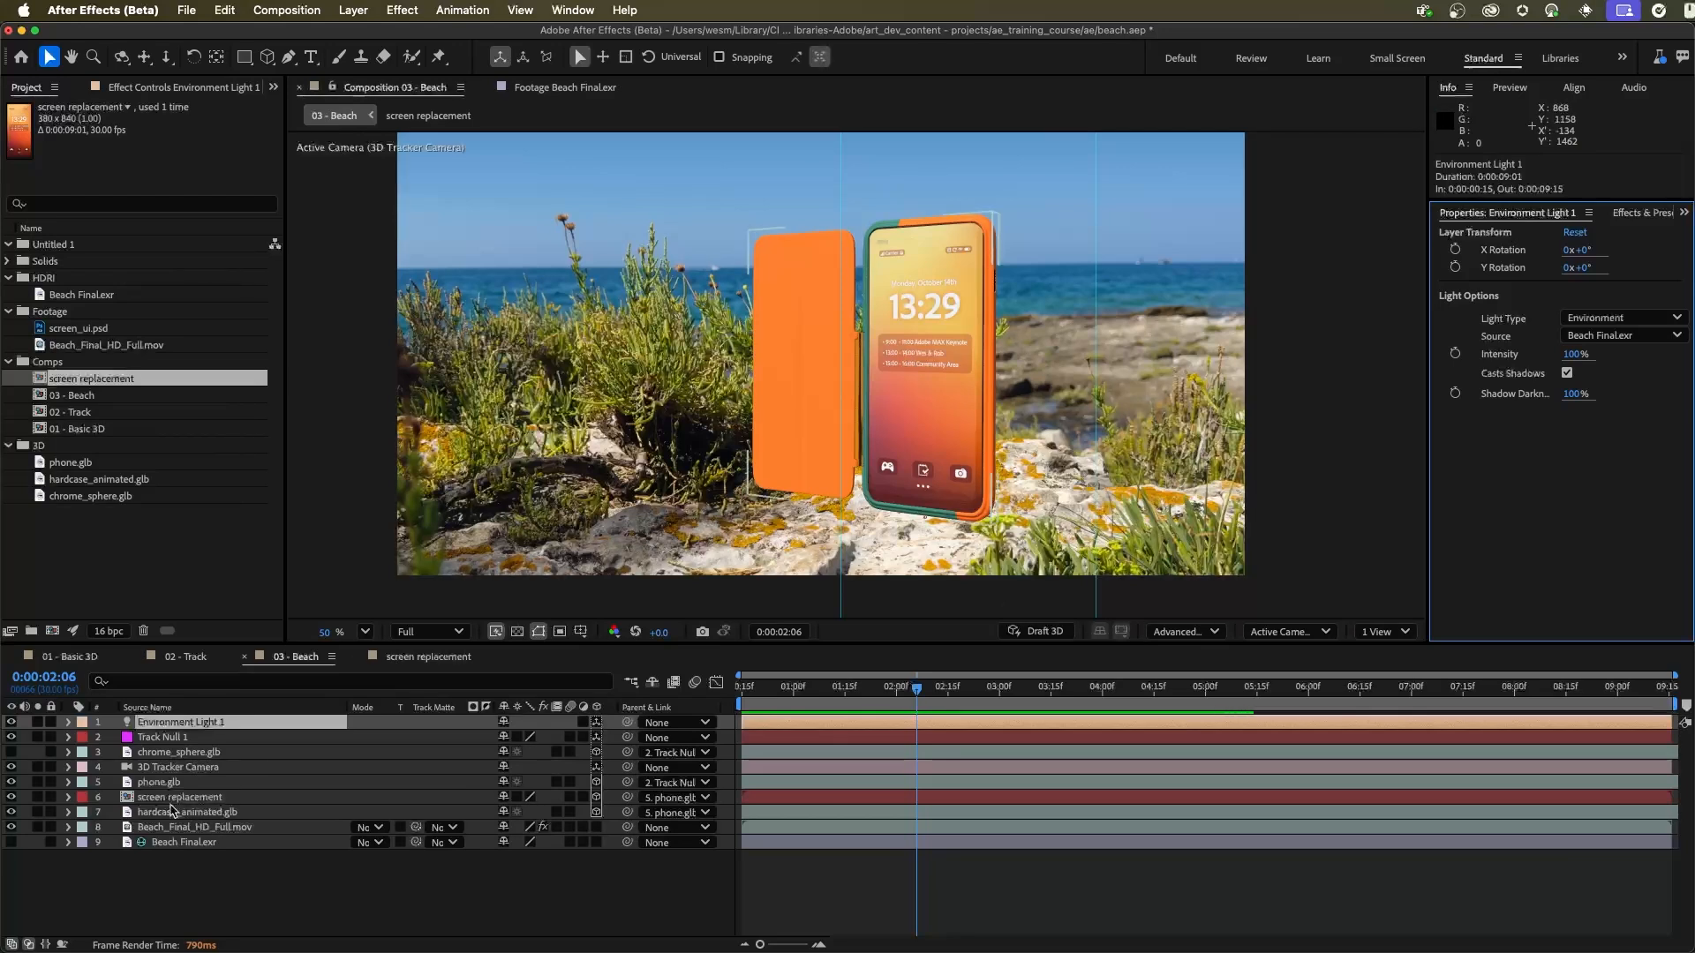
Step: Fit the renderer's shadow casting box to the temporarily soloed phone.glb and hardcase_animated.glb layers, and turn their solo off
left_click(37, 782)
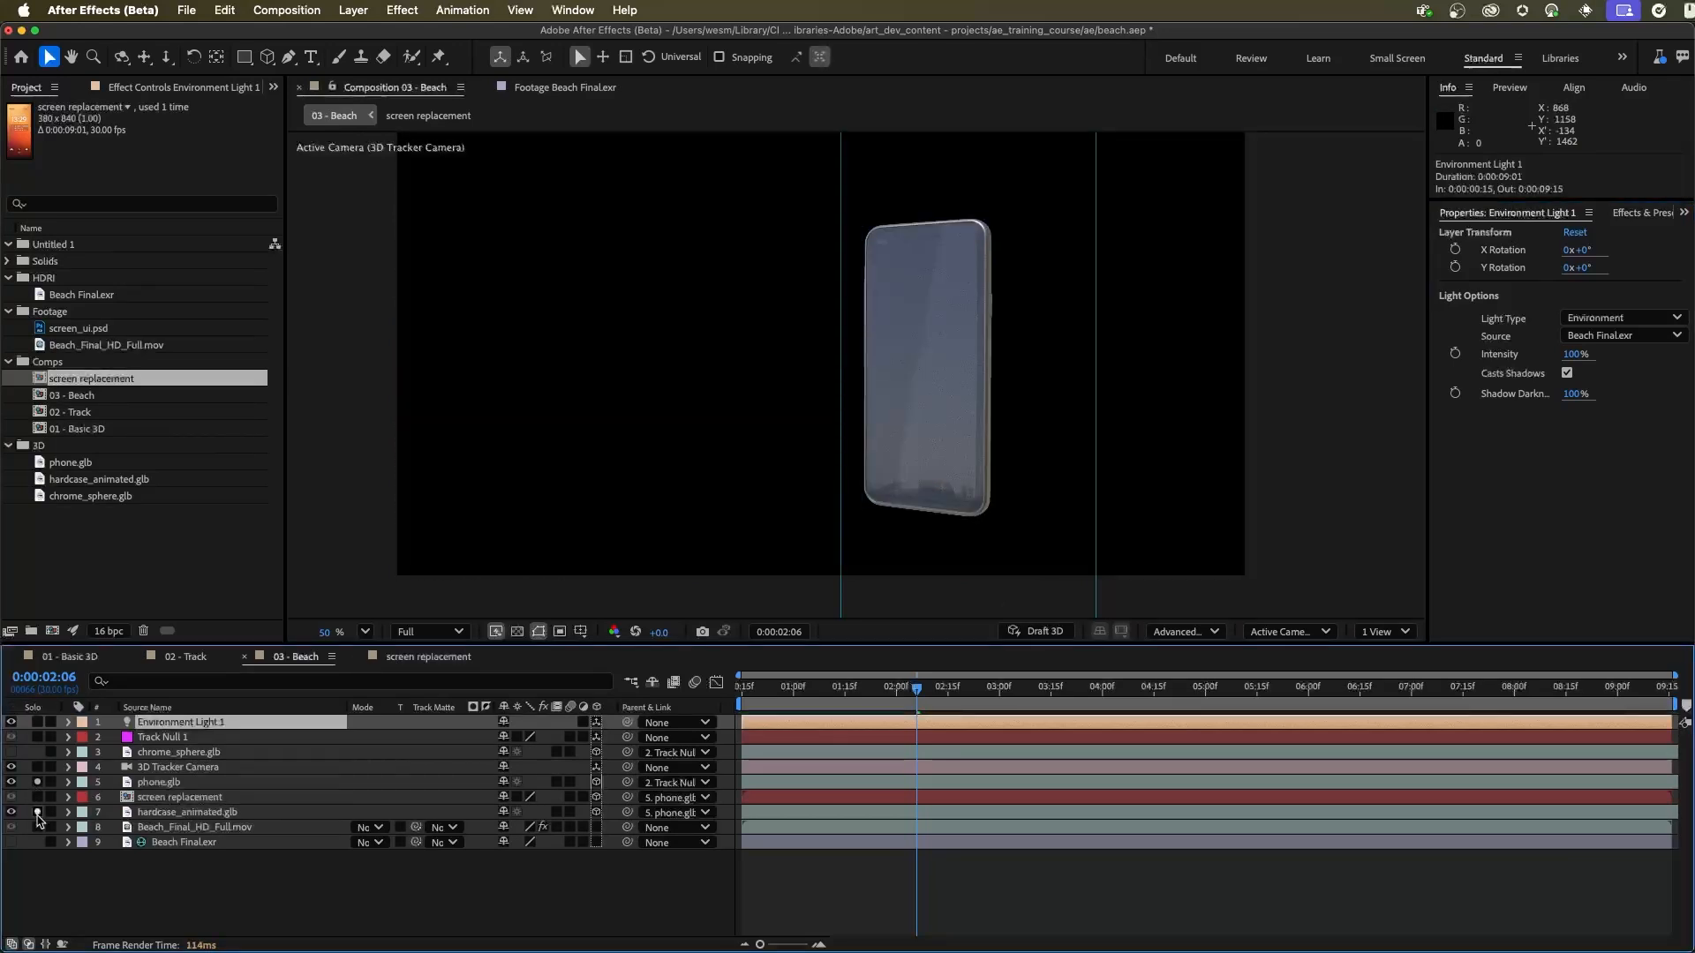
left_click(37, 812)
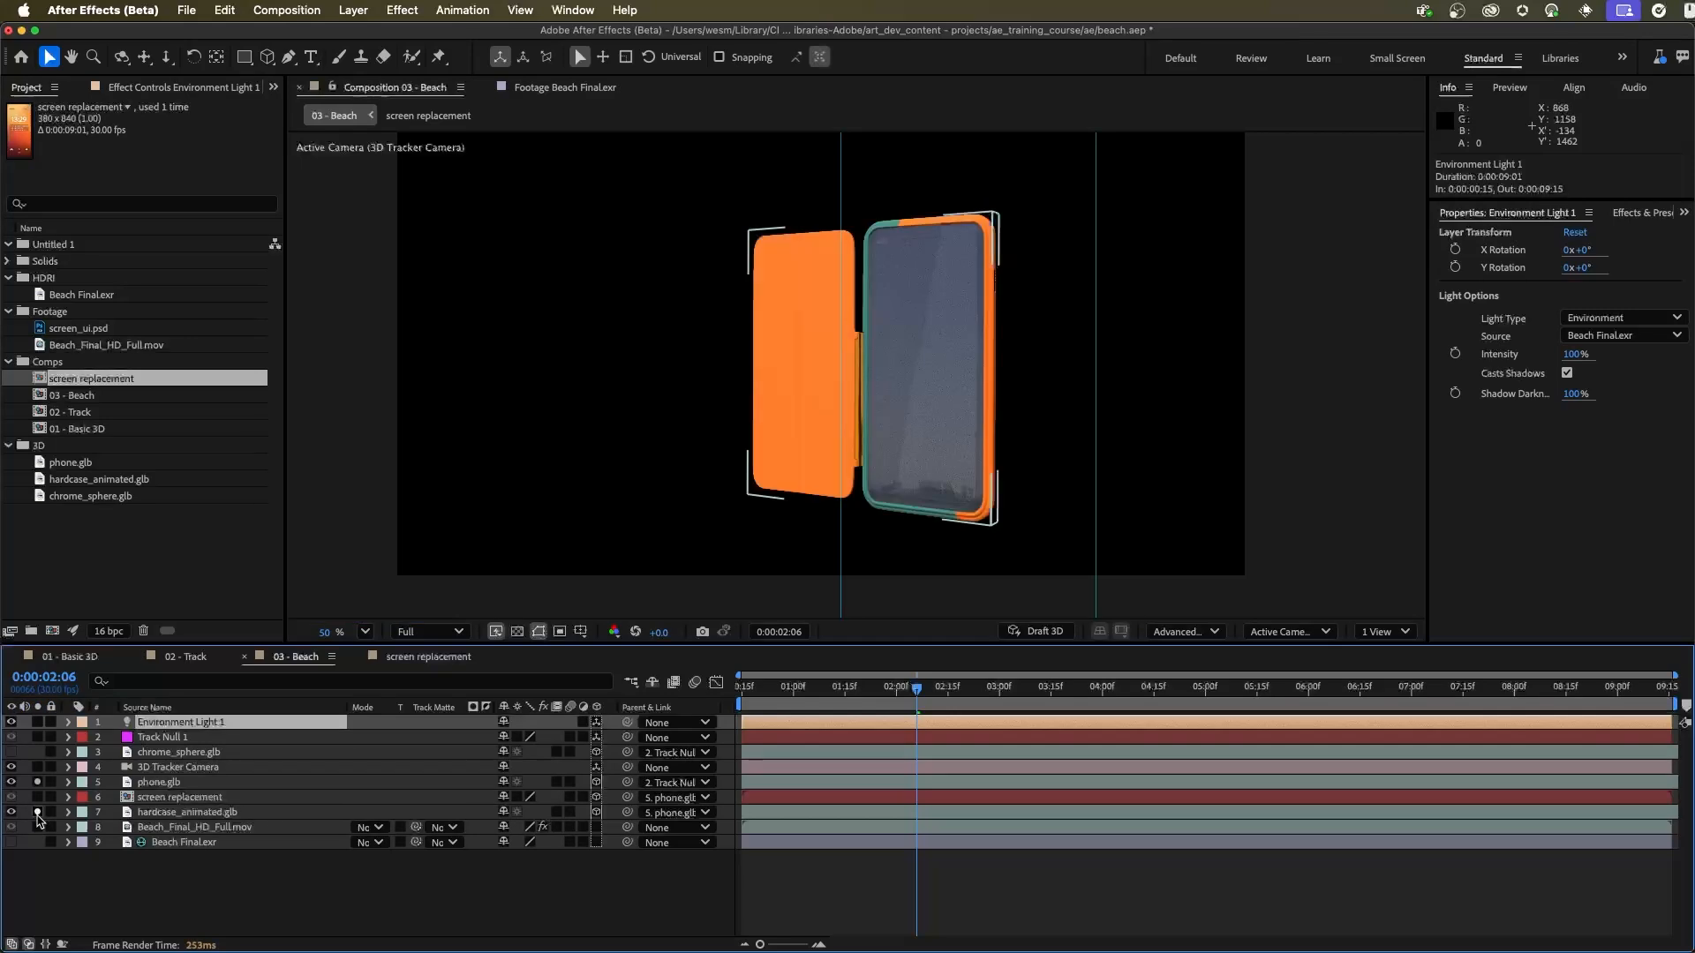
left_click(1183, 631)
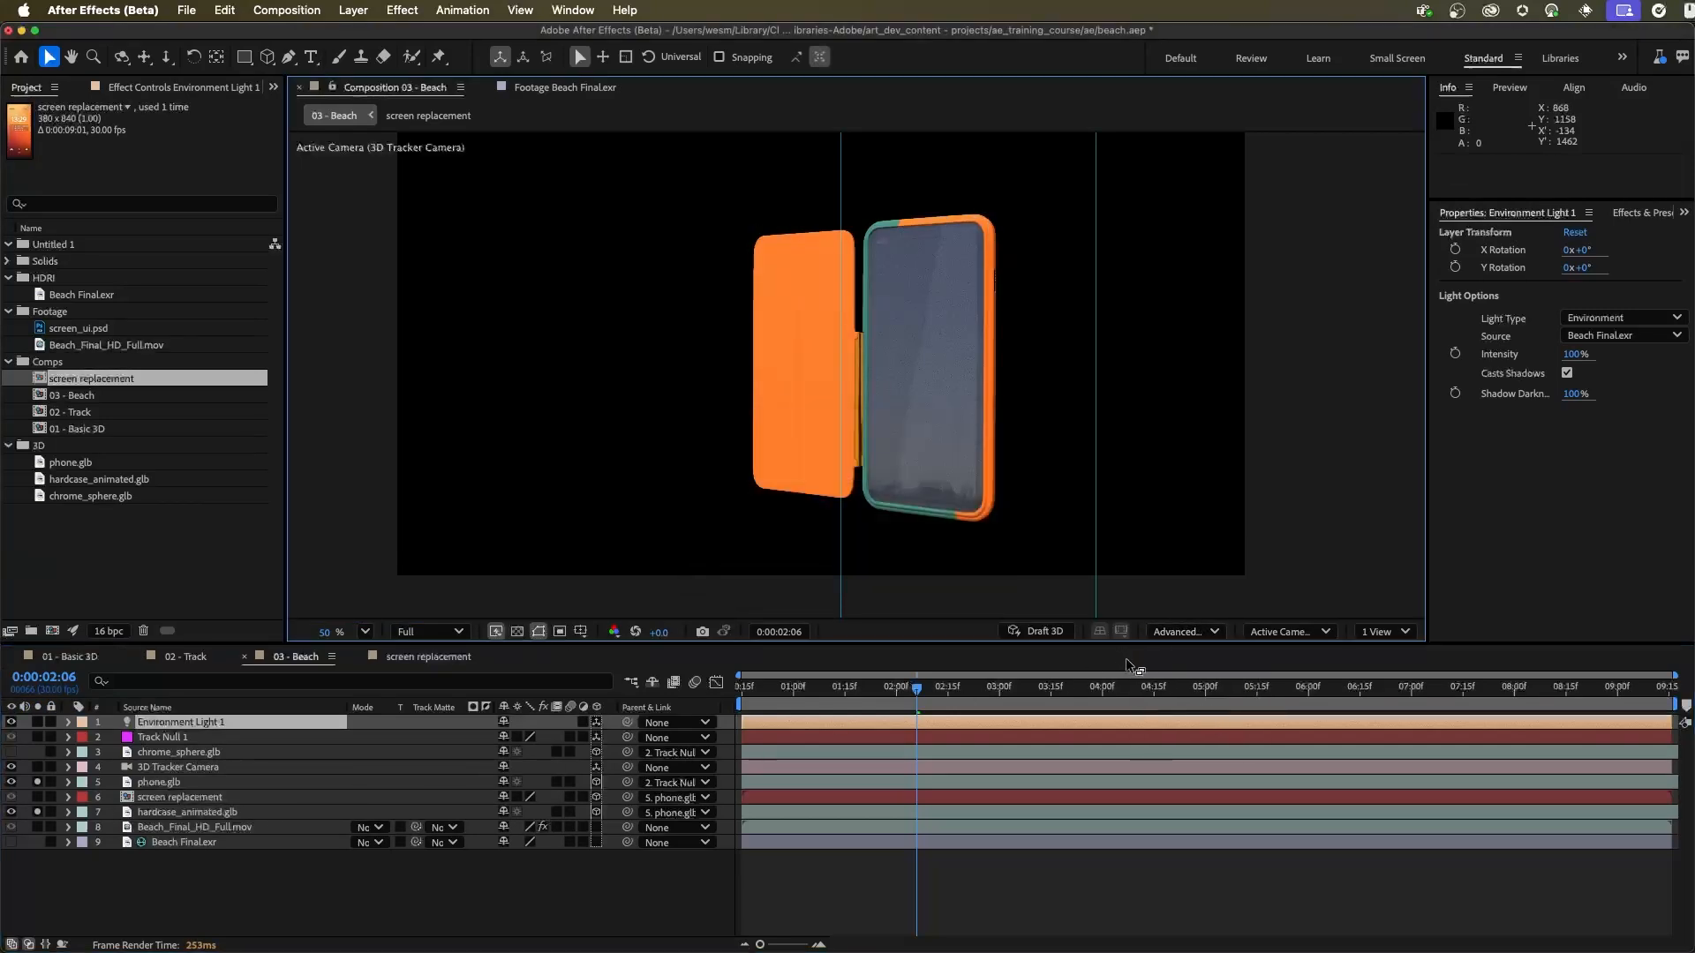
left_click(1183, 631)
left_click(1196, 729)
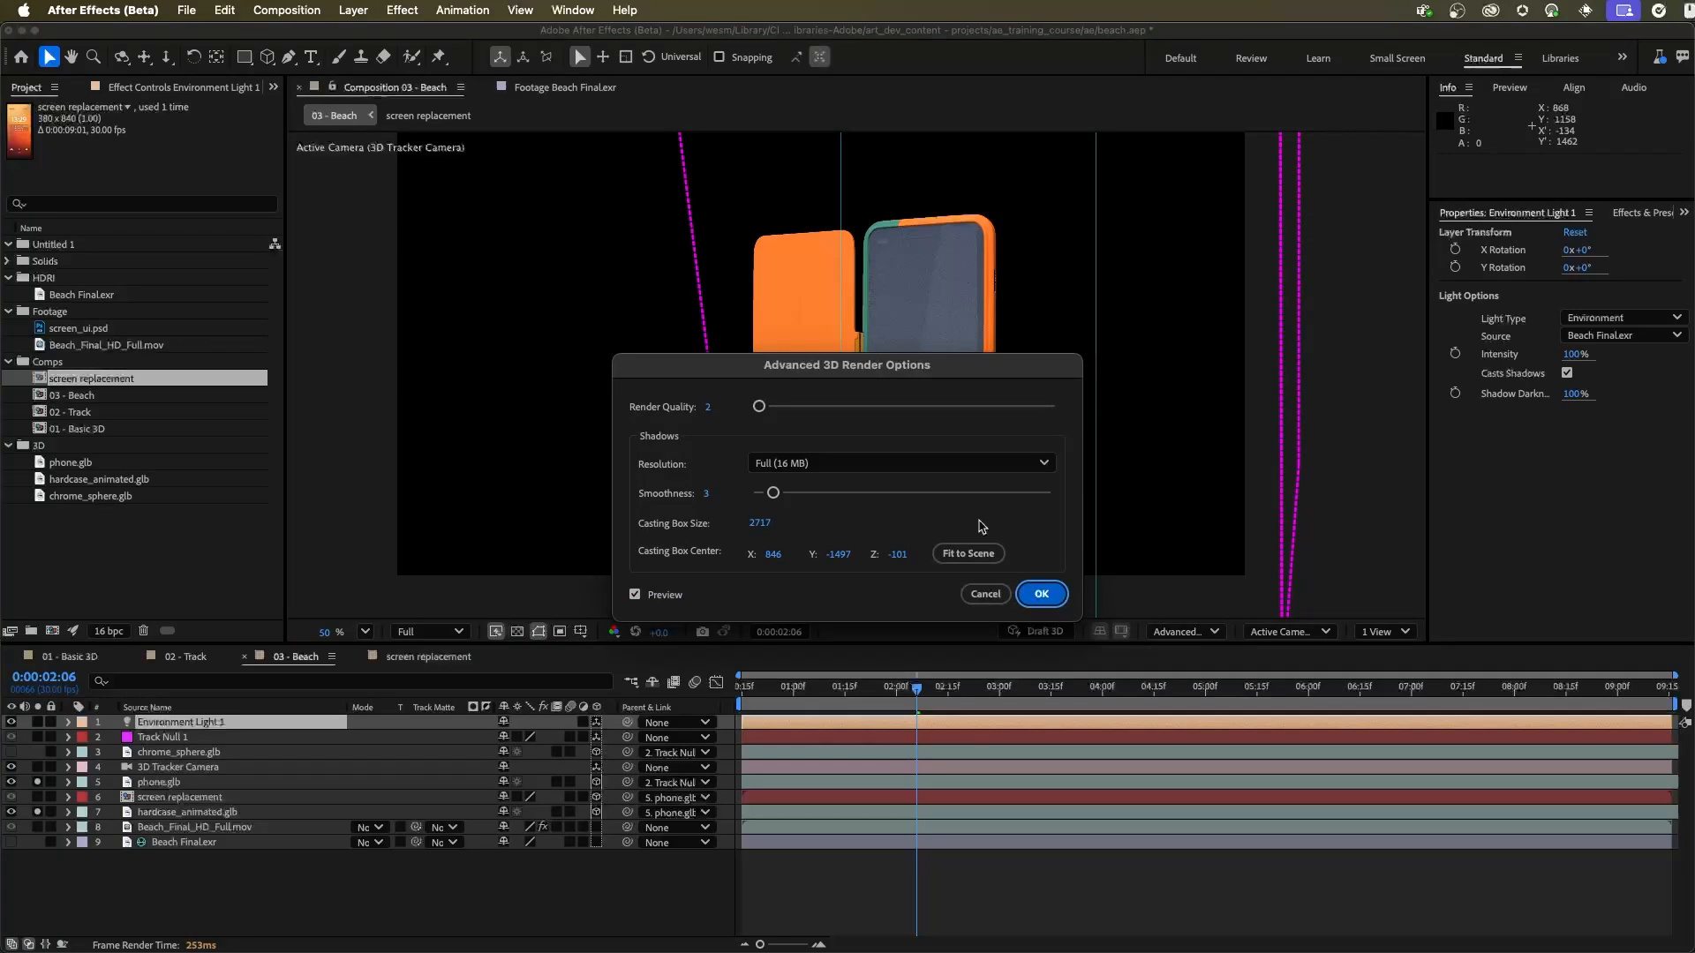
left_click_drag(902, 369, 421, 207)
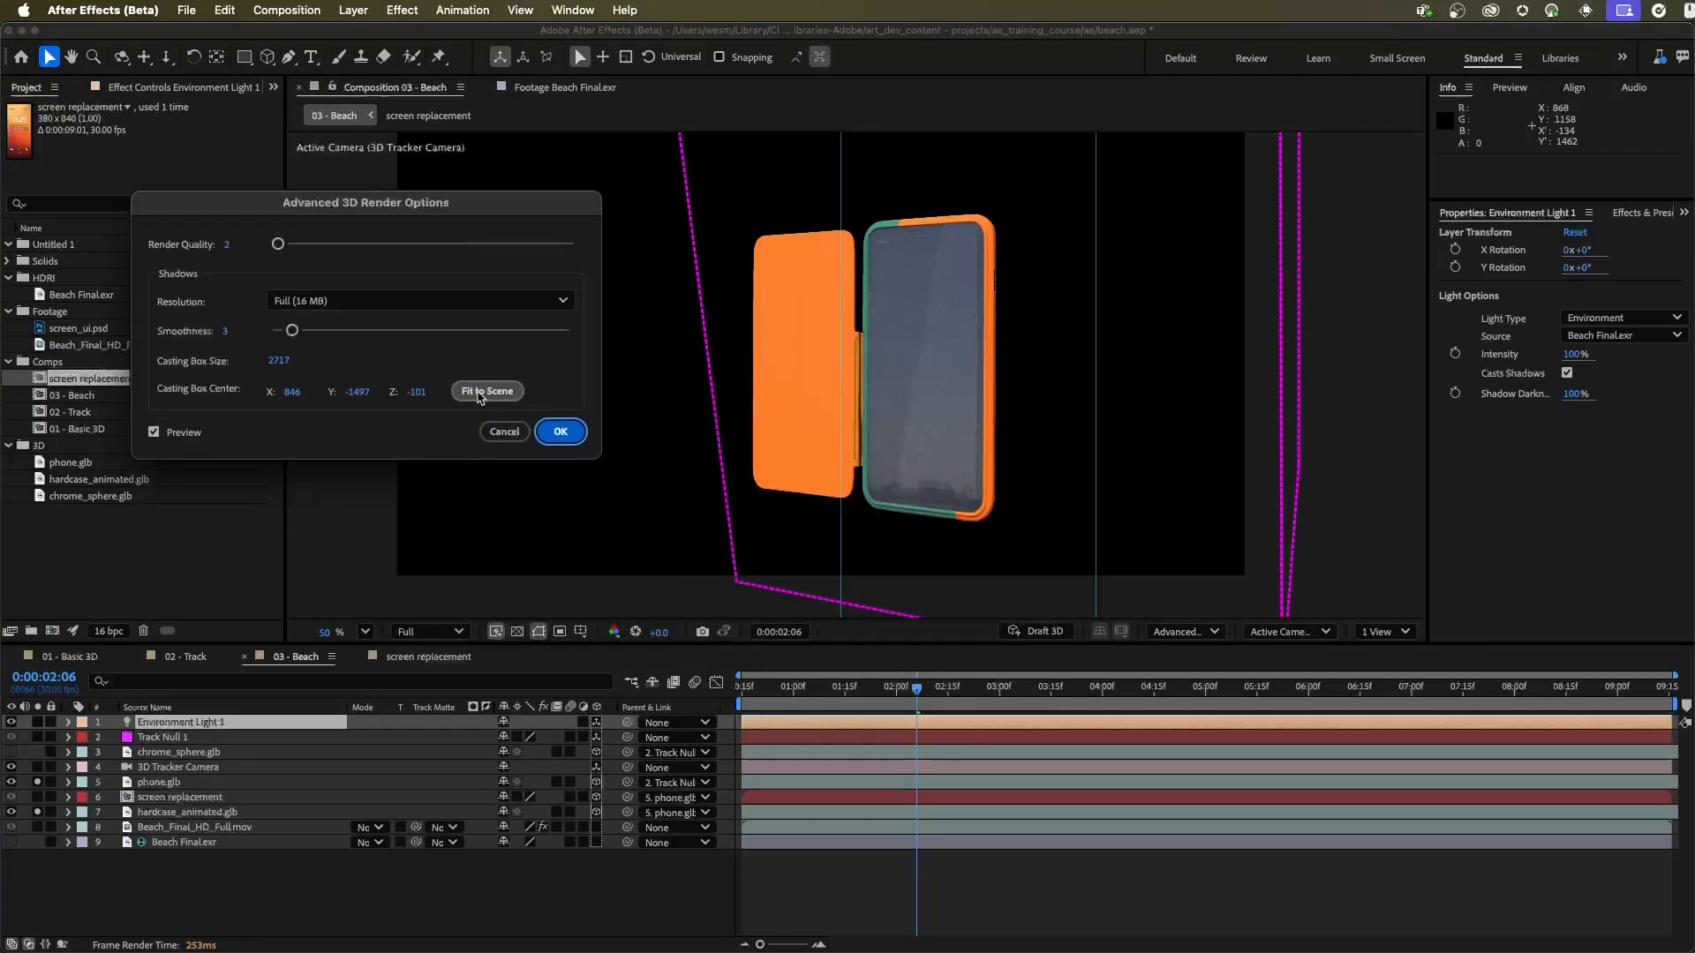
left_click(487, 392)
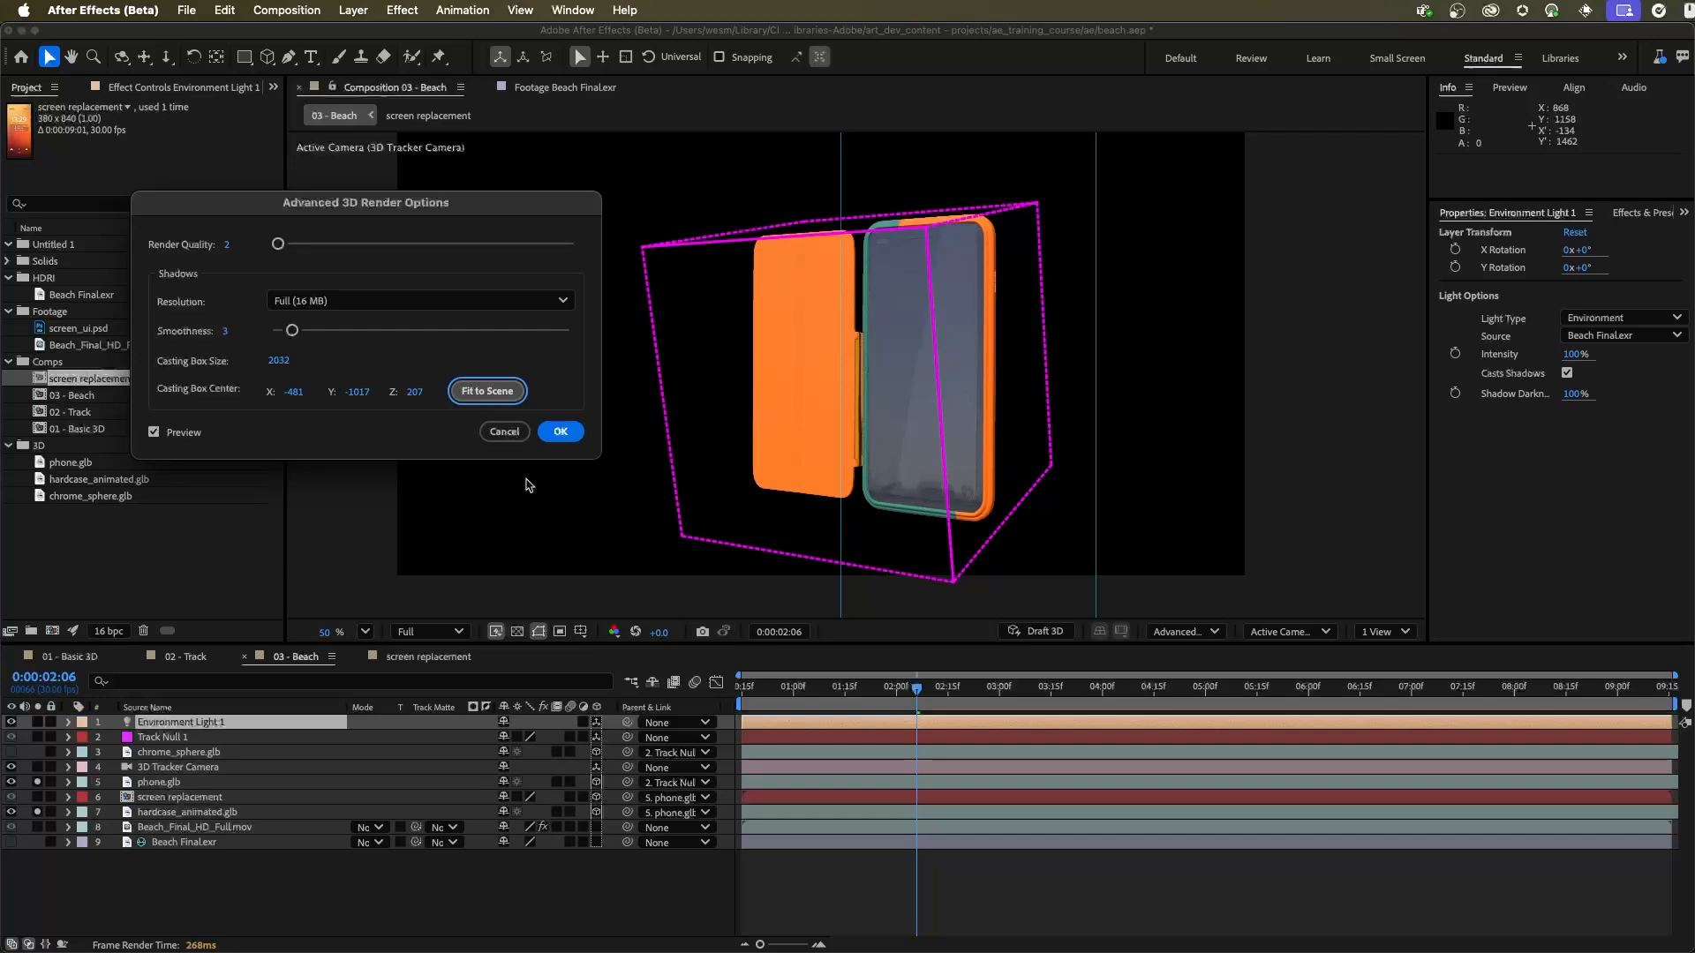
left_click(560, 430)
left_click(37, 812)
left_click(38, 783)
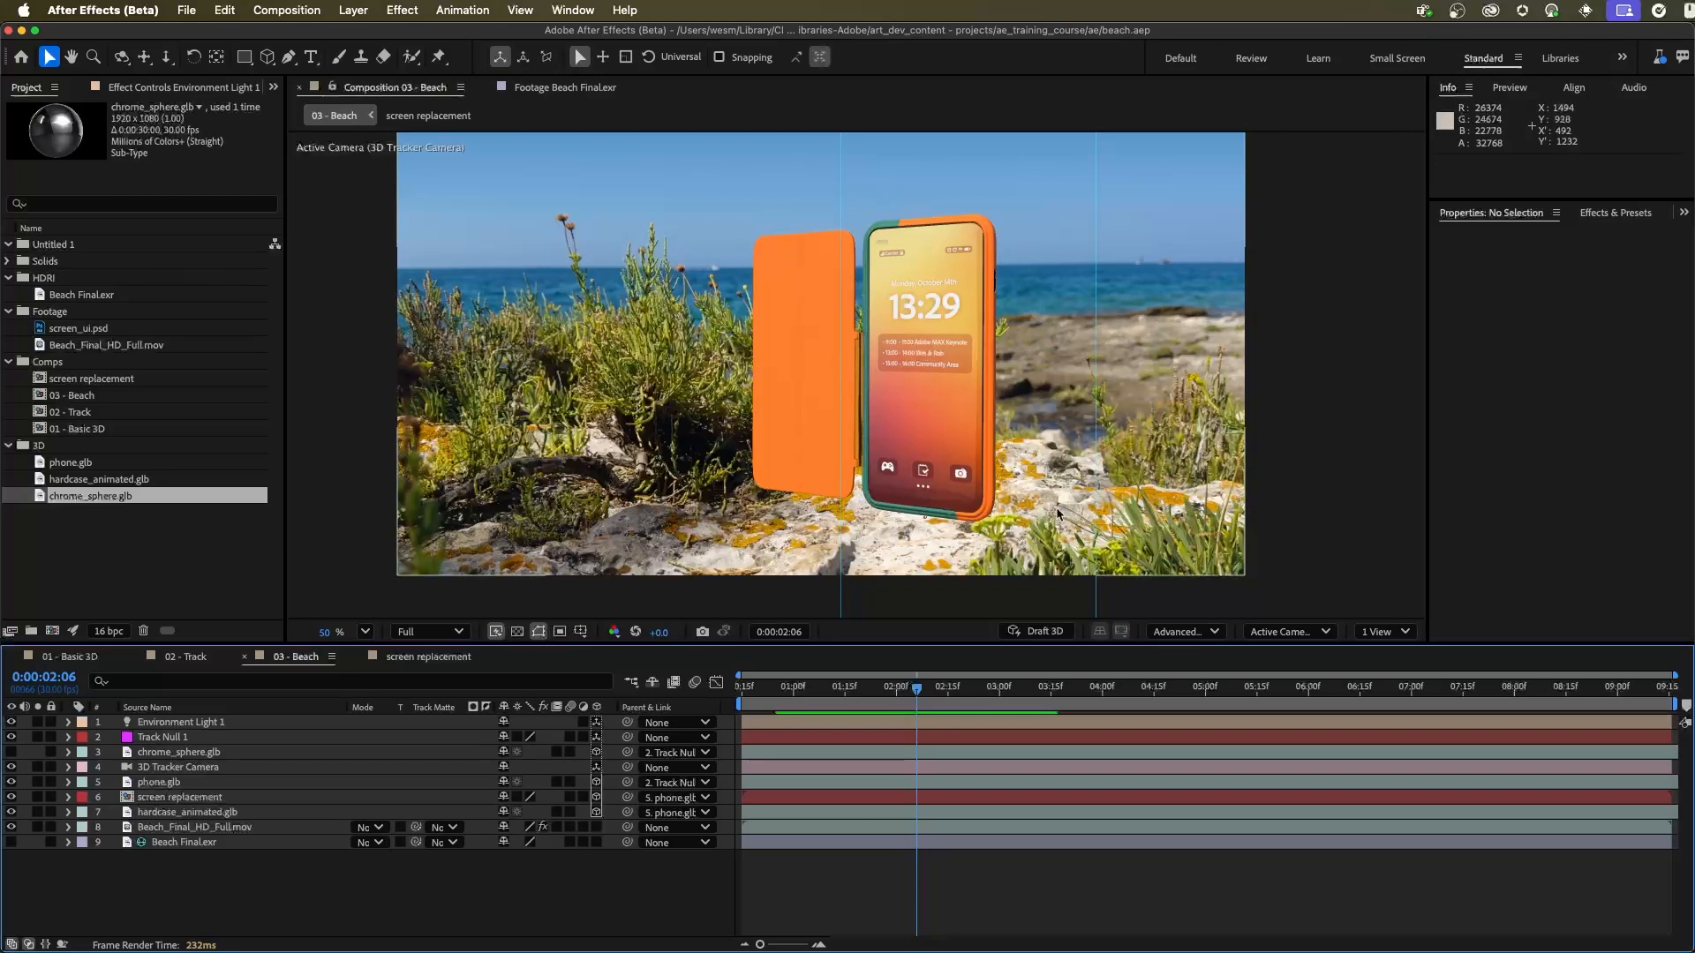
Step: Create a 1920 × 1080 px mid-grey solid named shadowcatcher in the 03 - Beach composition
left_click(349, 11)
mouse_move(389, 35)
left_click(583, 53)
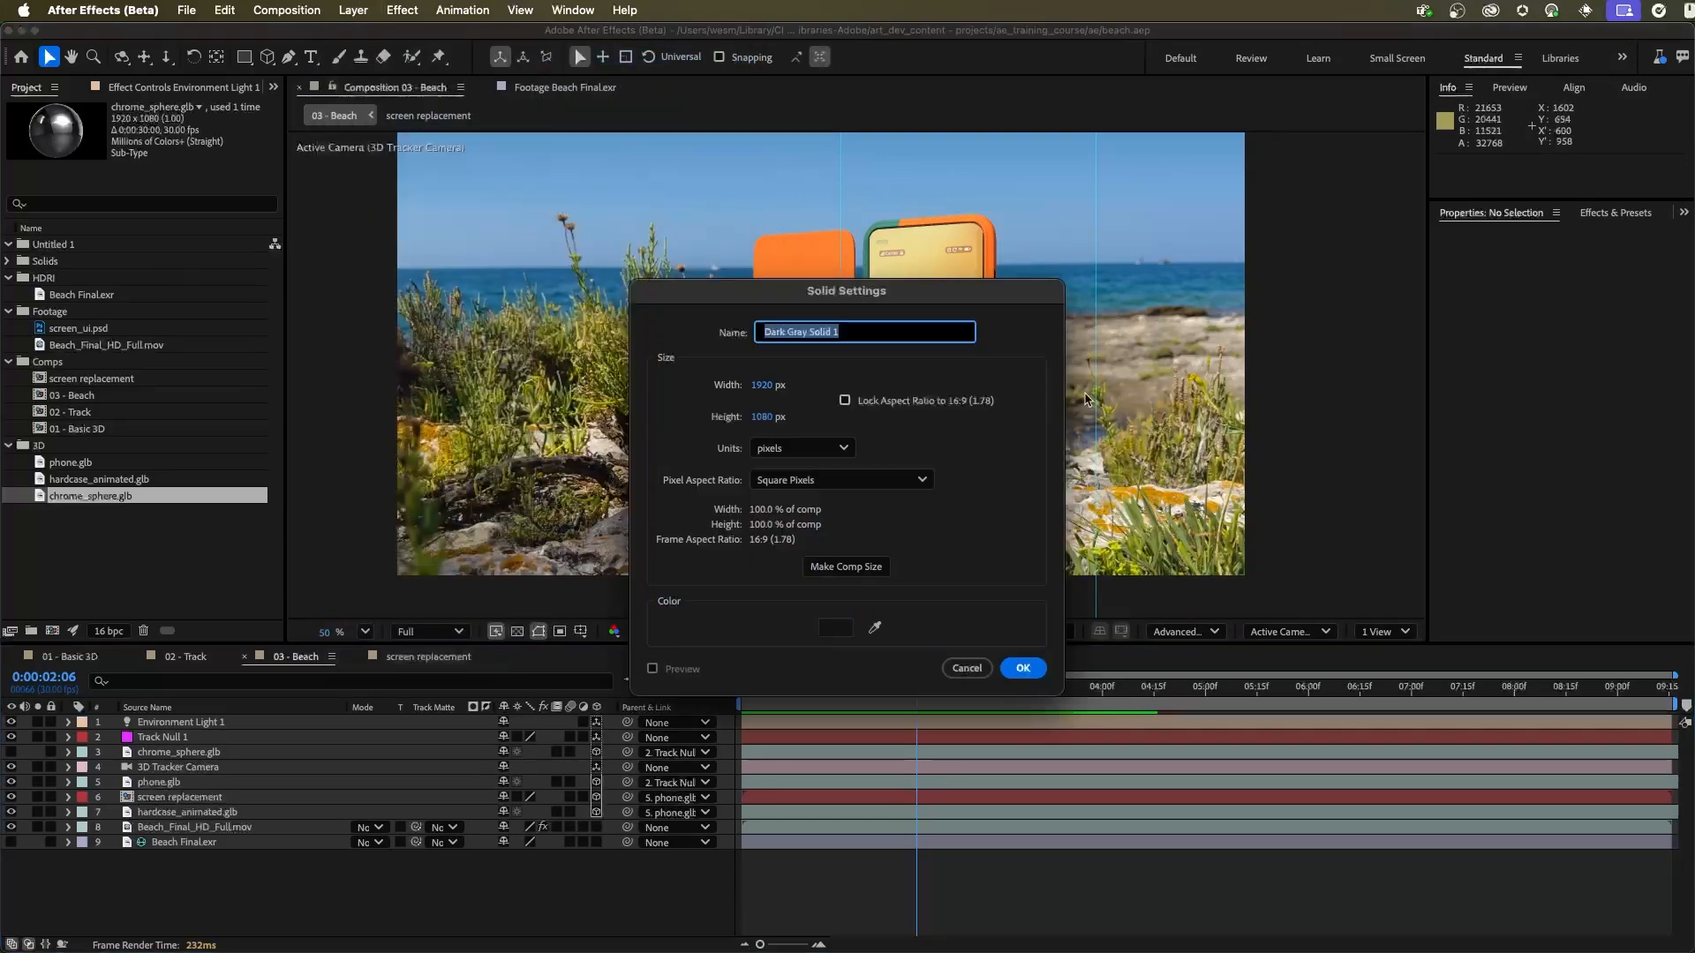
type("shadowcatcher")
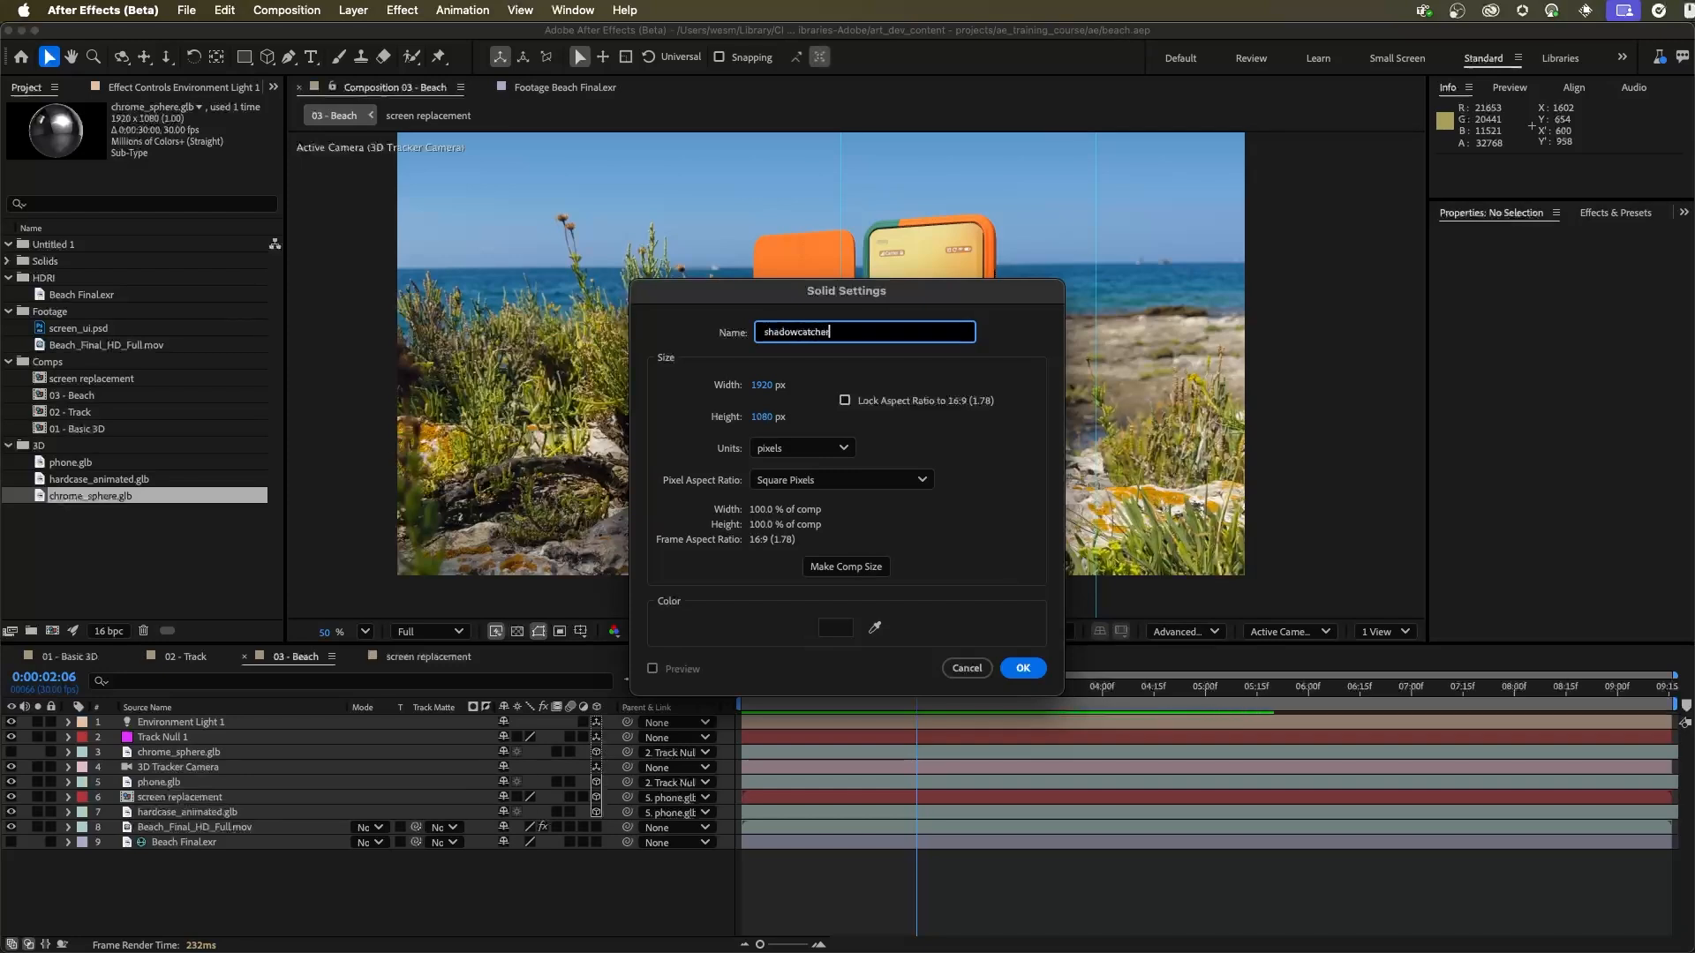
left_click(835, 628)
left_click_drag(706, 507, 596, 523)
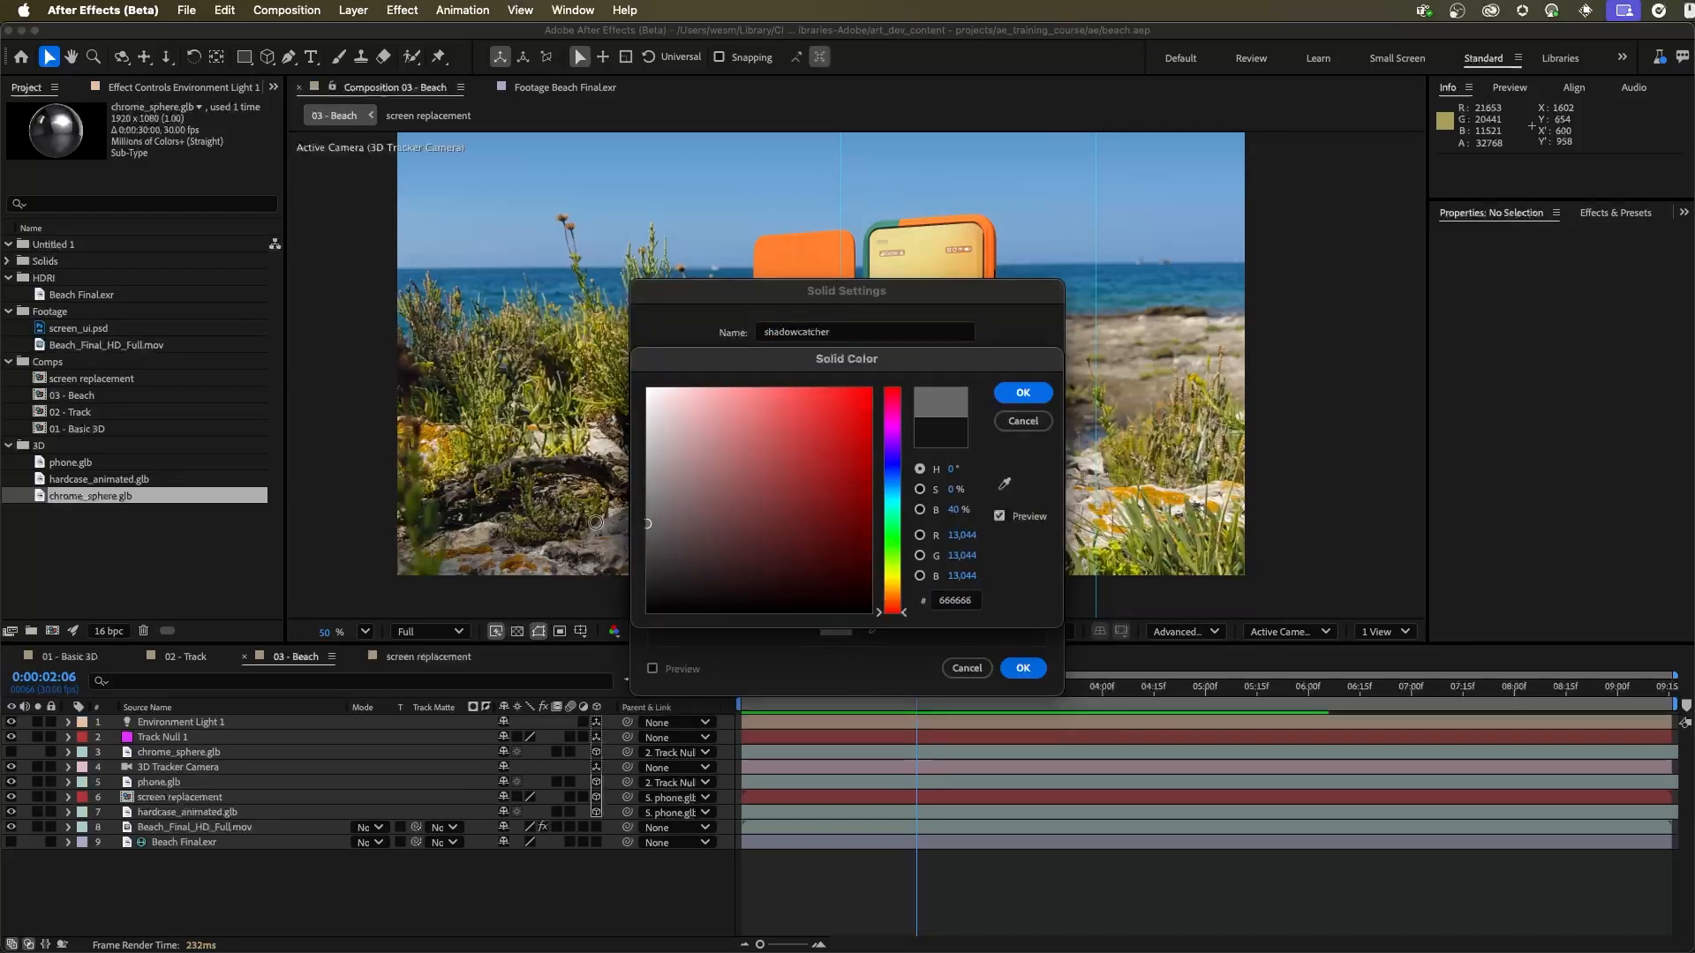
left_click(1022, 392)
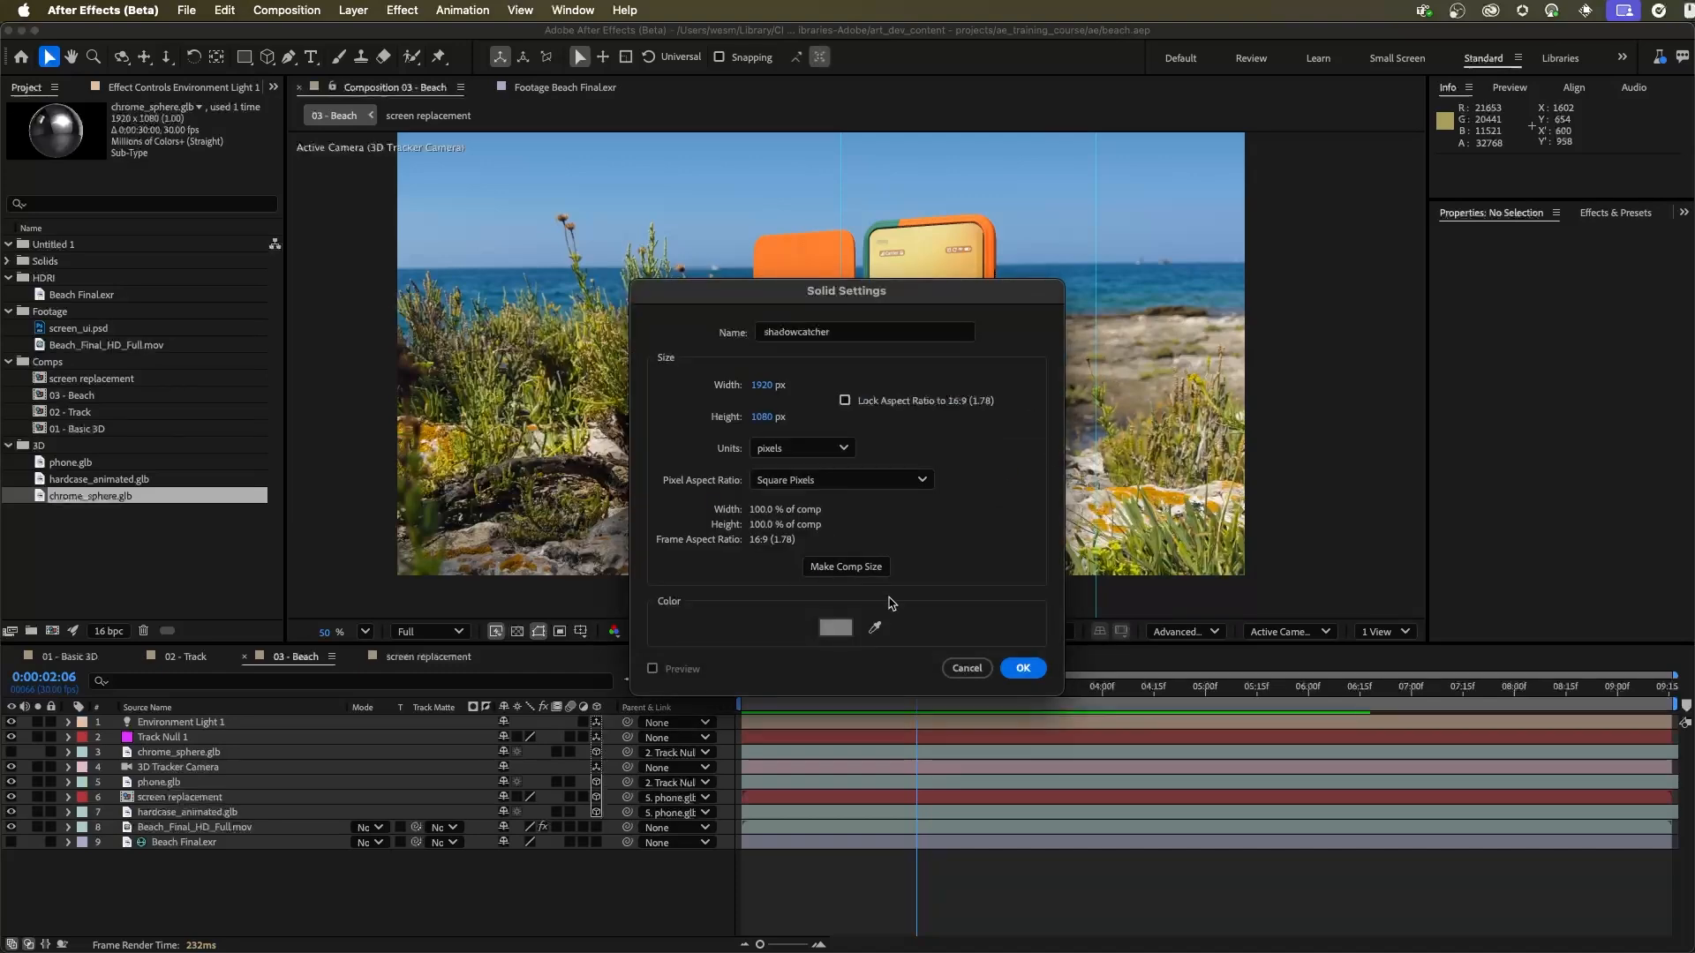
left_click(1022, 668)
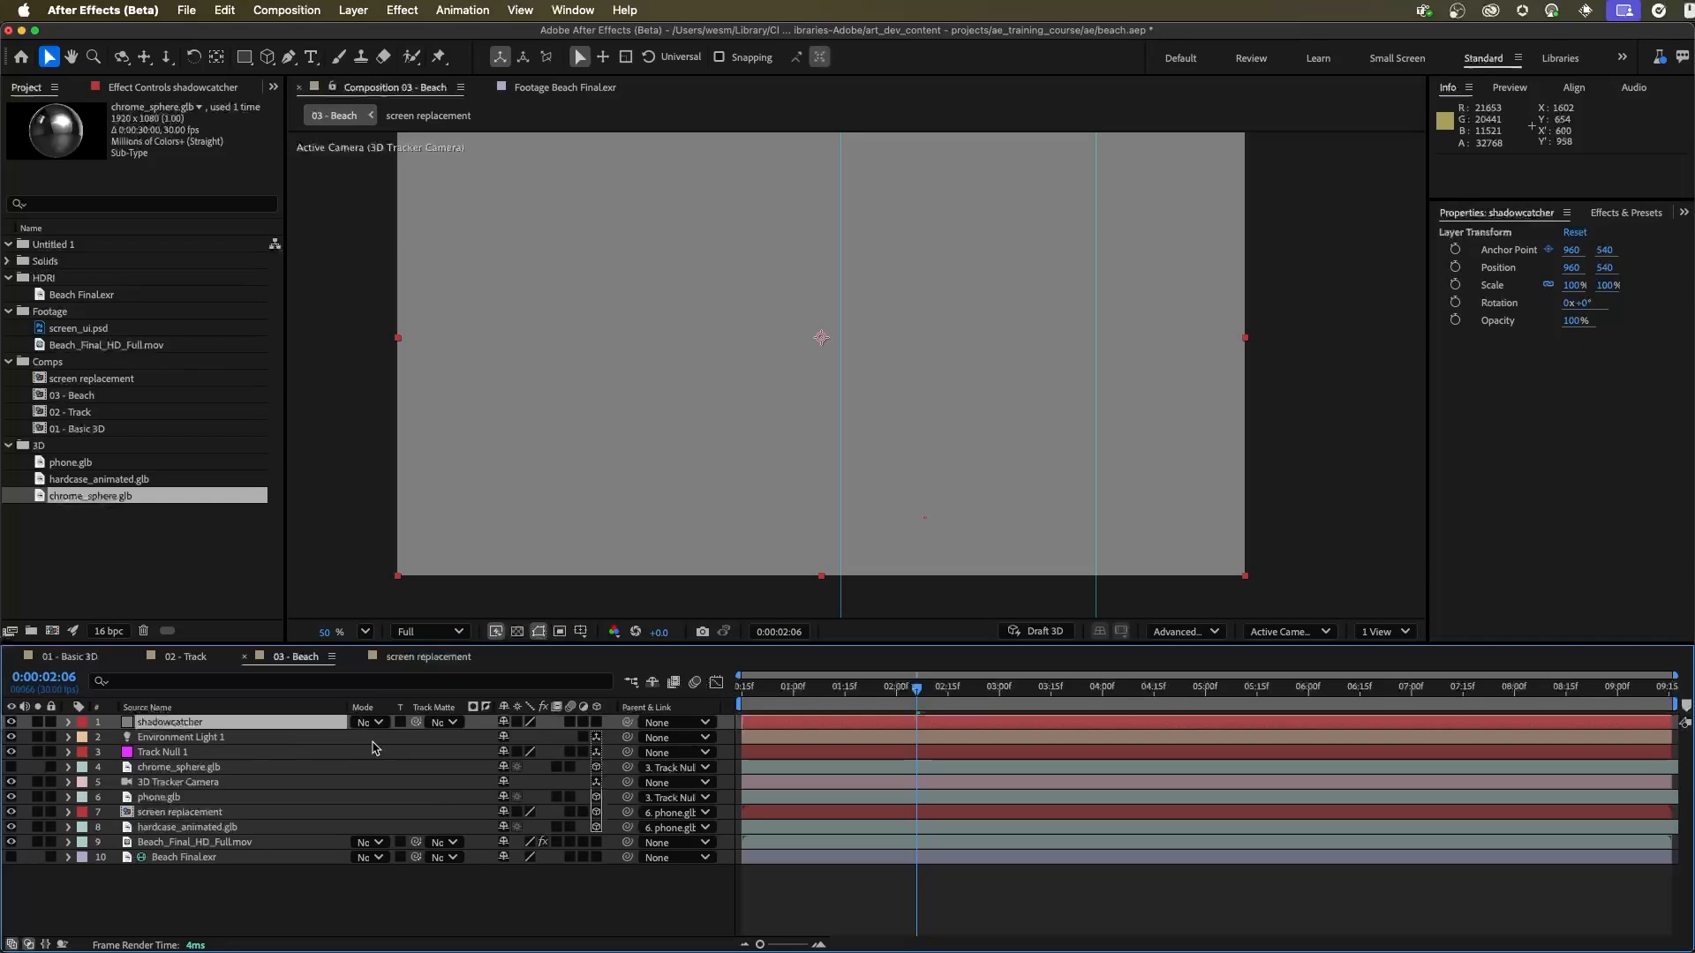
Step: Make shadowcatcher a 3D layer placed directly below phone.glb and parent it to Track Null 1
left_click(596, 722)
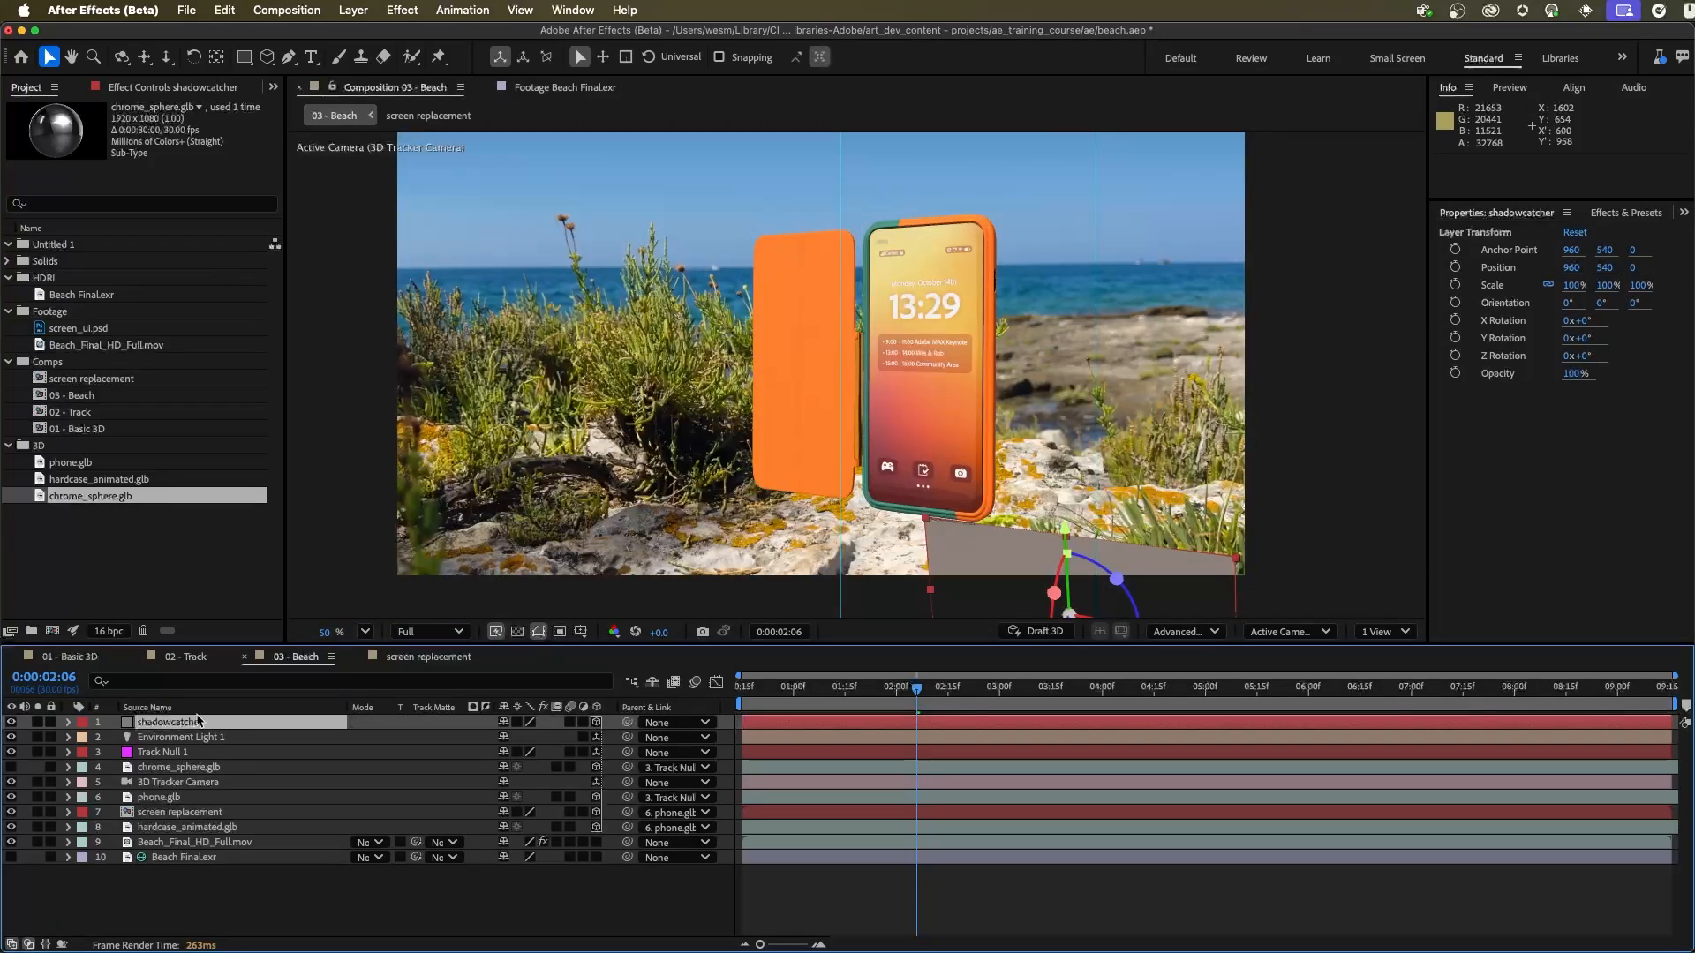
left_click_drag(196, 724, 218, 806)
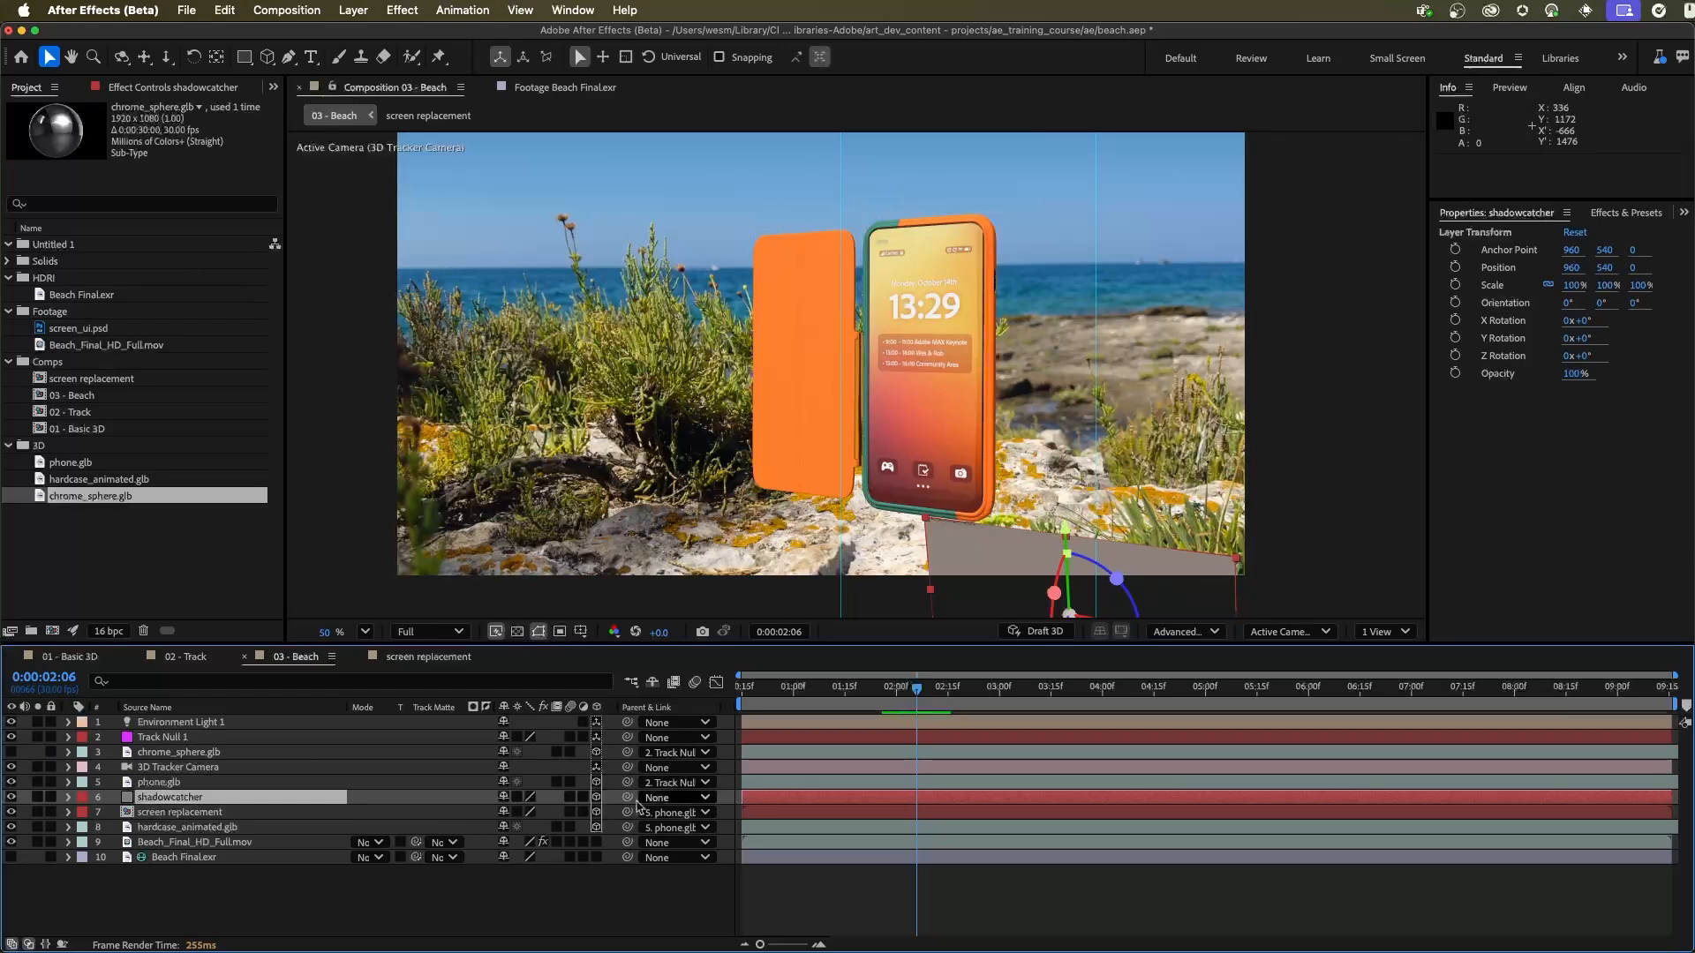
left_click_drag(626, 799, 150, 737)
Step: Set the shadowcatcher layer's position to 0, 0, 0 relative to its parent null
key("p")
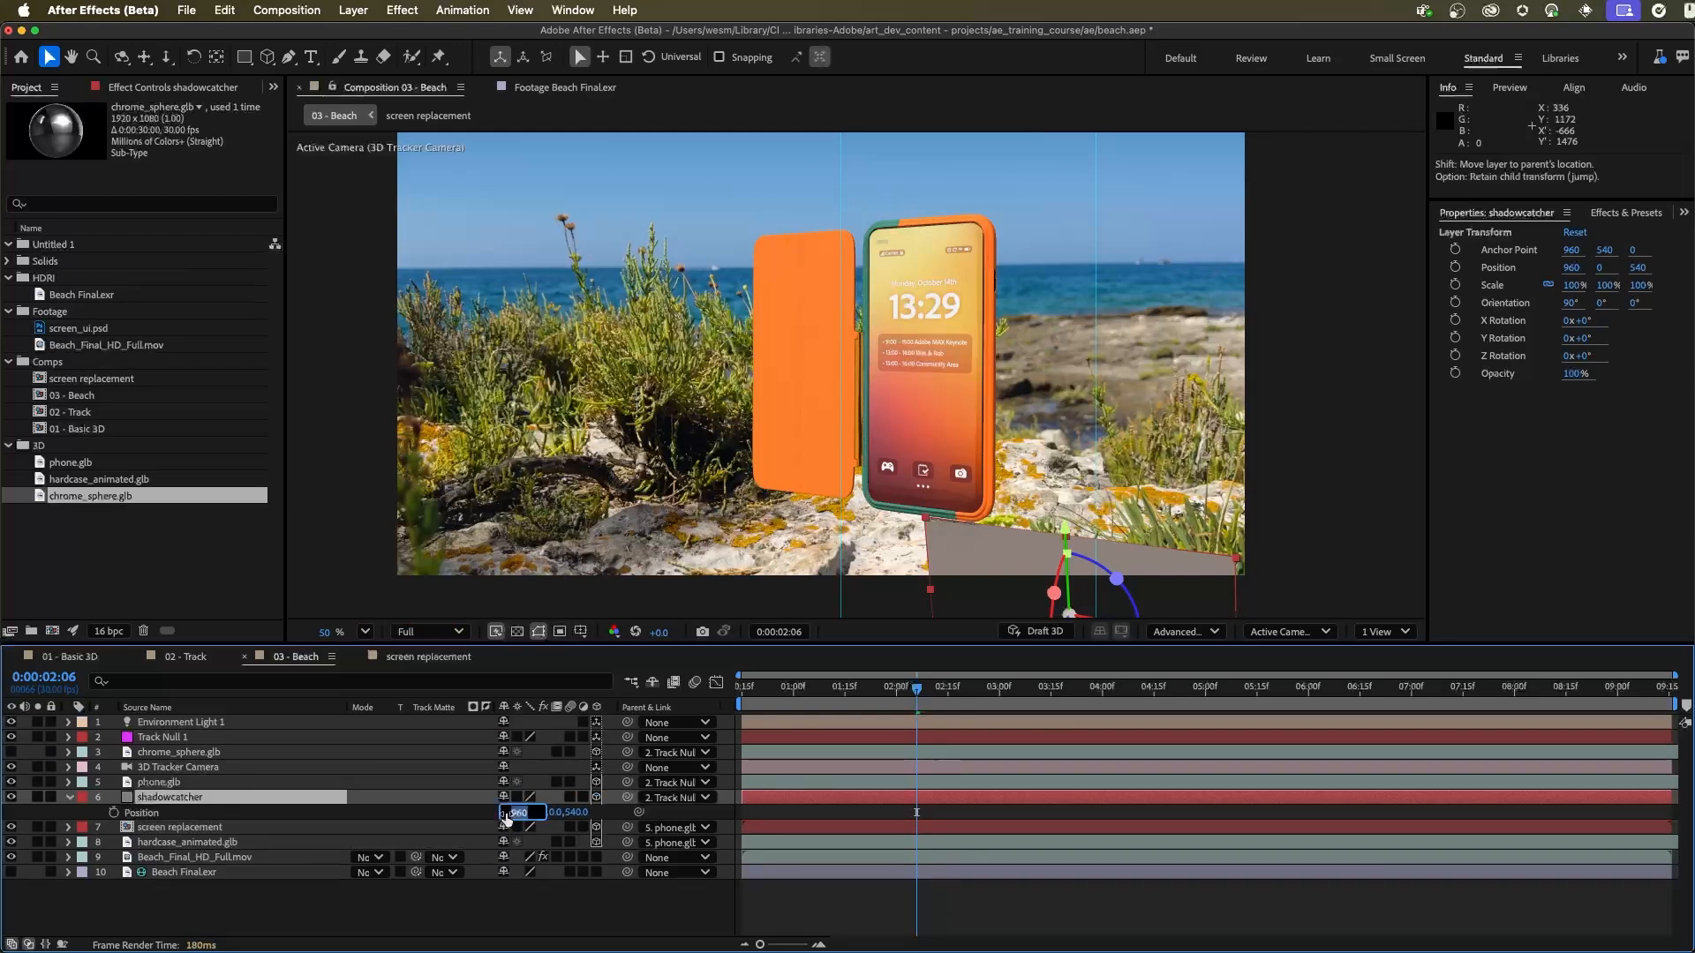
type("00")
key("Caps_Lock")
key("Caps_Lock")
key("Tab")
type("0")
key("Tab")
type("0")
key("Tab")
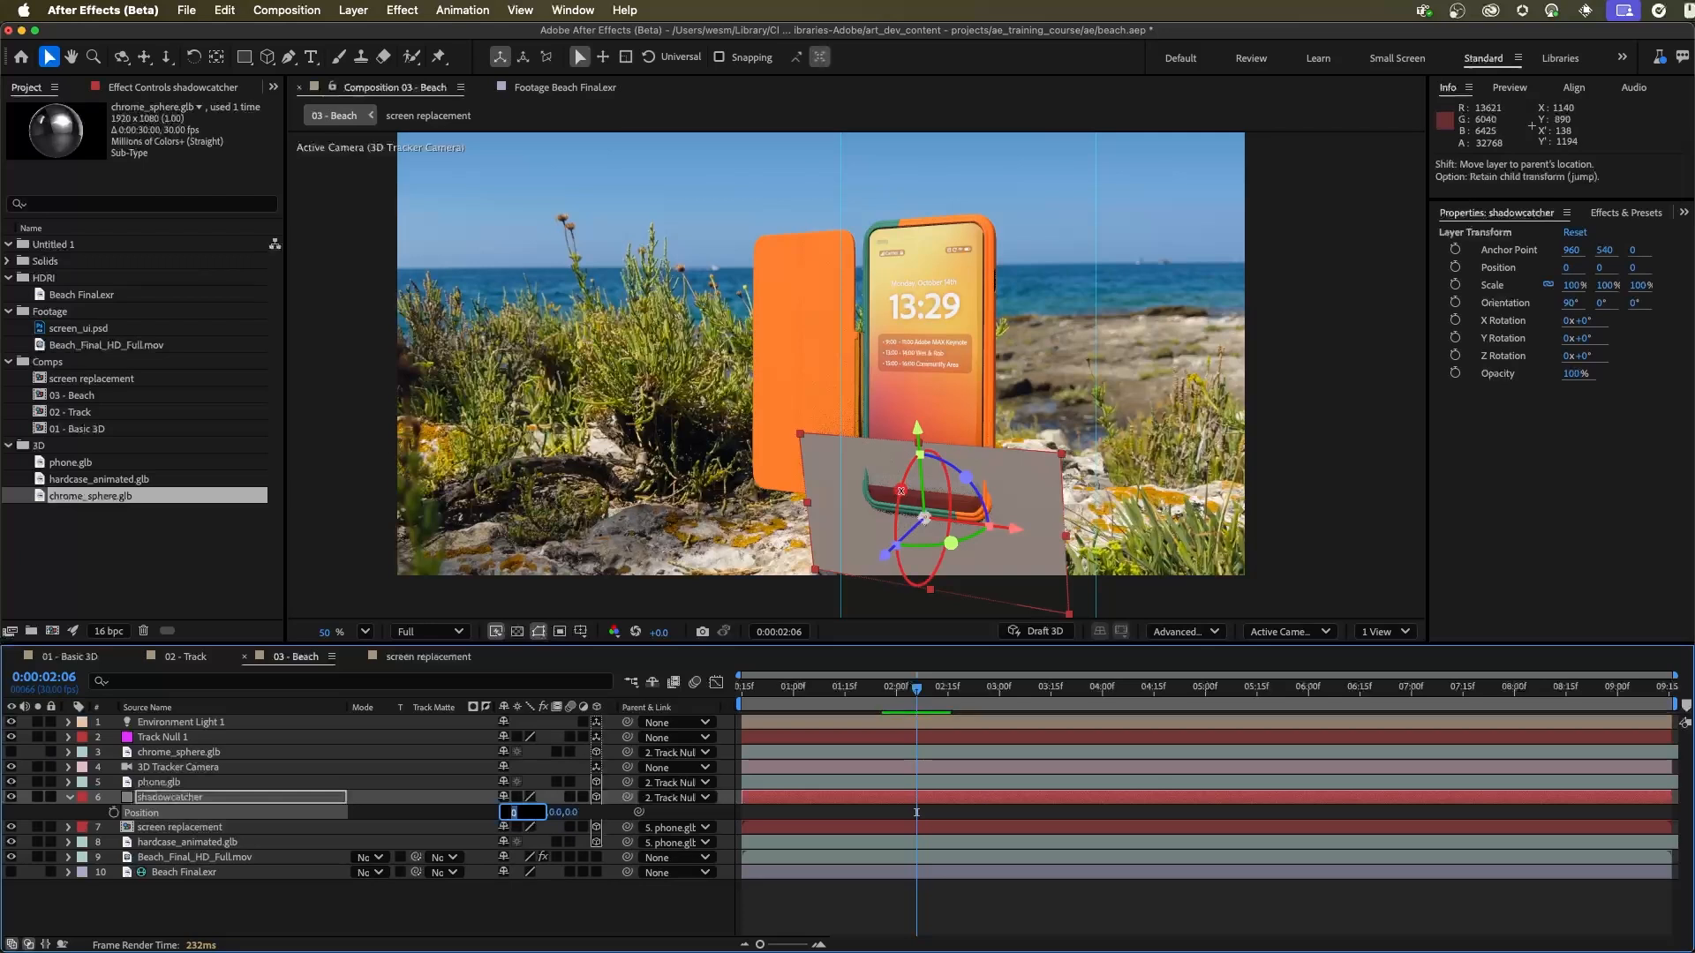
Step: Lay shadowcatcher flat on the rock with orientation 0°, 0°, 0° and stretch it to about 112% by 331%
left_click_drag(901, 490, 934, 509)
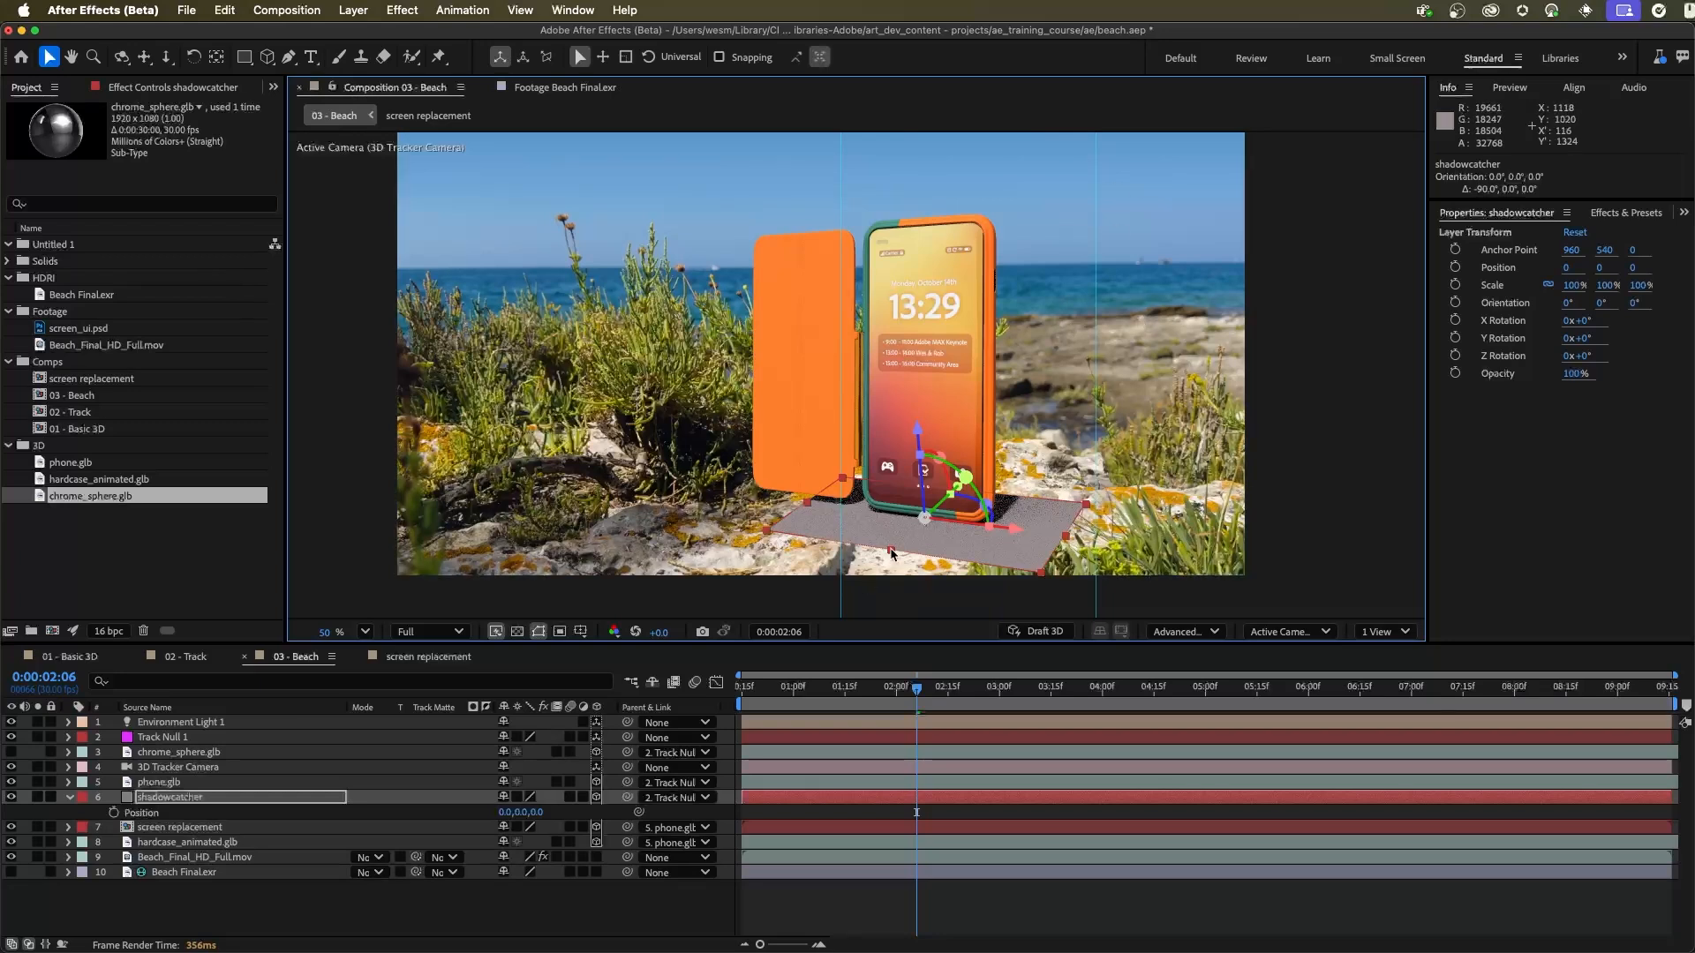
left_click_drag(890, 551, 1014, 445)
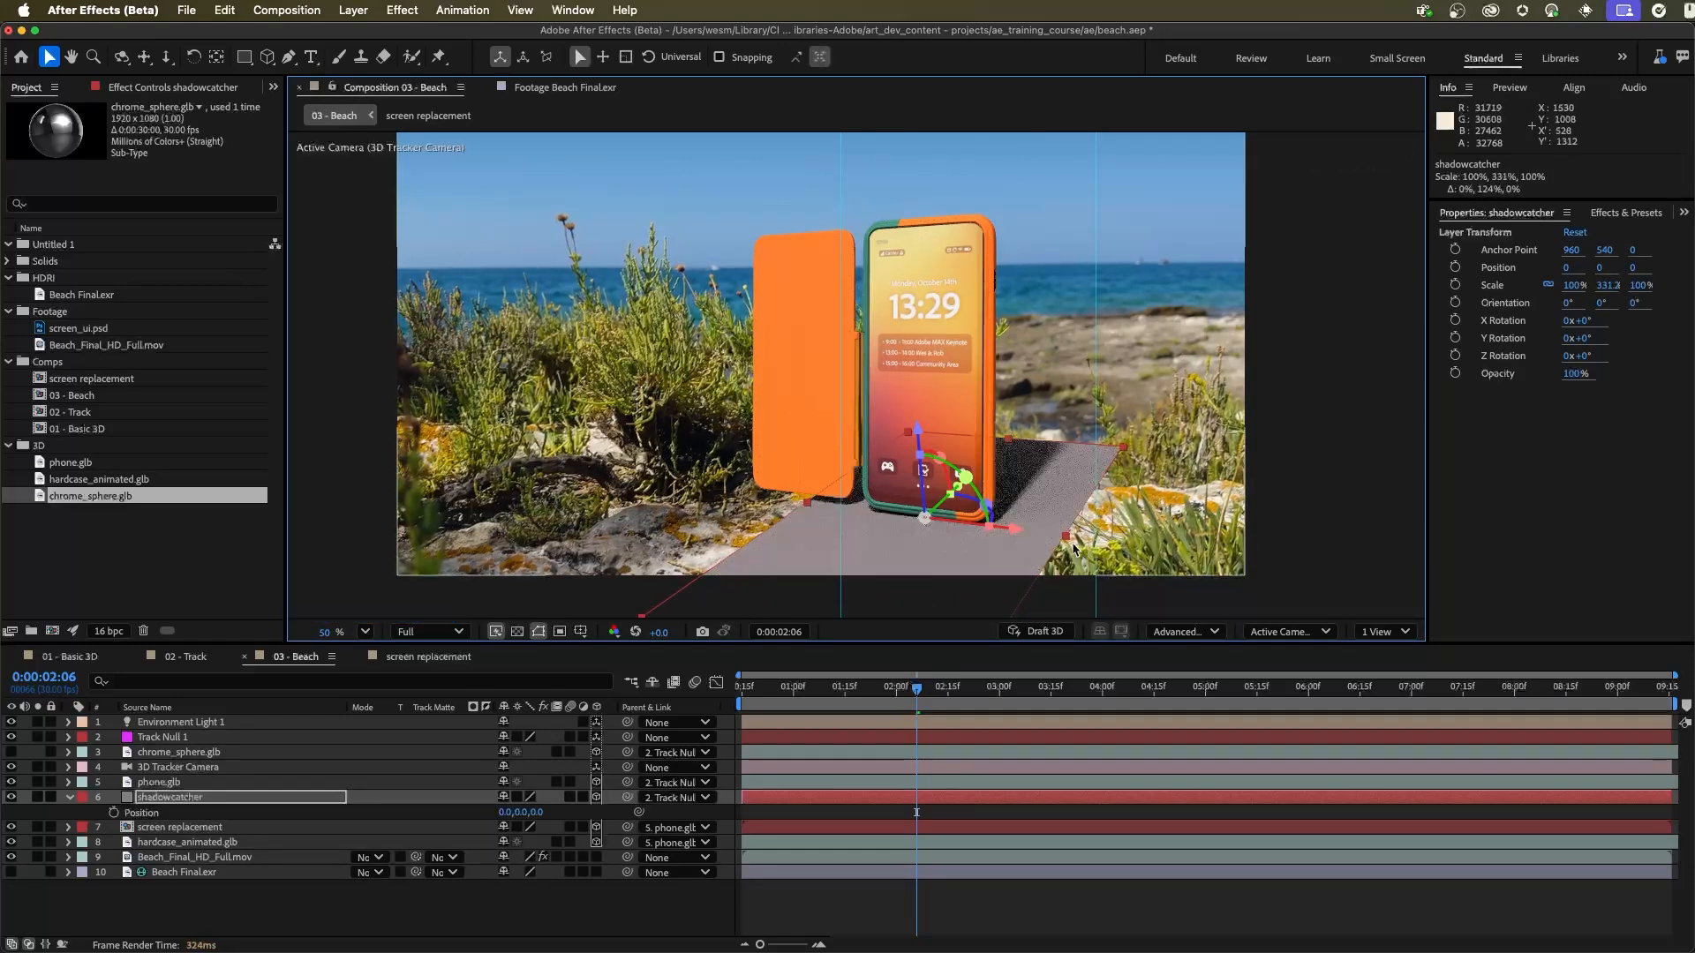
left_click_drag(1068, 535, 1217, 630)
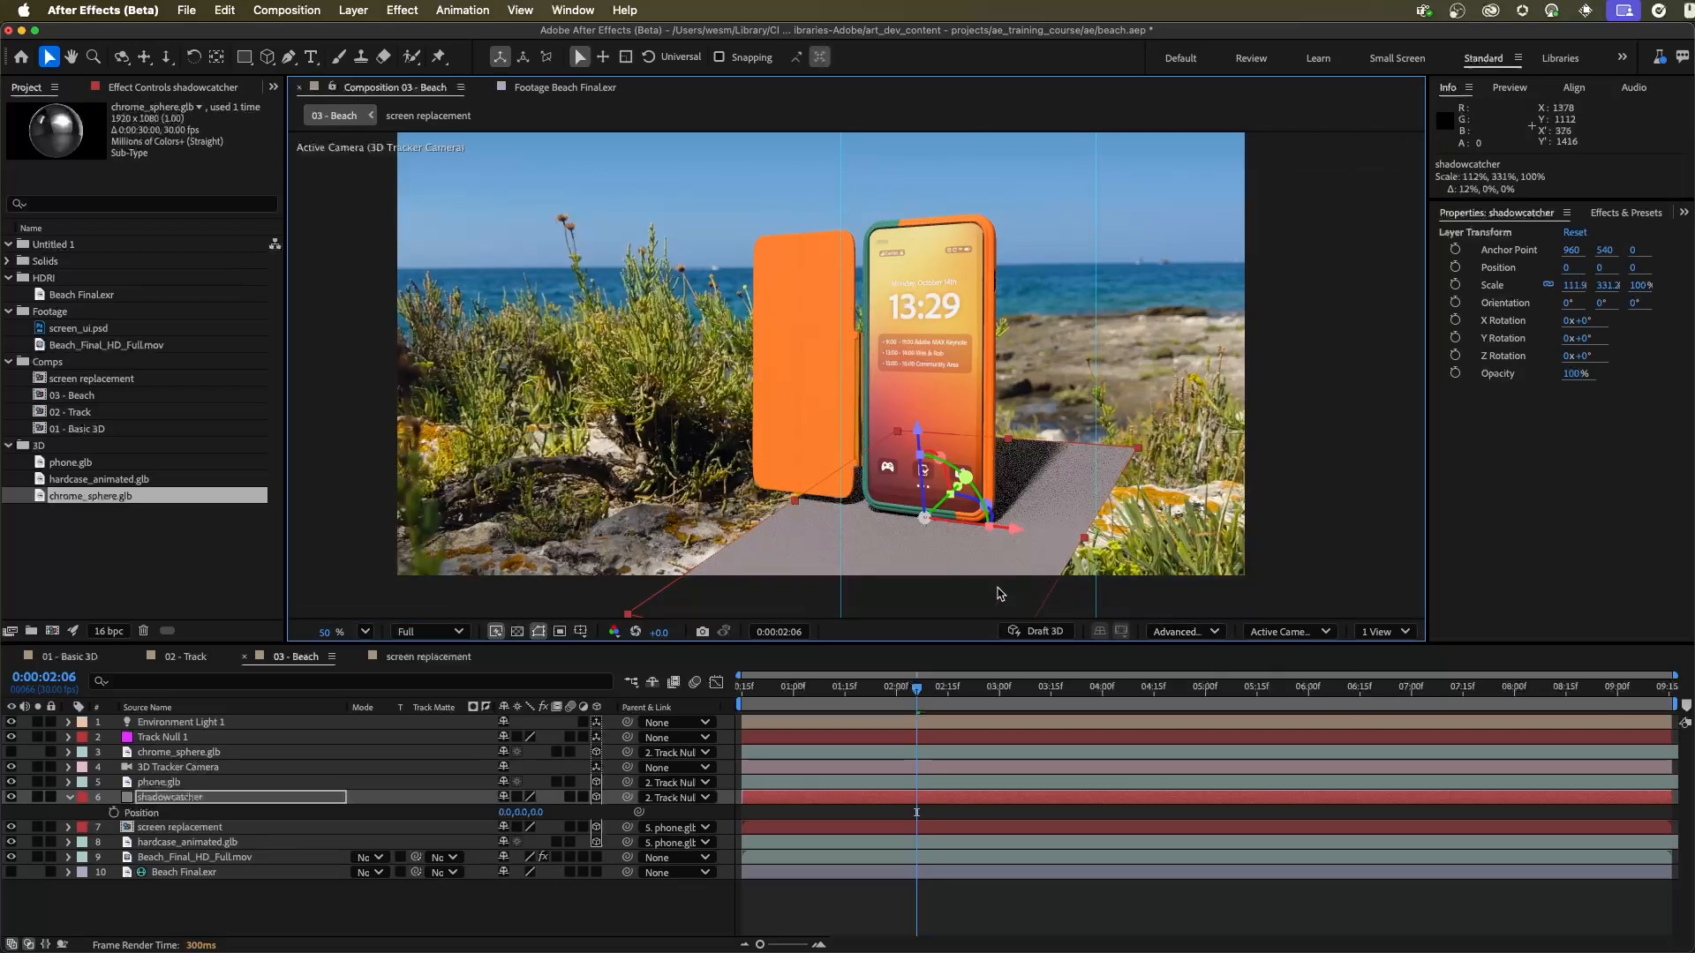
Step: Set shadowcatcher's Accepts Shadows to Only and sample its shadow color from a dark area of the beach footage
left_click(73, 798)
left_click(71, 798)
scroll(164, 803, "down", 3)
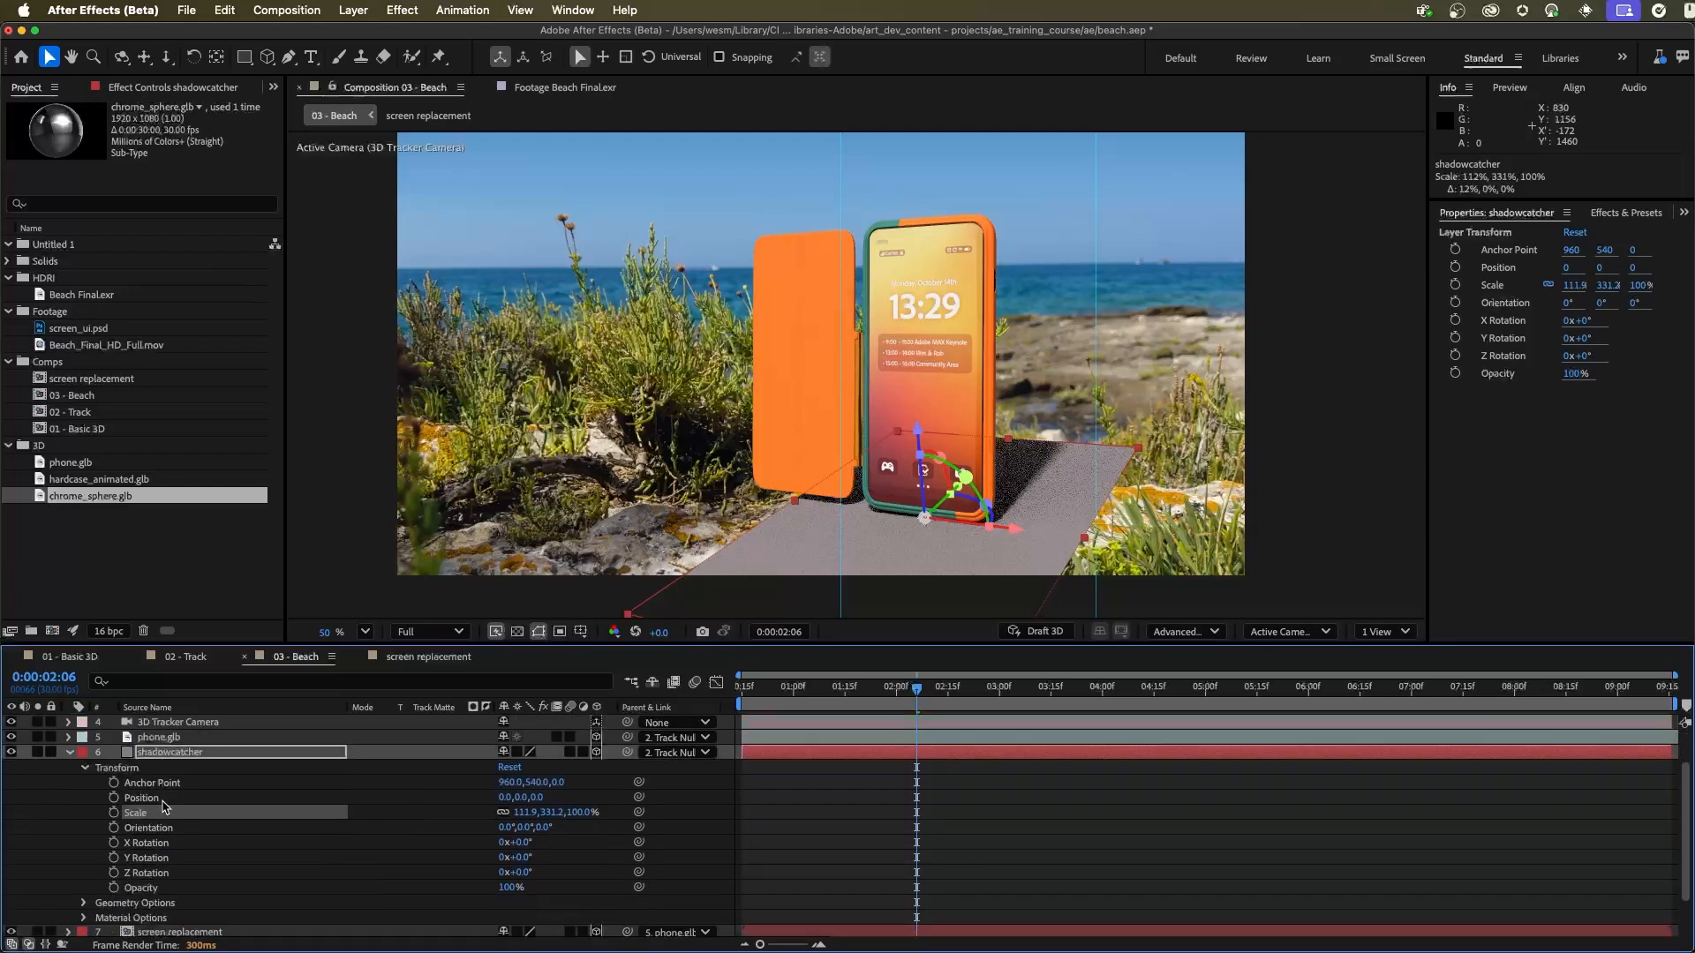
left_click(85, 768)
left_click(83, 844)
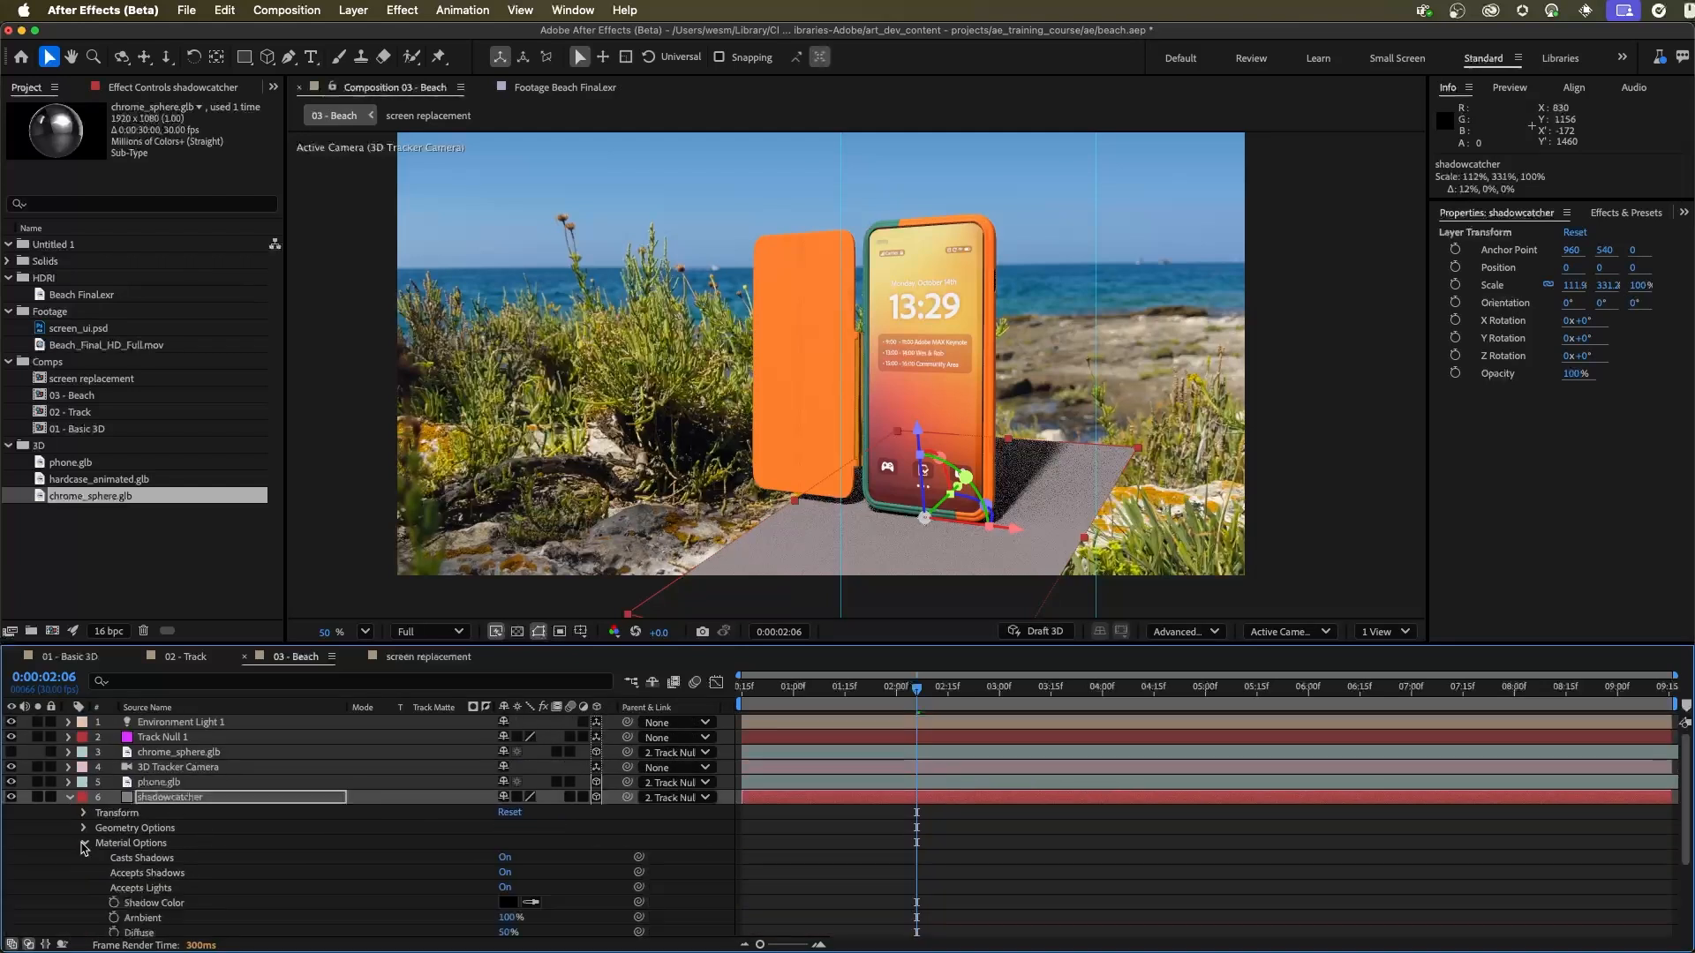
scroll(150, 830, "down", 5)
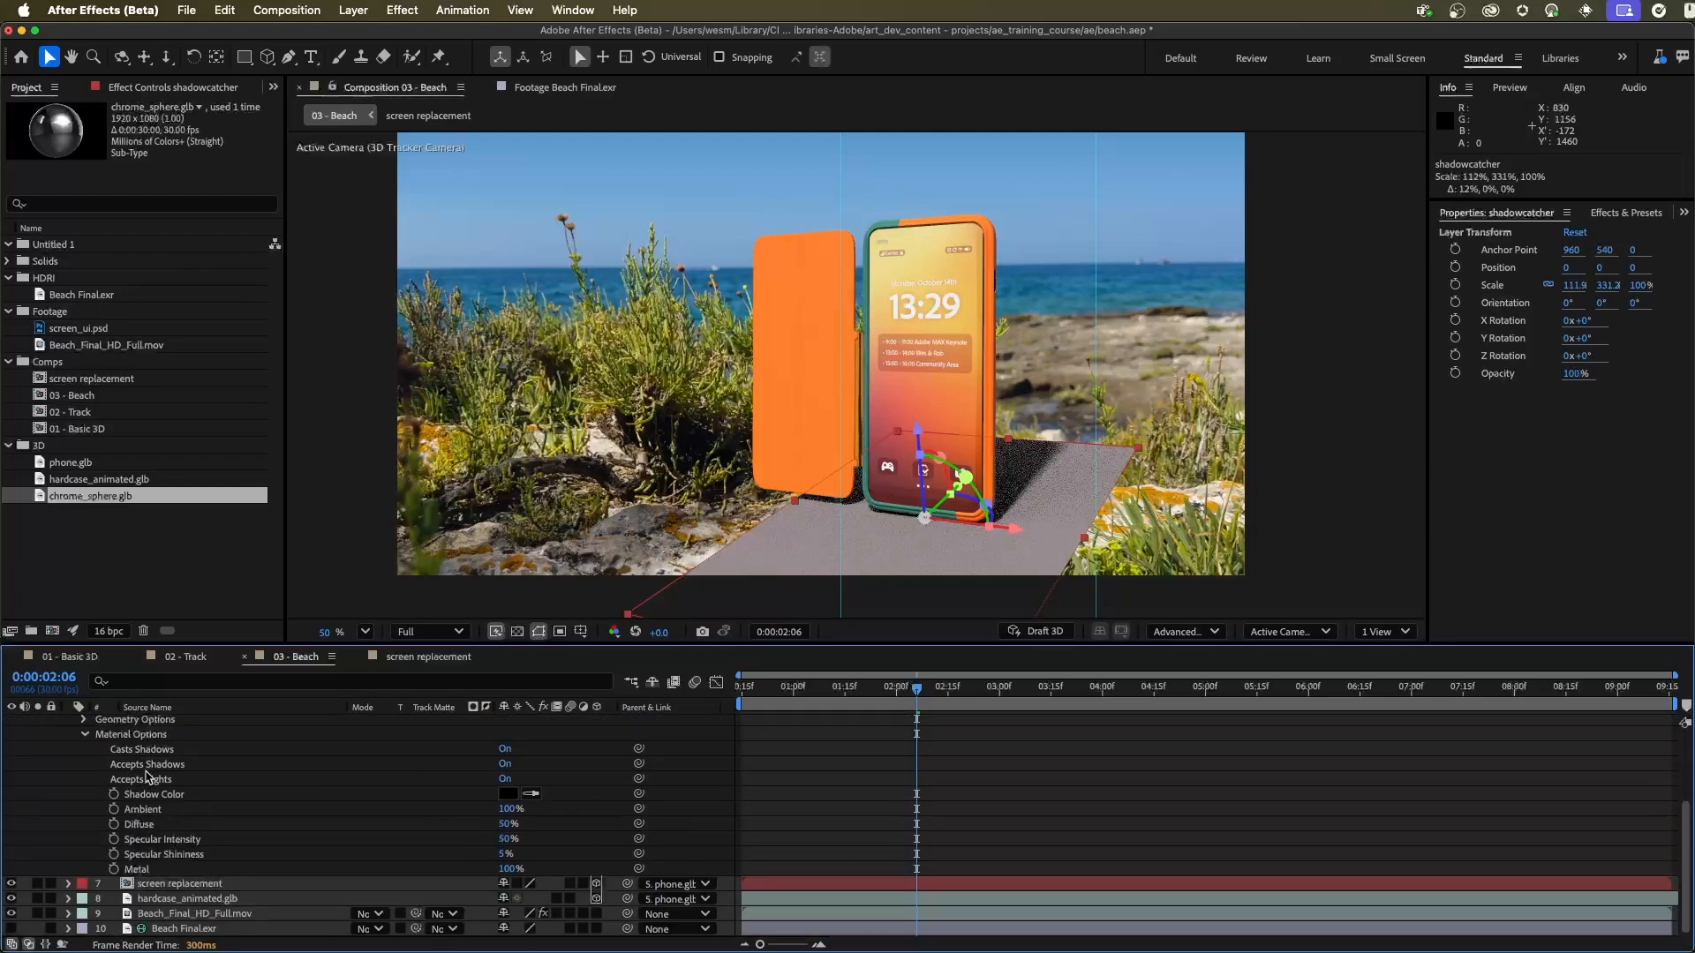
left_click(505, 764)
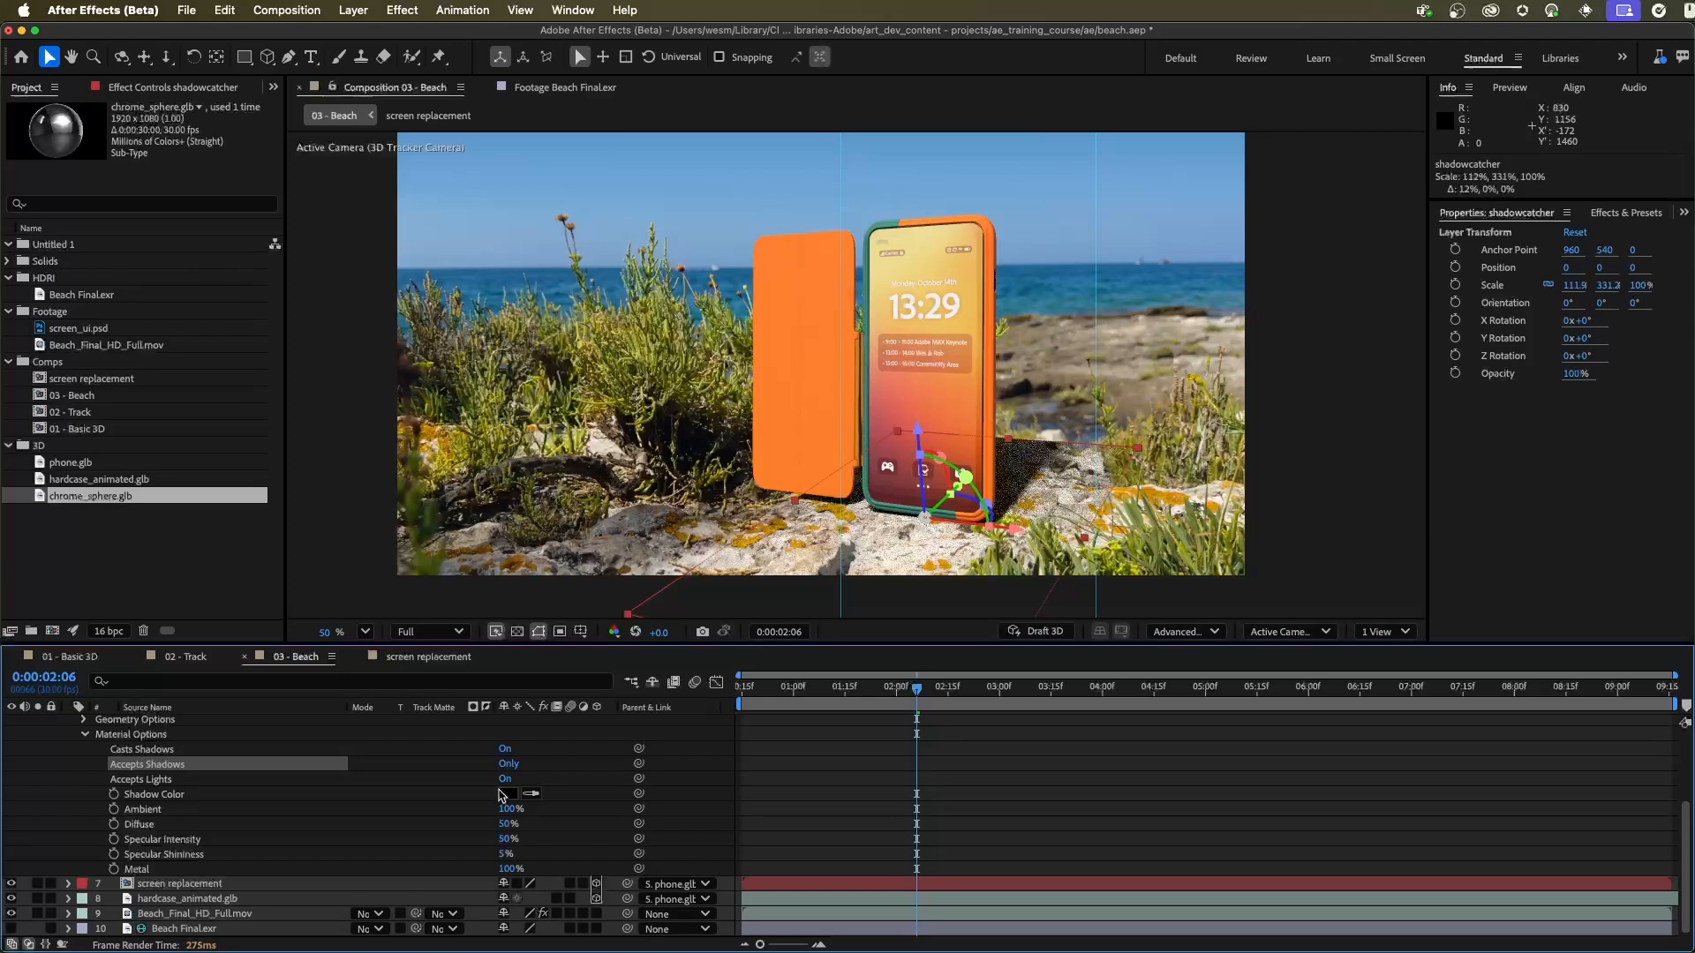
left_click(531, 796)
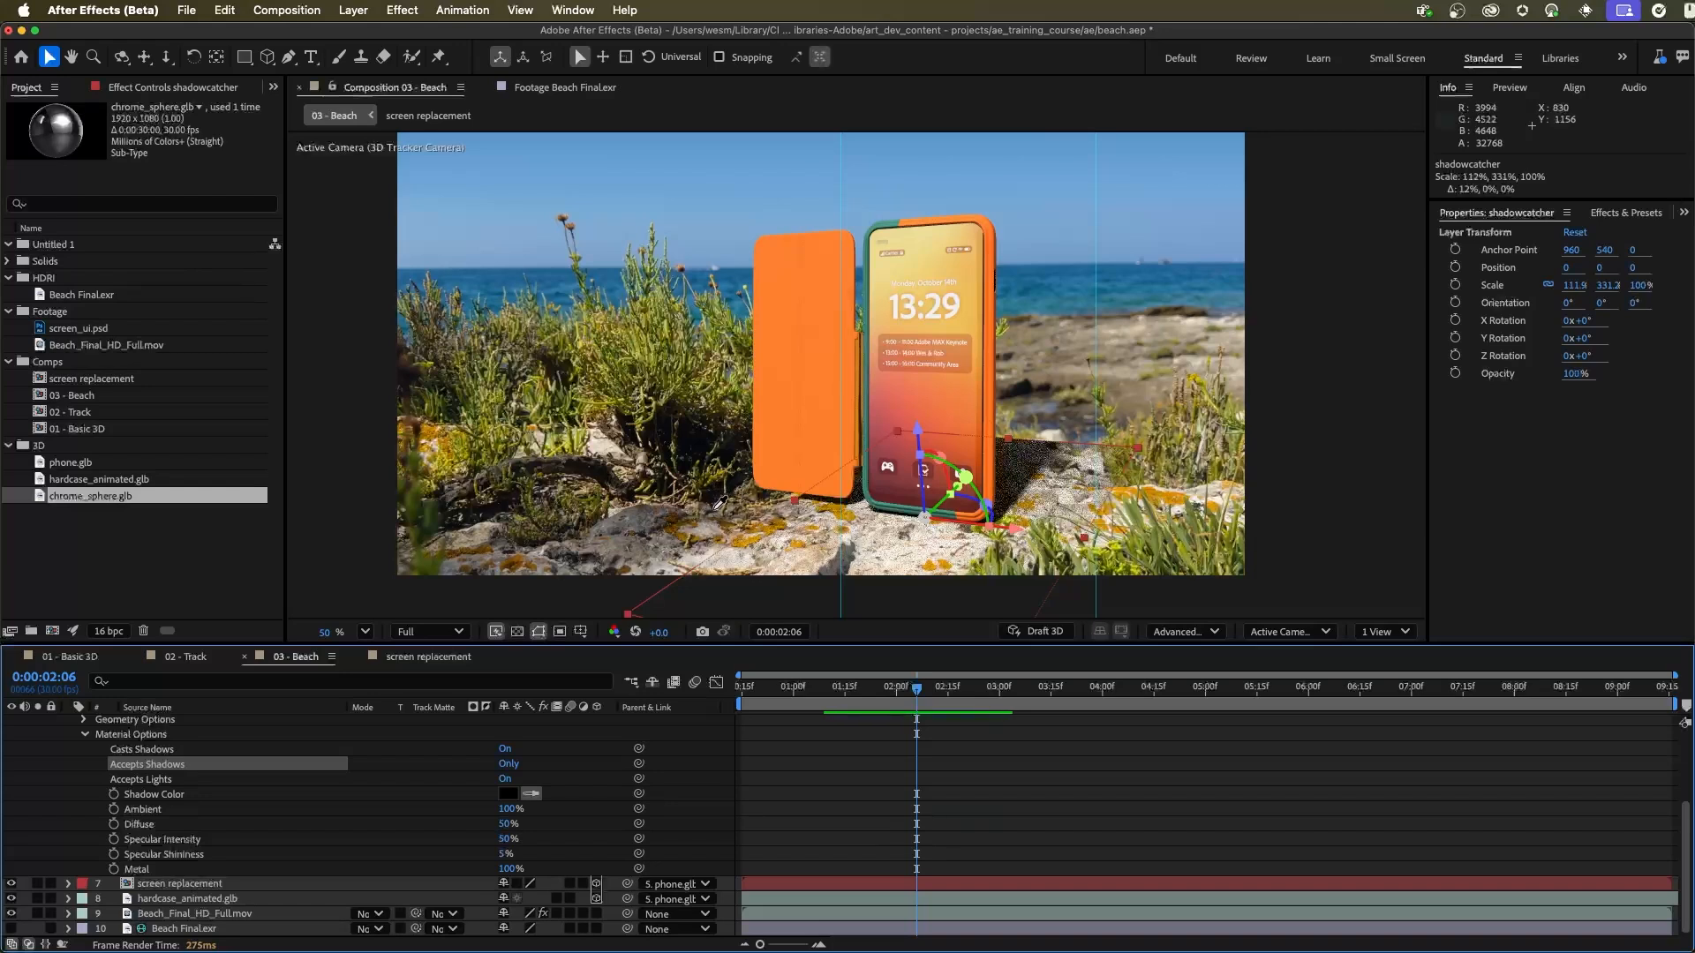
left_click(717, 505)
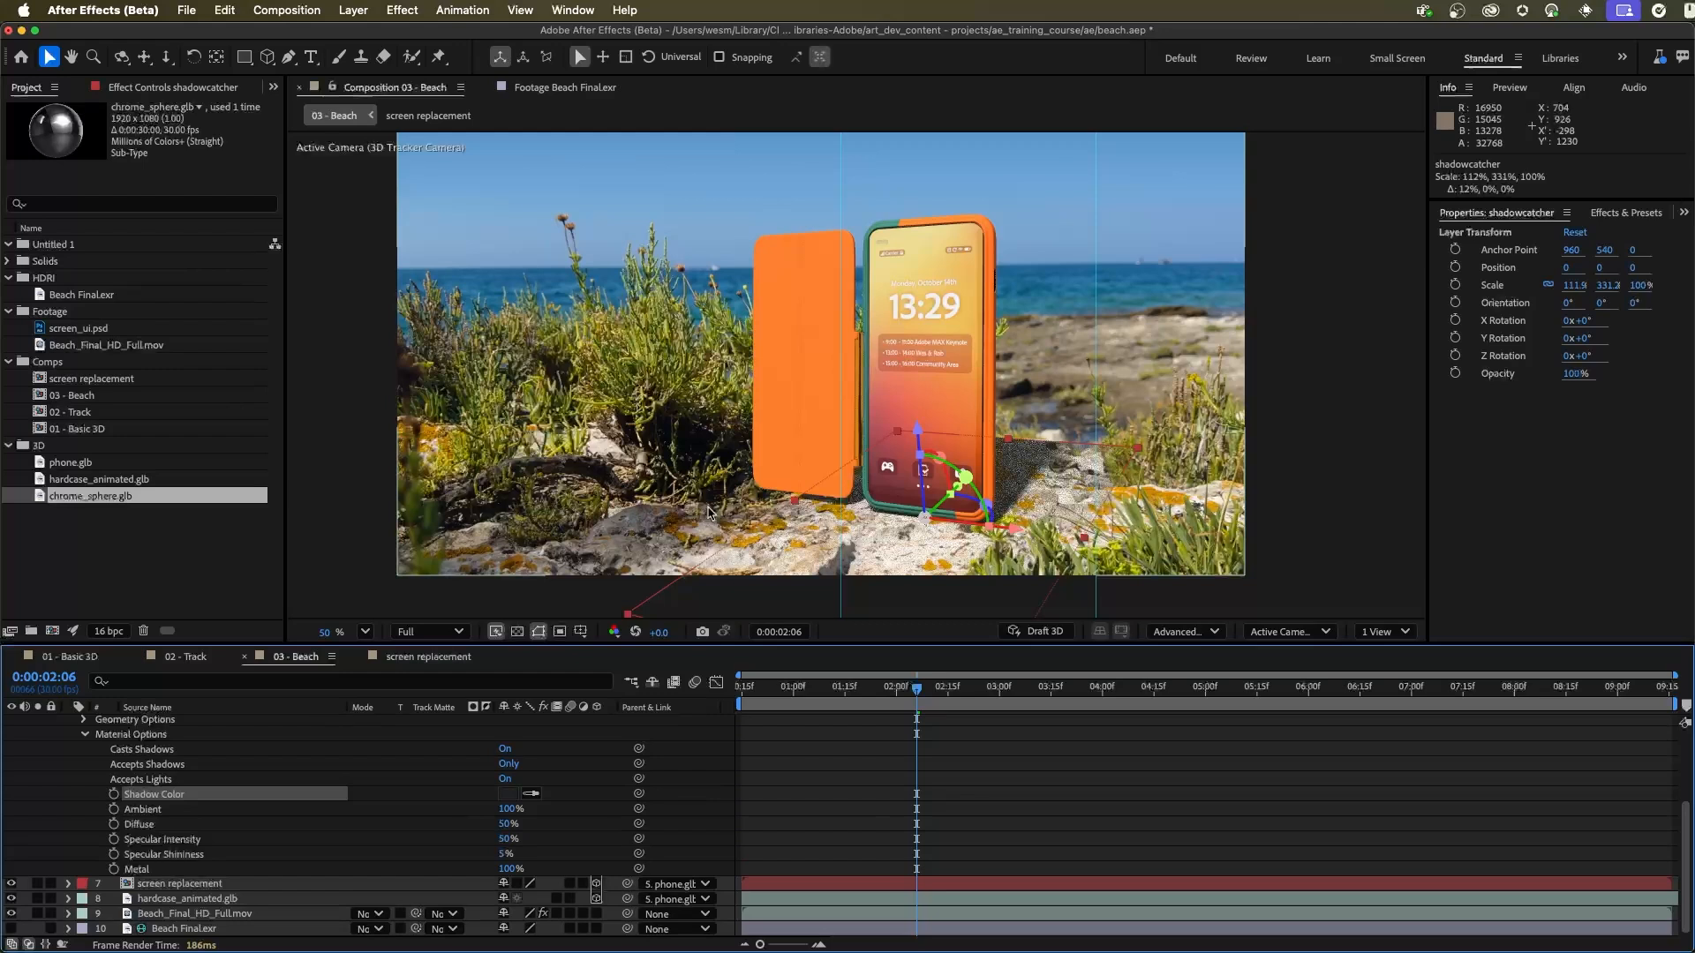
left_click(596, 609)
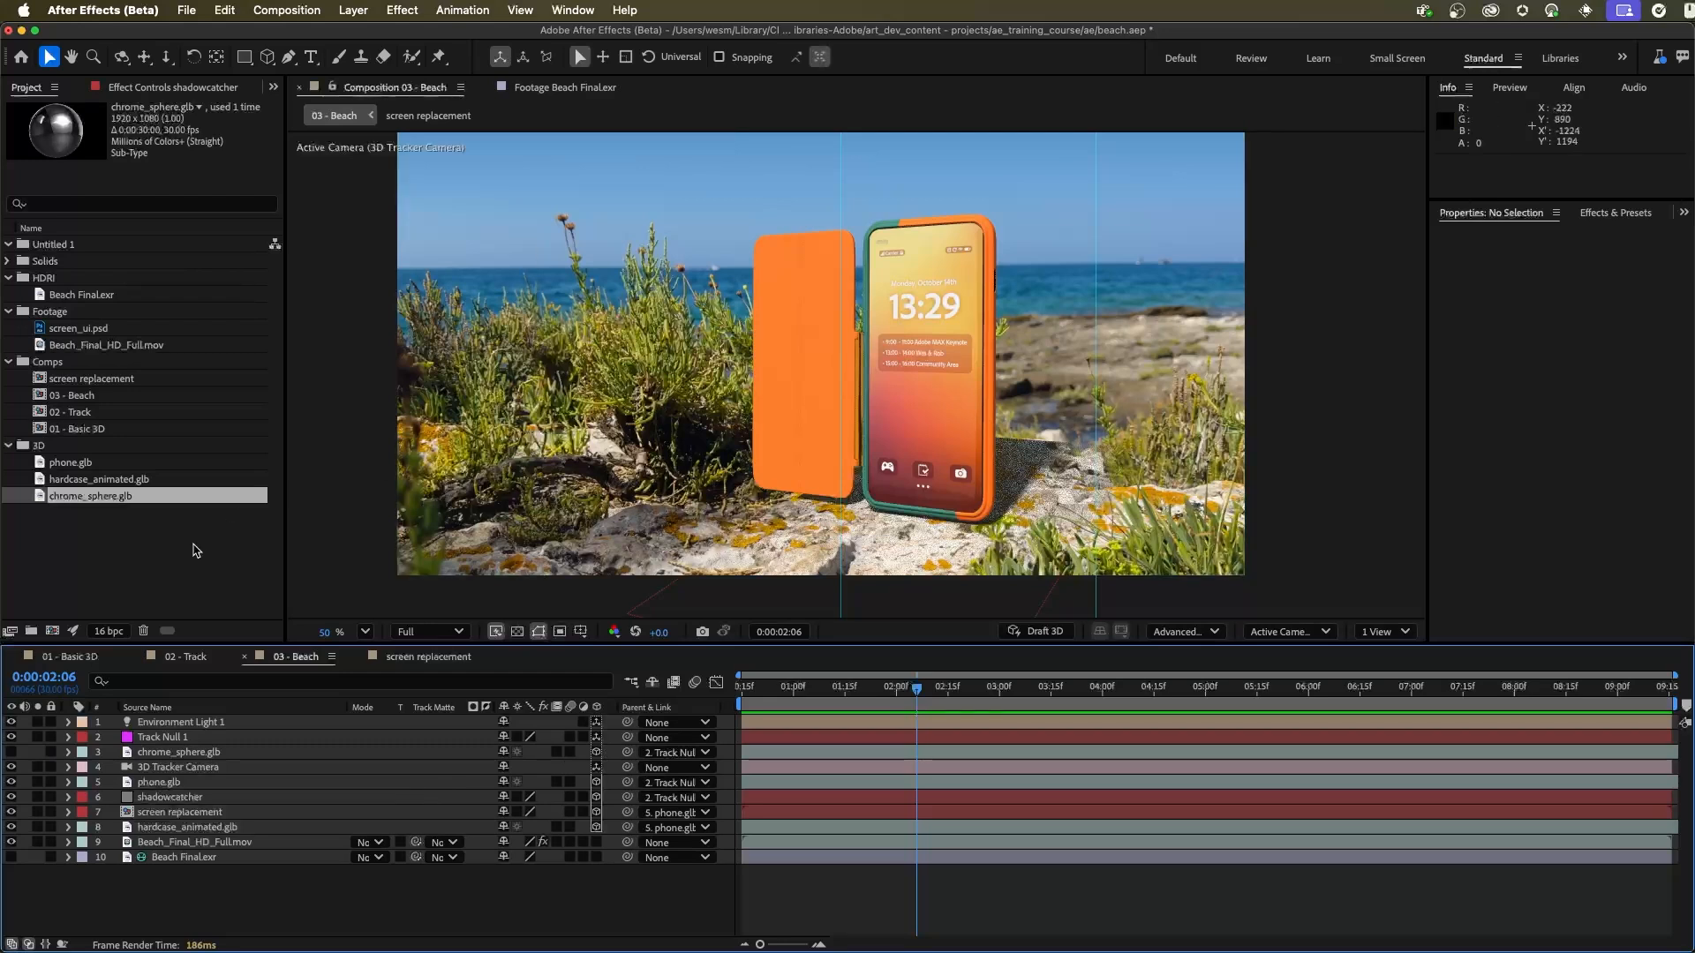
Step: Make the chrome_sphere.glb layer visible as a reflection reference in front of the phone
left_click(147, 536)
left_click(100, 498)
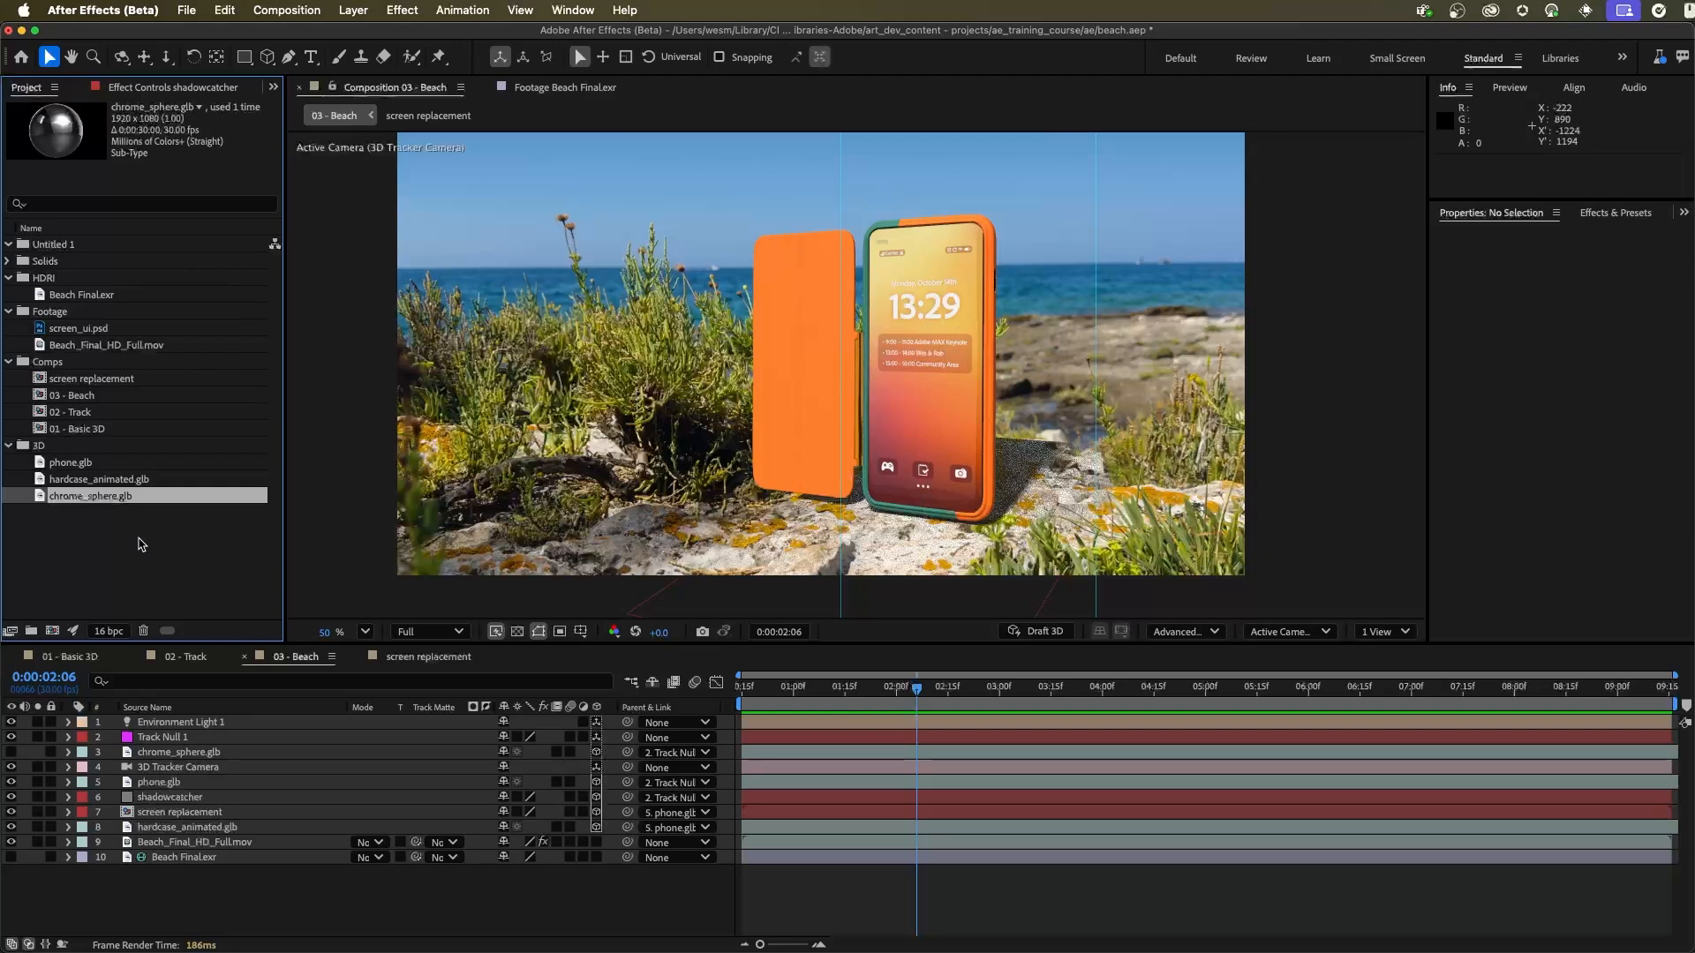
left_click(11, 752)
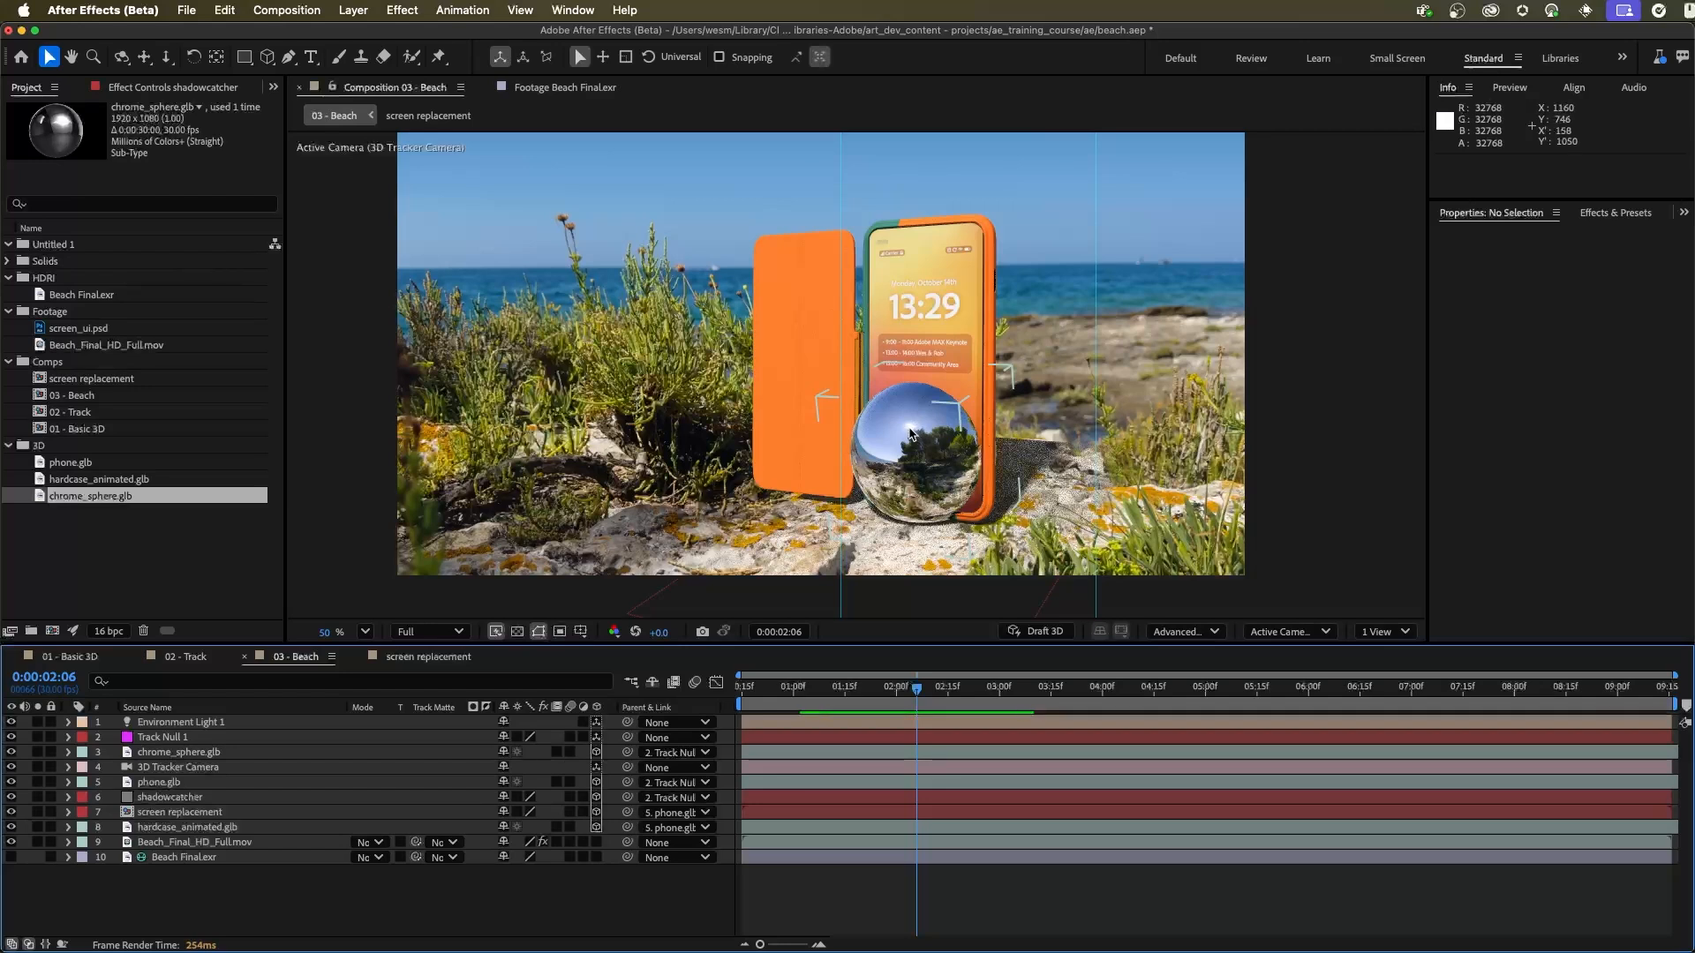
Step: Rotate Environment Light 1 to -16° in X and 28° in Y to align the HDRI lighting with the footage
left_click(200, 722)
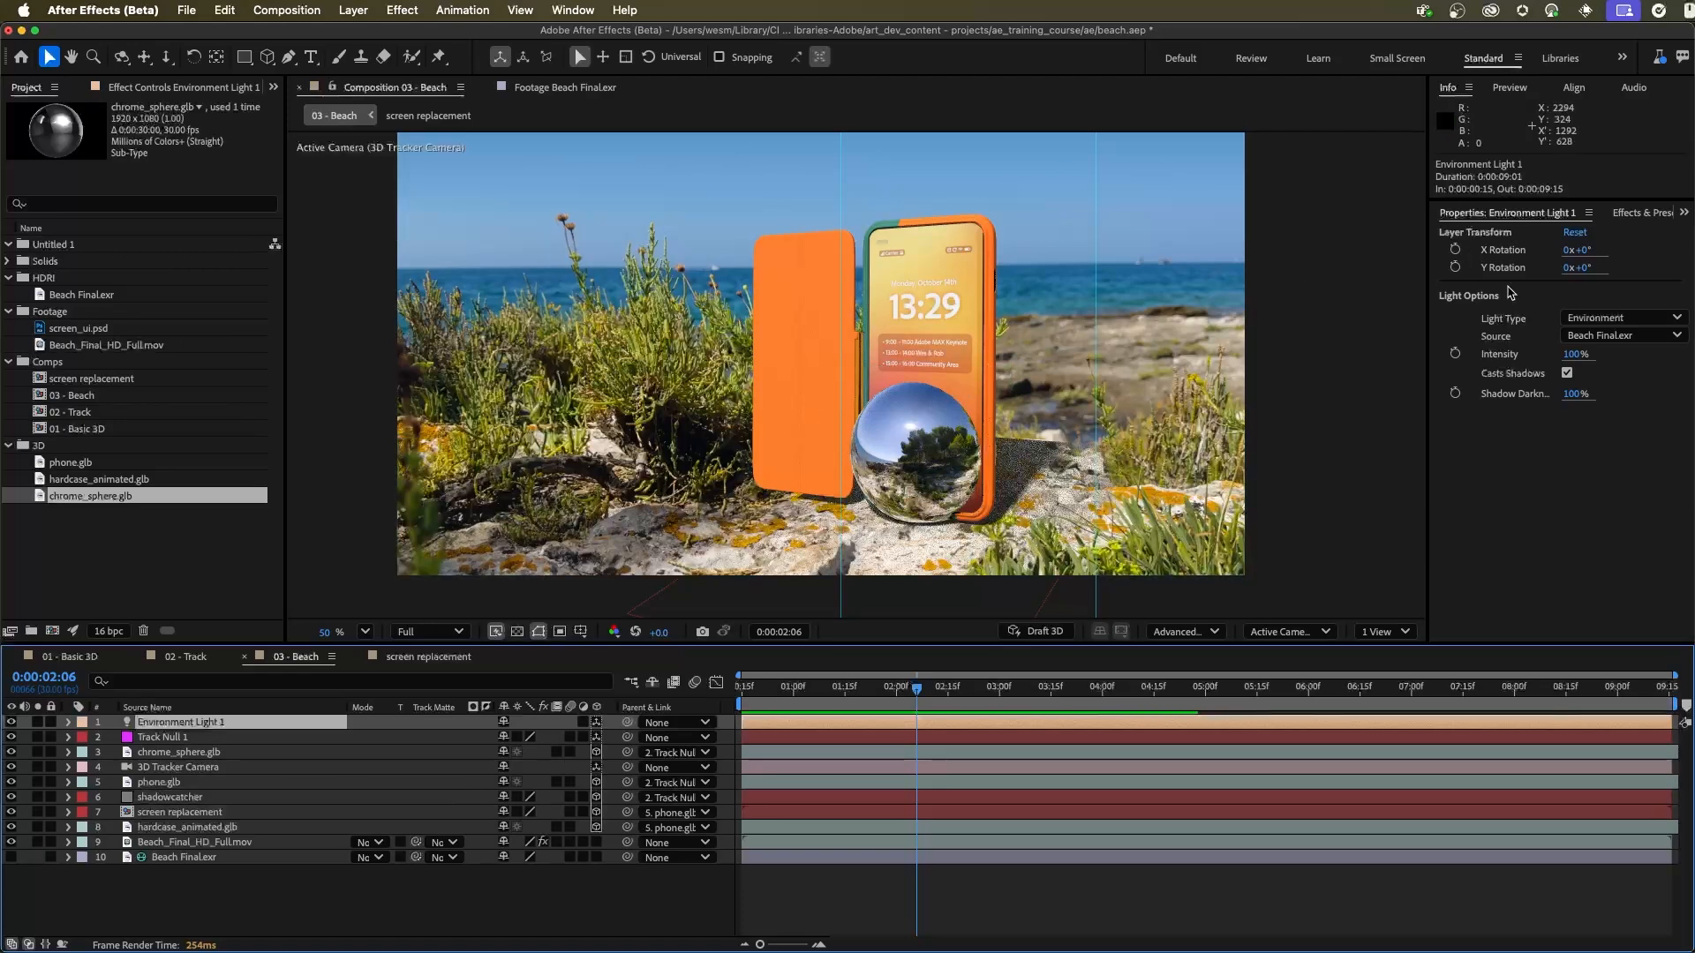
left_click_drag(1586, 268, 1611, 267)
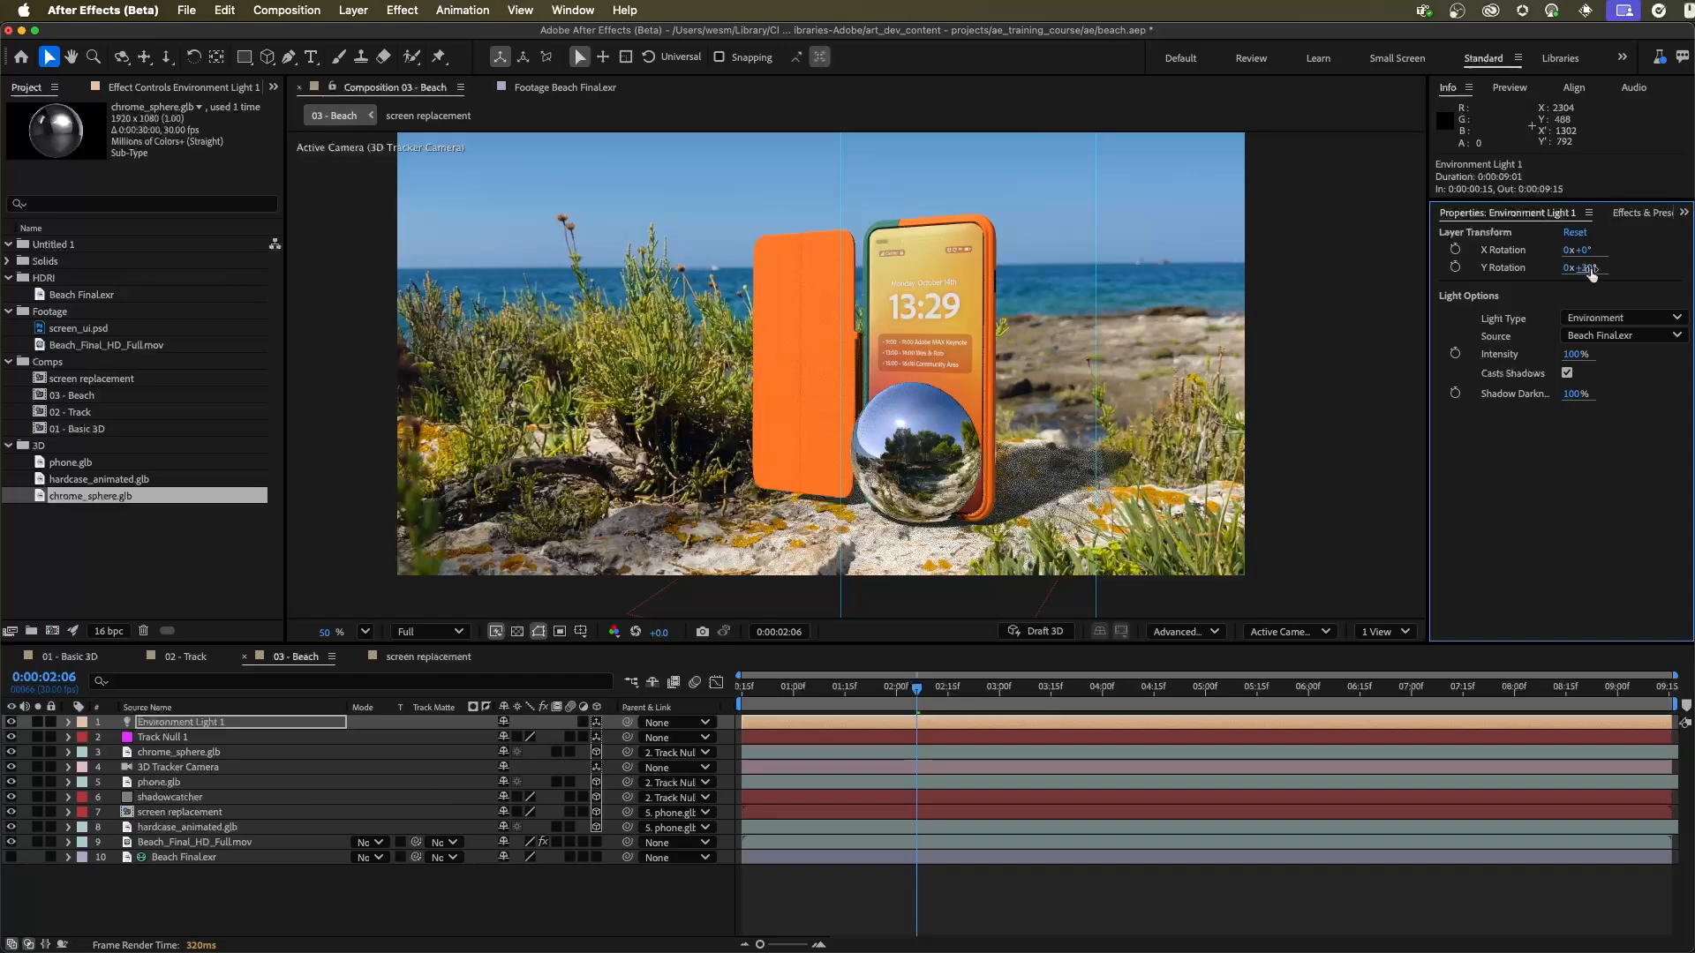
left_click_drag(1592, 274, 1591, 269)
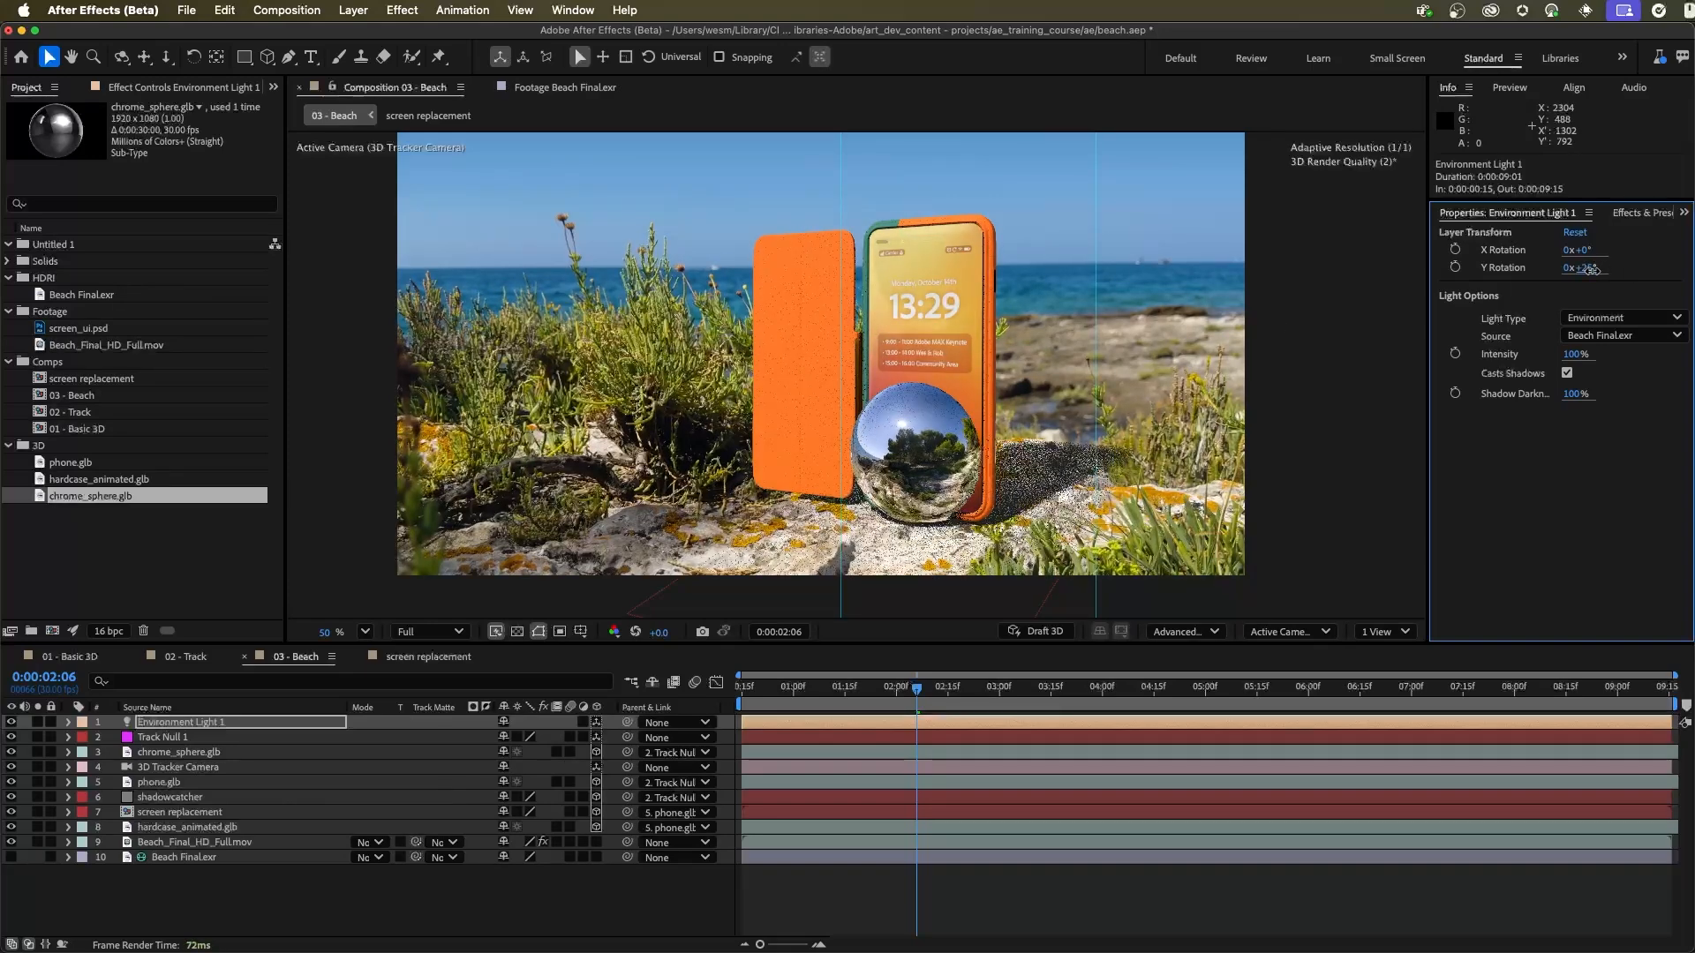
left_click_drag(1591, 271, 1596, 270)
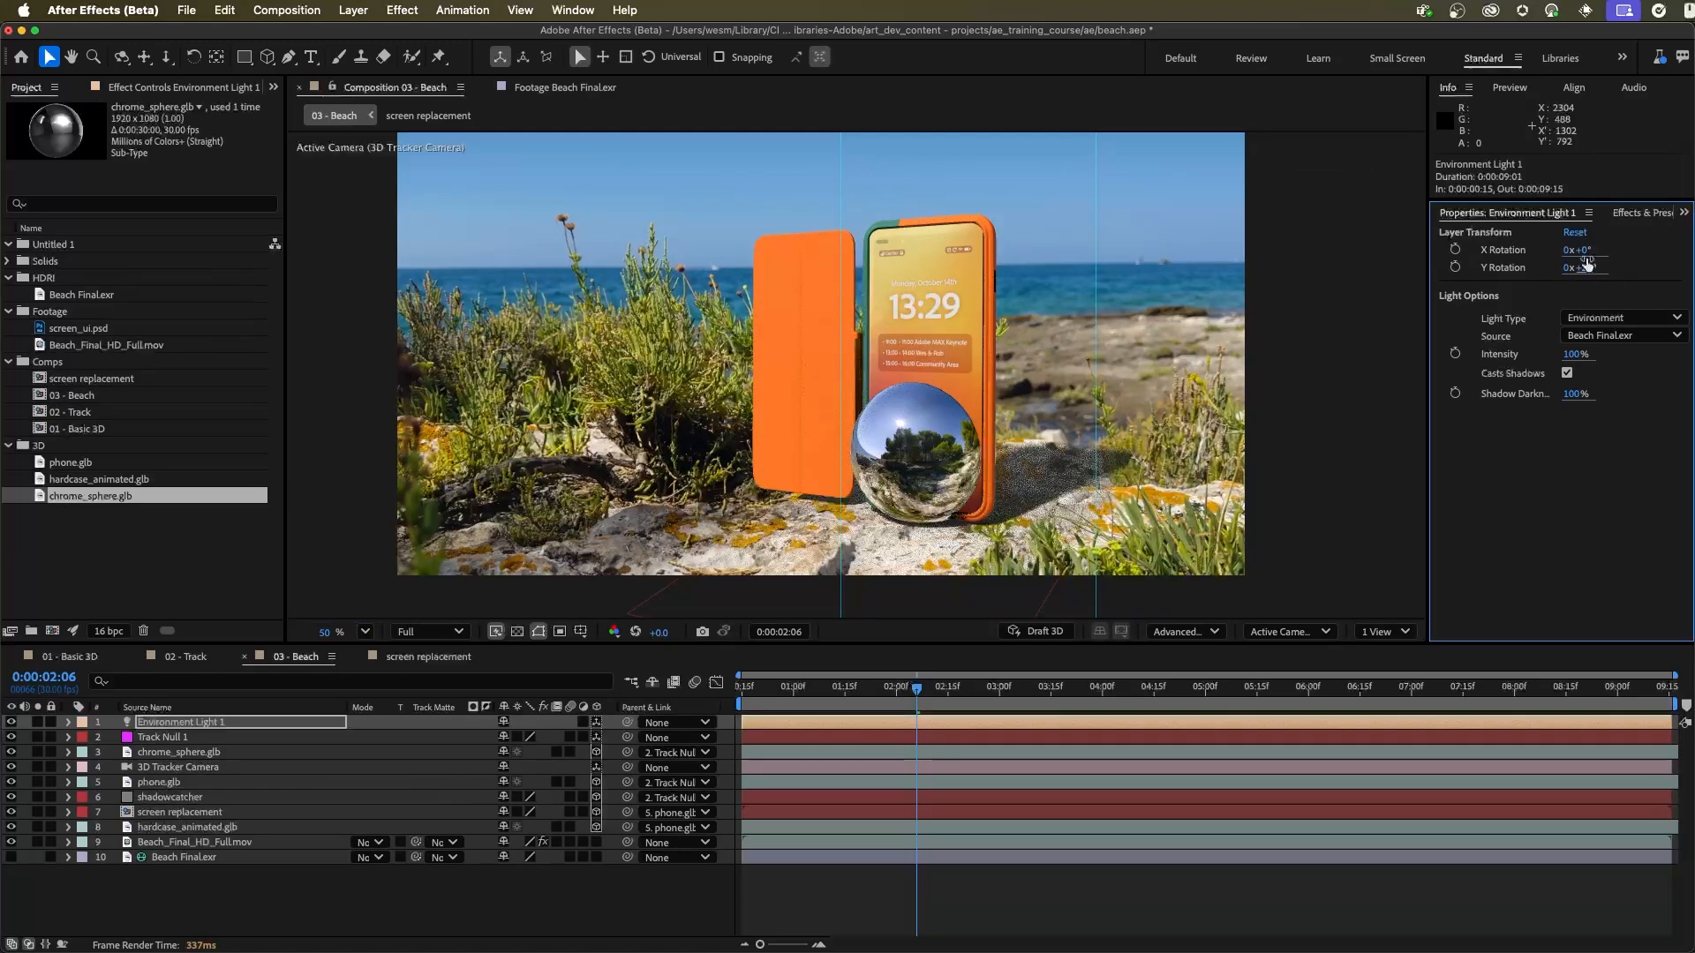
left_click_drag(1594, 251, 1574, 244)
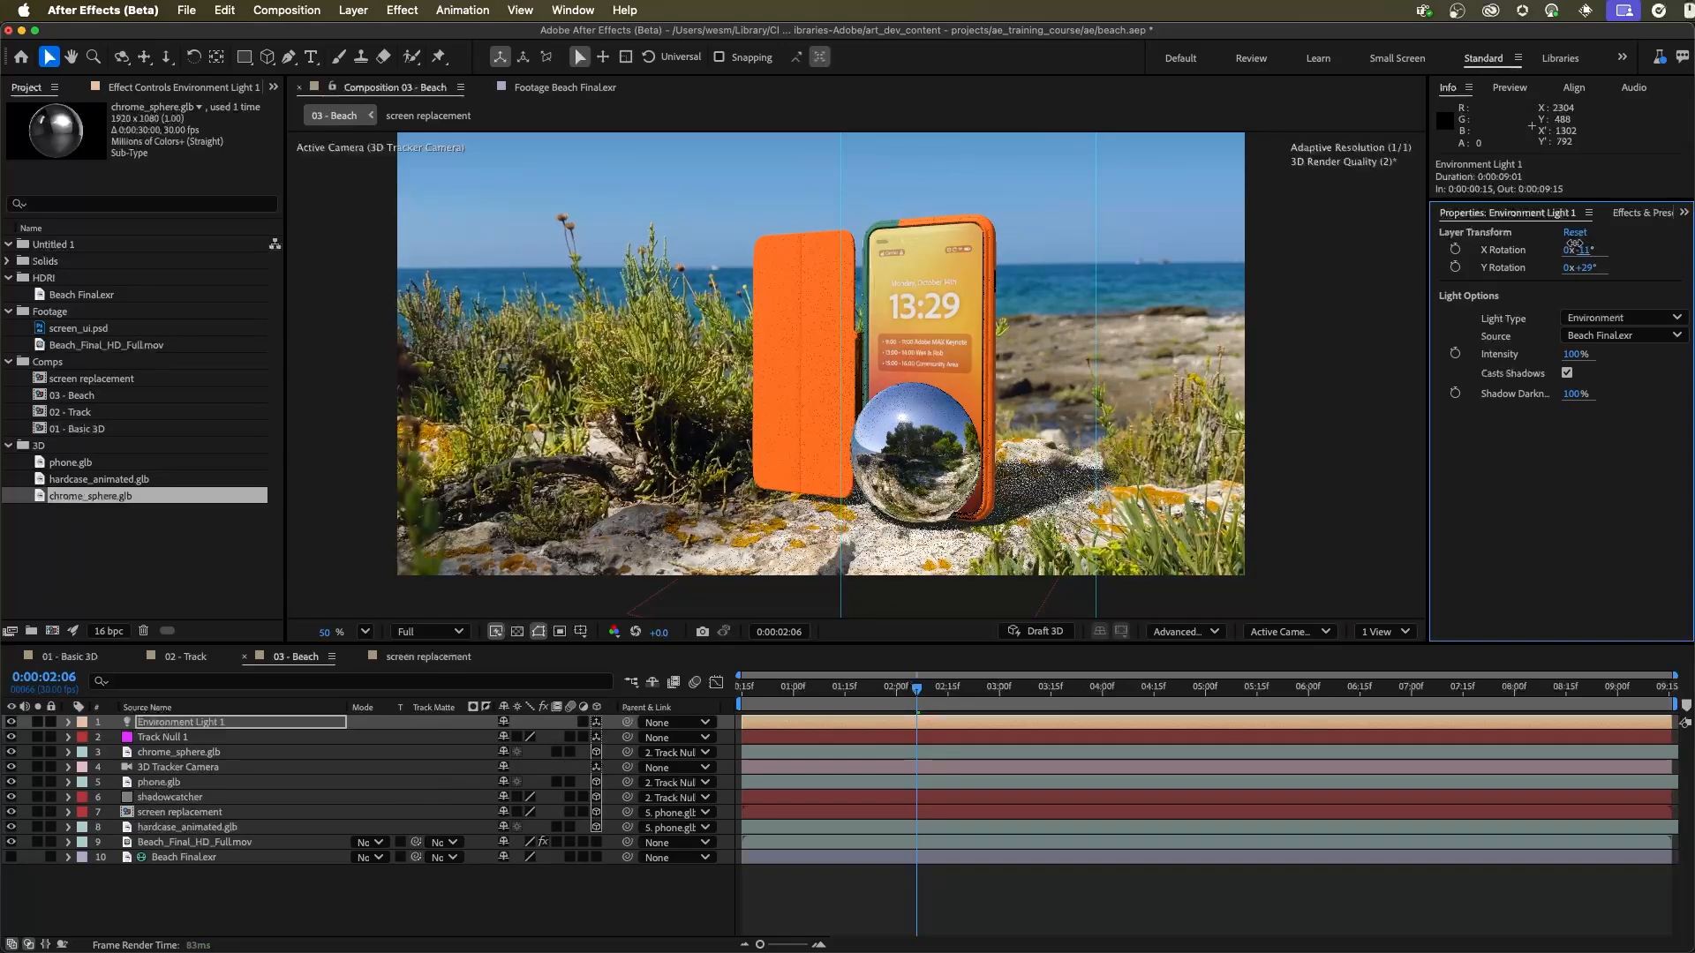
mouse_move(1575, 244)
left_mouse_down()
mouse_move(1553, 232)
mouse_move(1588, 267)
left_mouse_up()
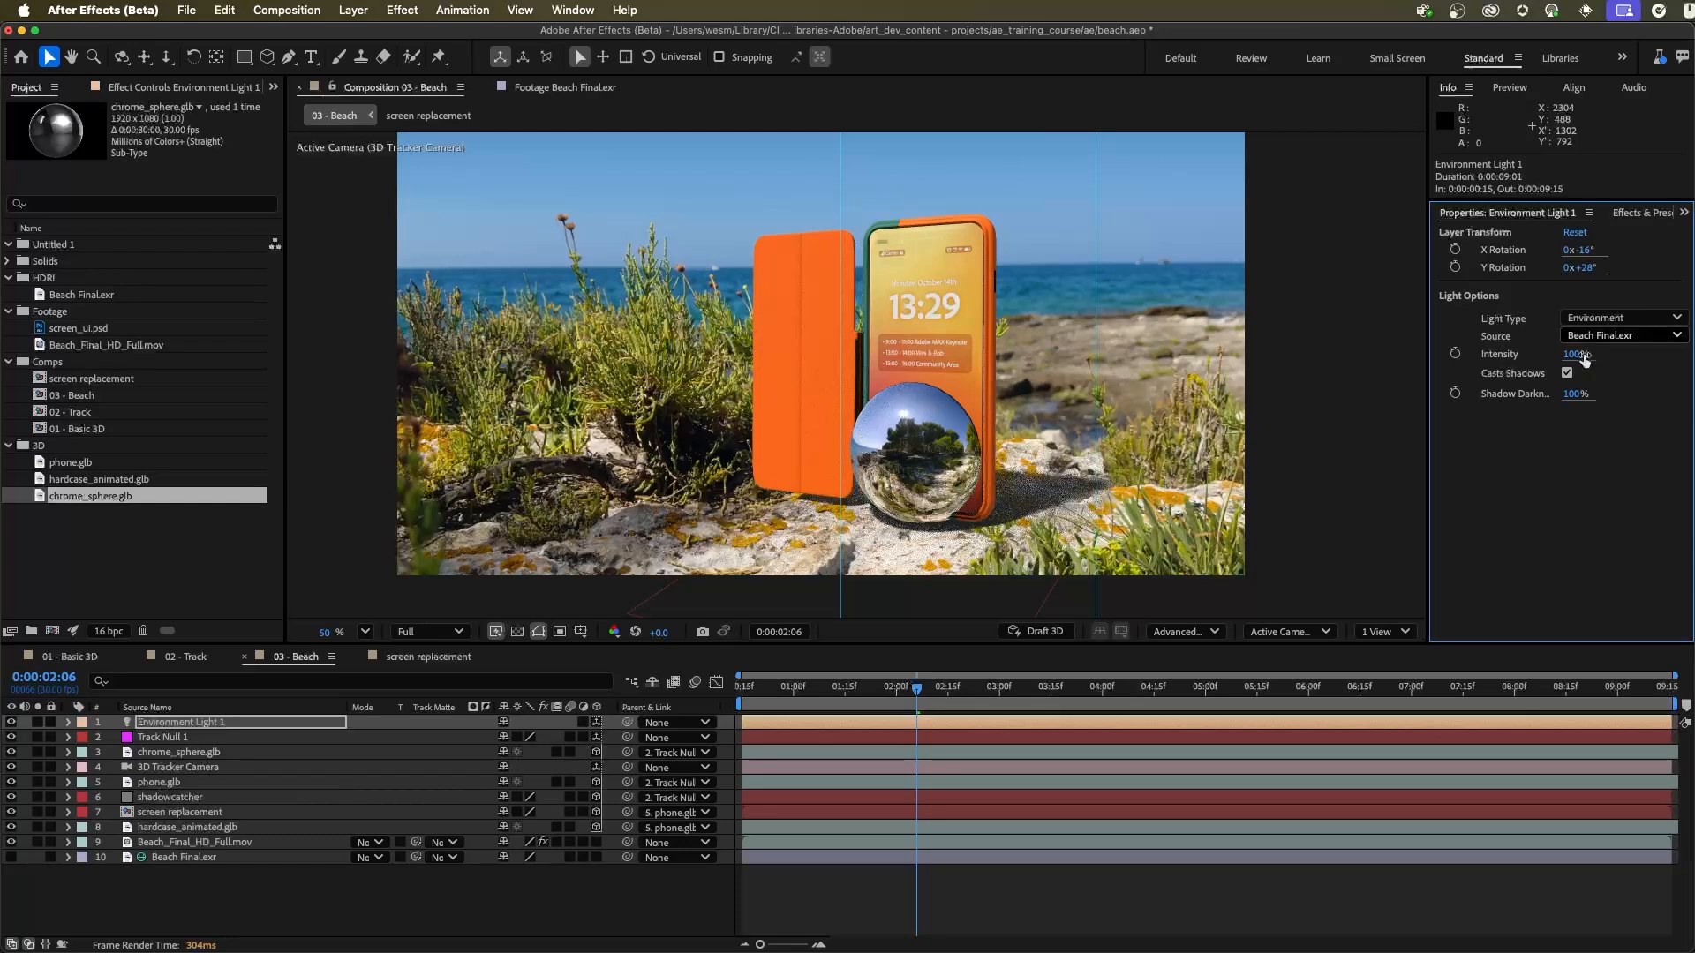
Step: Hide the chrome_sphere.glb layer and finish previewing the phone composite on the beach
left_click(172, 753)
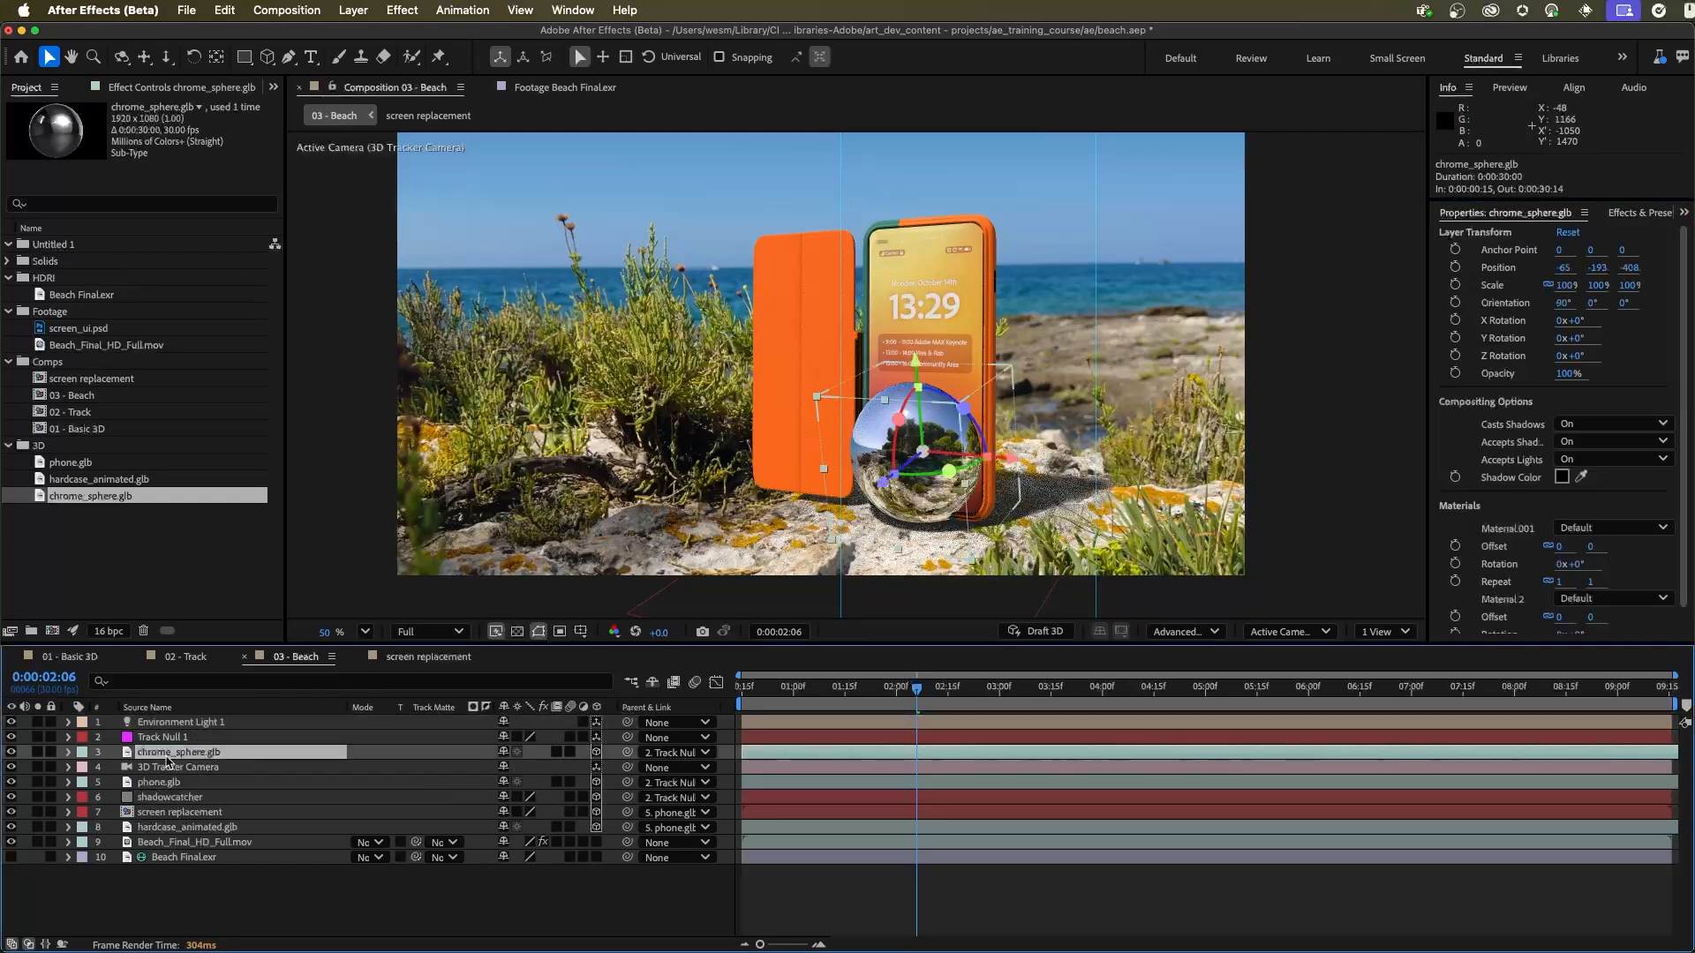
left_click(12, 752)
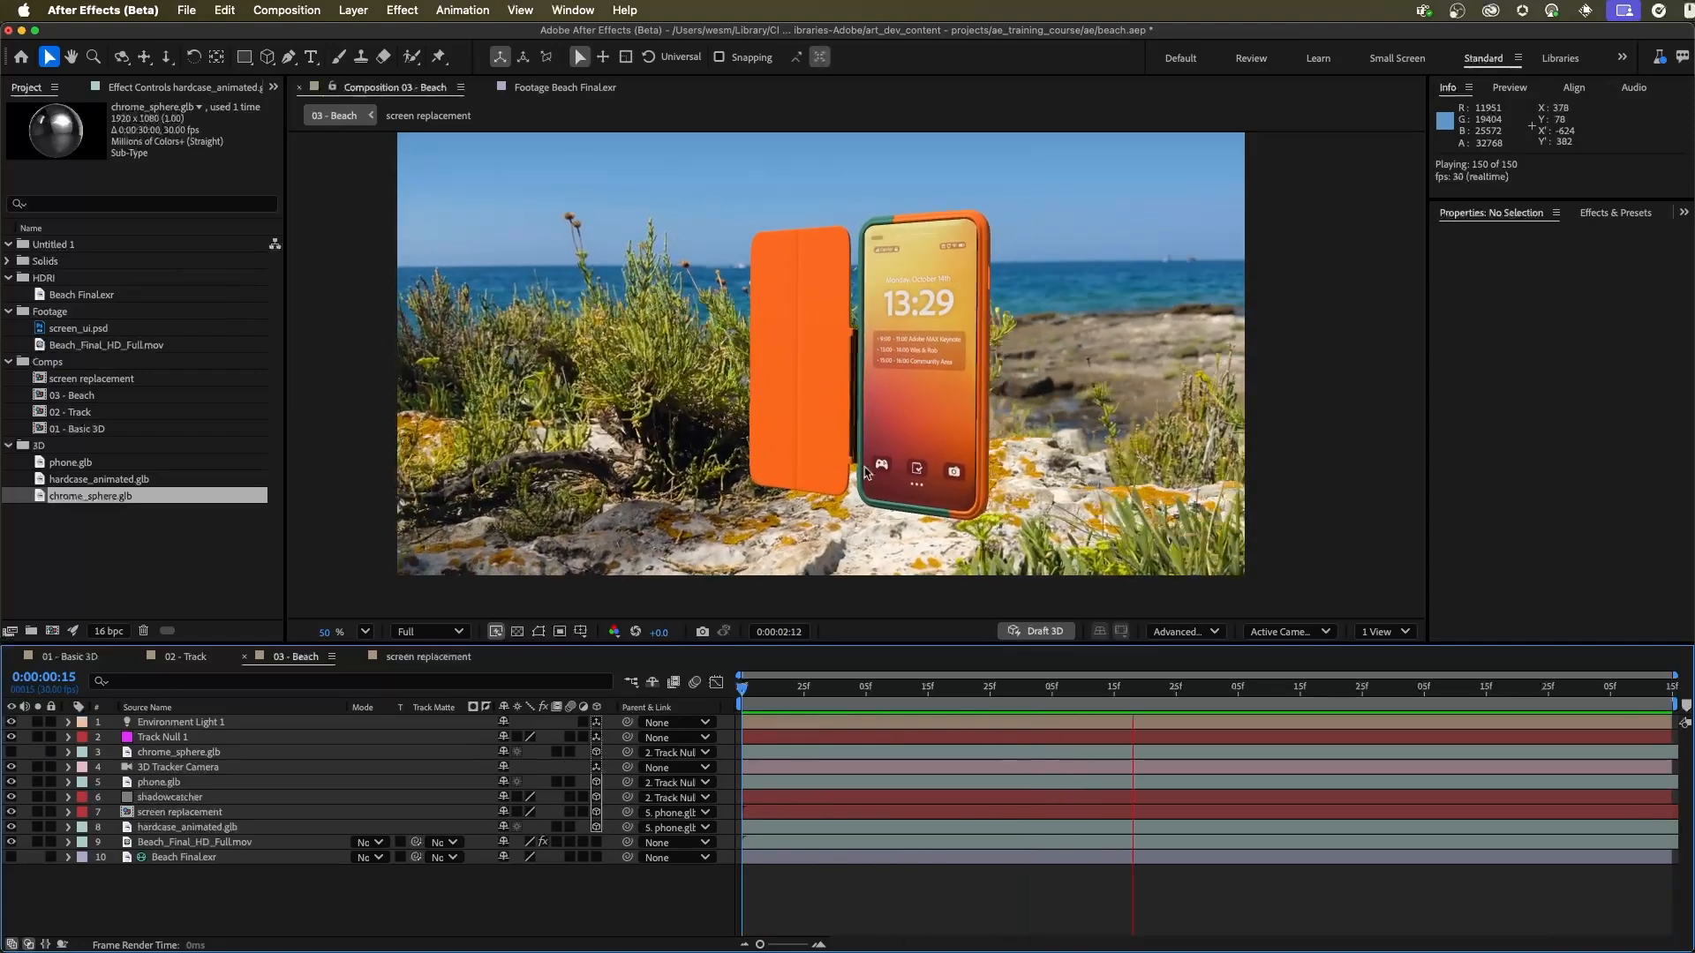
key("space")
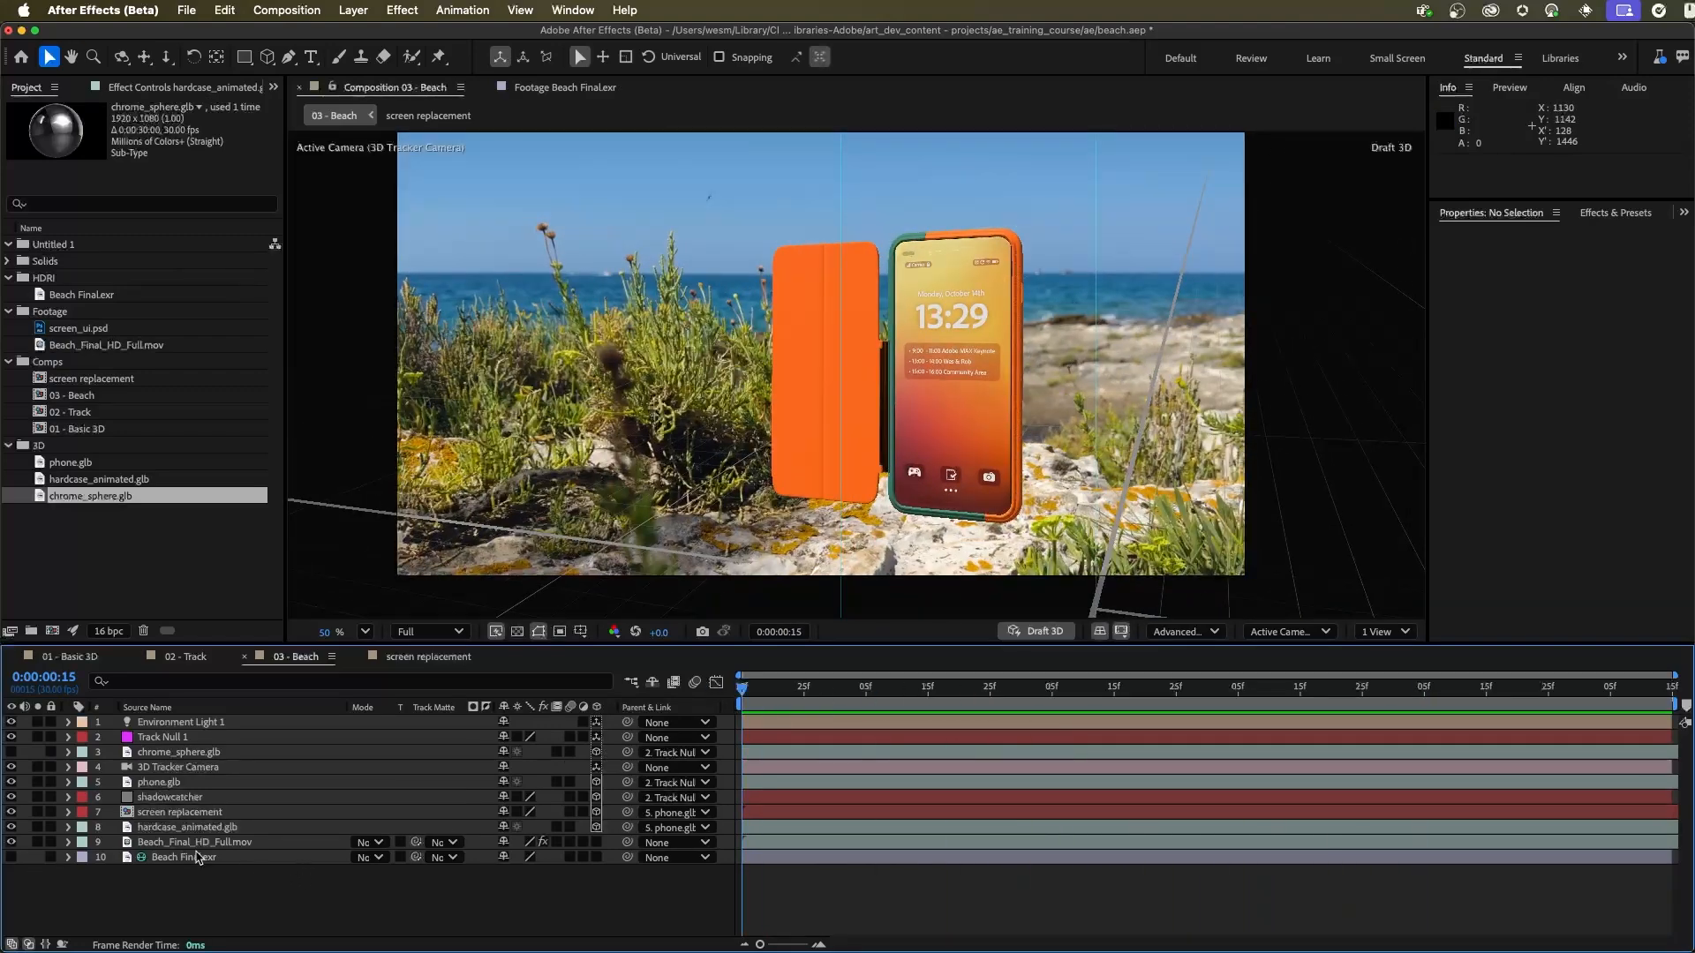
Step: Switch hardcase_animated.glb's Animation Options from None to its embedded animation clip
left_click(202, 830)
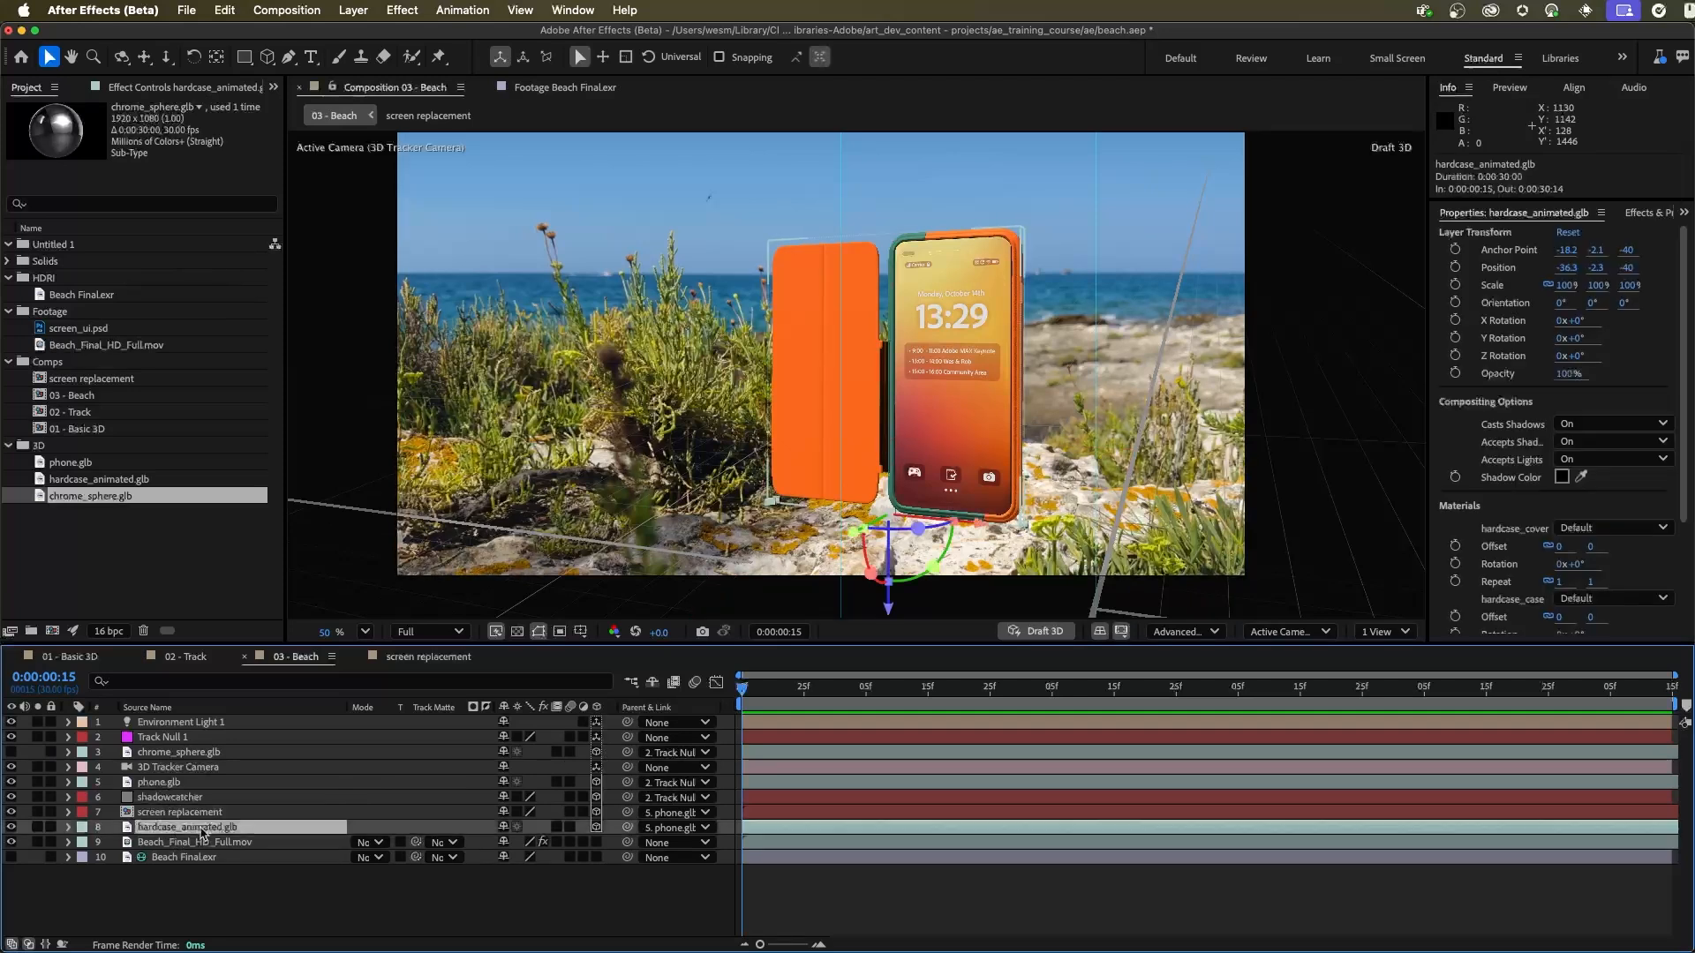
left_click(69, 828)
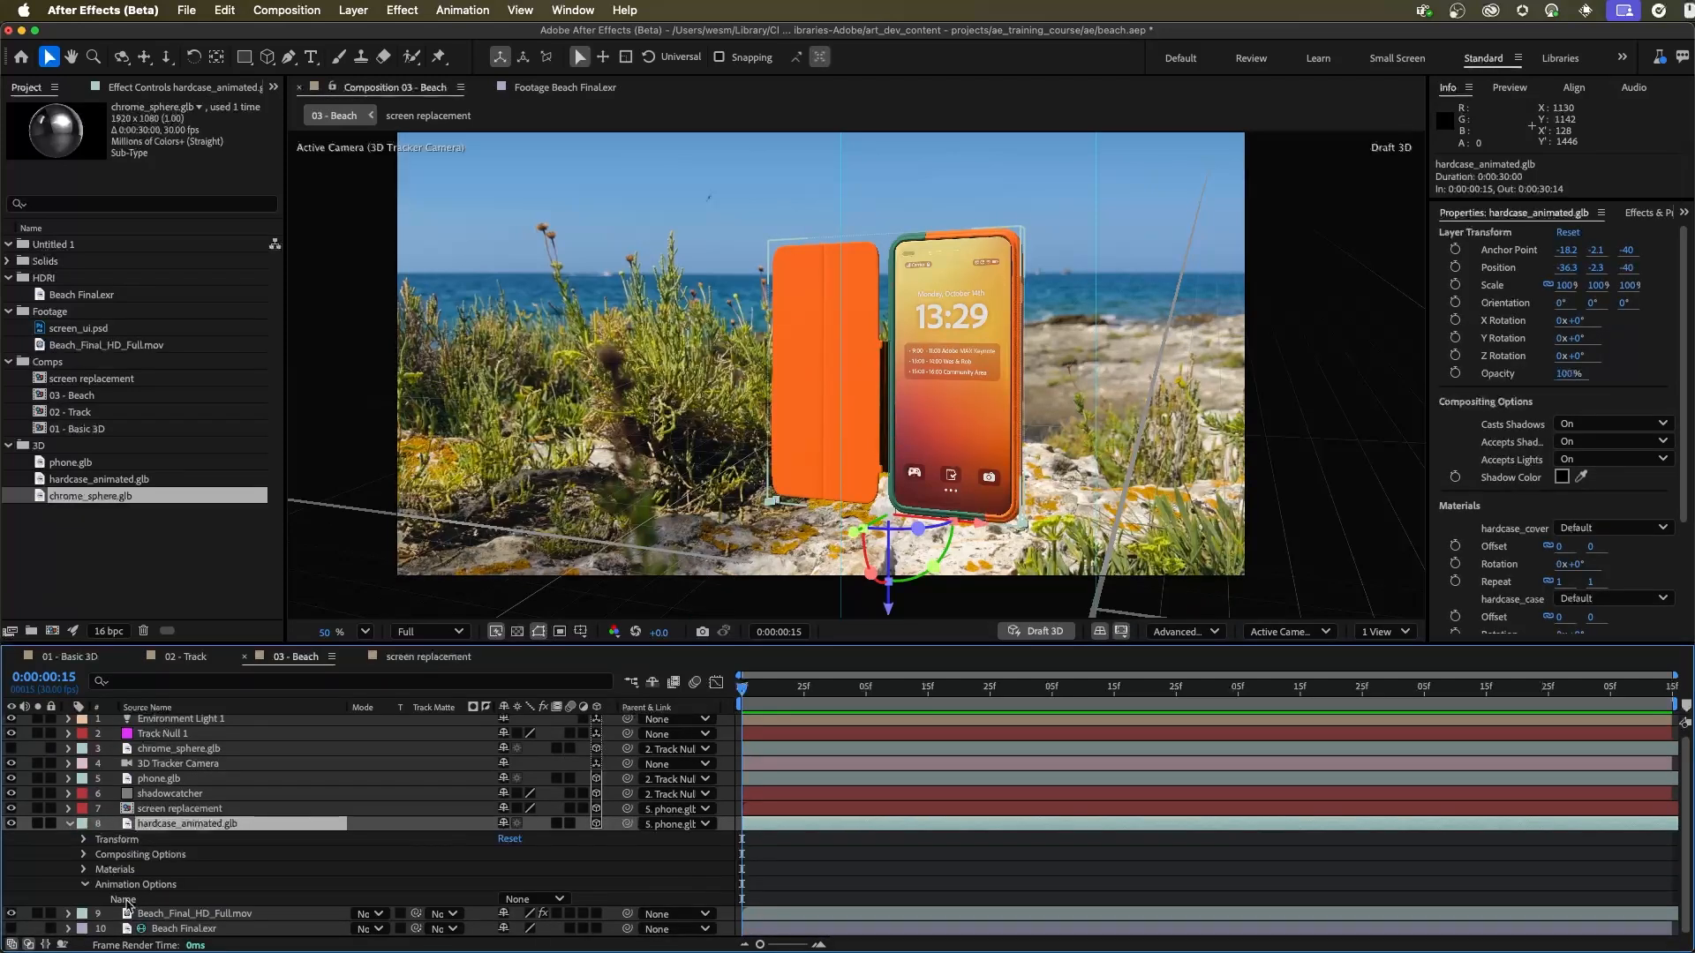
left_click(531, 899)
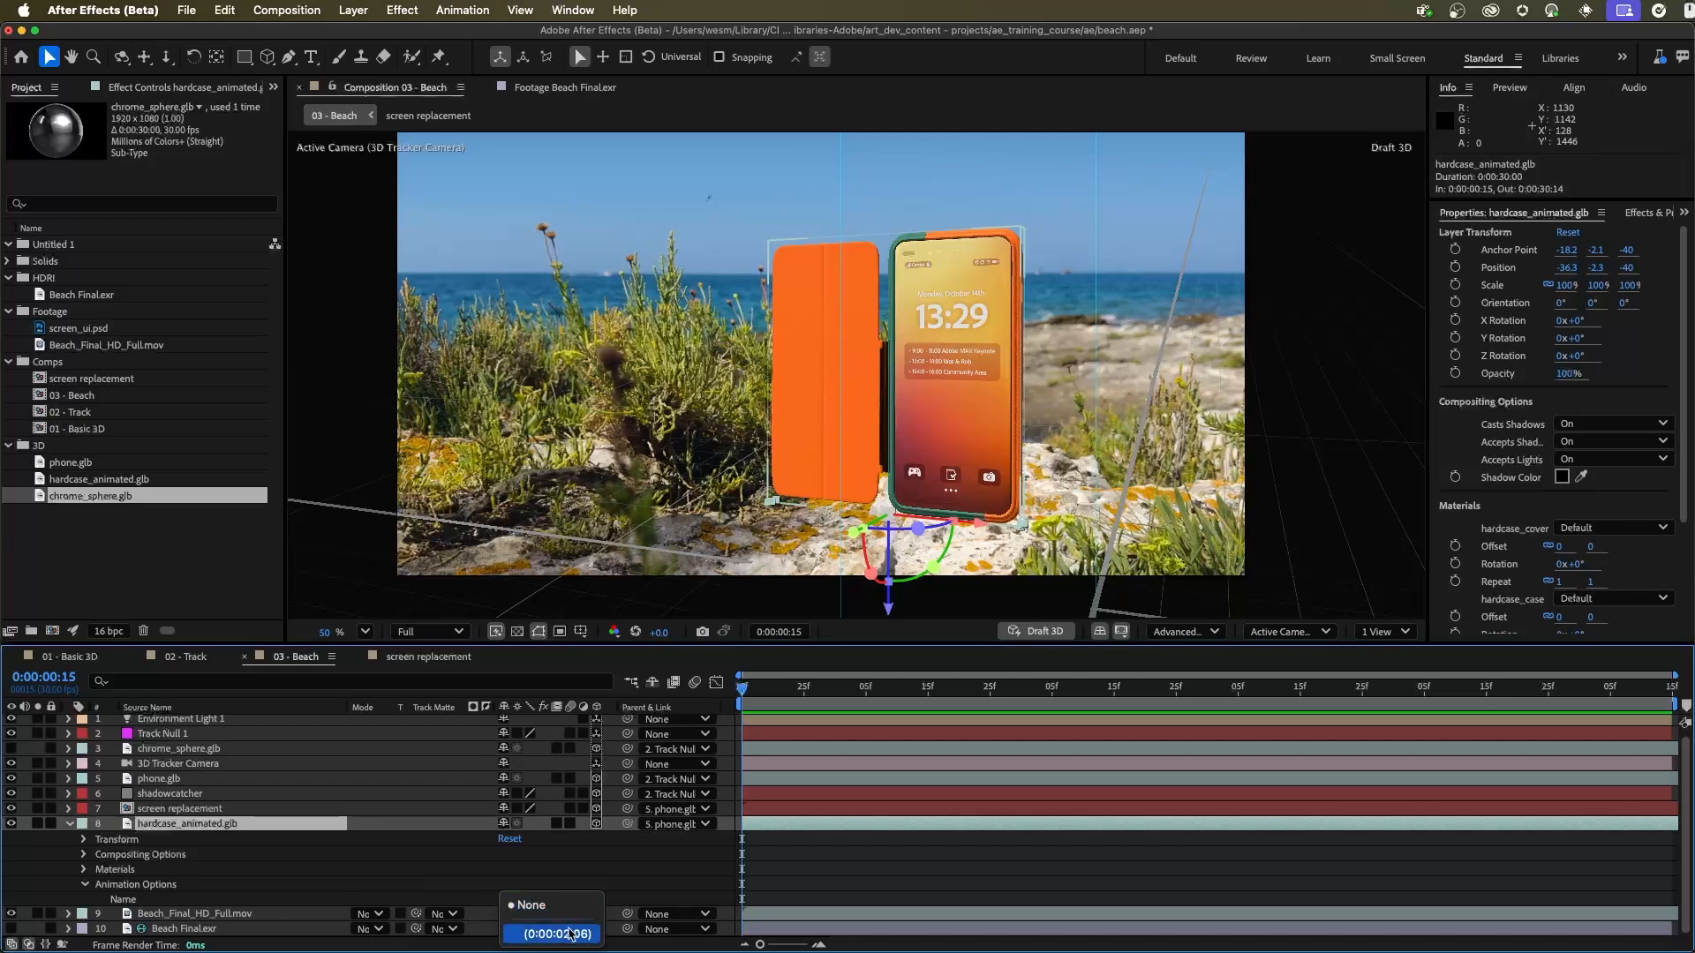
left_click(570, 934)
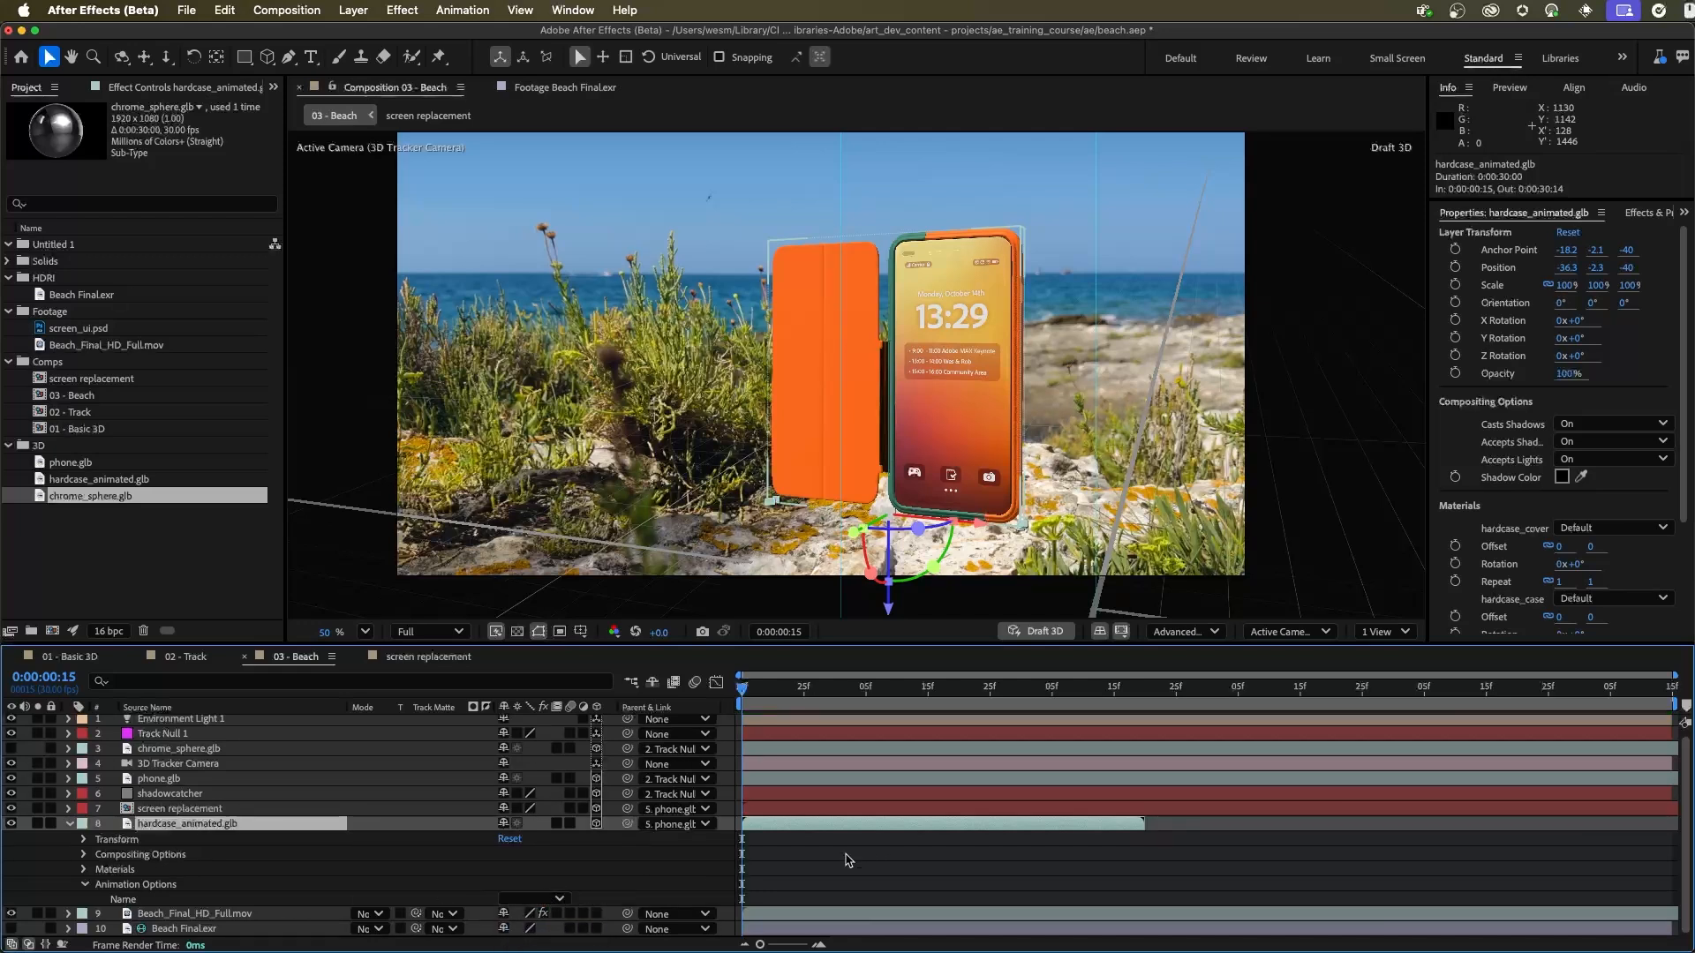
left_click(70, 824)
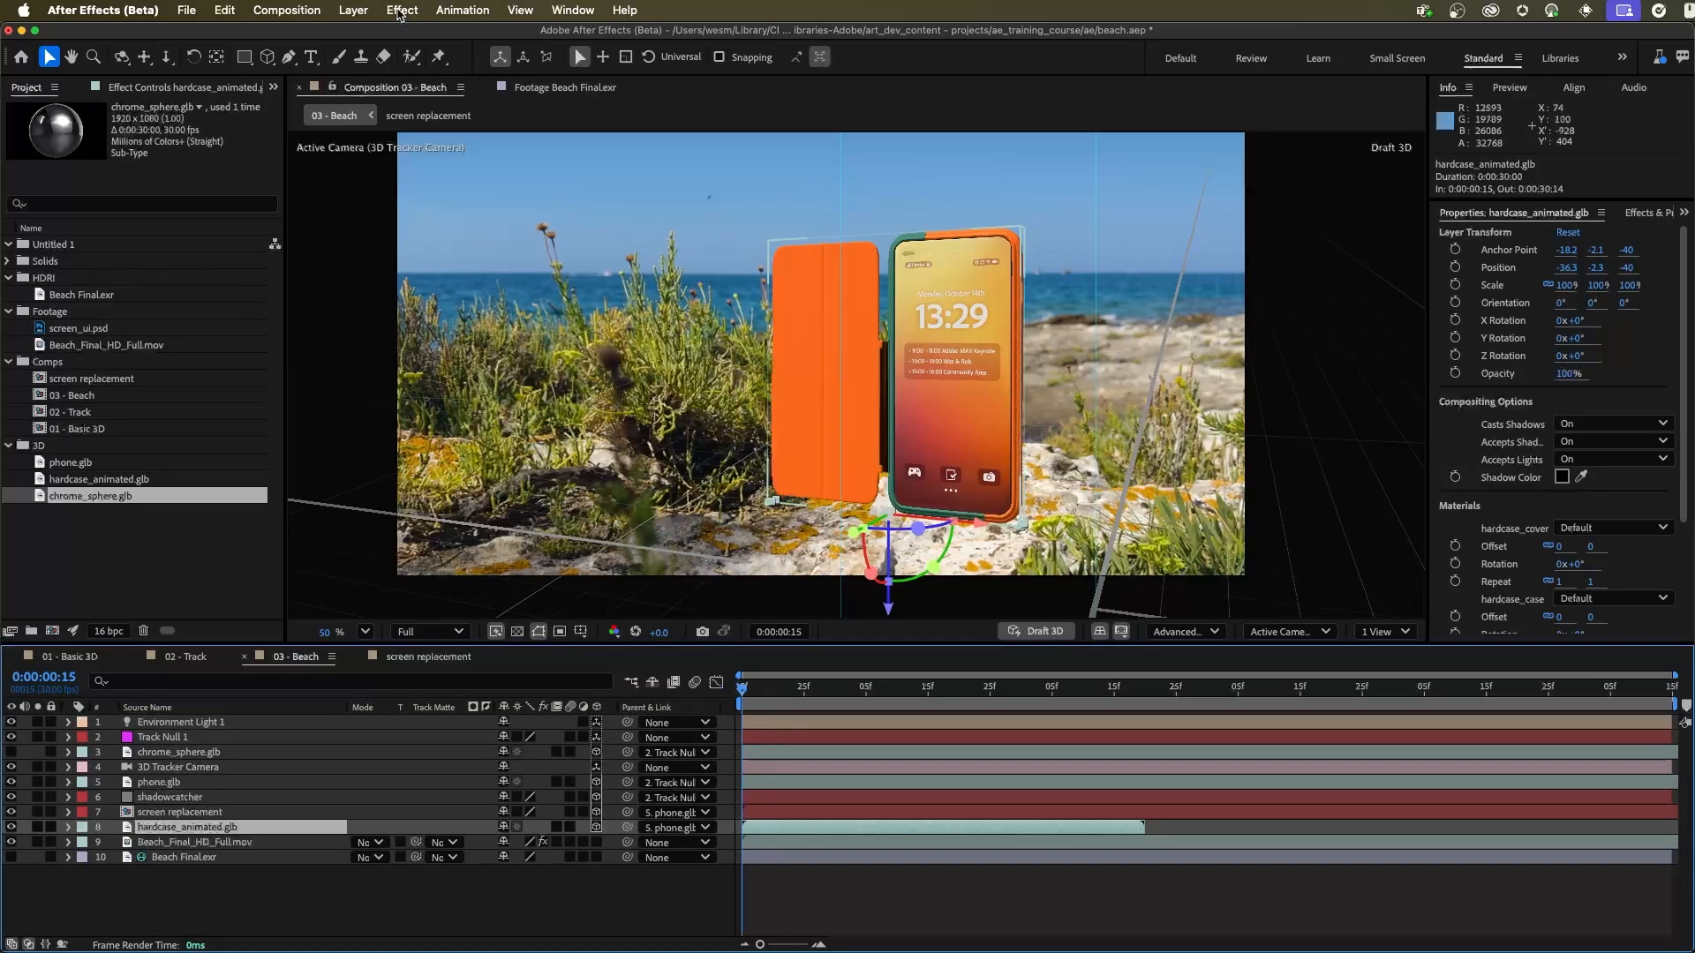
Step: Enable time remapping on the hardcase_animated.glb layer
left_click(352, 9)
mouse_move(402, 250)
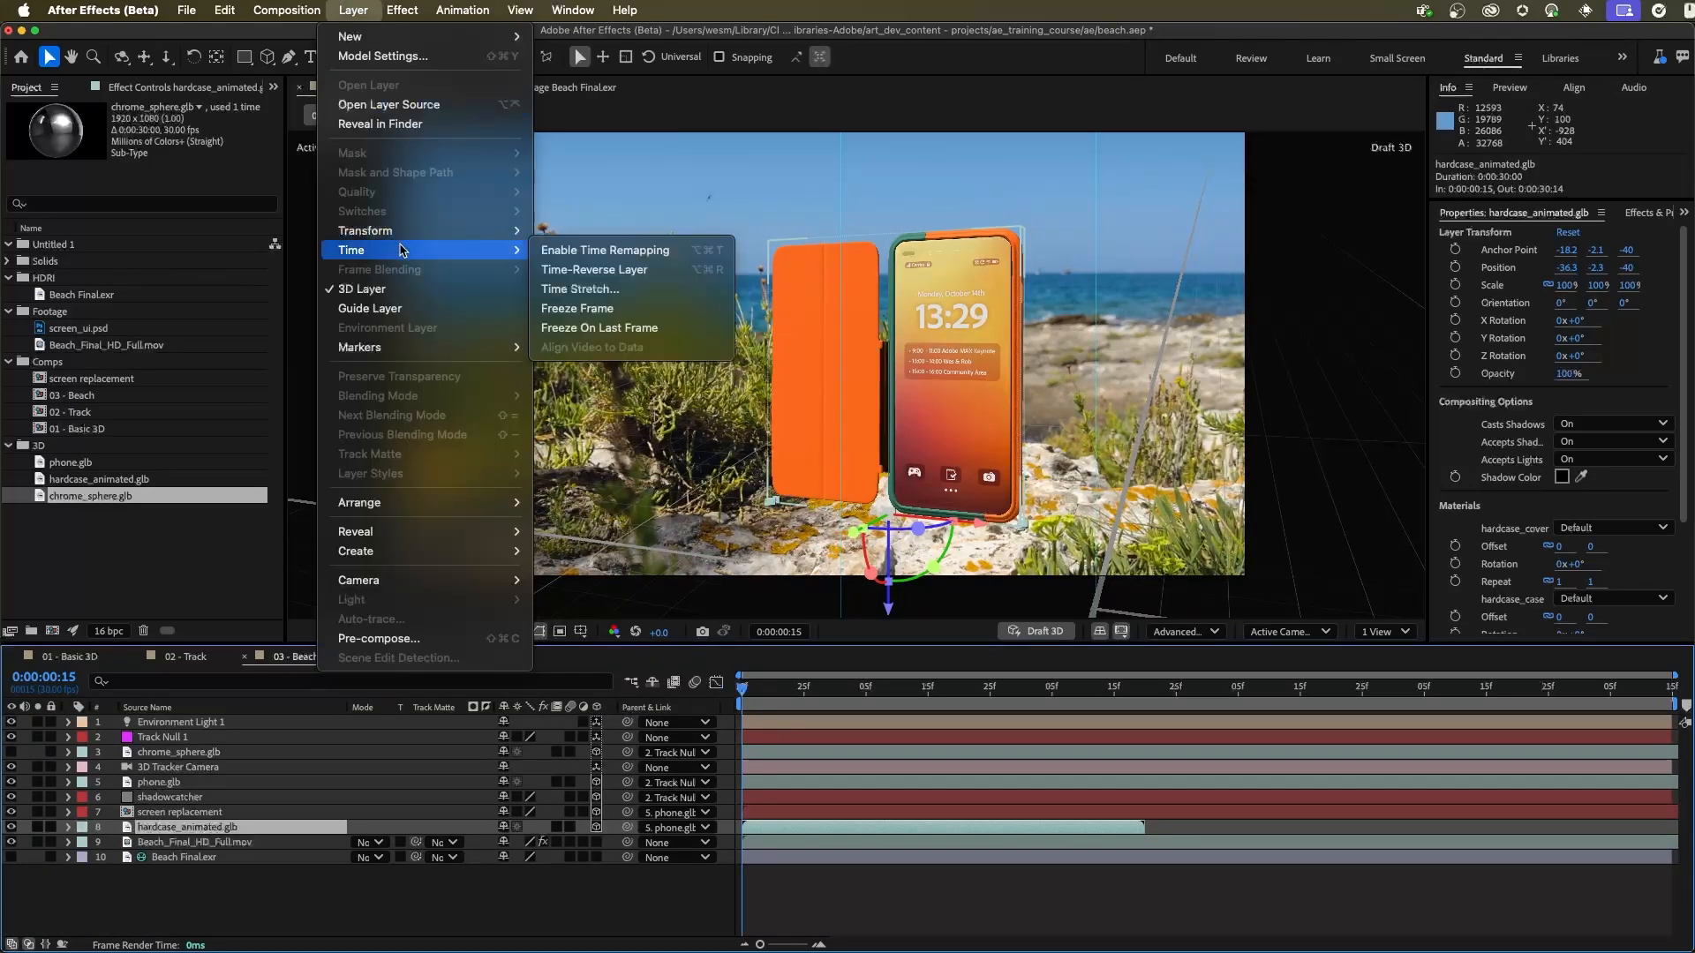
left_click(633, 250)
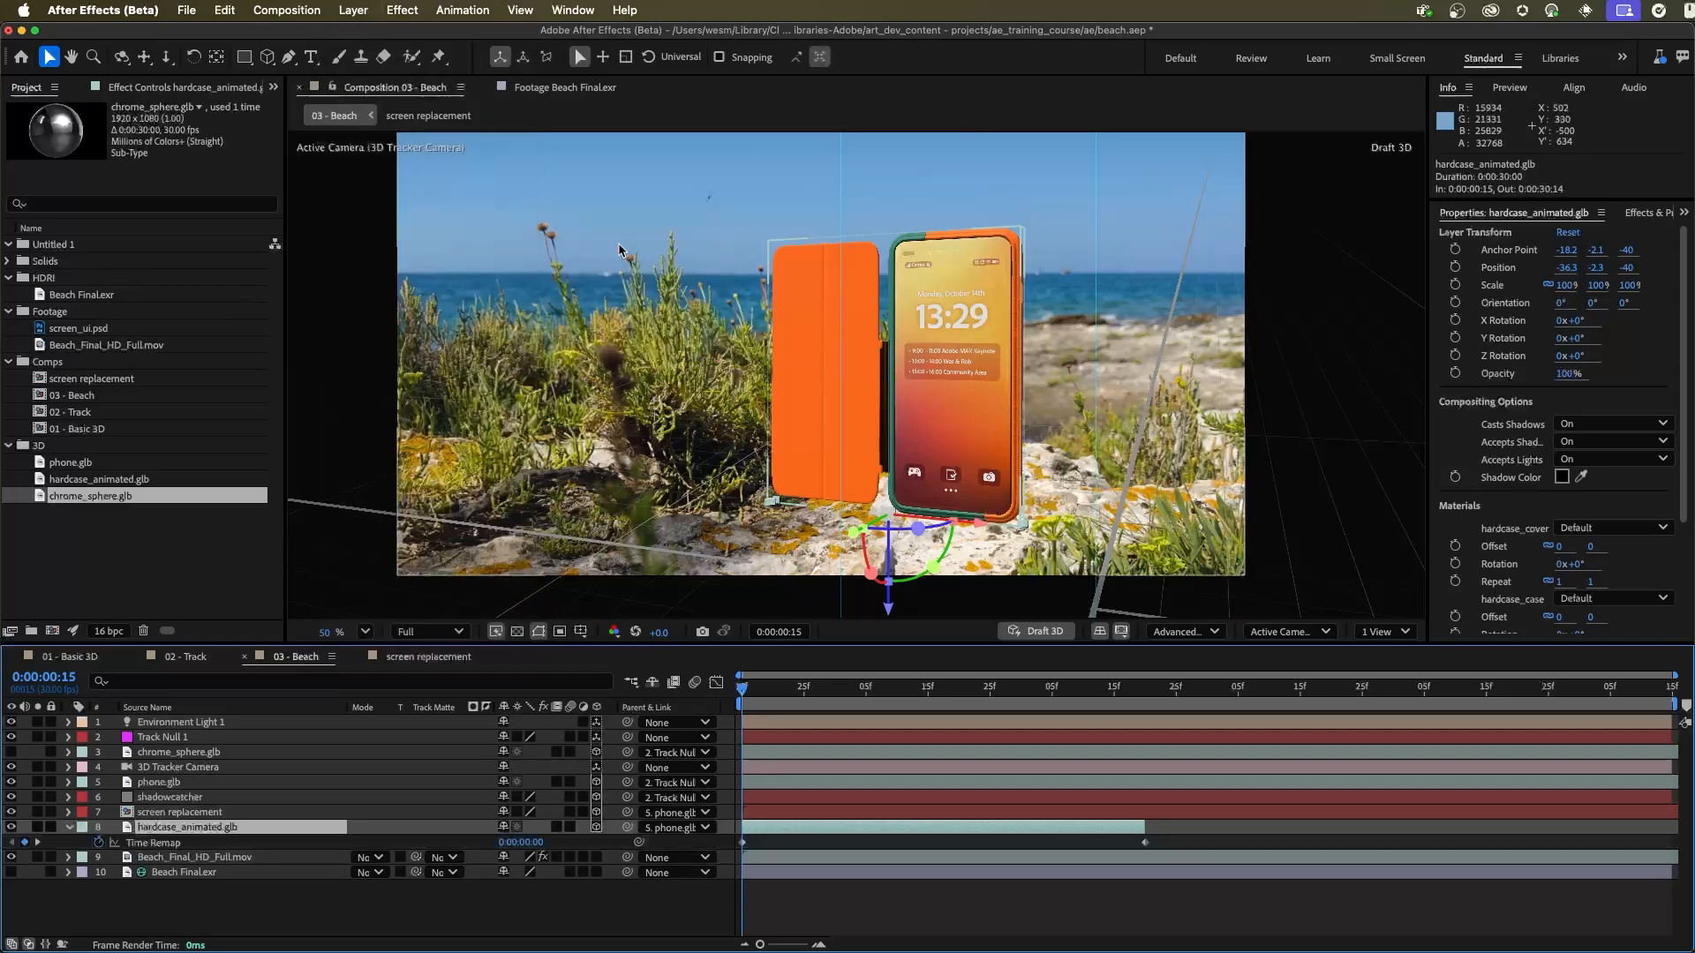
Step: Find the closed-cover frame, then set the first Time Remap keyframe of hardcase_animated.glb, at the composition start, to 0:00:01:00
left_click_drag(742, 697, 931, 703)
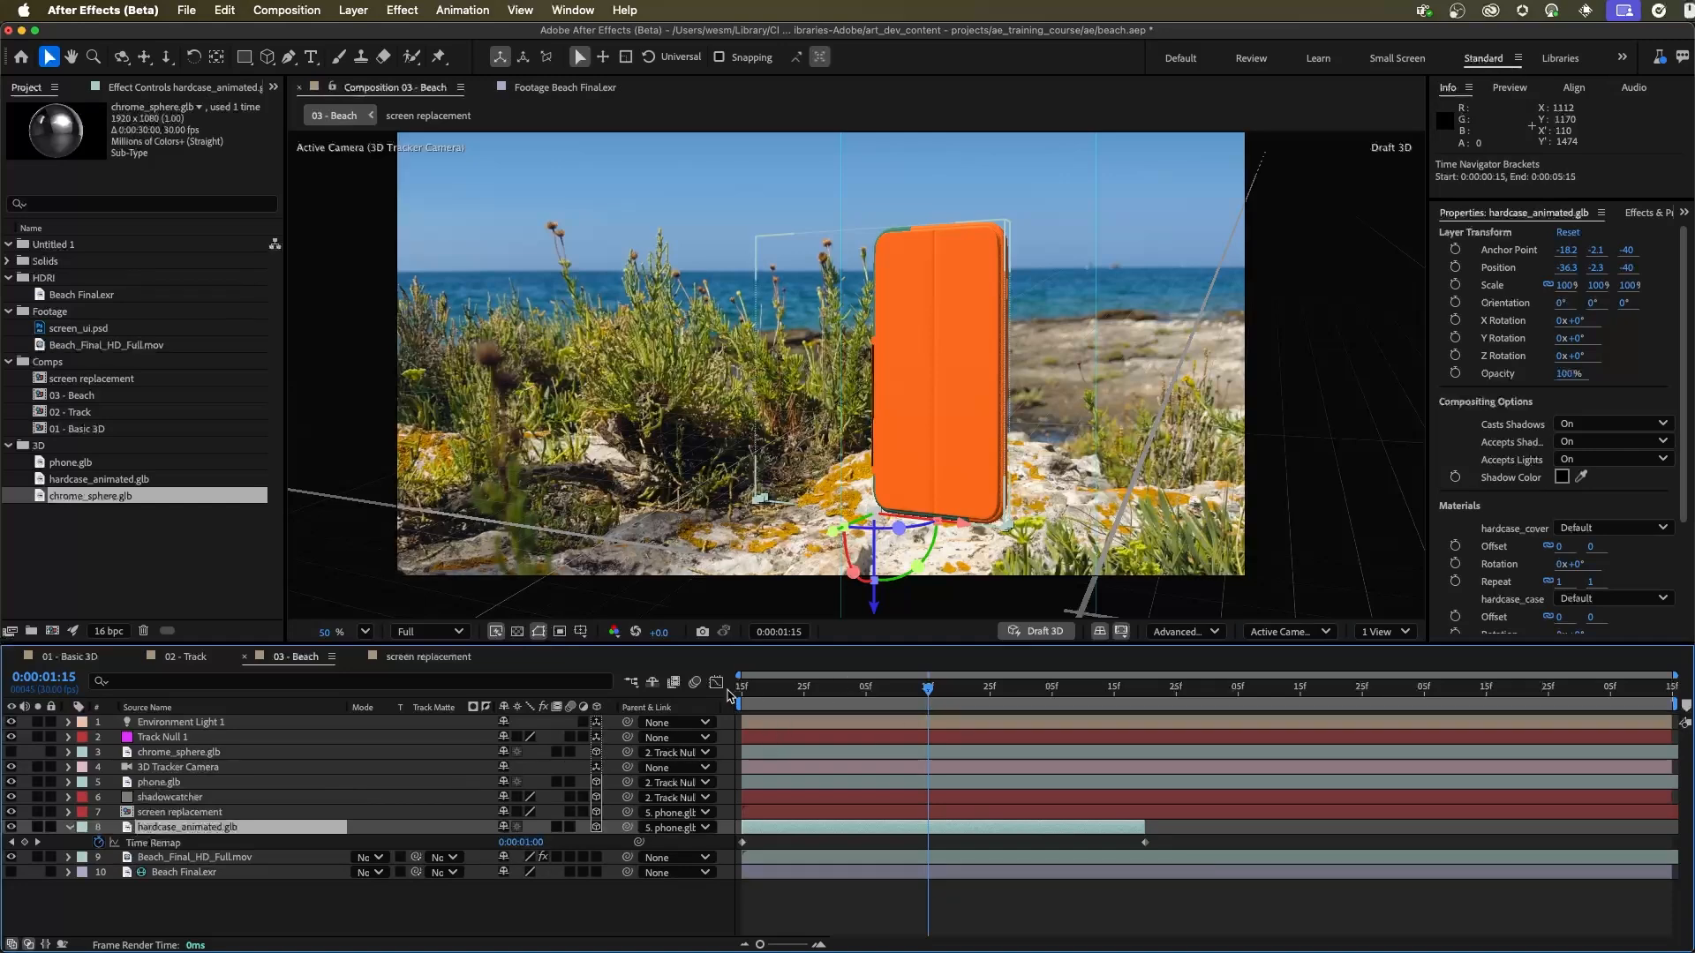
key("Home")
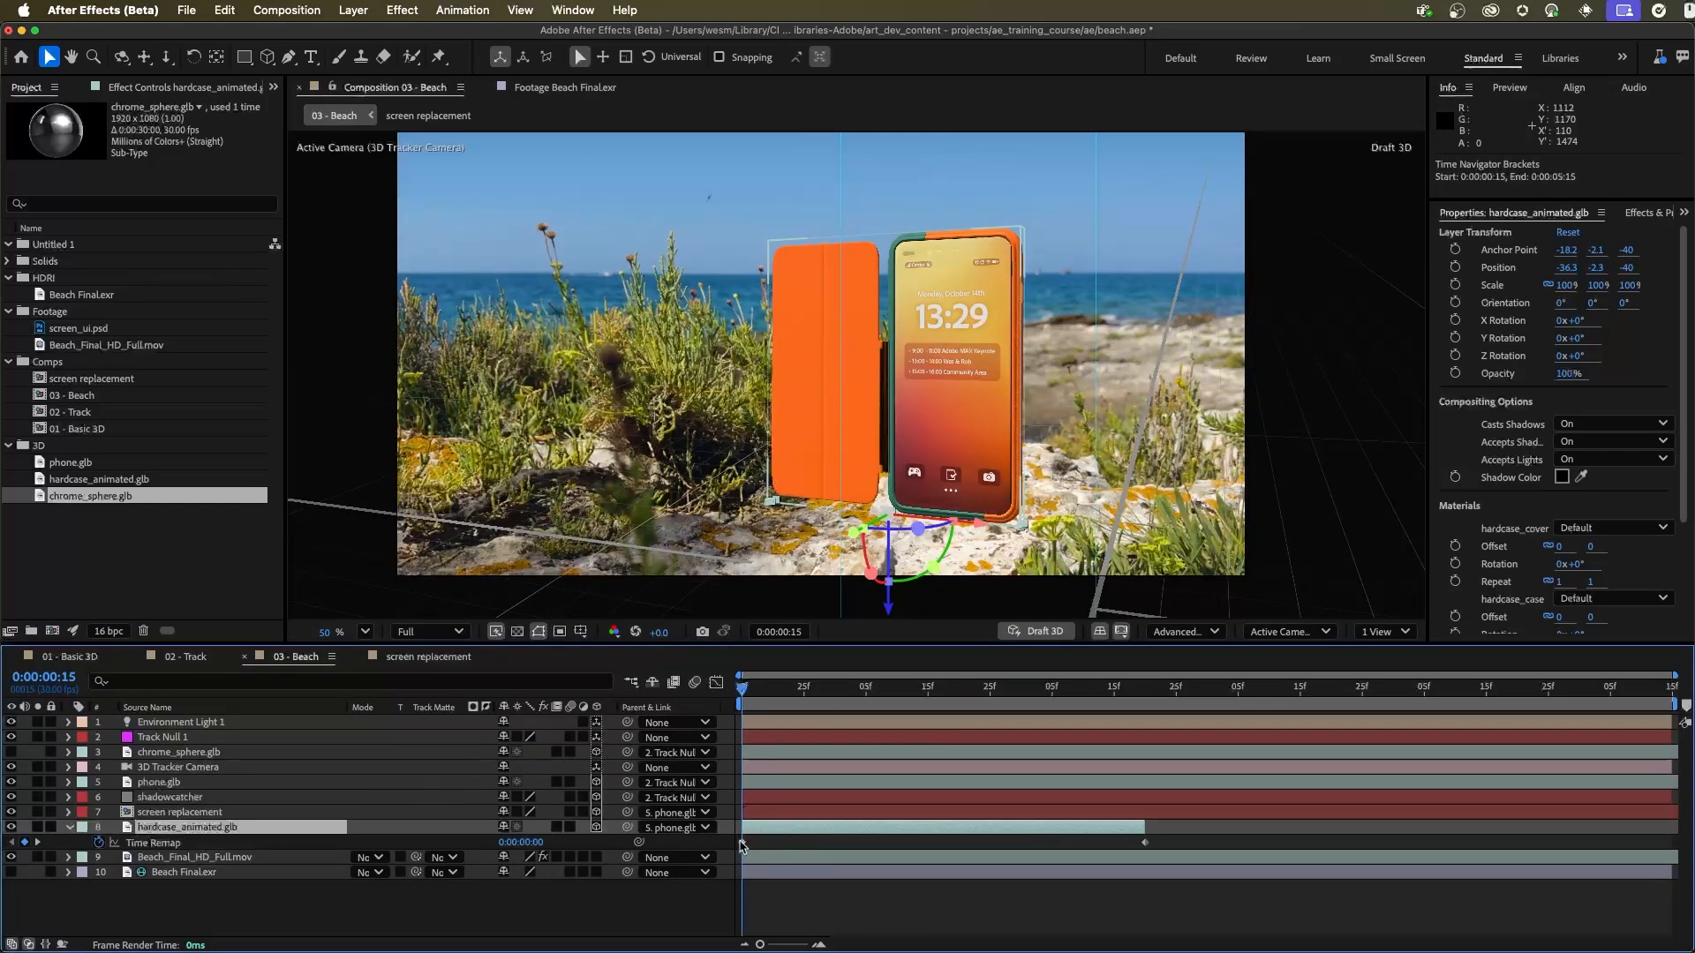
left_click(522, 842)
type("100")
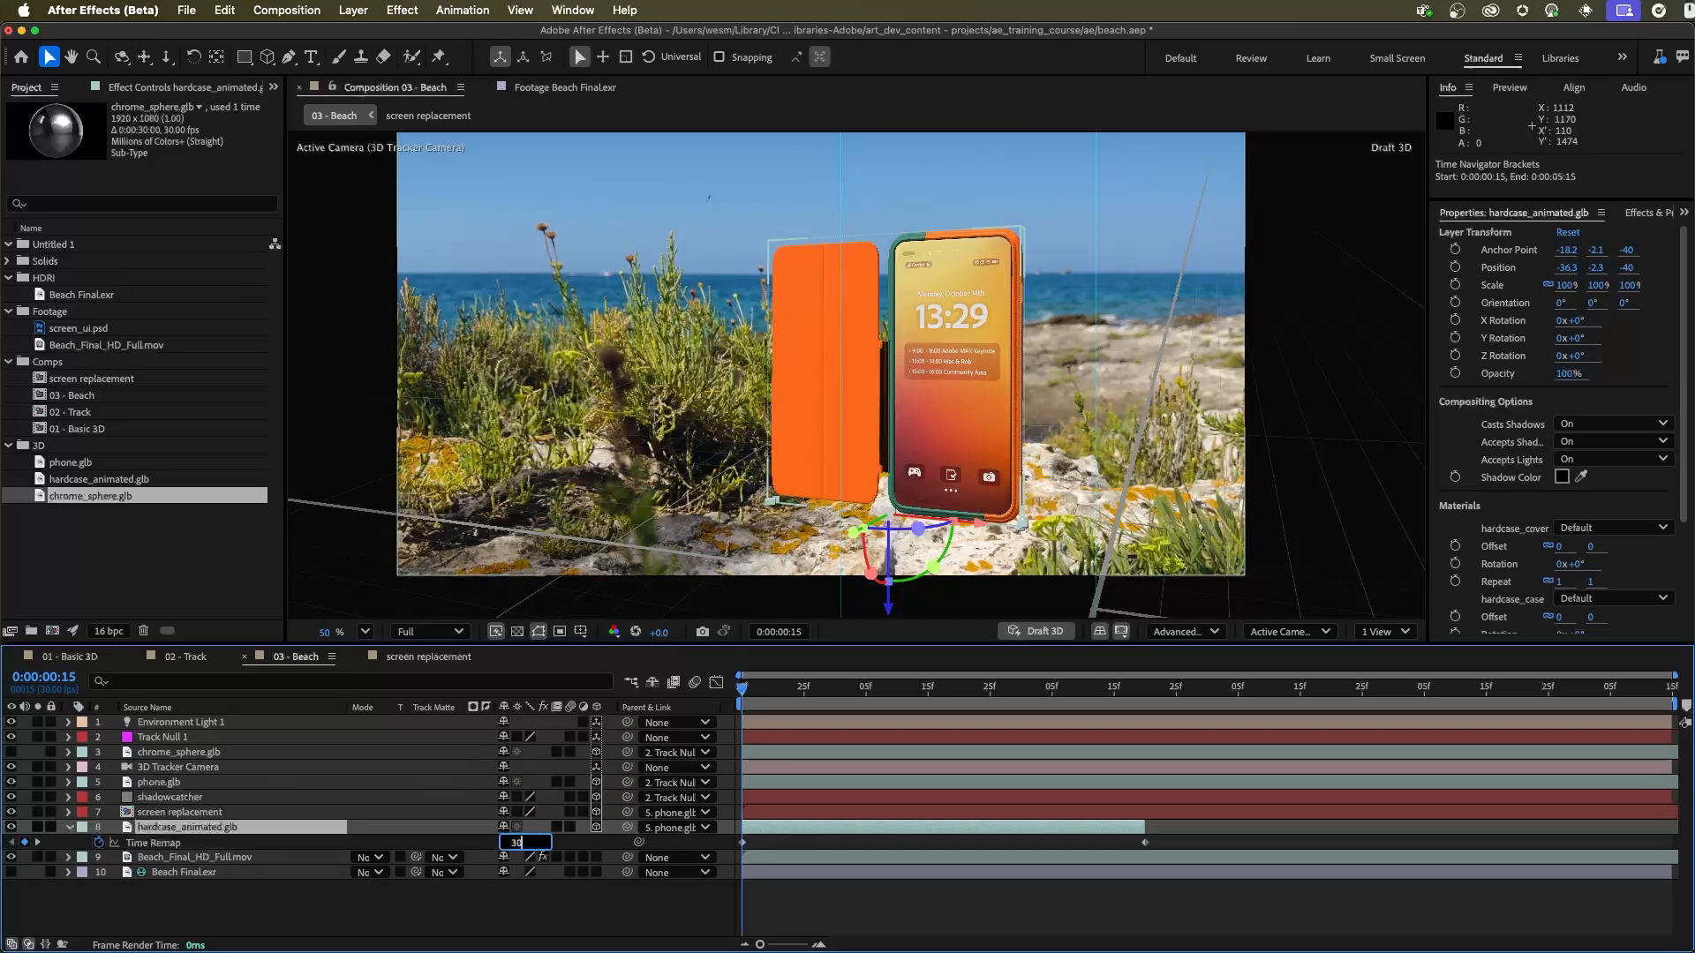
key("Return")
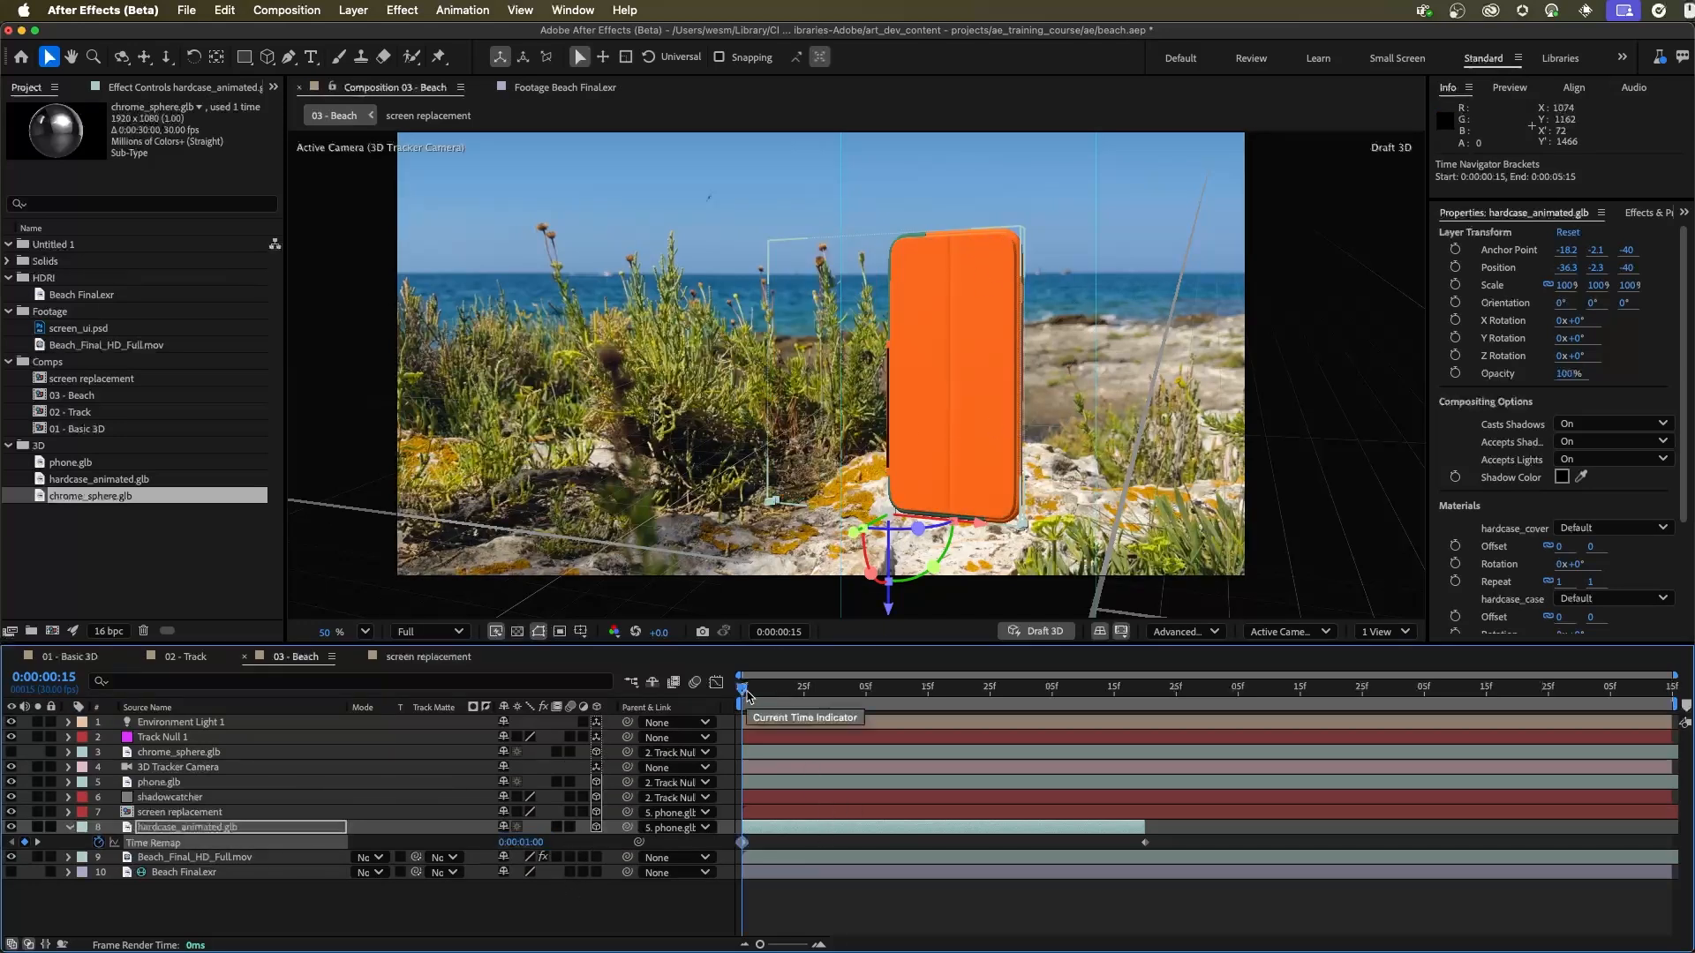
Step: Extend the hardcase_animated.glb layer to the end of the composition and add a Time Remap keyframe at 0:00:03:14
left_click_drag(742, 688, 1128, 731)
left_click_drag(1145, 830, 1677, 873)
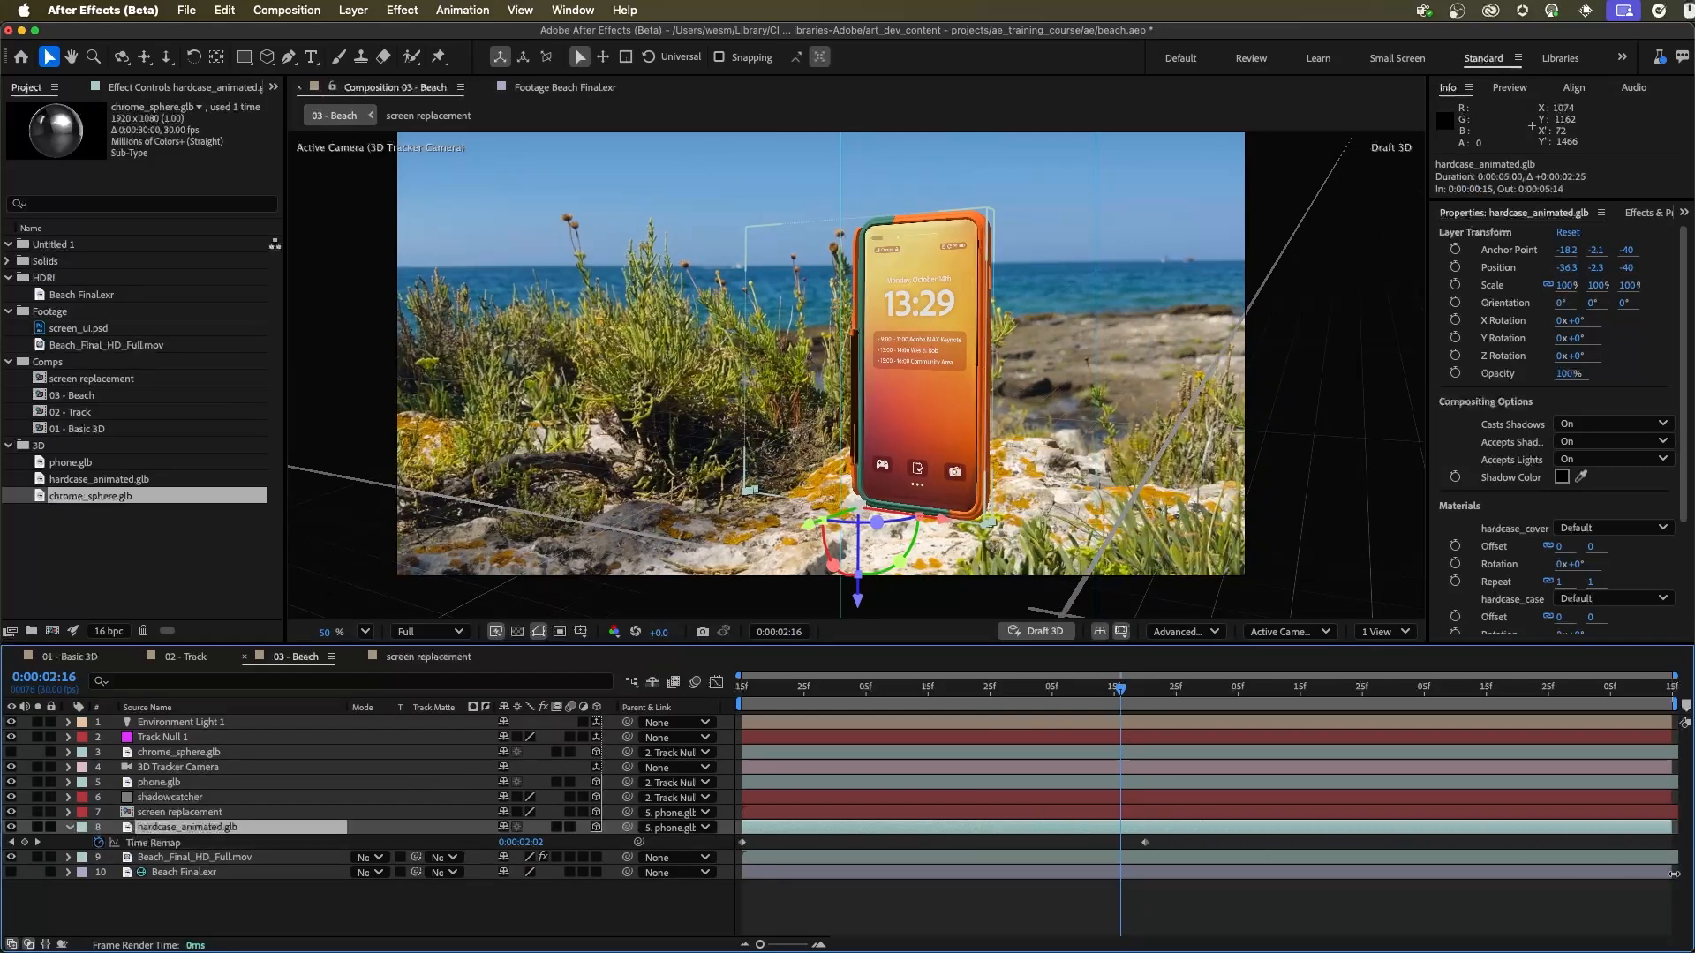
left_click_drag(1117, 694, 1296, 727)
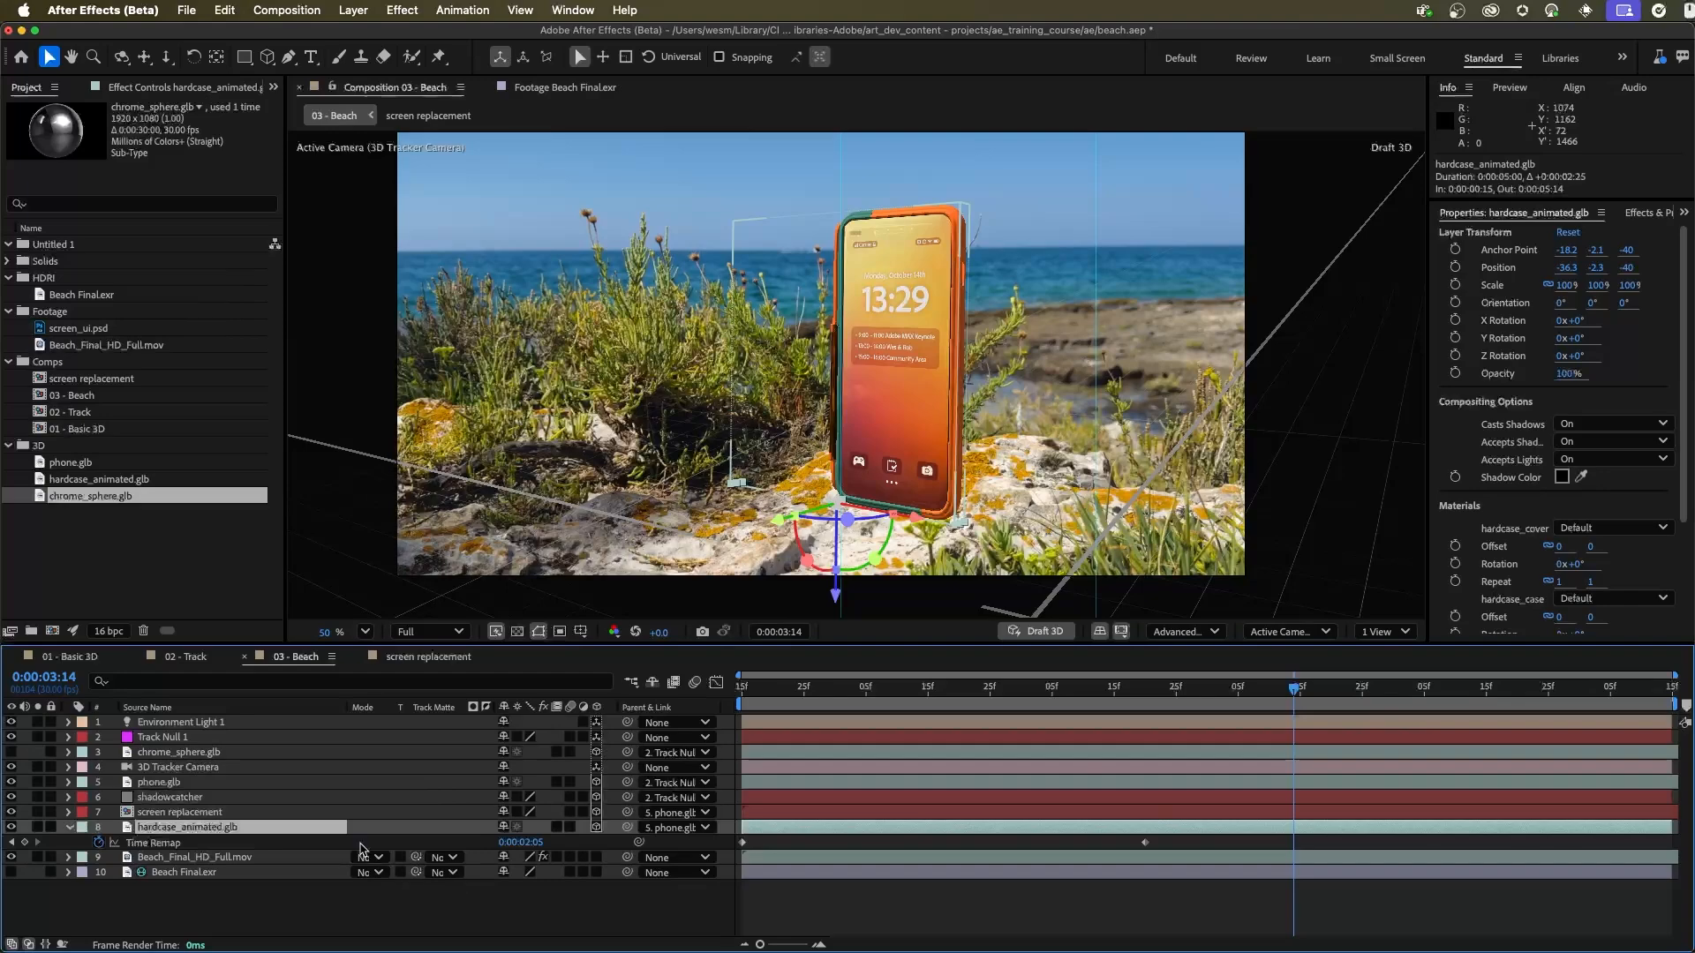
left_click(23, 843)
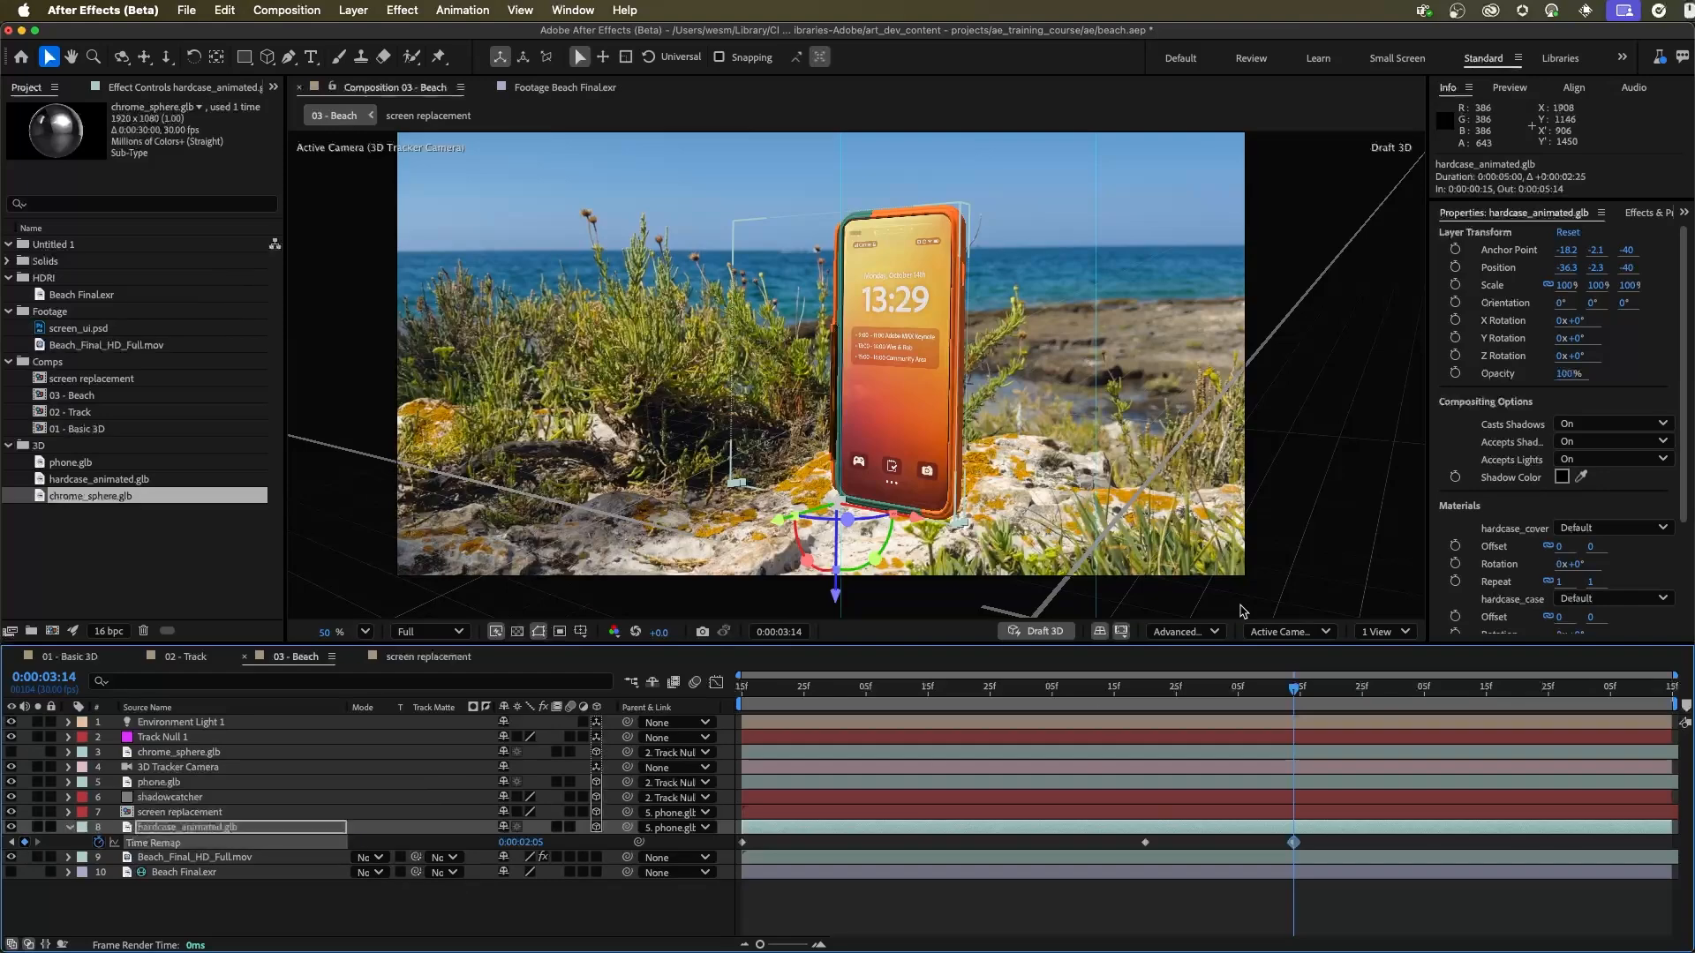
Step: Set hardcase_animated.glb's Time Remap to 0:00:01:00 at 0:00:05:12 and preview the cover opening and closing
left_click_drag(1296, 688, 1656, 702)
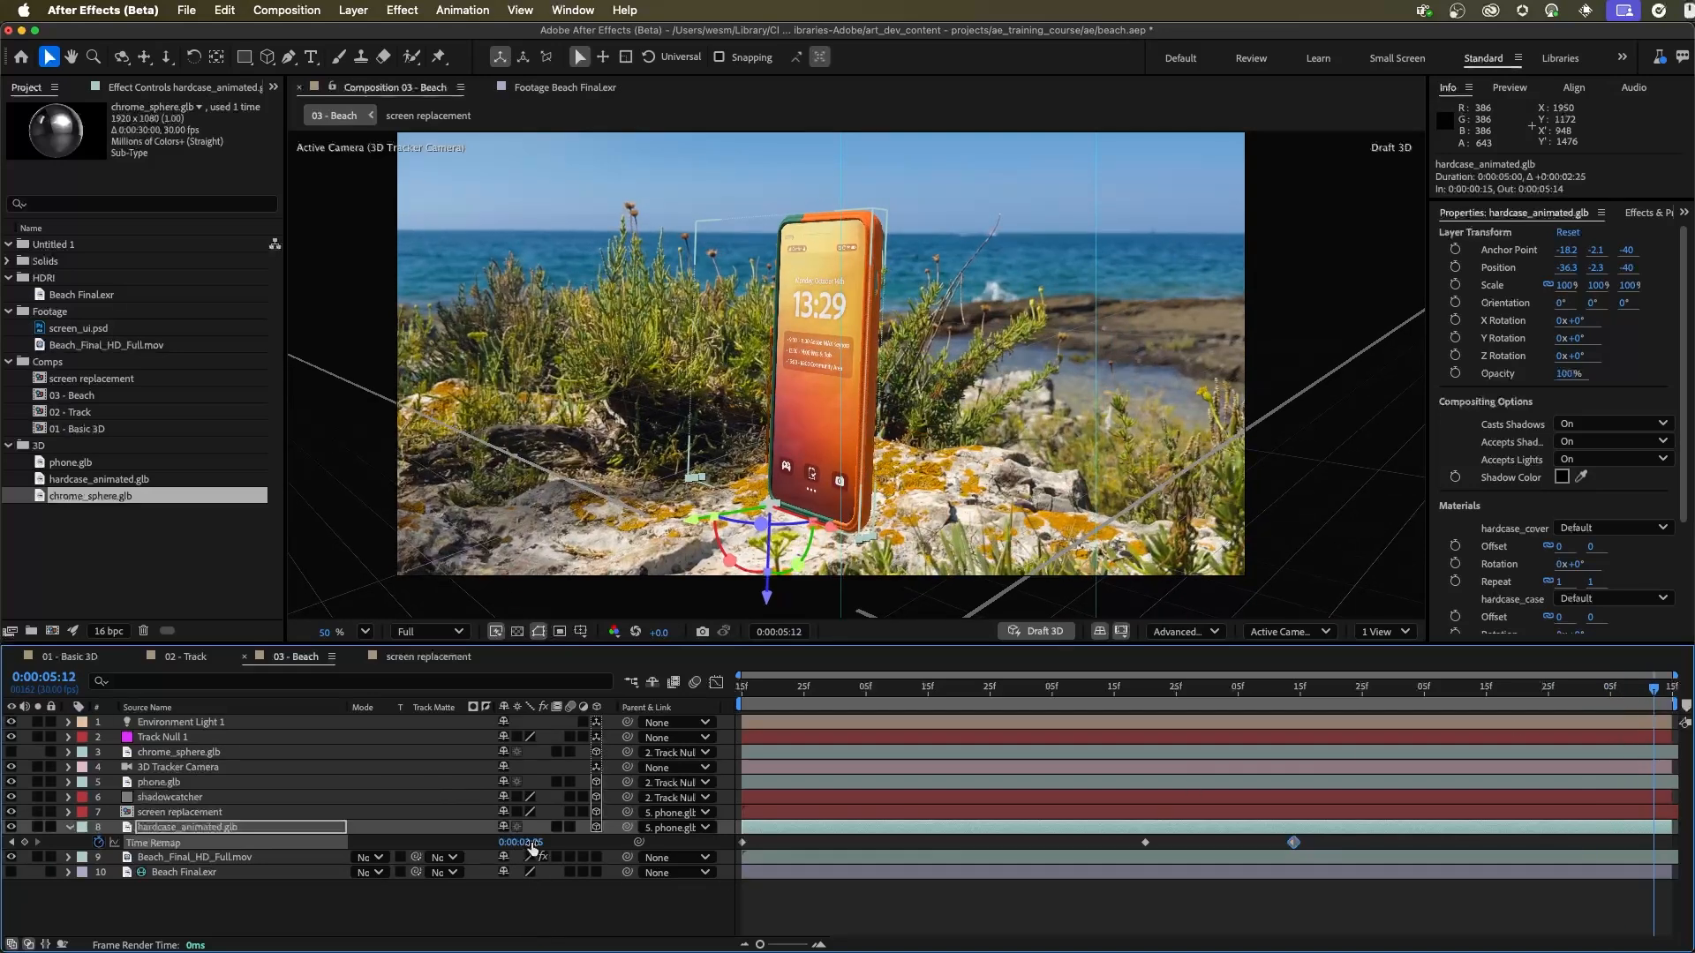
left_click(528, 843)
type("30")
key("Return")
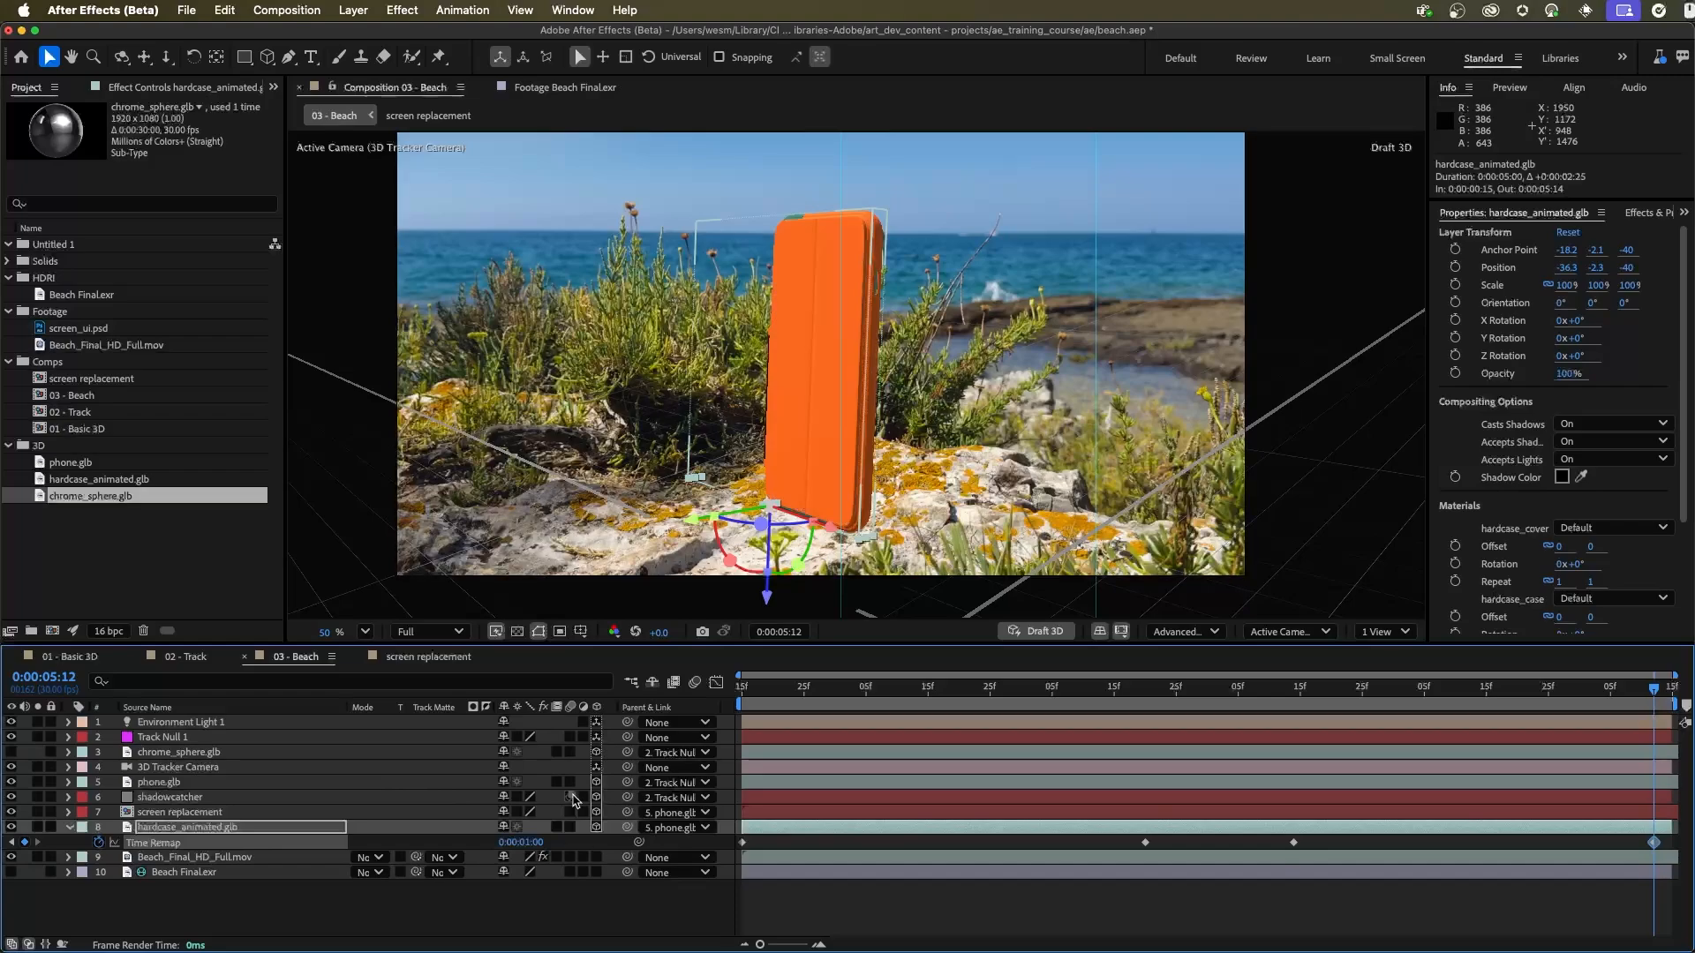
left_click_drag(1652, 688, 920, 703)
key("space")
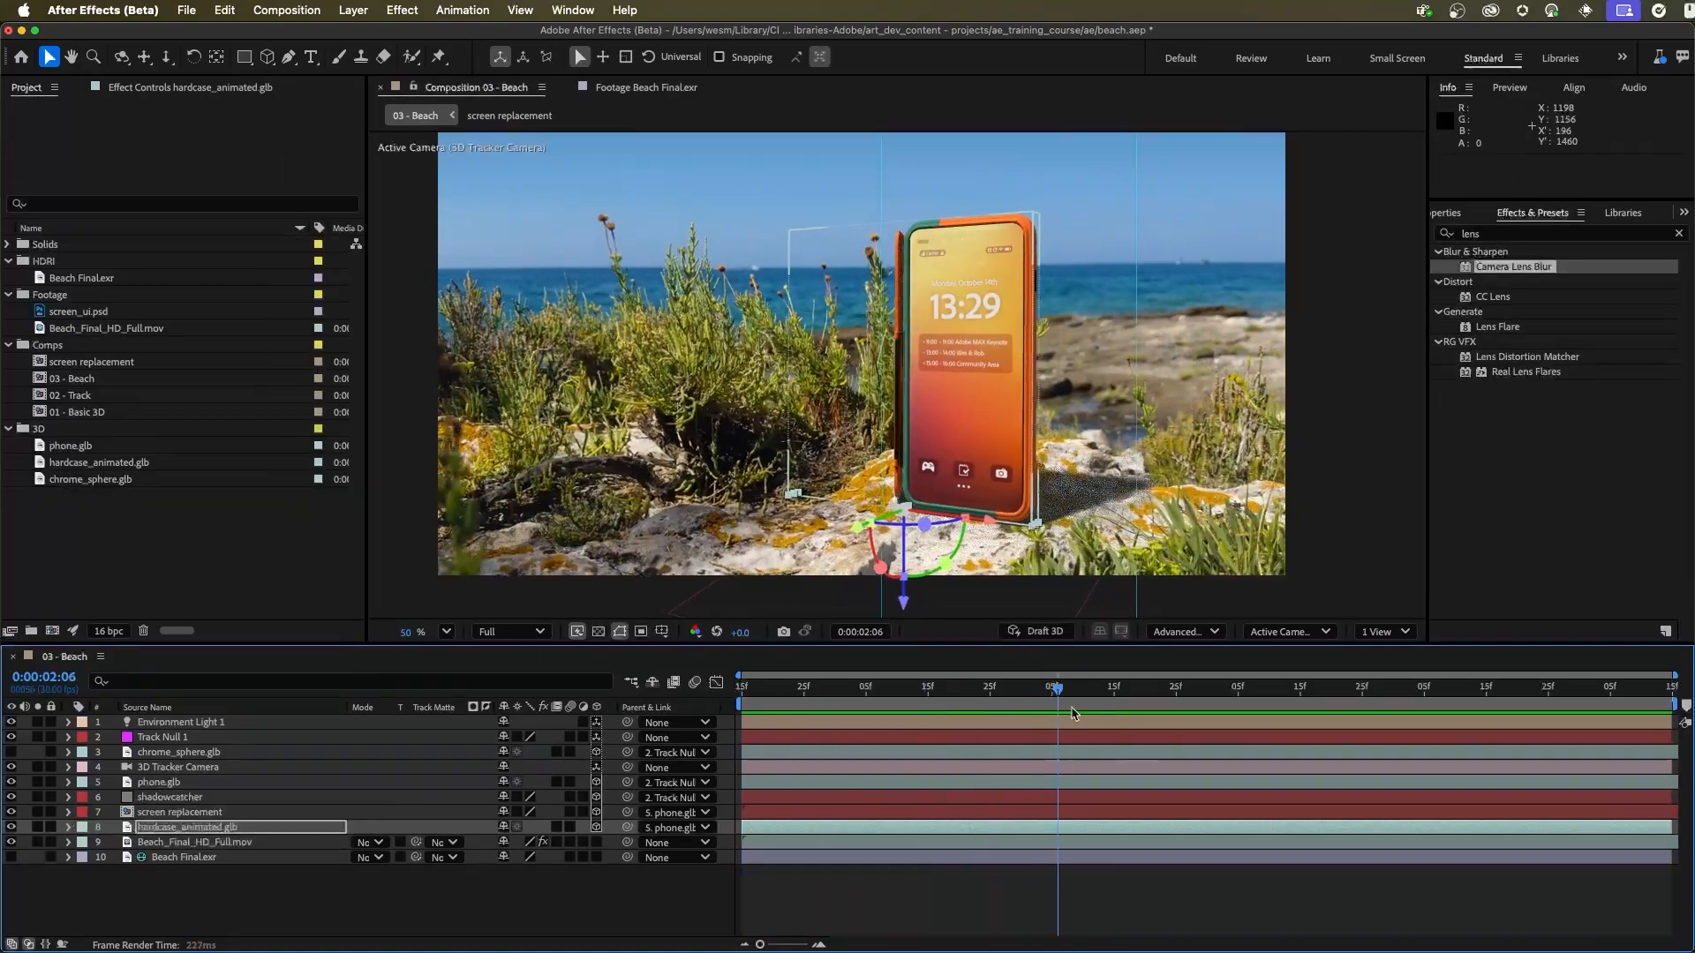
left_click_drag(994, 726, 670, 702)
Step: Create a new composition from 03 - Beach, with 03 - Beach nested inside it
left_click(224, 553)
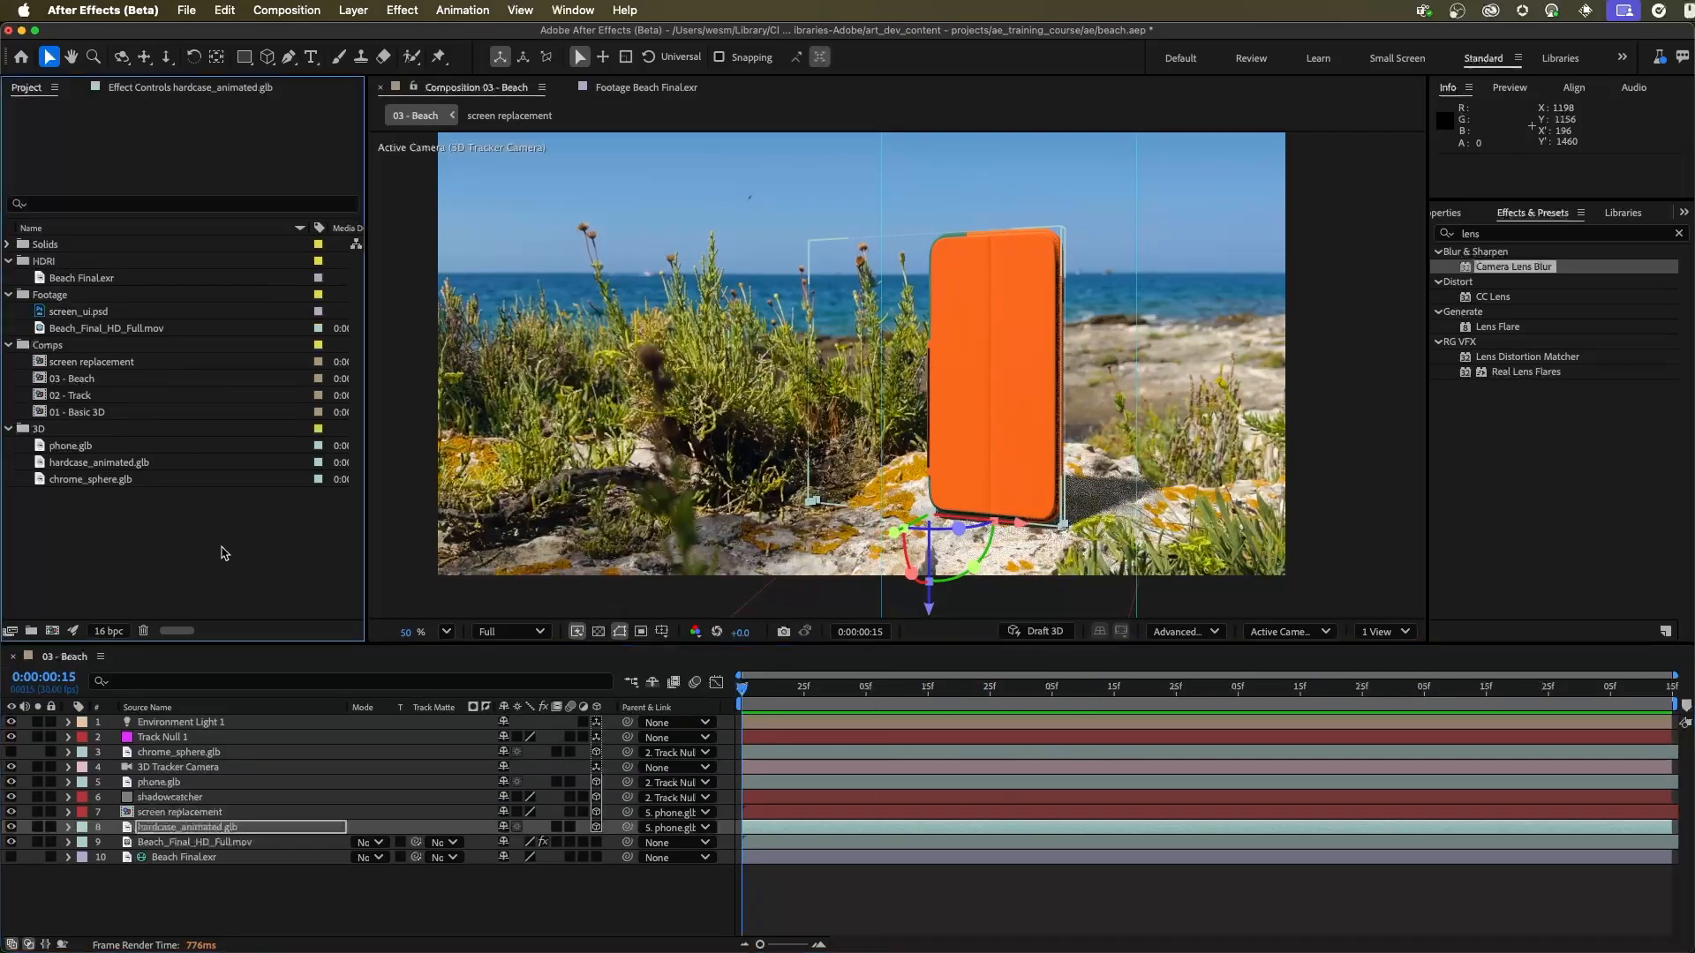
left_click(80, 380)
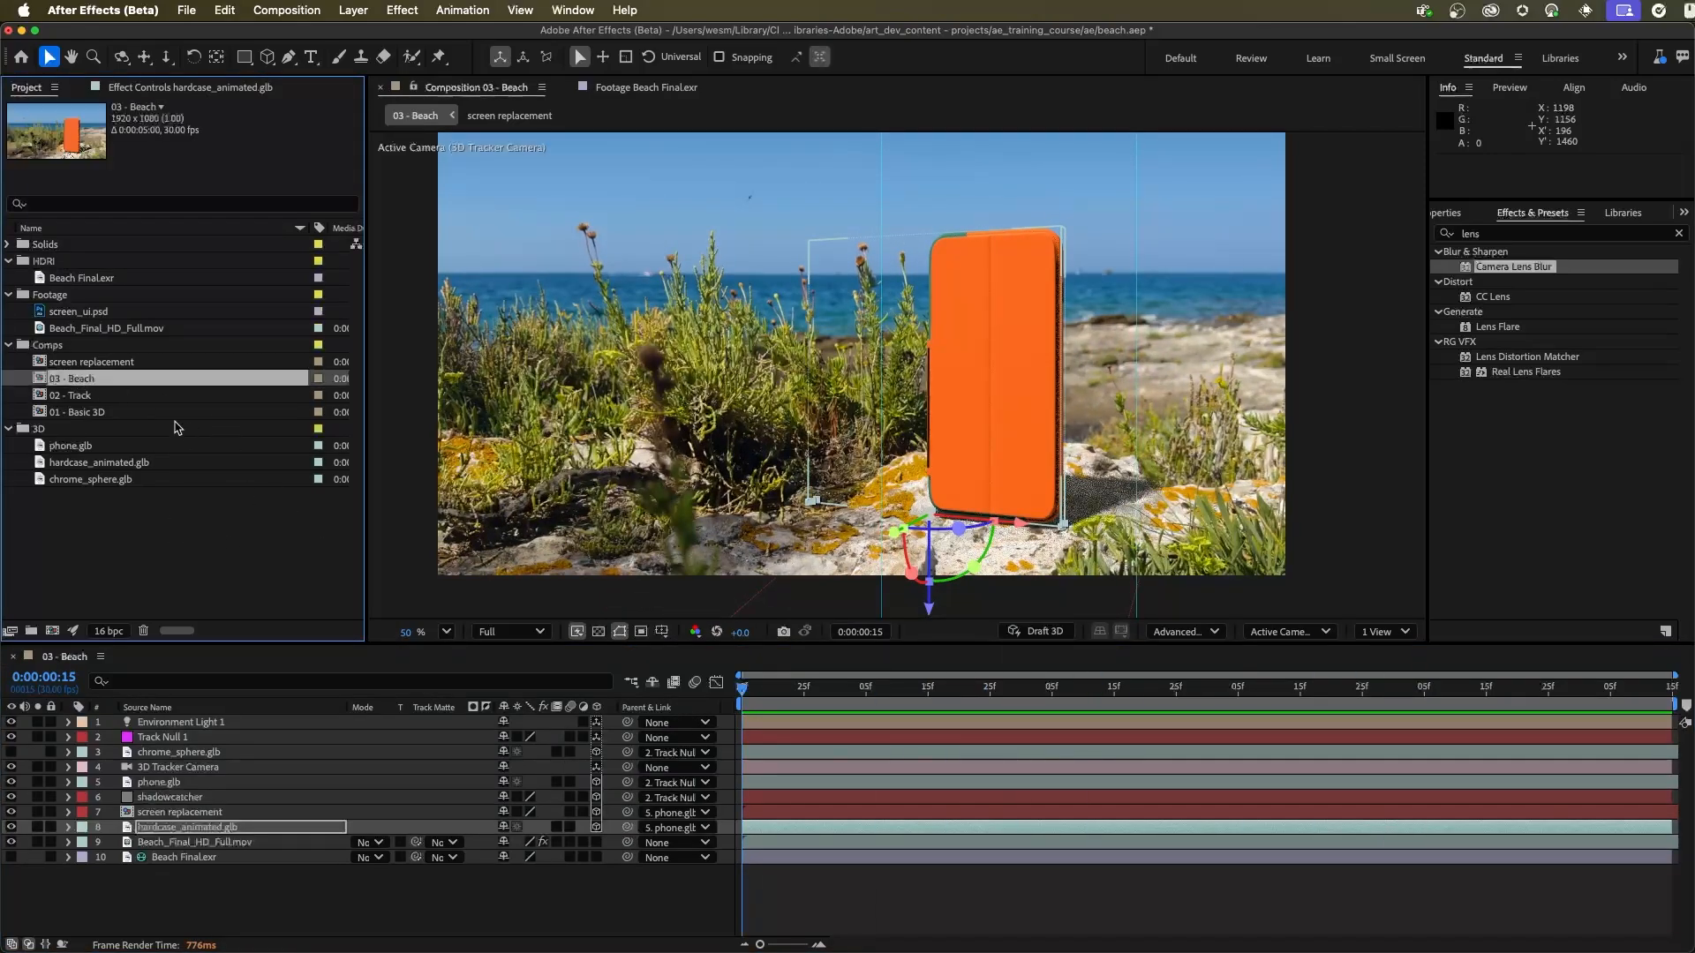
left_click_drag(97, 387, 50, 627)
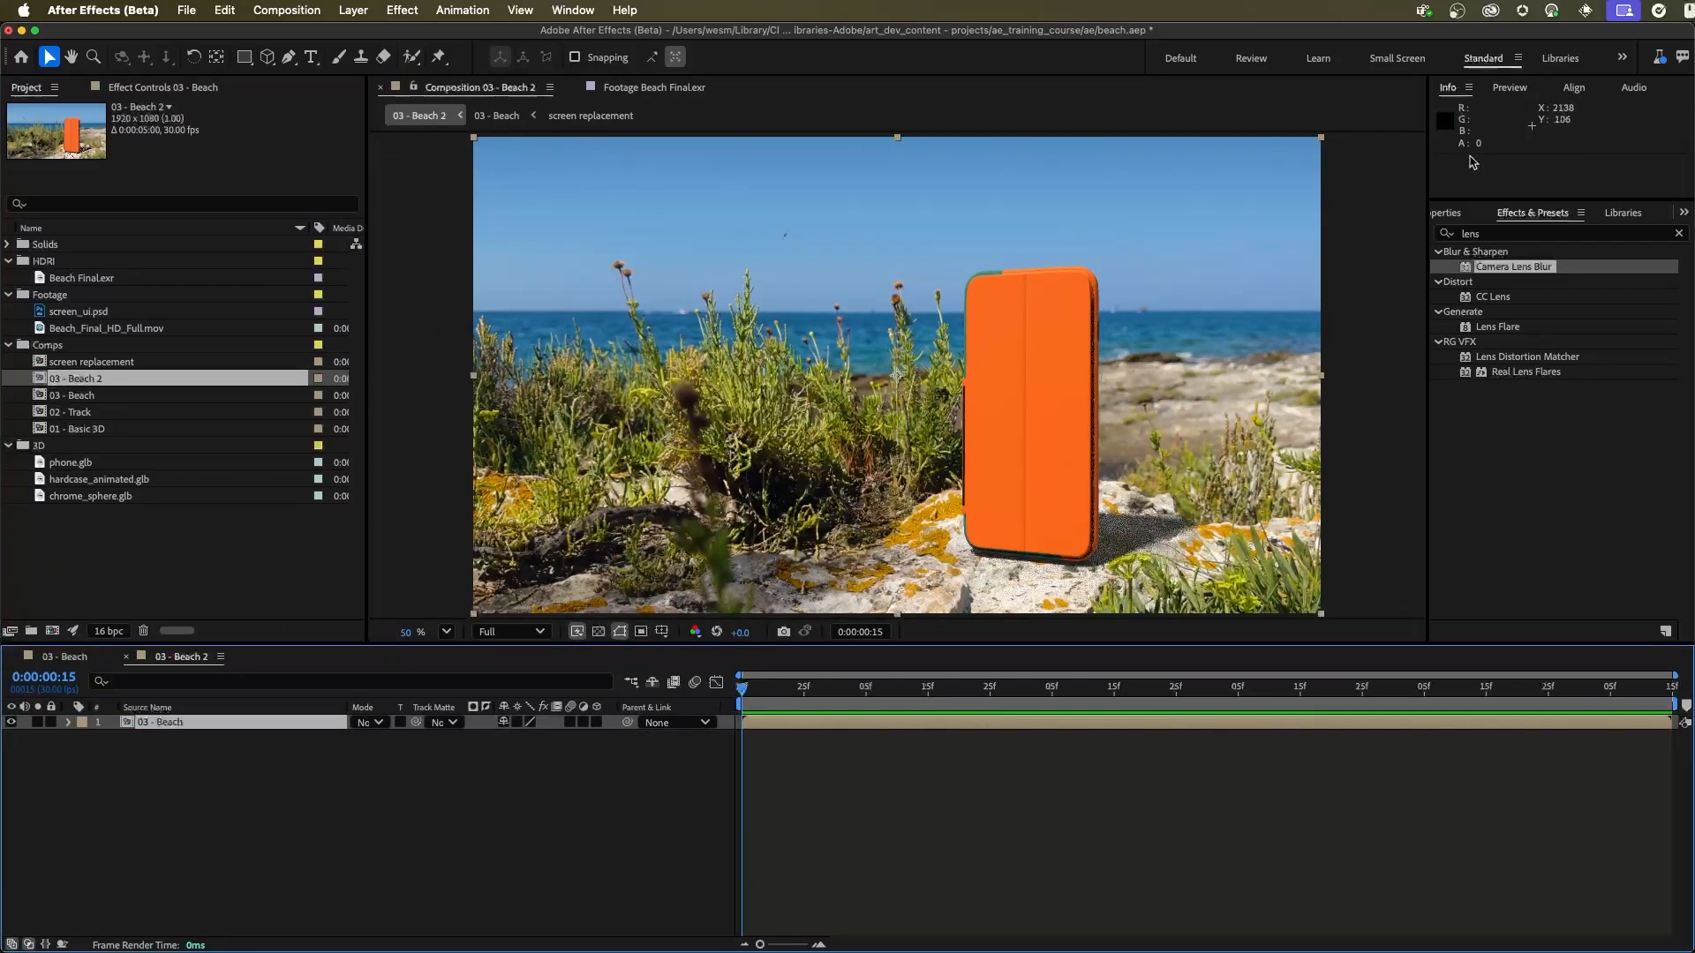
Step: Apply 3D Channel Extract to the nested 03 - Beach layer and set its Black Point to 9300
left_click(1677, 234)
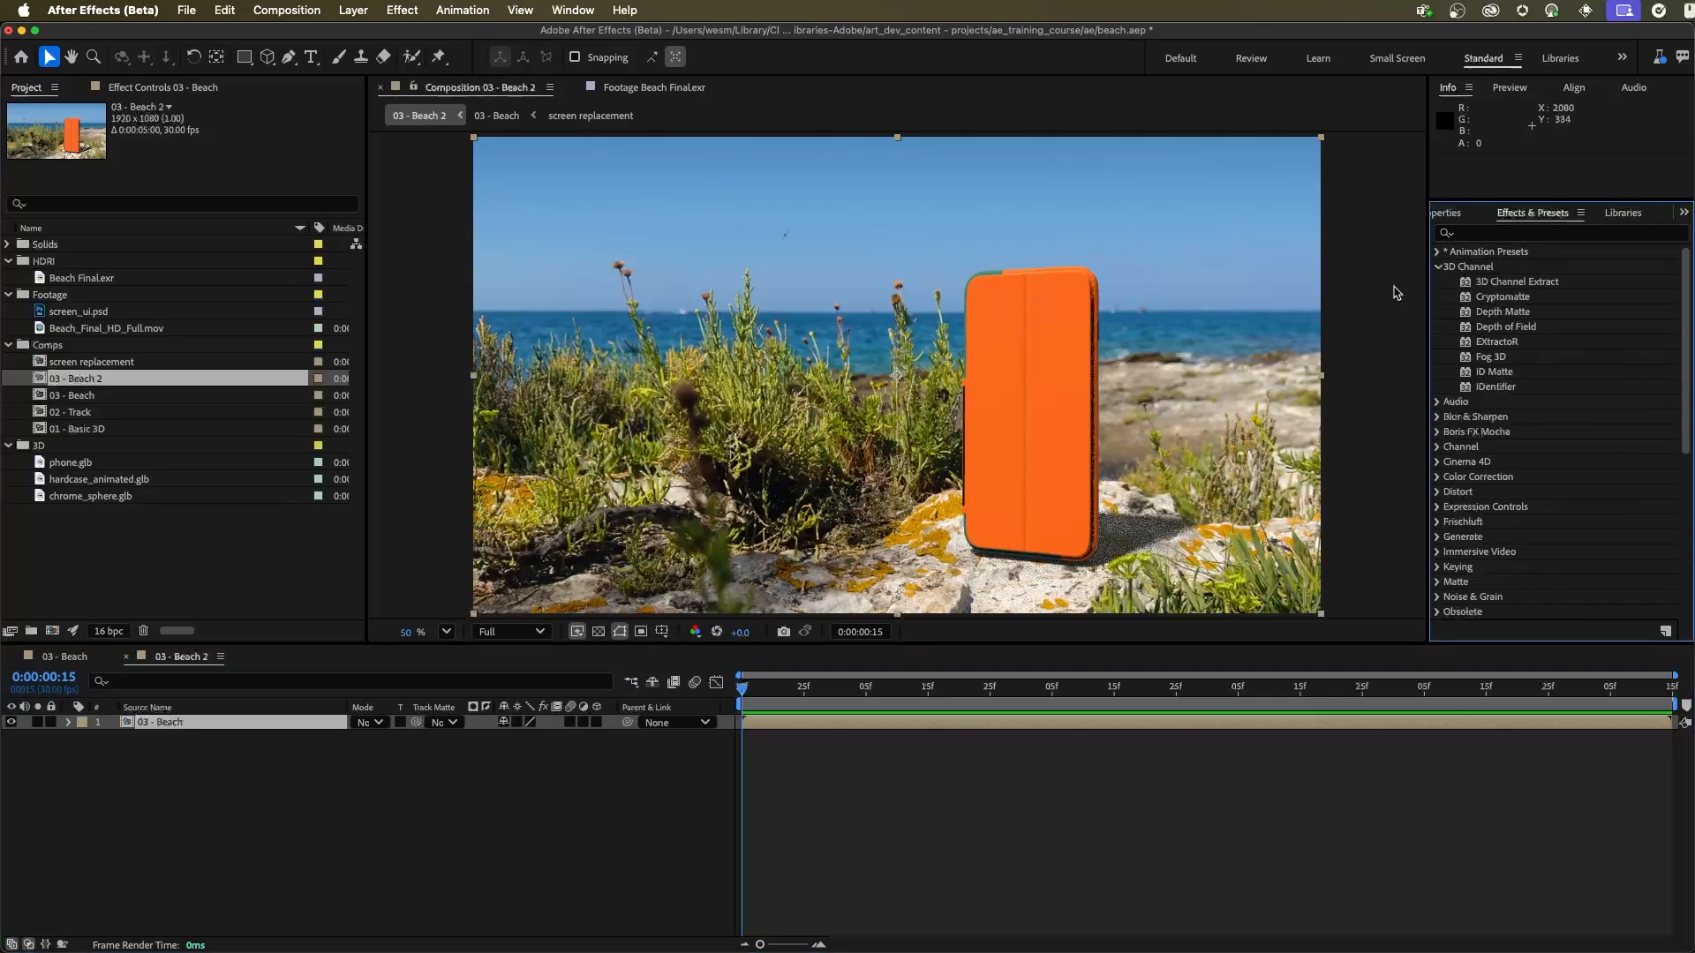
left_click_drag(1572, 290, 180, 725)
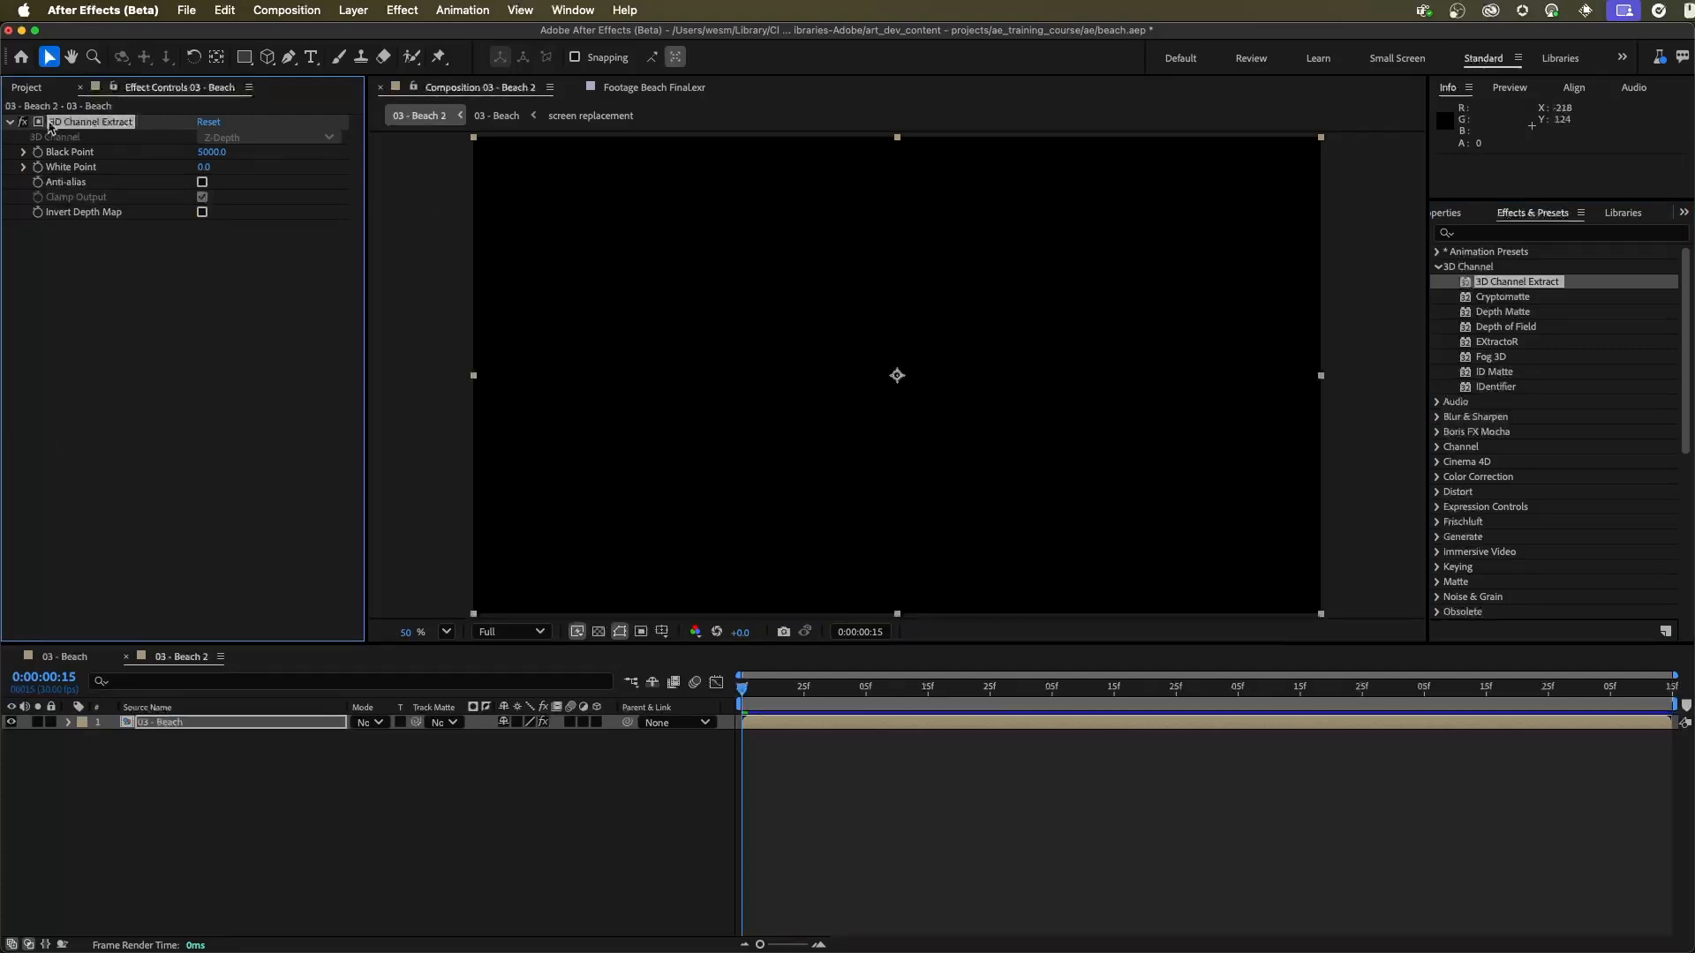
left_click_drag(216, 154, 239, 156)
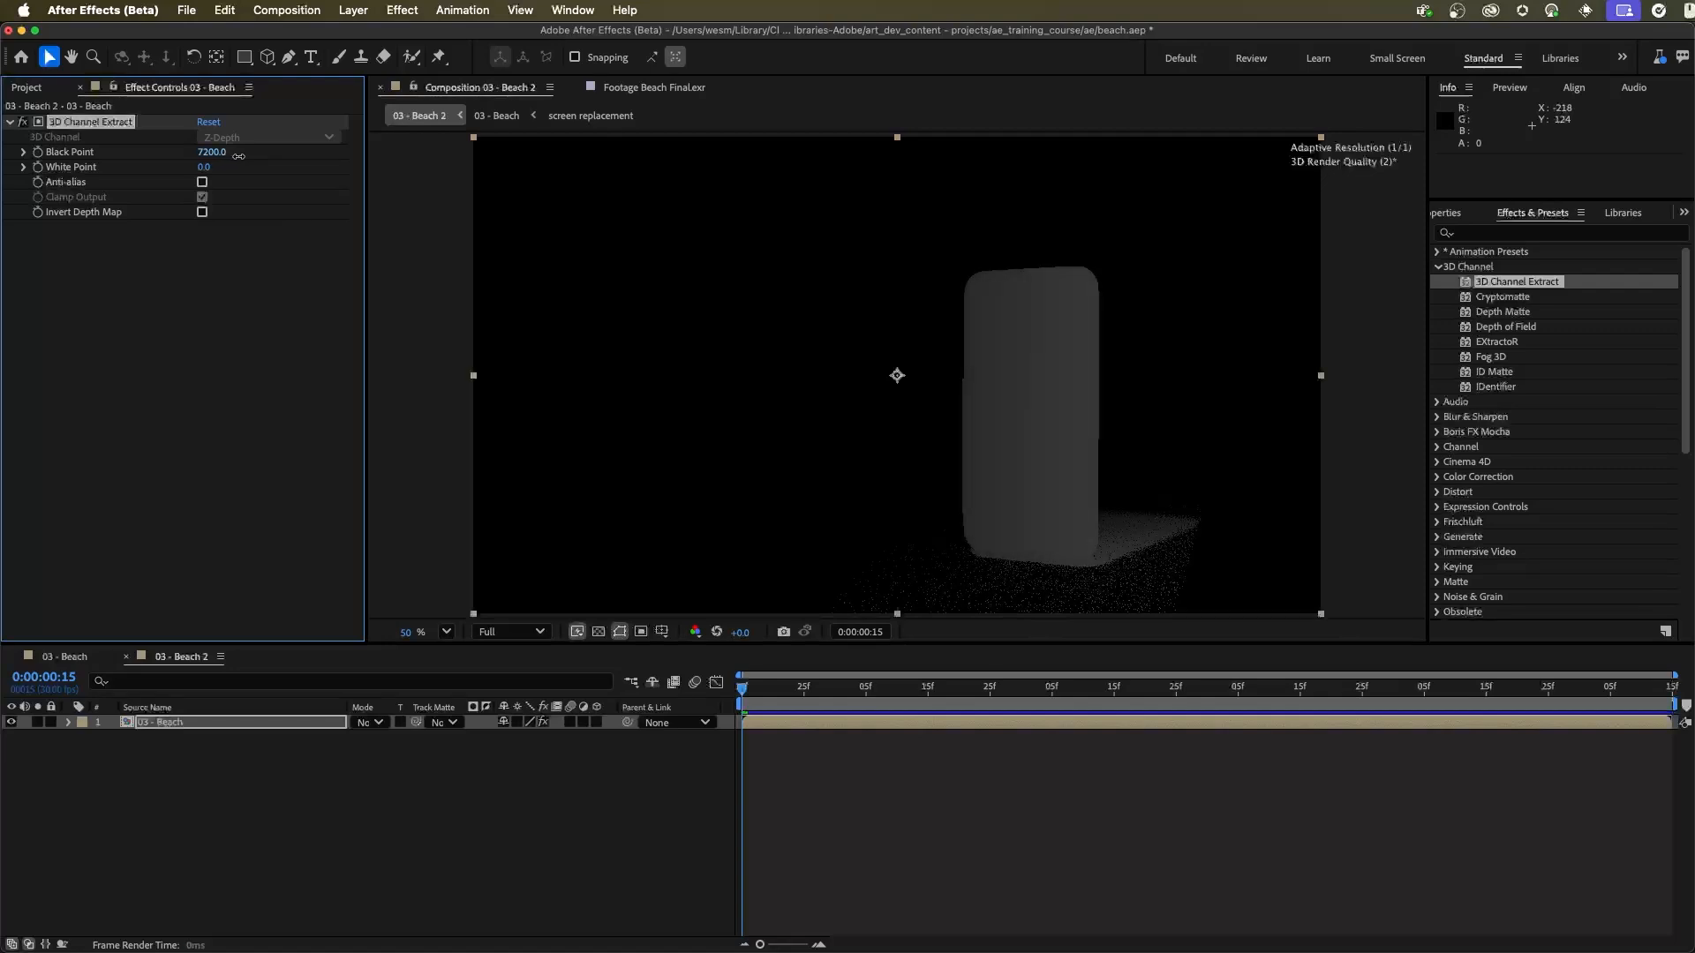
left_click_drag(241, 157, 313, 167)
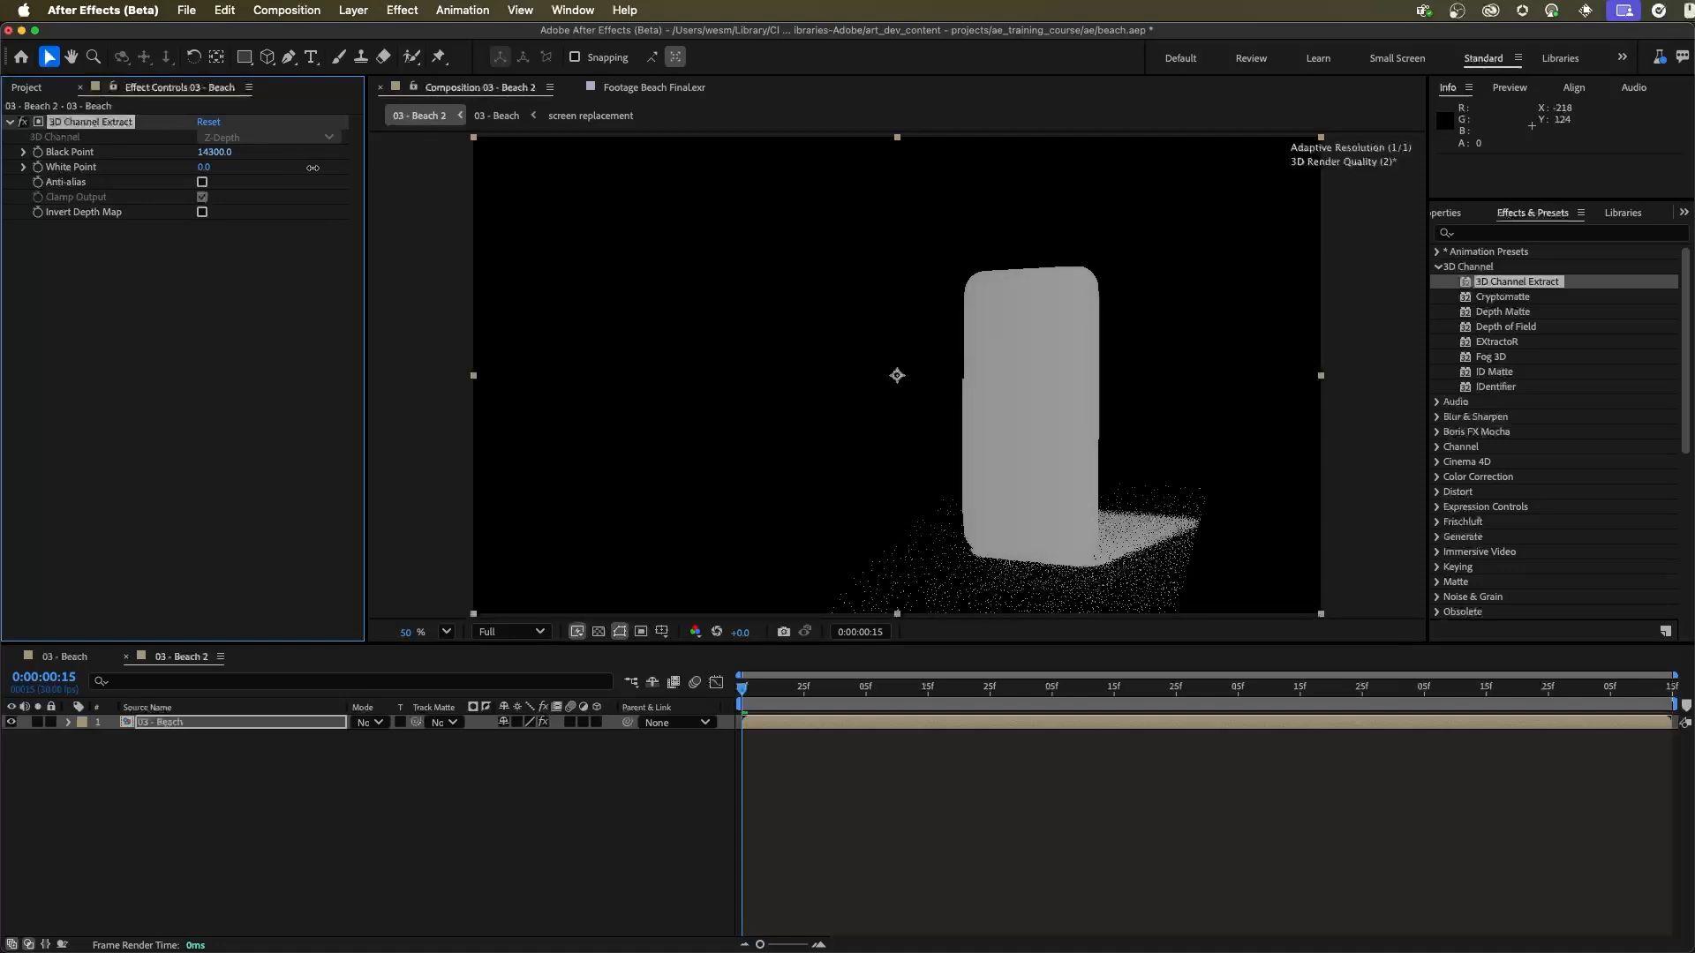
left_click_drag(309, 168, 265, 164)
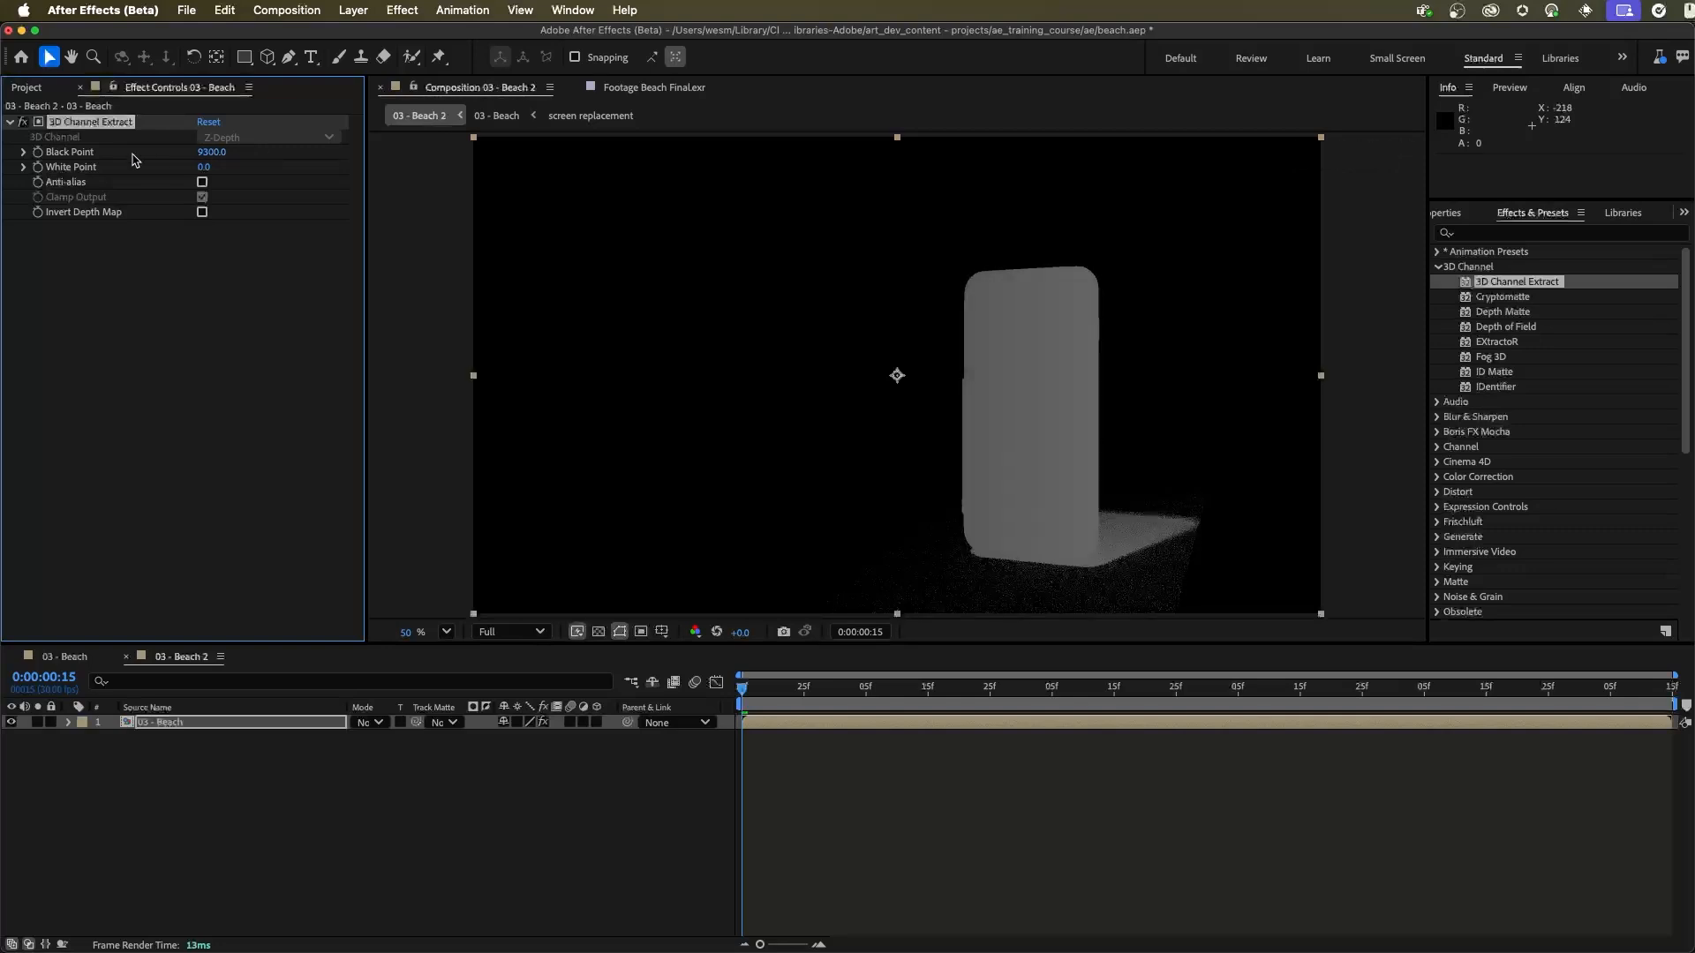
Step: Add Levels to the 03 - Beach layer, with Input Black about 1156 and Input White about 11437, to turn the phone solid white
left_click(1497, 234)
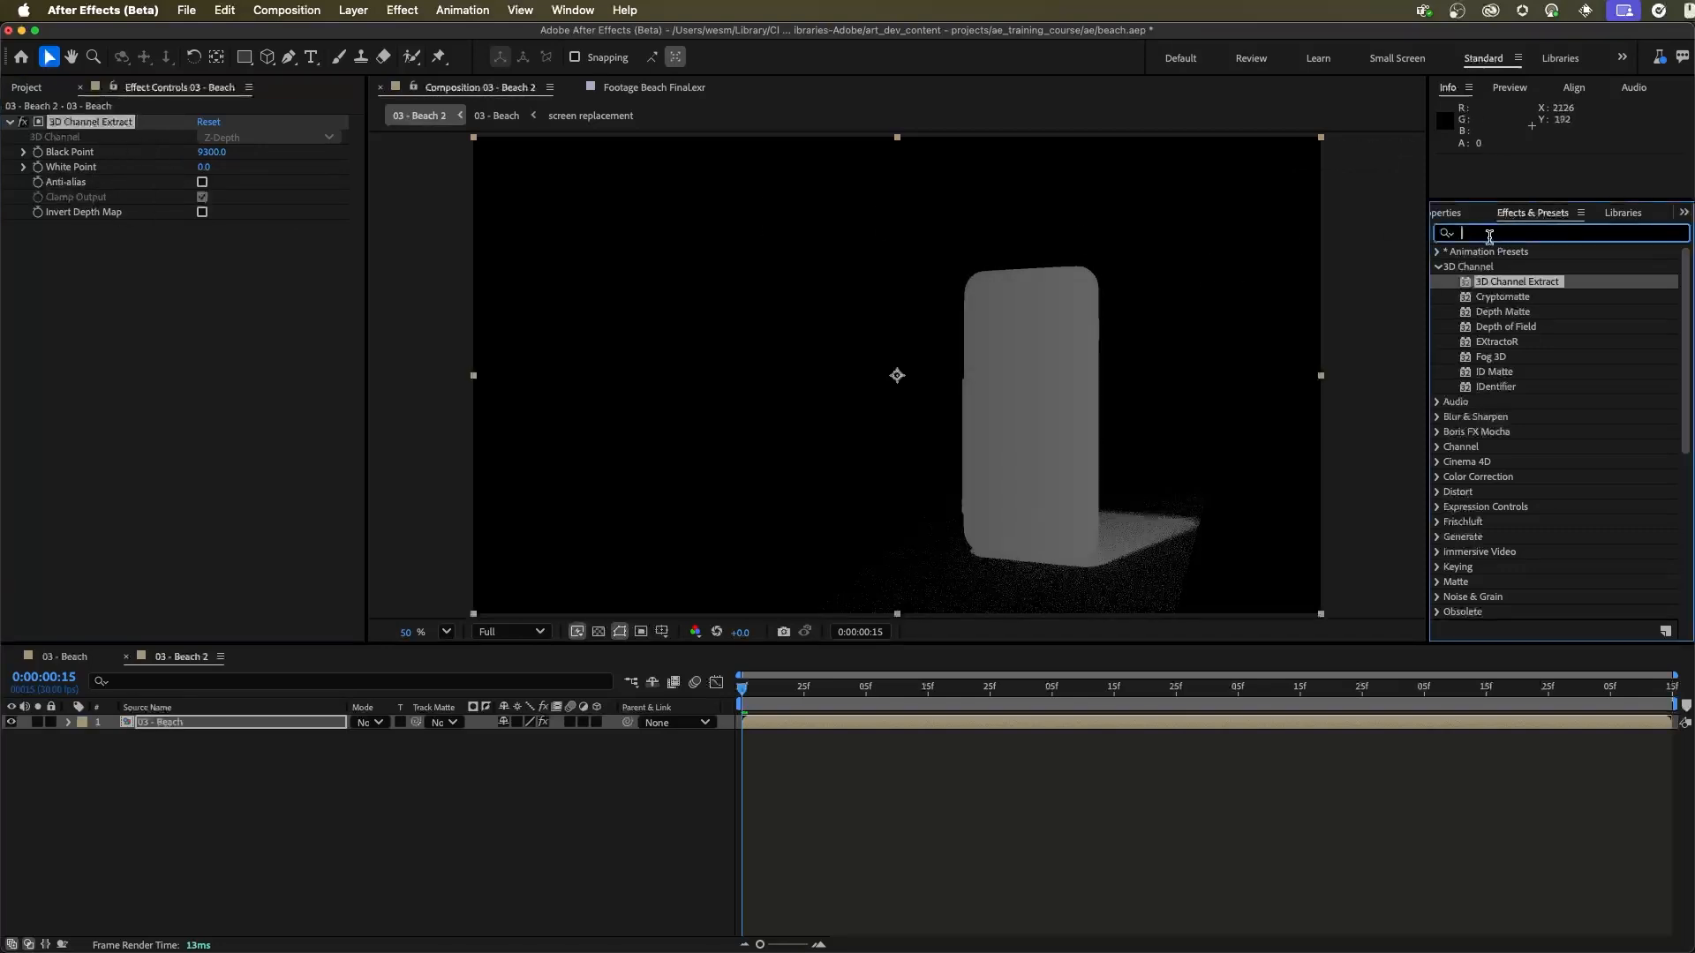
type("lev")
left_click_drag(1530, 347, 131, 333)
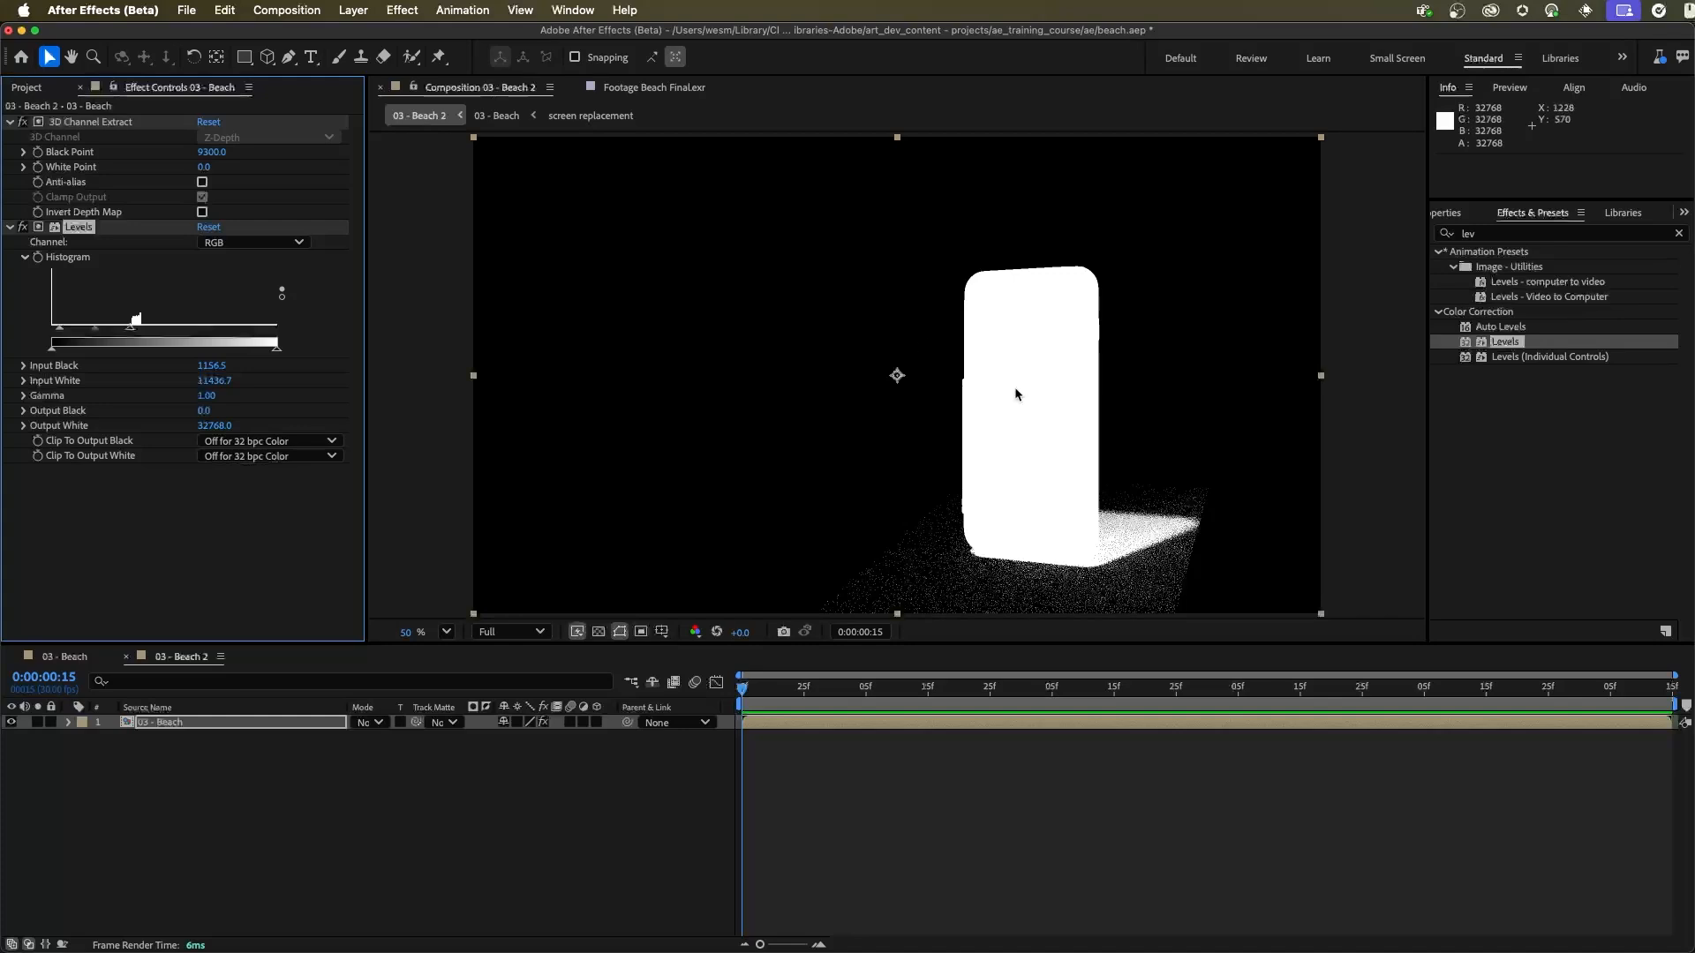
left_click(10, 227)
left_click(167, 776)
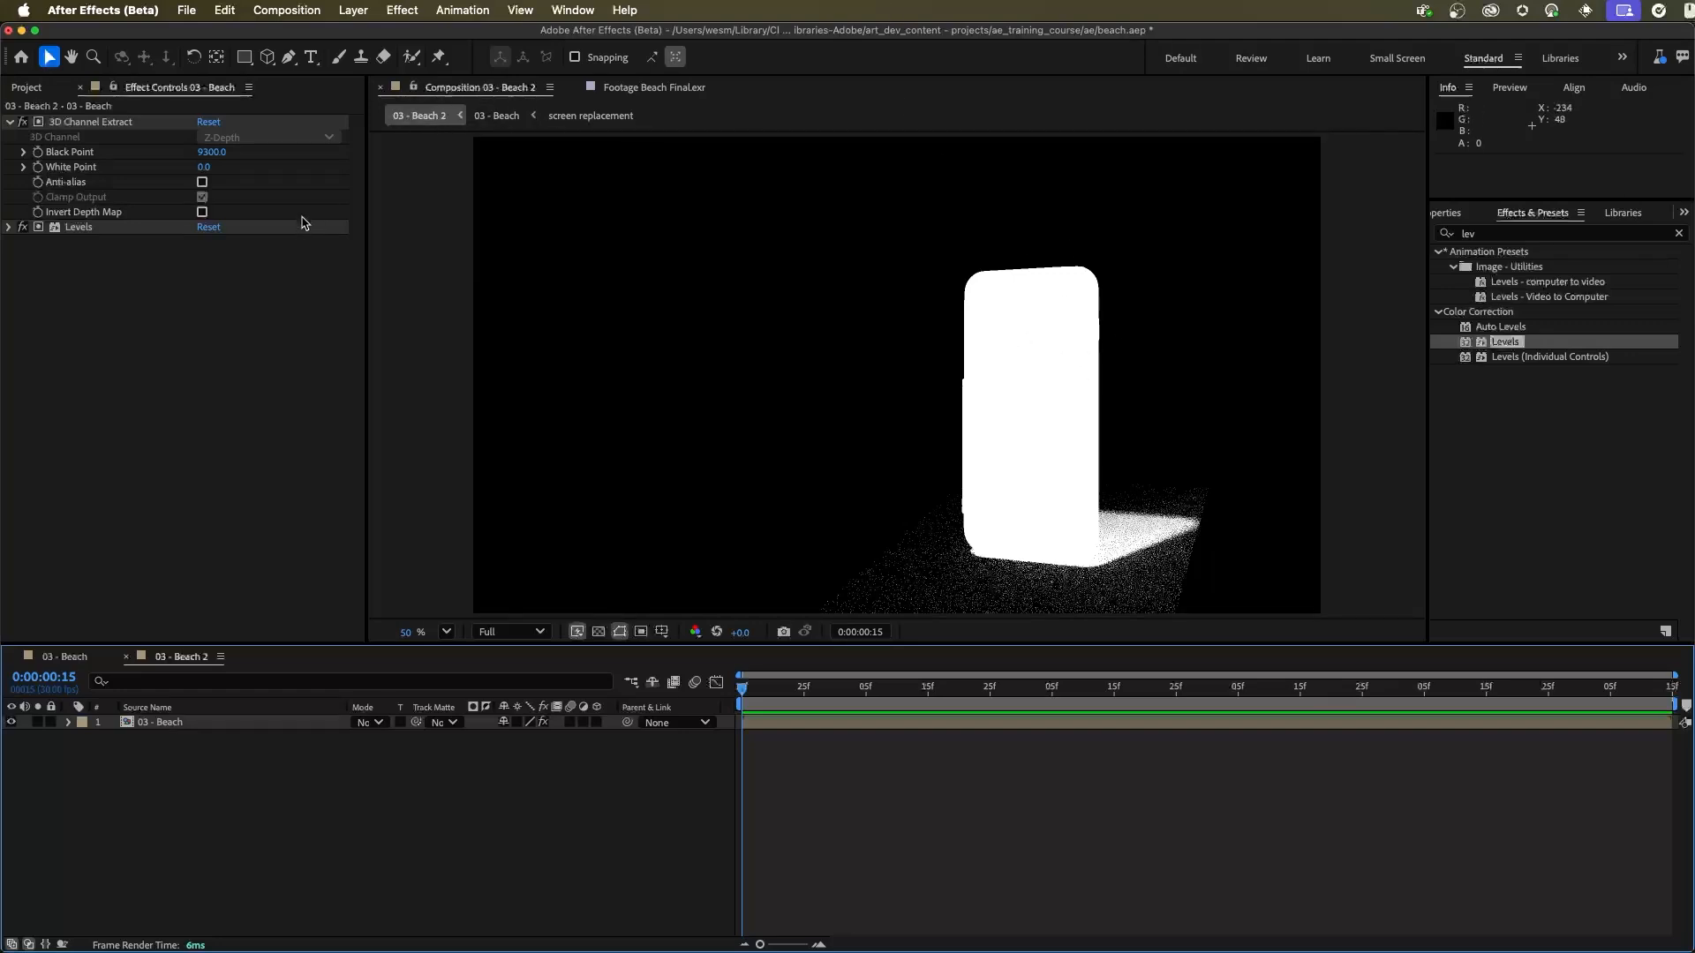
Step: Create a 1920 by 1080 px gray solid named background in 03 - Beach 2
left_click(353, 9)
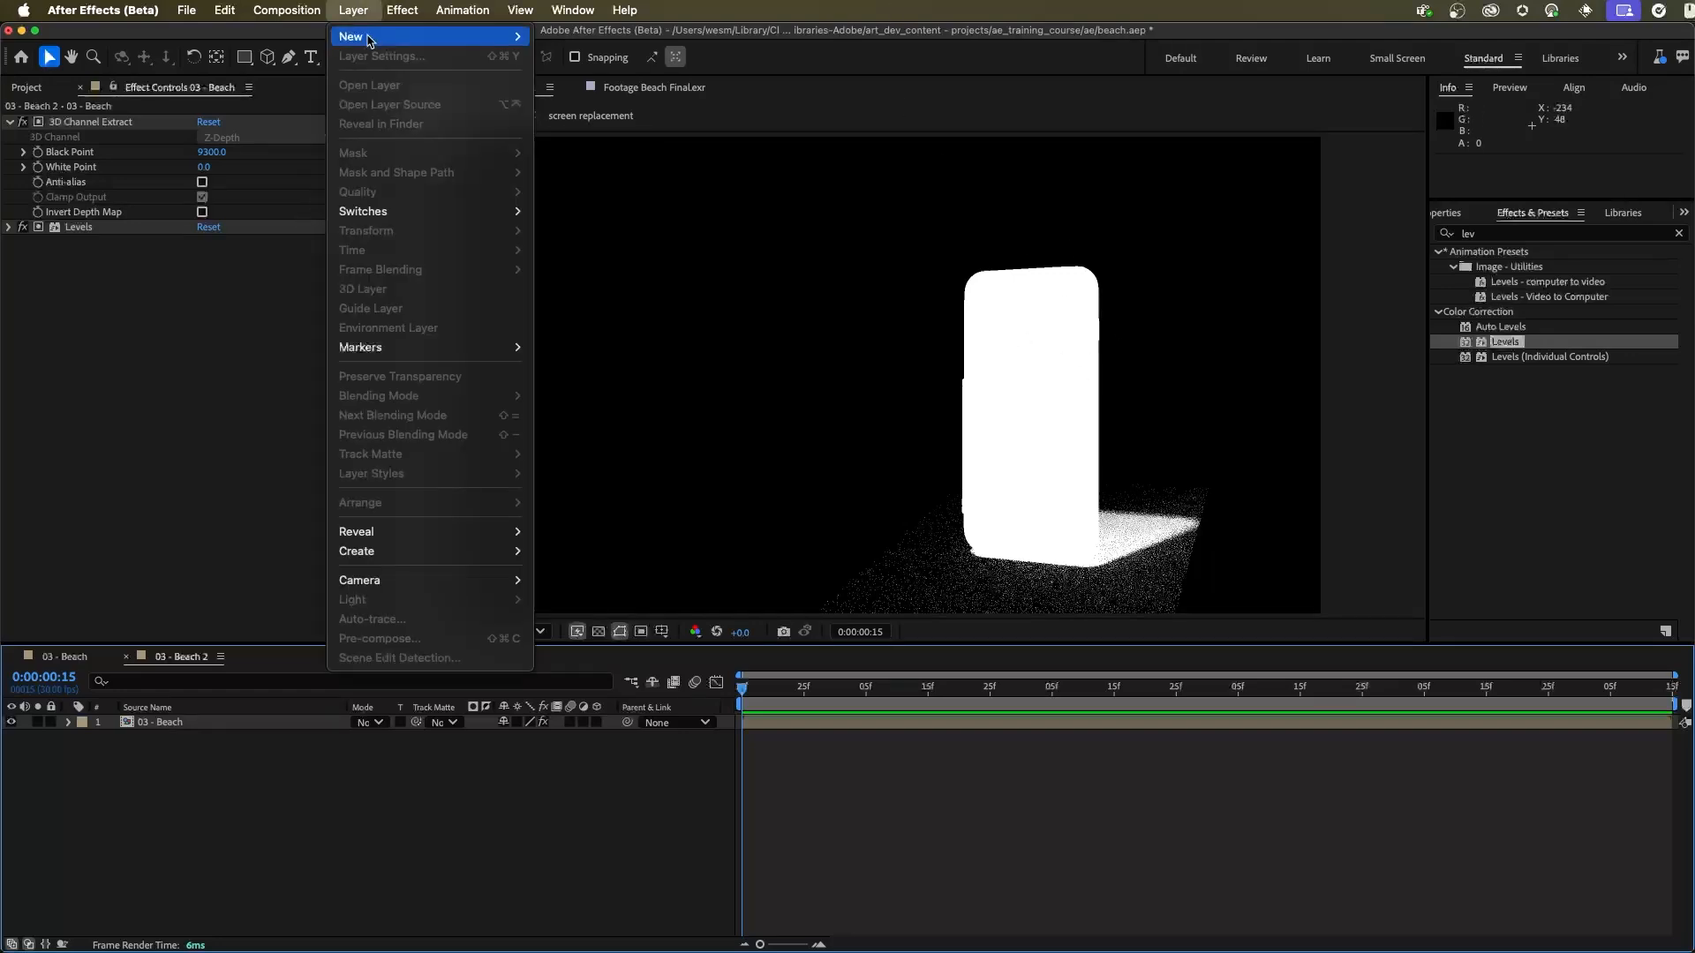
mouse_move(369, 40)
left_click(565, 56)
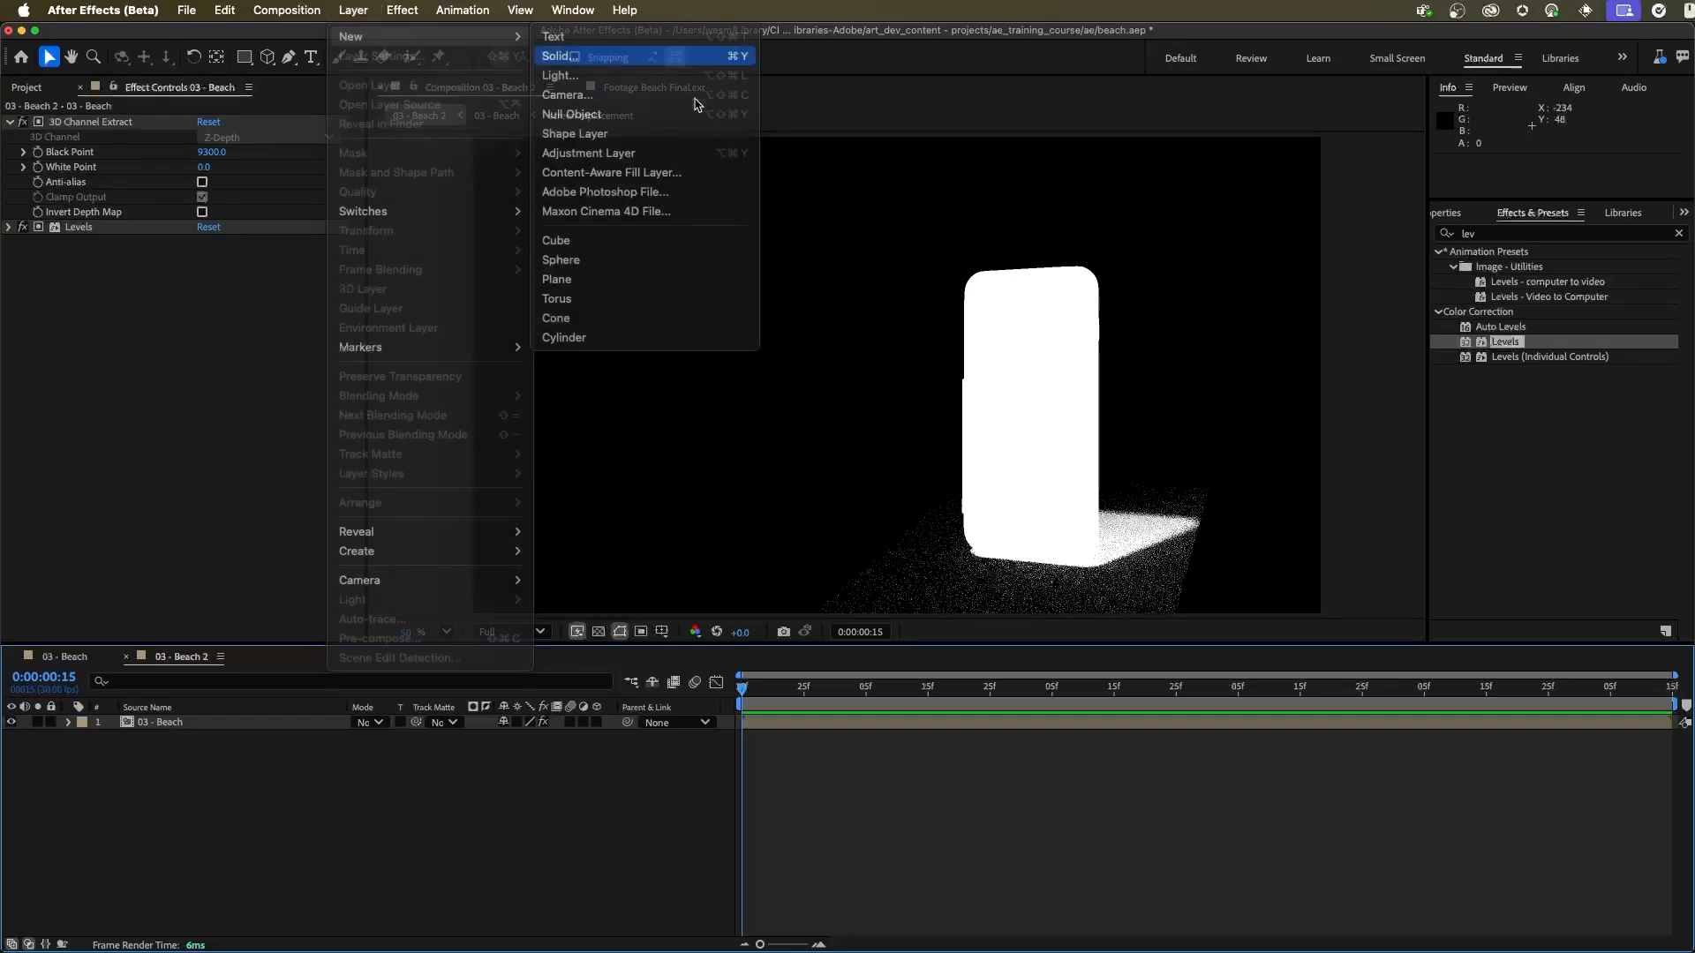
type("ba")
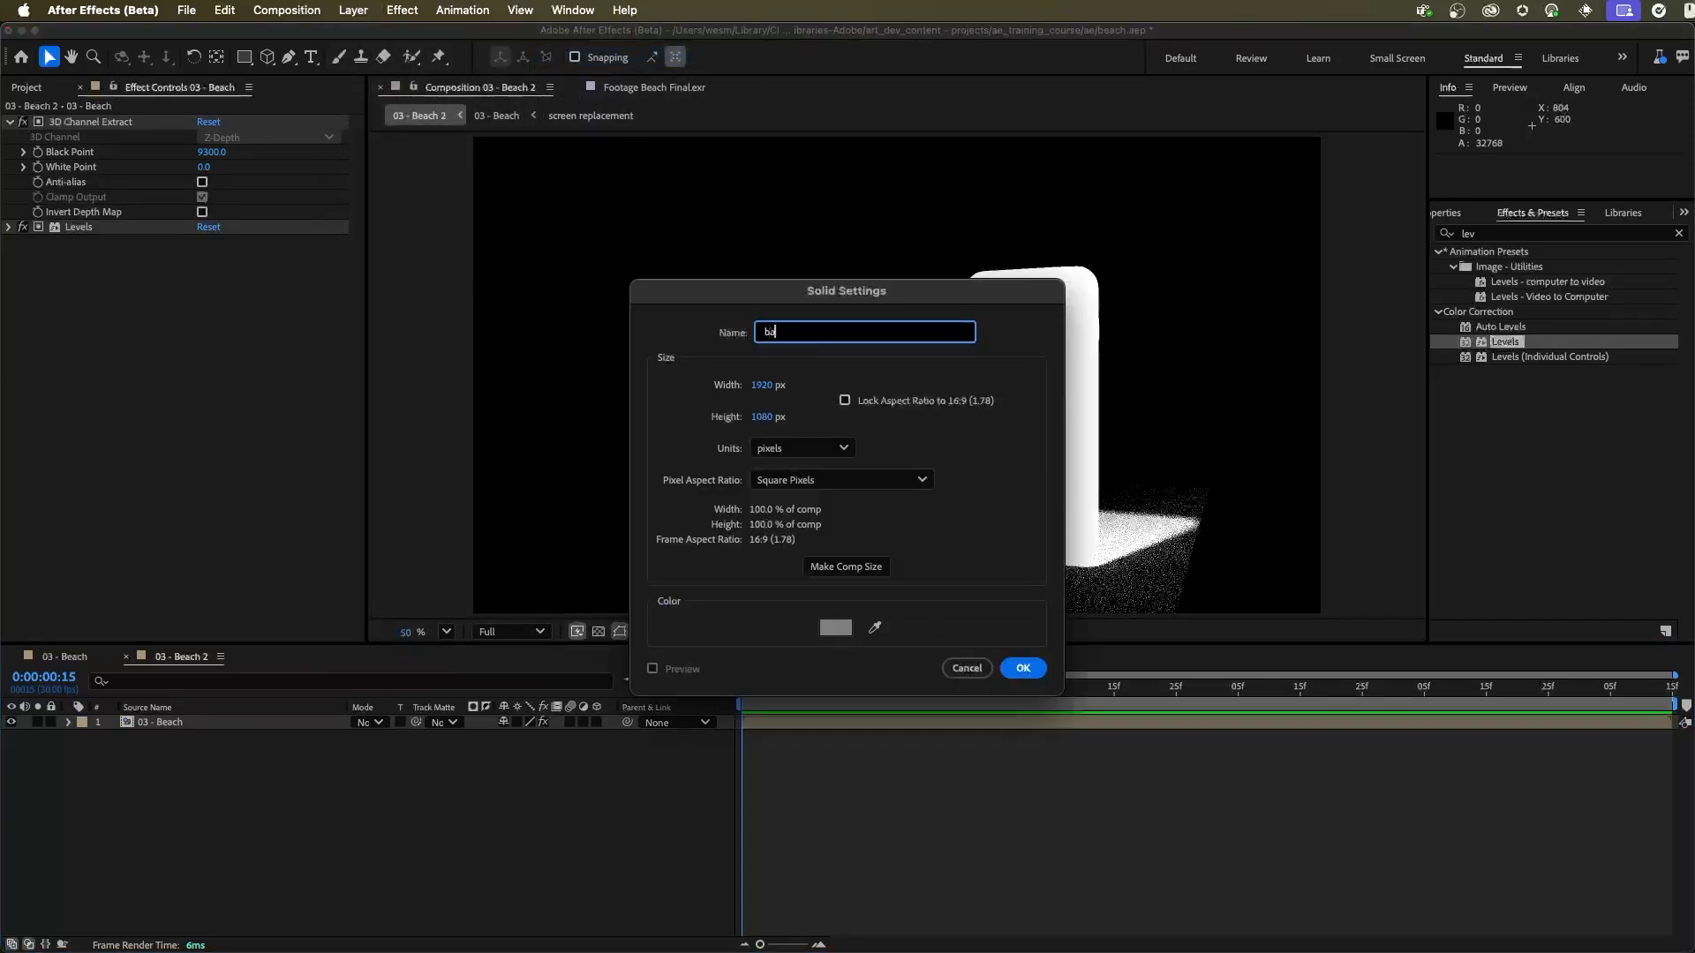
type("ckground")
key("Return")
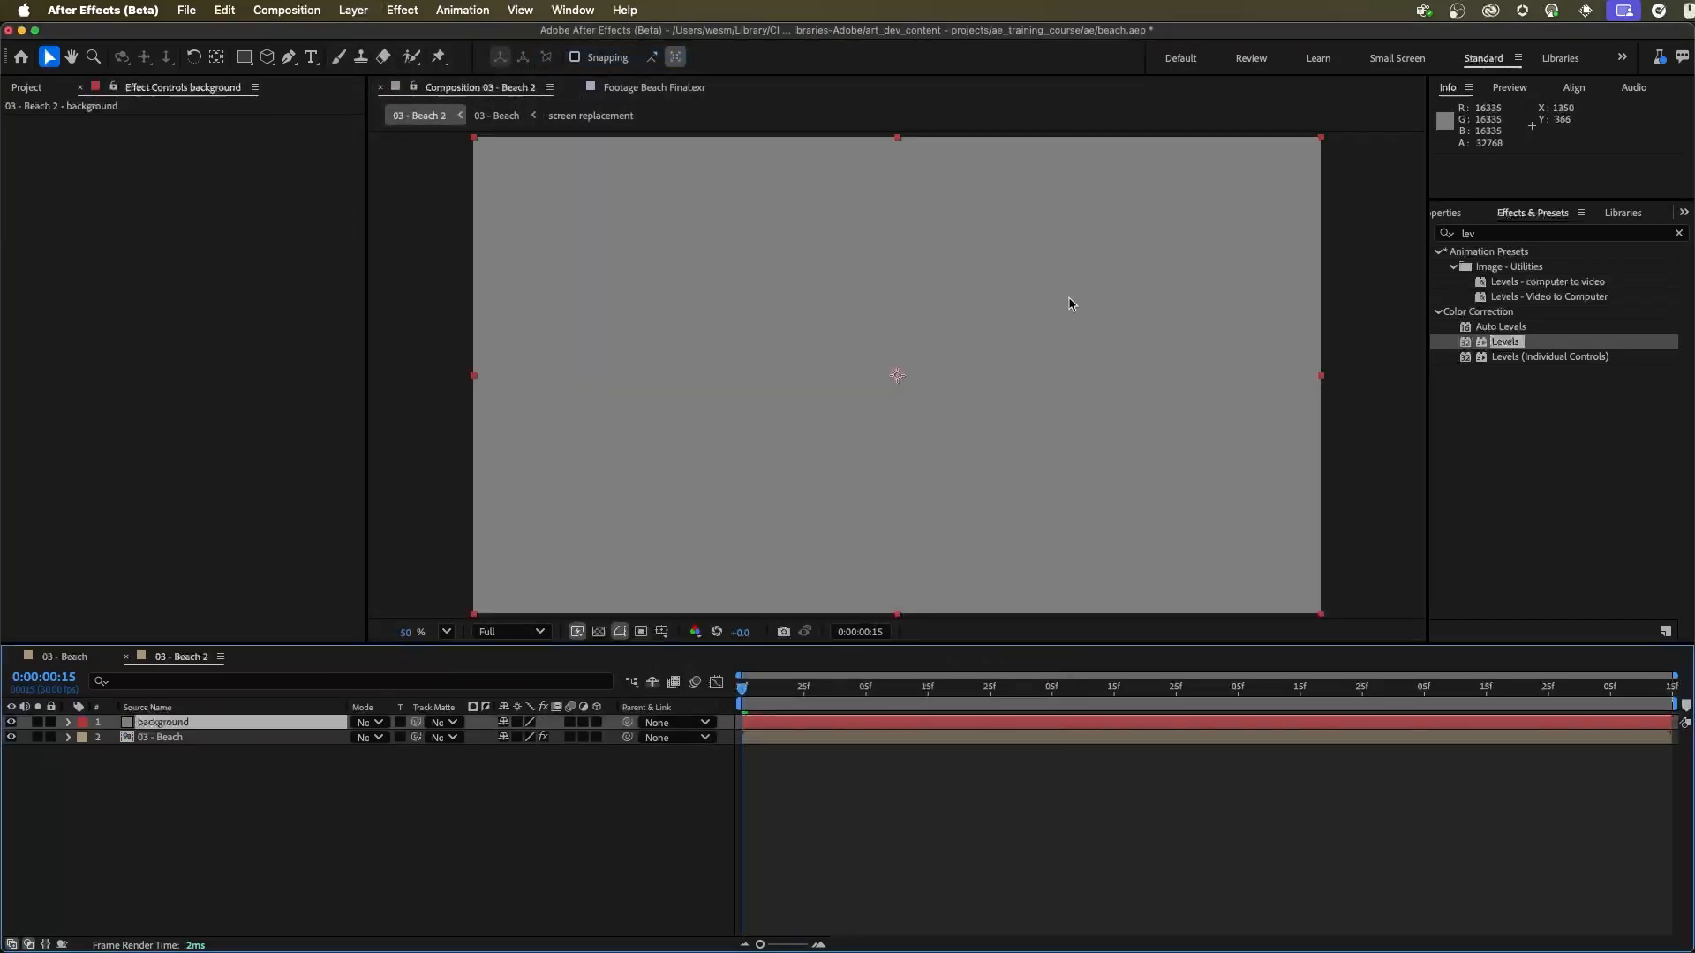
Step: Apply Gradient Ramp to the background solid, with the ramp start at about 826, 634 and the end at about 998, 1572
left_click(1502, 231)
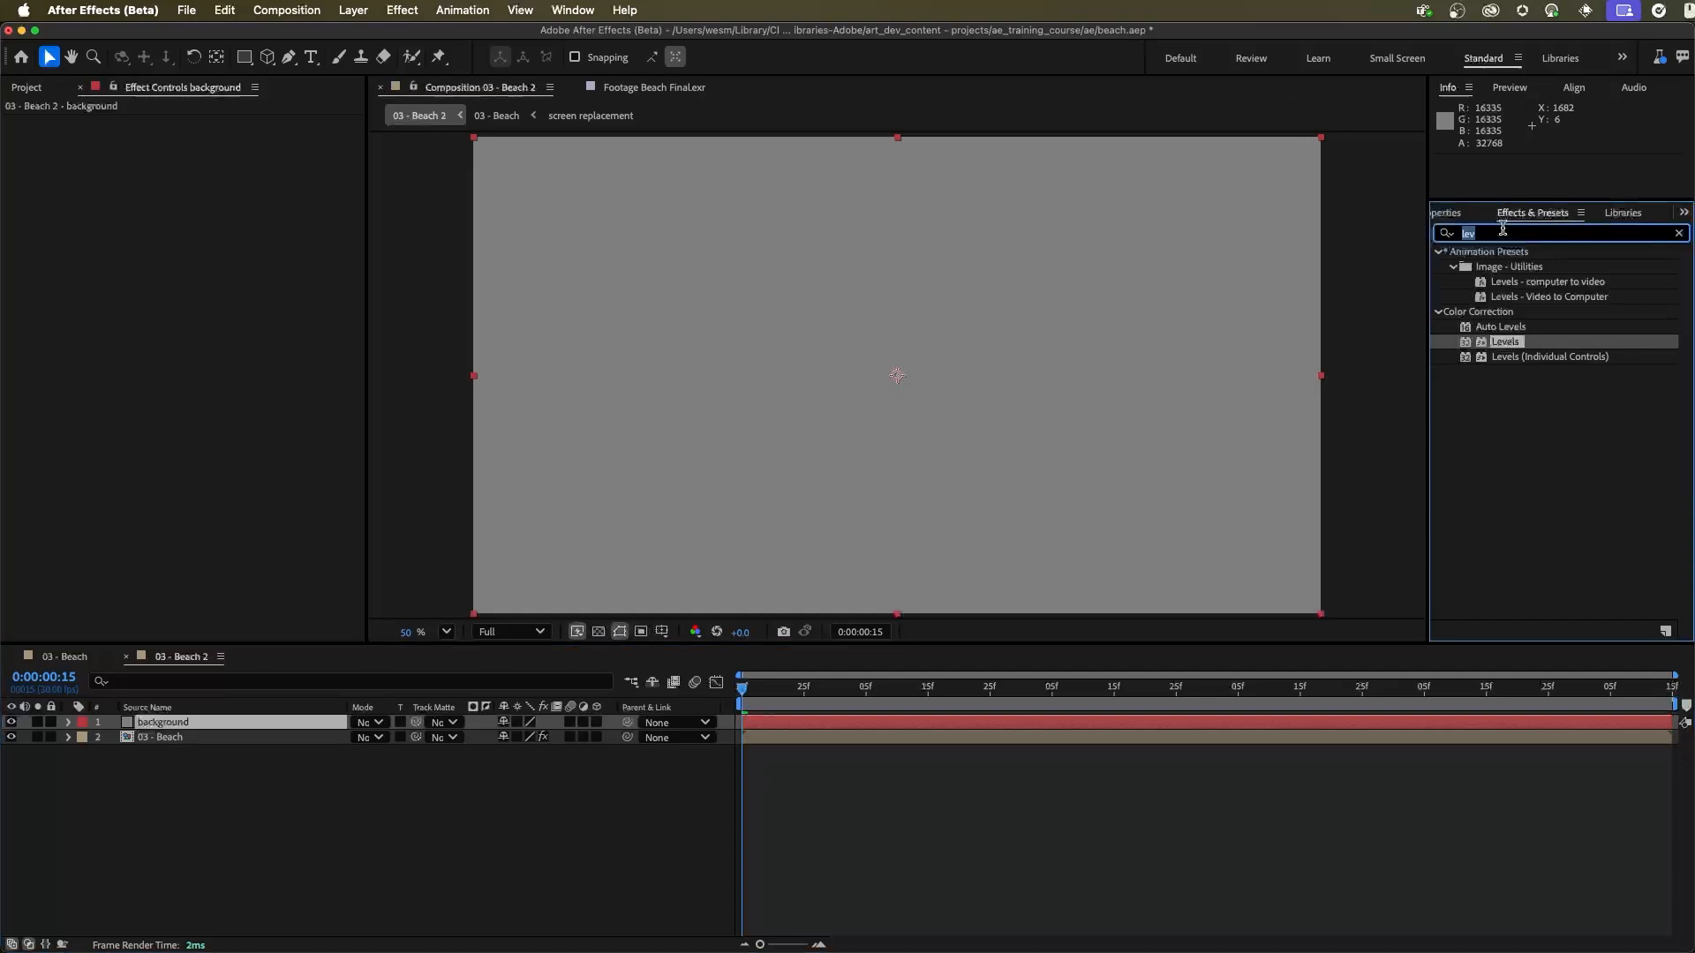
type("gradie")
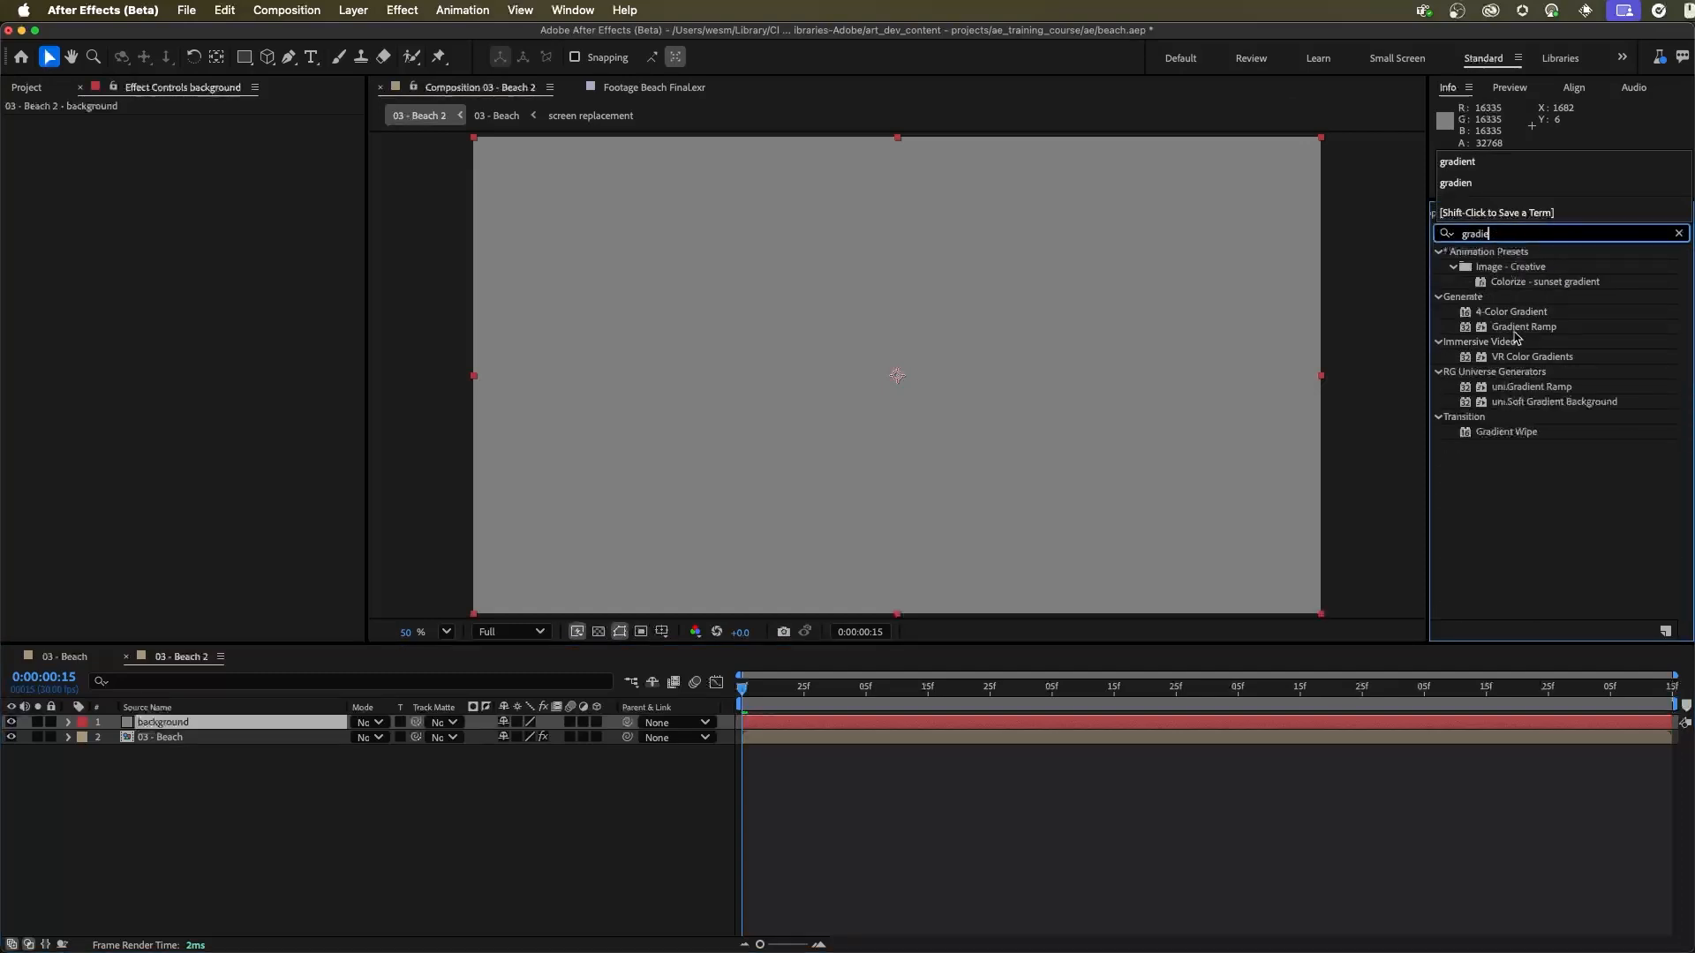
left_click_drag(1517, 329, 243, 729)
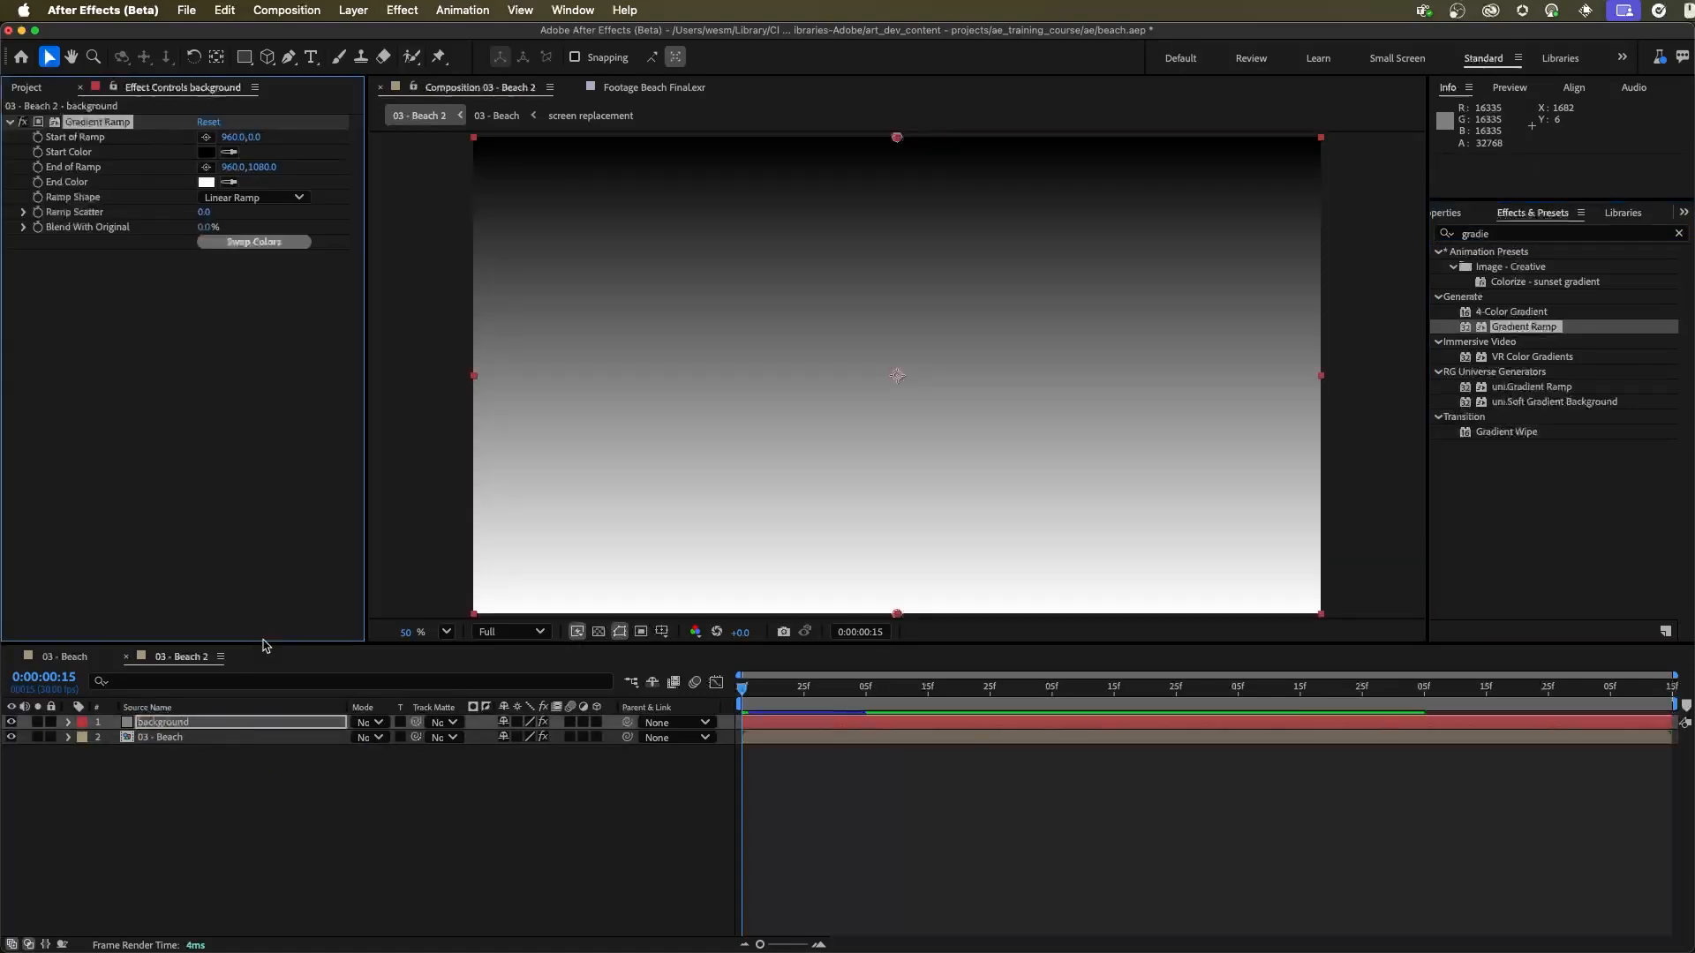
left_click_drag(897, 139, 837, 417)
left_click_drag(897, 614, 901, 826)
Step: Blend the background layer with Add mode and reposition its gradient to start at about 830, 550 and end at about 878, 970
left_click(372, 723)
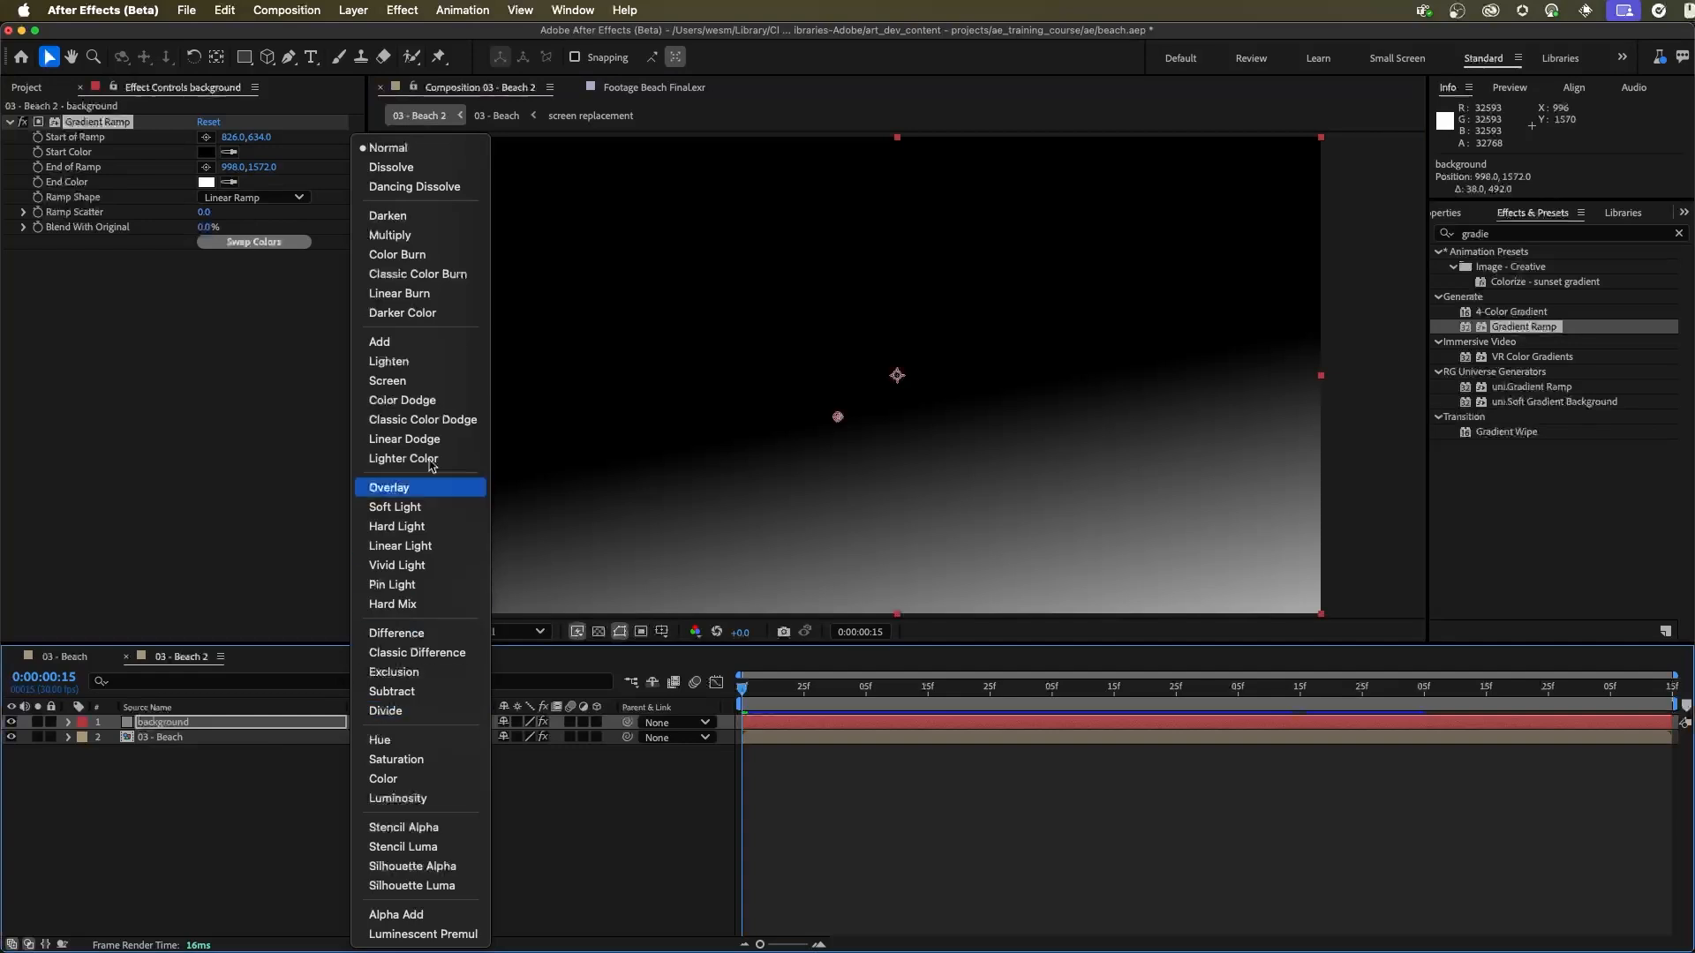
left_click(389, 341)
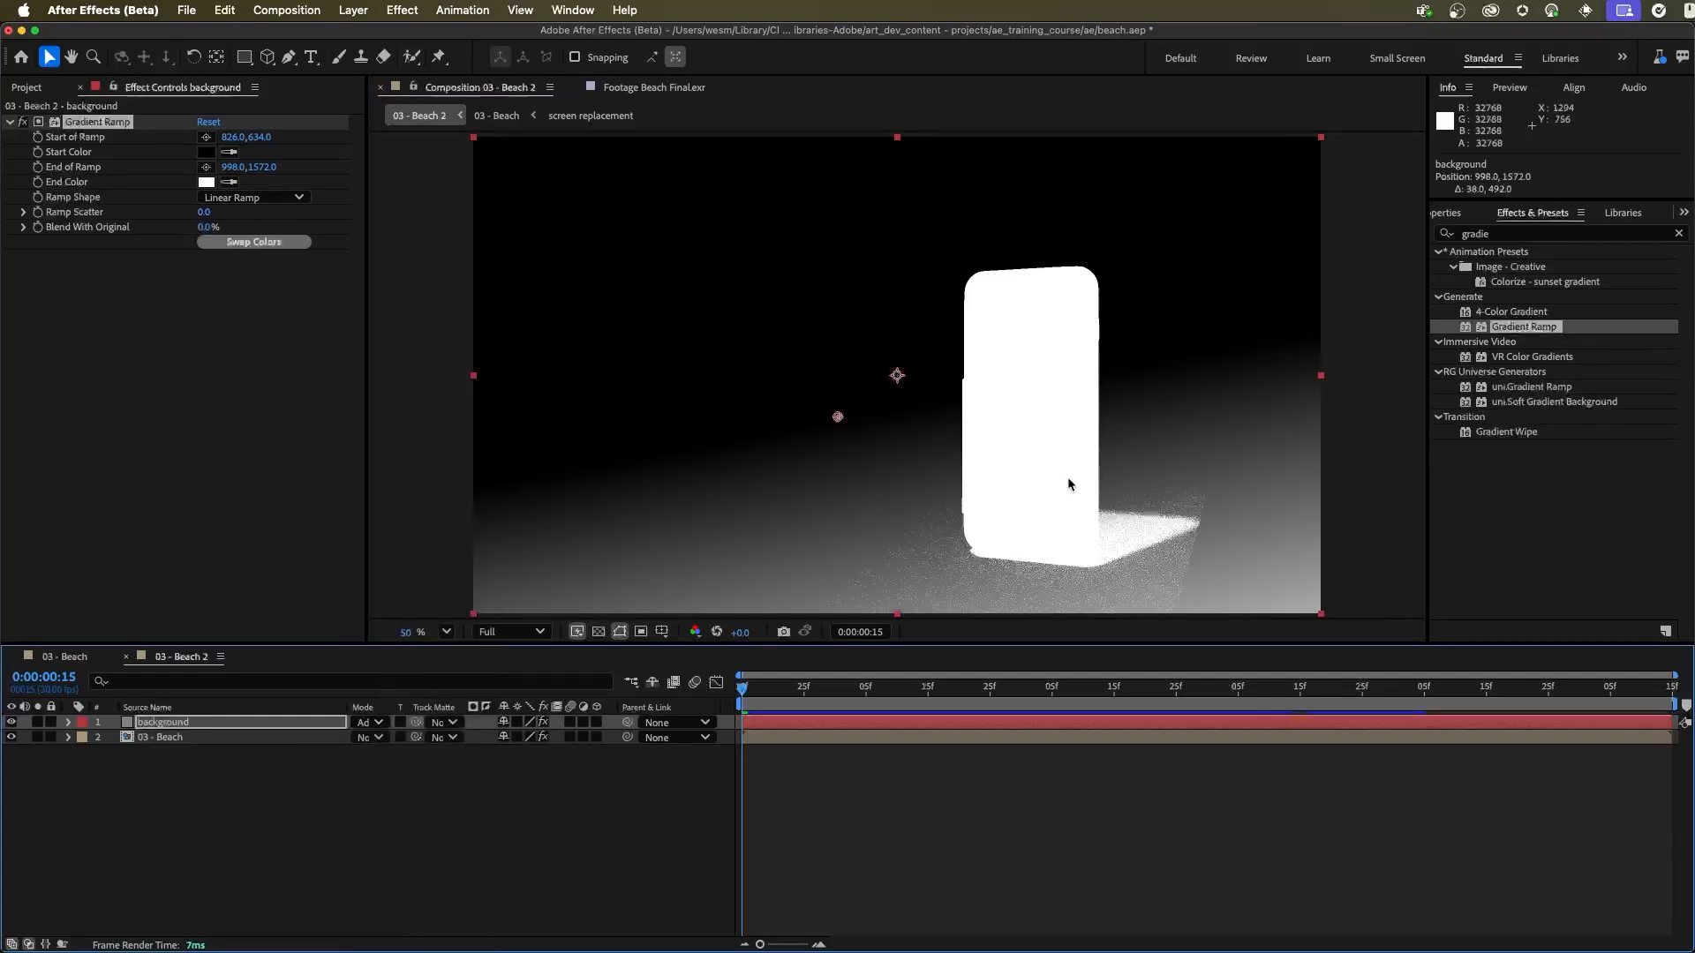
left_click_drag(262, 175, 141, 175)
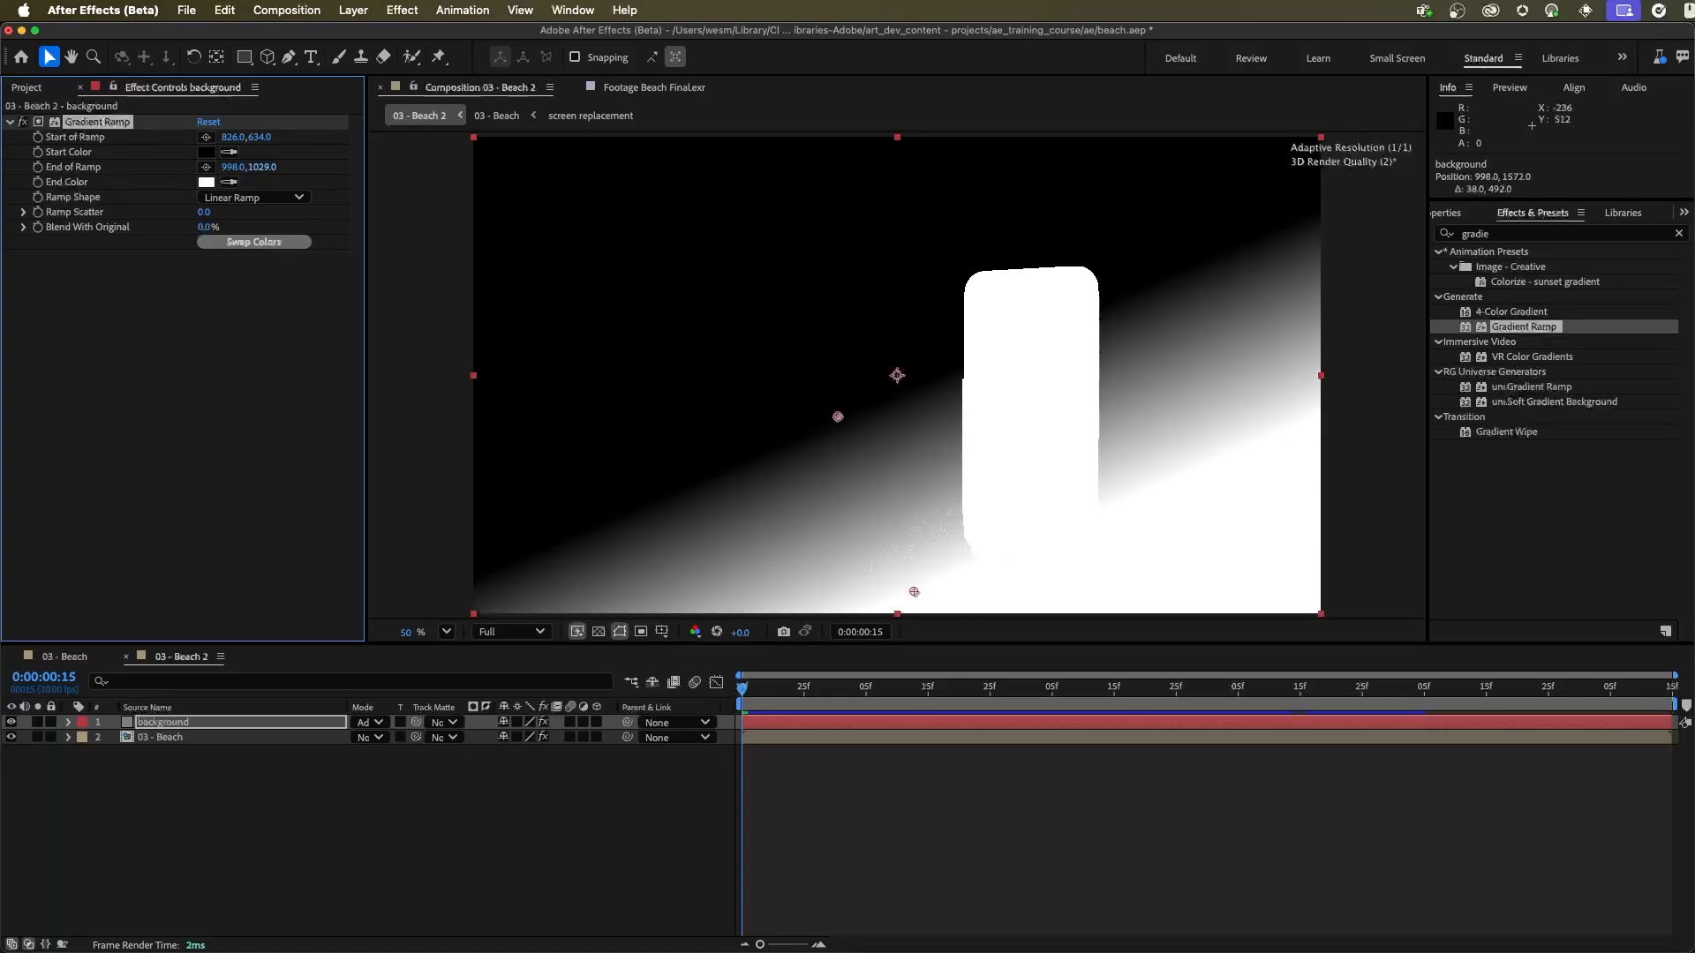
left_click_drag(912, 591, 859, 566)
left_click_drag(837, 416, 839, 380)
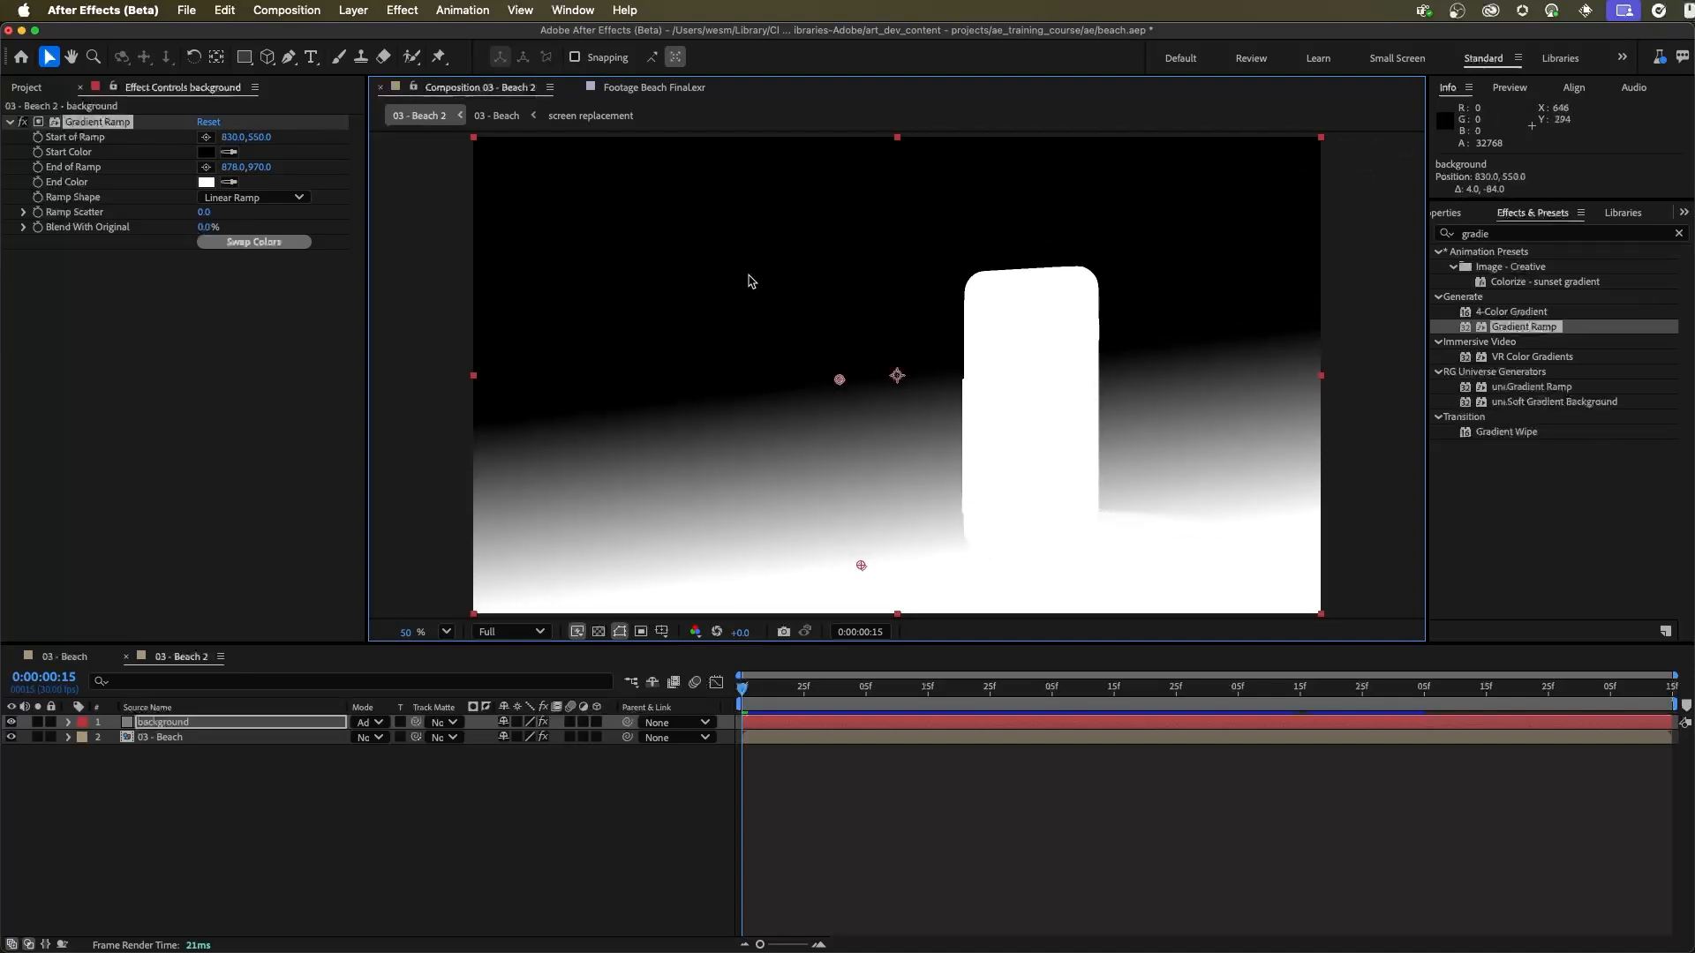
Step: Pre-compose the background and 03 - Beach layers together into a new composition named Depth
left_click(341, 777)
left_click(170, 738)
left_click(173, 722, "shift")
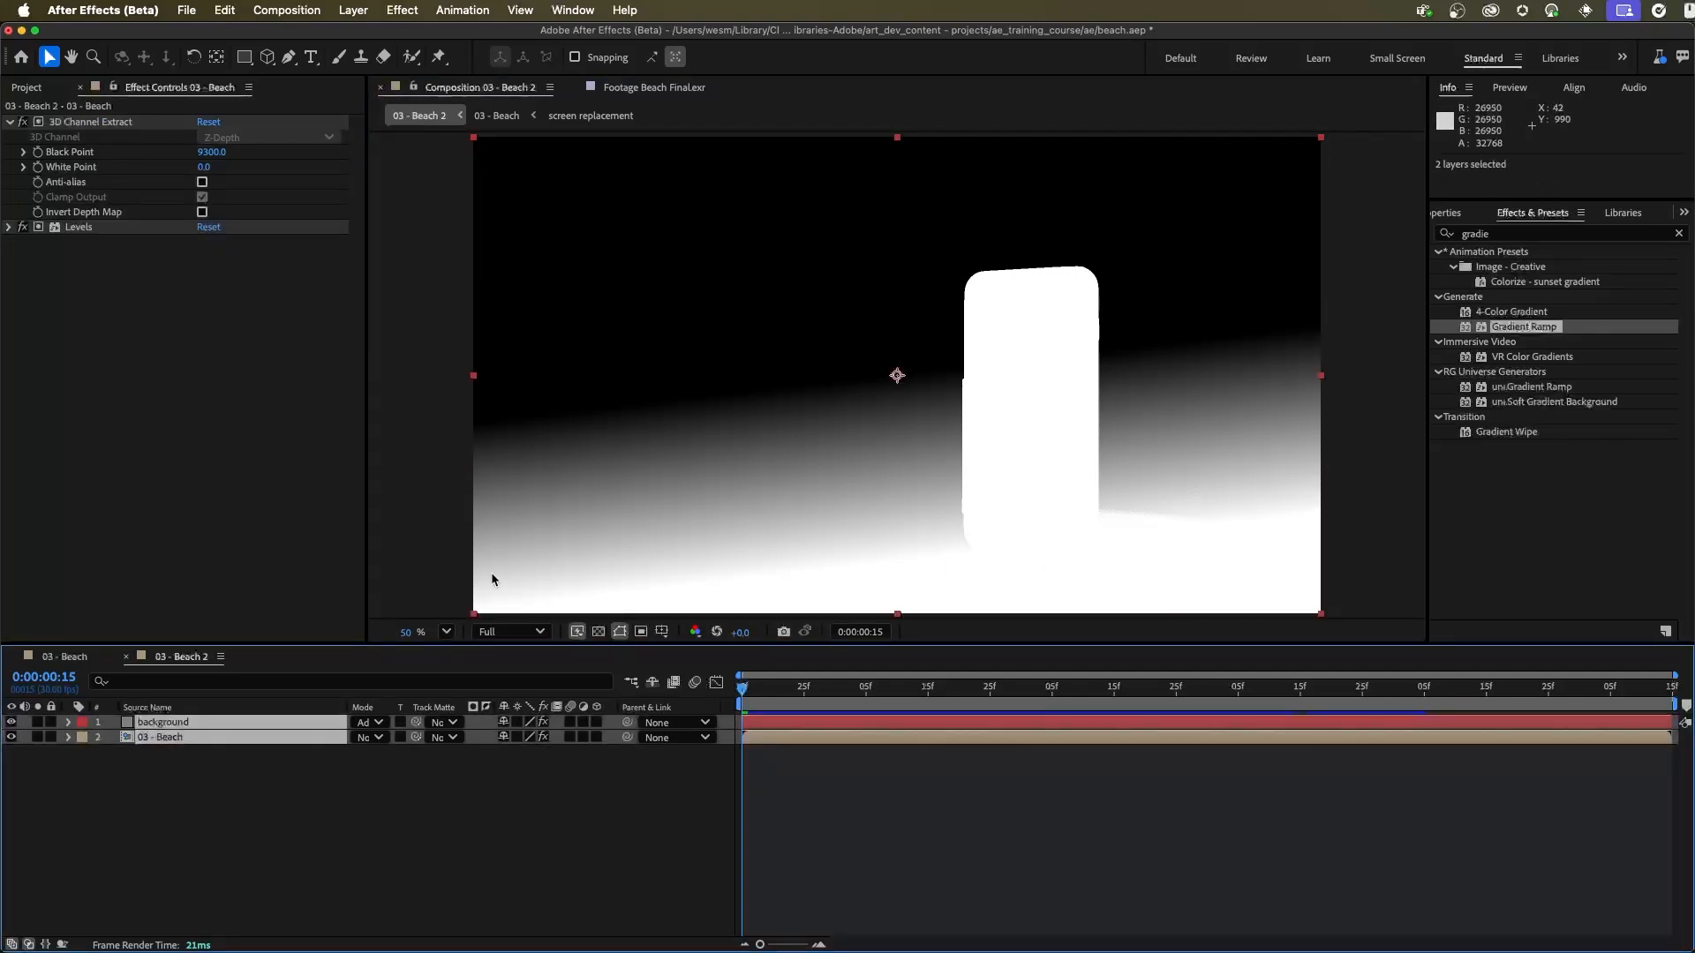
key("super+shift+c")
type("Depth")
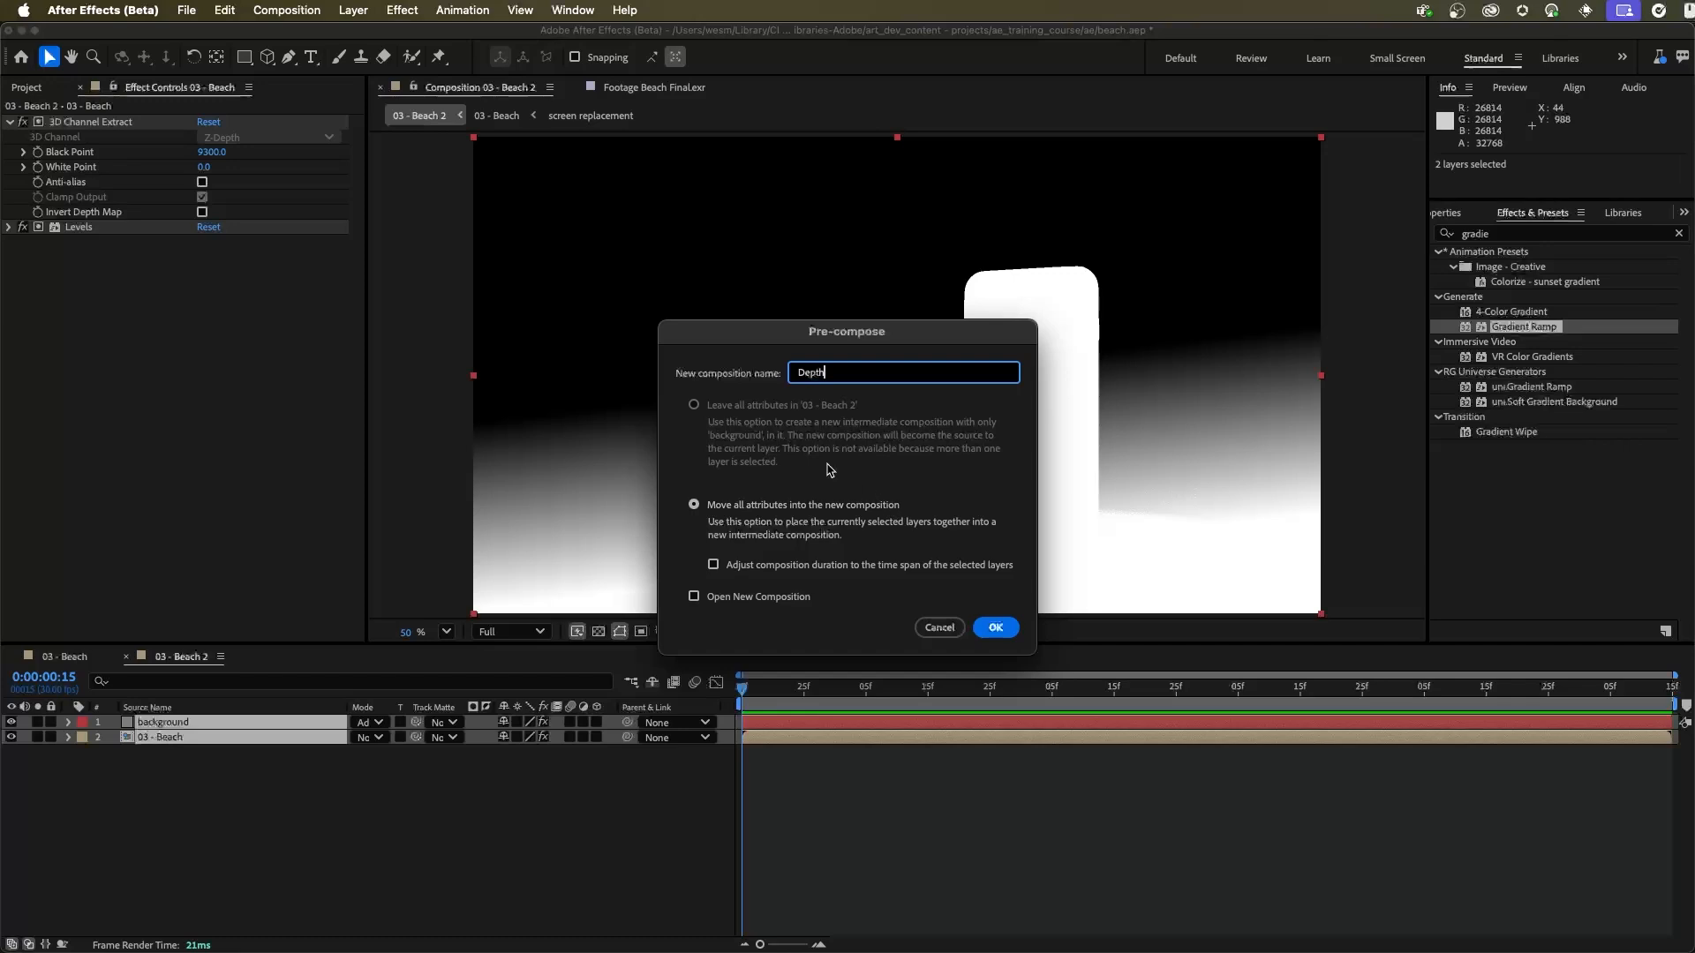
left_click(996, 627)
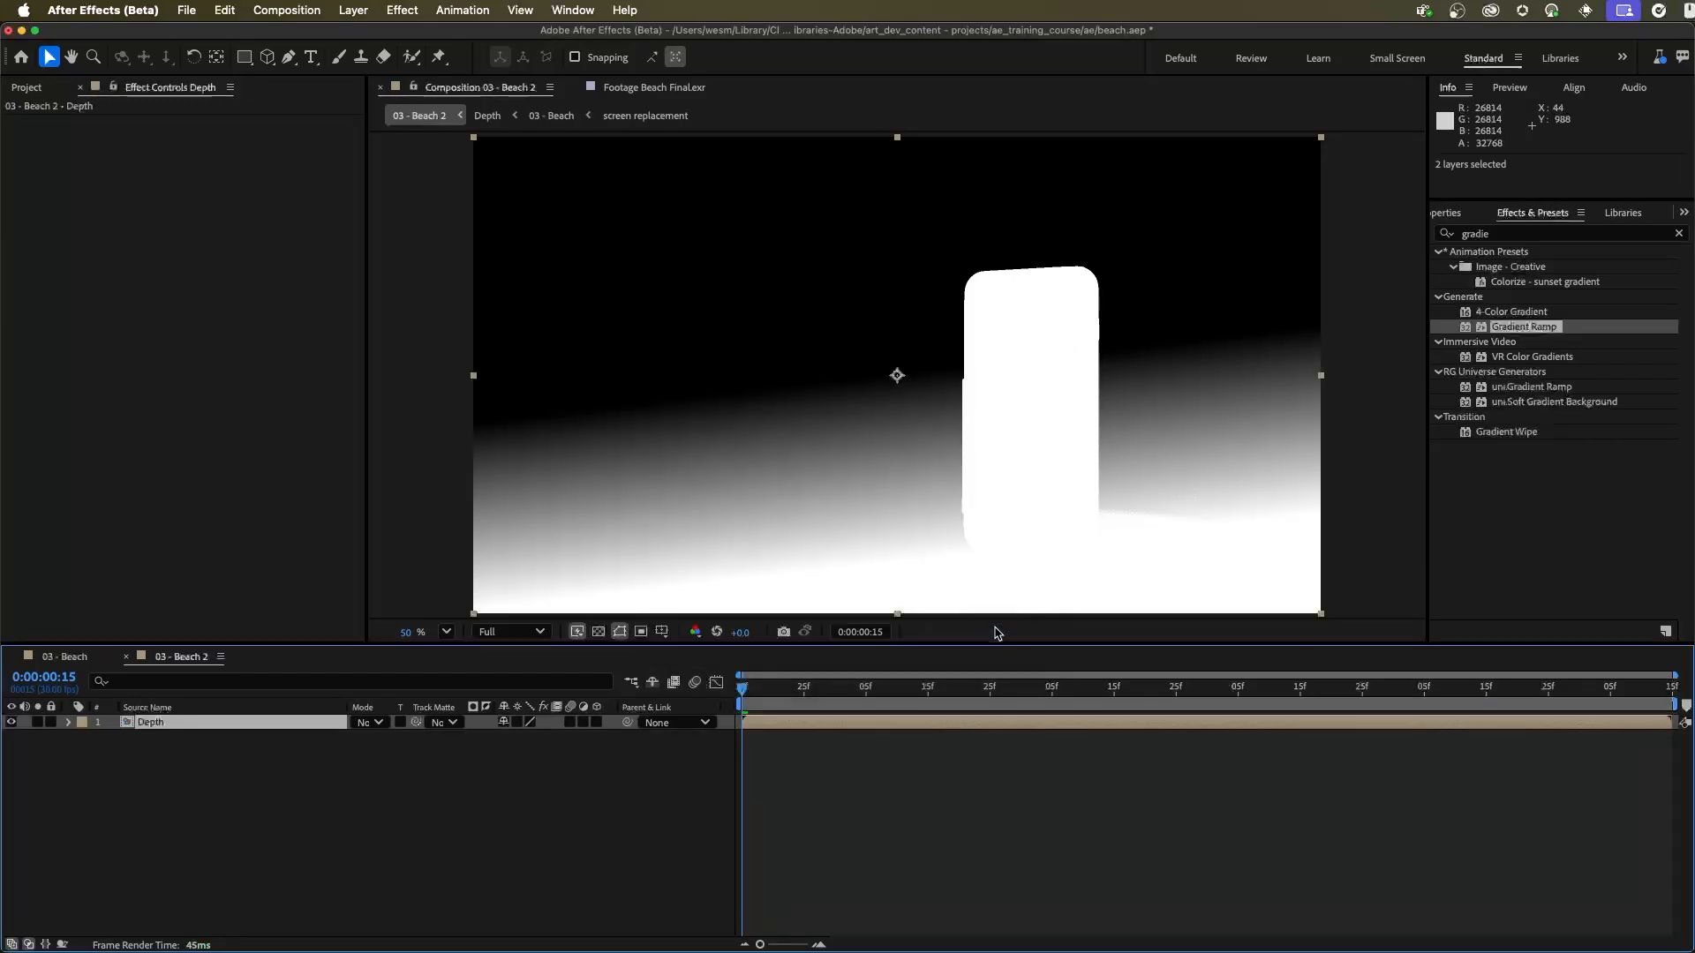
Step: Add the 03 - Beach composition from the project as a layer above Depth in 03 - Beach 2
left_click(186, 786)
left_click(168, 723)
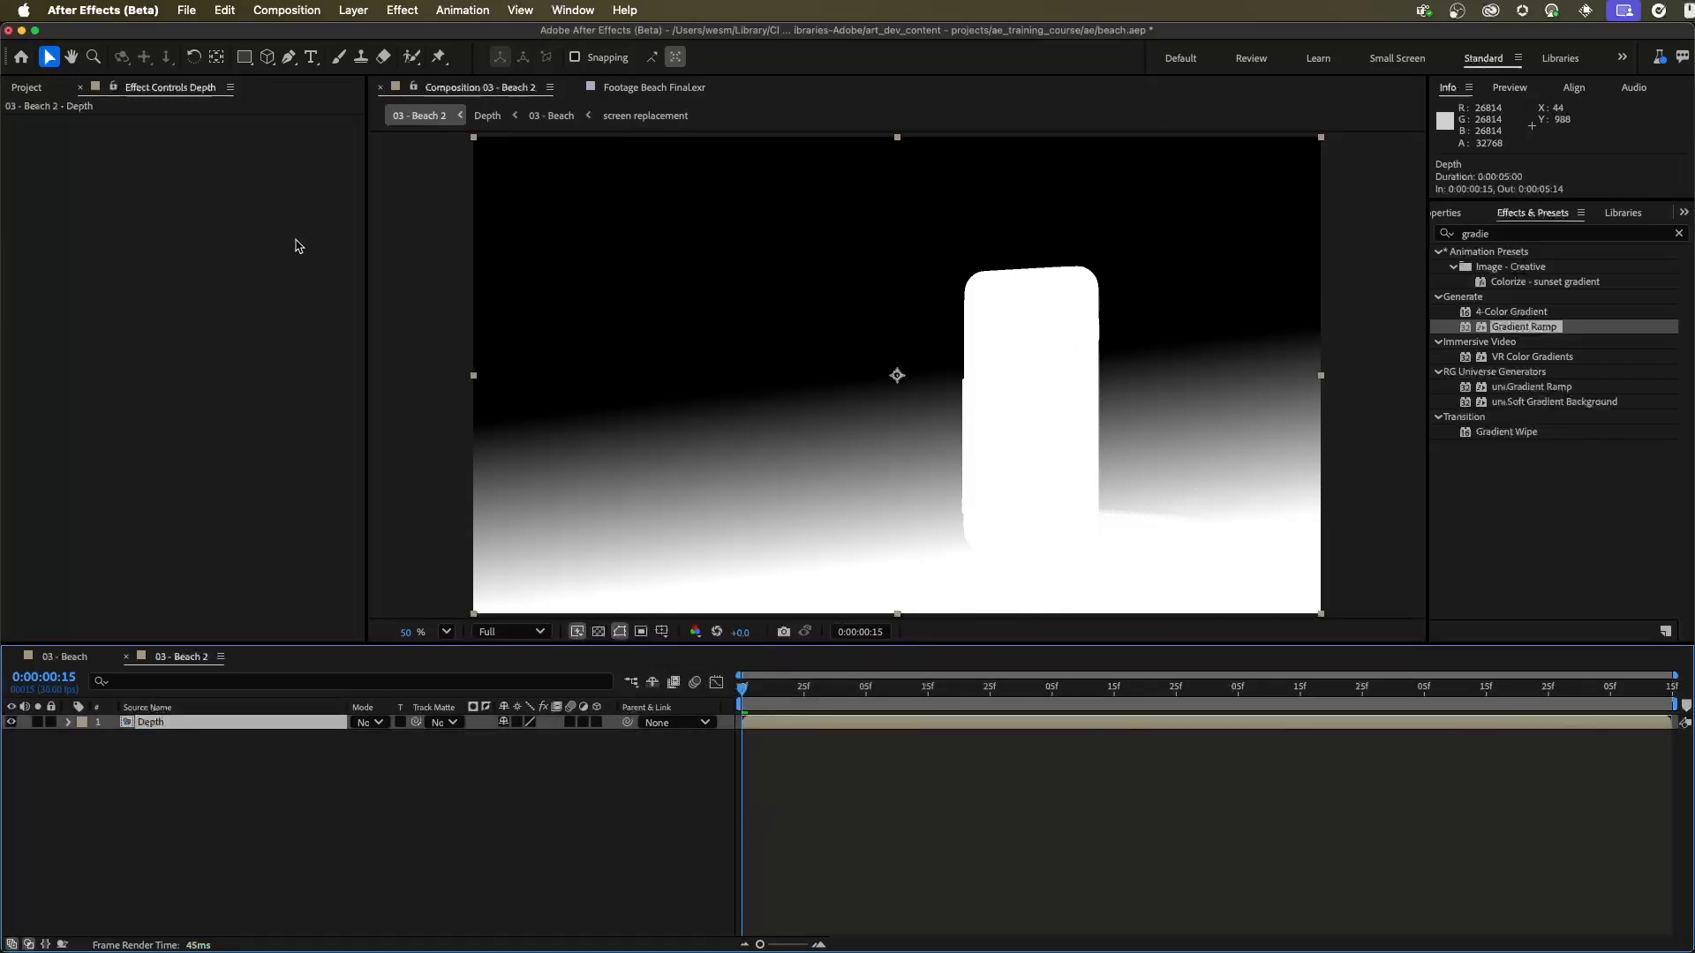
left_click(37, 87)
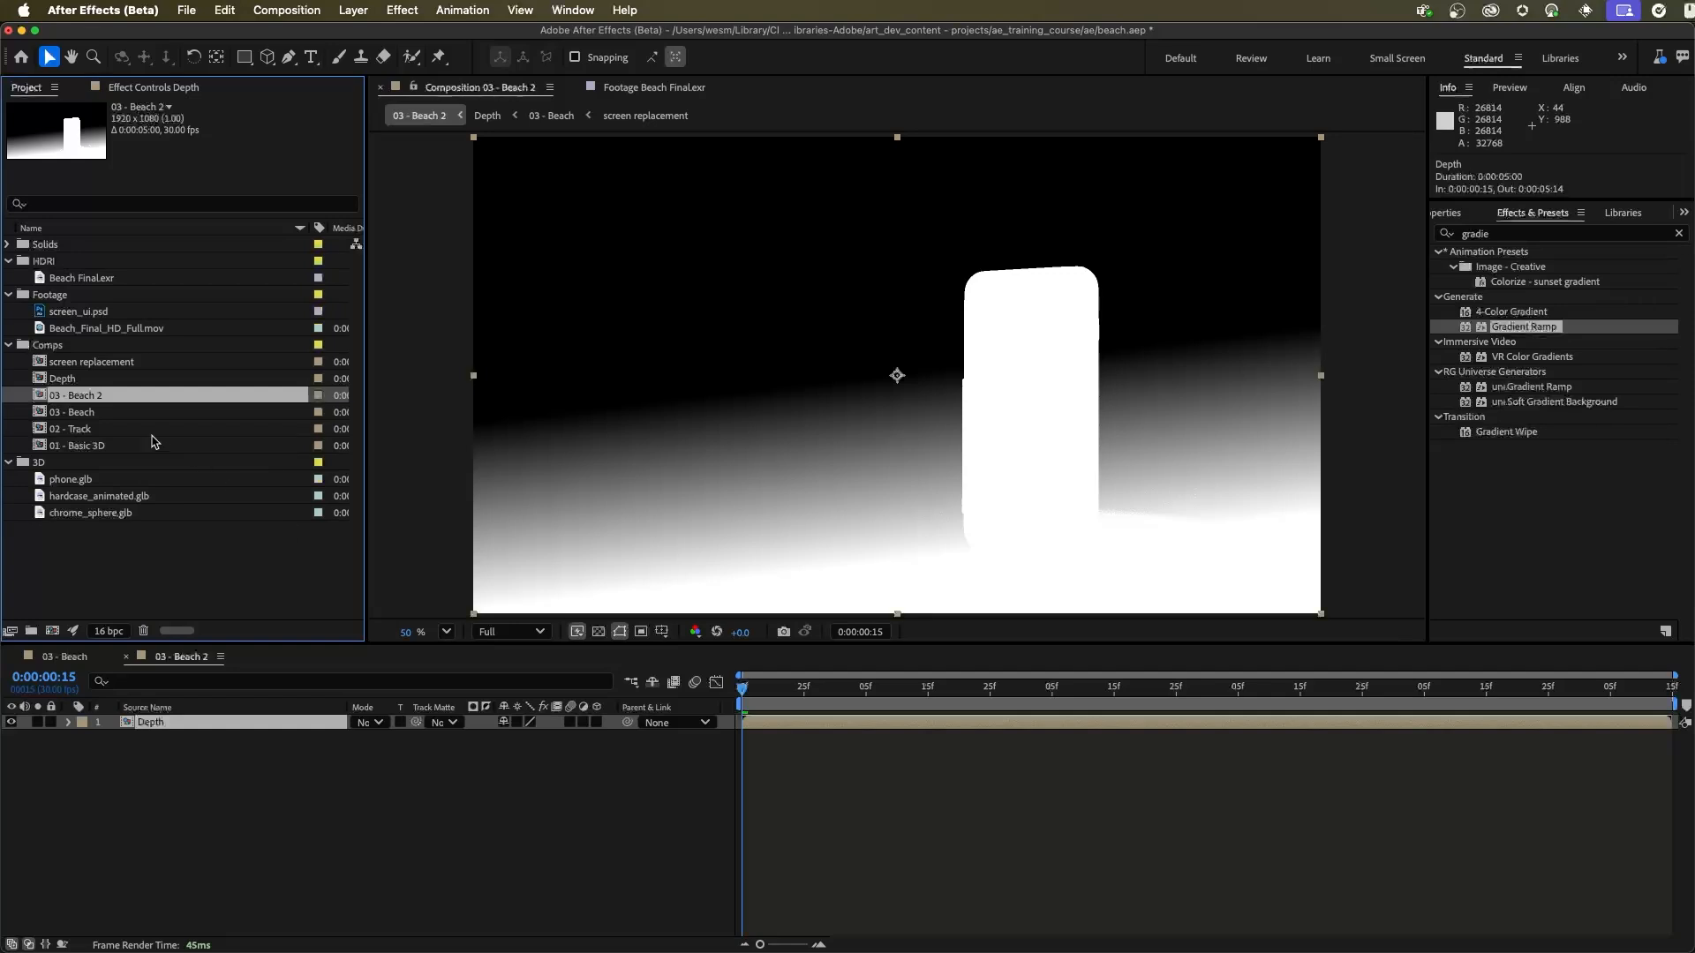
left_click(103, 413)
left_click_drag(93, 413, 208, 723)
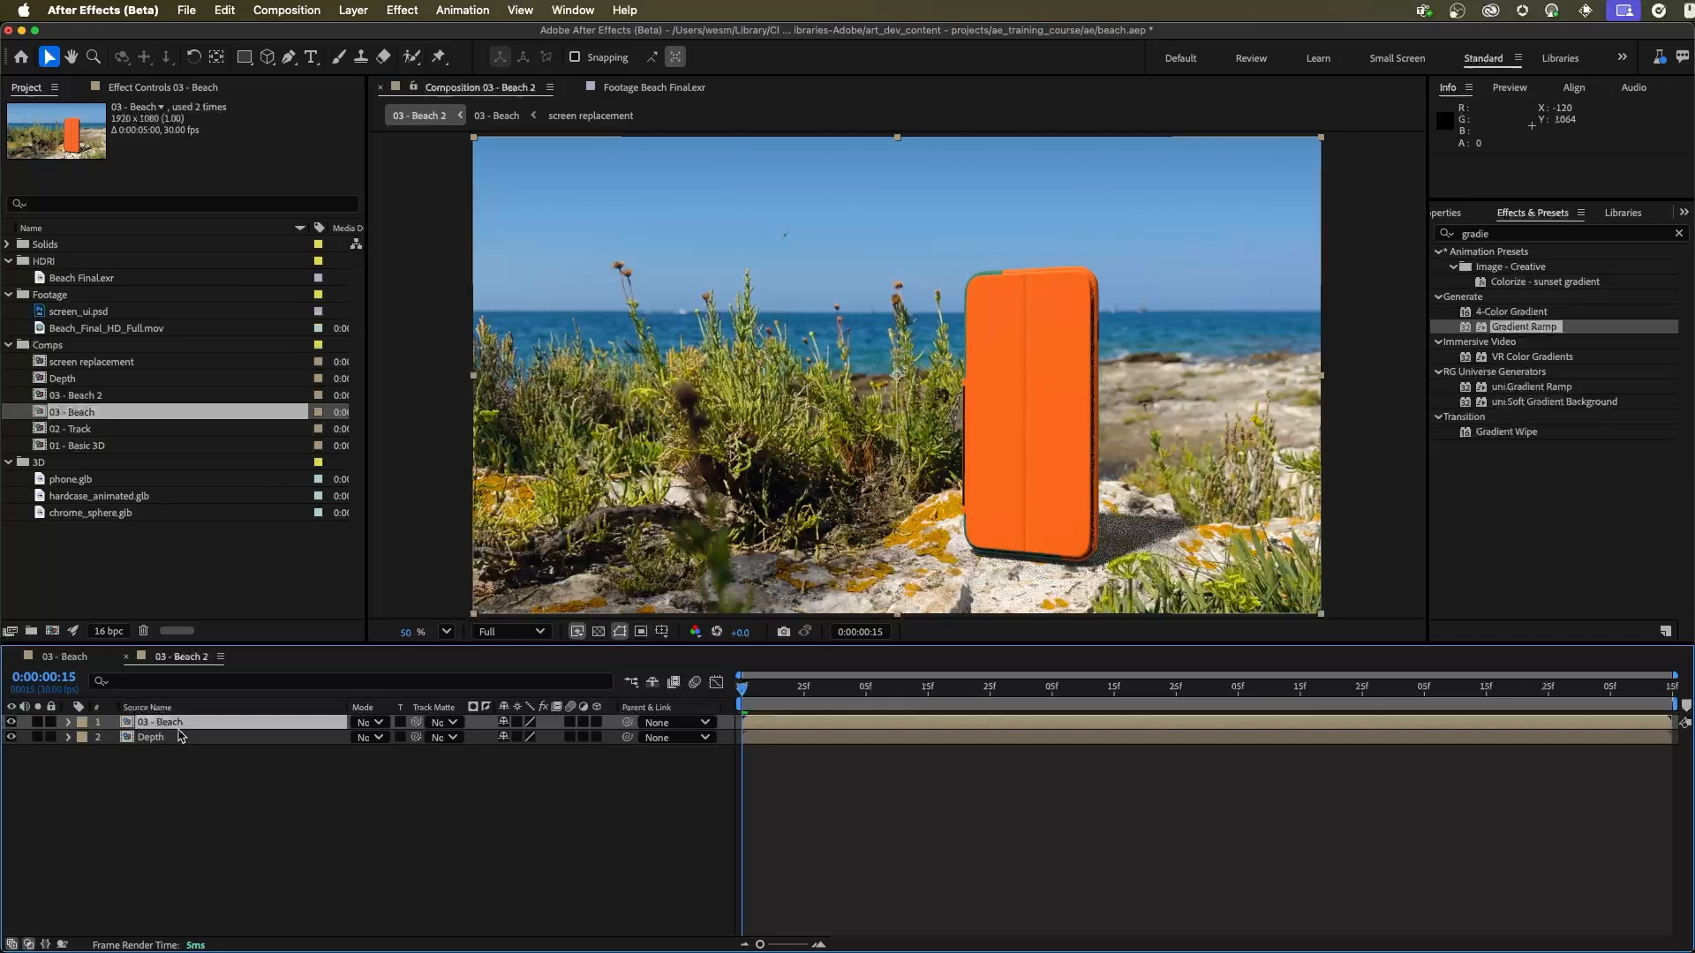
Step: Apply Camera Lens Blur to the 03 - Beach layer and use the Depth layer as its blur map
left_click(1507, 232)
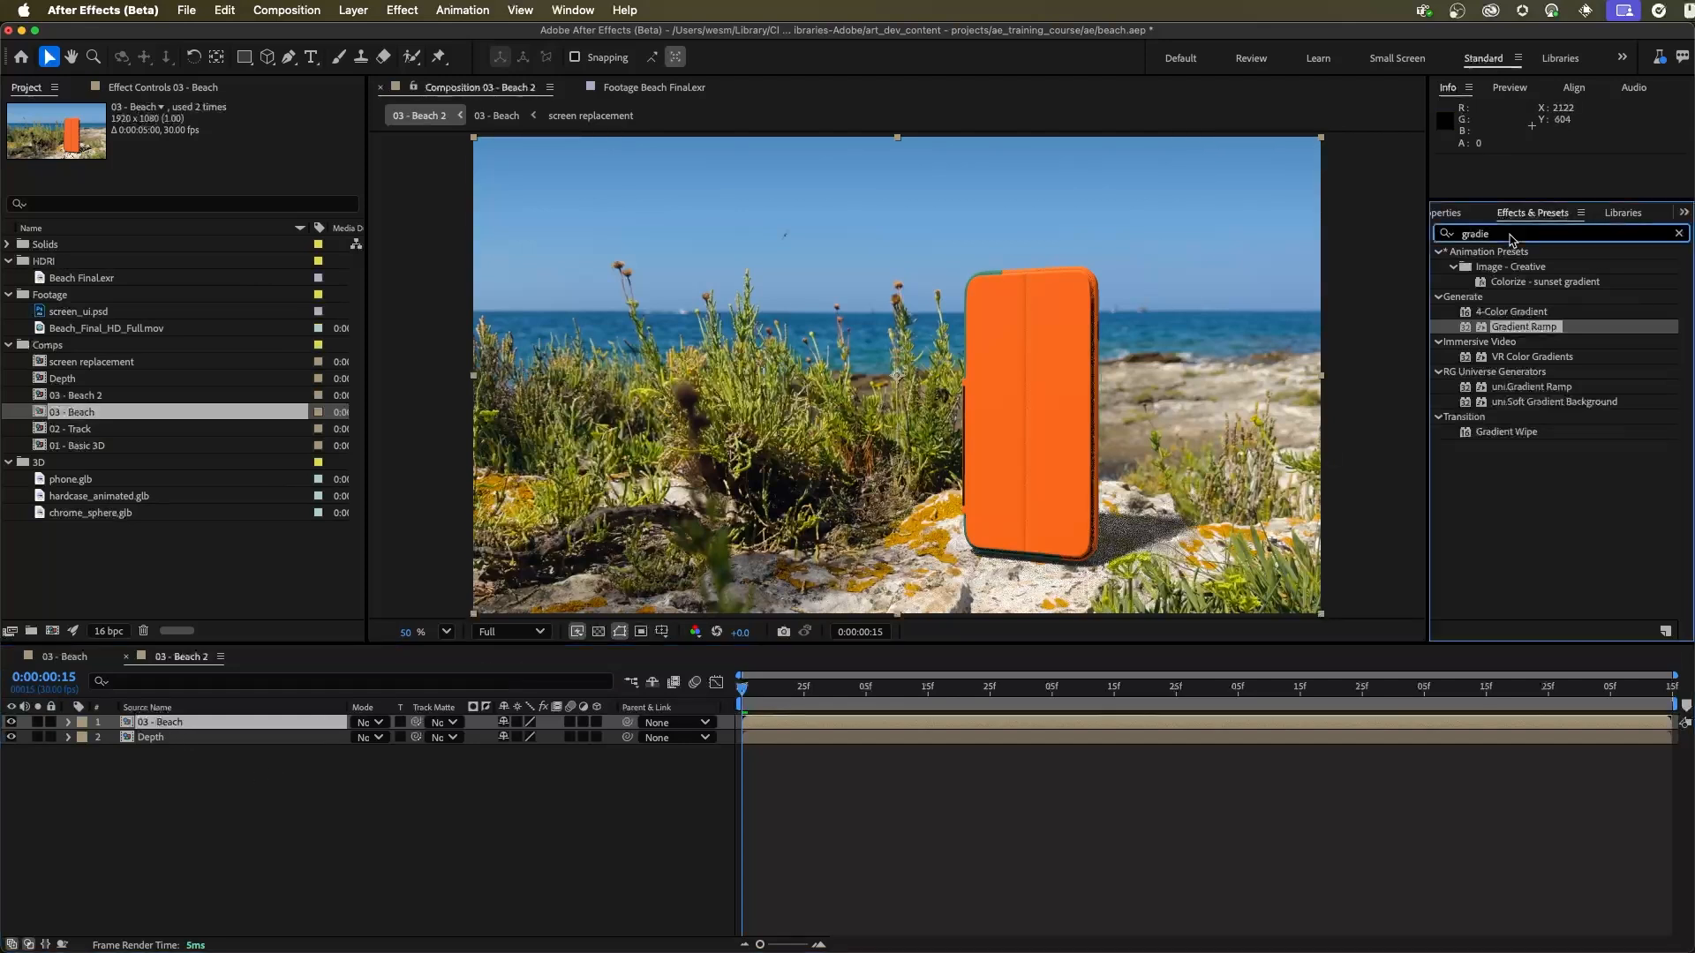
type("lens")
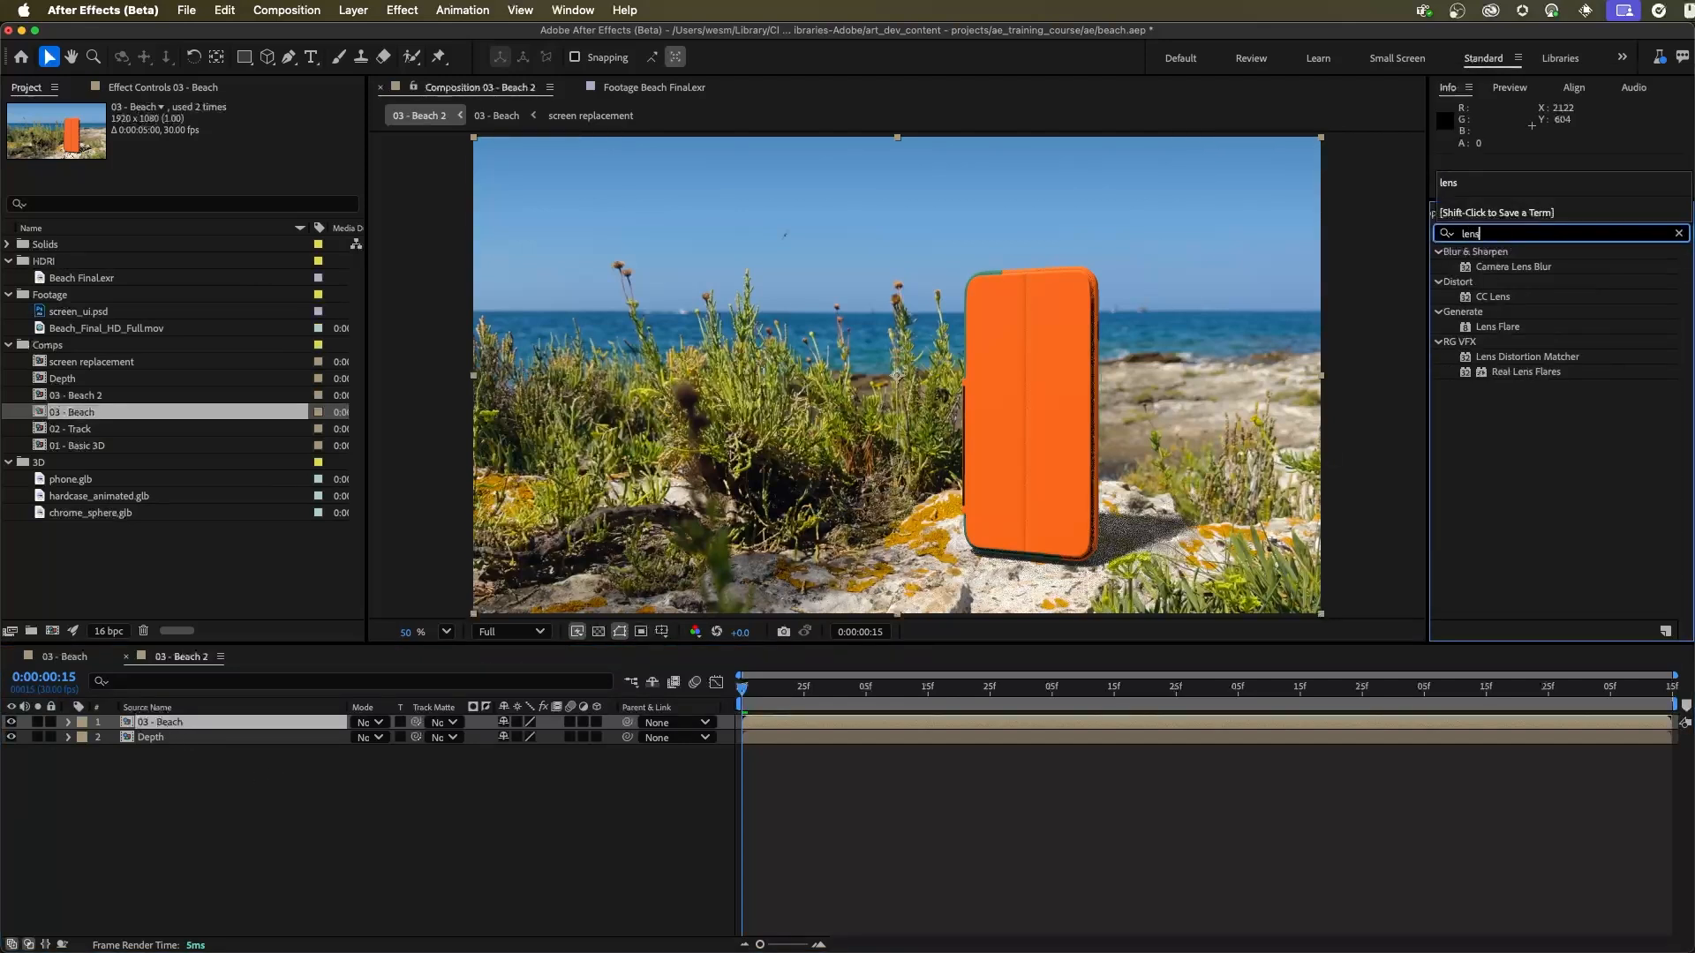
left_click_drag(1514, 267, 216, 722)
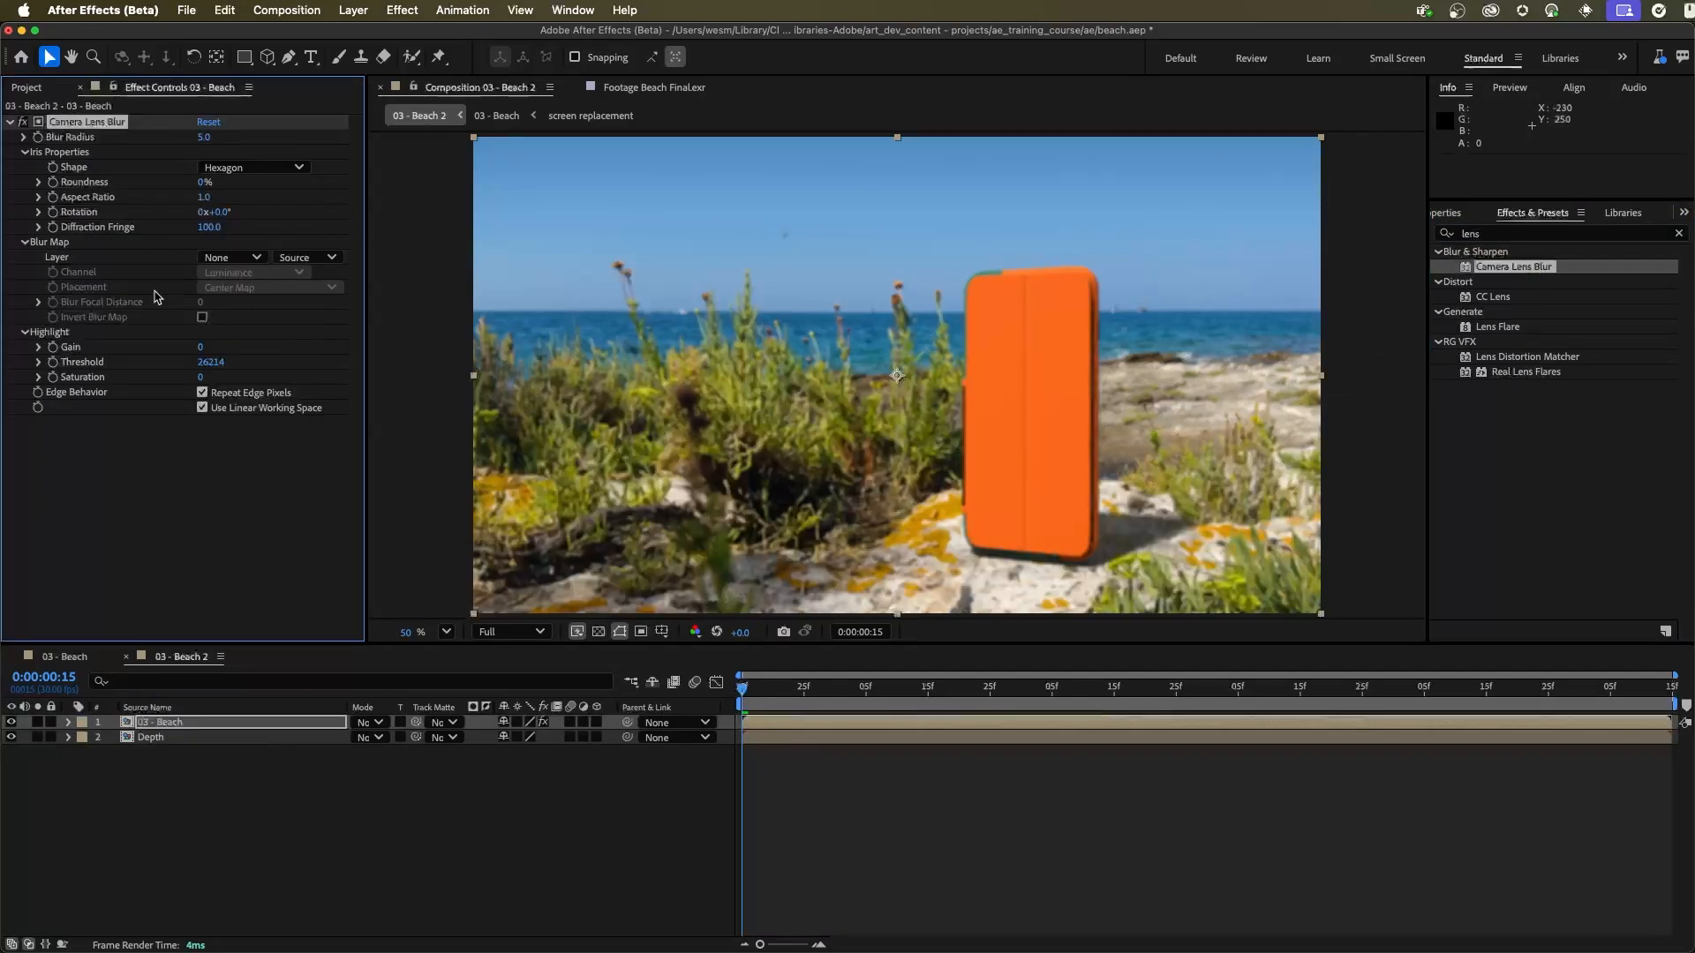
left_click(234, 257)
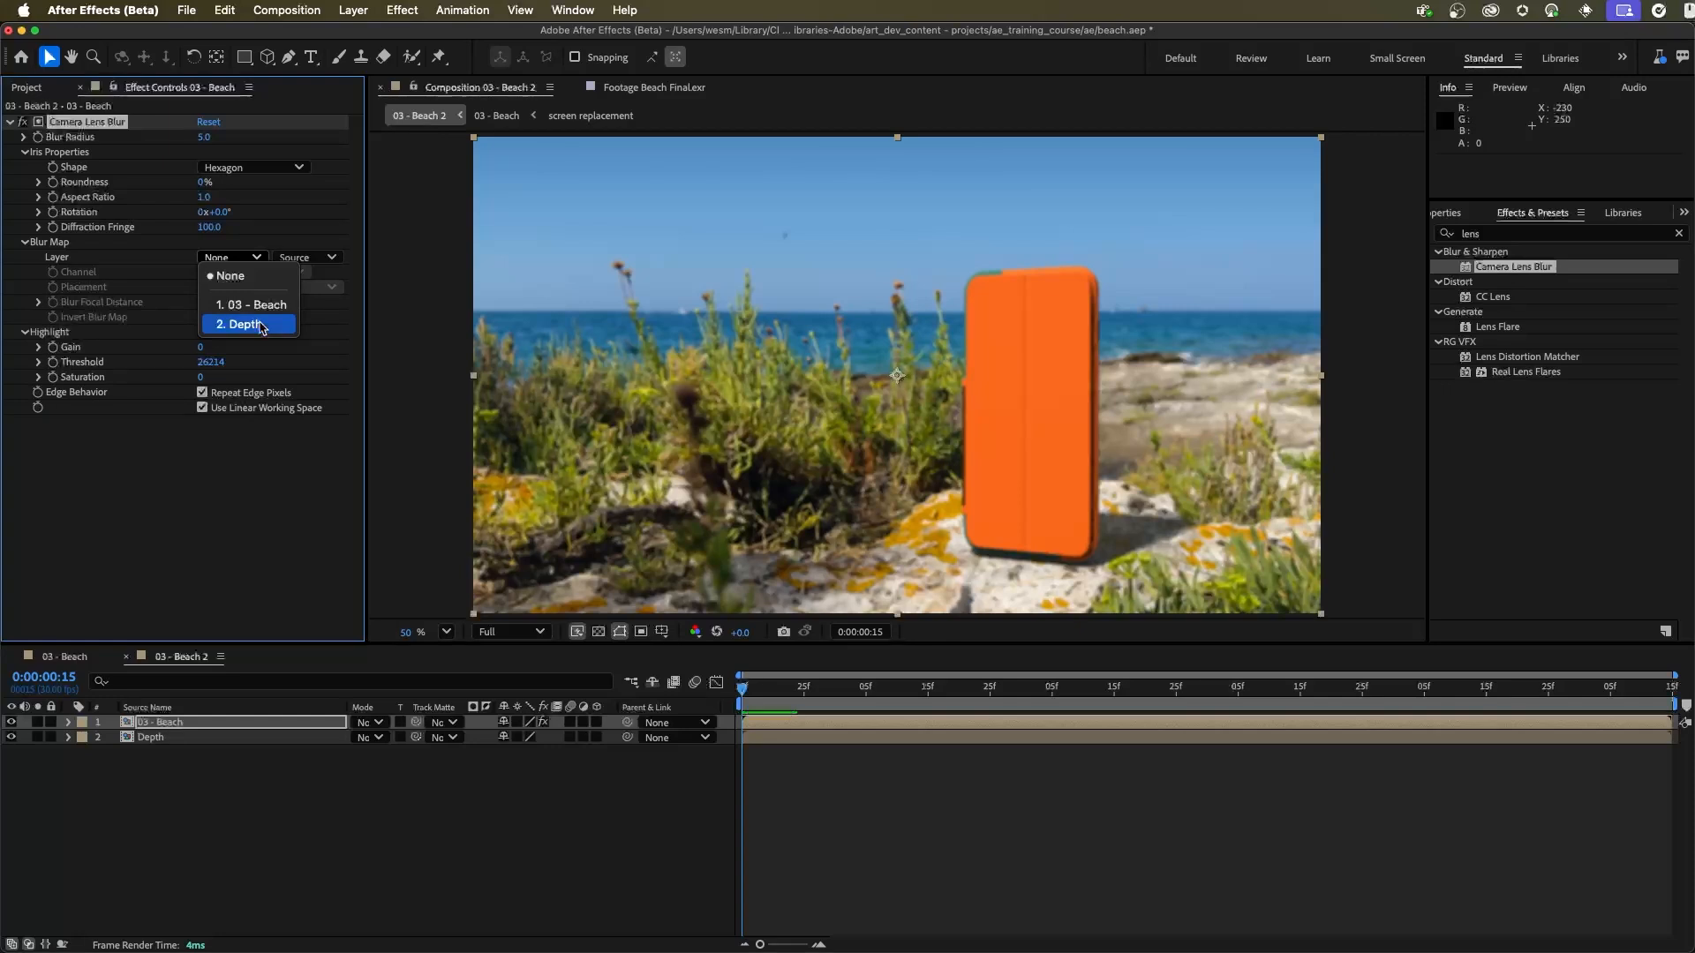
left_click(261, 327)
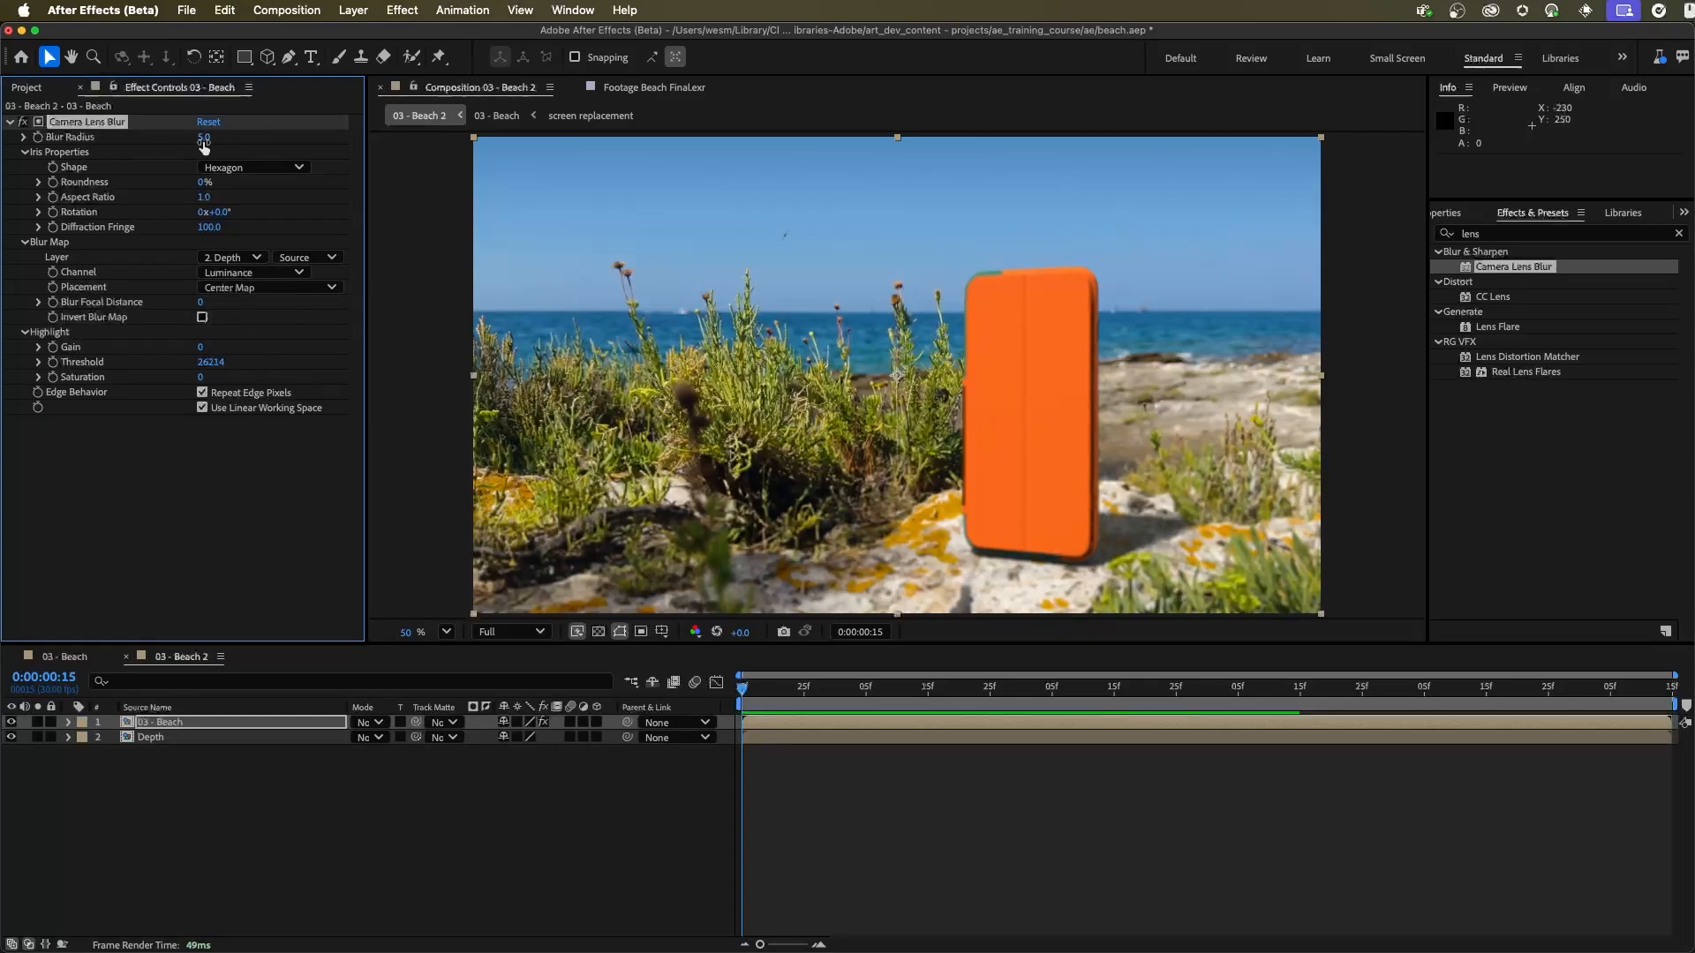
Step: Set the lens blur's Blur Focal Distance to about 31457 and Blur Radius to 13, and play a preview
left_click_drag(208, 145, 222, 139)
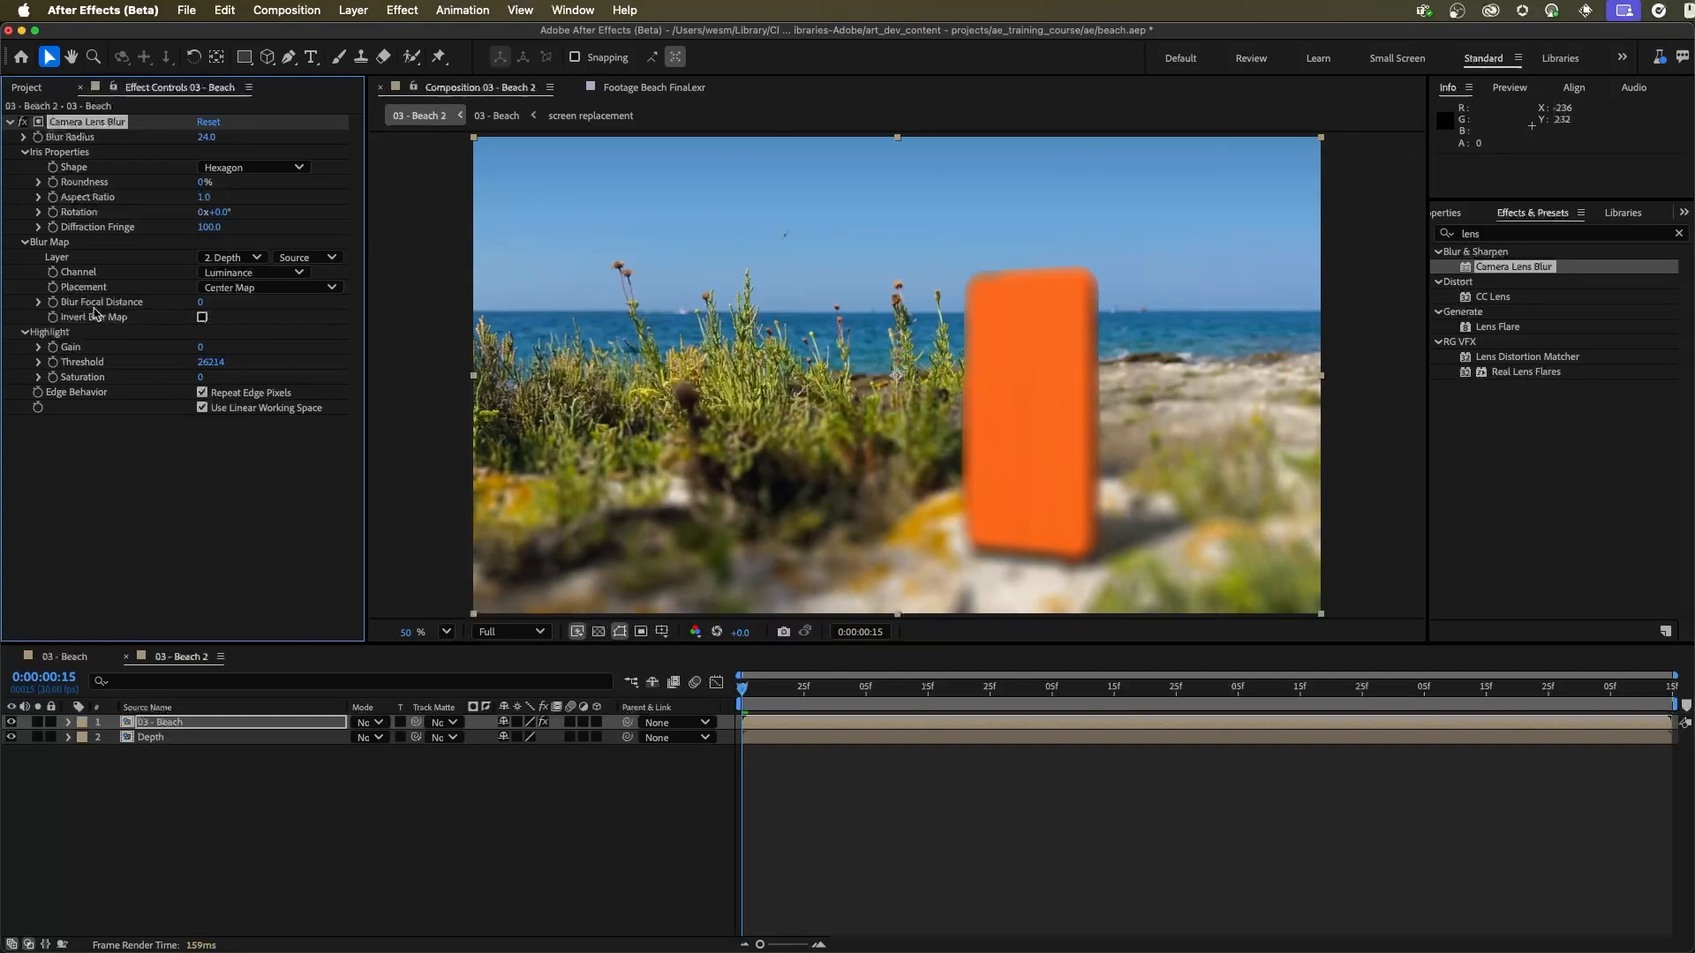
left_click_drag(200, 302, 309, 328)
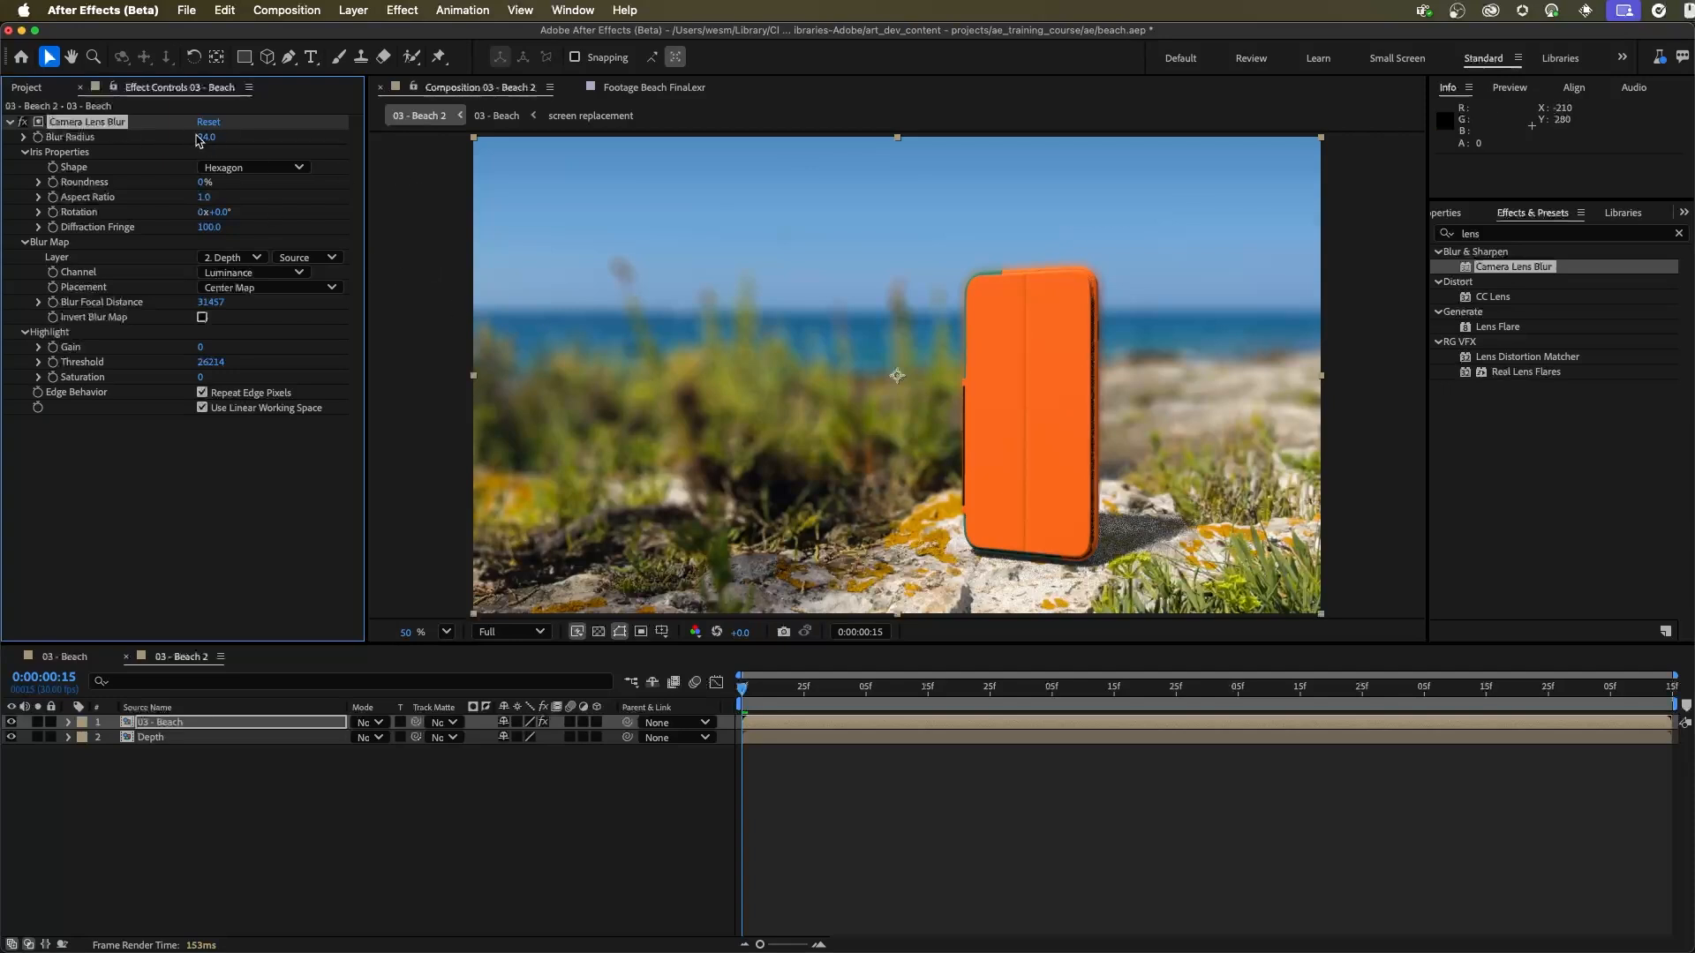
left_click_drag(207, 140, 199, 147)
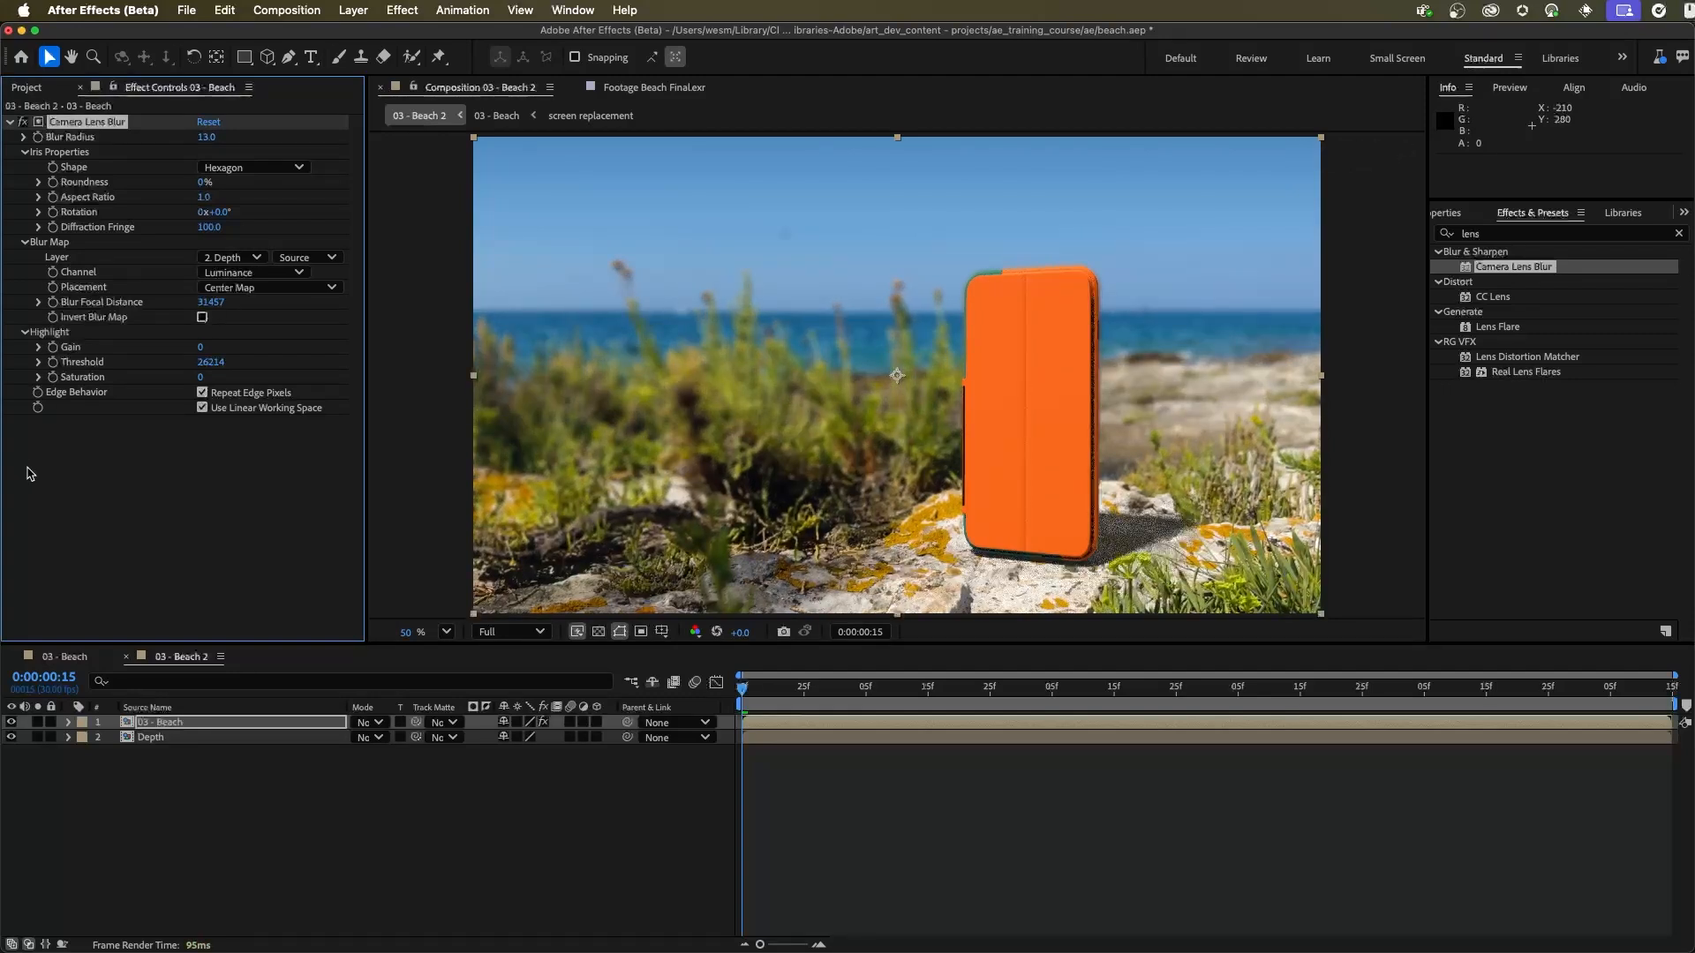
left_click(632, 697)
key("space")
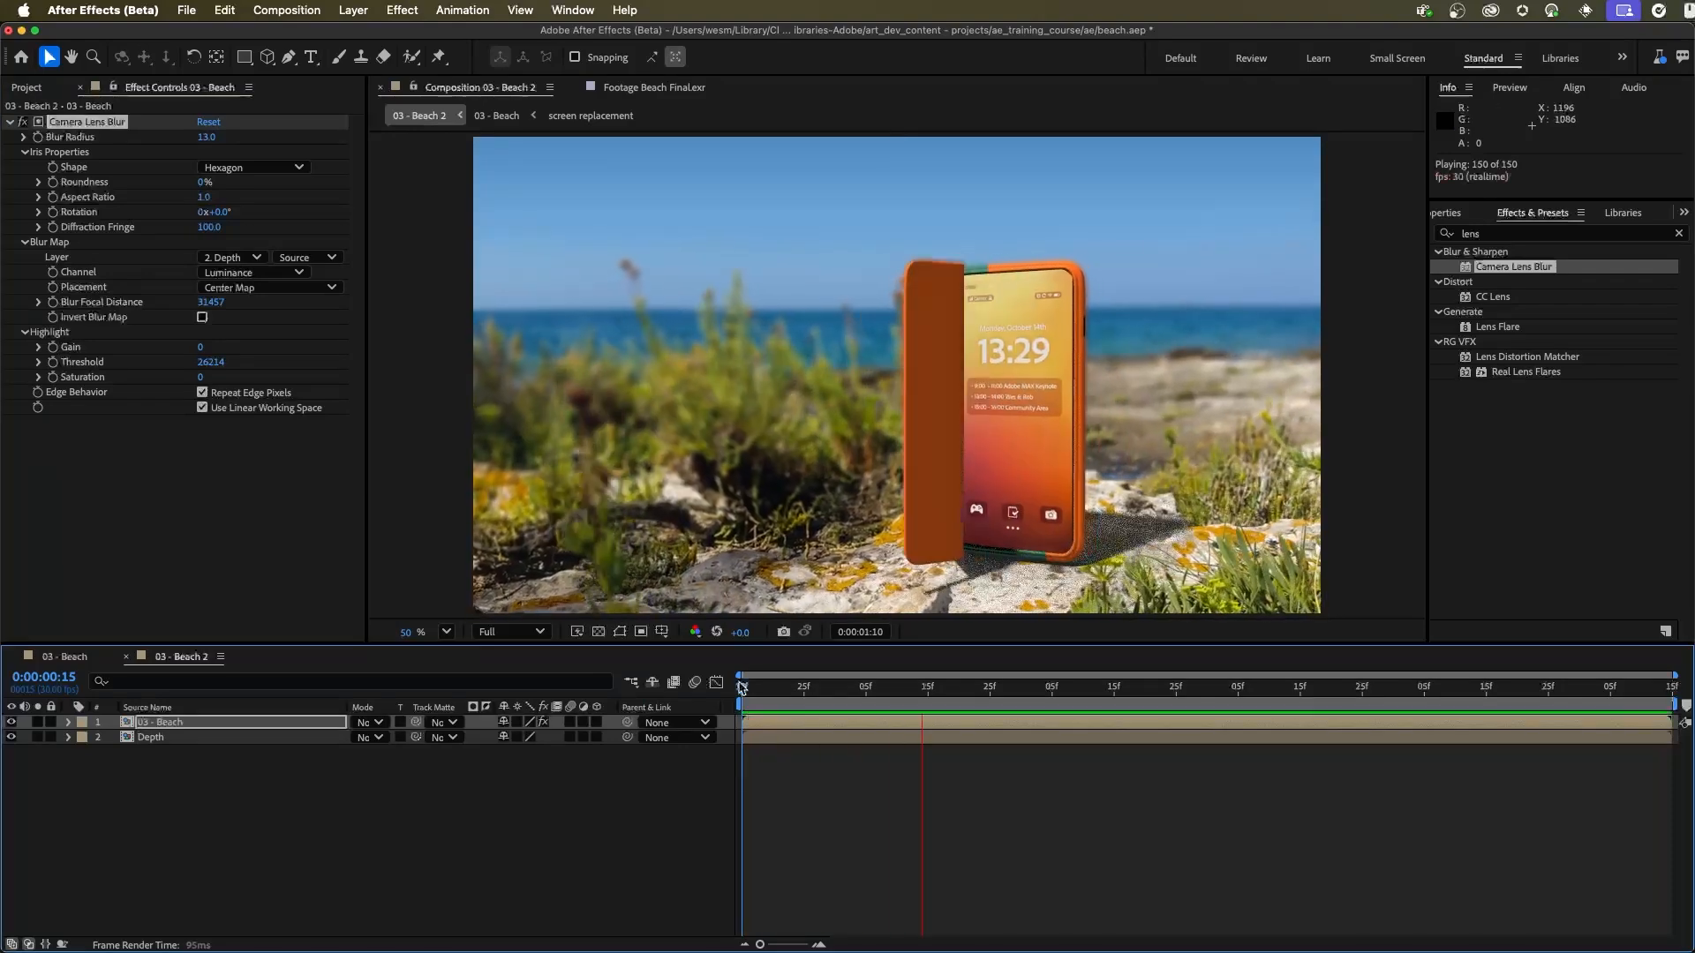